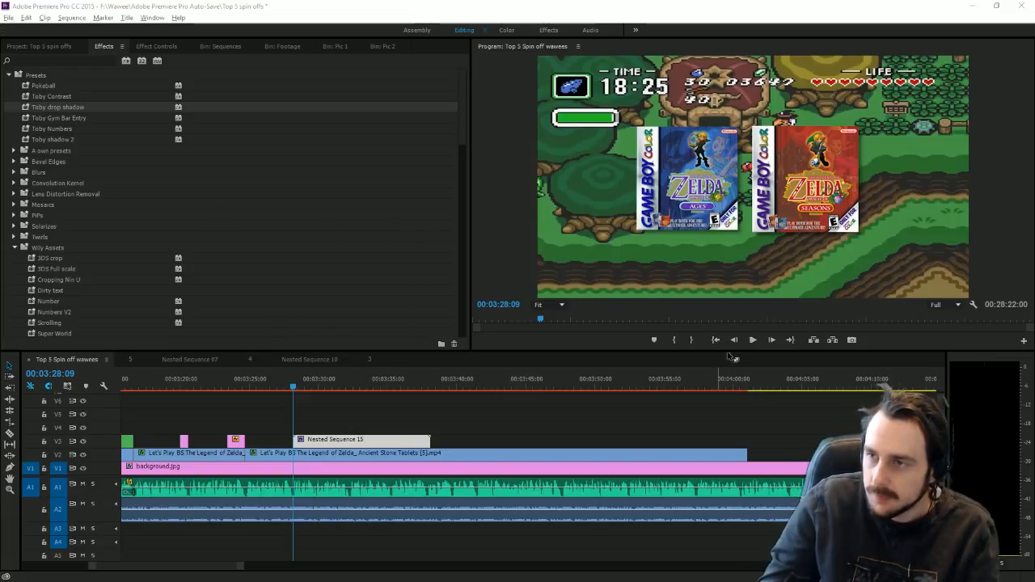
Step: Move Nested Sequence 15 on V3 so it starts at the playhead at 3:28:49
{"action": "left_click", "coordinate": [753, 340]}
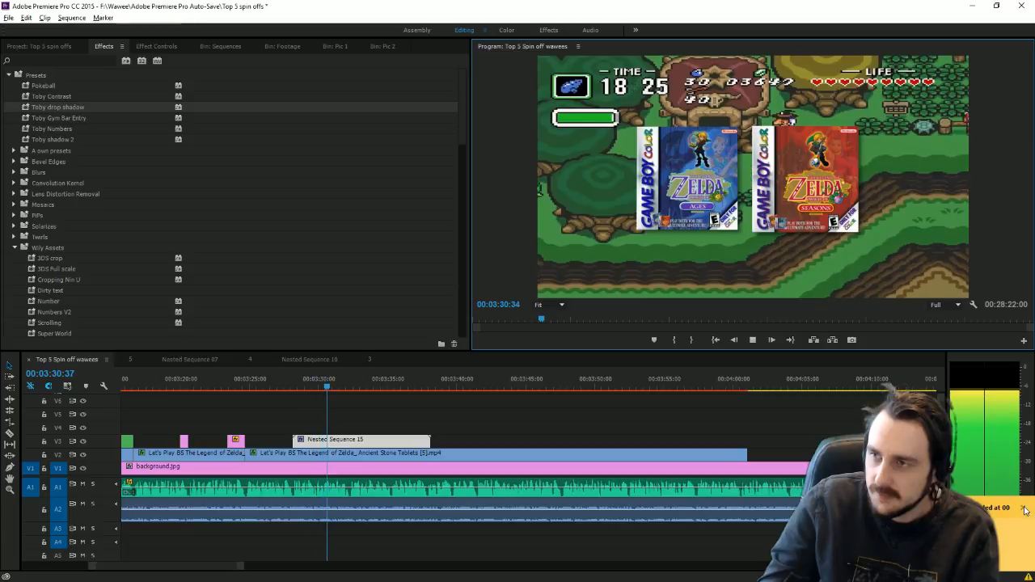
{"action": "left_click", "coordinate": [298, 388]}
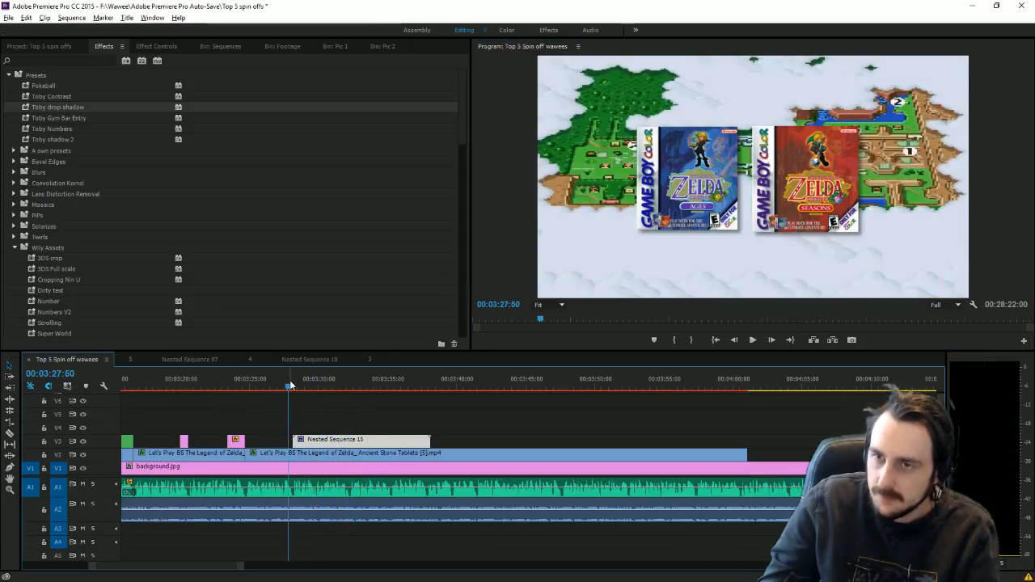
{"action": "left_click_drag", "start_coordinate": [299, 388], "coordinate": [303, 393]}
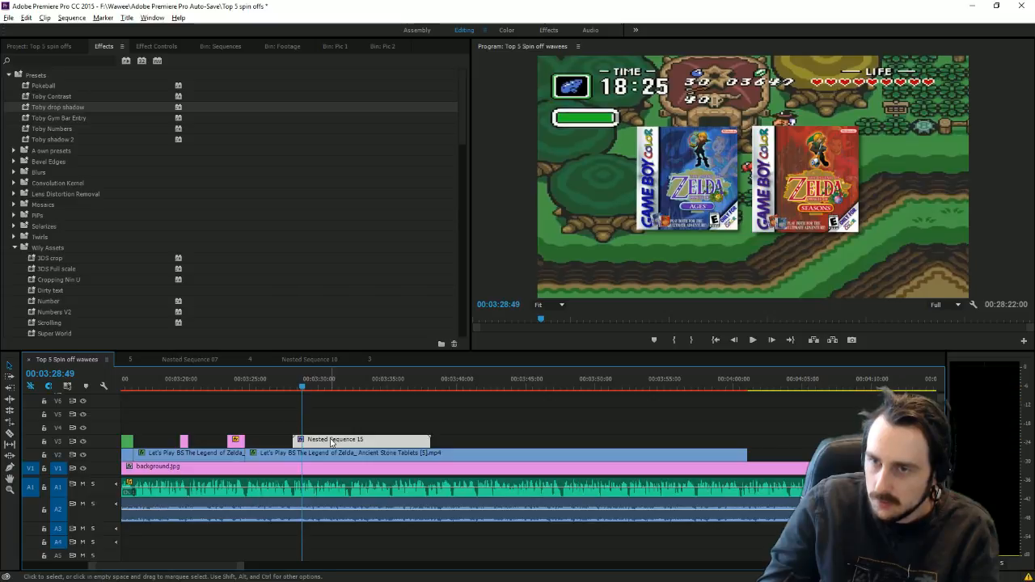
{"action": "left_click_drag", "start_coordinate": [324, 440], "coordinate": [333, 440]}
Step: Scale up the two Zelda box images in the Program Monitor
{"action": "left_click", "coordinate": [766, 222]}
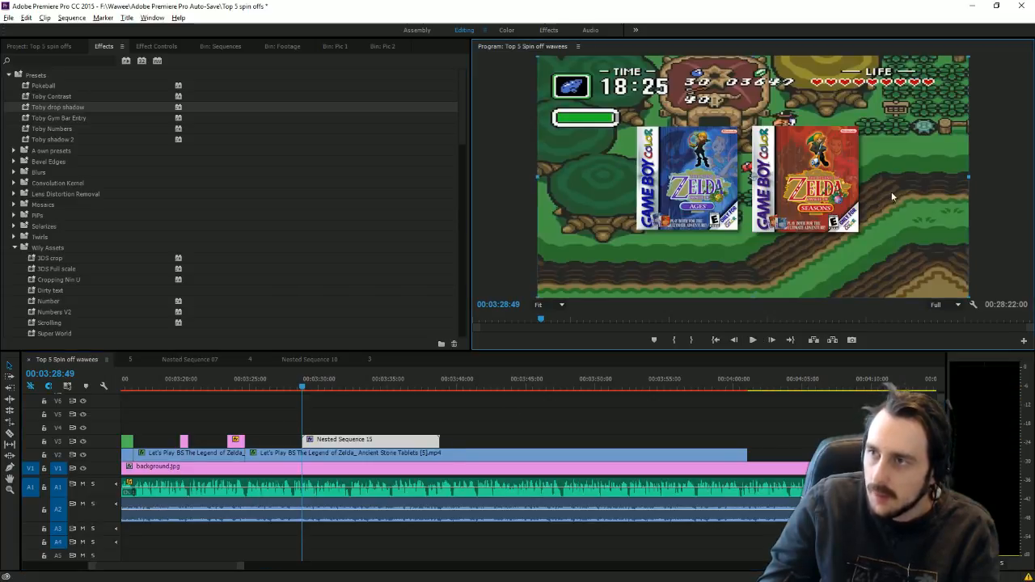
{"action": "left_click_drag", "start_coordinate": [967, 177], "coordinate": [1030, 179]}
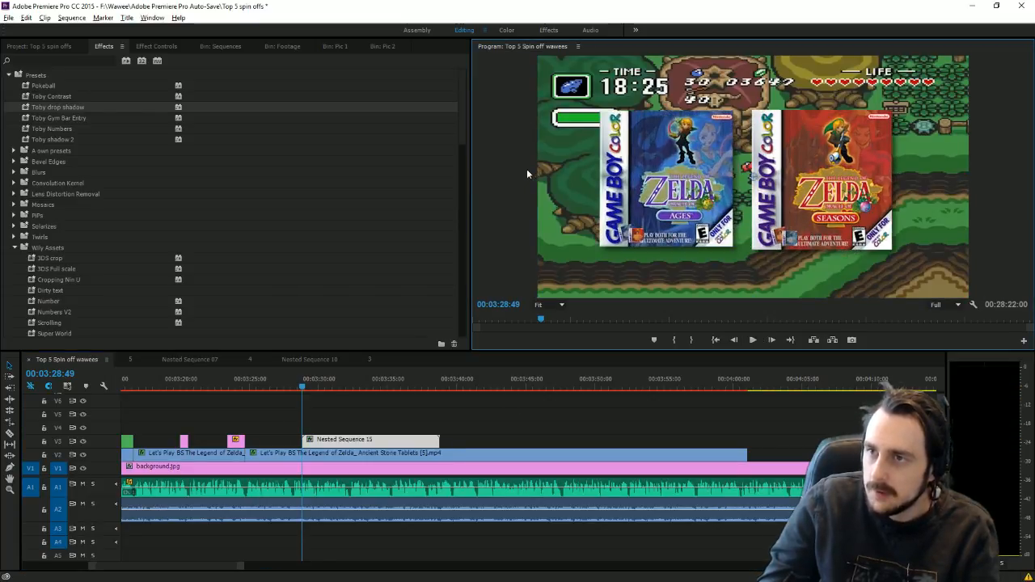
{"action": "left_click", "coordinate": [174, 47]}
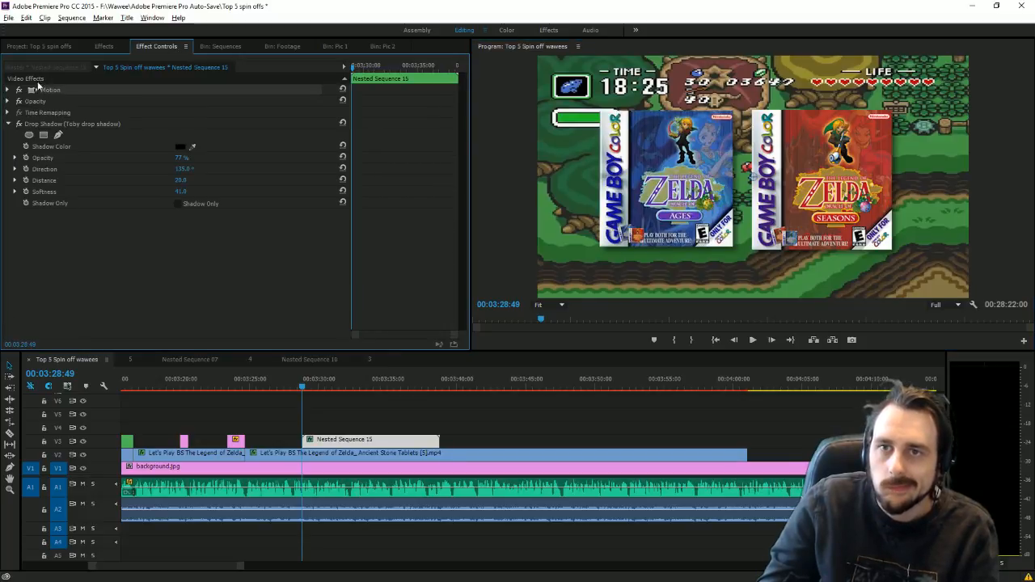
Step: Add a starting Position keyframe to the box-art overlay and switch to the BSX image results in Chrome
{"action": "left_click", "coordinate": [26, 101]}
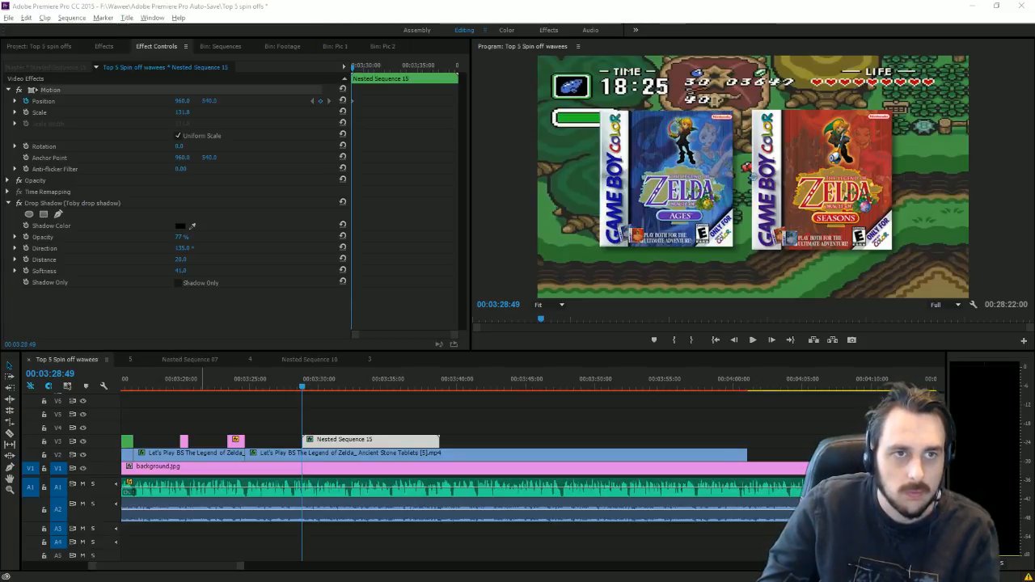
{"action": "key", "text": "alt+Tab"}
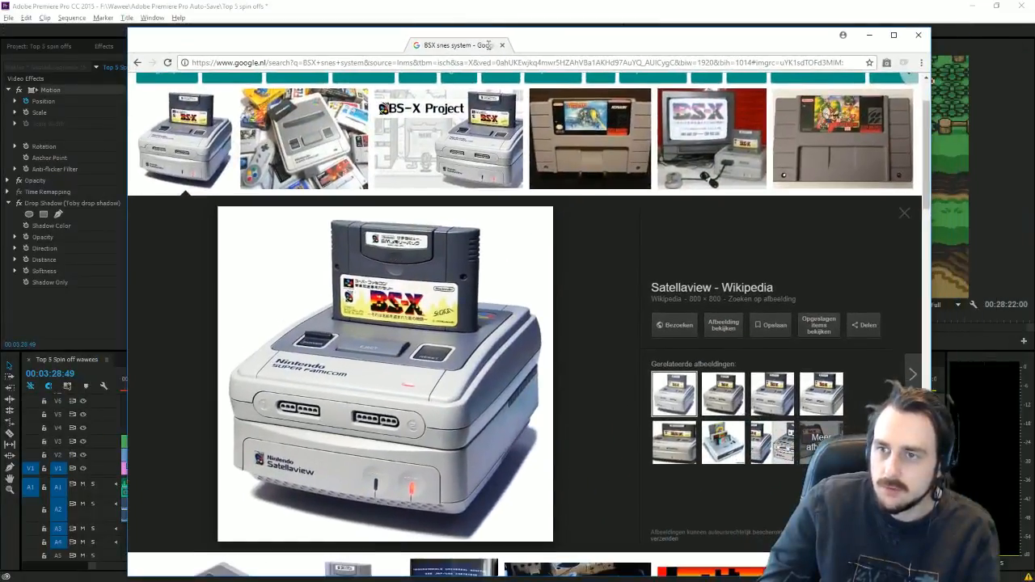
Step: Resize the Chrome window with the BSX SNES search, move it aside, then minimize it
{"action": "double_click", "coordinate": [489, 44]}
{"action": "left_click_drag", "start_coordinate": [930, 8], "coordinate": [986, 33]}
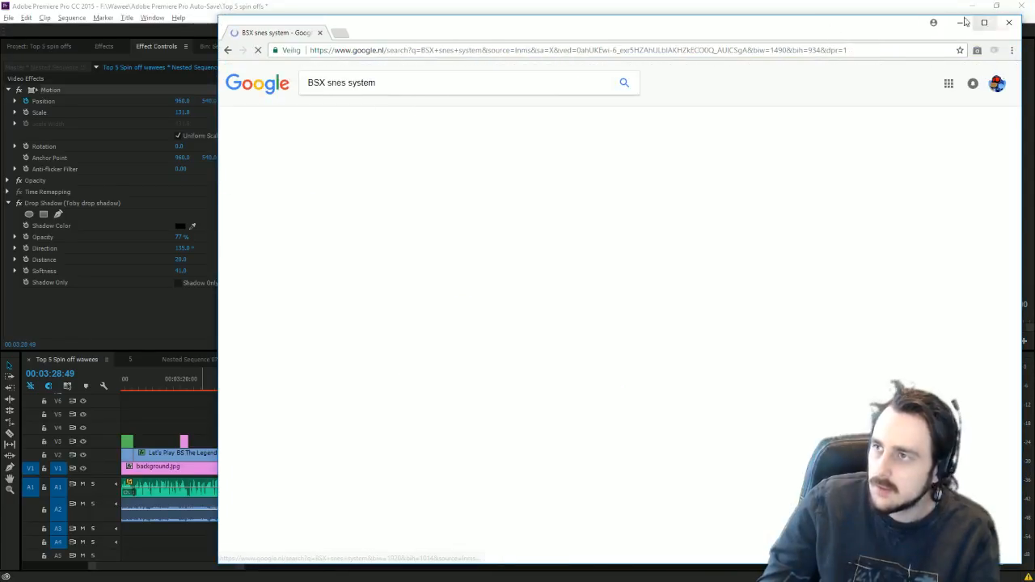
{"action": "left_click", "coordinate": [962, 23]}
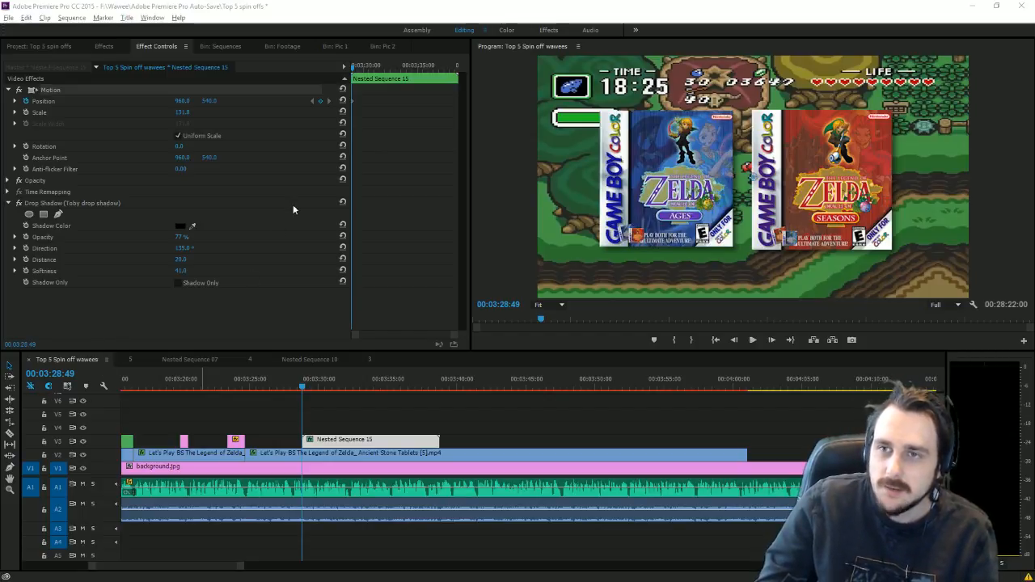
Step: Set the overlay's first Position keyframe to 960, 1515 so it slides up to 960, 540, and preview it
{"action": "left_click", "coordinate": [309, 392]}
{"action": "left_click_drag", "start_coordinate": [310, 392], "coordinate": [305, 396]}
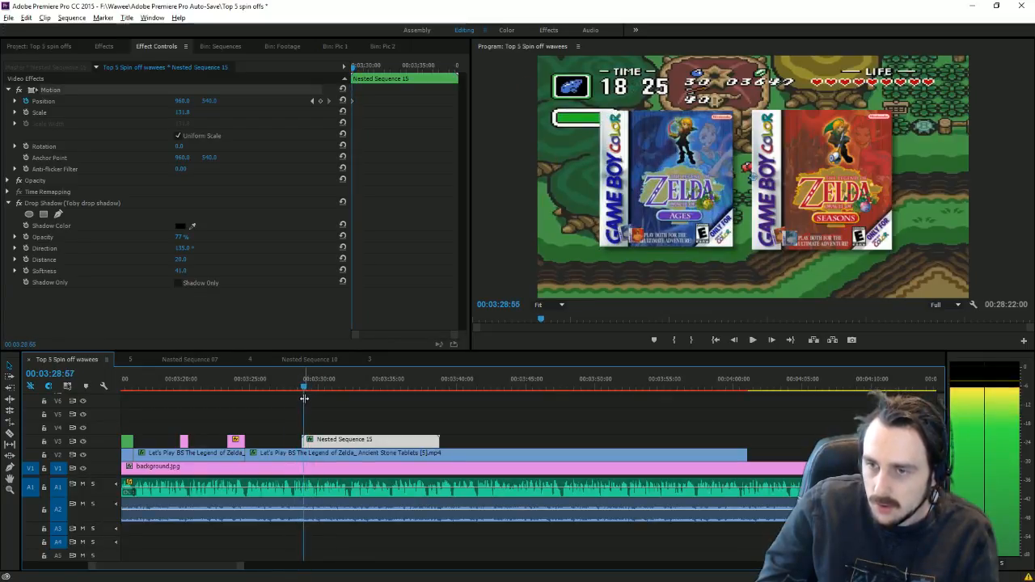
{"action": "left_click", "coordinate": [313, 101]}
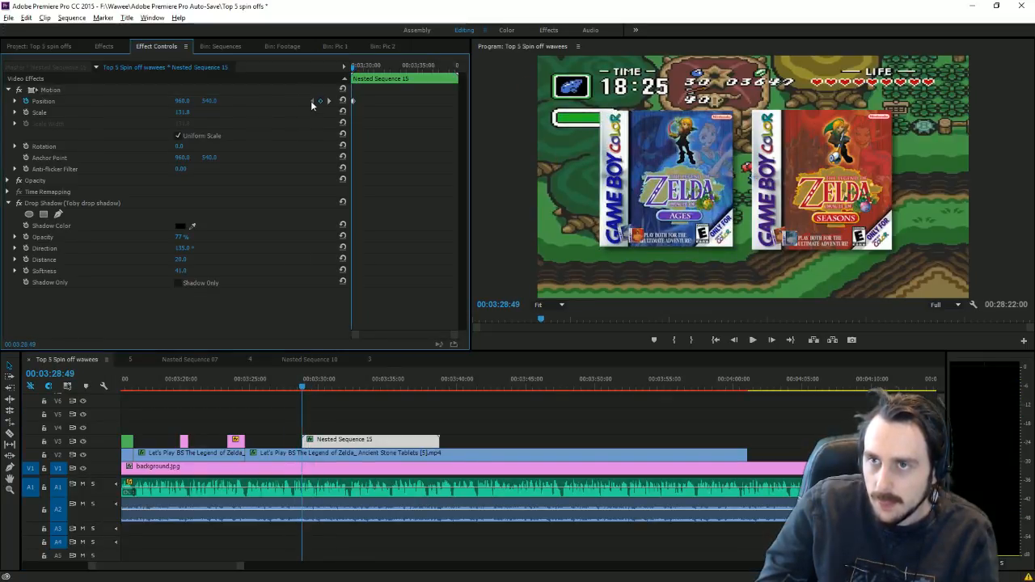
{"action": "left_click", "coordinate": [752, 340]}
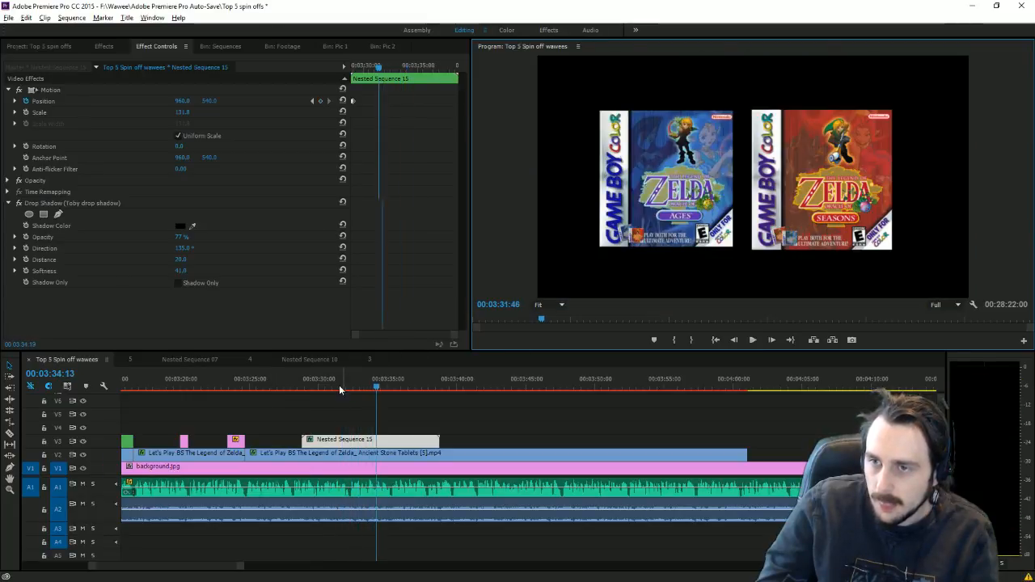
{"action": "left_click_drag", "start_coordinate": [346, 387], "coordinate": [351, 388]}
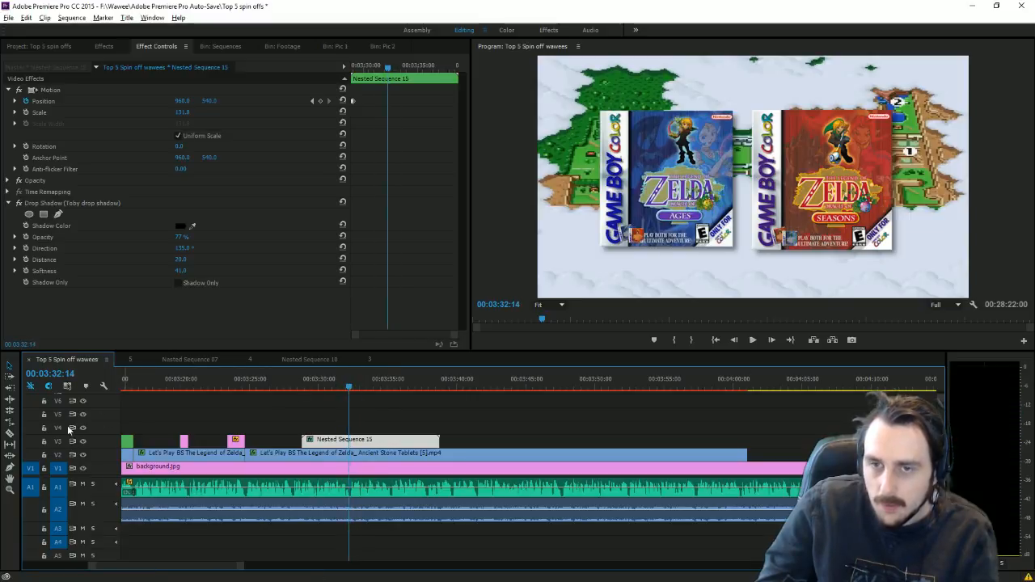
Step: Razor V2 and V3 at 3:32:14 and delete the later Nested Sequence 15 piece
{"action": "key", "text": "c"}
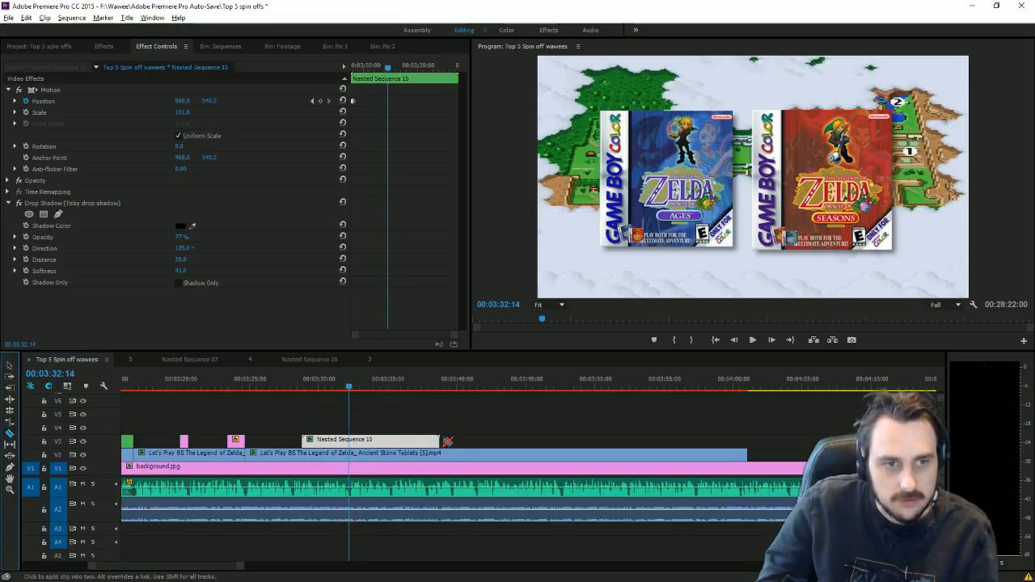
{"action": "left_click", "coordinate": [350, 454]}
{"action": "left_click", "coordinate": [350, 440]}
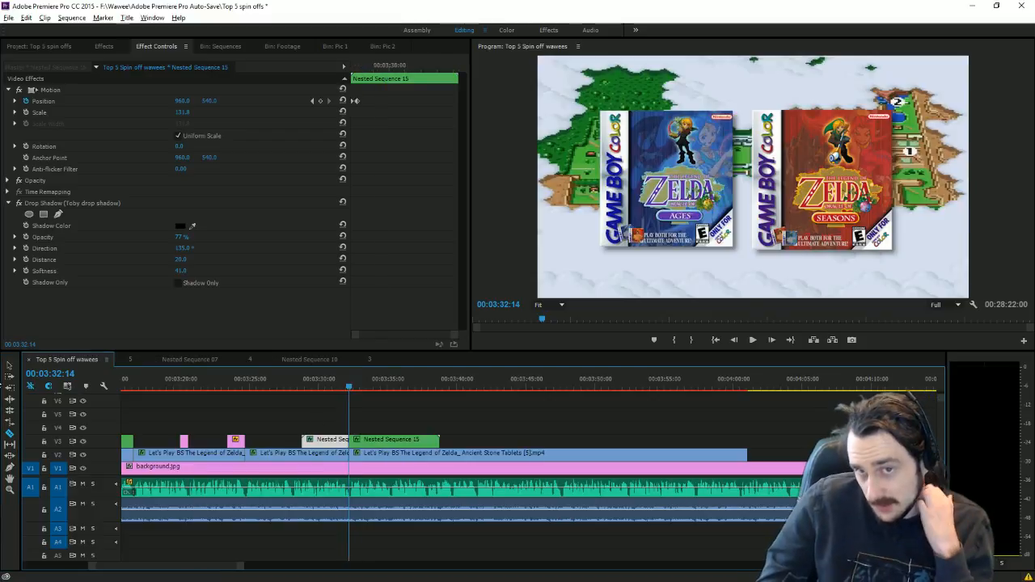
{"action": "key", "text": "v"}
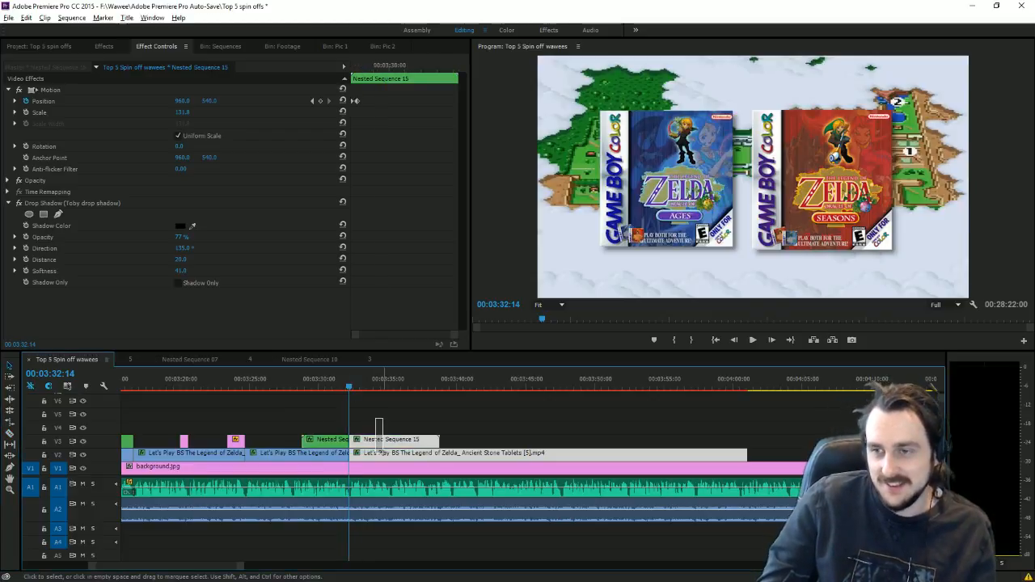
{"action": "left_click", "coordinate": [378, 440]}
{"action": "key", "text": "Delete"}
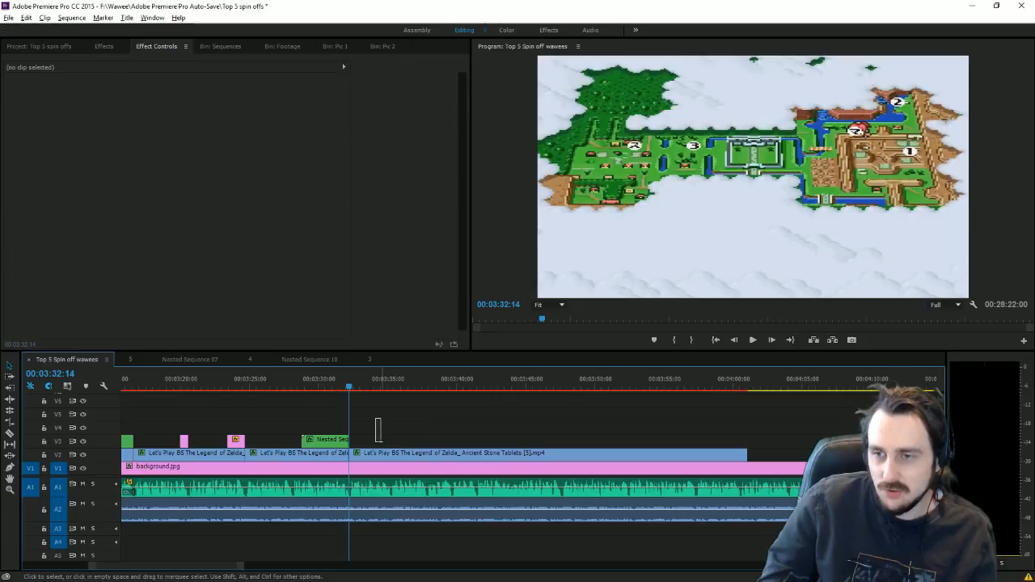
{"action": "left_click", "coordinate": [653, 385]}
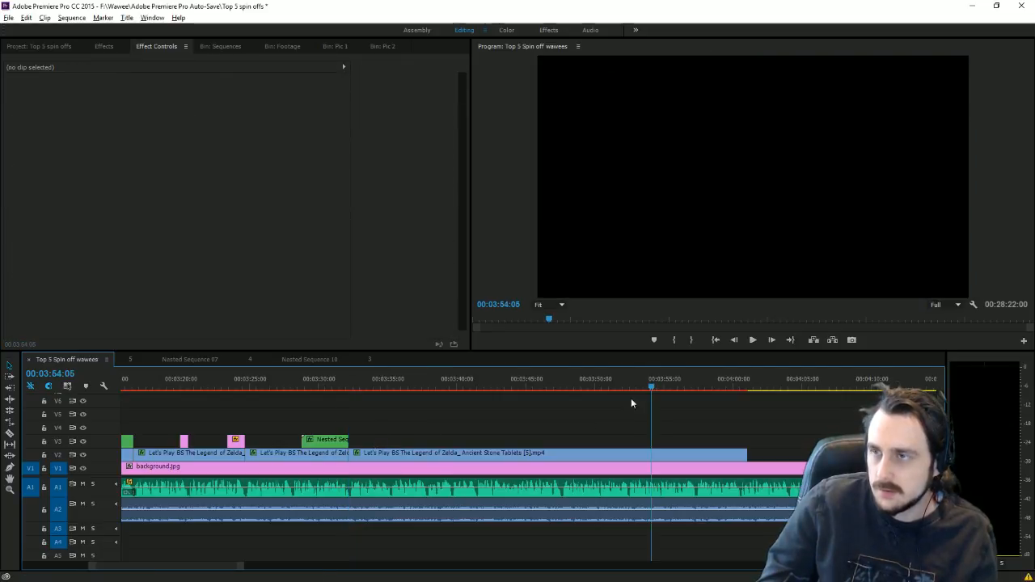
Step: Delete the remaining Ancient Stone Tablets piece on V2 so the parchment background shows
{"action": "left_click", "coordinate": [670, 386]}
{"action": "left_click_drag", "start_coordinate": [671, 388], "coordinate": [729, 411]}
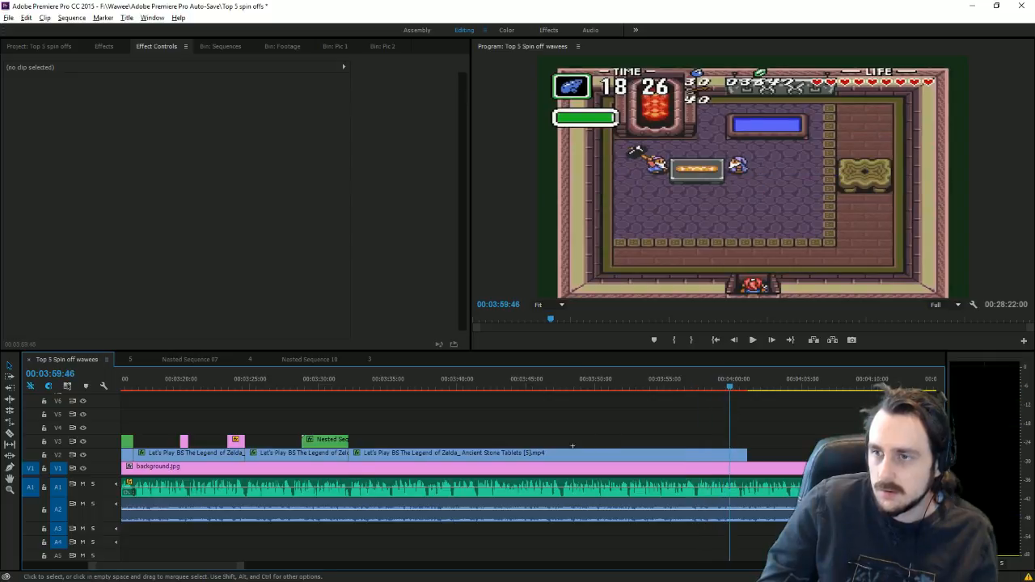
{"action": "left_click", "coordinate": [712, 453]}
{"action": "key", "text": "Delete"}
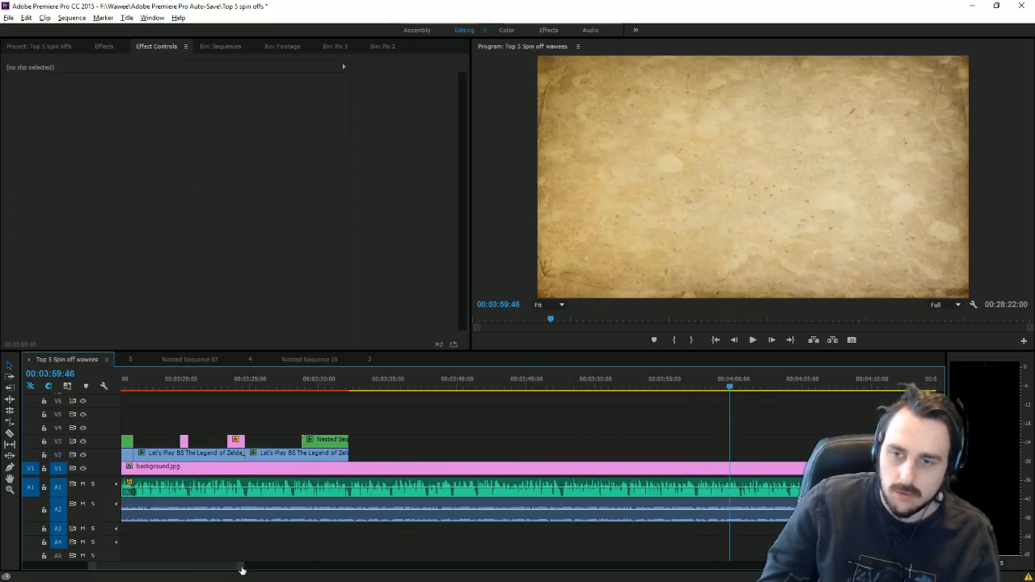
Step: Zoom out the timeline and play back from 0:49 through the box-art section
{"action": "left_click_drag", "start_coordinate": [240, 568], "coordinate": [336, 568]}
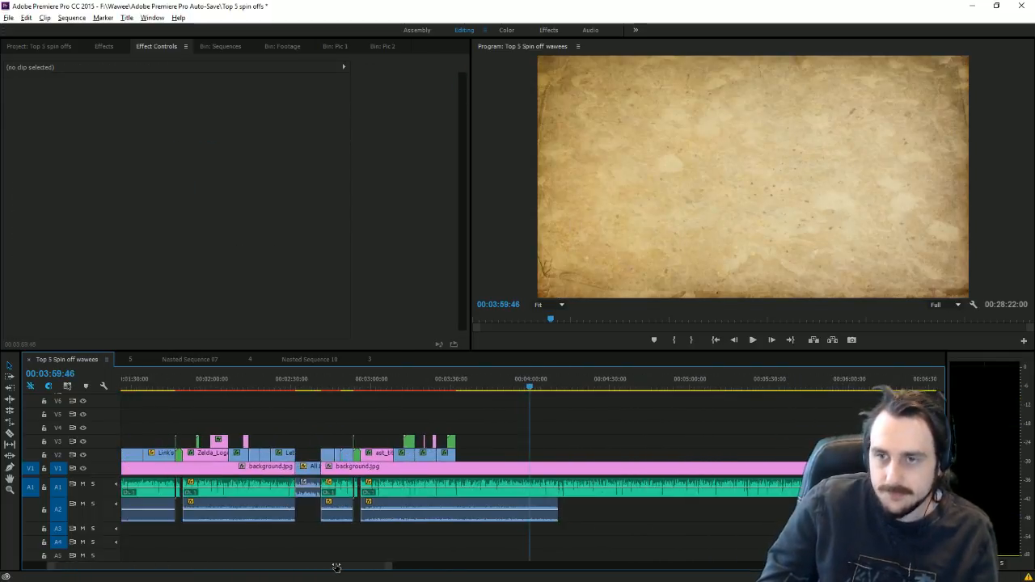
{"action": "left_click_drag", "start_coordinate": [229, 567], "coordinate": [191, 567]}
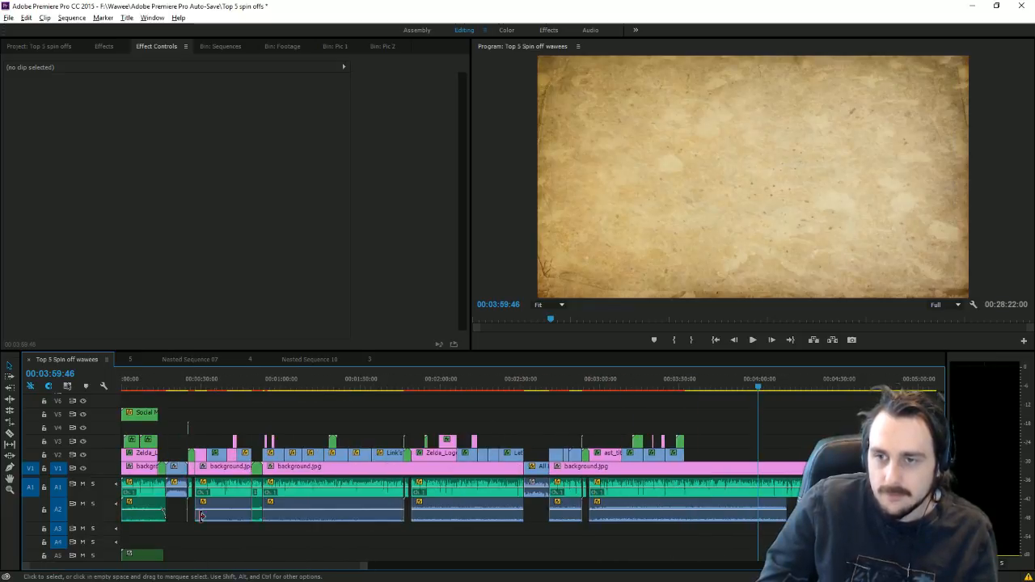
{"action": "left_click_drag", "start_coordinate": [261, 384], "coordinate": [253, 384]}
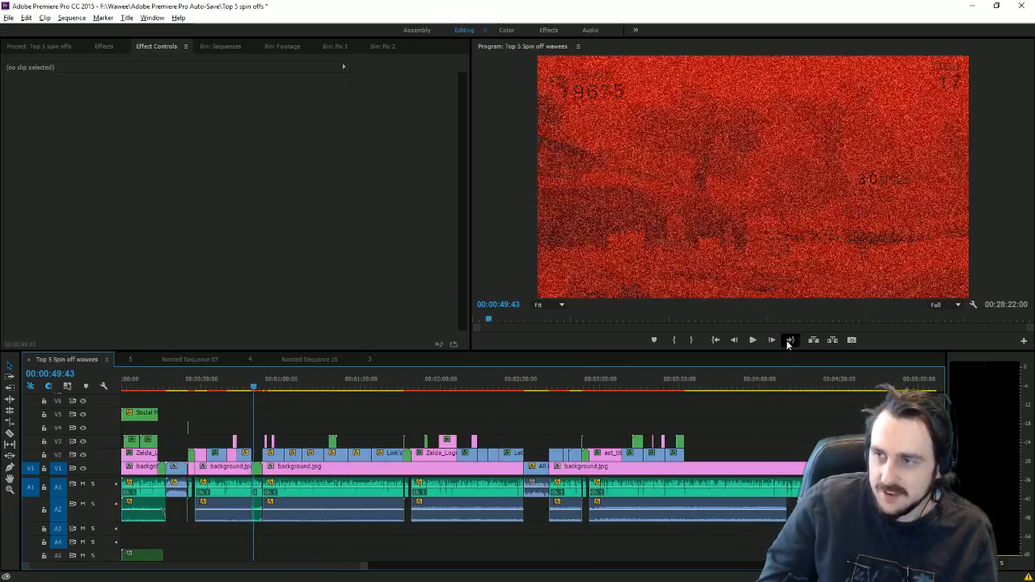
{"action": "left_click", "coordinate": [752, 340]}
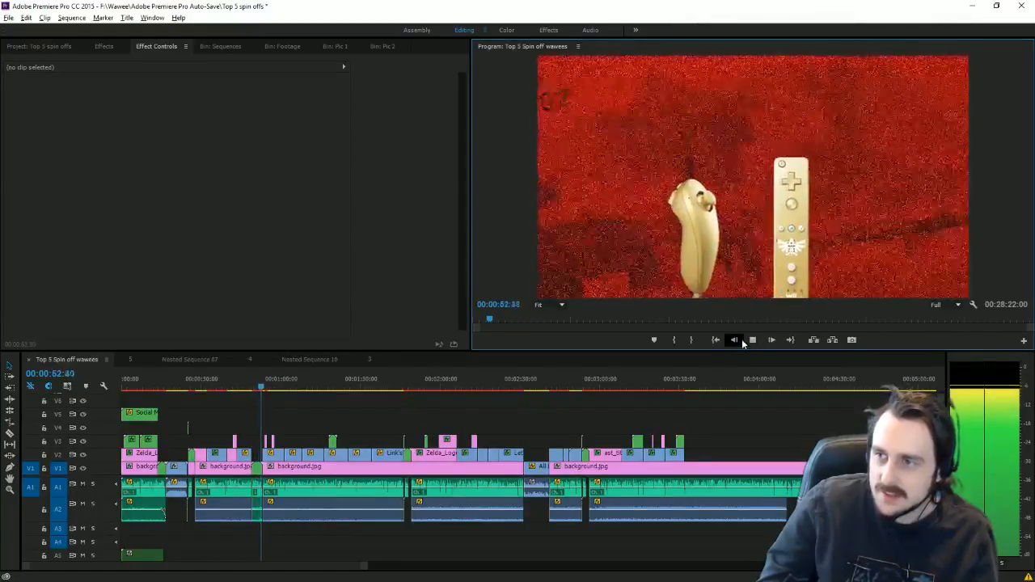
{"action": "left_click_drag", "start_coordinate": [607, 378], "coordinate": [684, 389]}
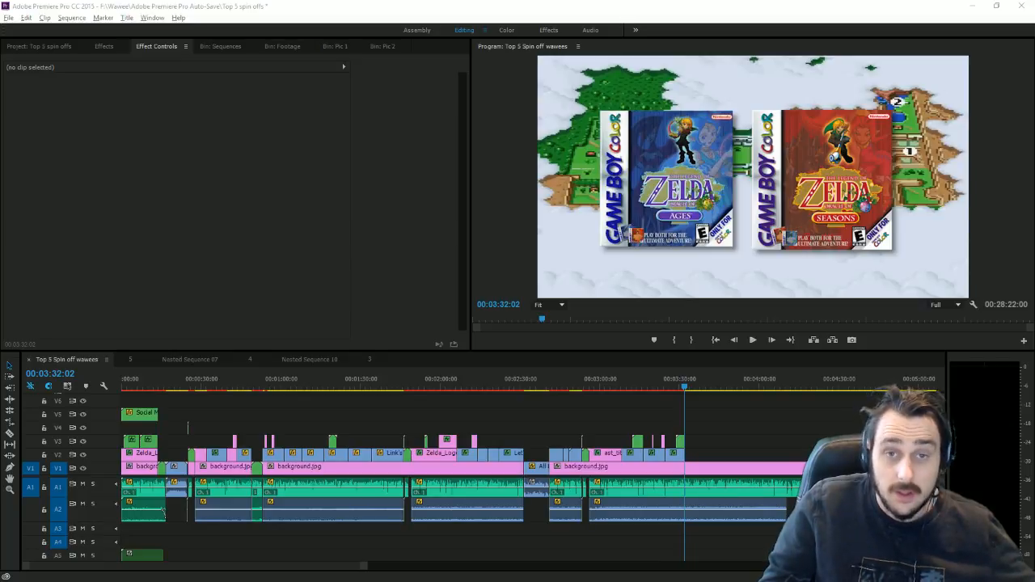
{"action": "key", "text": "alt+Tab"}
{"action": "key", "text": "alt+Tab"}
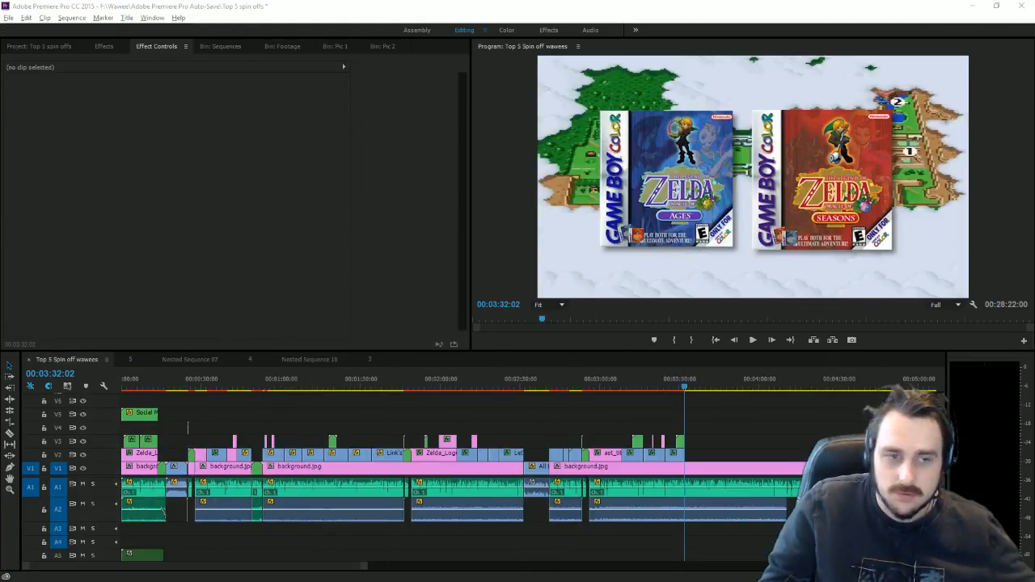
{"action": "key", "text": "alt+Tab"}
{"action": "key", "text": "alt+Tab"}
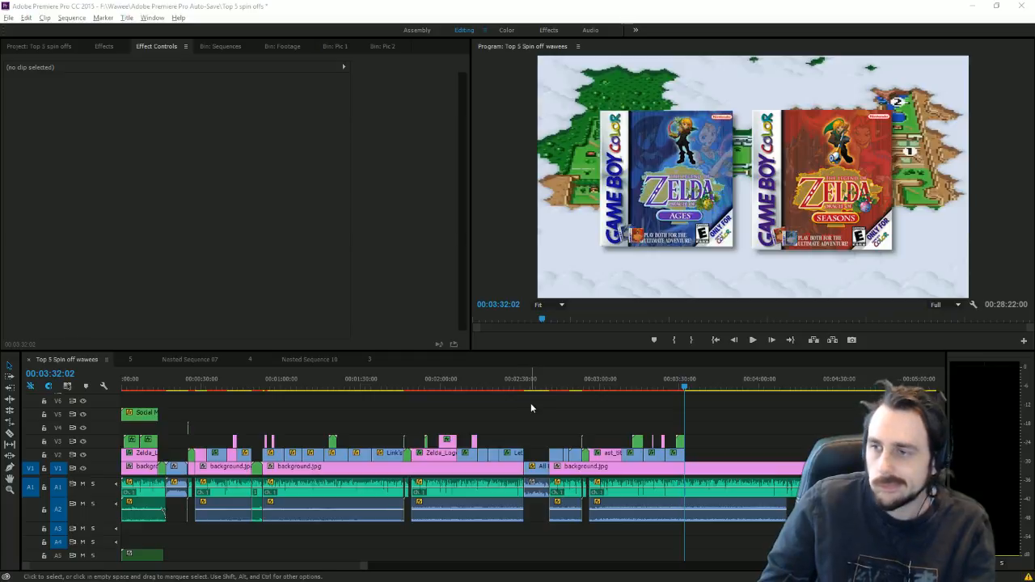
Step: Place the Let's Play clip on V2 and slide the second clip left to butt against the first
{"action": "left_click_drag", "start_coordinate": [364, 571], "coordinate": [248, 549]}
{"action": "left_click_drag", "start_coordinate": [530, 386], "coordinate": [611, 443]}
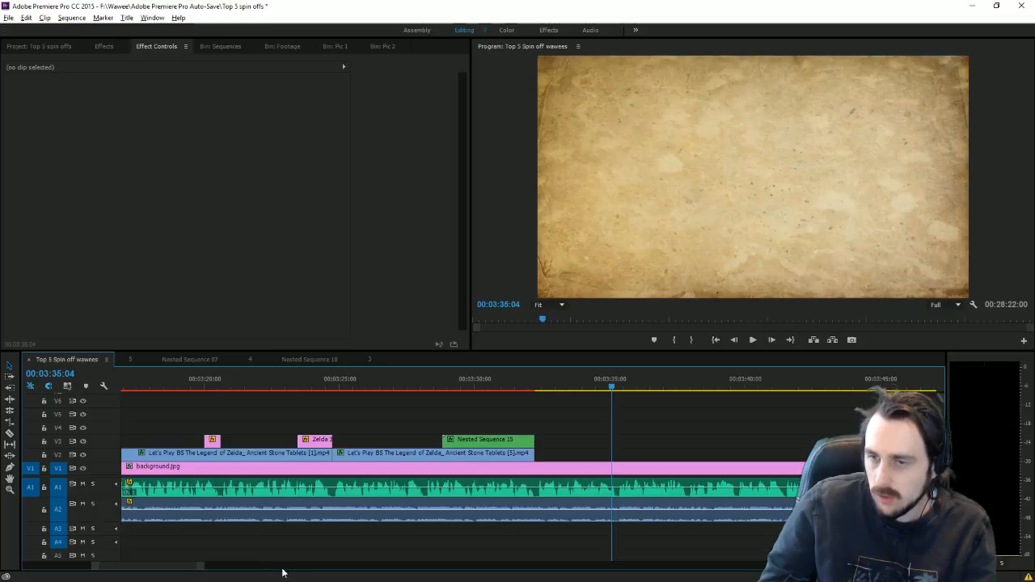
{"action": "left_click_drag", "start_coordinate": [201, 567], "coordinate": [756, 561]}
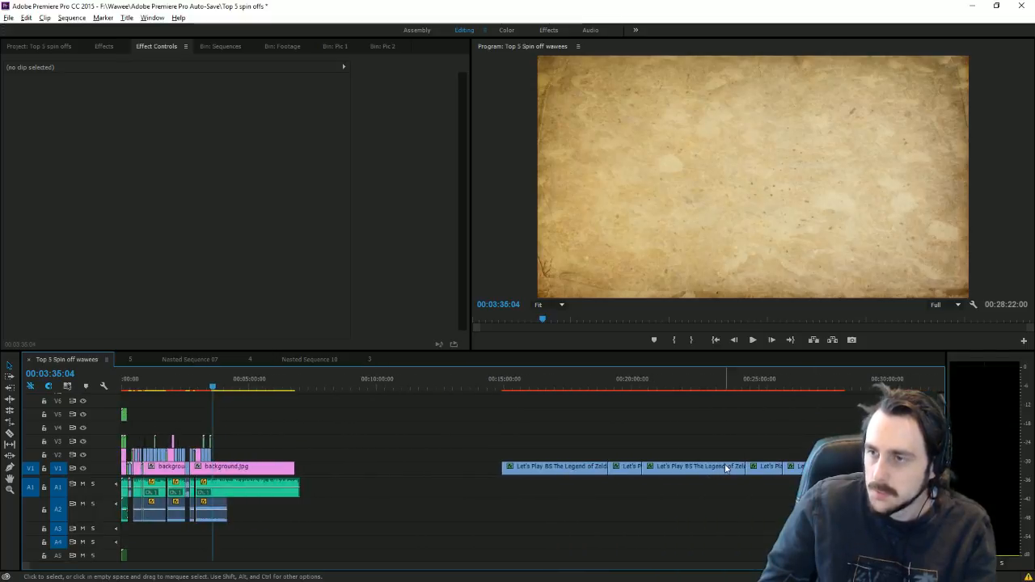
{"action": "left_click_drag", "start_coordinate": [763, 474], "coordinate": [243, 437]}
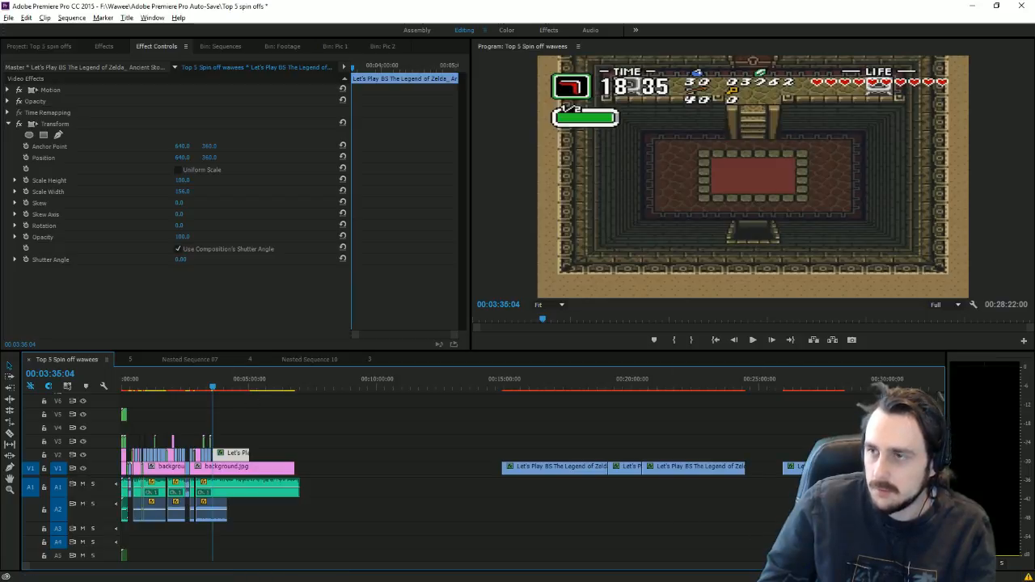
{"action": "key", "text": "="}
{"action": "key", "text": "="}
{"action": "key", "text": "="}
{"action": "key", "text": "="}
{"action": "key", "text": "="}
{"action": "key", "text": "="}
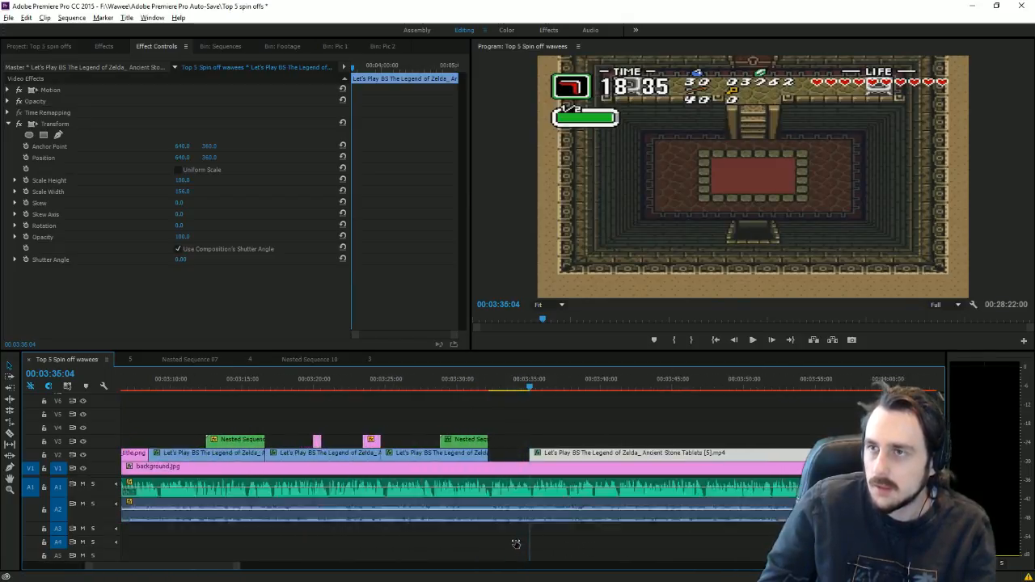
{"action": "left_click_drag", "start_coordinate": [557, 458], "coordinate": [430, 445]}
Step: Play back across the new edit, checking the item screen, dungeon room and boomerang screen
{"action": "key", "text": "Up"}
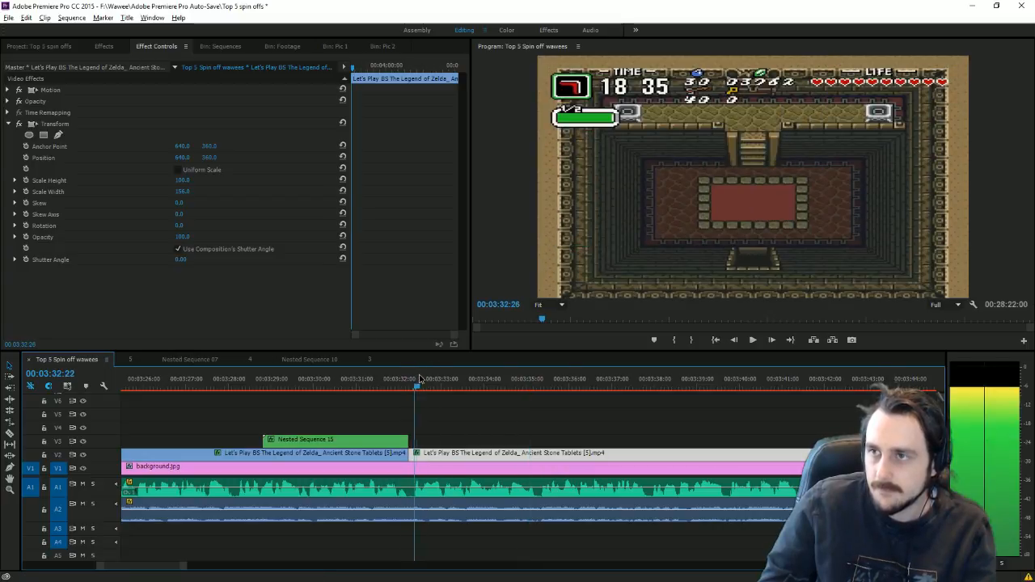
{"action": "left_click", "coordinate": [752, 340]}
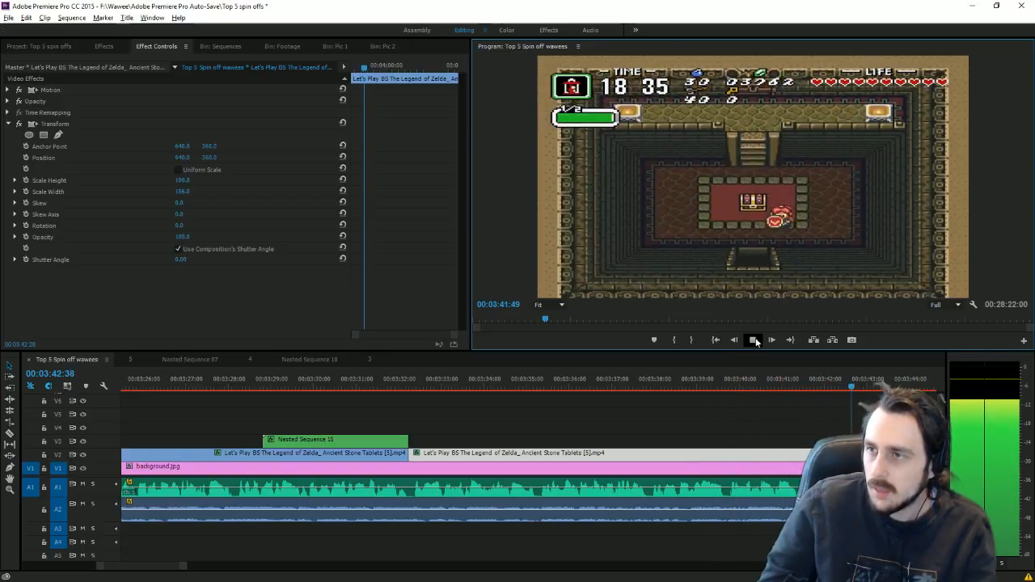
{"action": "left_click", "coordinate": [640, 386]}
{"action": "left_click_drag", "start_coordinate": [640, 386], "coordinate": [719, 416]}
{"action": "key", "text": "space"}
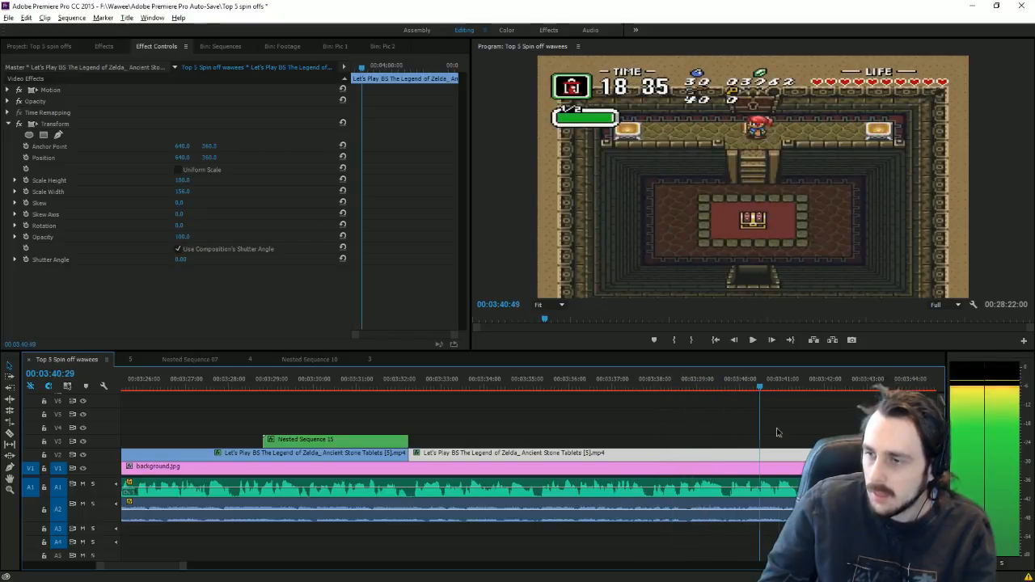
{"action": "left_click_drag", "start_coordinate": [640, 386], "coordinate": [649, 387]}
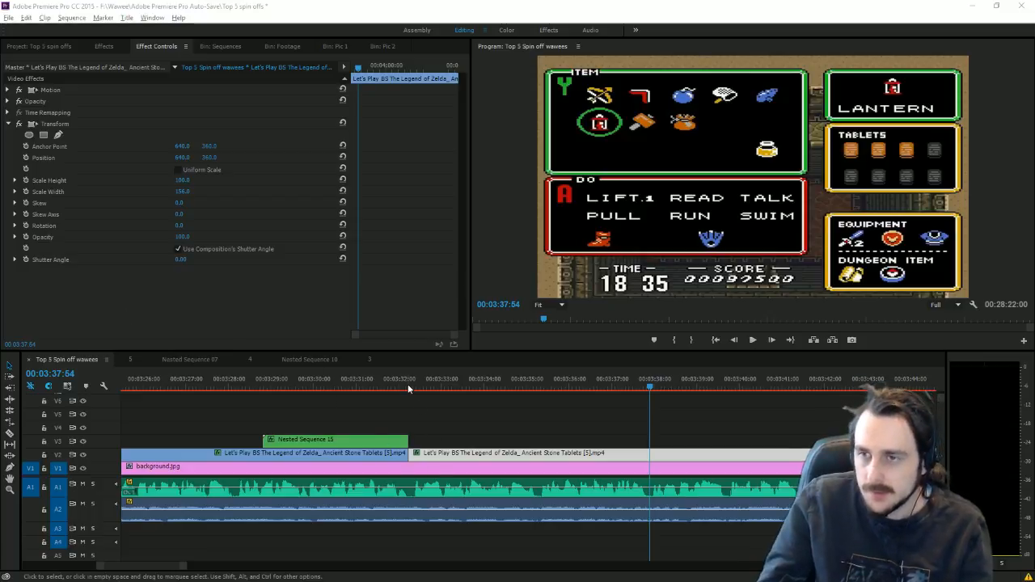
{"action": "left_click_drag", "start_coordinate": [408, 385], "coordinate": [543, 508]}
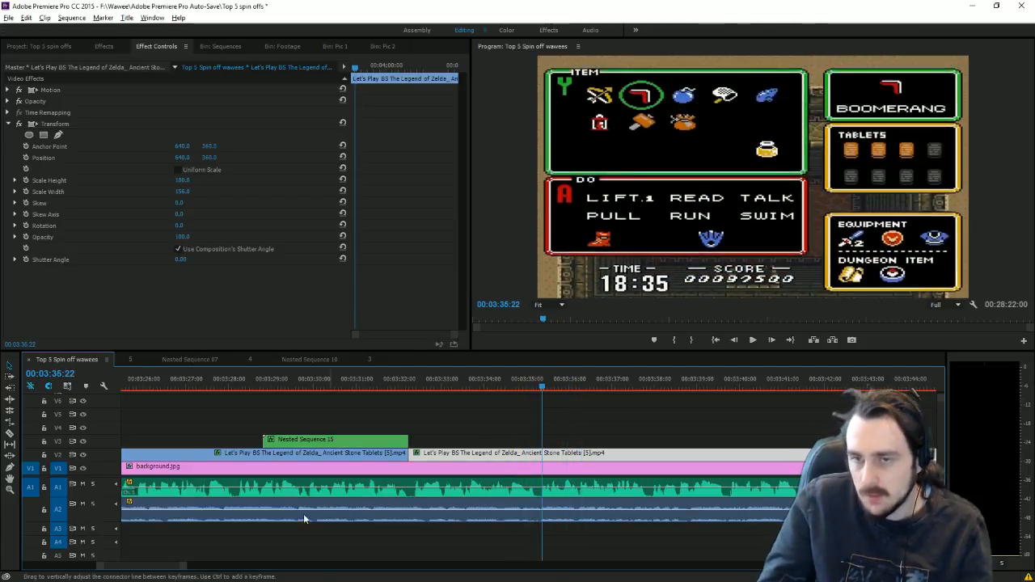
{"action": "scroll", "coordinate": [202, 215], "scroll_direction": "down", "scroll_amount": 3}
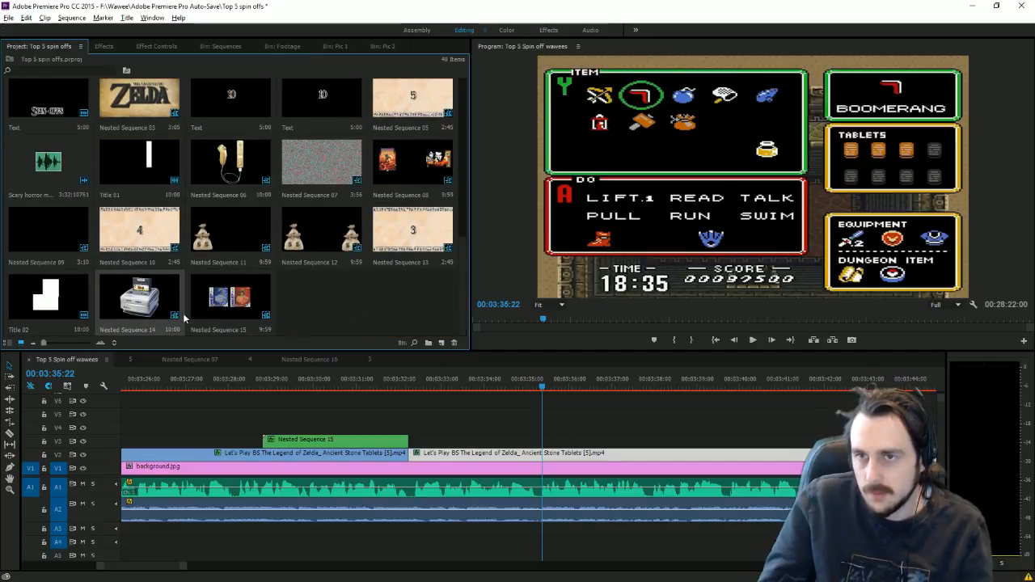
Step: Drop Nested Sequence 14 on V3 at 3:35:22 and shrink the console picture into the lower left
{"action": "left_click_drag", "start_coordinate": [184, 318], "coordinate": [532, 463]}
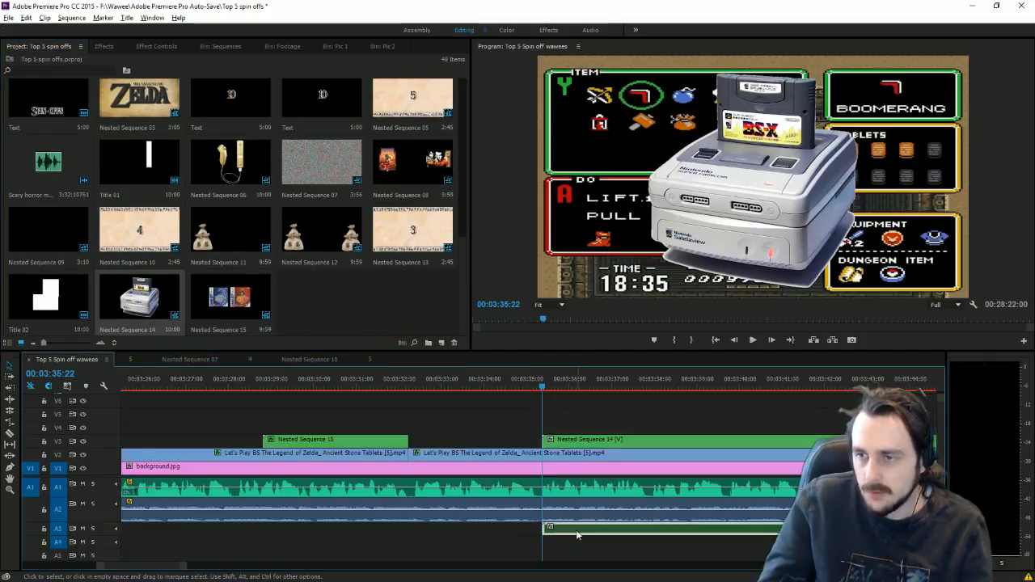
{"action": "left_click", "coordinate": [830, 192]}
{"action": "left_click_drag", "start_coordinate": [976, 185], "coordinate": [968, 186]}
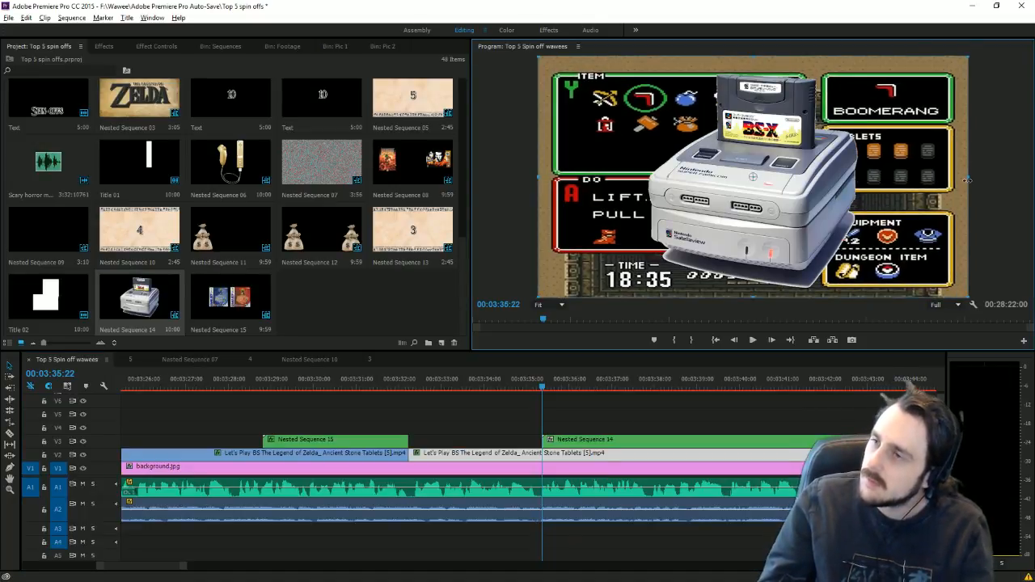
{"action": "left_click", "coordinate": [623, 438]}
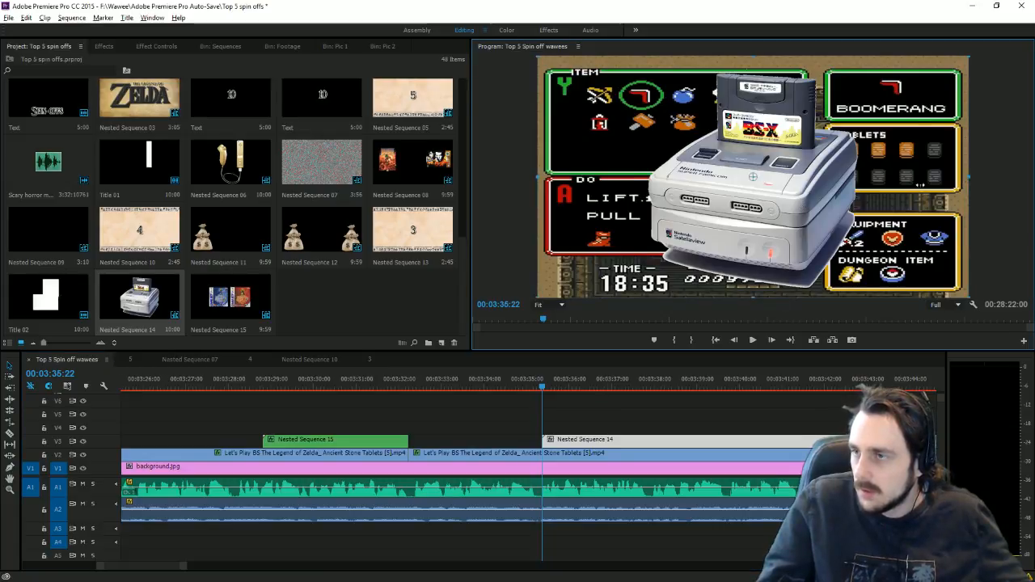
{"action": "left_click_drag", "start_coordinate": [921, 185], "coordinate": [885, 185]}
{"action": "left_click_drag", "start_coordinate": [854, 145], "coordinate": [696, 204]}
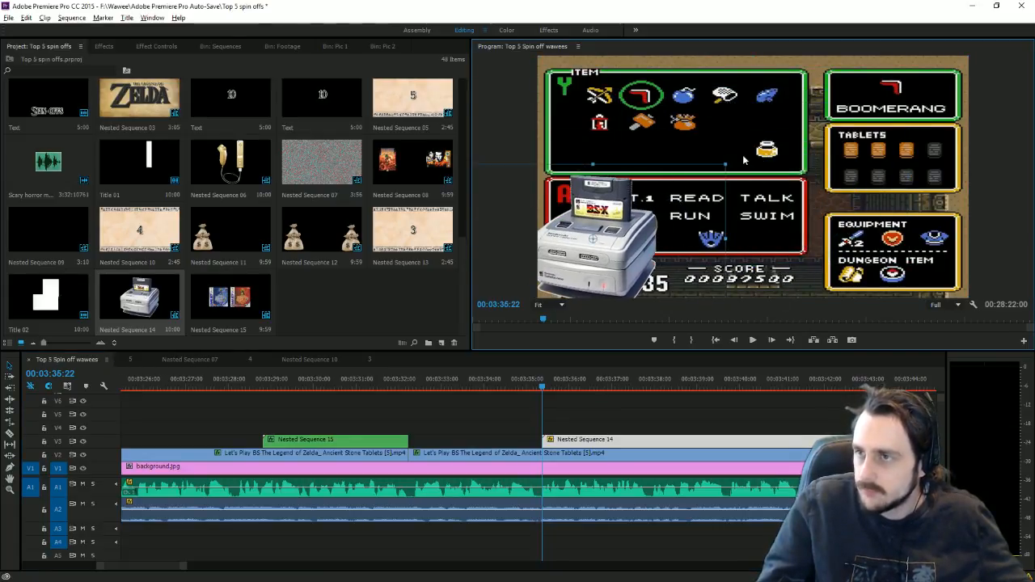
Step: Tilt the Satellaview console picture at an angle in the Program Monitor
{"action": "left_click_drag", "start_coordinate": [736, 157], "coordinate": [679, 259]}
{"action": "left_click", "coordinate": [154, 47]}
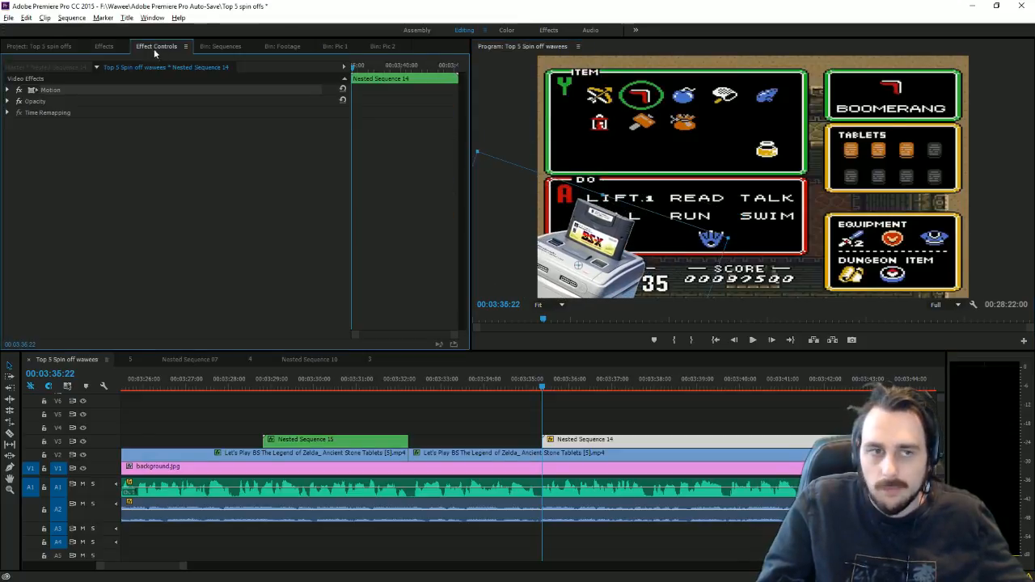
{"action": "left_click", "coordinate": [7, 90]}
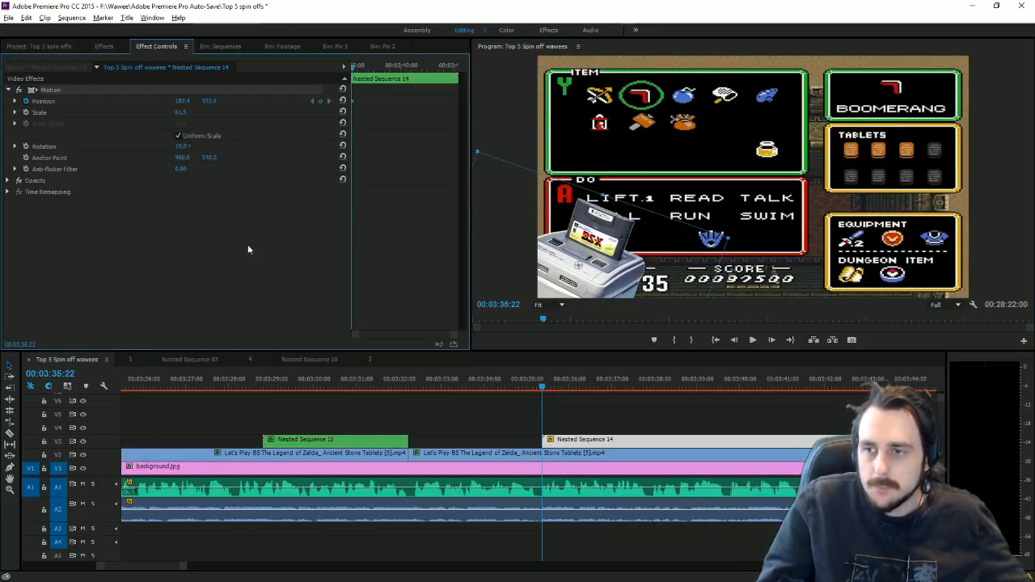
Step: Set the console's first Position keyframe off-screen at -188.6, 1353.6 so it slides in to 182.4, 933.6
{"action": "left_click_drag", "start_coordinate": [543, 387], "coordinate": [560, 390]}
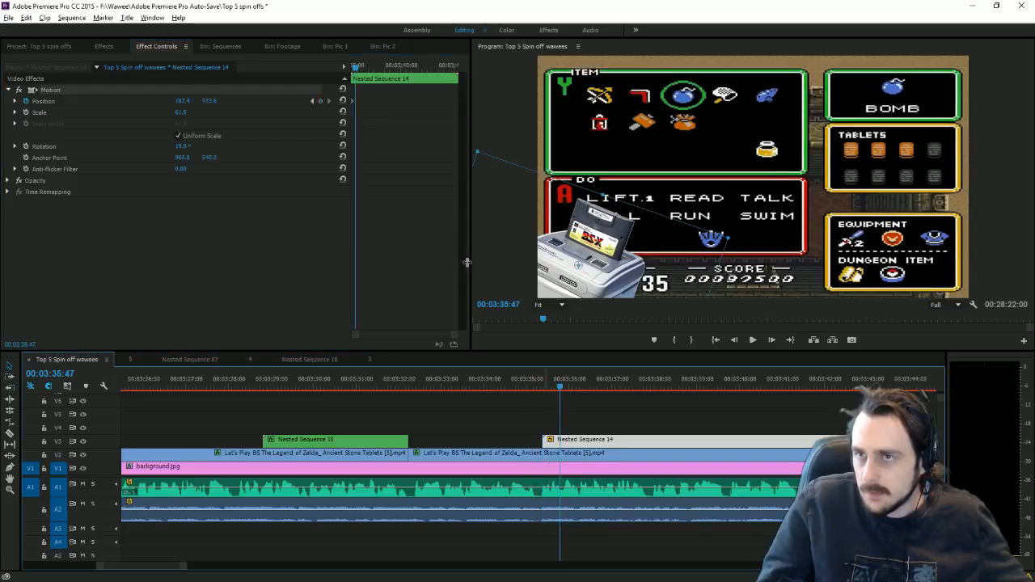
{"action": "left_click", "coordinate": [312, 100]}
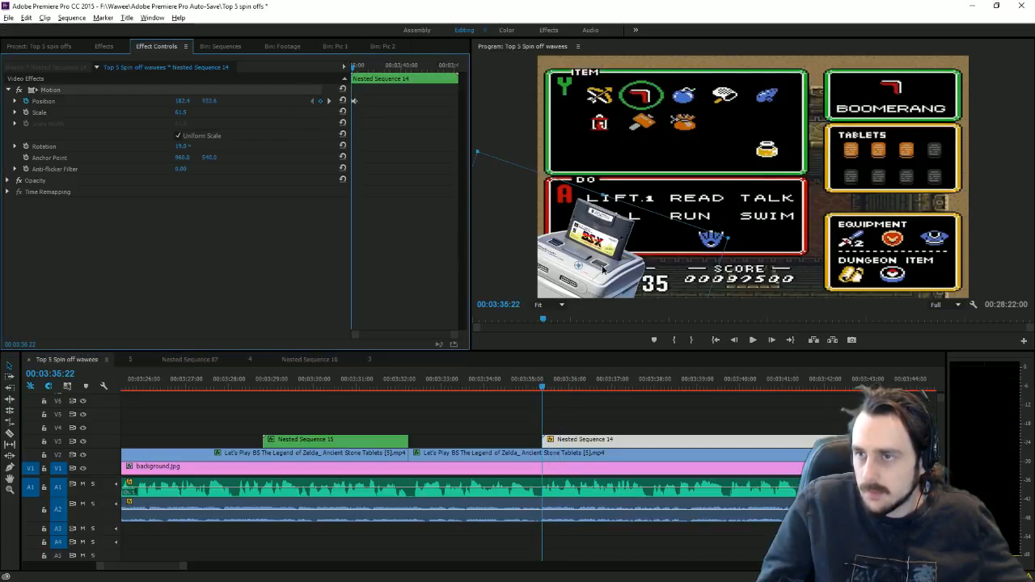
{"action": "left_click_drag", "start_coordinate": [602, 271], "coordinate": [477, 386]}
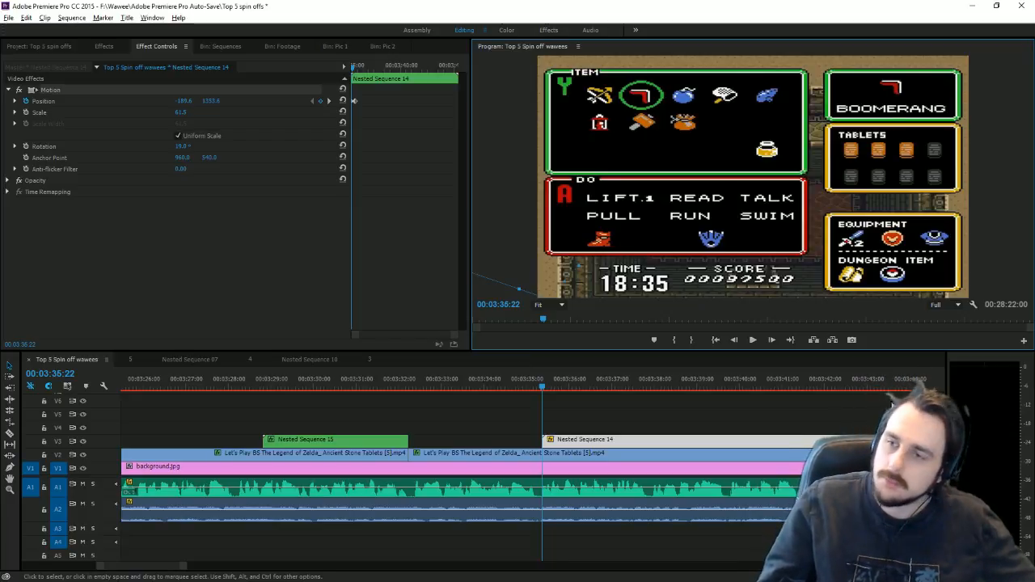
{"action": "left_click", "coordinate": [751, 341]}
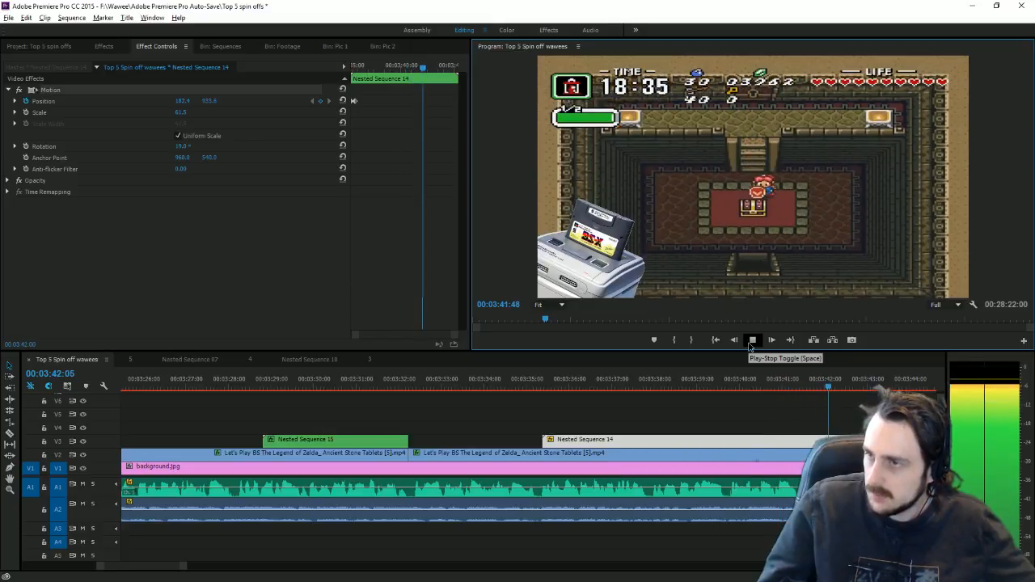
Step: Split the Nested Sequence 14 console overlay at 3:41:29
{"action": "left_click", "coordinate": [752, 340]}
{"action": "left_click_drag", "start_coordinate": [777, 384], "coordinate": [808, 395]}
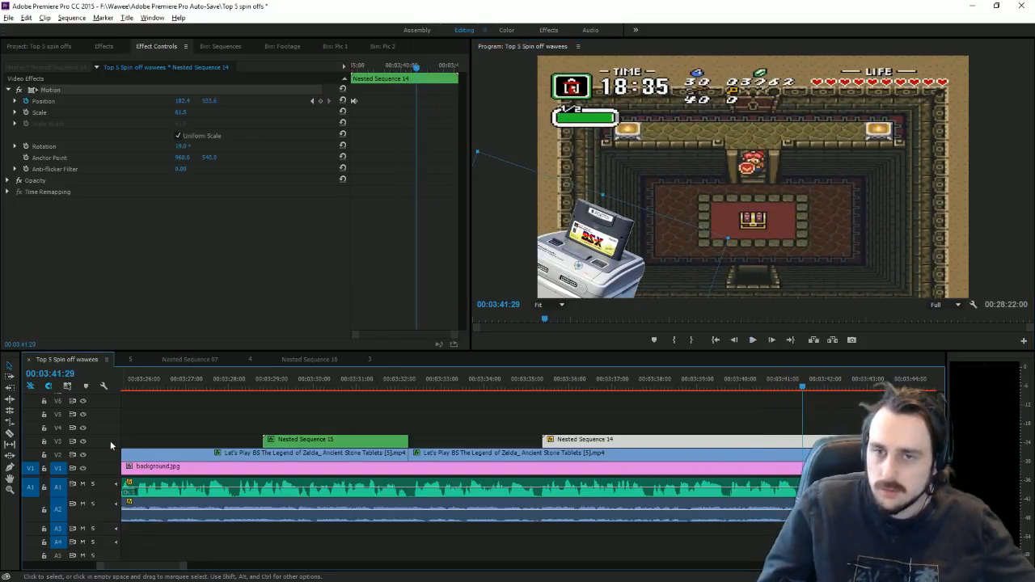
{"action": "left_click", "coordinate": [10, 432]}
{"action": "left_click", "coordinate": [803, 441]}
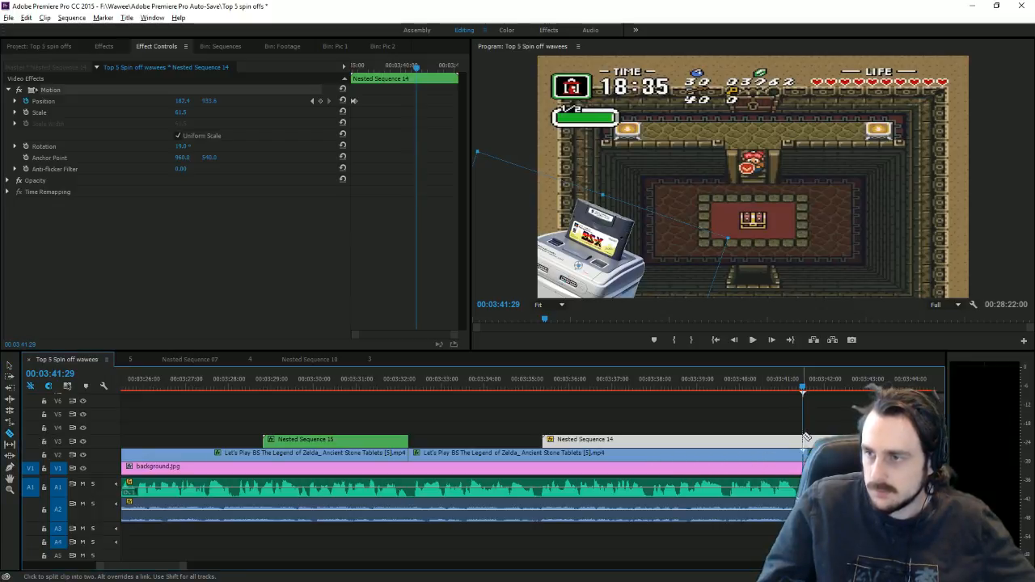
Step: Trim the long V2 gameplay clip so only the parchment background shows at 4:28:05
{"action": "left_click_drag", "start_coordinate": [190, 571], "coordinate": [335, 571]}
{"action": "left_click", "coordinate": [10, 366]}
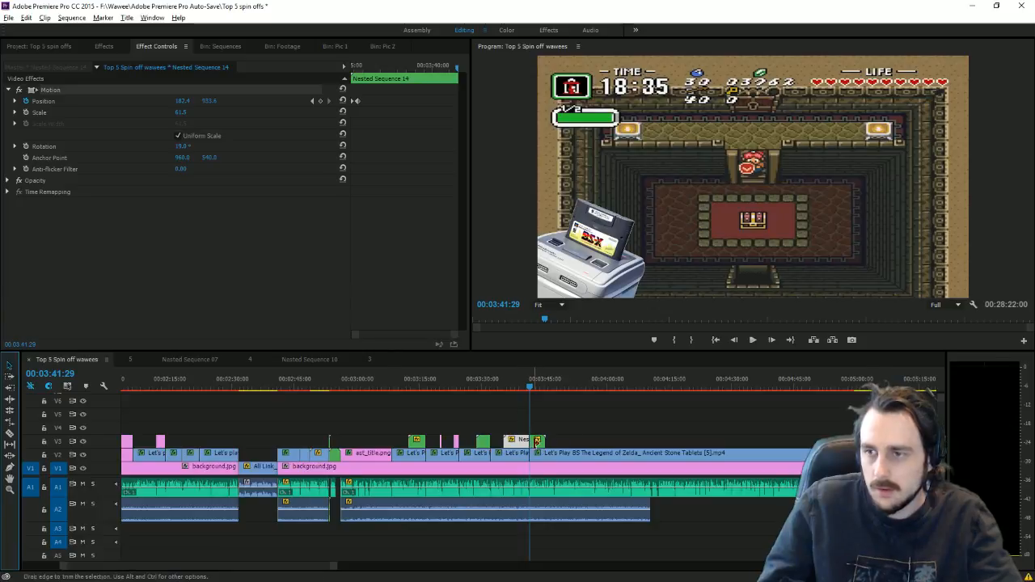
{"action": "left_click", "coordinate": [764, 380]}
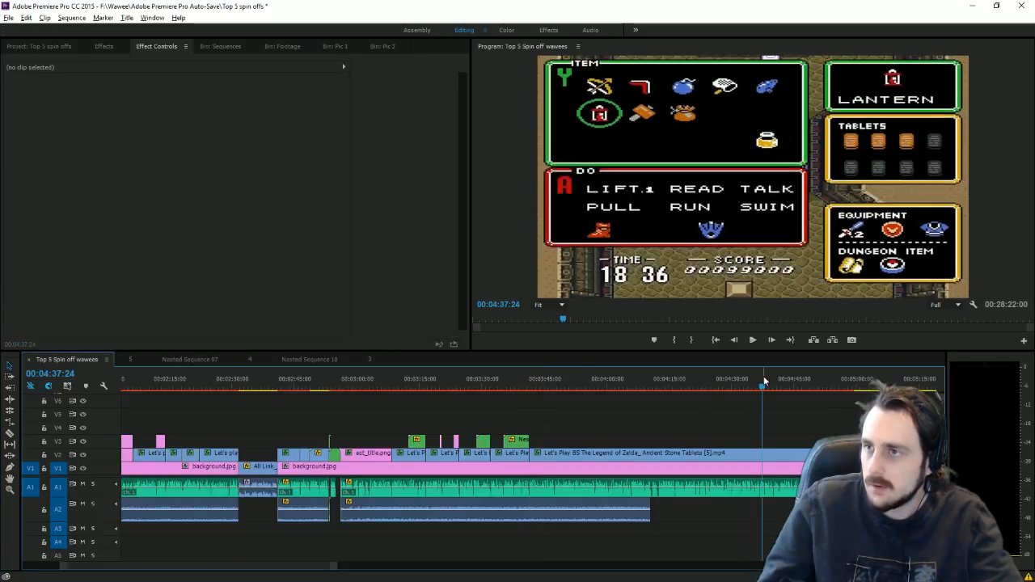
{"action": "left_click", "coordinate": [723, 380]}
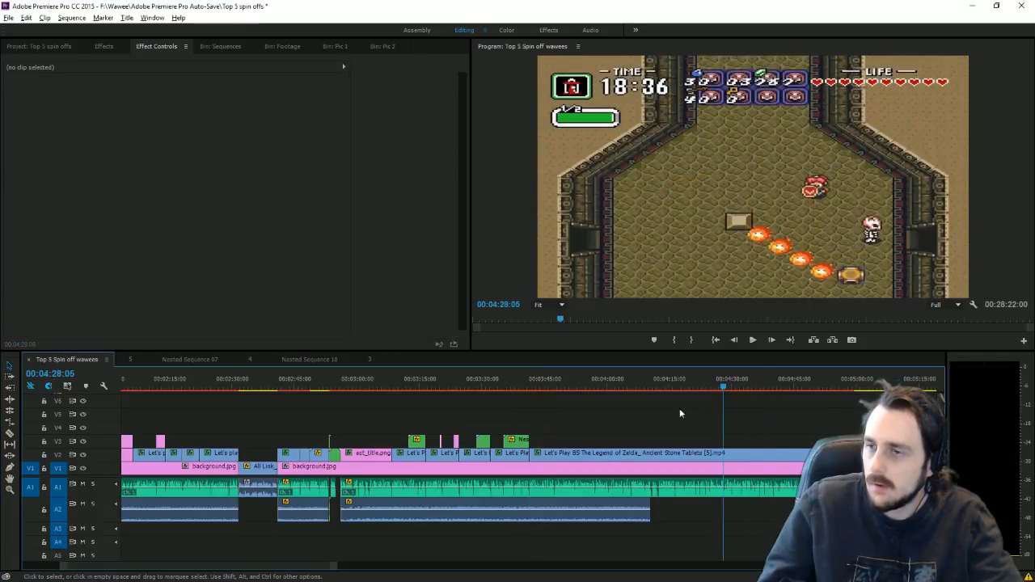
{"action": "mouse_move", "coordinate": [532, 458]}
{"action": "left_mouse_down"}
{"action": "mouse_move", "coordinate": [744, 458]}
{"action": "mouse_move", "coordinate": [538, 458]}
{"action": "left_mouse_up"}
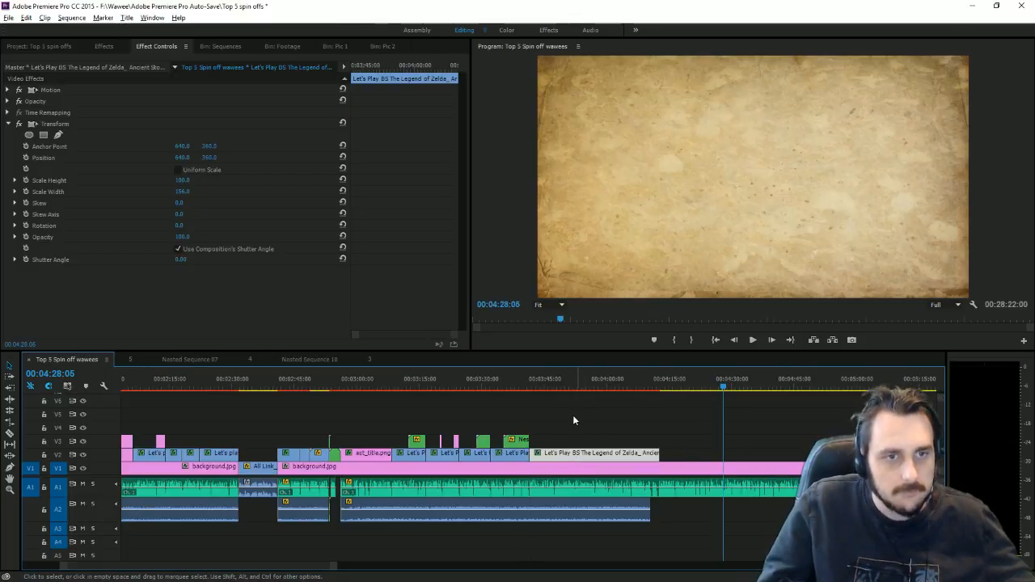
Step: Save the Top 5 Spin off project with Ctrl+S
{"action": "key", "text": "ctrl+s"}
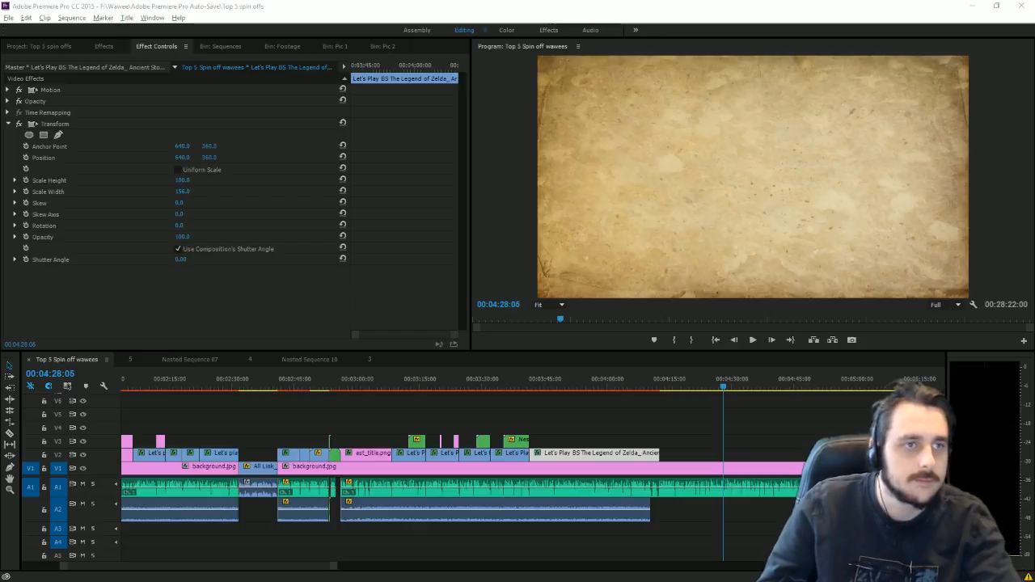
Step: Play the gameplay back from 3:41:21 and park the playhead at 3:52:32
{"action": "left_click", "coordinate": [530, 392]}
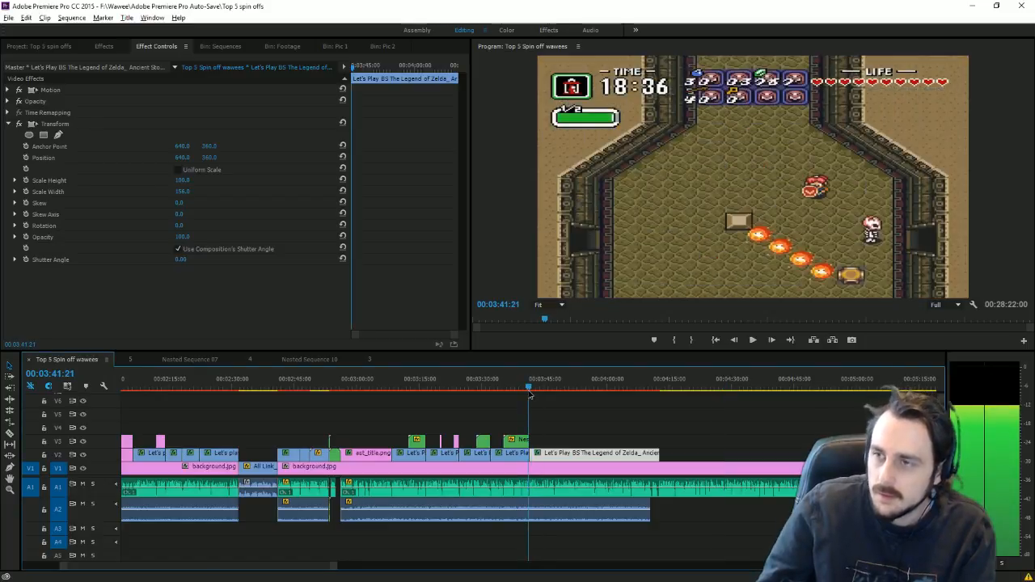
{"action": "left_click", "coordinate": [753, 339]}
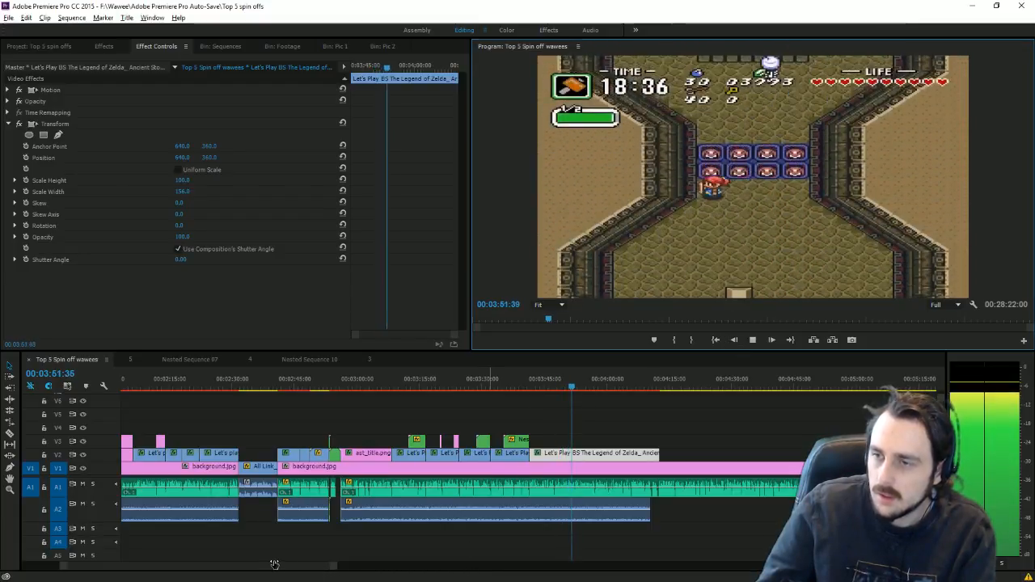
{"action": "key", "text": "="}
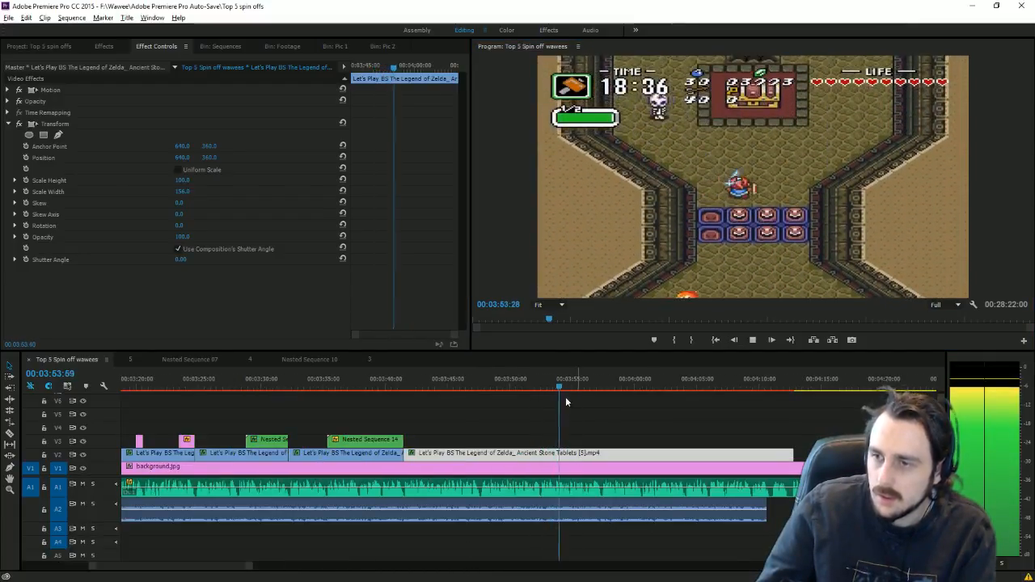
{"action": "left_click", "coordinate": [541, 386]}
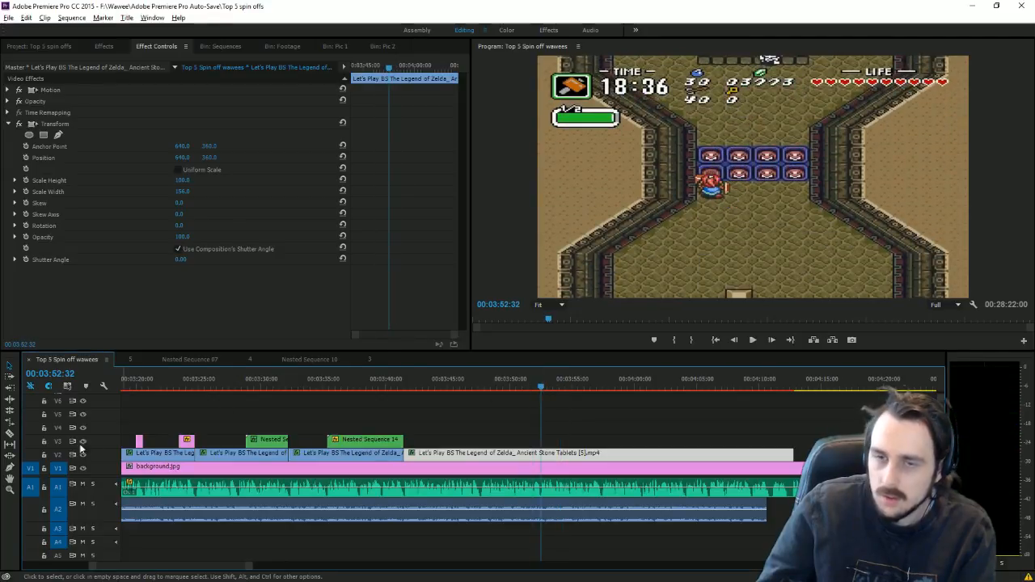
Step: Split the Ancient Stone Tablets gameplay at 3:52:32 and delete its later part
{"action": "key", "text": "c"}
{"action": "left_click", "coordinate": [545, 457]}
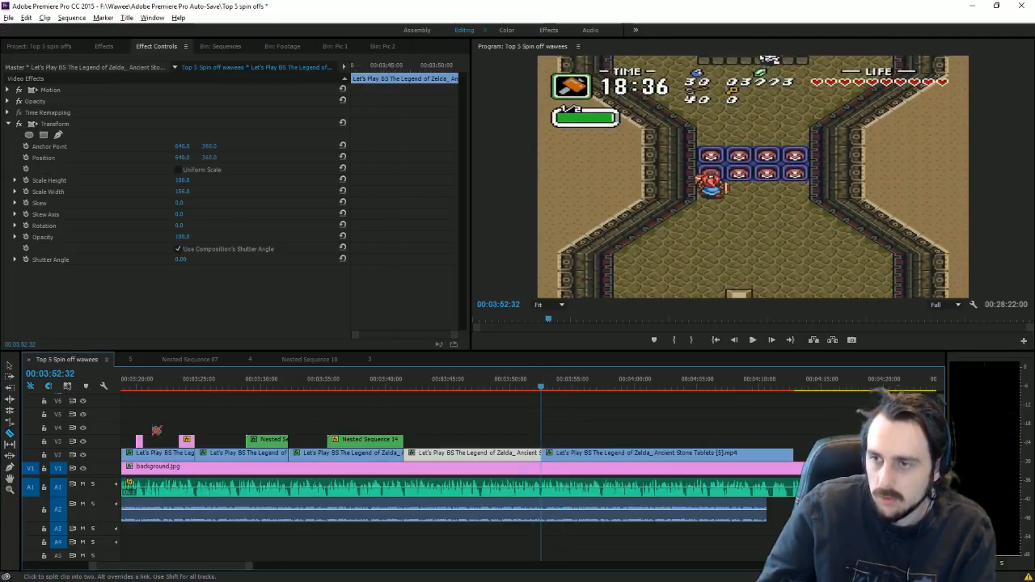
{"action": "key", "text": "v"}
{"action": "left_click", "coordinate": [621, 456]}
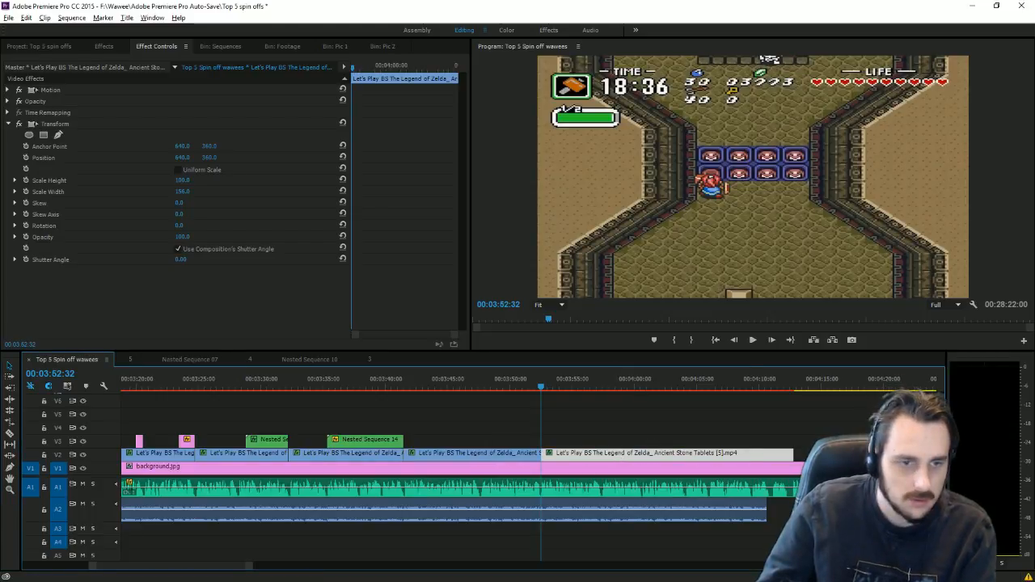
{"action": "key", "text": "Delete"}
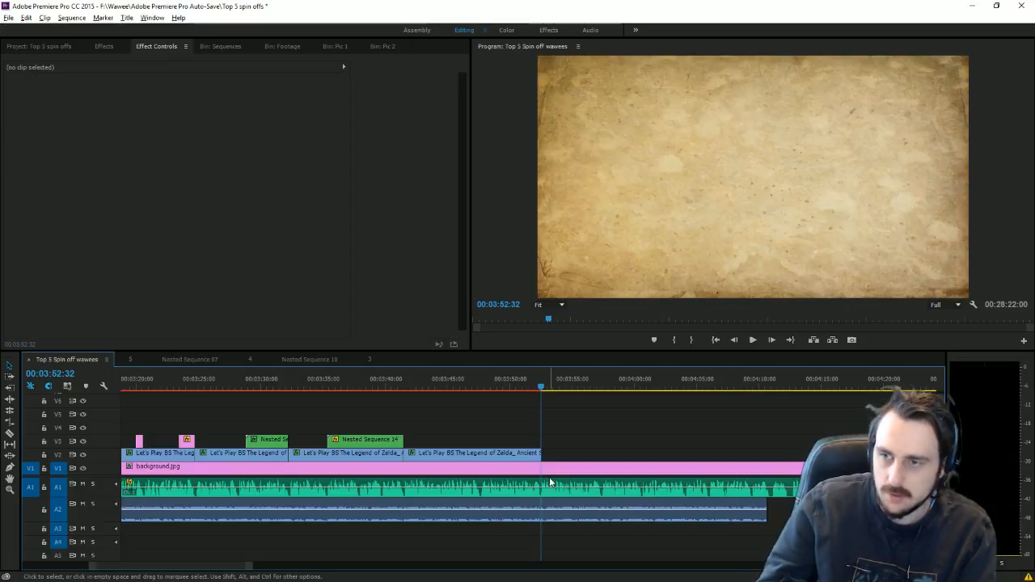
{"action": "mouse_move", "coordinate": [484, 393]}
{"action": "left_mouse_down"}
{"action": "mouse_move", "coordinate": [450, 393]}
{"action": "mouse_move", "coordinate": [481, 393]}
{"action": "left_mouse_up"}
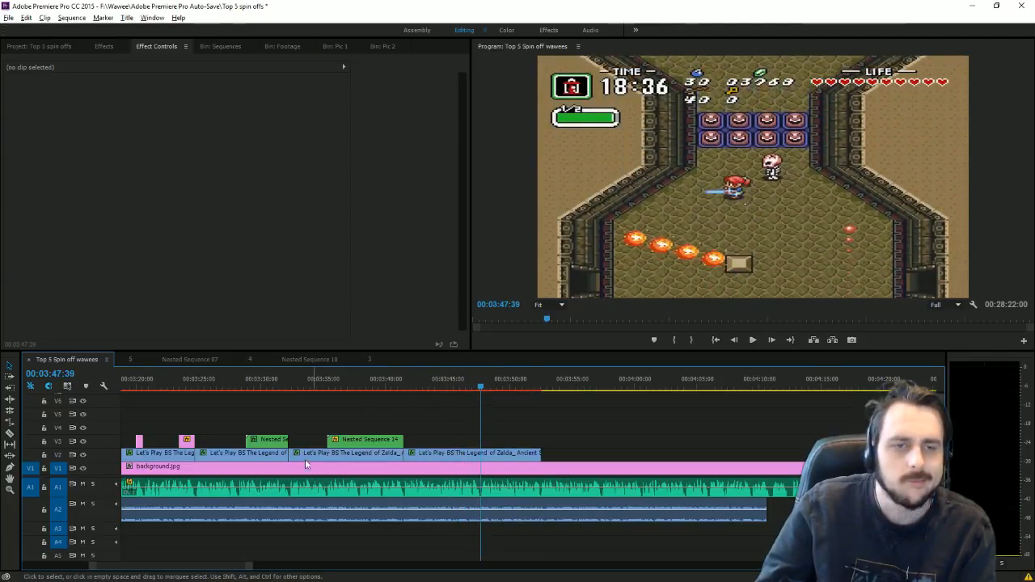
Step: Marquee-select the later V1 clips and move them up to track V5
{"action": "left_click", "coordinate": [279, 47]}
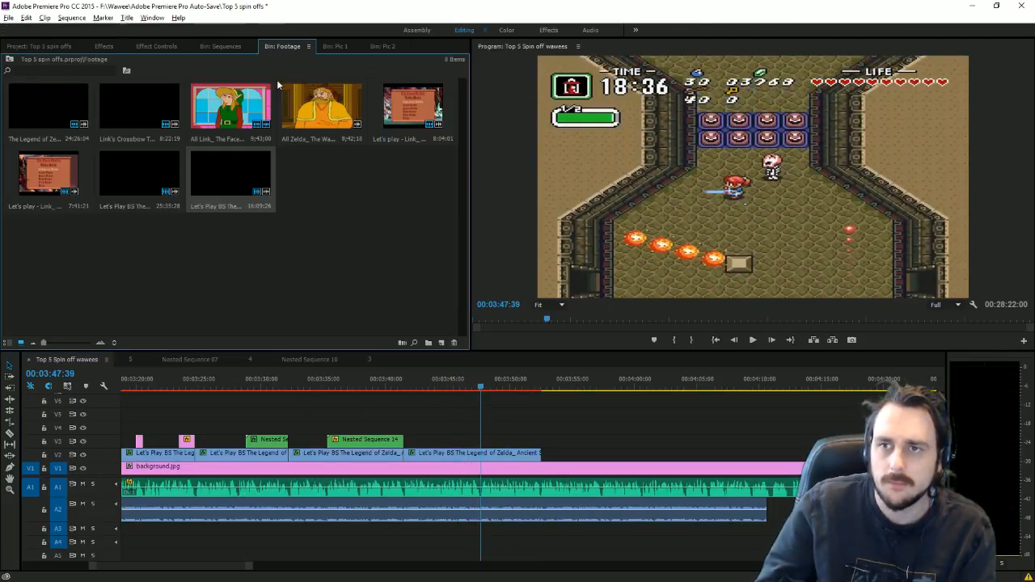
{"action": "key", "text": "backslash"}
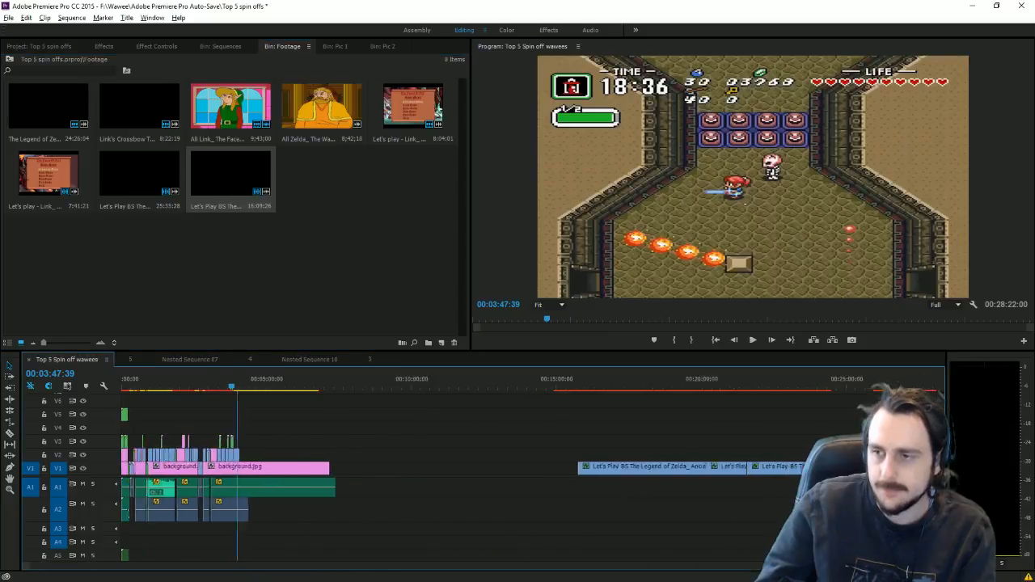
{"action": "left_click_drag", "start_coordinate": [456, 441], "coordinate": [762, 522]}
{"action": "left_click_drag", "start_coordinate": [739, 476], "coordinate": [846, 421]}
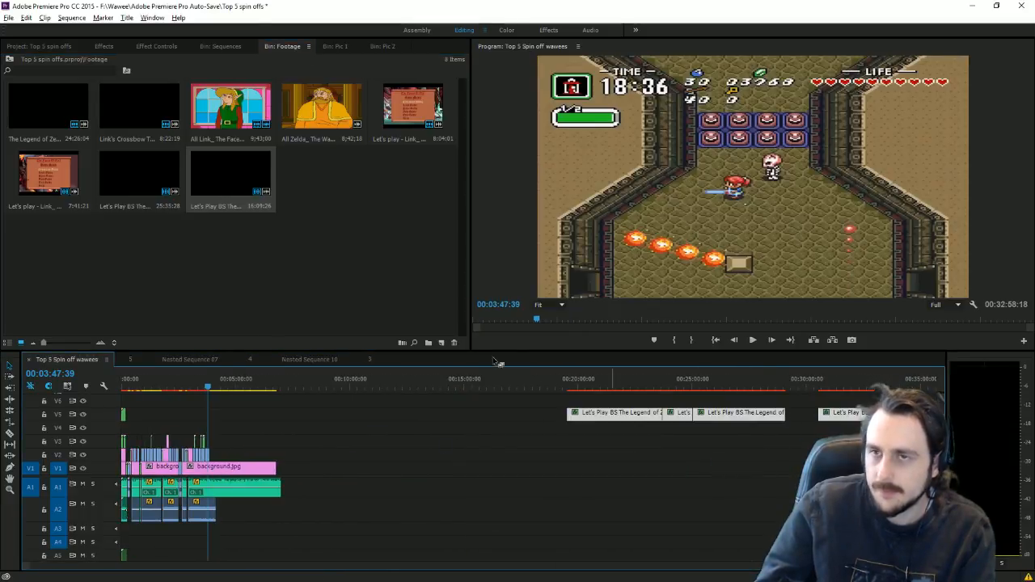
Step: Place Ancient Stone Tablets [1].mp4 on V1 around 10:00 and preview it from 11:58
{"action": "left_click_drag", "start_coordinate": [152, 185], "coordinate": [359, 469]}
{"action": "left_click", "coordinate": [364, 387]}
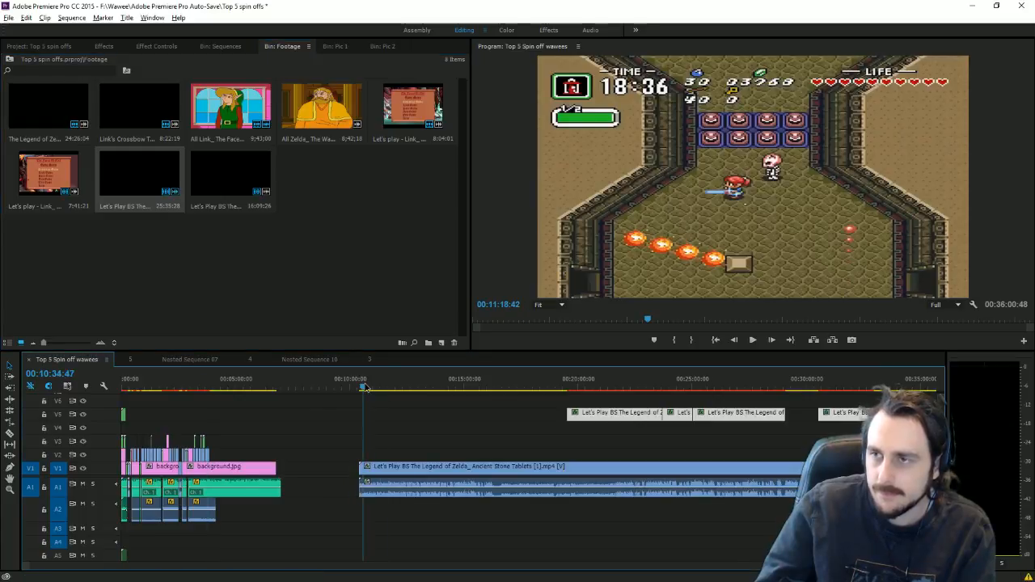
{"action": "left_click_drag", "start_coordinate": [368, 386], "coordinate": [374, 386]}
{"action": "left_click", "coordinate": [756, 341]}
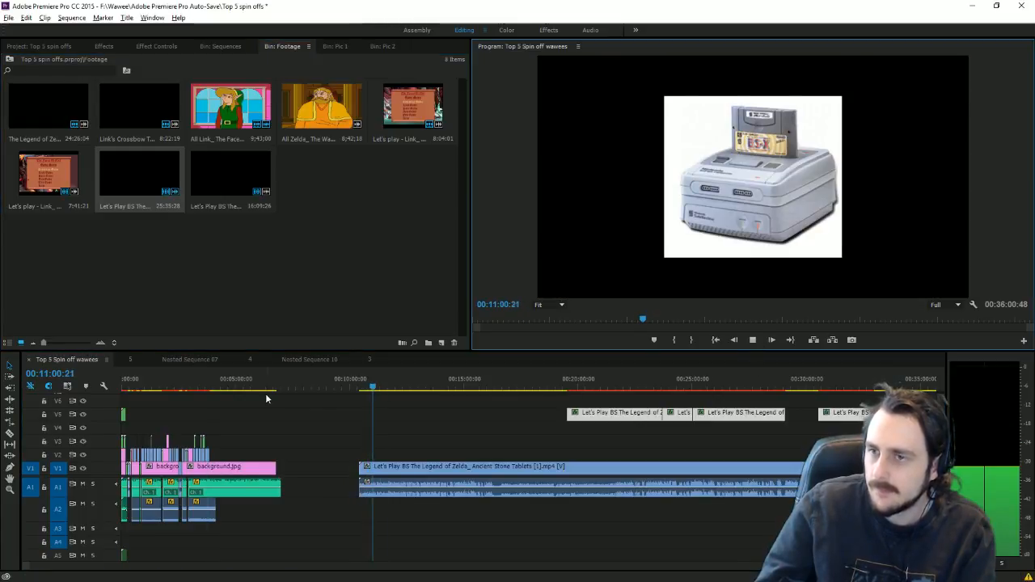
{"action": "left_click", "coordinate": [395, 387]}
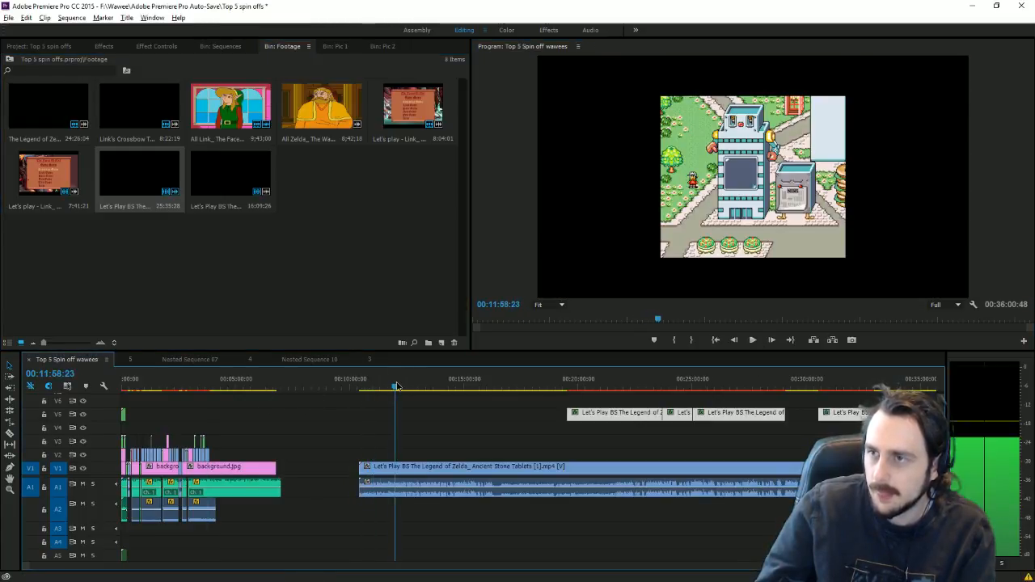
{"action": "left_click", "coordinate": [754, 340]}
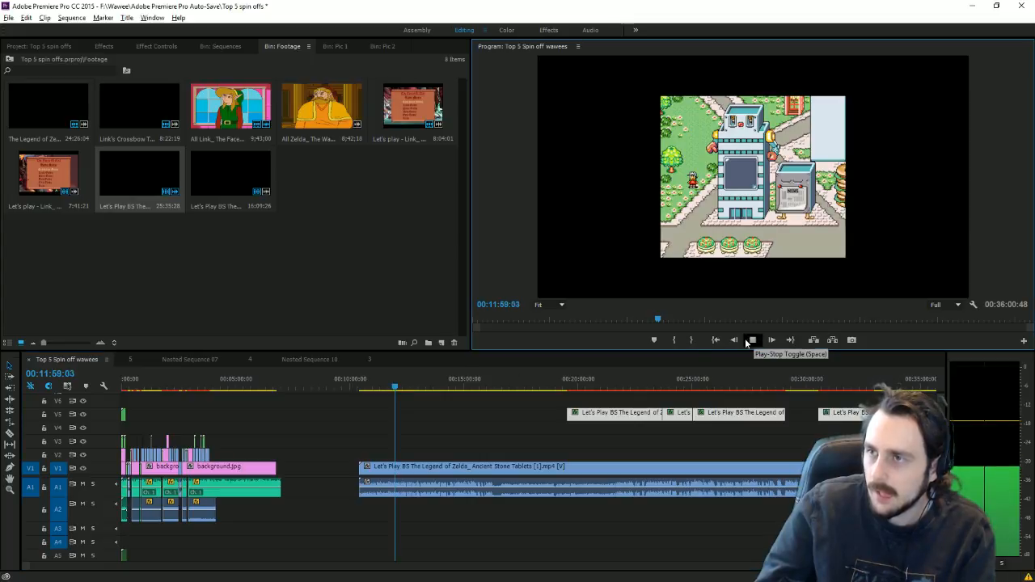
{"action": "left_click", "coordinate": [396, 388]}
Step: Scrub the footage through the title screen and castle scene to the Ancient Stone Tablets title card
{"action": "left_click_drag", "start_coordinate": [397, 393], "coordinate": [459, 426]}
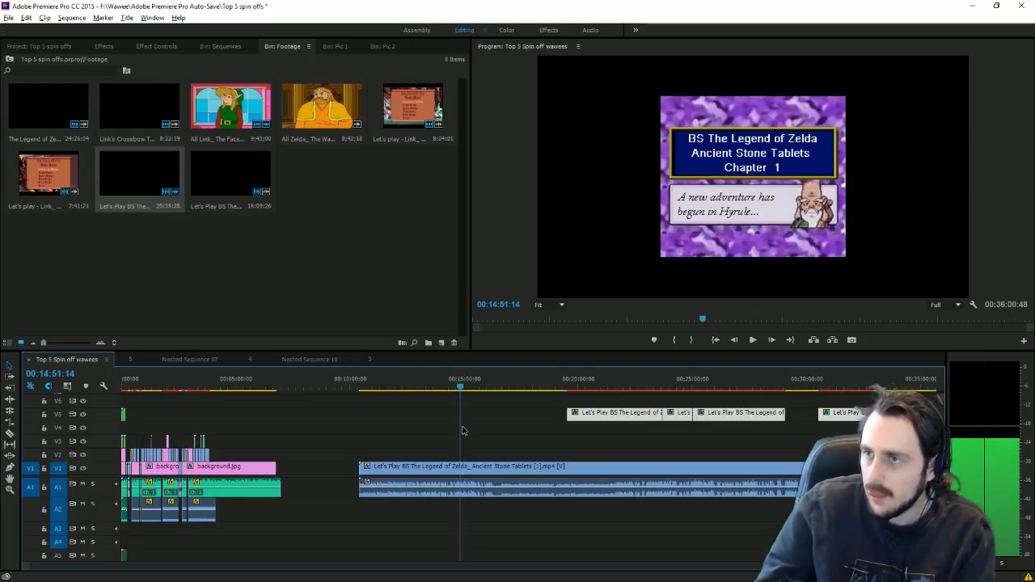
{"action": "left_click", "coordinate": [748, 339]}
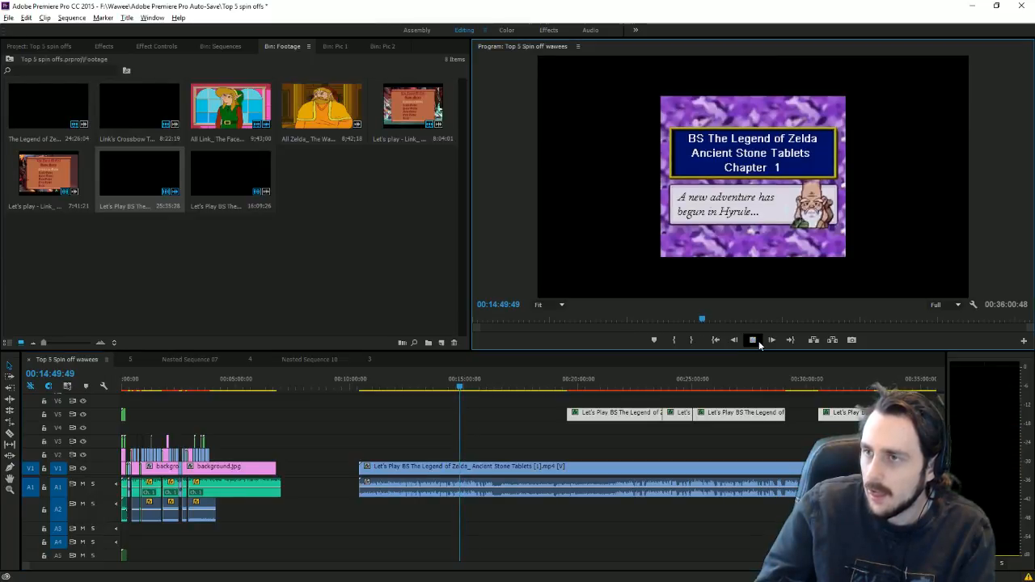
{"action": "left_click", "coordinate": [468, 385]}
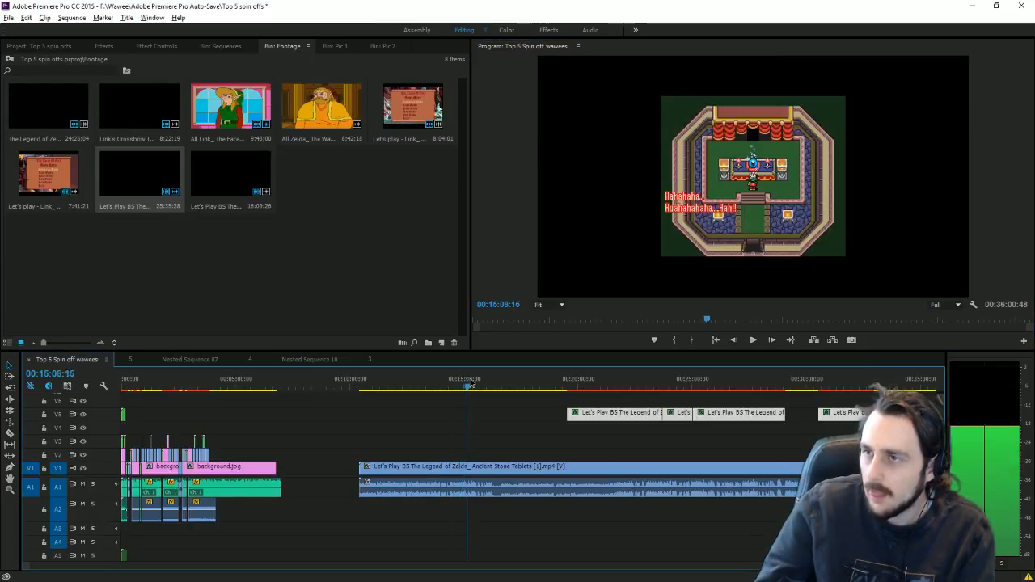
{"action": "left_click", "coordinate": [752, 340]}
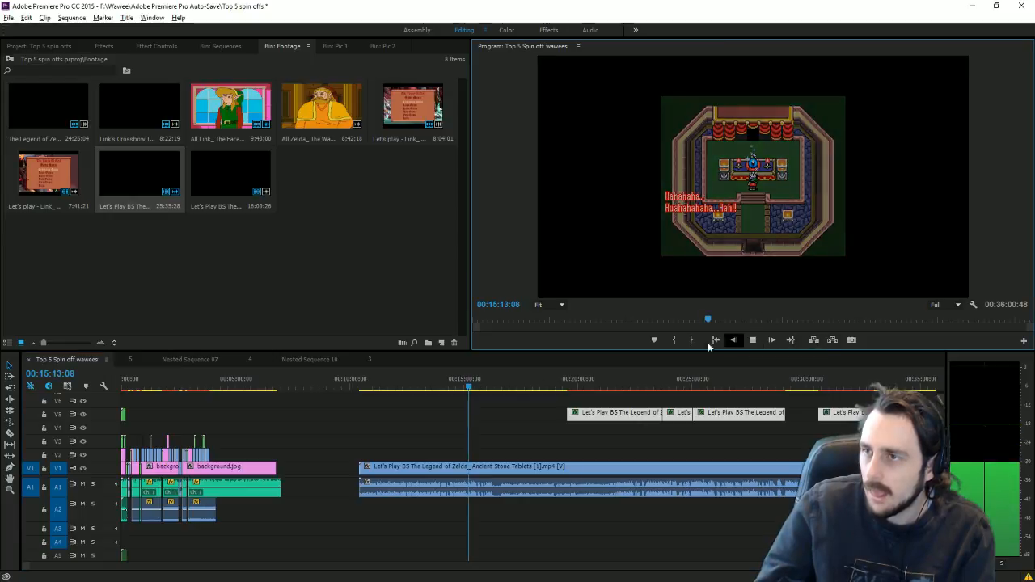
{"action": "left_click", "coordinate": [489, 385]}
{"action": "left_click", "coordinate": [498, 385]}
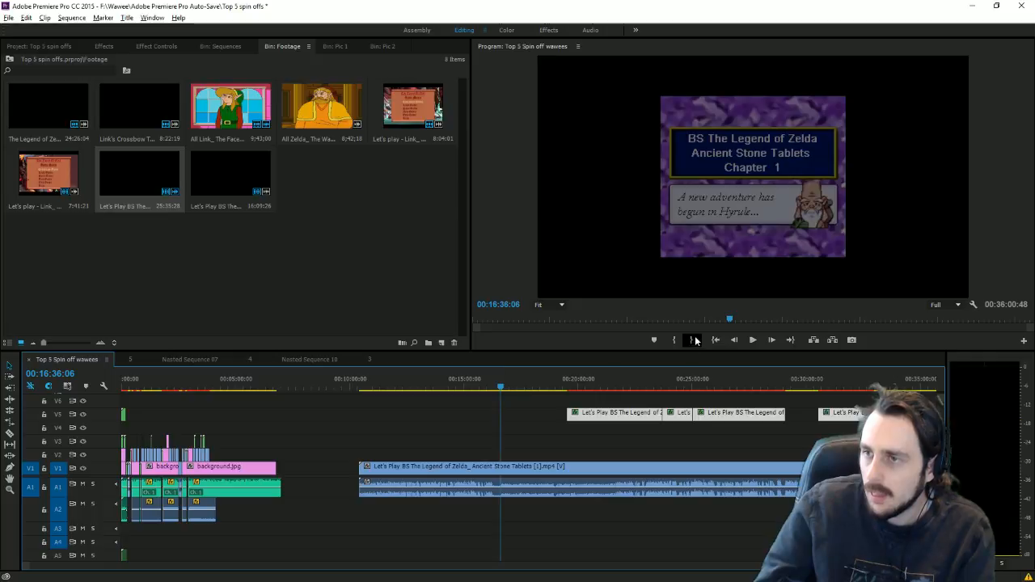
{"action": "left_click", "coordinate": [753, 339]}
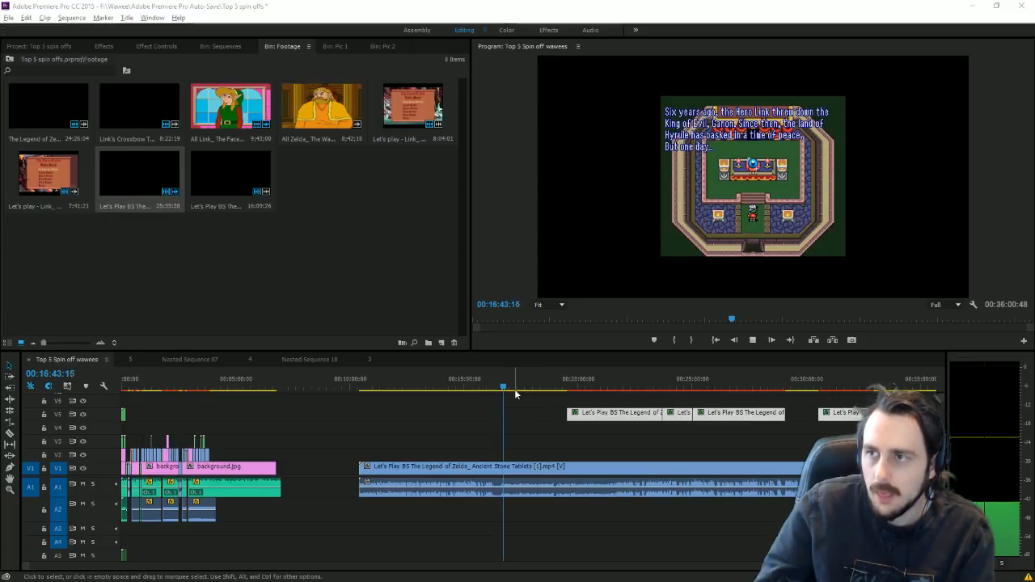
Step: Razor the footage where the intro text begins and cut the intro pieces for reuse
{"action": "key", "text": "c"}
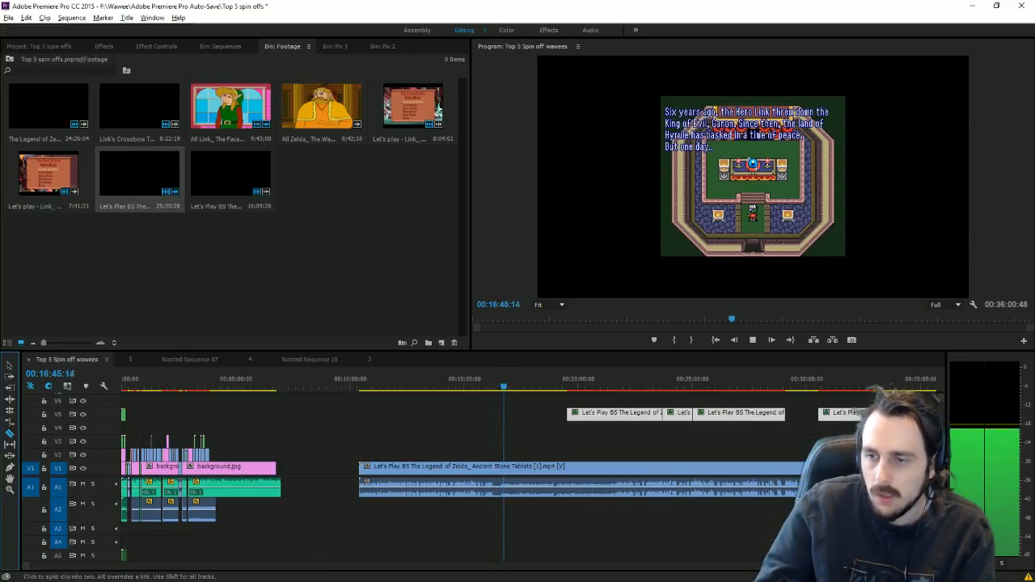
{"action": "key", "text": "="}
{"action": "key", "text": "="}
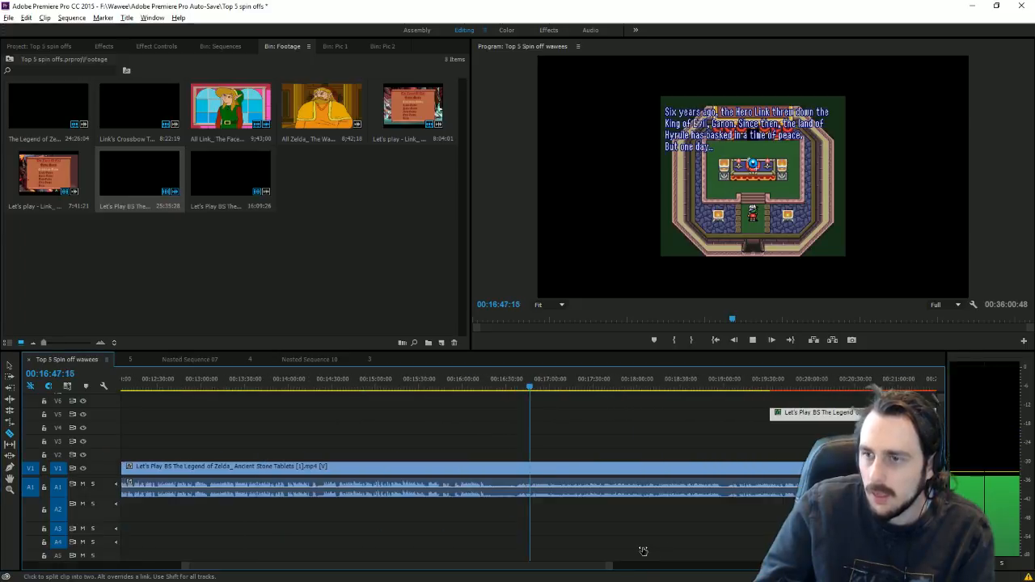
{"action": "left_click", "coordinate": [521, 460]}
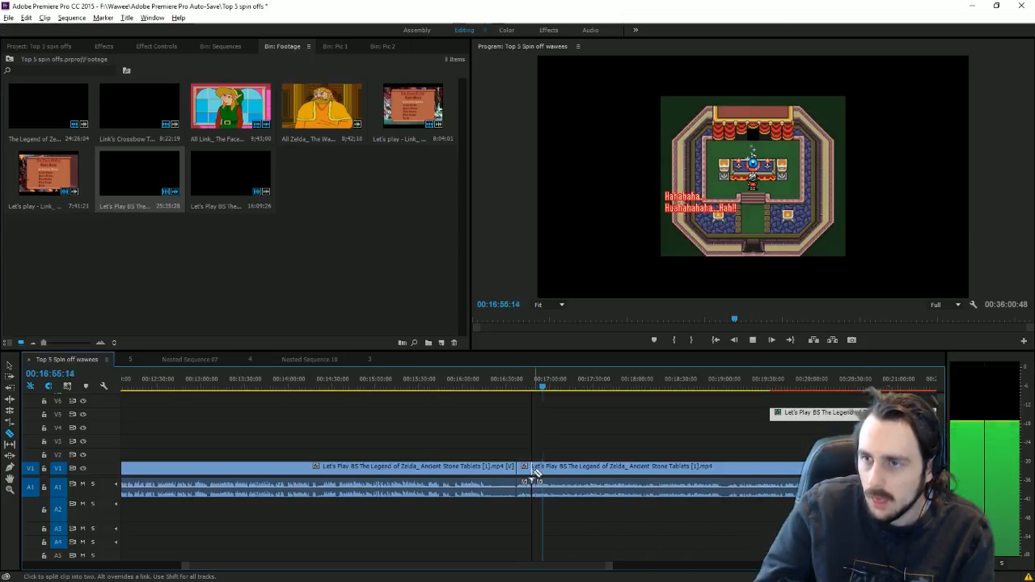
{"action": "left_click_drag", "start_coordinate": [529, 379], "coordinate": [555, 389]}
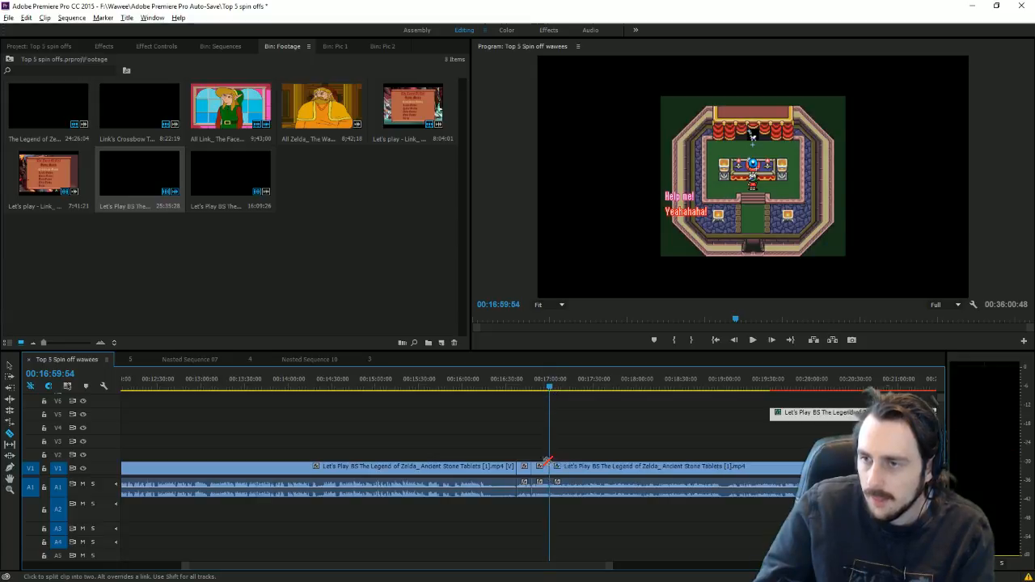
{"action": "left_click", "coordinate": [7, 364]}
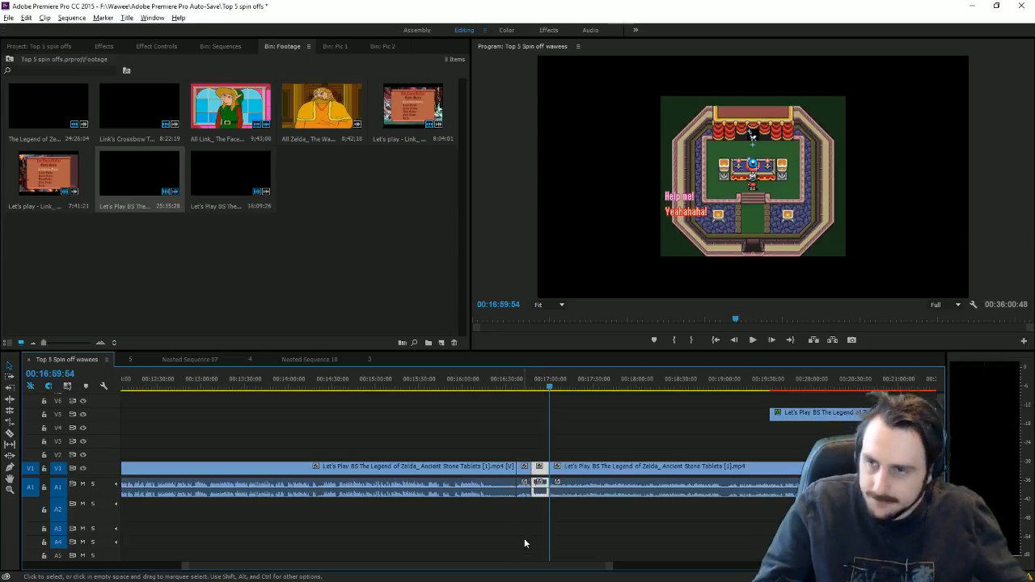
{"action": "key", "text": "Delete"}
{"action": "left_click_drag", "start_coordinate": [410, 426], "coordinate": [580, 500]}
{"action": "key", "text": "Delete"}
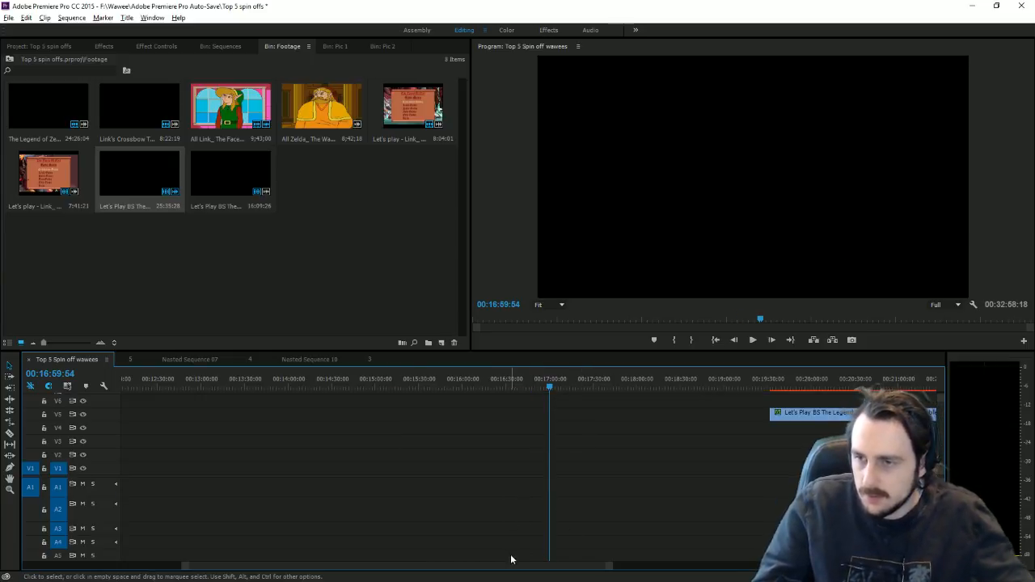
Step: Cut all tracks at 00:03:47:37, delete everything after, and paste the intro there
{"action": "key", "text": "backslash"}
{"action": "left_click", "coordinate": [439, 385]}
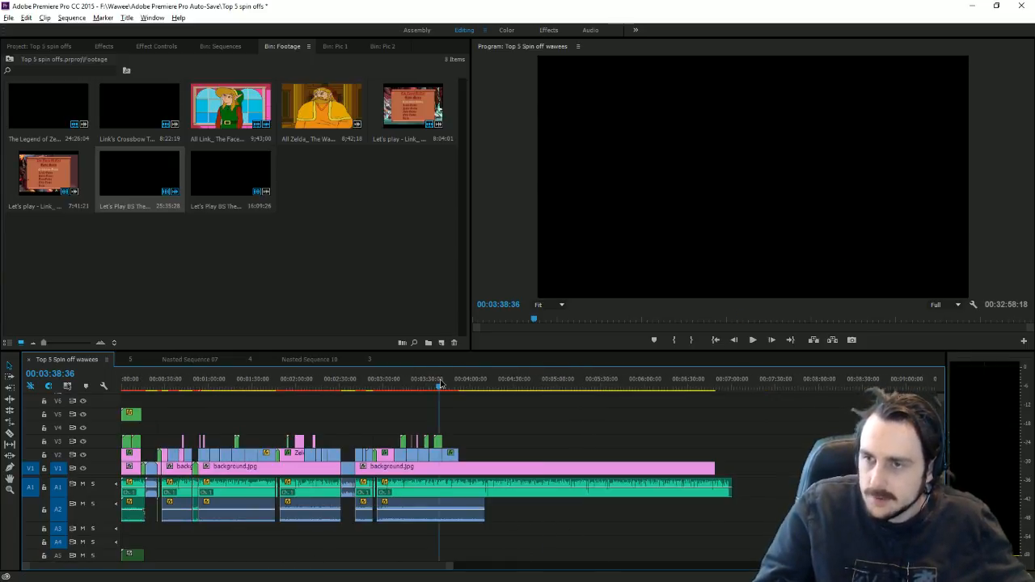
{"action": "left_click_drag", "start_coordinate": [449, 566], "coordinate": [291, 545]}
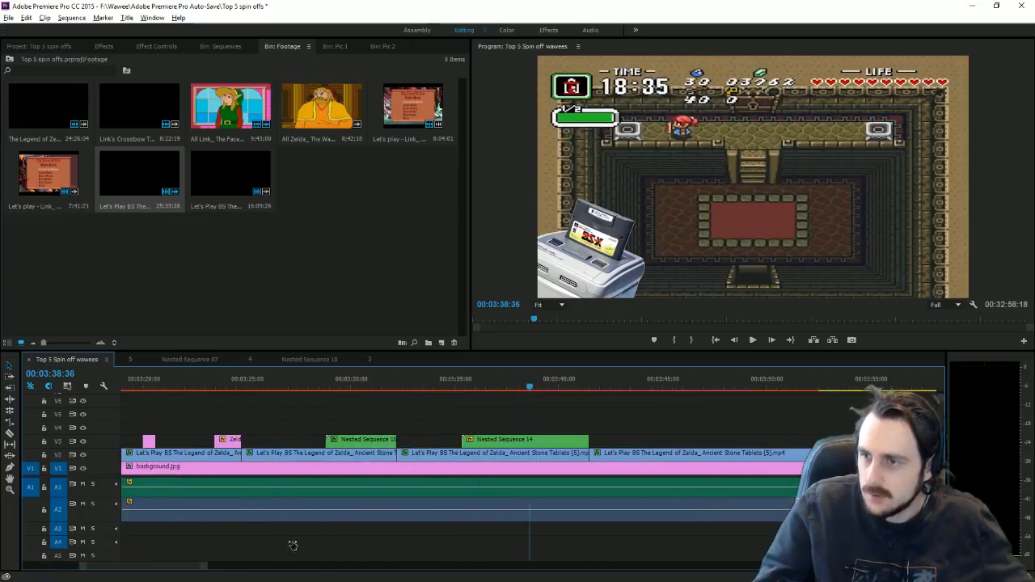
{"action": "left_click", "coordinate": [672, 378]}
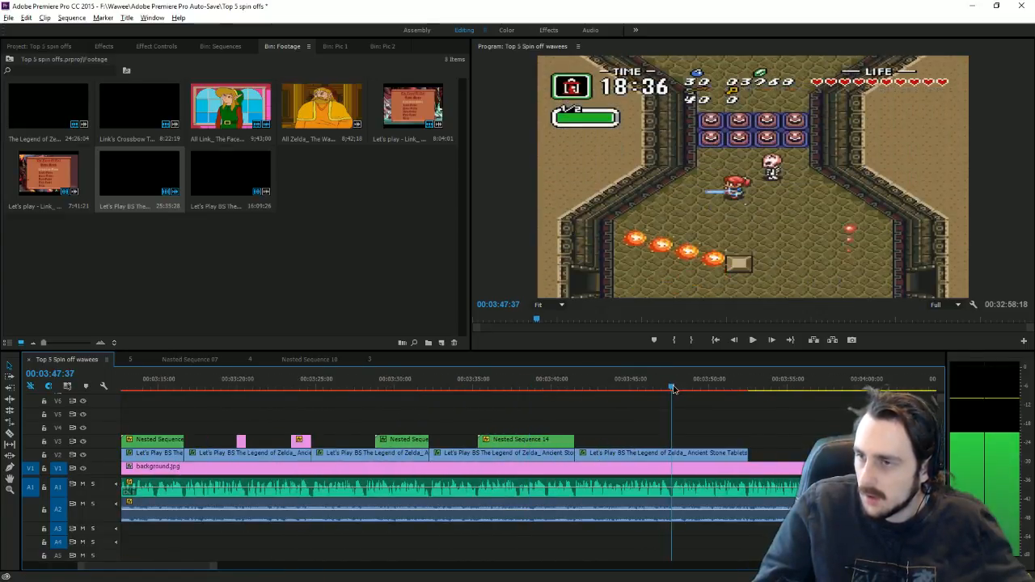
{"action": "left_click", "coordinate": [10, 434]}
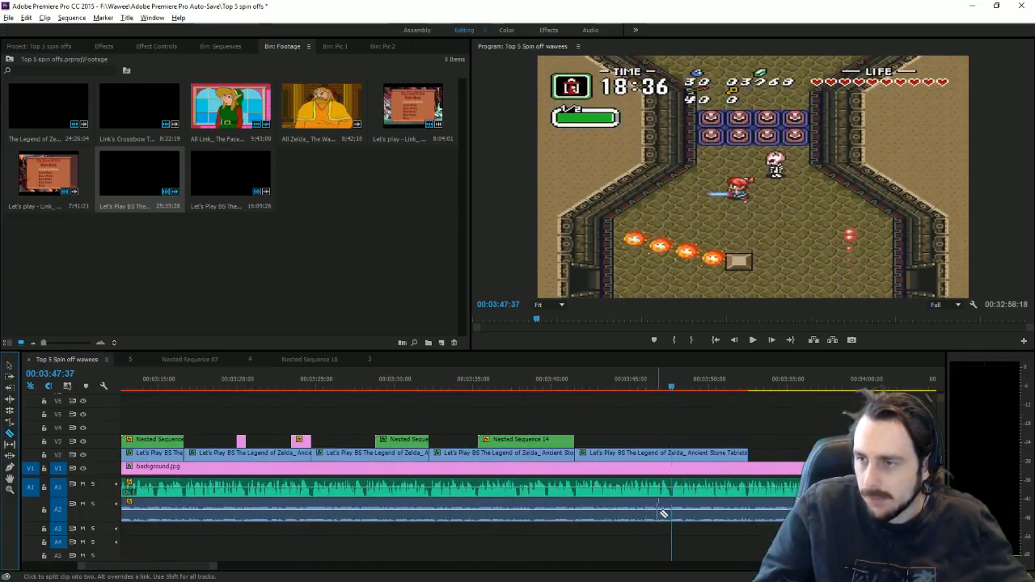
{"action": "left_click", "coordinate": [685, 453]}
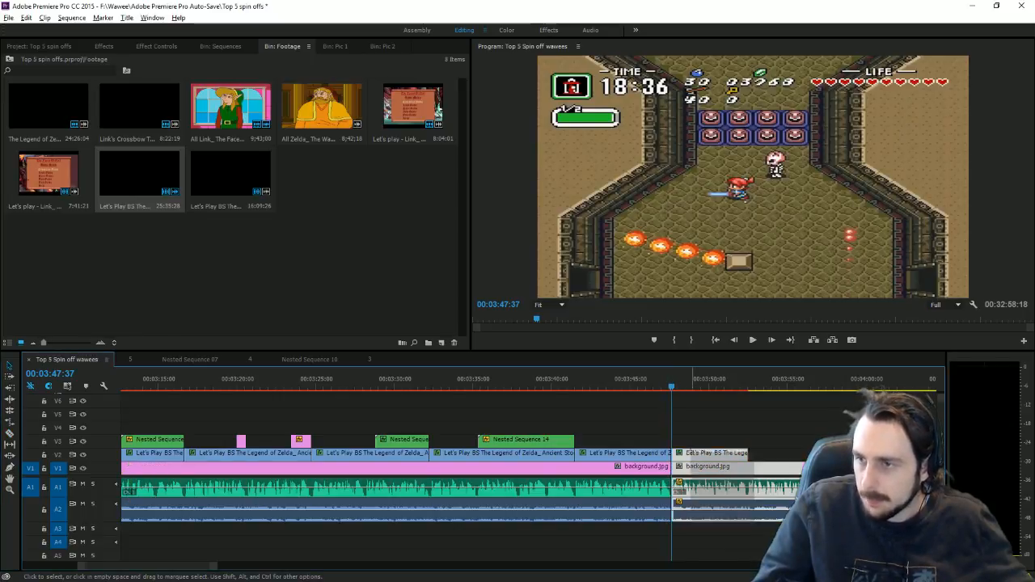
{"action": "key", "text": "Delete"}
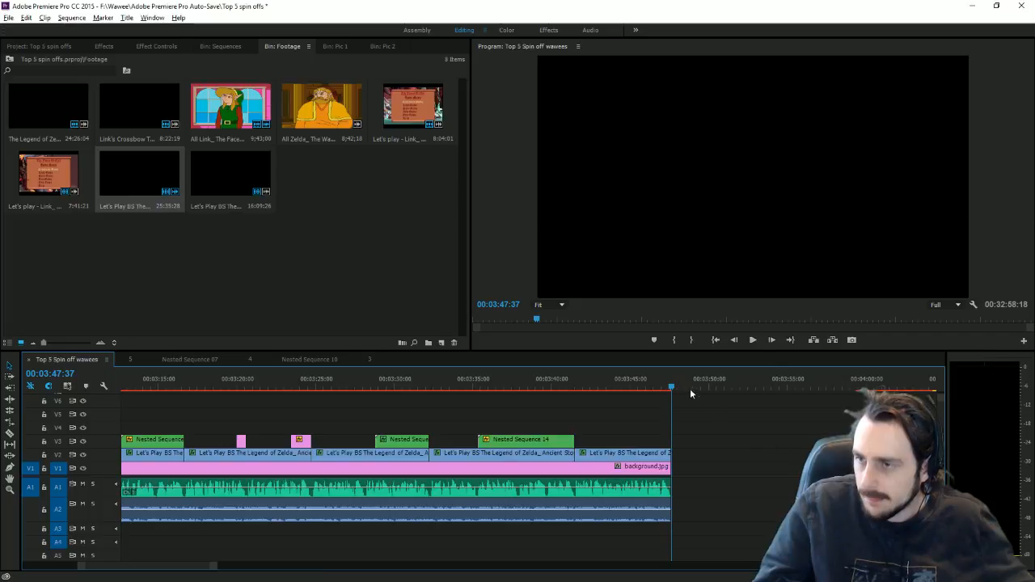
{"action": "left_click_drag", "start_coordinate": [677, 379], "coordinate": [672, 379]}
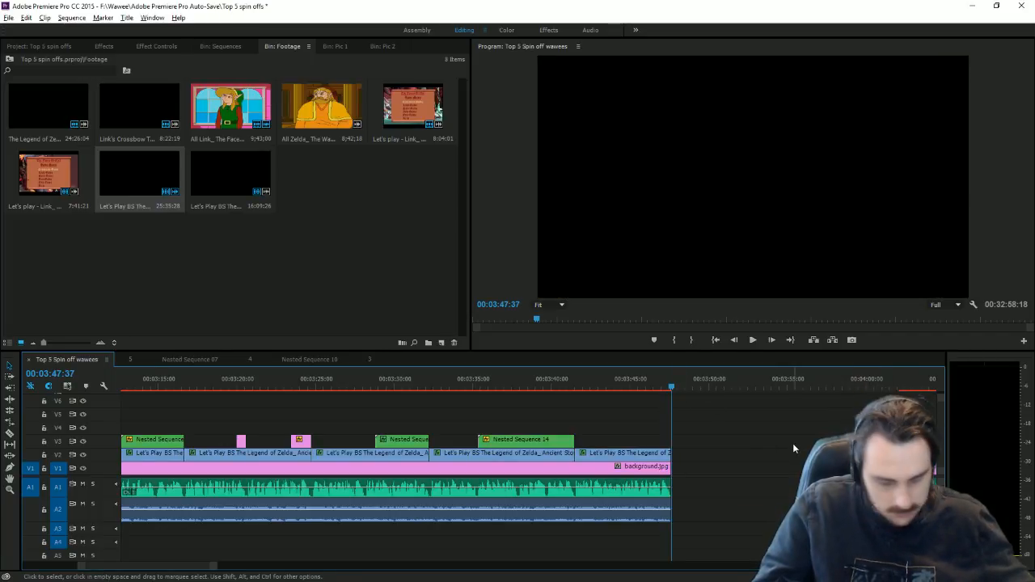
{"action": "key", "text": "."}
Step: Trim the pasted intro clip's start to 3:48:10 and Ripple Delete the resulting gap
{"action": "left_click", "coordinate": [678, 386]}
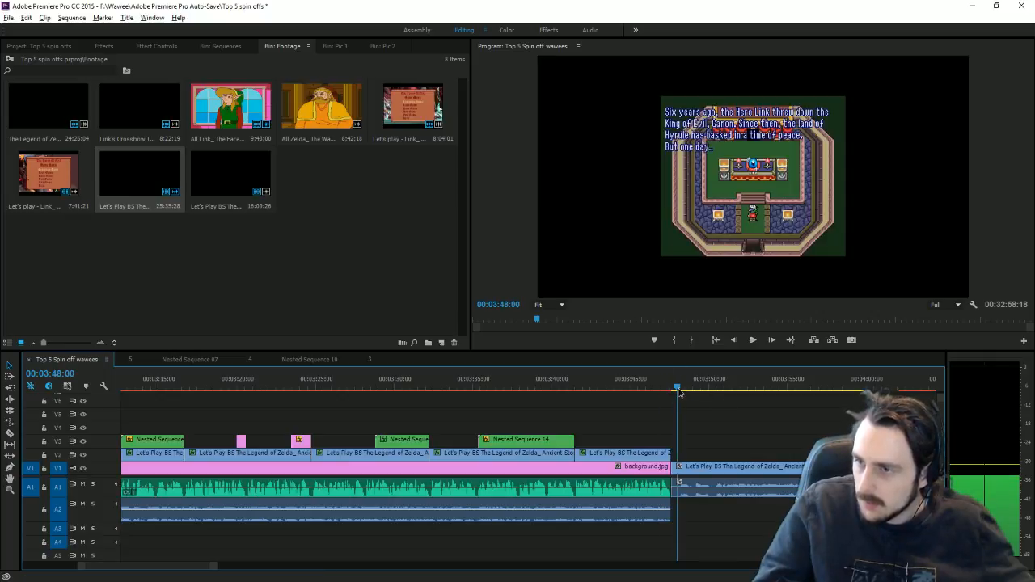
{"action": "key", "text": "="}
{"action": "key", "text": "="}
{"action": "key", "text": "="}
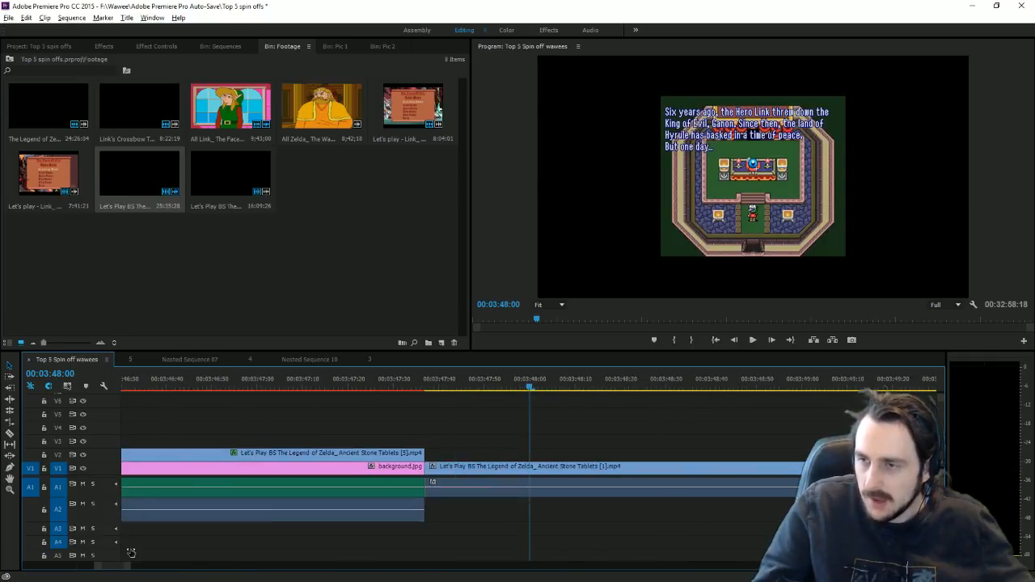
{"action": "left_click", "coordinate": [547, 390]}
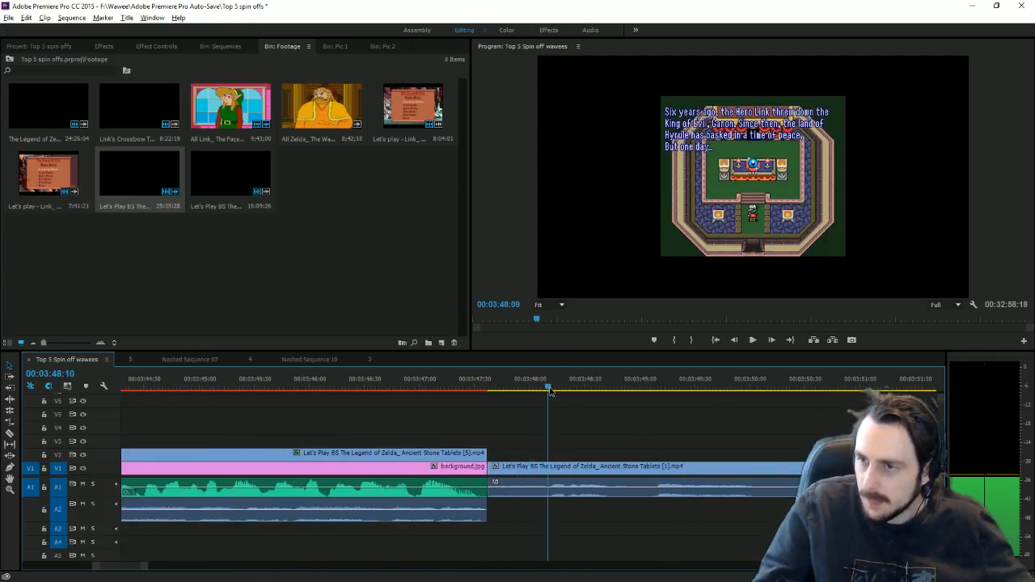
{"action": "left_click_drag", "start_coordinate": [492, 483], "coordinate": [549, 470]}
{"action": "right_click", "coordinate": [545, 484]}
{"action": "left_click", "coordinate": [570, 490]}
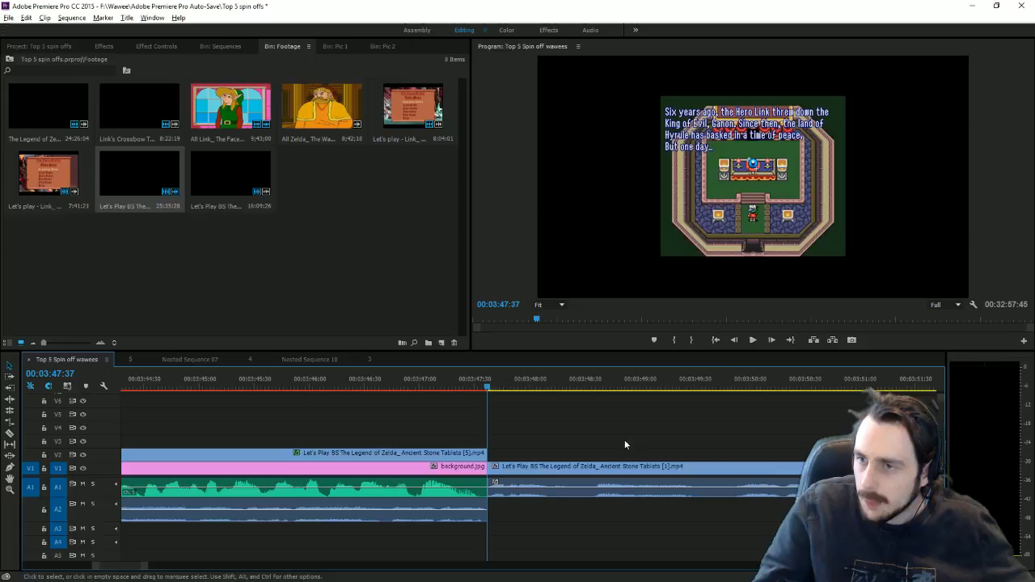
Step: Play back the join, then test-trim the V1 clip start to 00:03:49:52 and restore it
{"action": "left_click", "coordinate": [751, 340]}
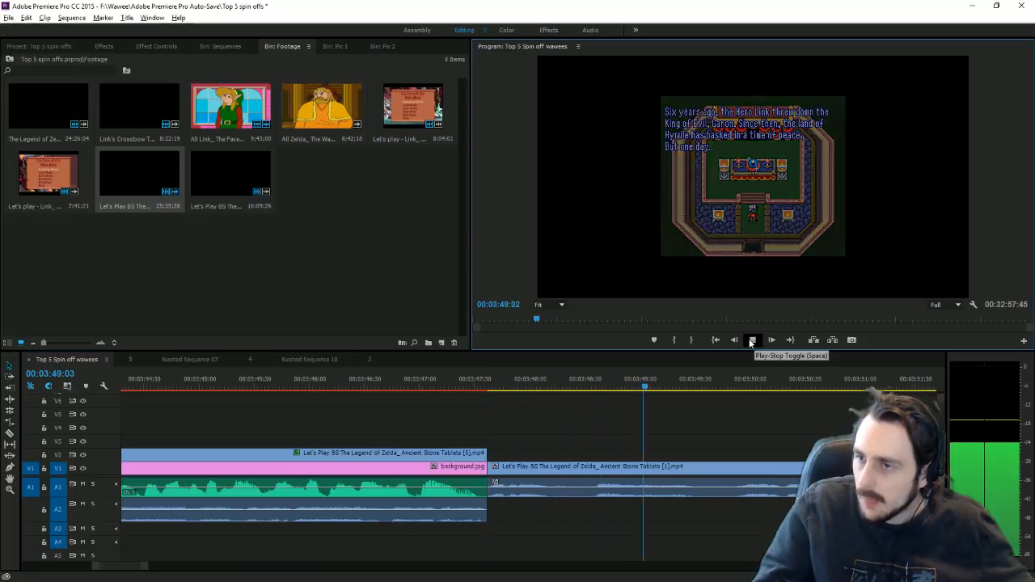
{"action": "left_click", "coordinate": [751, 339]}
{"action": "left_click", "coordinate": [742, 388]}
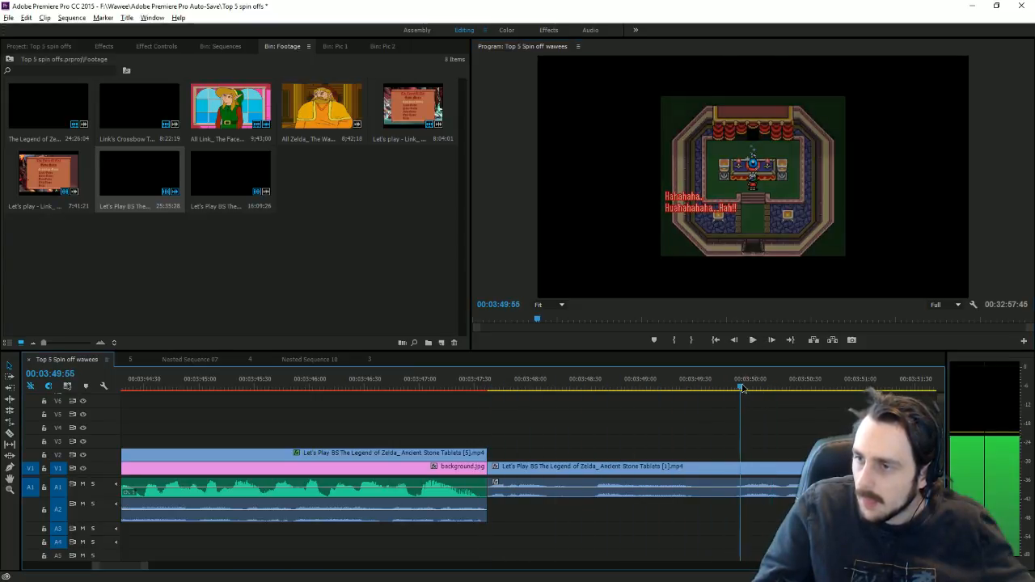
{"action": "left_click_drag", "start_coordinate": [742, 388], "coordinate": [734, 388]}
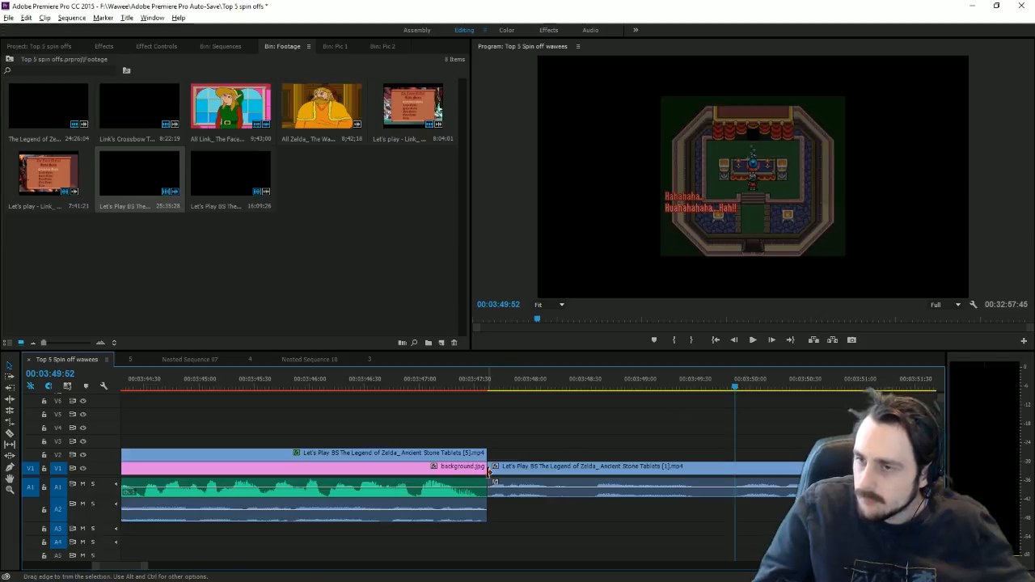
{"action": "left_click_drag", "start_coordinate": [488, 469], "coordinate": [734, 469]}
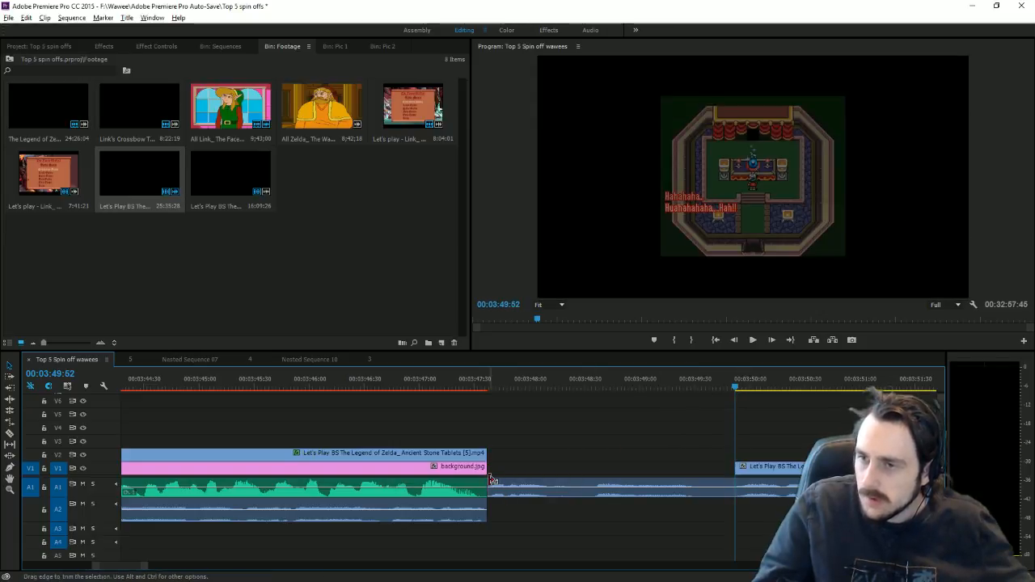
{"action": "left_click_drag", "start_coordinate": [491, 479], "coordinate": [489, 479]}
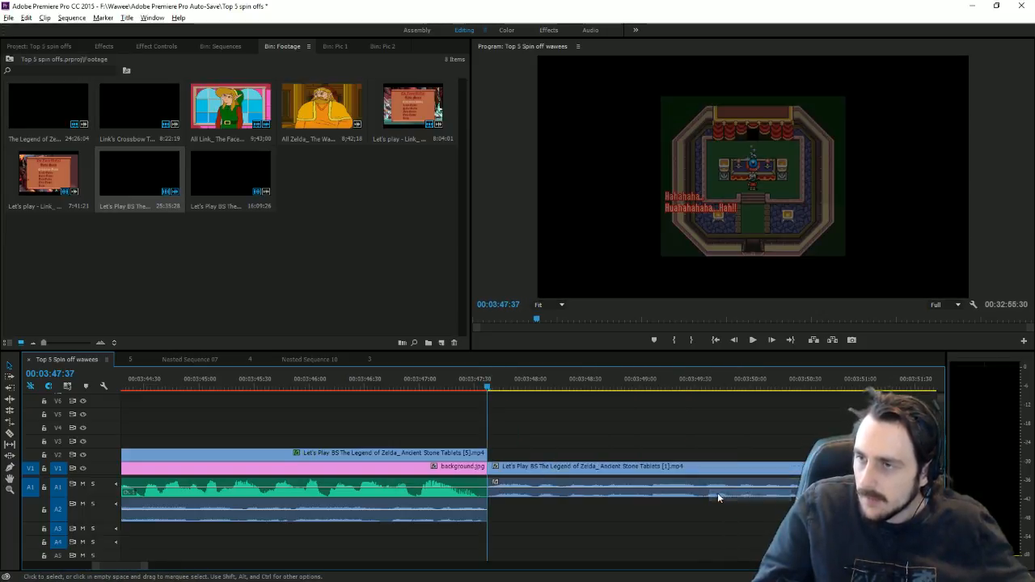
Step: Apply a Transform effect with Scale Width 156 to the Ancient Stone Tablets intro clip and play it back
{"action": "left_click", "coordinate": [711, 176]}
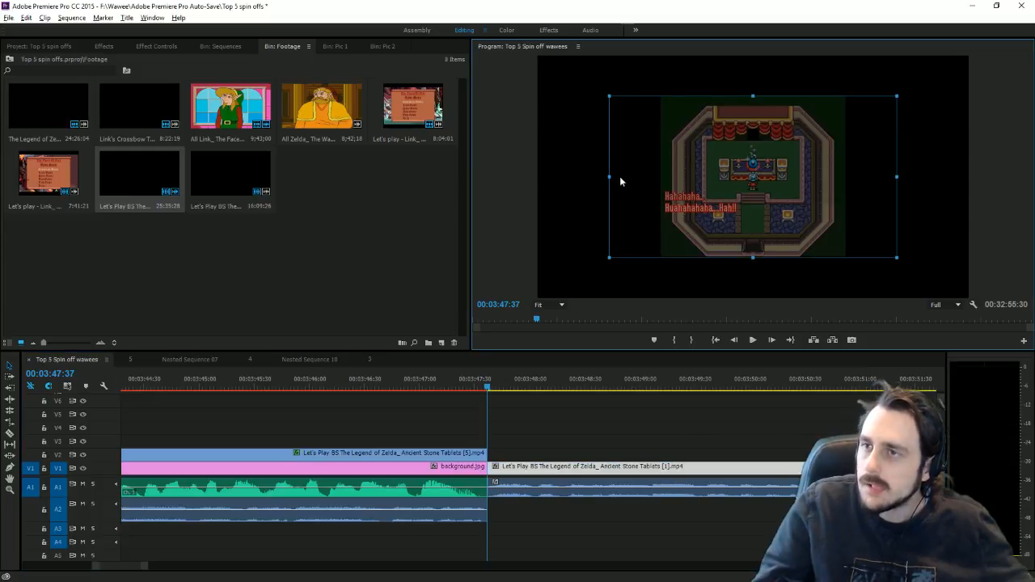
{"action": "left_click_drag", "start_coordinate": [619, 181], "coordinate": [532, 178]}
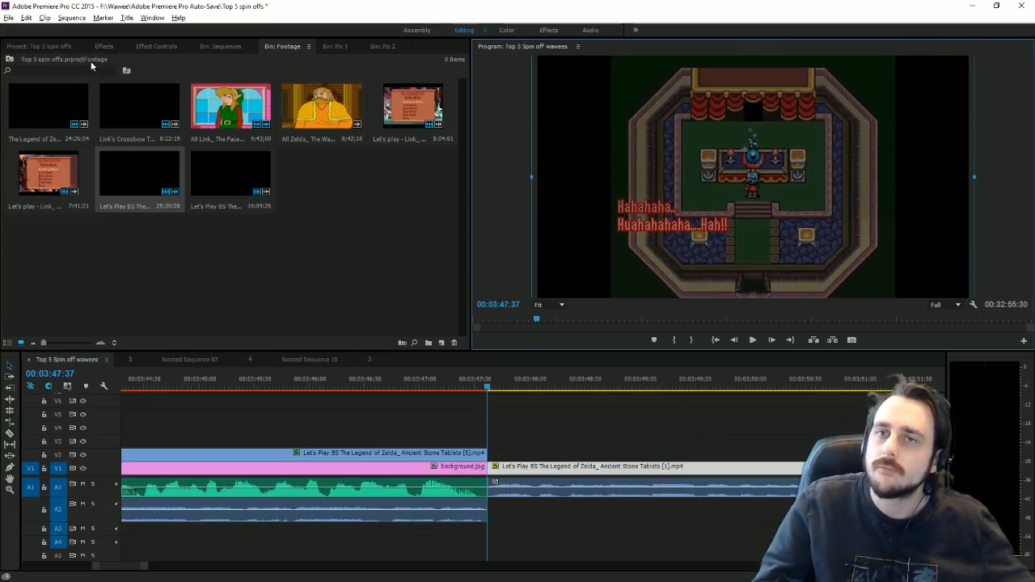
{"action": "left_click", "coordinate": [103, 46]}
{"action": "scroll", "coordinate": [104, 196], "scroll_direction": "down", "scroll_amount": 3}
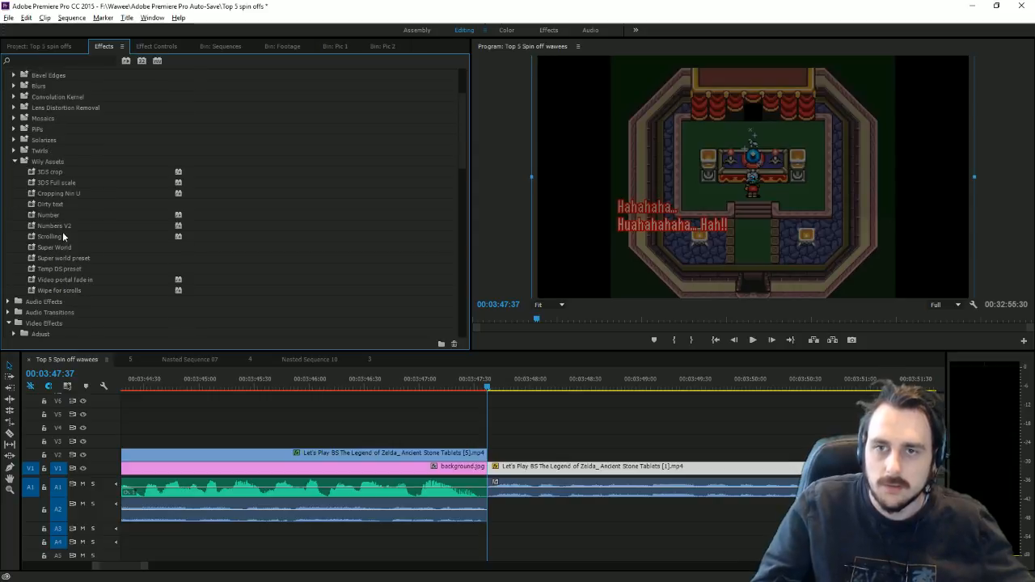
{"action": "scroll", "coordinate": [79, 291], "scroll_direction": "down", "scroll_amount": 10}
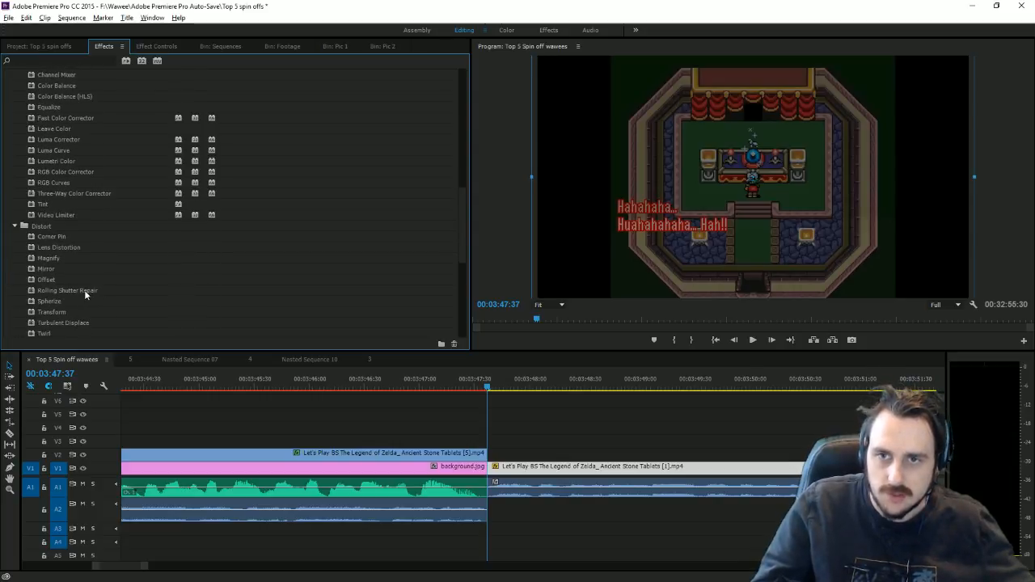
{"action": "scroll", "coordinate": [55, 300], "scroll_direction": "down", "scroll_amount": 2}
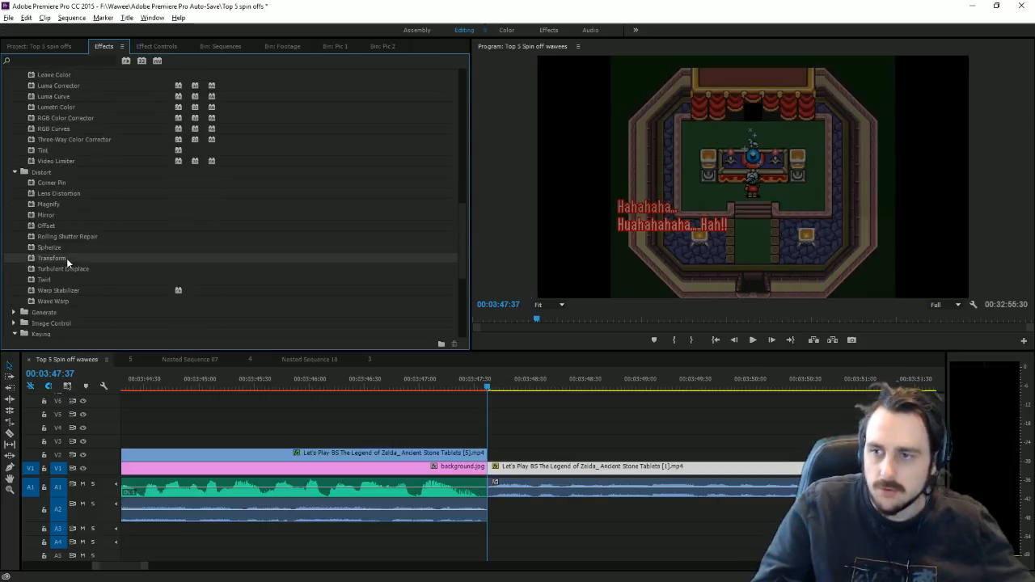
{"action": "left_click", "coordinate": [156, 47]}
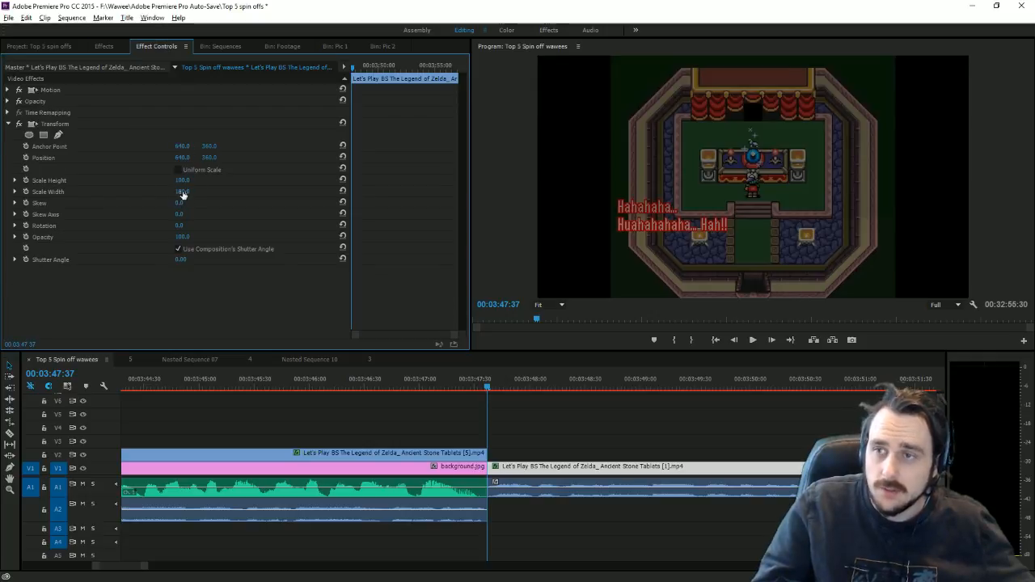
{"action": "left_click_drag", "start_coordinate": [182, 194], "coordinate": [228, 194]}
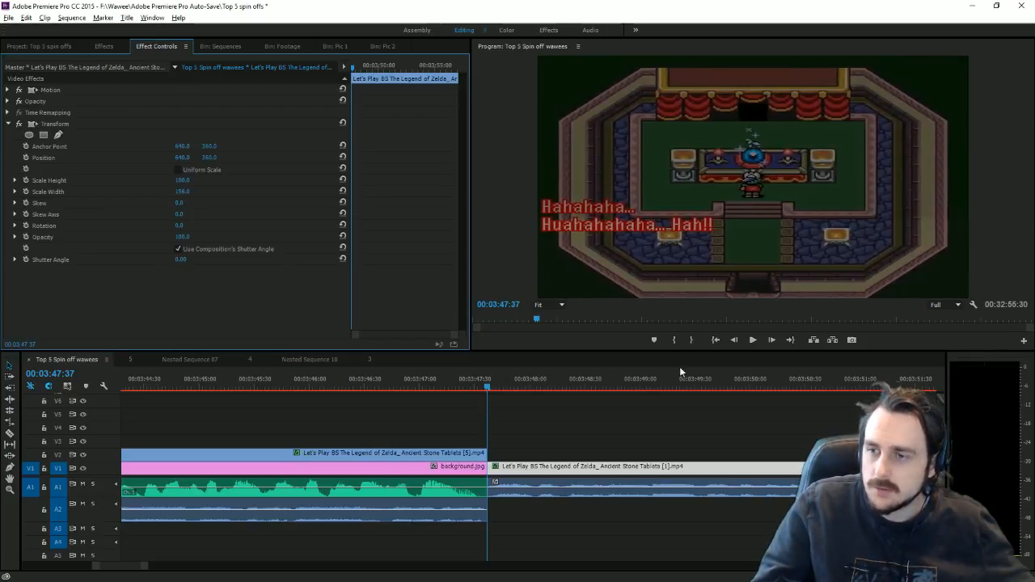
{"action": "left_click", "coordinate": [752, 341]}
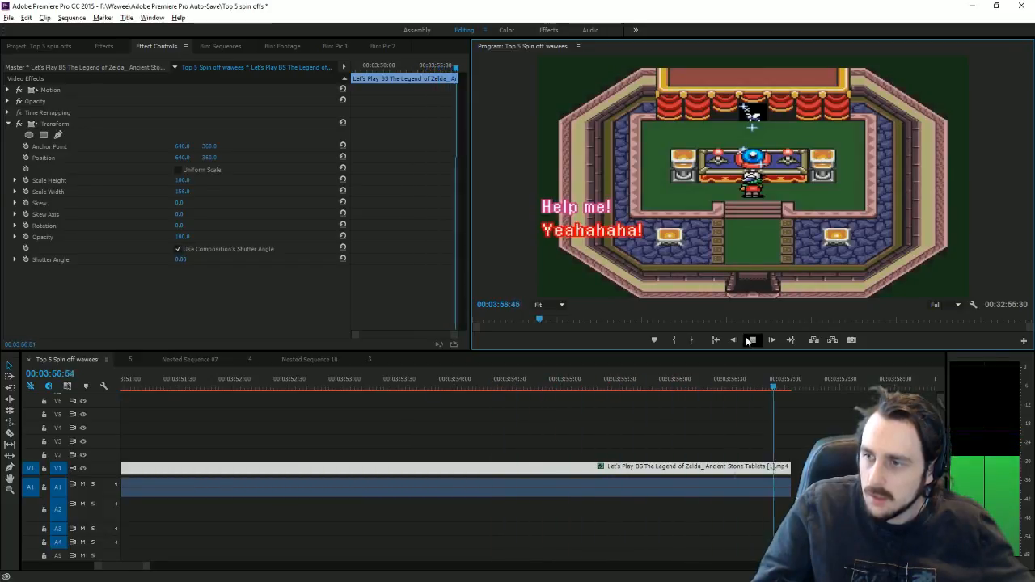
{"action": "left_click", "coordinate": [749, 341]}
{"action": "left_click", "coordinate": [229, 402]}
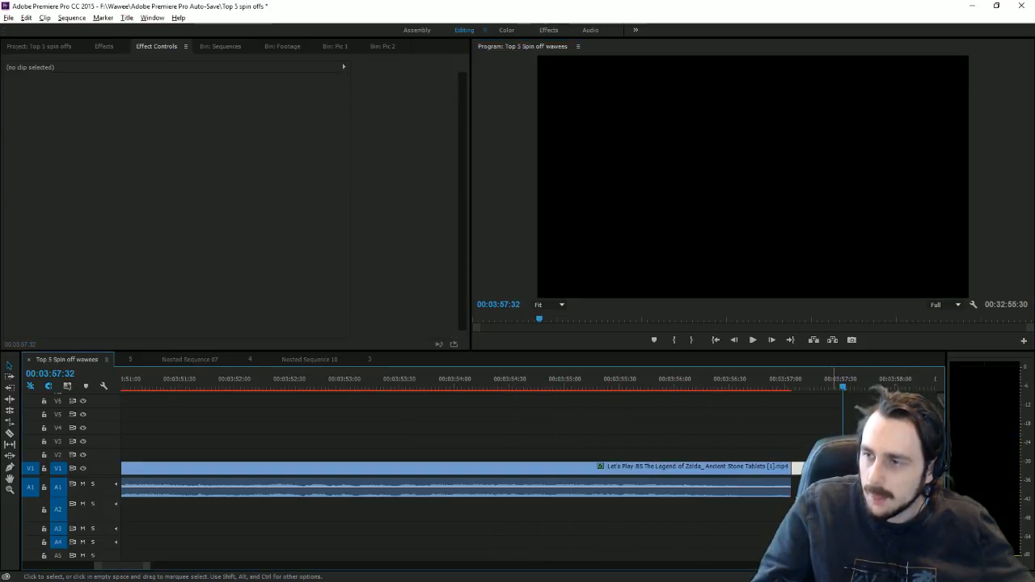
Step: Play from the edit point and trim the V2 clip's end to 00:04:01:54
{"action": "key", "text": "Up"}
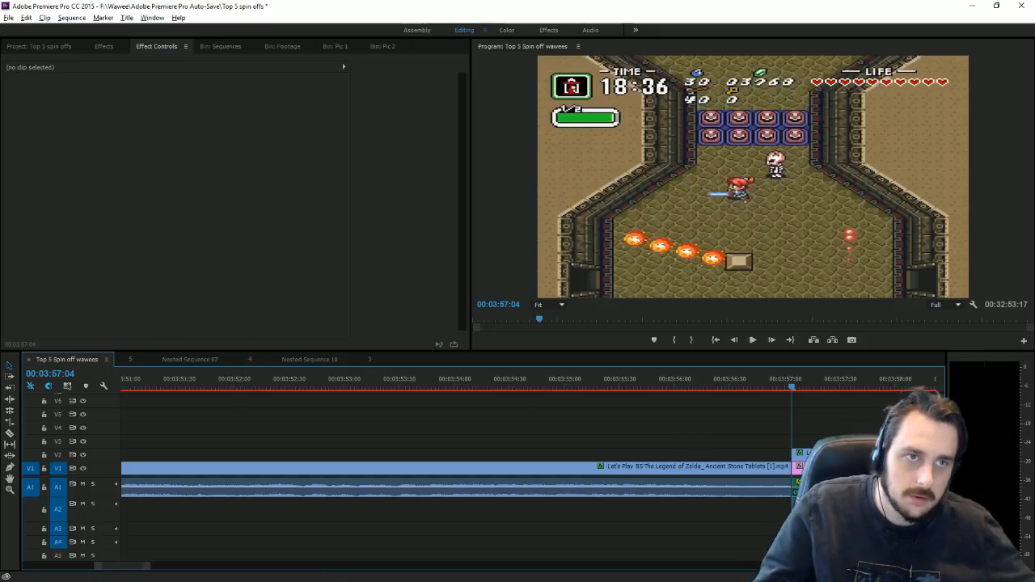
{"action": "left_click", "coordinate": [749, 340]}
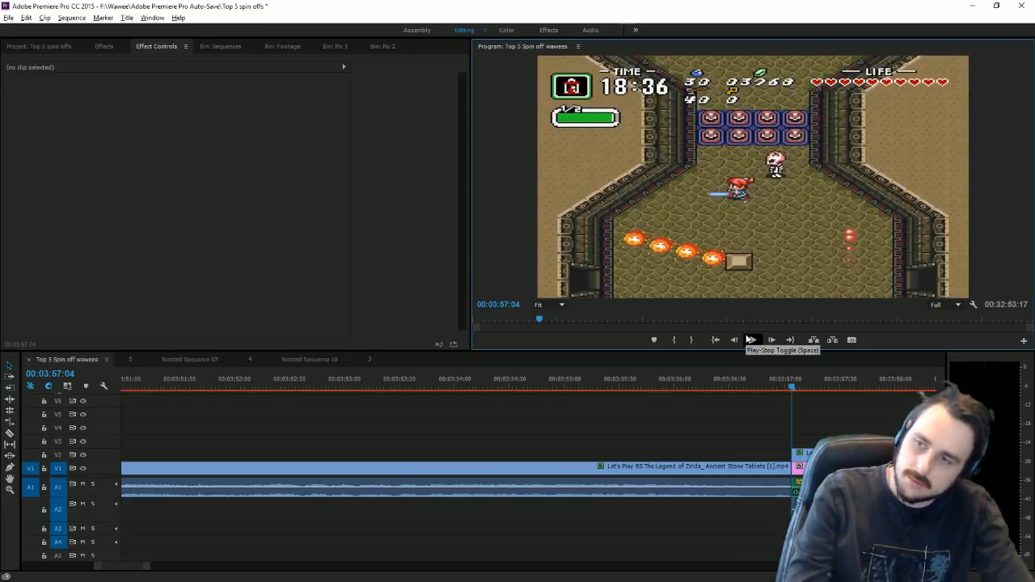
{"action": "left_click", "coordinate": [751, 340]}
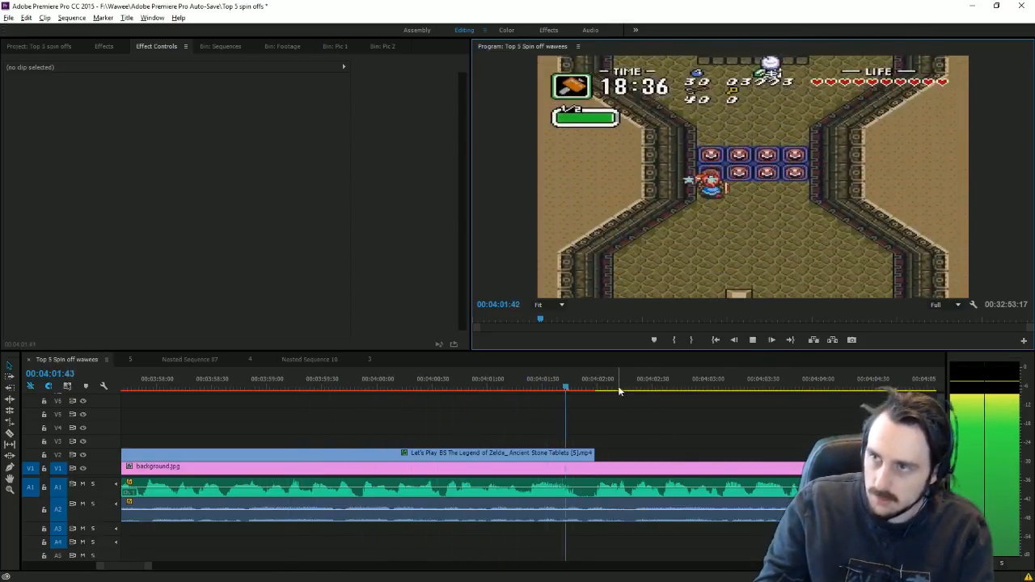
{"action": "left_click", "coordinate": [585, 376]}
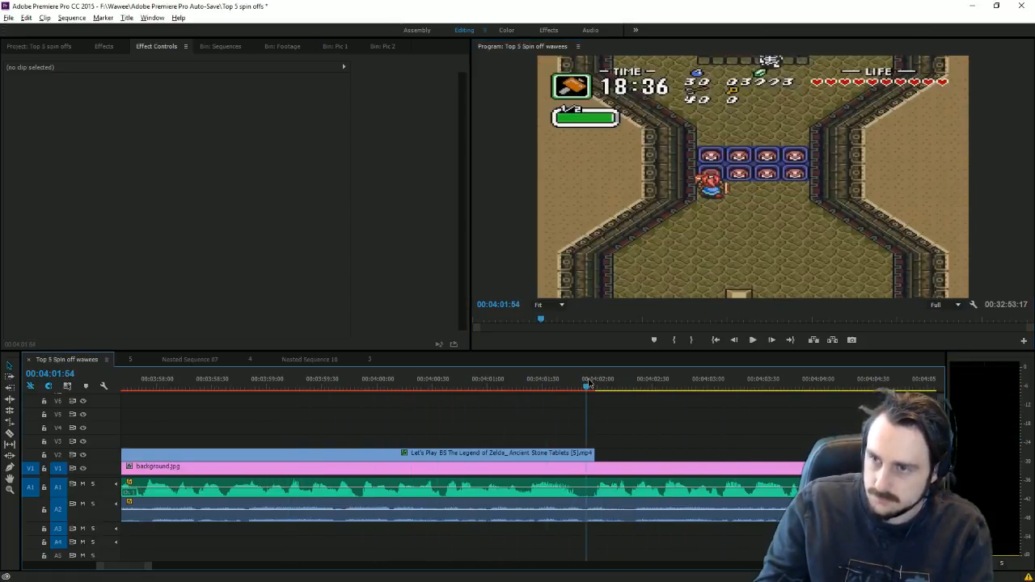
{"action": "left_click_drag", "start_coordinate": [591, 450], "coordinate": [587, 450]}
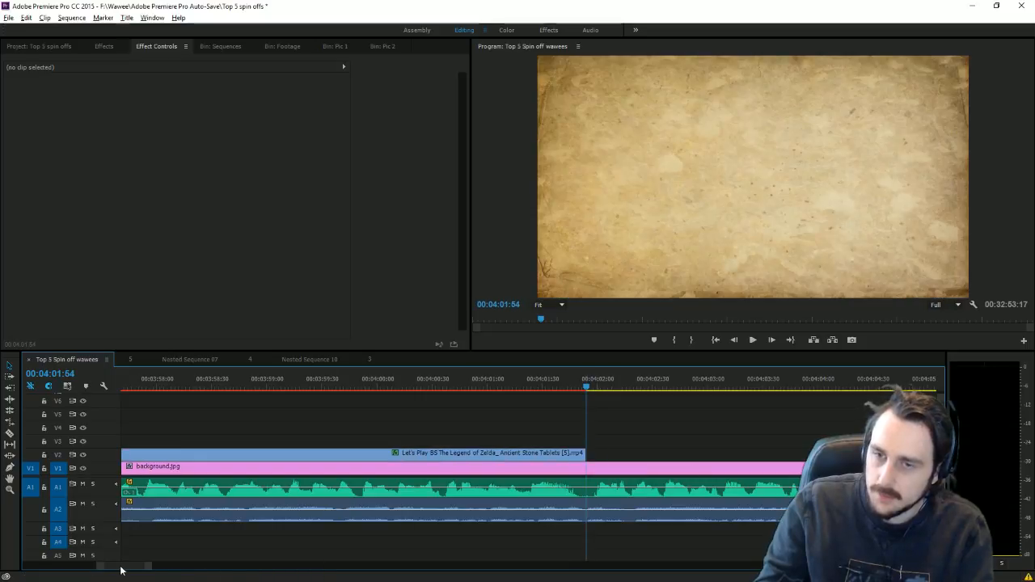
Step: Bring the Ancient Stone Tablets [5] clip from V5 onto V2 and find a start near 00:04:41:48
{"action": "left_click_drag", "start_coordinate": [146, 568], "coordinate": [801, 570]}
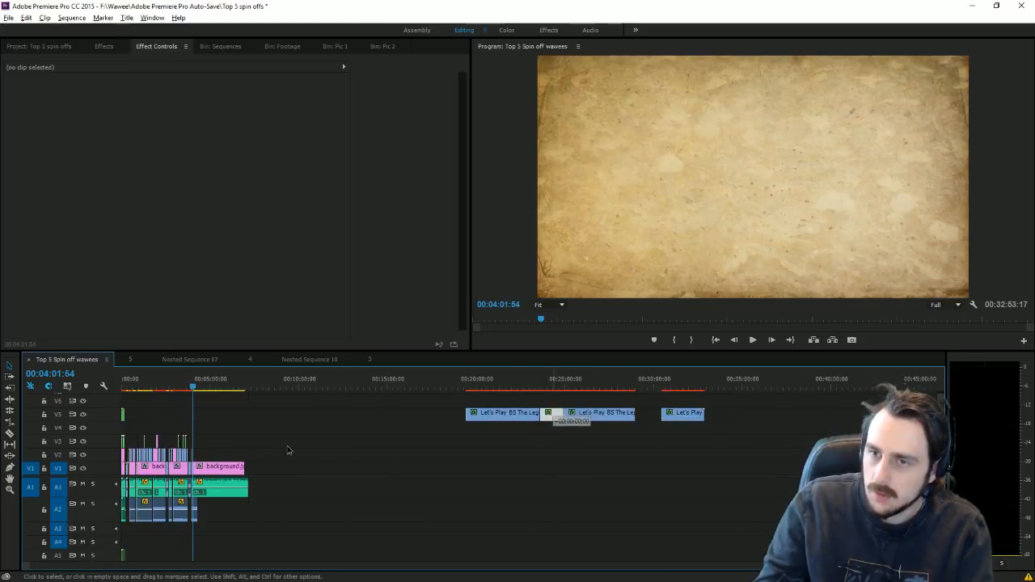
{"action": "left_click_drag", "start_coordinate": [288, 450], "coordinate": [210, 454]}
{"action": "left_click", "coordinate": [204, 379]}
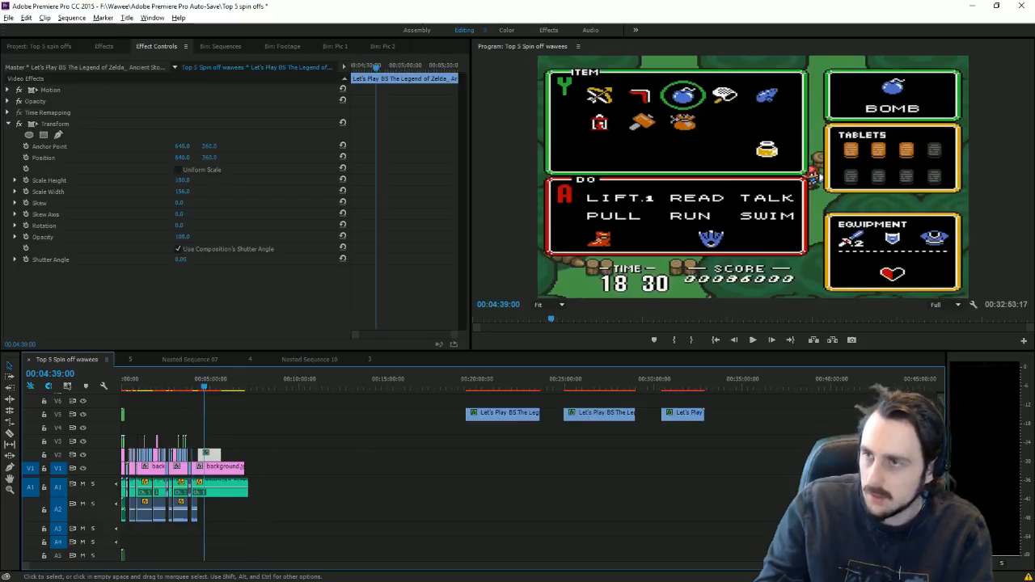
{"action": "left_click_drag", "start_coordinate": [936, 566], "coordinate": [563, 554]}
{"action": "left_click_drag", "start_coordinate": [529, 386], "coordinate": [563, 392]}
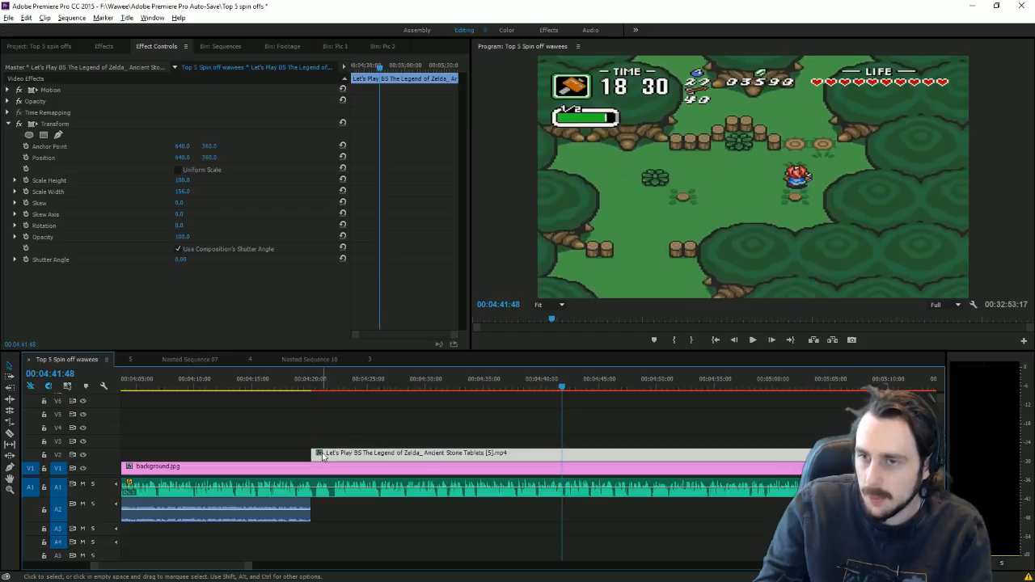
Step: Shorten the new V2 clip, slide it against the previous clip, and play it back
{"action": "left_click_drag", "start_coordinate": [417, 440], "coordinate": [562, 453]}
{"action": "left_click_drag", "start_coordinate": [596, 455], "coordinate": [208, 455]}
{"action": "left_click_drag", "start_coordinate": [127, 566], "coordinate": [119, 567]}
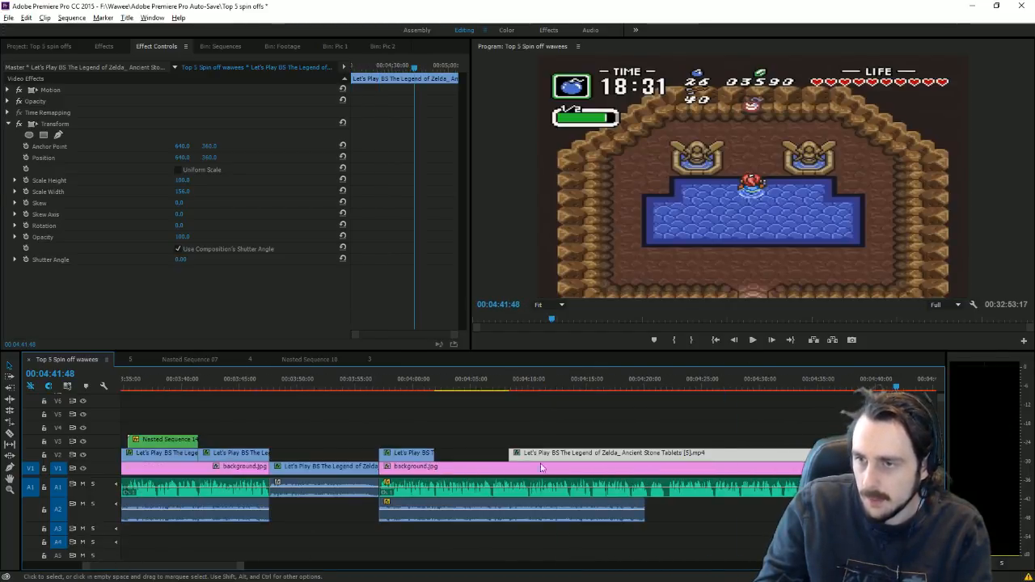
{"action": "left_click_drag", "start_coordinate": [533, 459], "coordinate": [458, 460]}
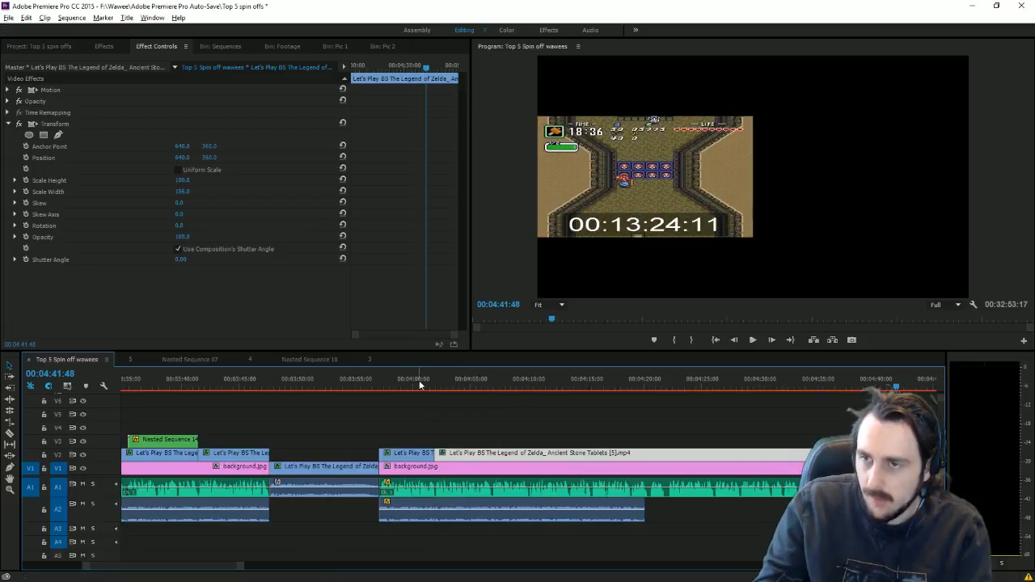
{"action": "left_click_drag", "start_coordinate": [430, 382], "coordinate": [439, 383]}
{"action": "left_click", "coordinate": [753, 340]}
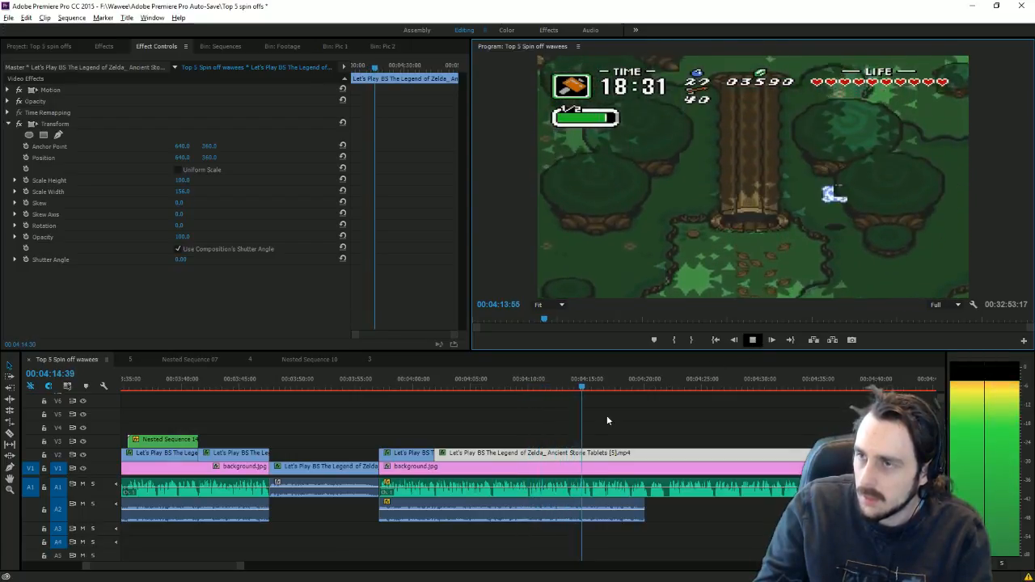
Step: Razor the Ancient Stone Tablets [5] clip at 00:04:13:35 and delete the part after it
{"action": "left_click", "coordinate": [564, 378]}
{"action": "key", "text": "space"}
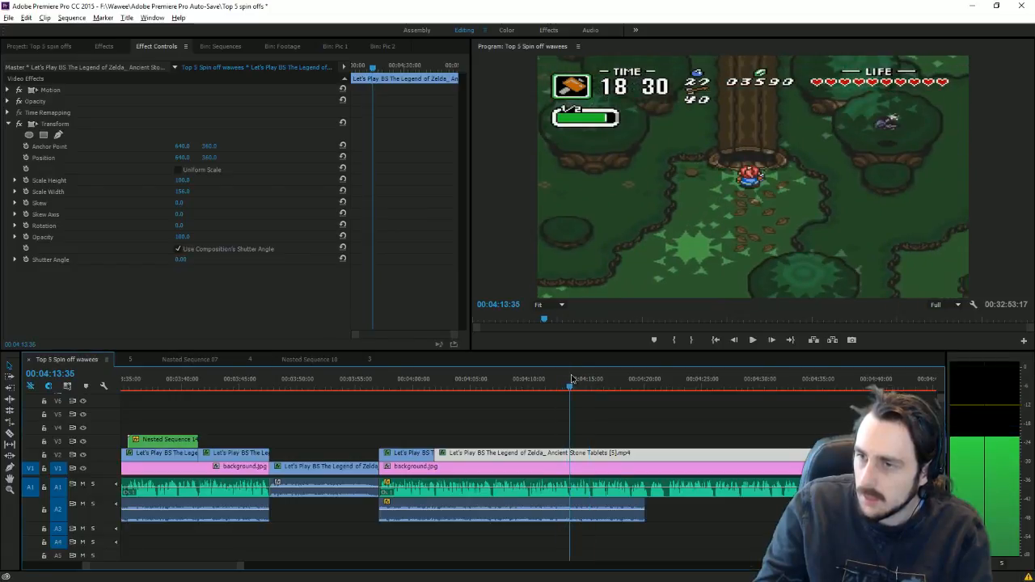
{"action": "left_click", "coordinate": [7, 431]}
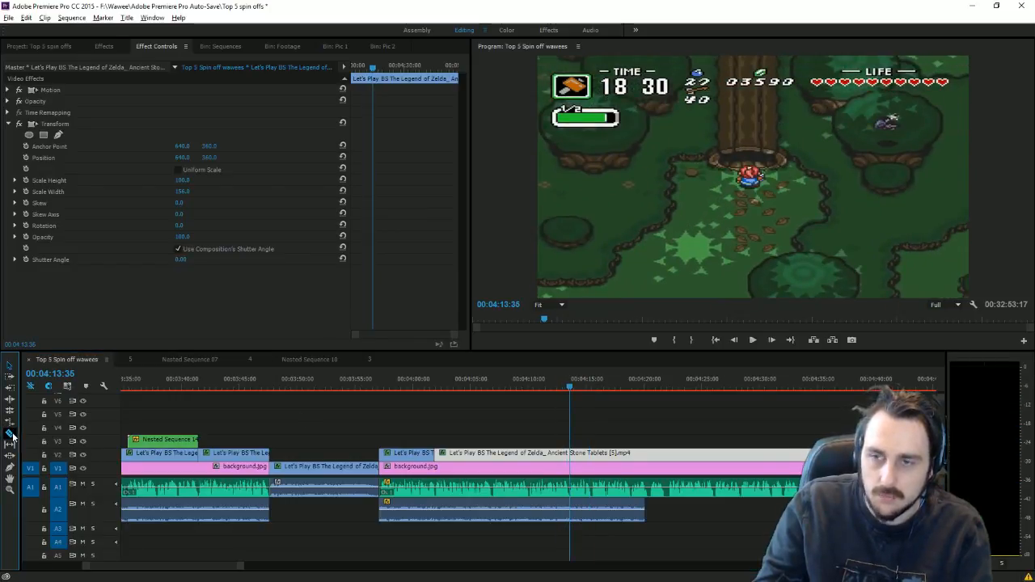
{"action": "left_click", "coordinate": [569, 452]}
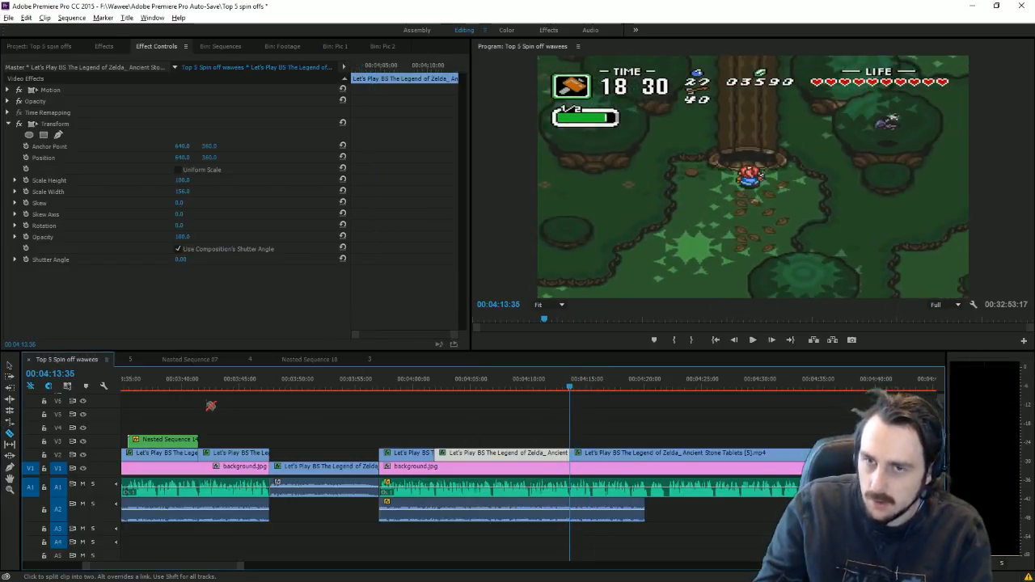
{"action": "left_click", "coordinate": [9, 366]}
{"action": "left_click", "coordinate": [586, 456]}
{"action": "key", "text": "Delete"}
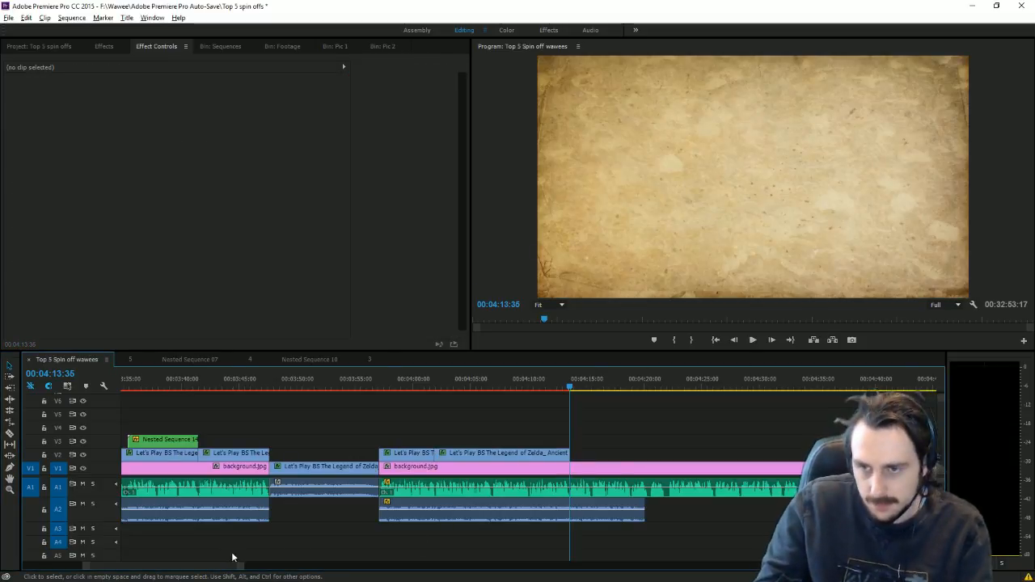
{"action": "left_click_drag", "start_coordinate": [233, 558], "coordinate": [757, 566]}
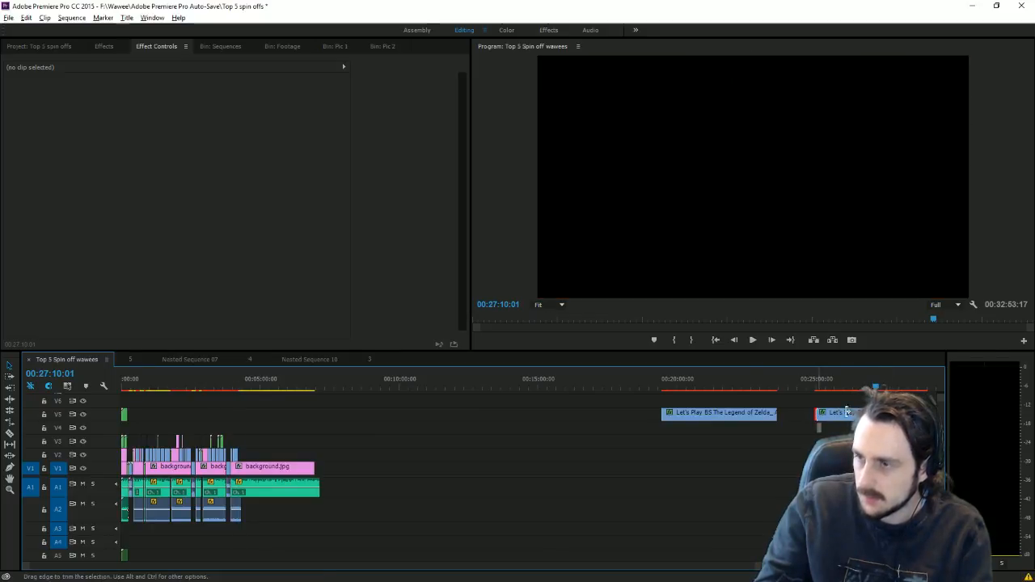
Step: Remove the short clip near 25:00 and drag the Stone Tablets gameplay from V5 onto V3 near 00:04:14
{"action": "left_click_drag", "start_coordinate": [847, 411], "coordinate": [819, 411]}
{"action": "left_click", "coordinate": [884, 384]}
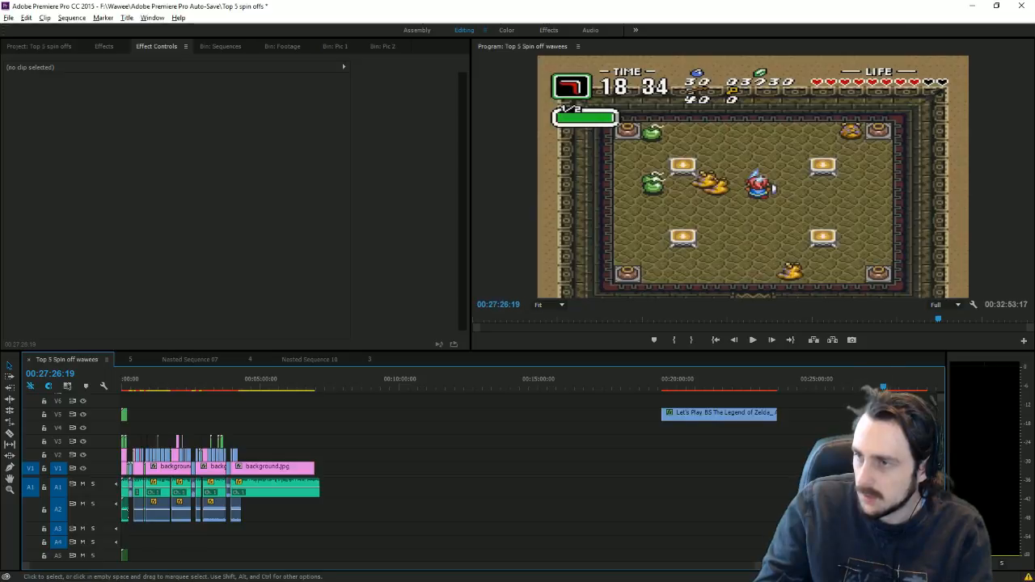
{"action": "left_click_drag", "start_coordinate": [719, 413], "coordinate": [243, 438]}
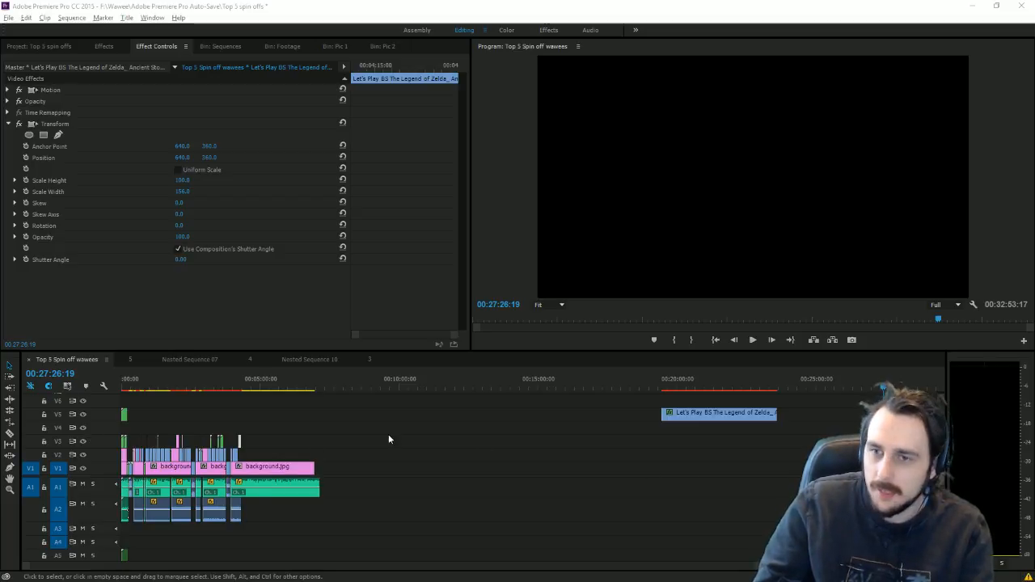
{"action": "left_click", "coordinate": [239, 385]}
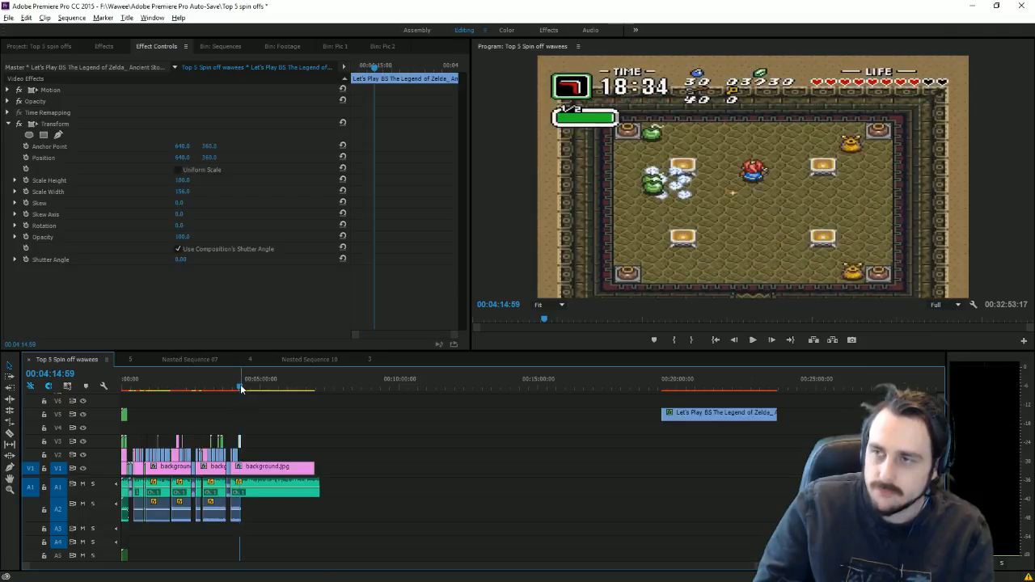
Step: Move the second Stone Tablets clip onto V2 after the first and extend it and its A2 audio past 00:04:20
{"action": "key", "text": "equal"}
{"action": "key", "text": "equal"}
{"action": "key", "text": "equal"}
{"action": "key", "text": "equal"}
{"action": "key", "text": "equal"}
{"action": "key", "text": "equal"}
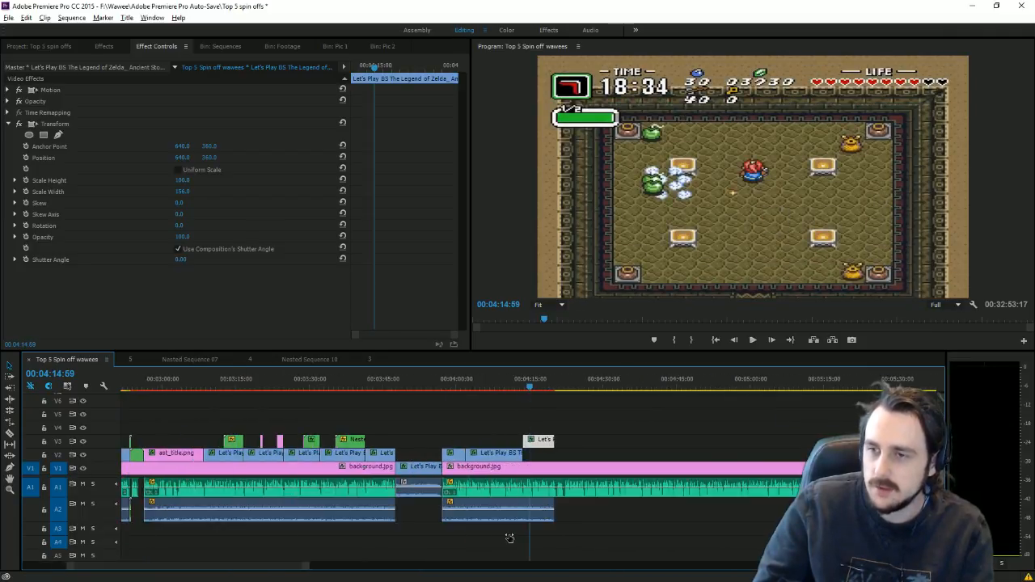
{"action": "key", "text": "equal"}
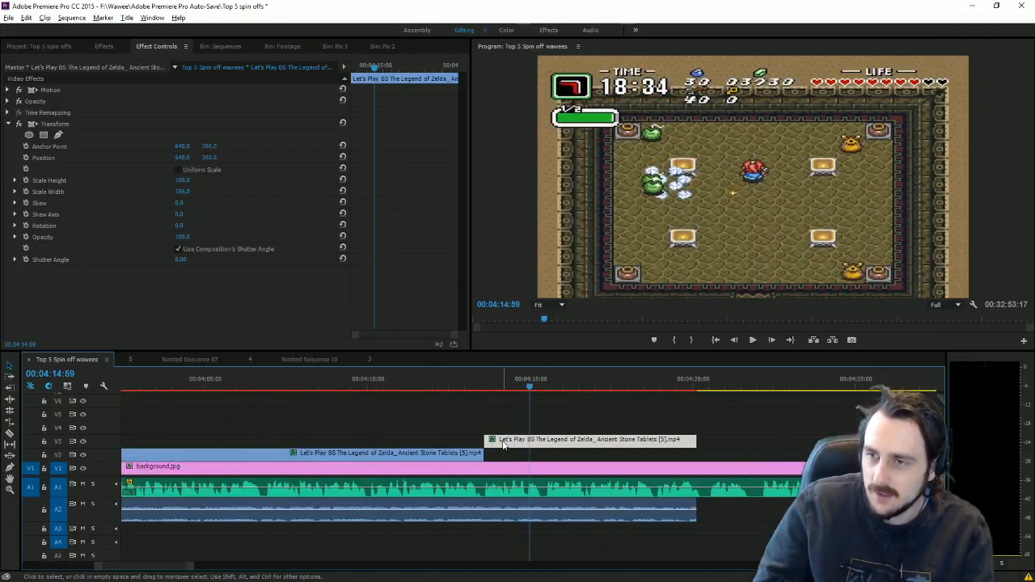
{"action": "left_click_drag", "start_coordinate": [503, 443], "coordinate": [504, 461]}
{"action": "left_click_drag", "start_coordinate": [684, 384], "coordinate": [705, 385]}
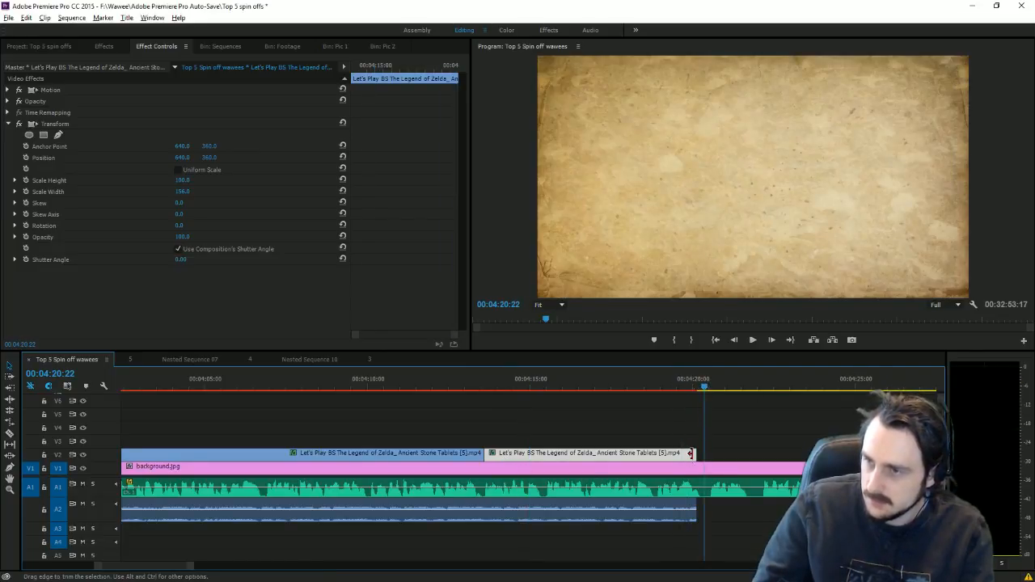
{"action": "left_click_drag", "start_coordinate": [690, 453], "coordinate": [711, 453]}
{"action": "left_click", "coordinate": [496, 387]}
{"action": "key", "text": "space"}
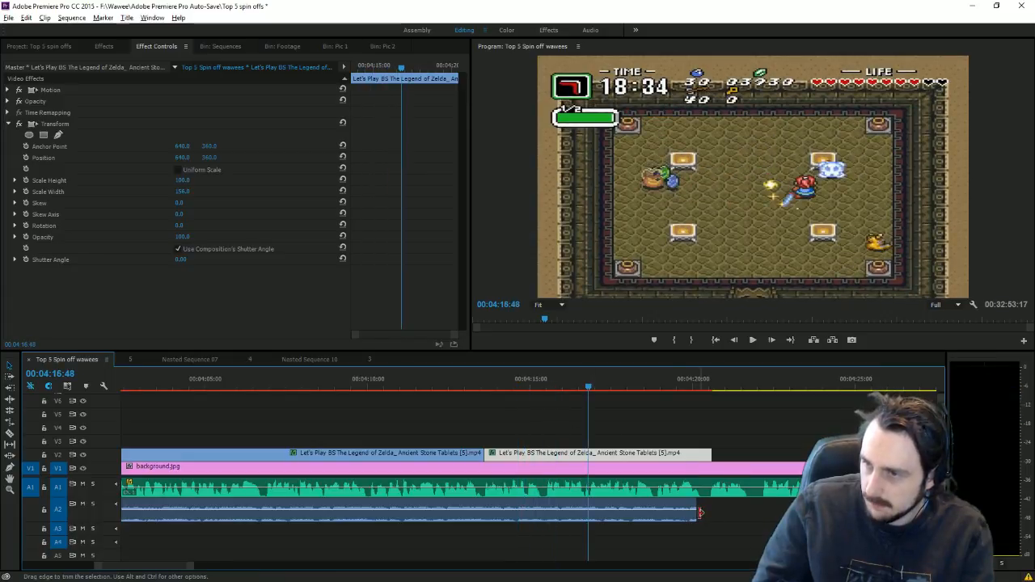
{"action": "left_click_drag", "start_coordinate": [700, 512], "coordinate": [706, 513]}
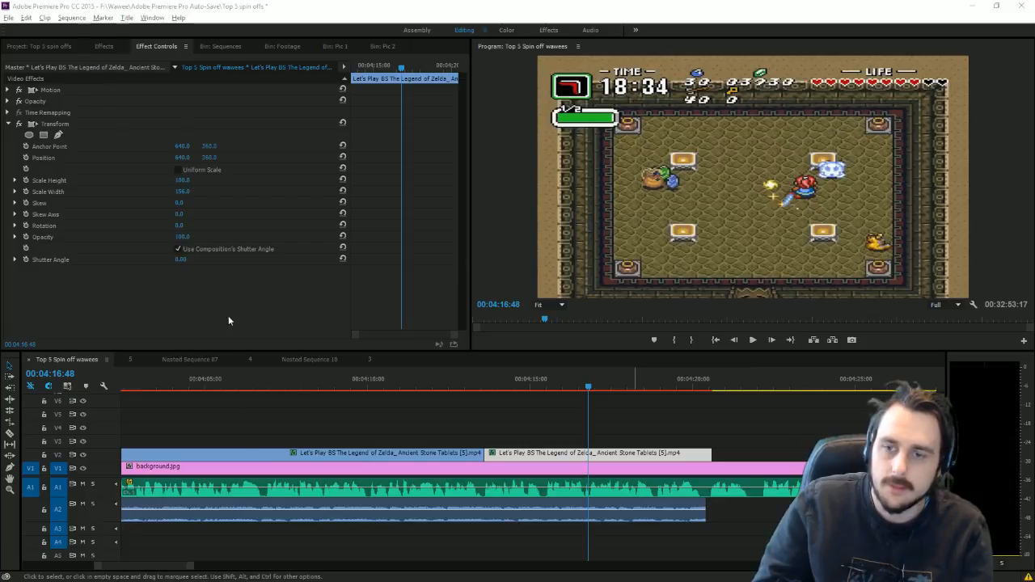
Step: Cut background.jpg and the A1 music where the Stone Tablets clips end, and drag the later pieces onward
{"action": "left_click", "coordinate": [11, 433]}
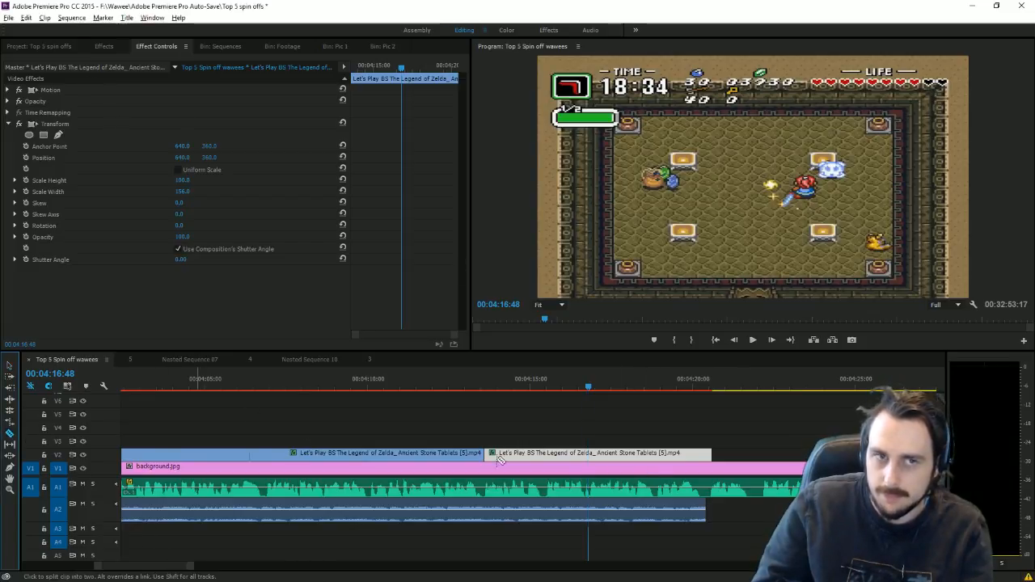
{"action": "left_click", "coordinate": [707, 493]}
{"action": "left_click", "coordinate": [709, 469]}
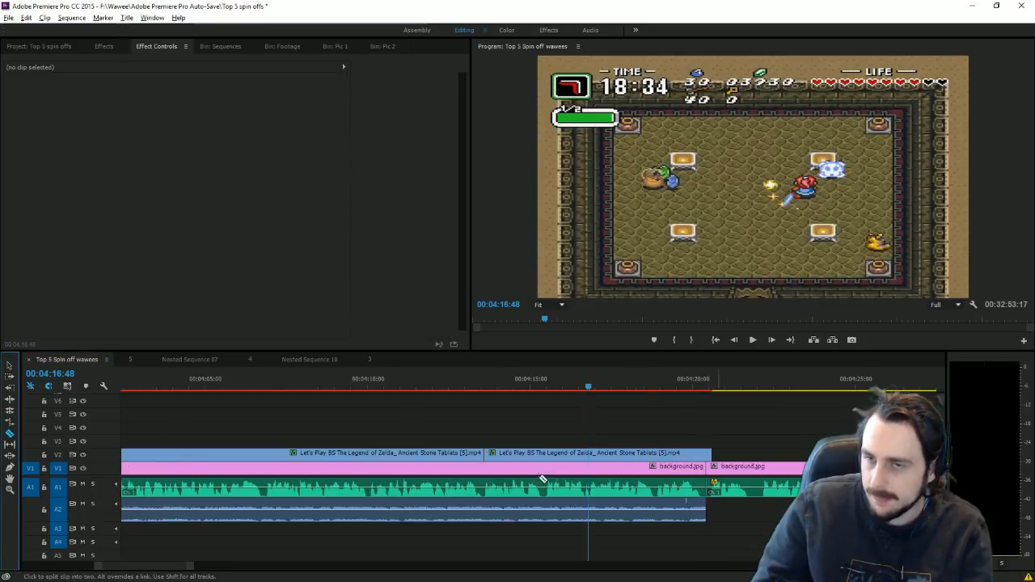
{"action": "left_click", "coordinate": [8, 366]}
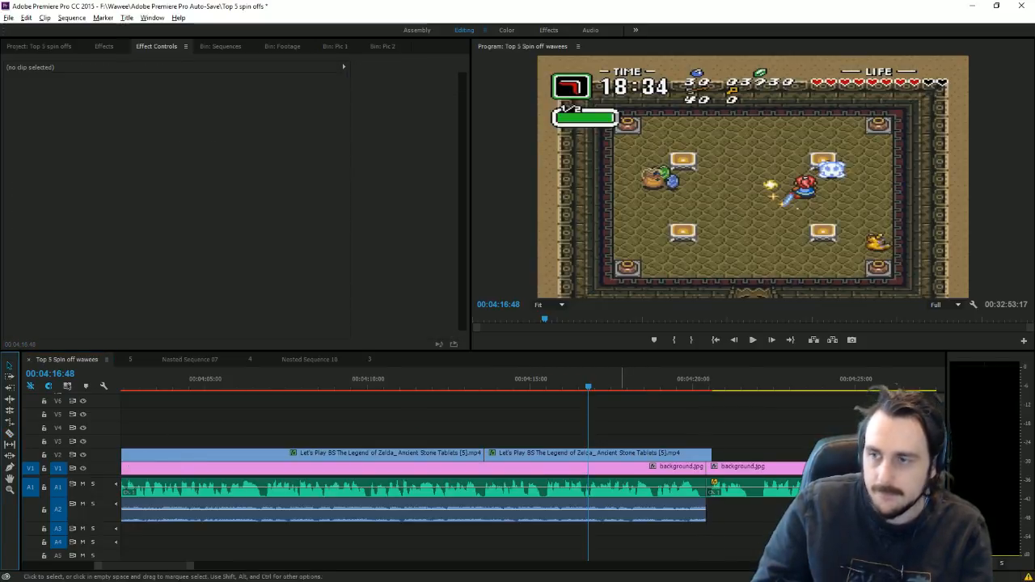
{"action": "left_click", "coordinate": [752, 468]}
{"action": "left_click_drag", "start_coordinate": [754, 469], "coordinate": [754, 470]}
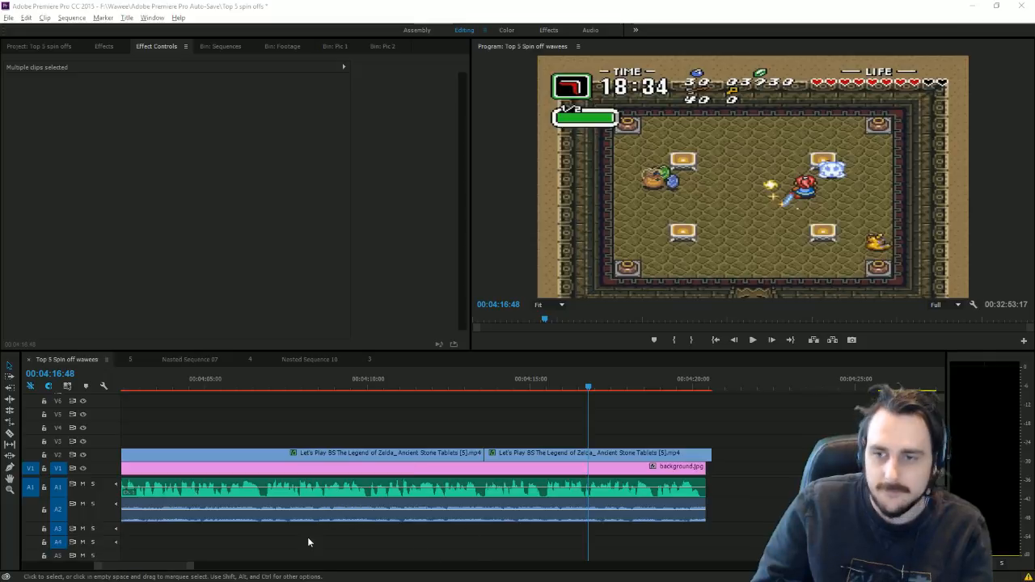
{"action": "key", "text": "minus"}
{"action": "key", "text": "minus"}
{"action": "key", "text": "minus"}
{"action": "key", "text": "minus"}
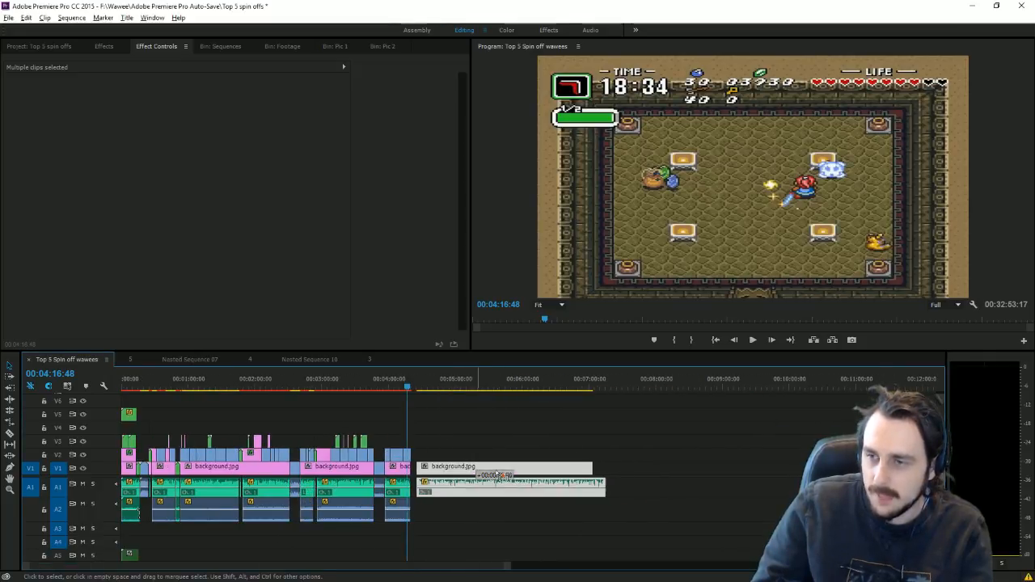
Step: Drop the later background-and-music block further down the sequence, leaving a gap after the gameplay
{"action": "left_click_drag", "start_coordinate": [503, 473], "coordinate": [525, 473]}
{"action": "left_click", "coordinate": [536, 428]}
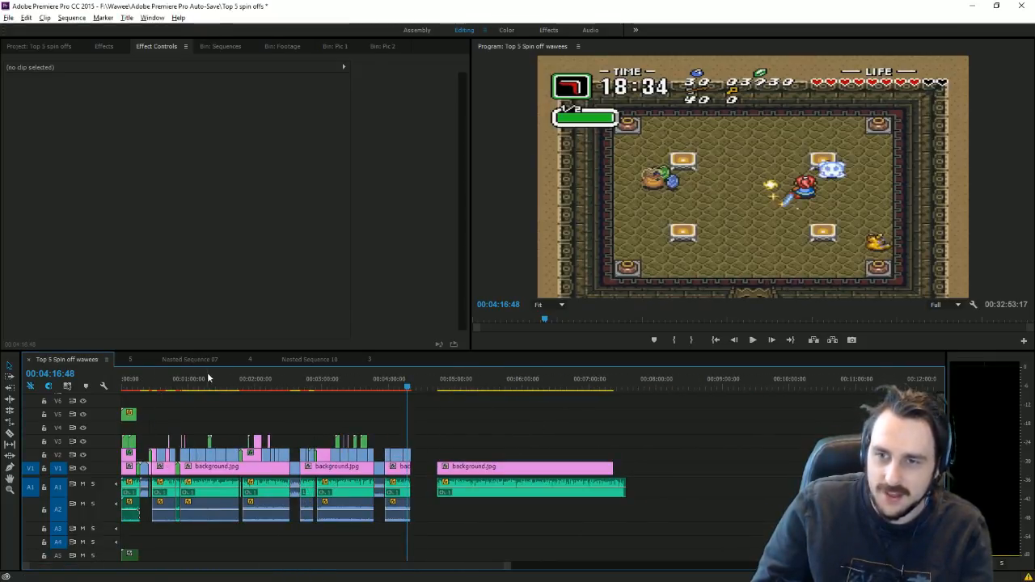
{"action": "left_click", "coordinate": [306, 390]}
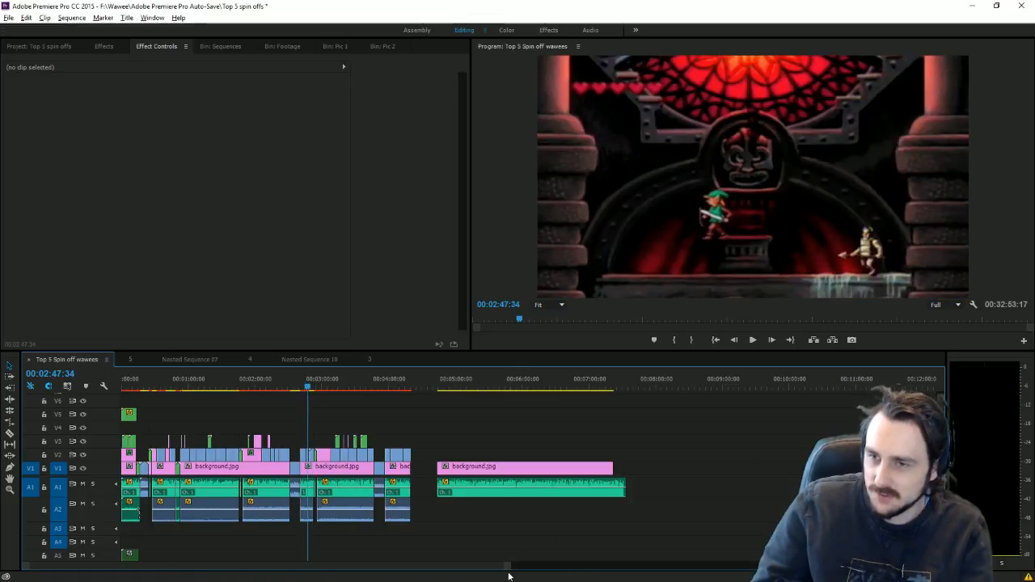
{"action": "key", "text": "="}
{"action": "key", "text": "="}
{"action": "key", "text": "="}
{"action": "key", "text": "="}
{"action": "key", "text": "="}
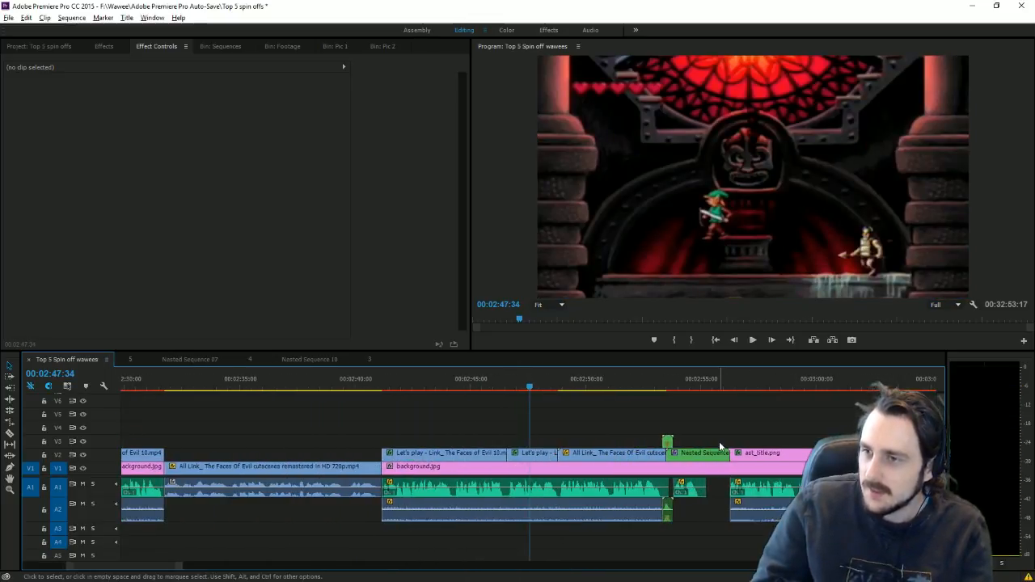
Step: Select the number 3 card's nested sequence together with its A2 audio clip
{"action": "left_click", "coordinate": [680, 388]}
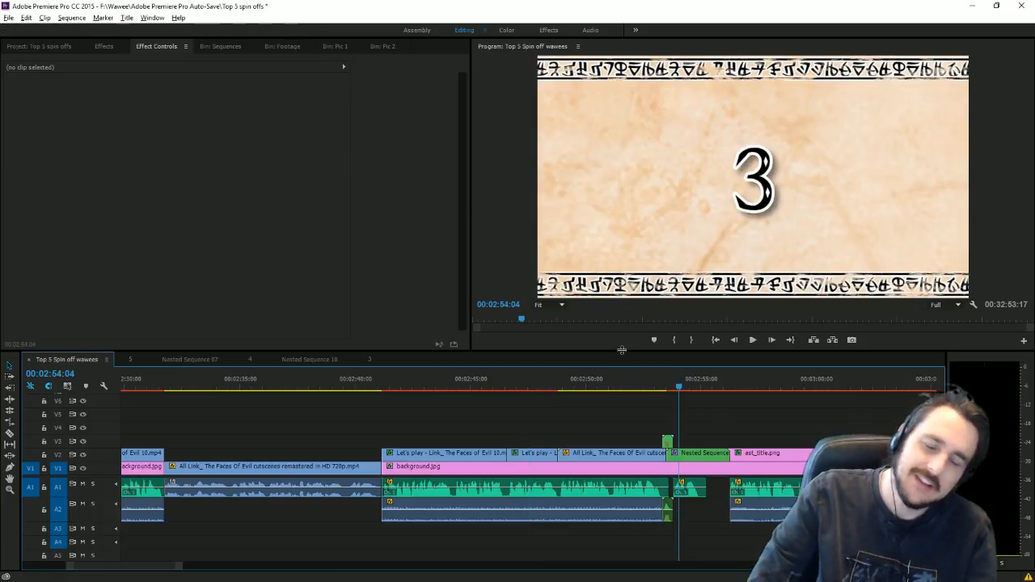
{"action": "left_click", "coordinate": [590, 381]}
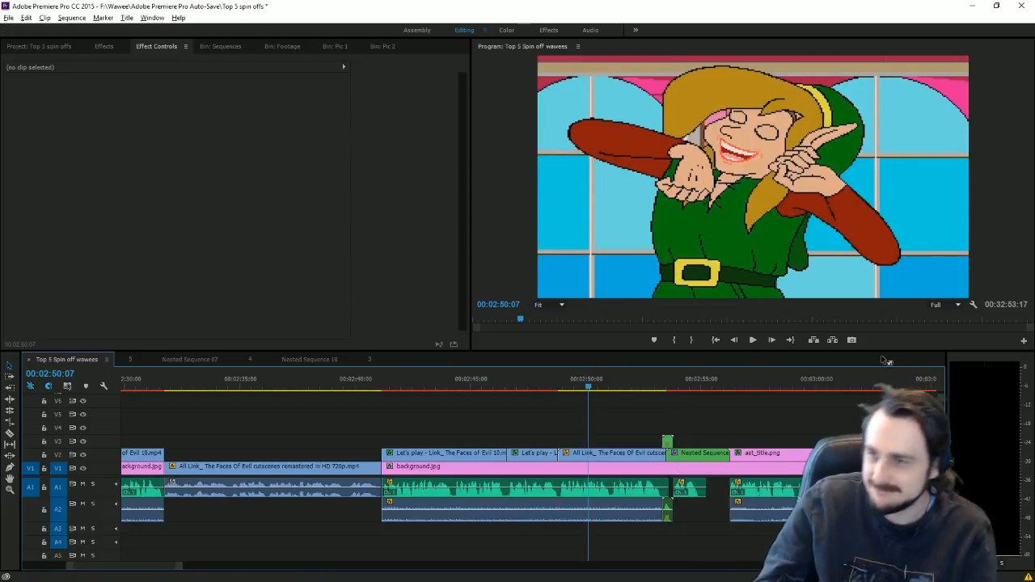
{"action": "left_click", "coordinate": [692, 453]}
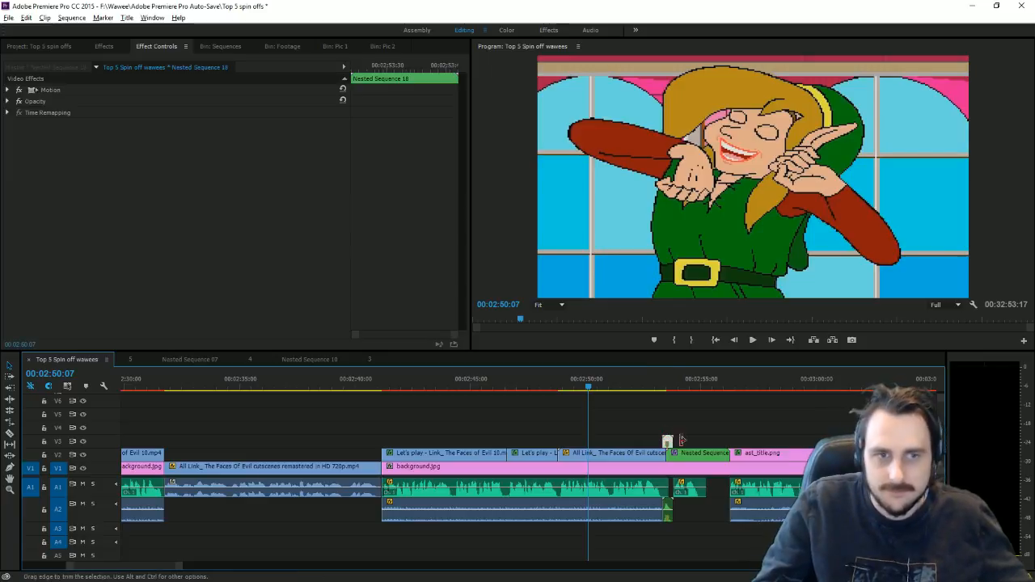
{"action": "left_click", "coordinate": [693, 454], "text": "shift"}
{"action": "left_click", "coordinate": [667, 508], "text": "shift"}
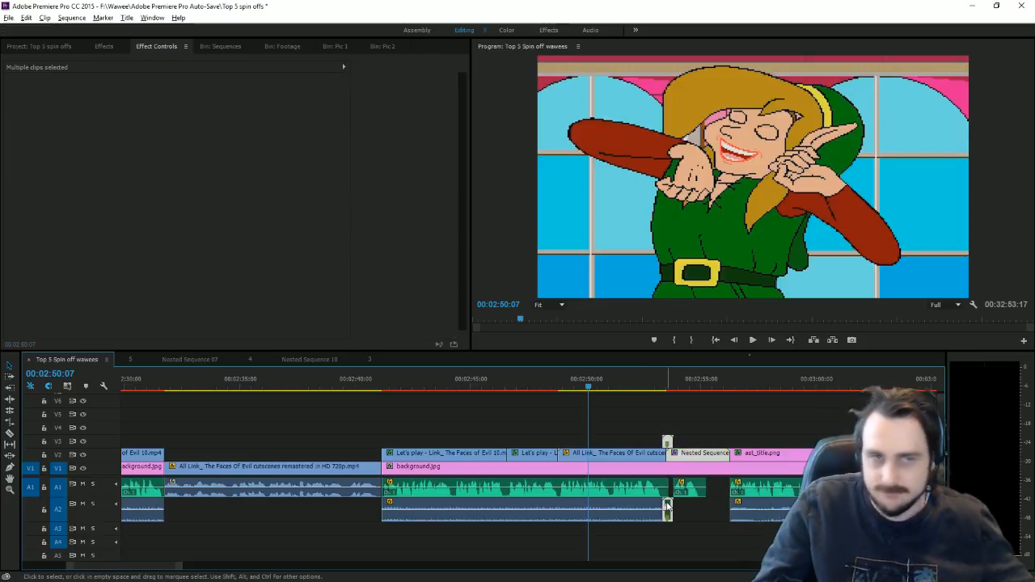
{"action": "left_click_drag", "start_coordinate": [180, 566], "coordinate": [483, 565]}
{"action": "left_click", "coordinate": [463, 383]}
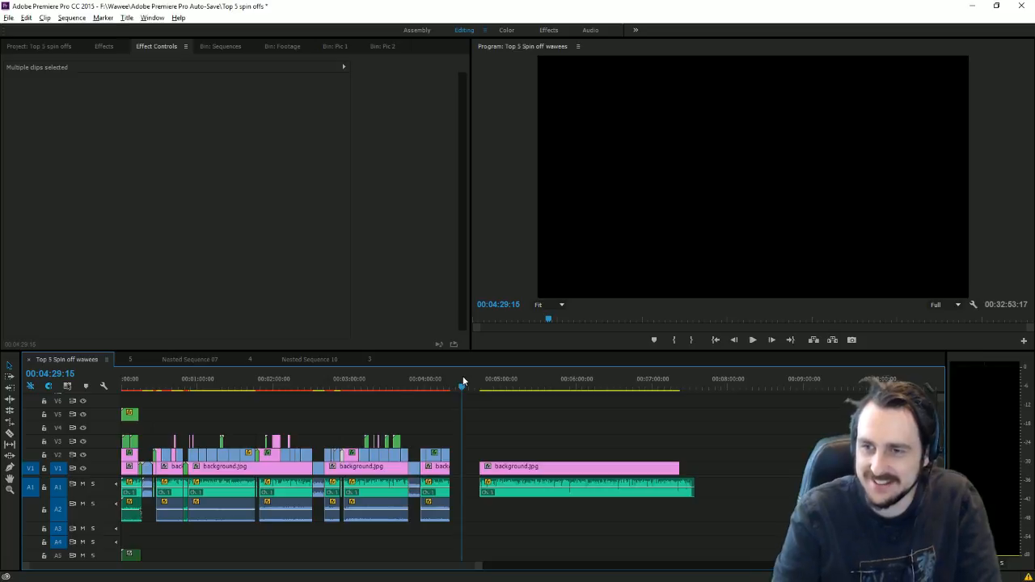
Step: Paste the number card and its audio into the gap and move them beside the Stone Tablets clips
{"action": "left_click", "coordinate": [467, 413]}
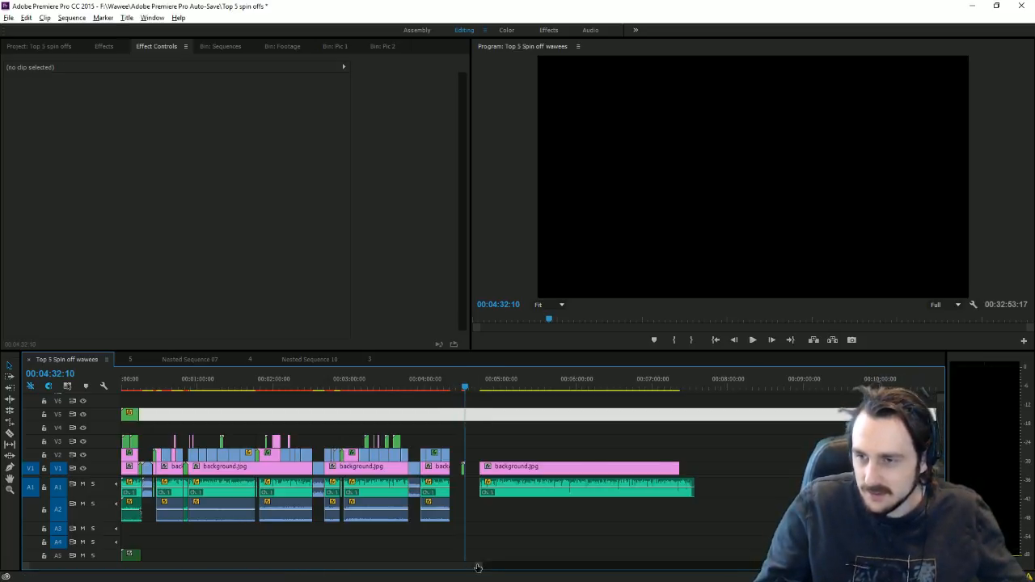
{"action": "left_click_drag", "start_coordinate": [482, 565], "coordinate": [300, 556]}
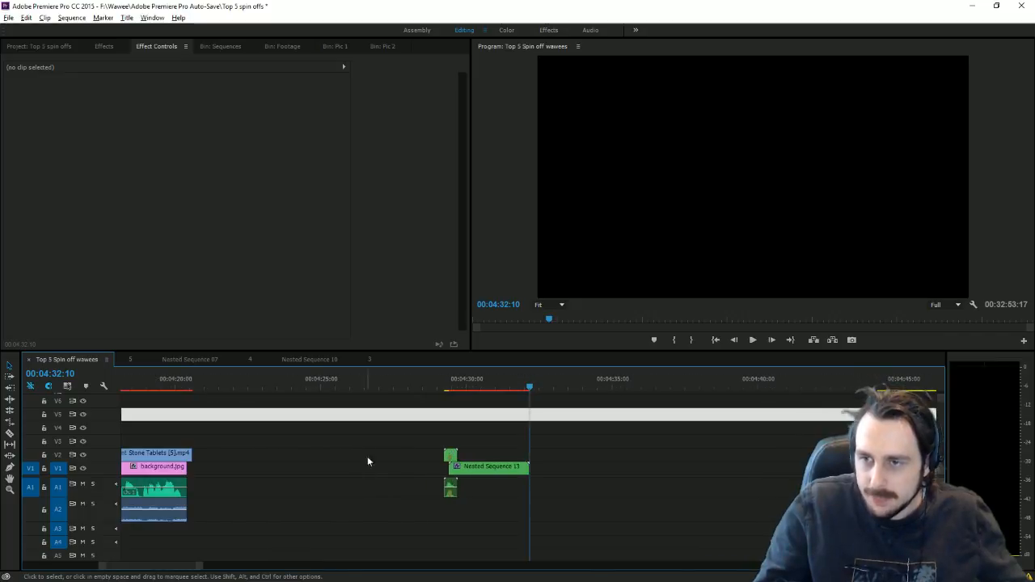
{"action": "left_click_drag", "start_coordinate": [406, 434], "coordinate": [497, 510]}
{"action": "left_click_drag", "start_coordinate": [502, 473], "coordinate": [212, 454]}
Step: Shift the card's nested sequence, its audio and the V3 clip 10 frames earlier
{"action": "left_click", "coordinate": [204, 442]}
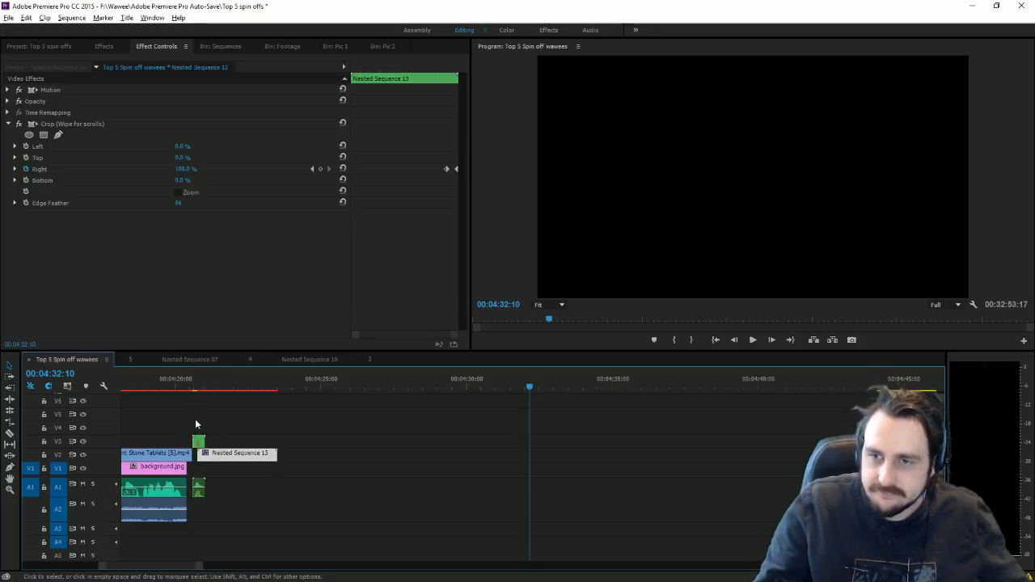
{"action": "left_click", "coordinate": [200, 486]}
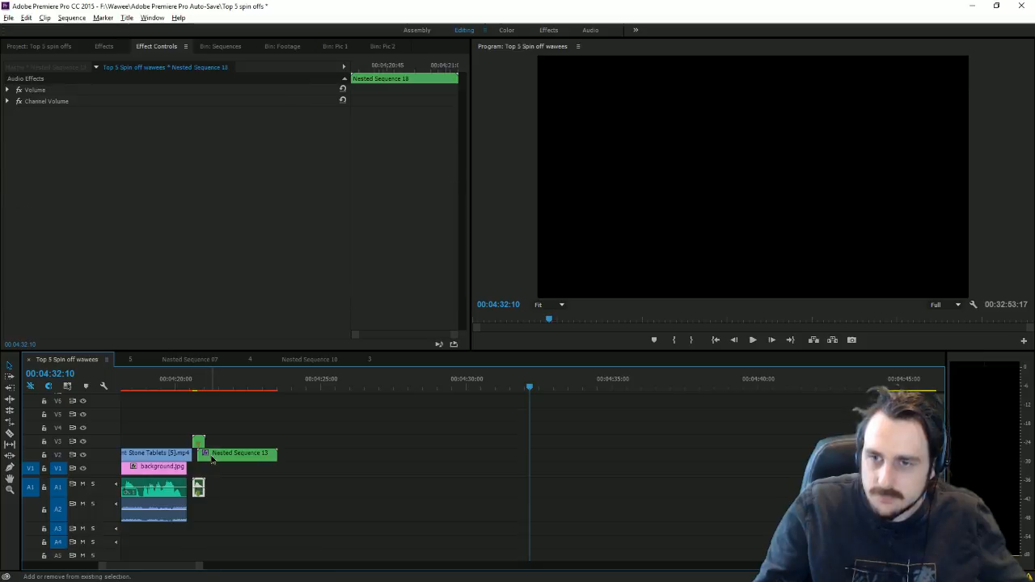
{"action": "left_click", "coordinate": [212, 457], "text": "shift"}
{"action": "left_click", "coordinate": [200, 443], "text": "shift"}
{"action": "left_click_drag", "start_coordinate": [214, 457], "coordinate": [220, 461]}
{"action": "left_click", "coordinate": [233, 501]}
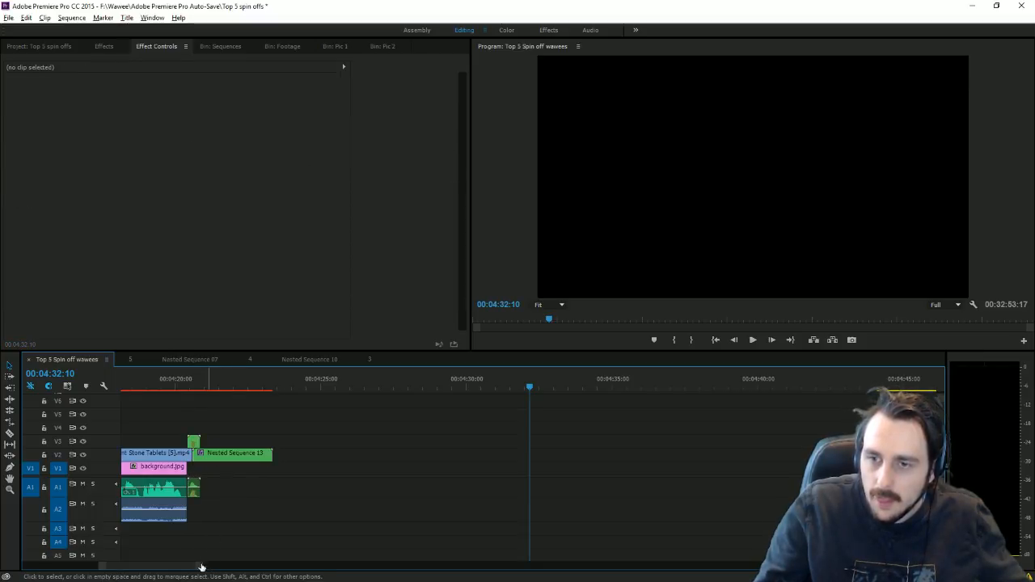
{"action": "left_click", "coordinate": [184, 384]}
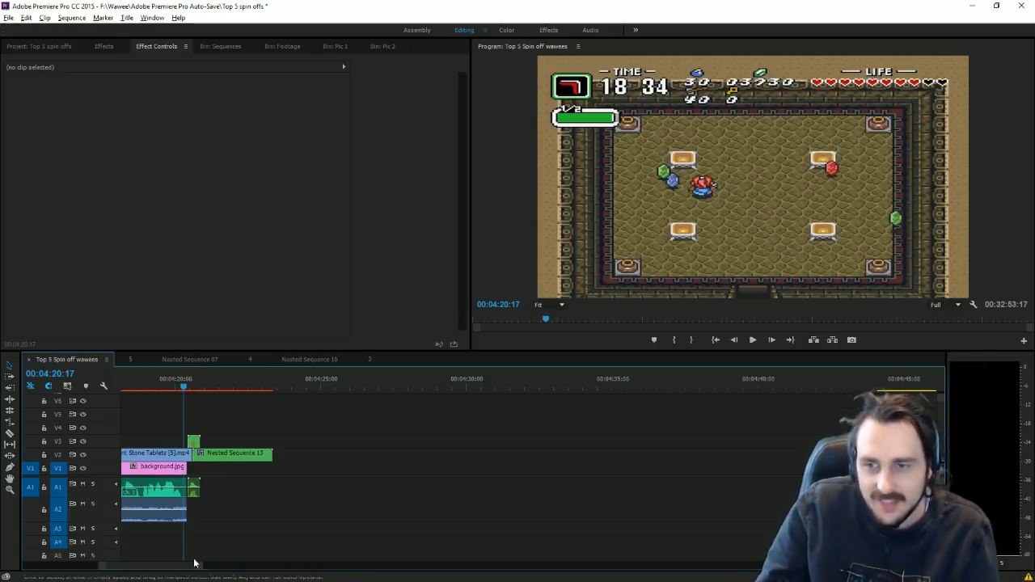
Step: Slide Nested Sequence 18 and its audio a few frames earlier, starting around 00:04:20:25
{"action": "left_click_drag", "start_coordinate": [202, 569], "coordinate": [127, 567]}
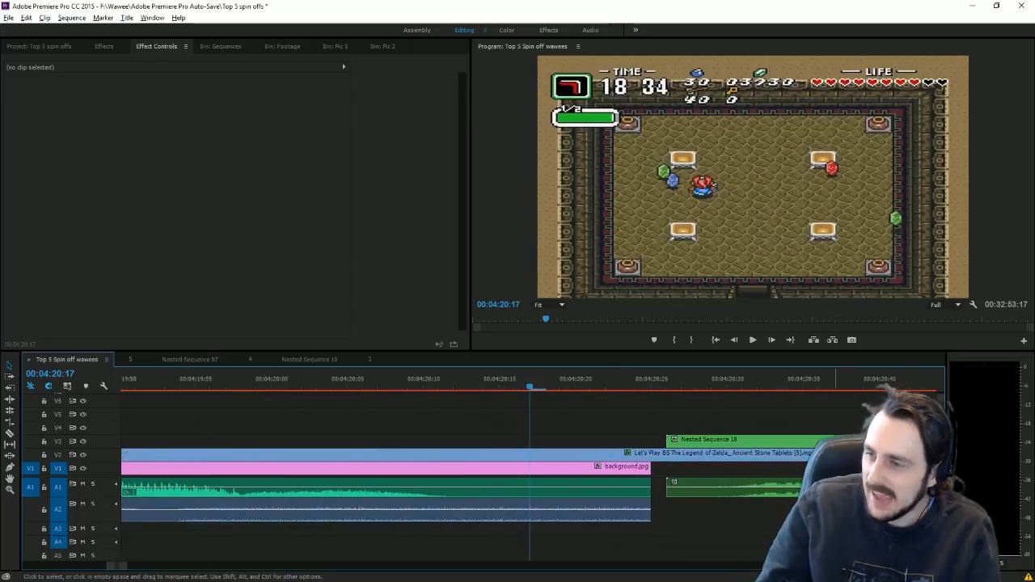
{"action": "left_click", "coordinate": [797, 439]}
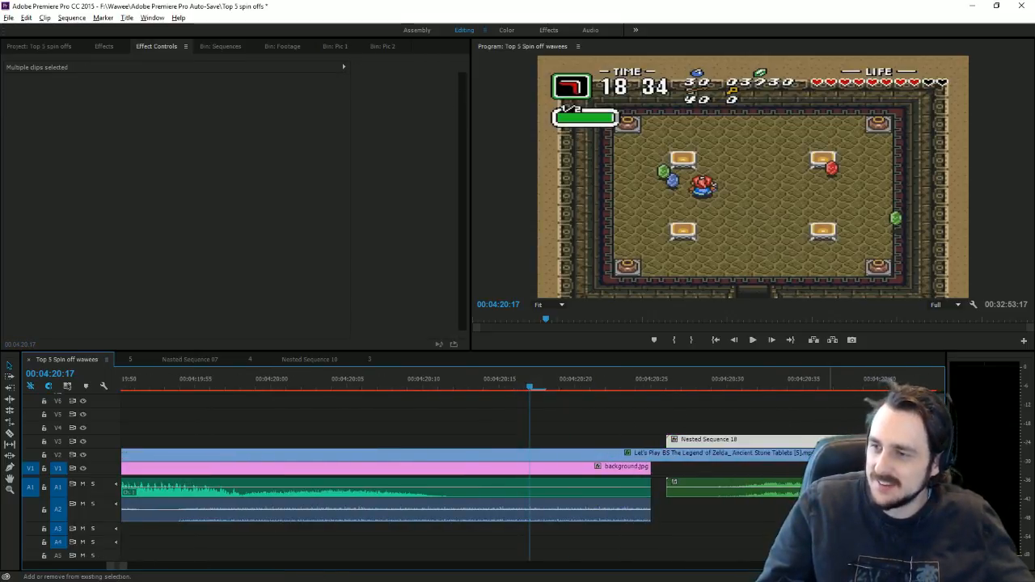
{"action": "left_click_drag", "start_coordinate": [798, 439], "coordinate": [783, 444]}
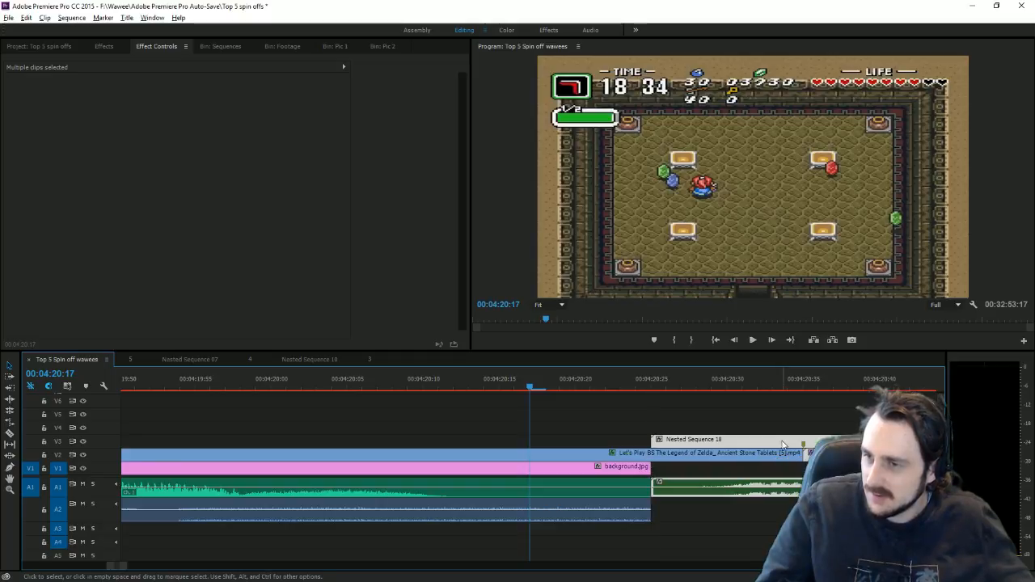
{"action": "left_click", "coordinate": [790, 400]}
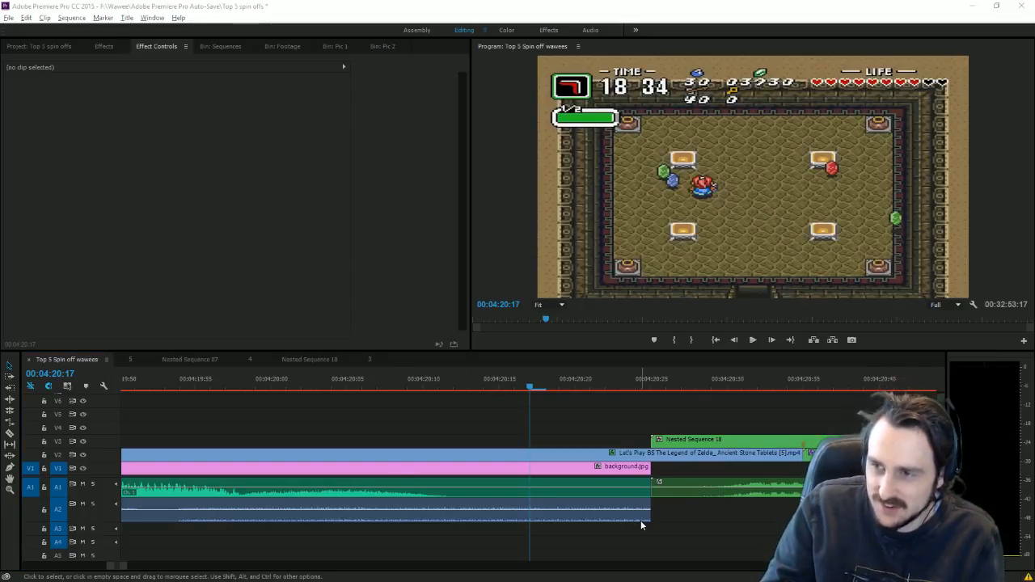
{"action": "key", "text": "minus"}
{"action": "key", "text": "minus"}
{"action": "key", "text": "minus"}
{"action": "key", "text": "minus"}
{"action": "key", "text": "minus"}
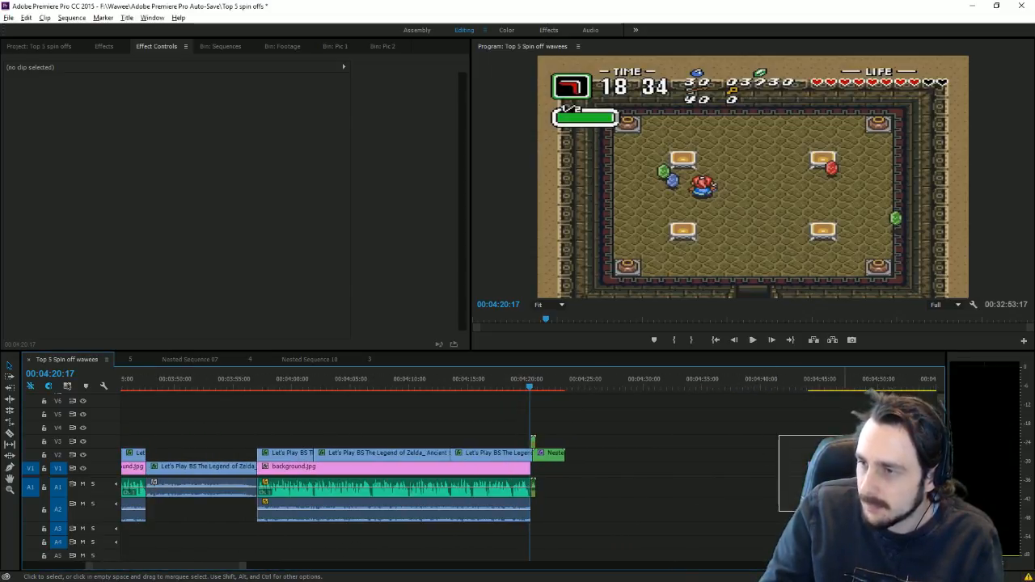
Step: Move background.jpg and its music beside the playhead, split the music there and nudge the remainder later
{"action": "left_click_drag", "start_coordinate": [836, 487], "coordinate": [566, 488]}
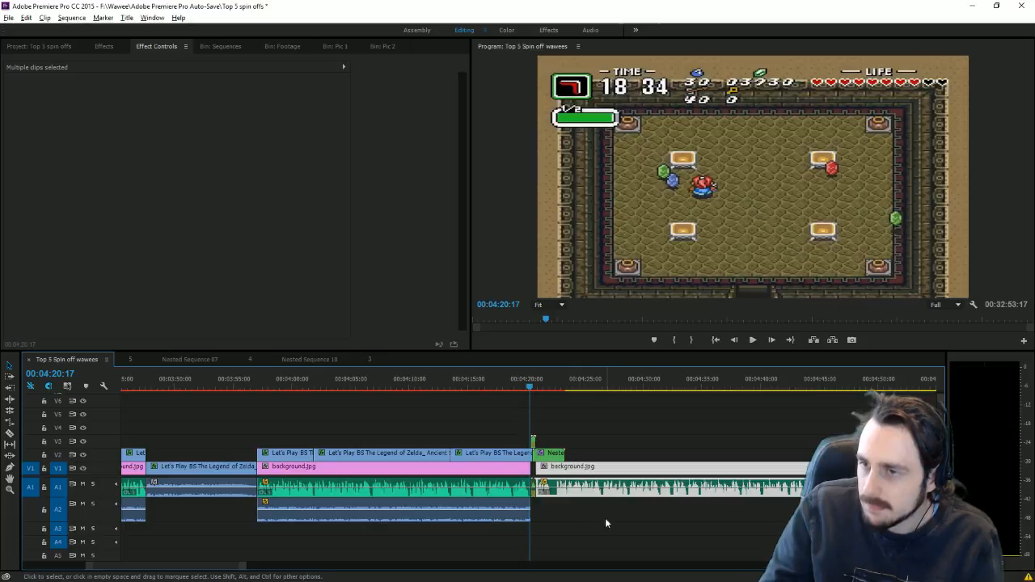
{"action": "left_click", "coordinate": [605, 518]}
{"action": "left_click", "coordinate": [8, 434]}
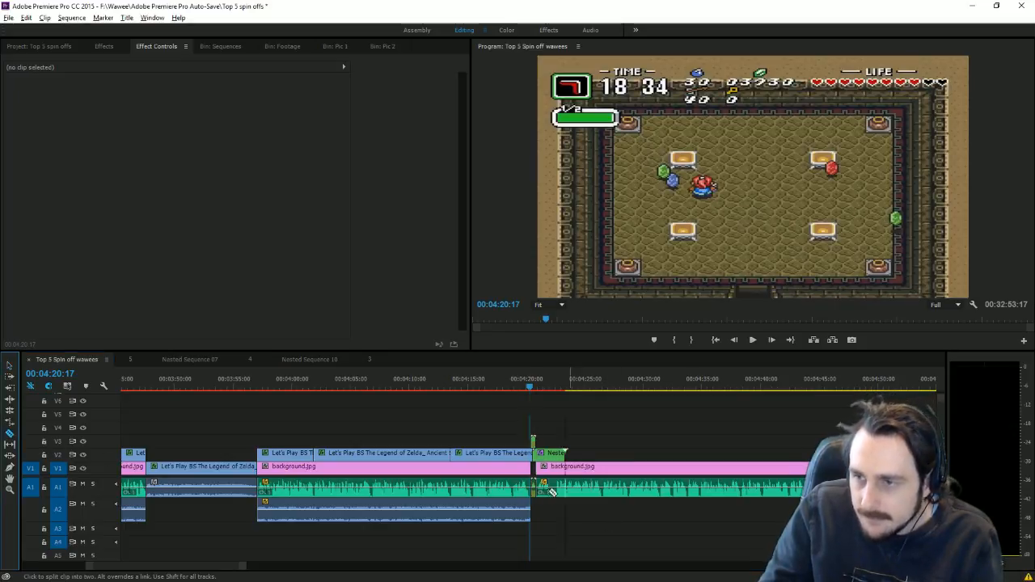
{"action": "left_click", "coordinate": [560, 495]}
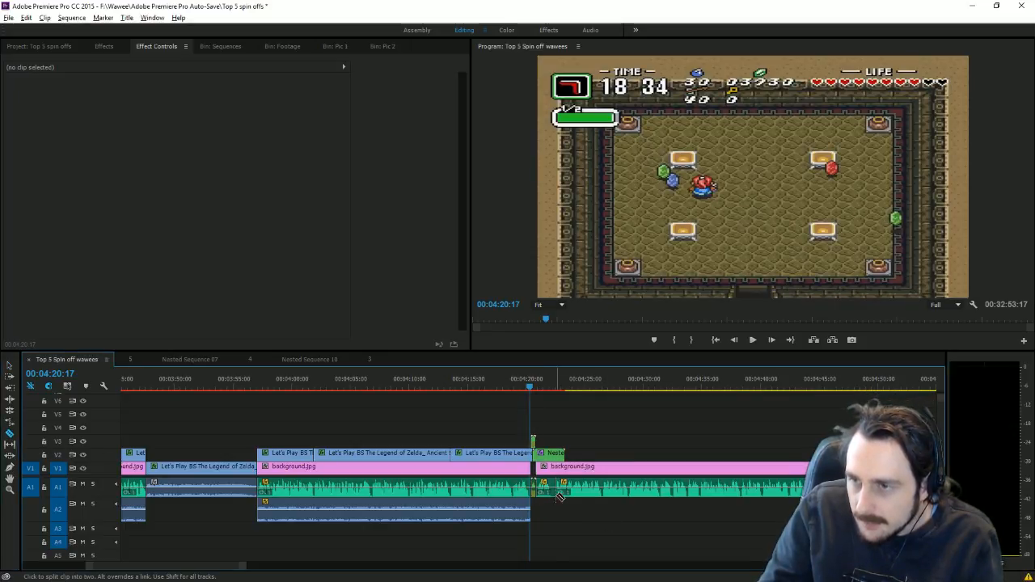
{"action": "left_click", "coordinate": [8, 366]}
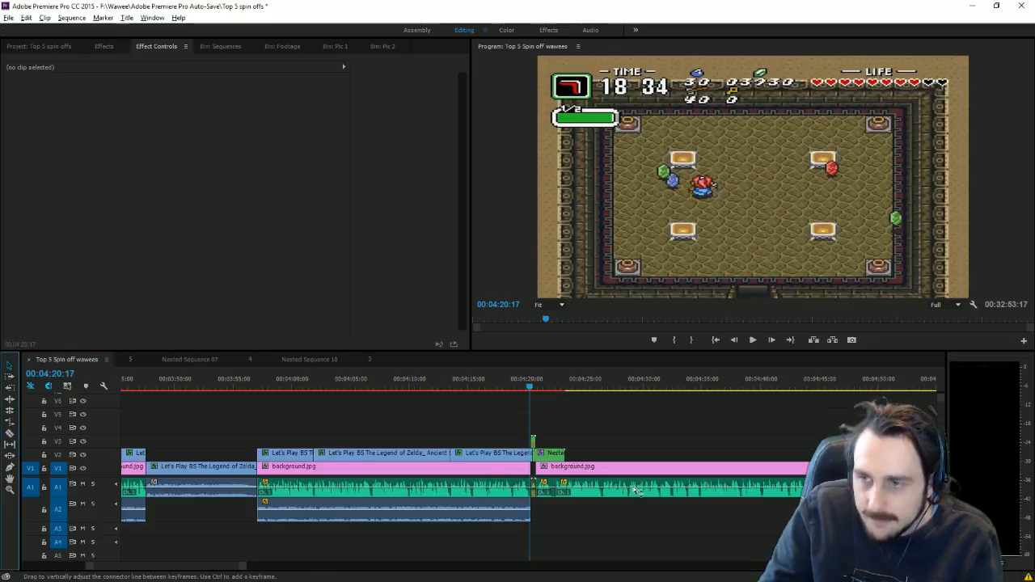
{"action": "left_click_drag", "start_coordinate": [611, 490], "coordinate": [615, 489]}
{"action": "left_click", "coordinate": [617, 426]}
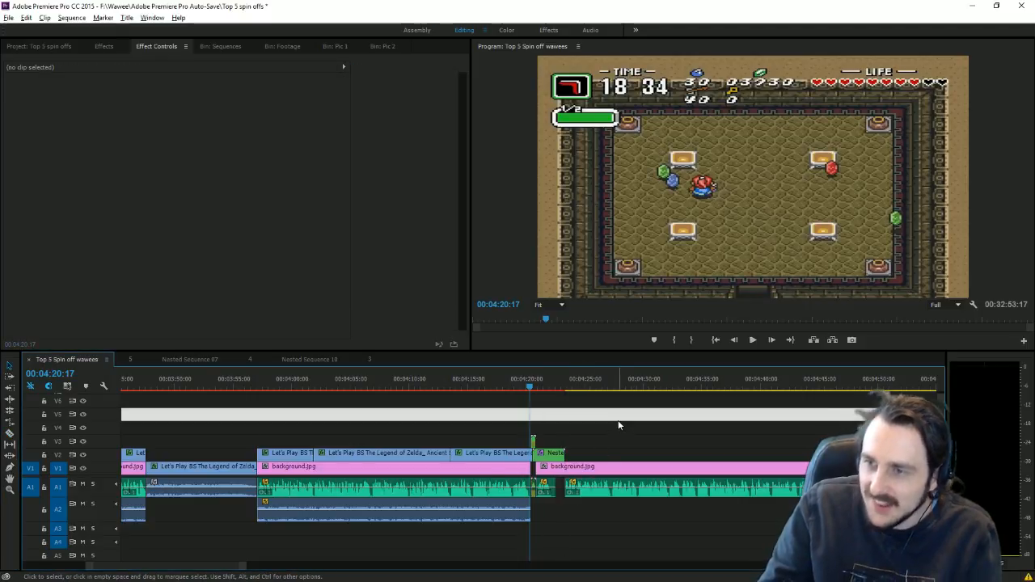
Step: Trim the start of the A1 music clip so it resumes near 00:04:23:30
{"action": "left_click", "coordinate": [570, 390]}
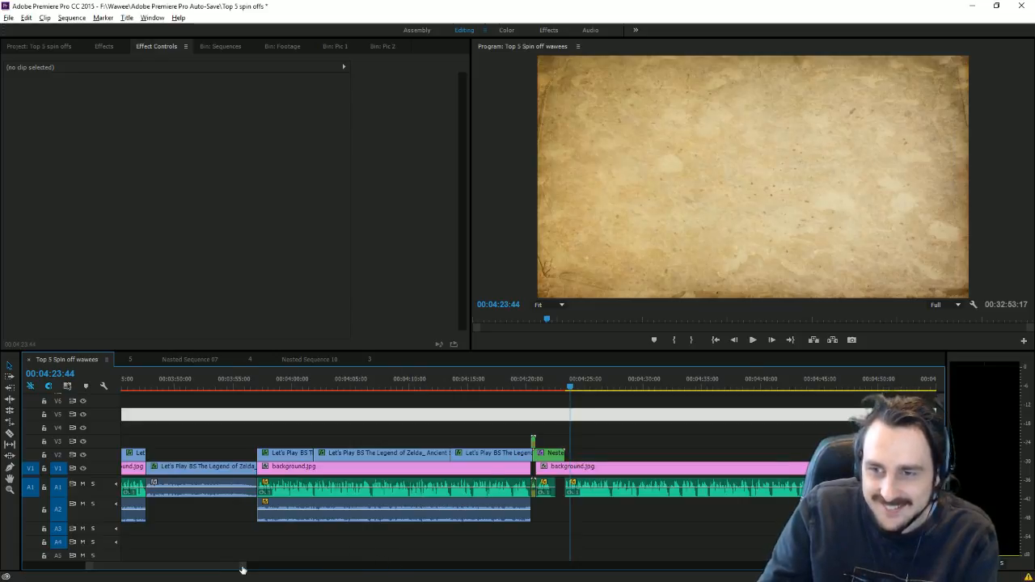
{"action": "left_click_drag", "start_coordinate": [242, 570], "coordinate": [192, 566]}
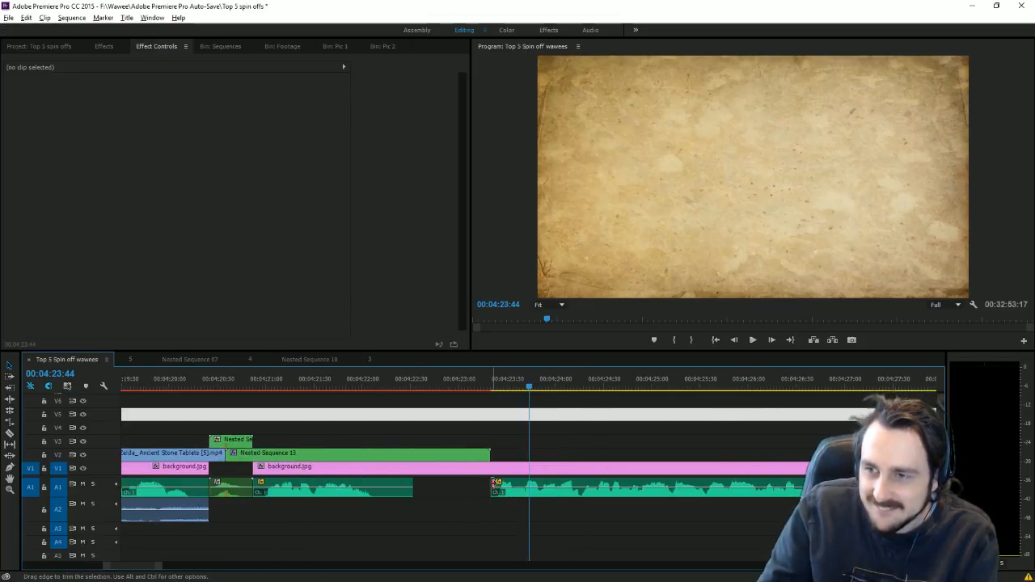
{"action": "left_click_drag", "start_coordinate": [497, 483], "coordinate": [503, 490]}
{"action": "left_click", "coordinate": [538, 415]}
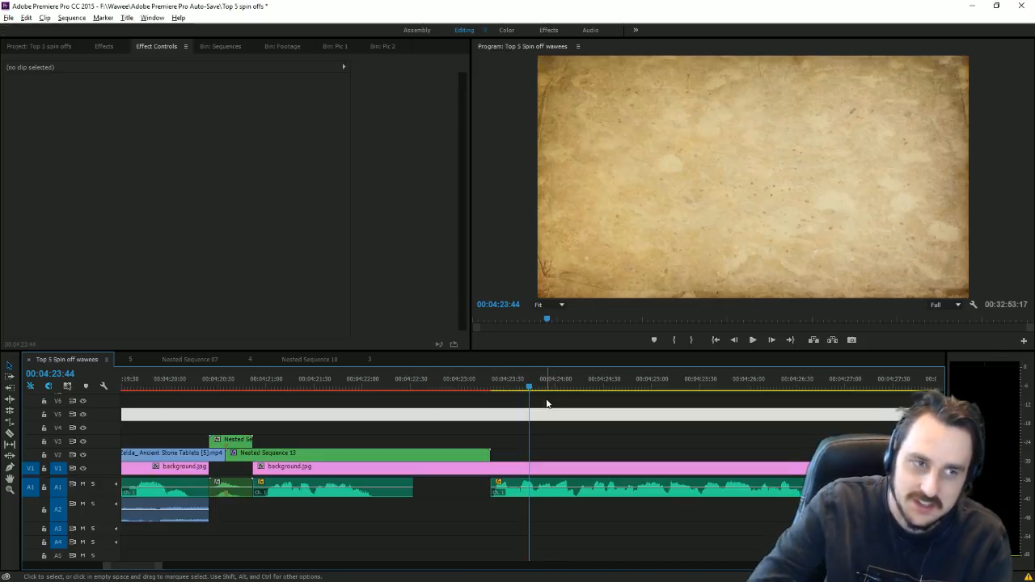
{"action": "left_click", "coordinate": [407, 411]}
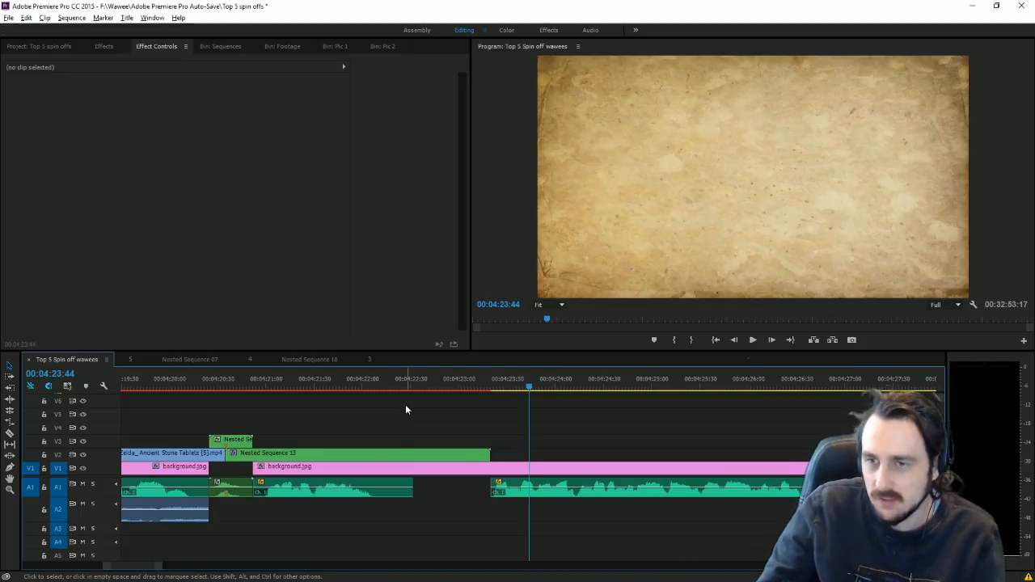
Step: Edit the spare '10' countdown title in the Sequences bin so it reads '2'
{"action": "left_click", "coordinate": [221, 46]}
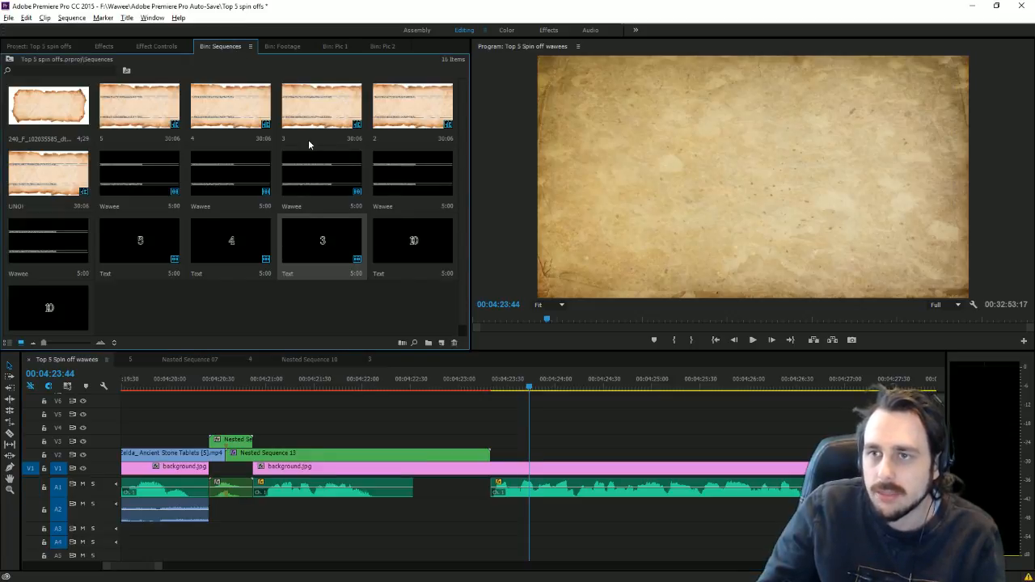
{"action": "left_click", "coordinate": [407, 109]}
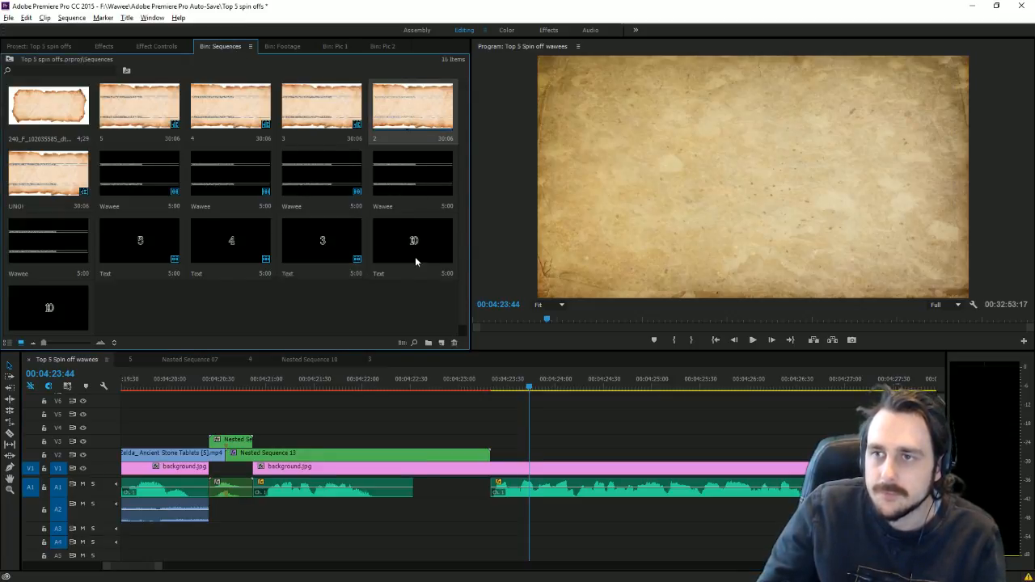
{"action": "left_click", "coordinate": [415, 256]}
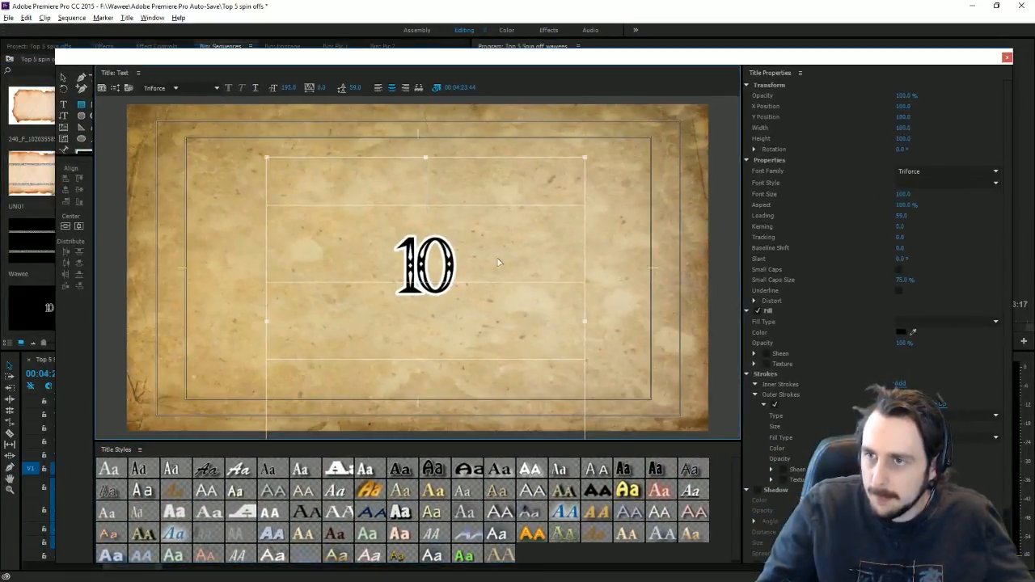
{"action": "left_click_drag", "start_coordinate": [498, 261], "coordinate": [140, 256]}
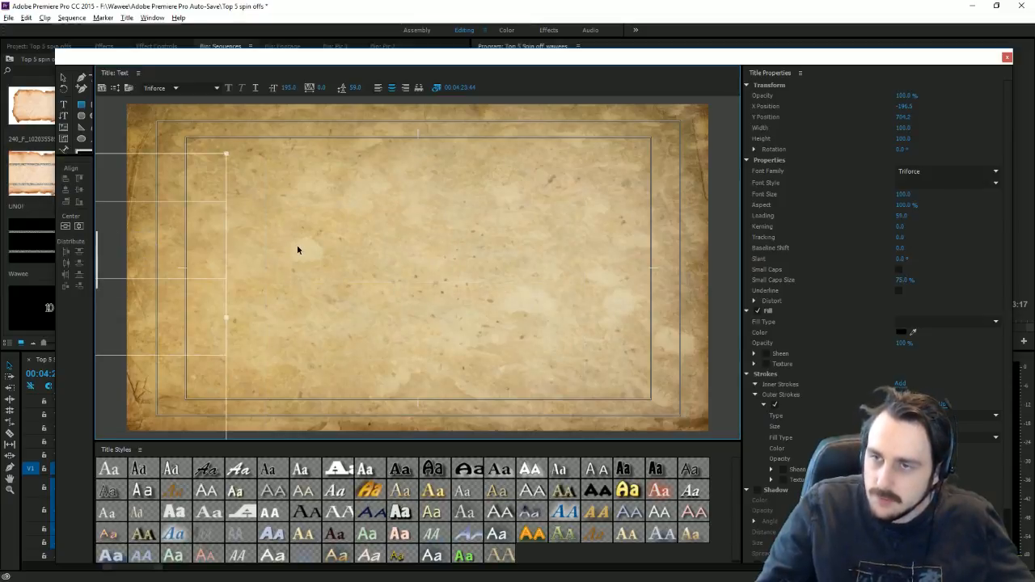
{"action": "key", "text": "ctrl+z"}
{"action": "key", "text": "BackSpace"}
{"action": "key", "text": "BackSpace"}
{"action": "type", "text": "2"}
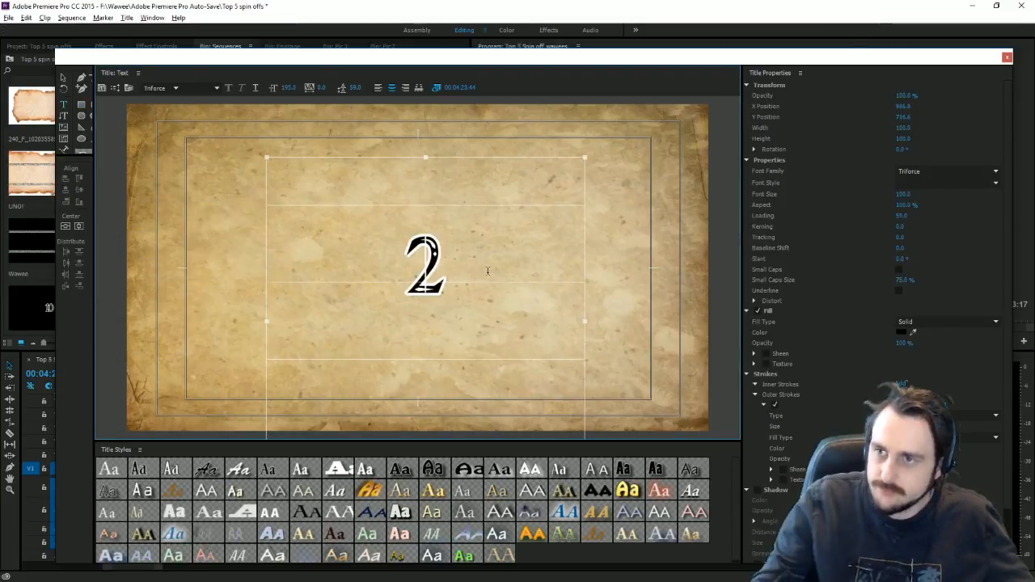
{"action": "left_click", "coordinate": [1007, 56]}
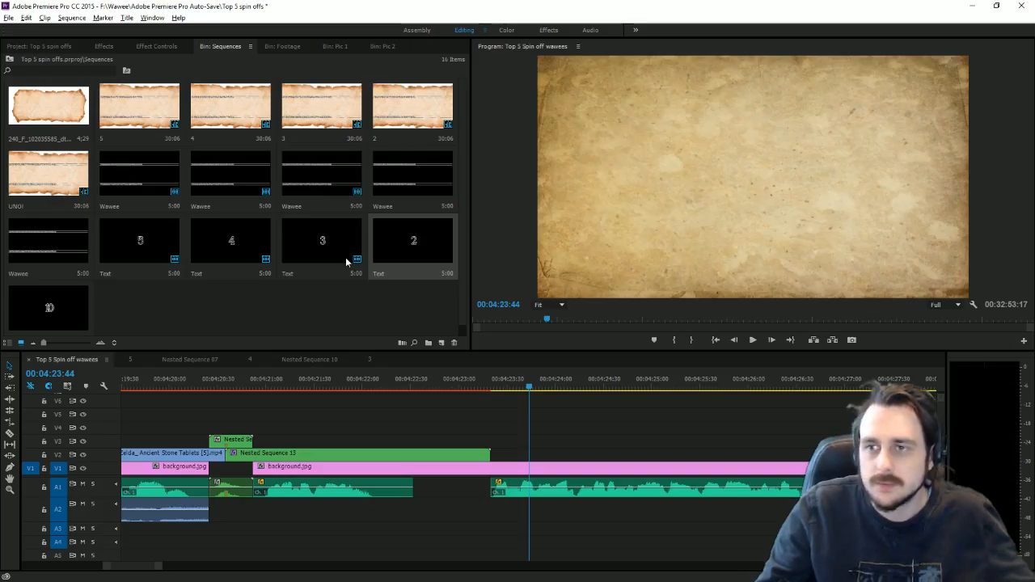
Step: Retype the Wawee title's lower line as 'ssafgkhjlkjhgfdsasdfghjkl' and paste the same text into the upper line
{"action": "double_click", "coordinate": [397, 191]}
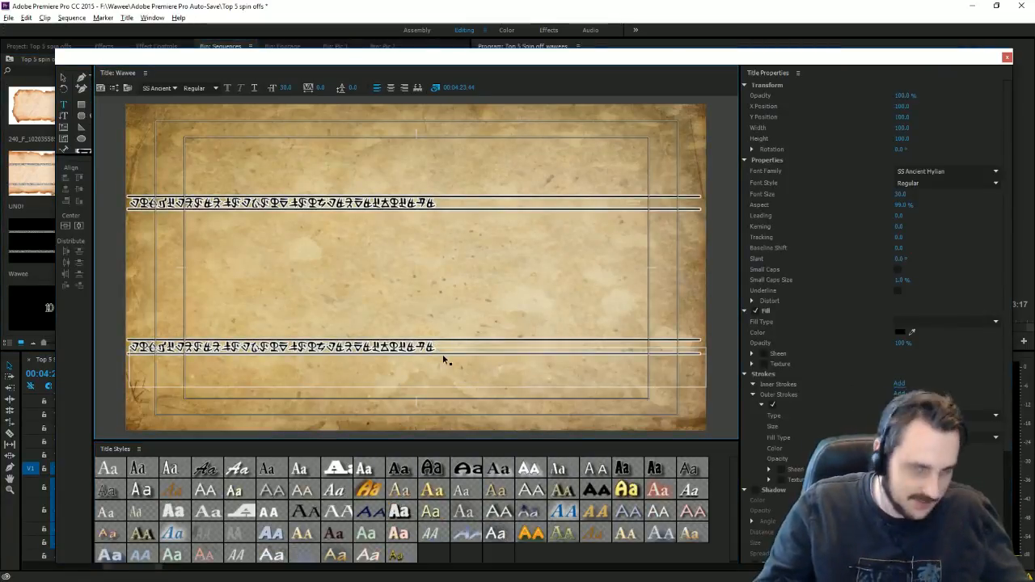
{"action": "key", "text": "BackSpace"}
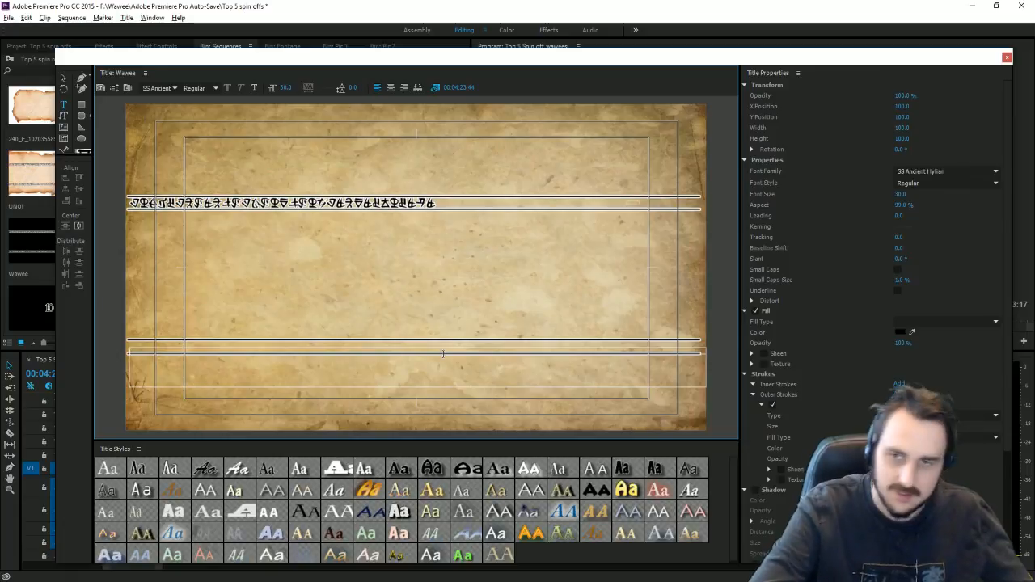
{"action": "type", "text": "ss"}
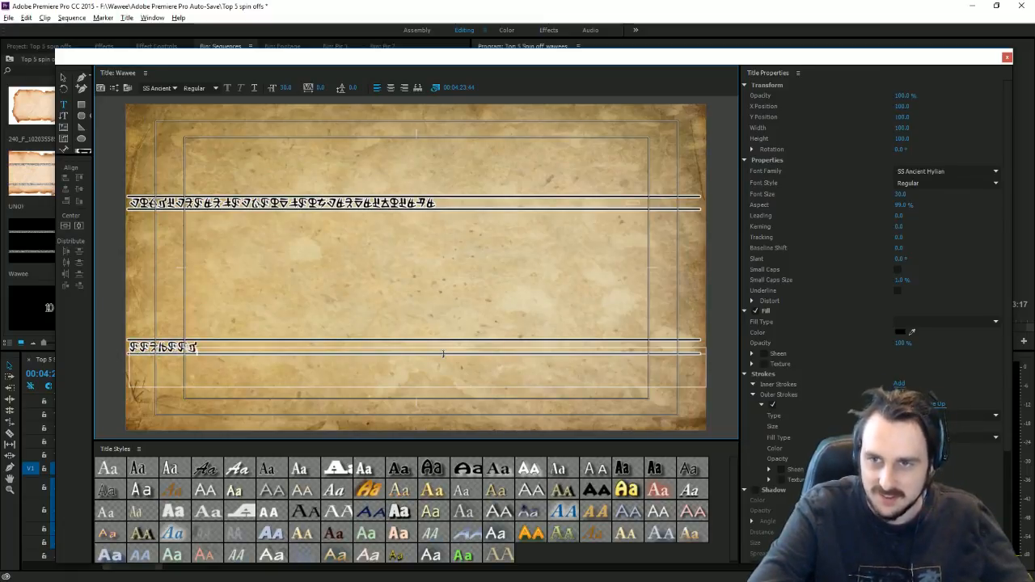
{"action": "type", "text": "afgkhj"}
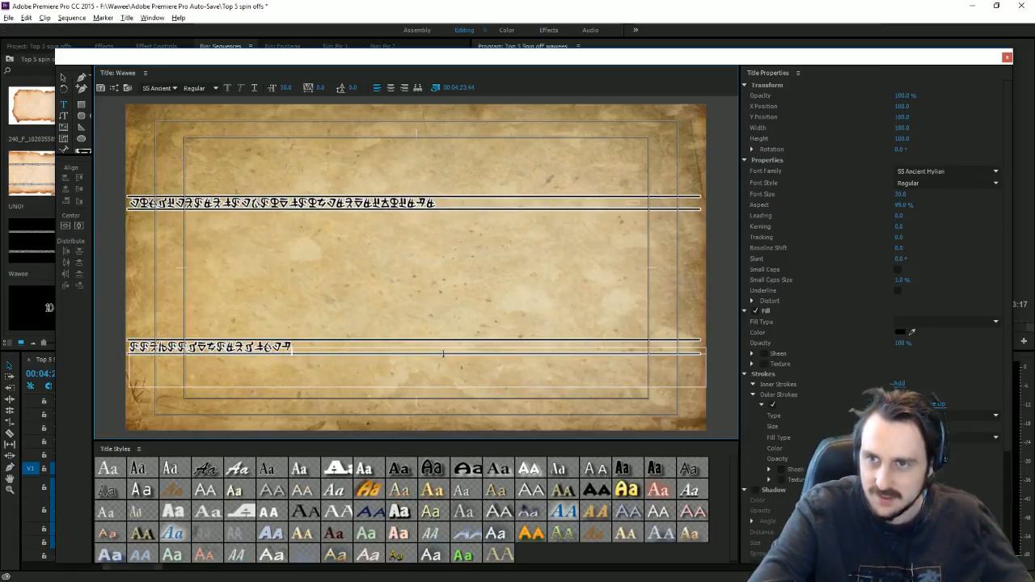
{"action": "type", "text": "lkjhgfdsasd"}
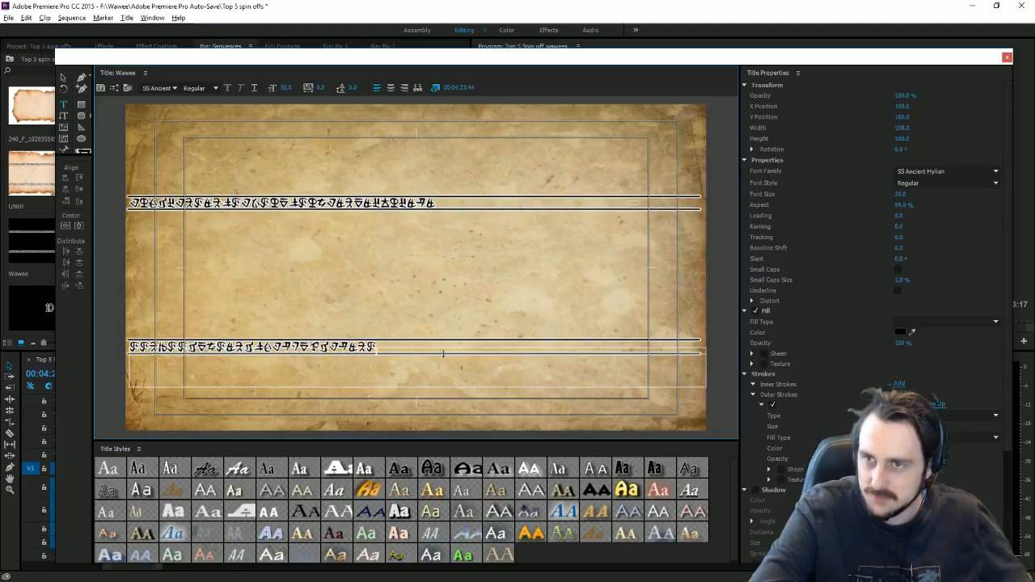
{"action": "type", "text": "fgh"}
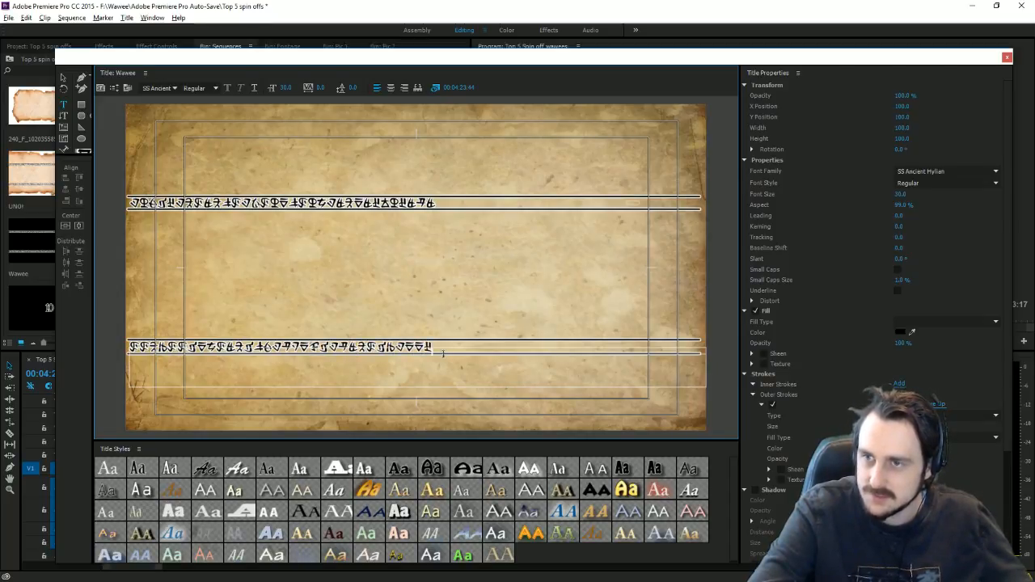
{"action": "type", "text": "jkl"}
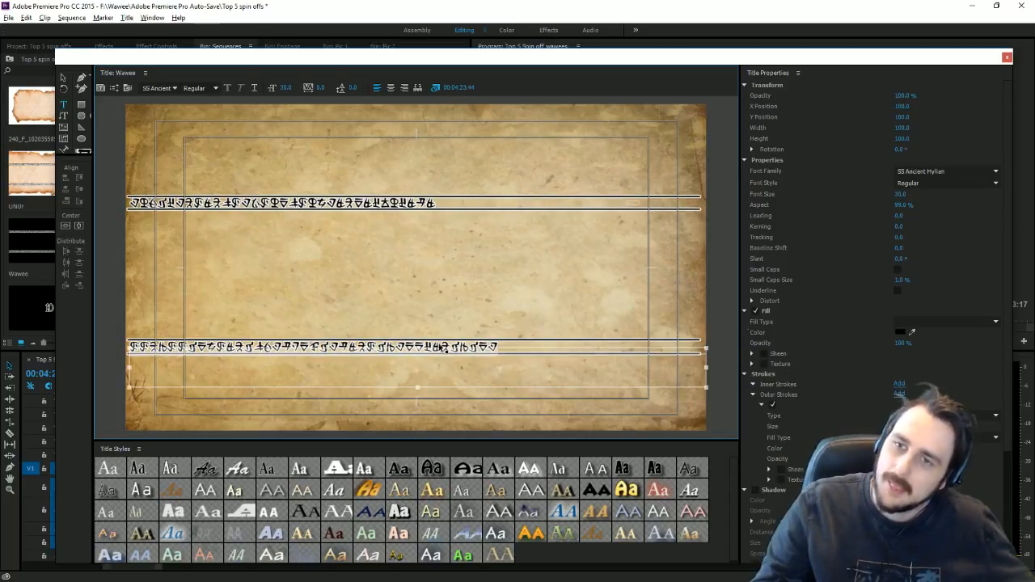
{"action": "left_click", "coordinate": [462, 215]}
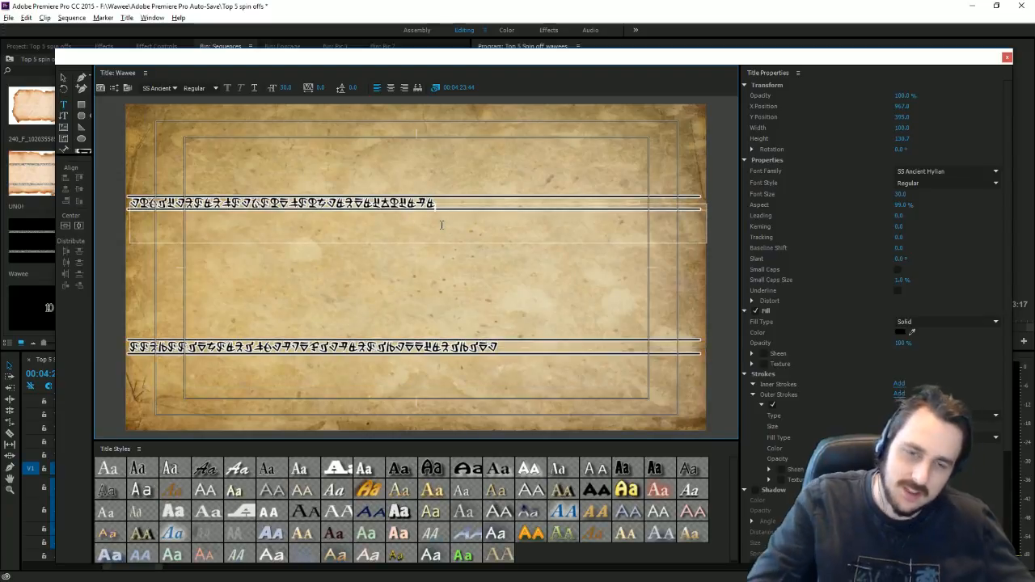
{"action": "key", "text": "Escape"}
{"action": "key", "text": "ctrl+a"}
{"action": "key", "text": "Delete"}
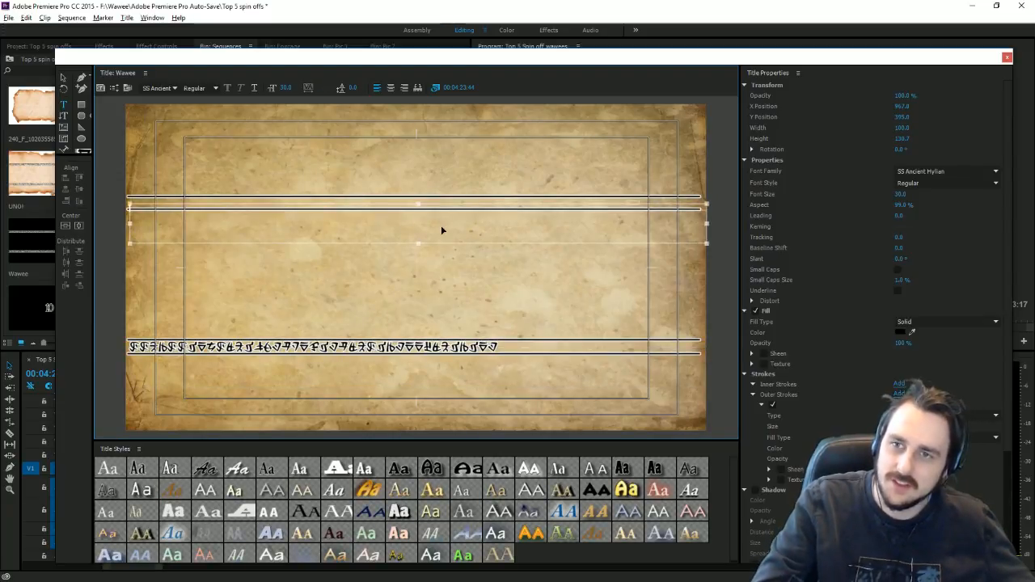
{"action": "key", "text": "ctrl+v"}
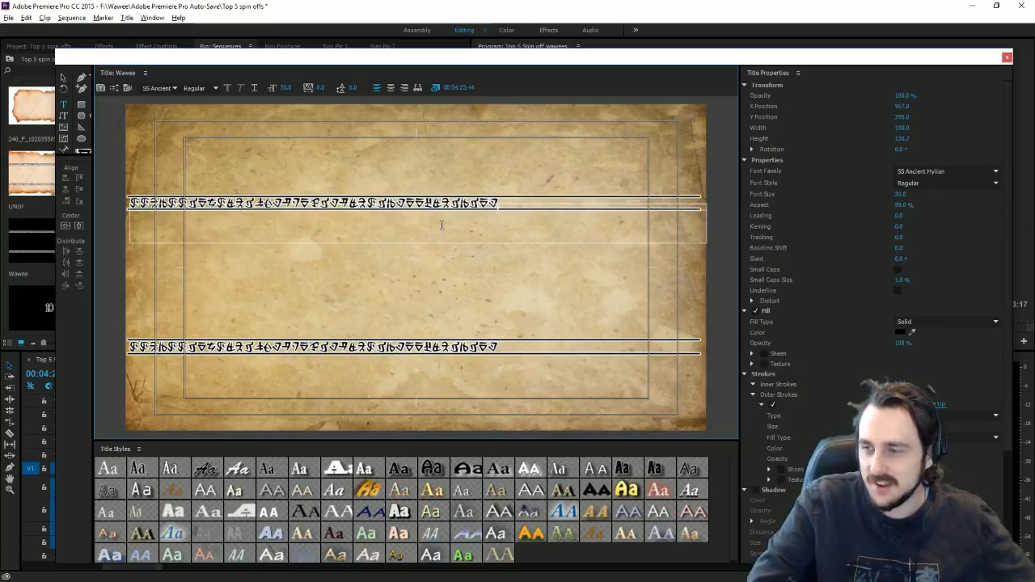
{"action": "left_click", "coordinate": [1007, 58]}
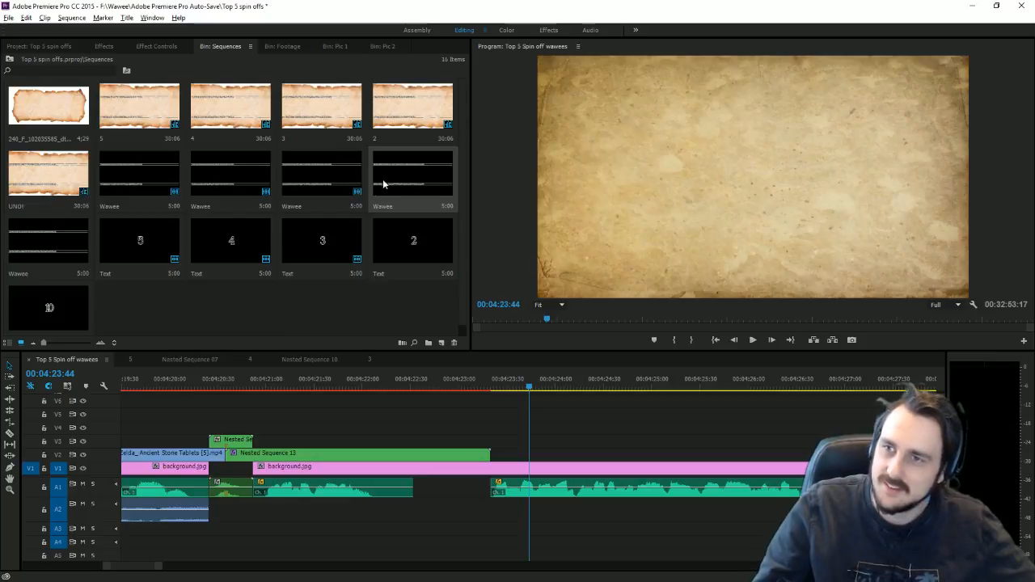
Step: In the 2 parchment sequence, layer the Wawee title above the parchment and extend it to full length
{"action": "double_click", "coordinate": [399, 123]}
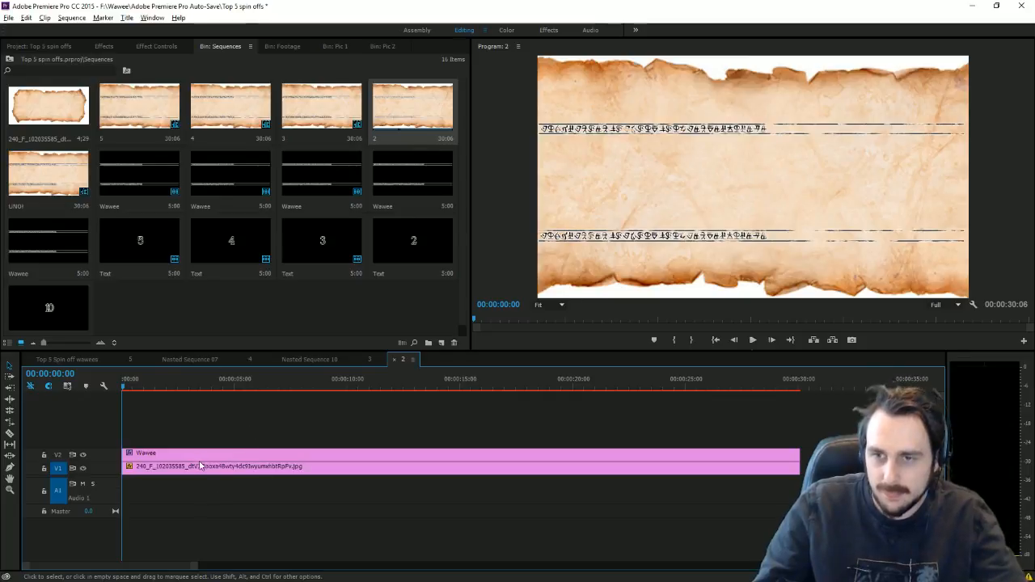
{"action": "left_click_drag", "start_coordinate": [448, 172], "coordinate": [127, 454]}
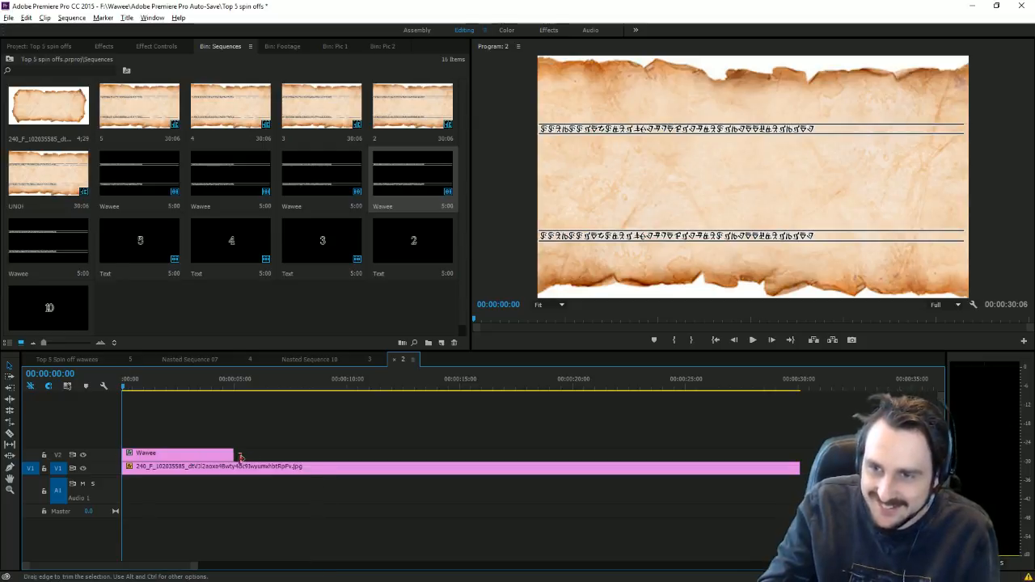
{"action": "left_click_drag", "start_coordinate": [250, 452], "coordinate": [799, 452]}
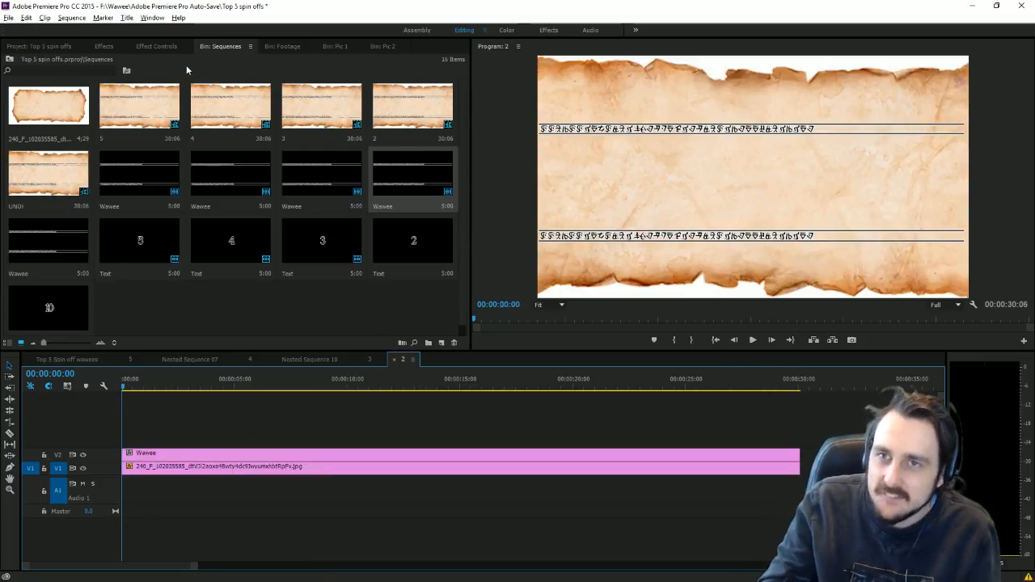
Step: Apply the Dirty text preset to the Wawee clip and return to the Top 5 Spin off wawees sequence
{"action": "left_click", "coordinate": [98, 46]}
{"action": "scroll", "coordinate": [163, 240], "scroll_direction": "up", "scroll_amount": 10}
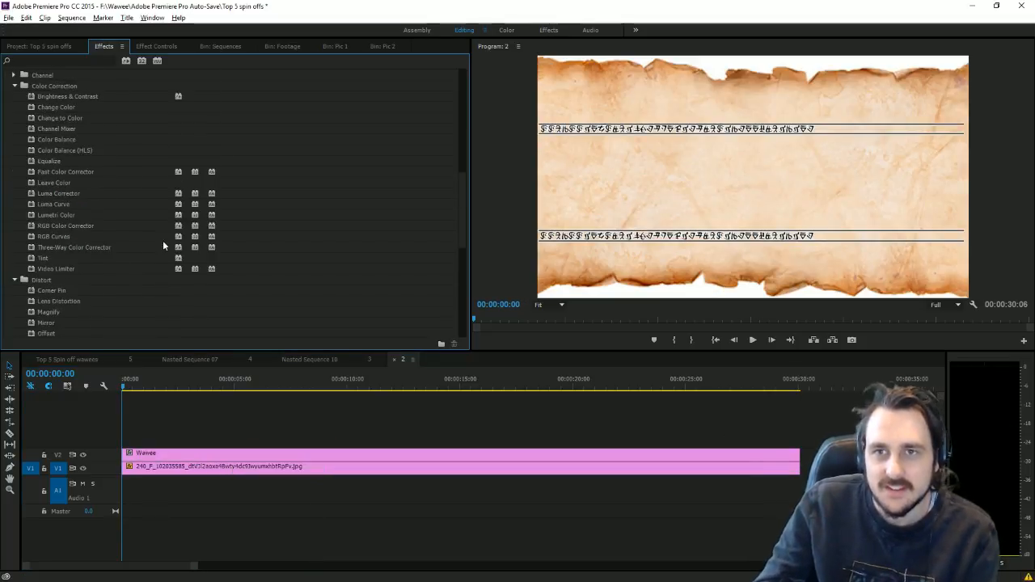
{"action": "scroll", "coordinate": [191, 248], "scroll_direction": "down", "scroll_amount": 6}
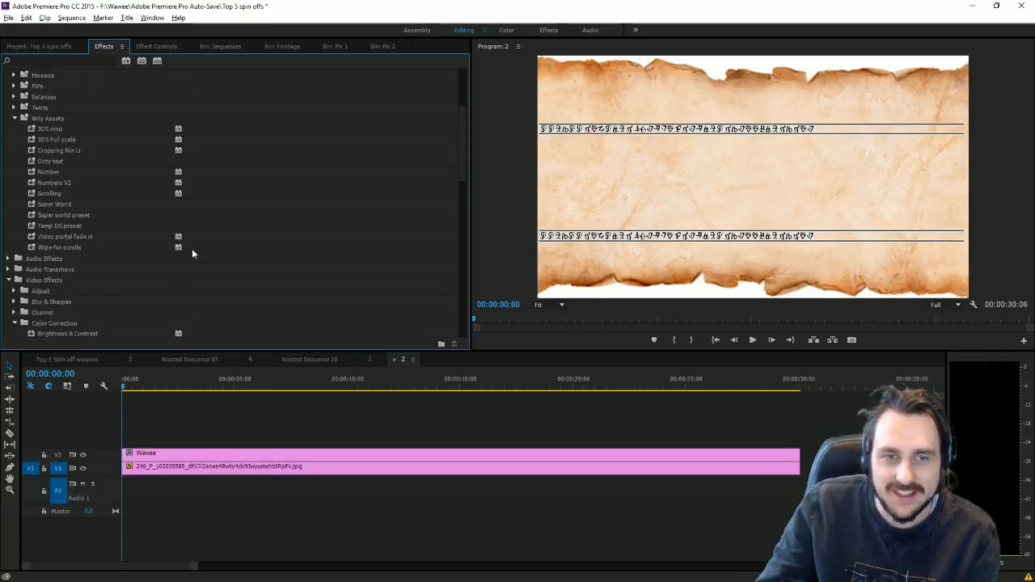
{"action": "scroll", "coordinate": [179, 243], "scroll_direction": "up", "scroll_amount": 5}
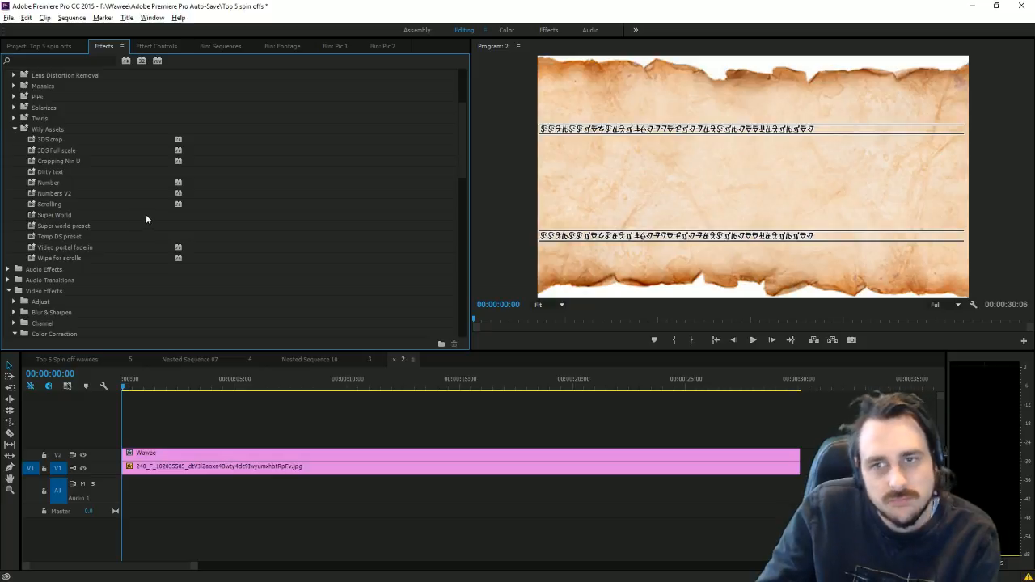
{"action": "scroll", "coordinate": [77, 231], "scroll_direction": "up", "scroll_amount": 1}
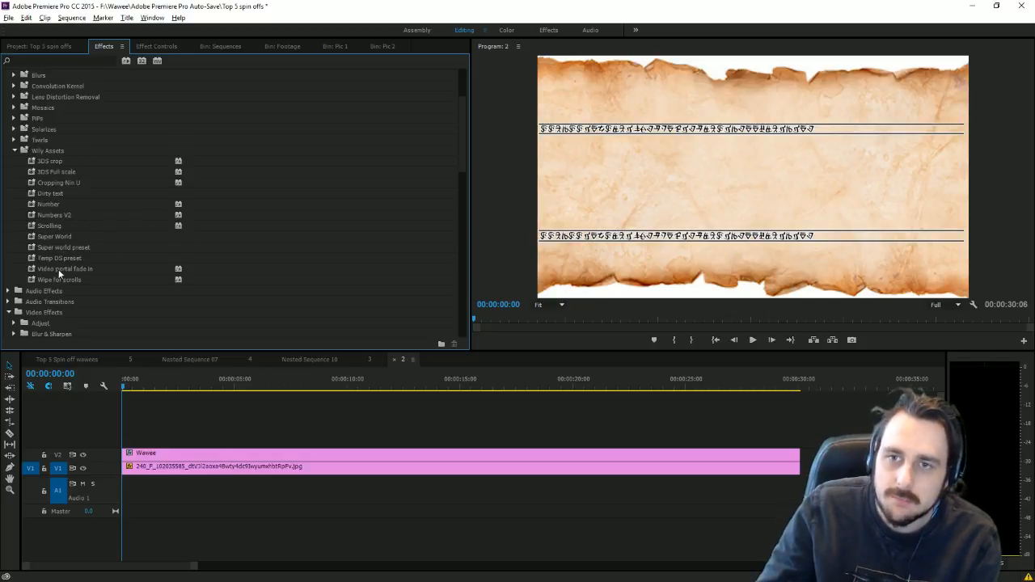
{"action": "left_click_drag", "start_coordinate": [53, 195], "coordinate": [162, 454]}
{"action": "left_click", "coordinate": [61, 361]}
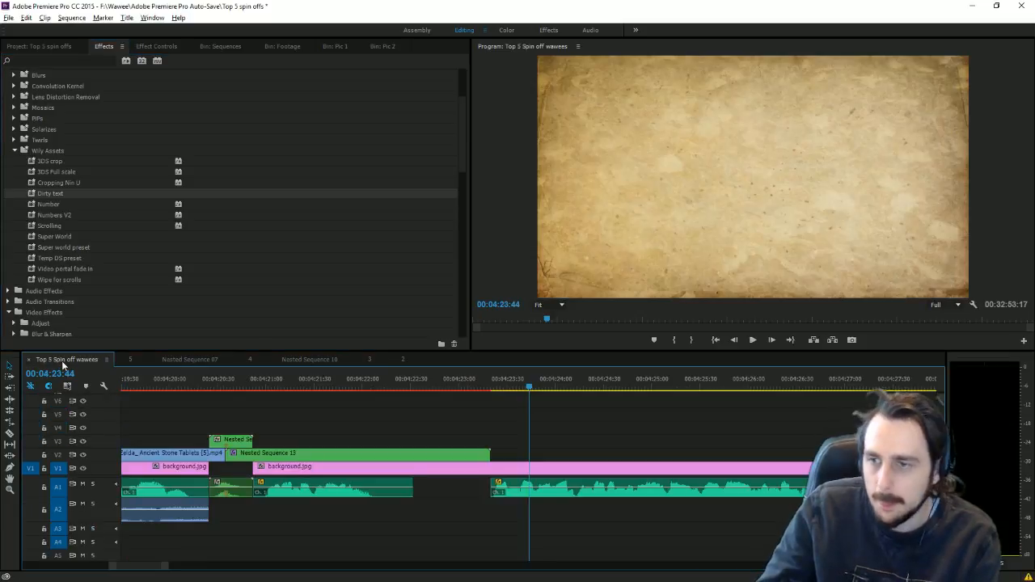
Step: Place the 2 scroll sequence on V4 of the main timeline and delete its A4 audio
{"action": "left_click", "coordinate": [221, 47]}
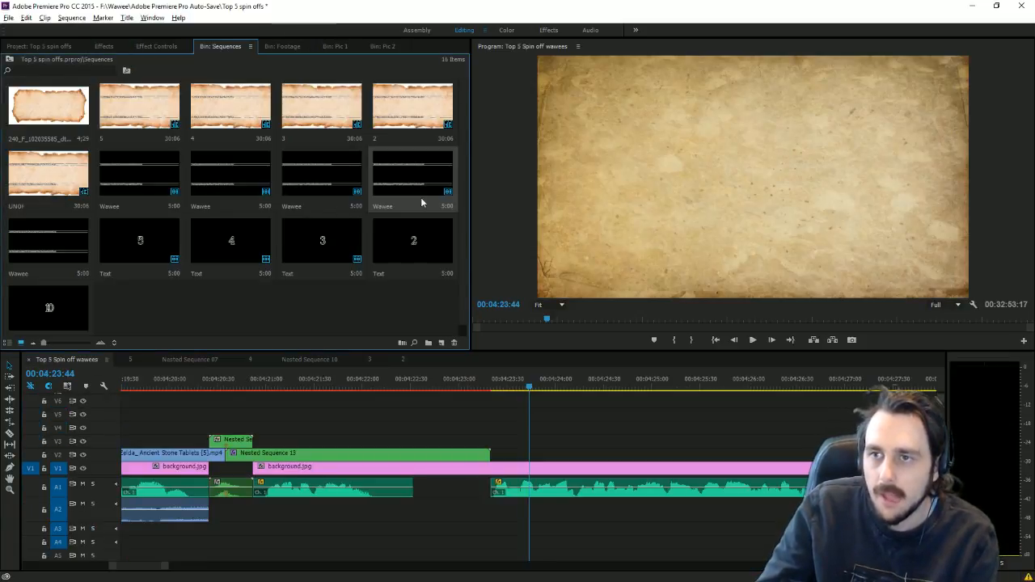
{"action": "left_click_drag", "start_coordinate": [390, 102], "coordinate": [224, 429]}
{"action": "left_click", "coordinate": [290, 542]}
{"action": "key", "text": "Delete"}
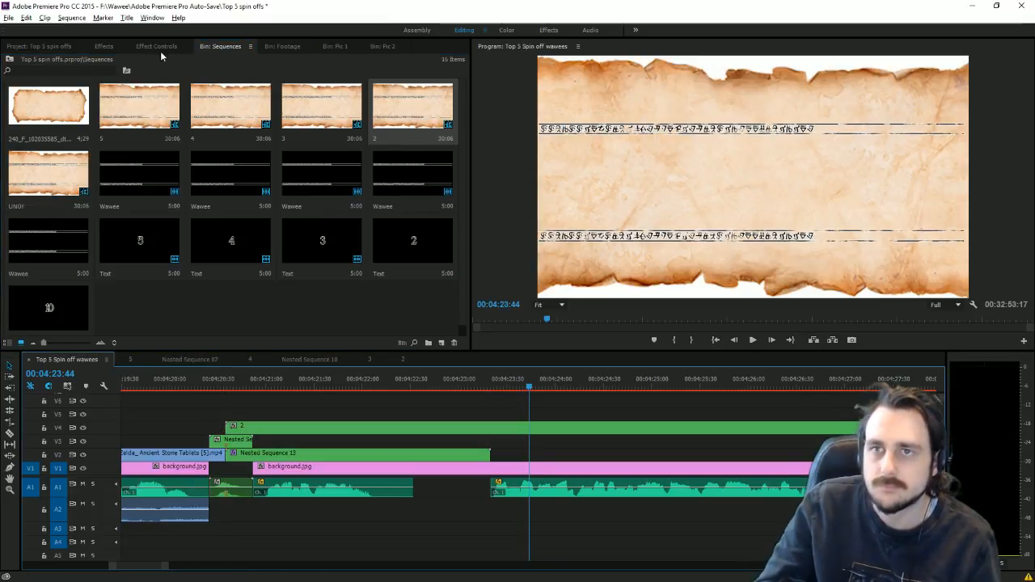
Step: Apply the Scrolling preset to the 2 clip and scrub through to preview the scroll
{"action": "left_click", "coordinate": [102, 47]}
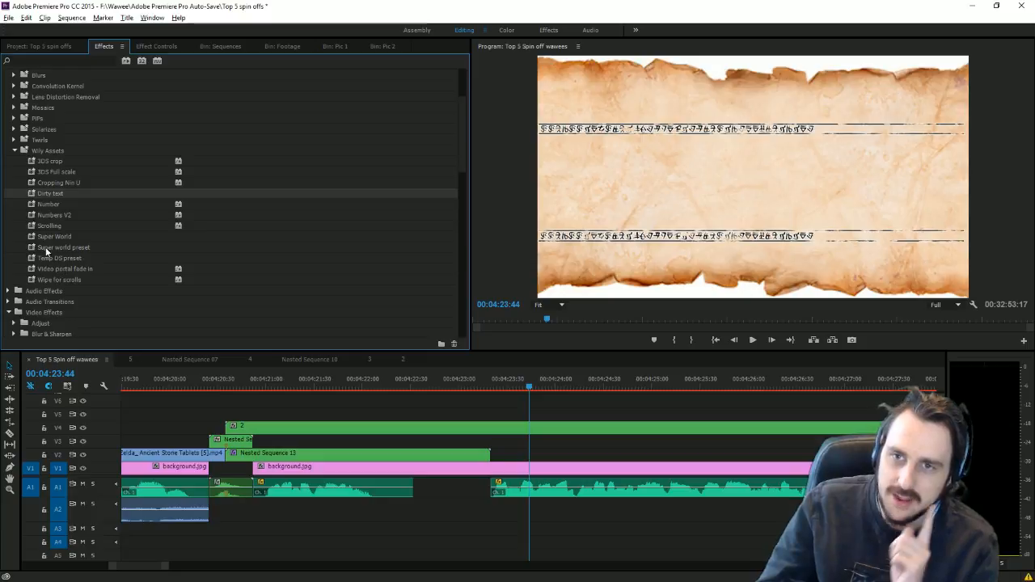
{"action": "left_click_drag", "start_coordinate": [47, 228], "coordinate": [301, 428]}
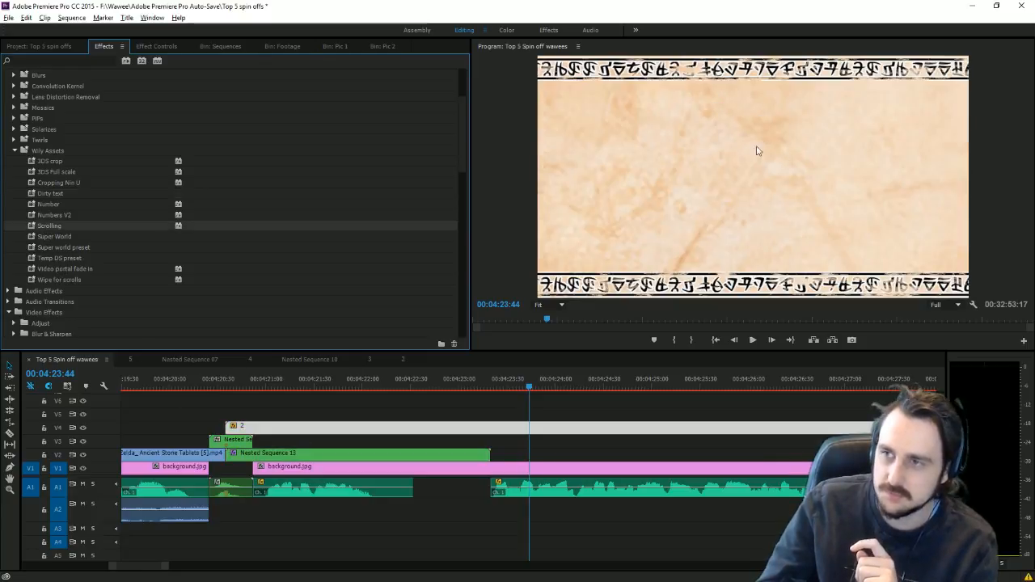
{"action": "left_click_drag", "start_coordinate": [165, 567], "coordinate": [540, 562]}
{"action": "left_click_drag", "start_coordinate": [397, 385], "coordinate": [426, 393]}
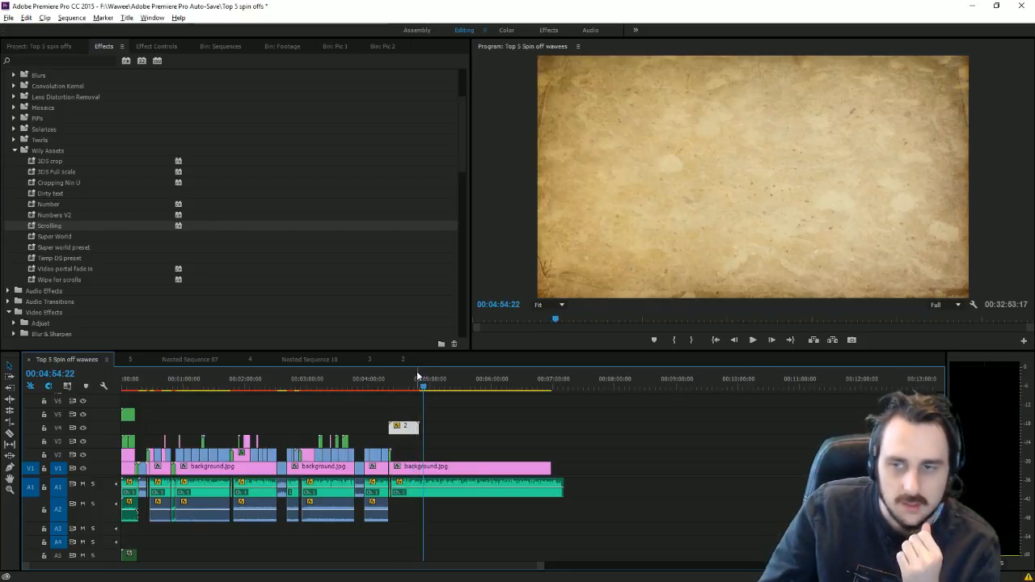
Step: Shorten the 2 scroll clip by trimming its right edge
{"action": "left_click", "coordinate": [394, 391]}
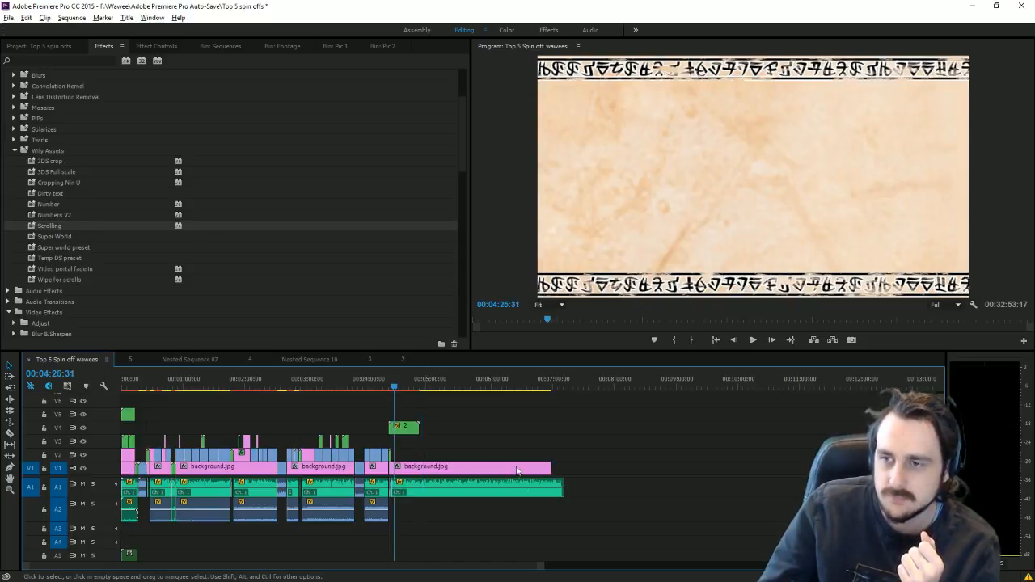
{"action": "key", "text": "="}
{"action": "key", "text": "="}
{"action": "key", "text": "="}
{"action": "key", "text": "="}
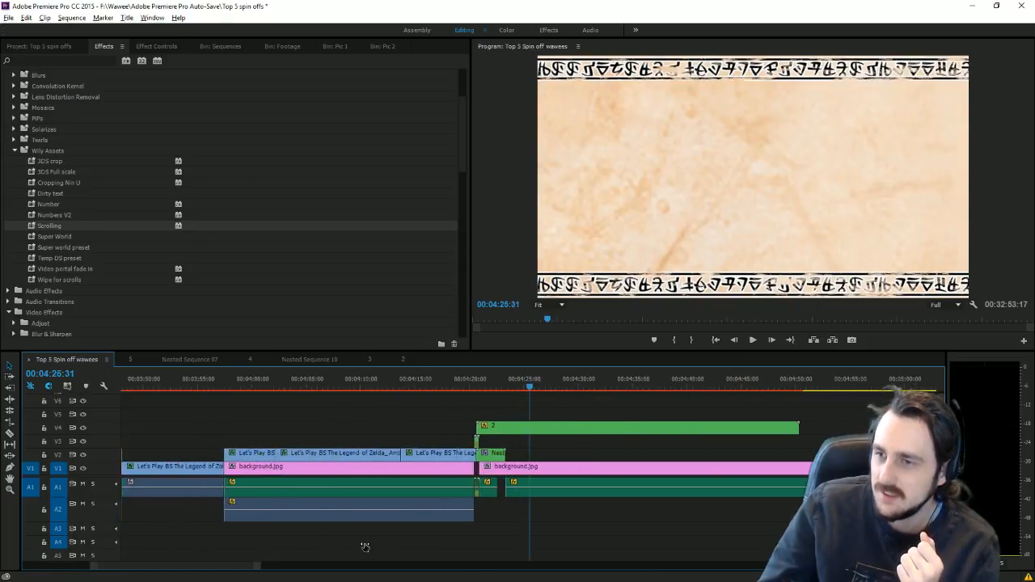
{"action": "left_click_drag", "start_coordinate": [829, 430], "coordinate": [502, 430]}
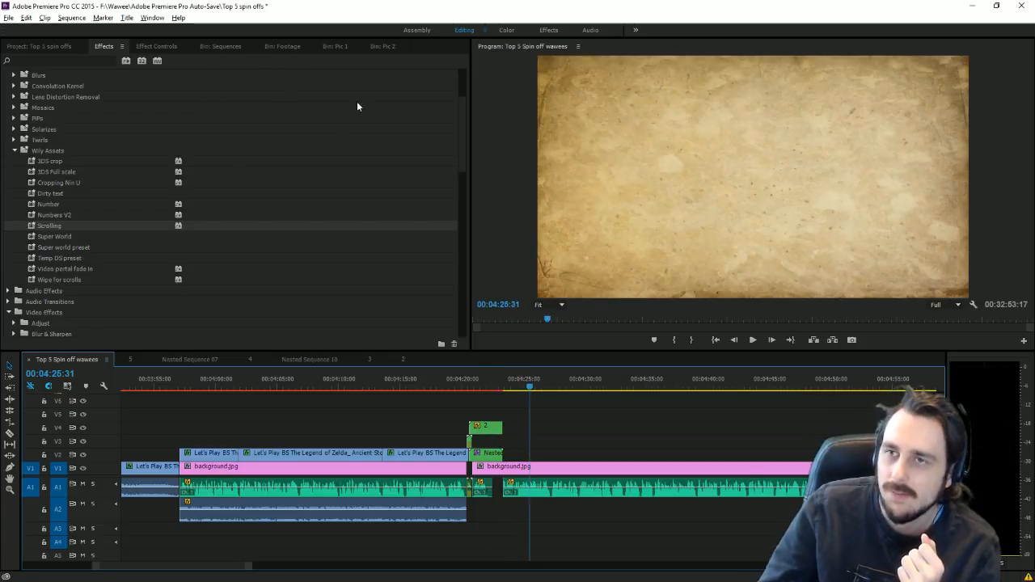
Step: Stack the '2' Text title on V5 above the scroll clip and apply the Numbers V2 effect
{"action": "left_click", "coordinate": [331, 51]}
{"action": "left_click", "coordinate": [384, 49]}
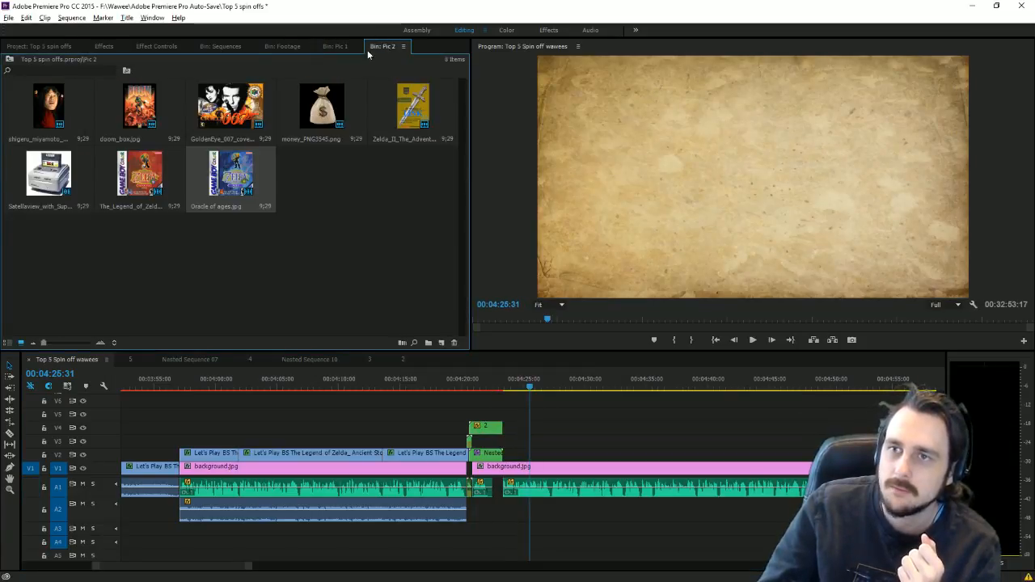
{"action": "left_click", "coordinate": [44, 47]}
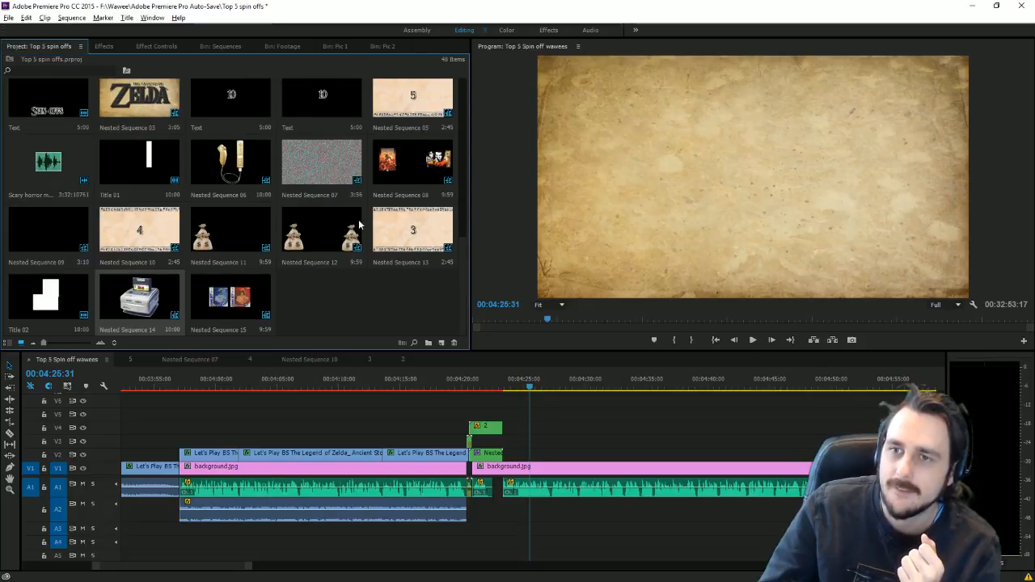
{"action": "left_click", "coordinate": [223, 47]}
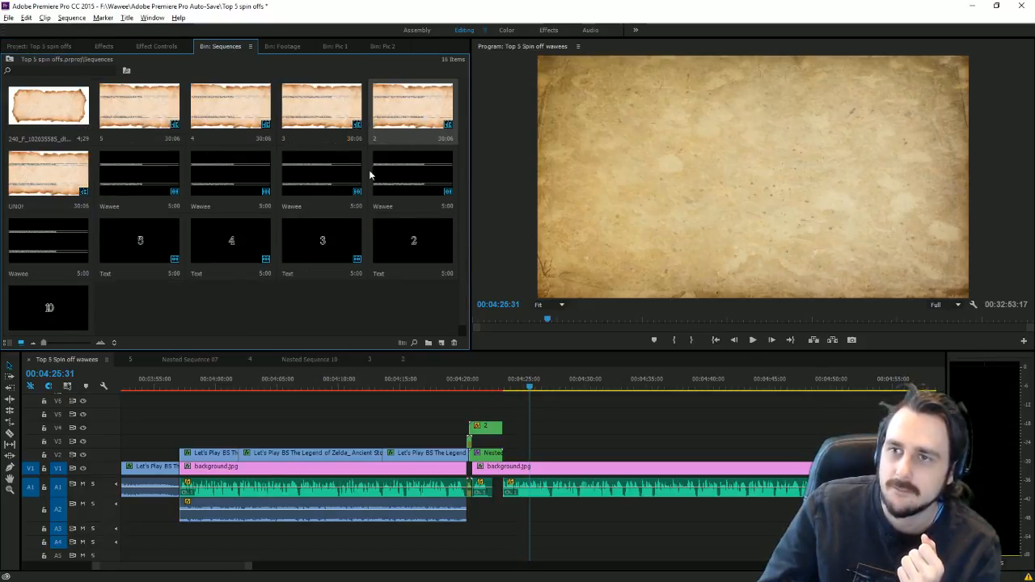
{"action": "left_click_drag", "start_coordinate": [411, 240], "coordinate": [503, 415]}
{"action": "left_click", "coordinate": [104, 47]}
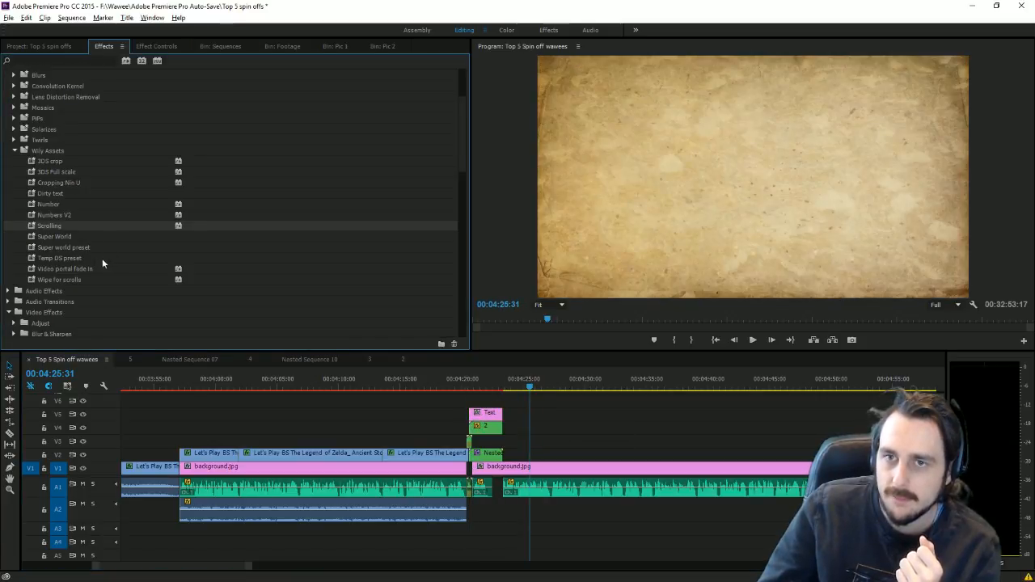
{"action": "left_click_drag", "start_coordinate": [66, 215], "coordinate": [486, 425]}
Step: Nest the stacked 2 scroll and number clips and apply Wipe for scrolls to the nest
{"action": "right_click", "coordinate": [486, 425]}
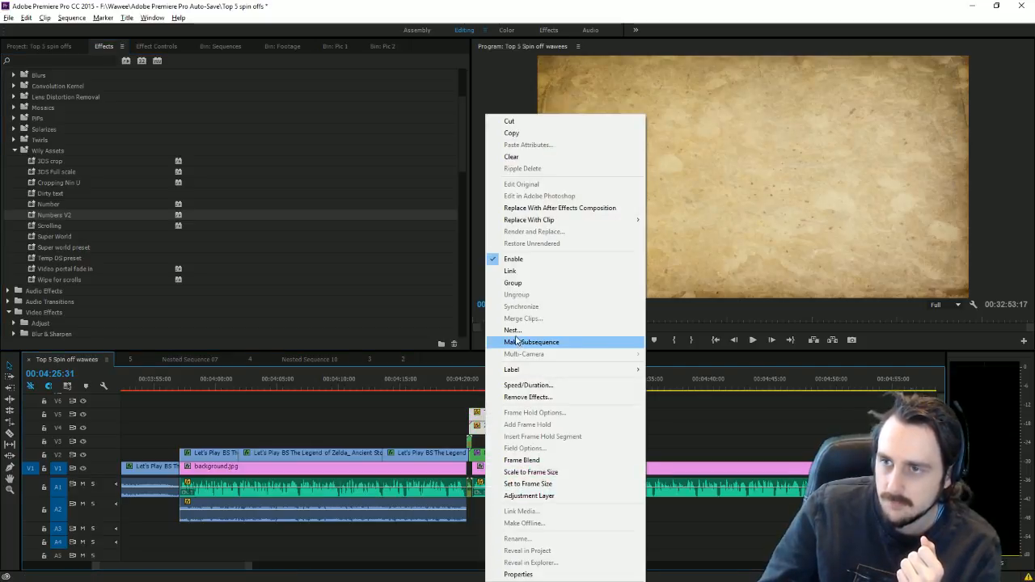
{"action": "left_click", "coordinate": [509, 331]}
{"action": "key", "text": "Return"}
{"action": "left_click_drag", "start_coordinate": [81, 281], "coordinate": [498, 431]}
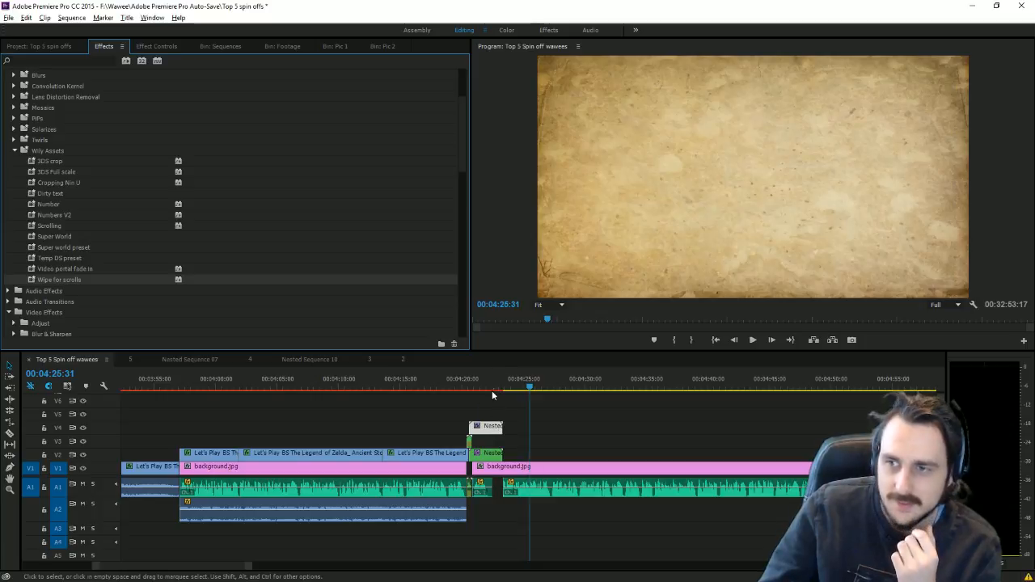
Step: Align the wipe's Crop Right keyframe with the playhead on the 2 card
{"action": "left_click", "coordinate": [492, 392]}
{"action": "left_click", "coordinate": [176, 46]}
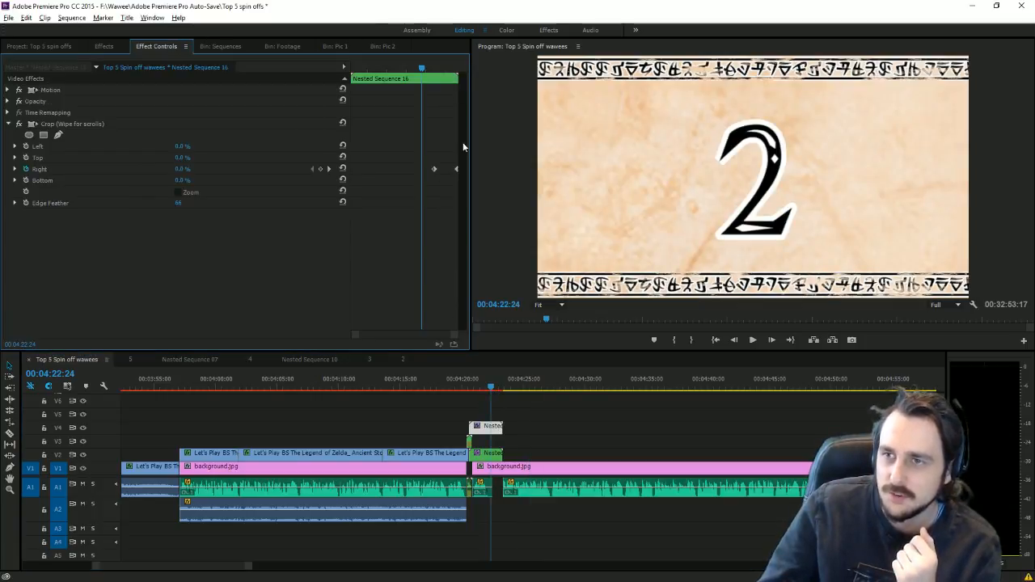
{"action": "left_click", "coordinate": [485, 454]}
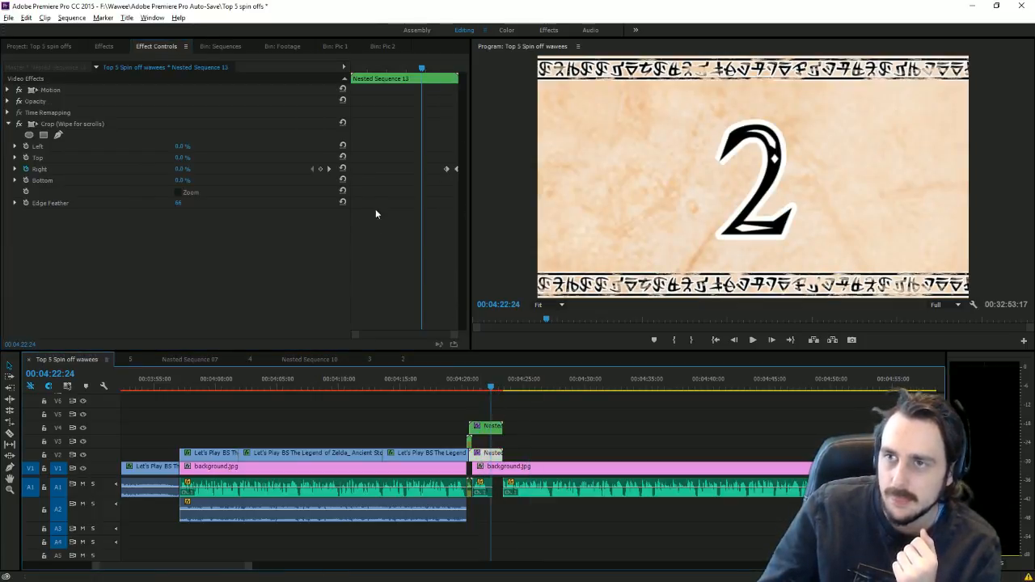
{"action": "left_click", "coordinate": [330, 173]}
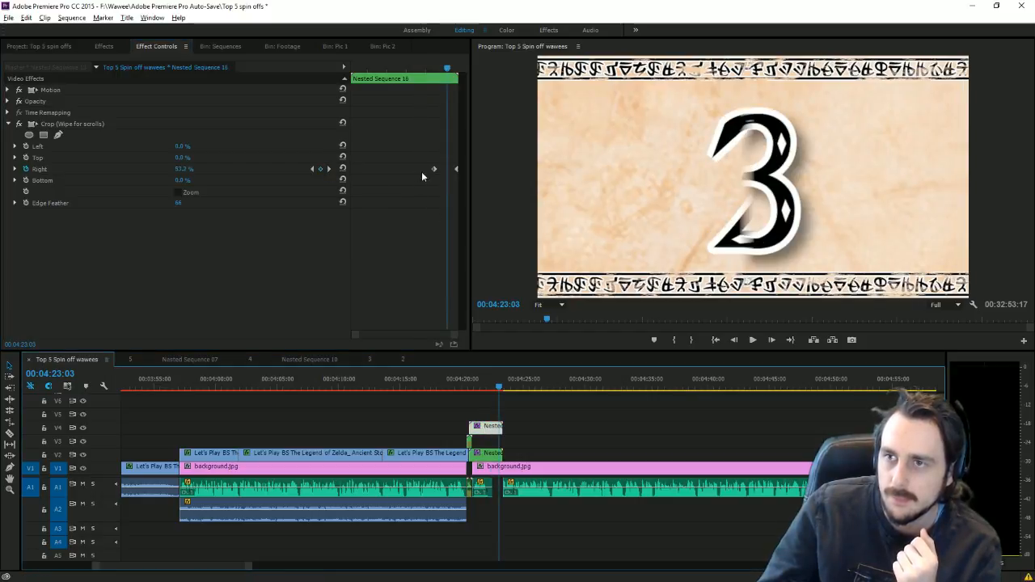
{"action": "left_click_drag", "start_coordinate": [436, 174], "coordinate": [446, 179]}
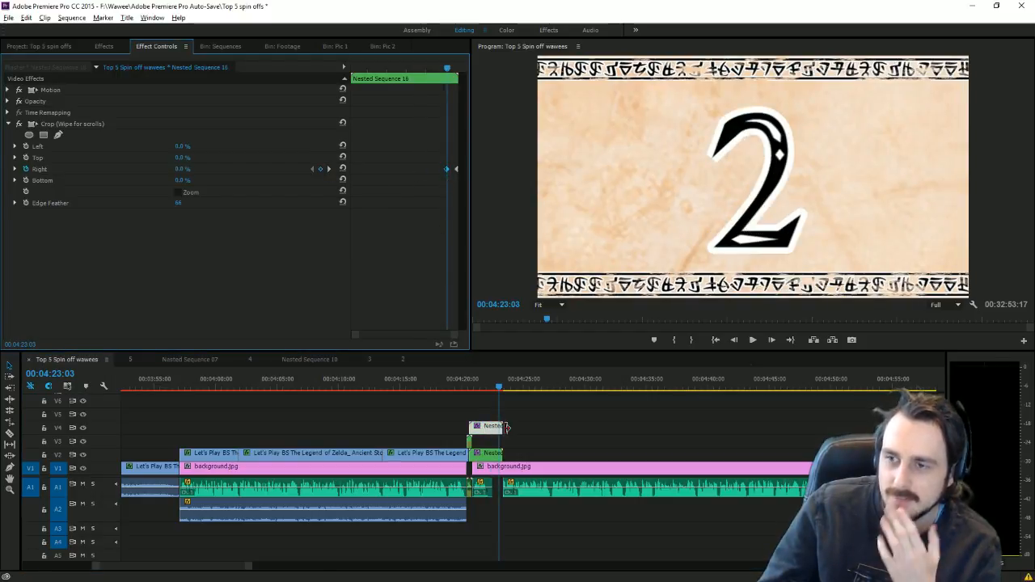
Step: Delete the nested 2 clip from track V4
{"action": "left_click", "coordinate": [491, 454]}
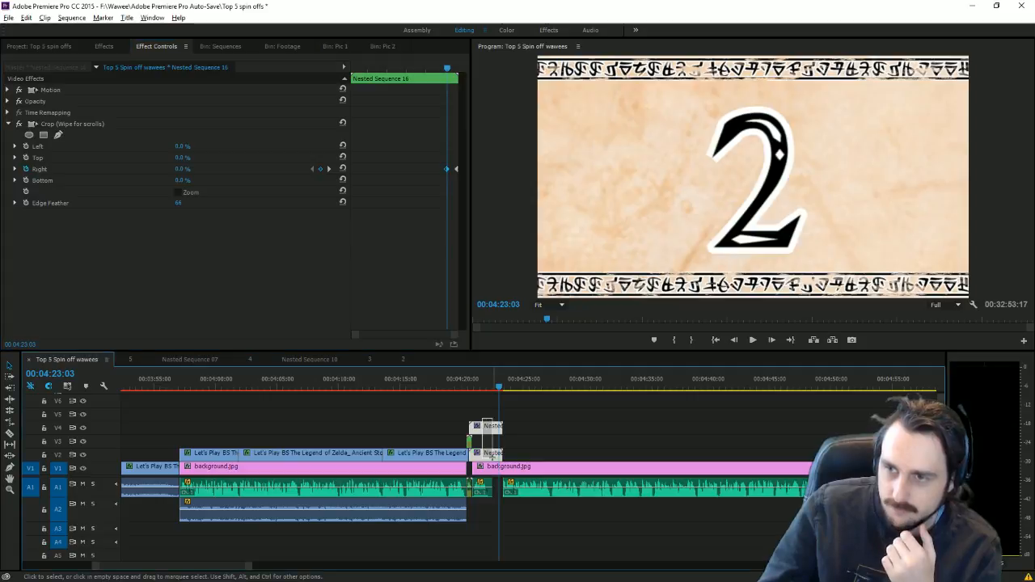
{"action": "left_click", "coordinate": [487, 427]}
{"action": "key", "text": "Delete"}
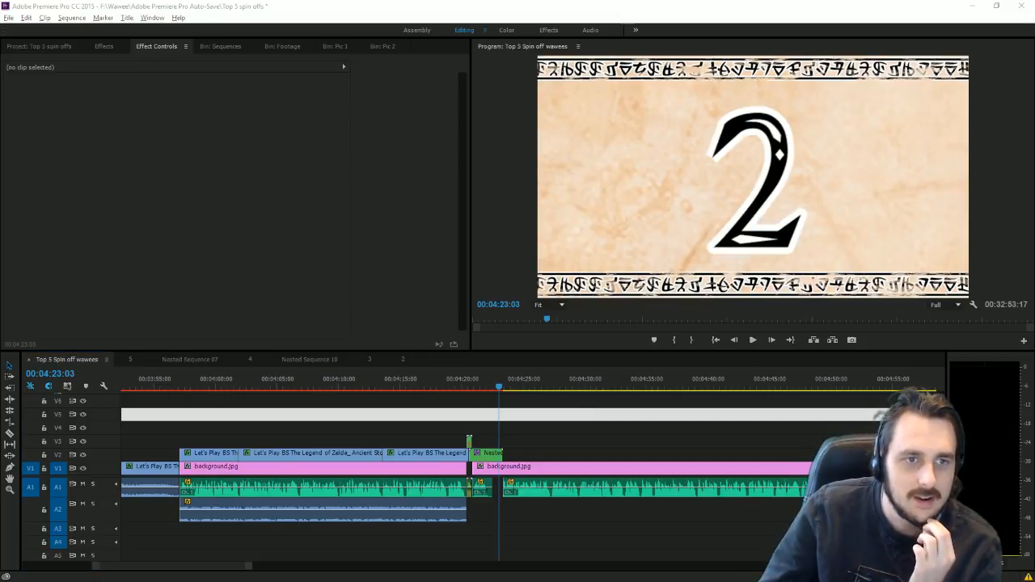
Step: Play the 2 card section from the previous edit, then bring up the Project bin
{"action": "key", "text": "Up"}
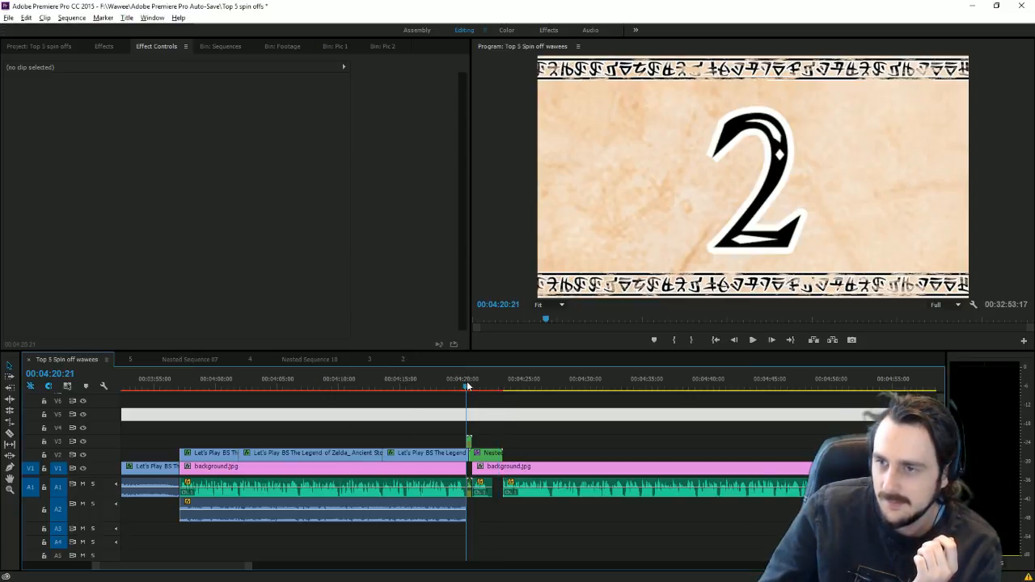
{"action": "left_click", "coordinate": [752, 340]}
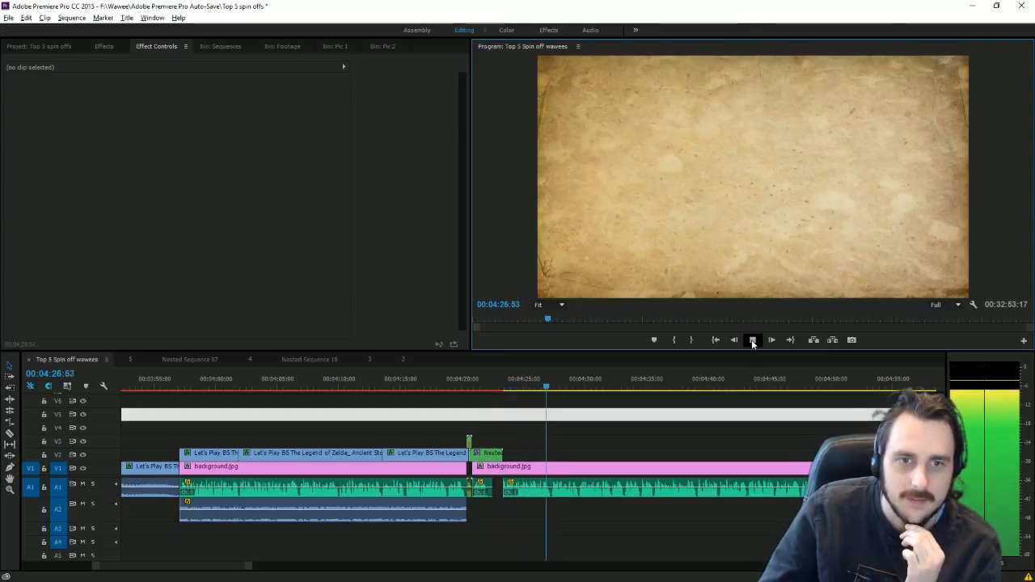
{"action": "left_click", "coordinate": [752, 341]}
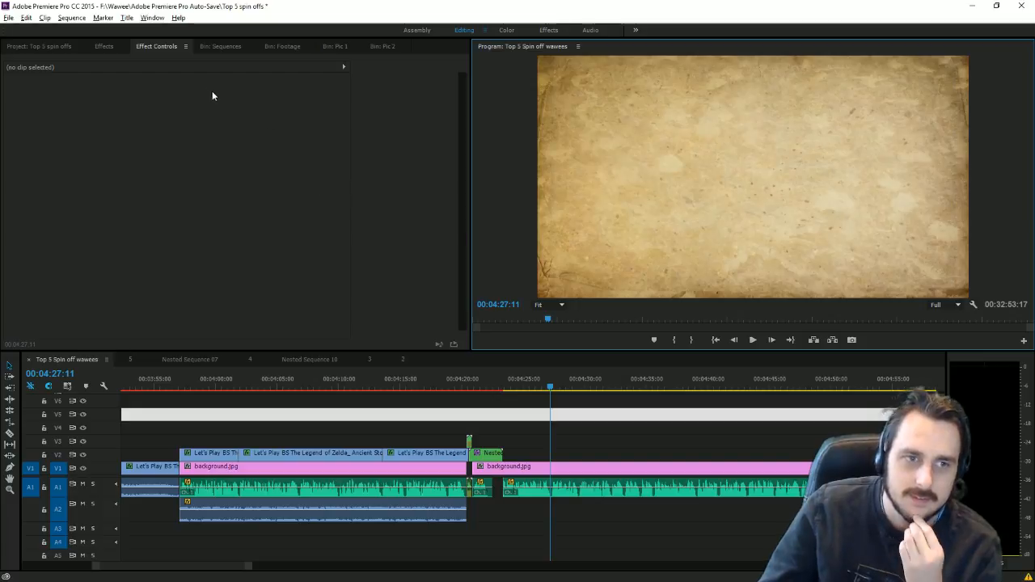
{"action": "left_click", "coordinate": [40, 47]}
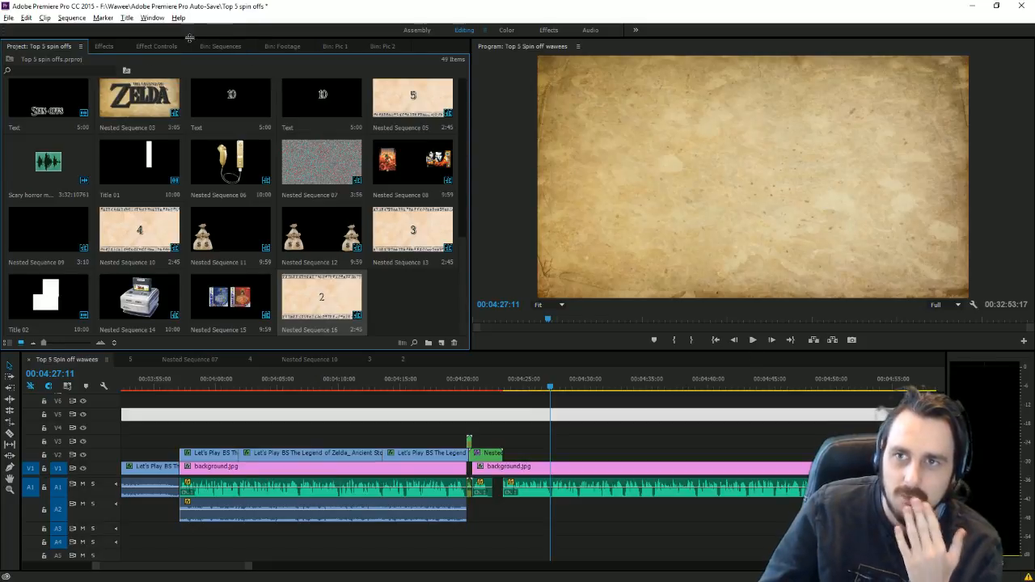
Step: Put the Wand of Gamelon track from the Music bin on A2, starting where Nested Sequence 16 ends
{"action": "scroll", "coordinate": [146, 217], "scroll_direction": "up", "scroll_amount": 3}
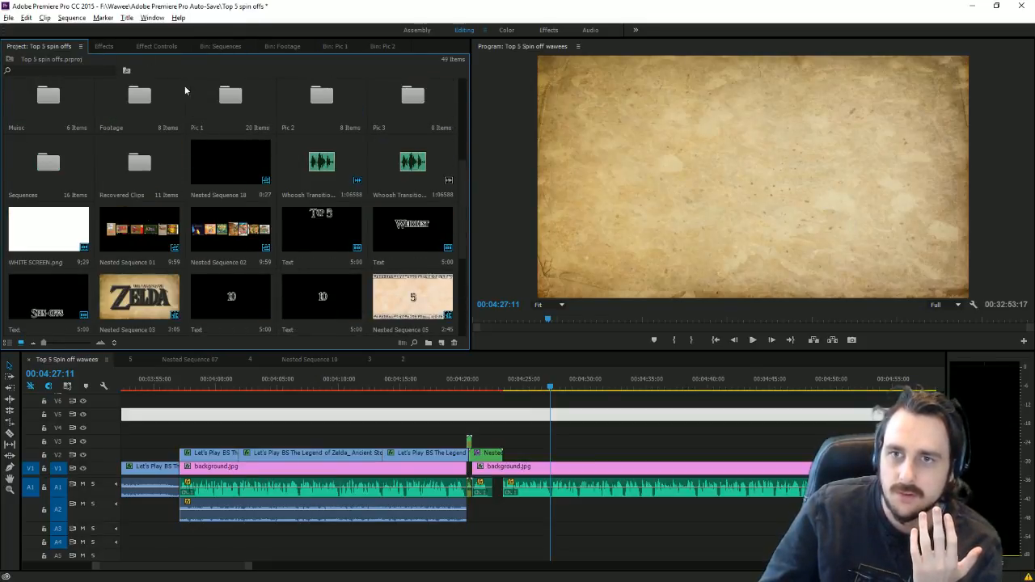
{"action": "double_click", "coordinate": [61, 101]}
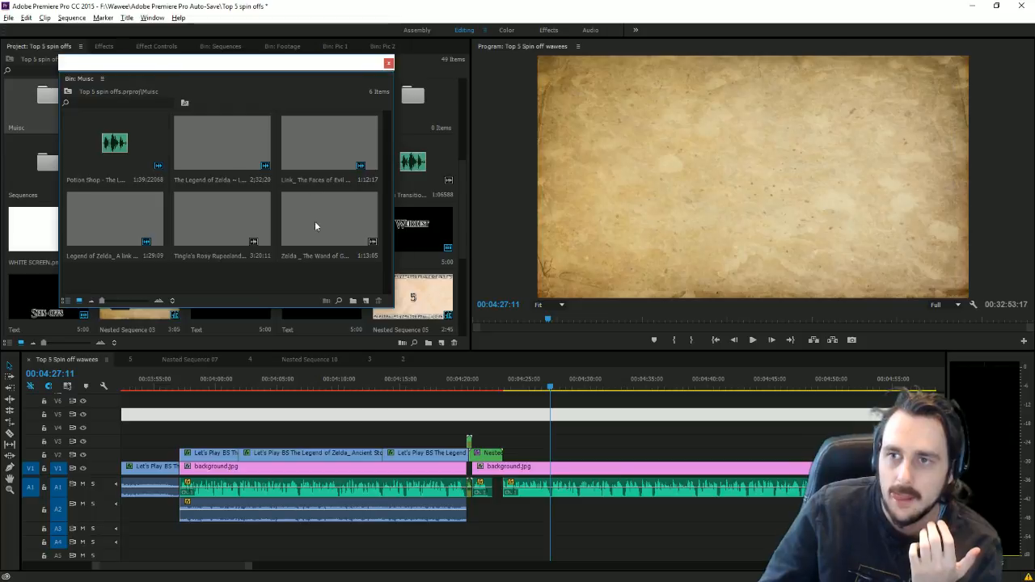
{"action": "left_click_drag", "start_coordinate": [517, 362], "coordinate": [514, 435]}
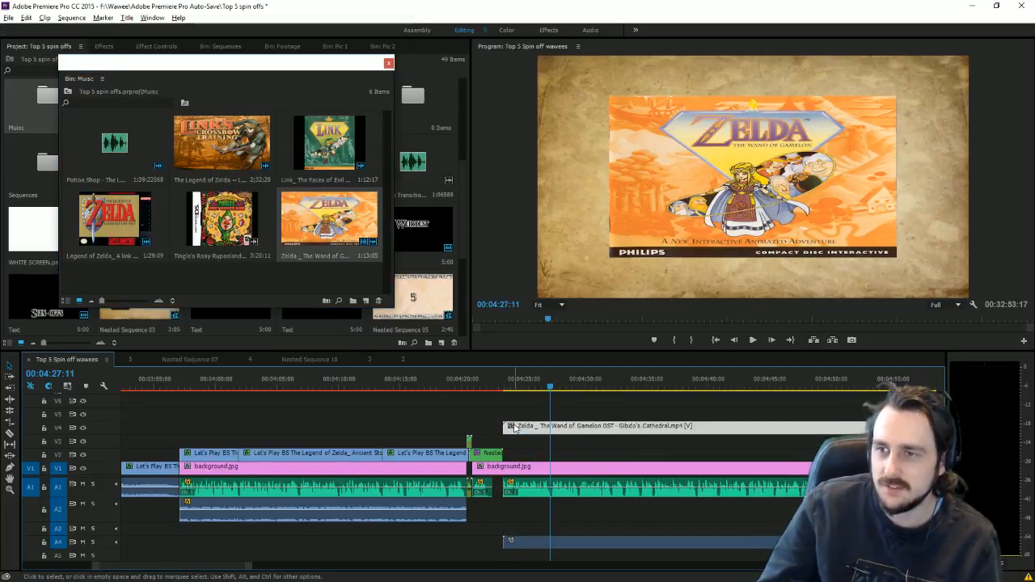
{"action": "key", "text": "Delete"}
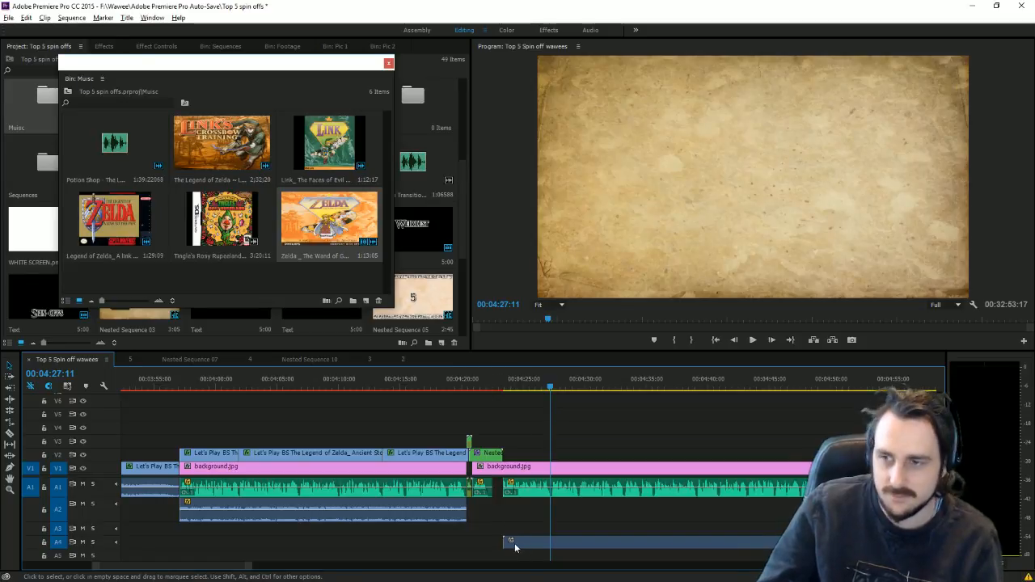
{"action": "left_click_drag", "start_coordinate": [514, 548], "coordinate": [512, 507]}
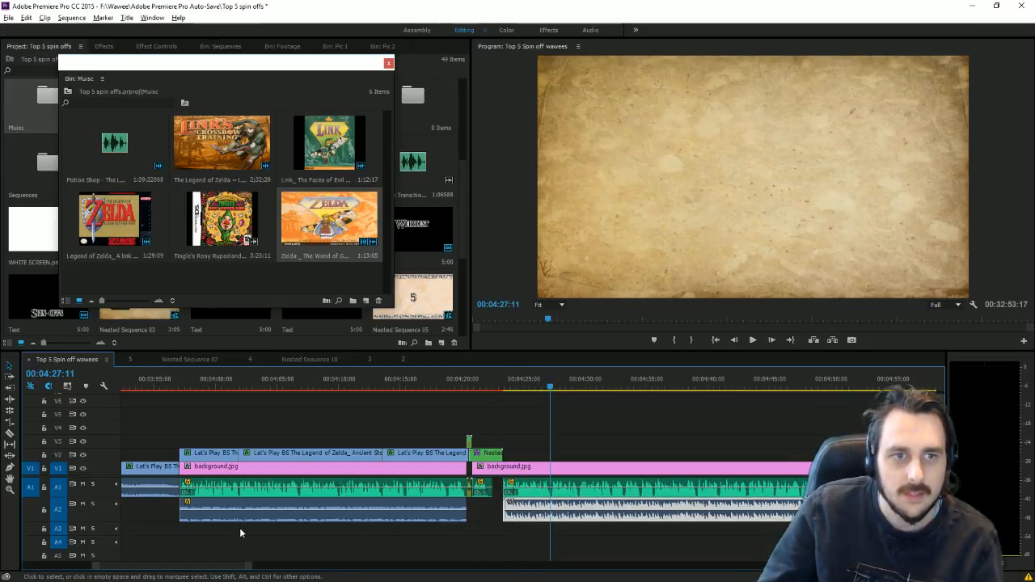
{"action": "left_click_drag", "start_coordinate": [247, 565], "coordinate": [208, 566]}
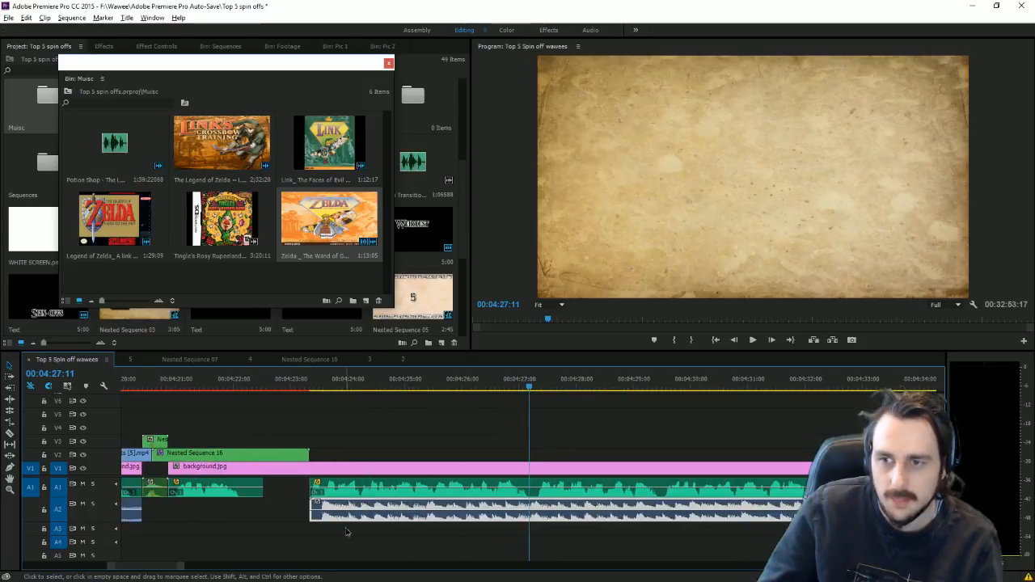
{"action": "left_click_drag", "start_coordinate": [312, 504], "coordinate": [342, 503]}
Step: Lower the Wand of Gamelon music on A2 by -15 dB with Audio Gain
{"action": "right_click", "coordinate": [342, 503]}
{"action": "left_click", "coordinate": [415, 393]}
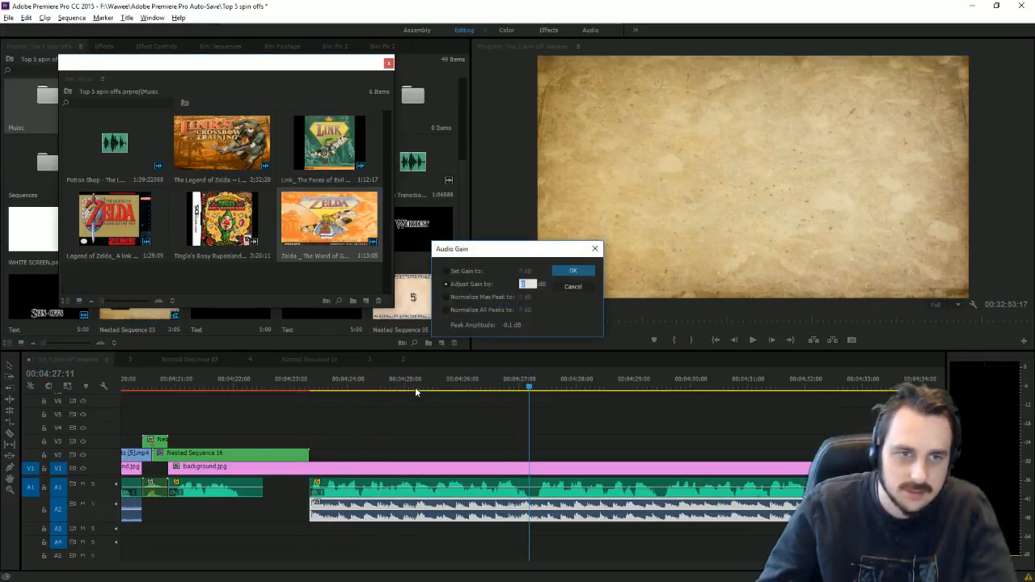
{"action": "type", "text": "-15"}
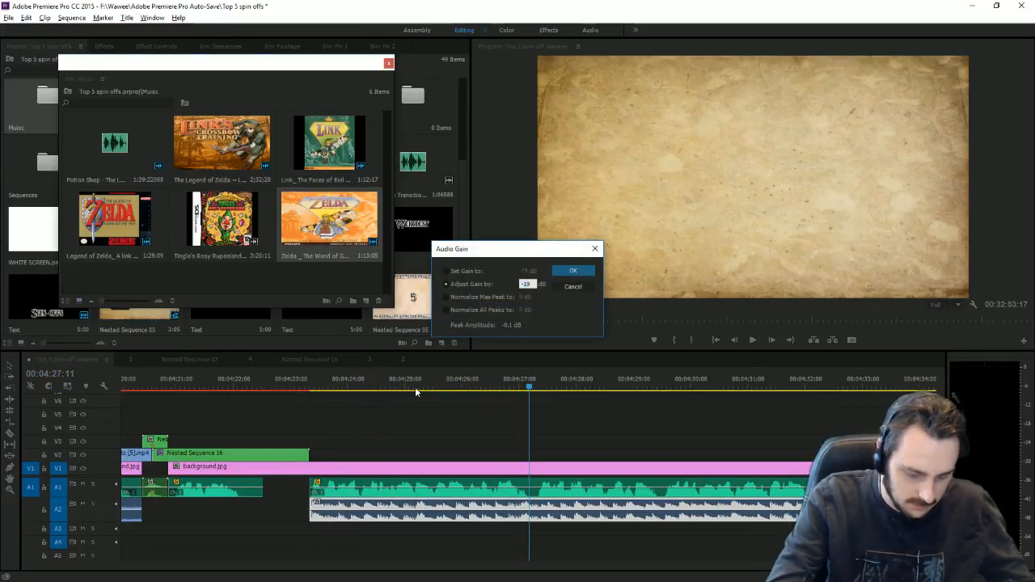
{"action": "key", "text": "Return"}
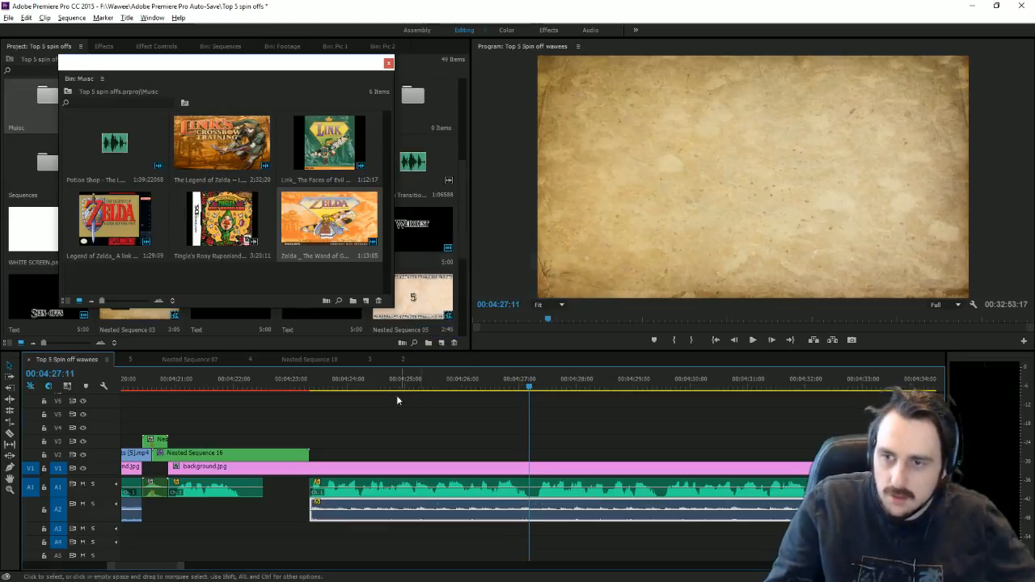
{"action": "key", "text": "minus"}
{"action": "key", "text": "minus"}
{"action": "key", "text": "minus"}
{"action": "key", "text": "minus"}
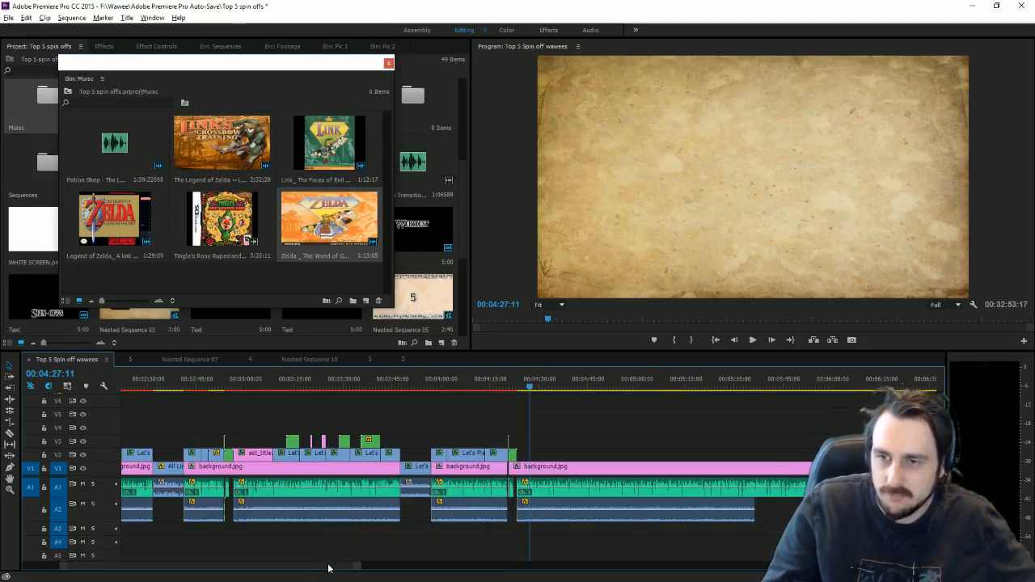
{"action": "mouse_move", "coordinate": [329, 569]}
{"action": "left_mouse_down"}
{"action": "mouse_move", "coordinate": [284, 574]}
{"action": "mouse_move", "coordinate": [321, 567]}
{"action": "left_mouse_up"}
Step: Confirm Audio Gain on an earlier A2 music clip, leaving the first A2 clip unchanged
{"action": "right_click", "coordinate": [381, 519]}
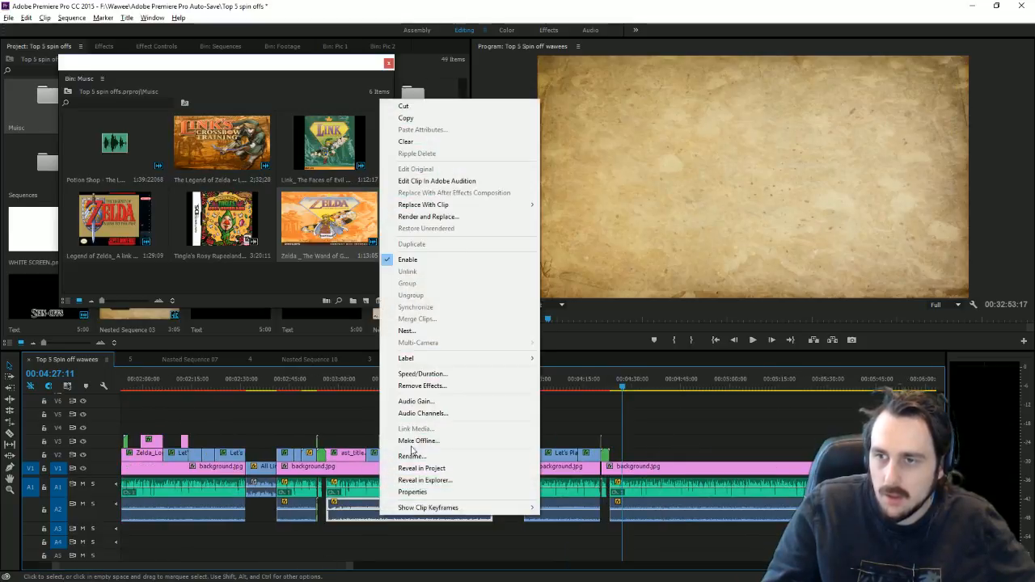
{"action": "left_click", "coordinate": [429, 404]}
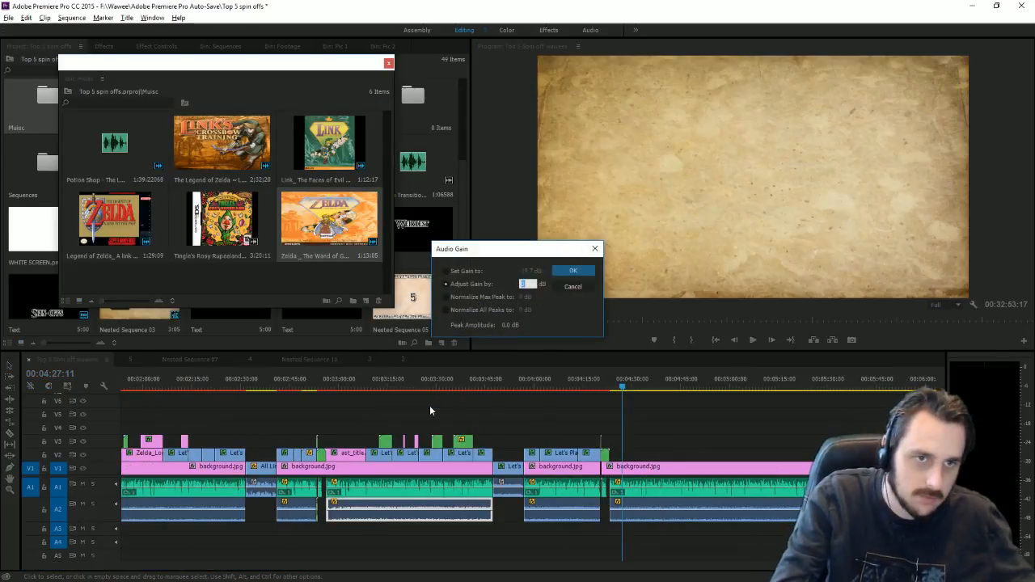
{"action": "key", "text": "Return"}
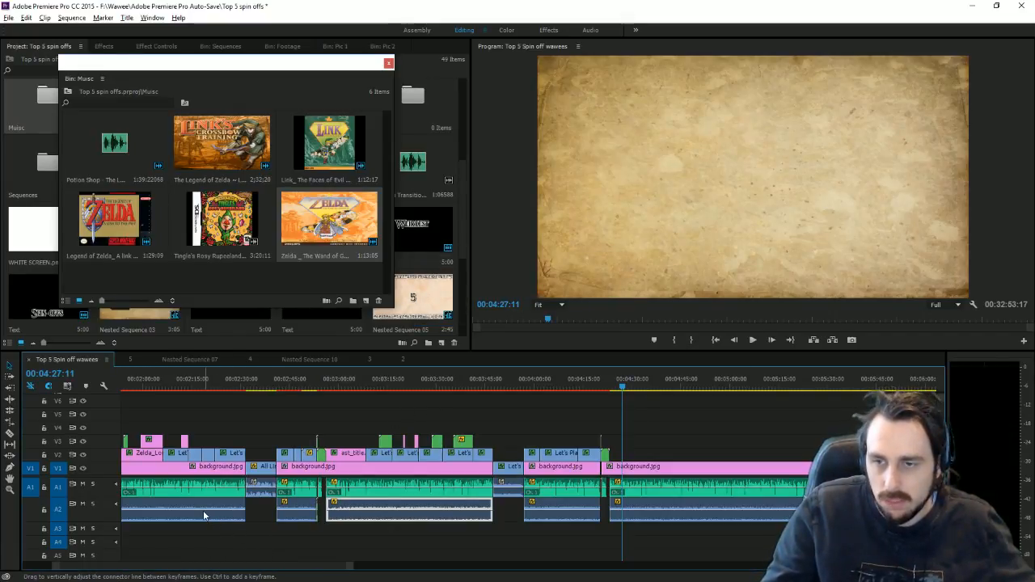
{"action": "right_click", "coordinate": [205, 516]}
{"action": "left_click", "coordinate": [249, 558]}
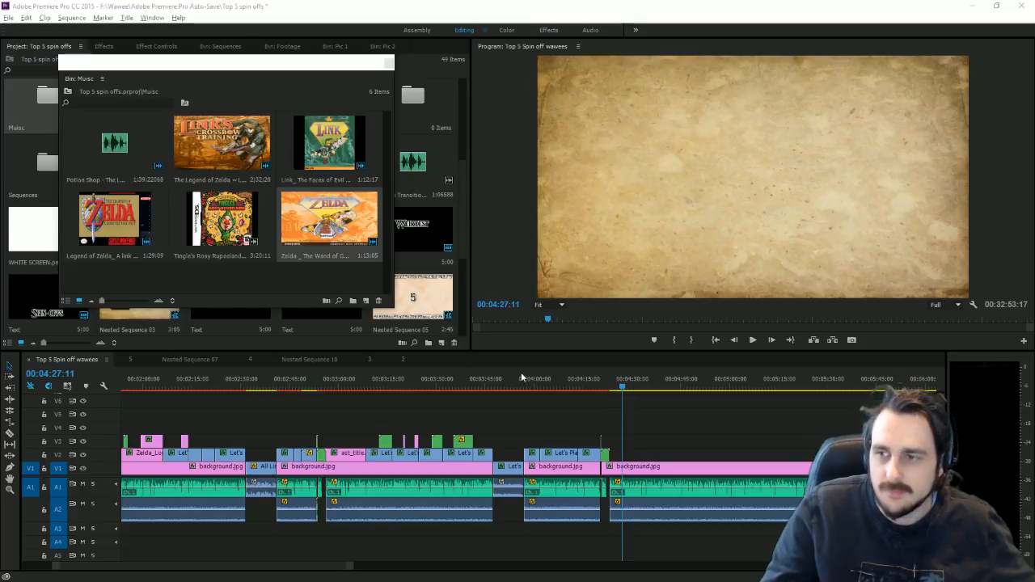
Step: Listen to the end of the number 2 music and park the playhead at 00:05:31:23
{"action": "left_click", "coordinate": [800, 379]}
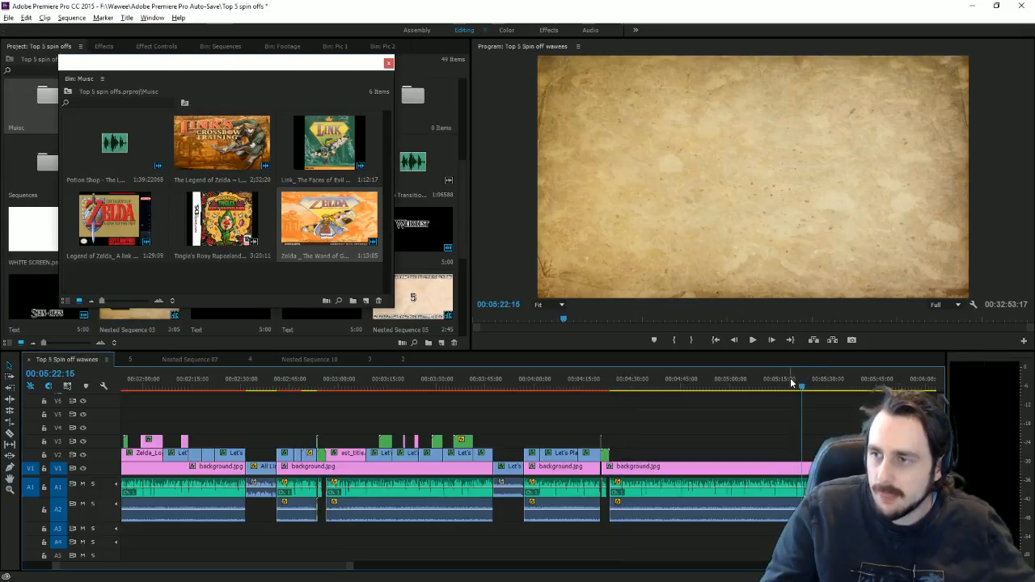
{"action": "left_click_drag", "start_coordinate": [790, 381], "coordinate": [797, 381]}
{"action": "left_click", "coordinate": [753, 340]}
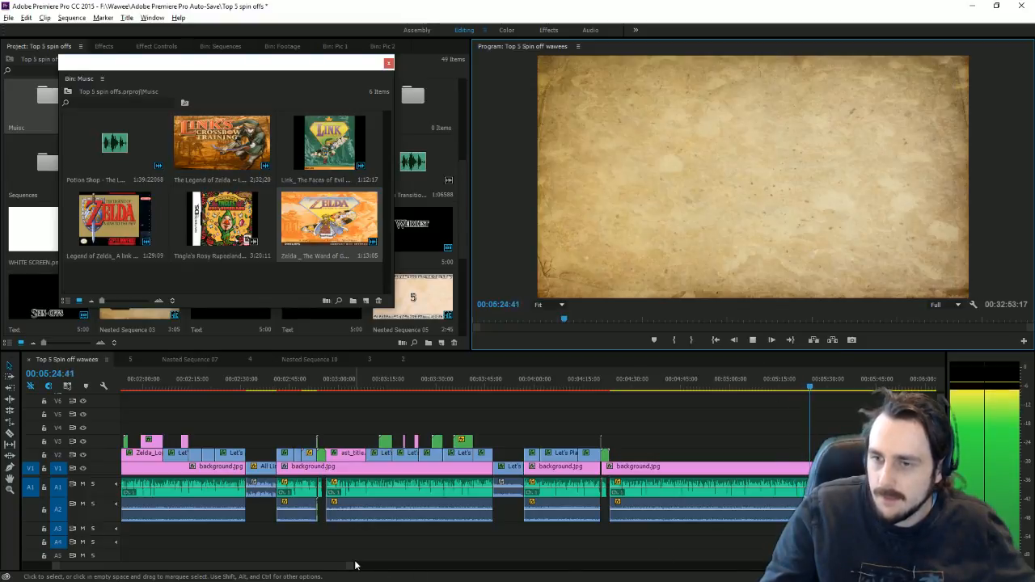
{"action": "left_click_drag", "start_coordinate": [347, 564], "coordinate": [302, 566]}
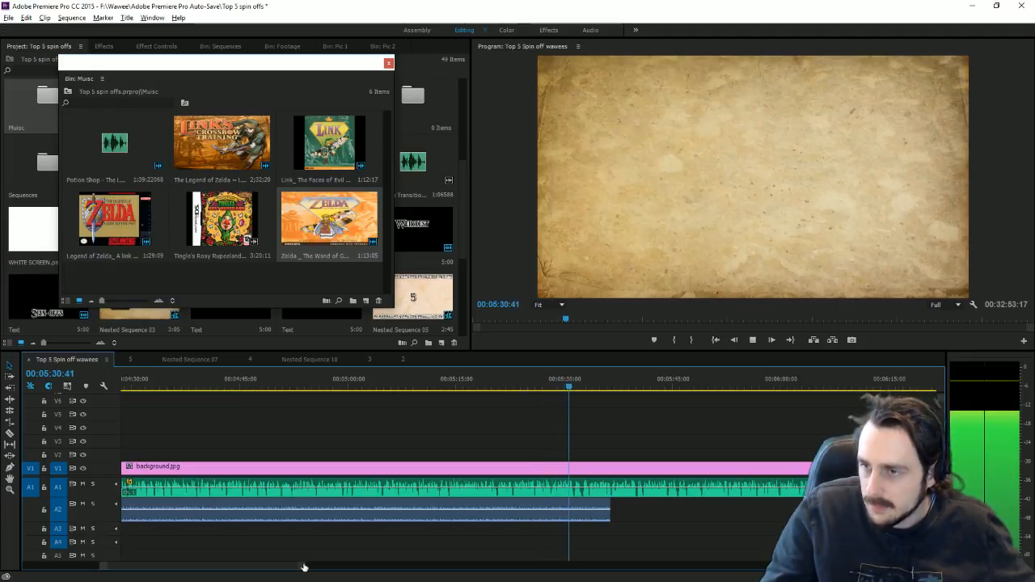
{"action": "left_click", "coordinate": [572, 387]}
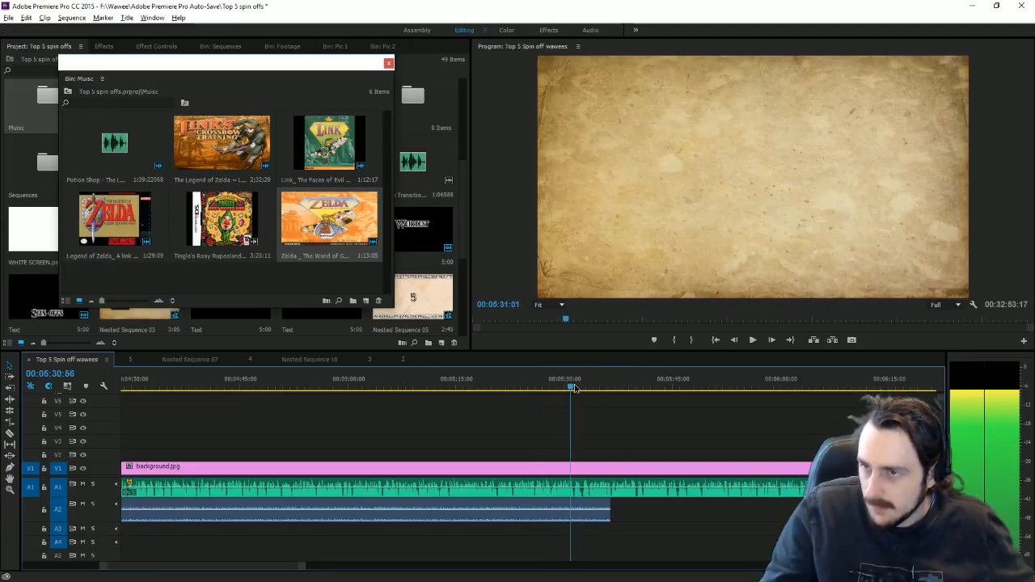
{"action": "left_click", "coordinate": [575, 388]}
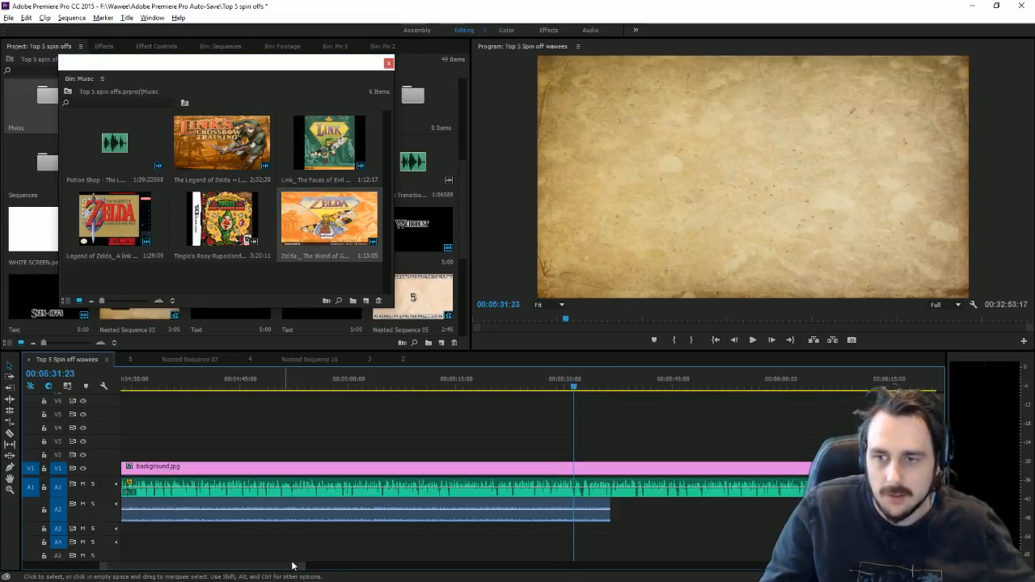
{"action": "left_click_drag", "start_coordinate": [300, 566], "coordinate": [259, 566]}
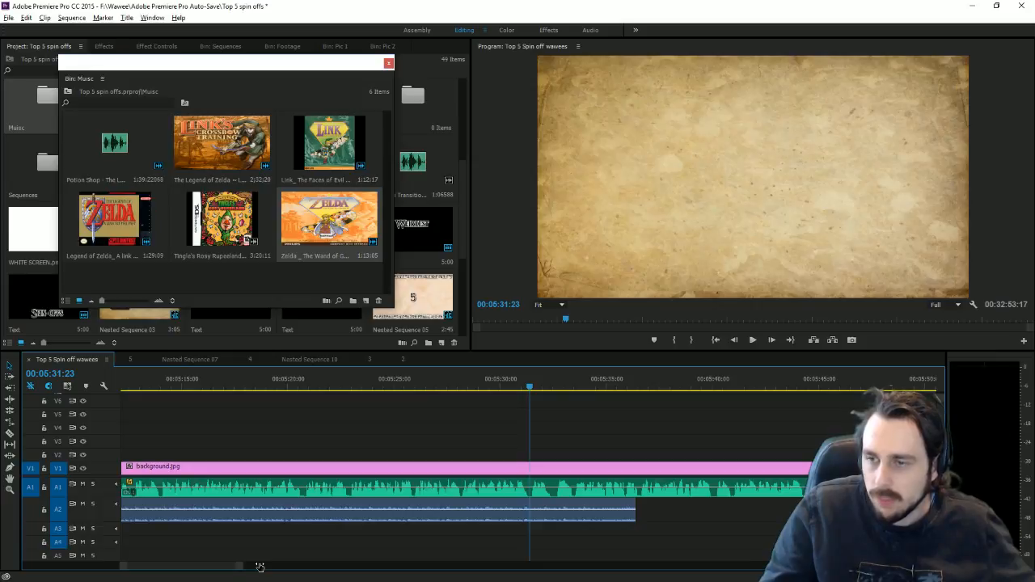
Step: Cut the A1 audio at the 00:05:31:23 playhead with the Razor tool
{"action": "left_click", "coordinate": [9, 433]}
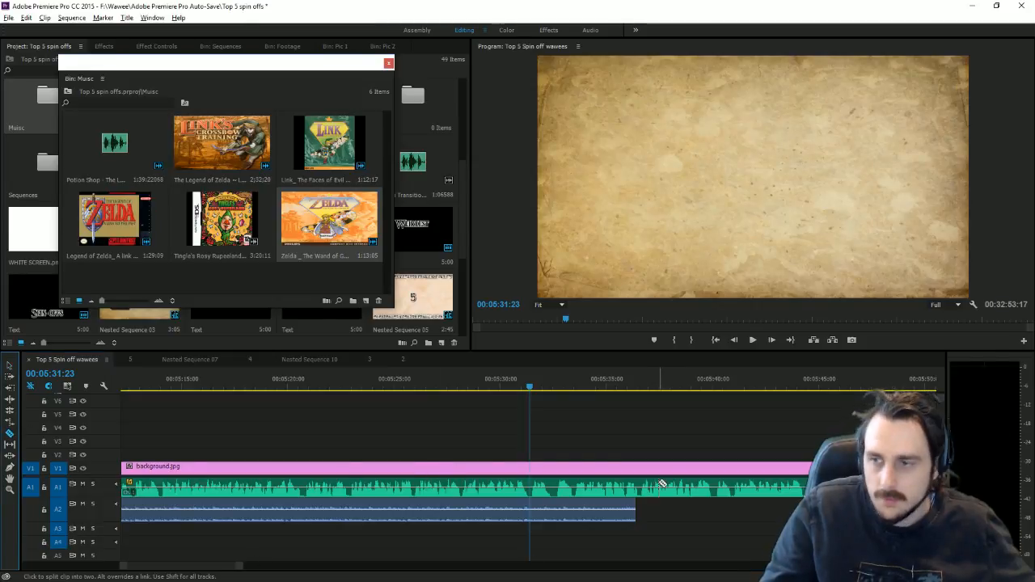
{"action": "left_click", "coordinate": [530, 487]}
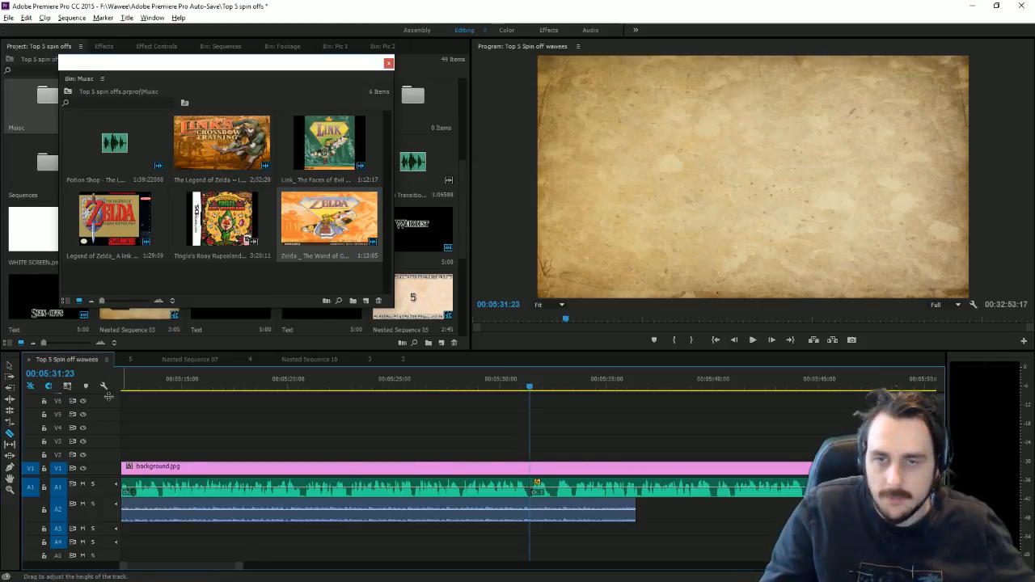
{"action": "left_click", "coordinate": [9, 364]}
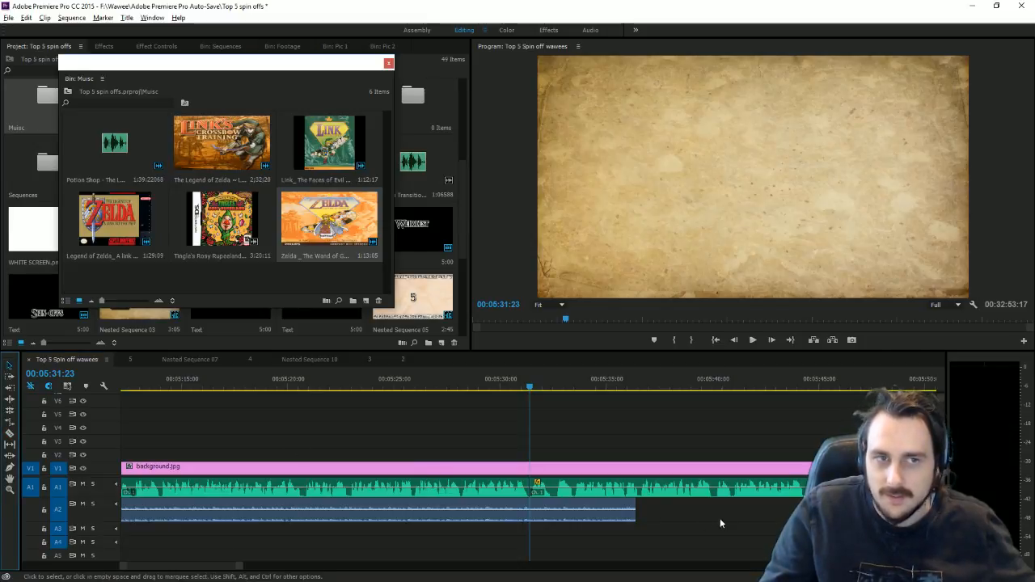
Step: Trim the A2 music to end at 00:05:31:23 and push the remaining A1 audio later
{"action": "left_click", "coordinate": [631, 519]}
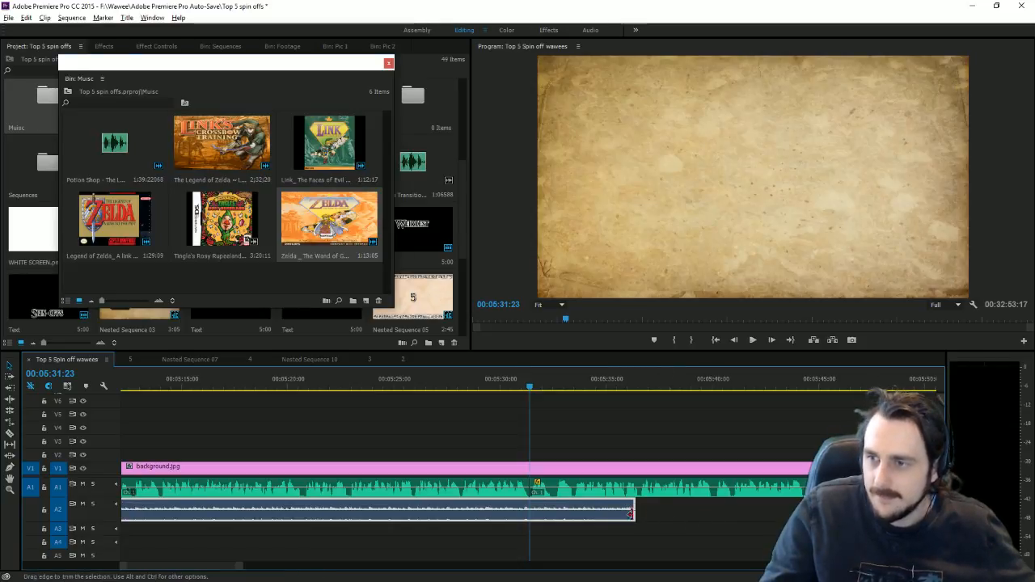
{"action": "left_click_drag", "start_coordinate": [632, 513], "coordinate": [527, 514]}
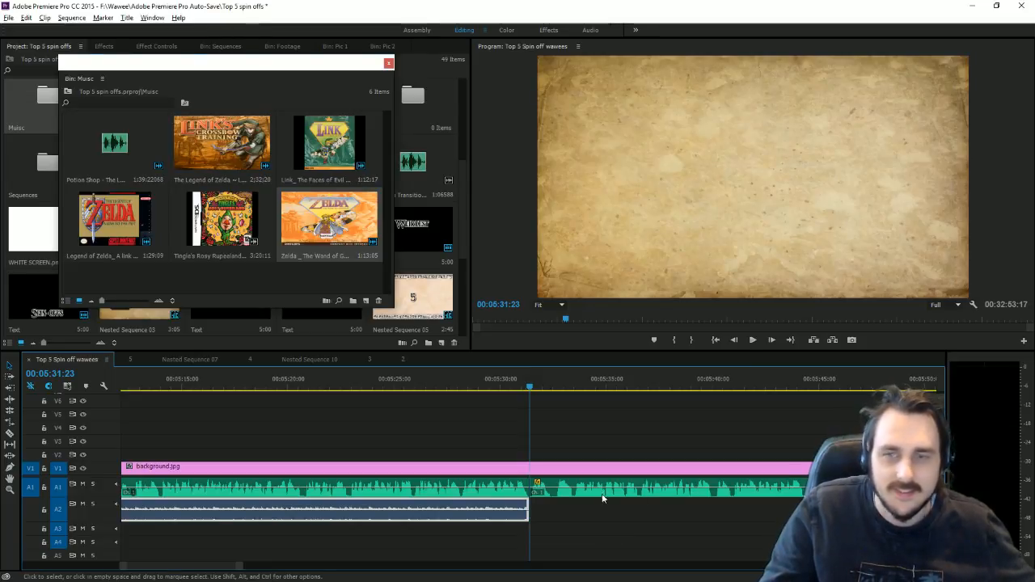
{"action": "left_click_drag", "start_coordinate": [550, 483], "coordinate": [704, 485]}
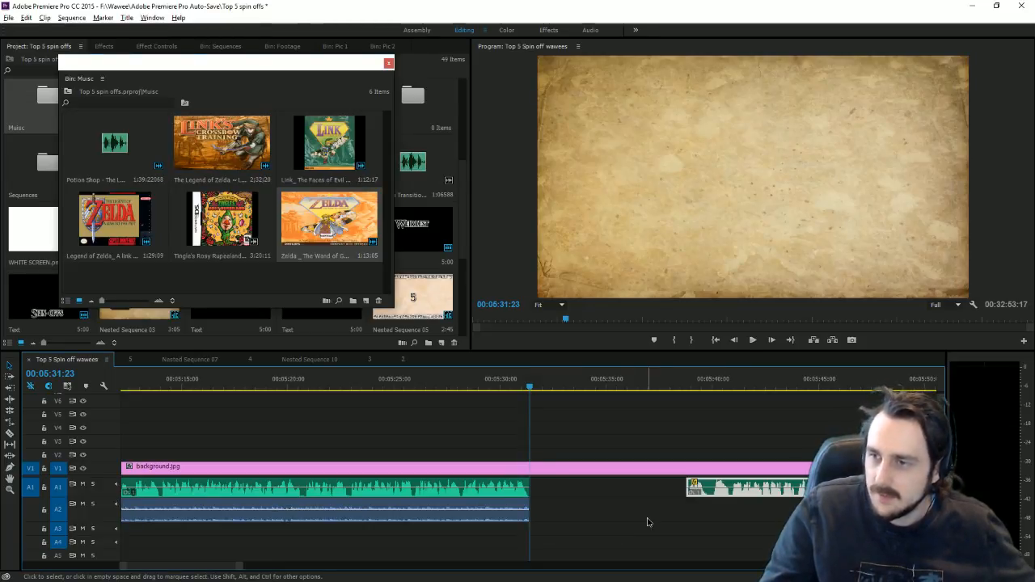
{"action": "double_click", "coordinate": [236, 569]}
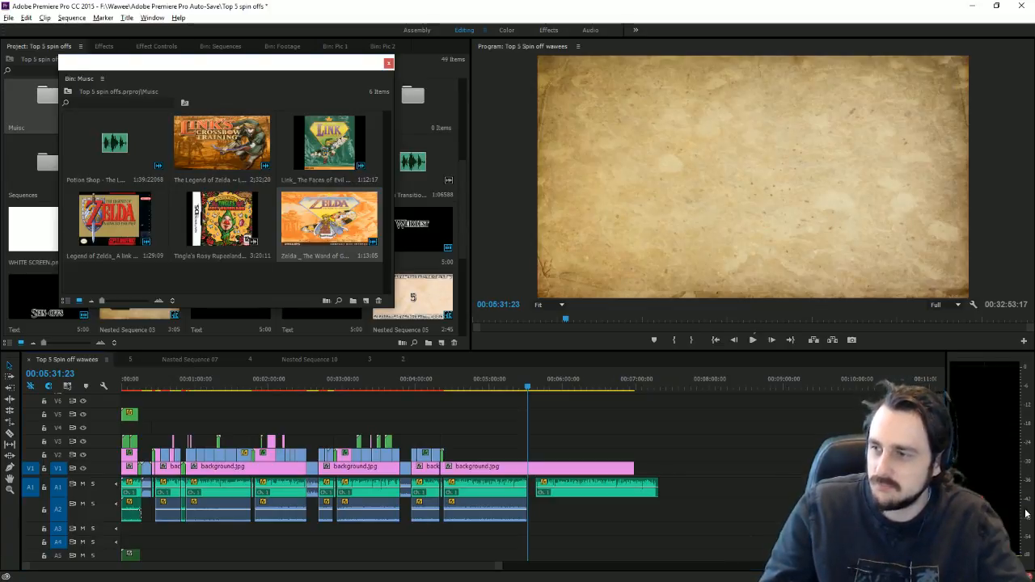
Step: Save the project, scrub the sequence's end, and close the floating Music bin
{"action": "key", "text": "ctrl+s"}
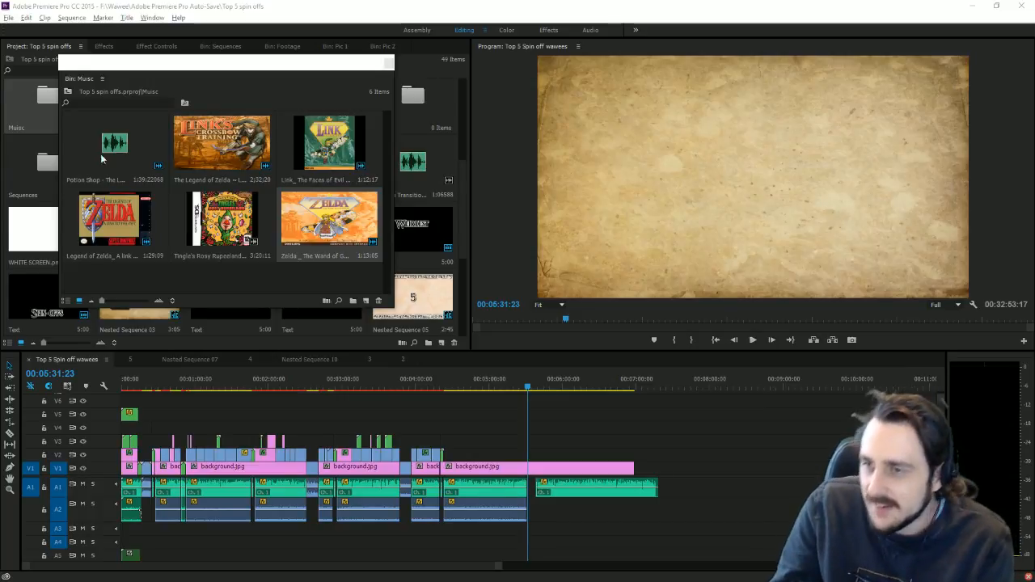
{"action": "left_click_drag", "start_coordinate": [533, 386], "coordinate": [598, 400]}
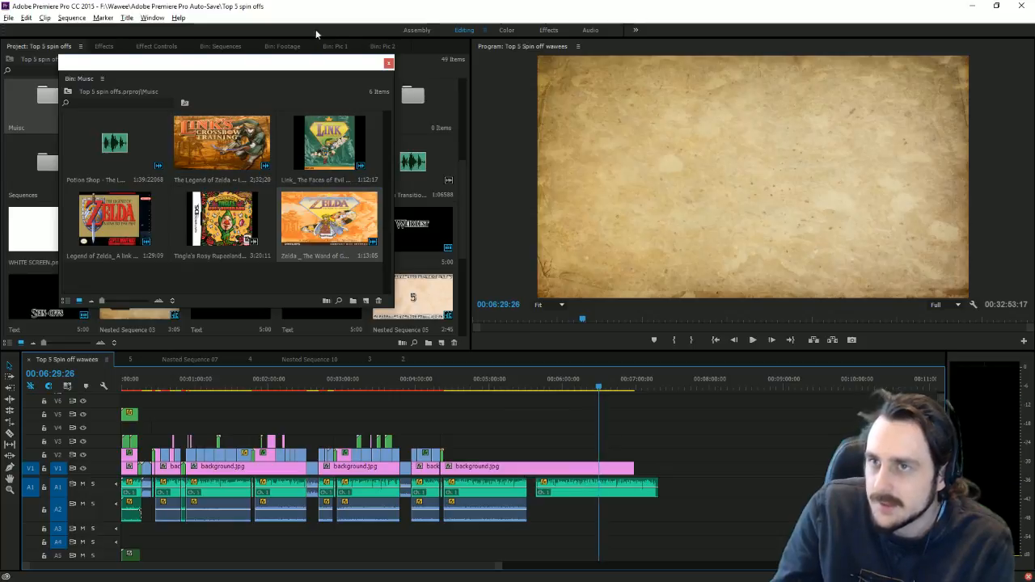
{"action": "left_click", "coordinate": [382, 34]}
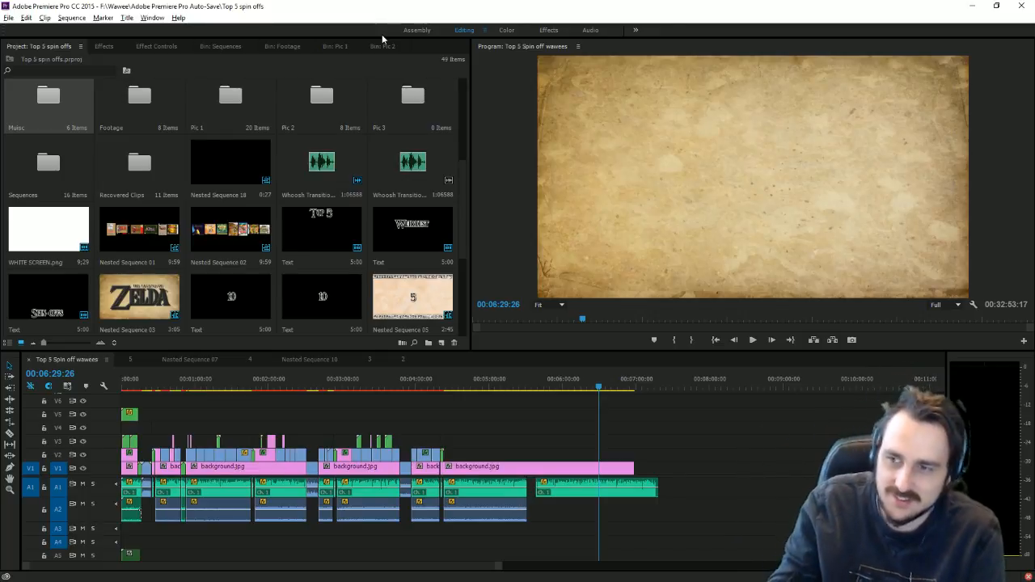
Step: Stack the Wand of Gamelon, Faces of evil and Zelda's Adventure box art on V2, V3, V4 at 00:04:23
{"action": "left_click", "coordinate": [454, 387]}
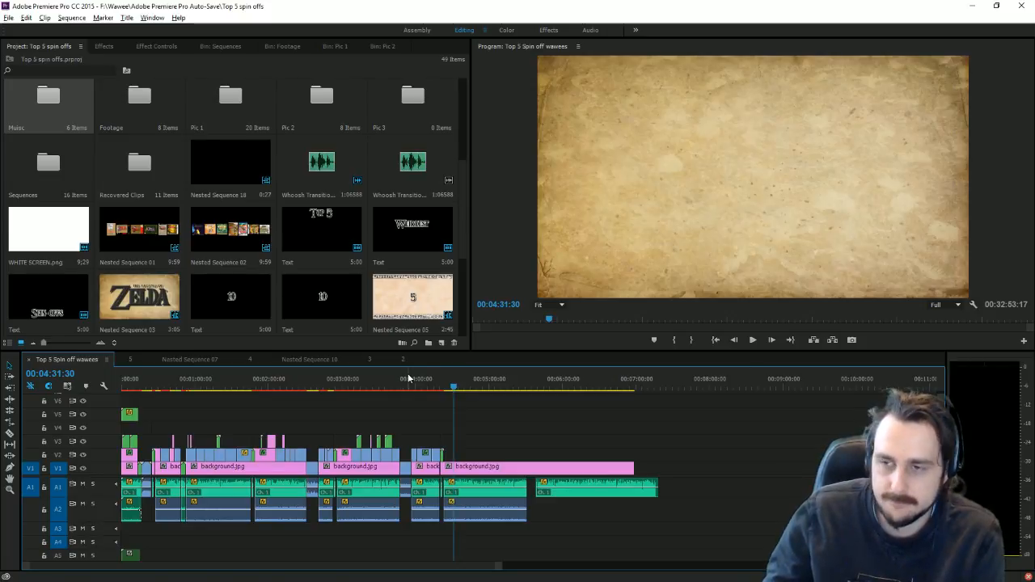
{"action": "left_click_drag", "start_coordinate": [499, 565], "coordinate": [312, 557]}
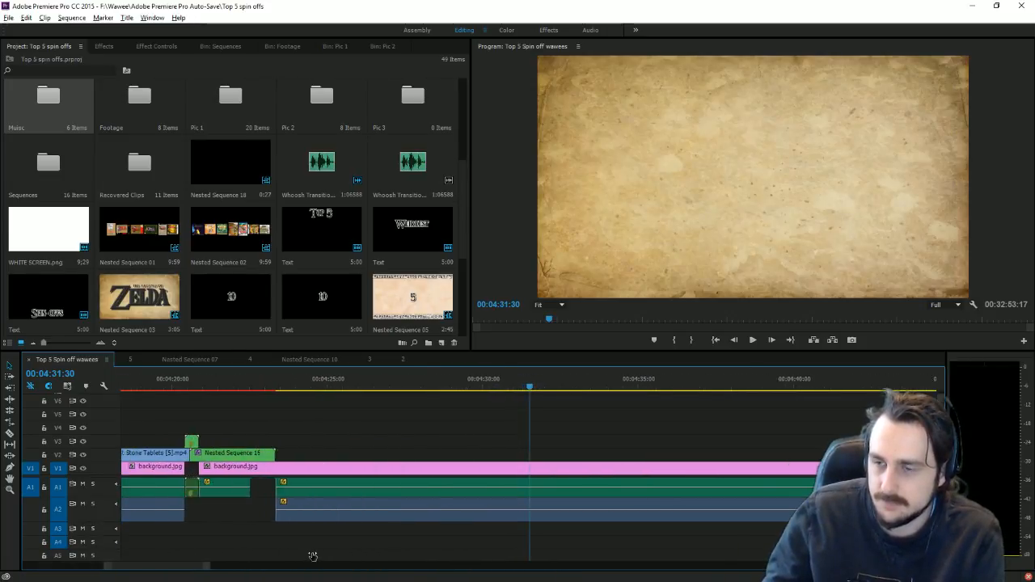
{"action": "left_click_drag", "start_coordinate": [263, 388], "coordinate": [298, 391]}
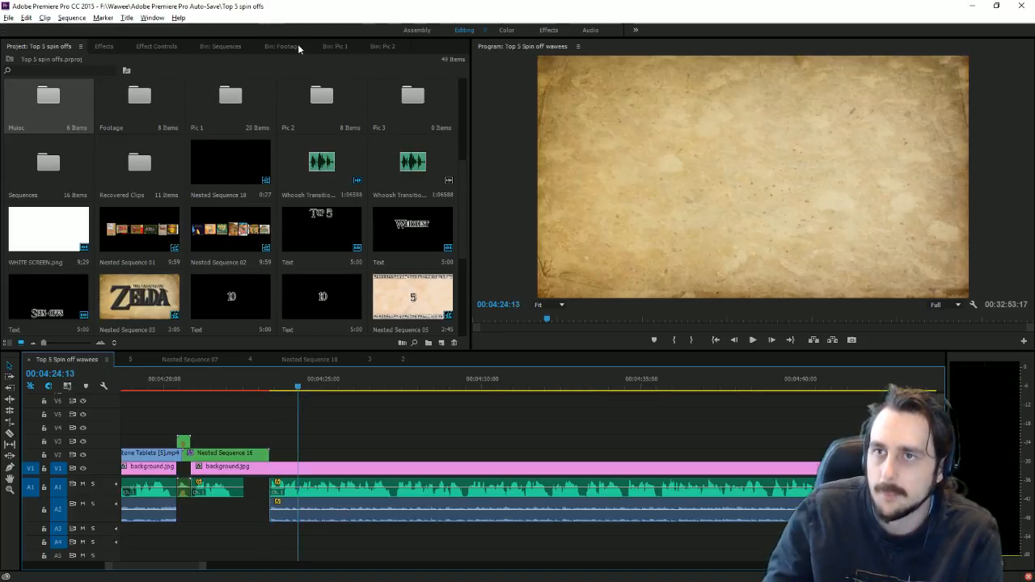
{"action": "left_click", "coordinate": [319, 48]}
{"action": "left_click_drag", "start_coordinate": [235, 230], "coordinate": [283, 457]}
{"action": "left_click_drag", "start_coordinate": [233, 161], "coordinate": [275, 443]}
{"action": "left_click_drag", "start_coordinate": [322, 230], "coordinate": [273, 429]}
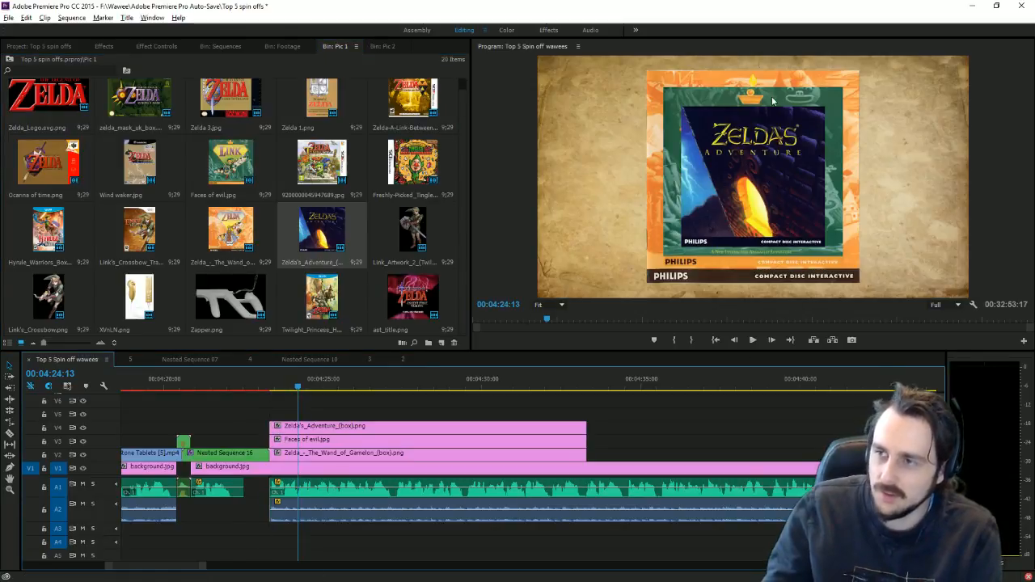
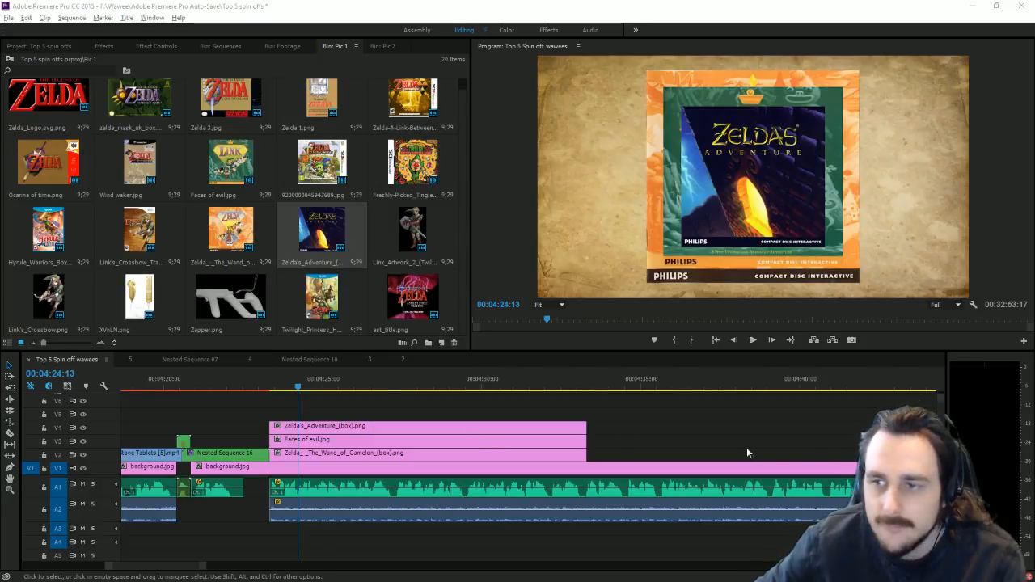
Step: Move the Zelda's Adventure cover upward and shrink it
{"action": "left_click", "coordinate": [718, 203]}
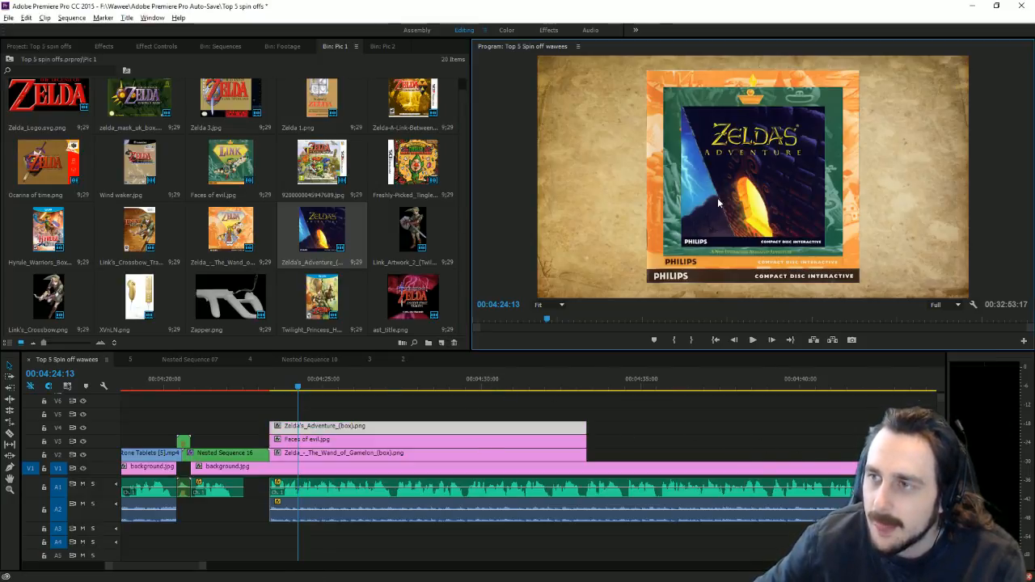
{"action": "left_click_drag", "start_coordinate": [787, 228], "coordinate": [667, 251]}
{"action": "left_click", "coordinate": [791, 240]}
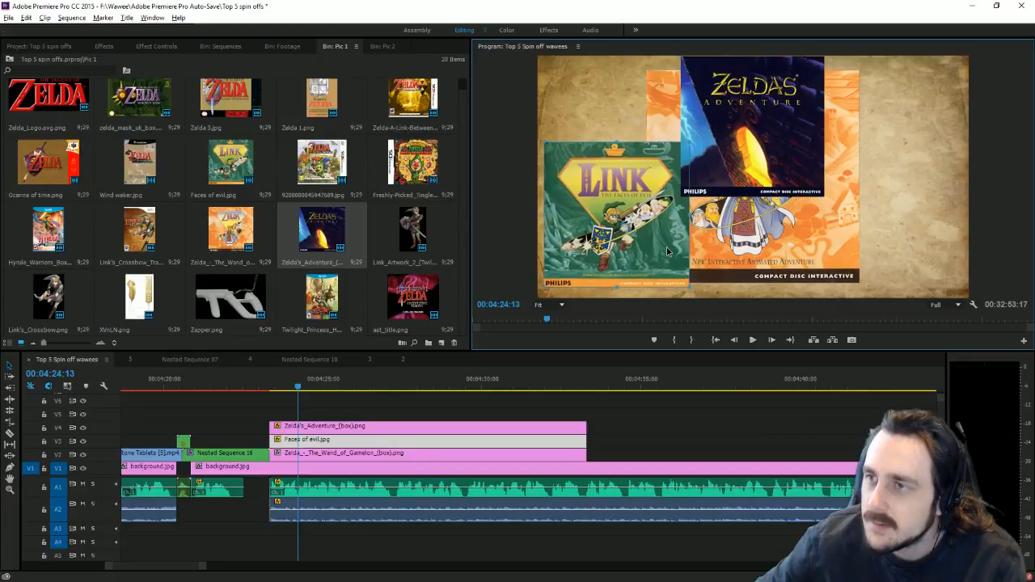
{"action": "left_click", "coordinate": [797, 149]}
{"action": "left_click_drag", "start_coordinate": [824, 127], "coordinate": [795, 113]}
Step: Shrink the Link and Wand of Gamelon covers
{"action": "left_click", "coordinate": [617, 195]}
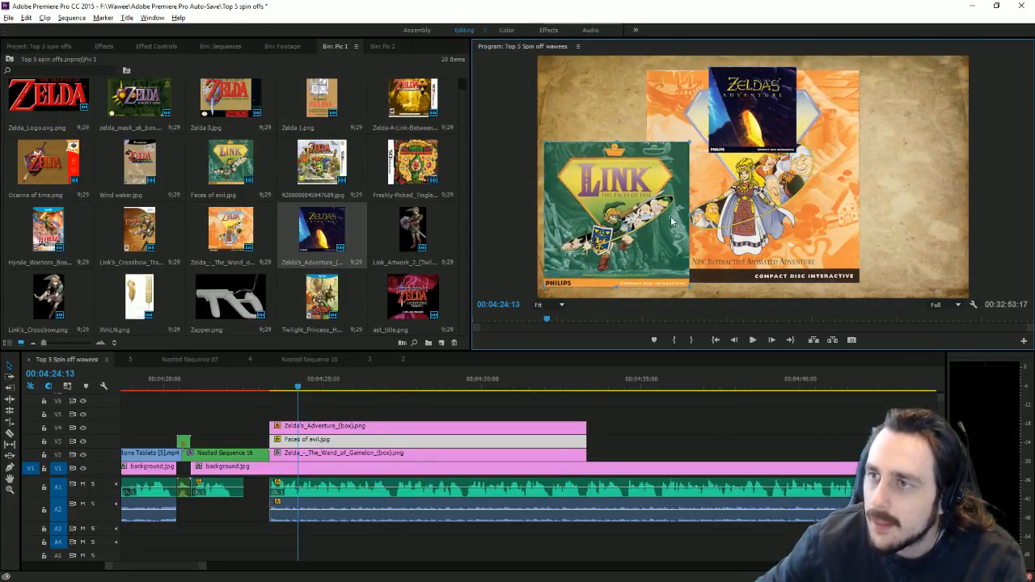
{"action": "mouse_move", "coordinate": [689, 216]}
{"action": "left_mouse_down"}
{"action": "mouse_move", "coordinate": [663, 215]}
{"action": "mouse_move", "coordinate": [701, 212]}
{"action": "left_mouse_up"}
{"action": "left_click", "coordinate": [779, 212]}
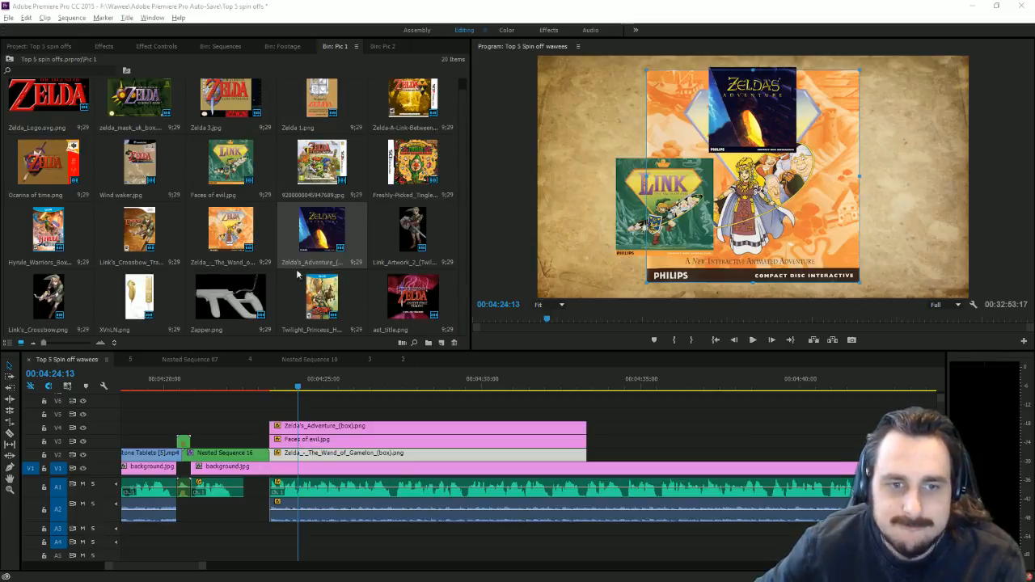
{"action": "left_click_drag", "start_coordinate": [859, 176], "coordinate": [866, 212]}
Step: Place the Link and Wand of Gamelon covers side by side below Zelda's Adventure
{"action": "left_click", "coordinate": [666, 189]}
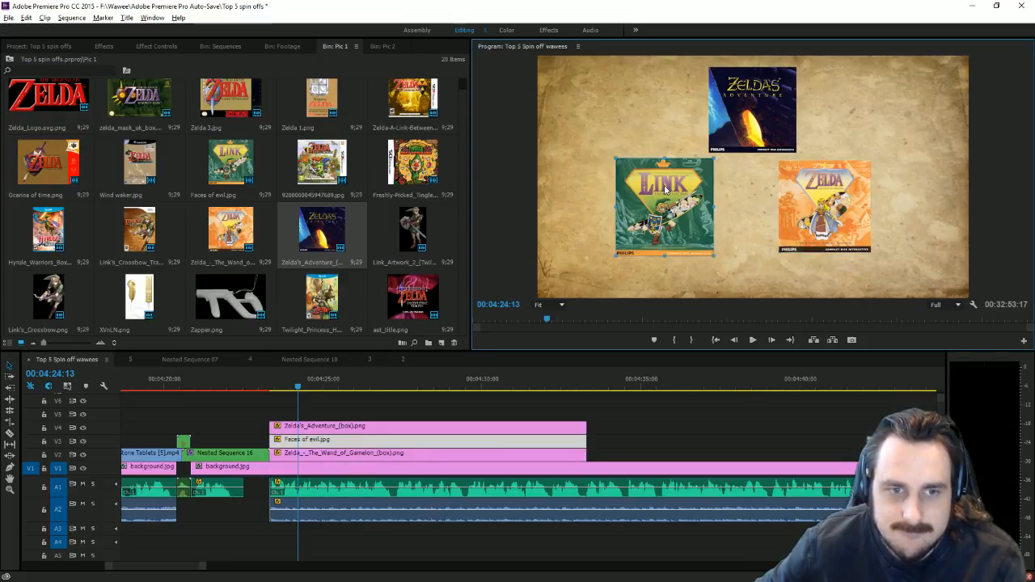
{"action": "left_click_drag", "start_coordinate": [660, 189], "coordinate": [707, 227]}
{"action": "left_click", "coordinate": [807, 217]}
{"action": "left_click_drag", "start_coordinate": [818, 225], "coordinate": [802, 232]}
{"action": "left_click_drag", "start_coordinate": [856, 213], "coordinate": [848, 212]}
{"action": "left_click", "coordinate": [699, 206]}
{"action": "left_click_drag", "start_coordinate": [698, 206], "coordinate": [719, 209]}
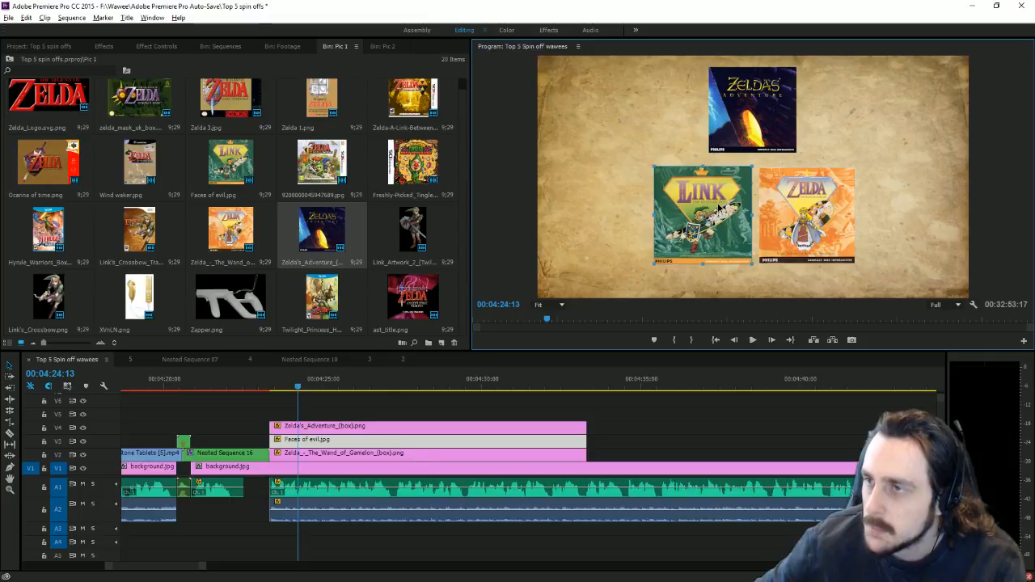
Step: Fine-tune Zelda's Adventure's size and position, nudge Wand of Gamelon, then deselect
{"action": "left_click", "coordinate": [770, 131]}
{"action": "left_click_drag", "start_coordinate": [776, 139], "coordinate": [775, 148]}
{"action": "left_click", "coordinate": [800, 191]}
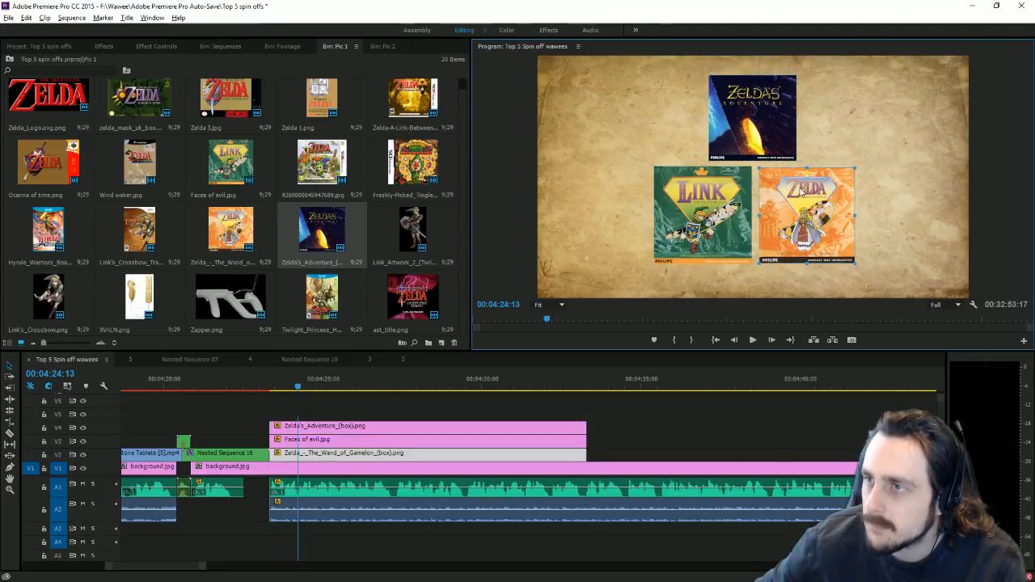
{"action": "left_click", "coordinate": [779, 131]}
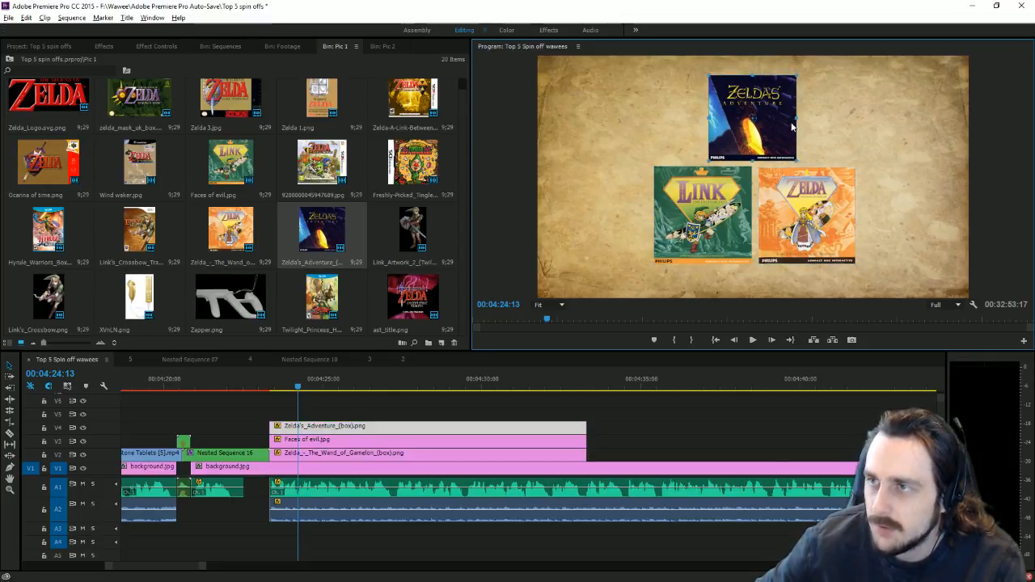
{"action": "left_click_drag", "start_coordinate": [797, 118], "coordinate": [788, 135]}
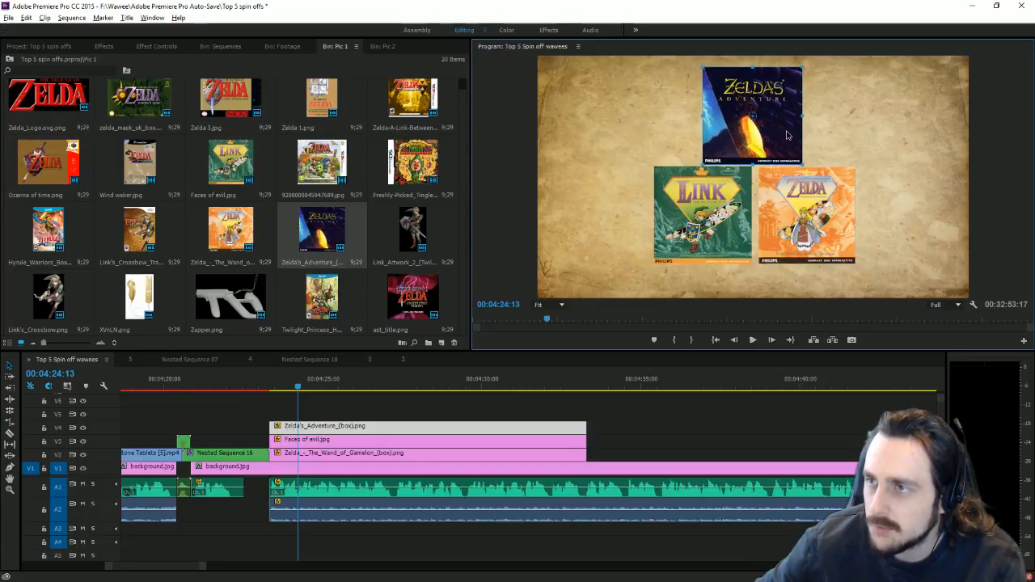
{"action": "left_click", "coordinate": [791, 197]}
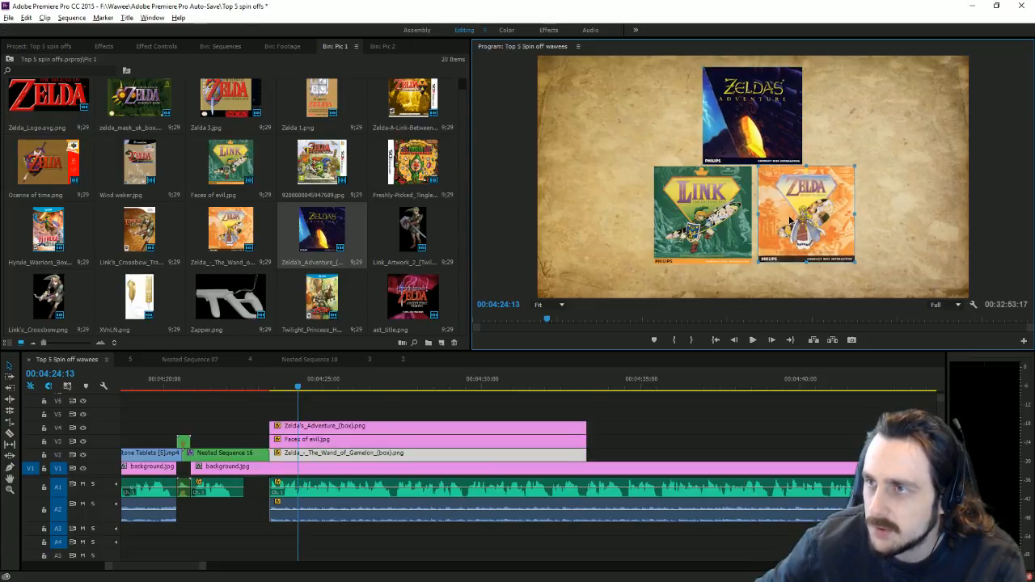
{"action": "left_click_drag", "start_coordinate": [790, 220], "coordinate": [798, 224]}
{"action": "left_click", "coordinate": [736, 417]}
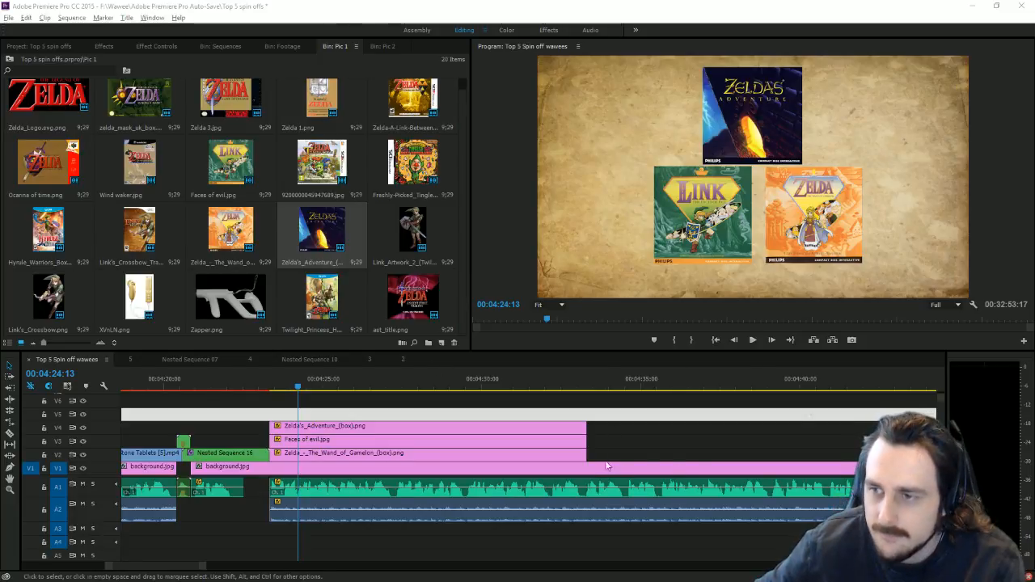
{"action": "left_click", "coordinate": [493, 429]}
{"action": "right_click", "coordinate": [496, 428]}
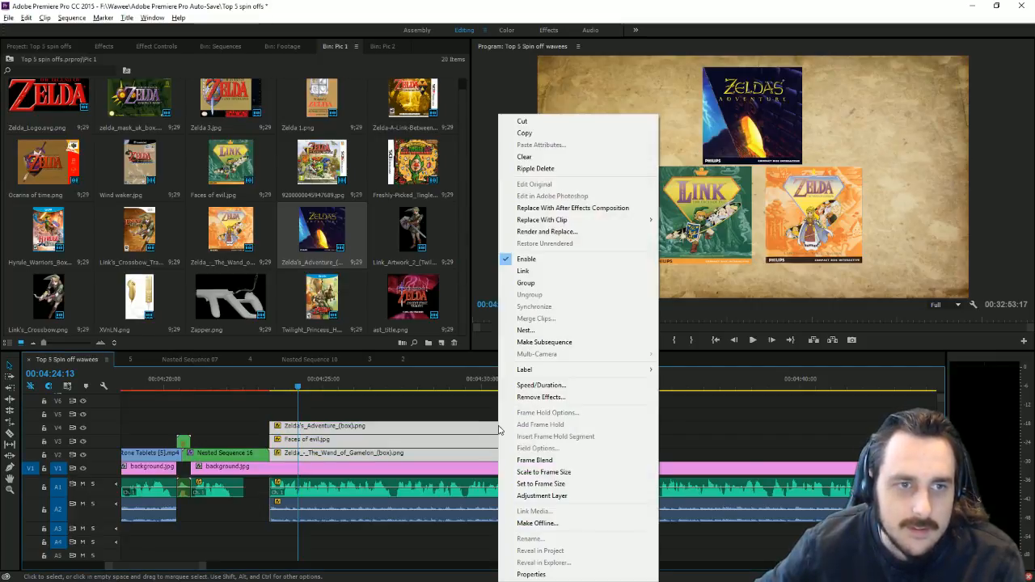
{"action": "left_click", "coordinate": [529, 330]}
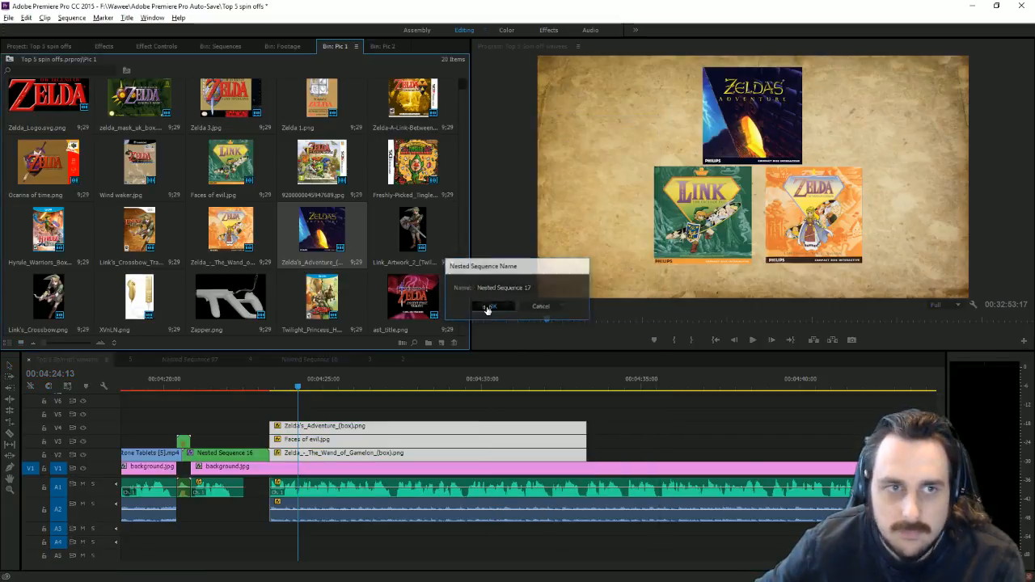
{"action": "left_click", "coordinate": [489, 306]}
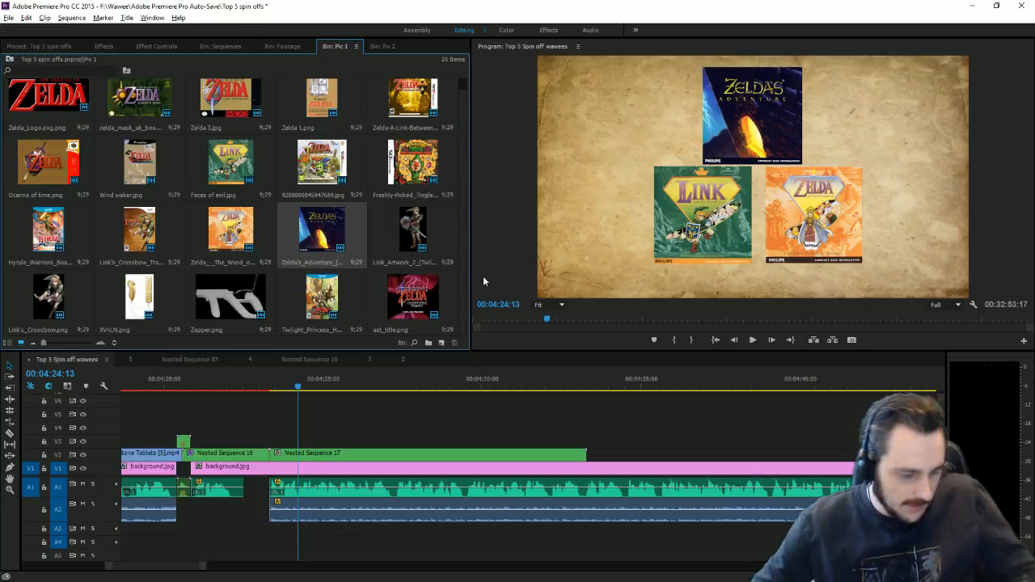
{"action": "key", "text": "ctrl+z"}
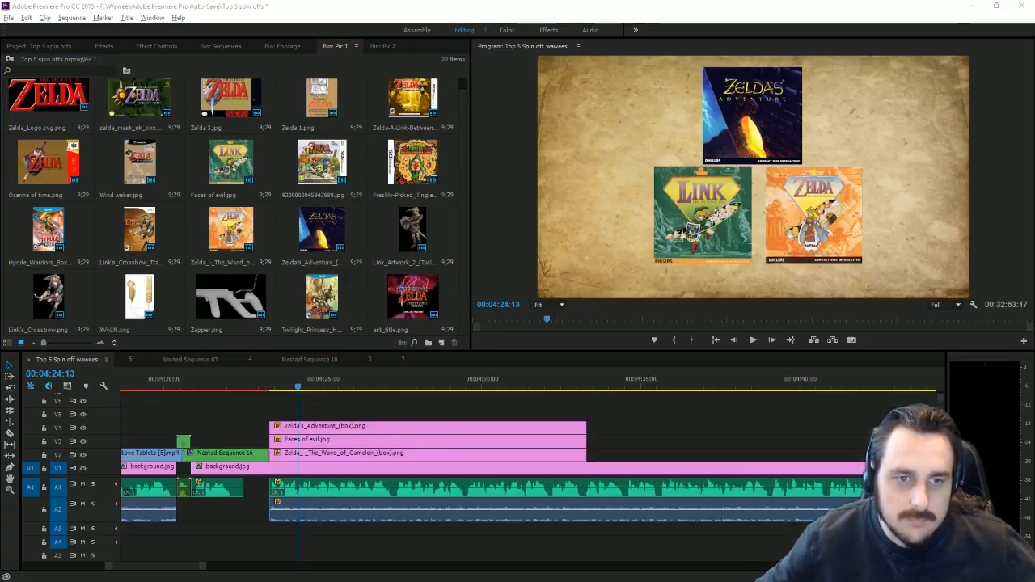
{"action": "left_click_drag", "start_coordinate": [334, 385], "coordinate": [508, 475]}
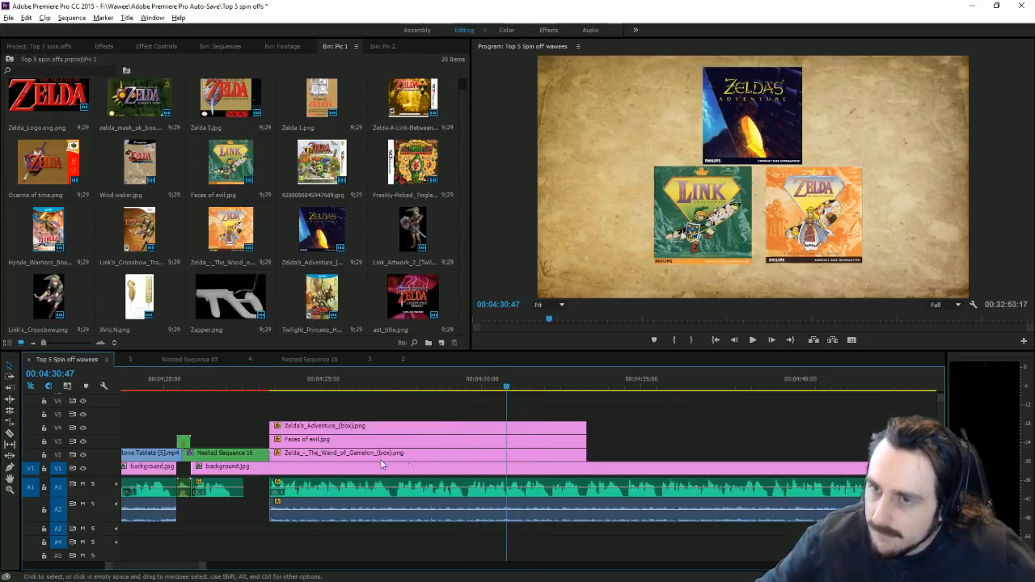
Step: Add 100% Opacity keyframes to the Faces of evil and Zelda's Adventure clips
{"action": "left_click", "coordinate": [358, 438]}
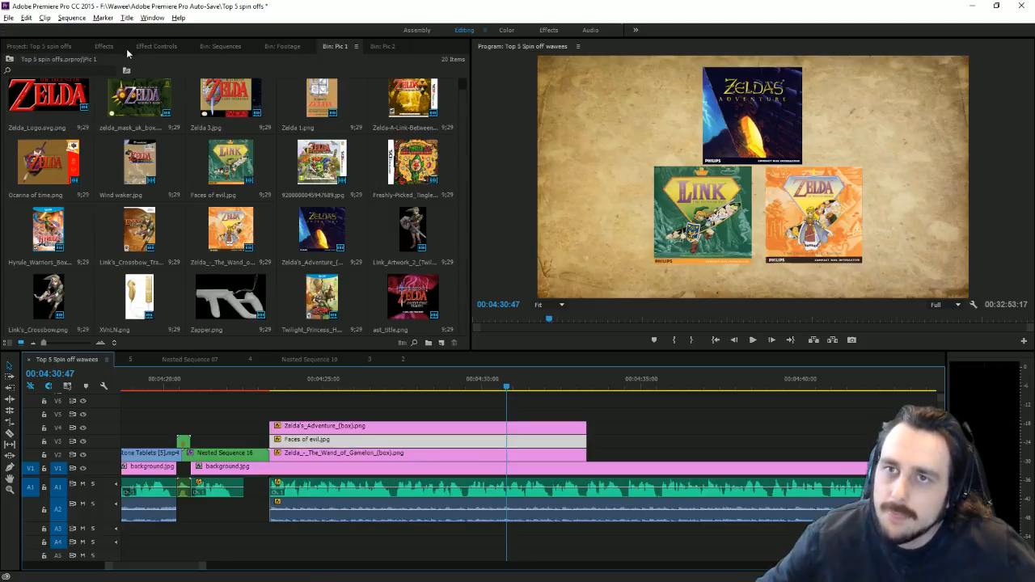
{"action": "left_click", "coordinate": [121, 47]}
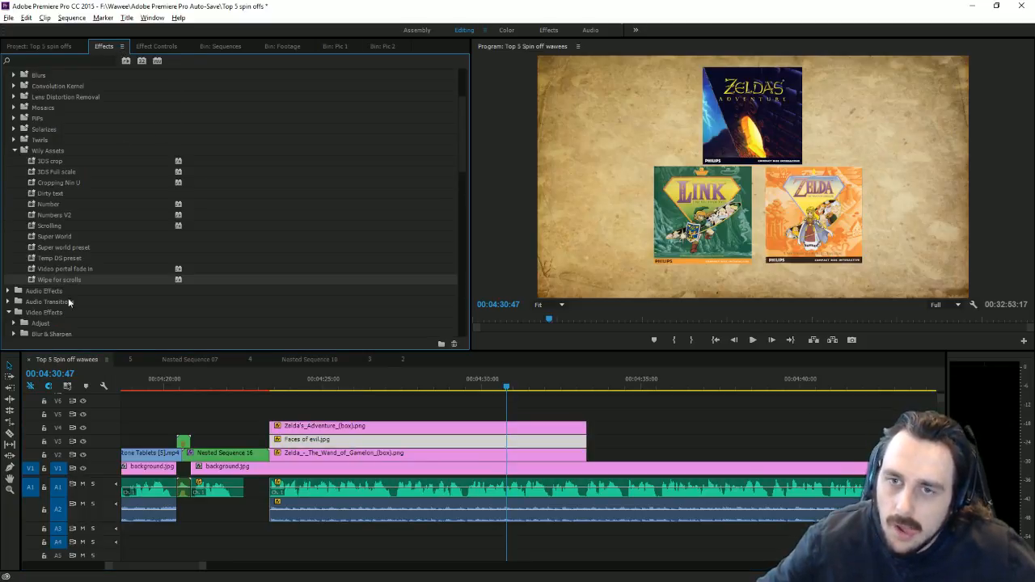
{"action": "scroll", "coordinate": [68, 298], "scroll_direction": "down", "scroll_amount": 1}
{"action": "left_click", "coordinate": [155, 47]}
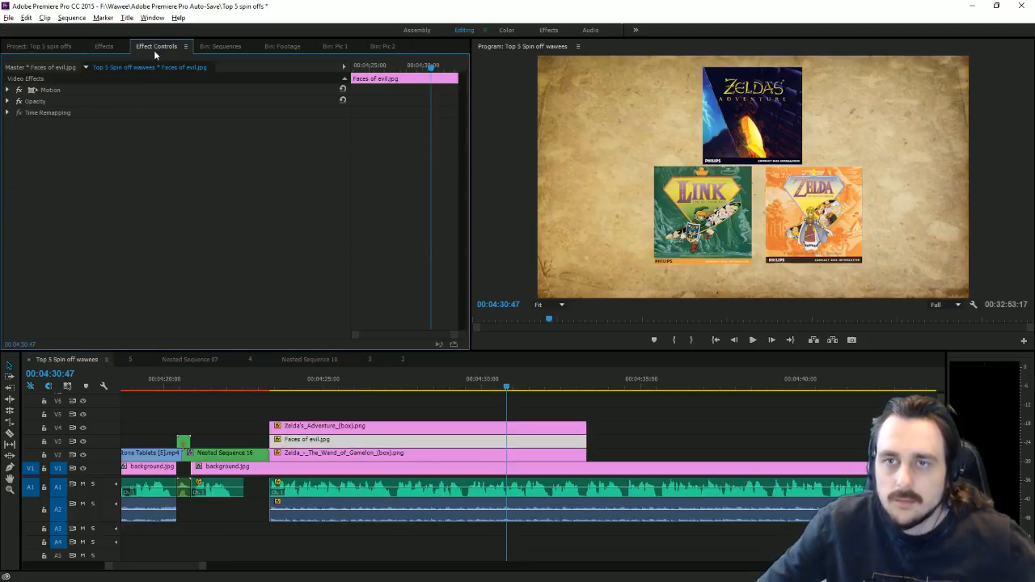
{"action": "left_click", "coordinate": [7, 102]}
{"action": "left_click", "coordinate": [320, 123]}
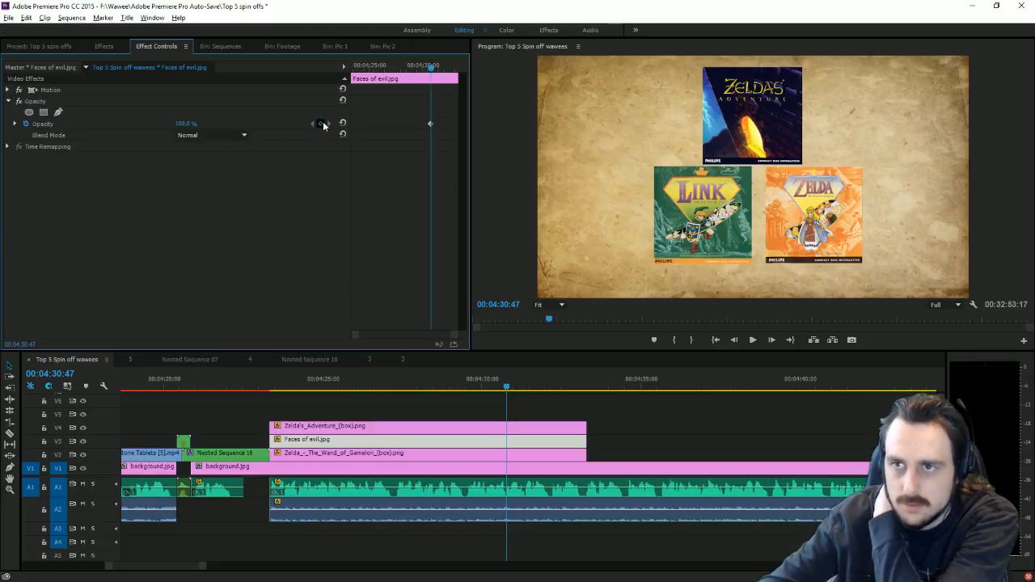
{"action": "left_click", "coordinate": [455, 425]}
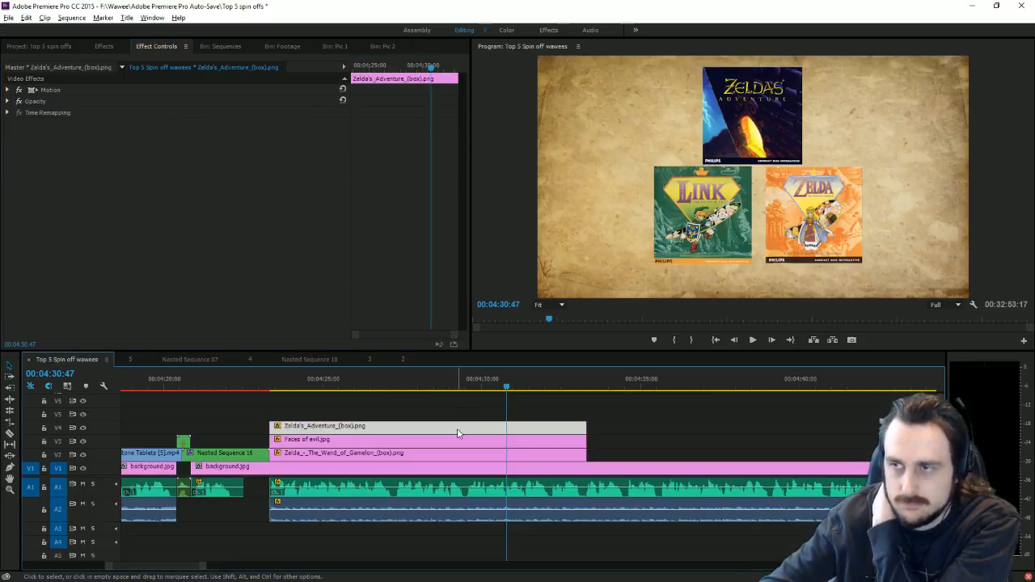
{"action": "left_click", "coordinate": [9, 102]}
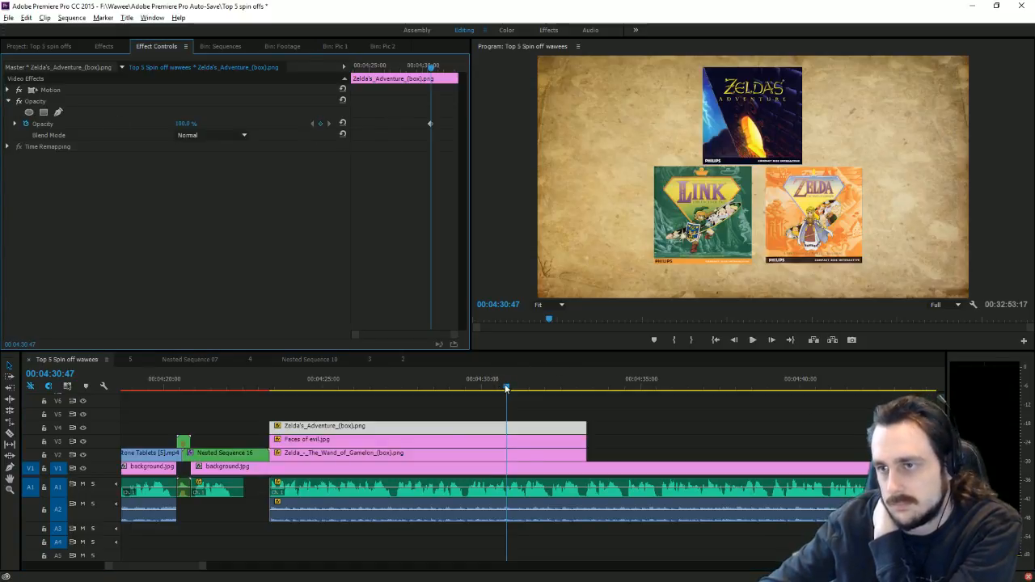
Step: At 00:04:31:09, set Opacity to 0% on Zelda's Adventure and Faces of evil
{"action": "left_click_drag", "start_coordinate": [506, 388], "coordinate": [518, 388]}
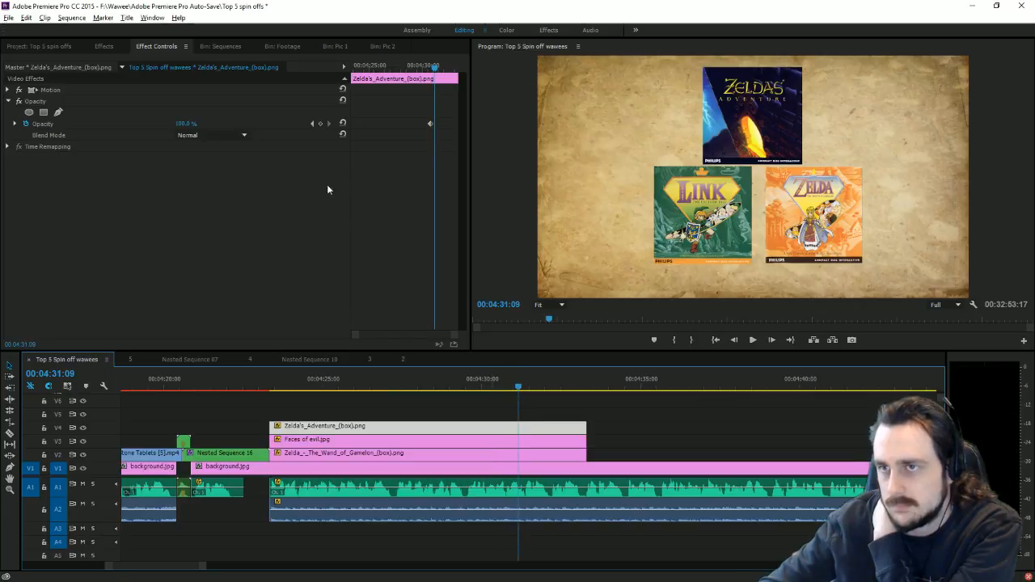
{"action": "type", "text": "0"}
{"action": "key", "text": "Return"}
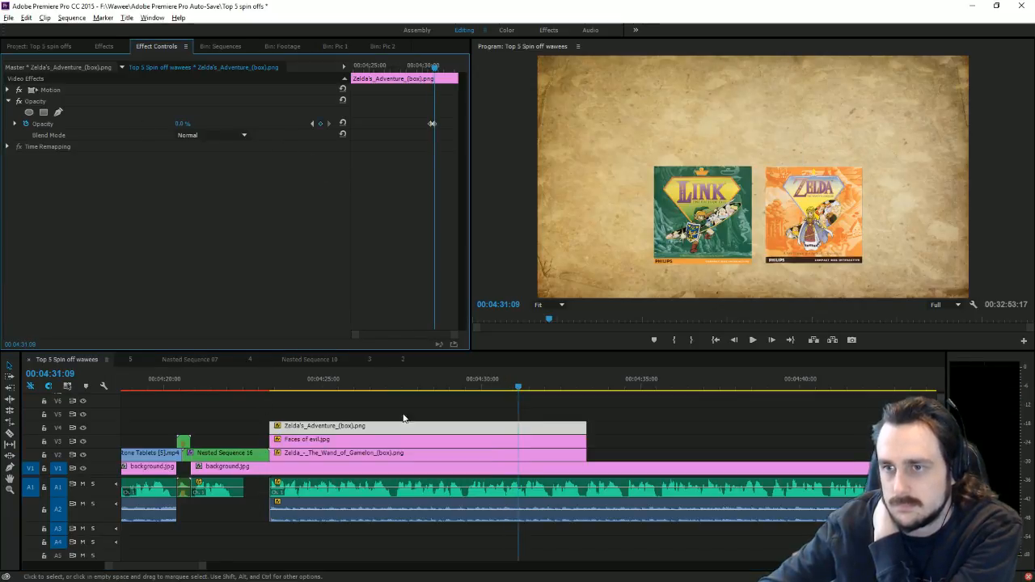
{"action": "left_click", "coordinate": [316, 441]}
{"action": "type", "text": "0"}
{"action": "key", "text": "Return"}
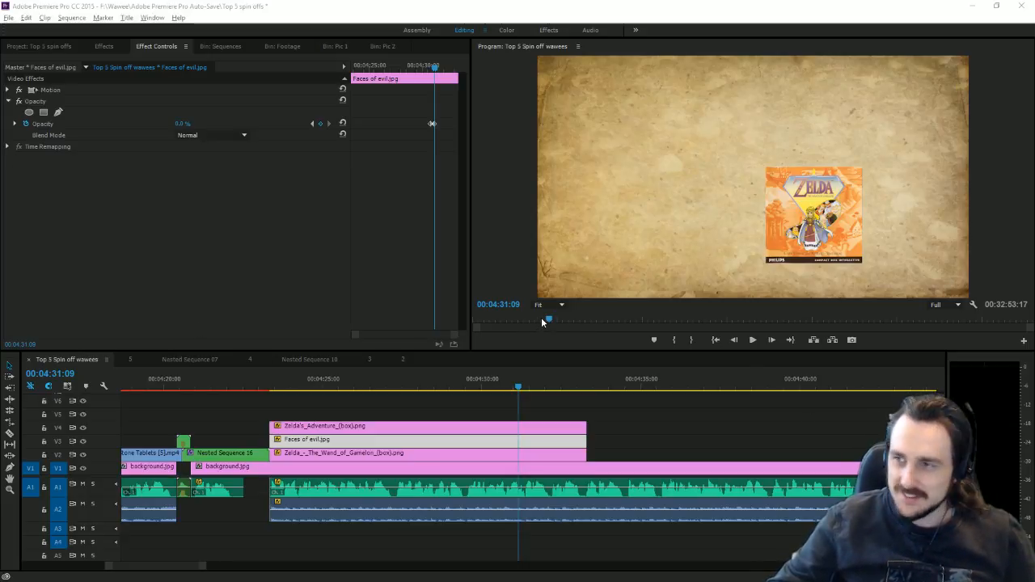
Step: At 00:04:25:42, enlarge and reposition the Faces of Evil, Wand of Gamelon and Zelda's Adventure covers
{"action": "left_click", "coordinate": [347, 391]}
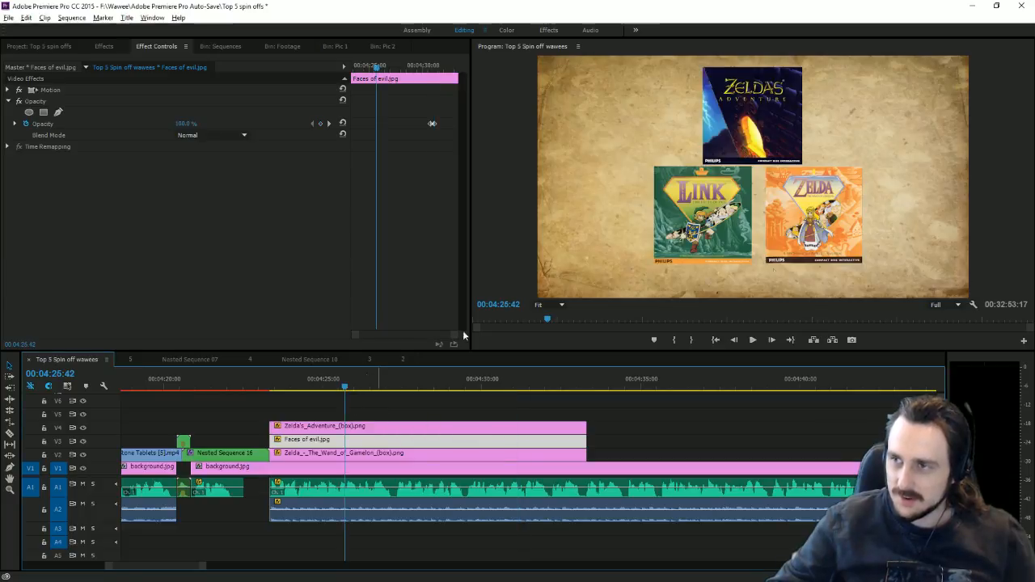
{"action": "left_click", "coordinate": [729, 234]}
{"action": "mouse_move", "coordinate": [730, 233]}
{"action": "left_mouse_down"}
{"action": "mouse_move", "coordinate": [696, 248]}
{"action": "mouse_move", "coordinate": [730, 236]}
{"action": "left_mouse_up"}
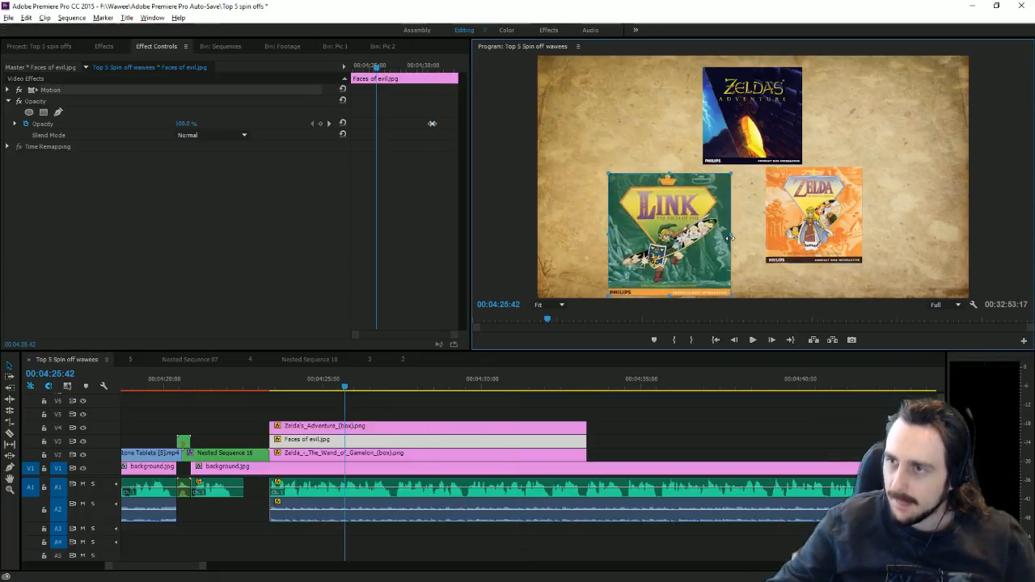
{"action": "left_click", "coordinate": [822, 225]}
{"action": "left_click_drag", "start_coordinate": [864, 217], "coordinate": [851, 244]}
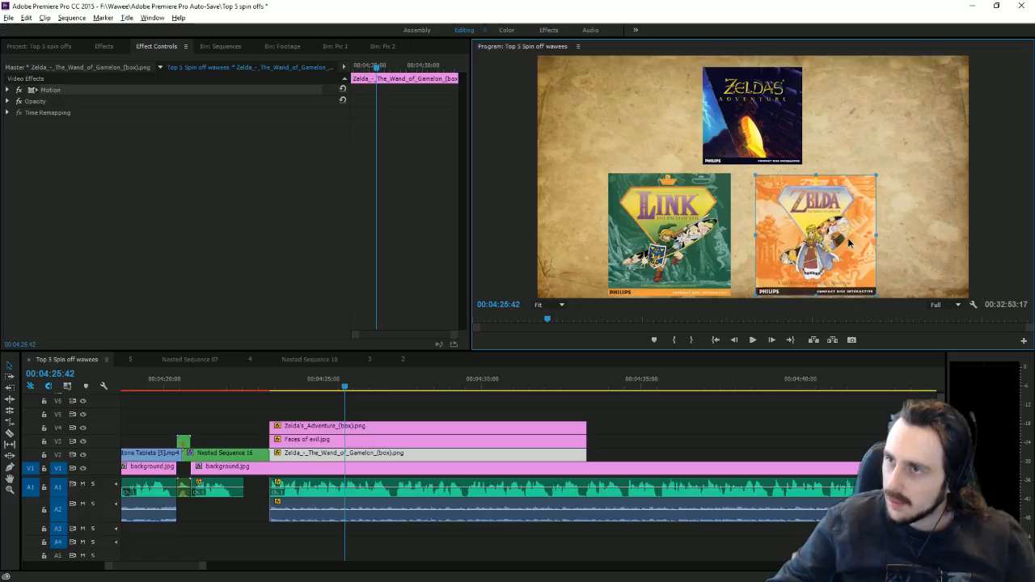
{"action": "left_click", "coordinate": [768, 131]}
{"action": "left_click_drag", "start_coordinate": [802, 122], "coordinate": [803, 120]}
Step: Slightly shrink and nudge the Faces of Evil and Wand of Gamelon covers, then deselect
{"action": "left_click", "coordinate": [720, 238]}
{"action": "left_click_drag", "start_coordinate": [730, 232], "coordinate": [728, 232]}
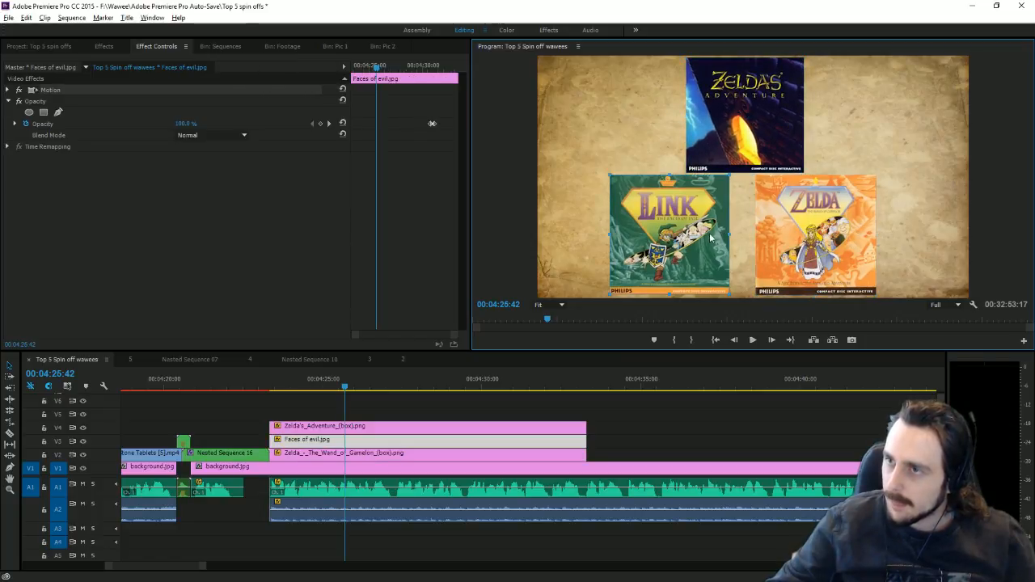
{"action": "left_click", "coordinate": [836, 244]}
{"action": "left_click_drag", "start_coordinate": [839, 232], "coordinate": [838, 232]}
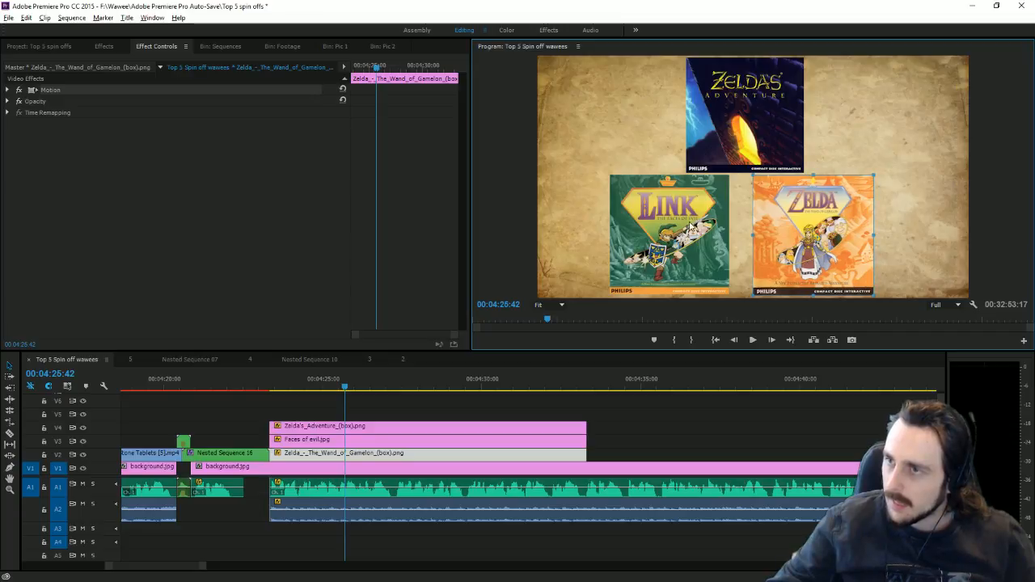
{"action": "left_click", "coordinate": [693, 226]}
{"action": "left_click_drag", "start_coordinate": [692, 227], "coordinate": [697, 226]}
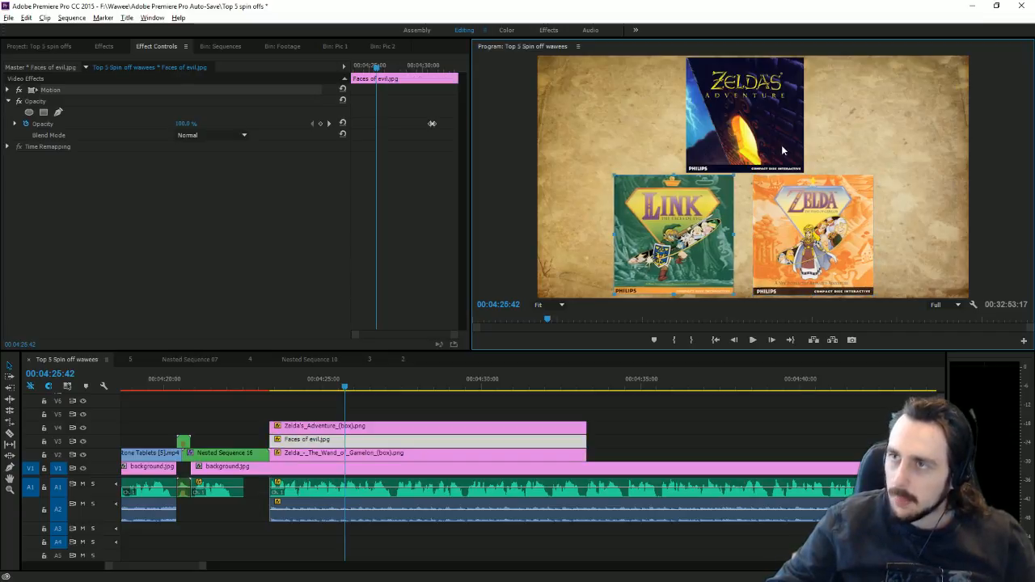
{"action": "left_click", "coordinate": [673, 420]}
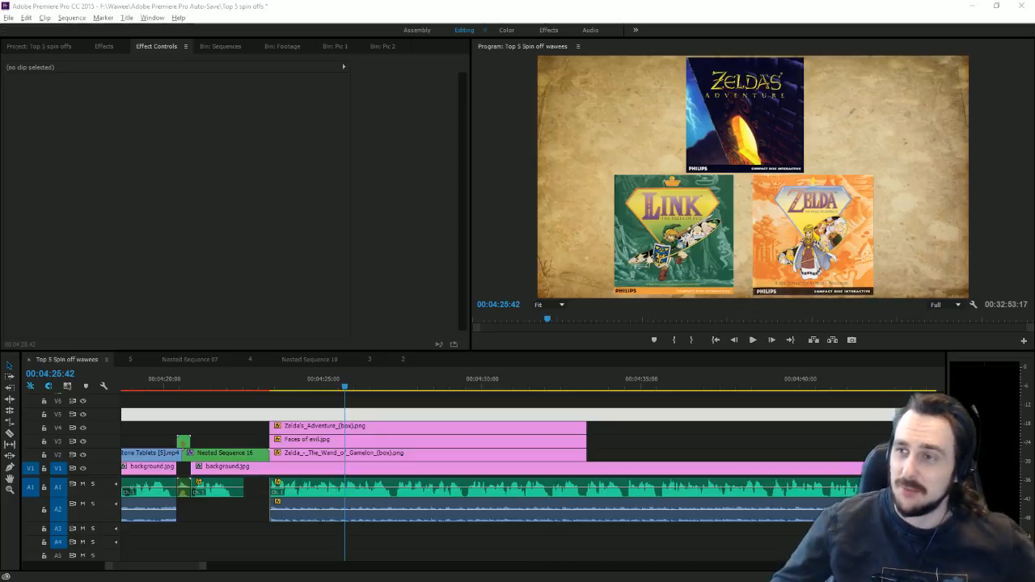
{"action": "left_click_drag", "start_coordinate": [605, 448], "coordinate": [530, 431]}
{"action": "left_click", "coordinate": [109, 46]}
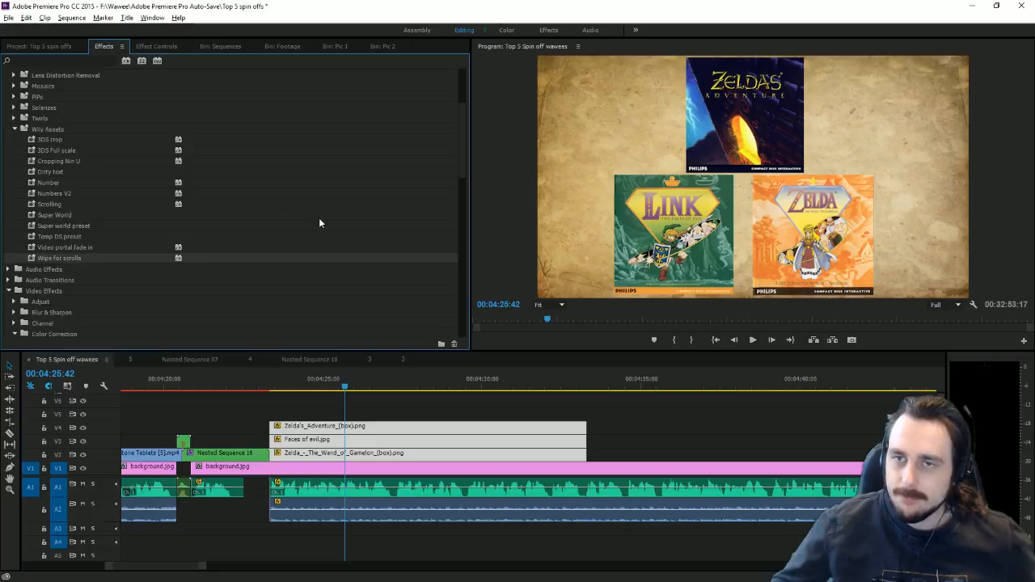
{"action": "left_click", "coordinate": [319, 218]}
{"action": "left_click", "coordinate": [383, 406]}
{"action": "left_click_drag", "start_coordinate": [377, 402], "coordinate": [346, 456]}
{"action": "right_click", "coordinate": [345, 455]}
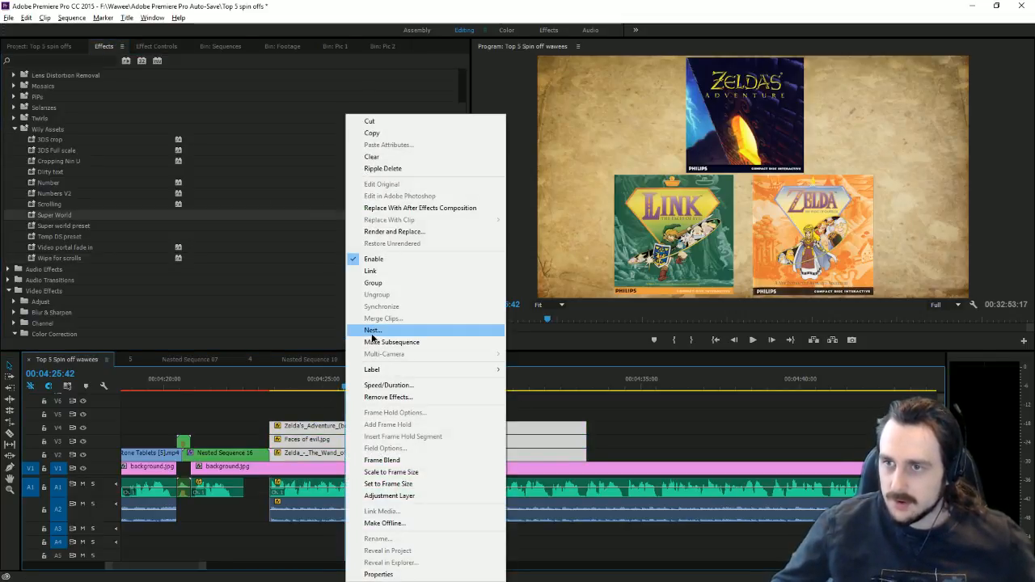
{"action": "left_click", "coordinate": [762, 442]}
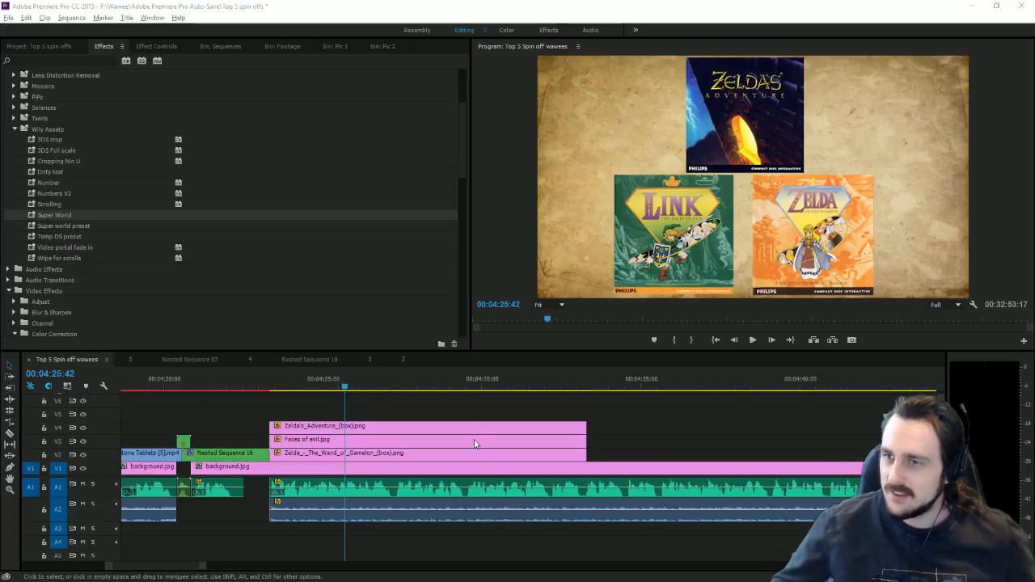
{"action": "left_click_drag", "start_coordinate": [408, 384], "coordinate": [506, 444]}
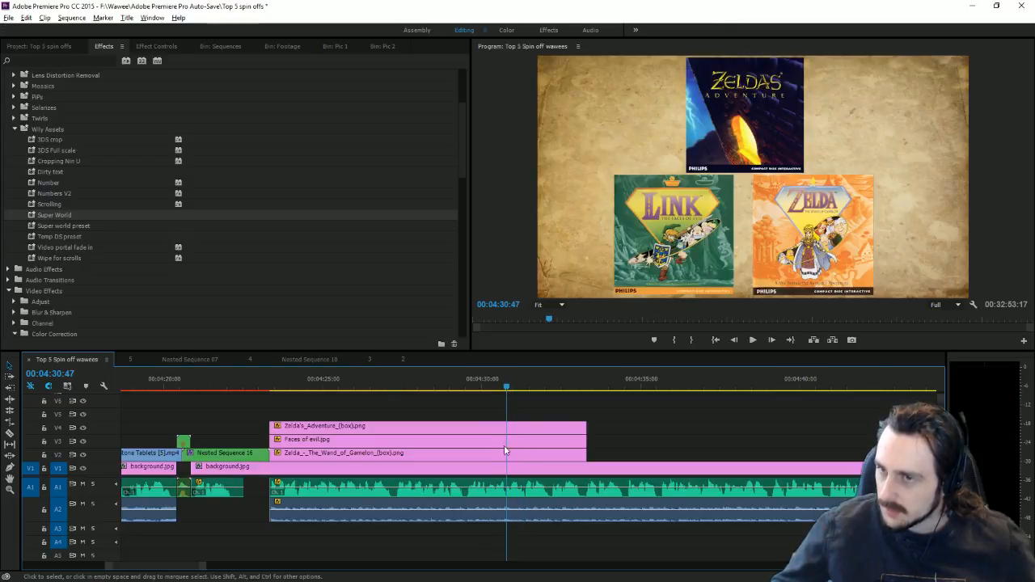
Step: Keyframe the Wand of Gamelon cover gliding to centre 960/540 and growing after the fades
{"action": "left_click", "coordinate": [510, 380]}
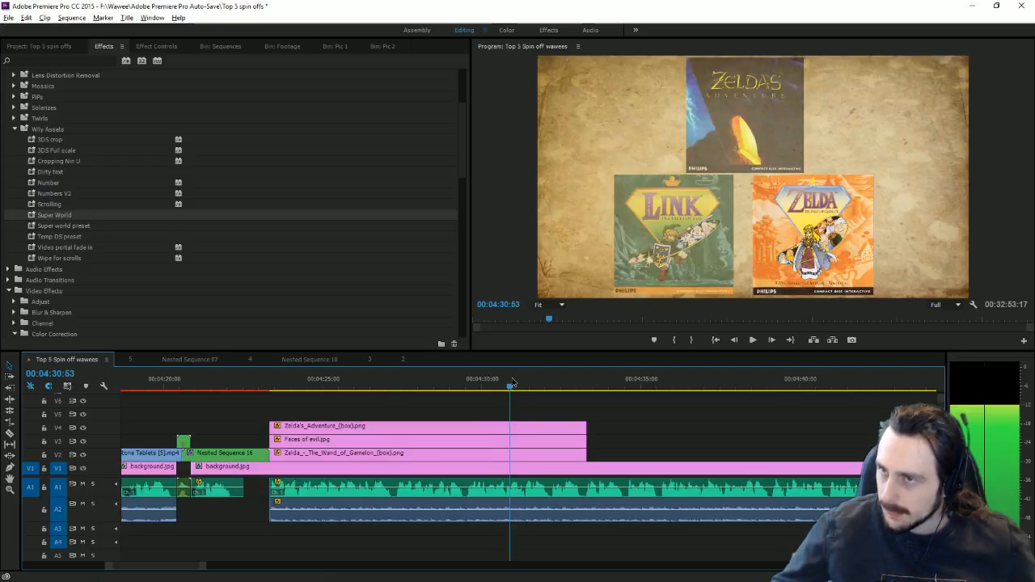
{"action": "left_click", "coordinate": [477, 455]}
{"action": "left_click", "coordinate": [156, 46]}
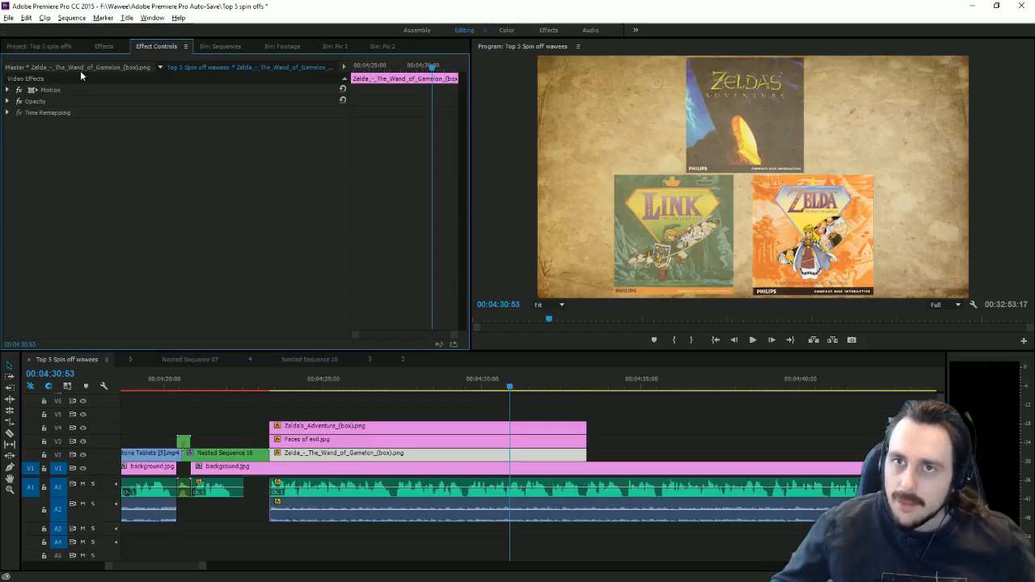
{"action": "left_click", "coordinate": [10, 90]}
{"action": "left_click", "coordinate": [25, 101]}
{"action": "left_click", "coordinate": [25, 111]}
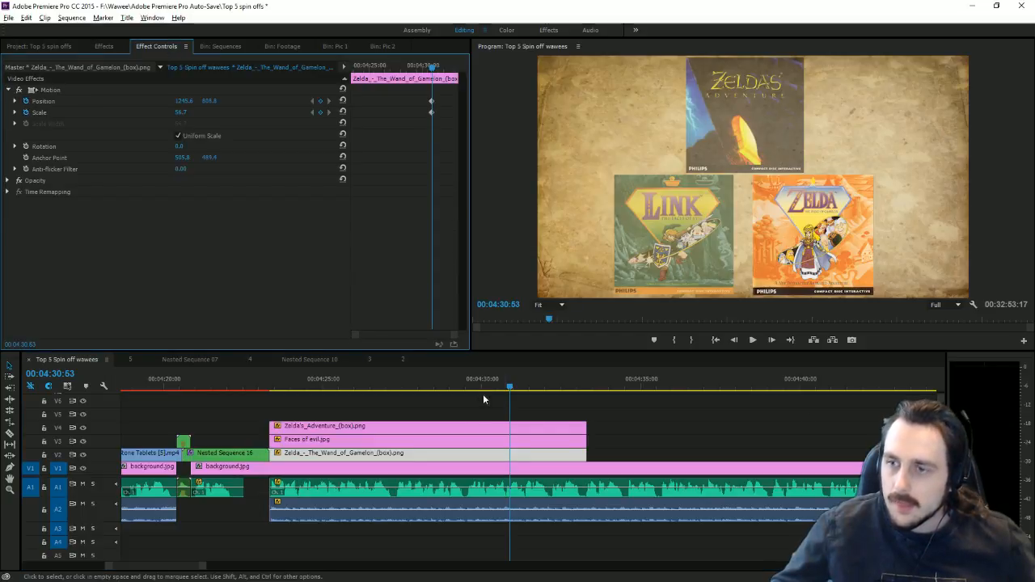
{"action": "left_click", "coordinate": [519, 380]}
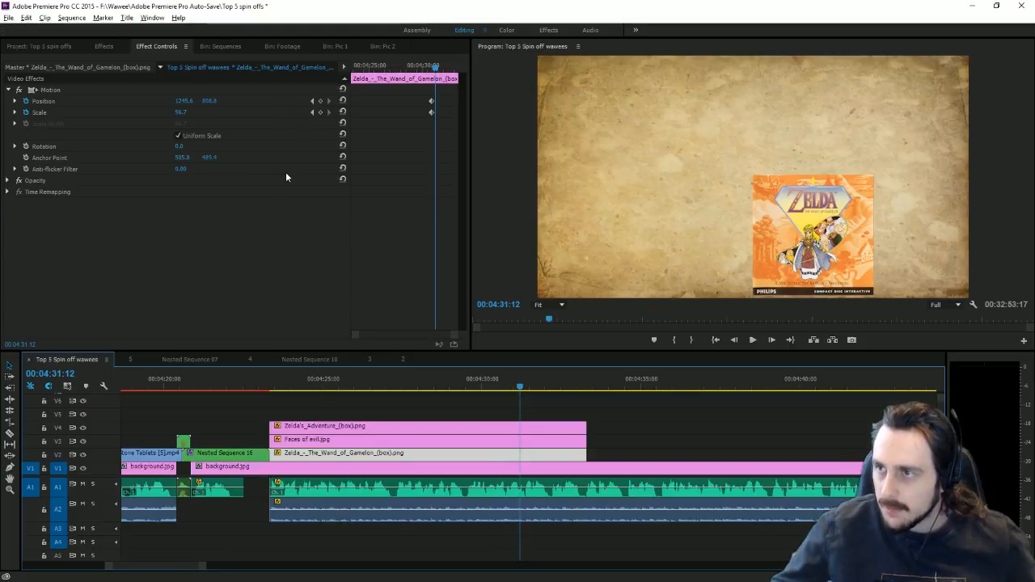
{"action": "left_click", "coordinate": [529, 381]}
{"action": "left_click", "coordinate": [342, 100]}
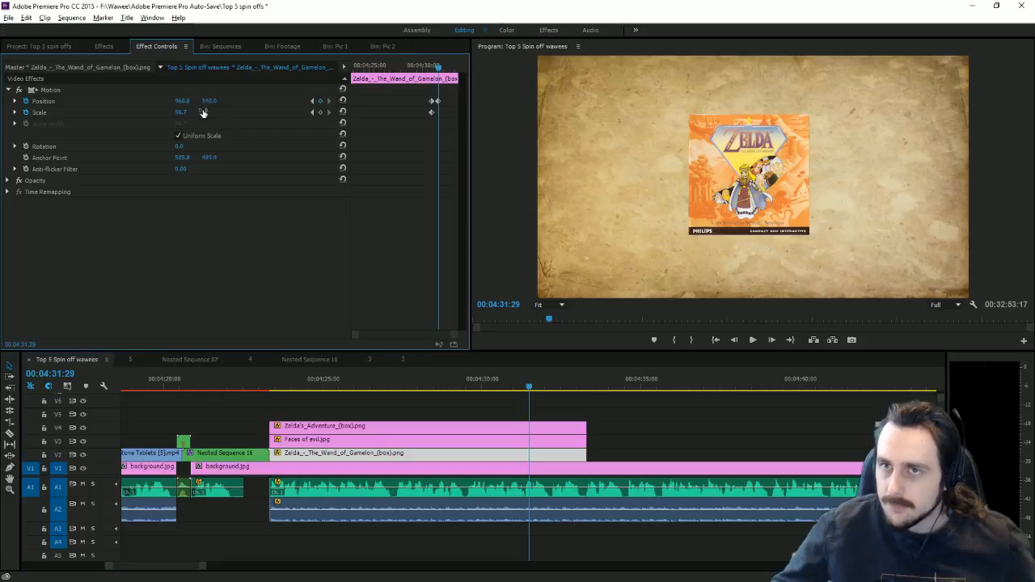
{"action": "mouse_move", "coordinate": [180, 111]}
{"action": "left_mouse_down"}
{"action": "mouse_move", "coordinate": [205, 112]}
{"action": "mouse_move", "coordinate": [188, 113]}
{"action": "left_mouse_up"}
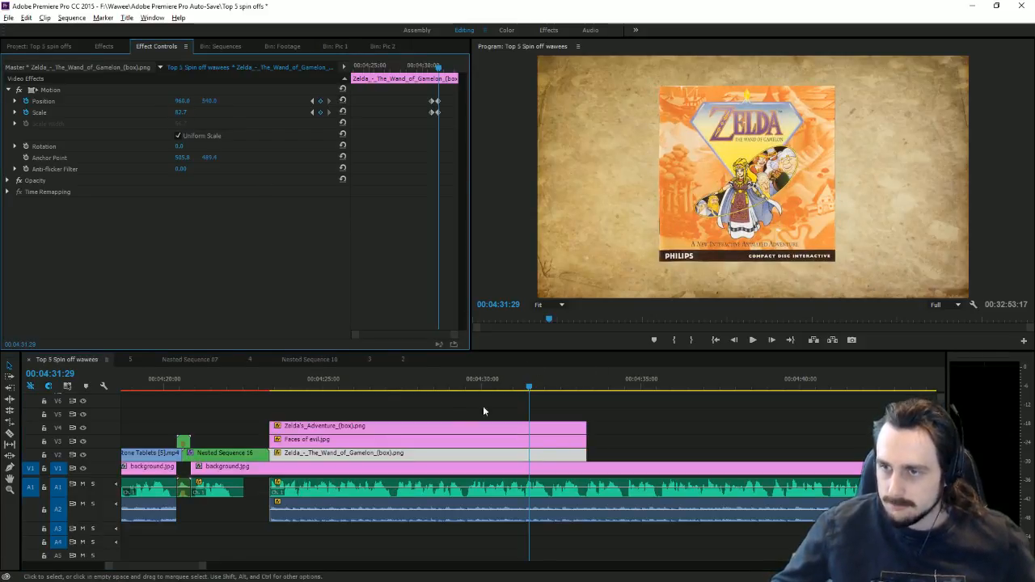
Step: Nest the three cover clips into Nested Sequence 18
{"action": "left_click_drag", "start_coordinate": [460, 405], "coordinate": [438, 451]}
{"action": "right_click", "coordinate": [437, 452]}
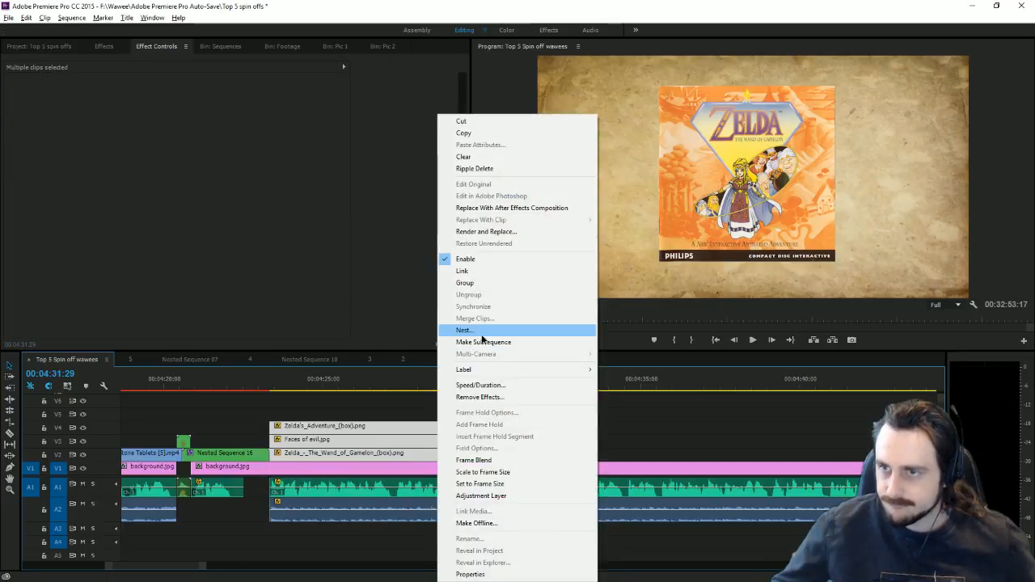
{"action": "left_click", "coordinate": [490, 332]}
{"action": "left_click", "coordinate": [496, 309]}
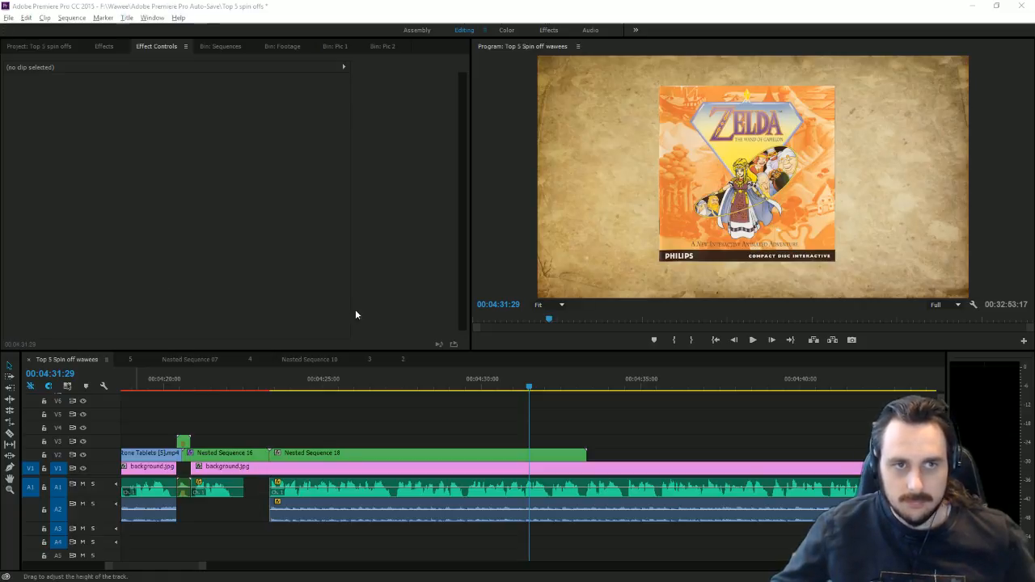
{"action": "left_click_drag", "start_coordinate": [305, 398], "coordinate": [443, 398]}
Step: Apply the Toby drop shadow preset (77% opacity, 135°) to Nested Sequence 18
{"action": "left_click", "coordinate": [113, 50]}
{"action": "scroll", "coordinate": [182, 177], "scroll_direction": "up", "scroll_amount": 5}
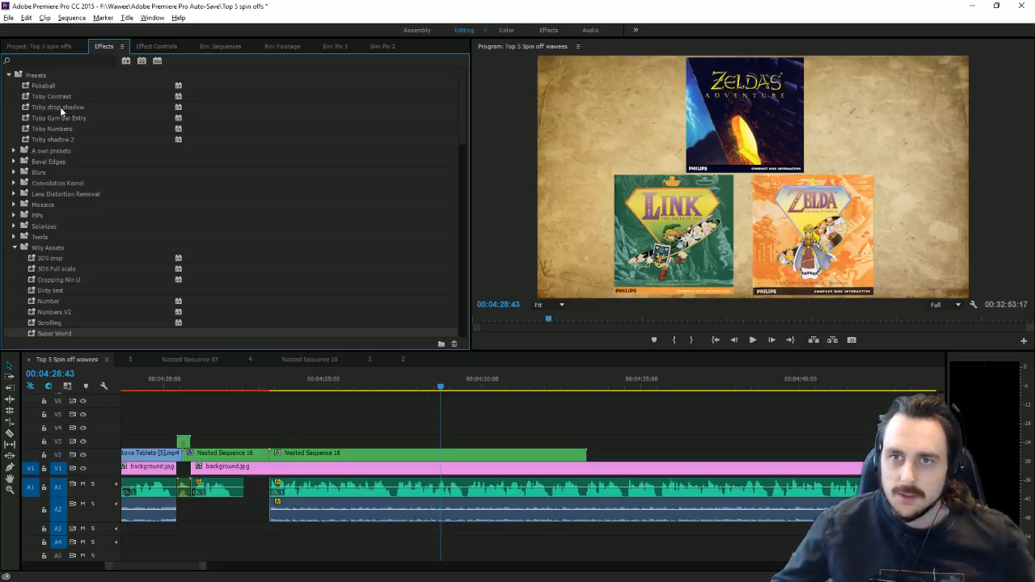
{"action": "left_click_drag", "start_coordinate": [63, 109], "coordinate": [373, 455]}
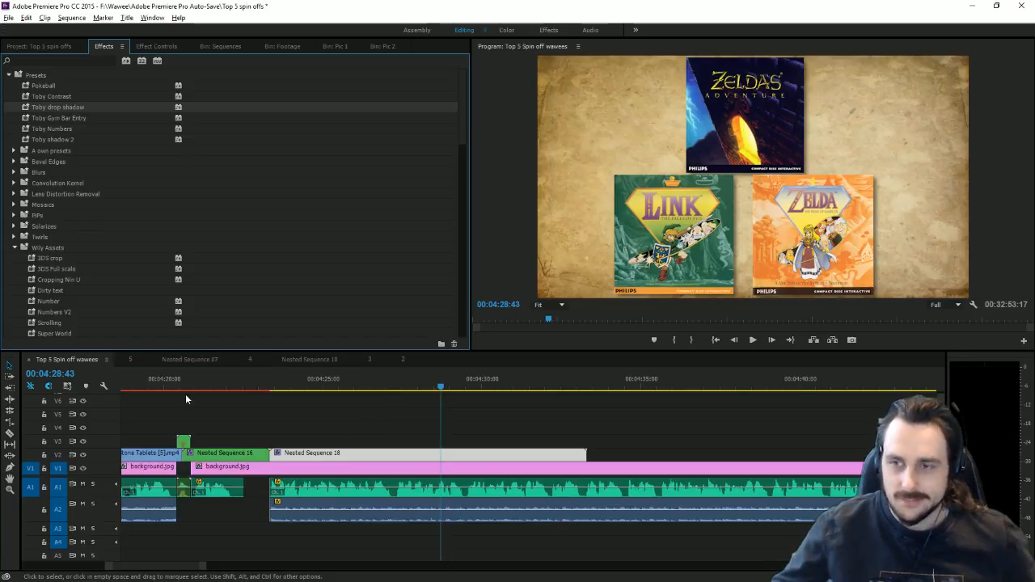
{"action": "left_click", "coordinate": [165, 46]}
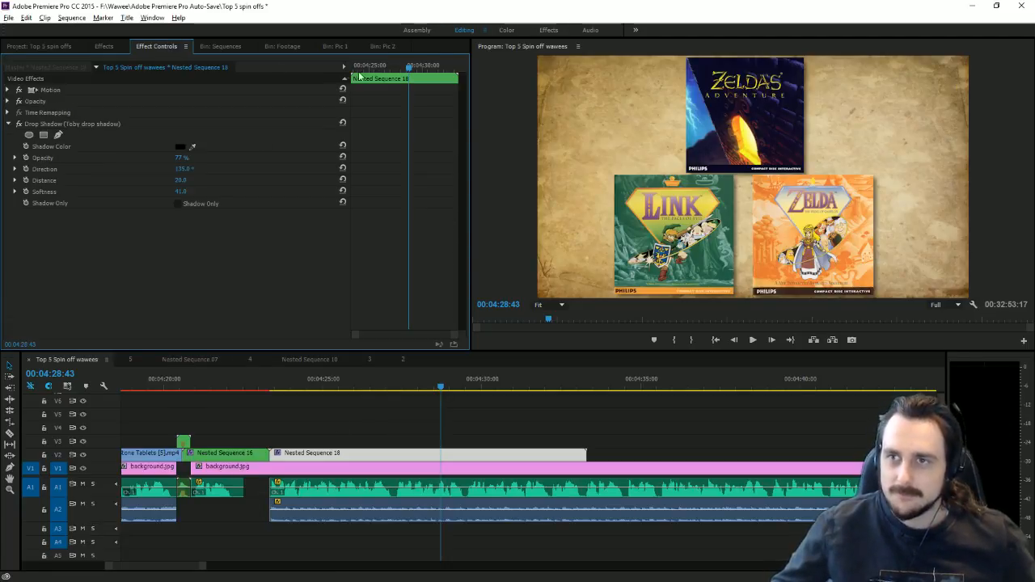
Step: At 00:04:23:20, set Nested Sequence 18's Scale to 0.0 with a keyframe
{"action": "key", "text": "Up"}
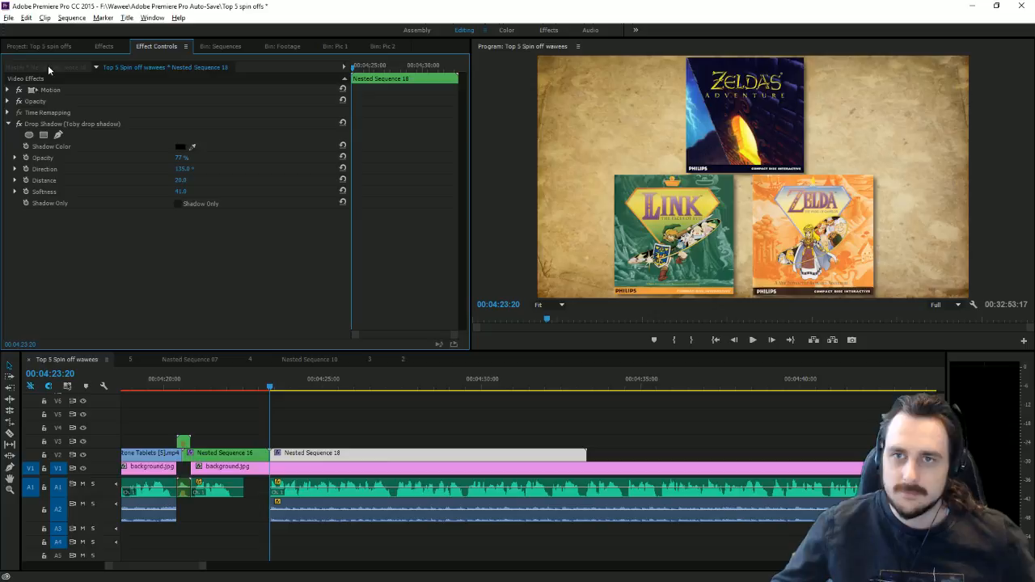
{"action": "left_click", "coordinate": [8, 90]}
{"action": "left_click_drag", "start_coordinate": [187, 113], "coordinate": [186, 111]}
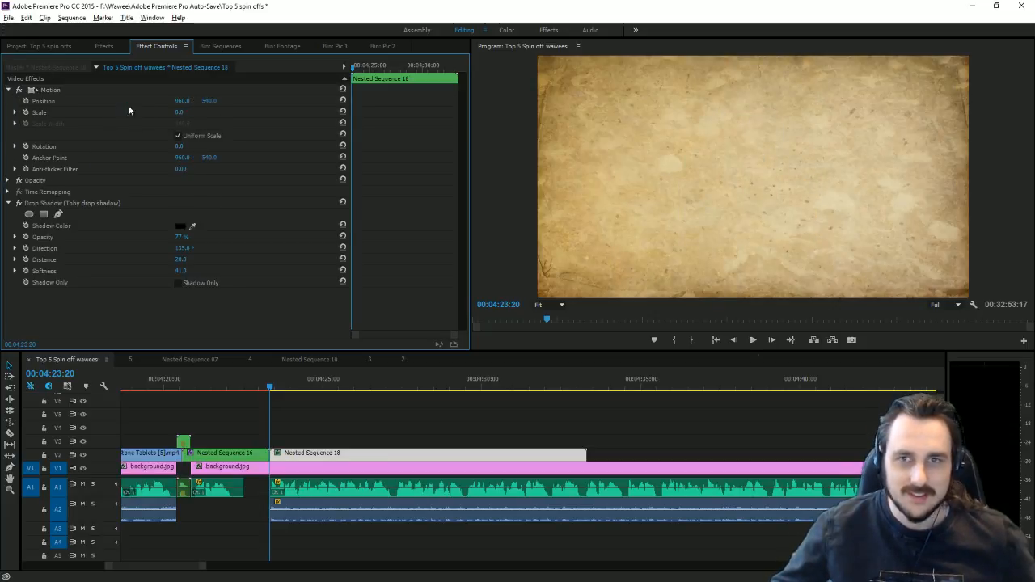
{"action": "left_click", "coordinate": [26, 112]}
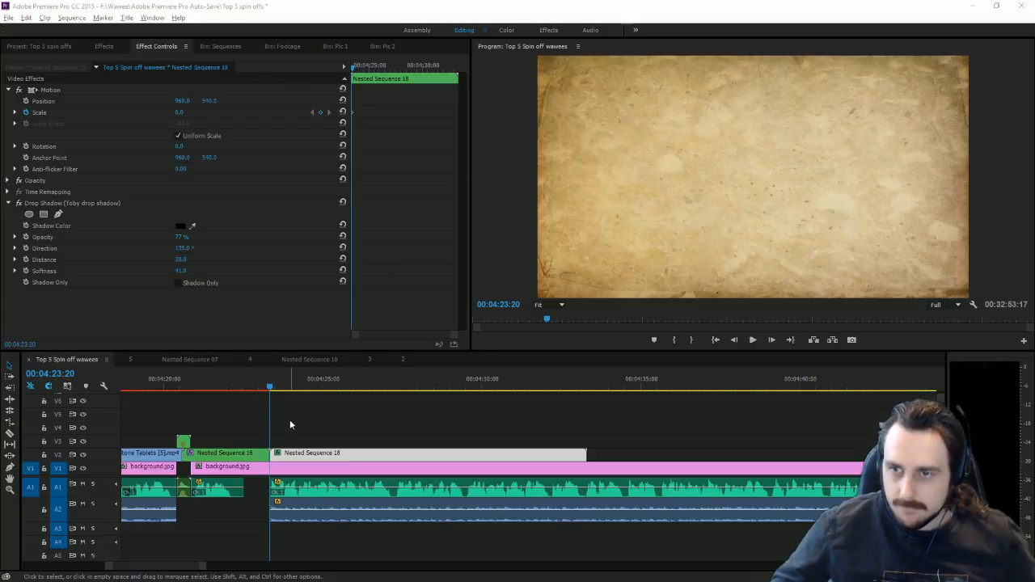
Step: Keyframe Nested Sequence 18's Scale at 57 shortly after the start and preview the pop-in
{"action": "left_click_drag", "start_coordinate": [272, 383], "coordinate": [284, 409]}
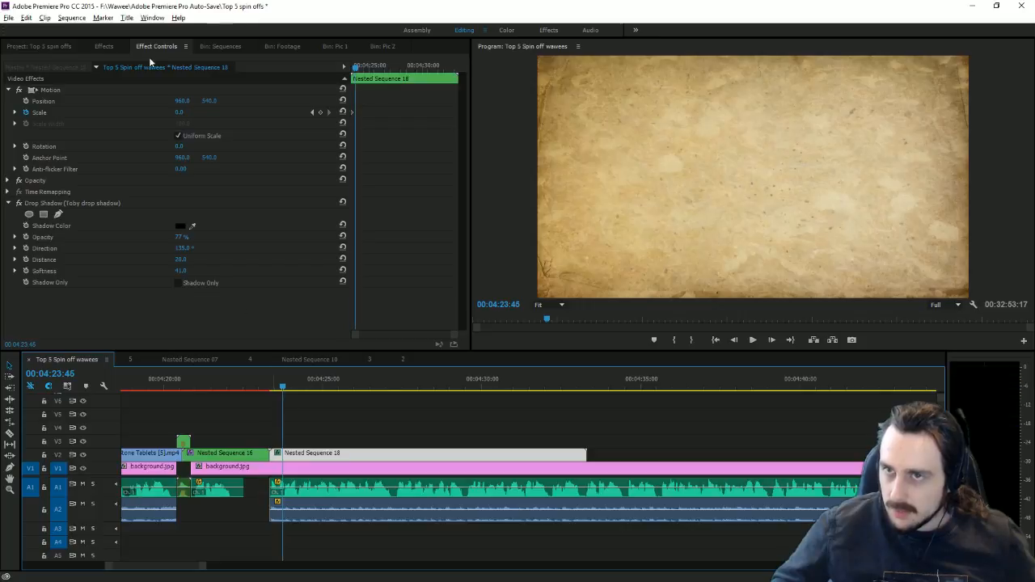
{"action": "left_click_drag", "start_coordinate": [181, 113], "coordinate": [357, 111]}
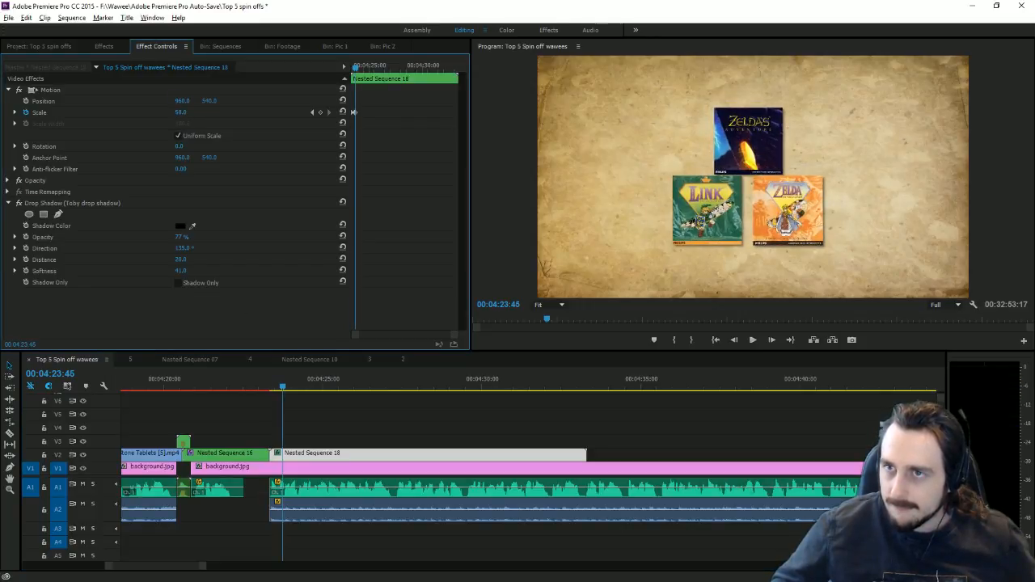
{"action": "left_click", "coordinate": [753, 341]}
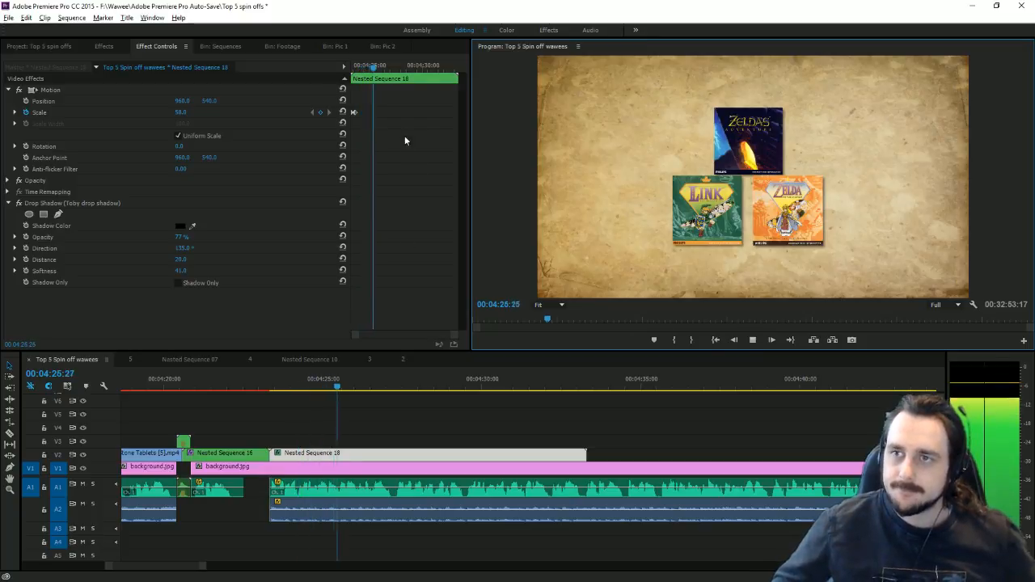
{"action": "key", "text": "Down"}
{"action": "left_click", "coordinate": [734, 340]}
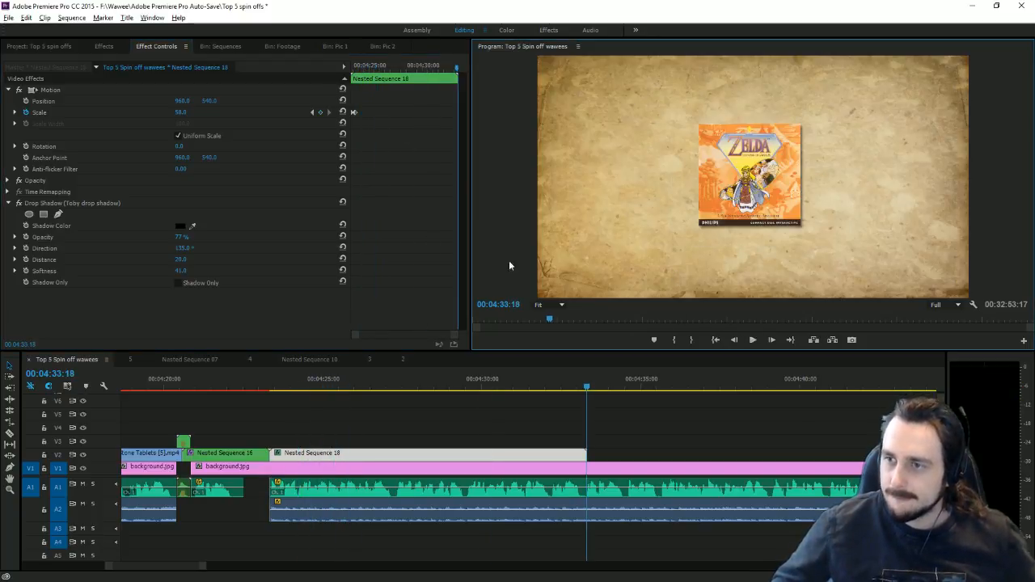
Step: Keyframe a larger Scale at the clip's last frame and play back the animation
{"action": "left_click_drag", "start_coordinate": [186, 114], "coordinate": [487, 369]}
{"action": "left_click", "coordinate": [389, 380]}
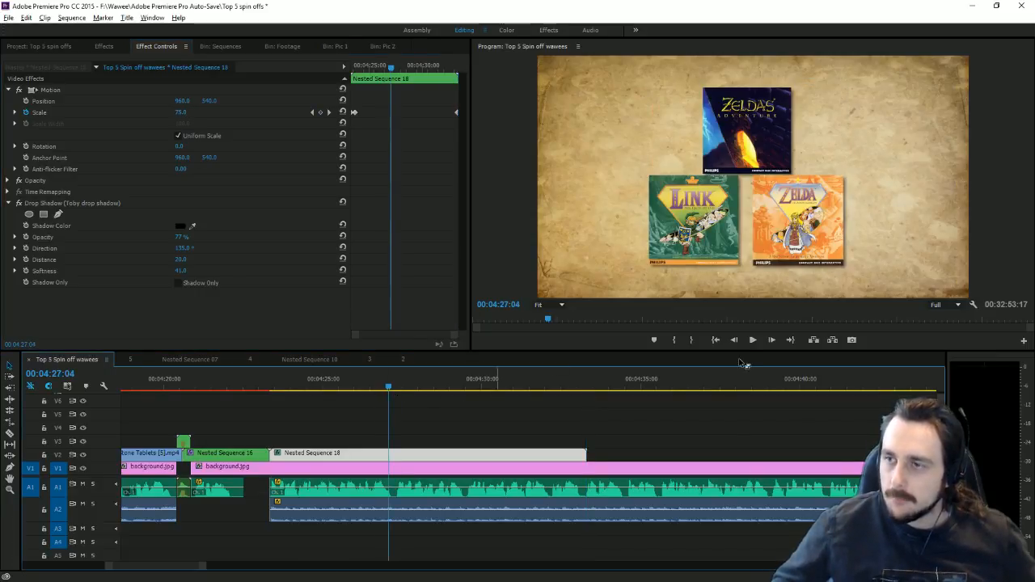
{"action": "left_click", "coordinate": [750, 343]}
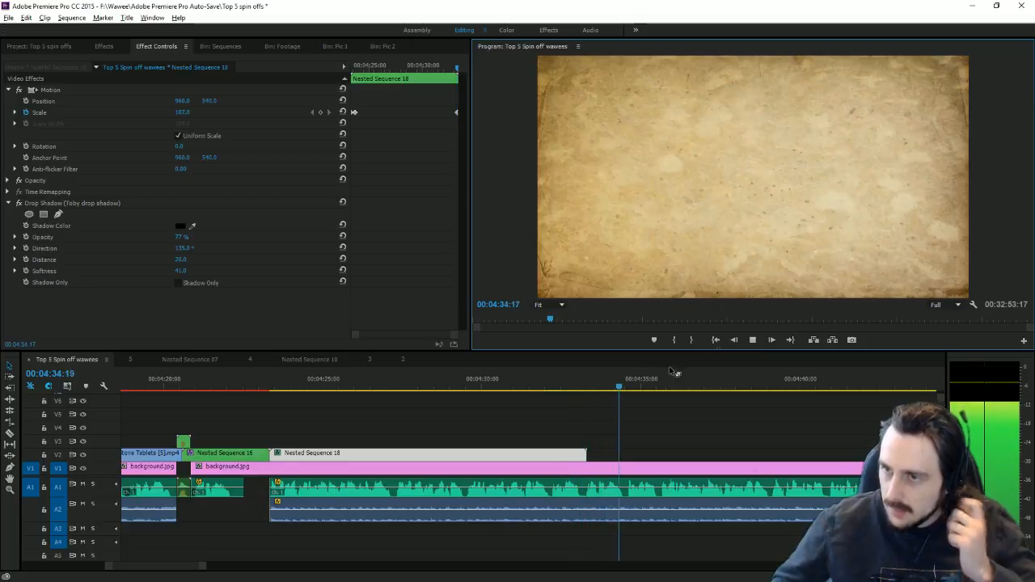
{"action": "left_click_drag", "start_coordinate": [577, 391], "coordinate": [656, 436]}
Step: Extend Nested Sequence 18 to 00:04:35:33 and move its last Scale keyframe there
{"action": "double_click", "coordinate": [480, 454]}
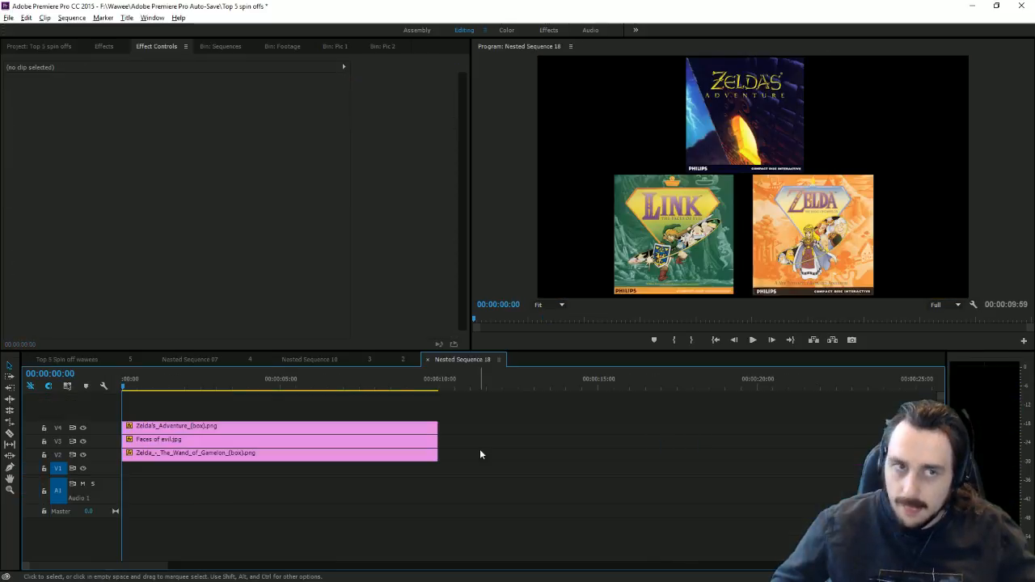
{"action": "left_click_drag", "start_coordinate": [458, 462], "coordinate": [774, 457]}
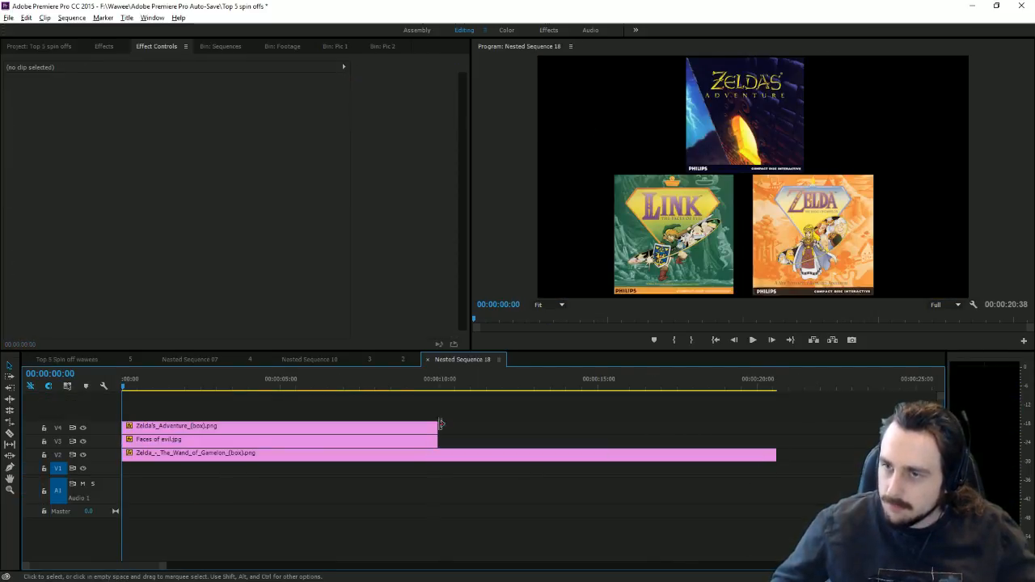
{"action": "left_click", "coordinate": [66, 360]}
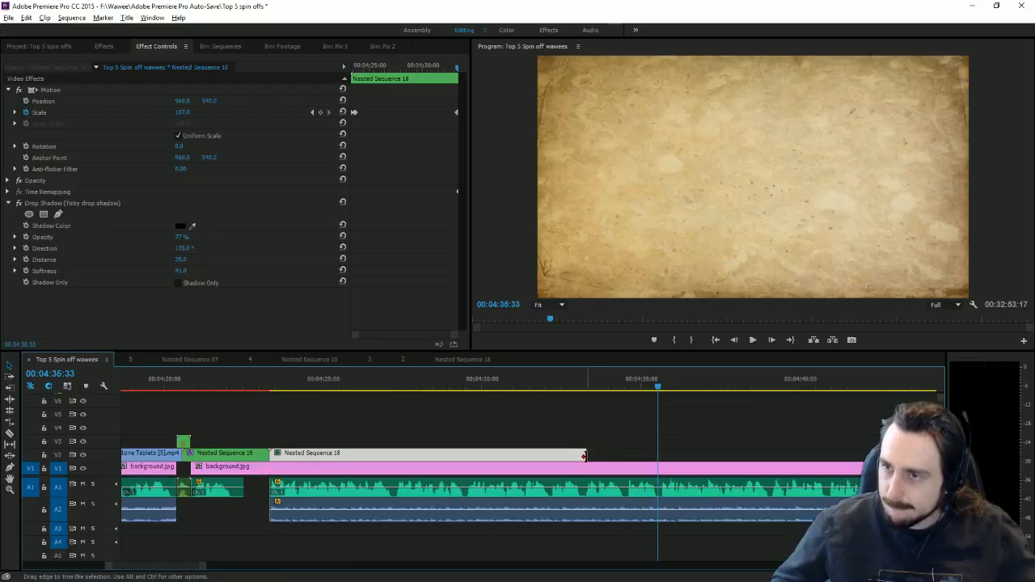
{"action": "left_click_drag", "start_coordinate": [589, 452], "coordinate": [657, 453]}
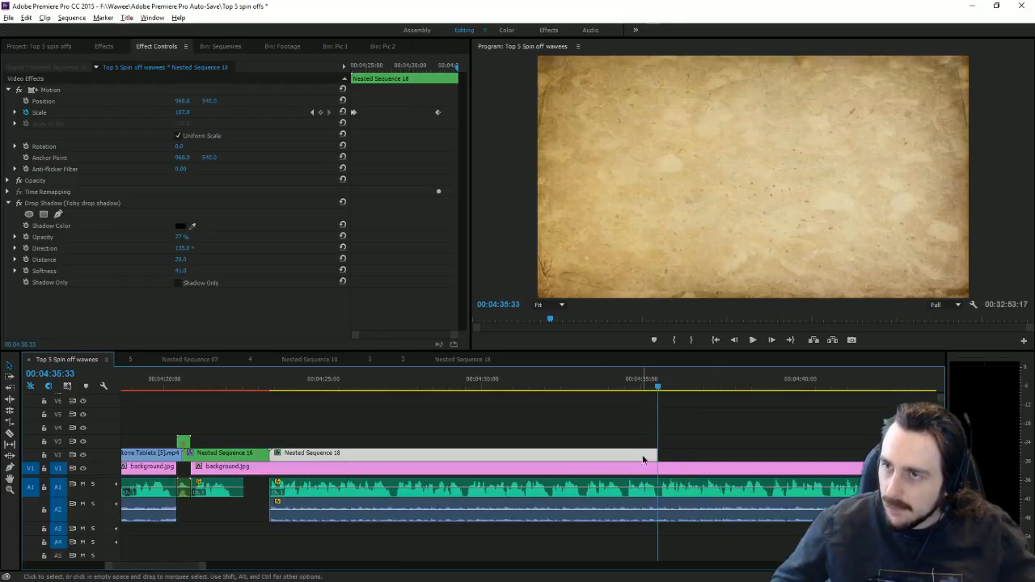
{"action": "left_click", "coordinate": [441, 112]}
{"action": "left_click_drag", "start_coordinate": [441, 112], "coordinate": [457, 112]}
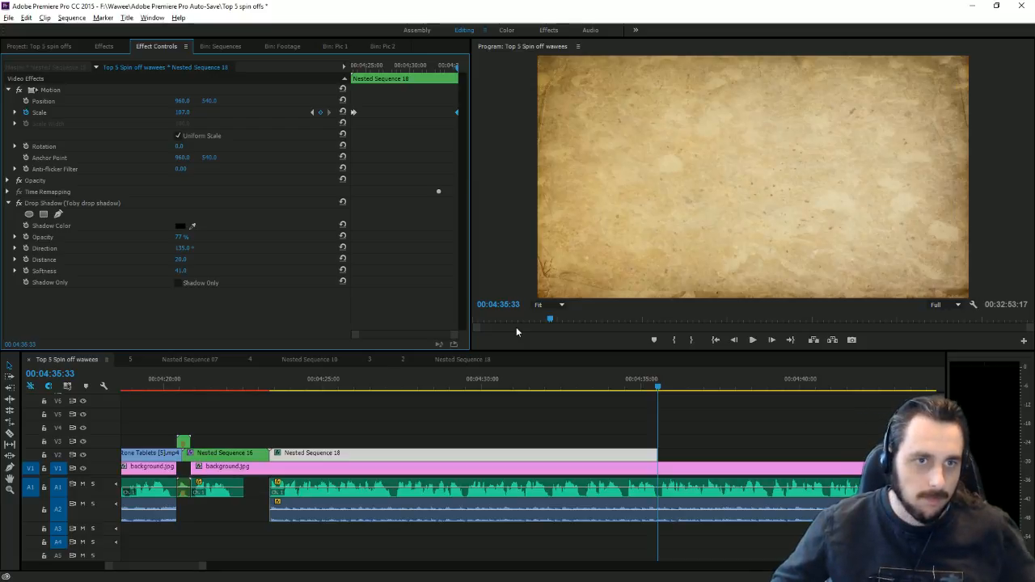
Step: Show the Pic 2 bin, search Explorer for 'zelda' and preview Zelda Maker.png
{"action": "left_click", "coordinate": [338, 47]}
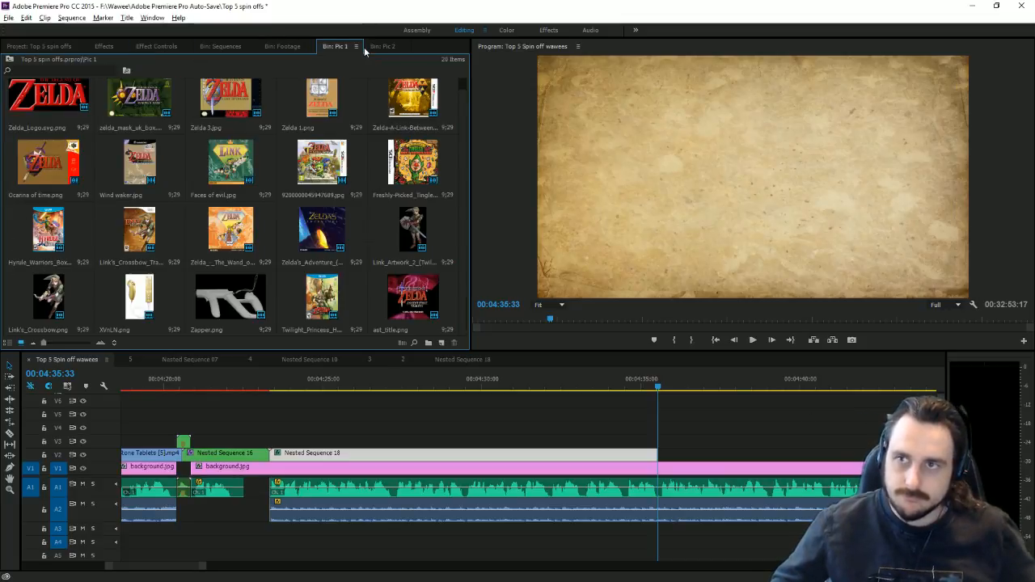
{"action": "left_click", "coordinate": [384, 47]}
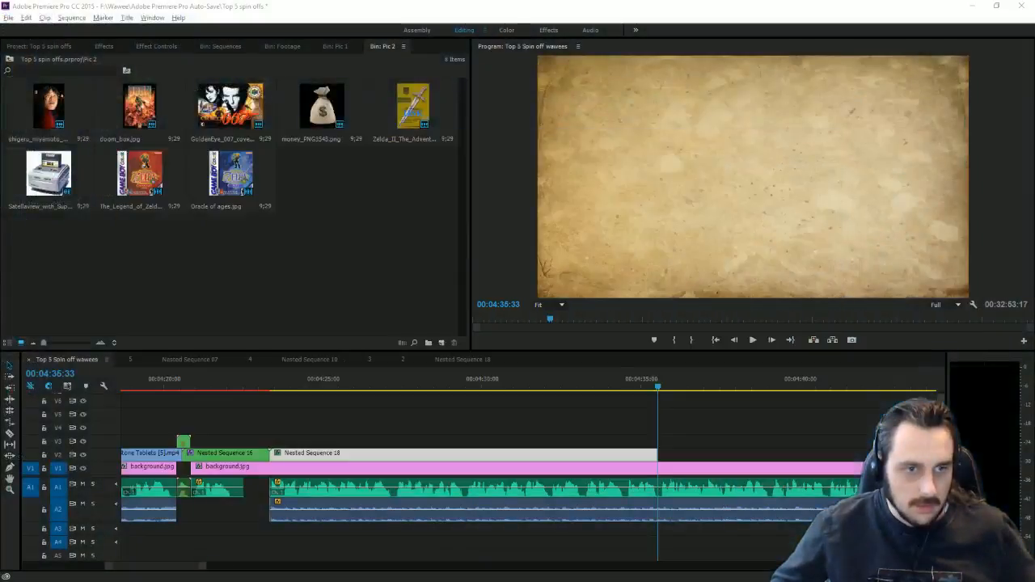
{"action": "left_click_drag", "start_coordinate": [0, 229], "coordinate": [540, 223]}
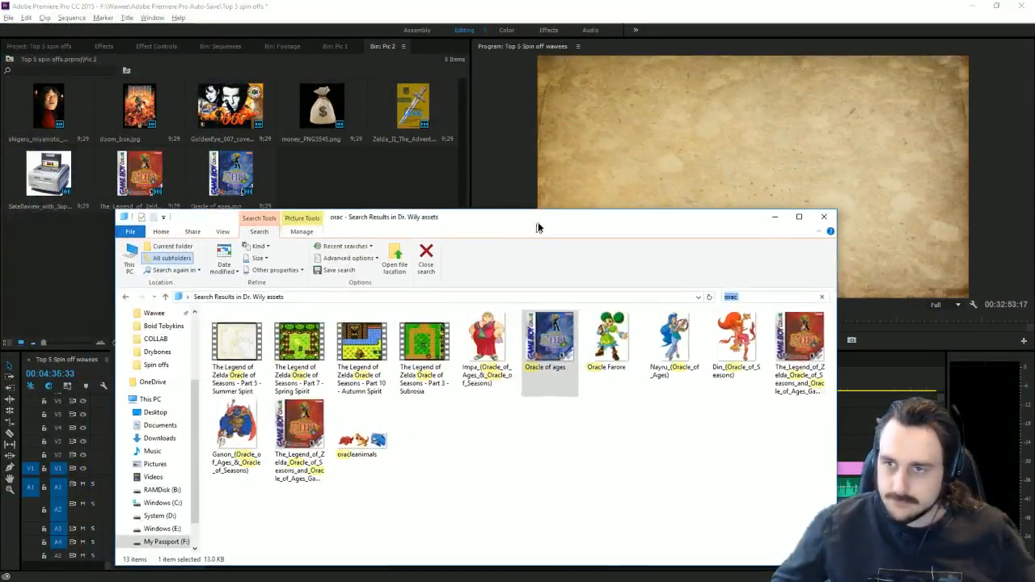
{"action": "type", "text": "zelda"}
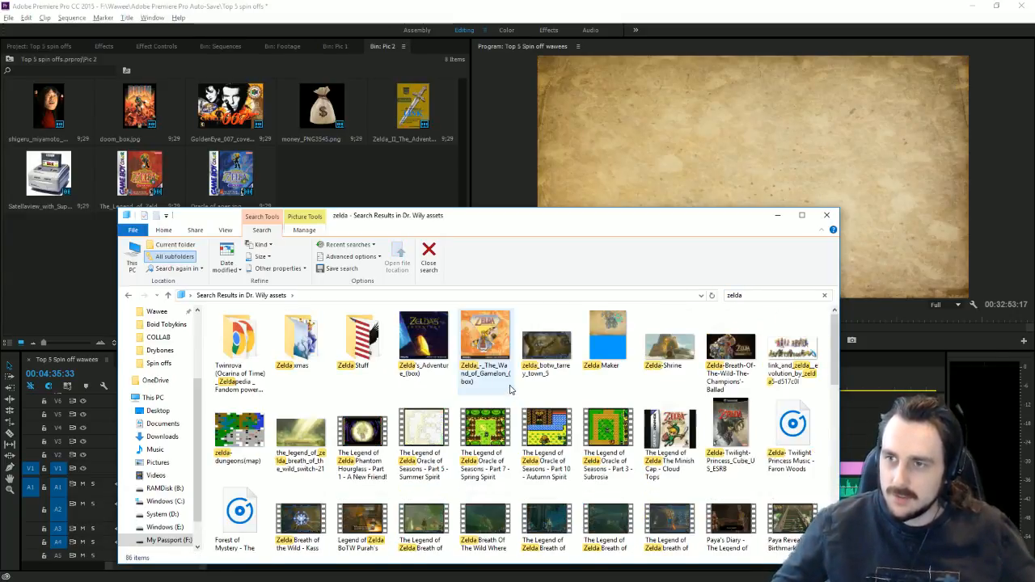
{"action": "left_click", "coordinate": [621, 320]}
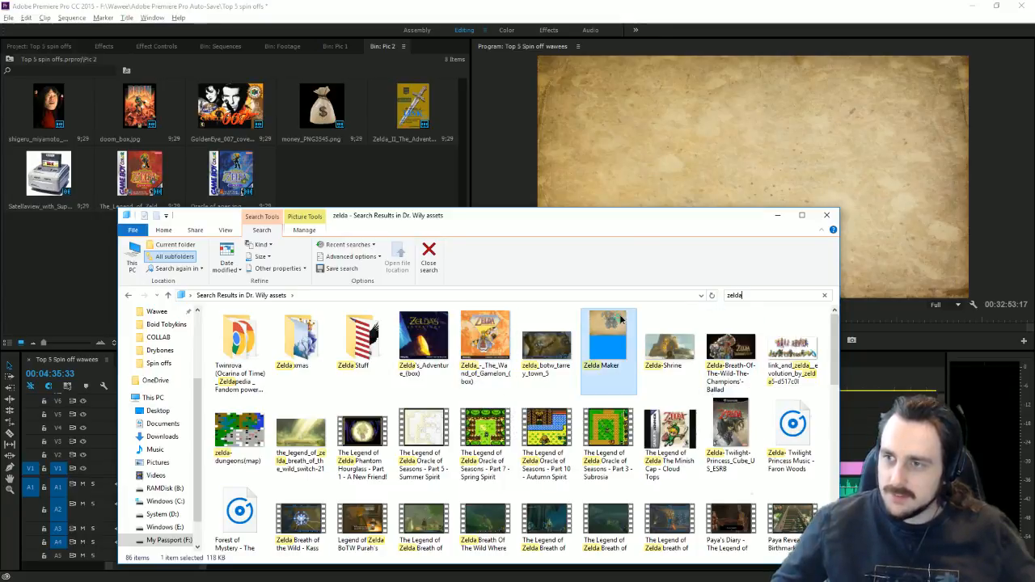
{"action": "double_click", "coordinate": [621, 320]}
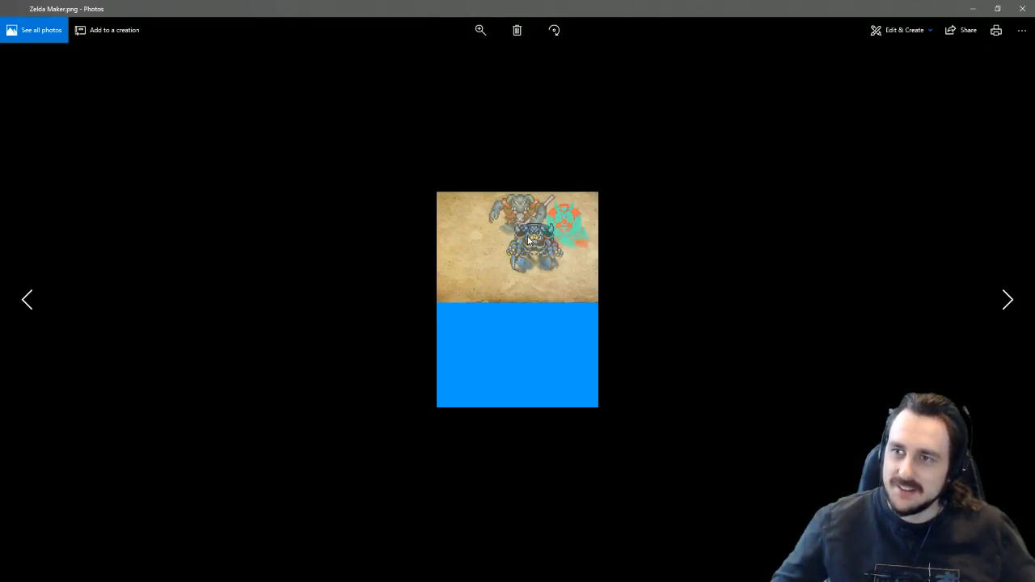
{"action": "left_click", "coordinate": [1029, 10]}
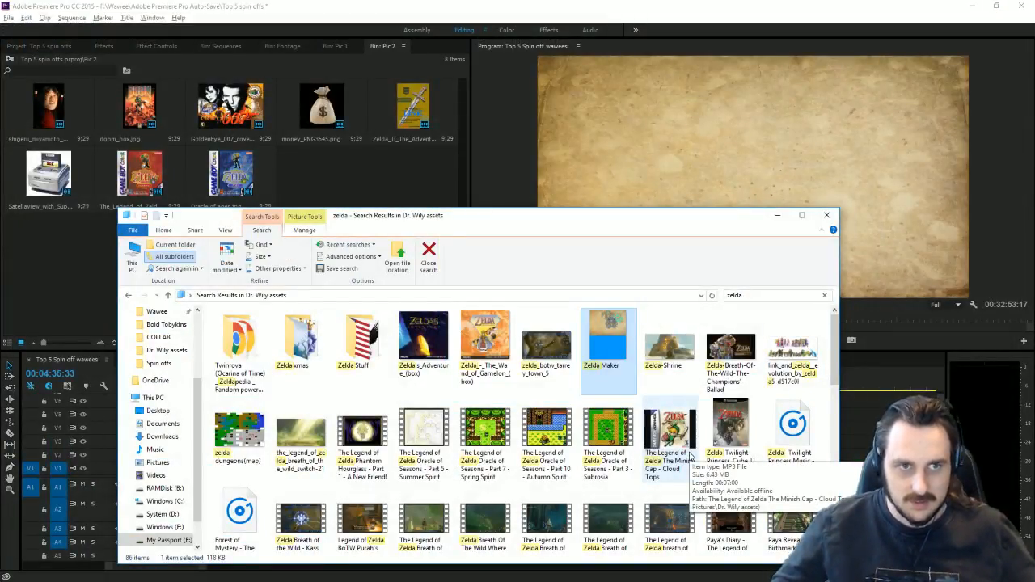
Step: Import Princess_Zelda.png from the search results into the Pic 2 bin
{"action": "scroll", "coordinate": [690, 457], "scroll_direction": "down", "scroll_amount": 5}
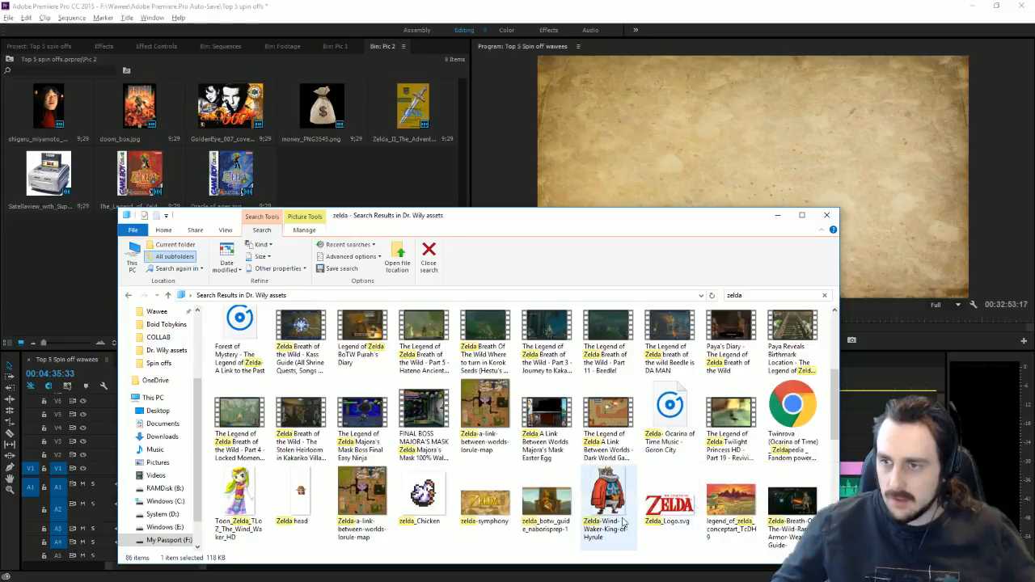
{"action": "scroll", "coordinate": [593, 517], "scroll_direction": "down", "scroll_amount": 10}
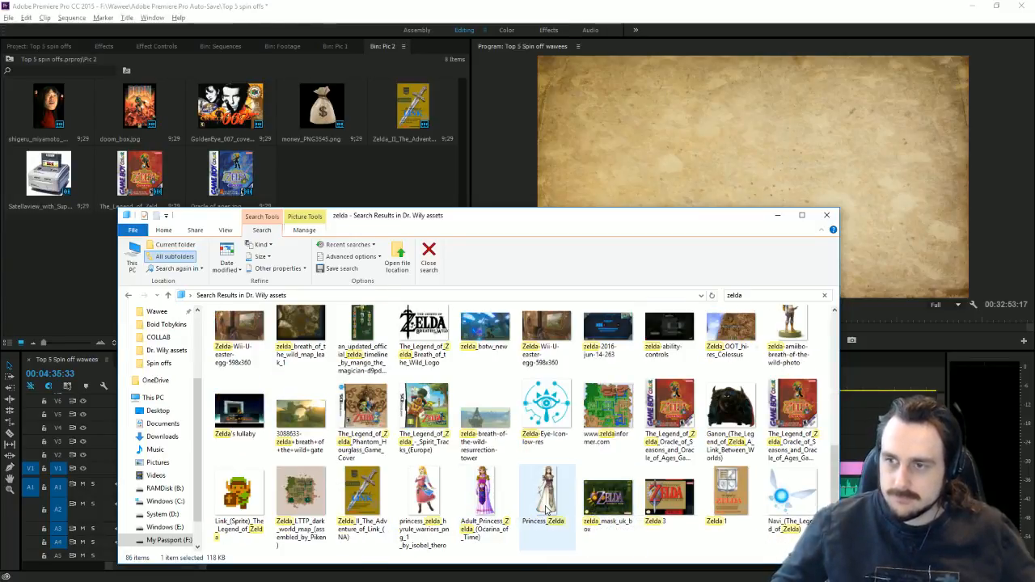
{"action": "left_click_drag", "start_coordinate": [547, 495], "coordinate": [75, 266]}
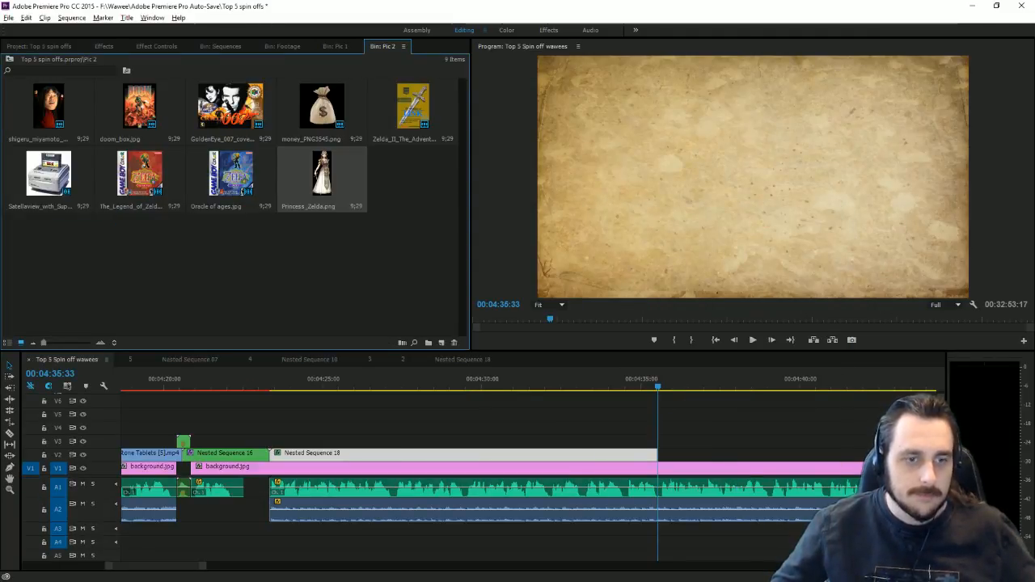
Step: Google 'wand of gamelon' from the Chrome address bar
{"action": "key", "text": "alt+Tab"}
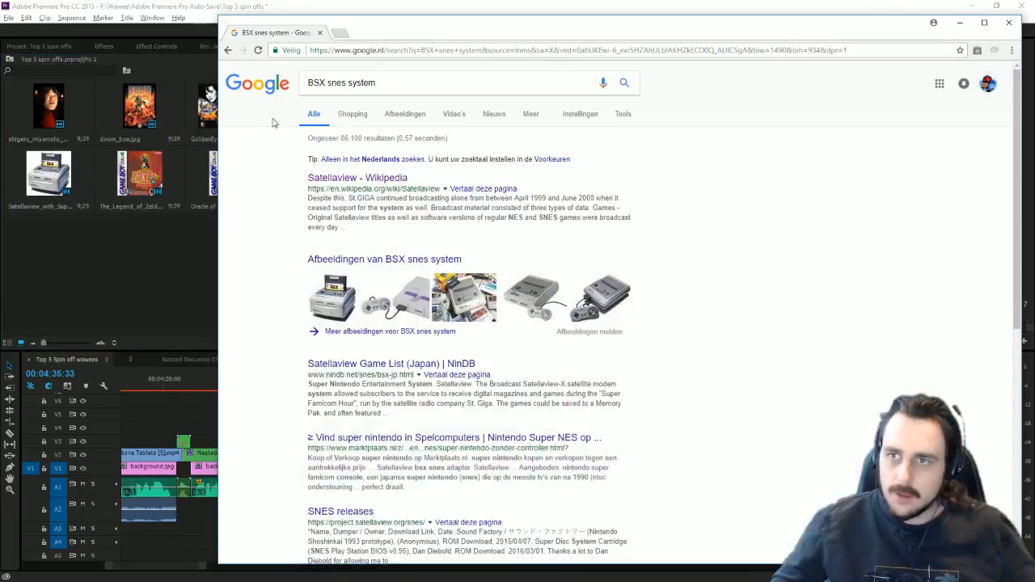
{"action": "left_click", "coordinate": [378, 51]}
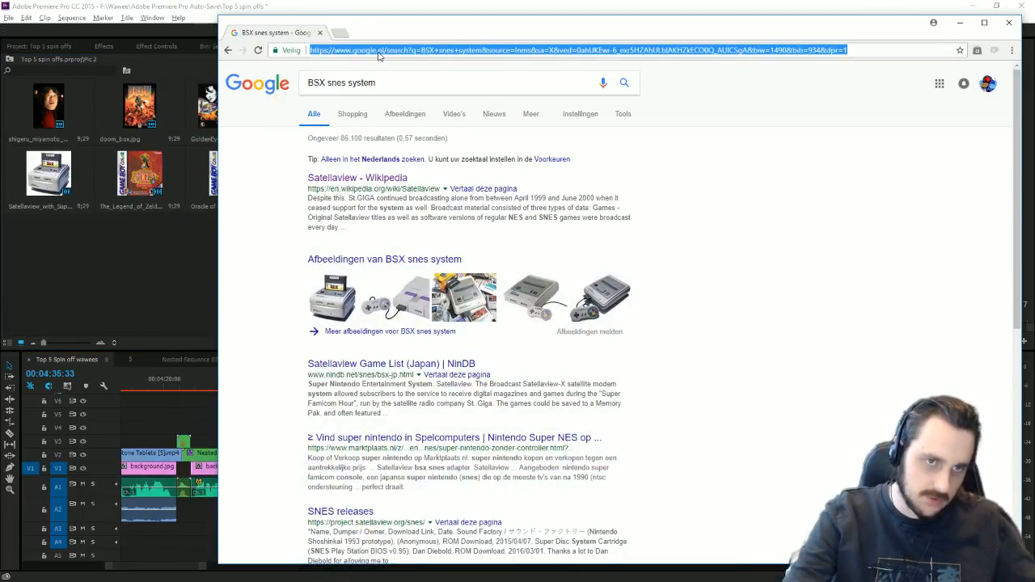
{"action": "type", "text": "wand of gamelon"}
{"action": "key", "text": "Return"}
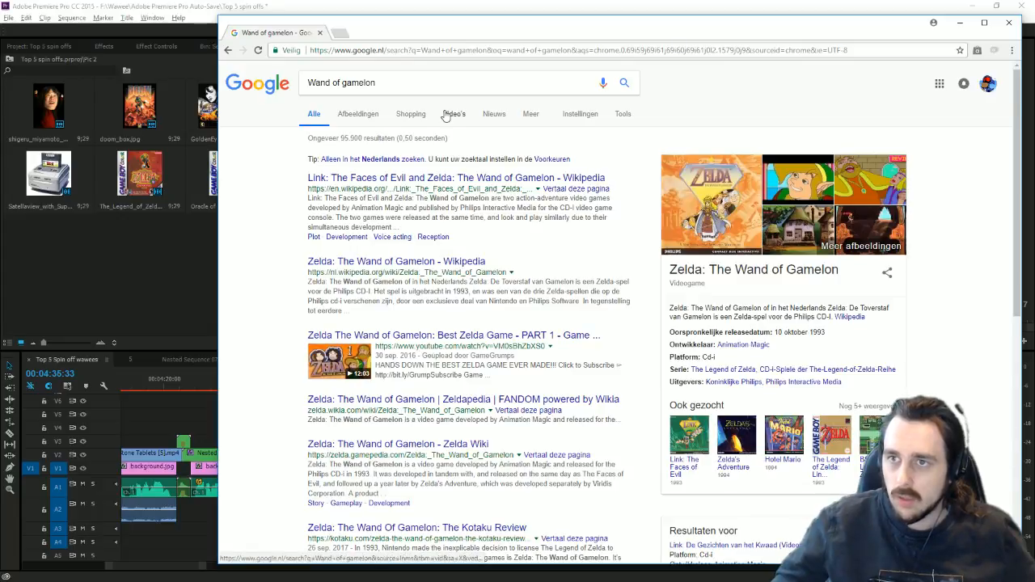
Step: Go to the YouTube homepage via the address bar
{"action": "left_click", "coordinate": [384, 50]}
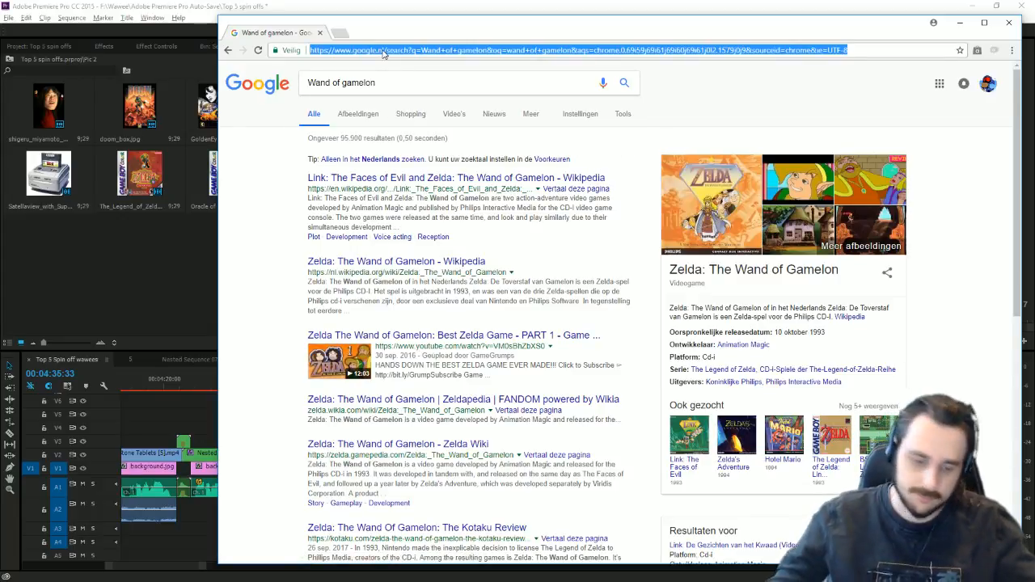
{"action": "type", "text": "youtube.com"}
{"action": "key", "text": "Return"}
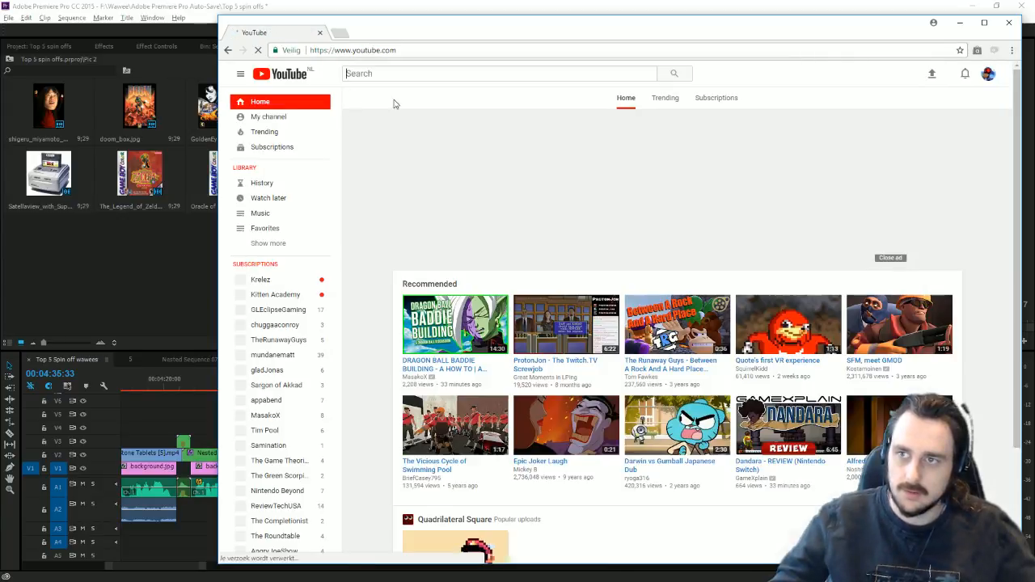
Step: Search YouTube for 'Wand of gamelon lp' and scroll through the results
{"action": "type", "text": "W"}
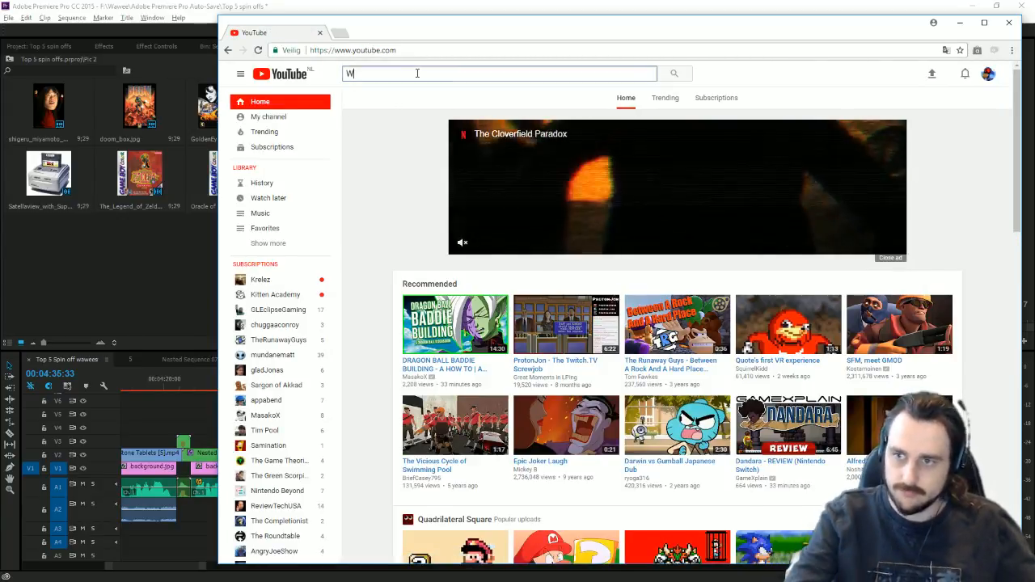
{"action": "type", "text": "and of gam"}
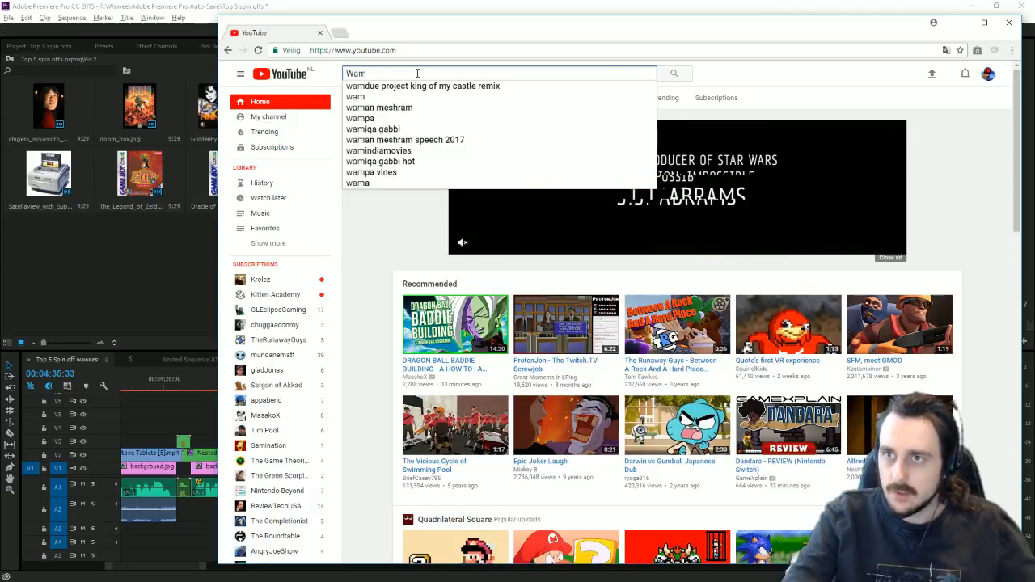
{"action": "type", "text": "elon"}
{"action": "key", "text": "Return"}
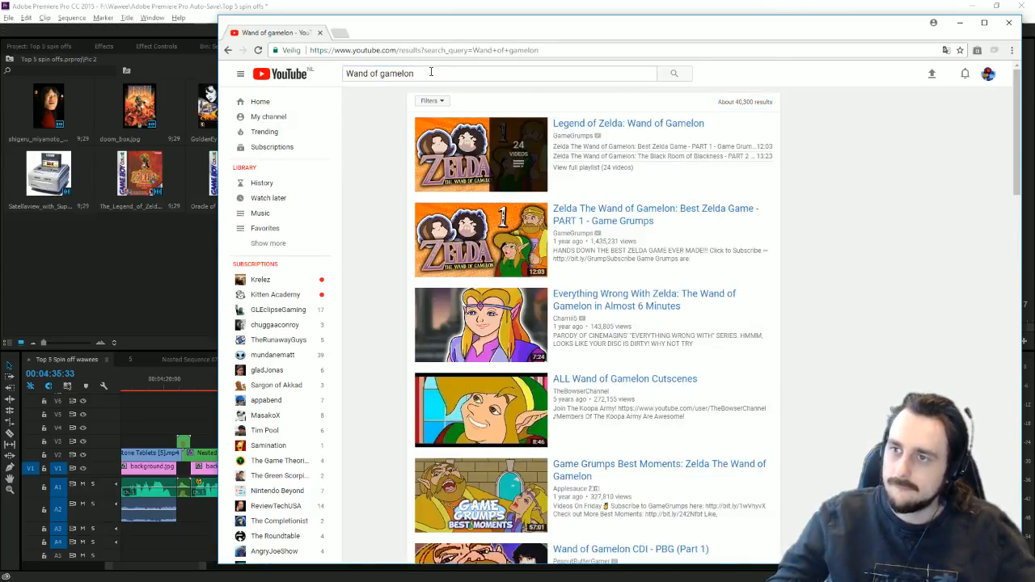
{"action": "left_click", "coordinate": [431, 72]}
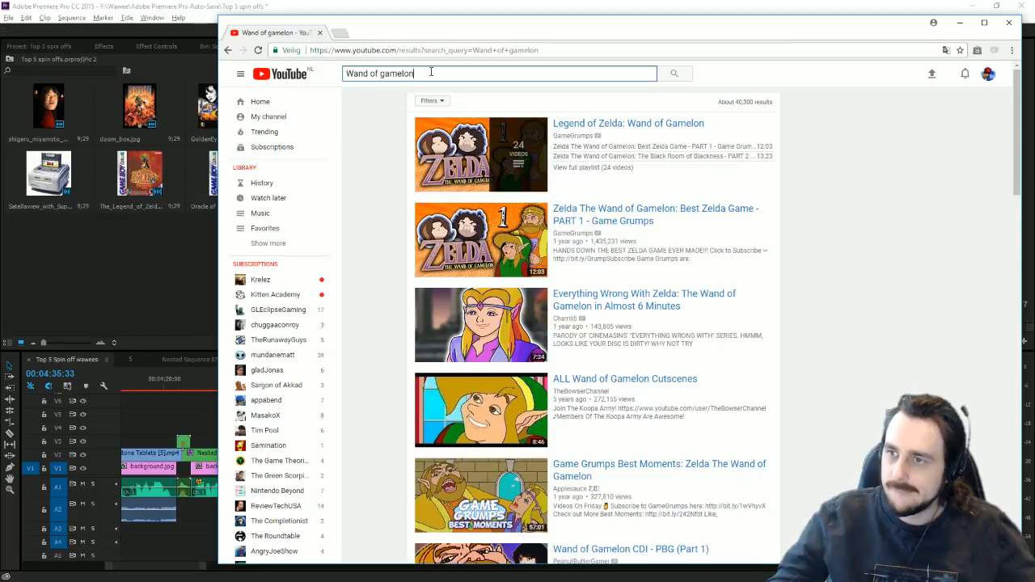
{"action": "type", "text": "lp"}
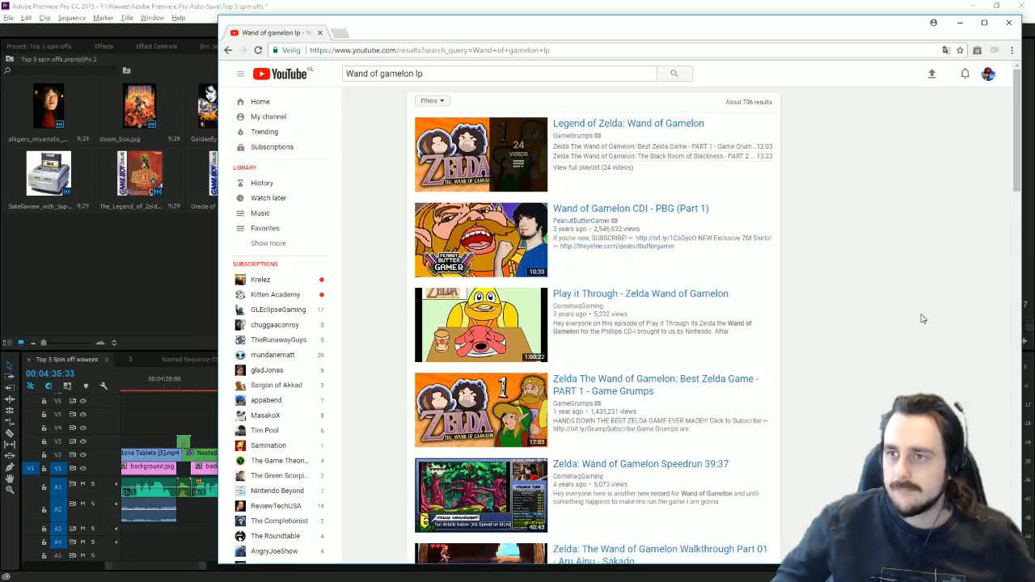
{"action": "scroll", "coordinate": [922, 319], "scroll_direction": "down", "scroll_amount": 3}
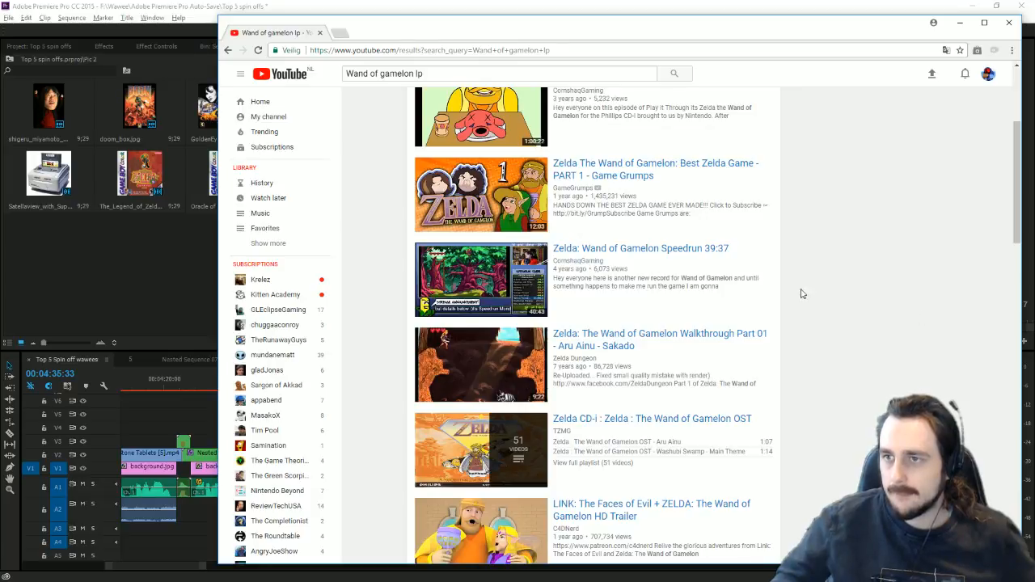
{"action": "scroll", "coordinate": [884, 318], "scroll_direction": "down", "scroll_amount": 1}
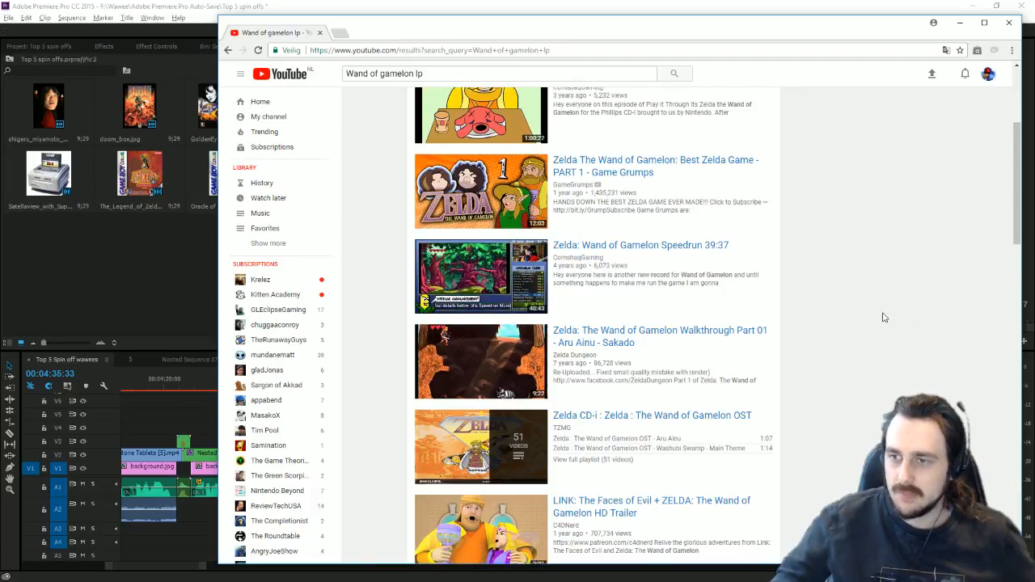
{"action": "scroll", "coordinate": [884, 318], "scroll_direction": "down", "scroll_amount": 1}
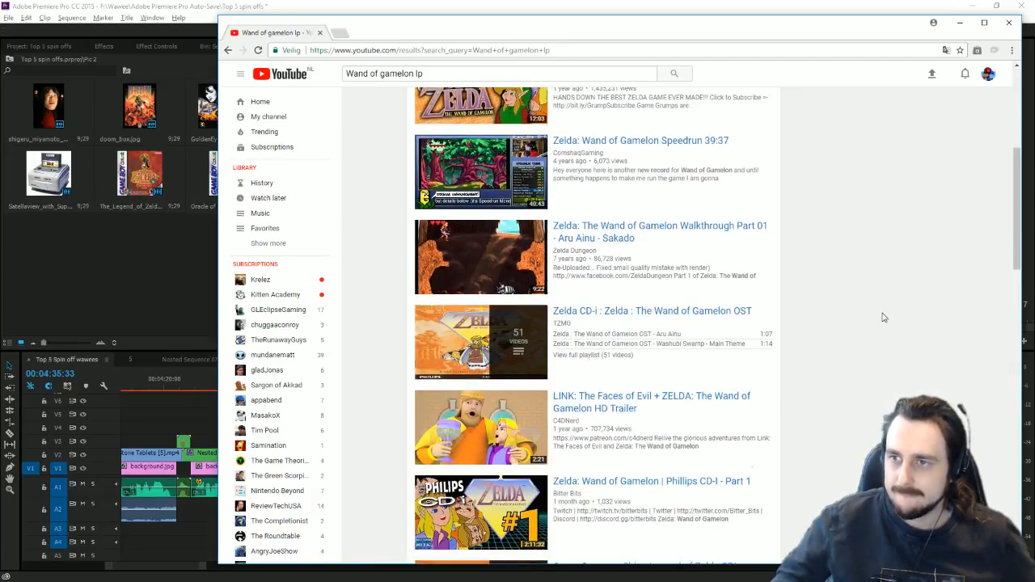
{"action": "scroll", "coordinate": [884, 318], "scroll_direction": "down", "scroll_amount": 2}
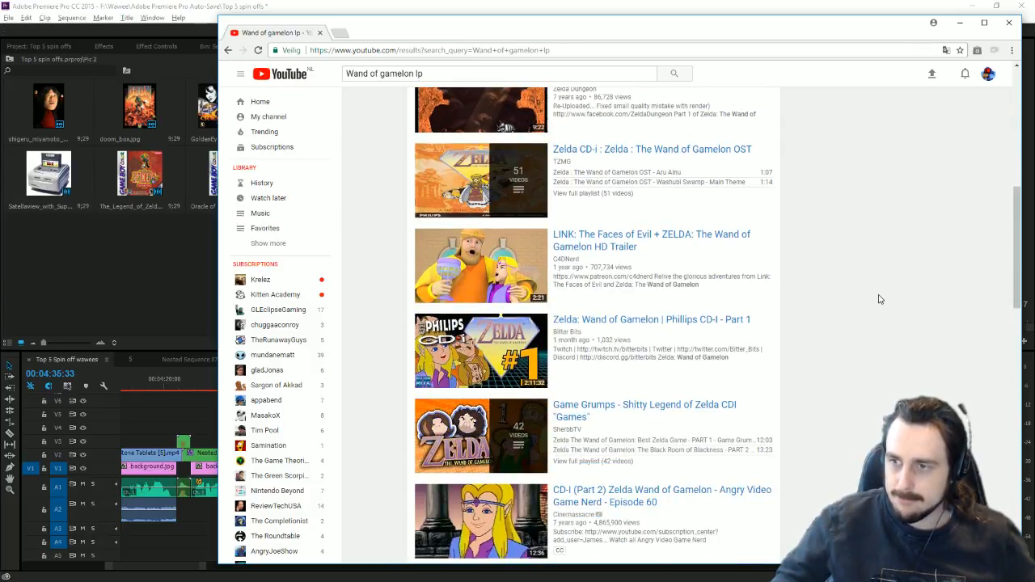
{"action": "scroll", "coordinate": [880, 299], "scroll_direction": "down", "scroll_amount": 2}
{"action": "scroll", "coordinate": [880, 299], "scroll_direction": "down", "scroll_amount": 2}
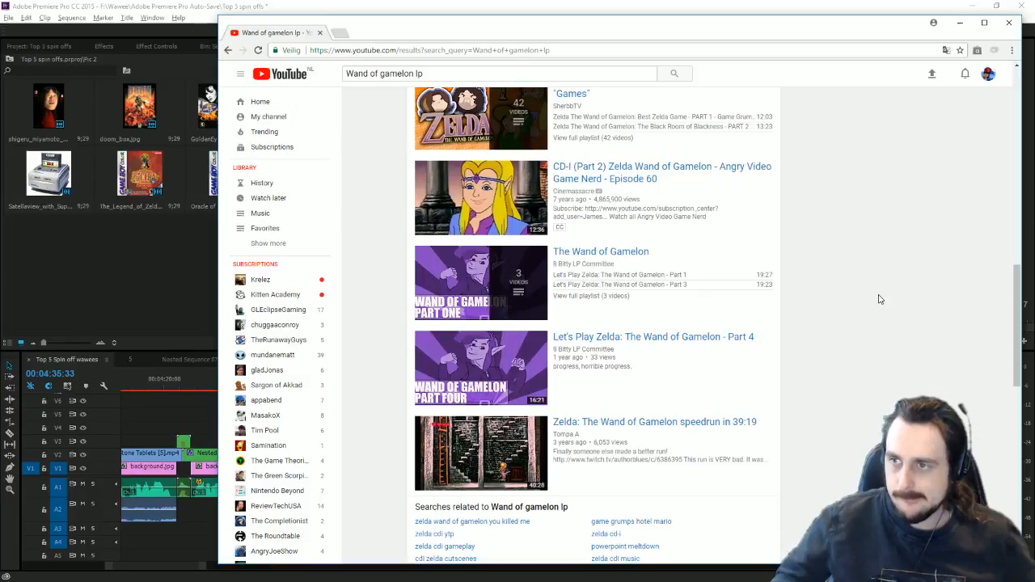
{"action": "scroll", "coordinate": [880, 299], "scroll_direction": "up", "scroll_amount": 9}
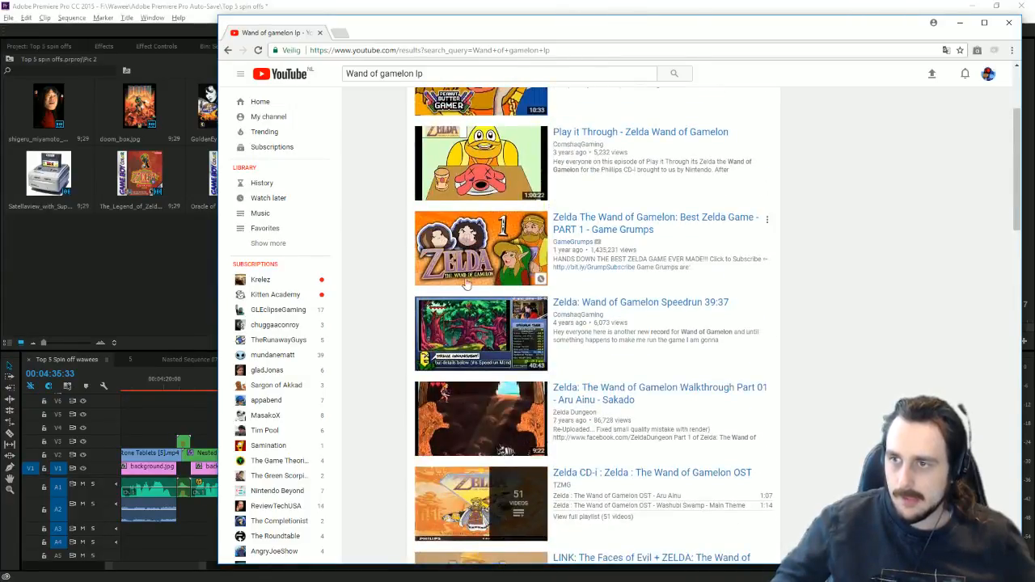
Step: Watch the Wand of Gamelon Speedrun 39:37 video around 12:52 and 26:45, then minimize Chrome
{"action": "left_click", "coordinate": [484, 327]}
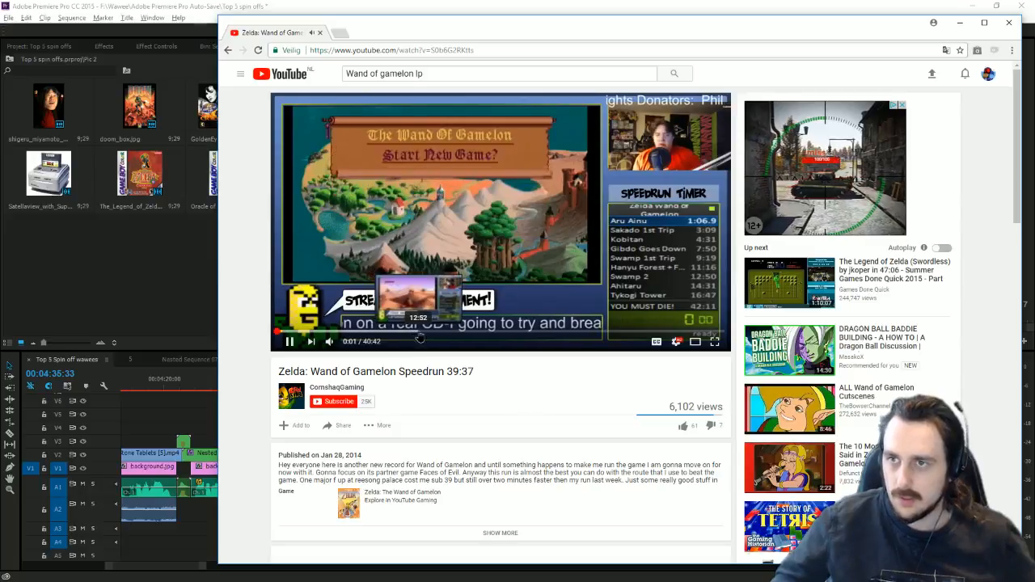
{"action": "left_click", "coordinate": [419, 336]}
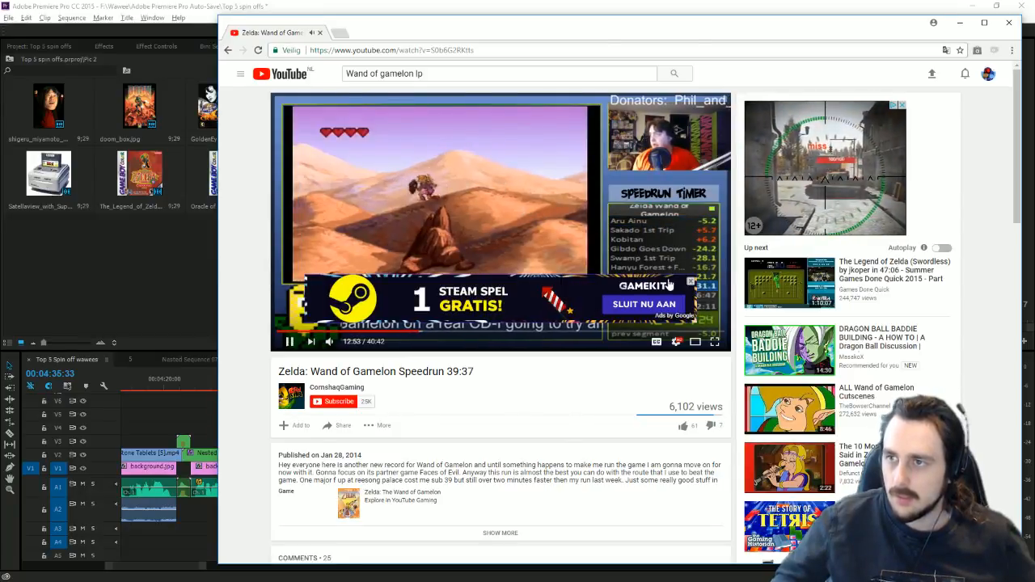
{"action": "left_click", "coordinate": [690, 281]}
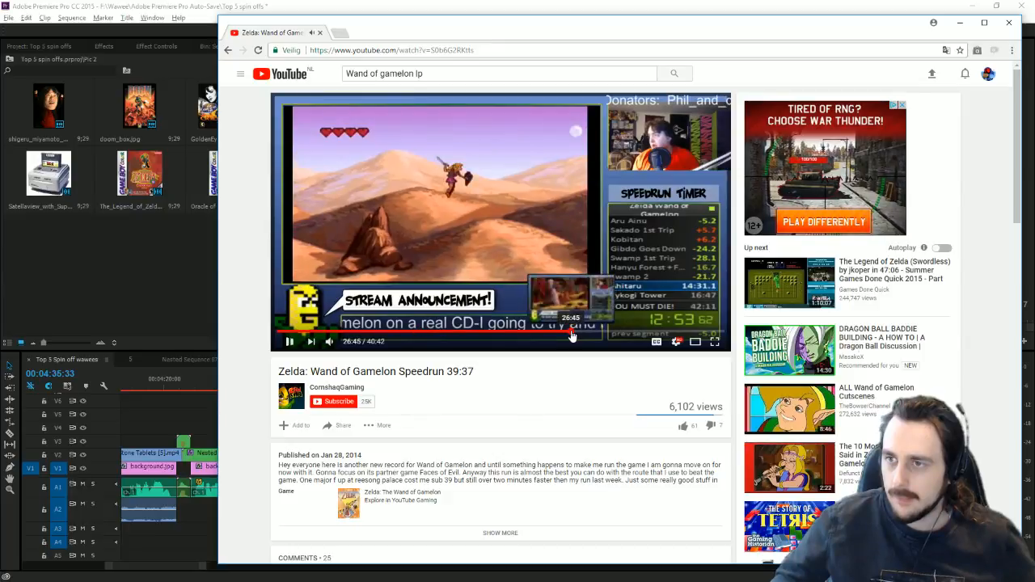
{"action": "left_click", "coordinate": [571, 334]}
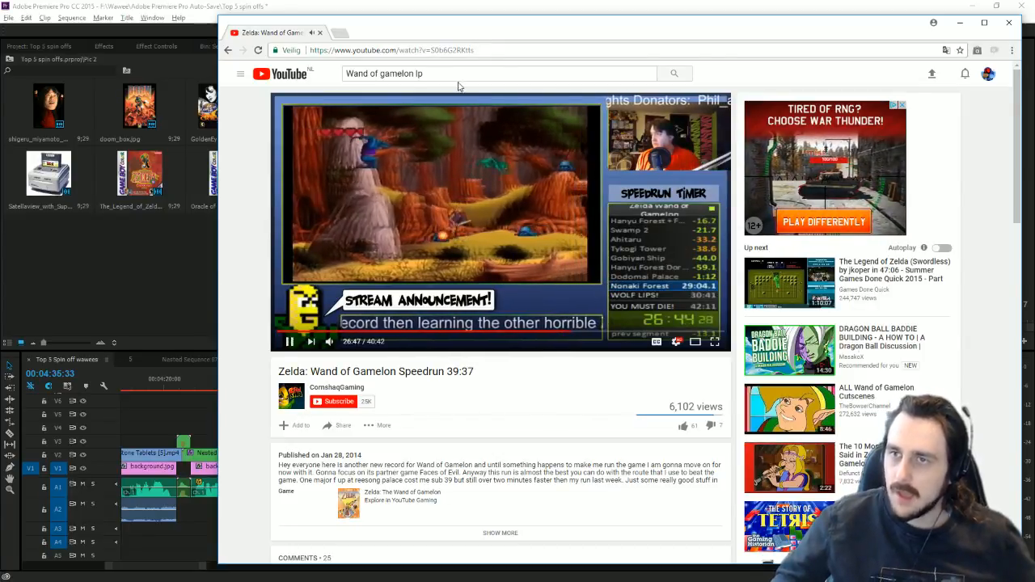
{"action": "left_click", "coordinate": [495, 50]}
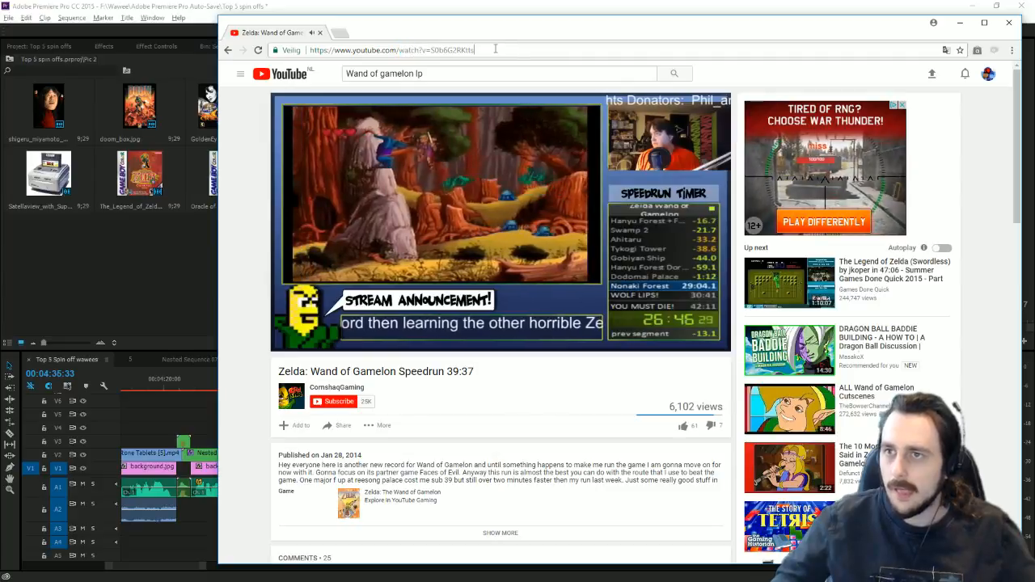
{"action": "triple_click", "coordinate": [495, 49]}
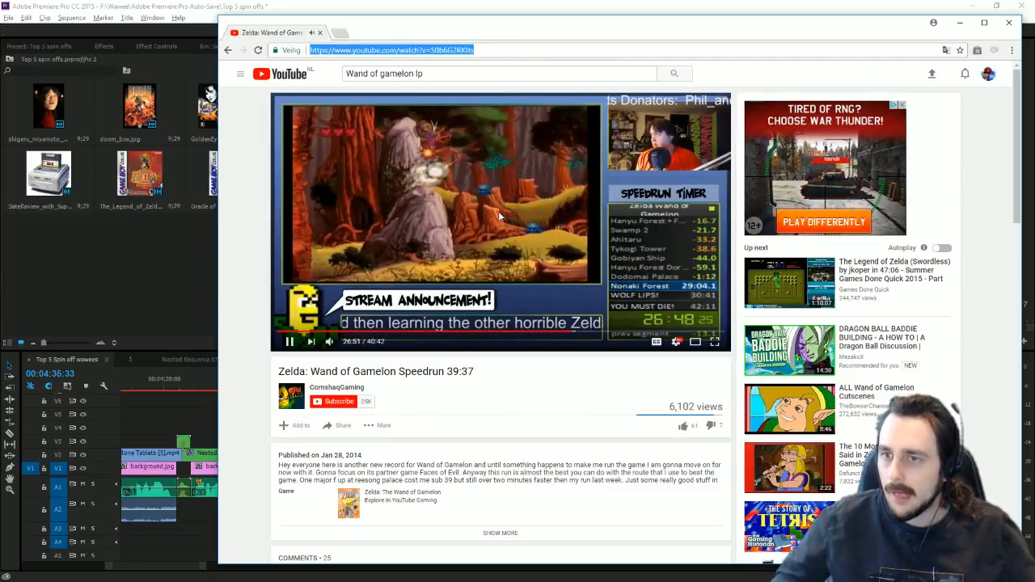
{"action": "left_click", "coordinate": [499, 216]}
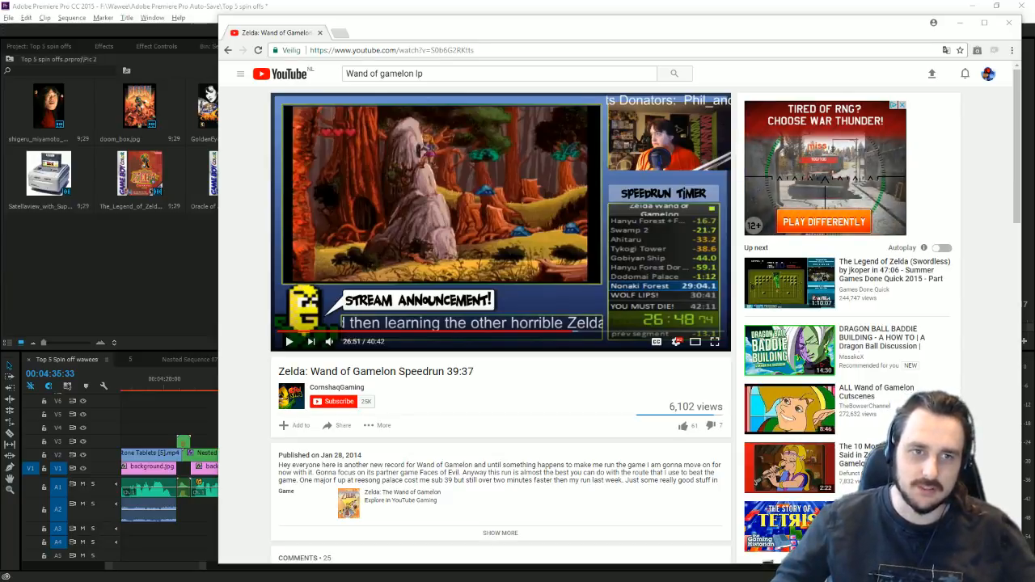
{"action": "left_click", "coordinate": [504, 210]}
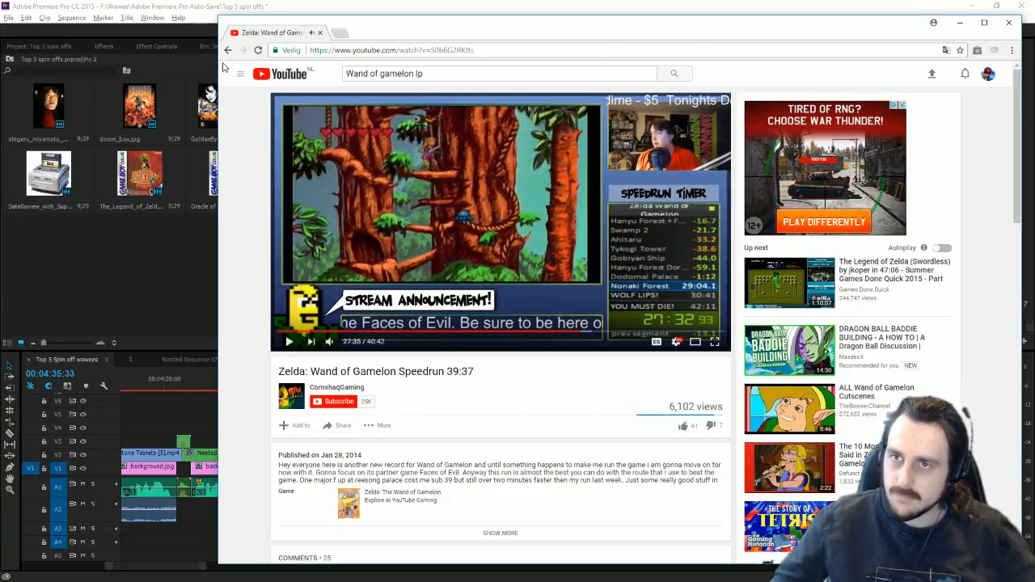
{"action": "left_click", "coordinate": [270, 76]}
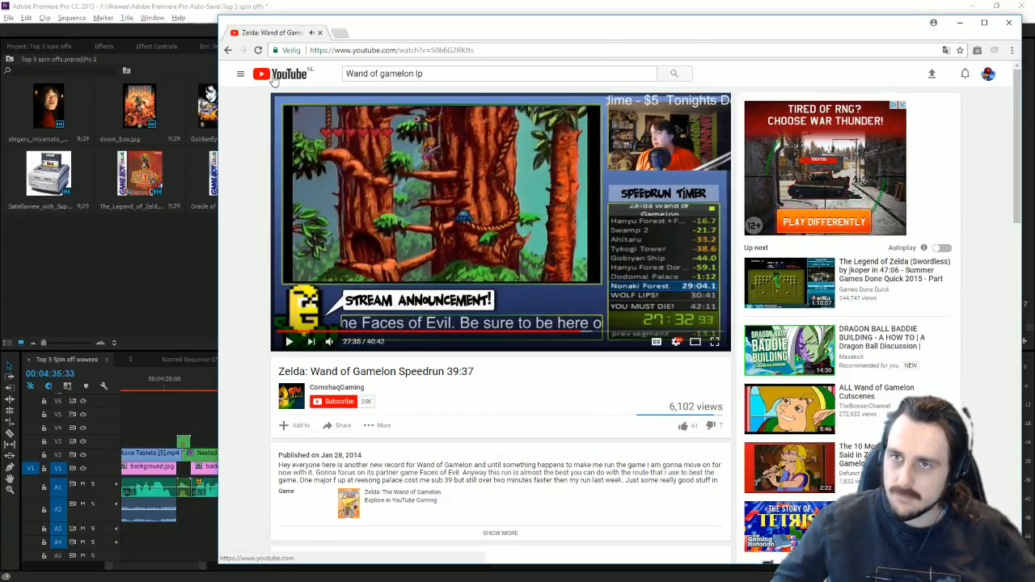
{"action": "left_click", "coordinate": [960, 22]}
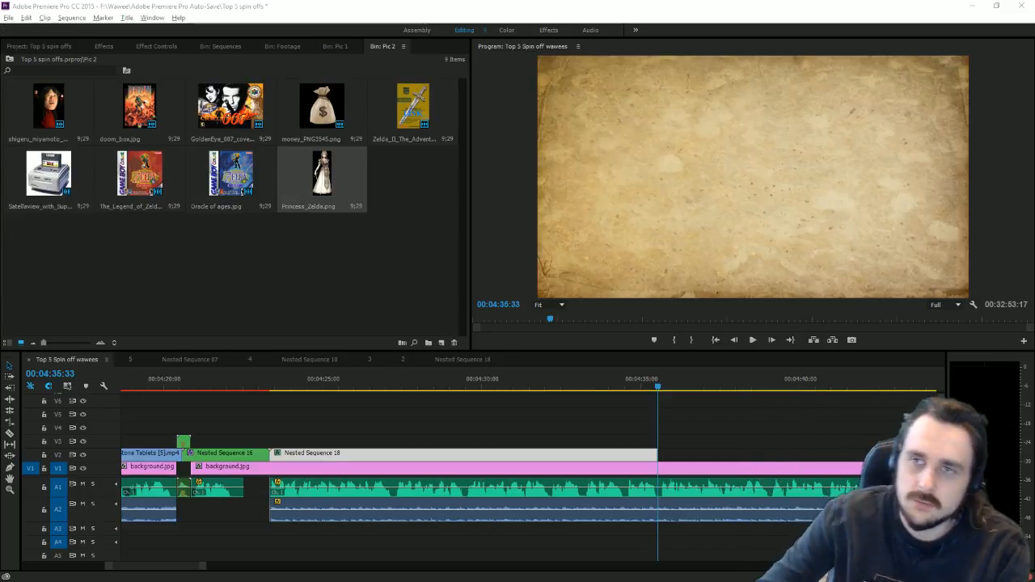
Step: Park the playhead at 04:33:54 and dock the Pic 1 image bin with a larger preview
{"action": "left_click", "coordinate": [551, 386]}
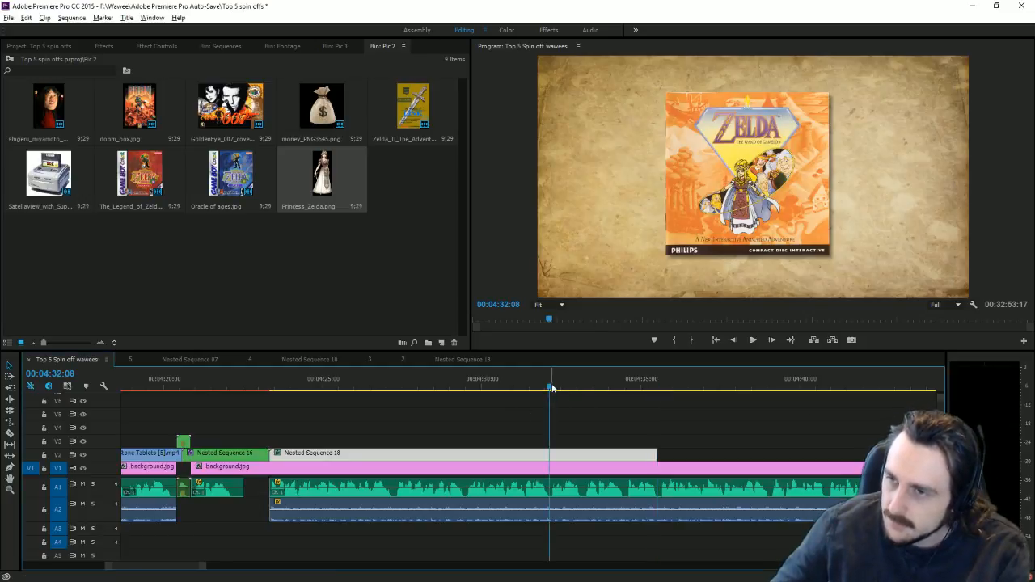
{"action": "key", "text": "space"}
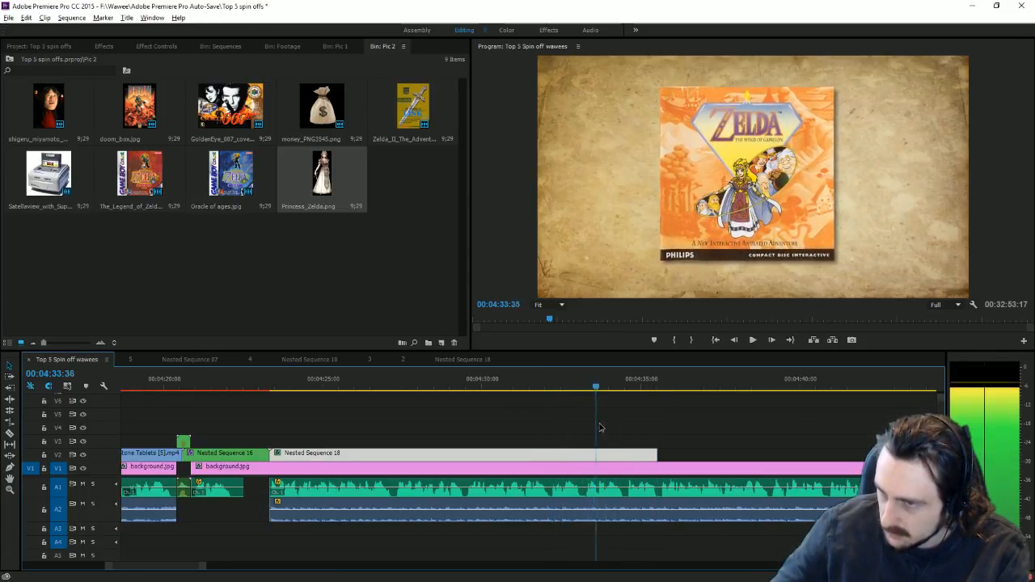
{"action": "key", "text": "space"}
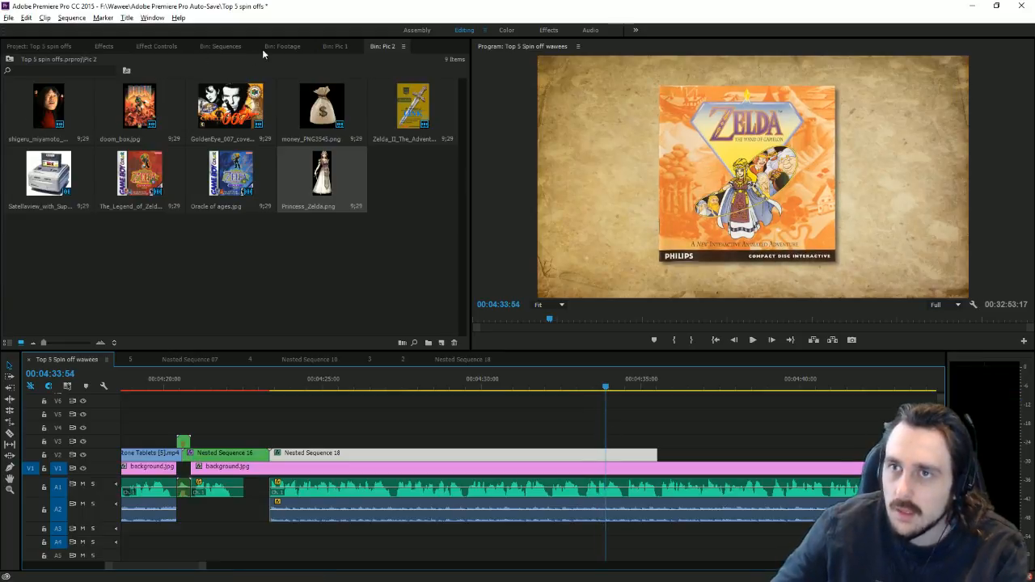
{"action": "left_click_drag", "start_coordinate": [335, 46], "coordinate": [362, 121]}
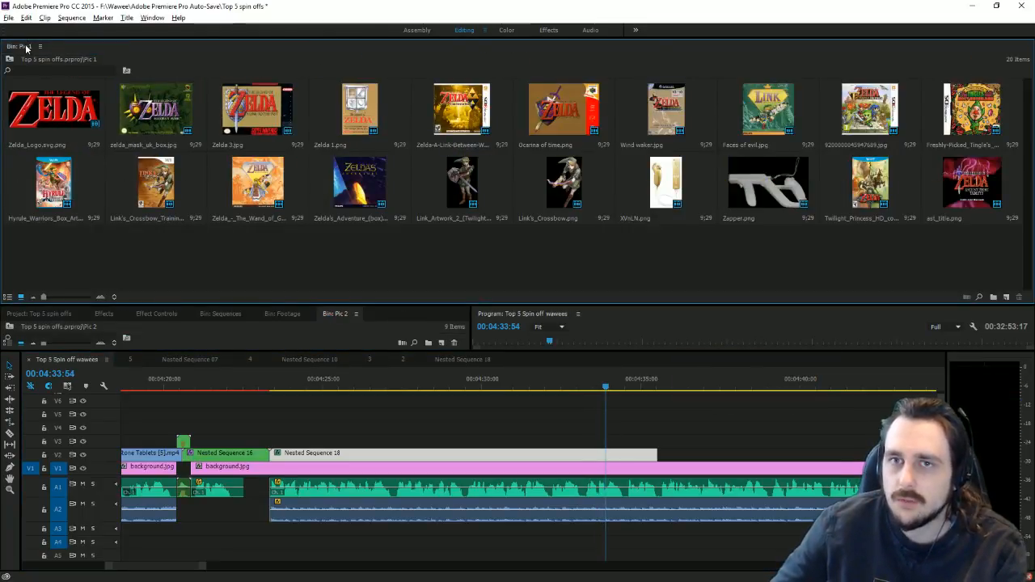
{"action": "left_click_drag", "start_coordinate": [26, 48], "coordinate": [319, 315]}
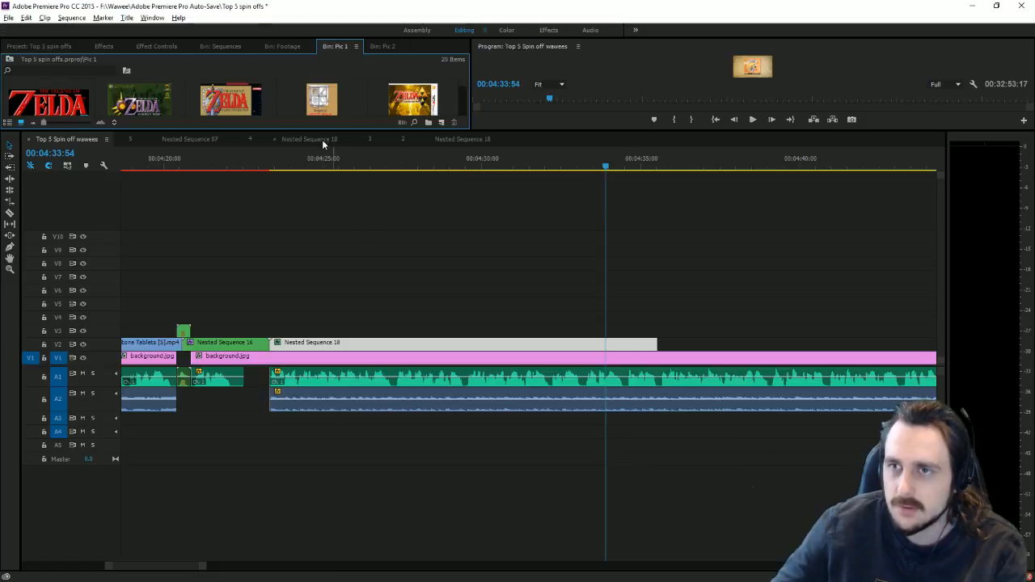
{"action": "left_click_drag", "start_coordinate": [310, 131], "coordinate": [311, 318]}
Step: Place Link_Artwork_2 on V3 at the playhead and drag it off frame to the upper left
{"action": "left_click_drag", "start_coordinate": [421, 233], "coordinate": [608, 425]}
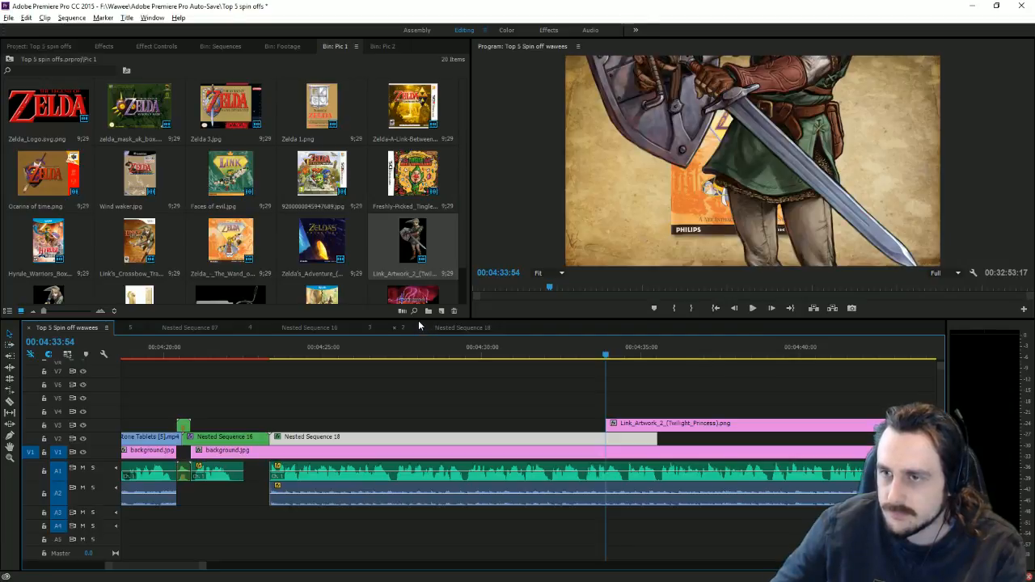
{"action": "left_click_drag", "start_coordinate": [421, 320], "coordinate": [426, 330]}
{"action": "left_click", "coordinate": [591, 275]}
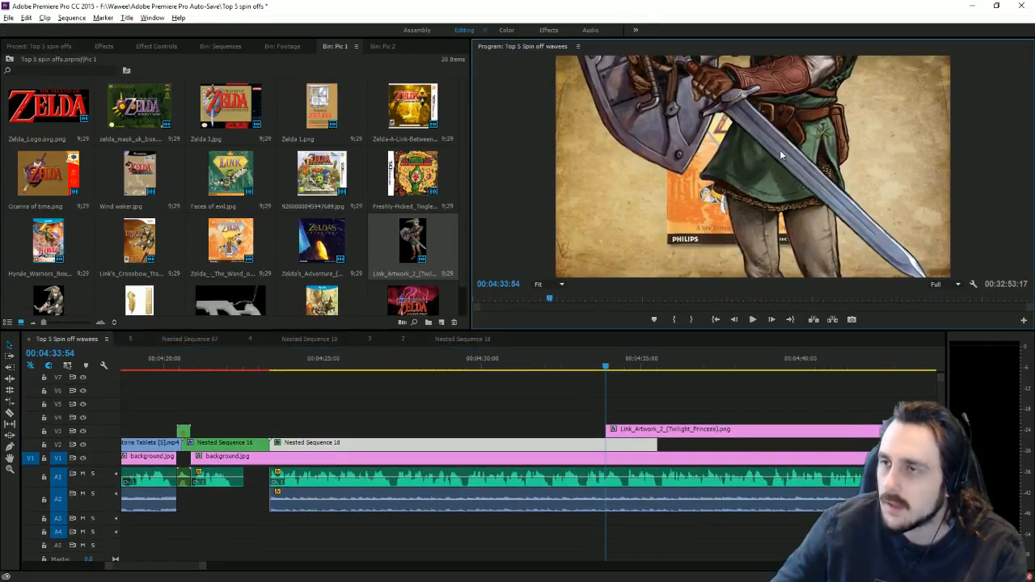
{"action": "left_click_drag", "start_coordinate": [762, 150], "coordinate": [526, 72]}
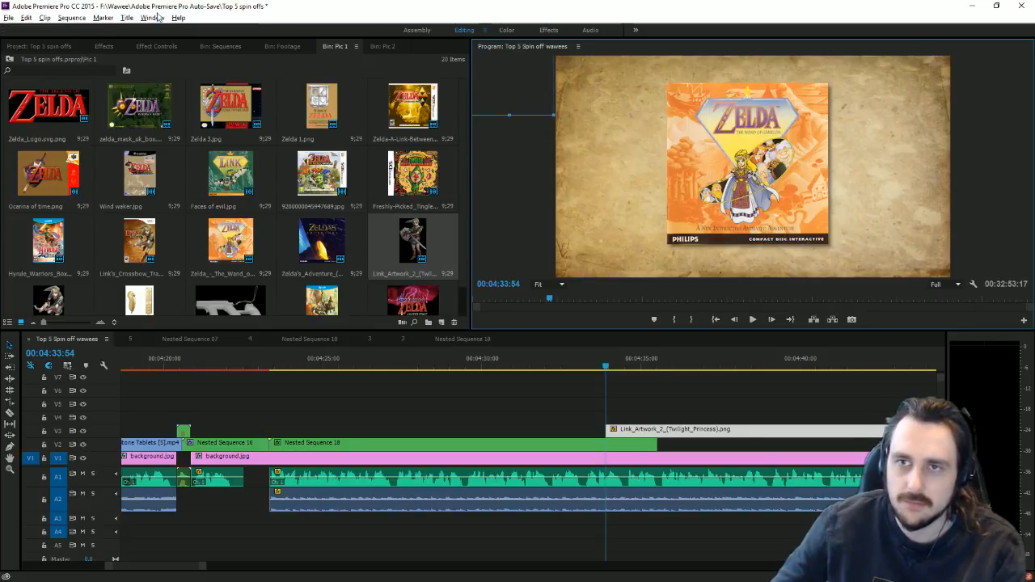
{"action": "left_click", "coordinate": [101, 47]}
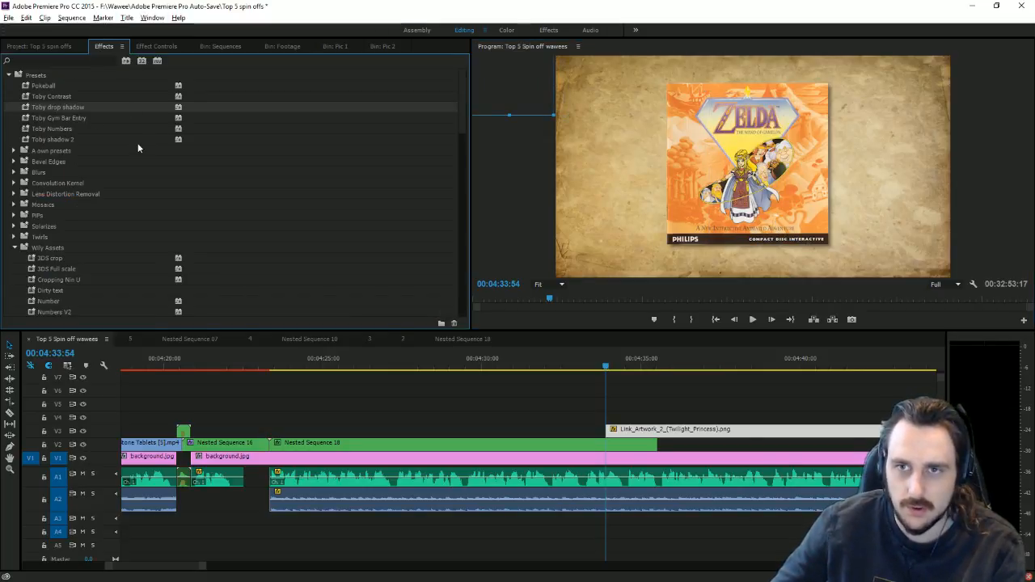
Step: Apply the Toby drop shadow preset to the Link artwork and preview it in the sequence
{"action": "left_click_drag", "start_coordinate": [44, 107], "coordinate": [639, 441]}
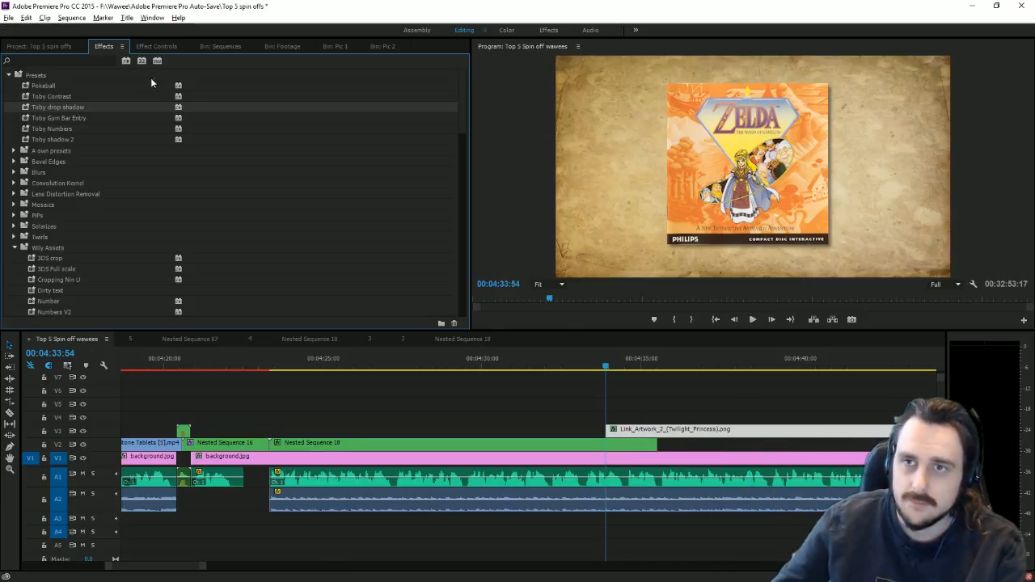
{"action": "left_click", "coordinate": [158, 48]}
{"action": "left_click", "coordinate": [8, 90]}
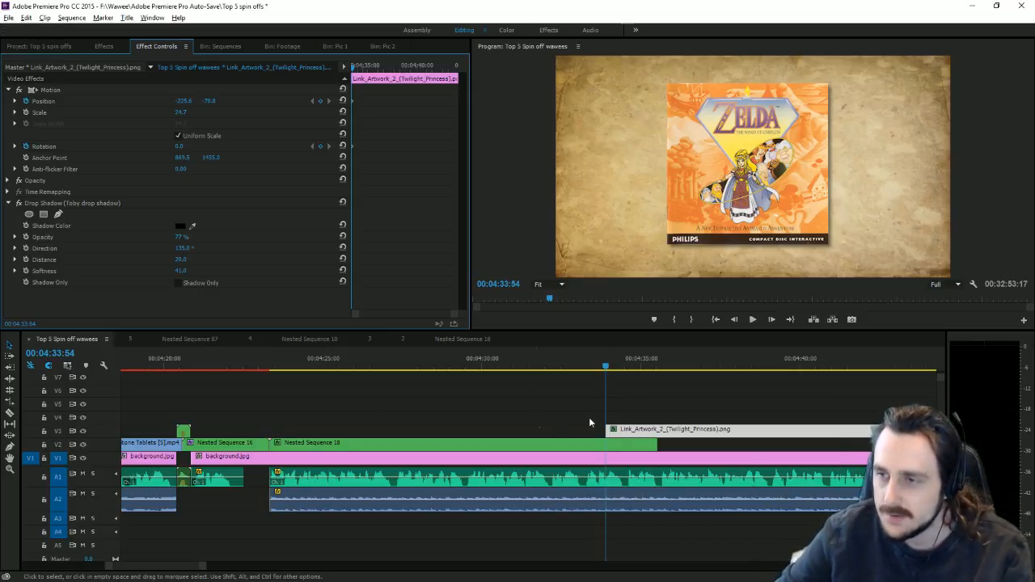
{"action": "key", "text": "space"}
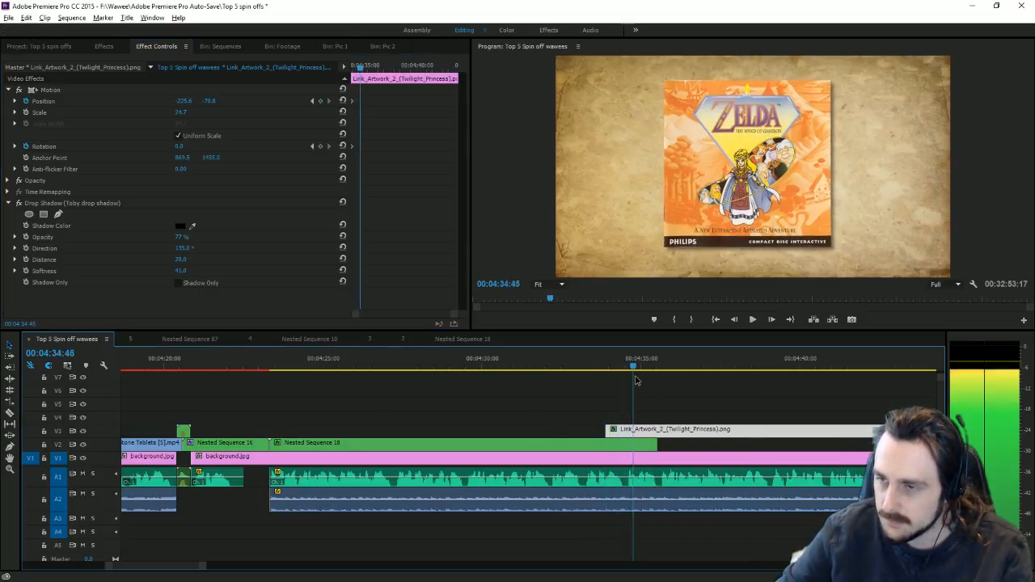
{"action": "left_click", "coordinate": [604, 366]}
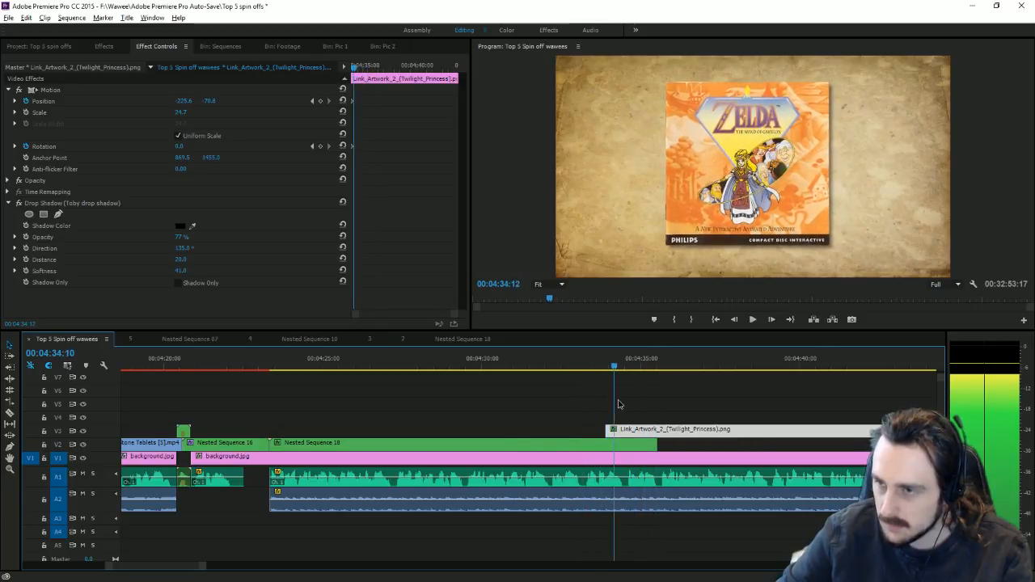
Step: Keyframe a spin and a lower-right fly-off for the Link artwork, trim its end, and preview
{"action": "left_click_drag", "start_coordinate": [185, 146], "coordinate": [179, 126]}
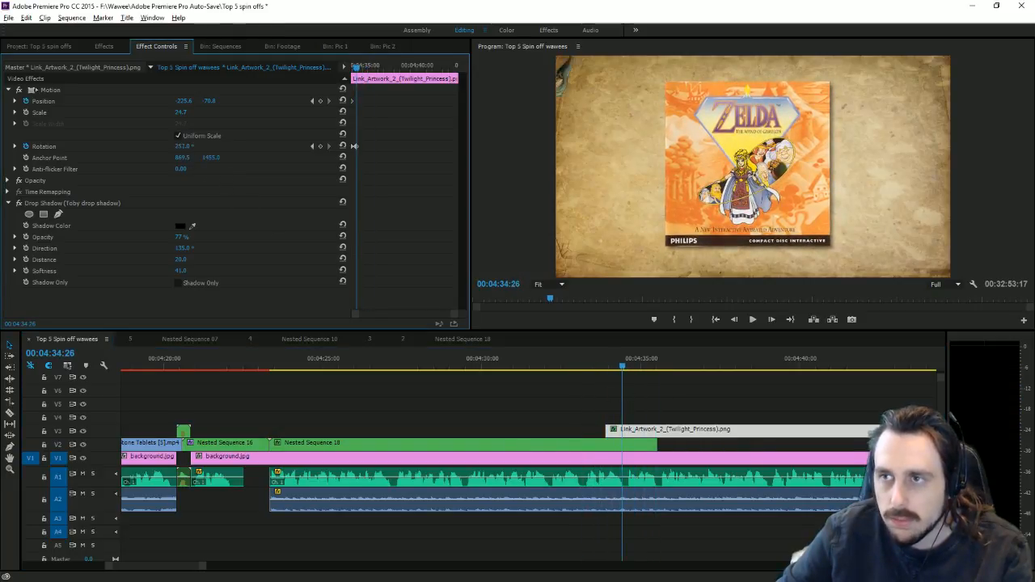
{"action": "left_click", "coordinate": [342, 101]}
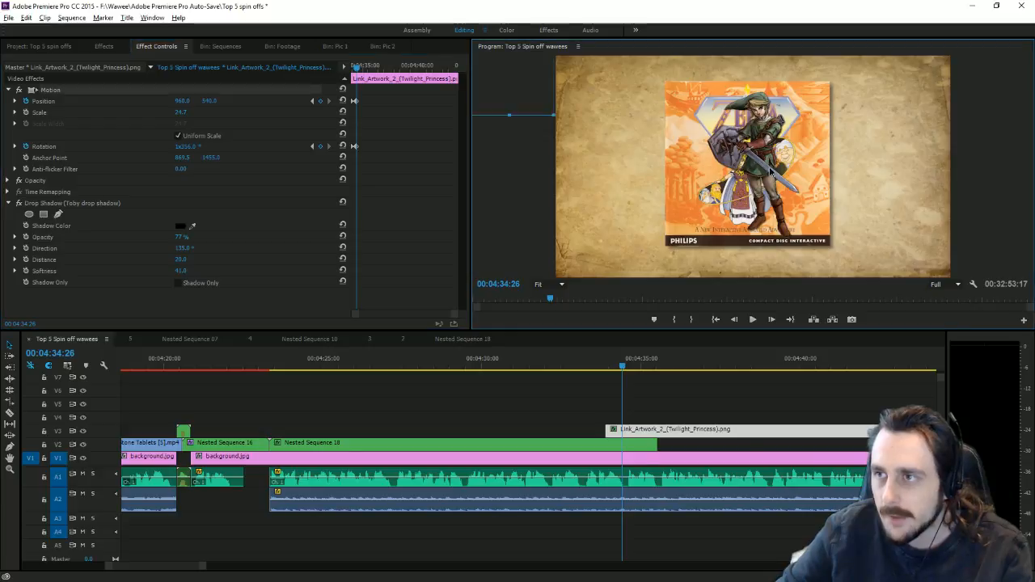
{"action": "left_click_drag", "start_coordinate": [1034, 454], "coordinate": [988, 382]}
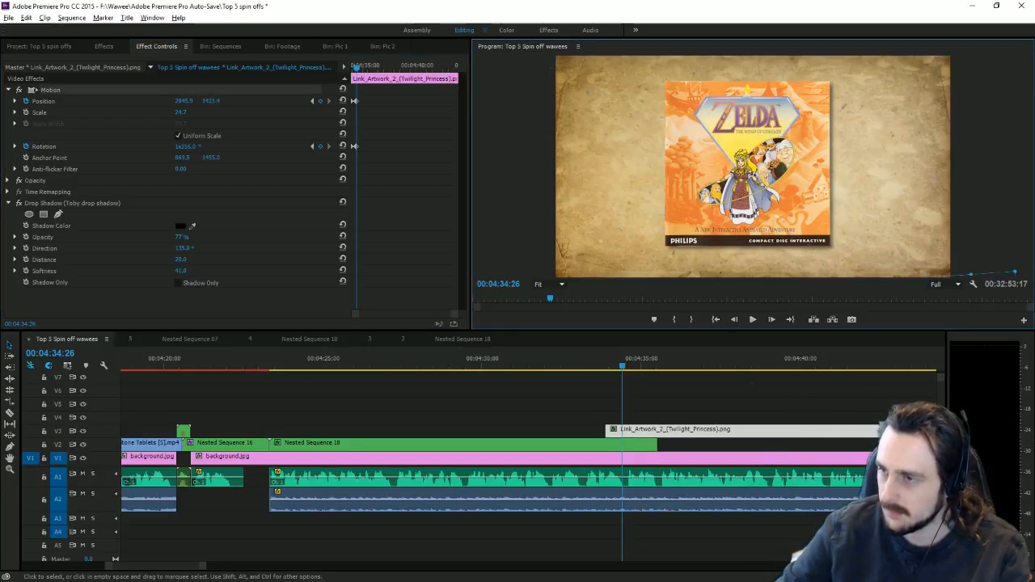
{"action": "key", "text": "w"}
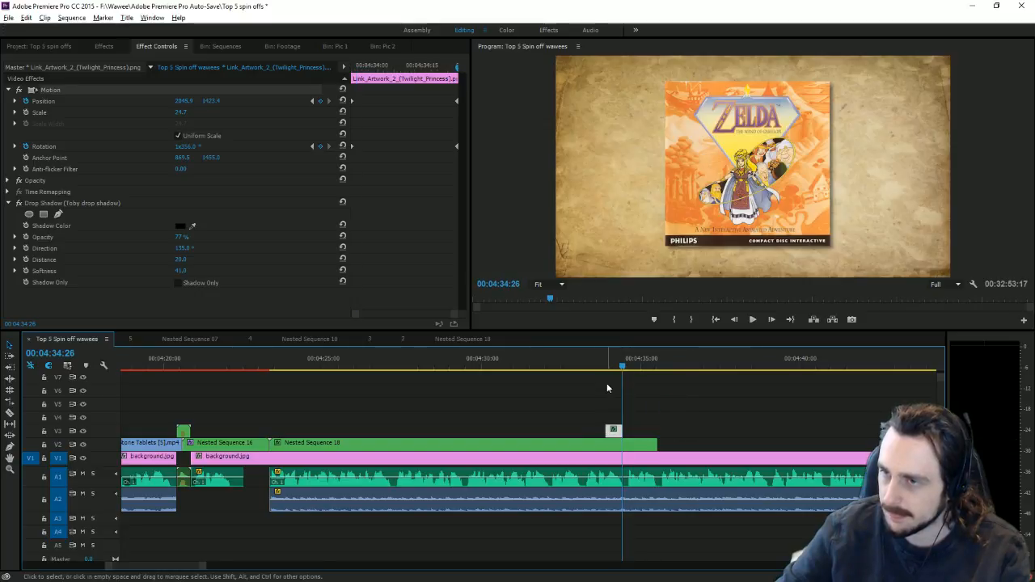
{"action": "left_click", "coordinate": [610, 368]}
{"action": "key", "text": "space"}
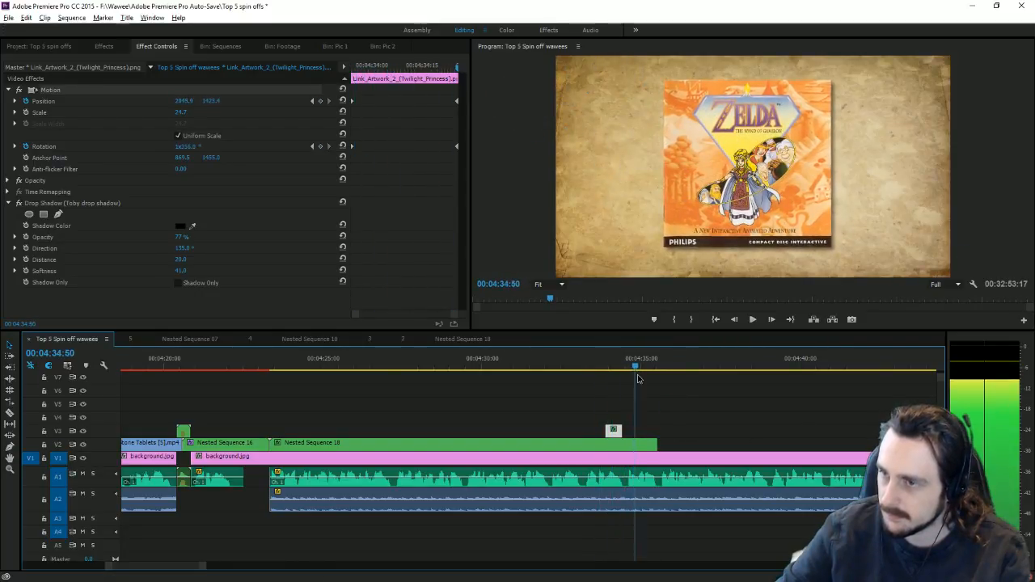
{"action": "key", "text": "space"}
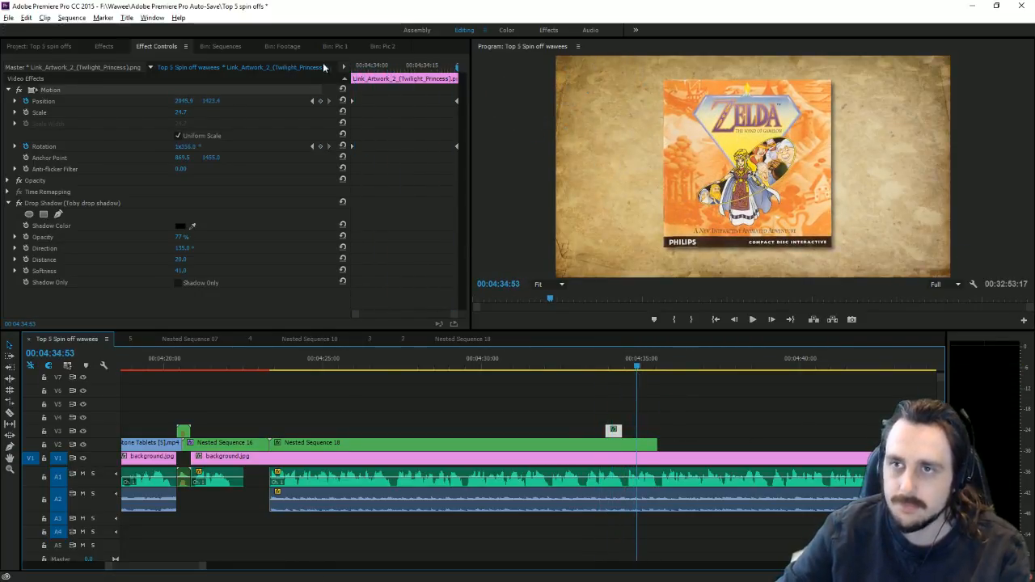
{"action": "left_click", "coordinate": [382, 46]}
Step: Add Princess_Zelda.png at the playhead, scale it much smaller, and preview its animation
{"action": "left_click_drag", "start_coordinate": [612, 370], "coordinate": [644, 429]}
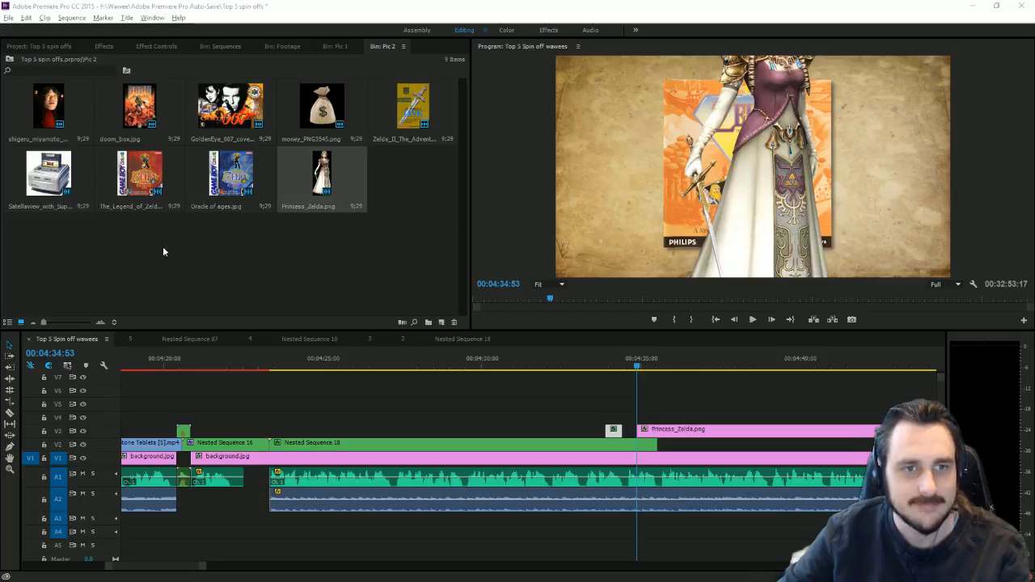
{"action": "left_click", "coordinate": [769, 198]}
{"action": "left_click_drag", "start_coordinate": [833, 168], "coordinate": [795, 174]}
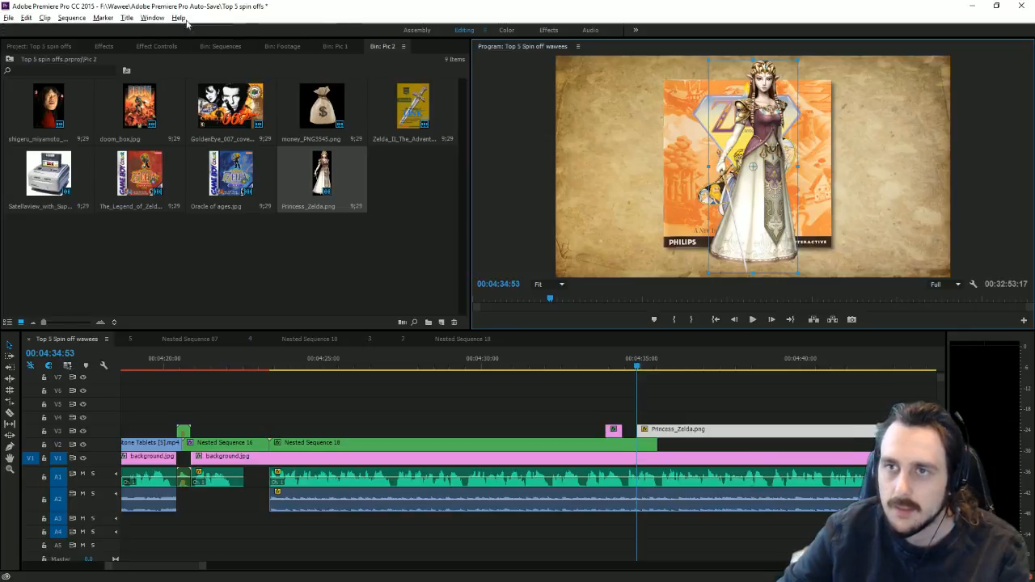
{"action": "left_click", "coordinate": [156, 46]}
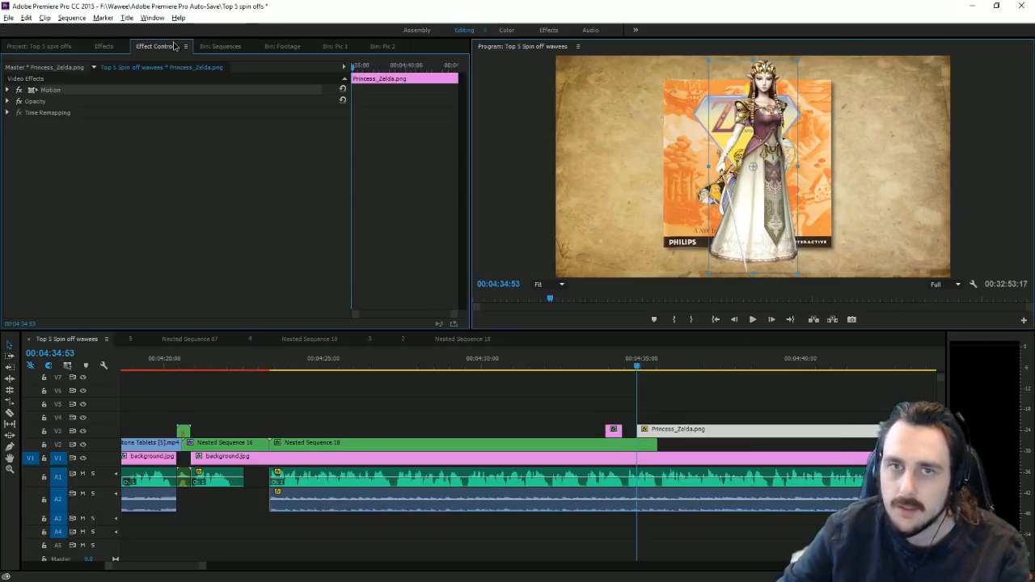
{"action": "left_click", "coordinate": [8, 90]}
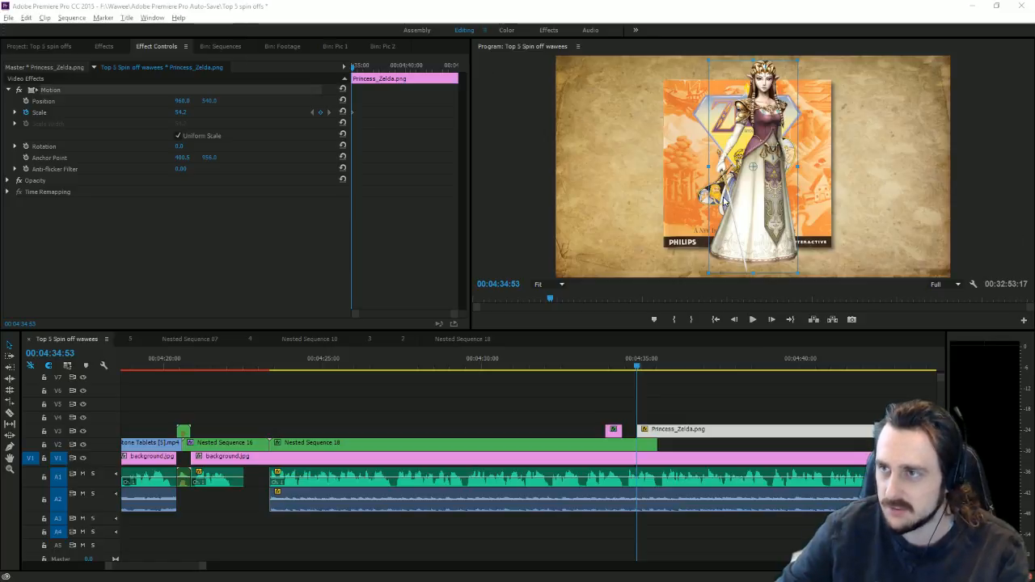
{"action": "key", "text": "space"}
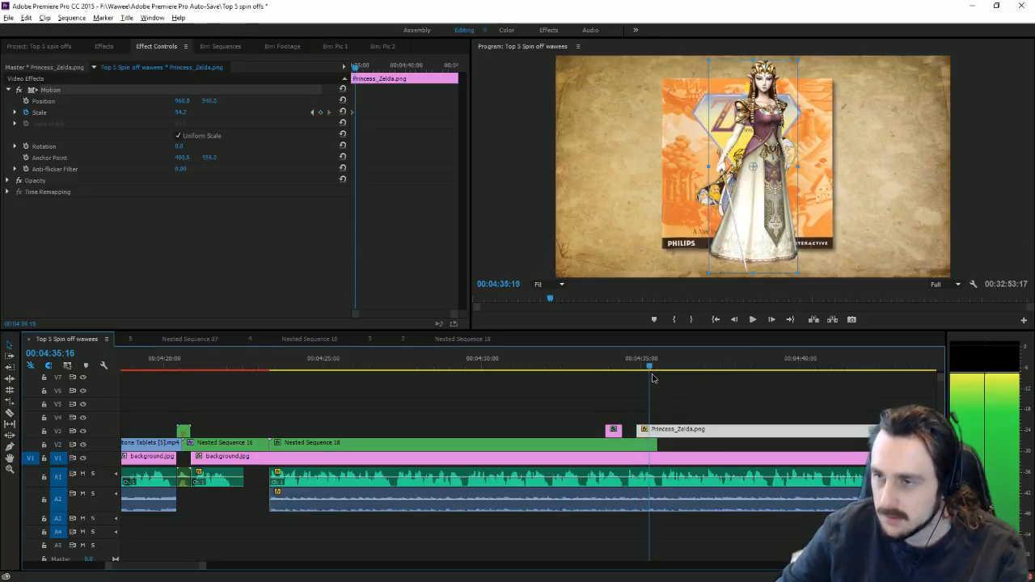
{"action": "key", "text": "space"}
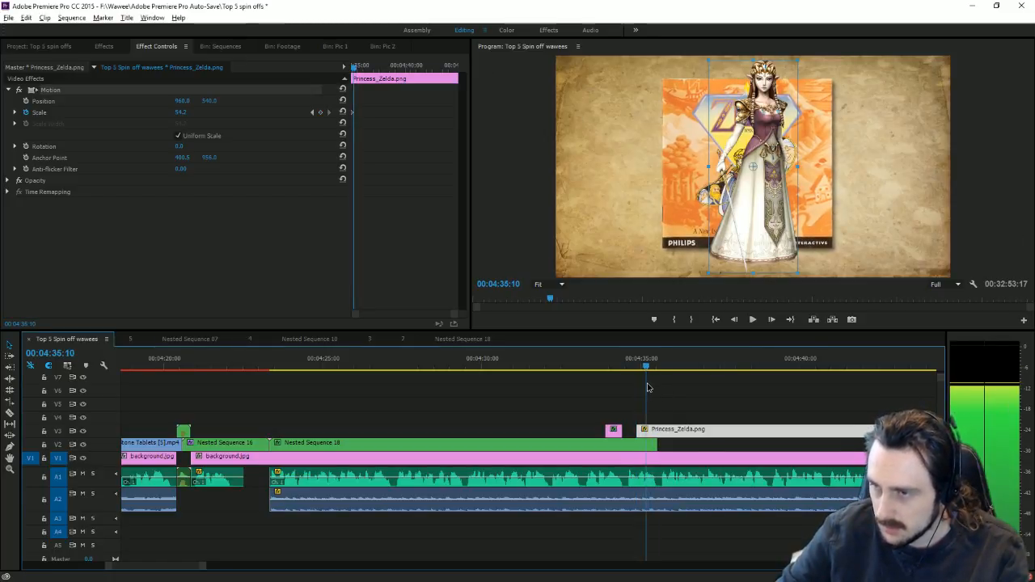
Step: Razor the Princess_Zelda clip at 04:36:33 and select the trailing piece
{"action": "left_click", "coordinate": [312, 112]}
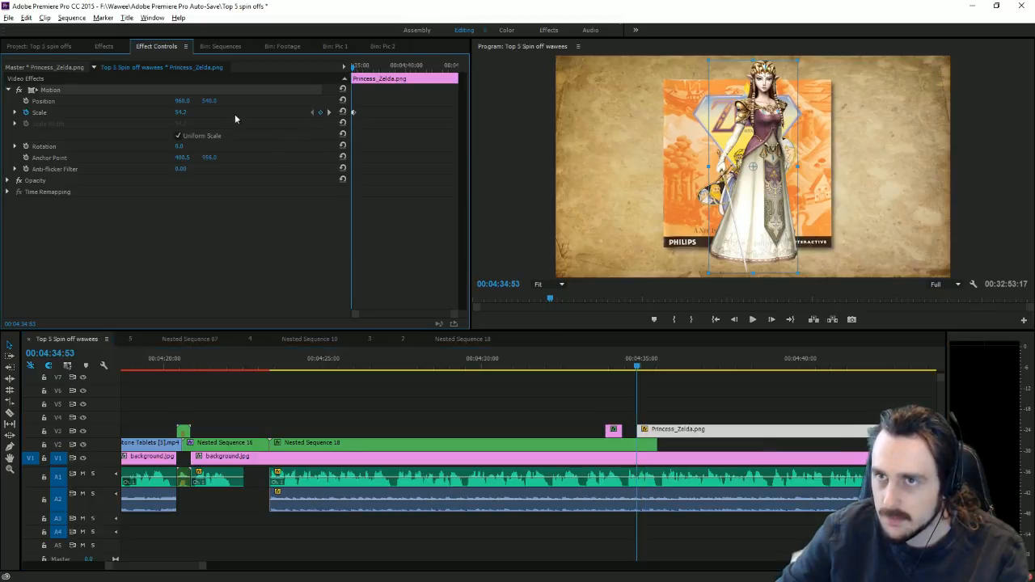
{"action": "left_click", "coordinate": [752, 320]}
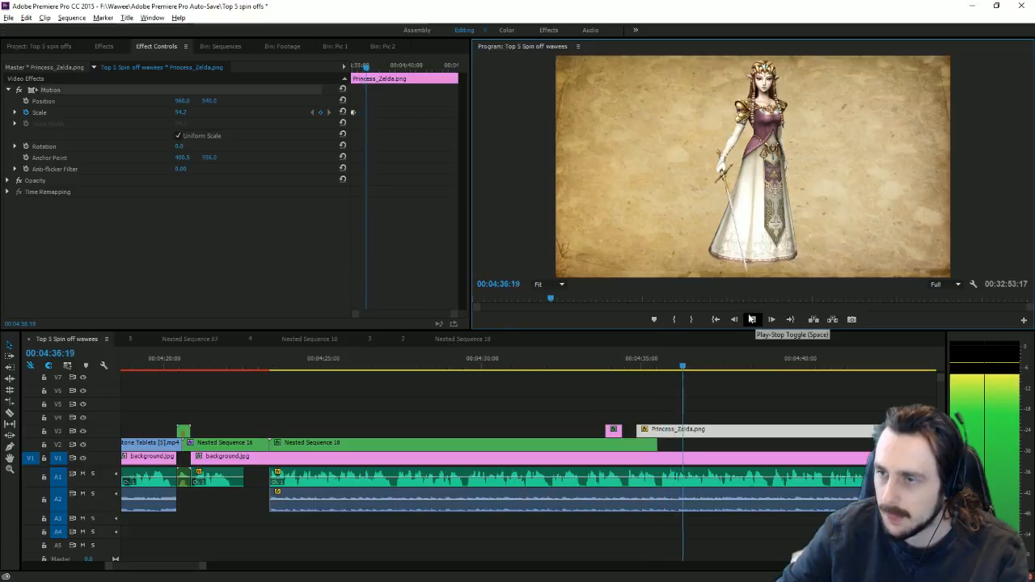
{"action": "left_click", "coordinate": [753, 320]}
{"action": "key", "text": "c"}
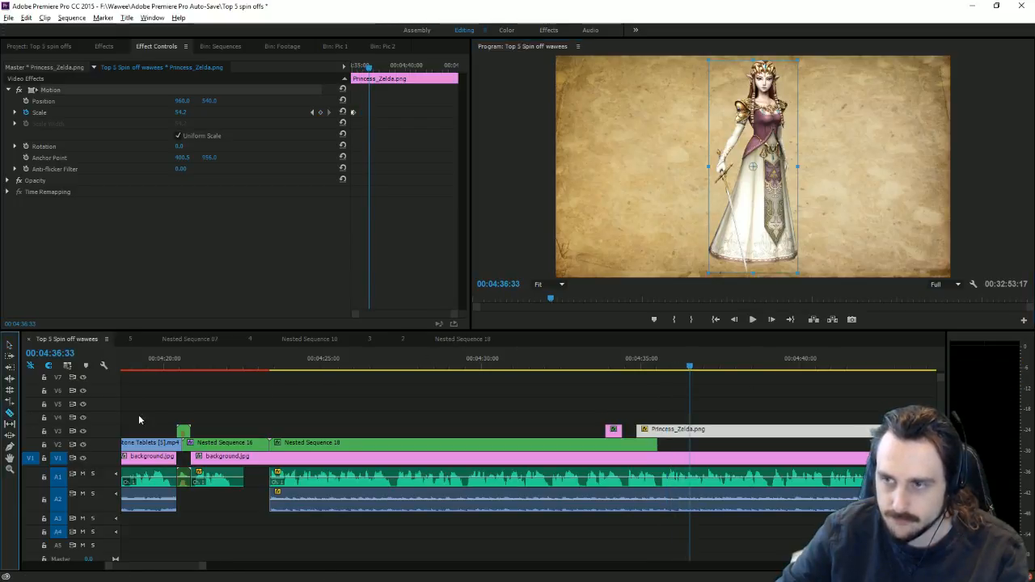
{"action": "left_click", "coordinate": [660, 431]}
{"action": "key", "text": "v"}
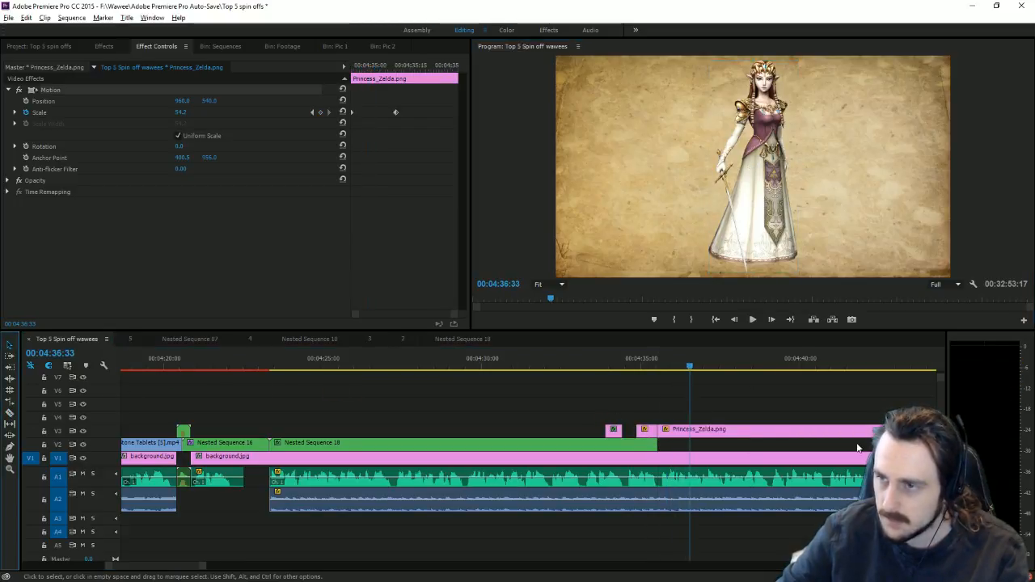
{"action": "left_click", "coordinate": [801, 444]}
{"action": "left_click", "coordinate": [792, 432]}
Step: Delete the trailing Princess_Zelda piece and select the audio clip at 05:30:22 near the end
{"action": "key", "text": "Delete"}
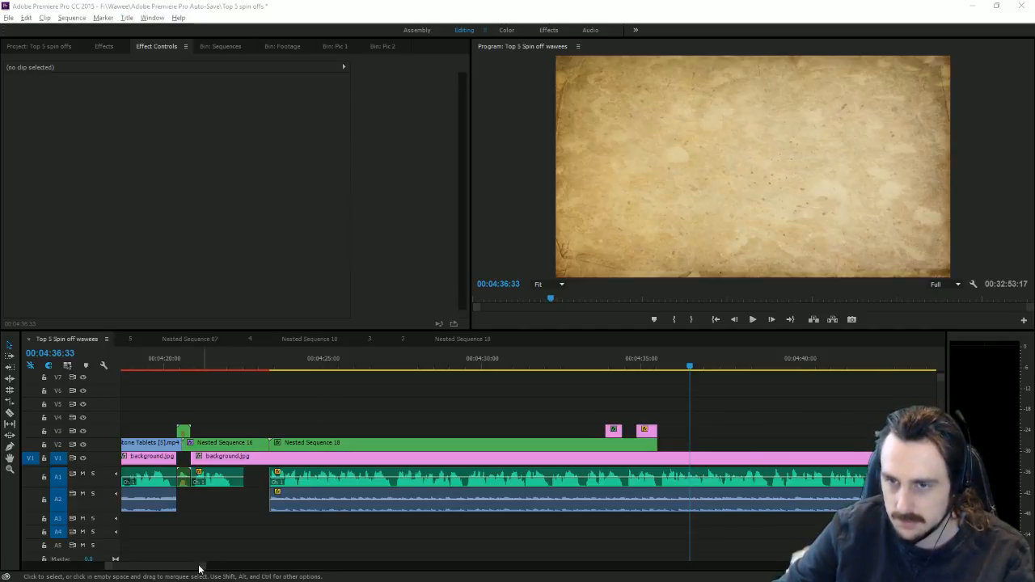
{"action": "left_click_drag", "start_coordinate": [203, 567], "coordinate": [215, 541]}
{"action": "left_click", "coordinate": [654, 360]}
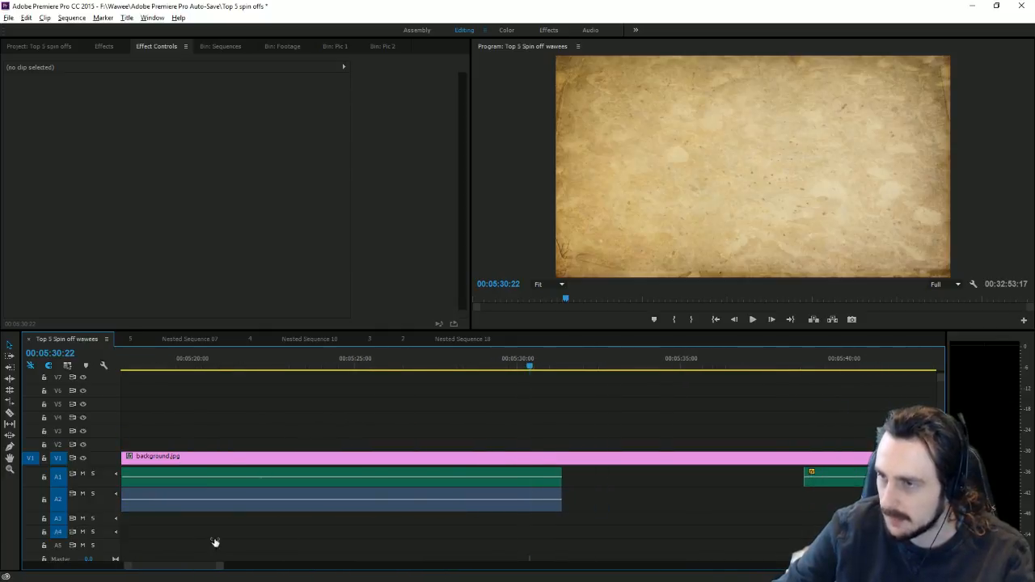
{"action": "left_click", "coordinate": [851, 467]}
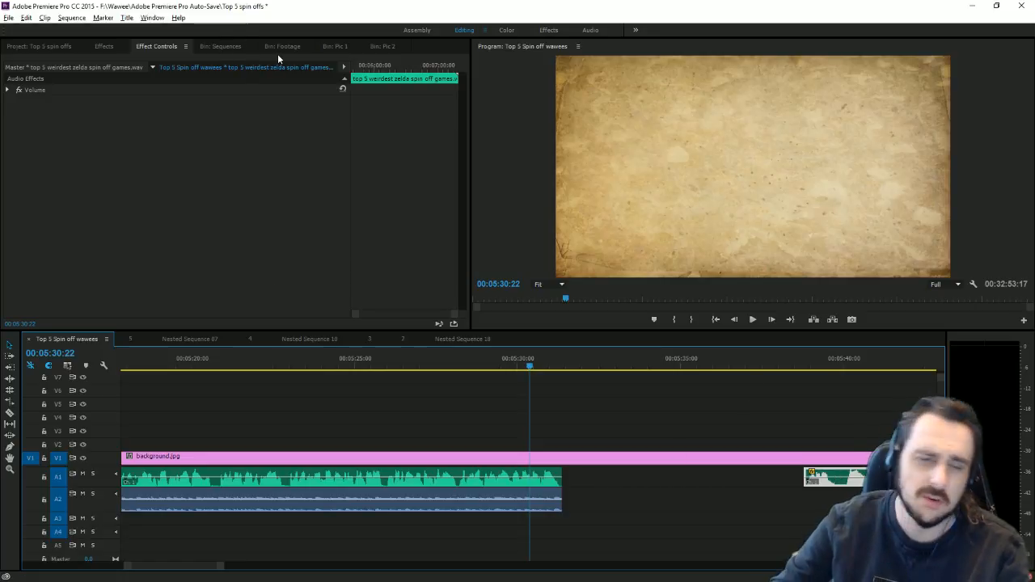
Step: Open the '10' title from the Sequences bin and delete the 0 so it reads 1
{"action": "left_click", "coordinate": [220, 47]}
{"action": "scroll", "coordinate": [212, 242], "scroll_direction": "down", "scroll_amount": 2}
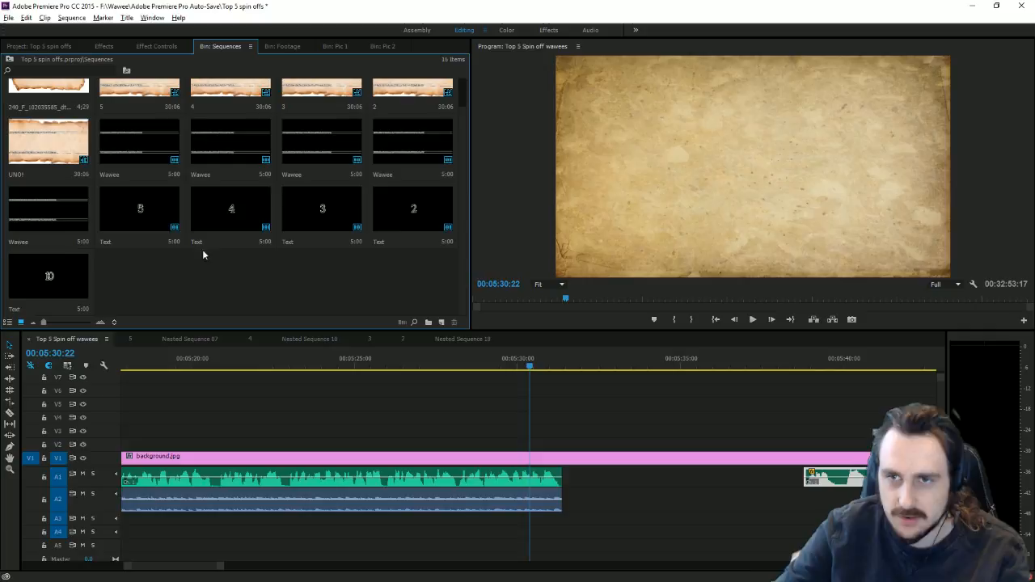
{"action": "double_click", "coordinate": [73, 265]}
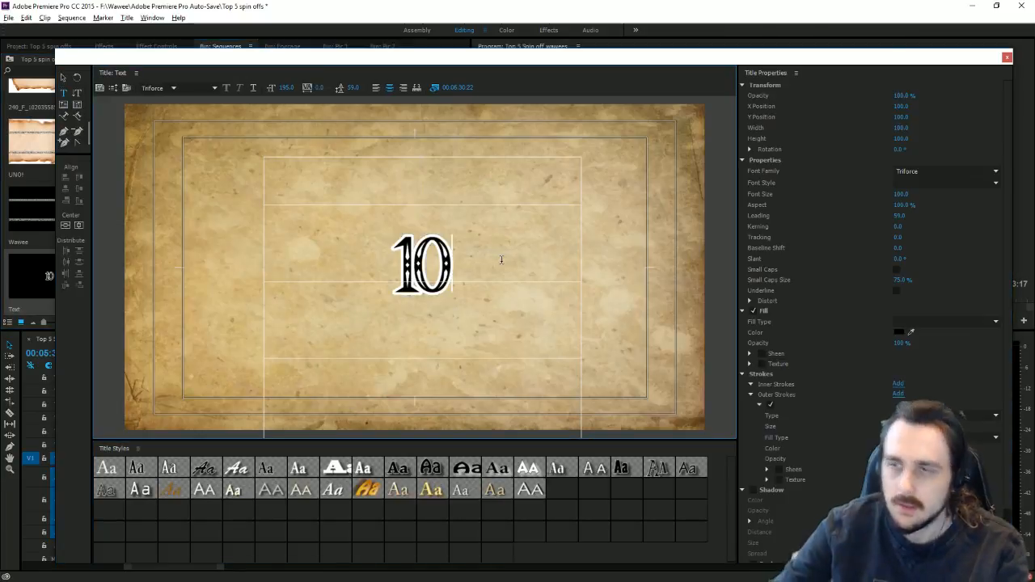
{"action": "key", "text": "BackSpace"}
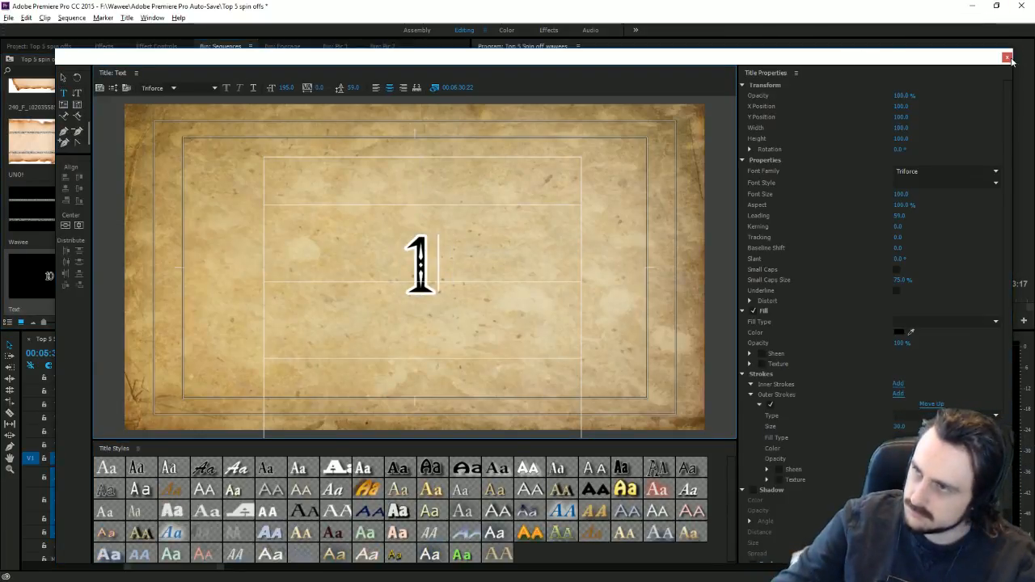
Step: Close the Titler, lock V1, and select the V3 clip, Nested Sequence 16 and the A1 clip
{"action": "left_click", "coordinate": [1007, 57]}
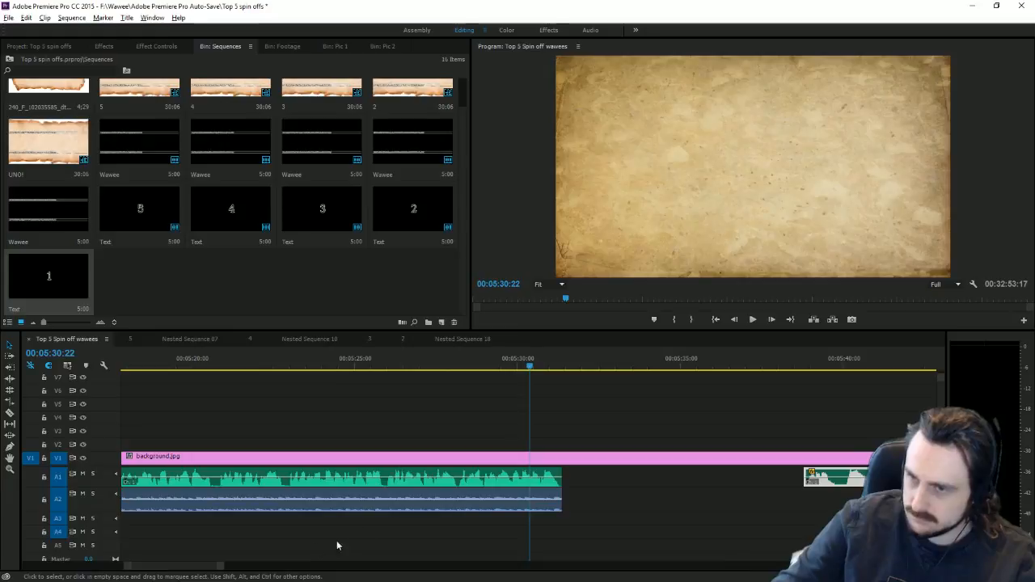
{"action": "left_click", "coordinate": [44, 457]}
{"action": "scroll", "coordinate": [156, 567], "scroll_direction": "up", "scroll_amount": 5}
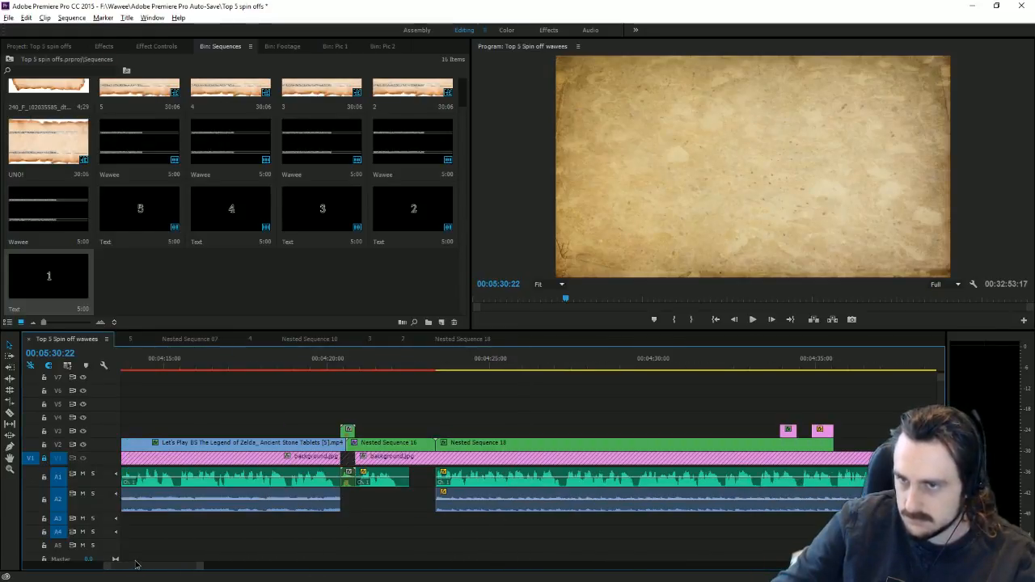
{"action": "left_click", "coordinate": [349, 430]}
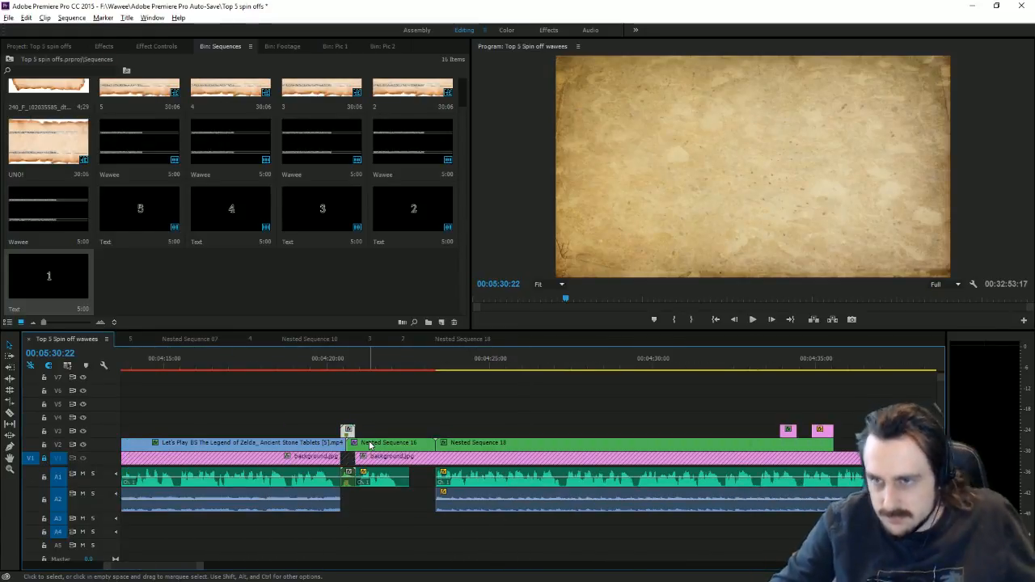
{"action": "left_click", "coordinate": [356, 443], "text": "shift"}
{"action": "left_click", "coordinate": [347, 477], "text": "shift"}
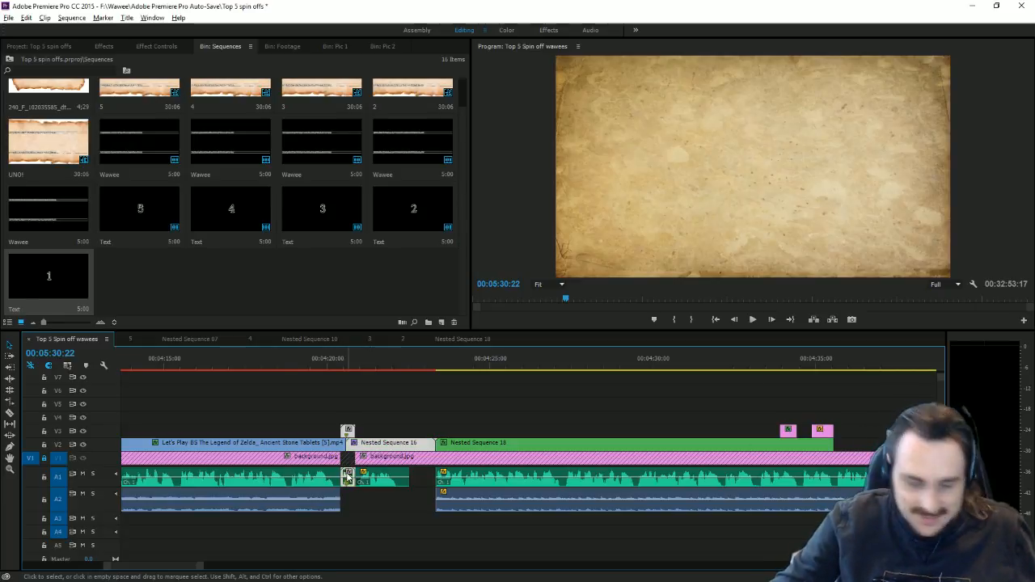
Step: Paste the clips at 05:30:22, nudge Nested Sequence 16 left, and open the Wawee title
{"action": "left_click_drag", "start_coordinate": [217, 573], "coordinate": [243, 572]}
{"action": "key", "text": "ctrl+v"}
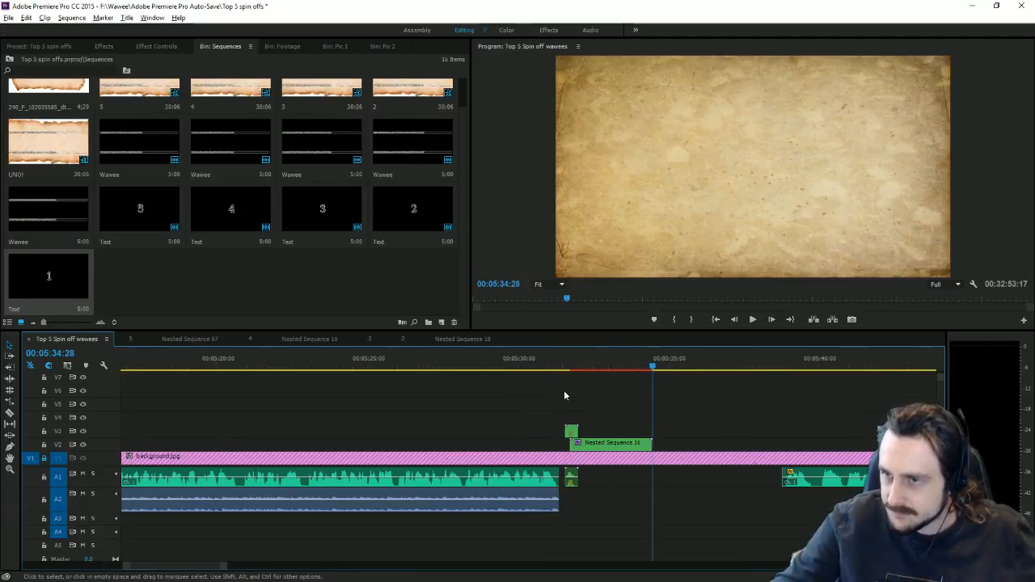
{"action": "left_click_drag", "start_coordinate": [624, 450], "coordinate": [610, 447]}
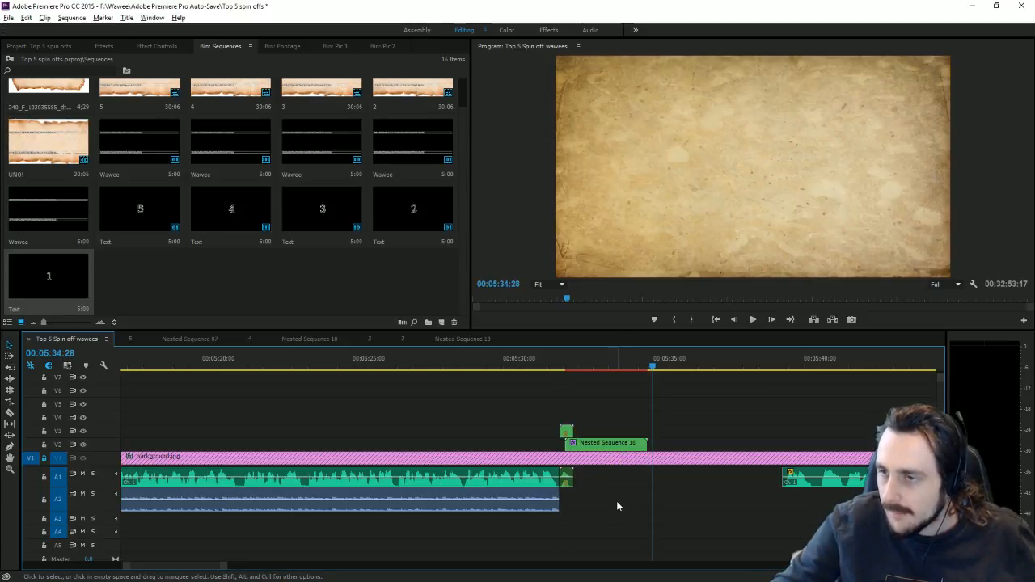
{"action": "scroll", "coordinate": [356, 182], "scroll_direction": "up", "scroll_amount": 1}
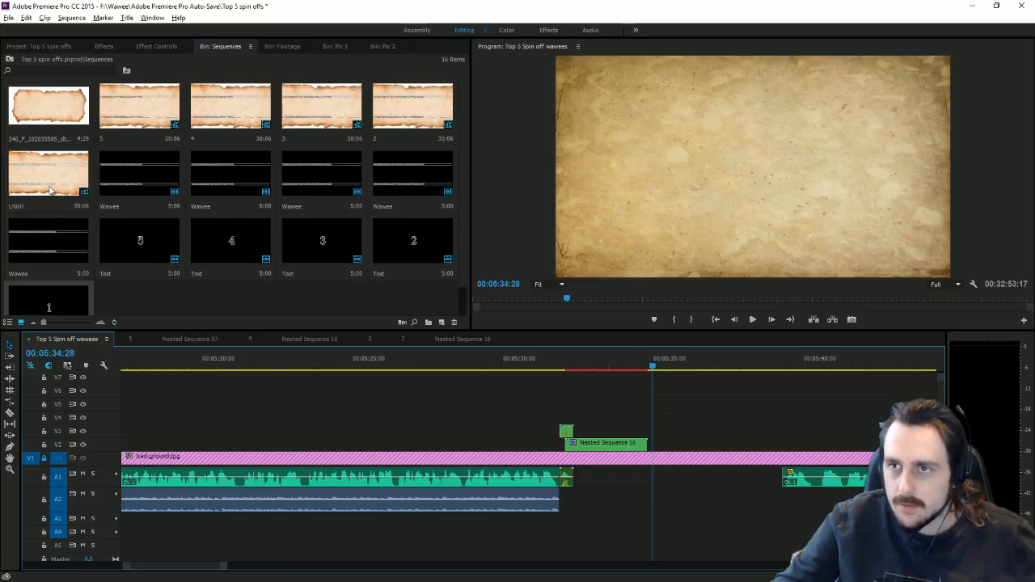
{"action": "double_click", "coordinate": [42, 247]}
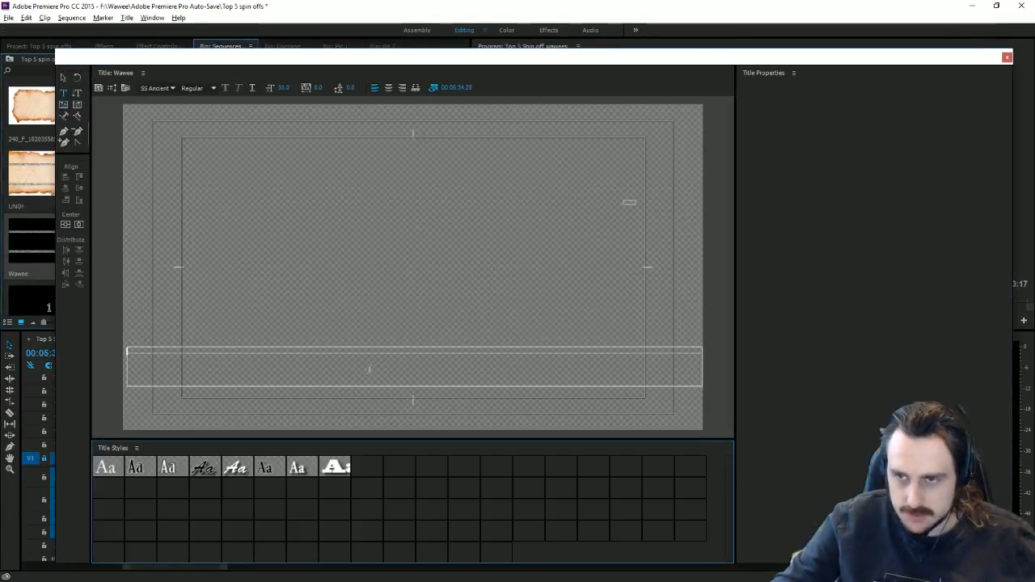
Step: Retype the lower Hylian text line, paste the same phrase into the upper line, and close the Titler
{"action": "key", "text": "ctrl+a"}
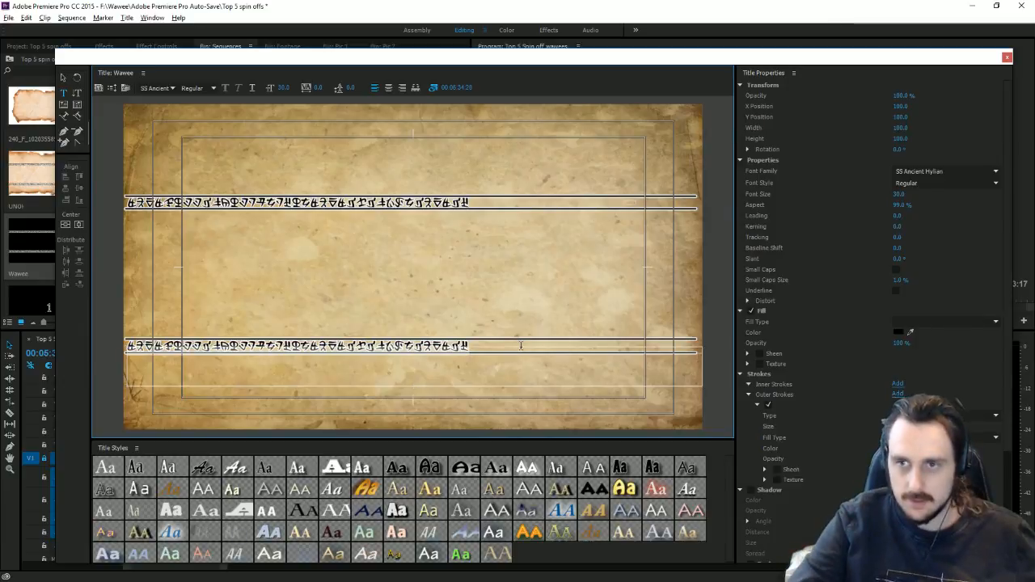
{"action": "type", "text": "wdi"}
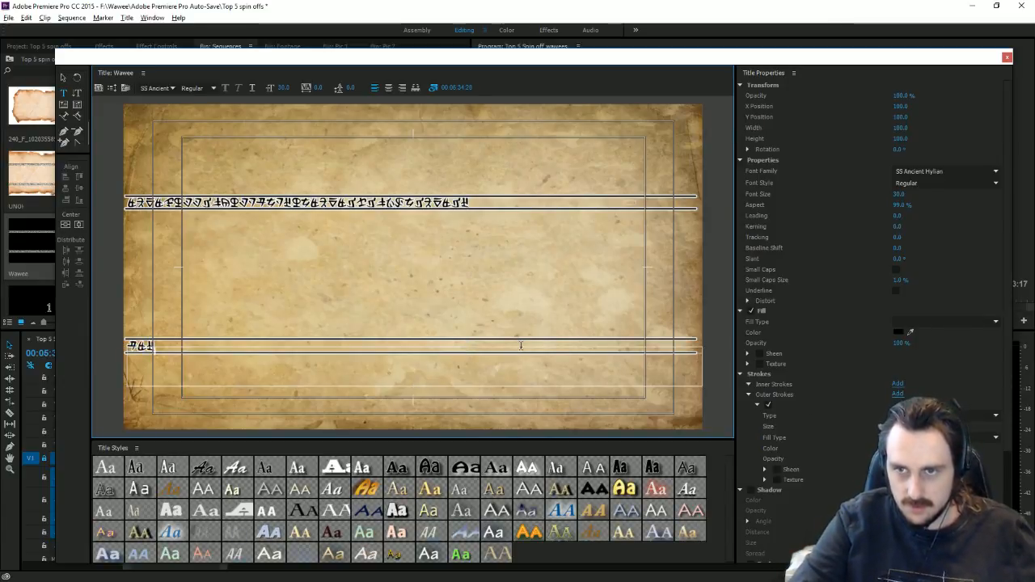
{"action": "type", "text": "sdhkjnfjsdjfhskdjfhskdj"}
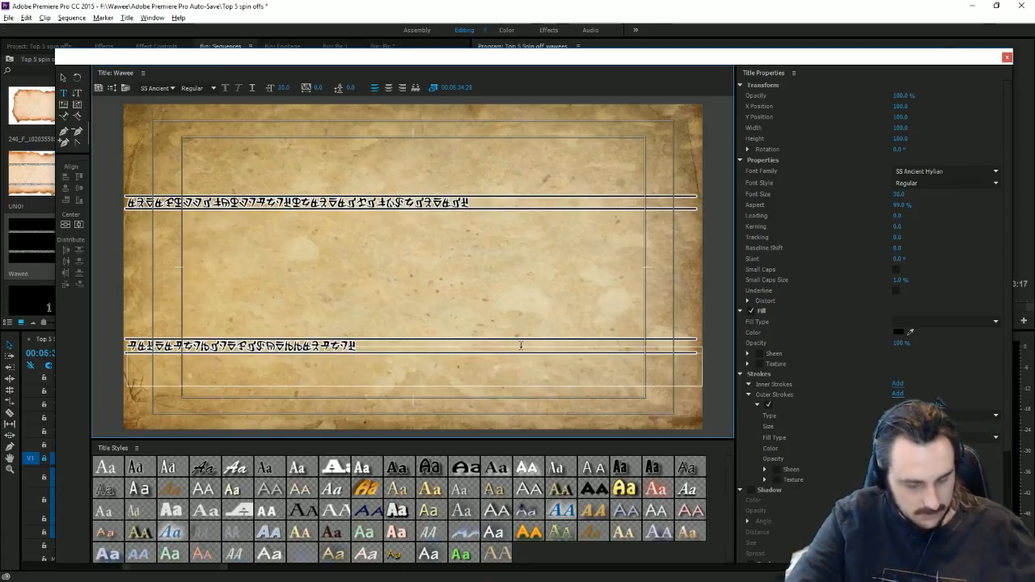
{"action": "type", "text": "ehhasjdet"}
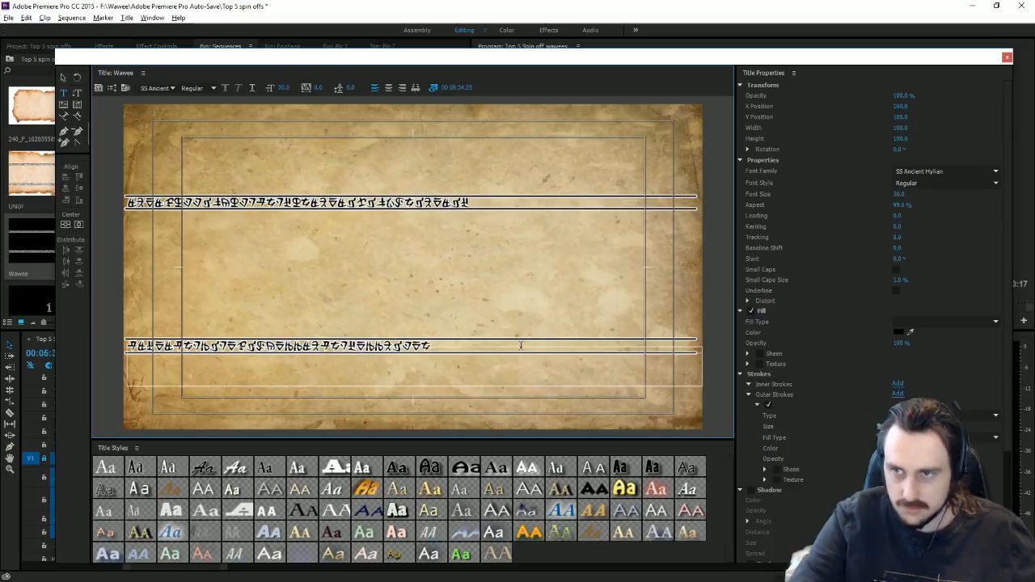
{"action": "type", "text": "lifiosia"}
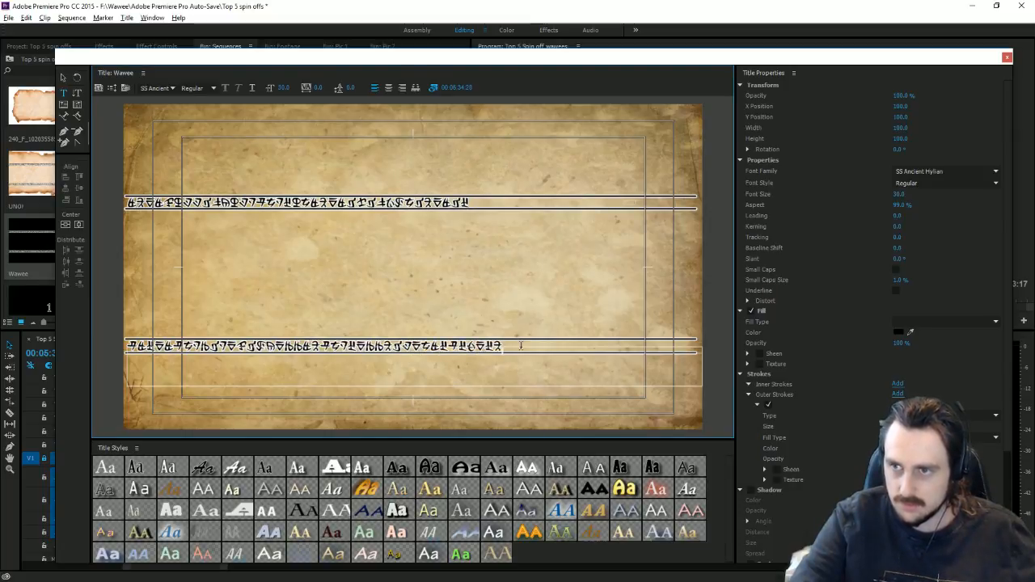
{"action": "left_click", "coordinate": [487, 220]}
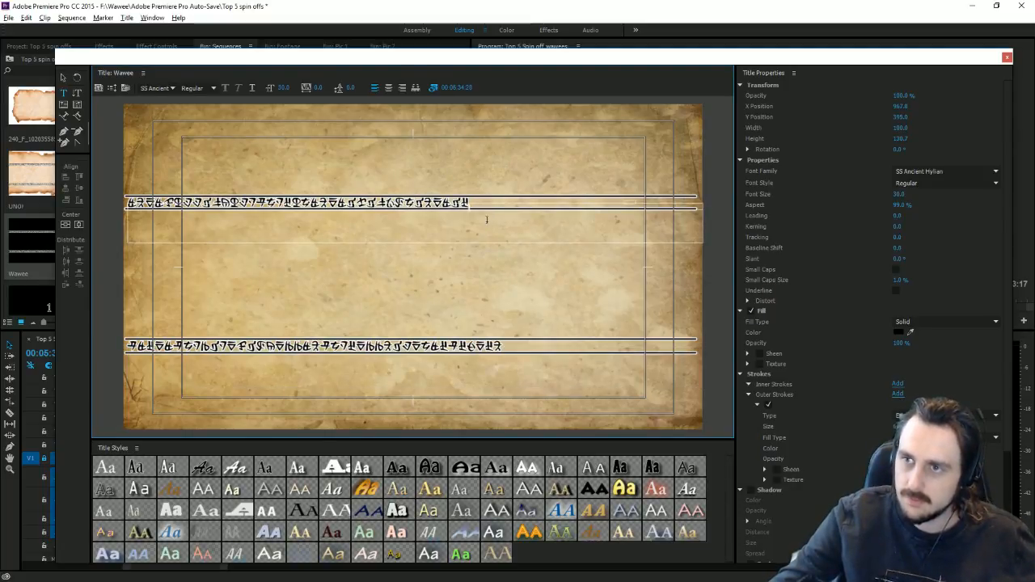
{"action": "key", "text": "ctrl+a"}
{"action": "key", "text": "ctrl+v"}
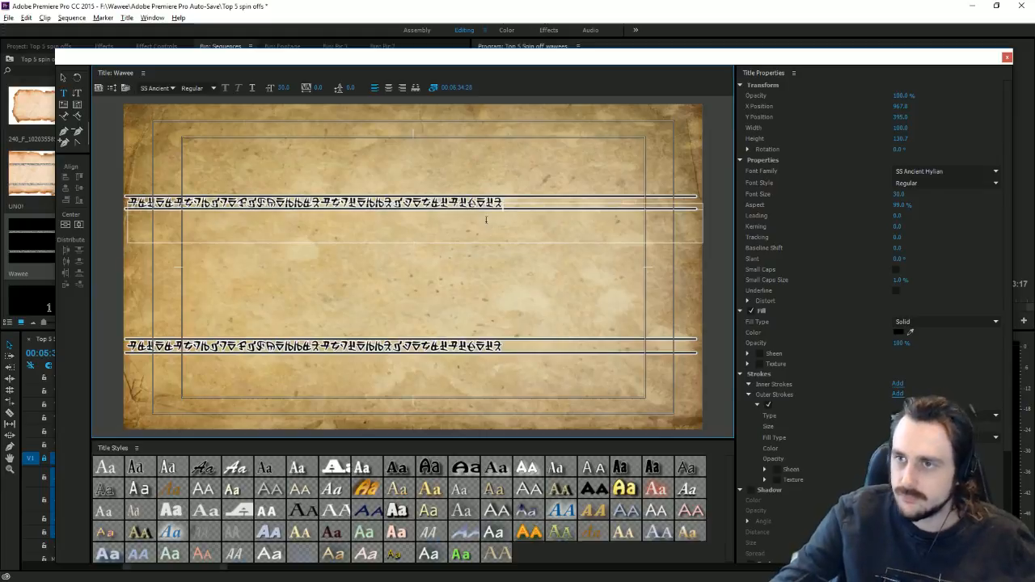
{"action": "left_click", "coordinate": [1007, 57]}
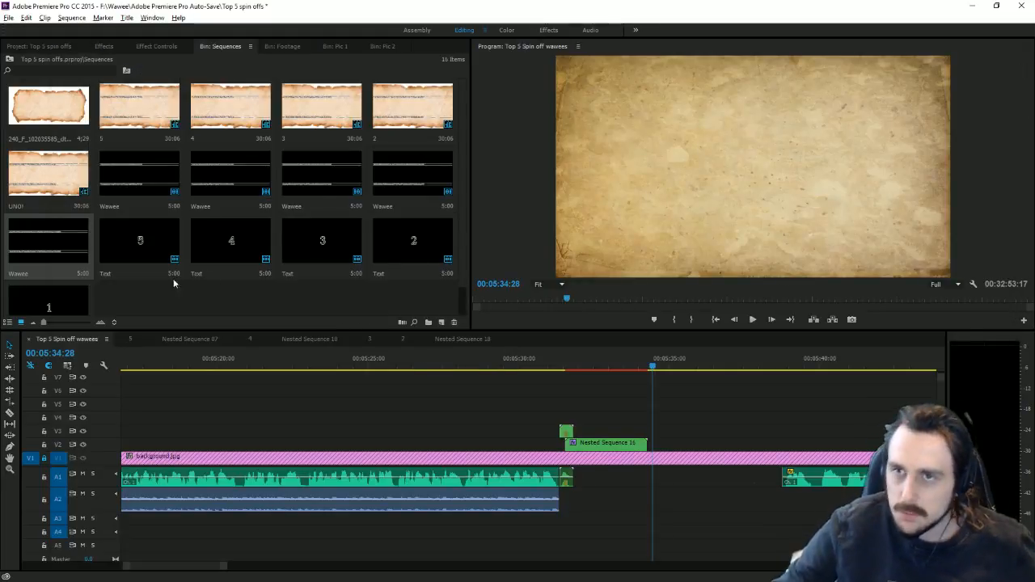
Step: In the UNO! sequence, replace the V2 Wawee clip with the 5:00 title stretched to the background's length
{"action": "double_click", "coordinate": [48, 174]}
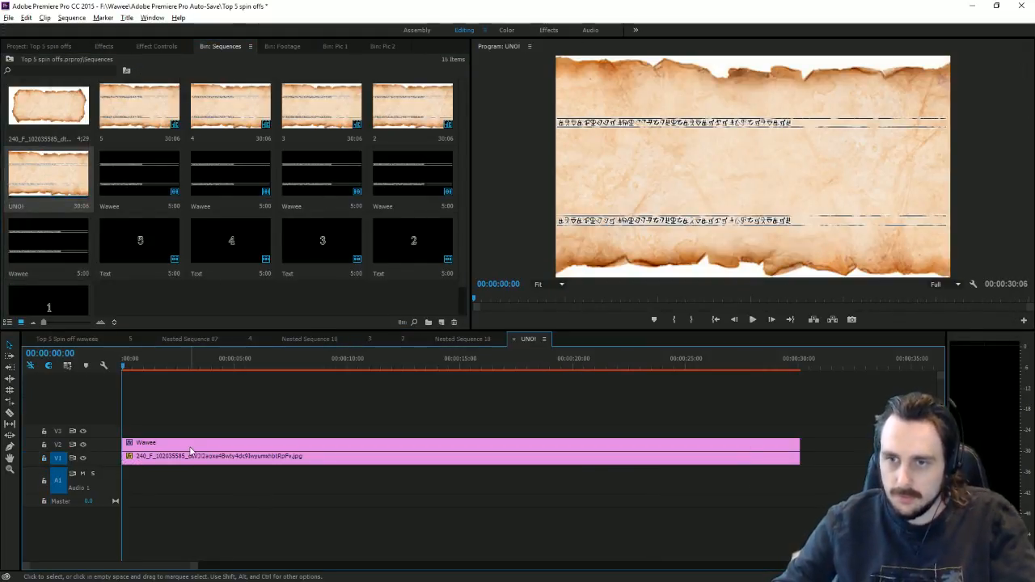
{"action": "left_click", "coordinate": [191, 445]}
{"action": "key", "text": "Delete"}
{"action": "left_click_drag", "start_coordinate": [48, 242], "coordinate": [130, 444]}
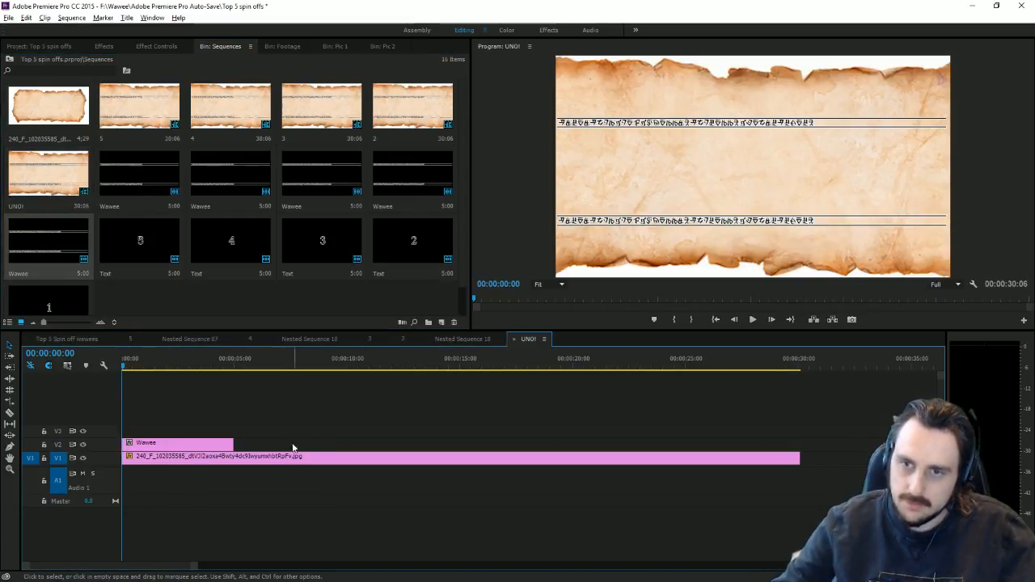
{"action": "left_click_drag", "start_coordinate": [233, 443], "coordinate": [799, 443]}
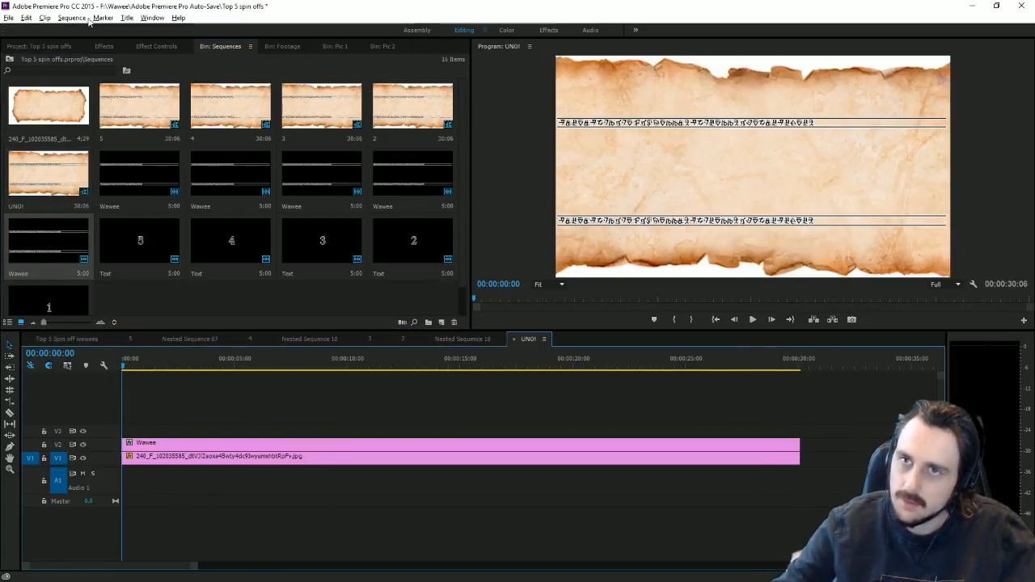
Step: Apply the Dirty text preset to the Wawee clip and return to the Top 5 Spin off wawees sequence
{"action": "left_click", "coordinate": [104, 46]}
{"action": "scroll", "coordinate": [106, 255], "scroll_direction": "down", "scroll_amount": 5}
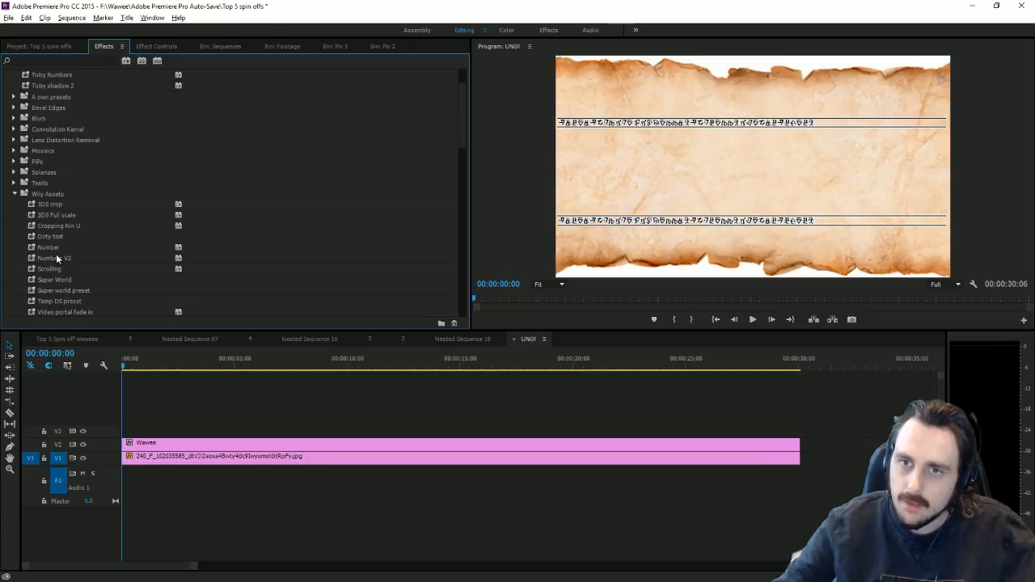
{"action": "left_click_drag", "start_coordinate": [57, 236], "coordinate": [185, 442]}
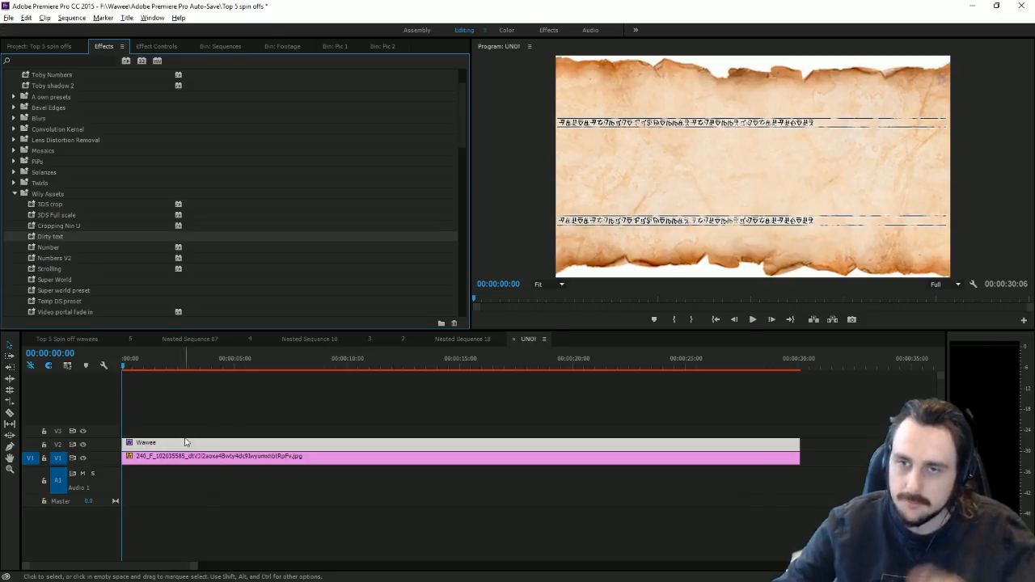
{"action": "left_click", "coordinate": [89, 341]}
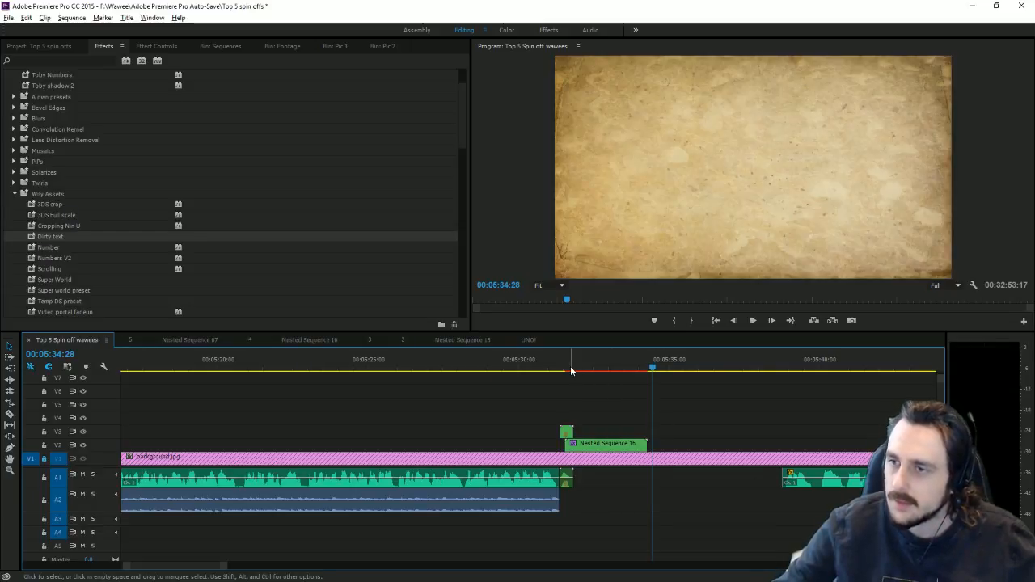
Step: Put the UNO! sequence on V4 above the 2 card and apply the Scrolling preset
{"action": "left_click_drag", "start_coordinate": [570, 369], "coordinate": [583, 370]}
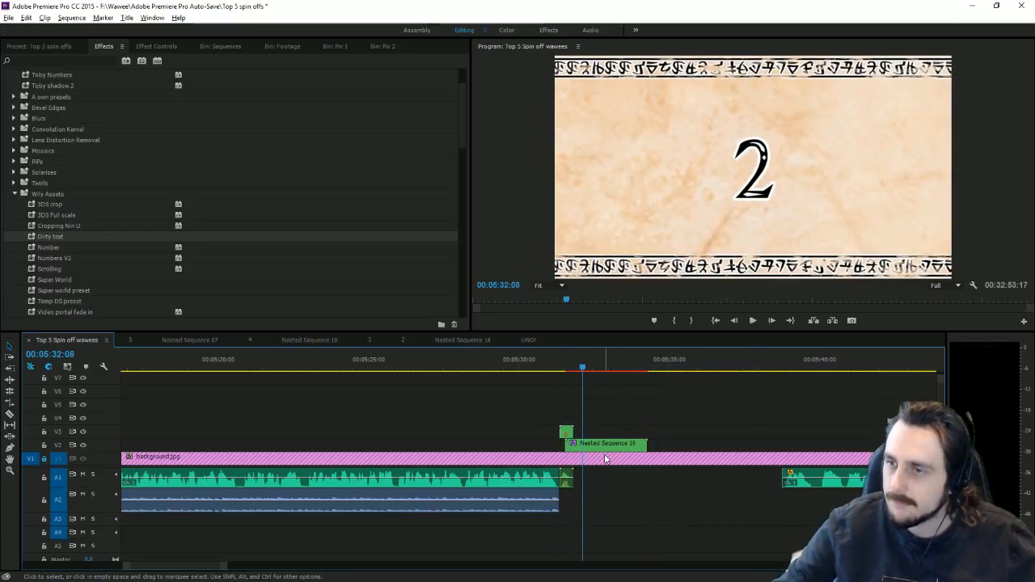
{"action": "left_click", "coordinate": [223, 46]}
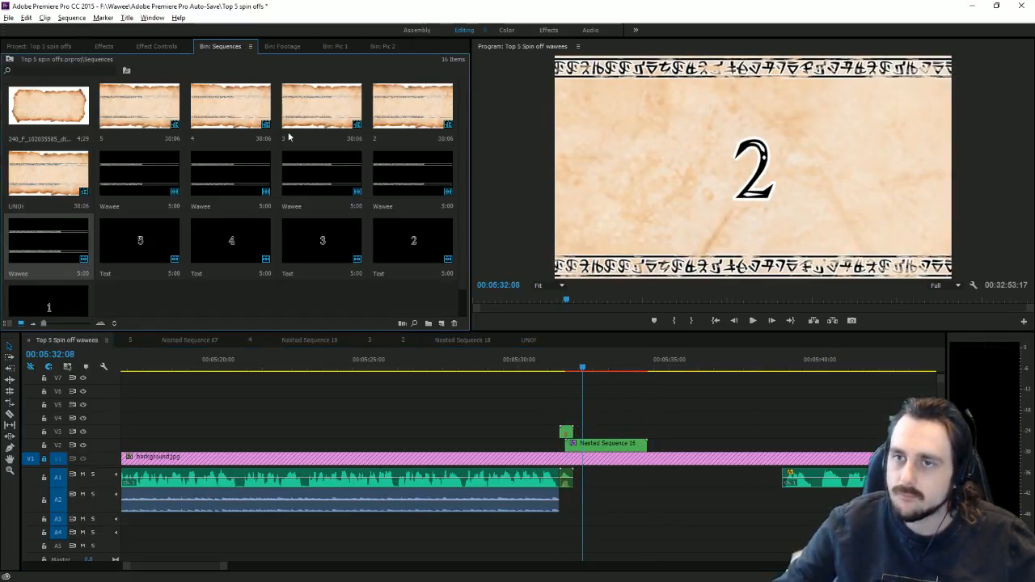
{"action": "left_click_drag", "start_coordinate": [76, 175], "coordinate": [569, 418]}
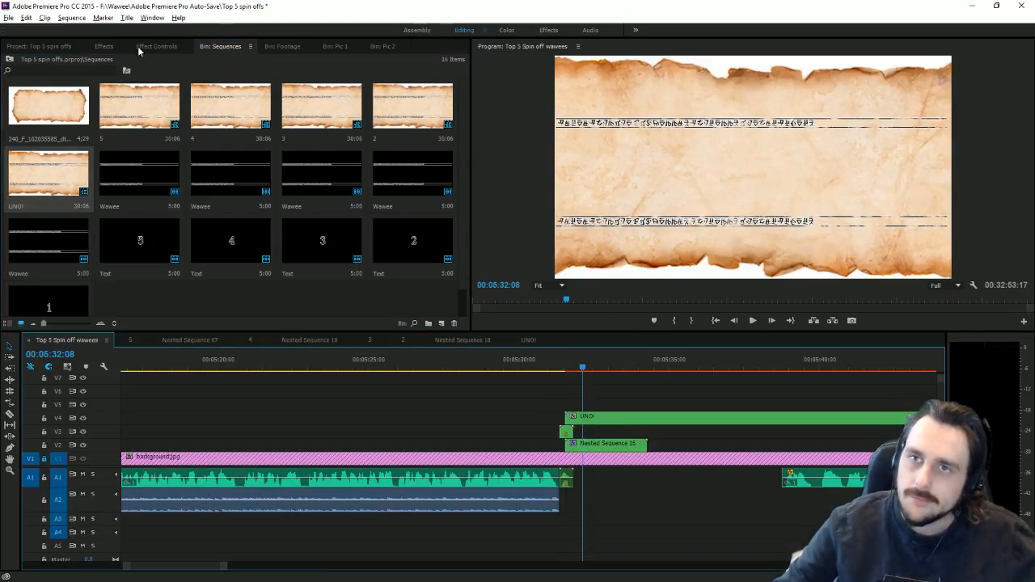
{"action": "left_click", "coordinate": [104, 47]}
{"action": "scroll", "coordinate": [183, 267], "scroll_direction": "up", "scroll_amount": 3}
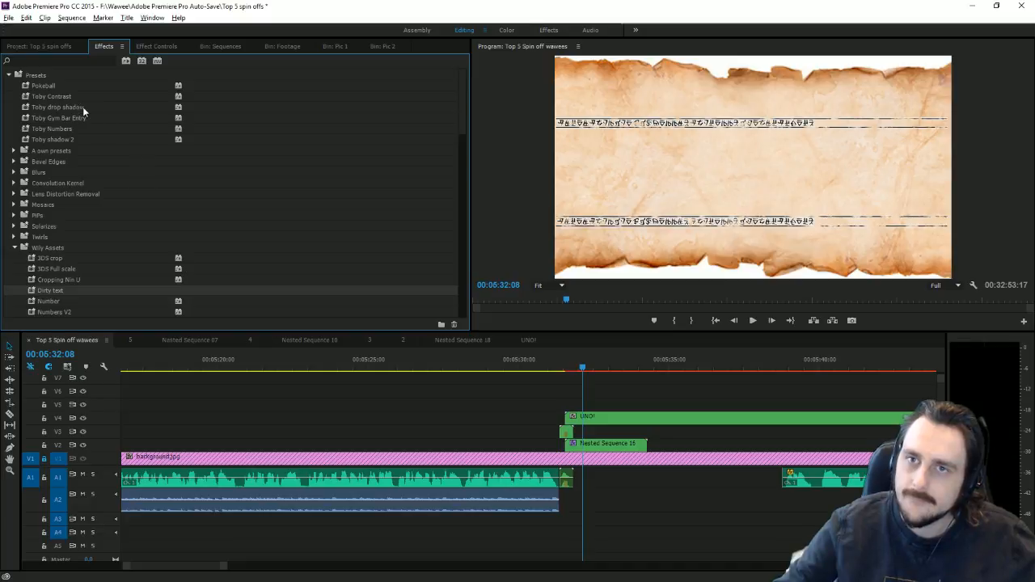
{"action": "scroll", "coordinate": [169, 209], "scroll_direction": "down", "scroll_amount": 2}
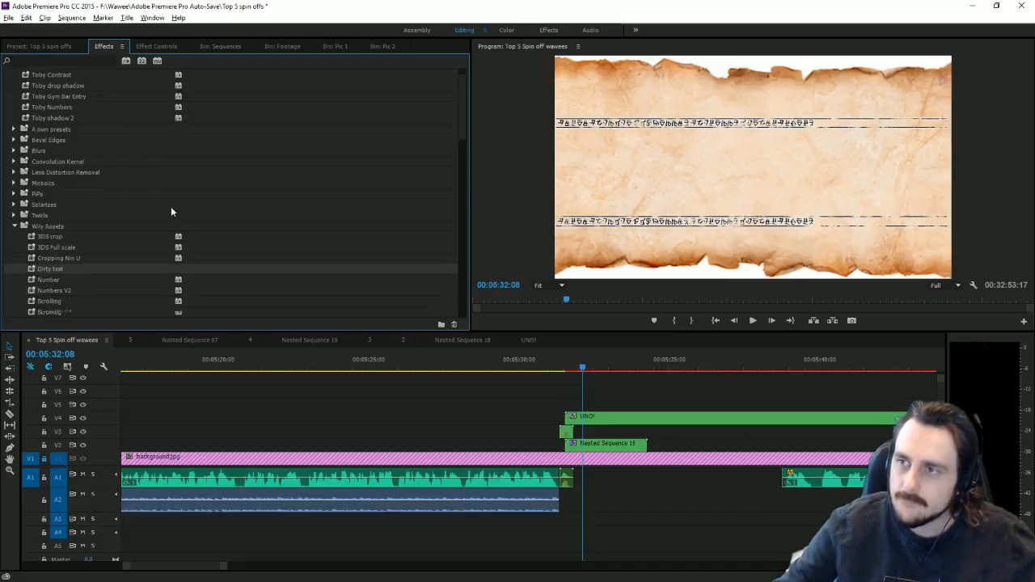
{"action": "left_click_drag", "start_coordinate": [61, 271], "coordinate": [615, 417]}
Step: Razor the UNO! clip where the 2 card ends and delete the leftover right part
{"action": "left_click", "coordinate": [9, 413]}
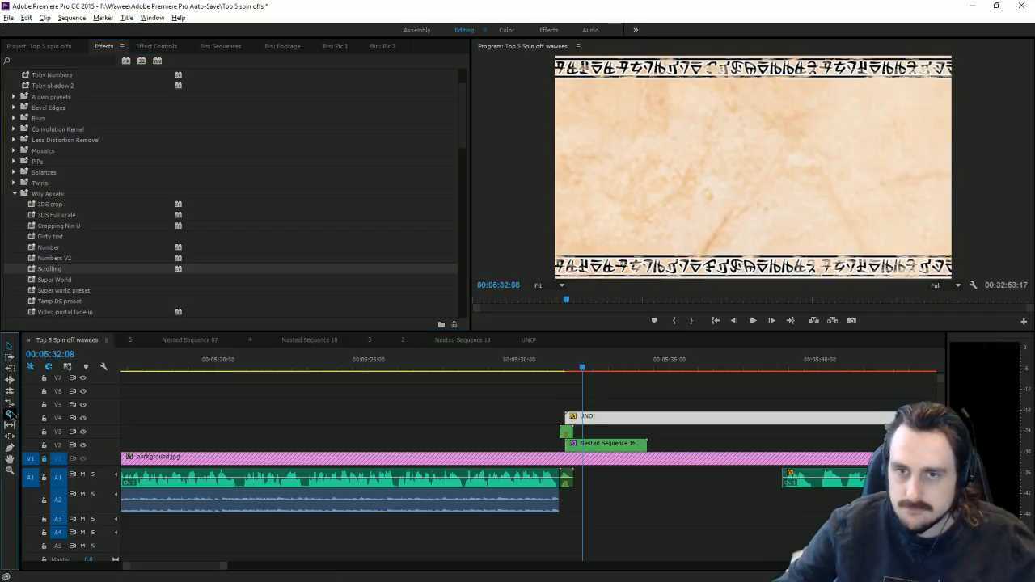
{"action": "left_click", "coordinate": [647, 416]}
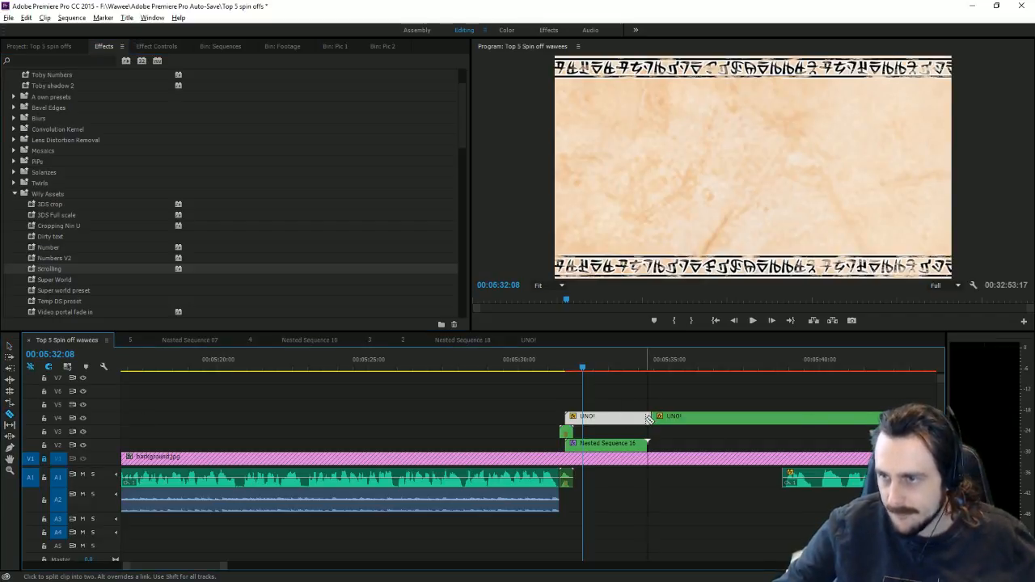
{"action": "left_click", "coordinate": [8, 345]}
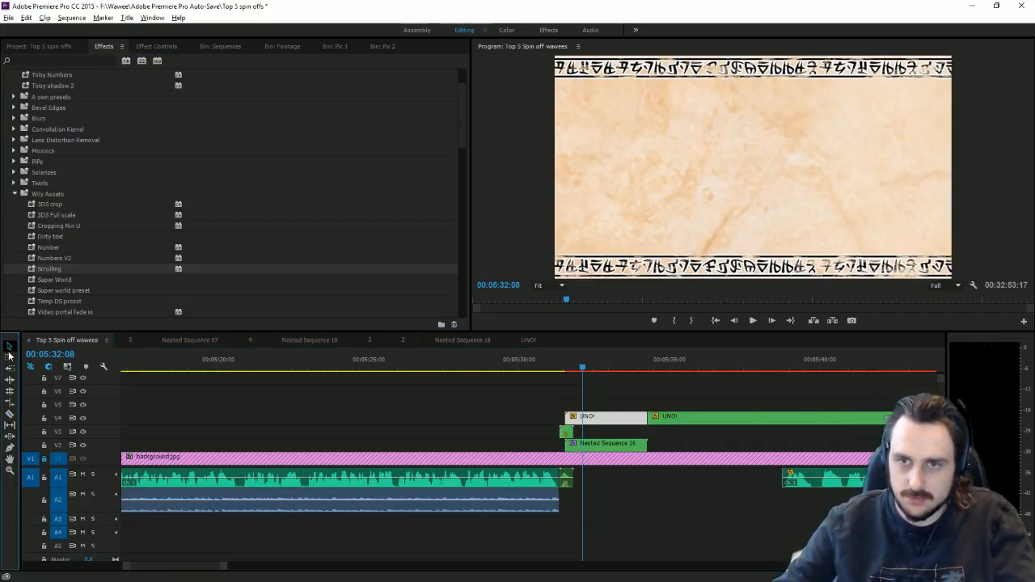
{"action": "left_click", "coordinate": [728, 419]}
{"action": "key", "text": "Delete"}
{"action": "key", "text": "alt+Tab"}
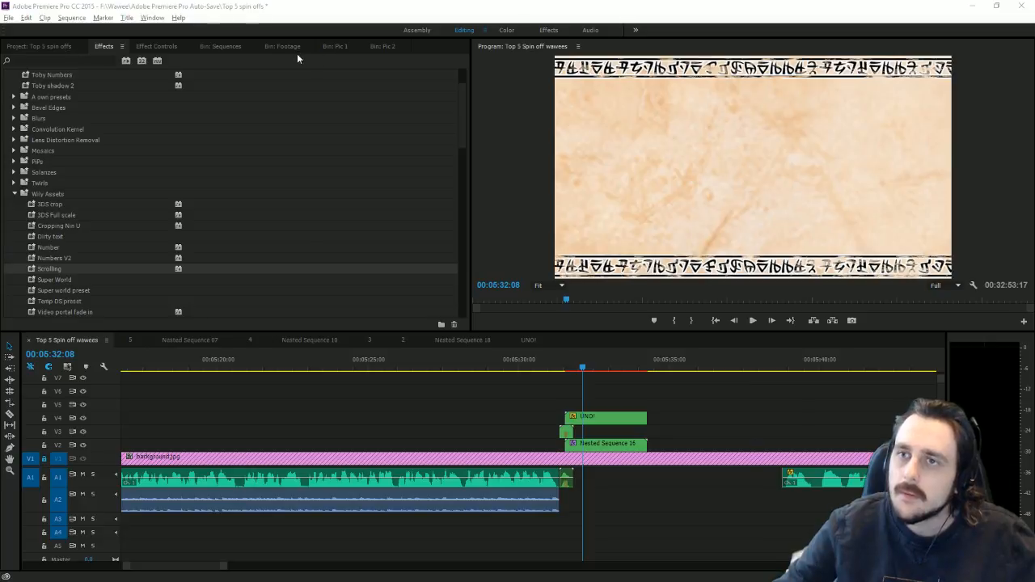
{"action": "left_click", "coordinate": [227, 46]}
Step: Place the number 1 text above UNO!, trim it to the scroll's length, and add Toby drop shadow
{"action": "left_click_drag", "start_coordinate": [72, 293], "coordinate": [566, 407]}
{"action": "left_click_drag", "start_coordinate": [652, 396], "coordinate": [647, 402]}
{"action": "left_click", "coordinate": [104, 46]}
{"action": "scroll", "coordinate": [139, 146], "scroll_direction": "up", "scroll_amount": 2}
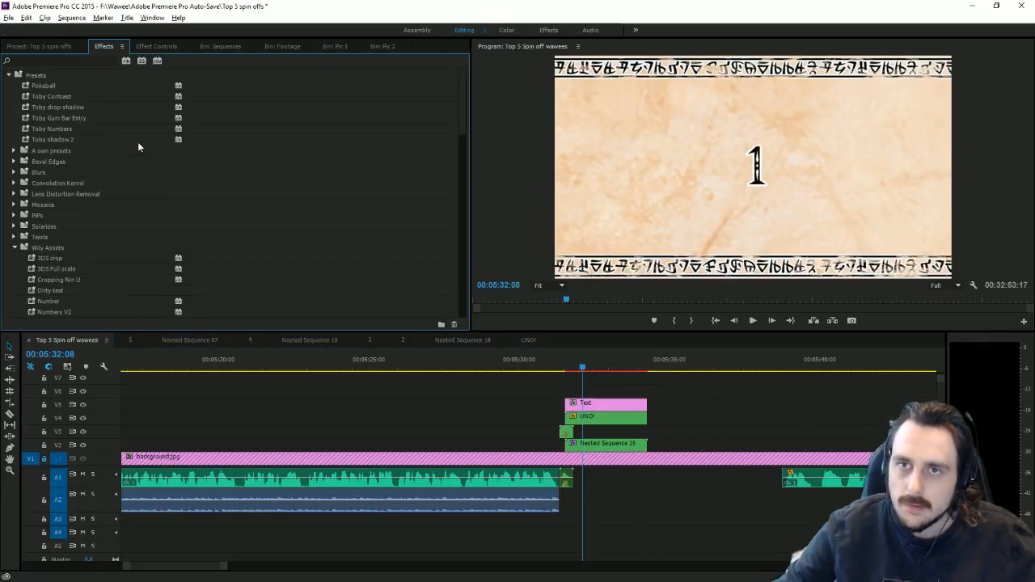
{"action": "scroll", "coordinate": [89, 161], "scroll_direction": "down", "scroll_amount": 3}
{"action": "left_click_drag", "start_coordinate": [65, 226], "coordinate": [591, 406]}
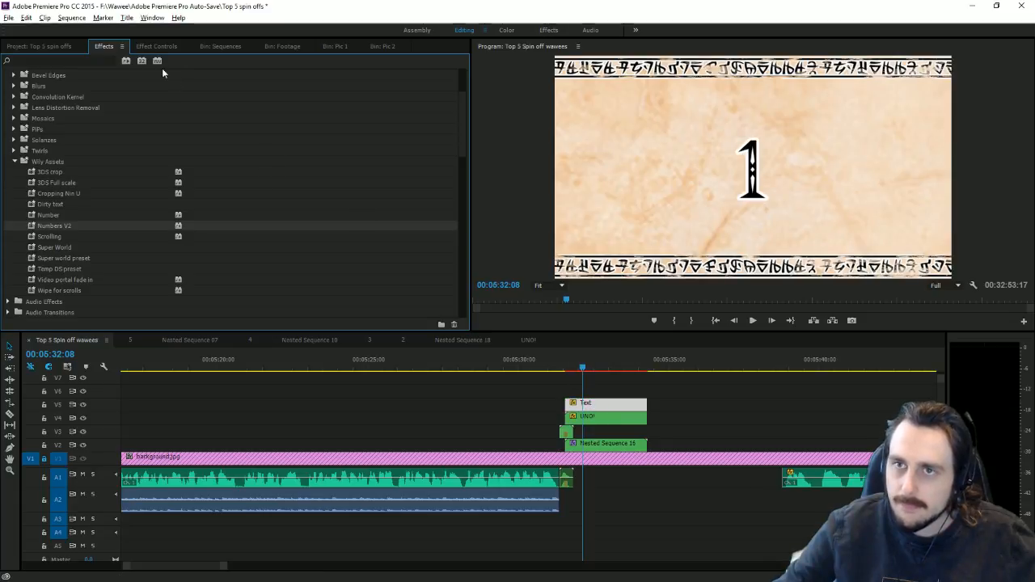
{"action": "scroll", "coordinate": [192, 159], "scroll_direction": "up", "scroll_amount": 3}
{"action": "left_click_drag", "start_coordinate": [69, 108], "coordinate": [605, 406]}
Step: Apply Toby drop shadow inside the 2 card's Nested Sequence 16, then return before the 1 card
{"action": "left_click_drag", "start_coordinate": [199, 564], "coordinate": [175, 563]}
{"action": "left_click", "coordinate": [228, 363]}
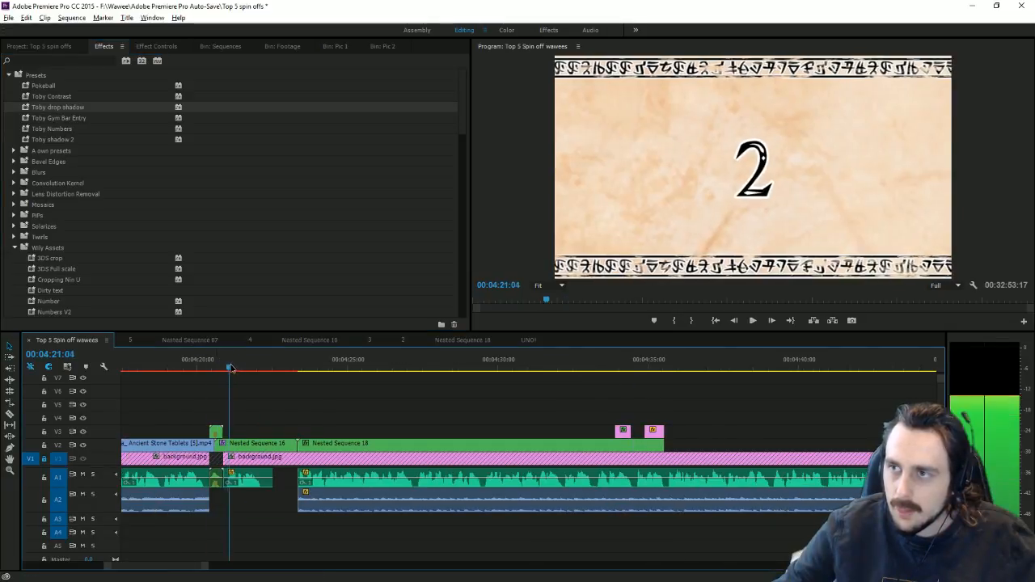
{"action": "left_click", "coordinate": [267, 437]}
{"action": "double_click", "coordinate": [268, 446]}
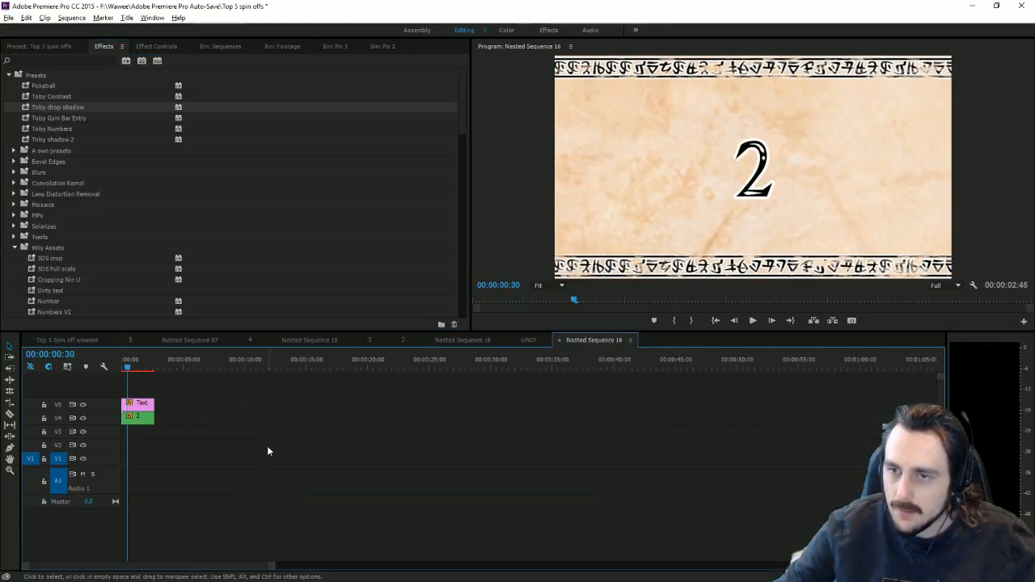
{"action": "left_click_drag", "start_coordinate": [57, 107], "coordinate": [137, 404]}
{"action": "left_click", "coordinate": [67, 340]}
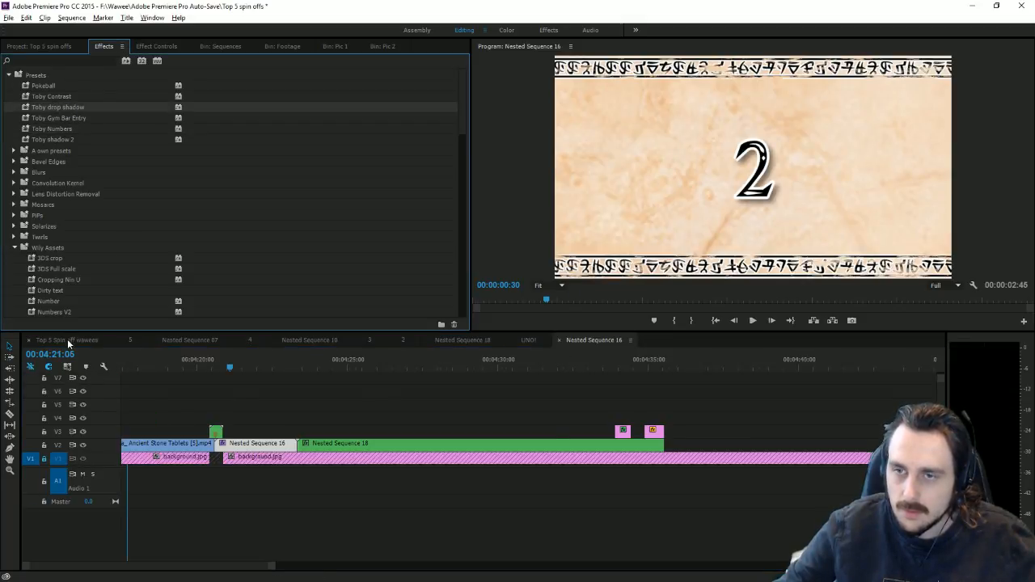
{"action": "left_click_drag", "start_coordinate": [208, 566], "coordinate": [307, 550]}
{"action": "left_click", "coordinate": [644, 364]}
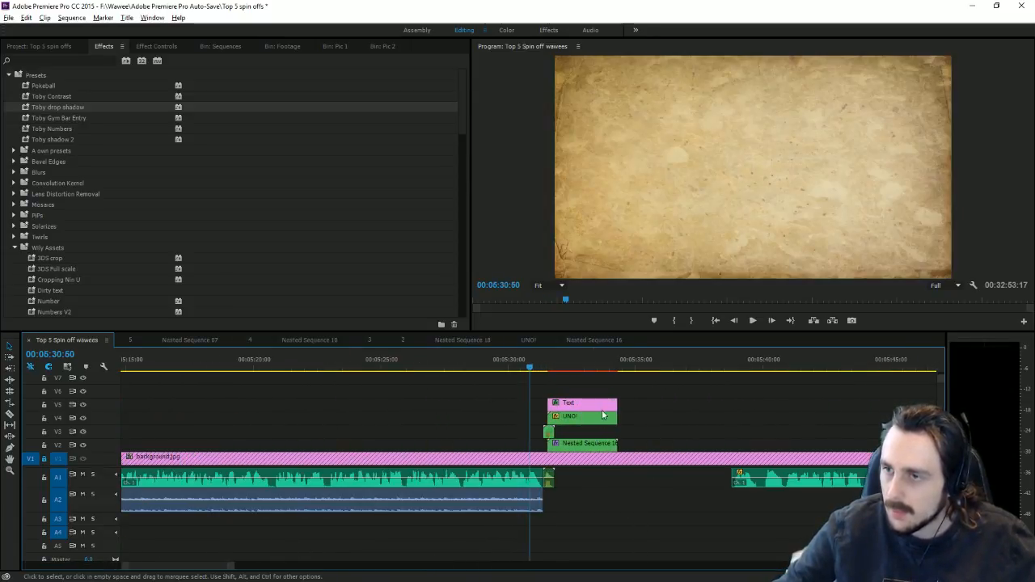
Step: Nest the stacked number 1 text and scroll clips into a single nested sequence
{"action": "right_click", "coordinate": [590, 424]}
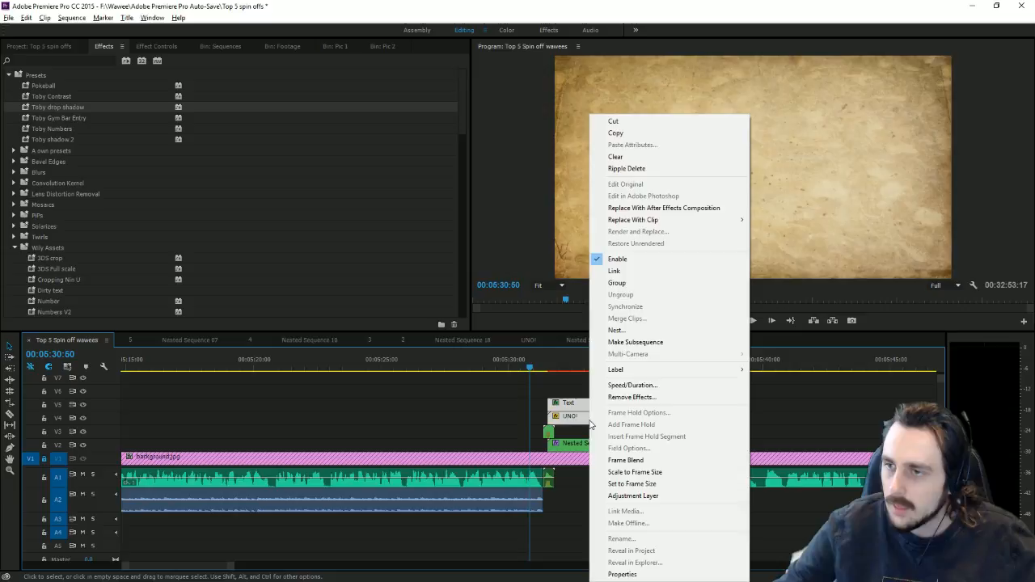
{"action": "left_click", "coordinate": [617, 330]}
{"action": "left_click", "coordinate": [484, 307]}
Step: Apply Wipe for scrolls to the nested clip and move its end Right keyframe to the playhead
{"action": "scroll", "coordinate": [95, 284], "scroll_direction": "down", "scroll_amount": 3}
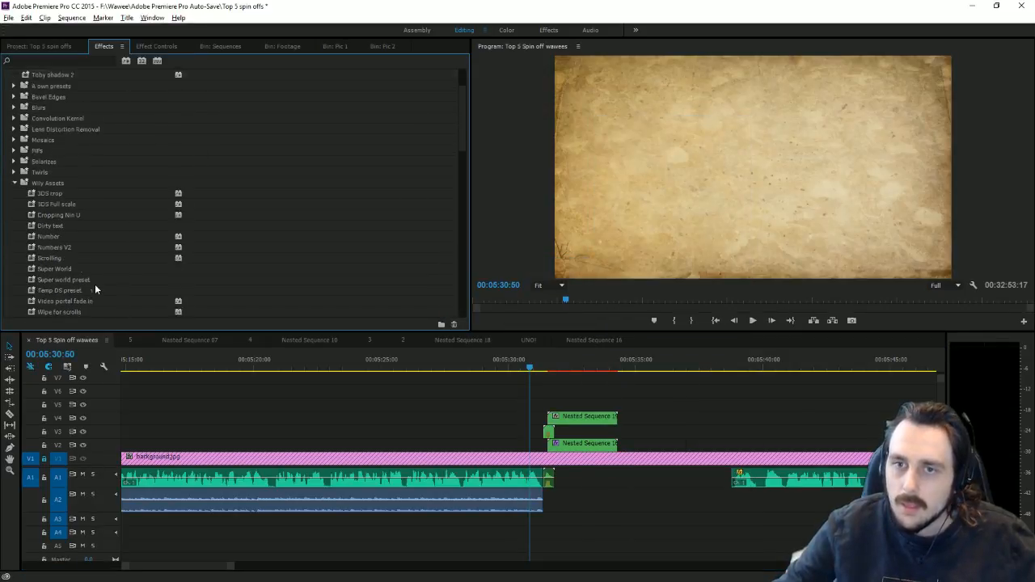
{"action": "left_click_drag", "start_coordinate": [87, 259], "coordinate": [588, 443]}
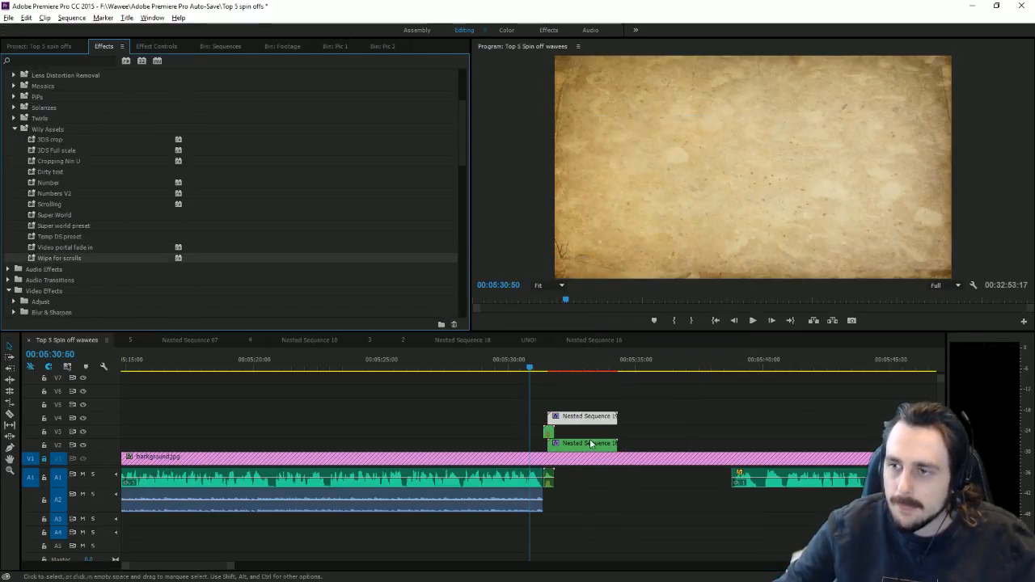
{"action": "left_click", "coordinate": [156, 46]}
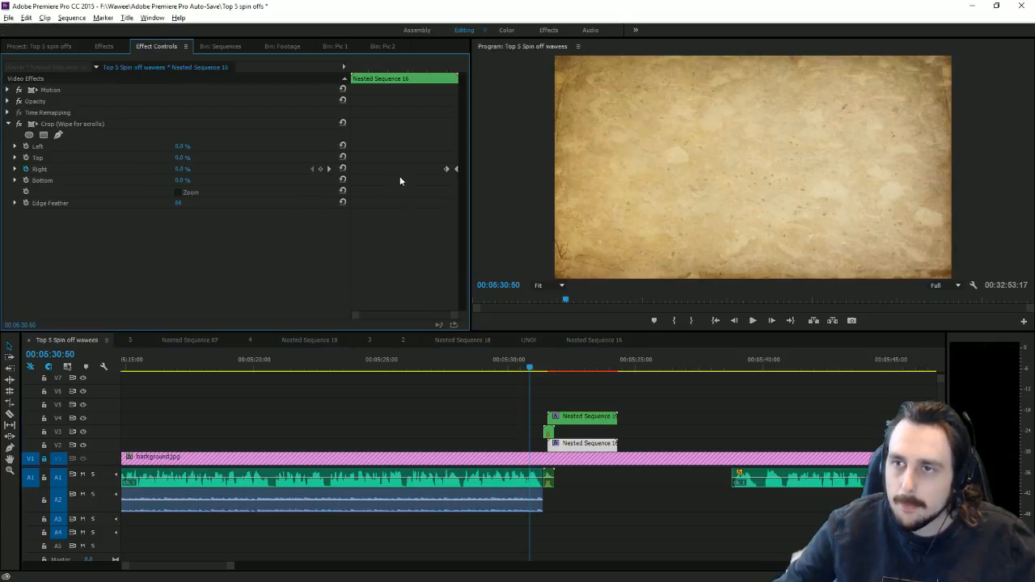
{"action": "left_click", "coordinate": [329, 170]}
{"action": "left_click", "coordinate": [578, 418]}
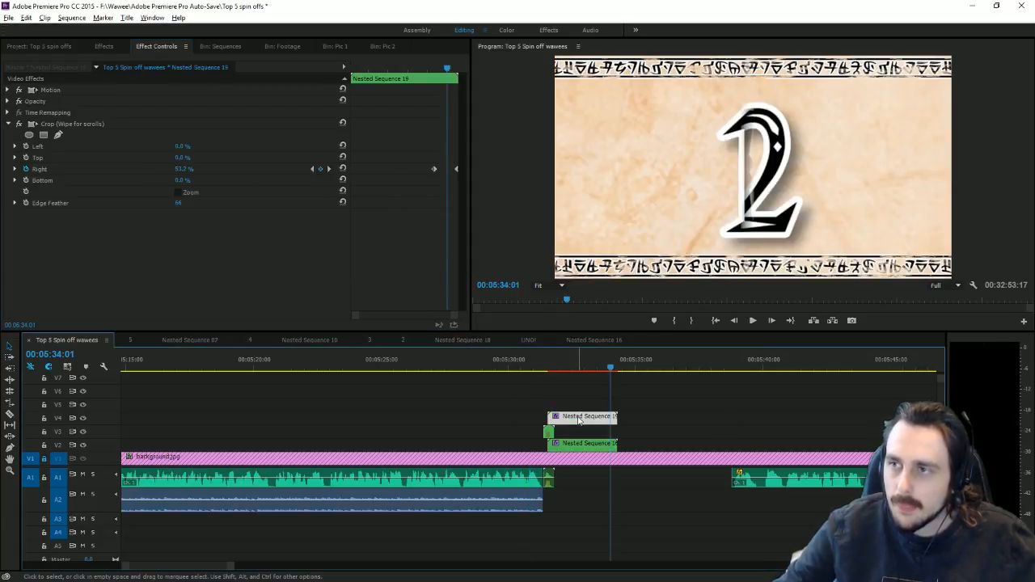
{"action": "left_click_drag", "start_coordinate": [434, 169], "coordinate": [447, 170]}
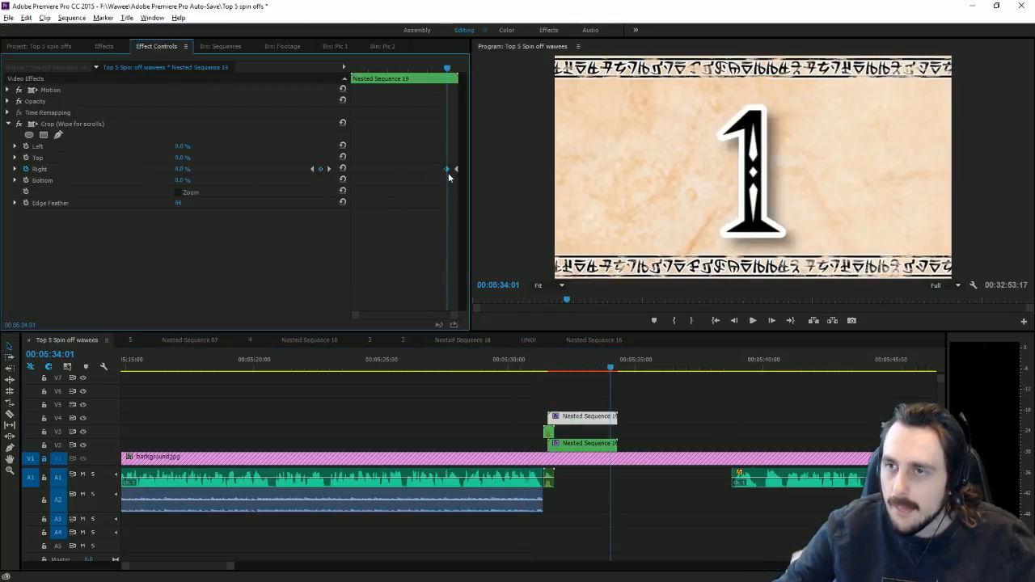
Step: Delete the old number card, move the nest down to V2, and park where the card is fully wiped
{"action": "left_click", "coordinate": [591, 444]}
{"action": "key", "text": "Delete"}
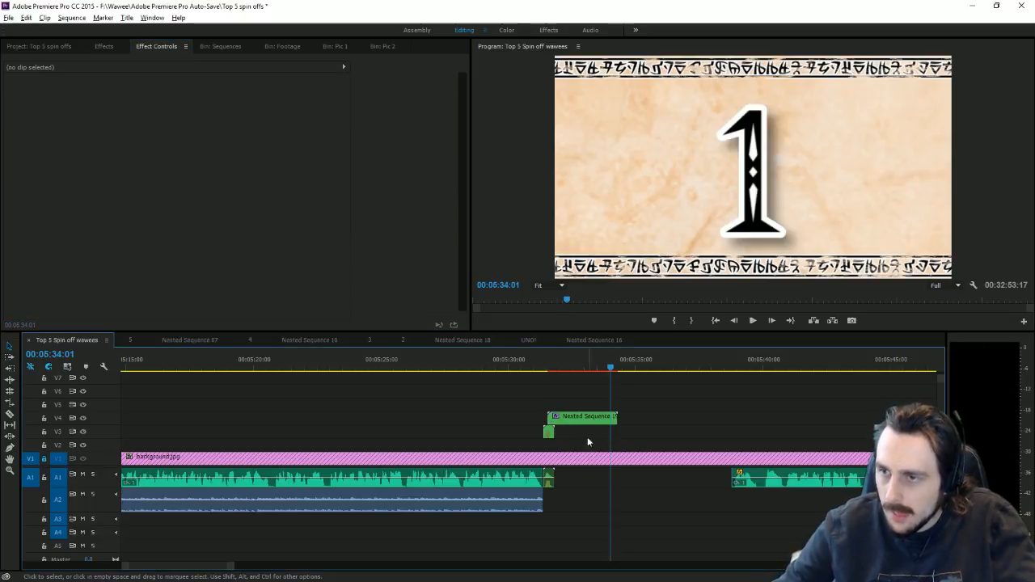
{"action": "left_click_drag", "start_coordinate": [583, 416], "coordinate": [584, 443]}
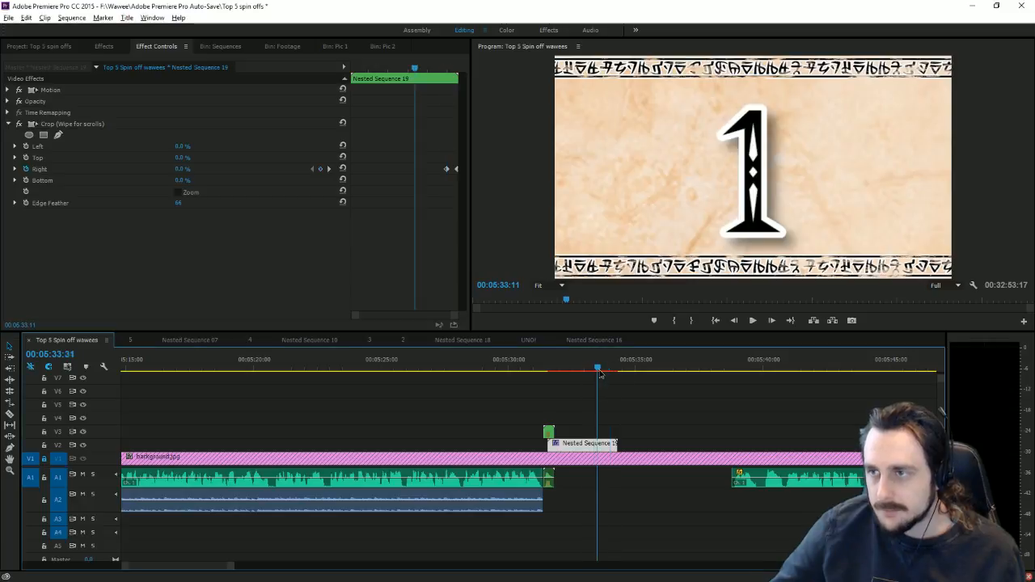
{"action": "left_click", "coordinate": [624, 368]}
{"action": "left_click", "coordinate": [637, 369]}
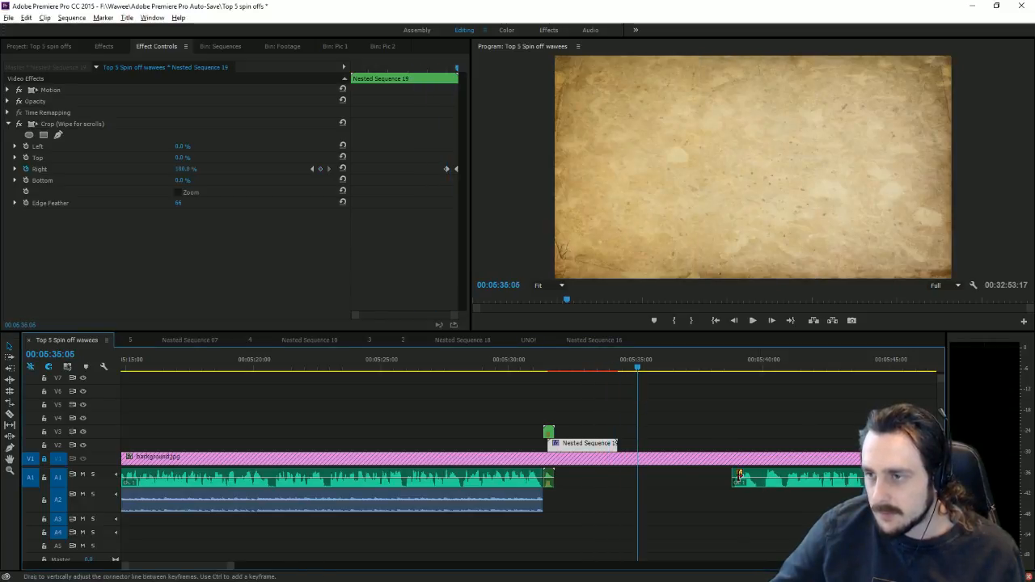
{"action": "left_click", "coordinate": [10, 415]}
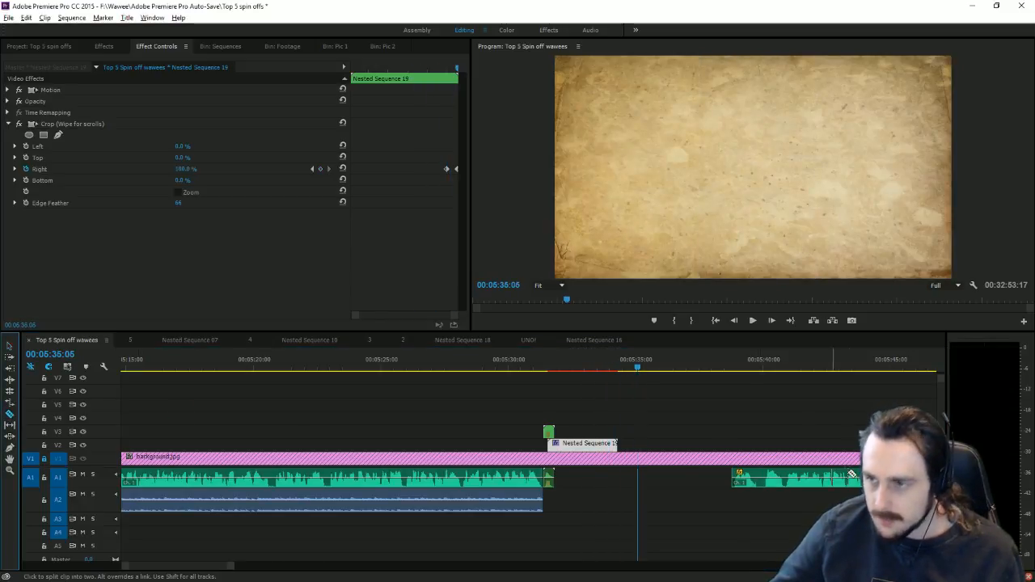
Step: Split the A1 audio after the 1 card, slide it left, and preview from the card
{"action": "left_click", "coordinate": [763, 479]}
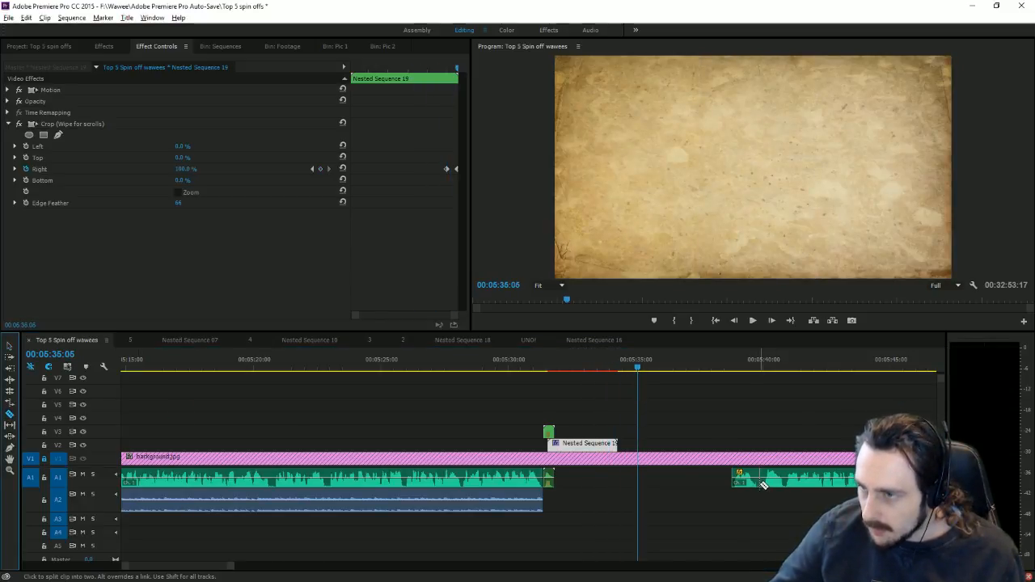
{"action": "left_click", "coordinate": [10, 346]}
{"action": "left_click_drag", "start_coordinate": [760, 480], "coordinate": [584, 484]}
{"action": "left_click", "coordinate": [557, 367]}
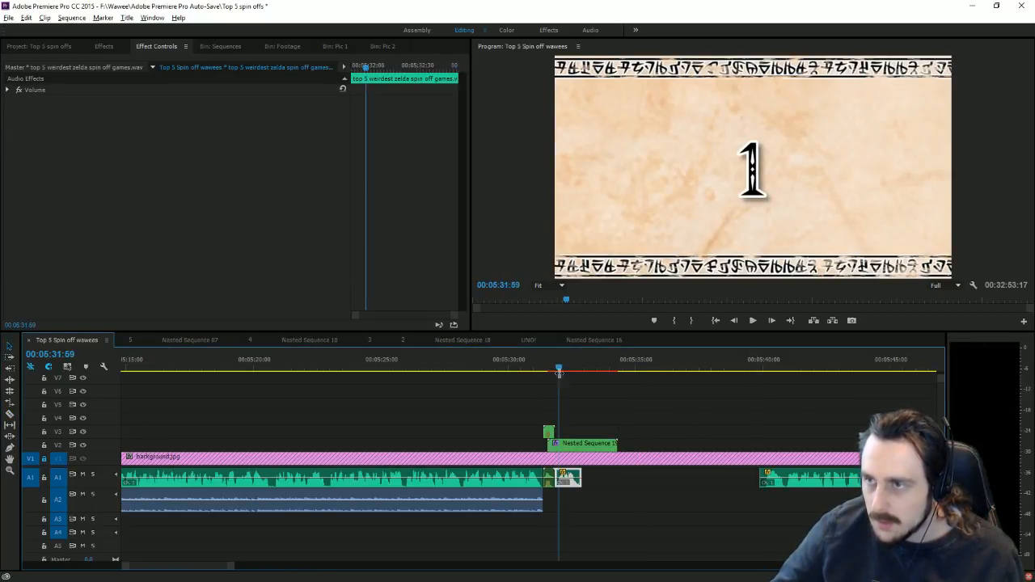
{"action": "left_click", "coordinate": [753, 320]}
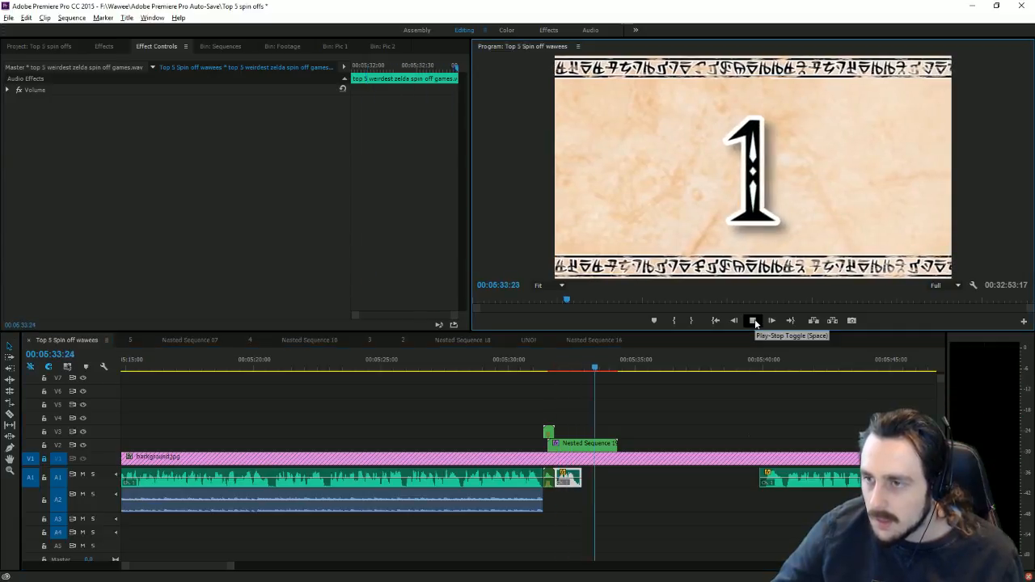
{"action": "left_click", "coordinate": [753, 321]}
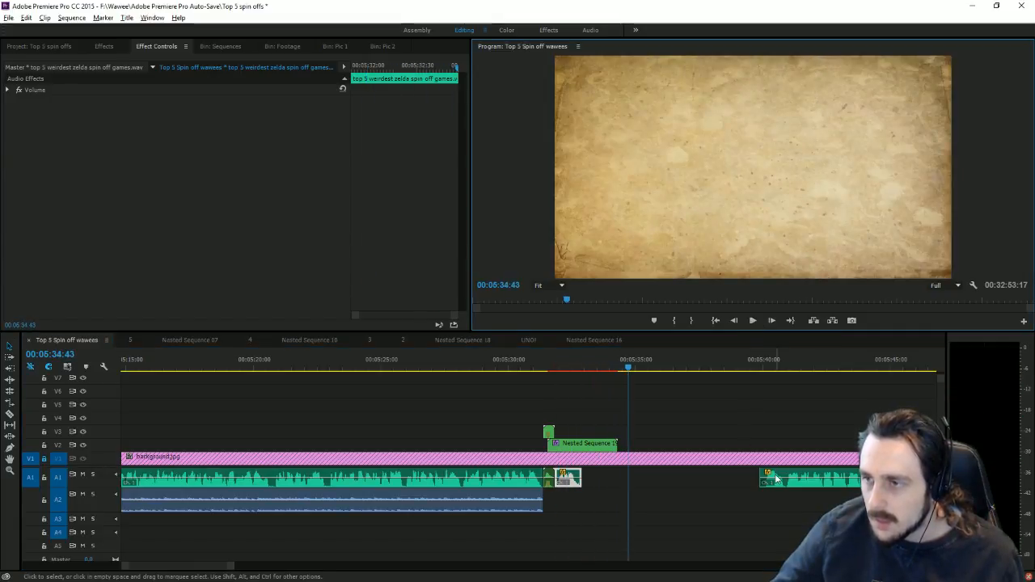
Step: Pull the next A1 audio clip left to around 05:34:21 and replay to check timing
{"action": "left_click_drag", "start_coordinate": [766, 471], "coordinate": [765, 471]}
{"action": "left_click_drag", "start_coordinate": [770, 476], "coordinate": [627, 478]}
{"action": "left_click", "coordinate": [619, 361]}
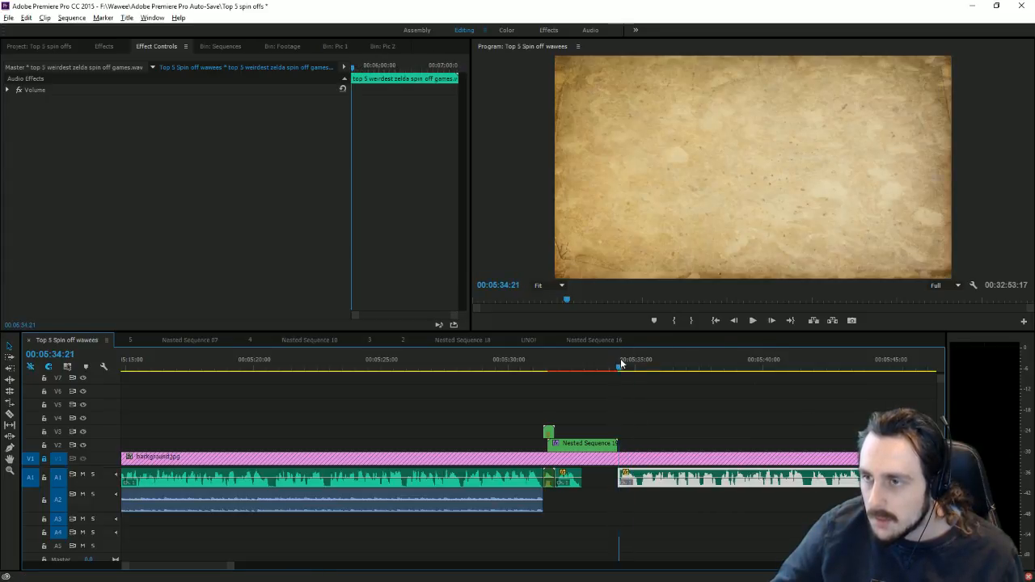
{"action": "left_click", "coordinate": [754, 320]}
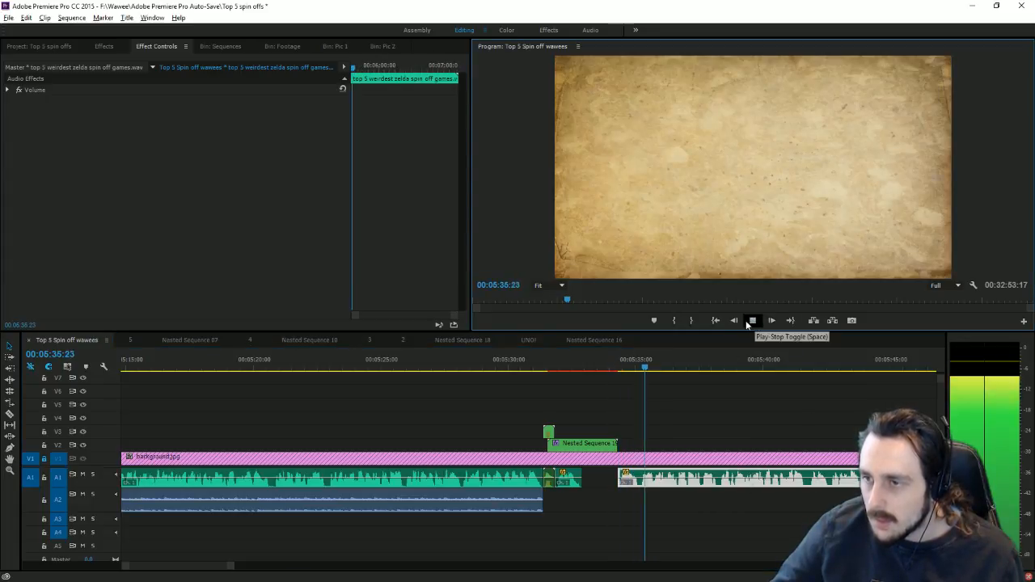
{"action": "left_click", "coordinate": [754, 321]}
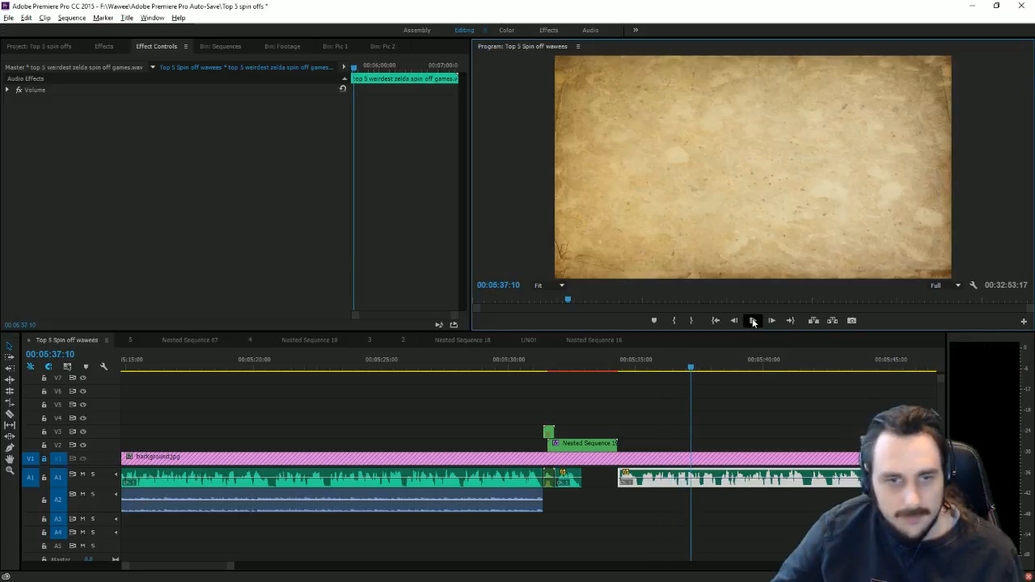
{"action": "scroll", "coordinate": [152, 571], "scroll_direction": "up", "scroll_amount": 3}
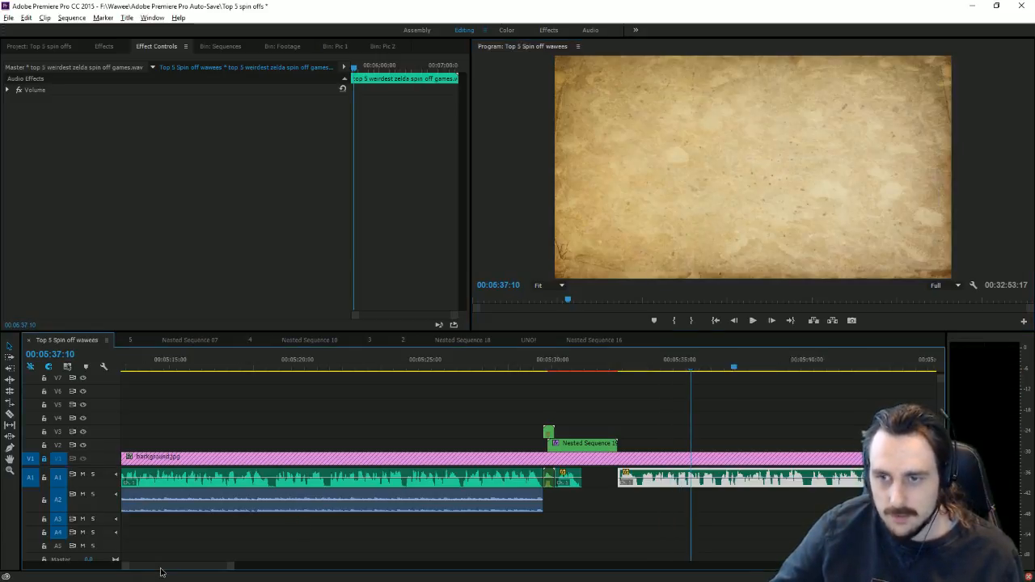
{"action": "scroll", "coordinate": [152, 571], "scroll_direction": "up", "scroll_amount": 3}
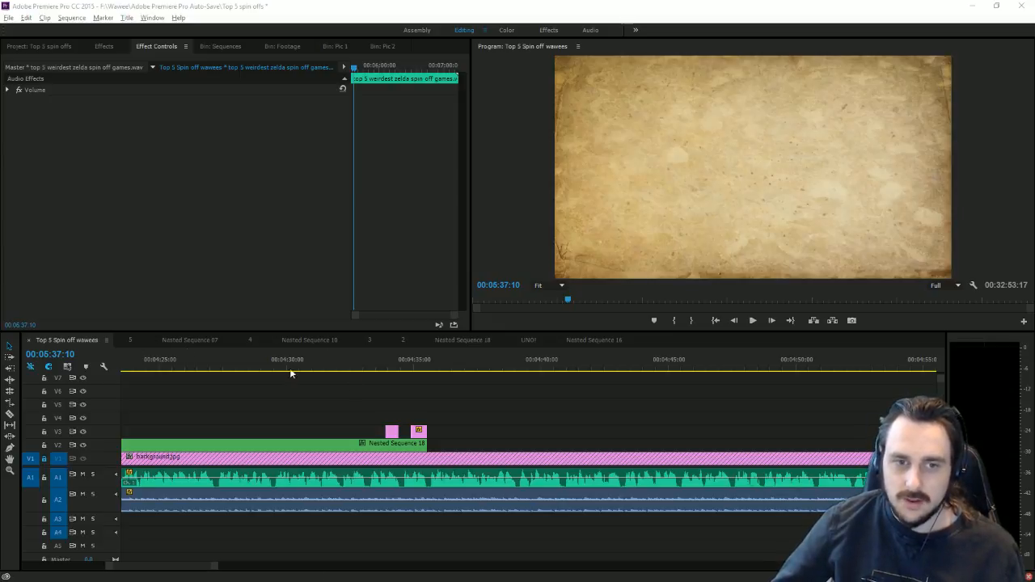
{"action": "left_click", "coordinate": [481, 410]}
{"action": "left_click_drag", "start_coordinate": [444, 426], "coordinate": [408, 449]}
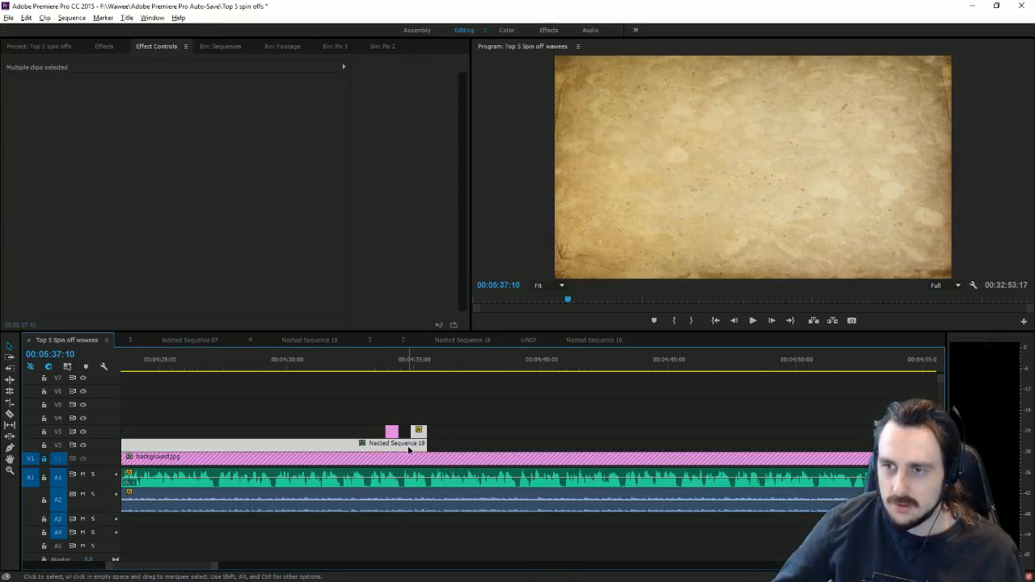
{"action": "right_click", "coordinate": [408, 449]}
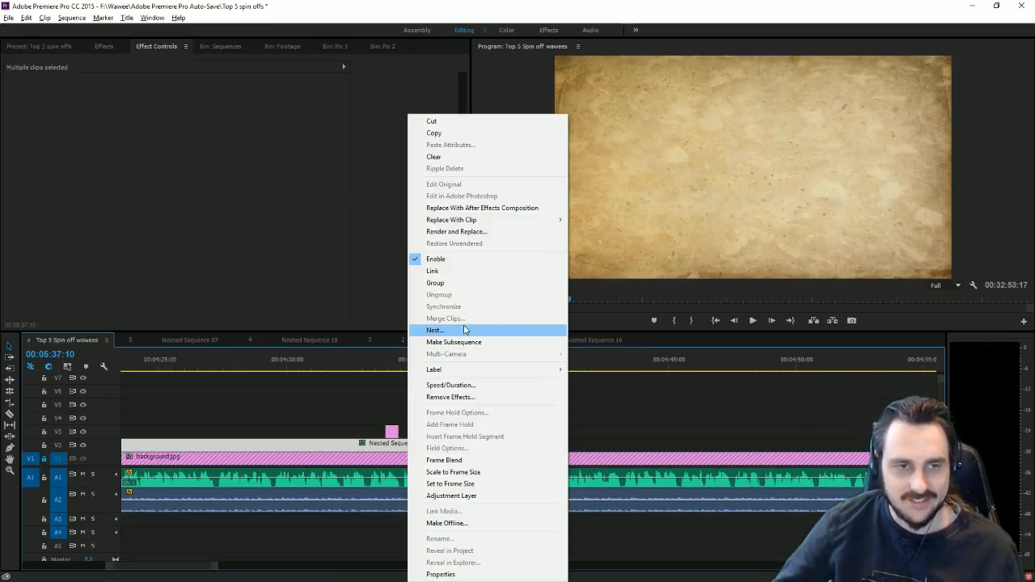
{"action": "left_click", "coordinate": [218, 432]}
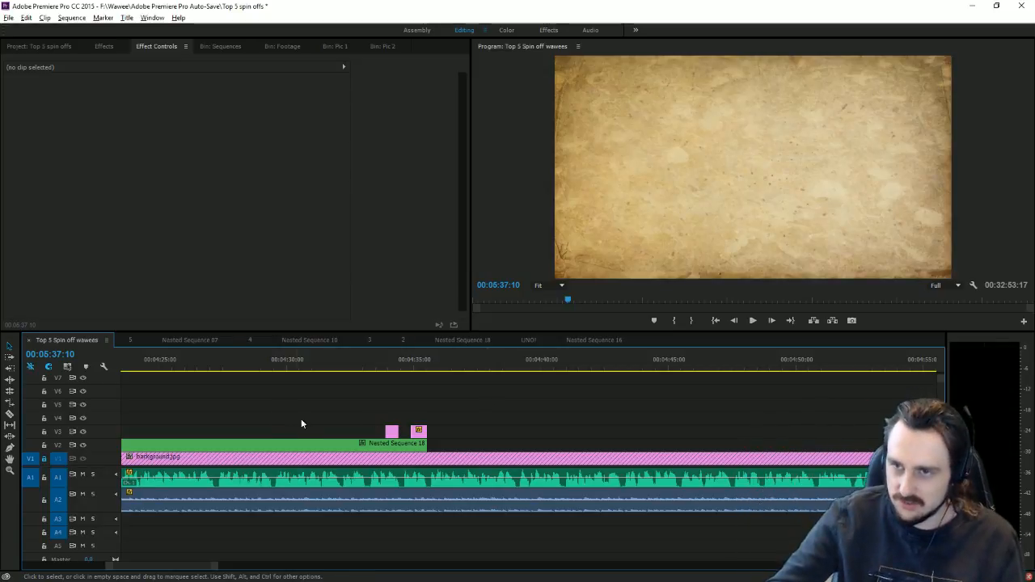
{"action": "double_click", "coordinate": [364, 447]}
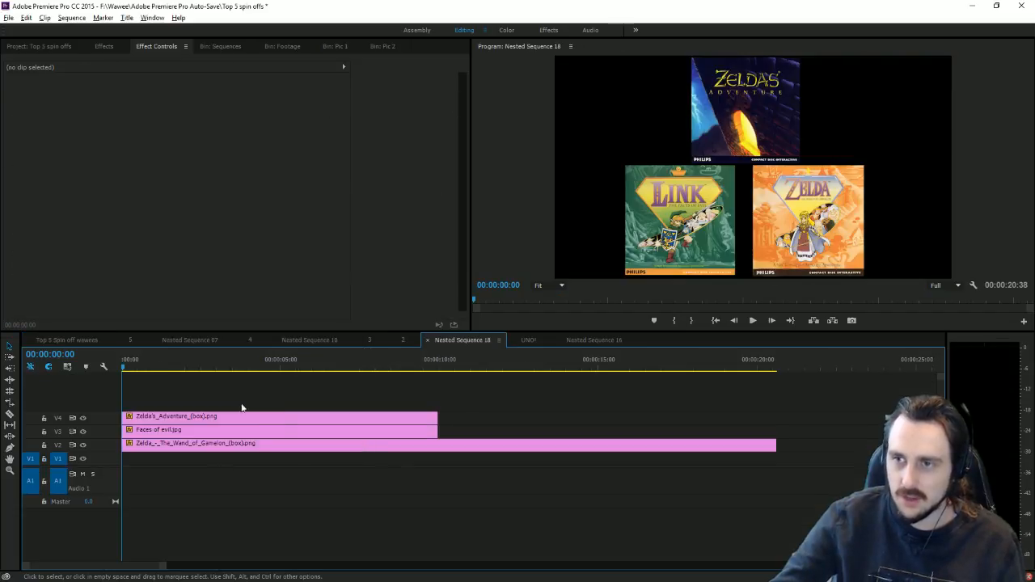
{"action": "left_click", "coordinate": [65, 341]}
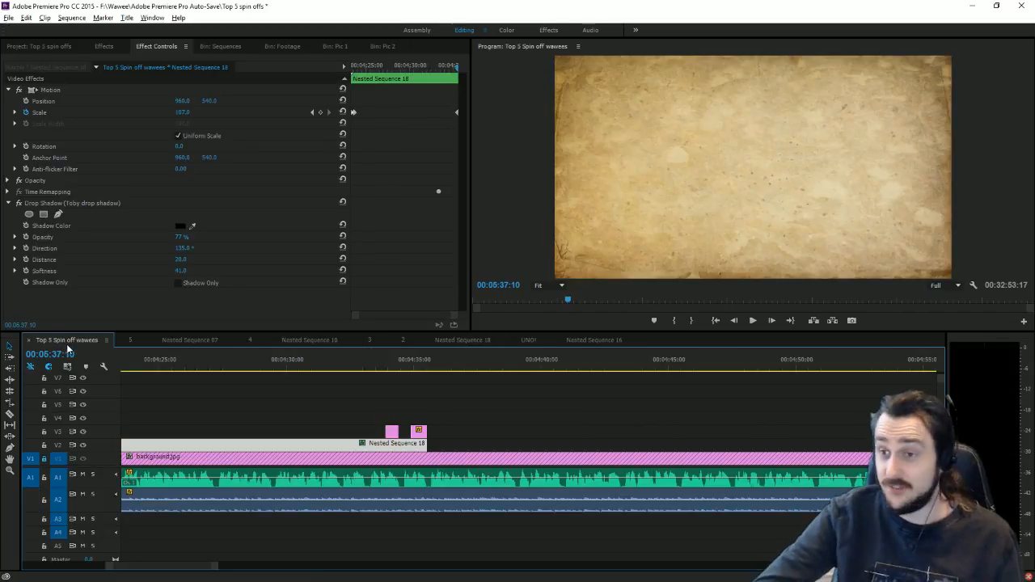
{"action": "left_click", "coordinate": [495, 422]}
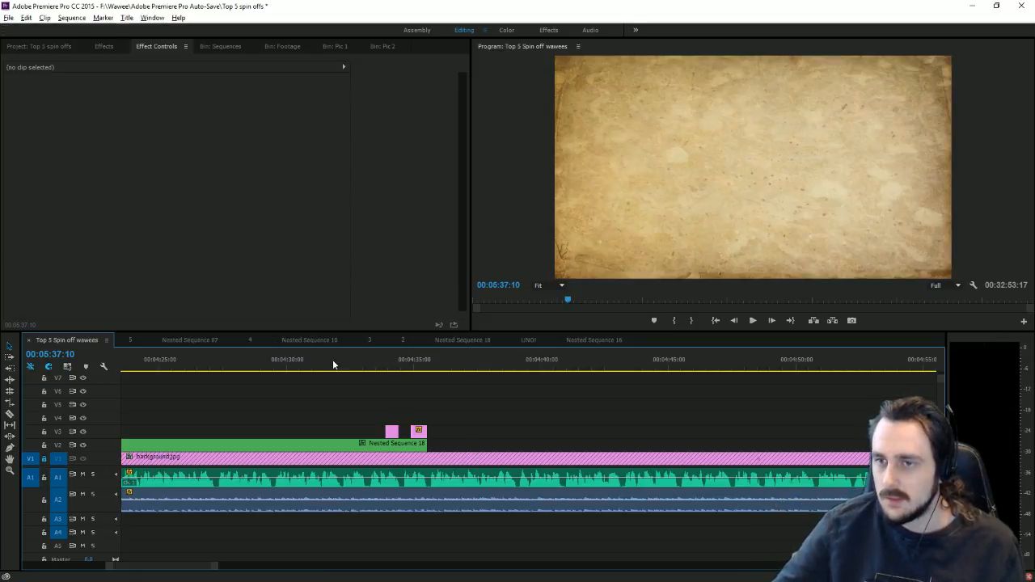
{"action": "left_click_drag", "start_coordinate": [224, 364], "coordinate": [194, 398]}
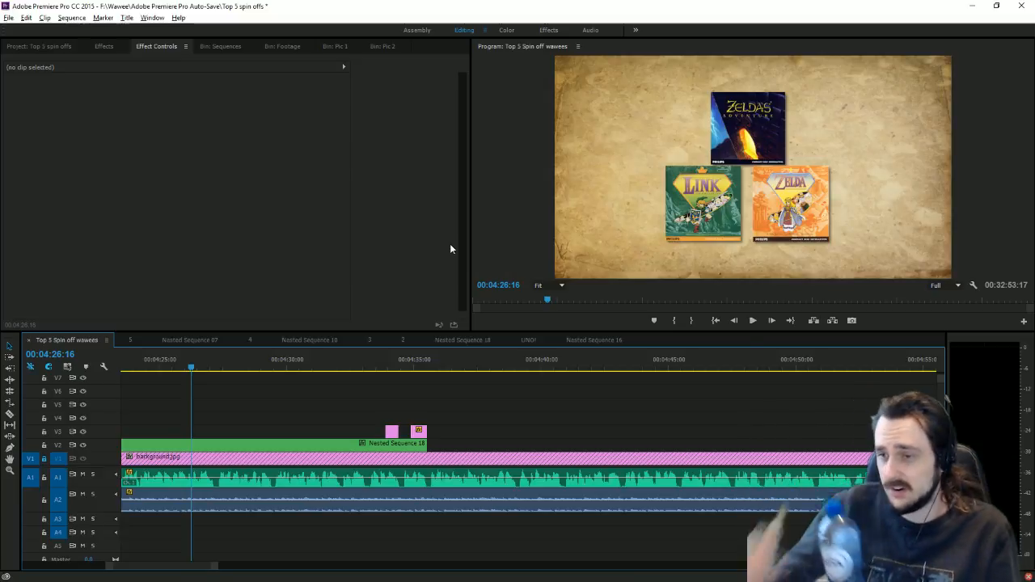
{"action": "left_click_drag", "start_coordinate": [212, 564], "coordinate": [523, 563]}
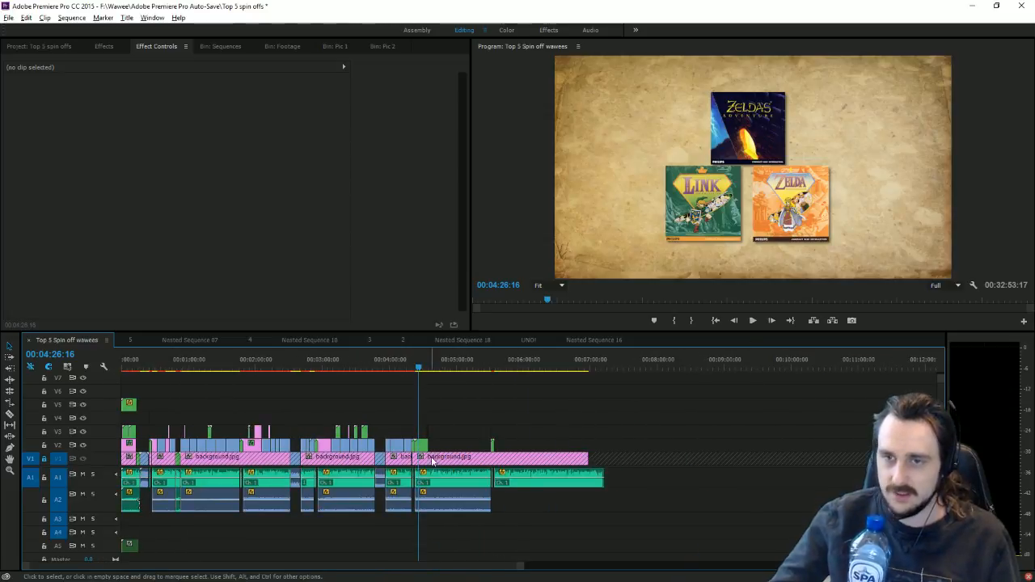
{"action": "left_click", "coordinate": [124, 362]}
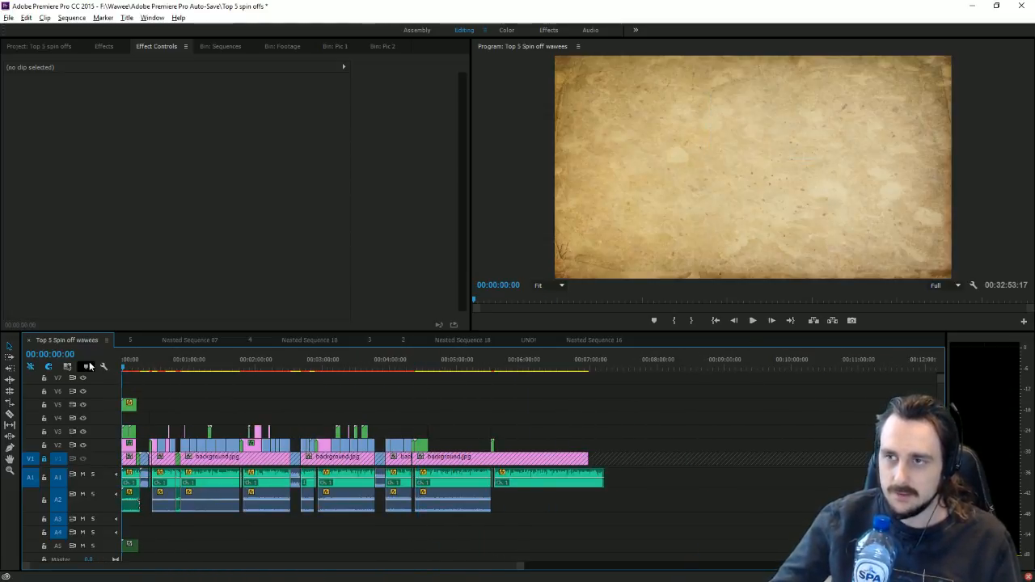
{"action": "left_click", "coordinate": [753, 321]}
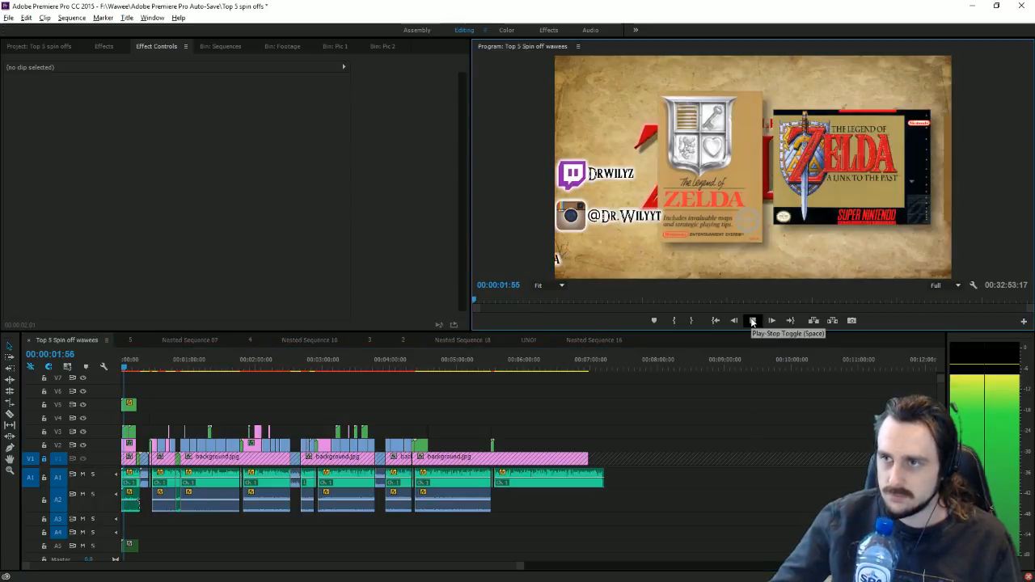
{"action": "key", "text": "space"}
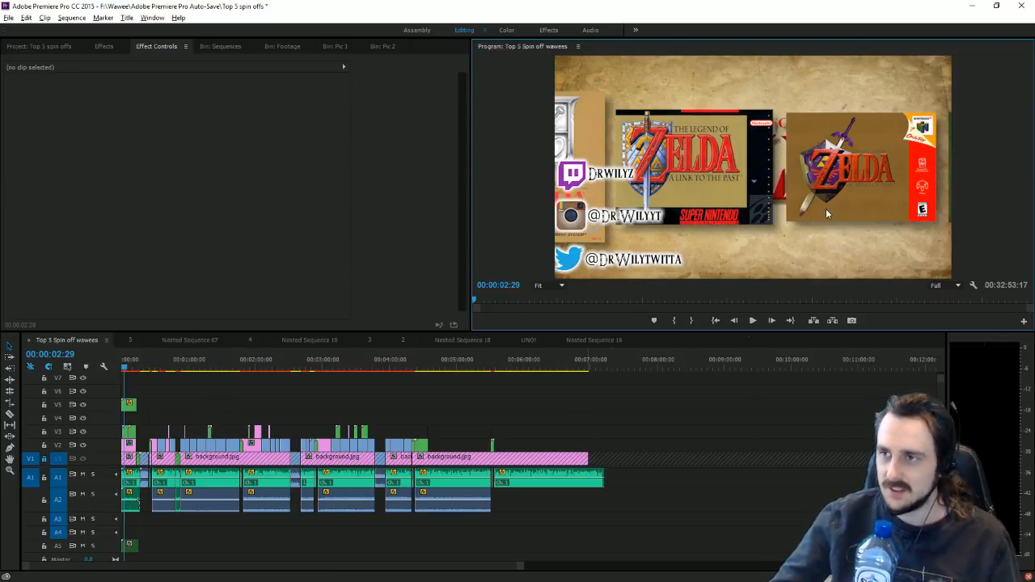
Step: Peek into Nested Sequence 01, return to the main sequence at 00:04:42:29, and show the Footage bin
{"action": "double_click", "coordinate": [124, 432]}
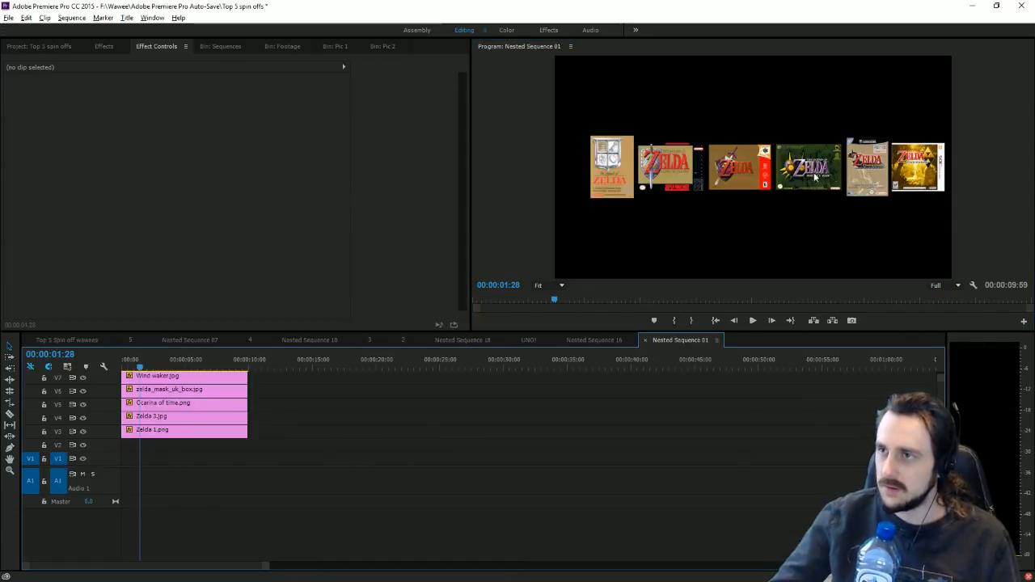
{"action": "left_click", "coordinate": [65, 340]}
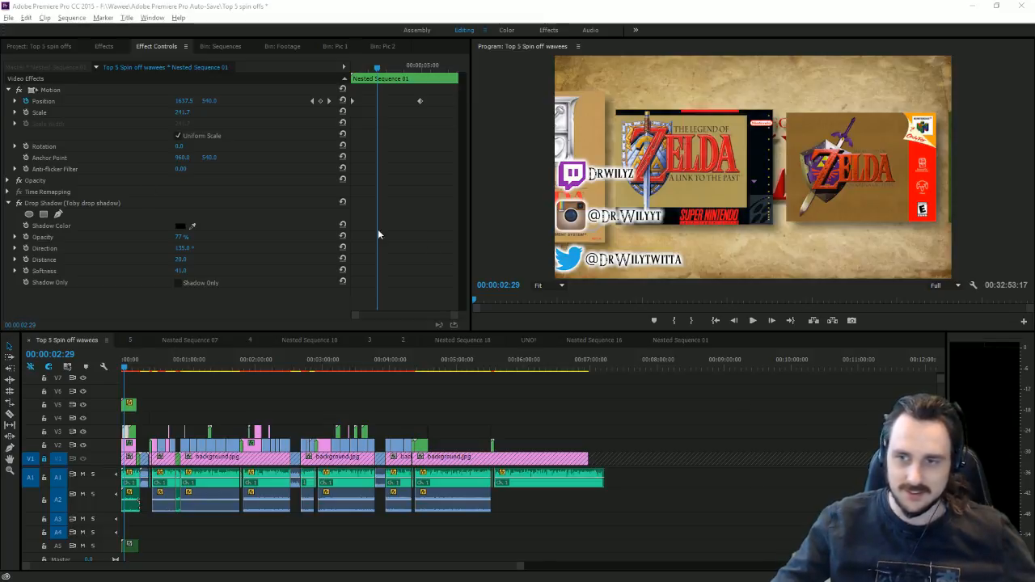
{"action": "left_click_drag", "start_coordinate": [494, 375], "coordinate": [437, 374]}
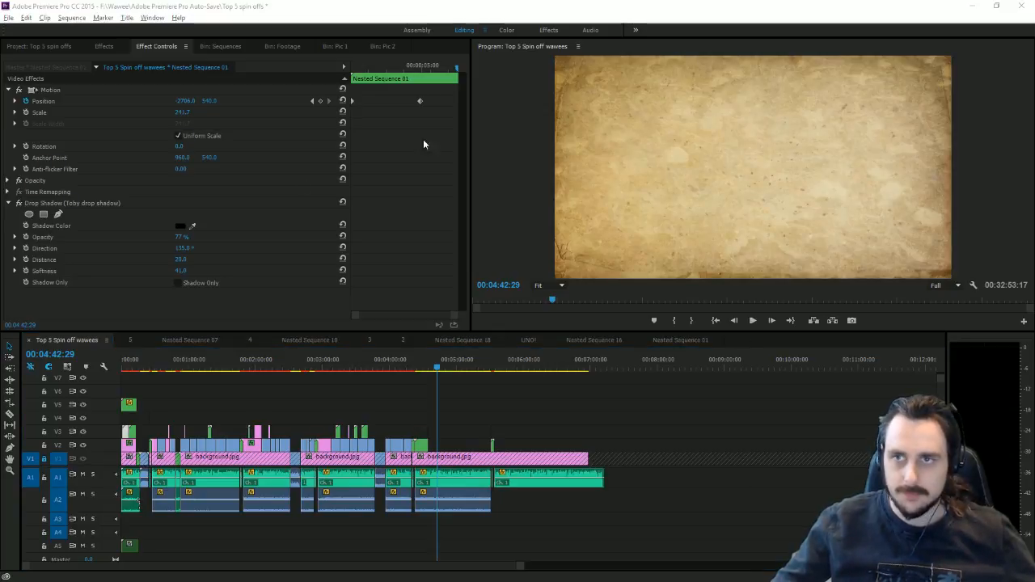
{"action": "left_click", "coordinate": [295, 46]}
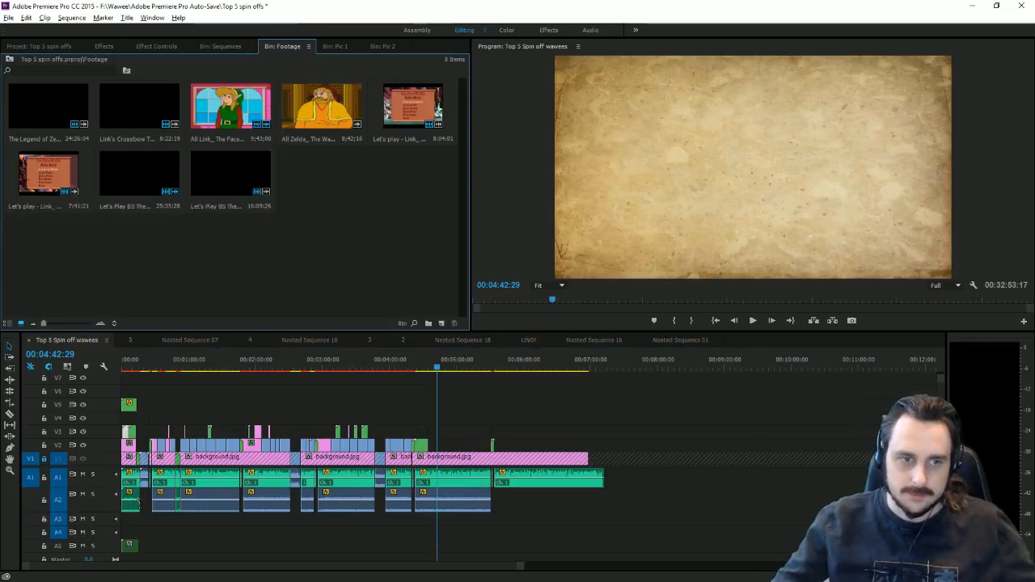
Step: Import the Wand of Gamelon speedrun MP4 and add it after the edit without its audio
{"action": "key", "text": "alt+Tab"}
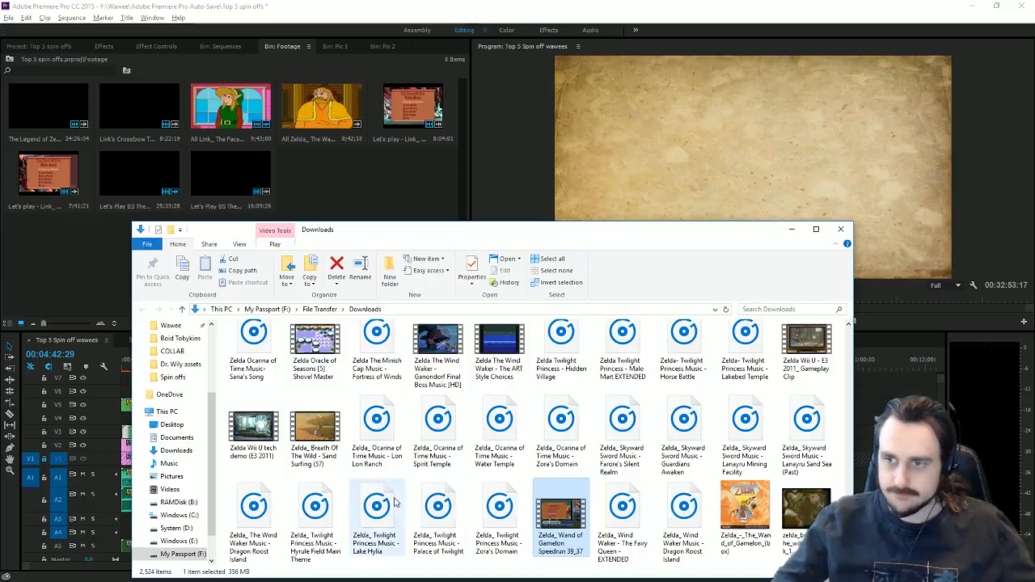
{"action": "left_click_drag", "start_coordinate": [558, 541], "coordinate": [94, 269]}
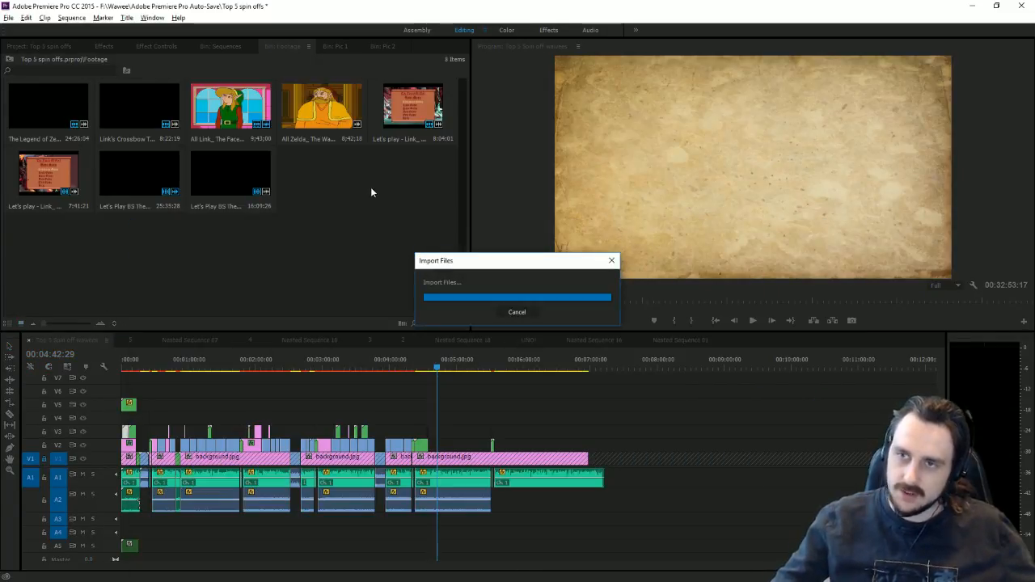
{"action": "left_click_drag", "start_coordinate": [322, 174], "coordinate": [694, 463]}
{"action": "left_click", "coordinate": [739, 483], "text": "alt"}
{"action": "key", "text": "Delete"}
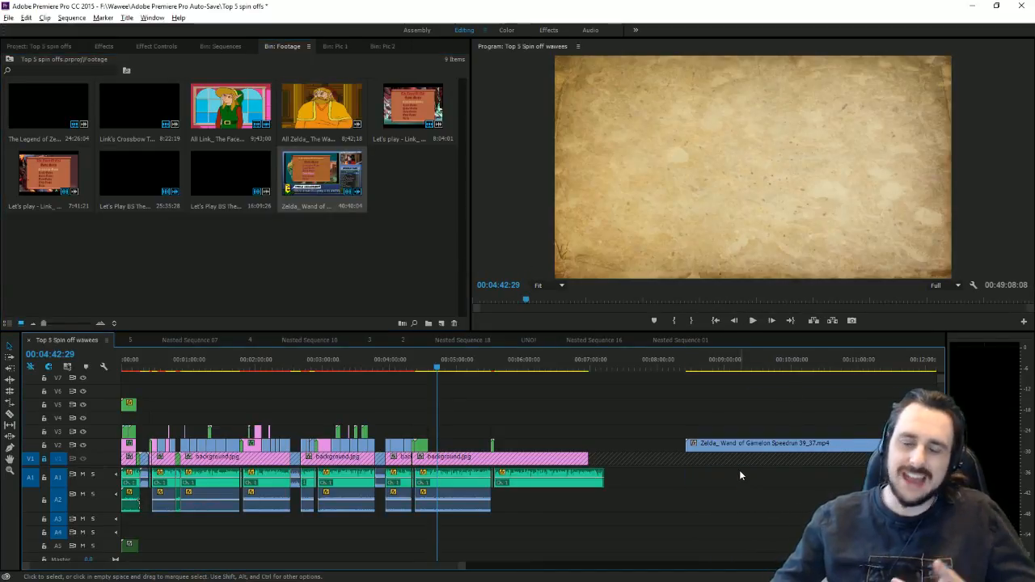
Step: Scale the speedrun video up in the Program monitor so the game area nearly fills the frame
{"action": "left_click", "coordinate": [738, 365]}
{"action": "double_click", "coordinate": [820, 172]}
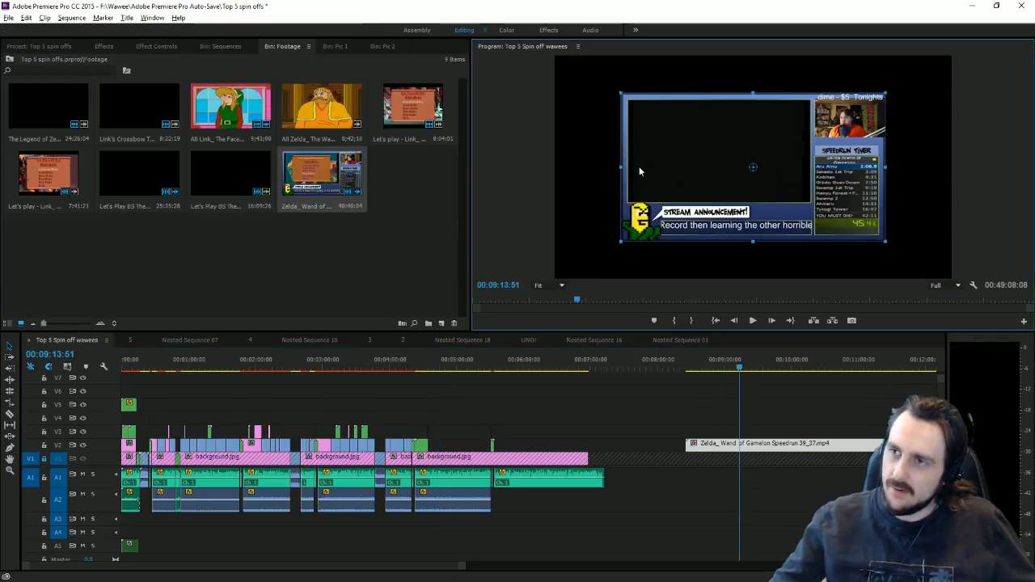
{"action": "left_click_drag", "start_coordinate": [608, 164], "coordinate": [532, 202]}
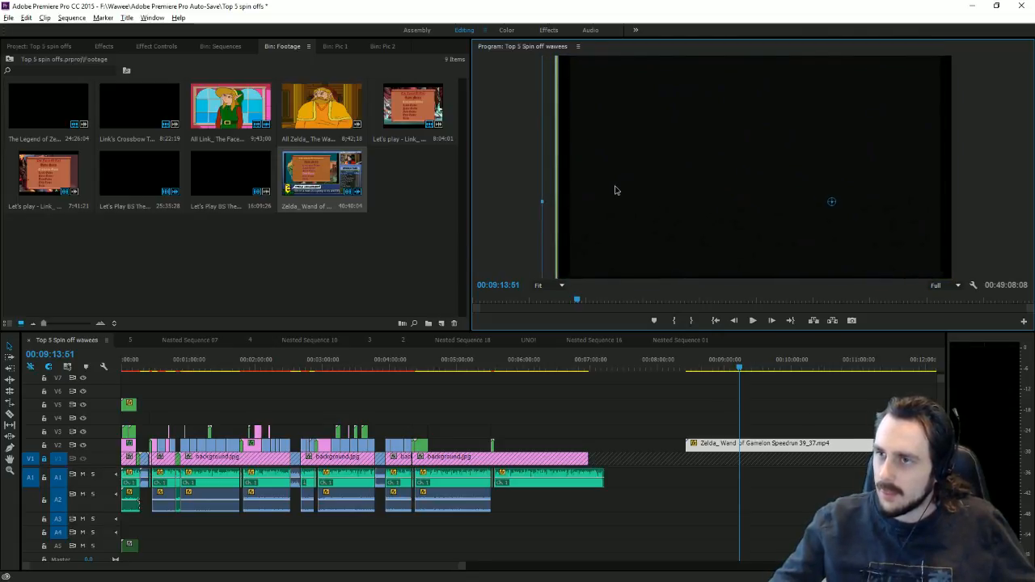
Step: Enlarge and reposition the gameplay video in the Program monitor
{"action": "left_click", "coordinate": [541, 200]}
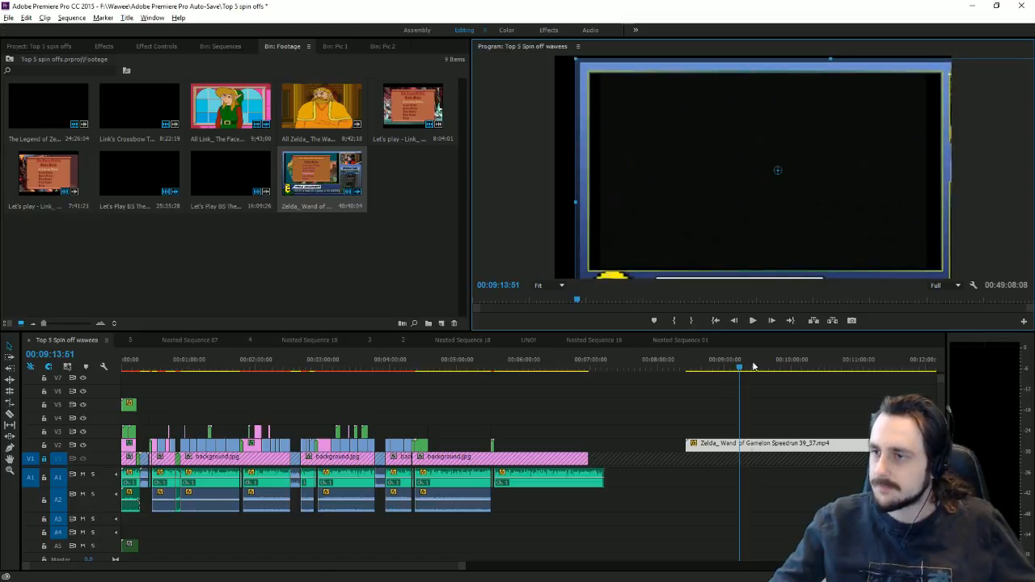
{"action": "left_click", "coordinate": [785, 363]}
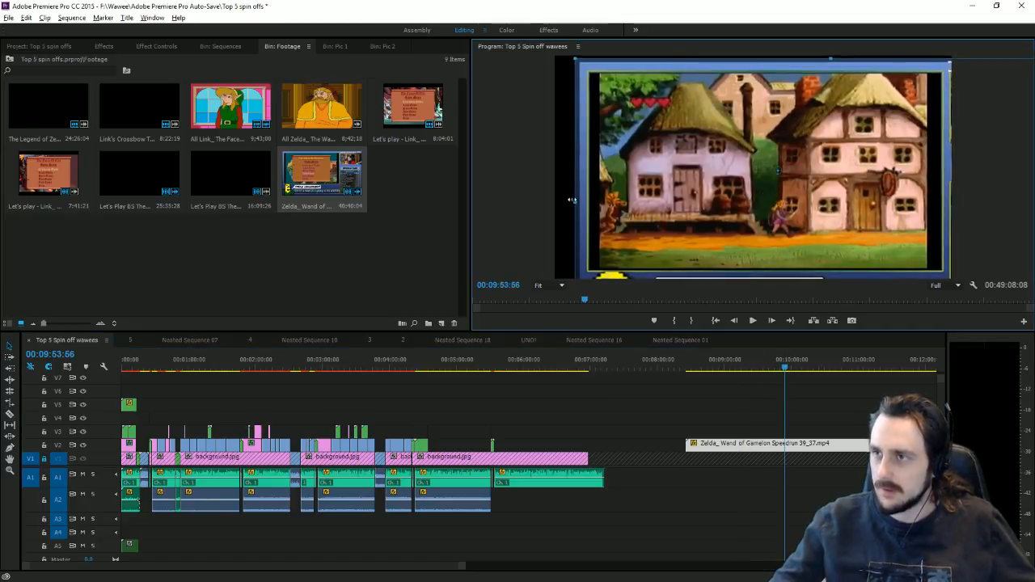
{"action": "left_click_drag", "start_coordinate": [582, 217], "coordinate": [550, 201]}
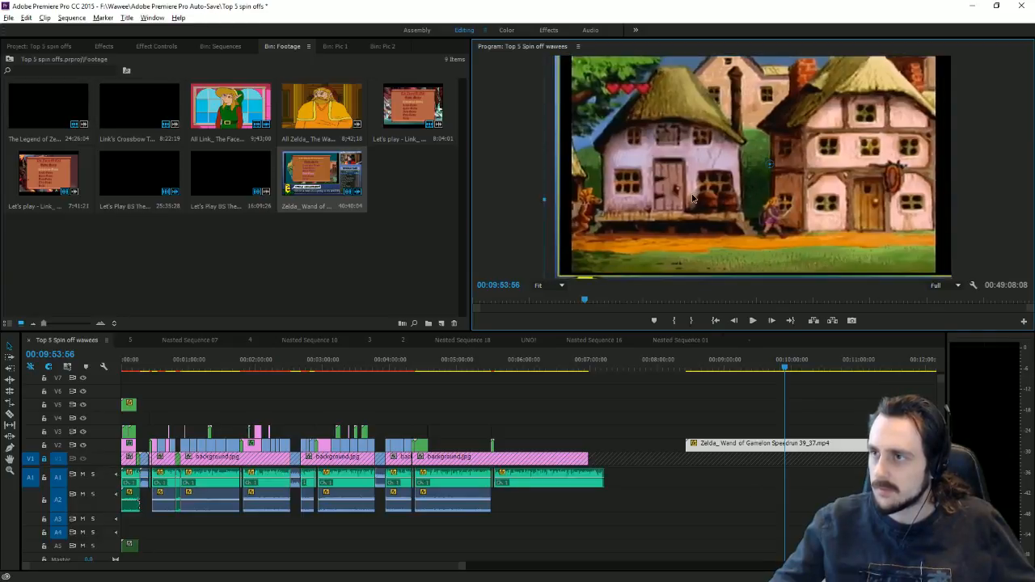
{"action": "left_click_drag", "start_coordinate": [692, 198], "coordinate": [690, 202]}
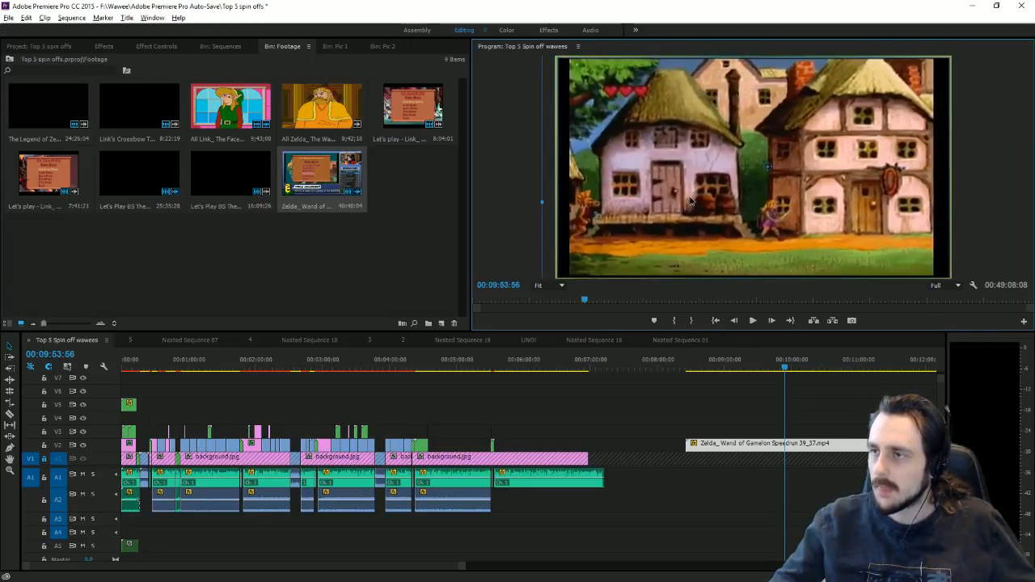
{"action": "left_click_drag", "start_coordinate": [547, 203], "coordinate": [535, 203]}
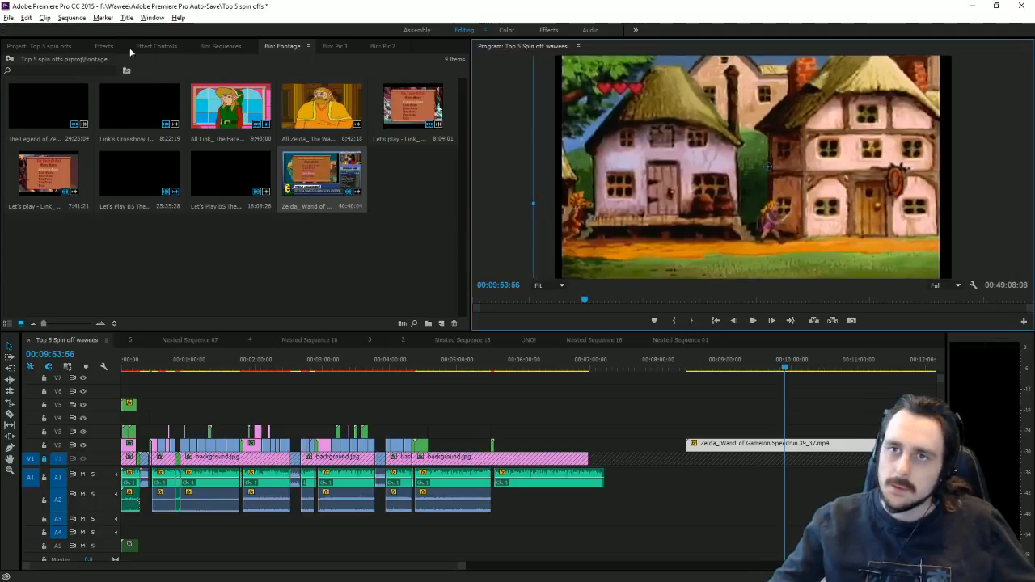
Step: Apply the Transform effect and set Scale Width to 112 to stretch the gameplay wider
{"action": "left_click", "coordinate": [105, 46]}
{"action": "scroll", "coordinate": [66, 222], "scroll_direction": "down", "scroll_amount": 5}
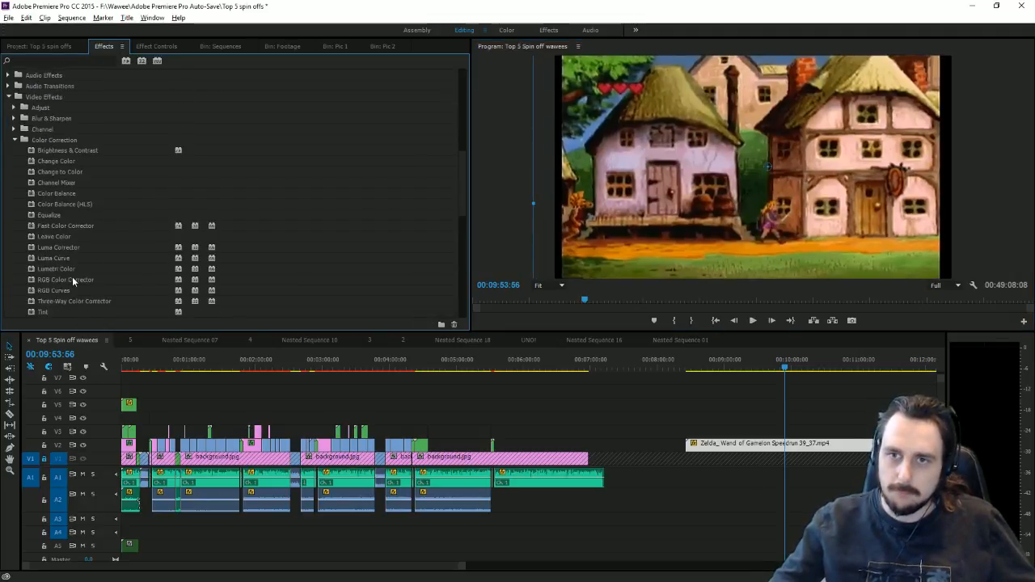
{"action": "scroll", "coordinate": [65, 242], "scroll_direction": "down", "scroll_amount": 7}
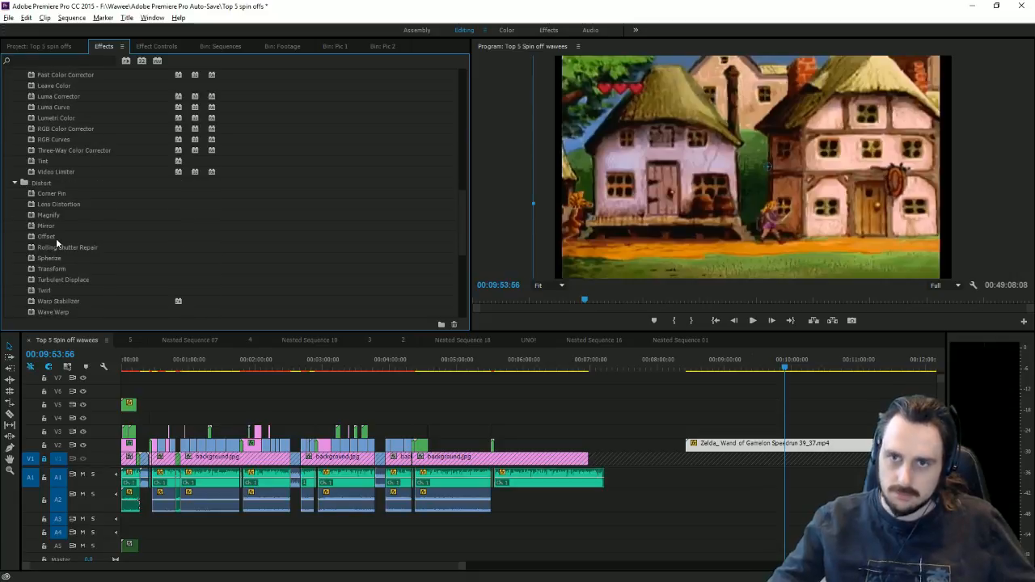
{"action": "double_click", "coordinate": [60, 228]}
{"action": "left_click", "coordinate": [154, 46]}
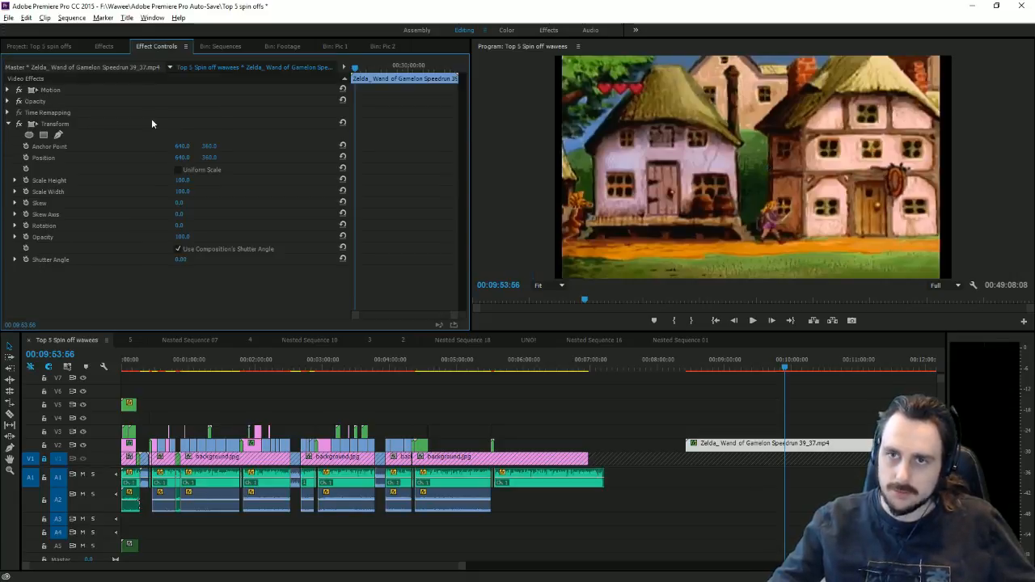
{"action": "left_click_drag", "start_coordinate": [182, 192], "coordinate": [191, 192]}
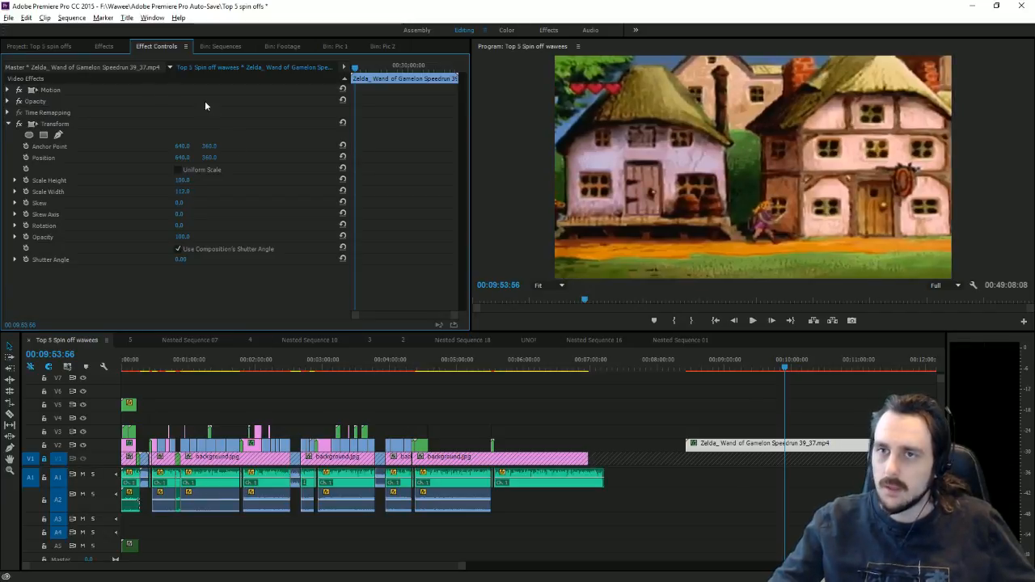
Step: Nudge Motion Position X right and trim the opening menu footage so the clip starts at 00:09:53:56
{"action": "left_click", "coordinate": [8, 90]}
{"action": "left_click_drag", "start_coordinate": [184, 101], "coordinate": [210, 100]}
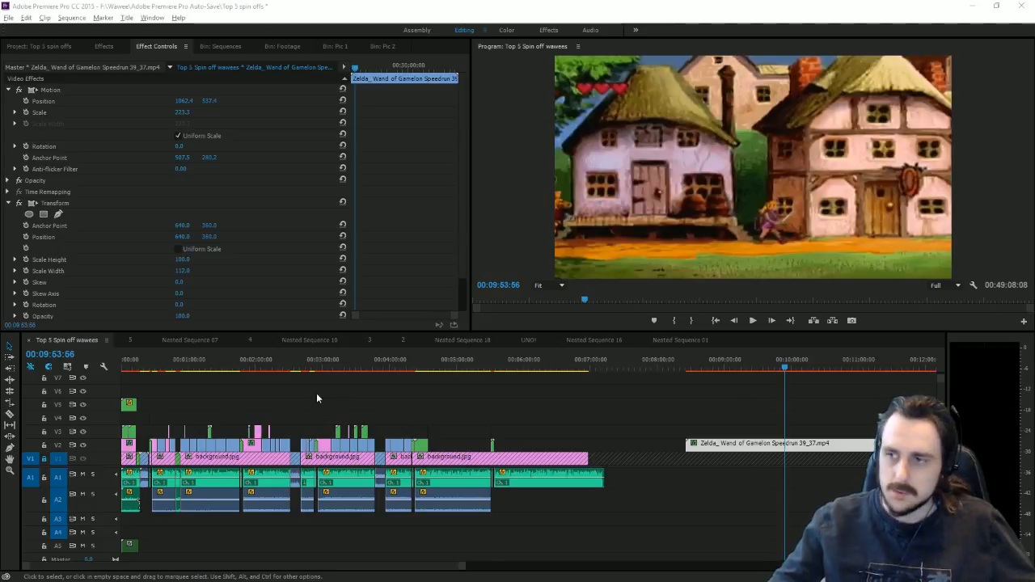
{"action": "left_click", "coordinate": [552, 432]}
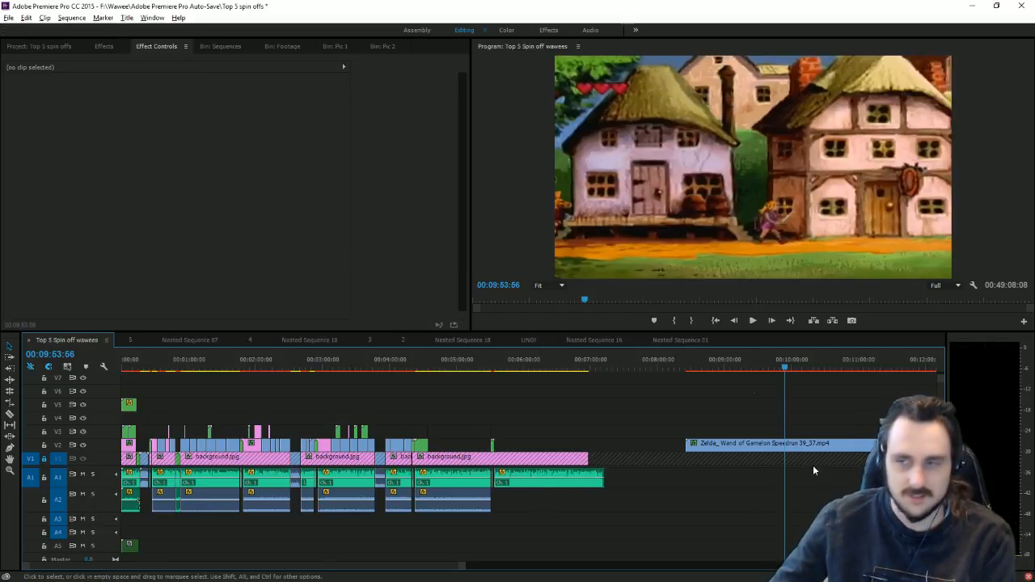
{"action": "left_click_drag", "start_coordinate": [686, 443], "coordinate": [785, 443]}
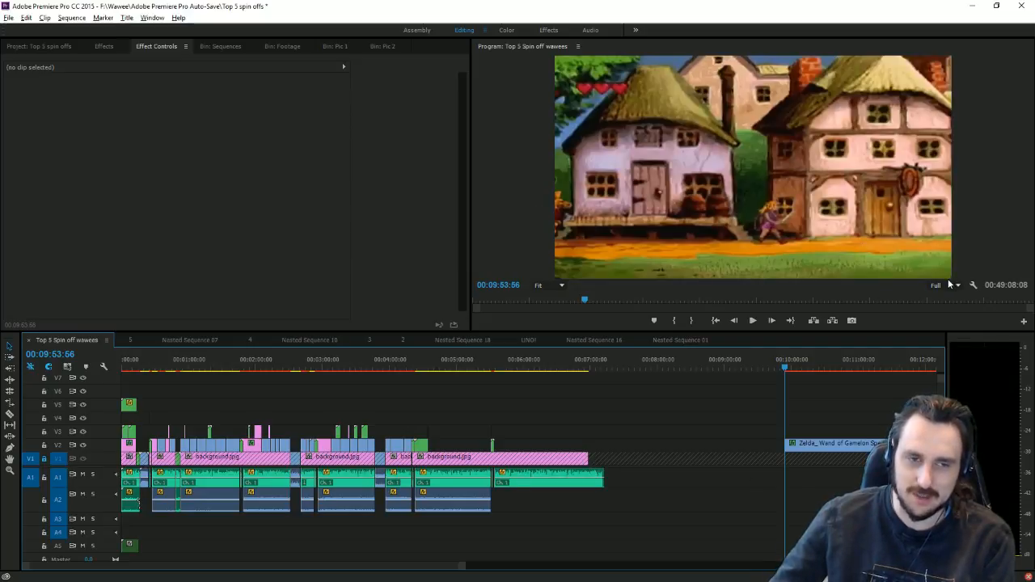
Step: Razor a short piece off the Wand of Gamelon clip and drag it toward the countdown
{"action": "left_click", "coordinate": [9, 413]}
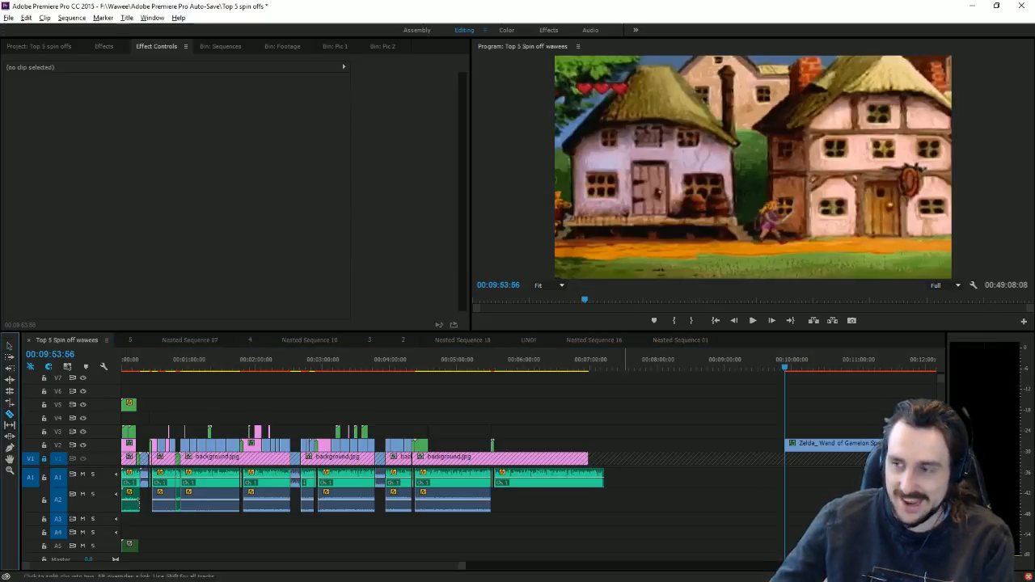
{"action": "left_click", "coordinate": [792, 443]}
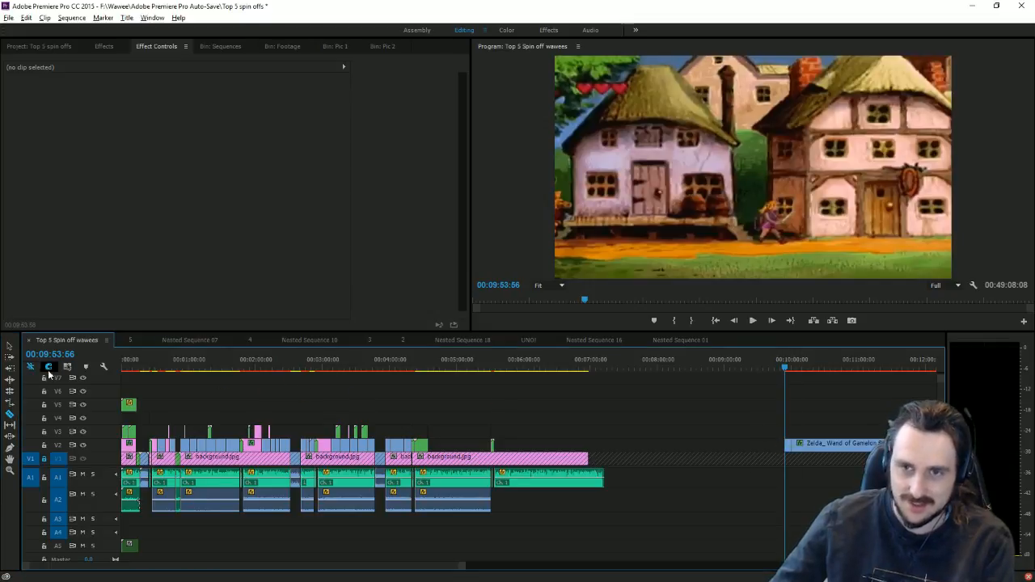
{"action": "left_click", "coordinate": [10, 346]}
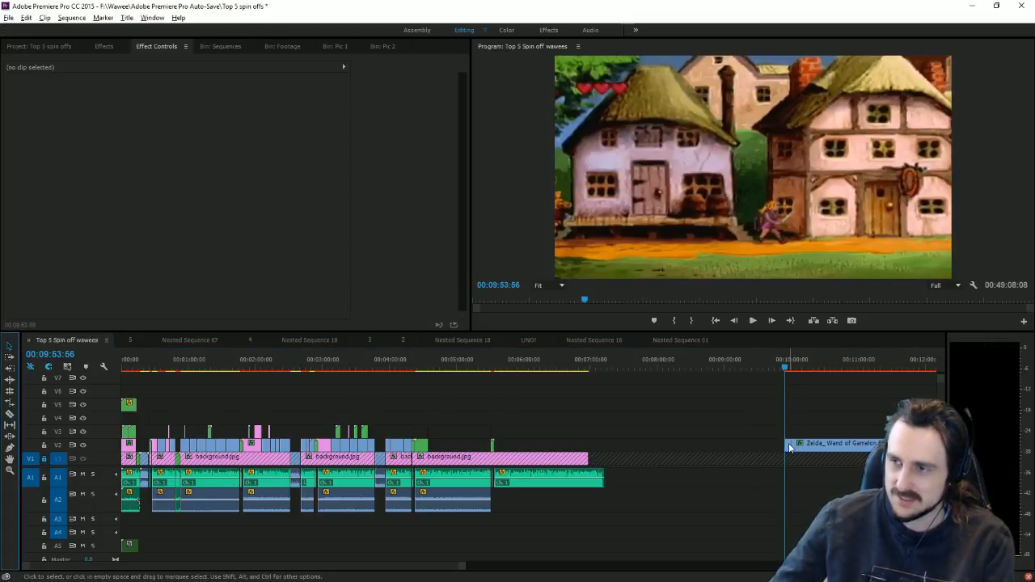
{"action": "left_click_drag", "start_coordinate": [790, 447], "coordinate": [447, 433]}
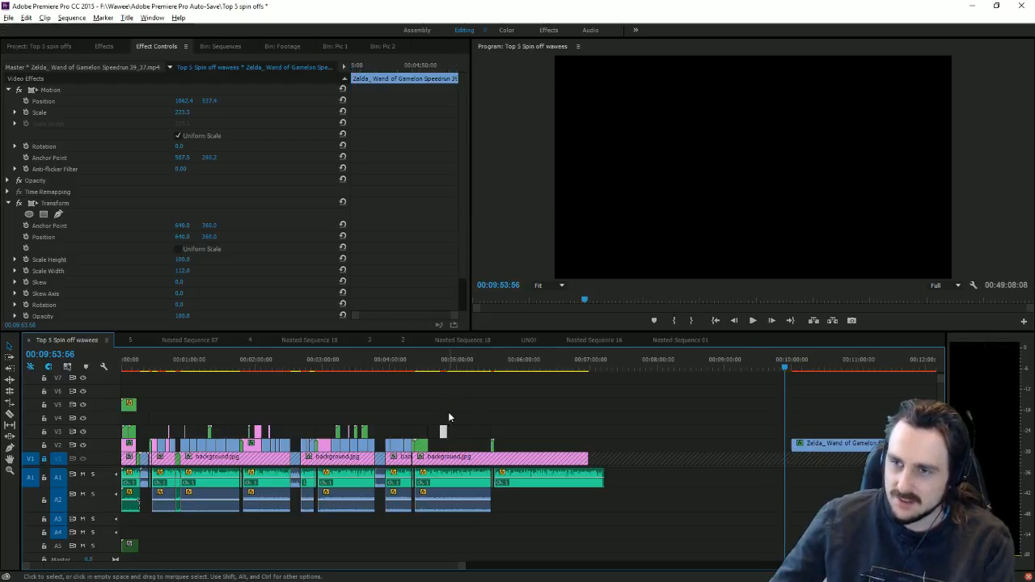
Step: Place the gameplay piece on V2 right after Nested Sequence 18 and preview it
{"action": "left_click", "coordinate": [437, 370]}
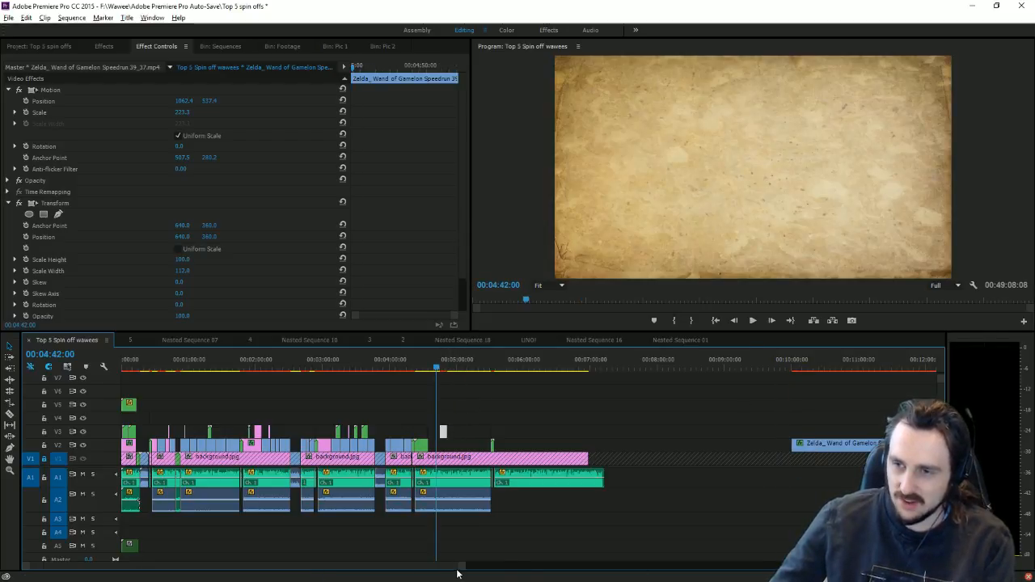
{"action": "key", "text": "="}
{"action": "key", "text": "="}
{"action": "key", "text": "="}
{"action": "key", "text": "="}
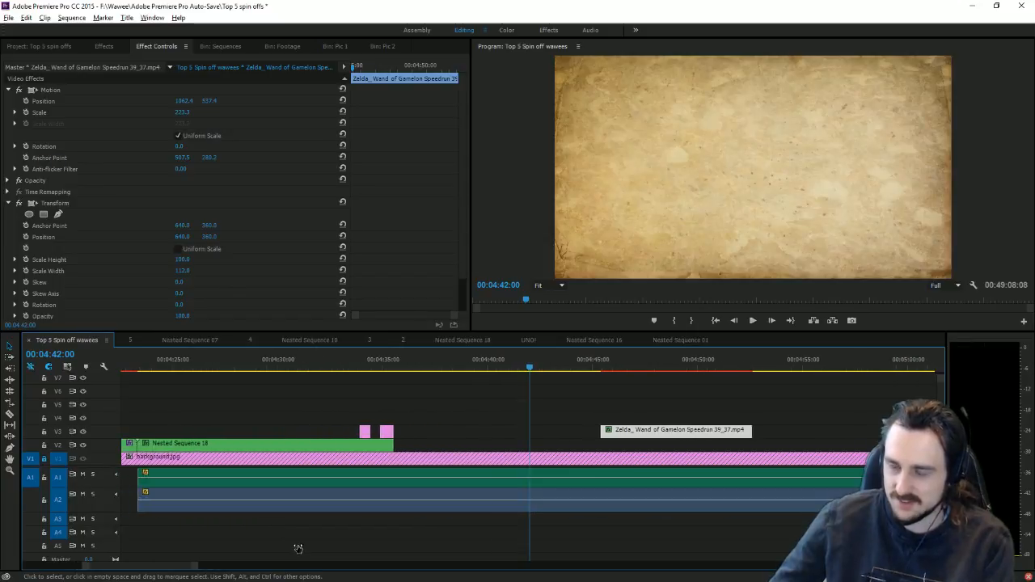
{"action": "left_click_drag", "start_coordinate": [675, 436], "coordinate": [463, 455]}
{"action": "key", "text": "="}
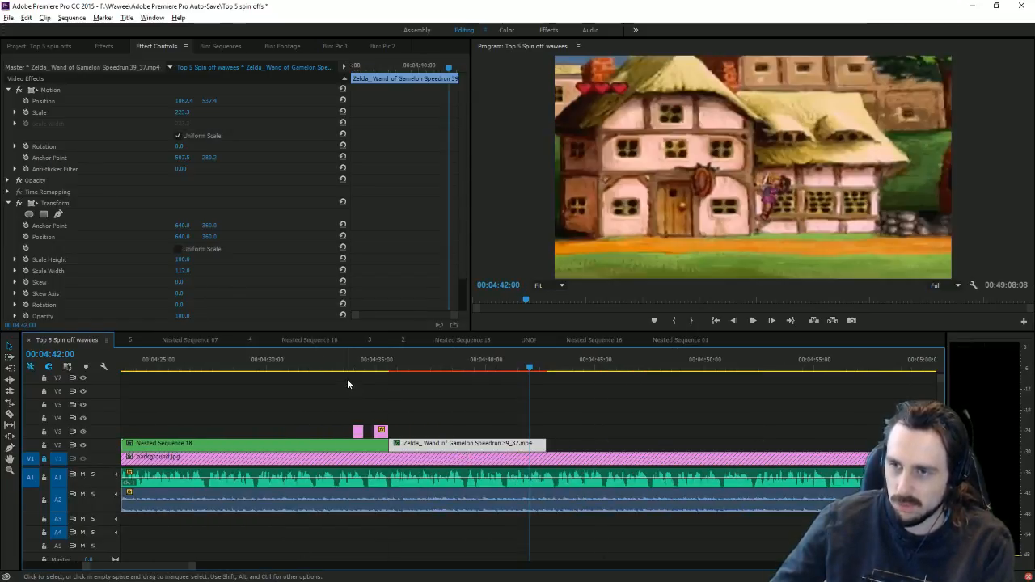
{"action": "left_click", "coordinate": [394, 364]}
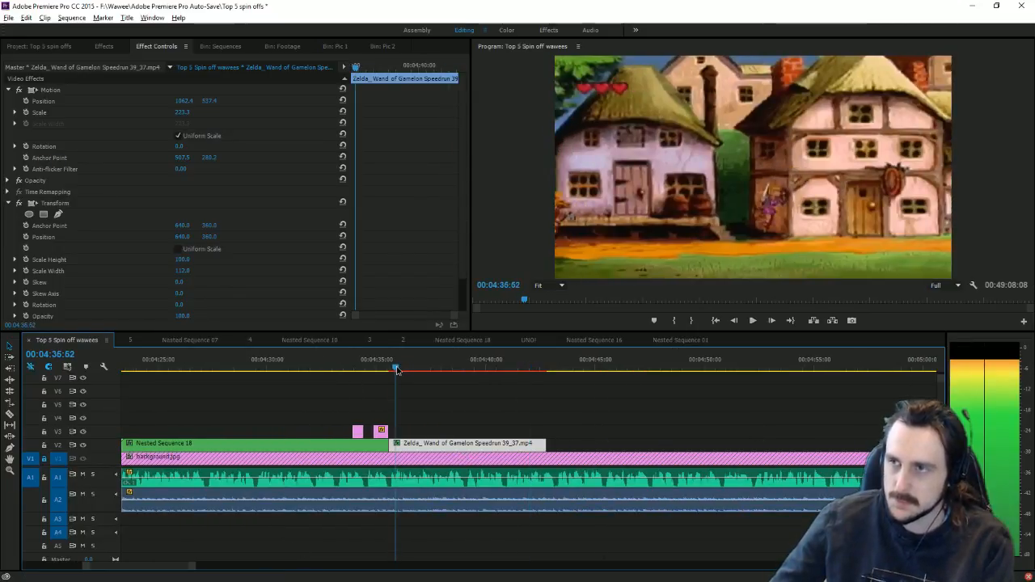
{"action": "left_click", "coordinate": [752, 321]}
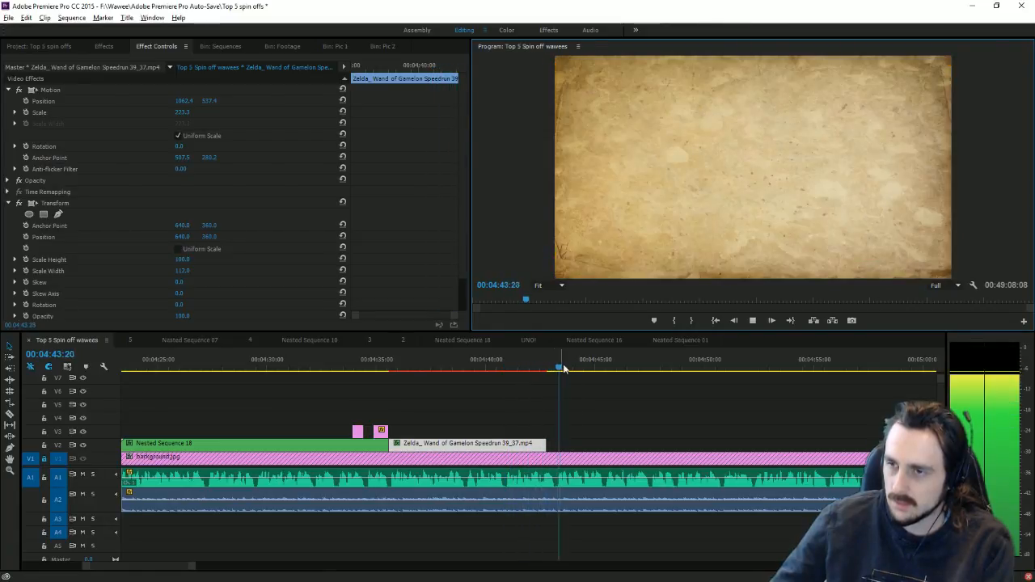
Step: Stop near 00:04:43 and trim the gameplay piece's end to 00:04:43:12
{"action": "left_click_drag", "start_coordinate": [551, 369], "coordinate": [557, 374]}
{"action": "left_click_drag", "start_coordinate": [545, 443], "coordinate": [555, 443]}
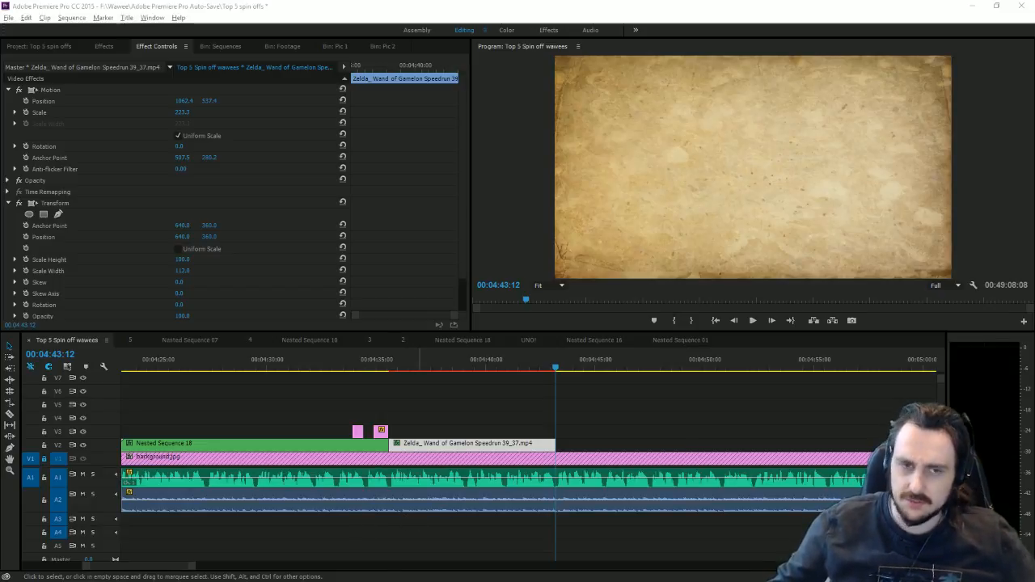
Step: Select and delete the two Let's Play clips on V5
{"action": "left_click_drag", "start_coordinate": [193, 570], "coordinate": [929, 572]}
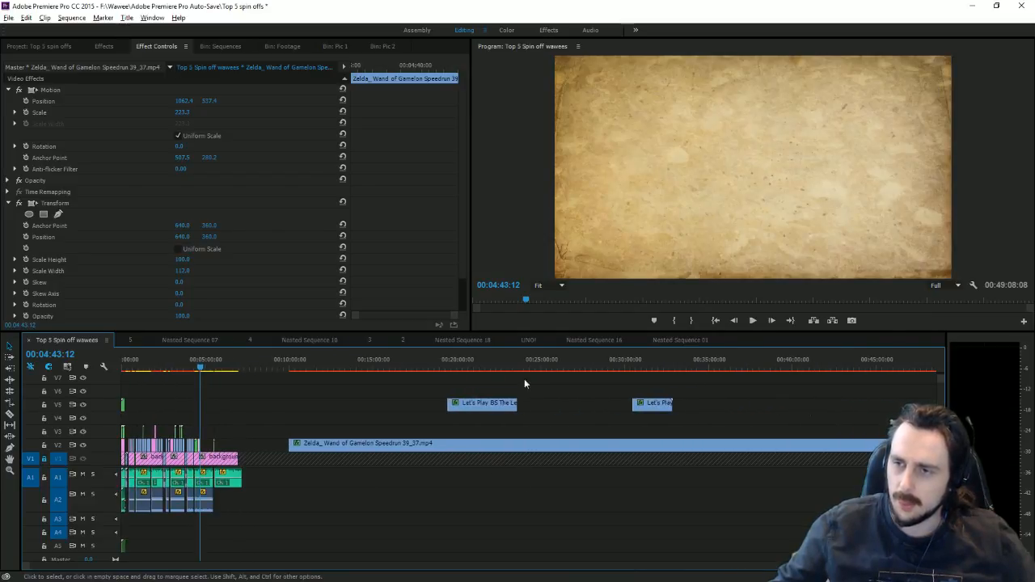
{"action": "left_click_drag", "start_coordinate": [478, 382], "coordinate": [682, 419]}
{"action": "key", "text": "Delete"}
Step: Razor the Wand of Gamelon clip twice at 00:21:33:34 and move the short section toward the countdown
{"action": "left_click_drag", "start_coordinate": [302, 367], "coordinate": [485, 402]}
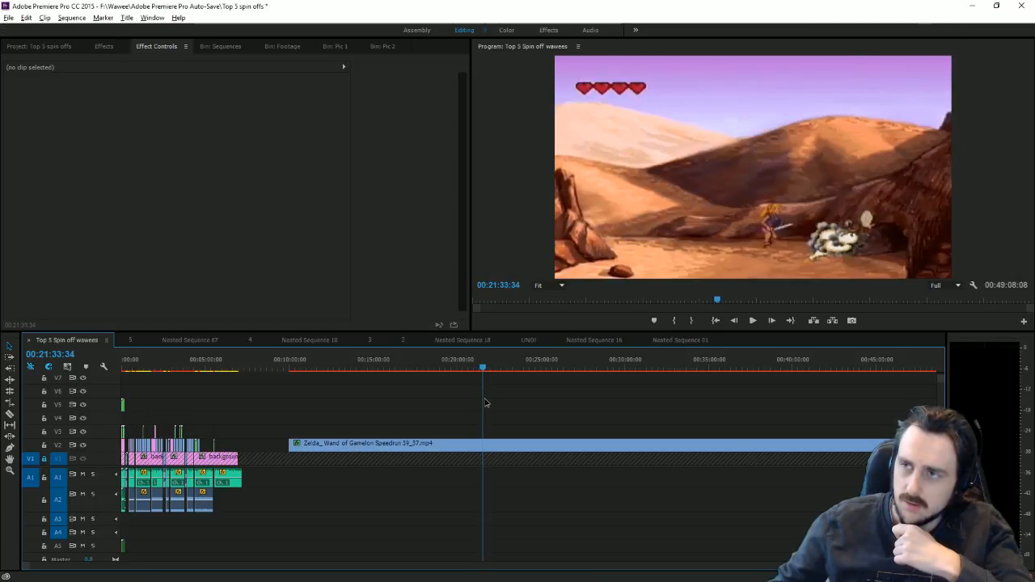
{"action": "left_click", "coordinate": [10, 413]}
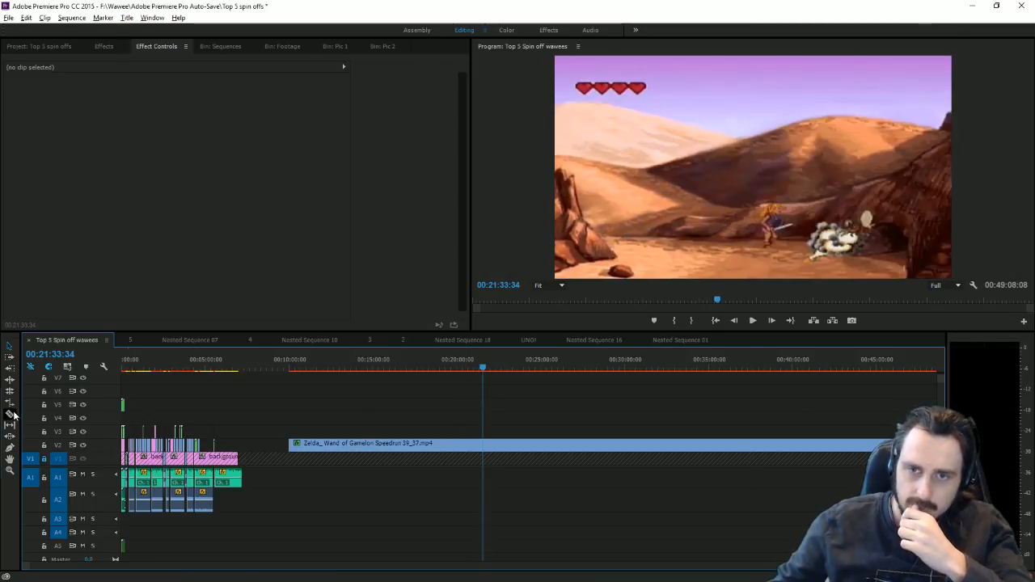
{"action": "left_click", "coordinate": [483, 445]}
{"action": "left_click", "coordinate": [504, 444]}
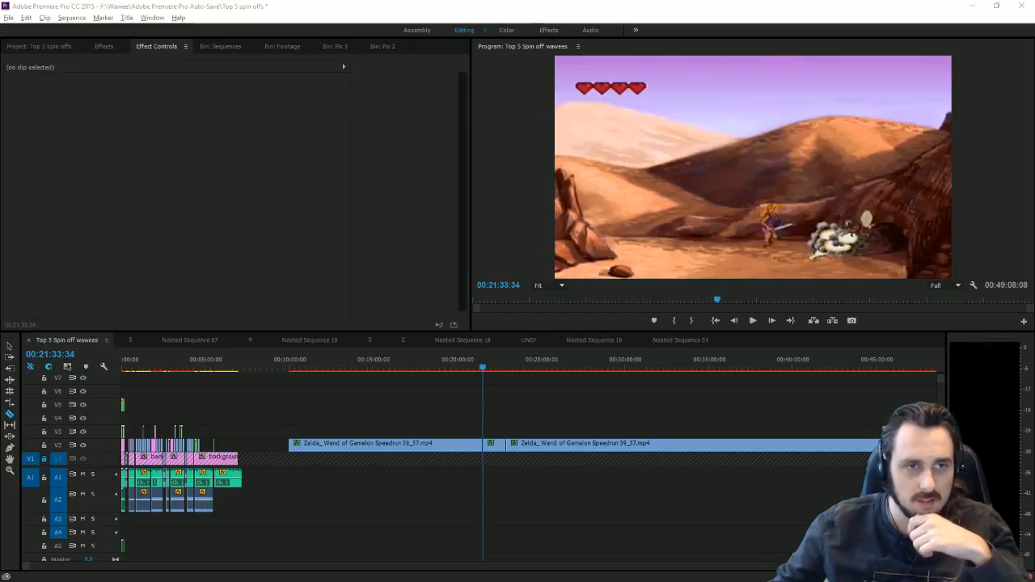
{"action": "left_click", "coordinate": [9, 346]}
{"action": "left_click_drag", "start_coordinate": [503, 443], "coordinate": [215, 429]}
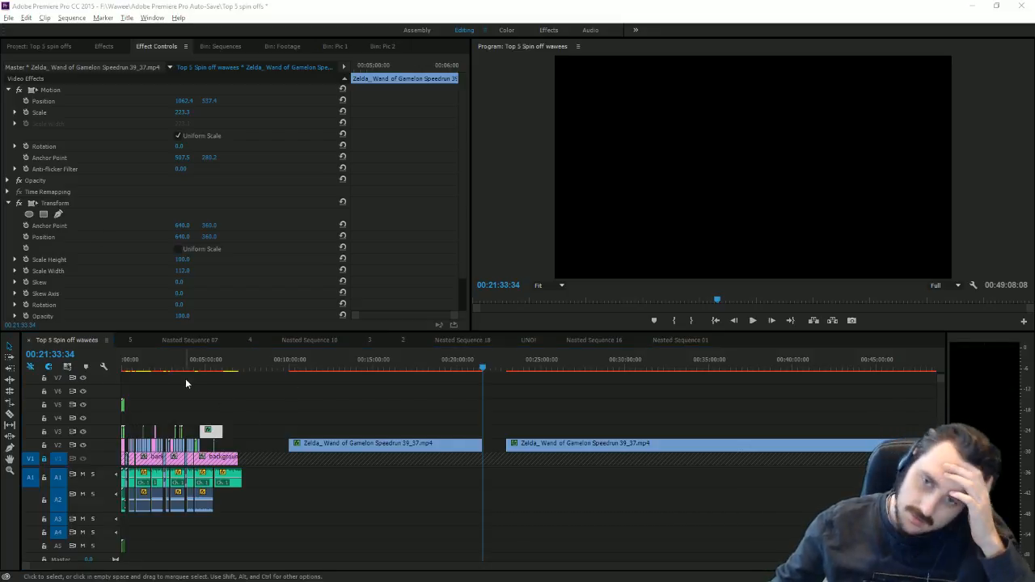
Step: Shorten the moved gameplay piece and snap it onto V2 at 00:04:43:51 after the first piece
{"action": "left_click", "coordinate": [210, 369]}
{"action": "left_click", "coordinate": [206, 369]}
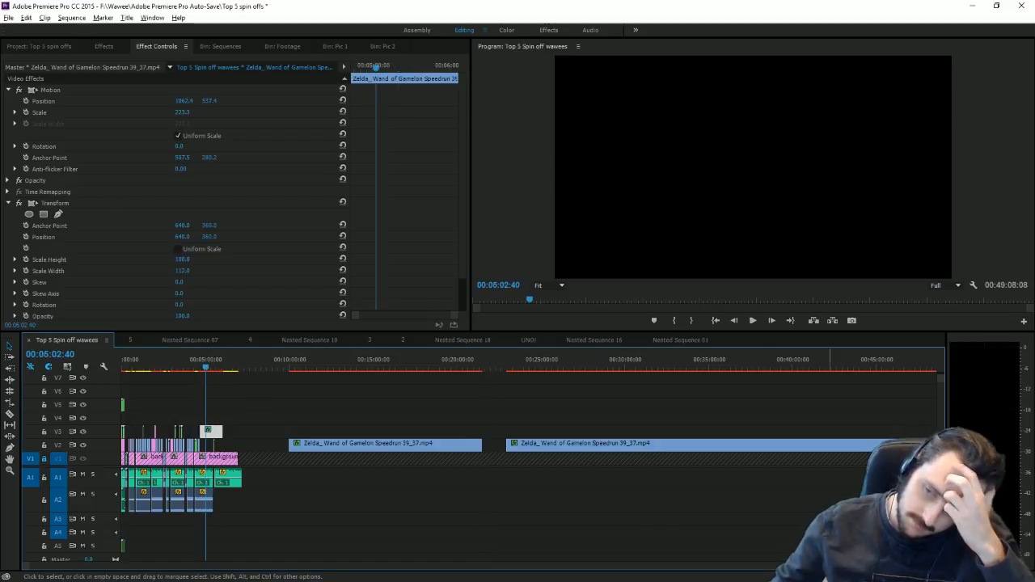
{"action": "key", "text": "="}
{"action": "key", "text": "="}
{"action": "key", "text": "="}
{"action": "key", "text": "="}
{"action": "key", "text": "="}
{"action": "key", "text": "="}
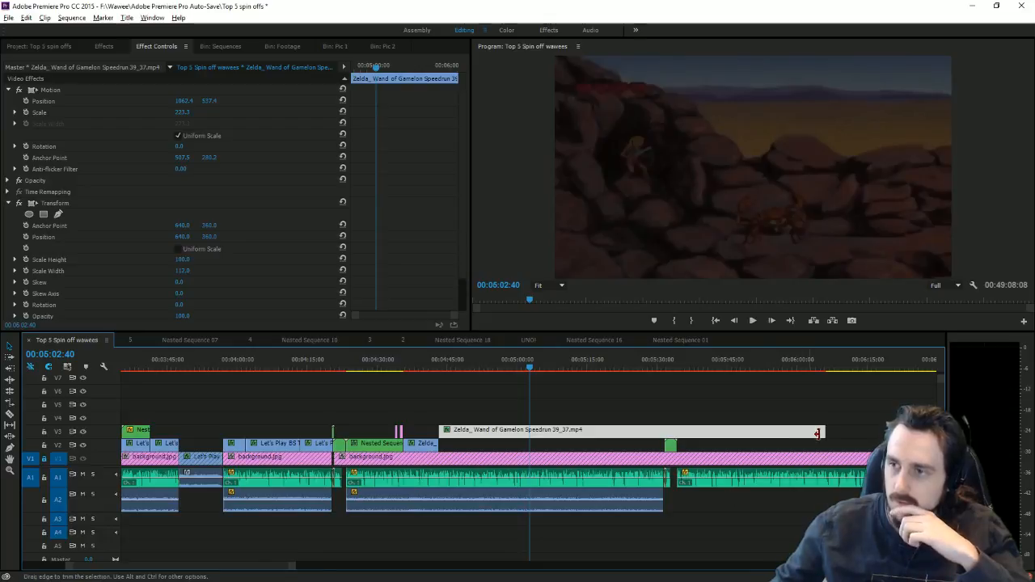
{"action": "left_click_drag", "start_coordinate": [822, 433], "coordinate": [458, 449]}
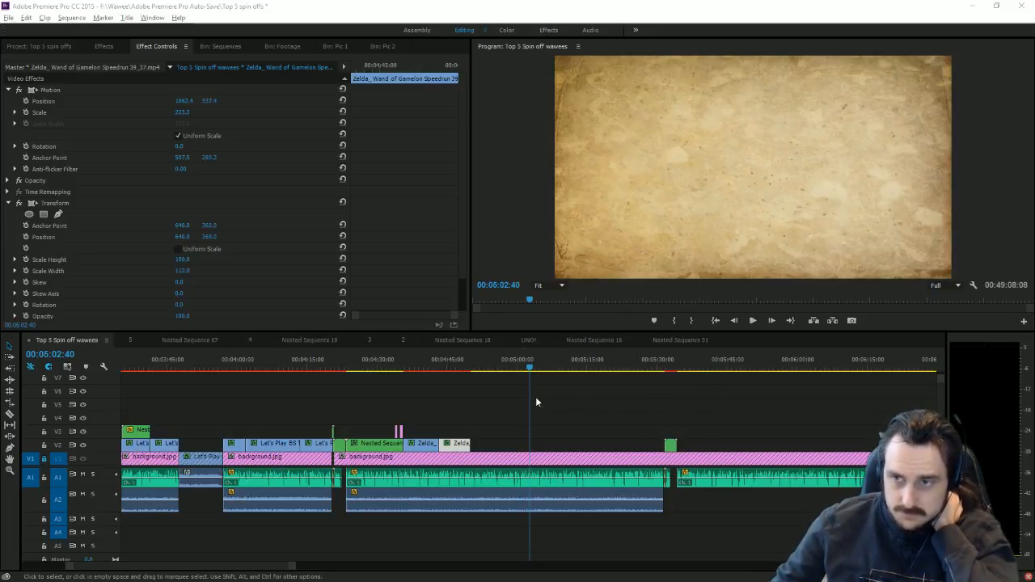
{"action": "left_click", "coordinate": [441, 363]}
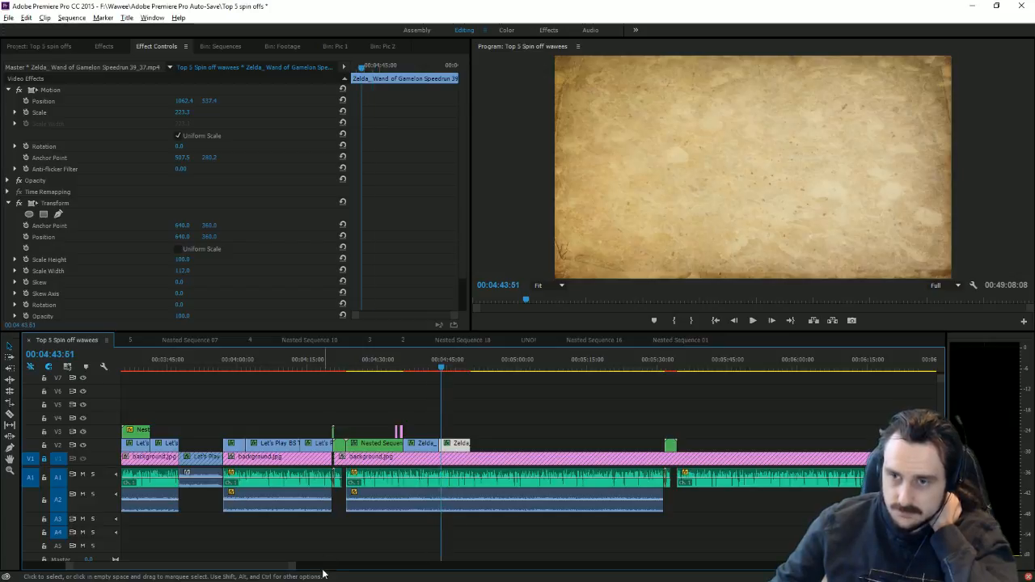
{"action": "left_click_drag", "start_coordinate": [275, 567], "coordinate": [254, 556]}
{"action": "left_click", "coordinate": [209, 560]}
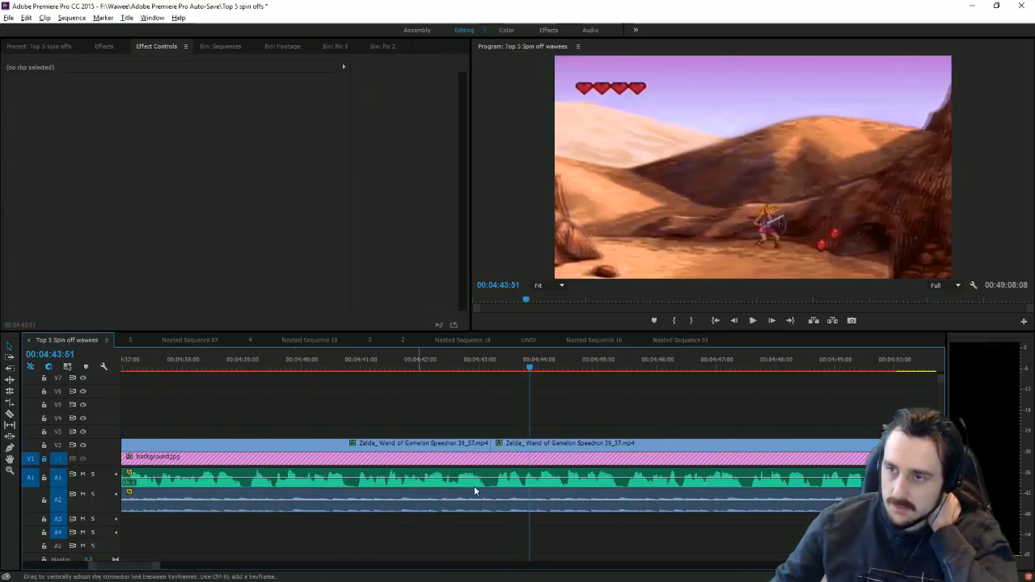
Step: Play back and scrub later gameplay frames around 04:48–04:50, extending the second clip's end
{"action": "left_click", "coordinate": [751, 323]}
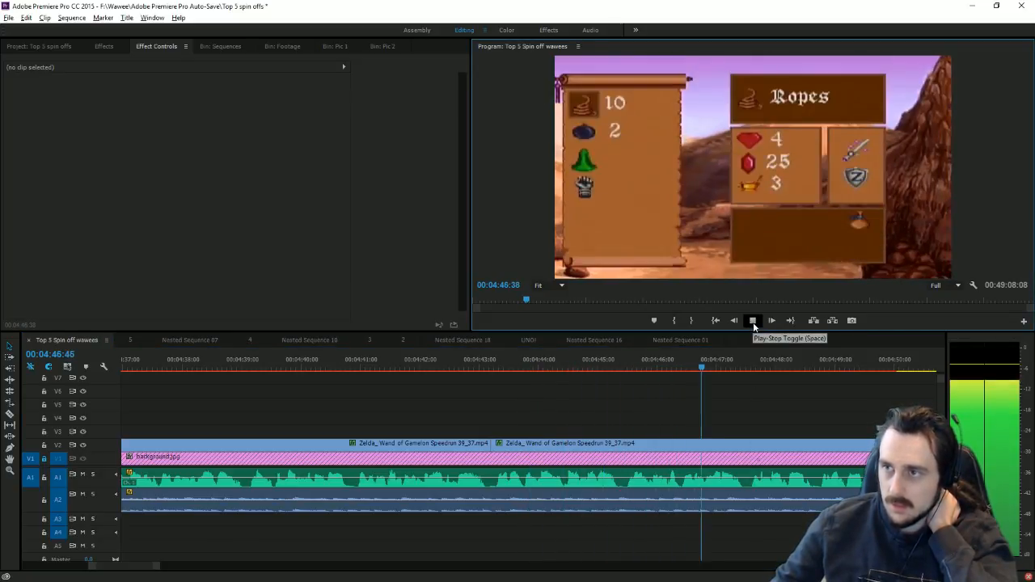
{"action": "left_click", "coordinate": [752, 323]}
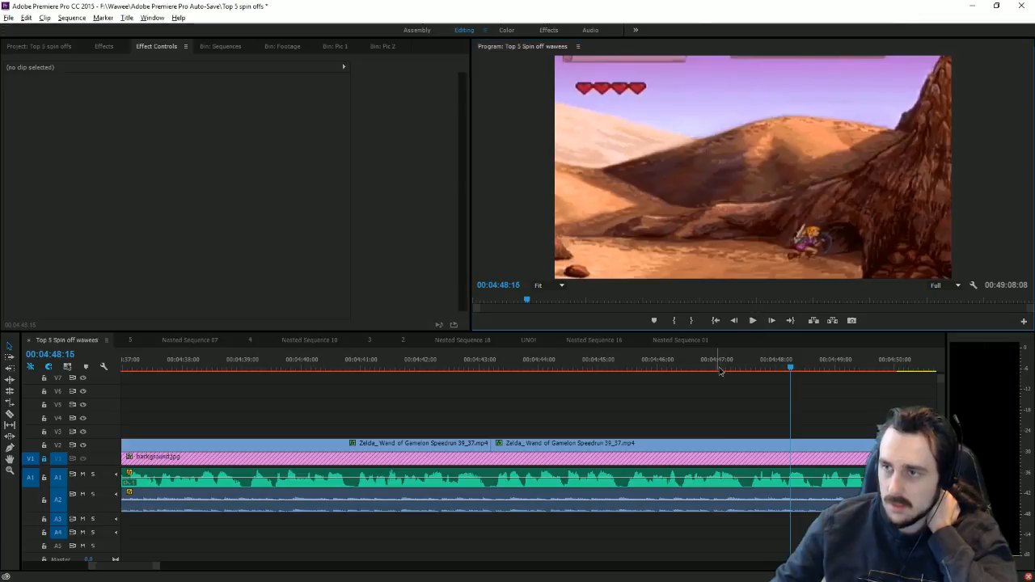
{"action": "left_click", "coordinate": [781, 370]}
{"action": "left_click_drag", "start_coordinate": [784, 381], "coordinate": [901, 393]}
{"action": "left_click_drag", "start_coordinate": [894, 446], "coordinate": [853, 416]}
{"action": "left_click_drag", "start_coordinate": [711, 366], "coordinate": [842, 371]}
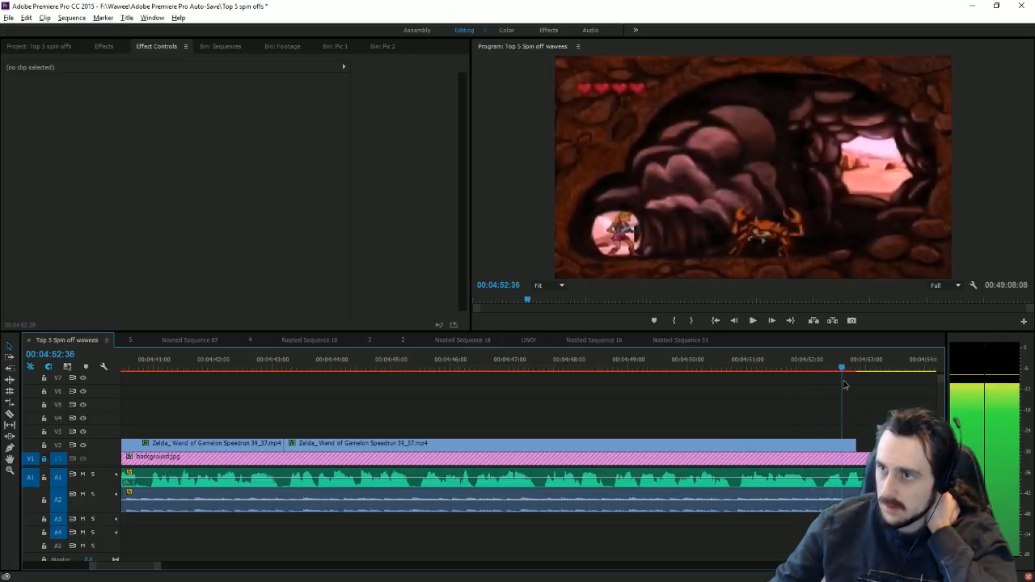
Step: Preview Link walking through the cave and trim the second clip to end at 04:47:33
{"action": "mouse_move", "coordinate": [289, 446]}
{"action": "left_mouse_down"}
{"action": "mouse_move", "coordinate": [315, 435]}
{"action": "mouse_move", "coordinate": [299, 445]}
{"action": "left_mouse_up"}
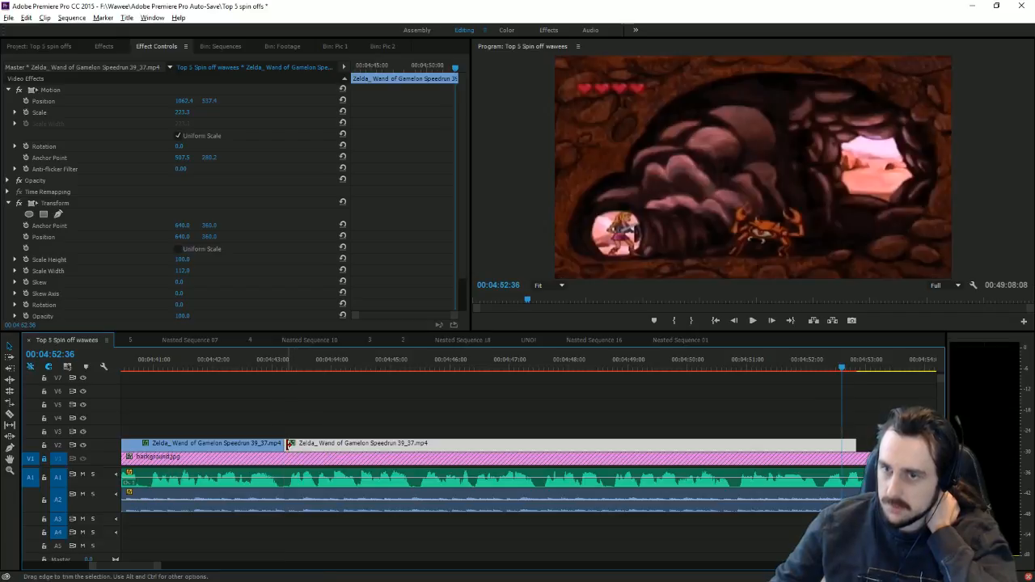
{"action": "left_click_drag", "start_coordinate": [398, 444], "coordinate": [612, 444]}
{"action": "left_click", "coordinate": [314, 372]}
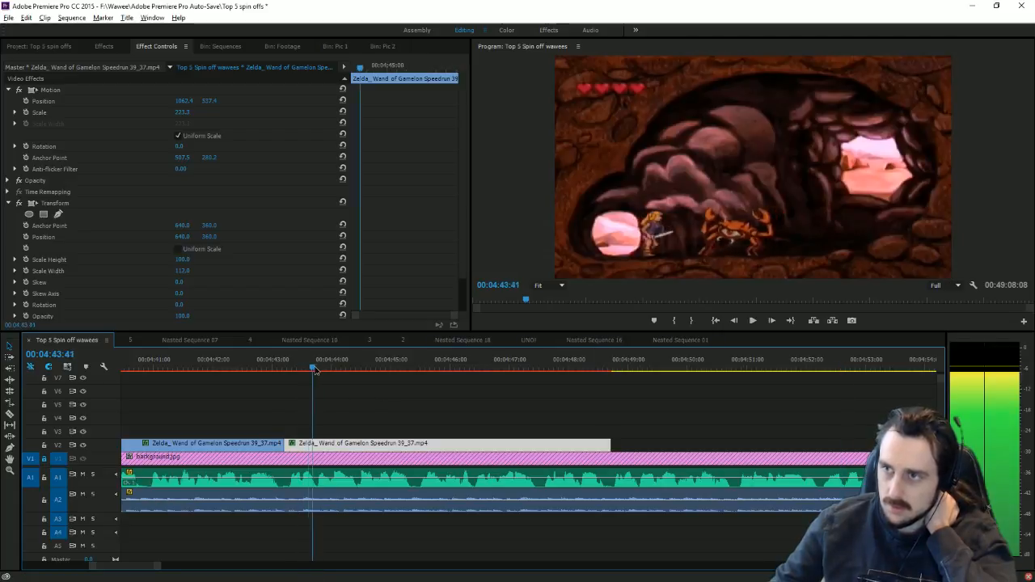
{"action": "left_click_drag", "start_coordinate": [341, 376], "coordinate": [433, 411]}
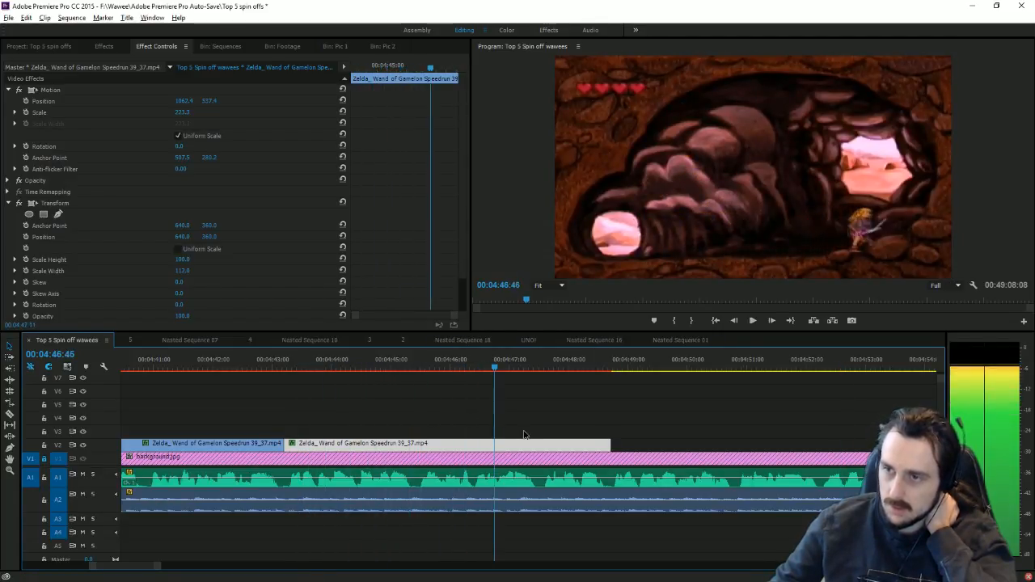
{"action": "key", "text": "space"}
{"action": "left_click_drag", "start_coordinate": [612, 440], "coordinate": [542, 435]}
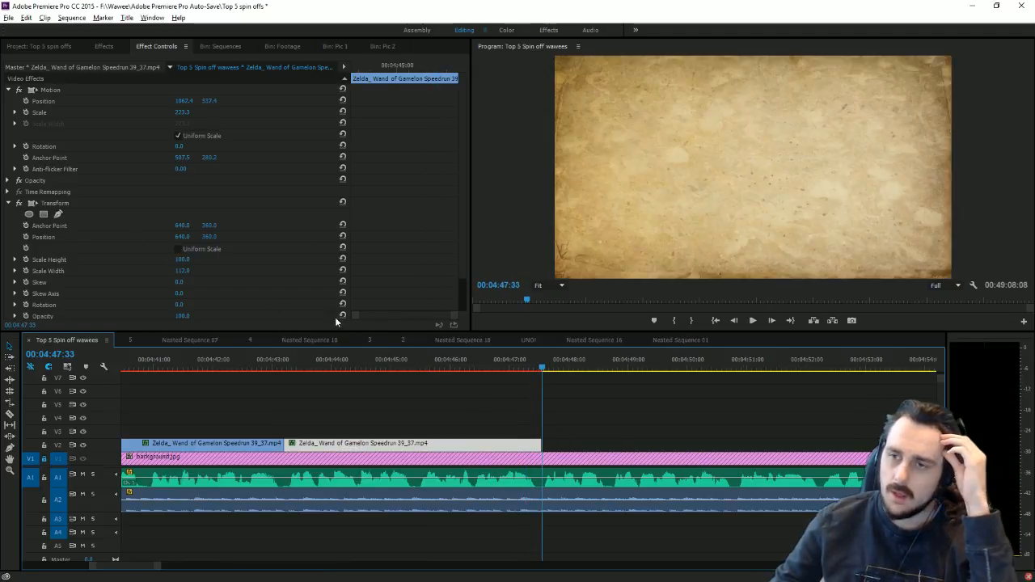
Step: Add Princess_Zelda.png from the Pic 2 bin above the gameplay and preview it
{"action": "left_click", "coordinate": [331, 365]}
{"action": "left_click", "coordinate": [381, 46]}
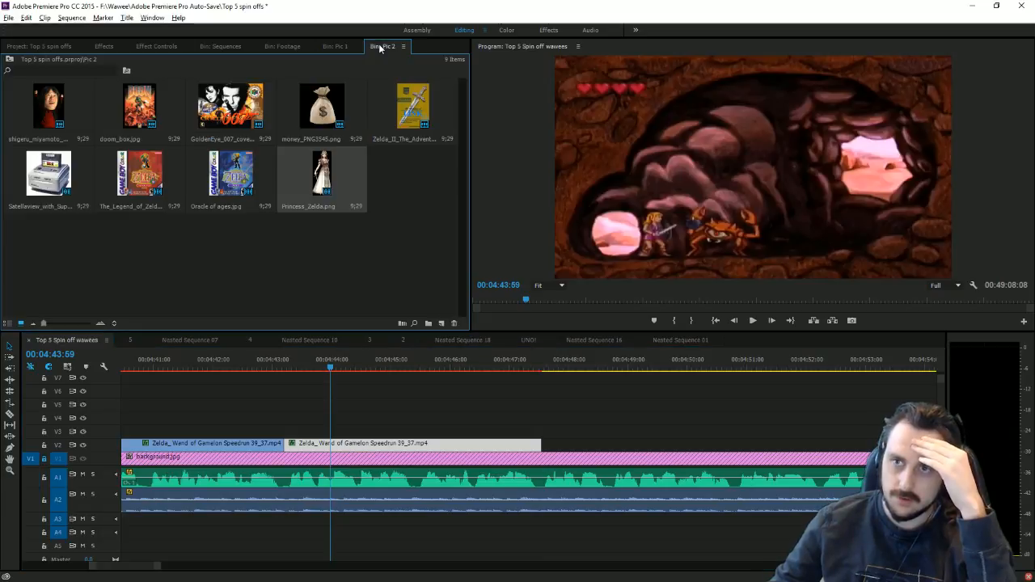
{"action": "left_click_drag", "start_coordinate": [323, 155], "coordinate": [362, 404]}
{"action": "key", "text": "space"}
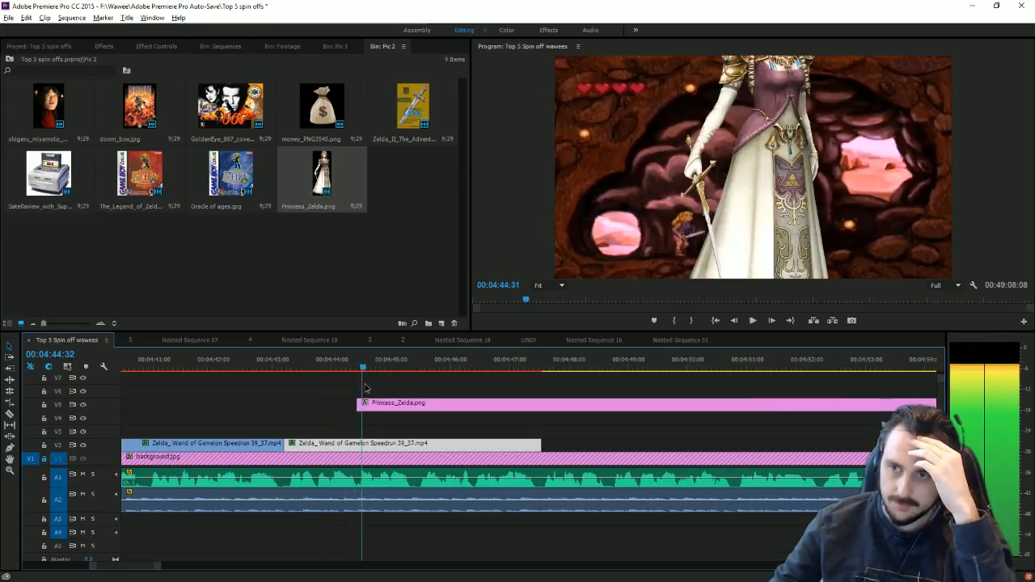
{"action": "key", "text": "space"}
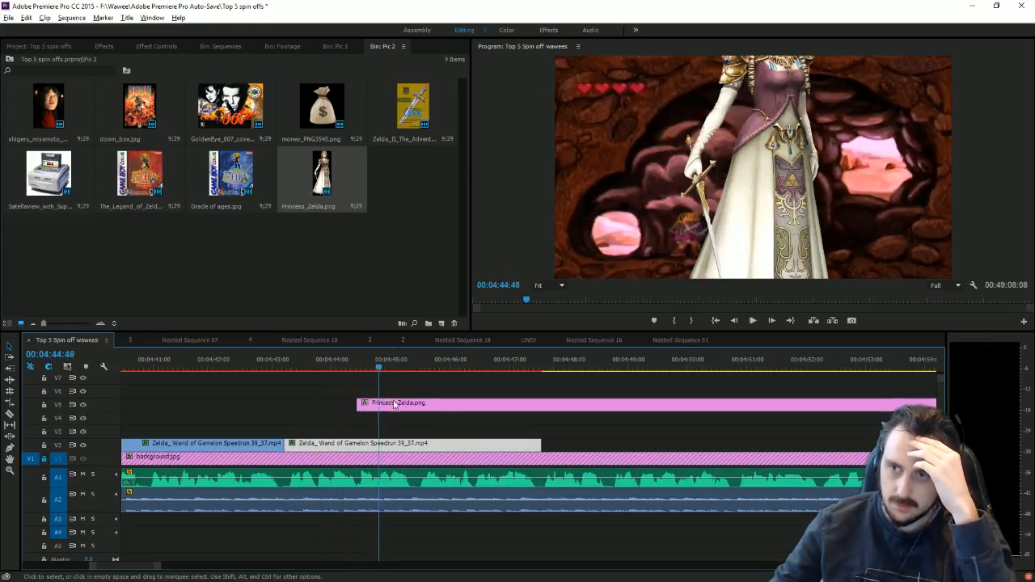
Step: Move the image clip to V3, then shrink it, place it top-right and tilt it
{"action": "left_click_drag", "start_coordinate": [390, 401], "coordinate": [413, 432]}
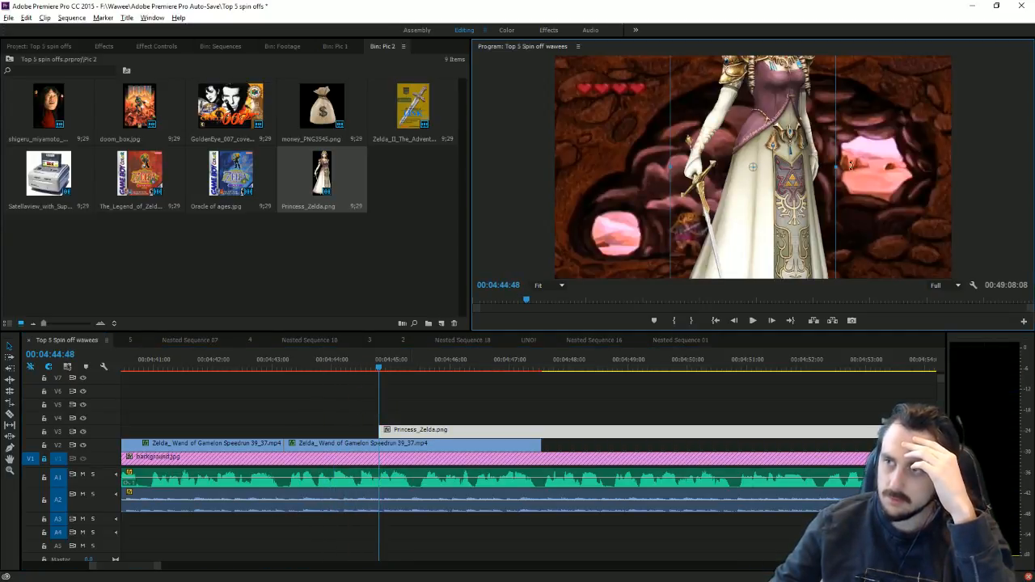
{"action": "left_click_drag", "start_coordinate": [841, 168], "coordinate": [896, 170]}
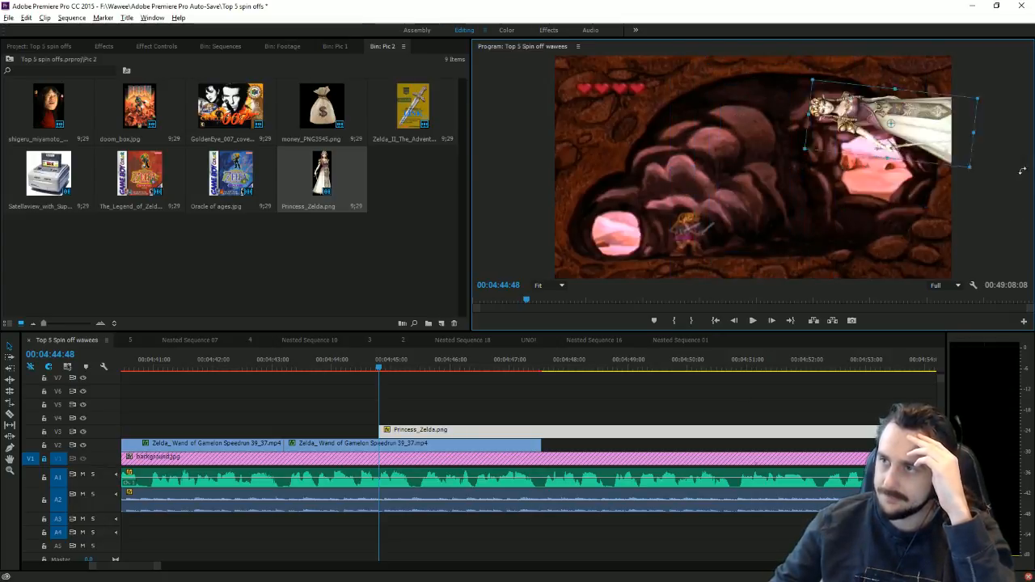
{"action": "left_click_drag", "start_coordinate": [848, 213], "coordinate": [980, 125]}
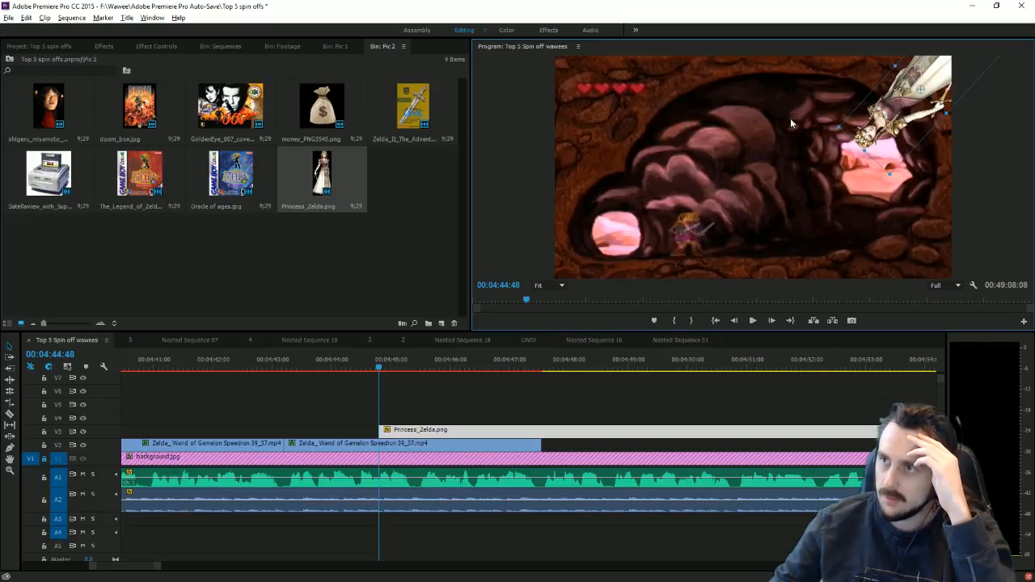
Step: Keyframe the image's Position at 04:44:48 and 04:45:06, with the first keyframe off-screen at top right
{"action": "left_click", "coordinate": [152, 47]}
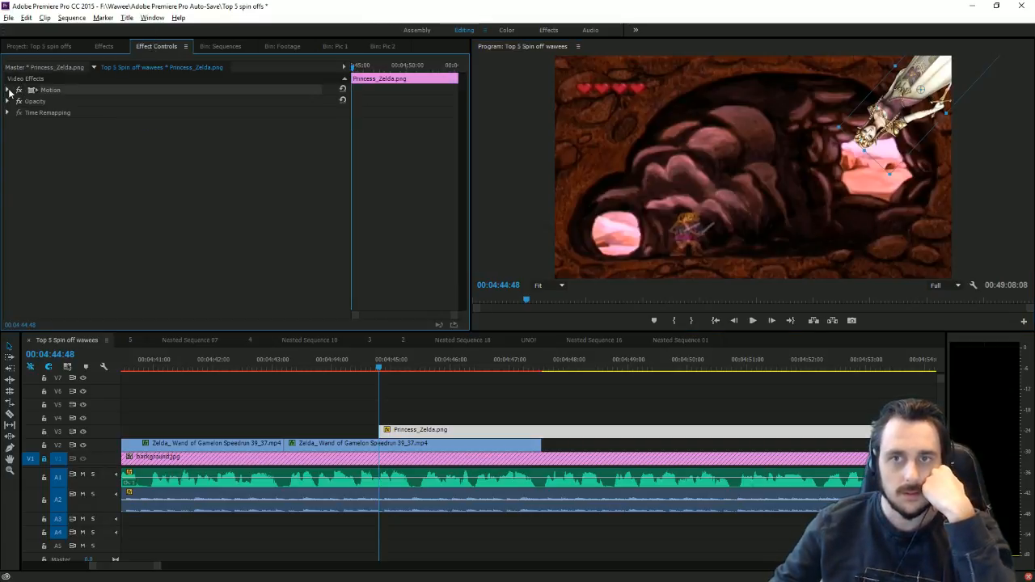
{"action": "left_click", "coordinate": [25, 100]}
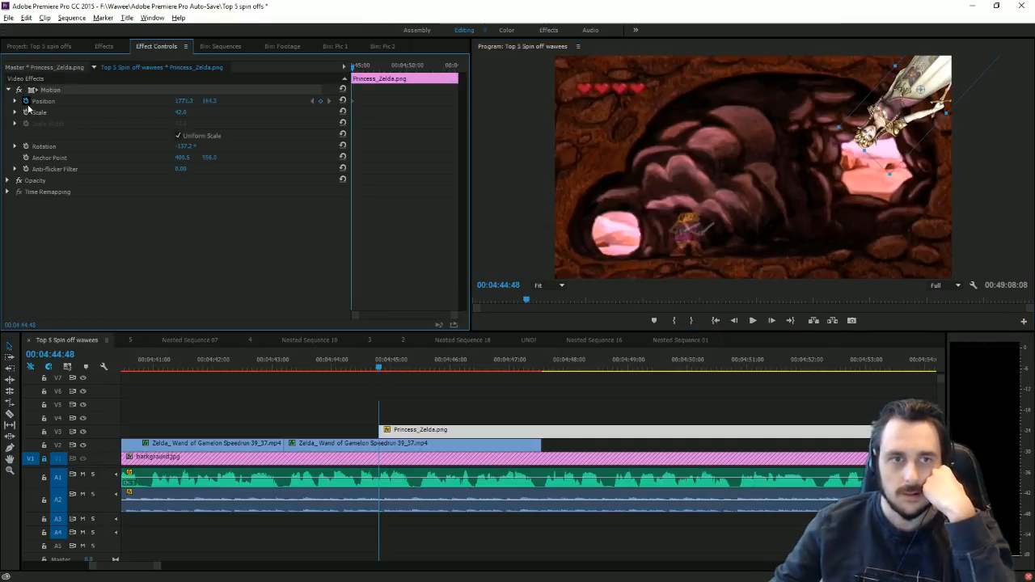
{"action": "left_click", "coordinate": [386, 369]}
{"action": "left_click_drag", "start_coordinate": [386, 368], "coordinate": [396, 368]}
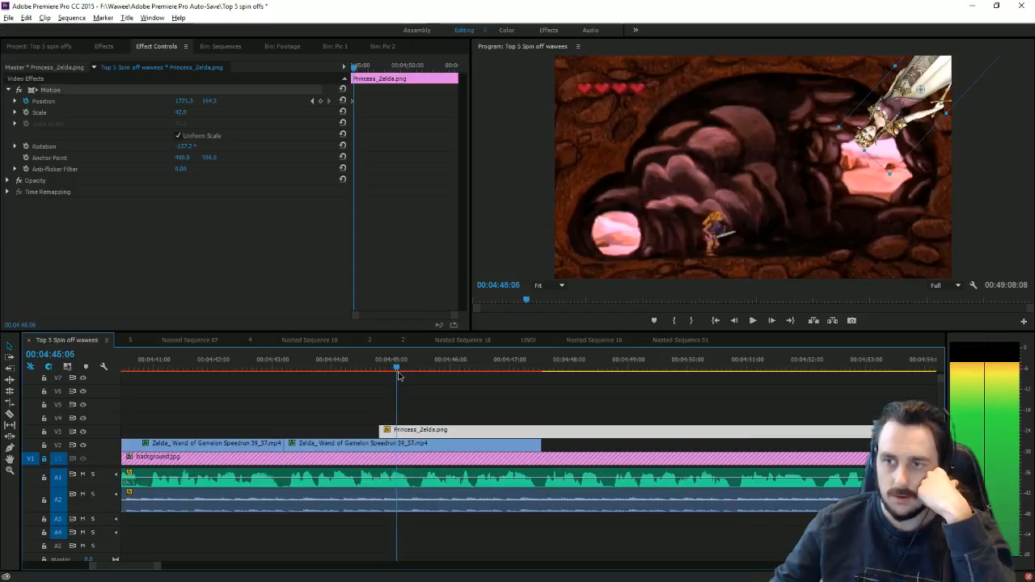
{"action": "left_click", "coordinate": [319, 100]}
{"action": "left_click", "coordinate": [315, 99]}
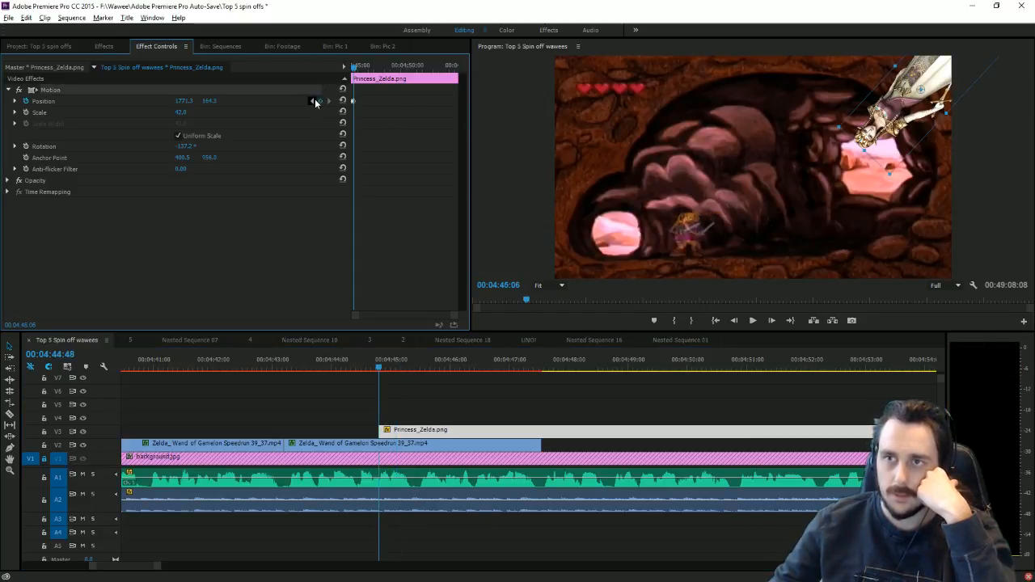
{"action": "left_click_drag", "start_coordinate": [981, 57], "coordinate": [879, 57]}
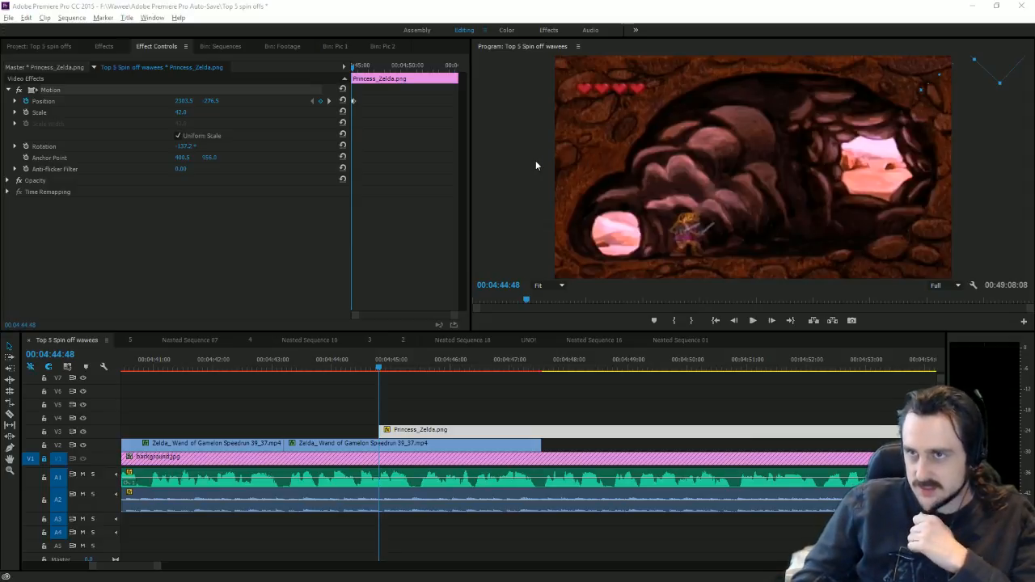
Step: Preview the slide-in, then razor-cut the princess clip where the gameplay ends at 04:48:14
{"action": "left_click", "coordinate": [753, 320]}
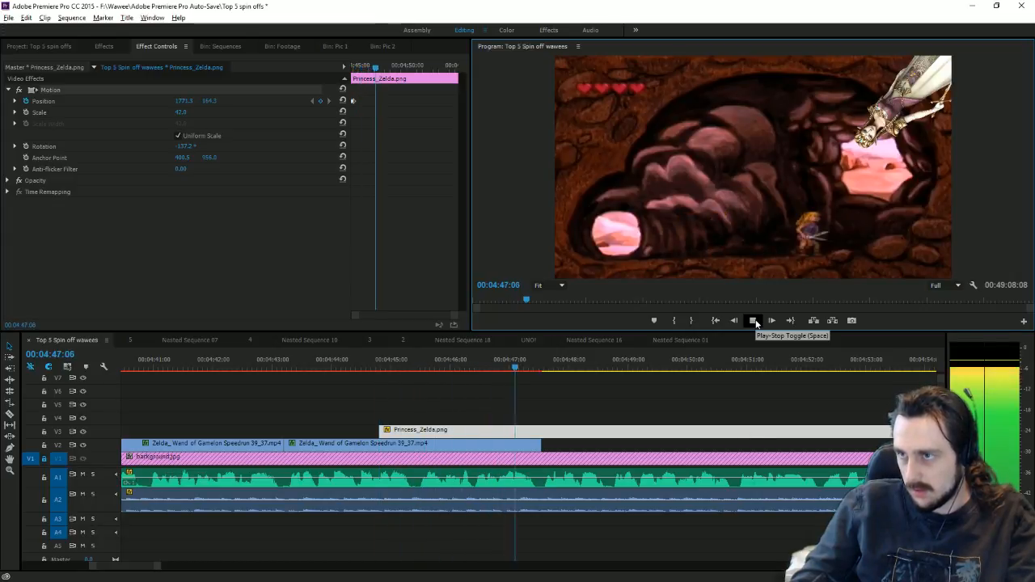
{"action": "left_click", "coordinate": [753, 320]}
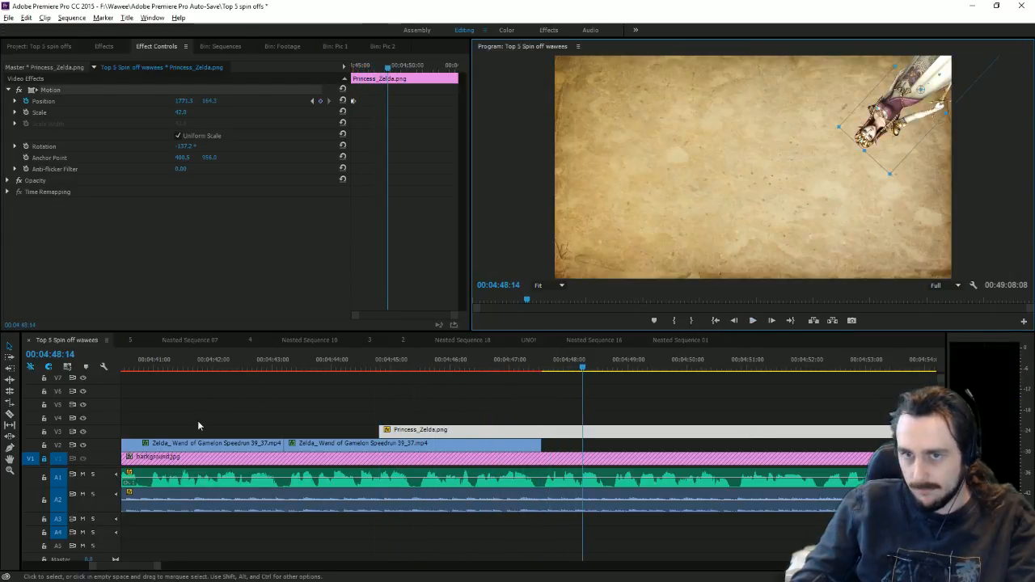
{"action": "left_click", "coordinate": [10, 414]}
{"action": "left_click", "coordinate": [542, 431]}
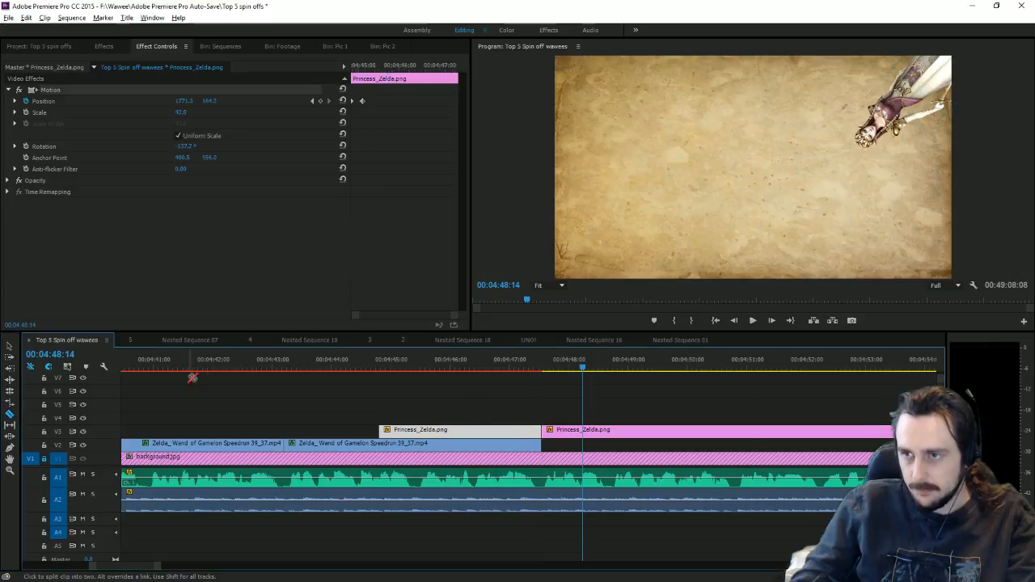
Step: Delete the trailing princess piece and return the playhead to 04:47:36
{"action": "left_click", "coordinate": [10, 346]}
{"action": "left_click", "coordinate": [590, 432]}
{"action": "key", "text": "Delete"}
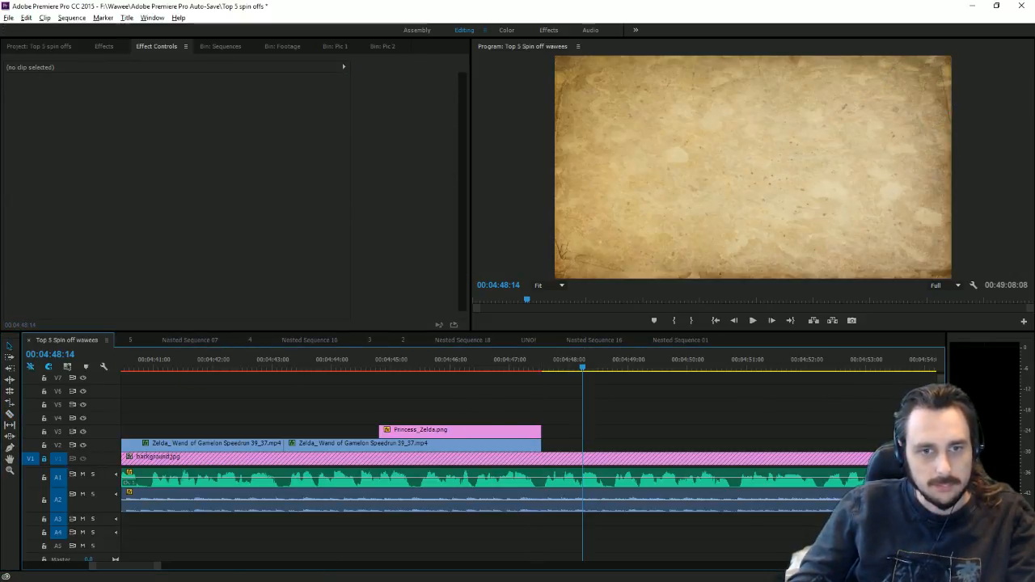
{"action": "left_click_drag", "start_coordinate": [554, 373], "coordinate": [544, 372]}
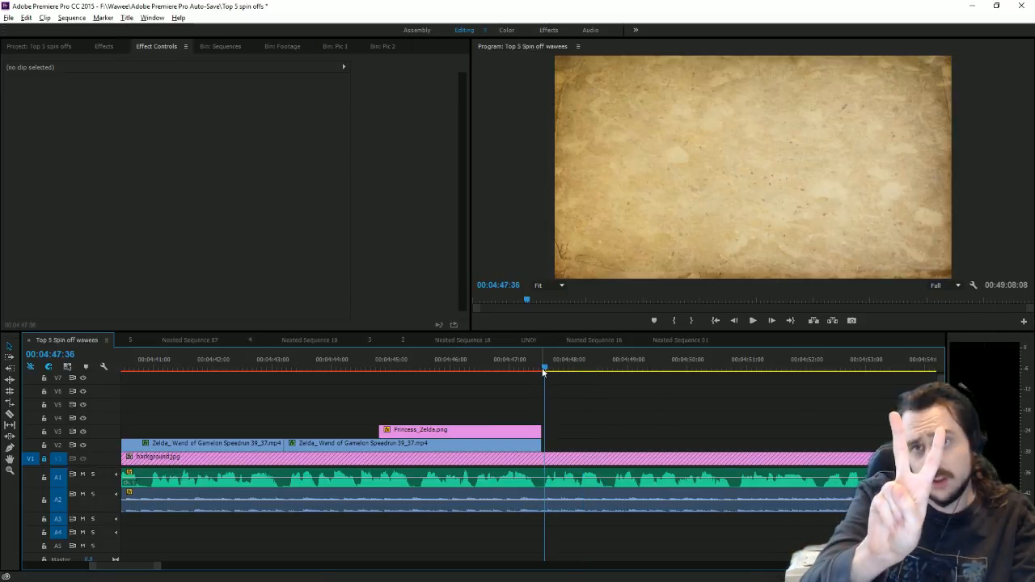
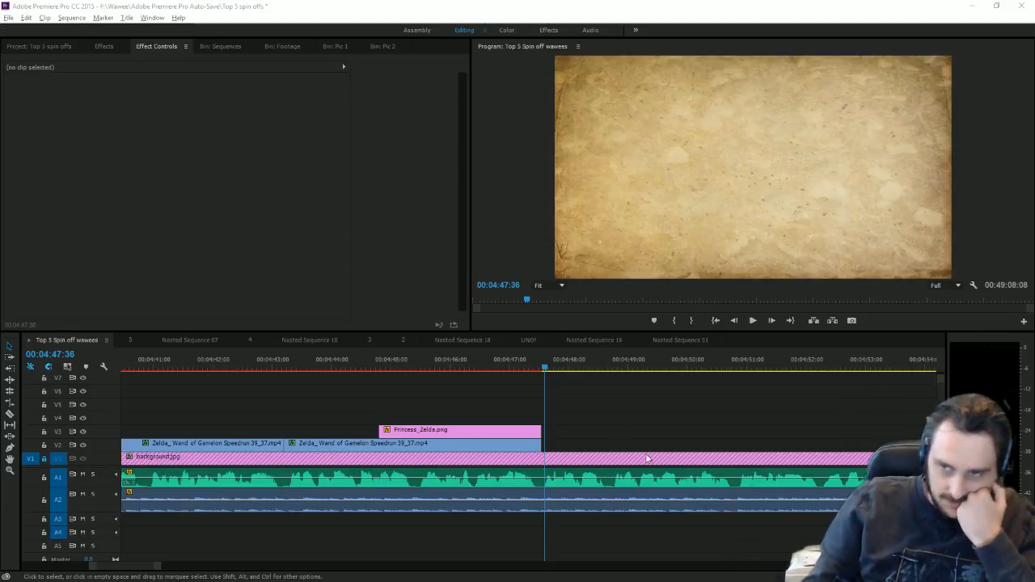
Step: Extend the Princess_Zelda.png and speedrun clip ends to the playhead at 04:48:39
{"action": "left_click", "coordinate": [753, 321]}
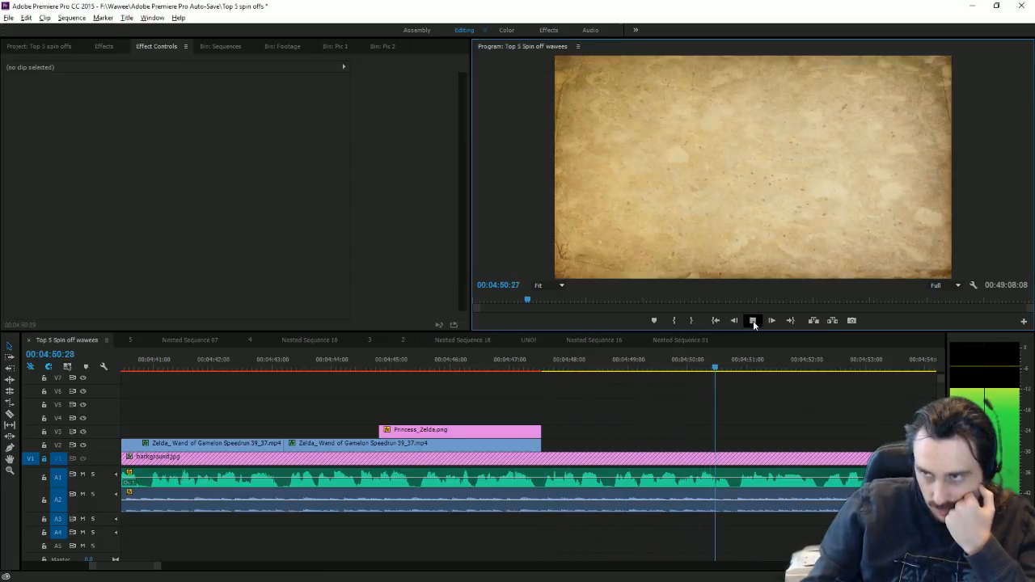
{"action": "left_click_drag", "start_coordinate": [596, 368], "coordinate": [607, 368]}
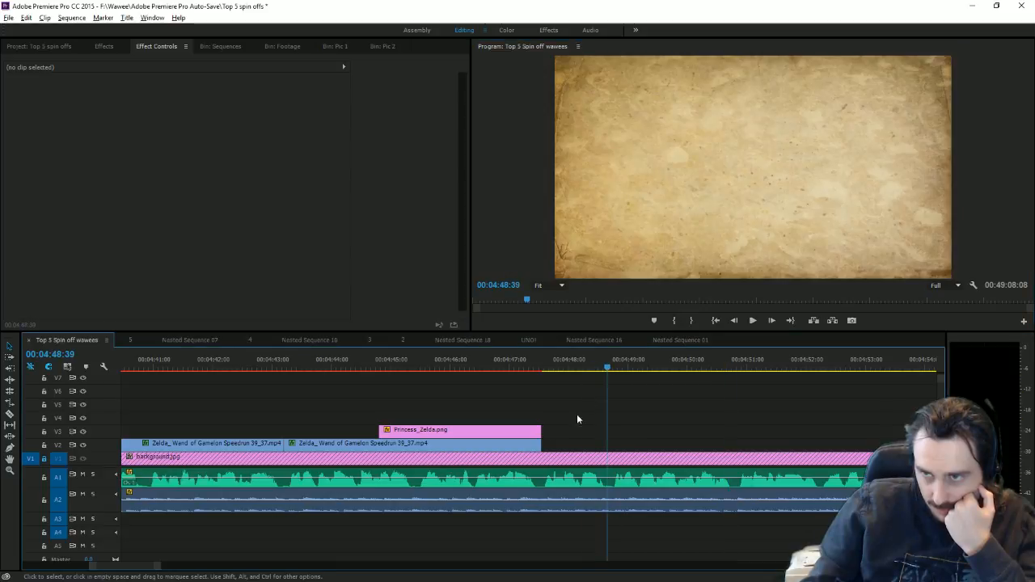
{"action": "left_click_drag", "start_coordinate": [552, 446], "coordinate": [607, 434]}
{"action": "left_click", "coordinate": [629, 416]}
Step: Show the Footage bin and scrub through the section from 04:49:28 to 04:52
{"action": "left_click", "coordinate": [289, 47]}
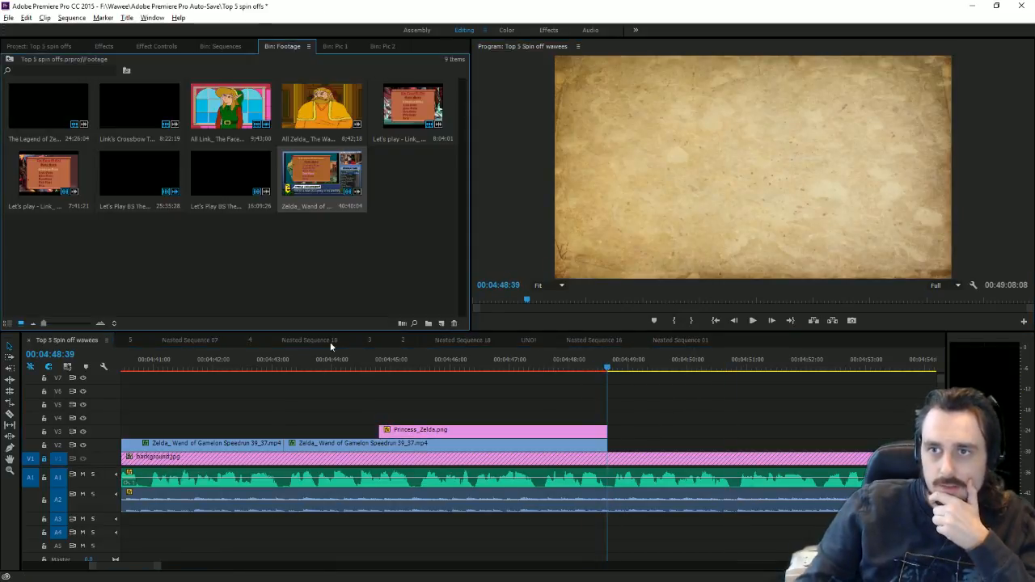
{"action": "left_click", "coordinate": [656, 366]}
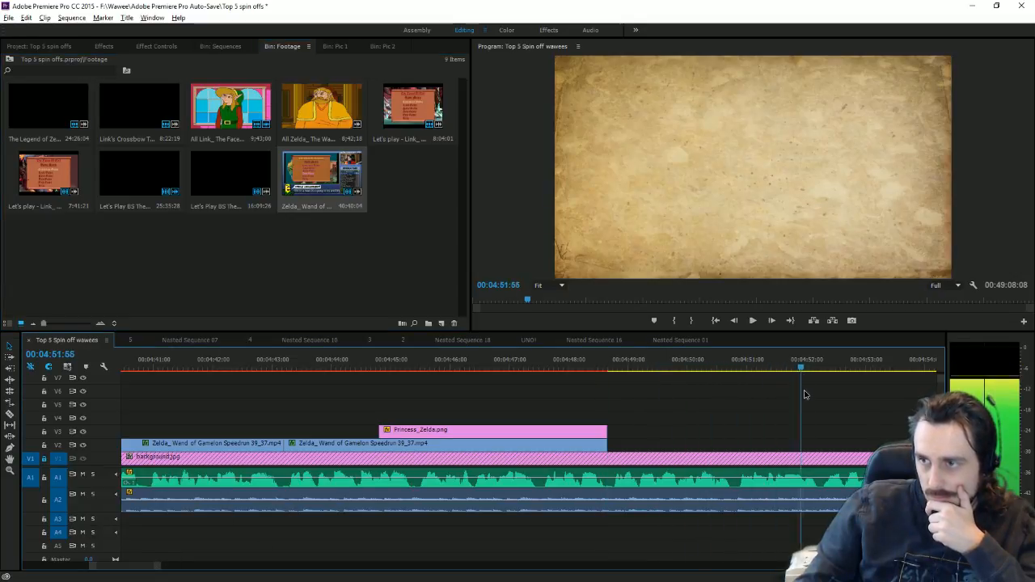
{"action": "left_click_drag", "start_coordinate": [677, 407], "coordinate": [736, 439]}
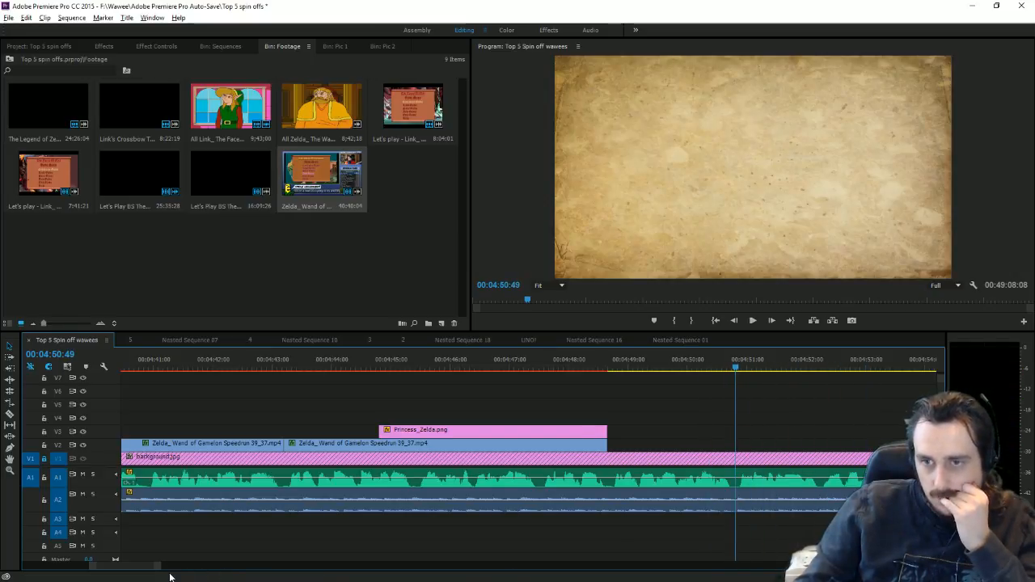
{"action": "left_click_drag", "start_coordinate": [160, 570], "coordinate": [752, 568]}
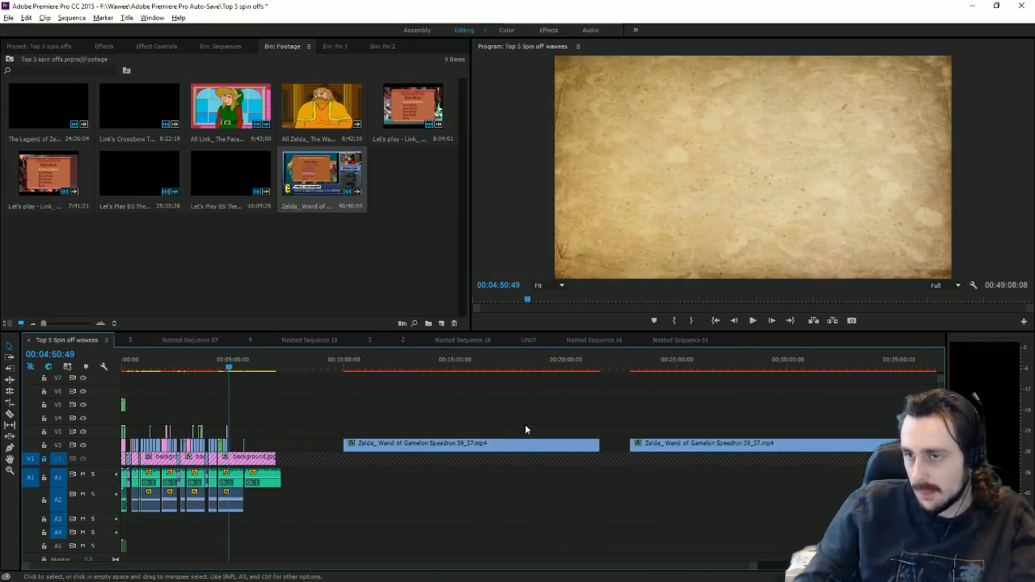
Step: Stack the first speedrun clip on V3 above the second and move both earlier
{"action": "left_click", "coordinate": [534, 446]}
{"action": "left_click_drag", "start_coordinate": [534, 447], "coordinate": [821, 433]}
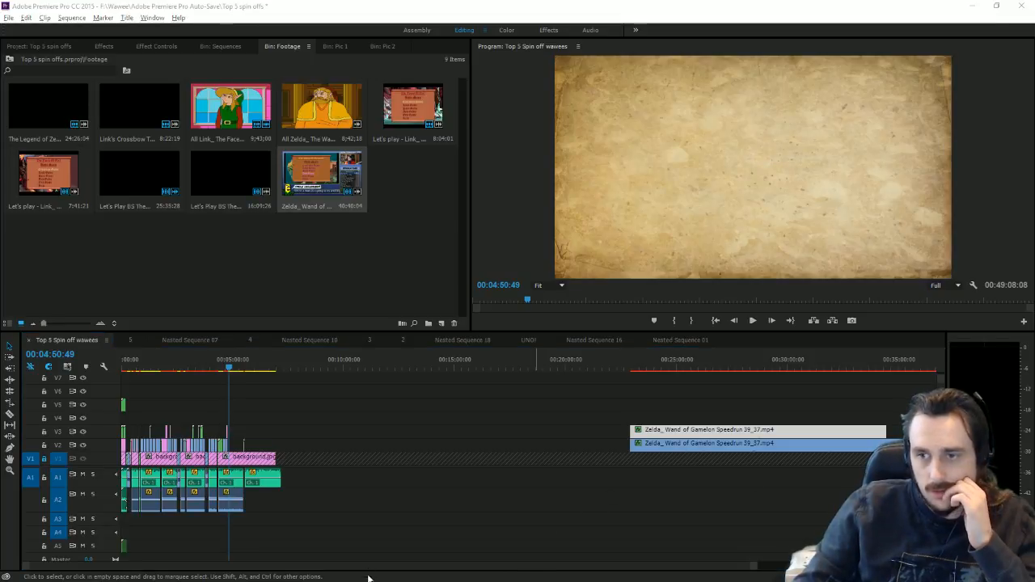
{"action": "left_click_drag", "start_coordinate": [690, 449], "coordinate": [348, 439]}
{"action": "left_click", "coordinate": [895, 366]}
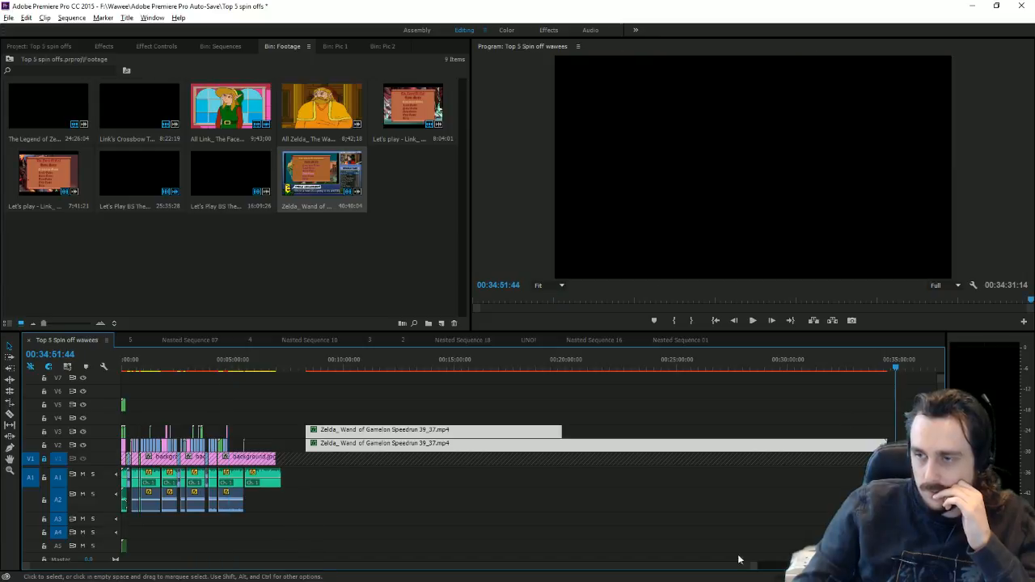
Step: Add the All Zelda Wand of Gamelon cutscenes video at the playhead on V2 and review it to 35:28:49
{"action": "left_click_drag", "start_coordinate": [753, 568], "coordinate": [873, 568]}
{"action": "left_click_drag", "start_coordinate": [322, 109], "coordinate": [606, 449]}
{"action": "left_click", "coordinate": [644, 497]}
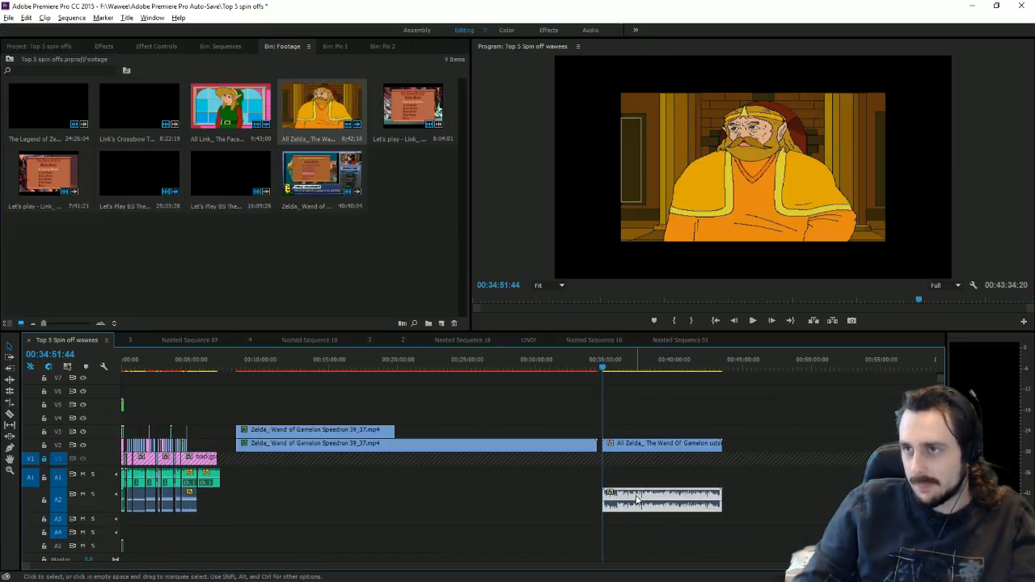
{"action": "left_click", "coordinate": [753, 320]}
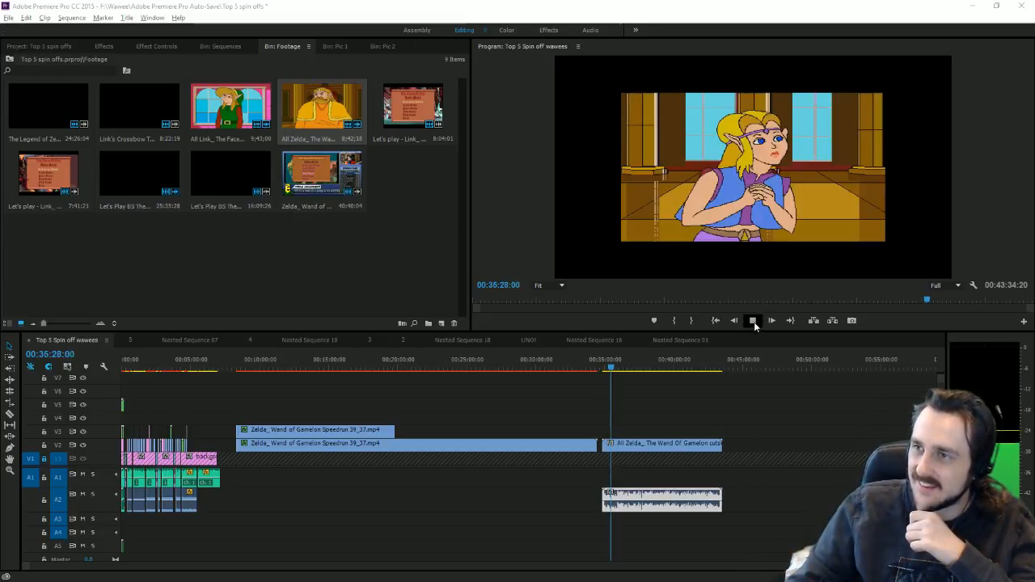
{"action": "left_click", "coordinate": [753, 321]}
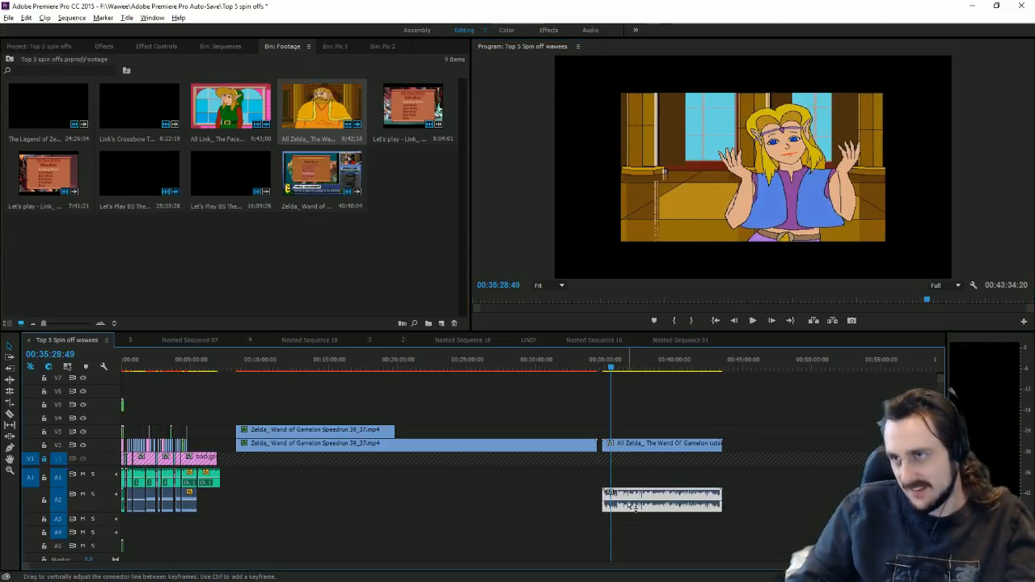
Step: Delete the cutscenes video's A2 audio and save the project
{"action": "key", "text": "Delete"}
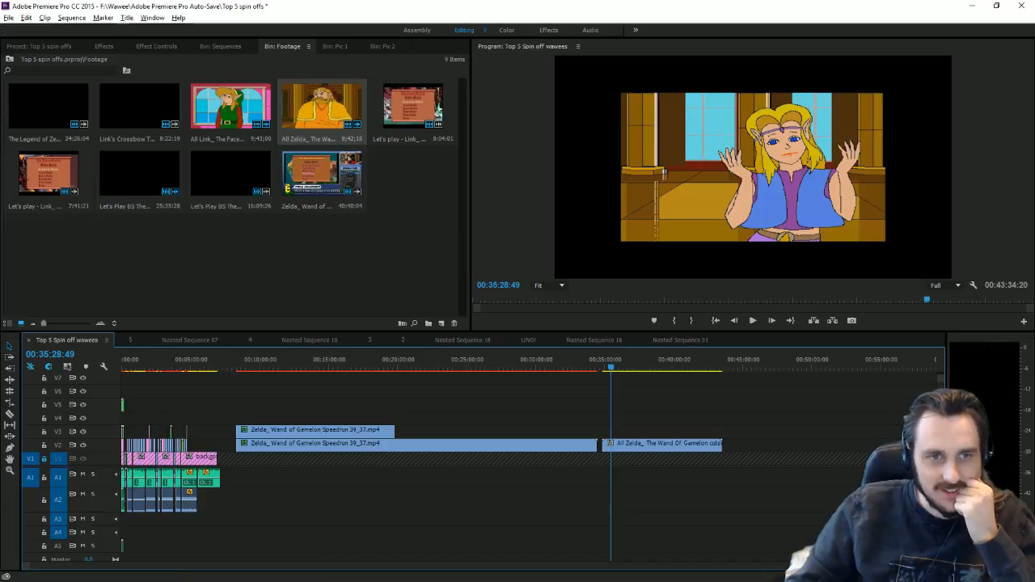
{"action": "key", "text": "ctrl+s"}
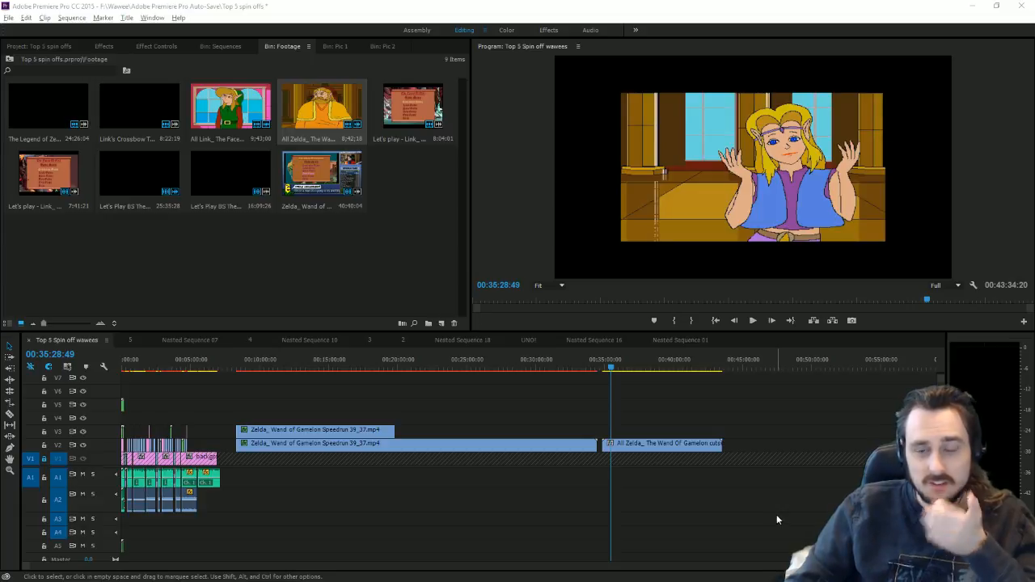
{"action": "left_click_drag", "start_coordinate": [933, 565], "coordinate": [758, 553]}
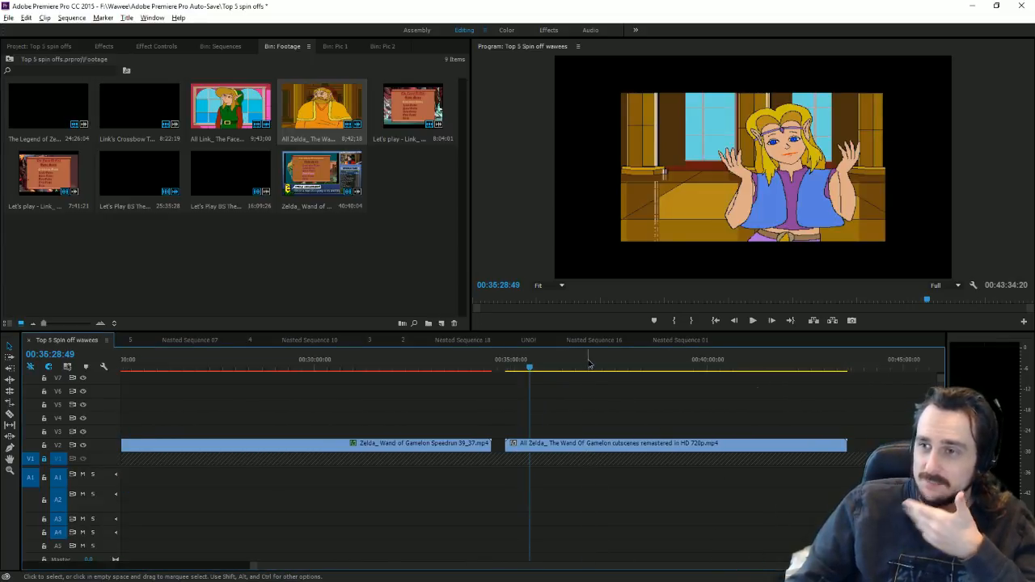
Step: Trim the cutscene clip to start at the blacksmith scene and razor-split it
{"action": "mouse_move", "coordinate": [590, 364]}
{"action": "left_mouse_down"}
{"action": "mouse_move", "coordinate": [620, 369]}
{"action": "mouse_move", "coordinate": [603, 377]}
{"action": "left_mouse_up"}
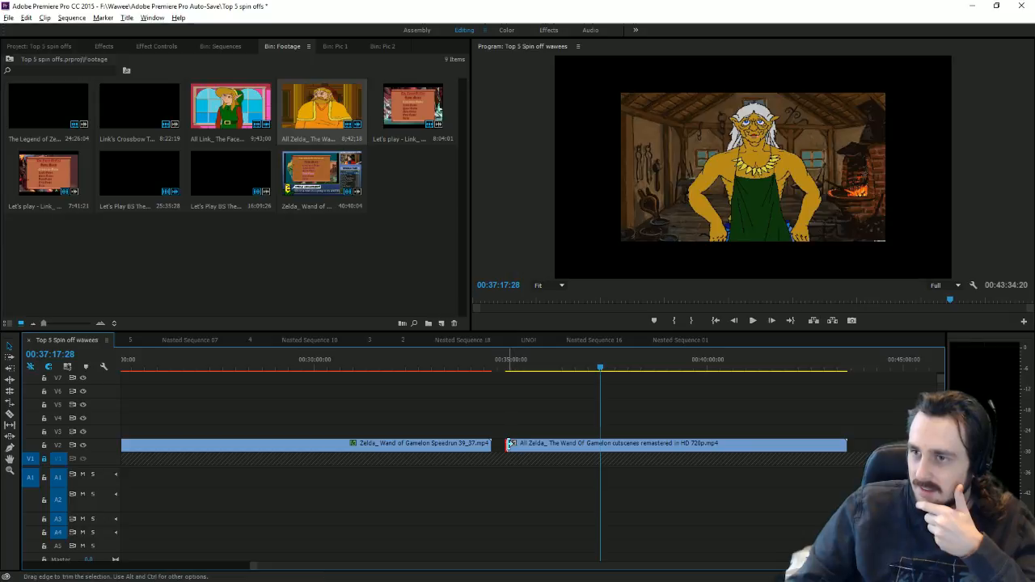
{"action": "left_click_drag", "start_coordinate": [510, 443], "coordinate": [600, 443]}
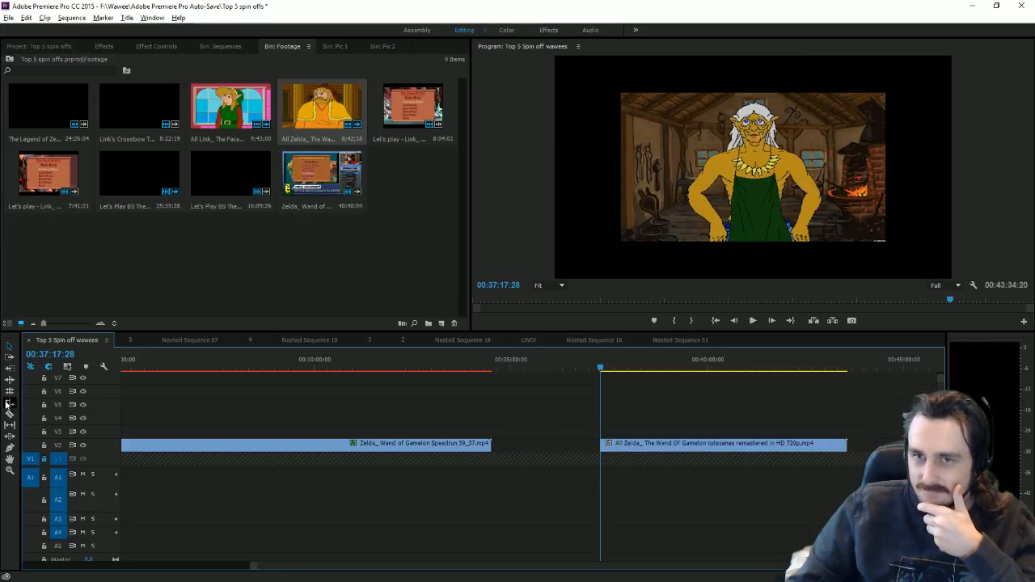
{"action": "left_click", "coordinate": [10, 414]}
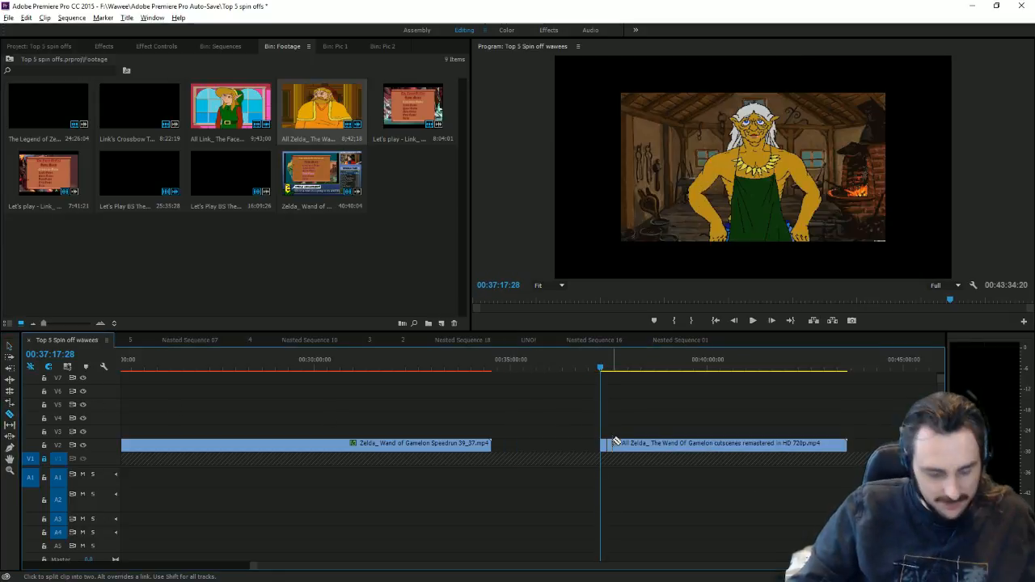
{"action": "left_click", "coordinate": [616, 443]}
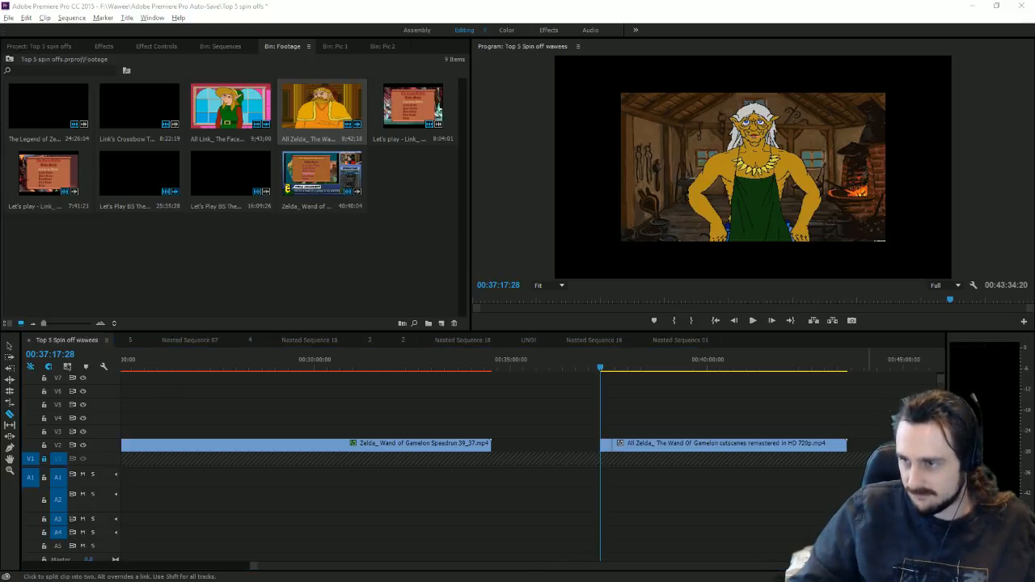
Step: Move the cutscene clip back toward the Wand of Gamelon section near 04:45:17
{"action": "left_click", "coordinate": [126, 387]}
{"action": "key", "text": "minus"}
{"action": "key", "text": "minus"}
{"action": "left_click", "coordinate": [9, 345]}
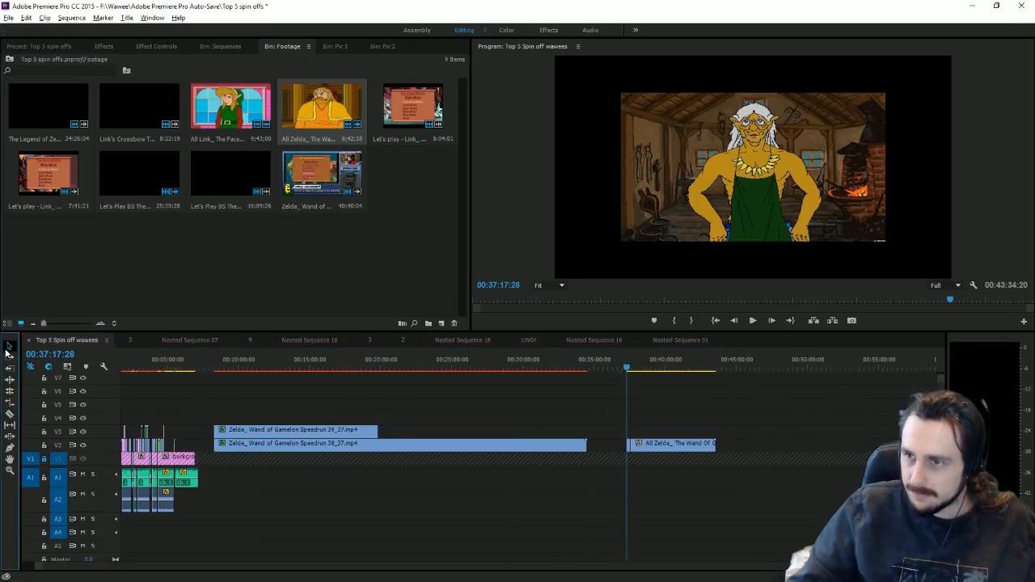
{"action": "left_click_drag", "start_coordinate": [631, 450], "coordinate": [164, 407]}
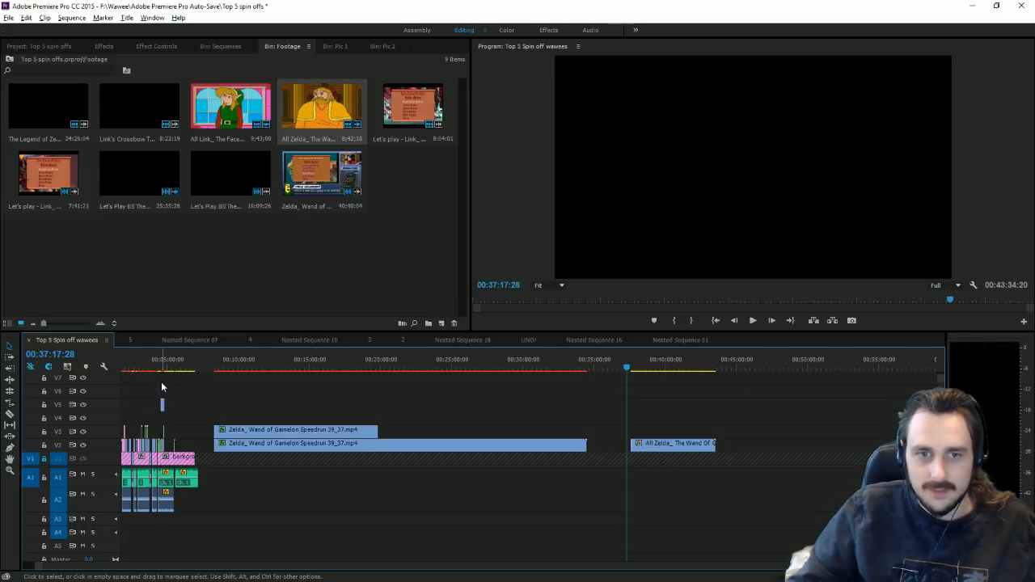
{"action": "left_click", "coordinate": [165, 364]}
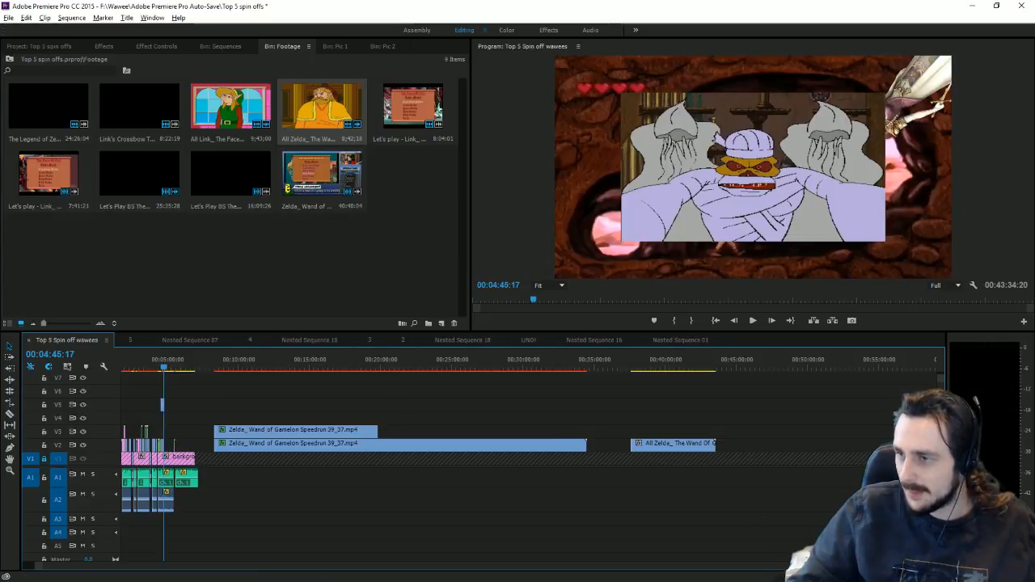
Step: Place the blacksmith cutscene on V2 after the speedrun clip and scale it to fill the frame
{"action": "scroll", "coordinate": [559, 545], "scroll_direction": "up", "scroll_amount": 10}
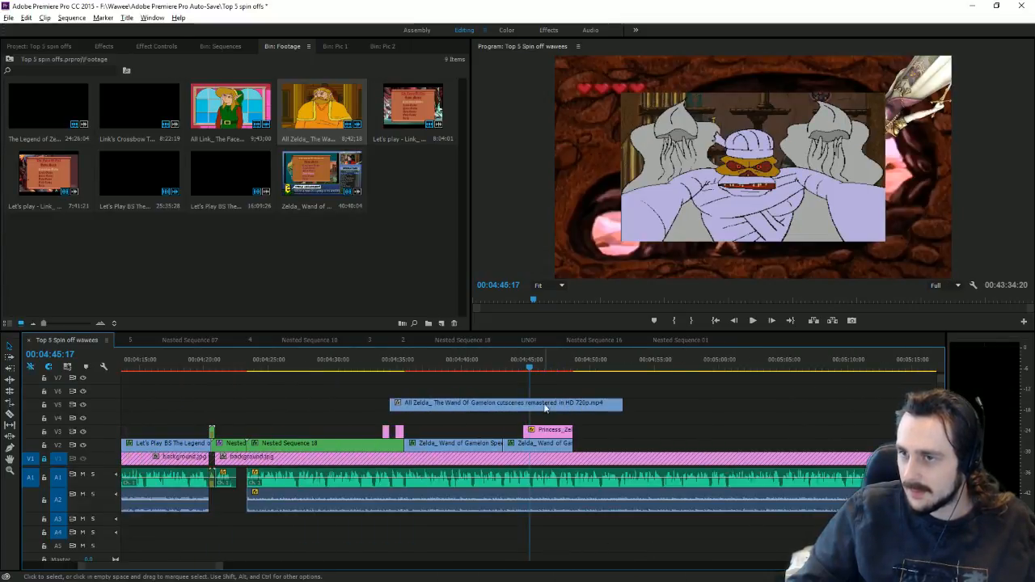
{"action": "left_click_drag", "start_coordinate": [542, 409], "coordinate": [717, 450]}
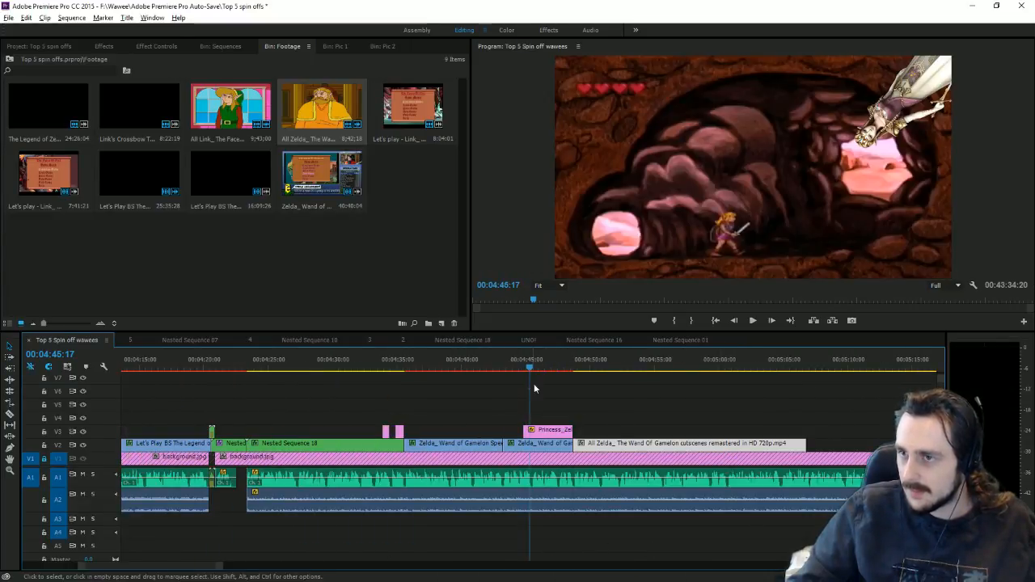
{"action": "key", "text": "Down"}
{"action": "key", "text": "space"}
{"action": "double_click", "coordinate": [807, 148]}
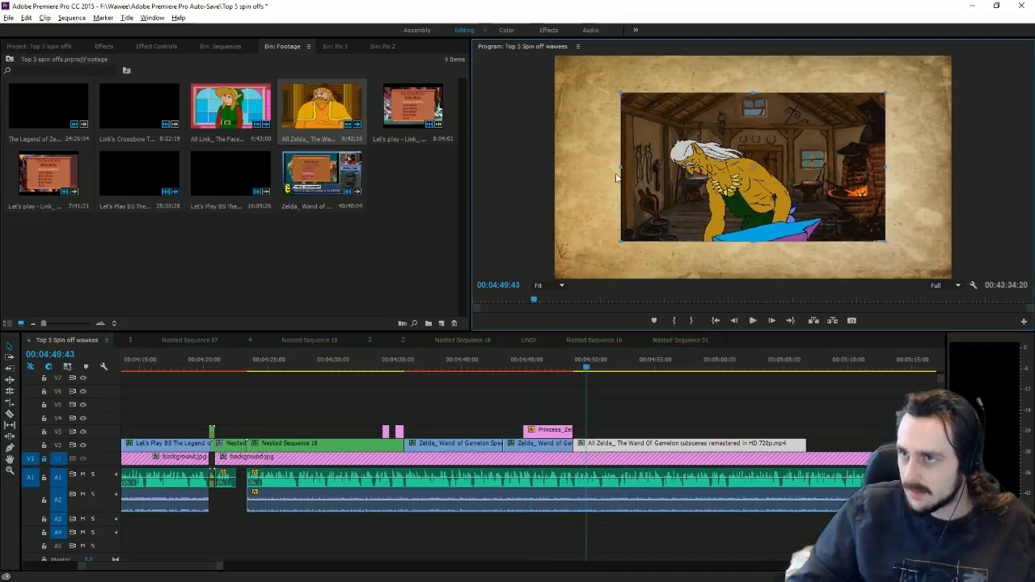
{"action": "left_click_drag", "start_coordinate": [621, 171], "coordinate": [554, 167]}
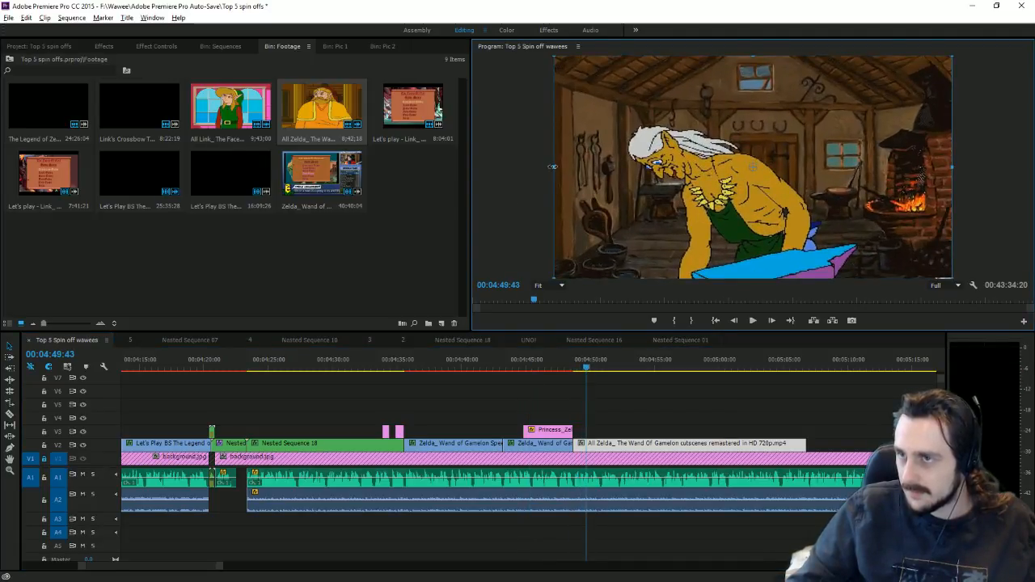
Step: Trim the cutscene clip's end back to 04:50:48
{"action": "left_click", "coordinate": [592, 368]}
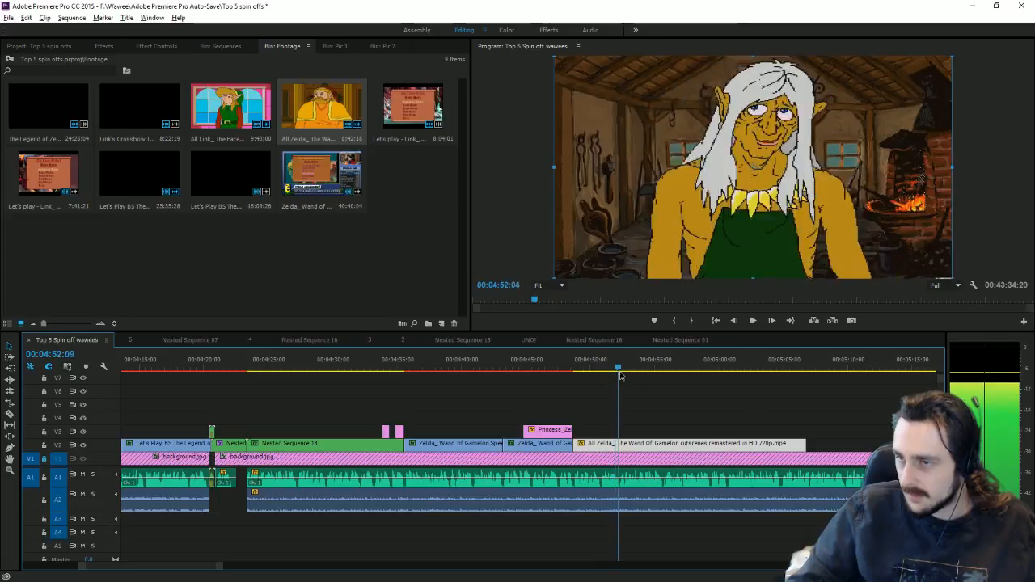
{"action": "left_click", "coordinate": [600, 368]}
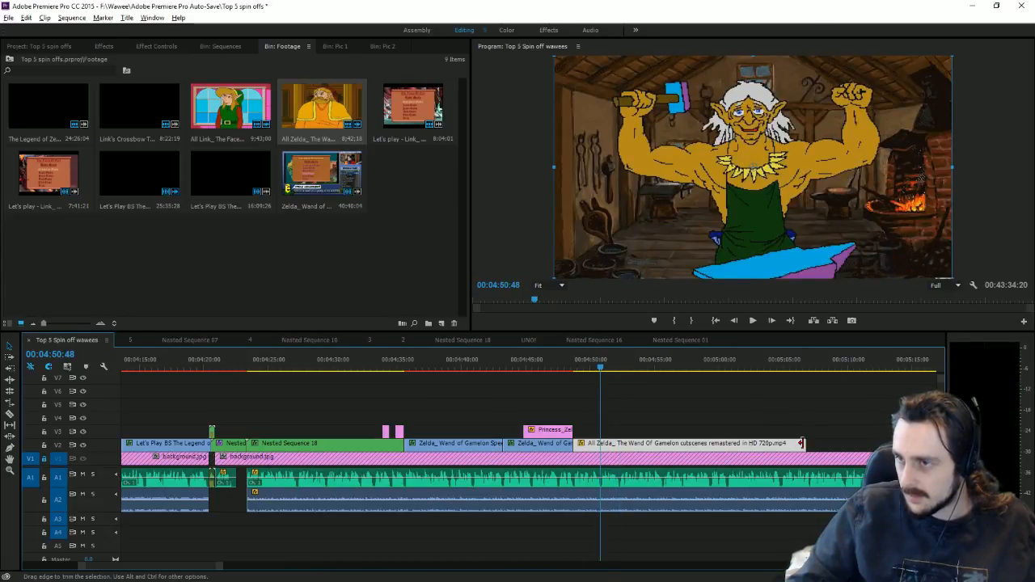
{"action": "left_click_drag", "start_coordinate": [806, 443], "coordinate": [573, 429]}
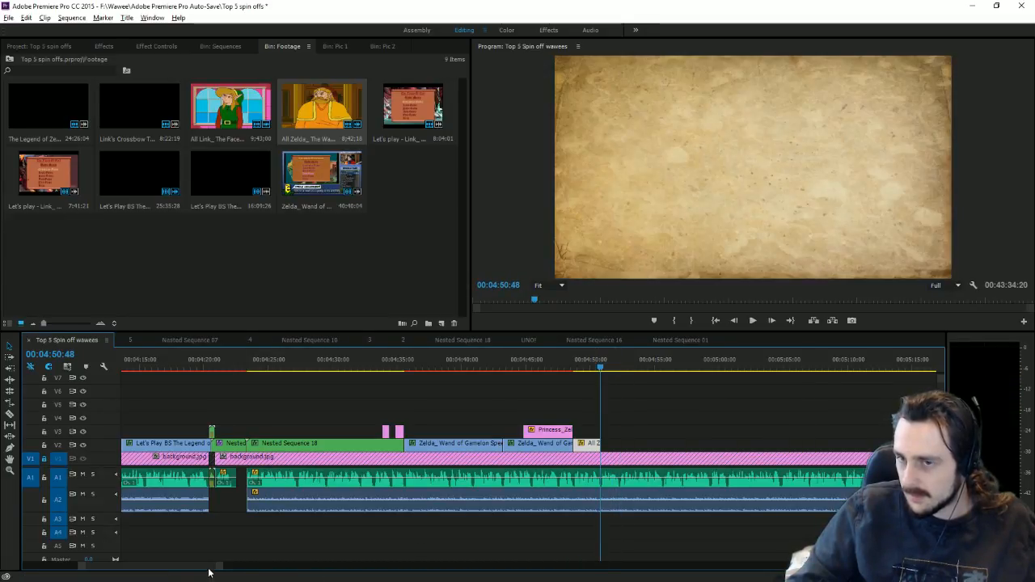
{"action": "left_click_drag", "start_coordinate": [208, 571], "coordinate": [642, 563]}
{"action": "left_click", "coordinate": [484, 364]}
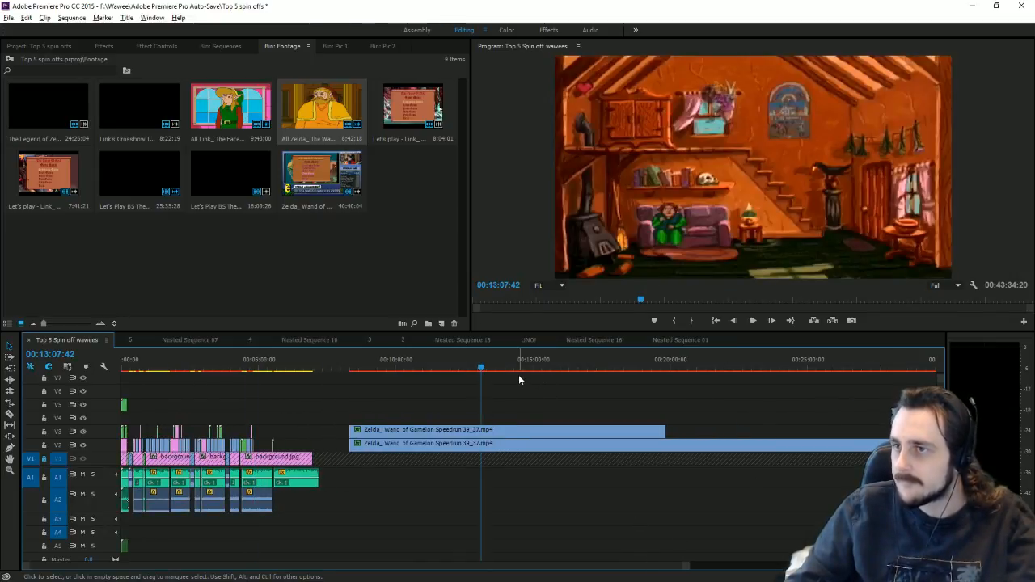
Step: Trim the upper speedrun clip's start at the forest scene and razor-split the V4 copy
{"action": "left_click_drag", "start_coordinate": [530, 370], "coordinate": [565, 373]}
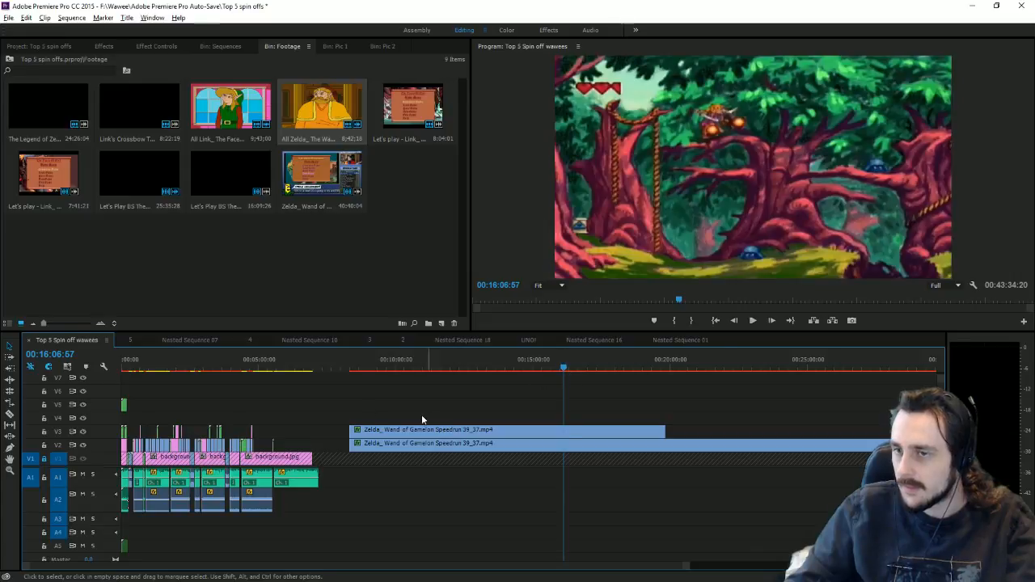
{"action": "left_click_drag", "start_coordinate": [349, 431], "coordinate": [304, 419]}
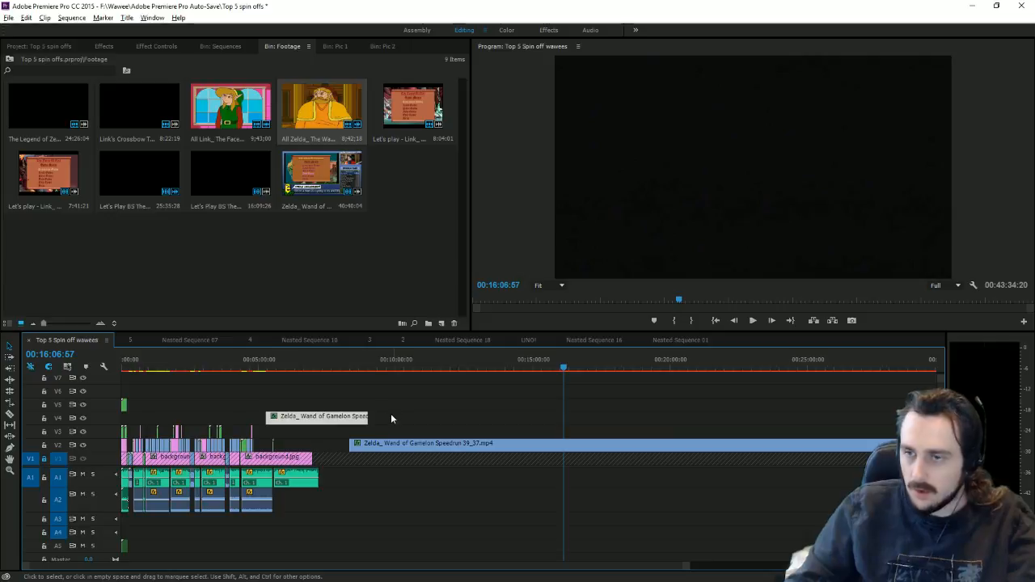
{"action": "left_click", "coordinate": [11, 415]}
{"action": "left_click", "coordinate": [273, 416]}
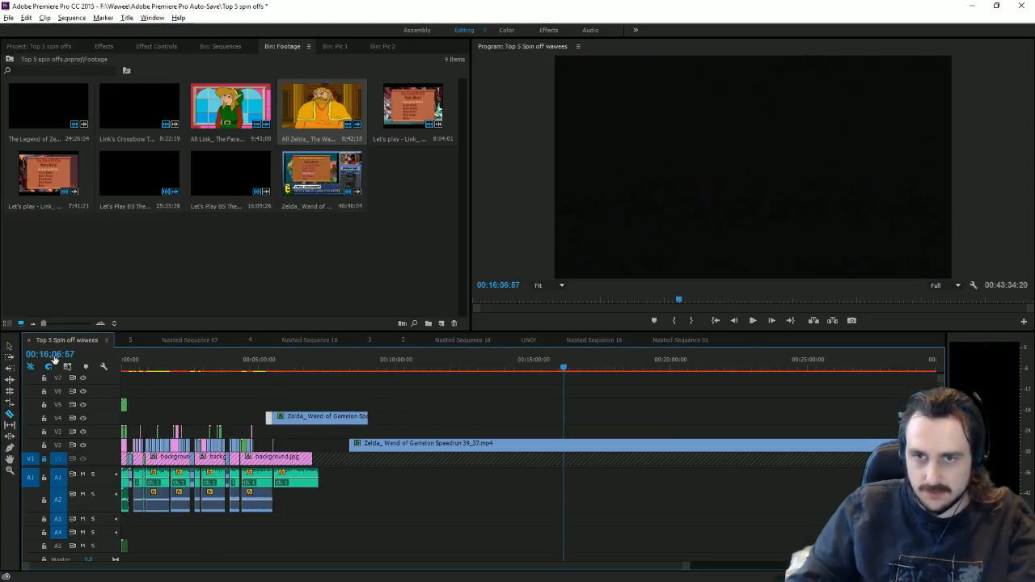
Step: Move the cut speedrun piece toward the Gamelon section near 00:04:52:27
{"action": "left_click", "coordinate": [10, 346]}
{"action": "left_click_drag", "start_coordinate": [320, 416], "coordinate": [540, 417]}
{"action": "left_click", "coordinate": [258, 372]}
{"action": "left_click_drag", "start_coordinate": [682, 566], "coordinate": [489, 531]}
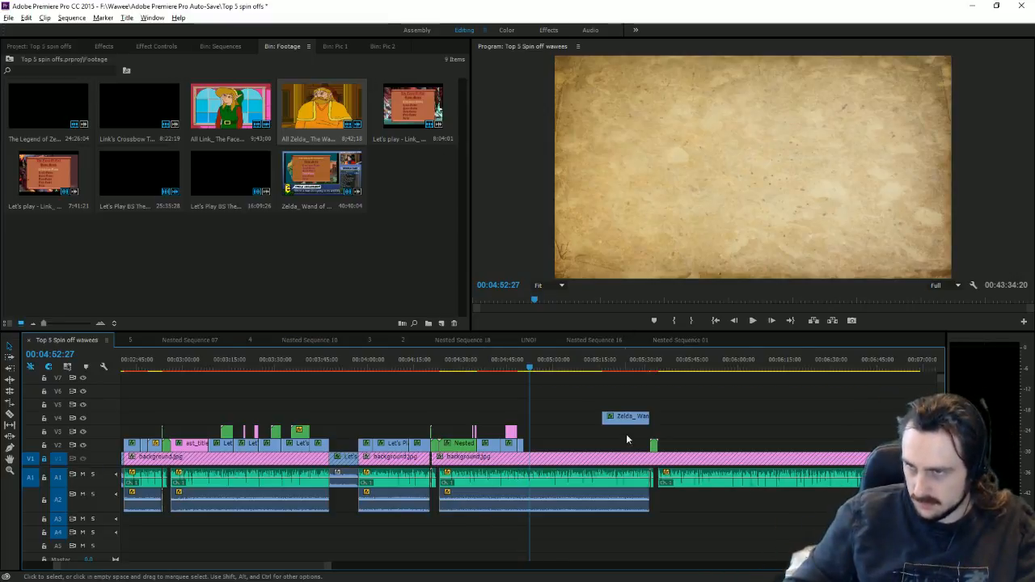
Step: Drop the speedrun piece onto V2 right after the blacksmith cutscene, then ready the Razor tool
{"action": "left_click_drag", "start_coordinate": [627, 420], "coordinate": [549, 438]}
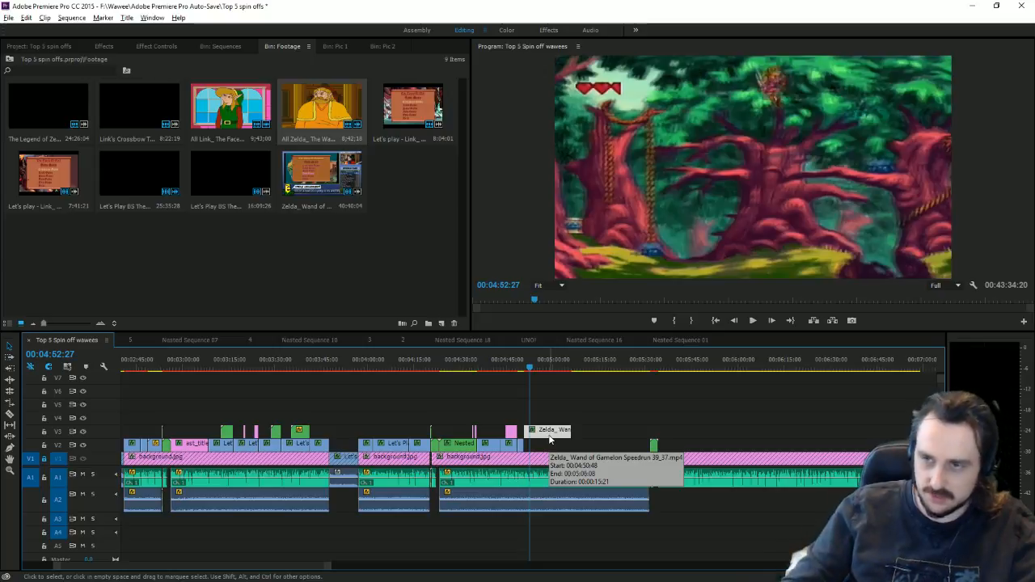
{"action": "left_click_drag", "start_coordinate": [549, 439], "coordinate": [555, 448]}
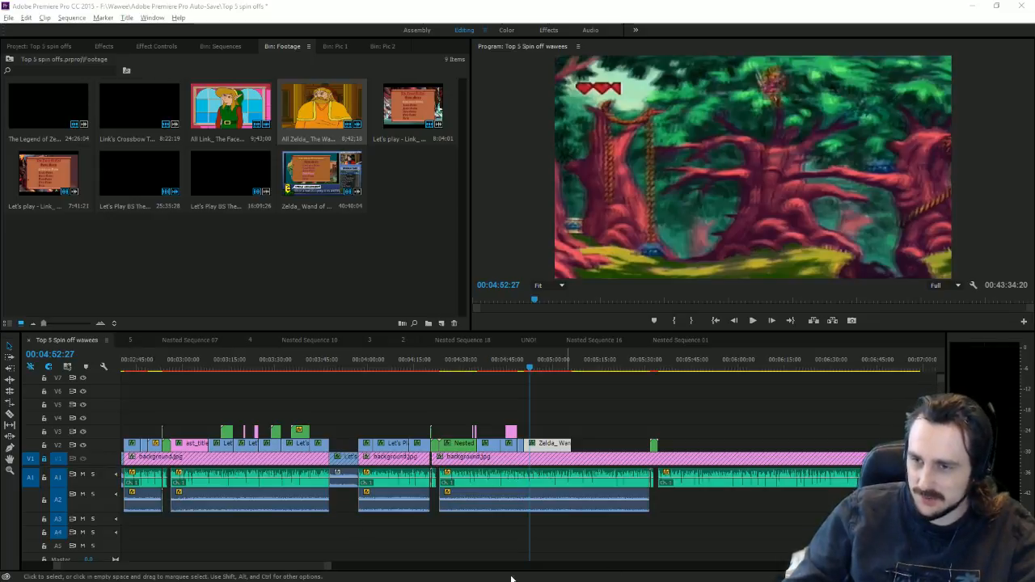
{"action": "left_click_drag", "start_coordinate": [328, 567], "coordinate": [218, 555]}
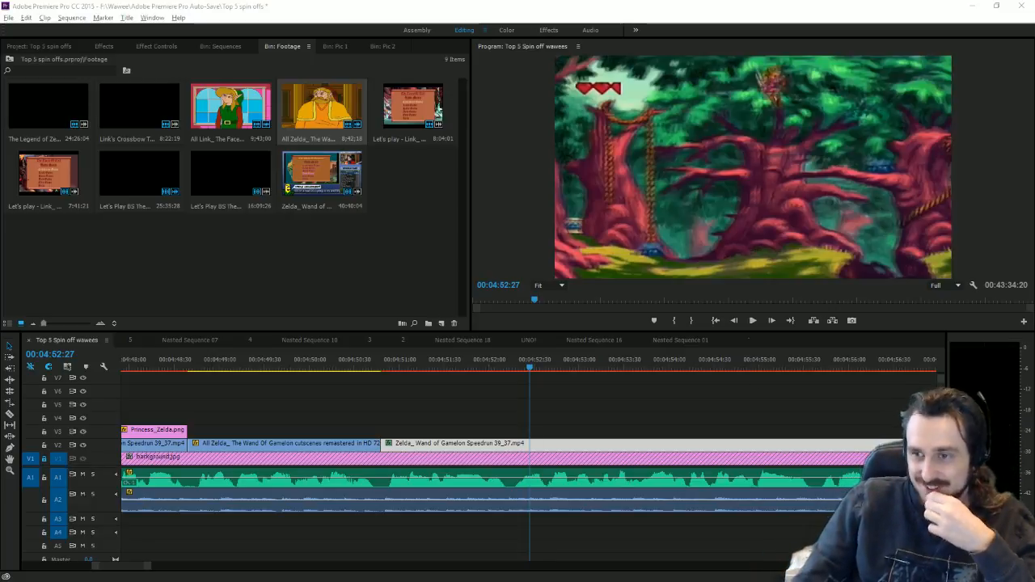
{"action": "left_click_drag", "start_coordinate": [387, 359], "coordinate": [815, 380]}
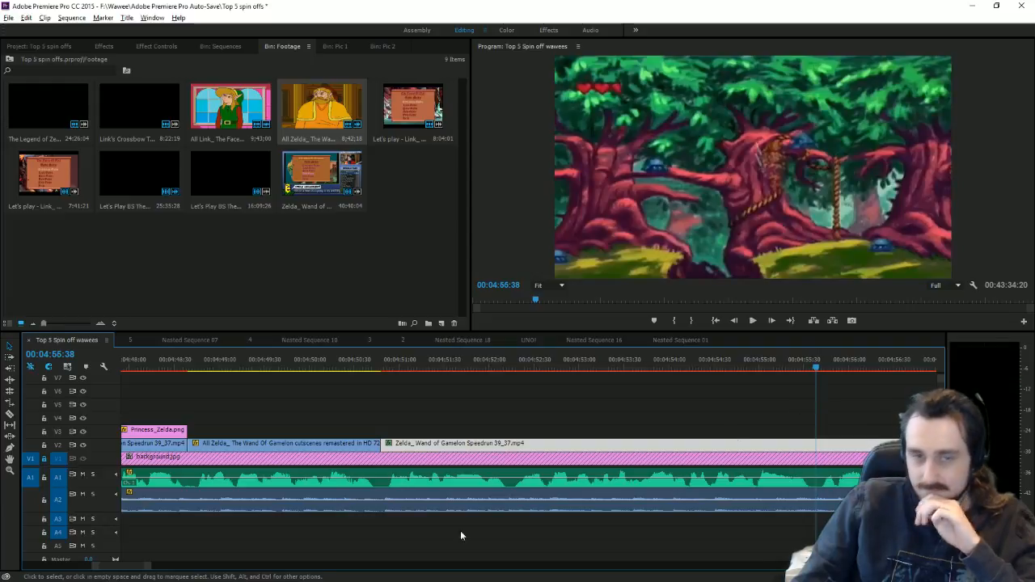
{"action": "left_click", "coordinate": [10, 413]}
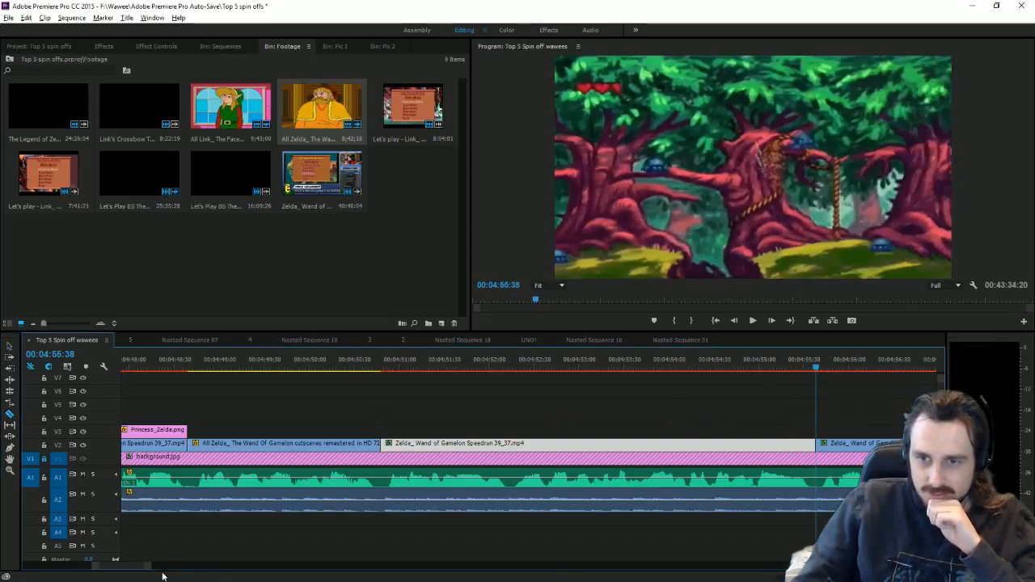
{"action": "key", "text": "minus"}
{"action": "key", "text": "minus"}
Step: Move the speedrun tail after 00:04:55:38 onto V5 and delete it
{"action": "key", "text": "v"}
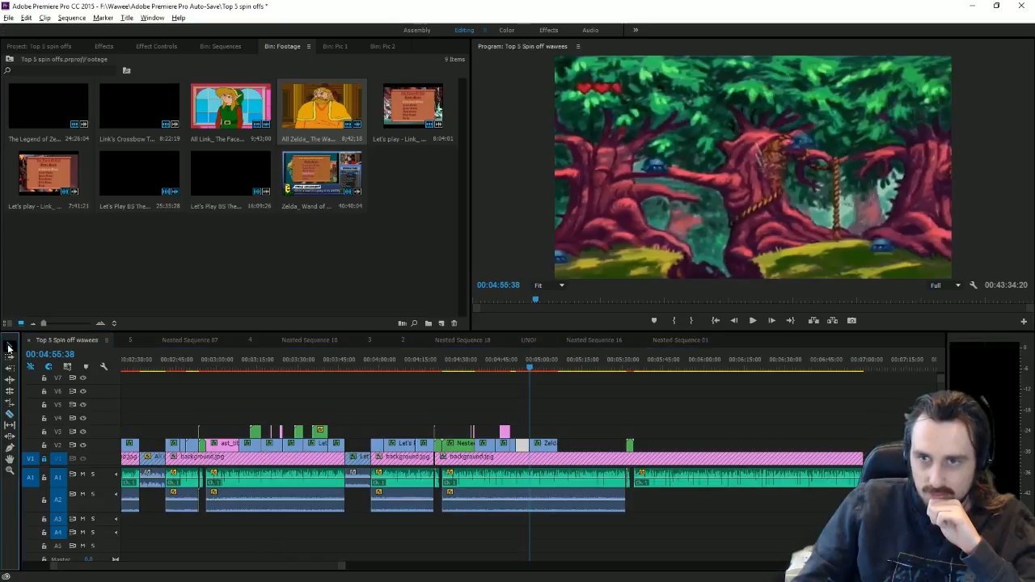
{"action": "left_click_drag", "start_coordinate": [542, 447], "coordinate": [767, 404]}
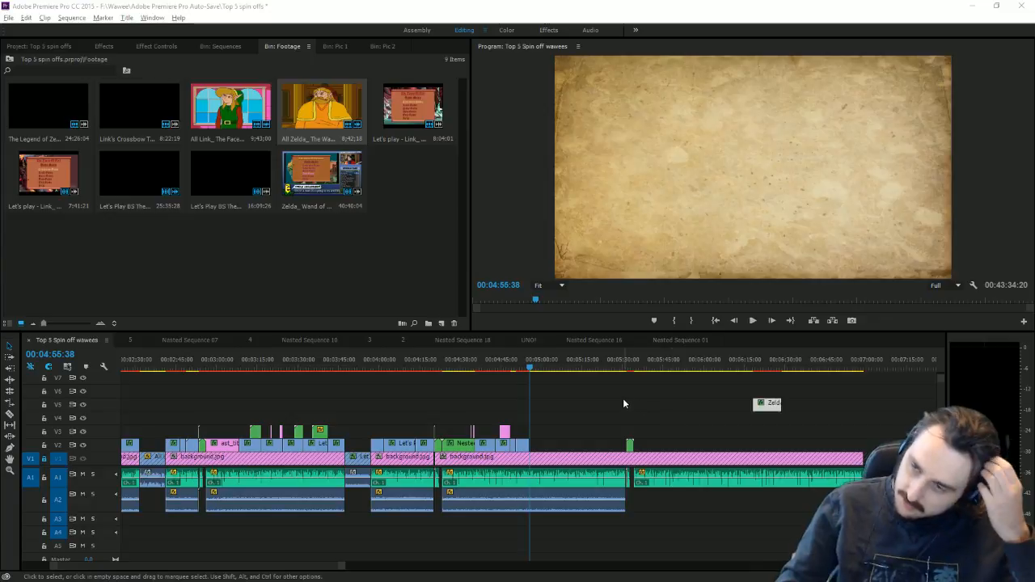
{"action": "mouse_move", "coordinate": [773, 360]}
{"action": "left_mouse_down"}
{"action": "mouse_move", "coordinate": [781, 366]}
{"action": "mouse_move", "coordinate": [757, 367]}
{"action": "left_mouse_up"}
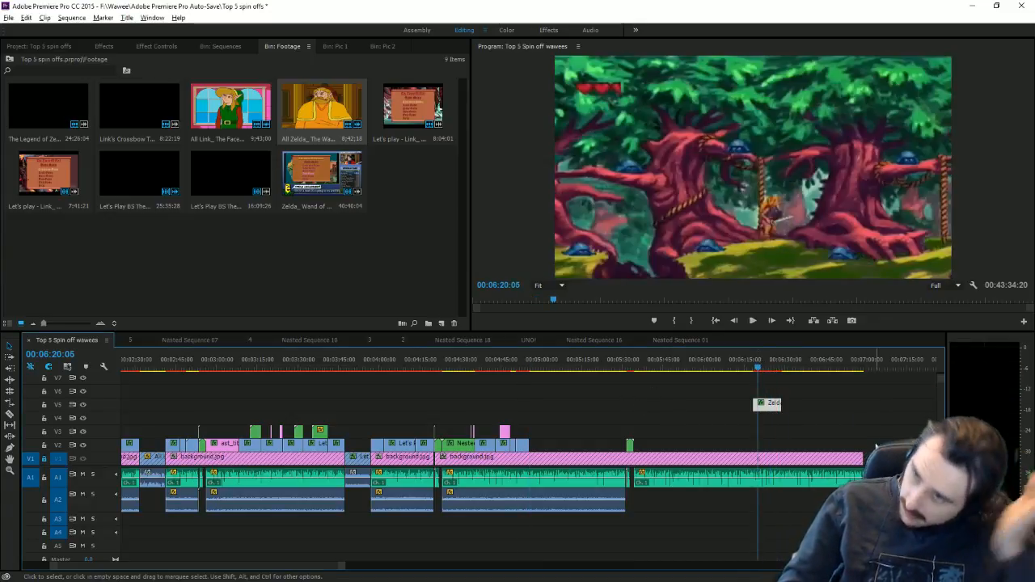
{"action": "left_click_drag", "start_coordinate": [744, 406], "coordinate": [839, 428]}
{"action": "key", "text": "Delete"}
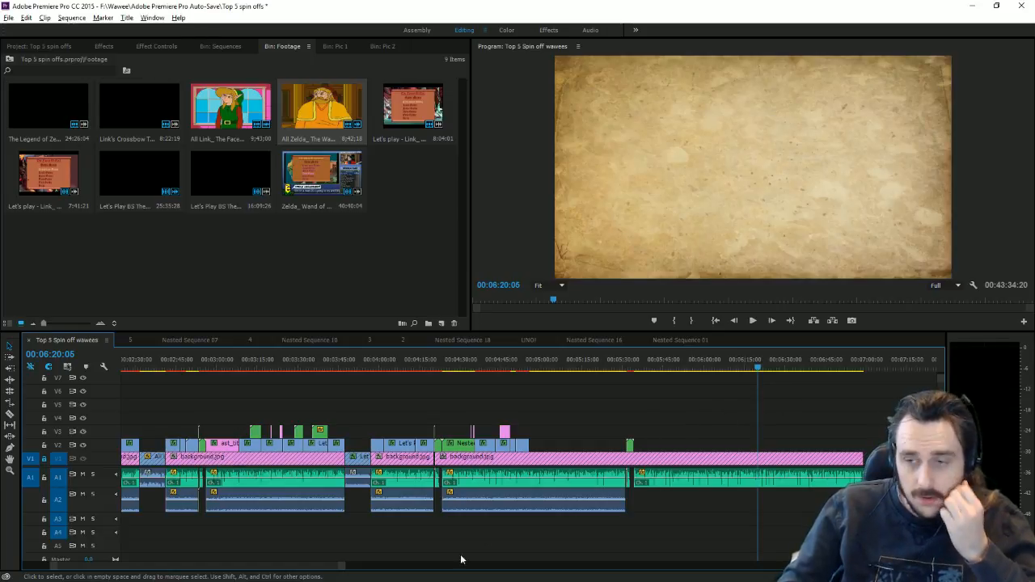
{"action": "left_click_drag", "start_coordinate": [342, 566], "coordinate": [648, 511]}
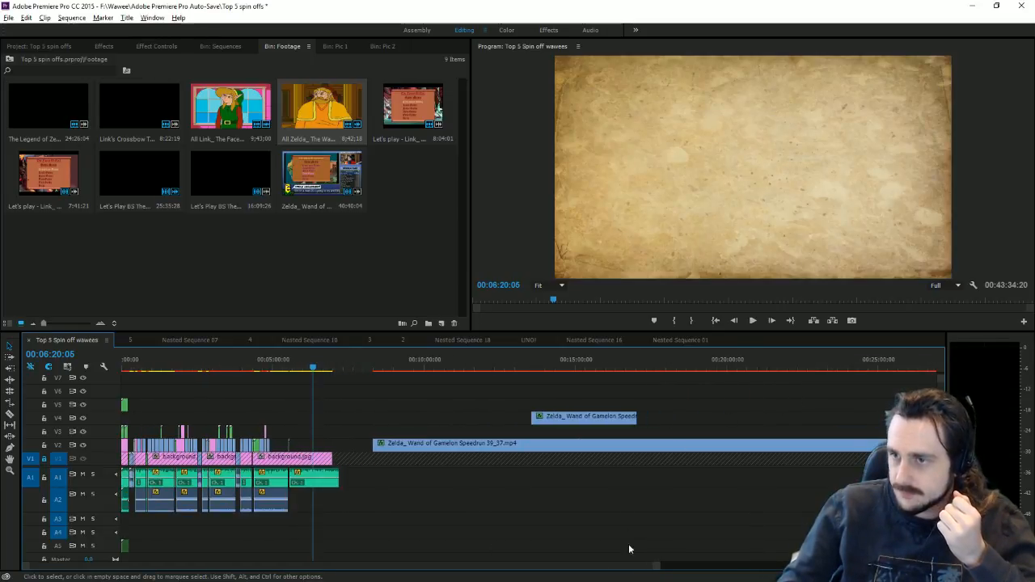
{"action": "left_click_drag", "start_coordinate": [575, 574], "coordinate": [764, 560]}
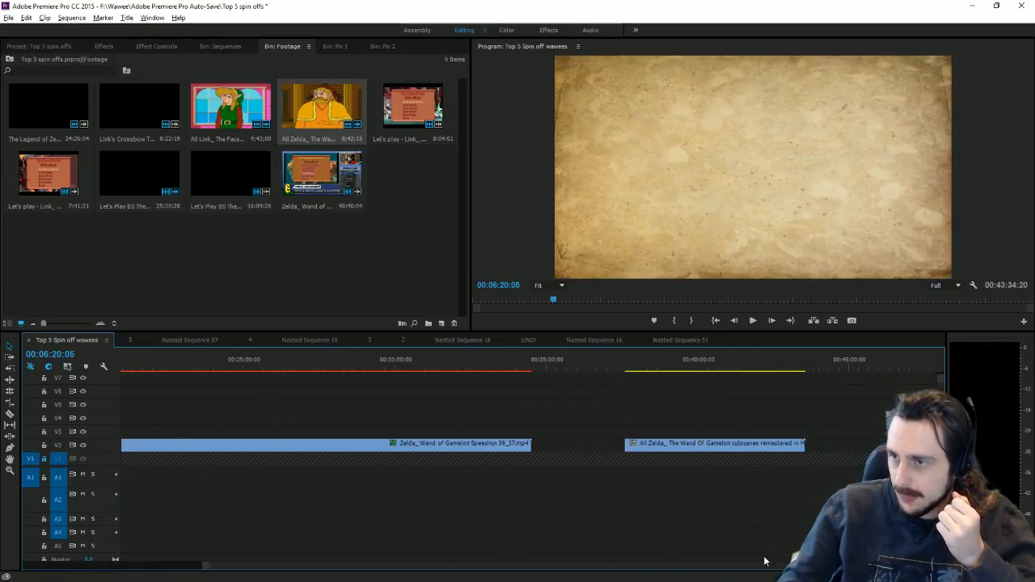
Step: Razor-cut a short slice from the Gamelon cutscenes clip at 00:41:35:58 and delete it
{"action": "left_click_drag", "start_coordinate": [726, 368], "coordinate": [750, 374]}
{"action": "key", "text": "c"}
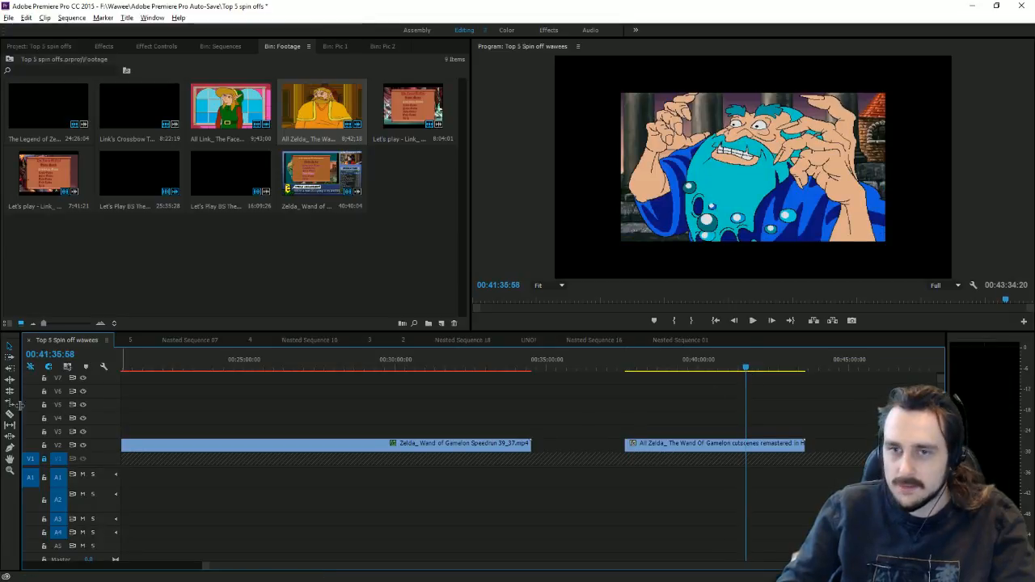
{"action": "left_click", "coordinate": [747, 444]}
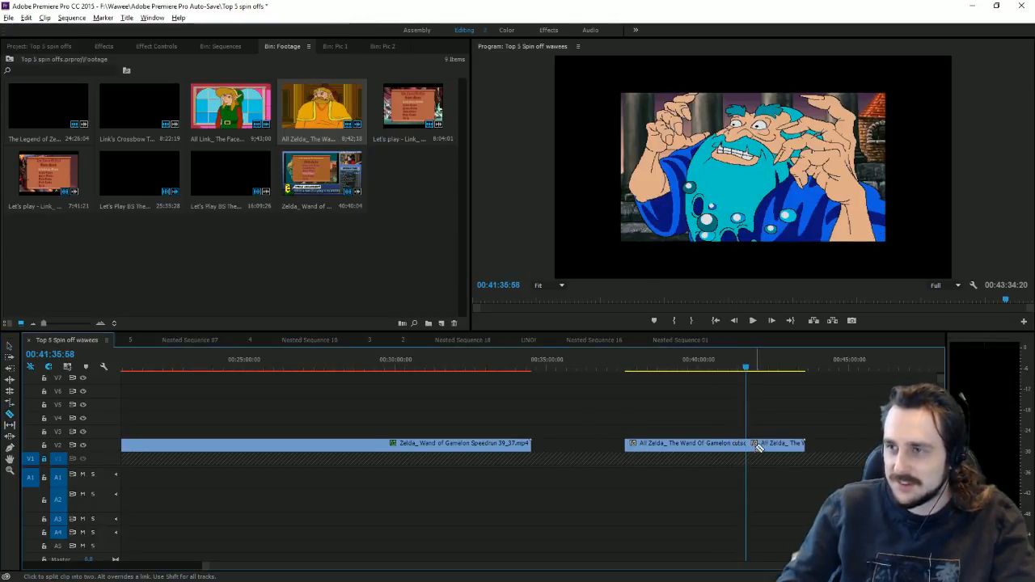
{"action": "left_click", "coordinate": [760, 444]}
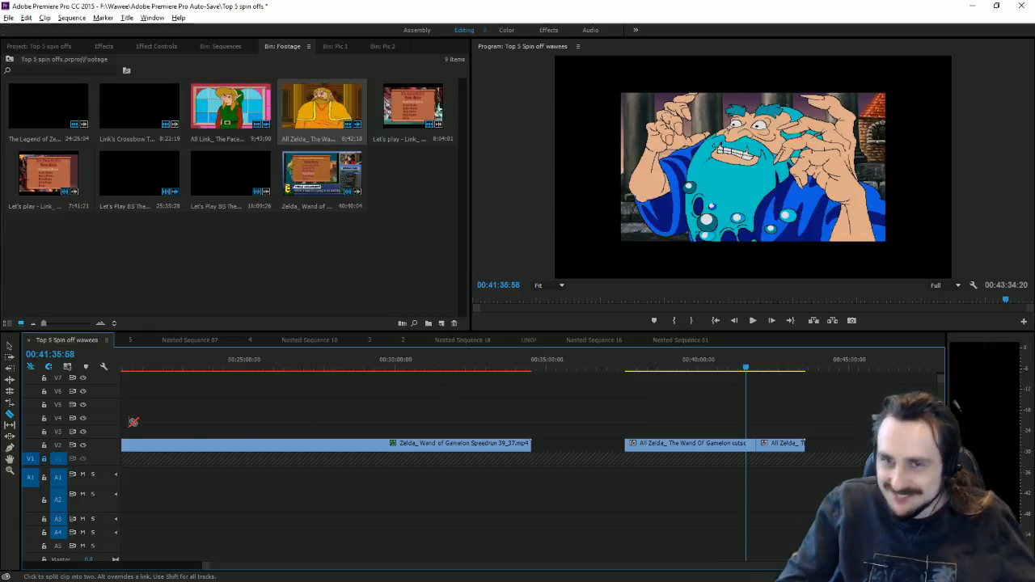
{"action": "key", "text": "v"}
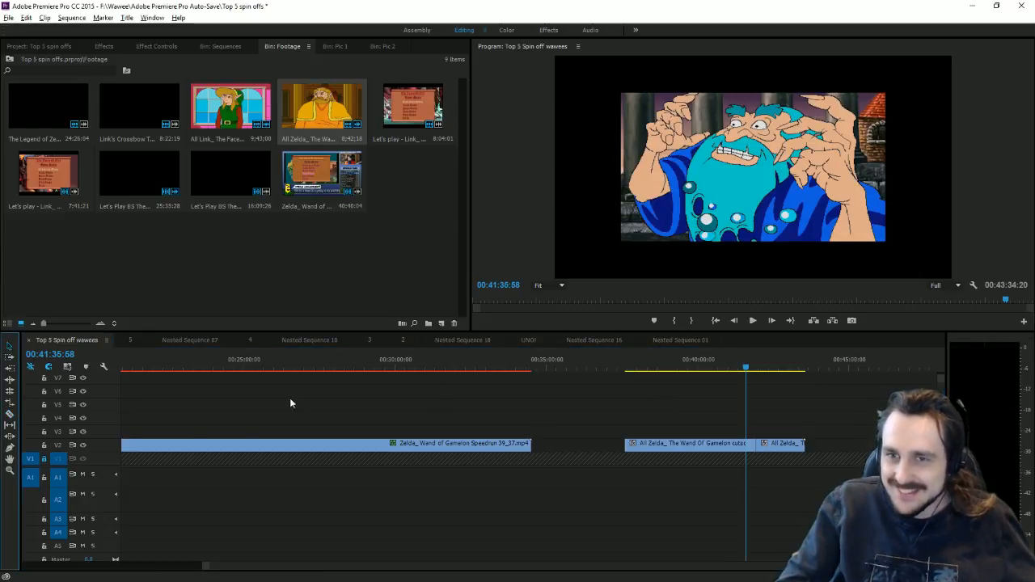
{"action": "left_click", "coordinate": [752, 444]}
{"action": "key", "text": "Delete"}
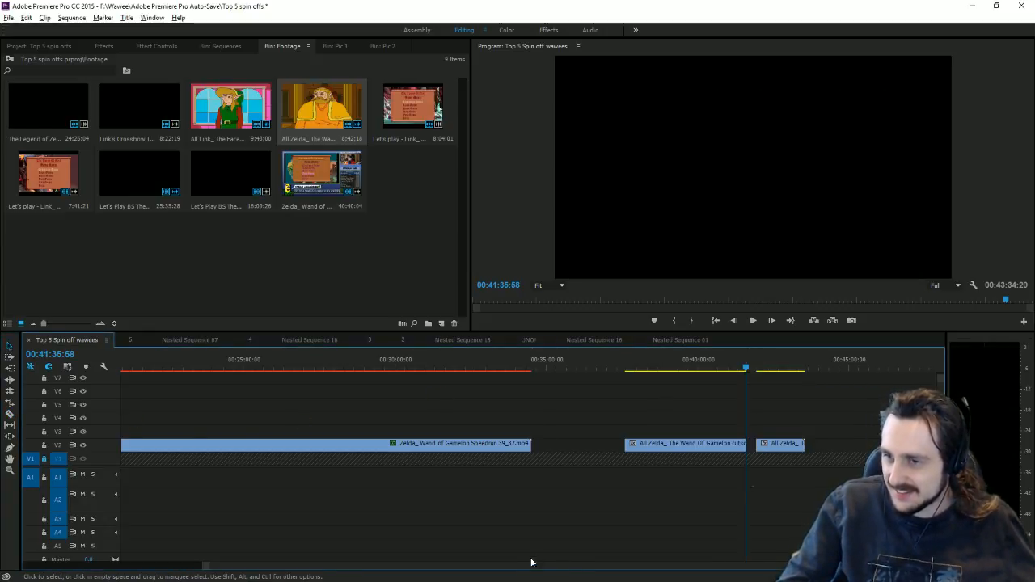
{"action": "scroll", "coordinate": [299, 377], "scroll_direction": "up", "scroll_amount": 10}
Step: Locate the Gamelon cutscenes clip's end near 00:05:16:02 and select the clip on V2
{"action": "left_click", "coordinate": [272, 370]}
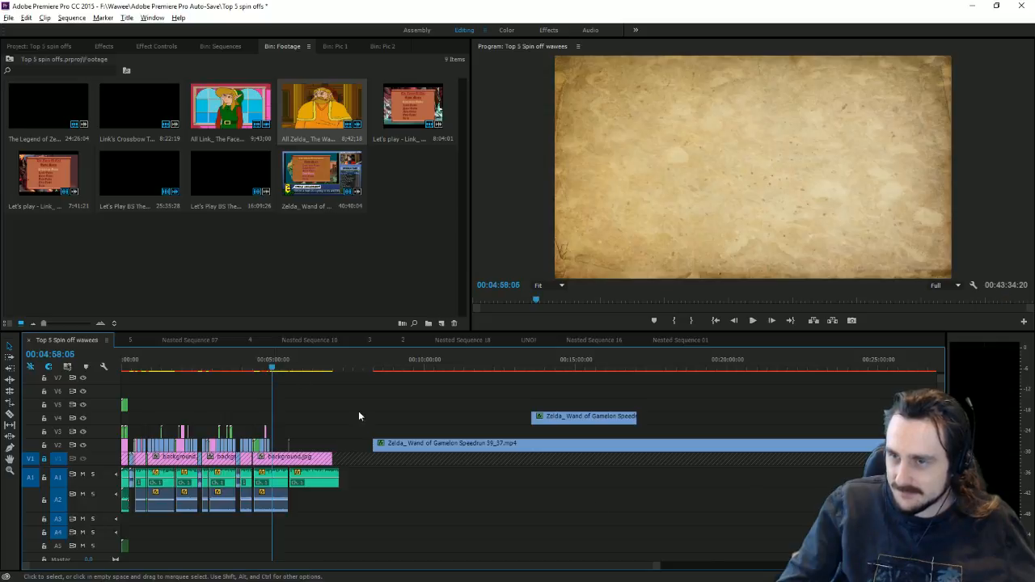
{"action": "key", "text": "equal"}
{"action": "key", "text": "equal"}
{"action": "key", "text": "equal"}
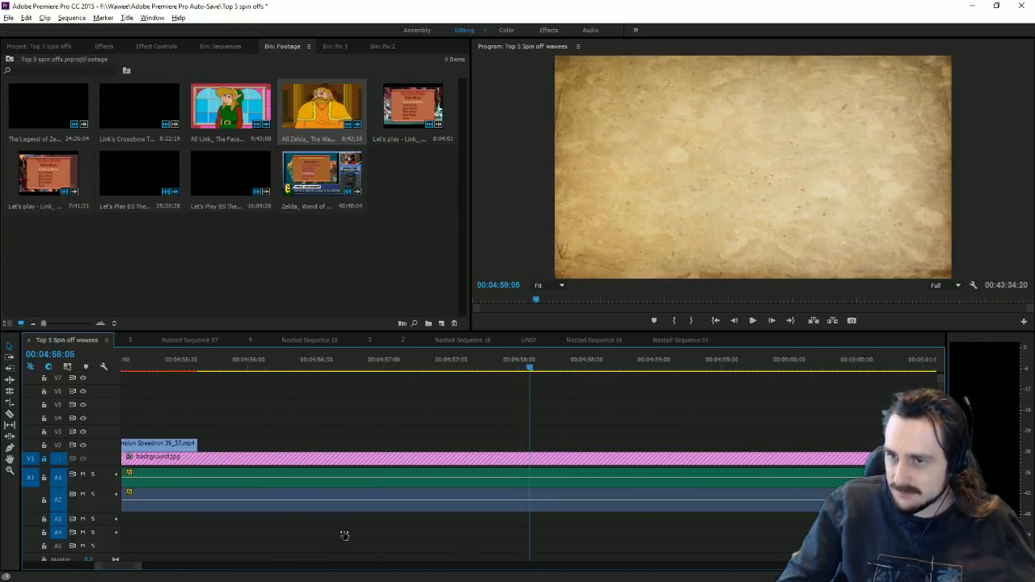
{"action": "left_click", "coordinate": [277, 363]}
{"action": "key", "text": "Down"}
{"action": "key", "text": "Down"}
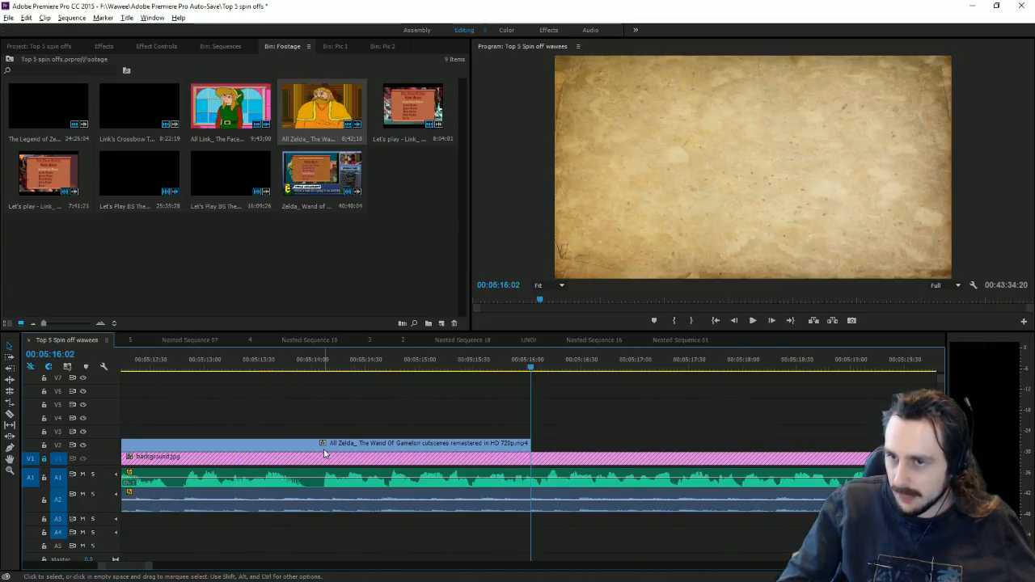
{"action": "key", "text": "minus"}
{"action": "key", "text": "minus"}
{"action": "key", "text": "minus"}
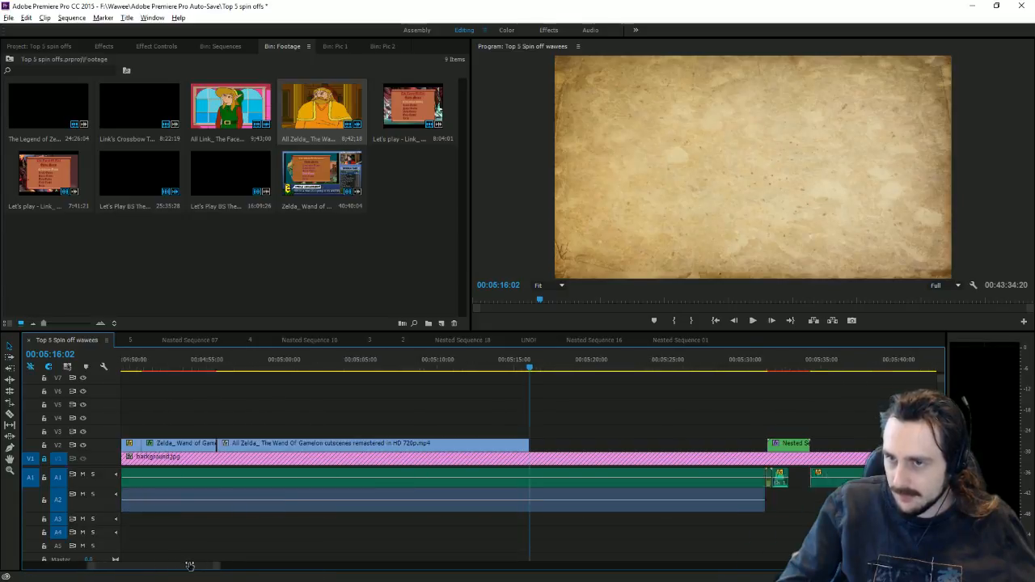
{"action": "left_click", "coordinate": [275, 451]}
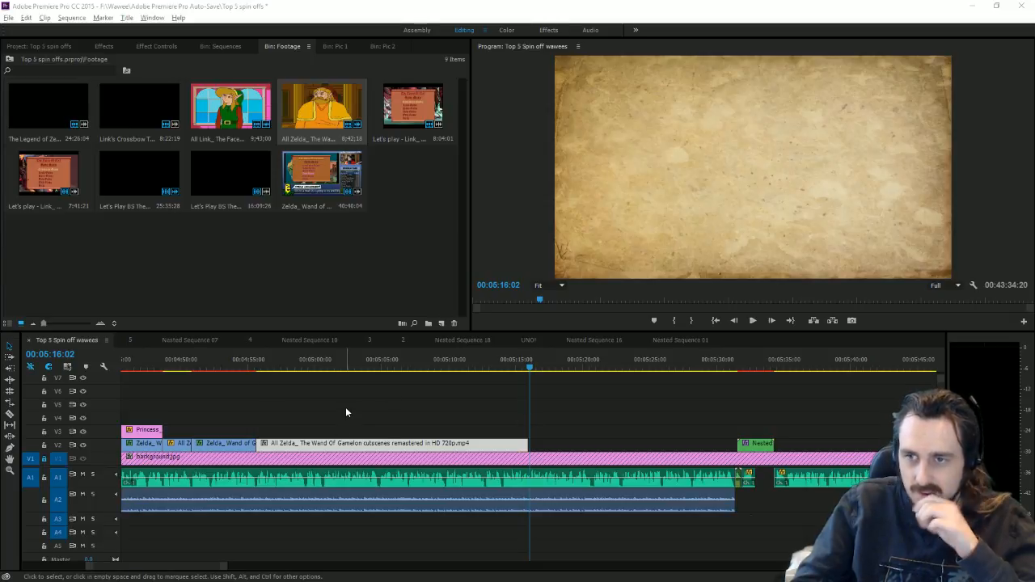
{"action": "left_click", "coordinate": [257, 364]}
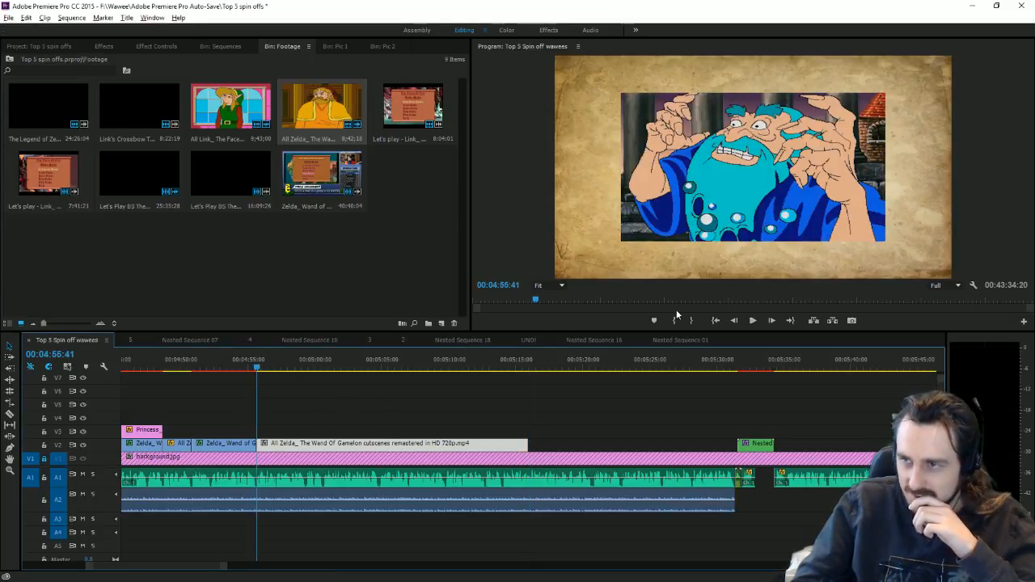
Step: Scale up the Zelda cutscene around 00:05:00 so she fills the frame
{"action": "left_click", "coordinate": [753, 320]}
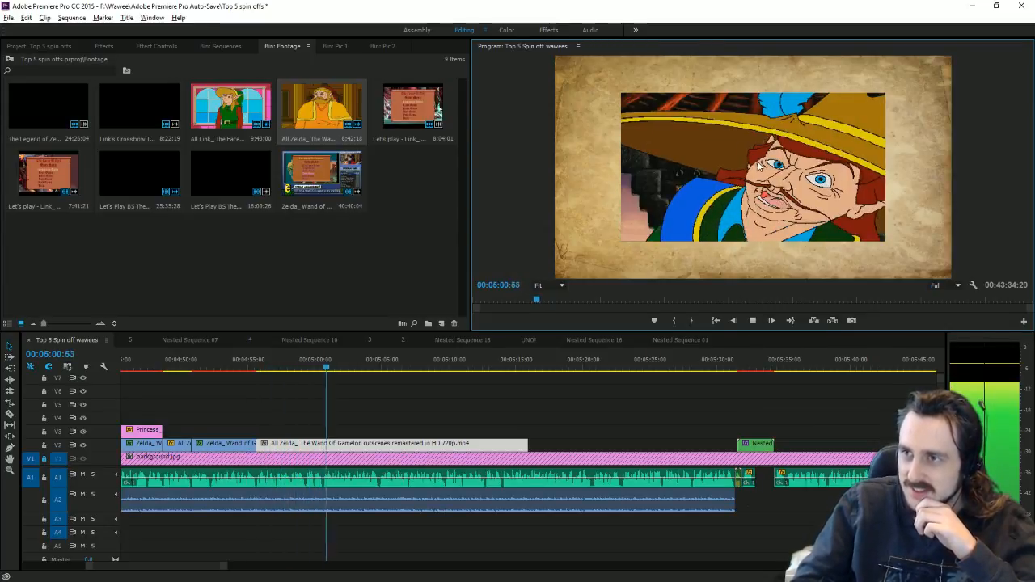
{"action": "left_click", "coordinate": [317, 368]}
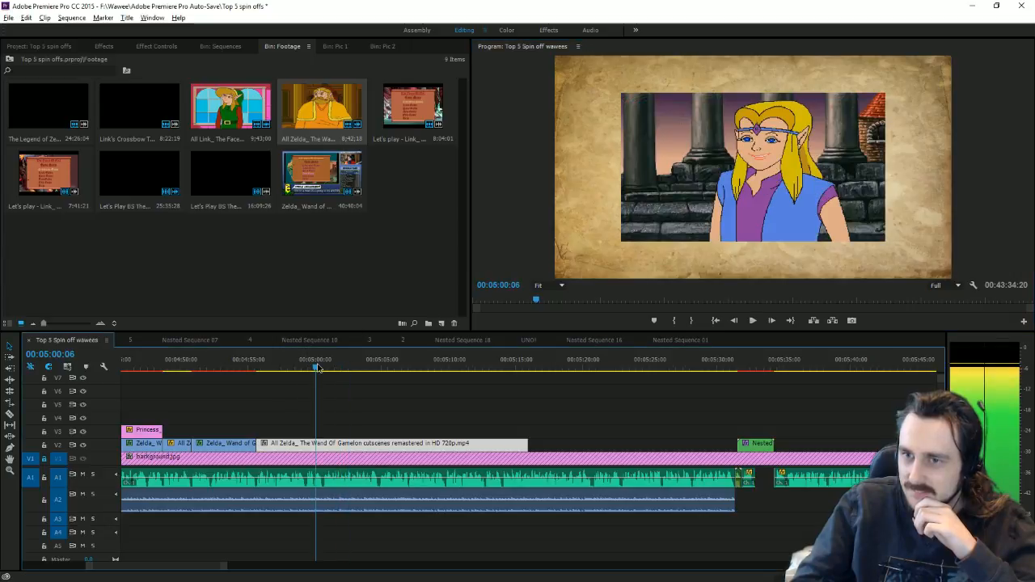
{"action": "left_click_drag", "start_coordinate": [318, 368], "coordinate": [320, 369]}
{"action": "mouse_move", "coordinate": [322, 369]}
{"action": "left_mouse_down"}
{"action": "mouse_move", "coordinate": [303, 371]}
{"action": "mouse_move", "coordinate": [313, 374]}
{"action": "left_mouse_up"}
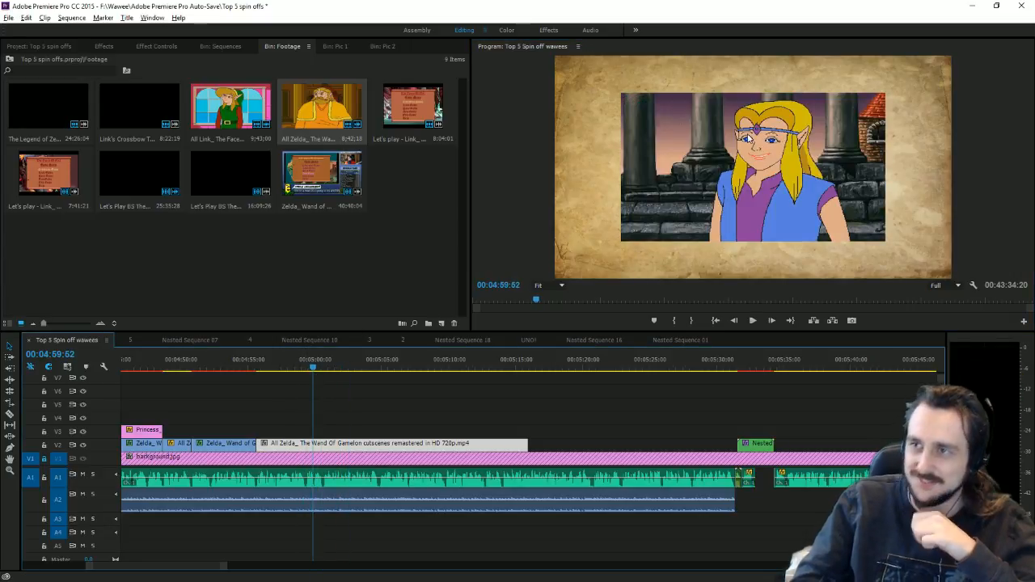
{"action": "left_click", "coordinate": [750, 138]}
{"action": "left_click_drag", "start_coordinate": [621, 169], "coordinate": [551, 170]}
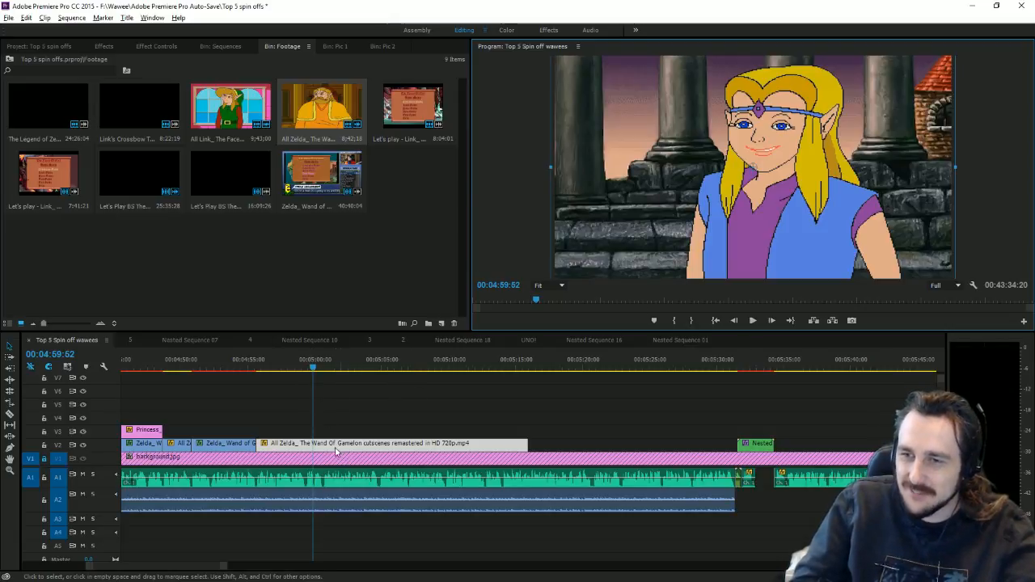
Step: Mark the frame where Zelda appears and extend the clip's start against the speedrun clip
{"action": "left_click_drag", "start_coordinate": [336, 451], "coordinate": [355, 452]}
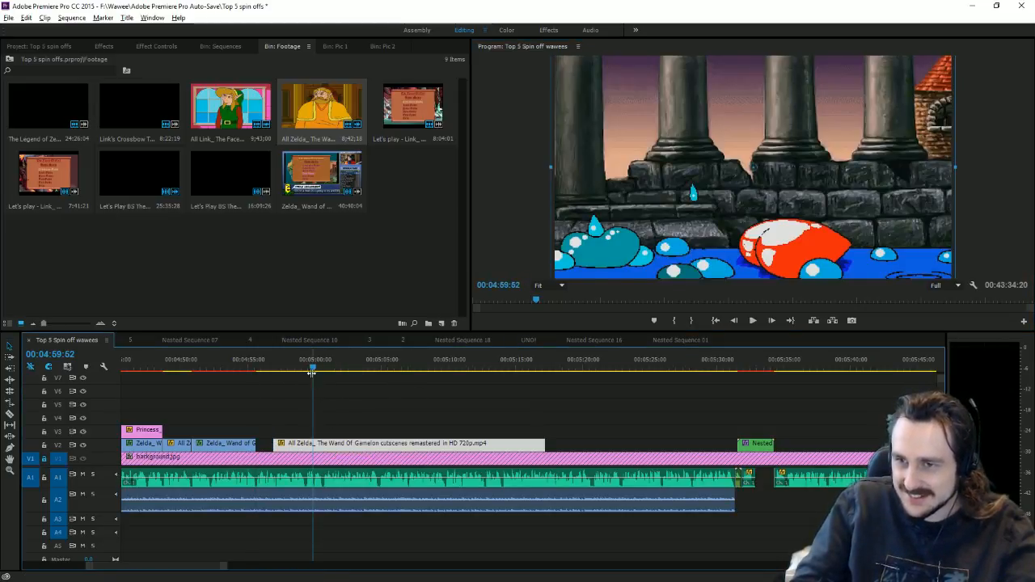
{"action": "left_click_drag", "start_coordinate": [311, 372], "coordinate": [326, 380]}
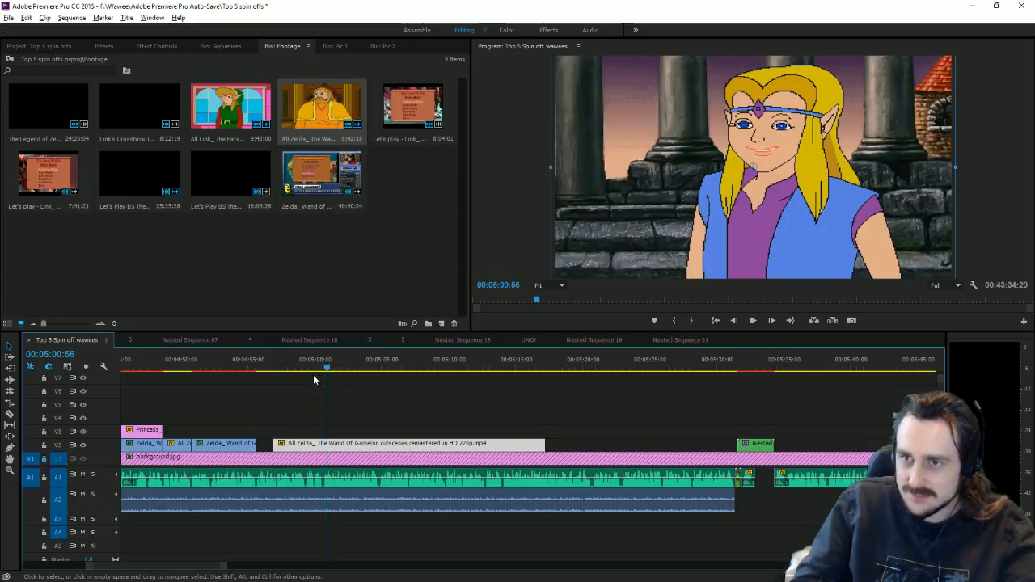
{"action": "right_click", "coordinate": [332, 368]}
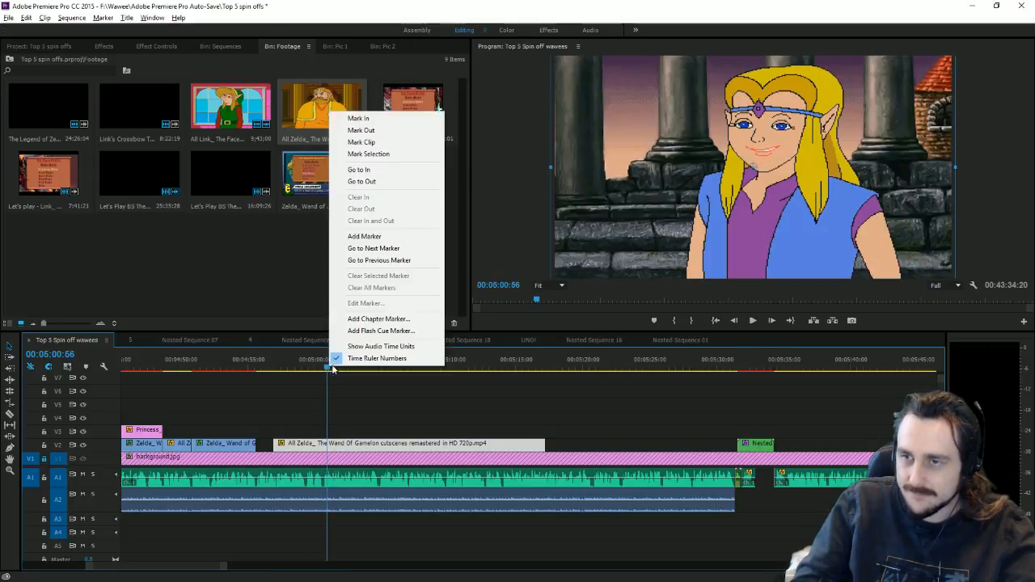
{"action": "left_click", "coordinate": [374, 237]}
{"action": "left_click_drag", "start_coordinate": [319, 364], "coordinate": [323, 366]}
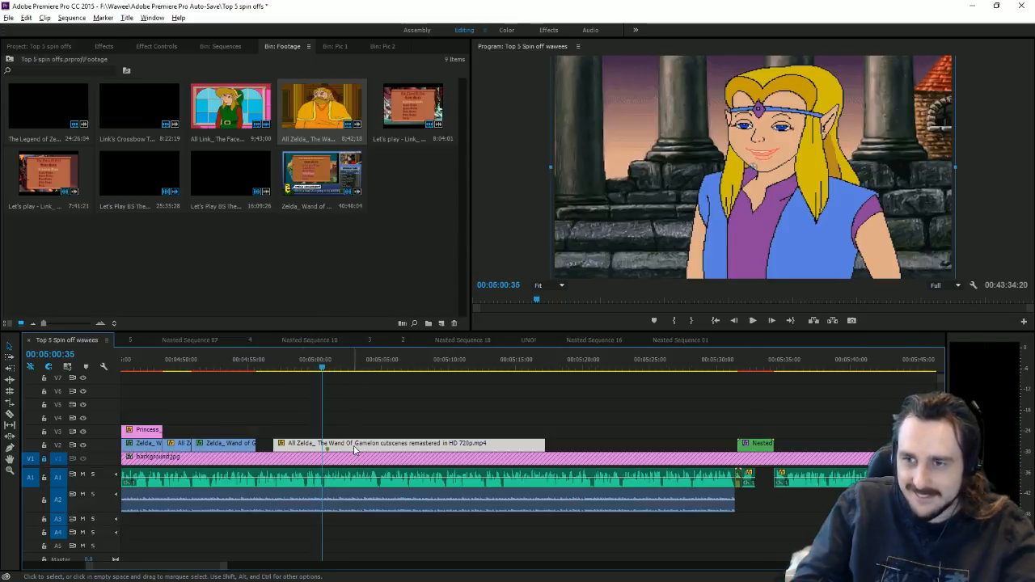
{"action": "left_click_drag", "start_coordinate": [356, 447], "coordinate": [351, 446]}
{"action": "left_click_drag", "start_coordinate": [272, 443], "coordinate": [259, 443]}
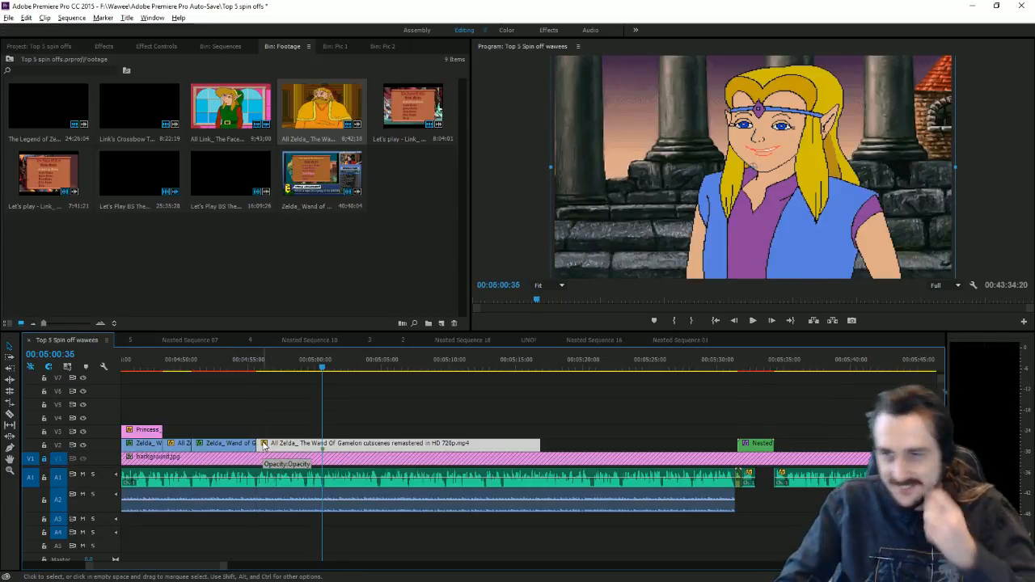
{"action": "mouse_move", "coordinate": [321, 369]}
{"action": "left_mouse_down"}
{"action": "mouse_move", "coordinate": [289, 369]}
{"action": "mouse_move", "coordinate": [312, 368]}
{"action": "left_mouse_up"}
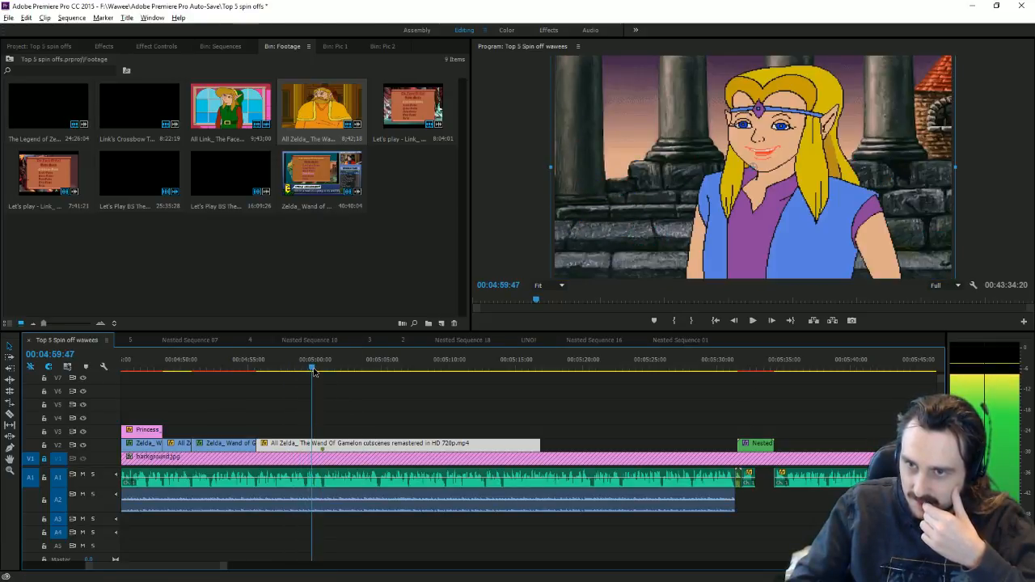
Step: Keyframe Scale from 153 to 272 and Position Y from 540 to 897 to zoom on Zelda's face
{"action": "left_click", "coordinate": [156, 47]}
{"action": "left_click", "coordinate": [8, 89]}
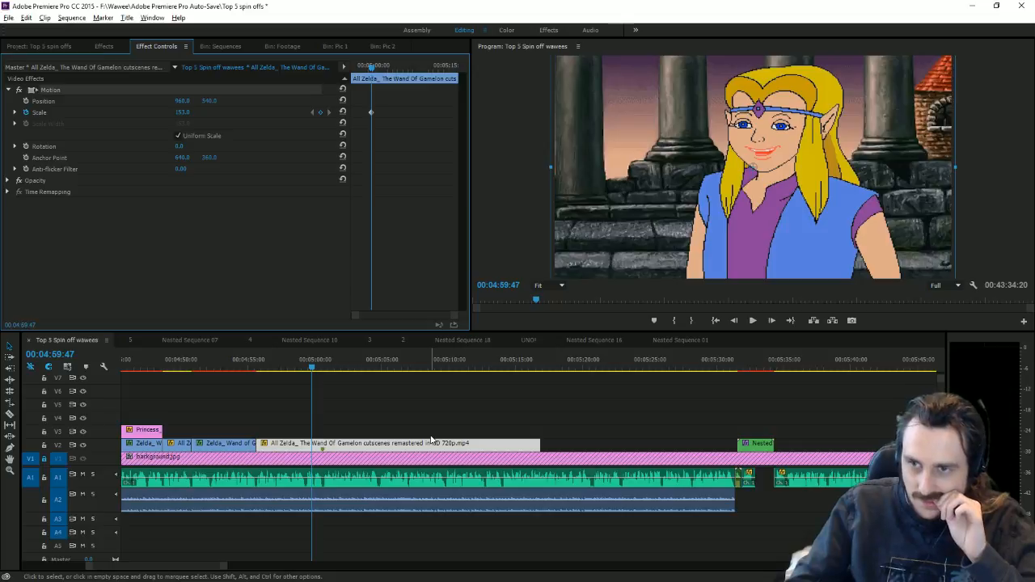
{"action": "left_click_drag", "start_coordinate": [314, 368], "coordinate": [326, 374]}
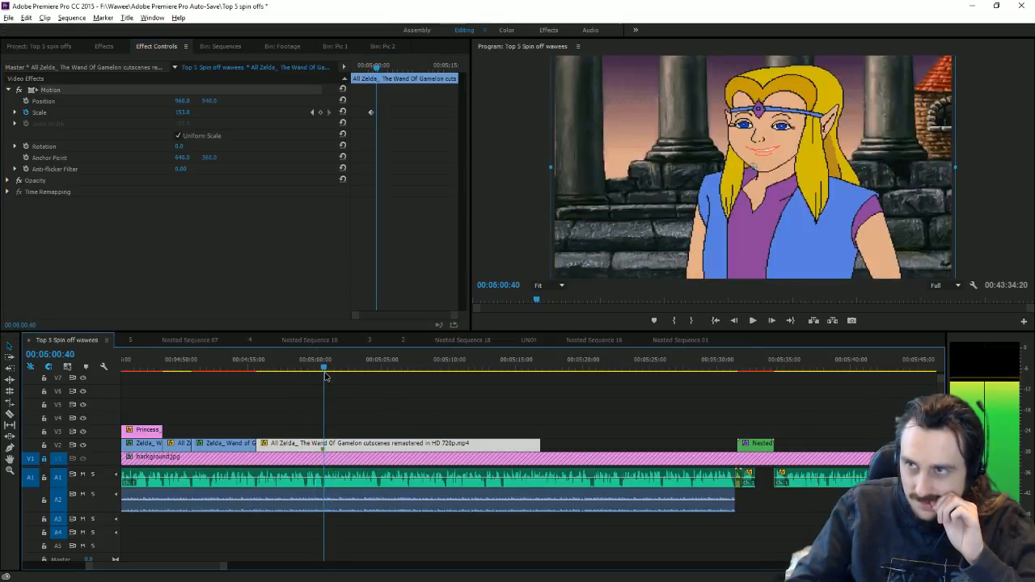
{"action": "left_click_drag", "start_coordinate": [191, 114], "coordinate": [332, 98]}
{"action": "left_click", "coordinate": [31, 102]}
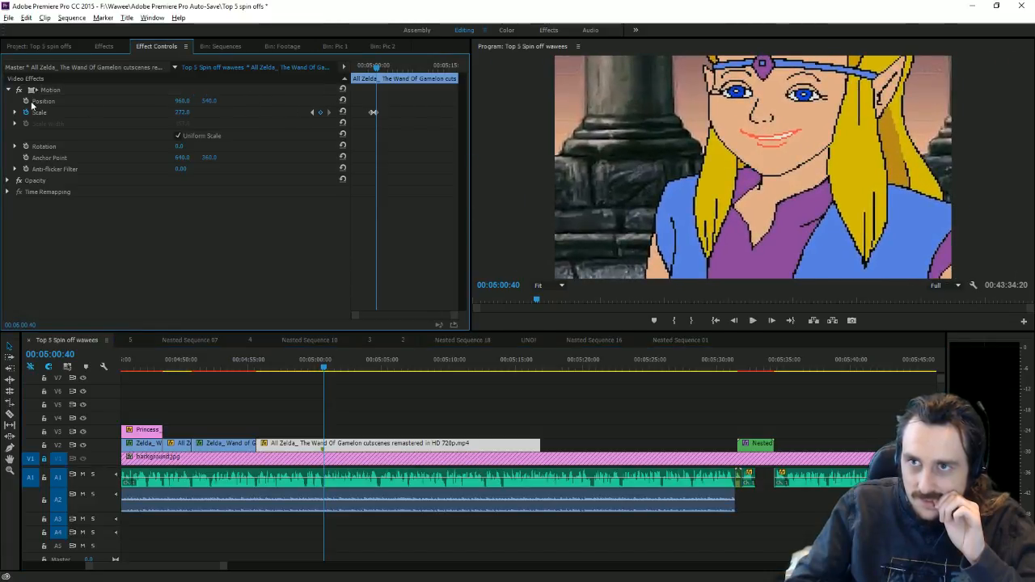
{"action": "left_click", "coordinate": [313, 112]}
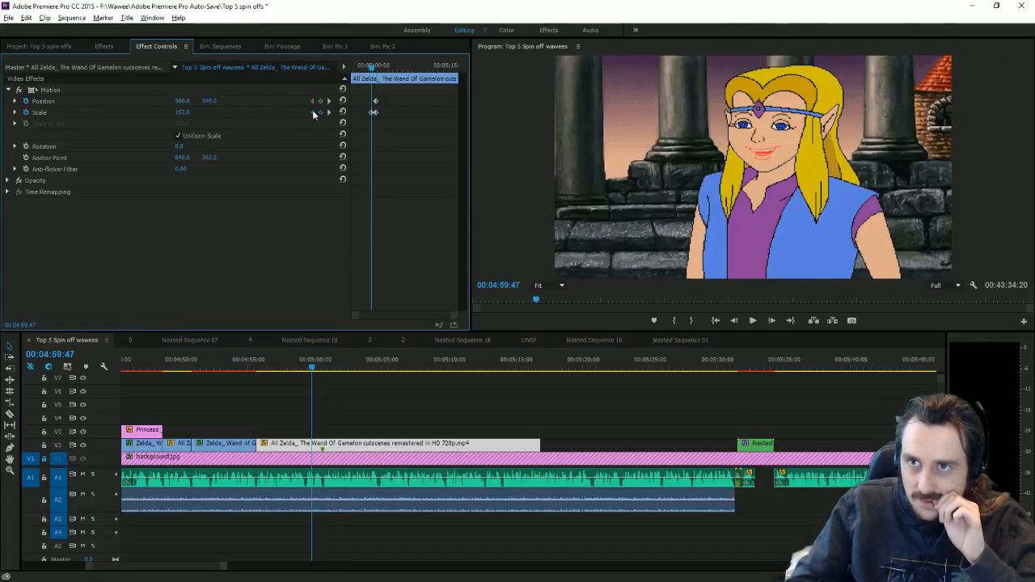
{"action": "left_click", "coordinate": [328, 101]}
{"action": "left_click_drag", "start_coordinate": [224, 102], "coordinate": [308, 102]}
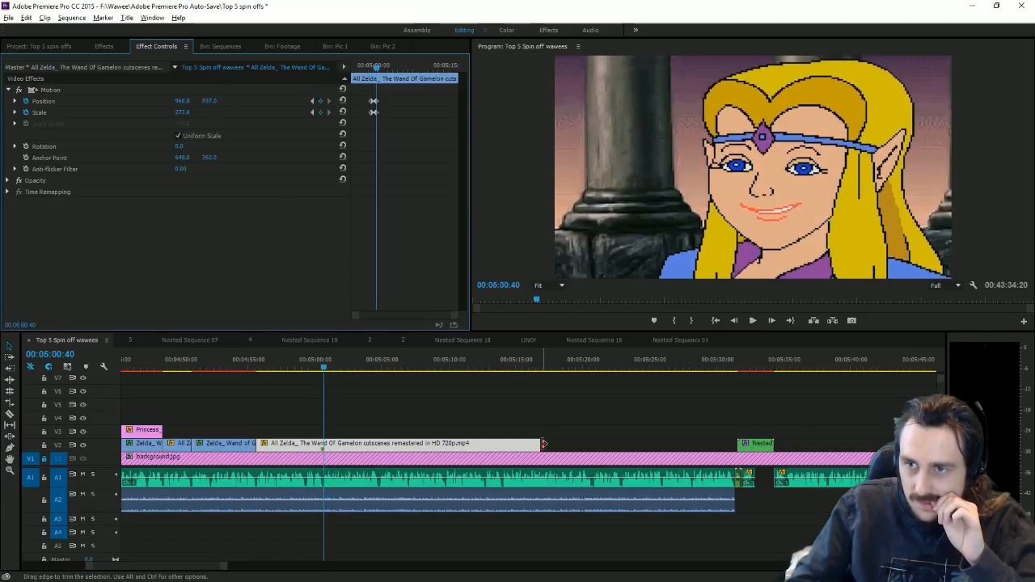
Step: Trim the clip's end to the zoom's last keyframe, preview it, and check the video script
{"action": "left_click_drag", "start_coordinate": [542, 445], "coordinate": [303, 372]}
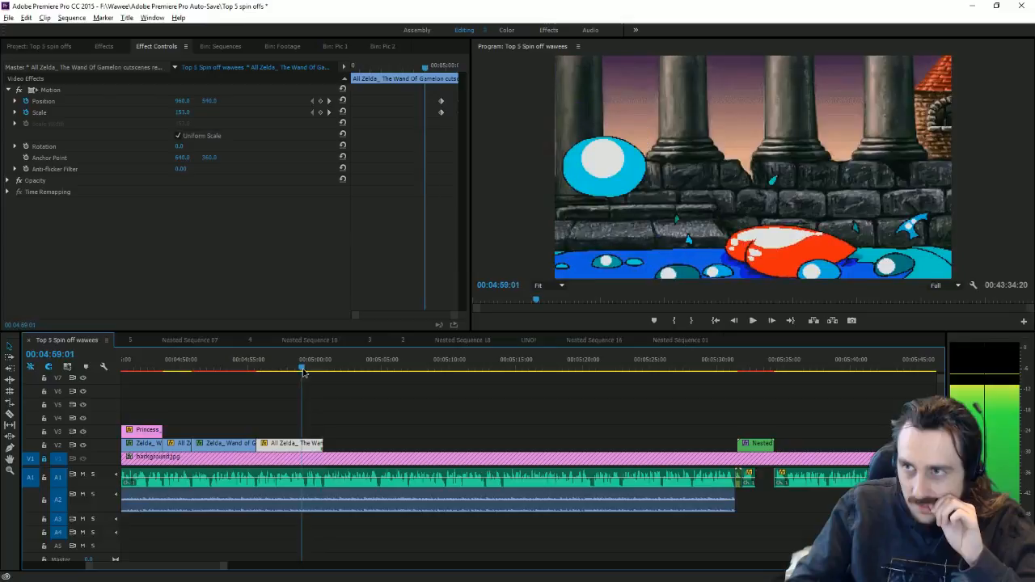
{"action": "left_click", "coordinate": [753, 321]}
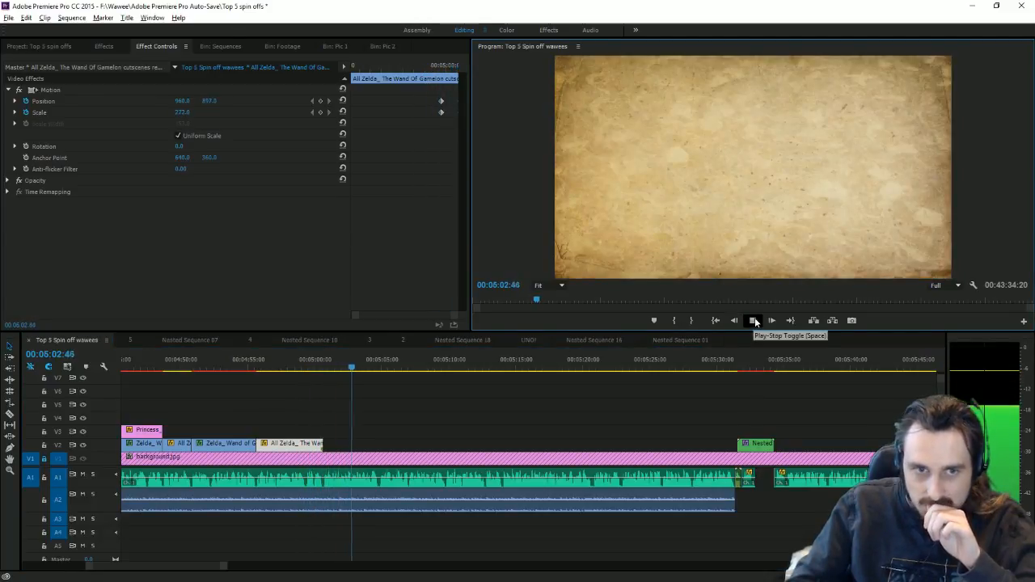
{"action": "left_click", "coordinate": [751, 321]}
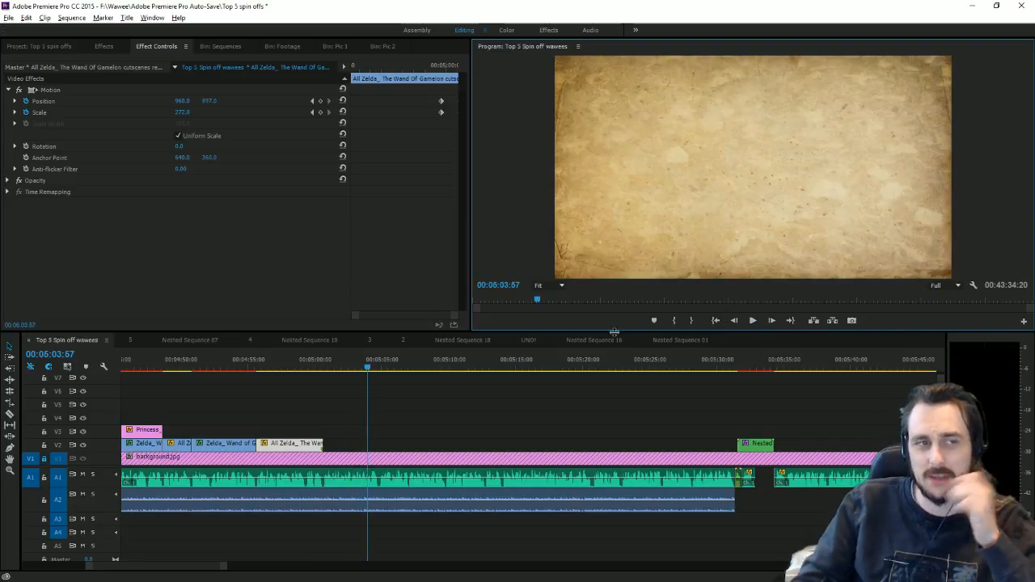
{"action": "key", "text": "alt+Tab"}
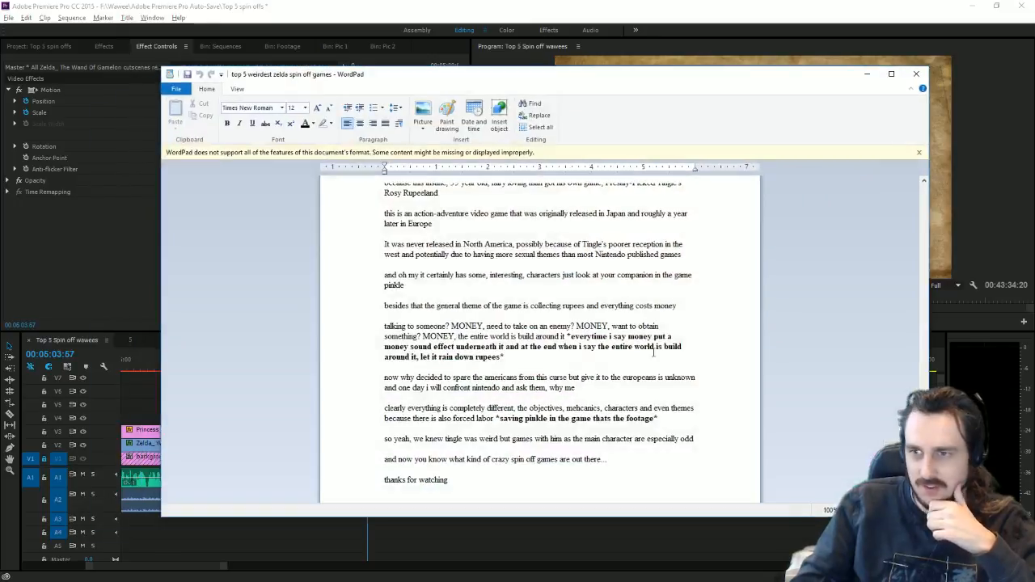
{"action": "scroll", "coordinate": [583, 363], "scroll_direction": "up", "scroll_amount": 10}
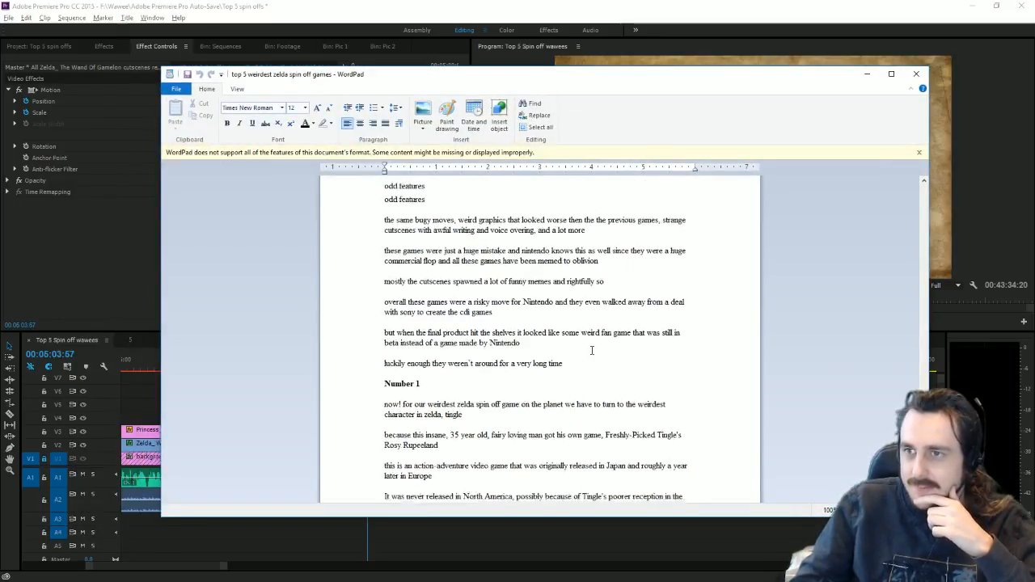
{"action": "left_click", "coordinate": [555, 5]}
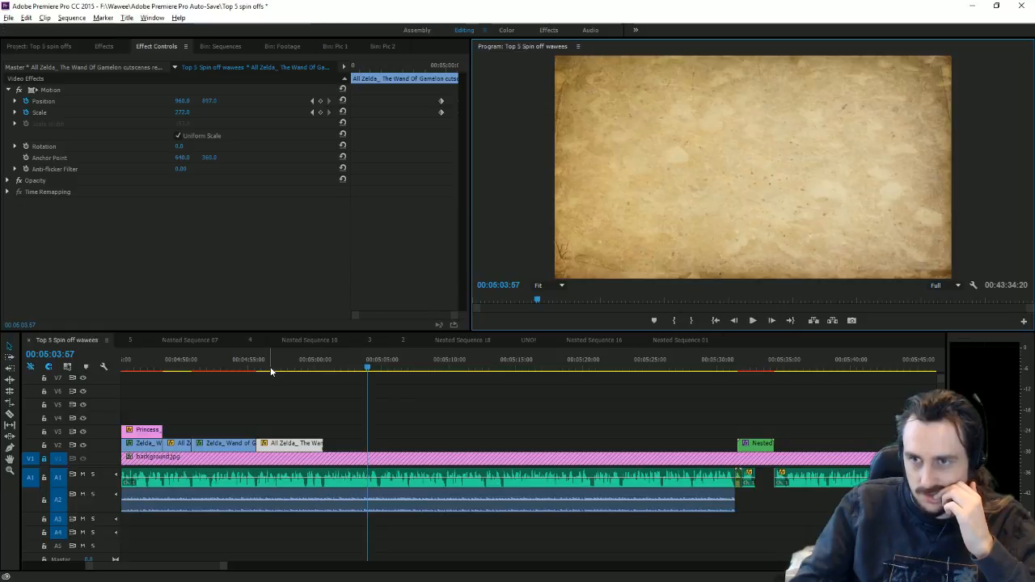
Step: Delete the short zoomed cutscene clip and drop the full Wand of Gamelon cutscenes onto V2 after the speedrun
{"action": "left_click_drag", "start_coordinate": [299, 369], "coordinate": [308, 372]}
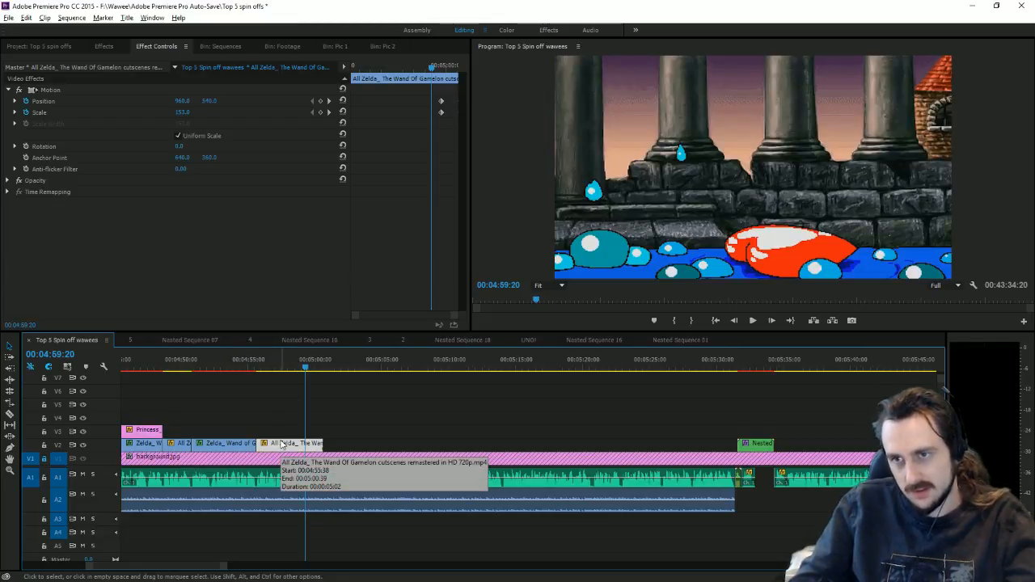
{"action": "key", "text": "Delete"}
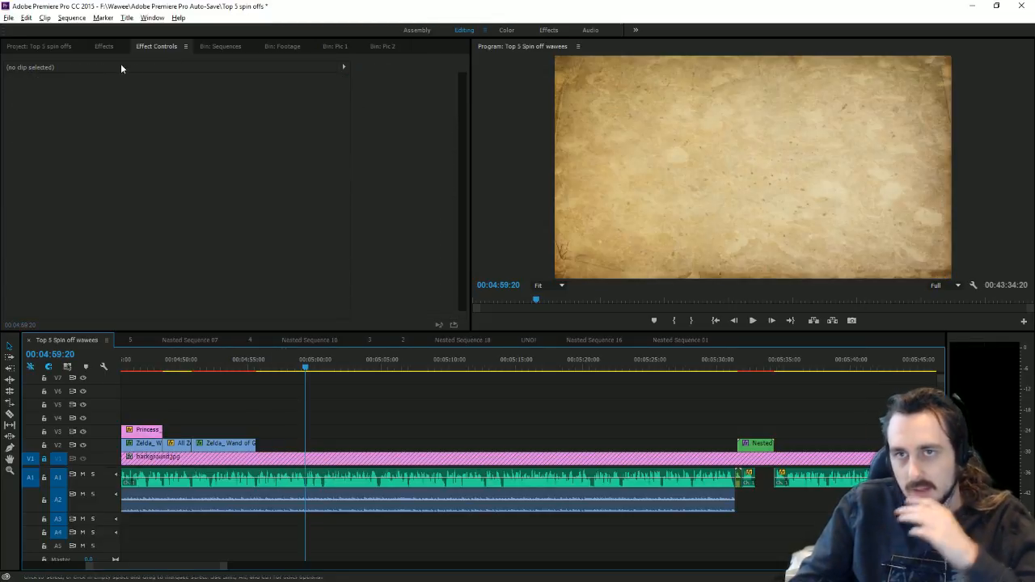
{"action": "left_click_drag", "start_coordinate": [223, 569], "coordinate": [809, 569]}
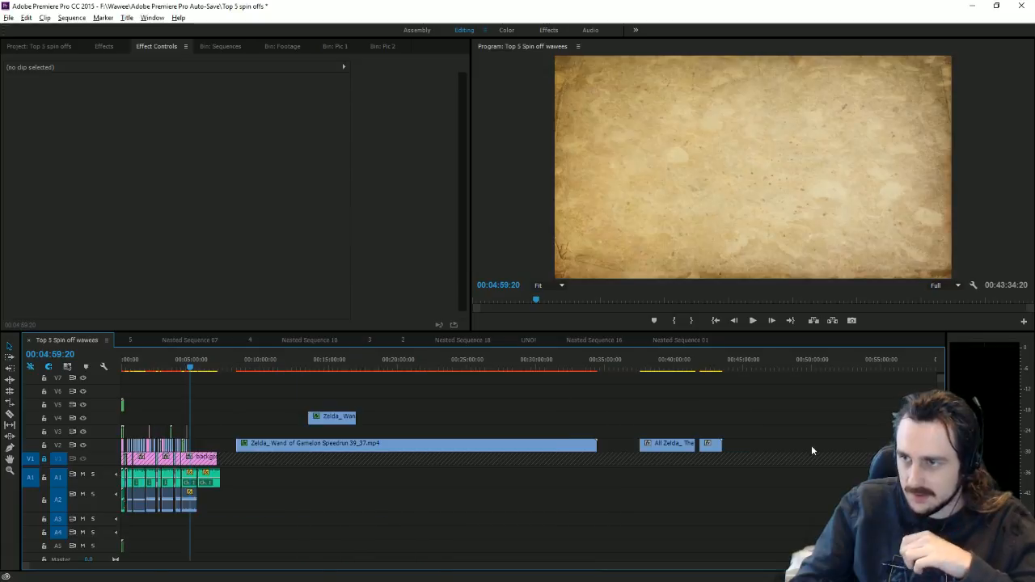
{"action": "left_click", "coordinate": [280, 47]}
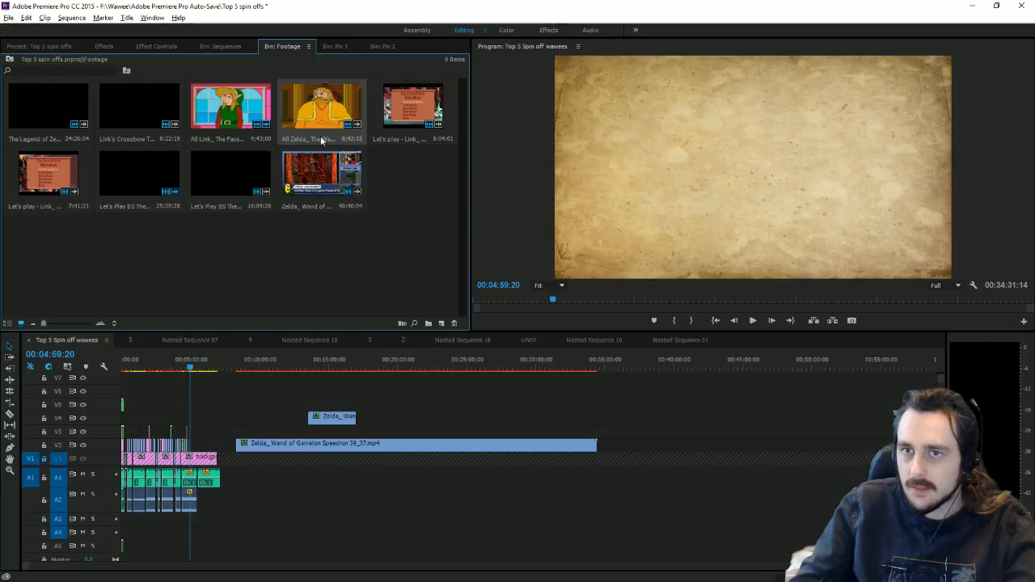
{"action": "left_click_drag", "start_coordinate": [322, 144], "coordinate": [671, 453]}
{"action": "left_click", "coordinate": [750, 365]}
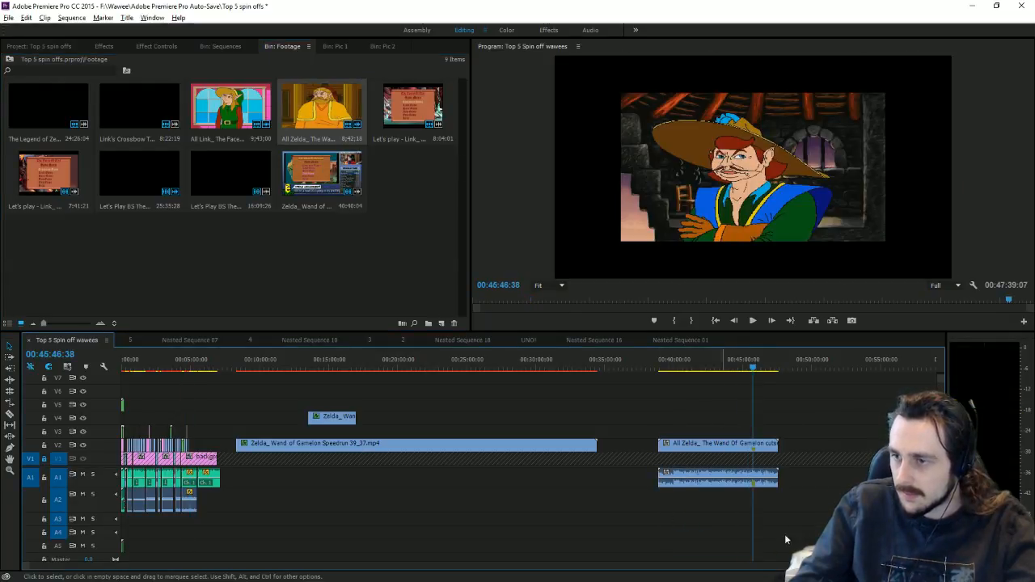
Step: Razor the Wand of Gamelon cutscene at two chosen frames to isolate a short piece
{"action": "key", "text": "="}
{"action": "key", "text": "="}
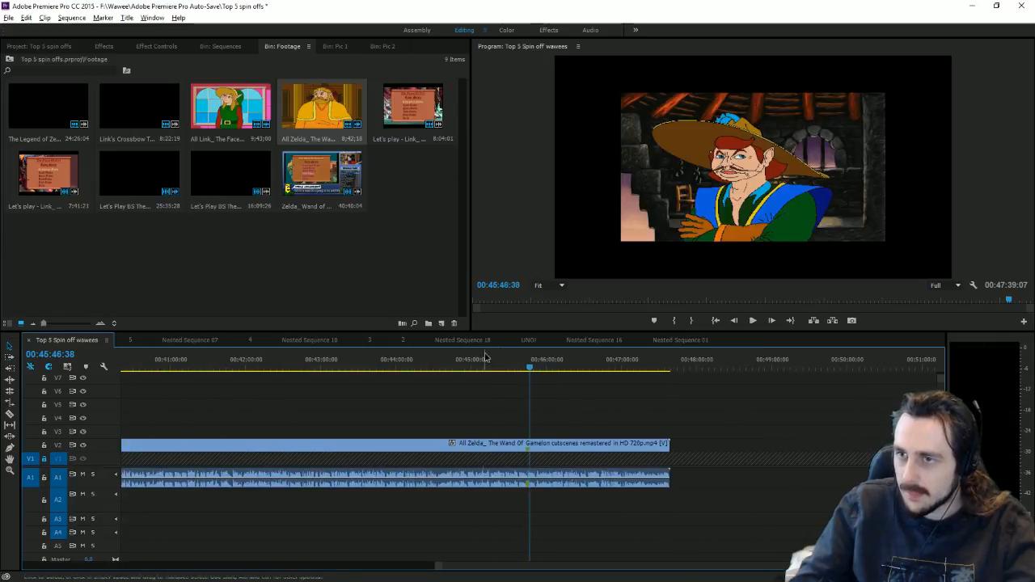
{"action": "left_click_drag", "start_coordinate": [487, 362], "coordinate": [521, 368]}
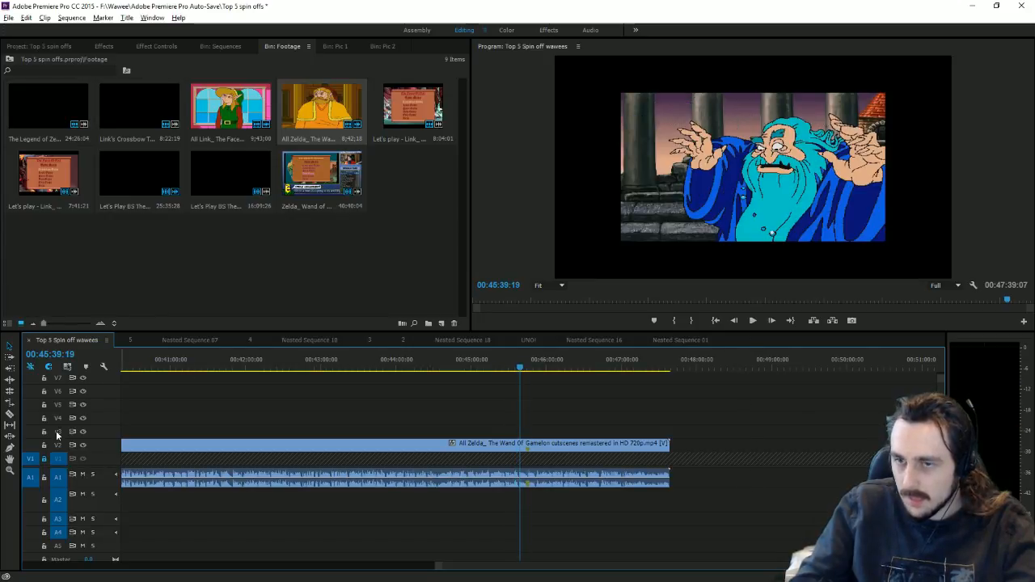
{"action": "left_click", "coordinate": [10, 413]}
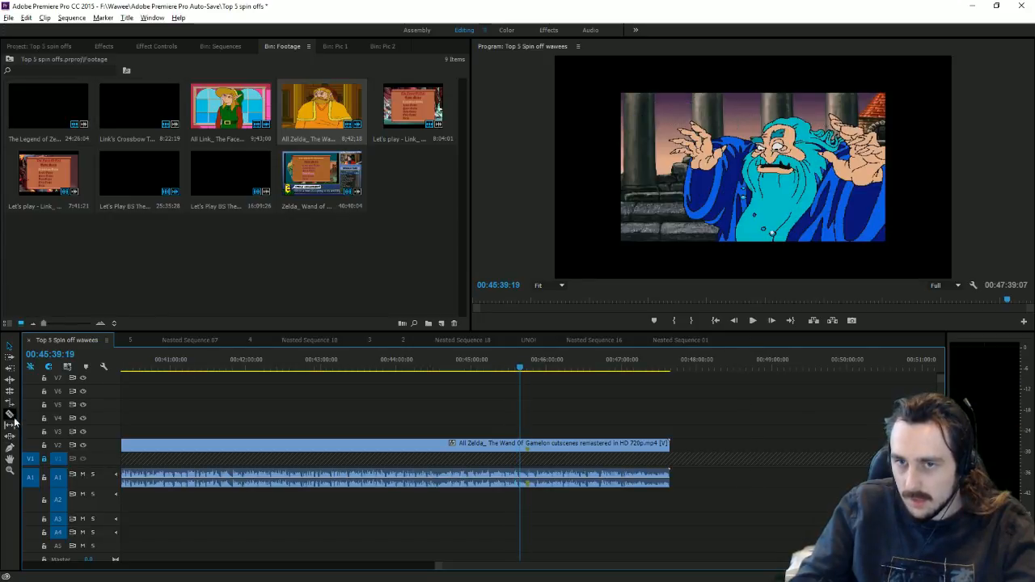
{"action": "left_click", "coordinate": [522, 449]}
{"action": "left_click", "coordinate": [752, 321]}
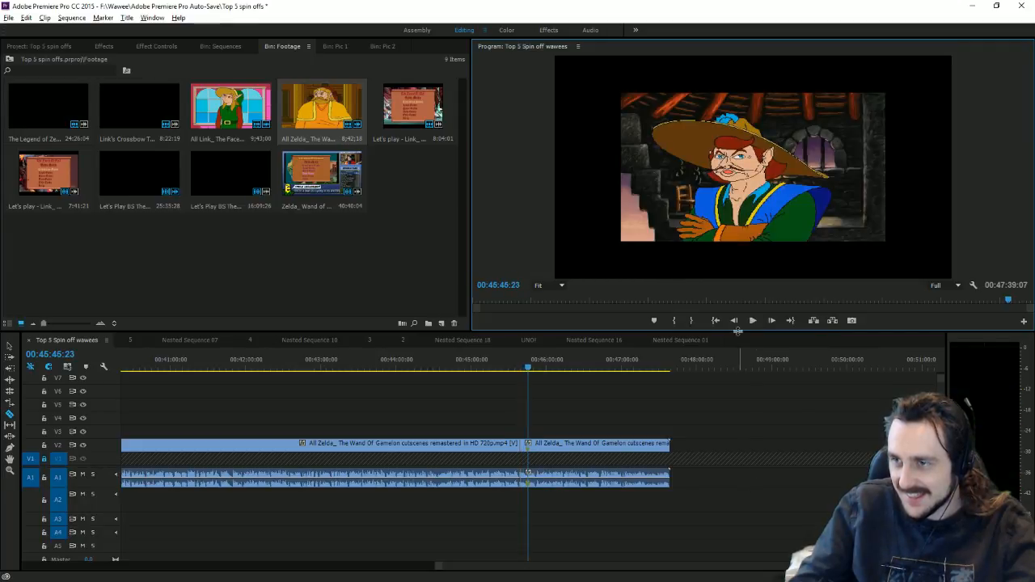
{"action": "left_click", "coordinate": [734, 320]}
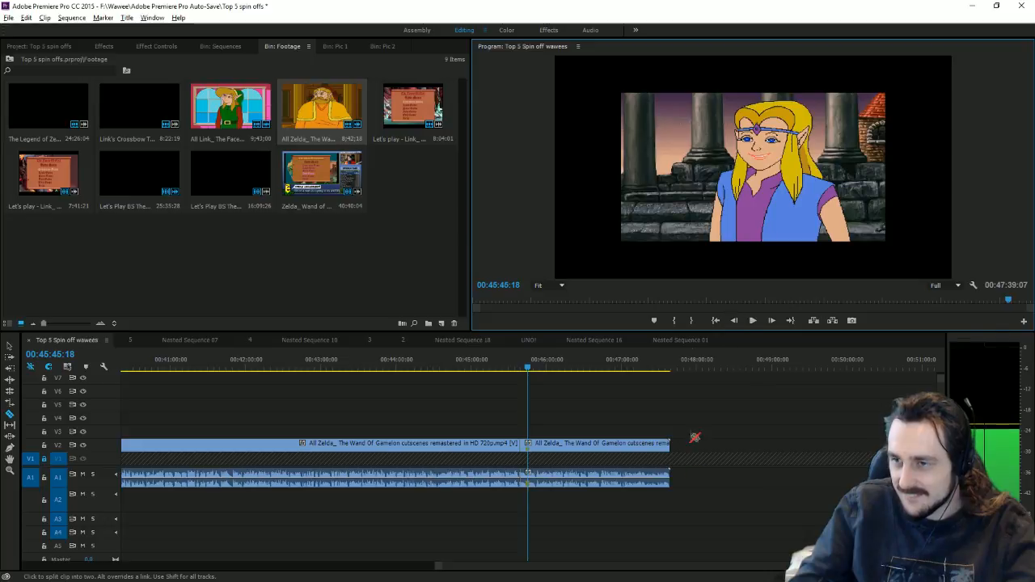
{"action": "left_click_drag", "start_coordinate": [439, 565], "coordinate": [617, 545]}
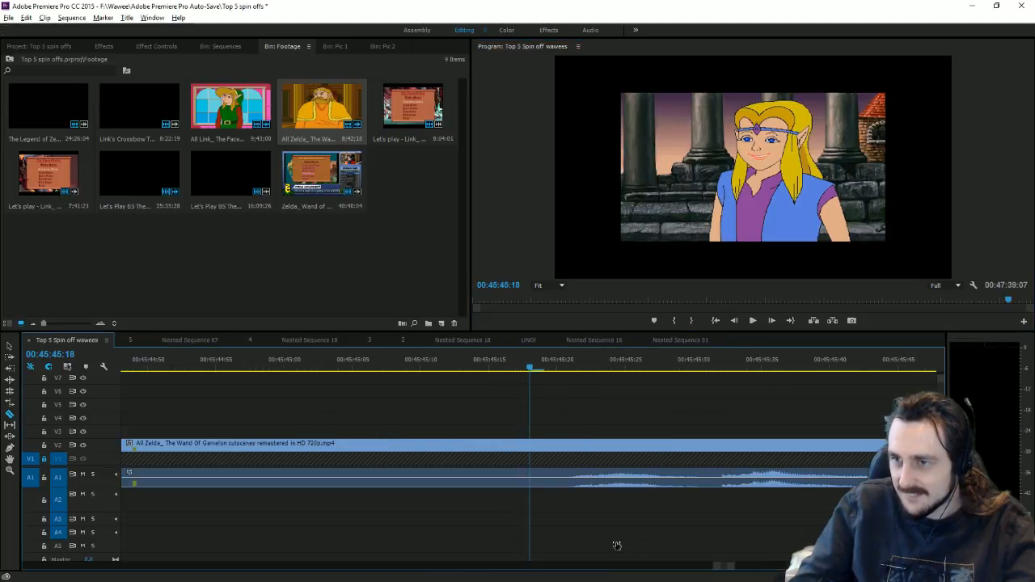
{"action": "left_click", "coordinate": [534, 466]}
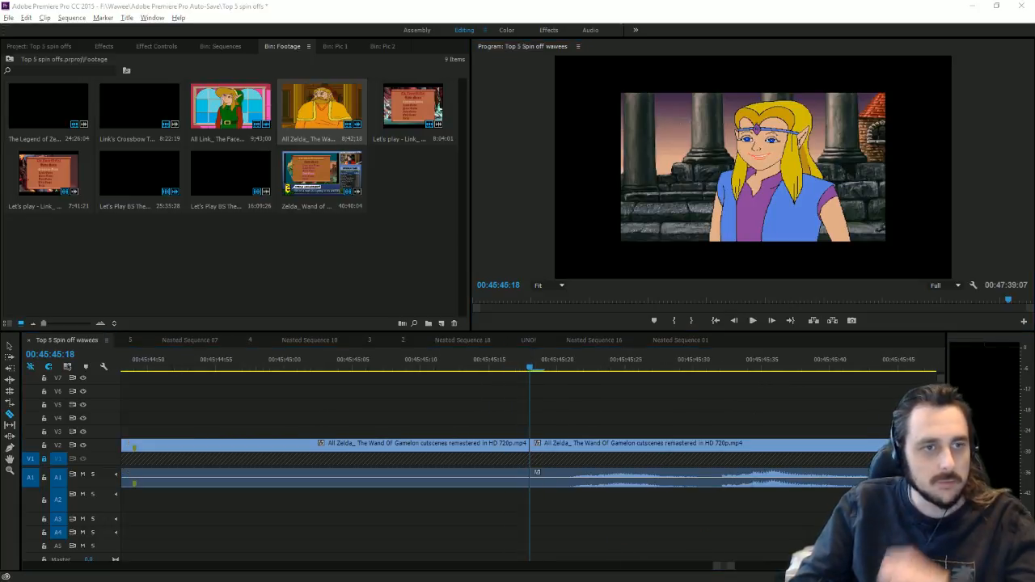
Step: Delete the unwanted parts on both sides, leaving only the short cutscene piece
{"action": "left_click", "coordinate": [13, 346]}
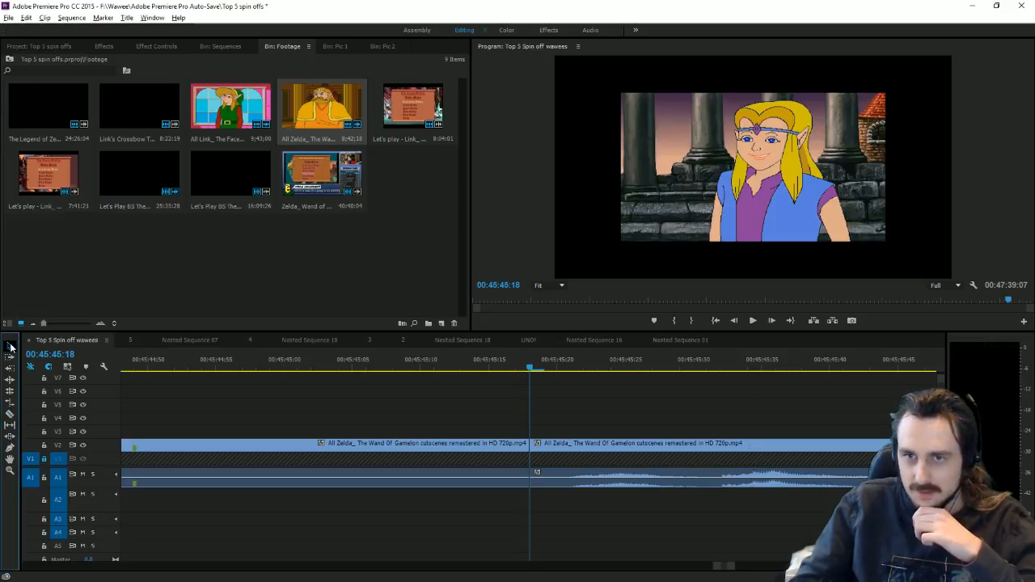
{"action": "left_click", "coordinate": [647, 447]}
{"action": "key", "text": "Delete"}
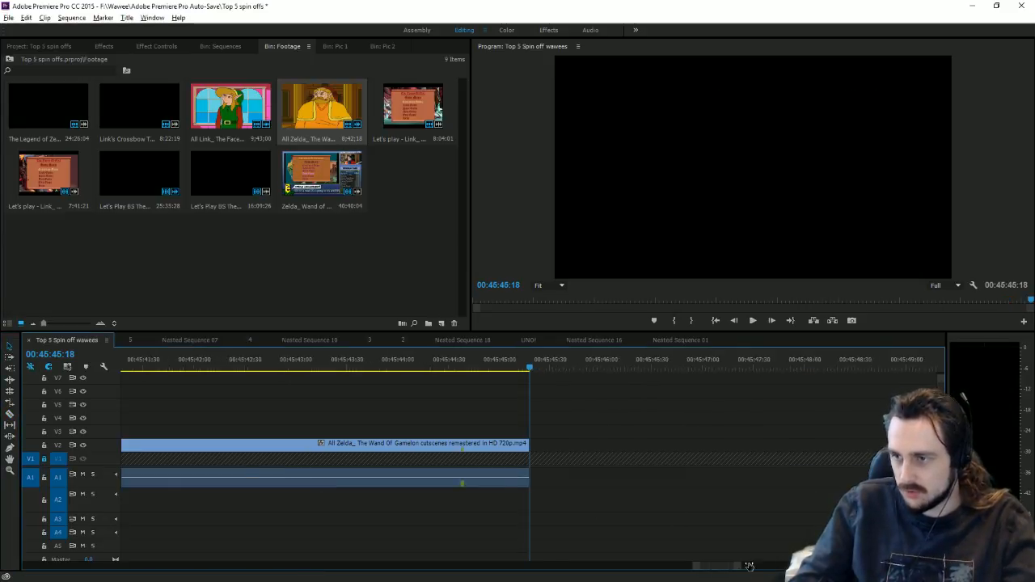
{"action": "key", "text": "minus"}
{"action": "left_click_drag", "start_coordinate": [350, 427], "coordinate": [427, 506]}
{"action": "key", "text": "Delete"}
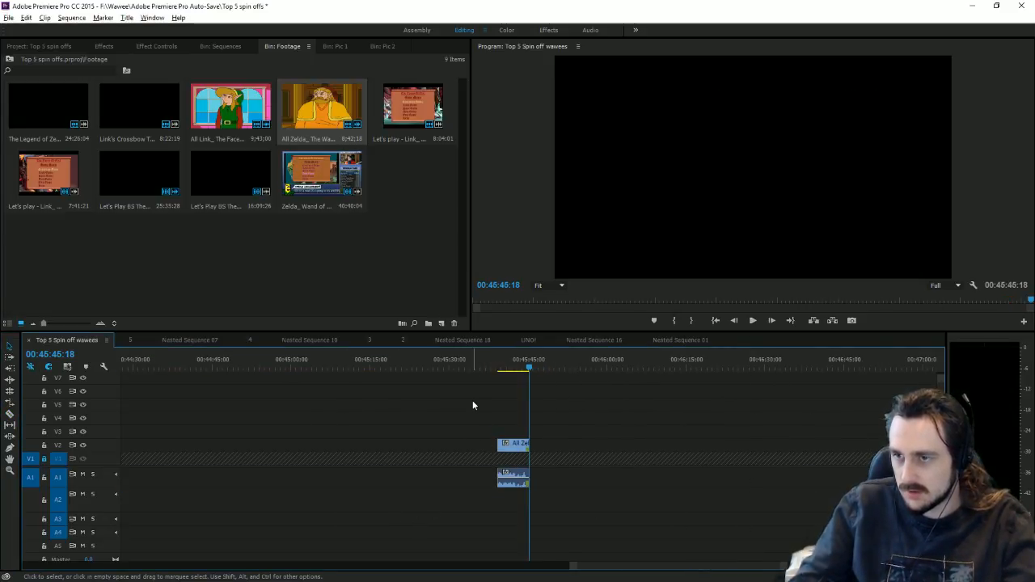
{"action": "key", "text": "Up"}
Step: Scale the cutscene piece up in the Program monitor to fill the frame
{"action": "left_click", "coordinate": [750, 322]}
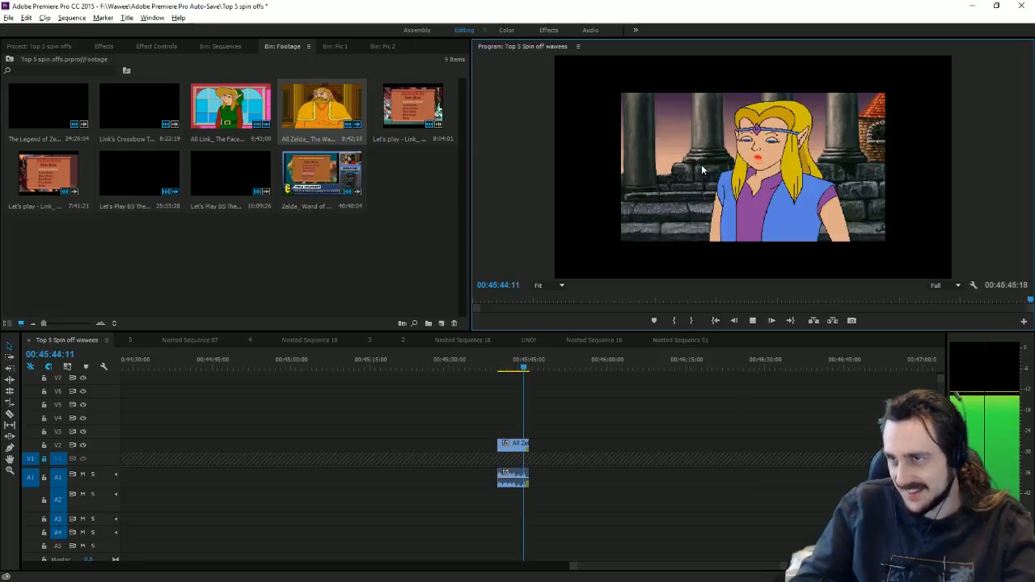
{"action": "left_click", "coordinate": [702, 169]}
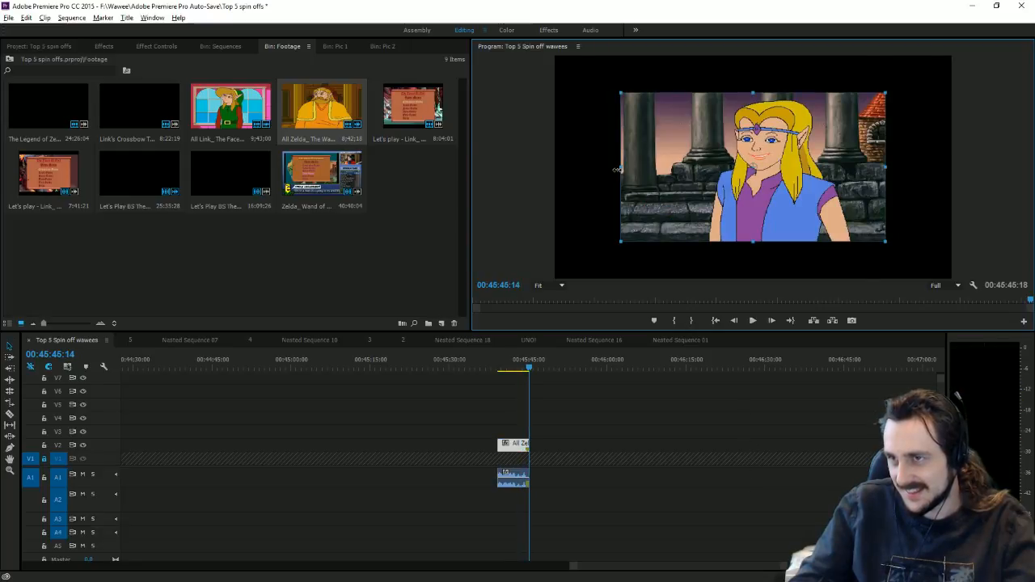
{"action": "left_click_drag", "start_coordinate": [617, 170], "coordinate": [548, 168]}
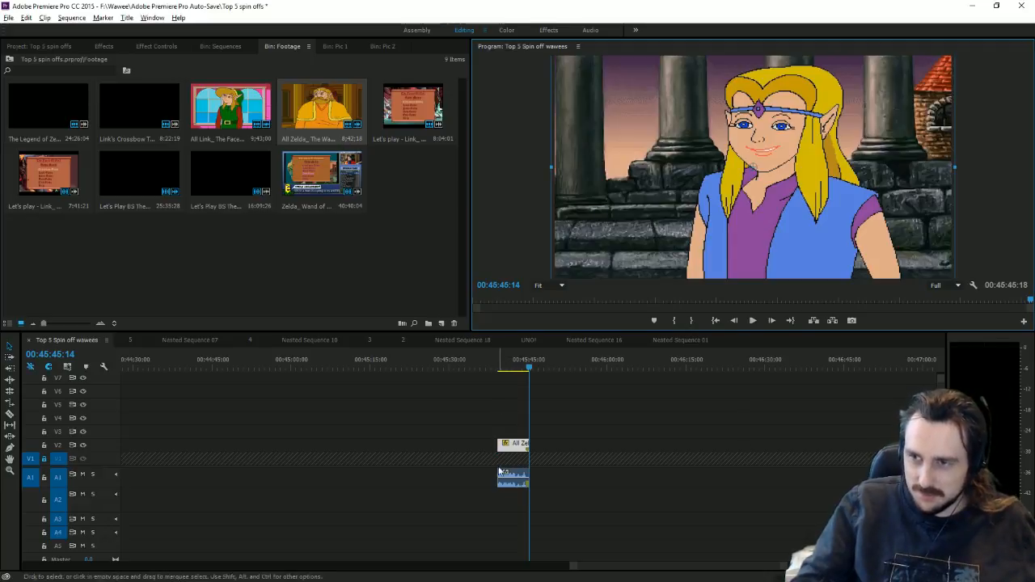
Step: Move the cutscene audio from A1 down to A3 and select the video and audio together
{"action": "left_click", "coordinate": [483, 407]}
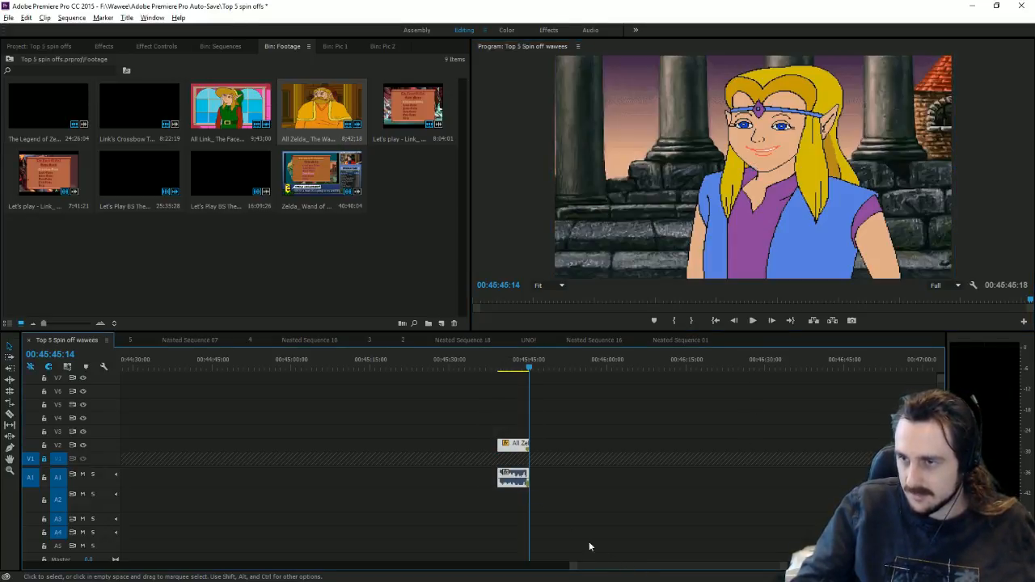
{"action": "left_click", "coordinate": [560, 515]}
{"action": "left_click_drag", "start_coordinate": [515, 478], "coordinate": [515, 522]}
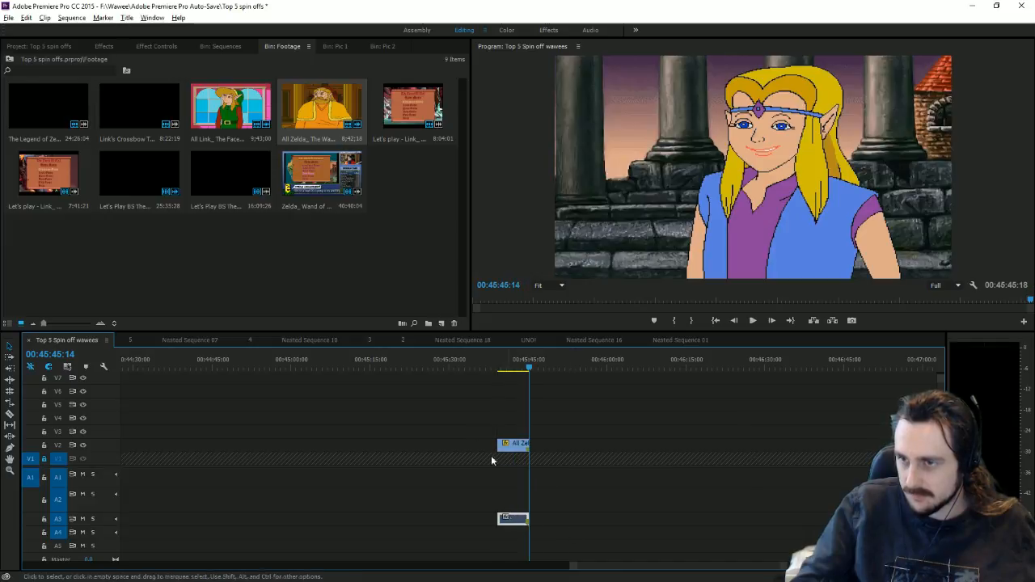
{"action": "left_click_drag", "start_coordinate": [477, 400], "coordinate": [540, 503]}
{"action": "left_click_drag", "start_coordinate": [495, 415], "coordinate": [44, 485]}
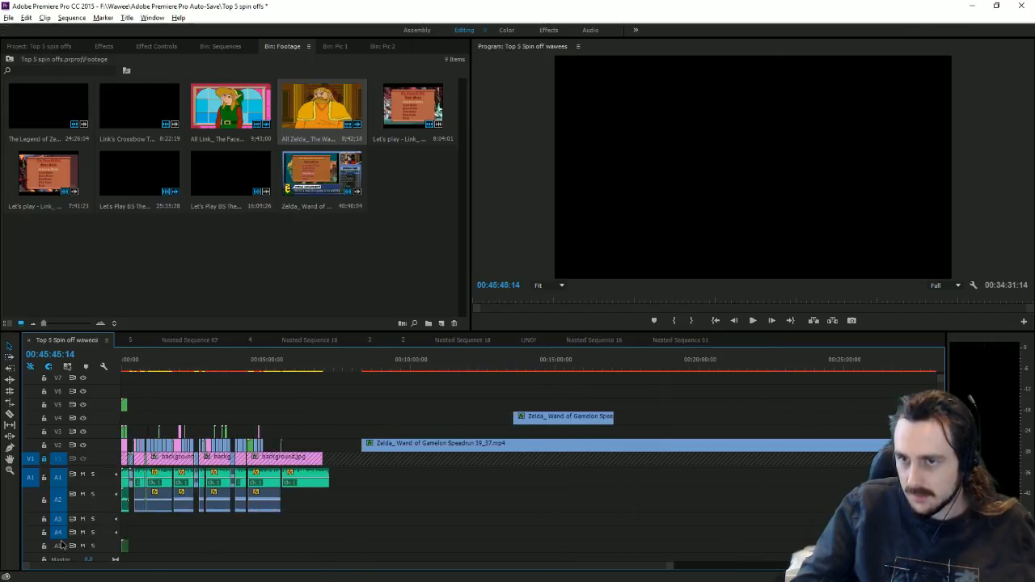
Step: Lock tracks A1 and A2 and paste the cutscene piece at the playhead near 5:00
{"action": "left_click", "coordinate": [43, 478]}
{"action": "left_click", "coordinate": [44, 500]}
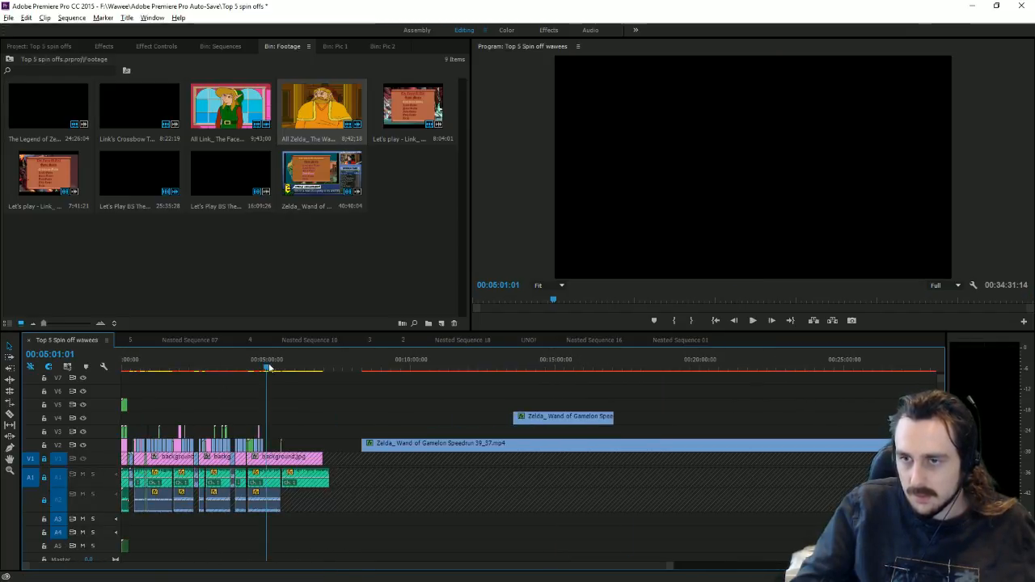
{"action": "key", "text": "backslash"}
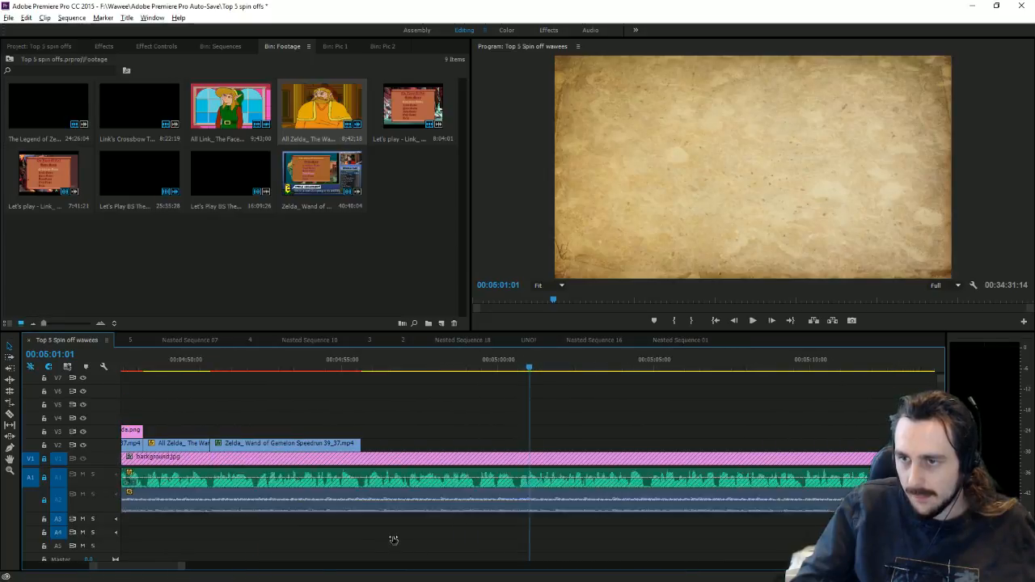
{"action": "left_click", "coordinate": [362, 370]}
{"action": "key", "text": "period"}
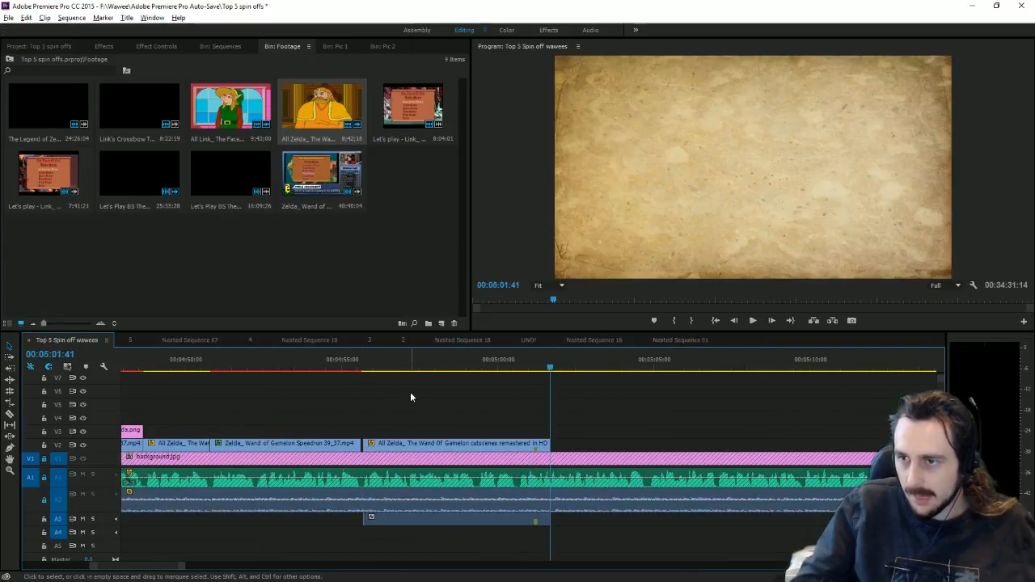
{"action": "left_click_drag", "start_coordinate": [405, 370], "coordinate": [480, 402]}
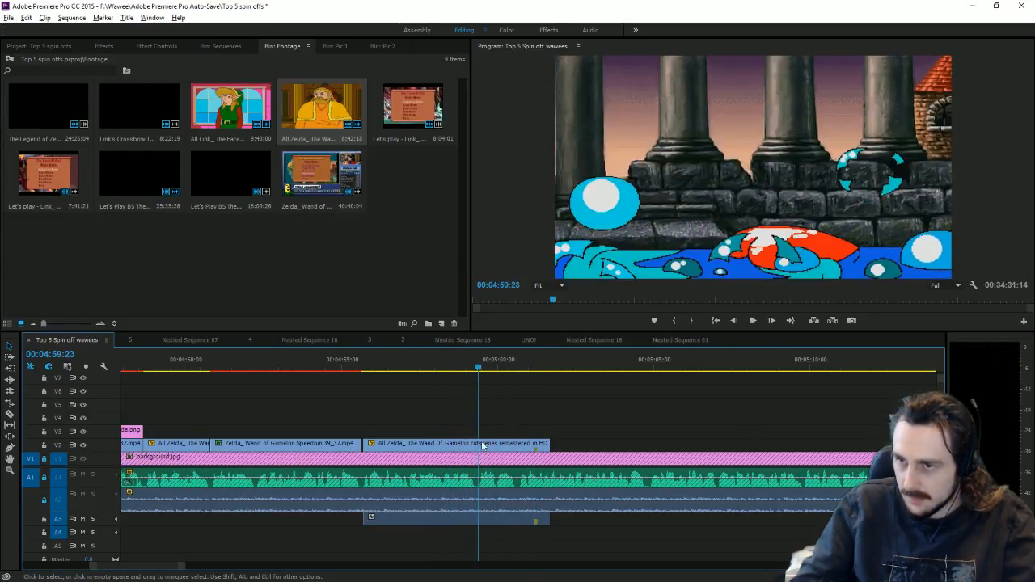
Step: Move the cutscene video up to V3 and enlarge track A3 to show its waveform
{"action": "left_click_drag", "start_coordinate": [461, 444], "coordinate": [461, 449]}
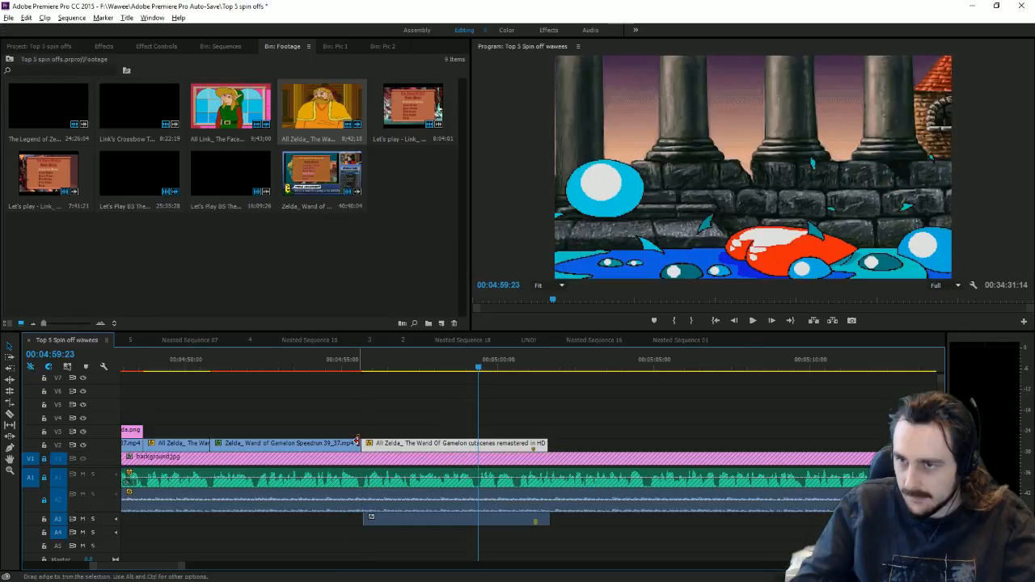
{"action": "left_click_drag", "start_coordinate": [397, 523], "coordinate": [395, 523]}
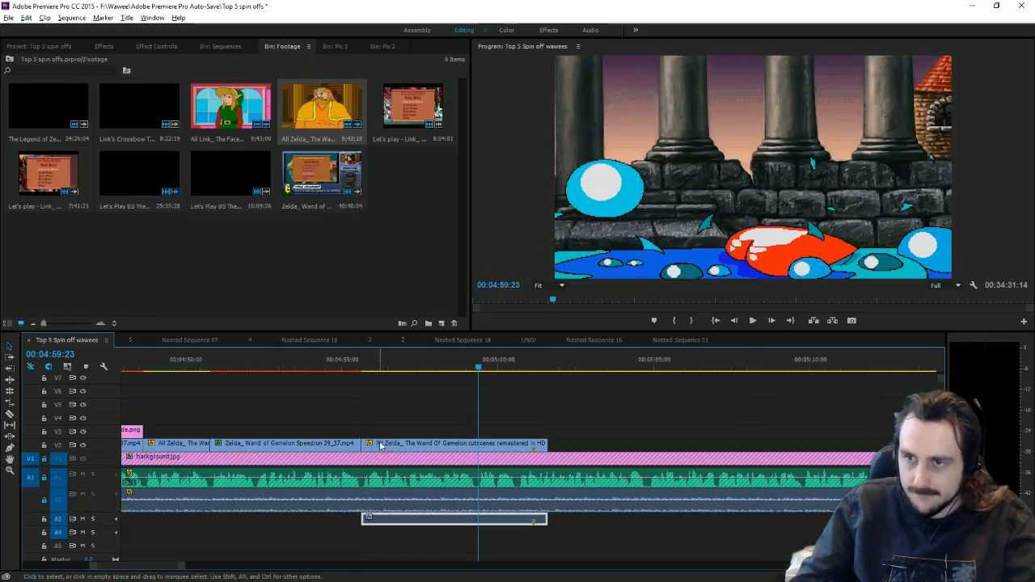
{"action": "left_click_drag", "start_coordinate": [380, 445], "coordinate": [380, 432]}
{"action": "left_click_drag", "start_coordinate": [104, 524], "coordinate": [104, 540]}
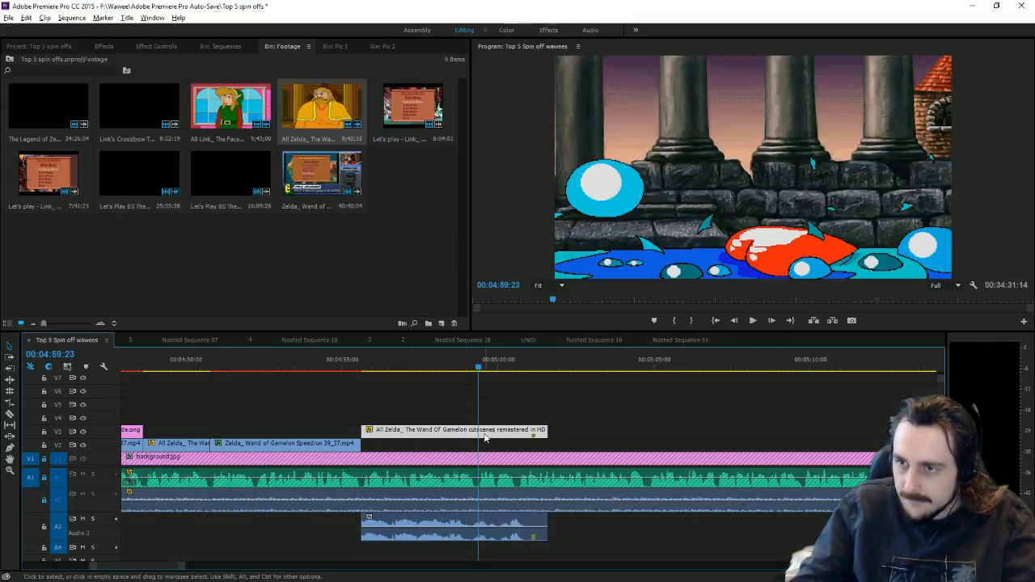
Step: Split the A3 cutscene audio at the playhead and trim the start of the V3 clip
{"action": "key", "text": "space"}
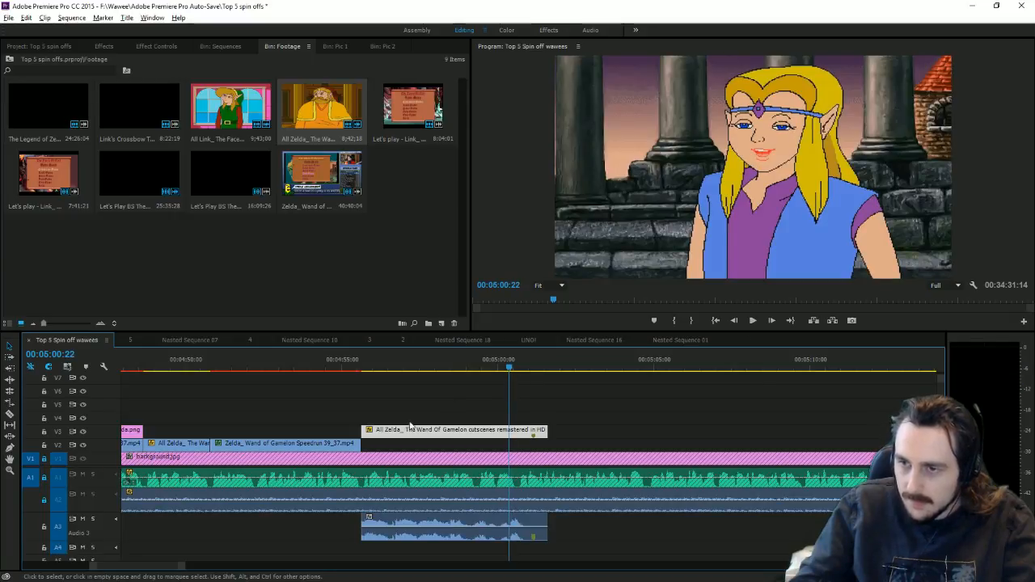
{"action": "left_click", "coordinate": [9, 414]}
{"action": "left_click", "coordinate": [510, 533]}
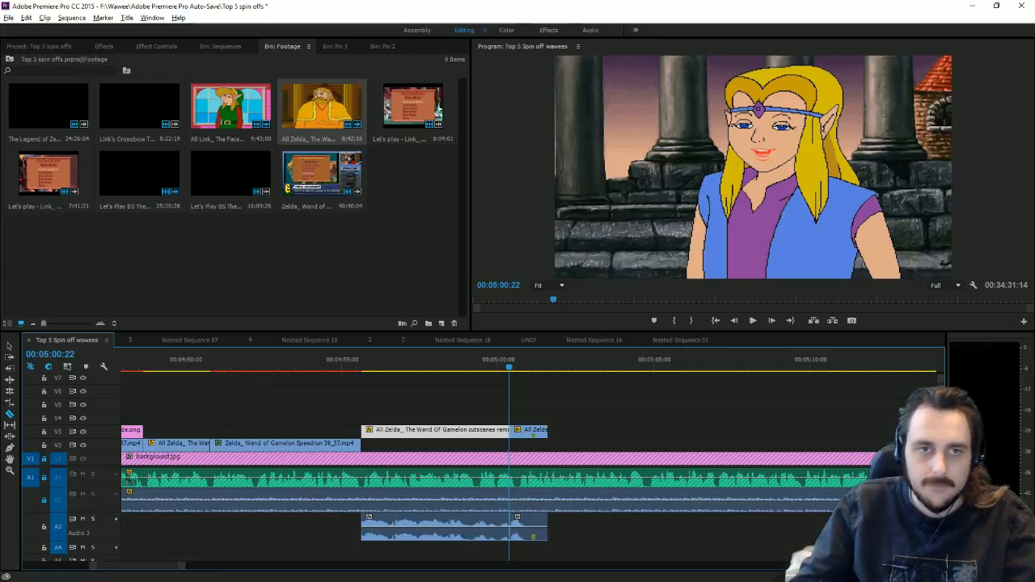
{"action": "left_click", "coordinate": [9, 346]}
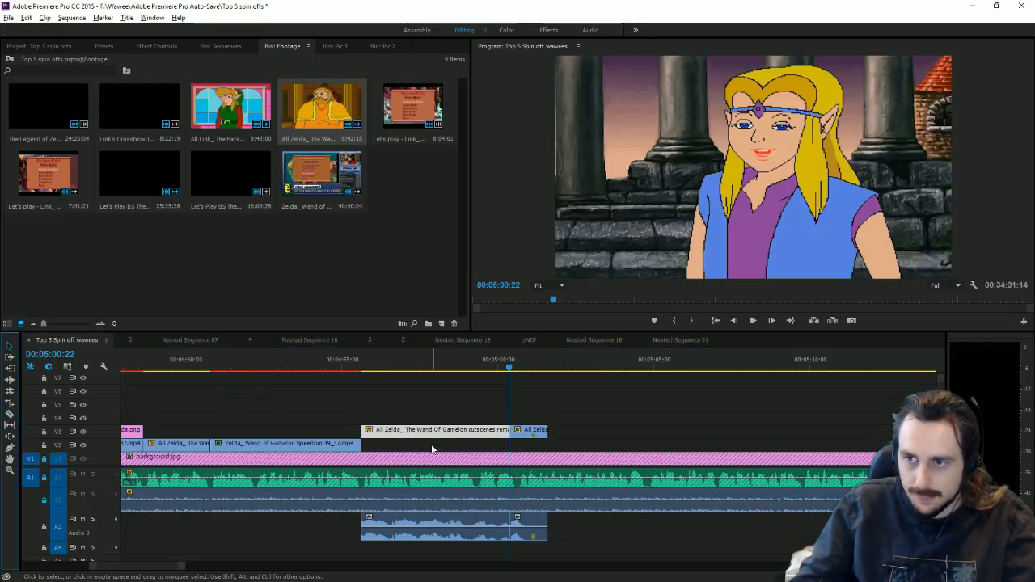
{"action": "left_click_drag", "start_coordinate": [359, 428], "coordinate": [389, 430]}
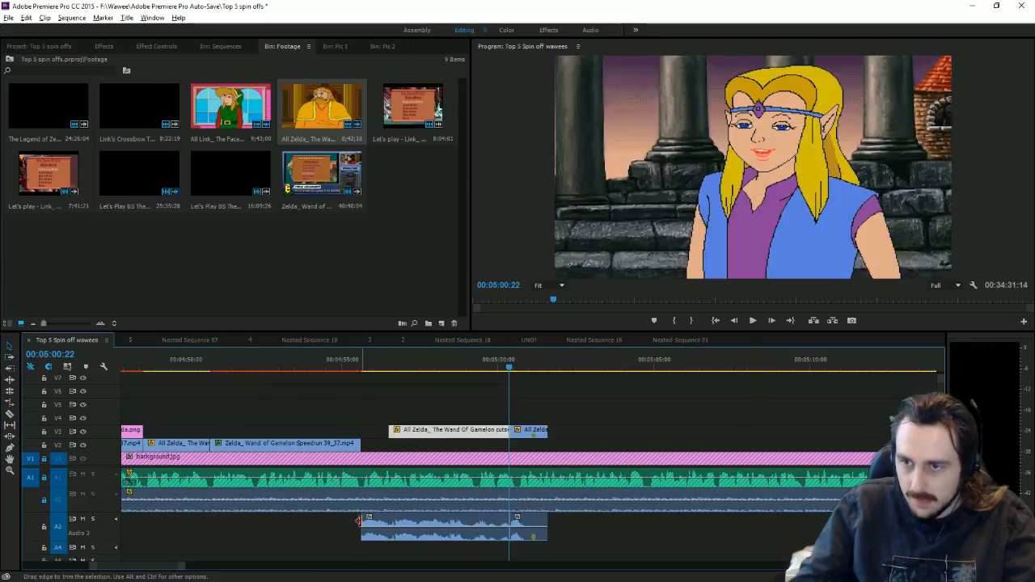
{"action": "left_click", "coordinate": [358, 521]}
Step: Delete the first A3 audio piece and move the remaining cutscene pieces down onto V2
{"action": "key", "text": "backslash"}
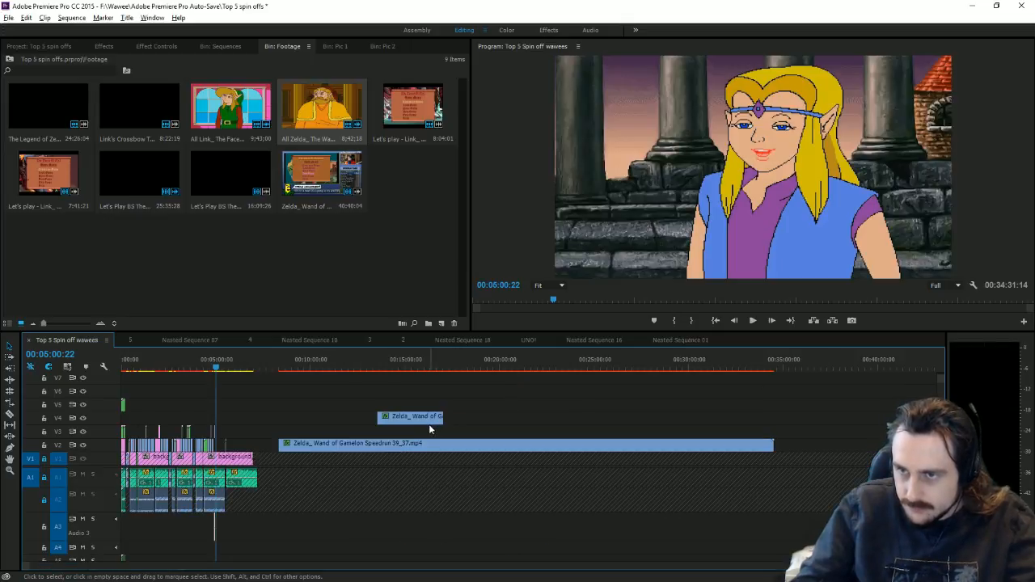
{"action": "key", "text": "backslash"}
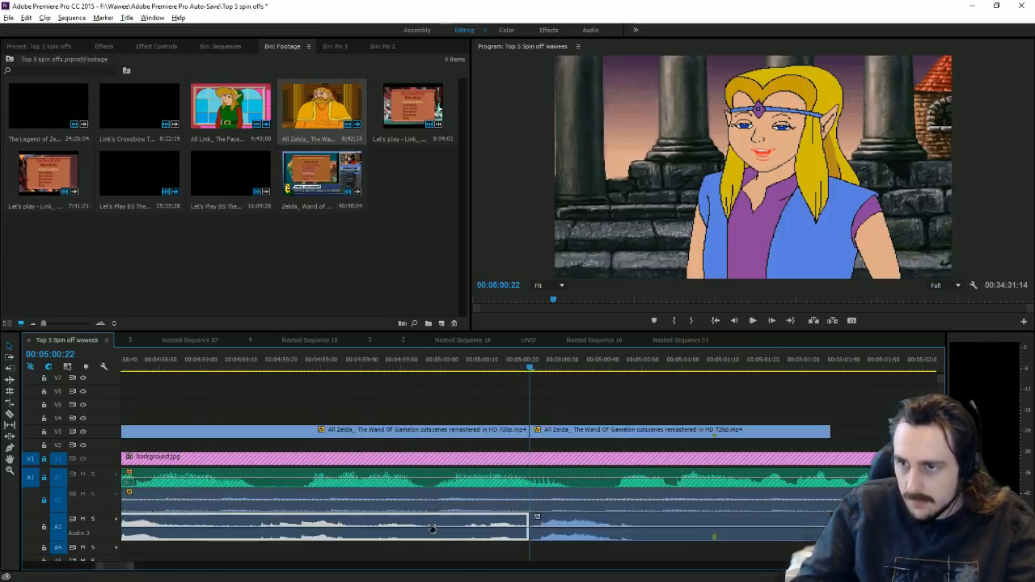
{"action": "key", "text": "minus"}
{"action": "key", "text": "Delete"}
{"action": "left_click_drag", "start_coordinate": [467, 406], "coordinate": [575, 532]}
{"action": "left_click_drag", "start_coordinate": [475, 437], "coordinate": [434, 450]}
Step: Trim the cutscene start on V2 and close the gap, aligning its A3 audio to match
{"action": "left_click", "coordinate": [492, 413]}
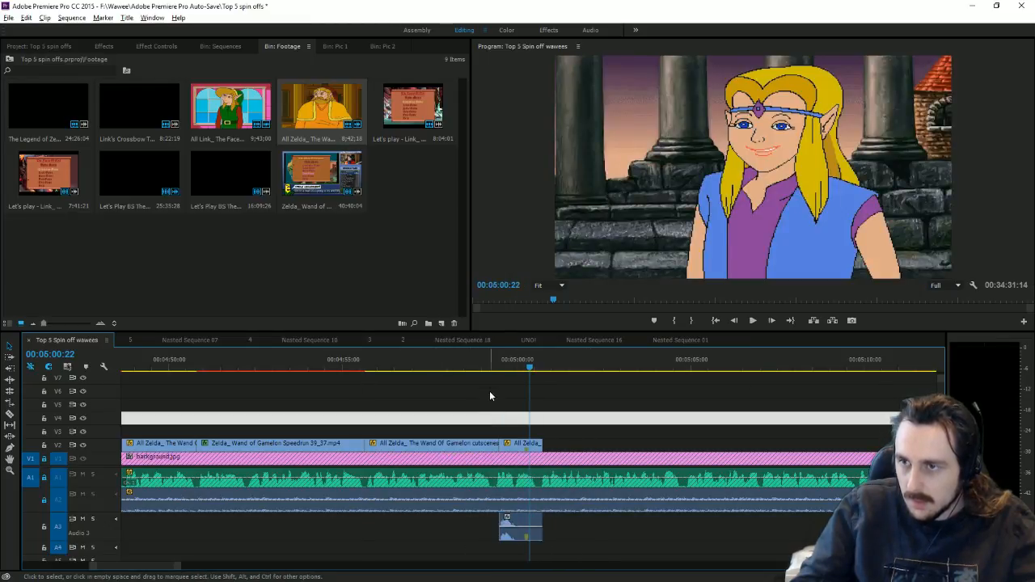
{"action": "left_click_drag", "start_coordinate": [487, 368], "coordinate": [462, 368]}
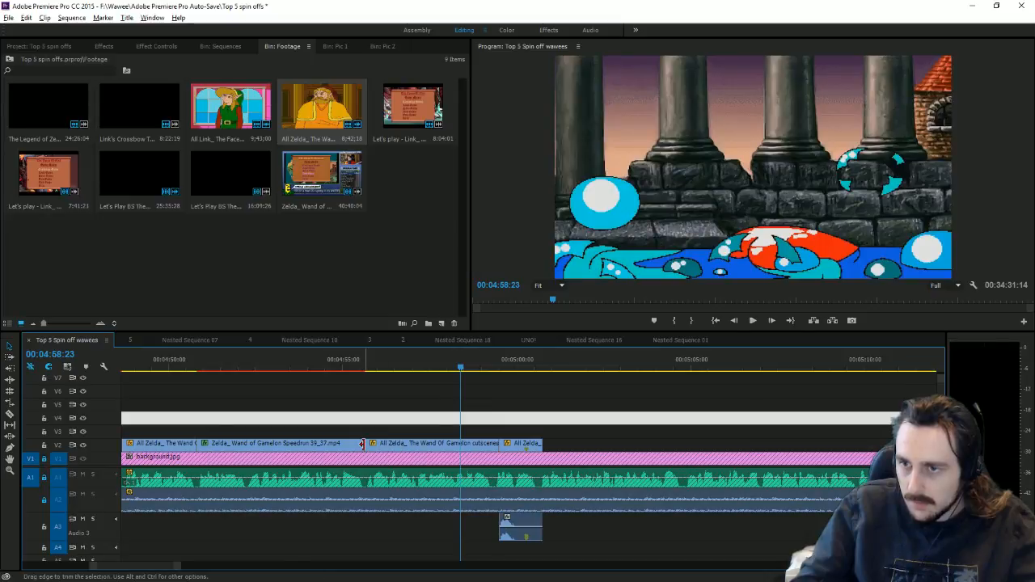
{"action": "left_click_drag", "start_coordinate": [367, 445], "coordinate": [513, 457]}
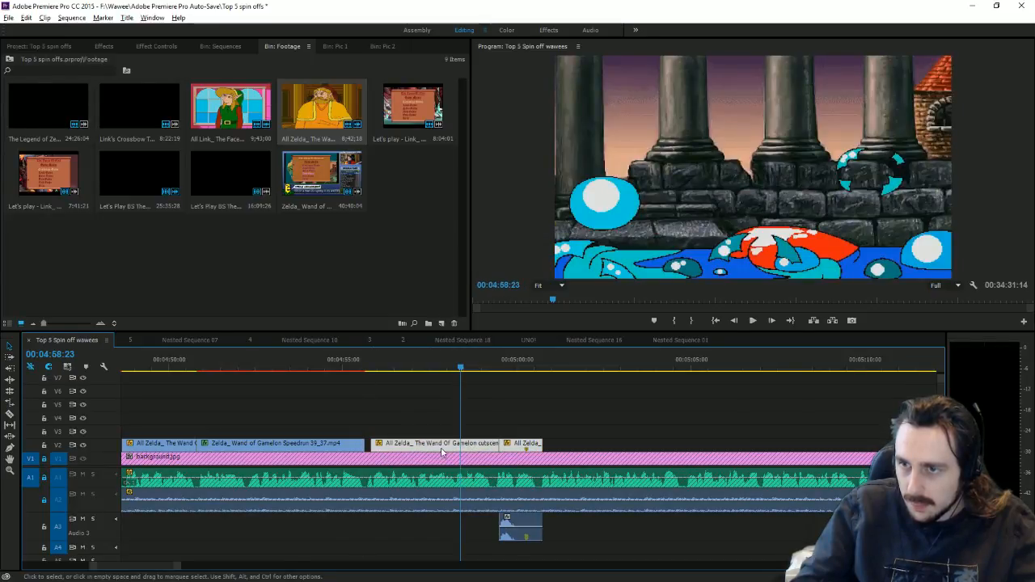
{"action": "left_click_drag", "start_coordinate": [433, 448], "coordinate": [411, 450]}
{"action": "key", "text": "ctrl+z"}
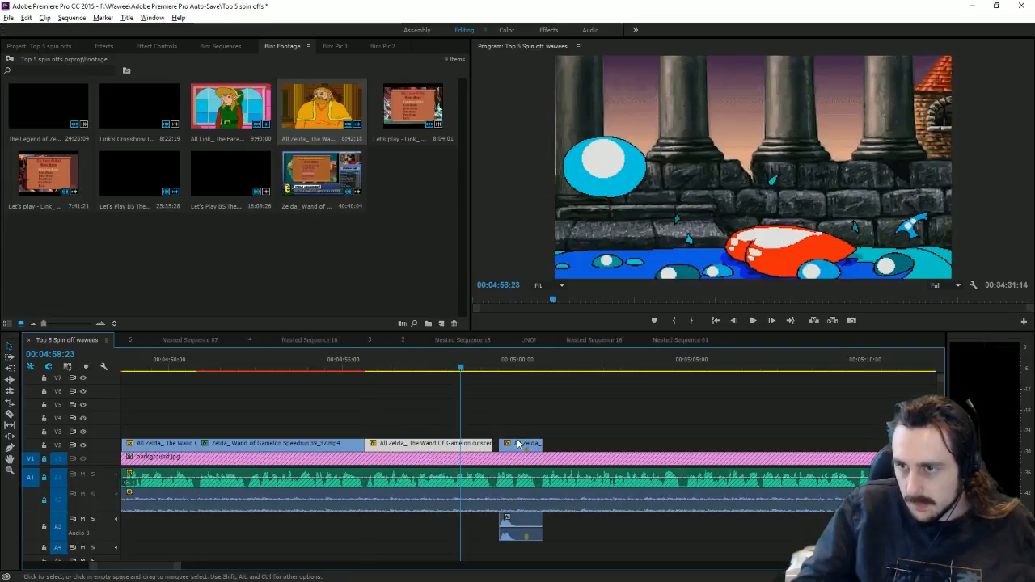
{"action": "left_click_drag", "start_coordinate": [518, 443], "coordinate": [513, 443]}
{"action": "left_click_drag", "start_coordinate": [516, 523], "coordinate": [520, 526]}
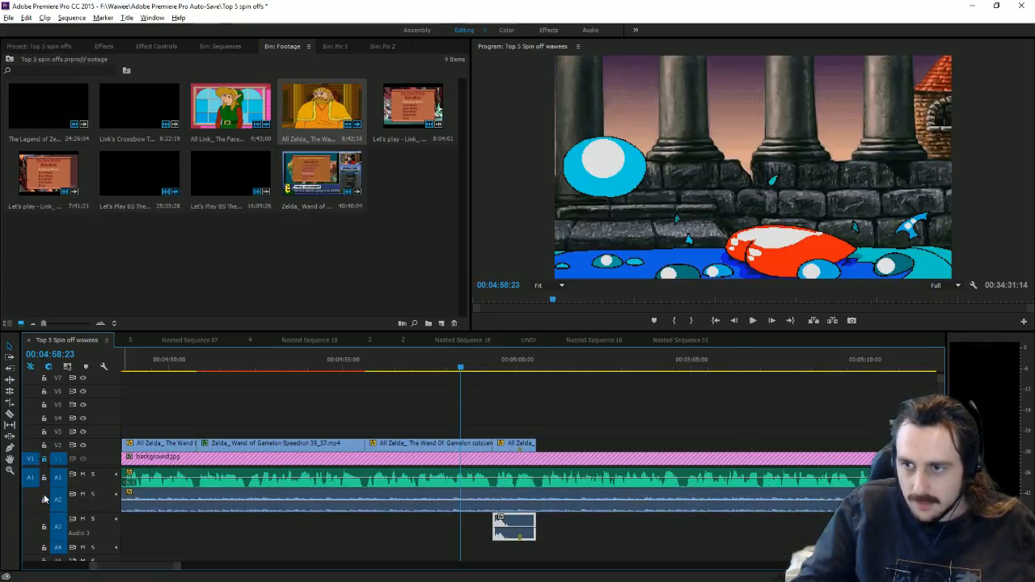
Step: Razor the A1/A2 game music near 04:59 and push the remainder right to about 05:05
{"action": "left_click", "coordinate": [10, 415]}
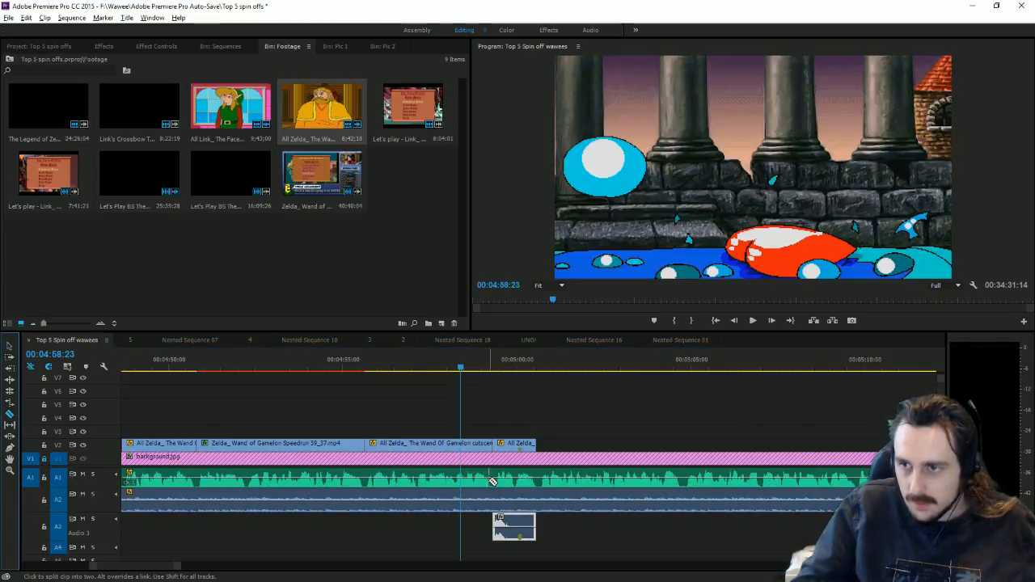
{"action": "left_click", "coordinate": [495, 482]}
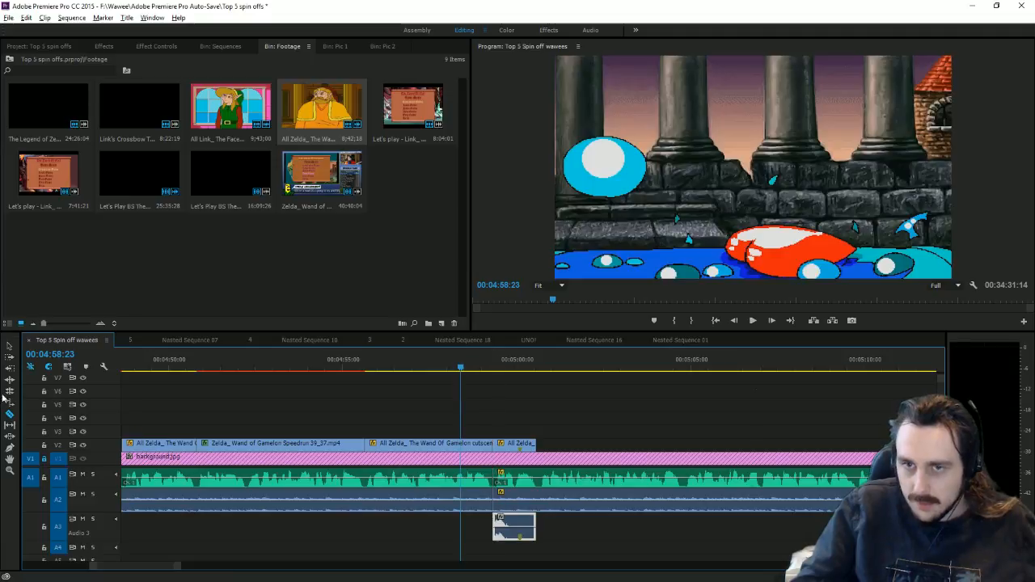
{"action": "left_click", "coordinate": [8, 346]}
{"action": "left_click_drag", "start_coordinate": [763, 542], "coordinate": [686, 480]}
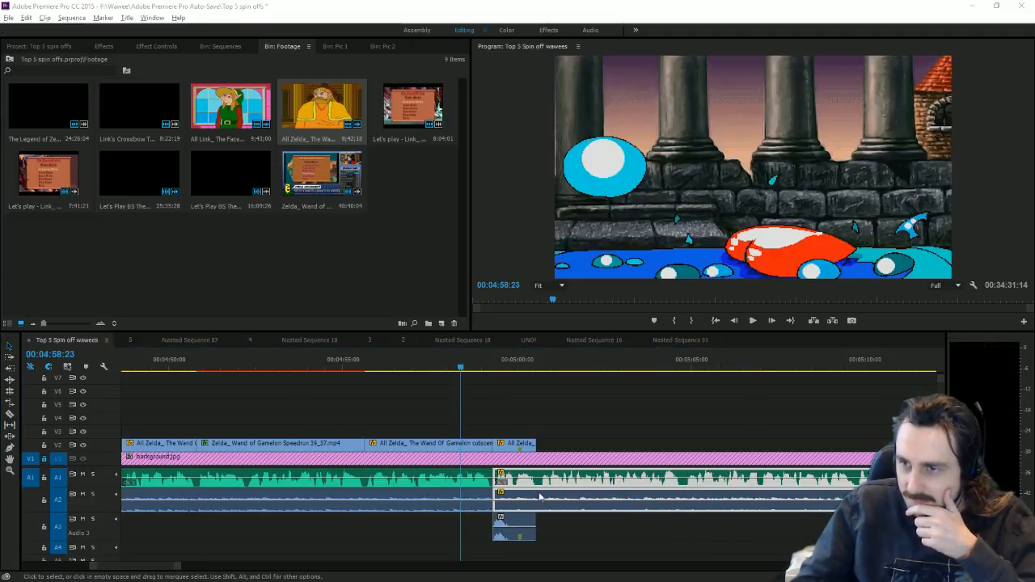
{"action": "left_click_drag", "start_coordinate": [518, 471], "coordinate": [704, 477]}
{"action": "left_click", "coordinate": [647, 420]}
{"action": "left_click_drag", "start_coordinate": [487, 373], "coordinate": [497, 373]}
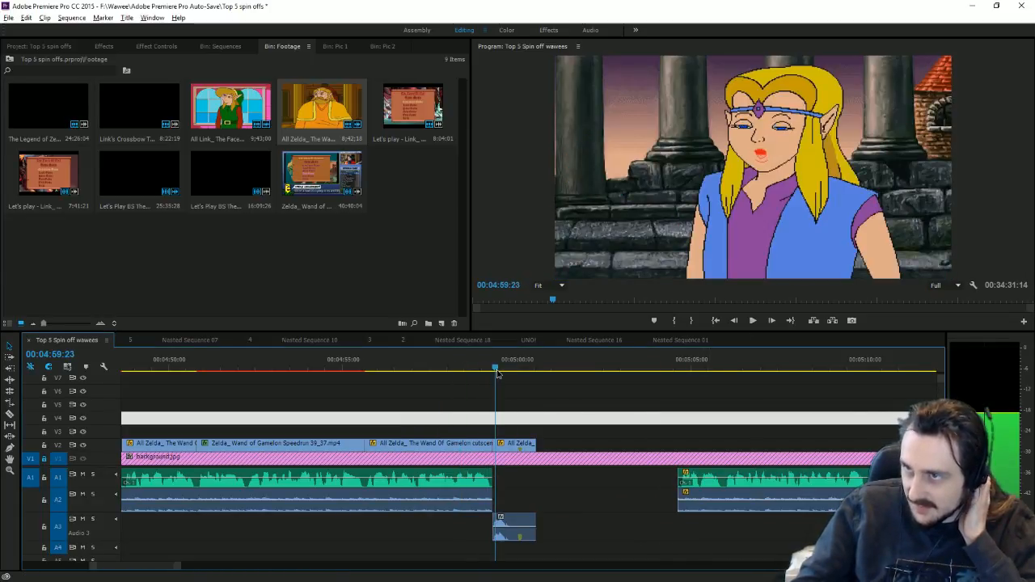
Step: Add a frame hold to the short Zelda clip, extend it, and shorten the A3 sound effect
{"action": "left_click", "coordinate": [516, 443]}
{"action": "left_click", "coordinate": [186, 46]}
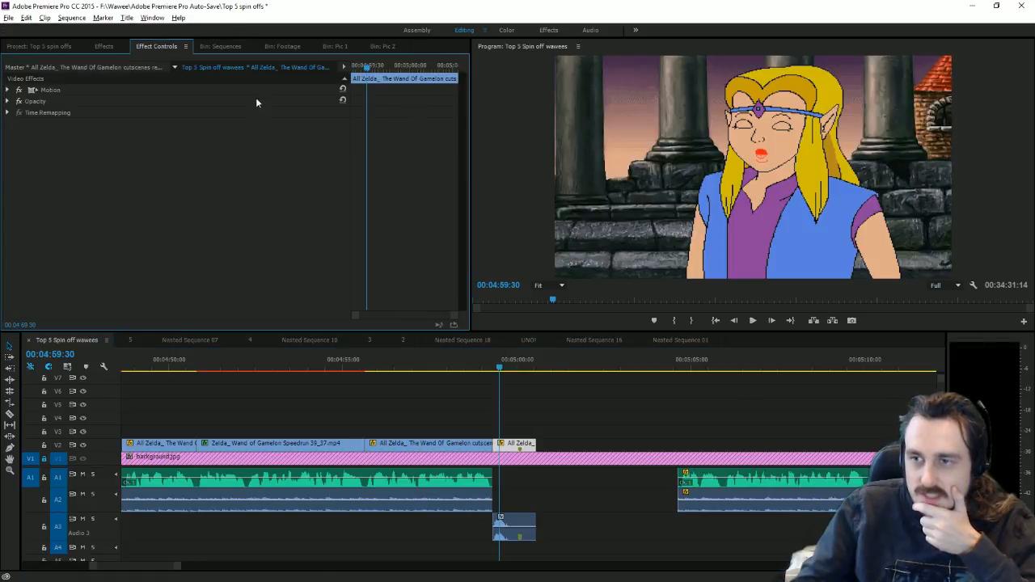
{"action": "left_click", "coordinate": [516, 380]}
{"action": "left_click", "coordinate": [518, 370]}
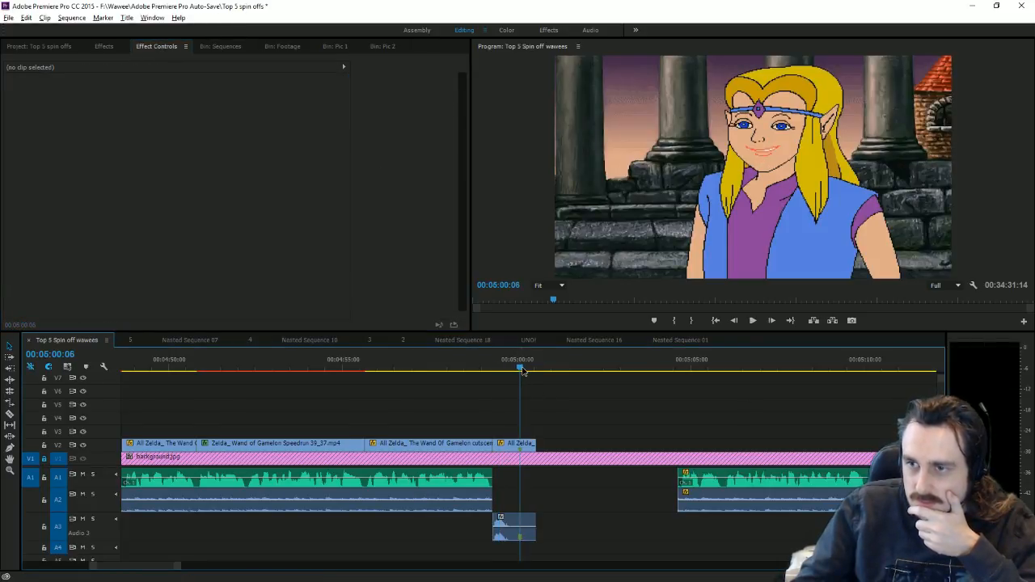
{"action": "left_click", "coordinate": [515, 443]}
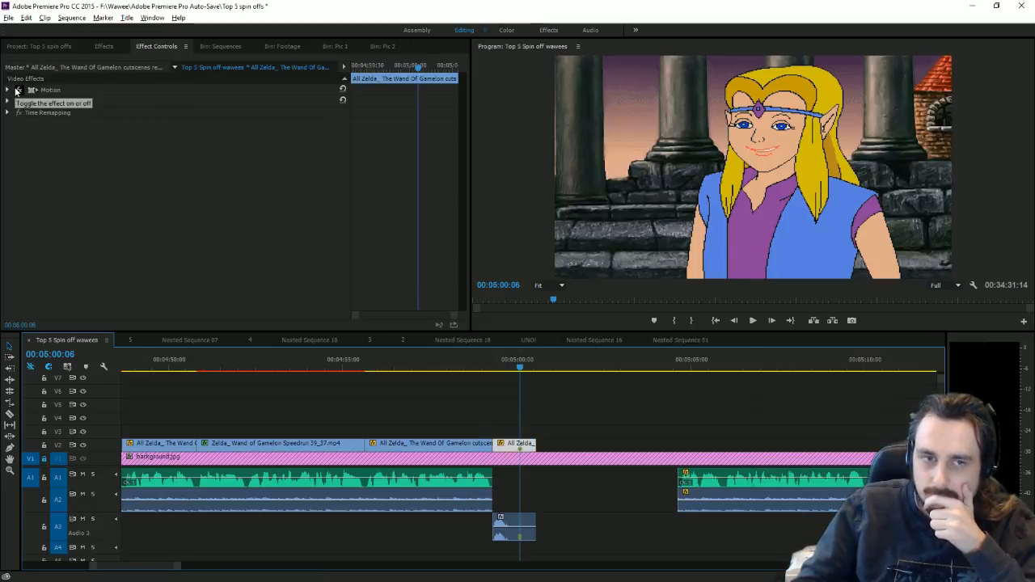
{"action": "right_click", "coordinate": [526, 443]}
{"action": "left_click", "coordinate": [574, 409]}
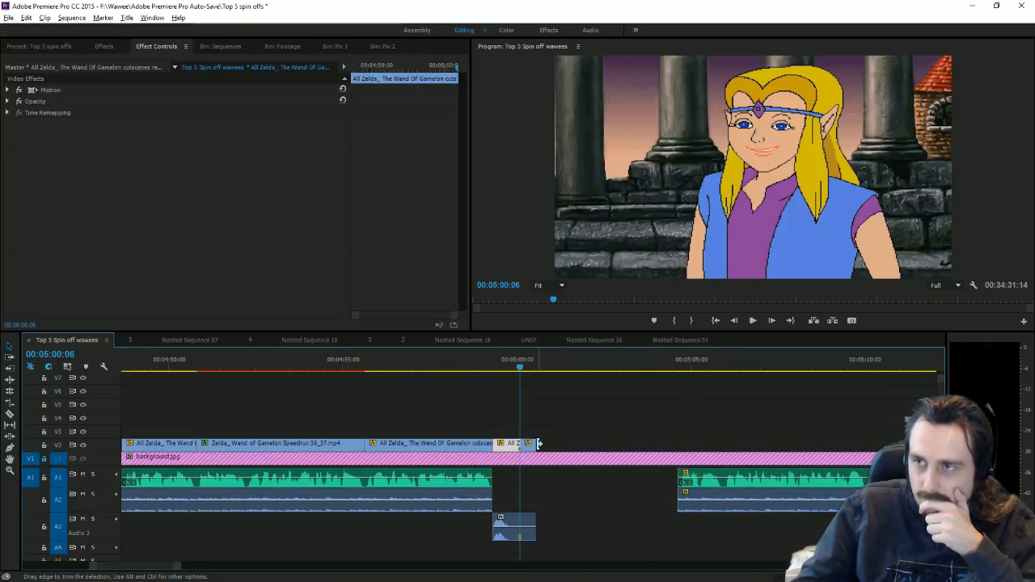
{"action": "left_click_drag", "start_coordinate": [540, 444], "coordinate": [584, 443]}
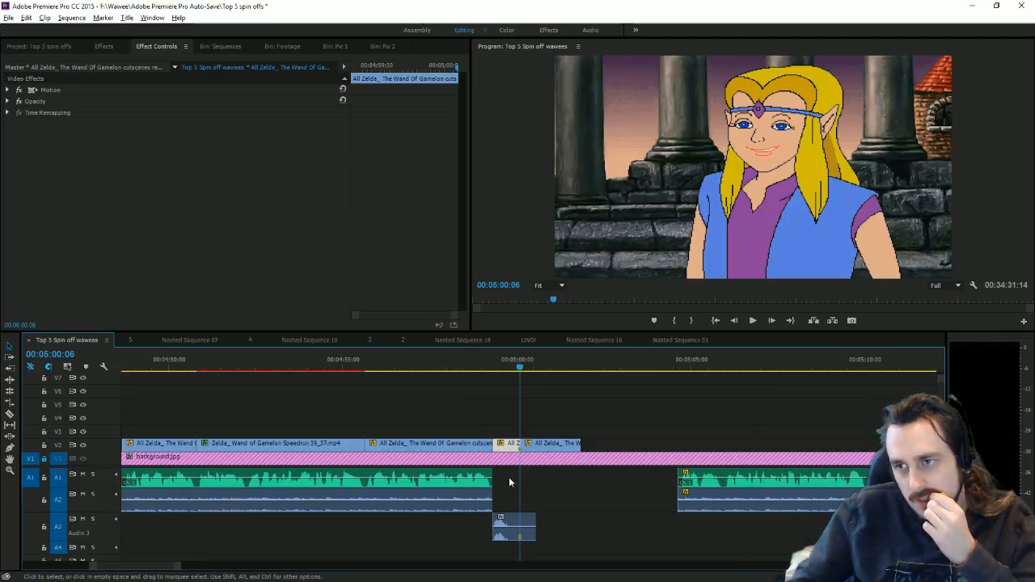
{"action": "left_click_drag", "start_coordinate": [536, 524], "coordinate": [521, 525]}
{"action": "left_click_drag", "start_coordinate": [551, 449], "coordinate": [591, 450]}
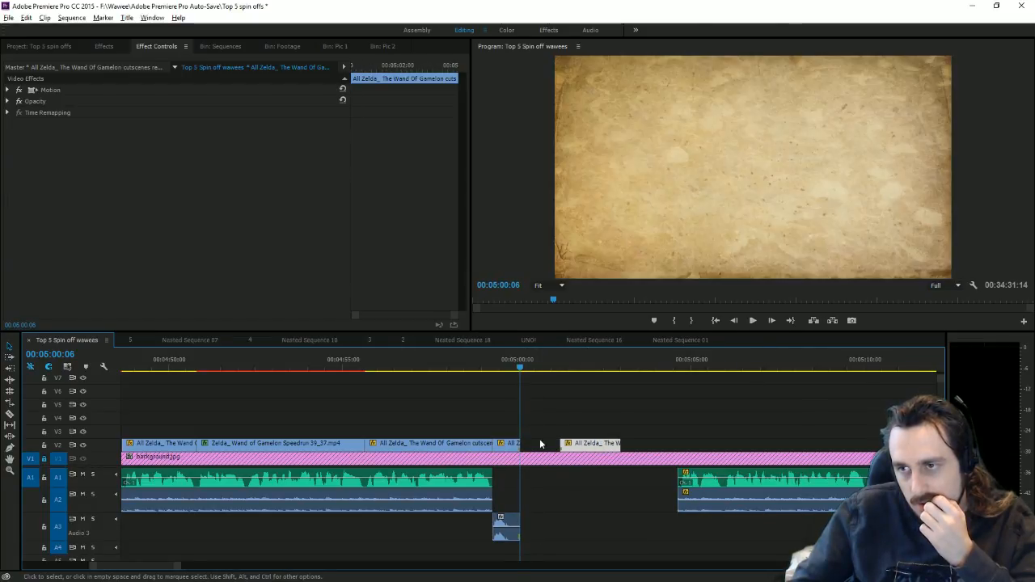
Step: Set the short Zelda clip and its A3 sound effect to 50% speed
{"action": "left_click", "coordinate": [511, 447]}
{"action": "left_click", "coordinate": [516, 527], "text": "shift"}
{"action": "right_click", "coordinate": [516, 526]}
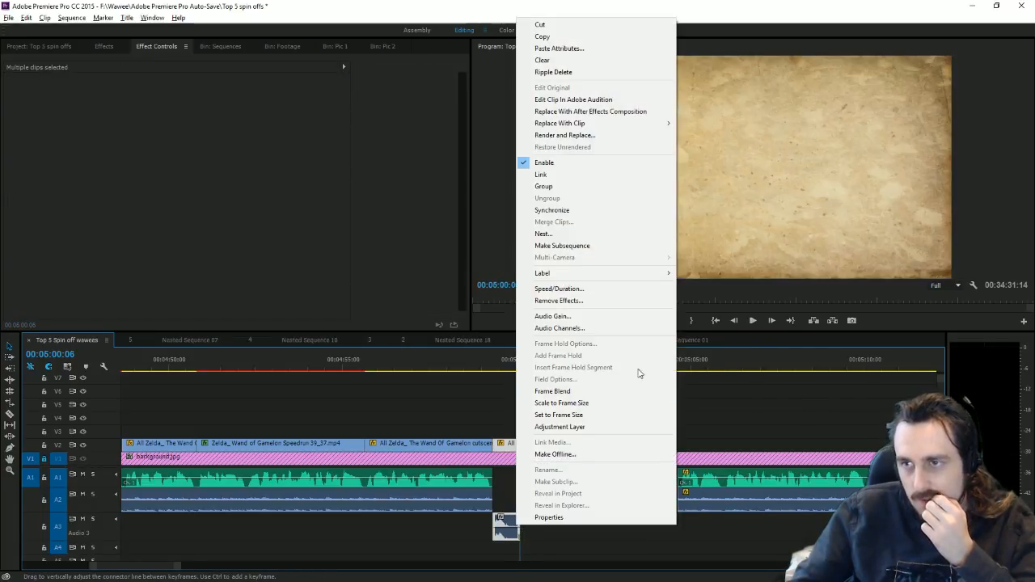
{"action": "left_click", "coordinate": [600, 288]}
{"action": "type", "text": "50"}
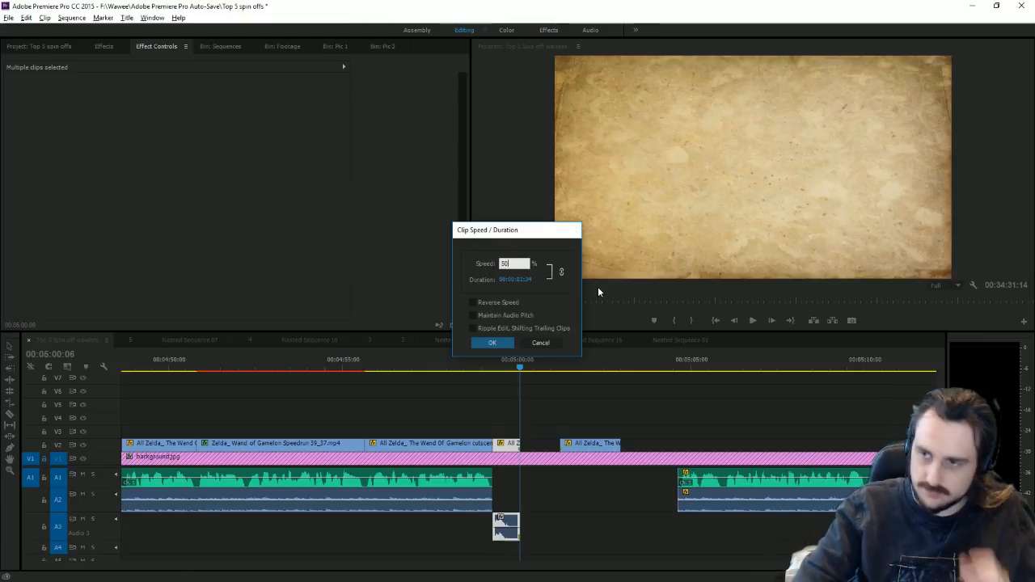
{"action": "key", "text": "Return"}
Step: Snap the next Gamelon clip to the playhead at 05:00:15 and trim the sound effect to match
{"action": "left_click", "coordinate": [486, 363]}
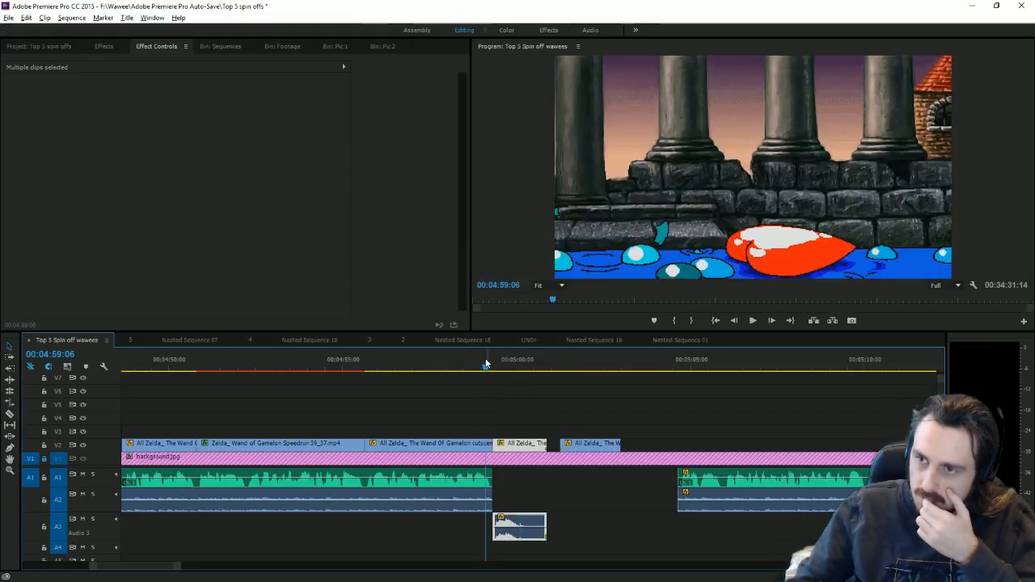
{"action": "left_click", "coordinate": [753, 321]}
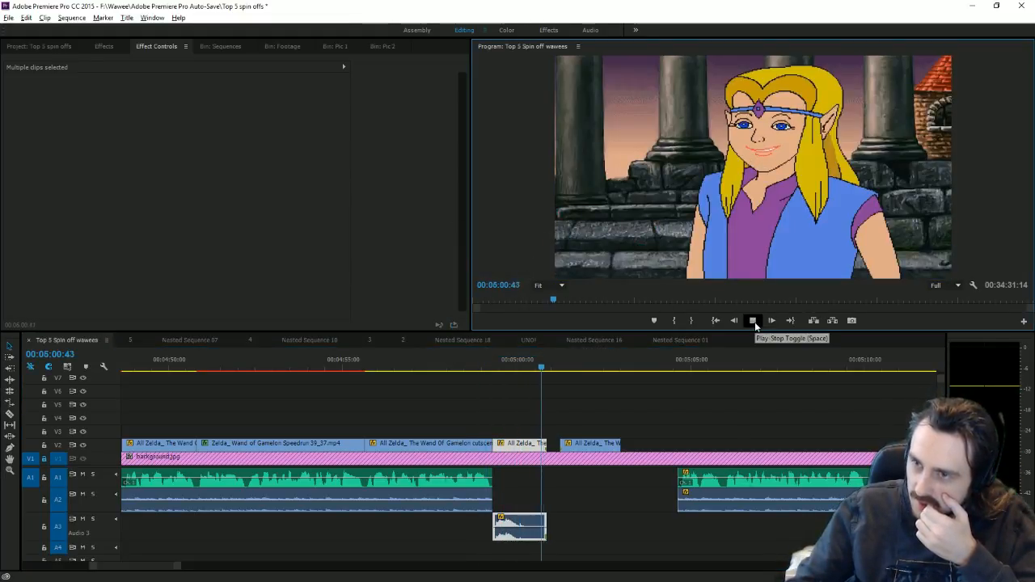
{"action": "left_click", "coordinate": [753, 321]}
{"action": "mouse_move", "coordinate": [599, 446]}
{"action": "left_mouse_down"}
{"action": "mouse_move", "coordinate": [571, 453]}
{"action": "mouse_move", "coordinate": [583, 453]}
{"action": "left_mouse_up"}
{"action": "left_click", "coordinate": [527, 372]}
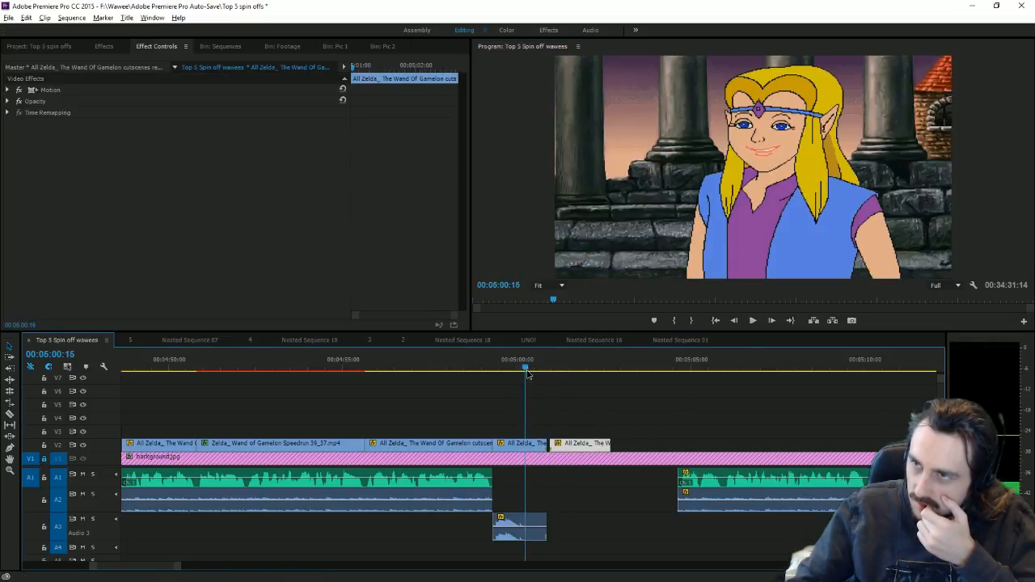
{"action": "left_click_drag", "start_coordinate": [584, 447], "coordinate": [567, 447]}
{"action": "left_click_drag", "start_coordinate": [550, 529], "coordinate": [533, 529]}
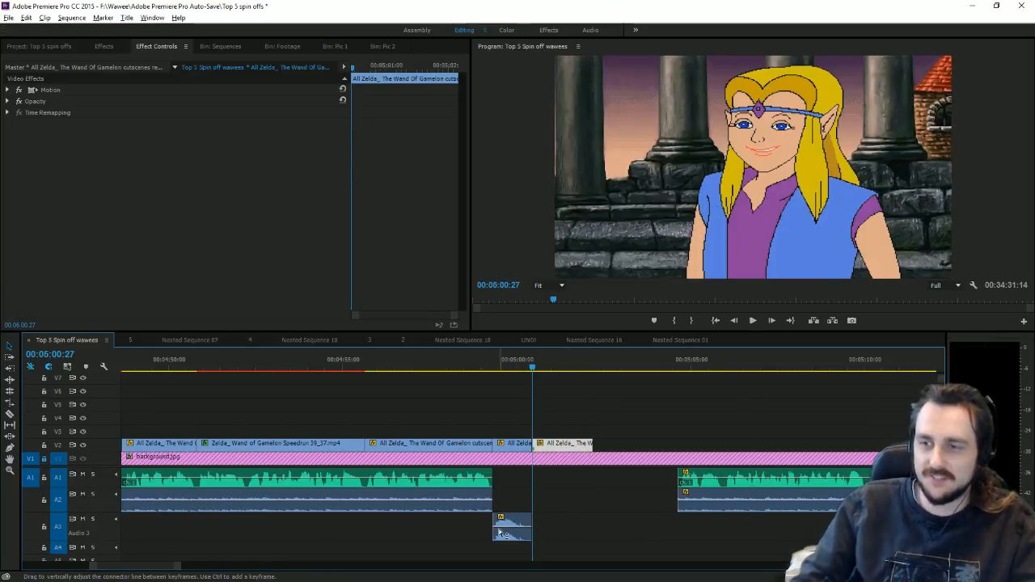
{"action": "left_click_drag", "start_coordinate": [521, 425], "coordinate": [509, 551]}
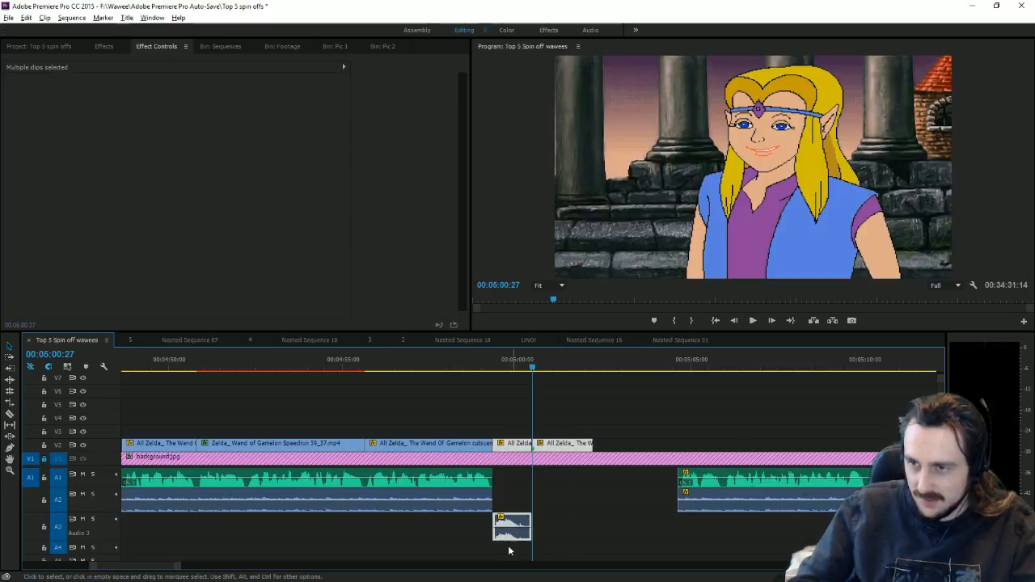
Step: Nest the Zelda clip and its sound effect into Nested Sequence 20 and show its Motion settings
{"action": "right_click", "coordinate": [516, 527]}
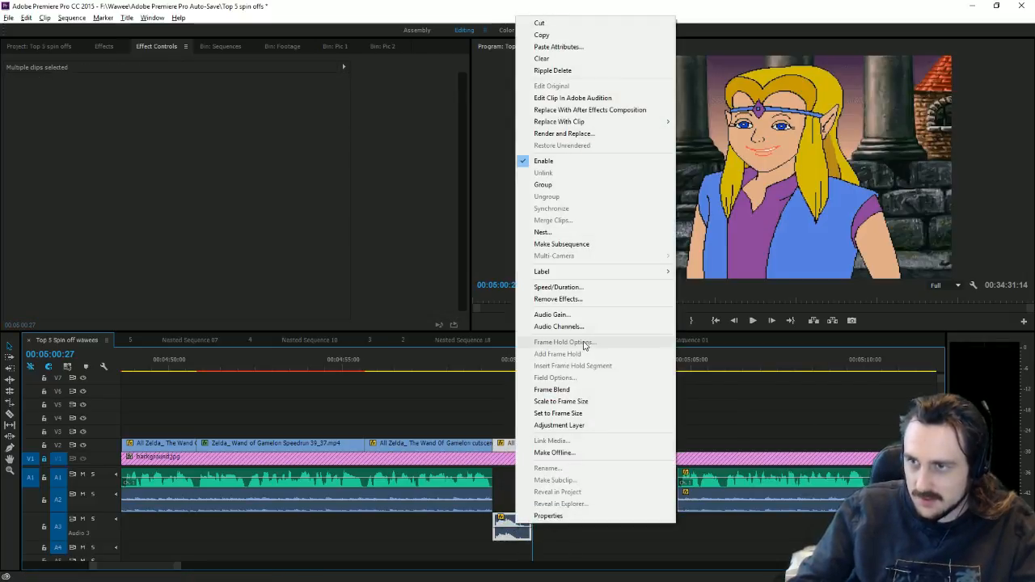
{"action": "left_click", "coordinate": [541, 232]}
{"action": "left_click", "coordinate": [492, 304]}
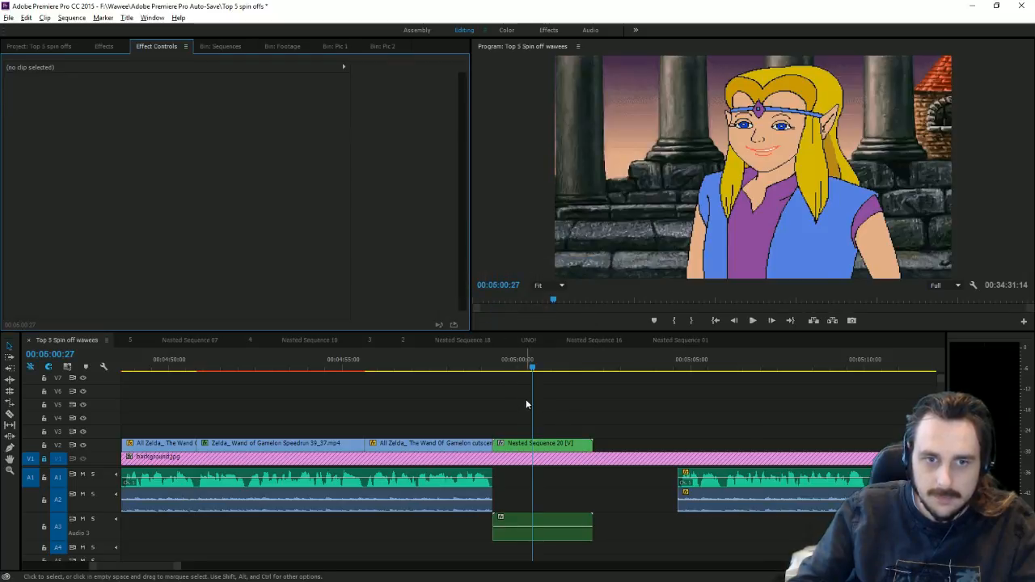
{"action": "left_click", "coordinate": [529, 444]}
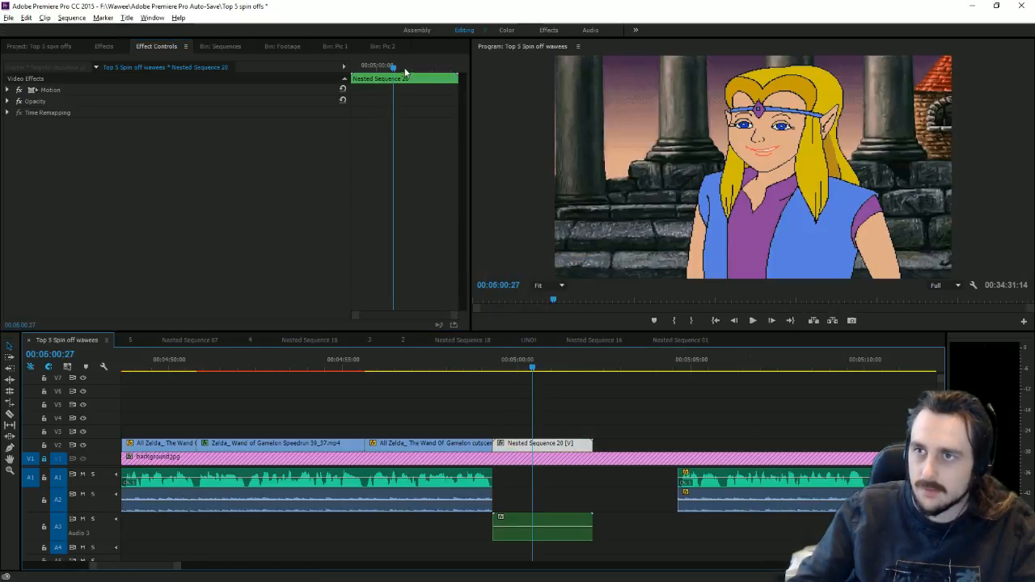
{"action": "left_click_drag", "start_coordinate": [406, 72], "coordinate": [197, 70]}
{"action": "left_click", "coordinate": [8, 89]}
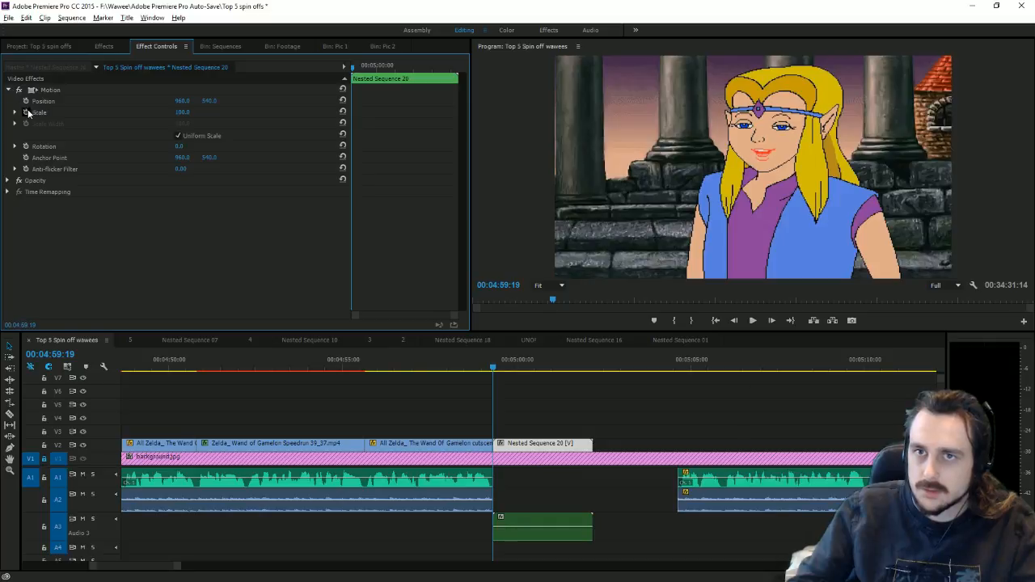
Step: Zoom the nested clip in and lower the image onto Zelda's face
{"action": "key", "text": "alt+Tab"}
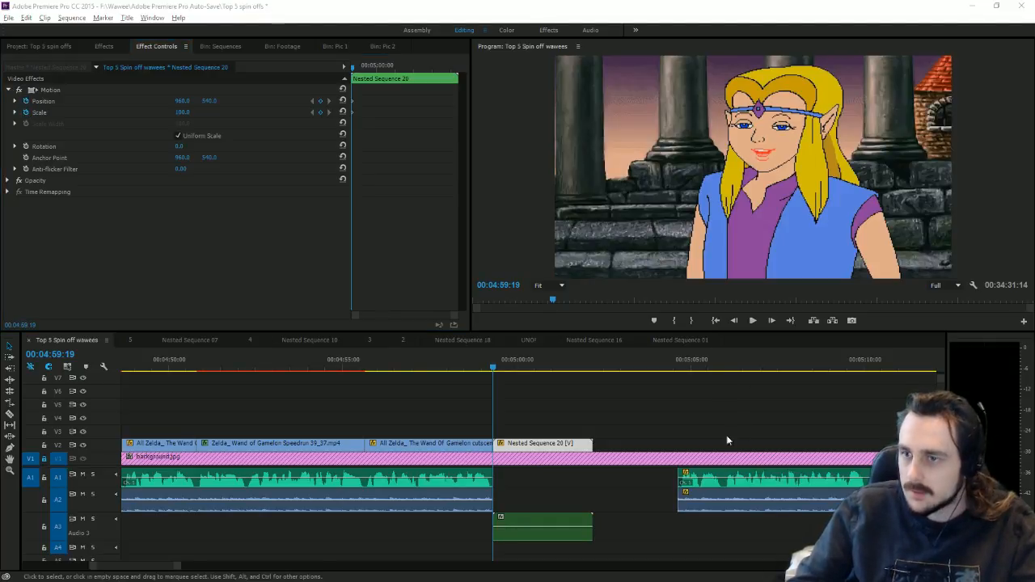
{"action": "left_click_drag", "start_coordinate": [500, 364], "coordinate": [569, 380]}
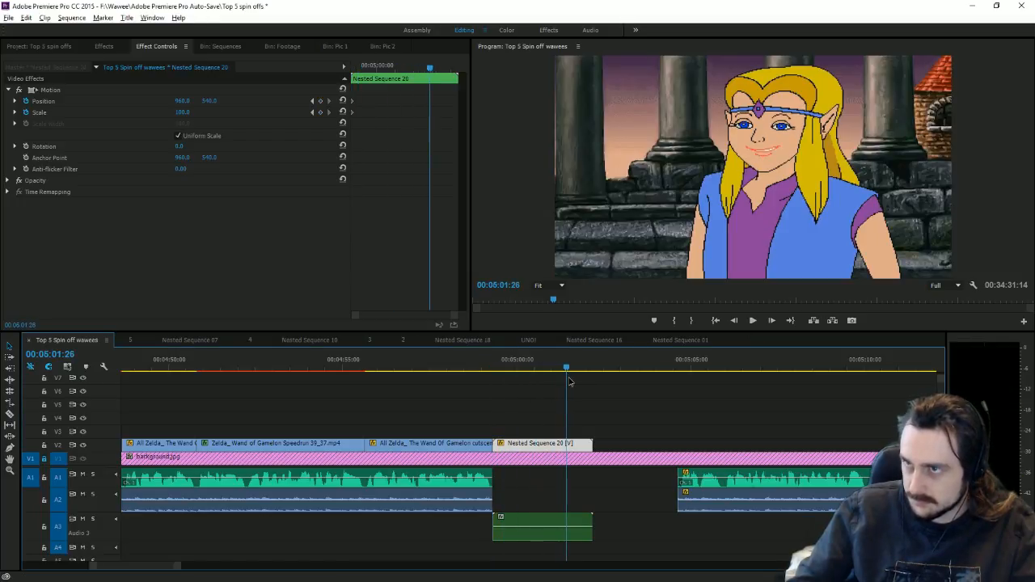
{"action": "left_click_drag", "start_coordinate": [195, 115], "coordinate": [129, 101]}
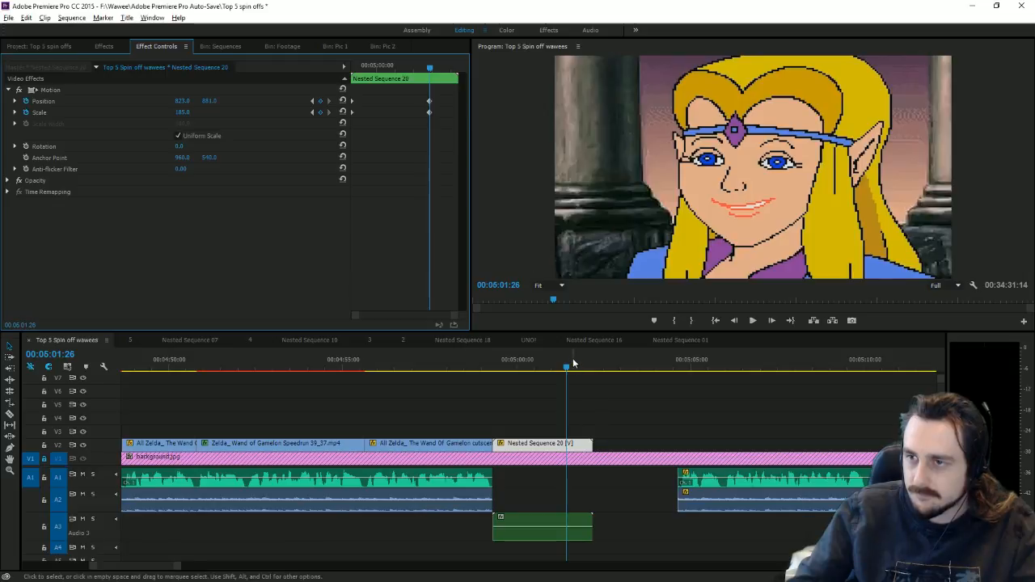
Step: Zoom further in to Scale 320 around 05:02:08 and snap the following music to the clip's end
{"action": "left_click_drag", "start_coordinate": [572, 364], "coordinate": [593, 366]}
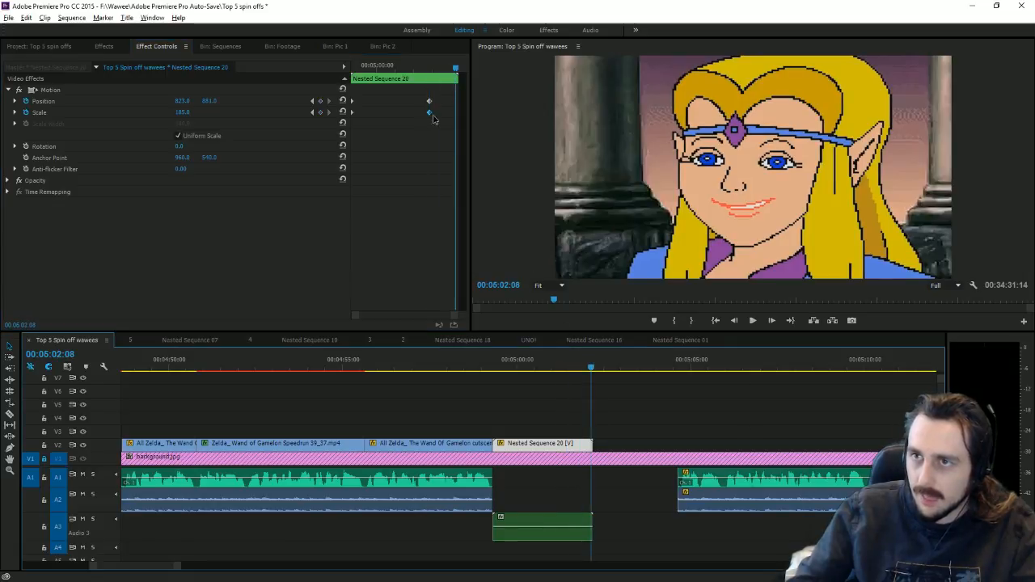
{"action": "key", "text": "ctrl+z"}
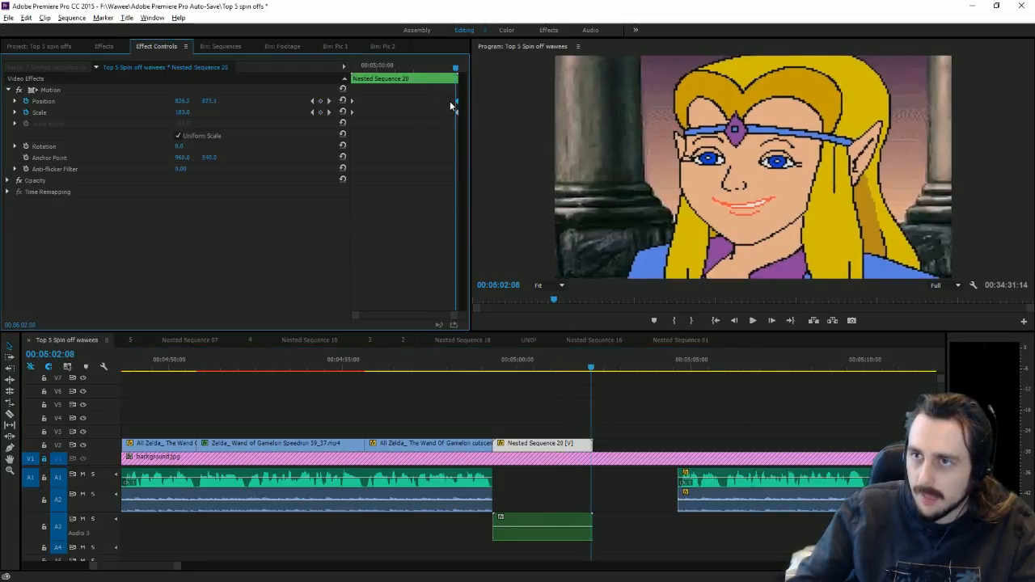
{"action": "left_click", "coordinate": [328, 113]}
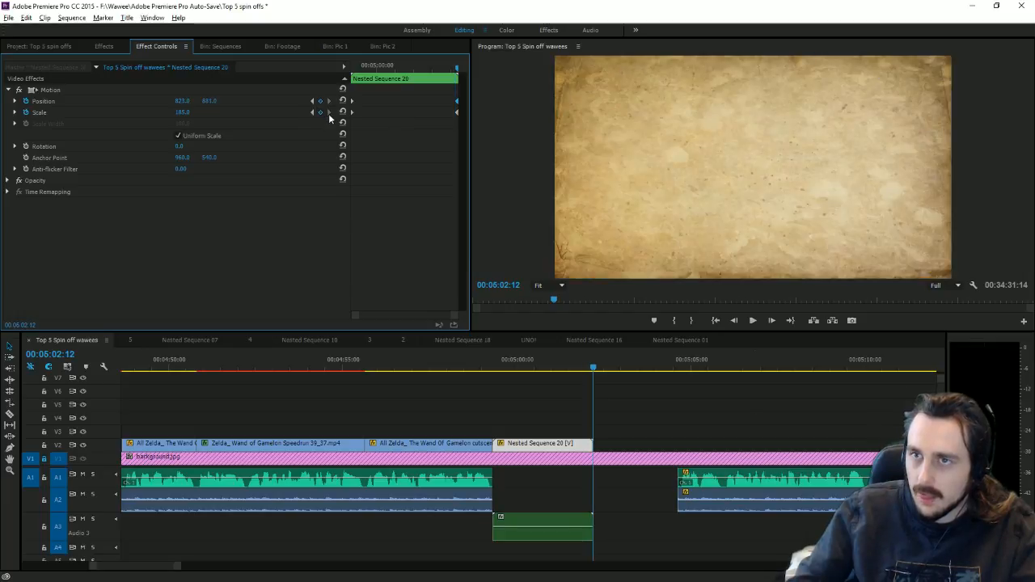
{"action": "left_click", "coordinate": [738, 319]}
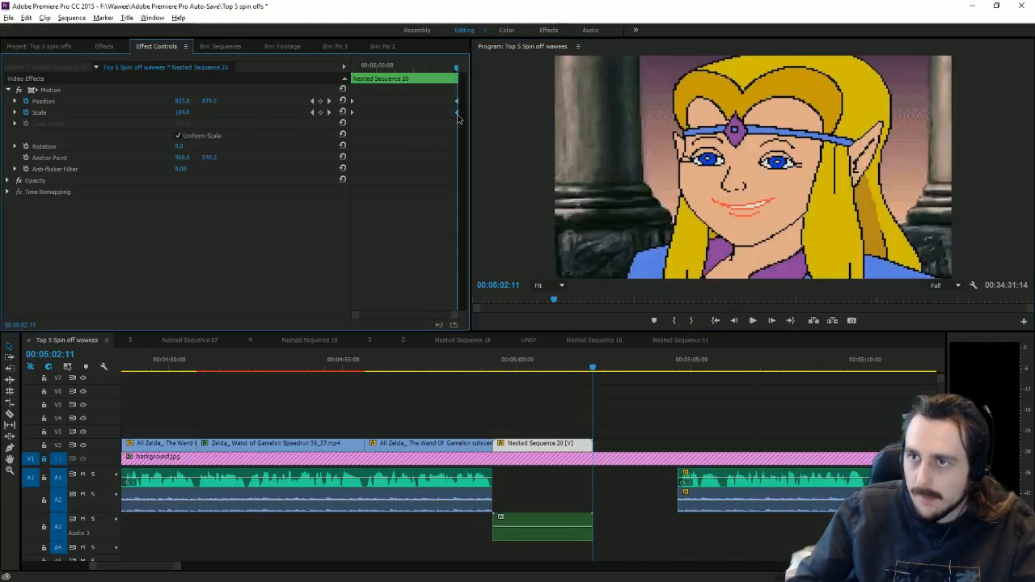
{"action": "left_click_drag", "start_coordinate": [455, 119], "coordinate": [457, 108]}
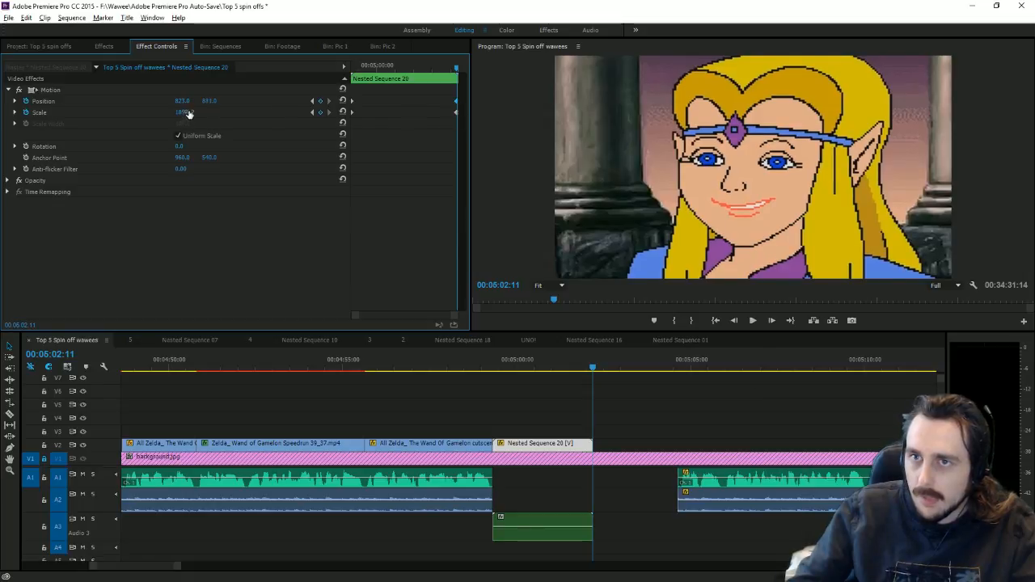
{"action": "left_click_drag", "start_coordinate": [188, 114], "coordinate": [424, 101]}
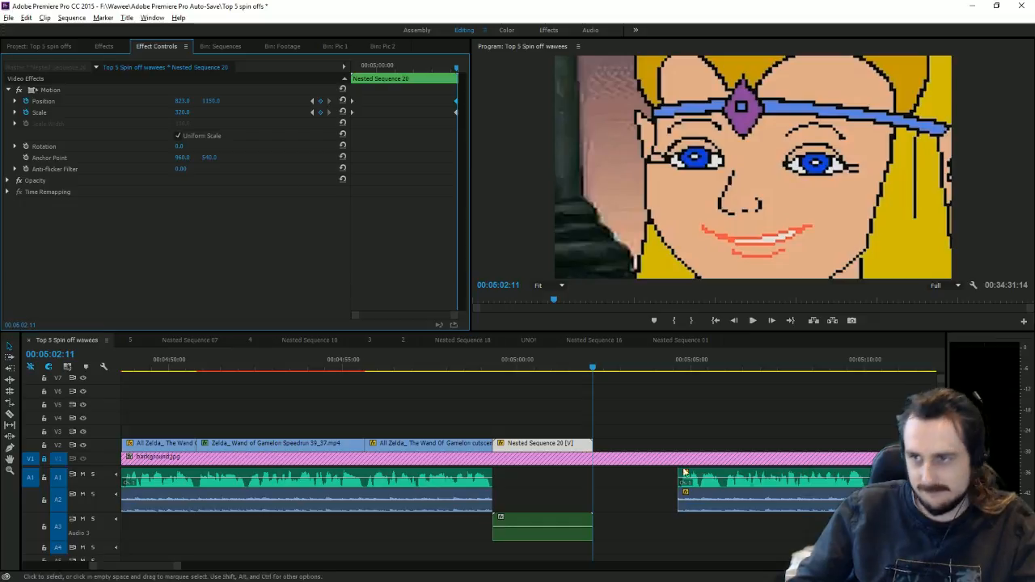
{"action": "left_click_drag", "start_coordinate": [692, 477], "coordinate": [594, 487]}
{"action": "left_click", "coordinate": [635, 427]}
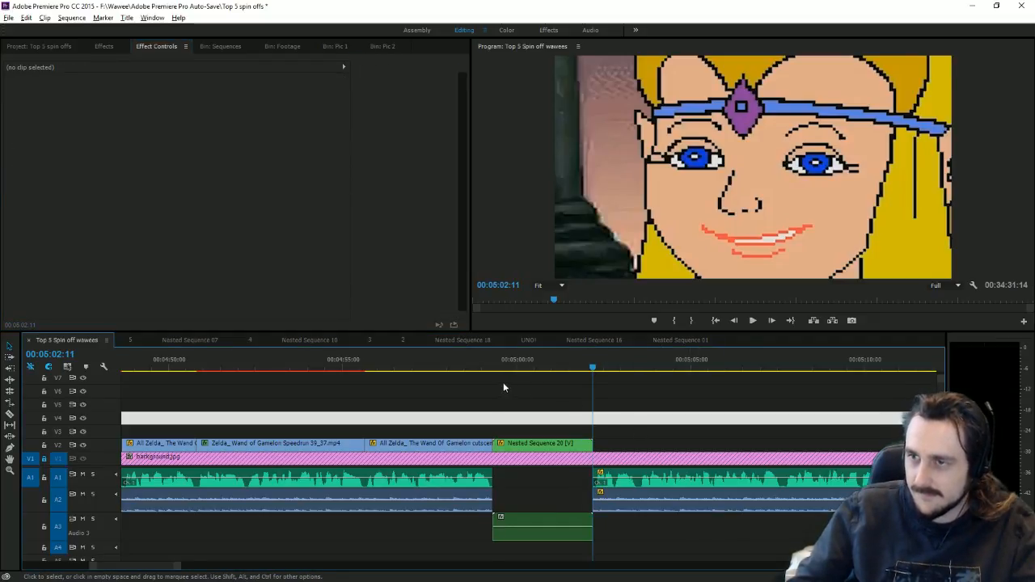
Step: Preview the Zelda zoom and select Nested Sequence 20's Position and Scale keyframes
{"action": "left_click", "coordinate": [504, 368]}
{"action": "key", "text": "space"}
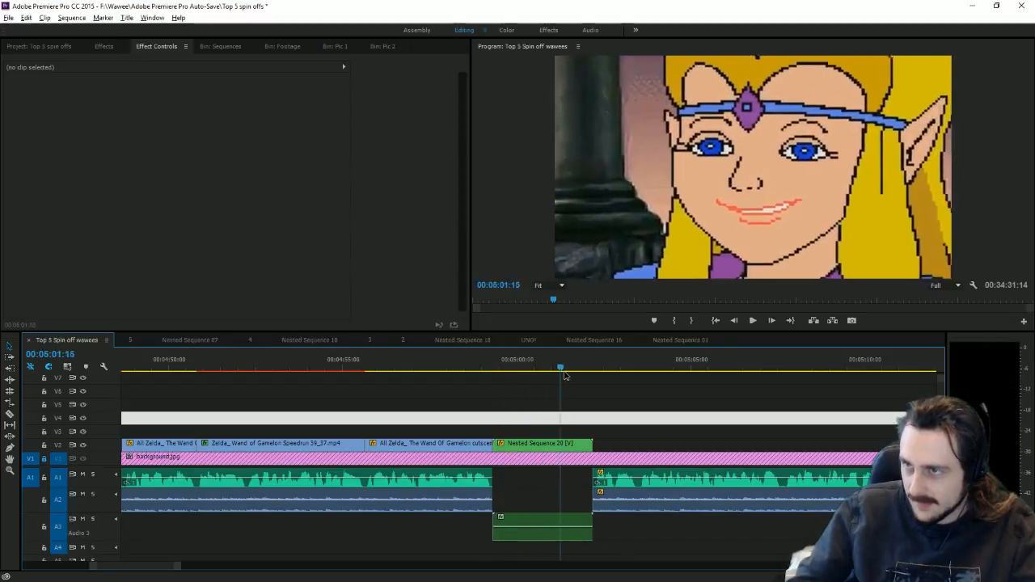
{"action": "left_click", "coordinate": [534, 368]}
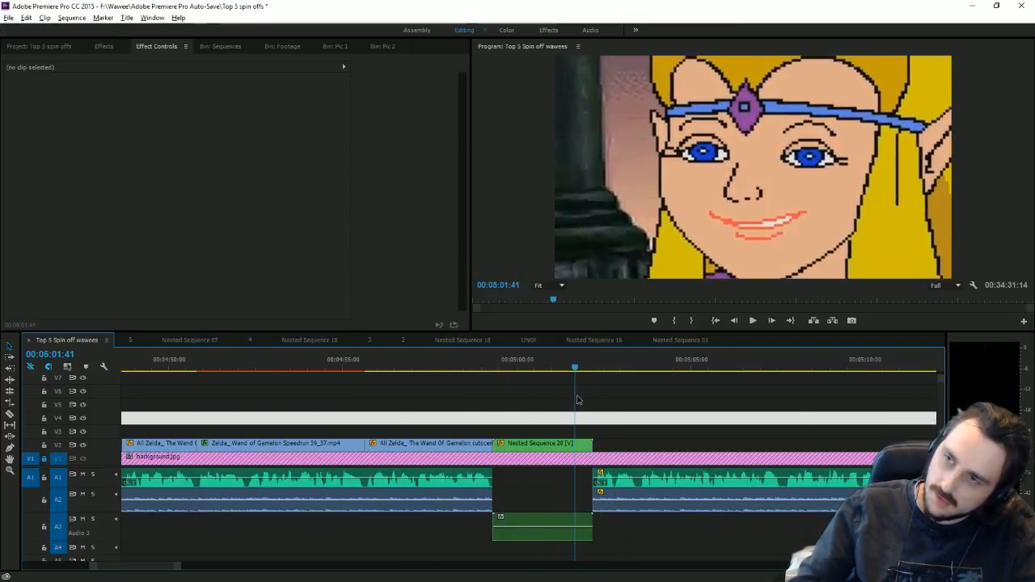
{"action": "left_click", "coordinate": [545, 444]}
{"action": "mouse_move", "coordinate": [443, 119]}
{"action": "left_mouse_down"}
{"action": "mouse_move", "coordinate": [461, 96]}
{"action": "mouse_move", "coordinate": [442, 103]}
{"action": "left_mouse_up"}
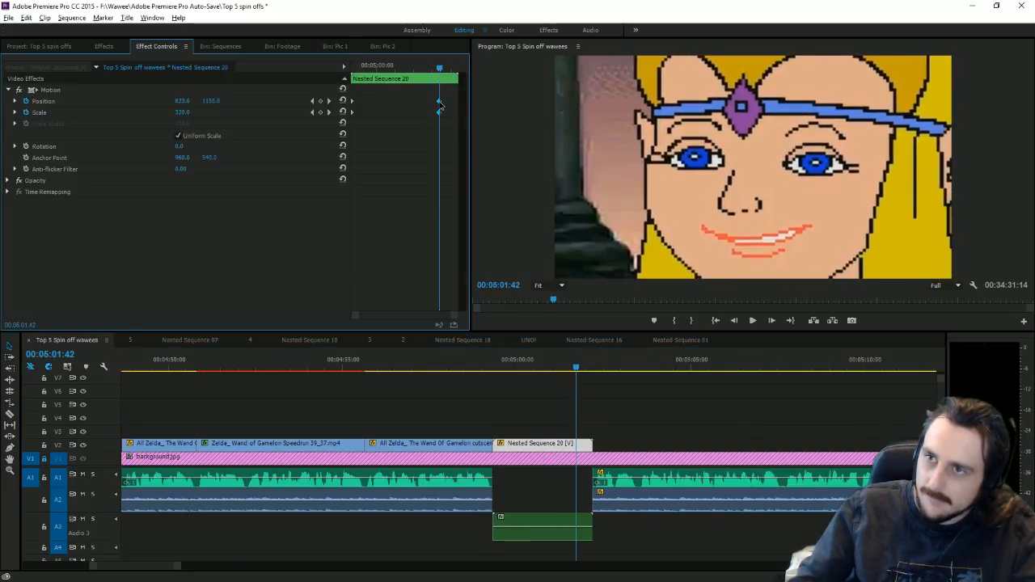
Step: Trim the A3 sound effect and Nested Sequence 20 to end at the playhead
{"action": "left_click", "coordinate": [590, 530]}
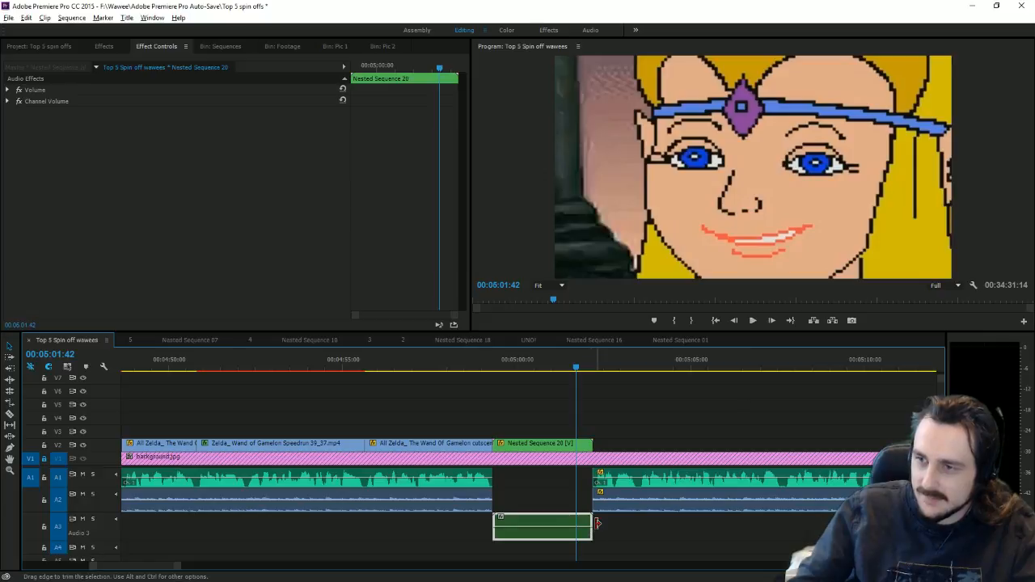
{"action": "left_click_drag", "start_coordinate": [597, 524], "coordinate": [575, 524]}
{"action": "left_click_drag", "start_coordinate": [591, 443], "coordinate": [573, 443]}
Step: Move Nested Sequence 19, the number 1 title card, further right along V2
{"action": "scroll", "coordinate": [605, 460], "scroll_direction": "down", "scroll_amount": 5}
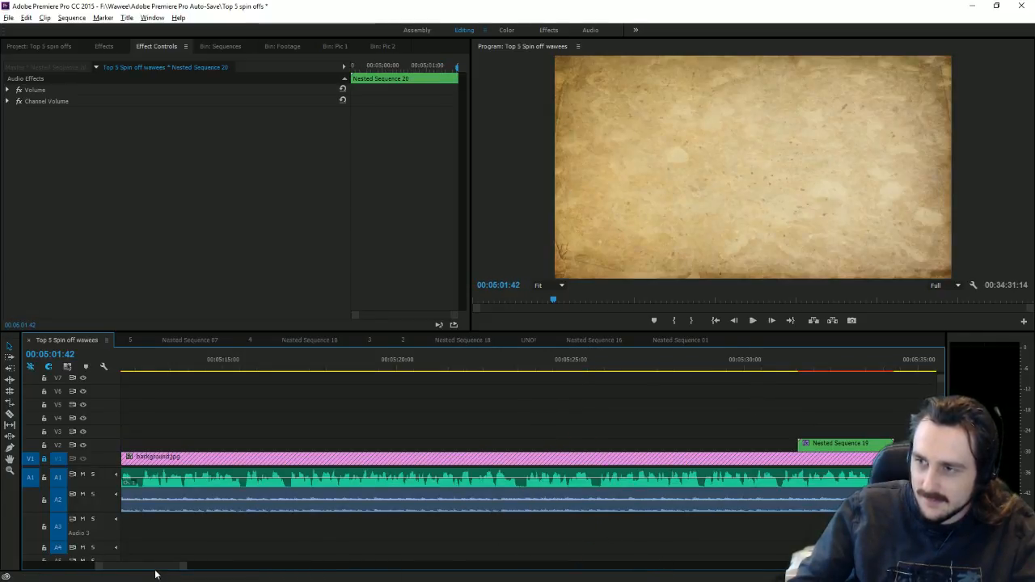
{"action": "scroll", "coordinate": [154, 569], "scroll_direction": "up", "scroll_amount": 8}
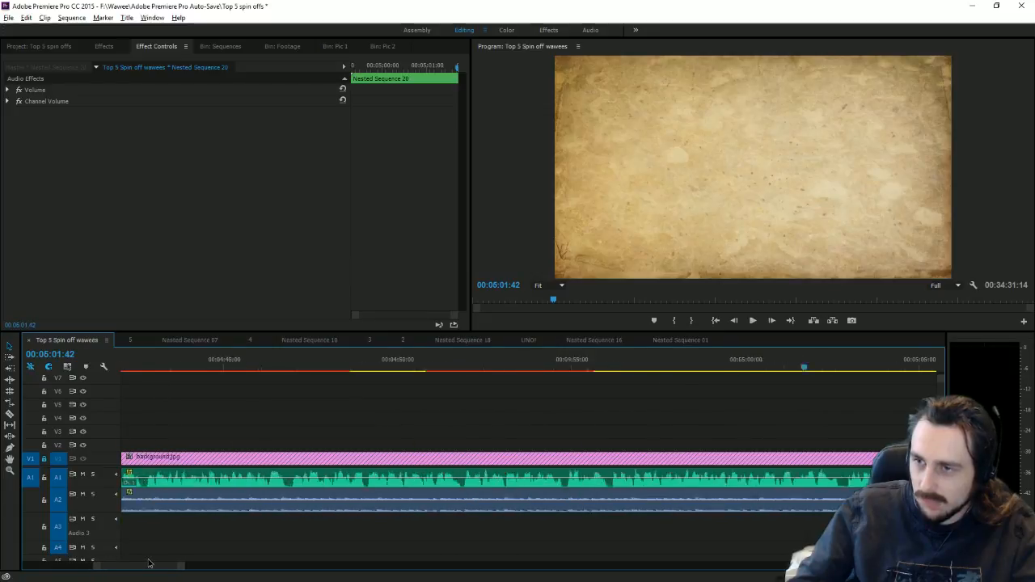
{"action": "scroll", "coordinate": [148, 564], "scroll_direction": "down", "scroll_amount": 10}
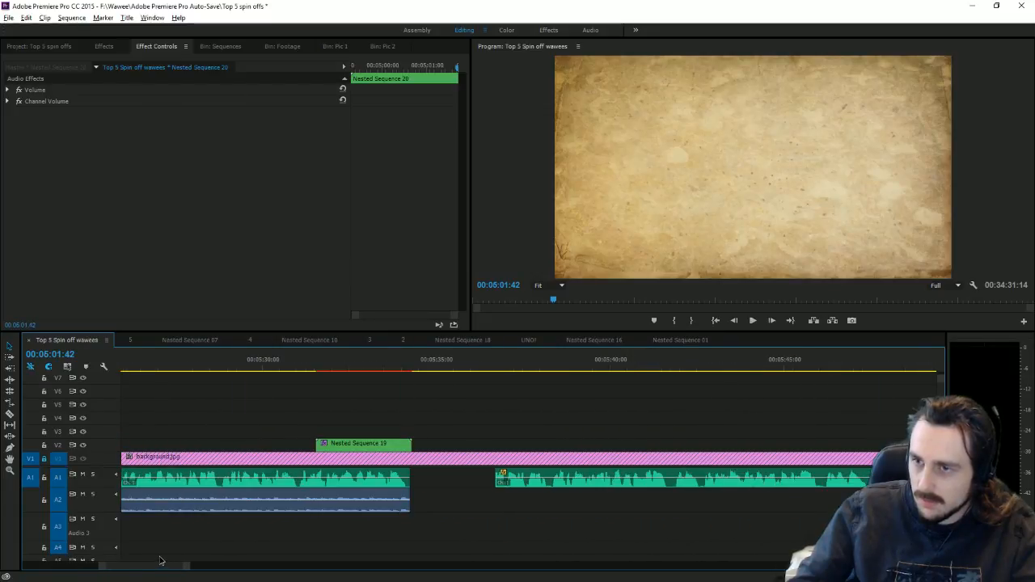
{"action": "scroll", "coordinate": [160, 560], "scroll_direction": "up", "scroll_amount": 2}
{"action": "left_click_drag", "start_coordinate": [175, 566], "coordinate": [246, 567]}
{"action": "key", "text": "equal"}
{"action": "key", "text": "equal"}
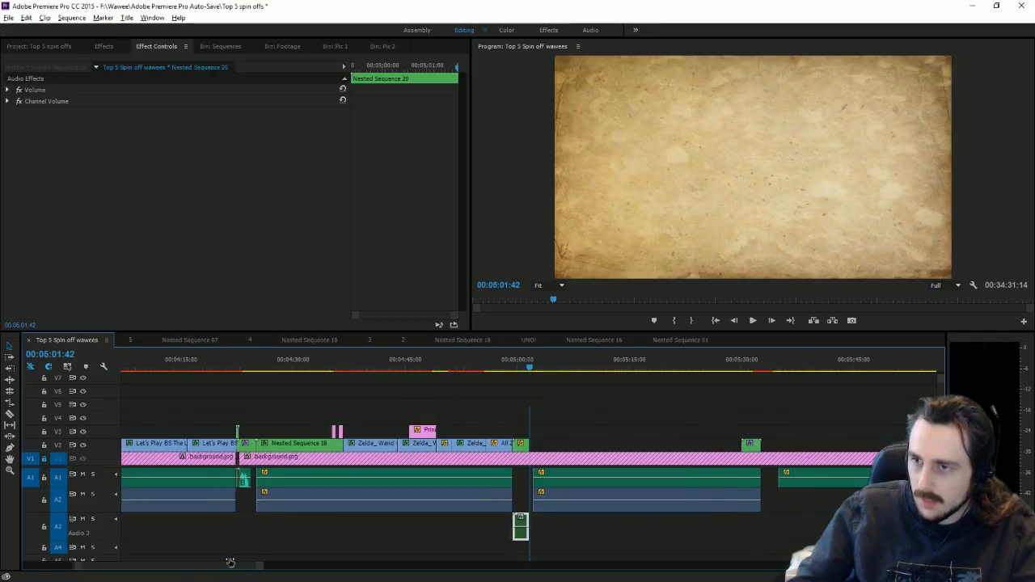
{"action": "left_click_drag", "start_coordinate": [811, 365], "coordinate": [832, 370]}
{"action": "left_click_drag", "start_coordinate": [805, 451], "coordinate": [849, 453]}
{"action": "left_click_drag", "start_coordinate": [848, 368], "coordinate": [867, 371]}
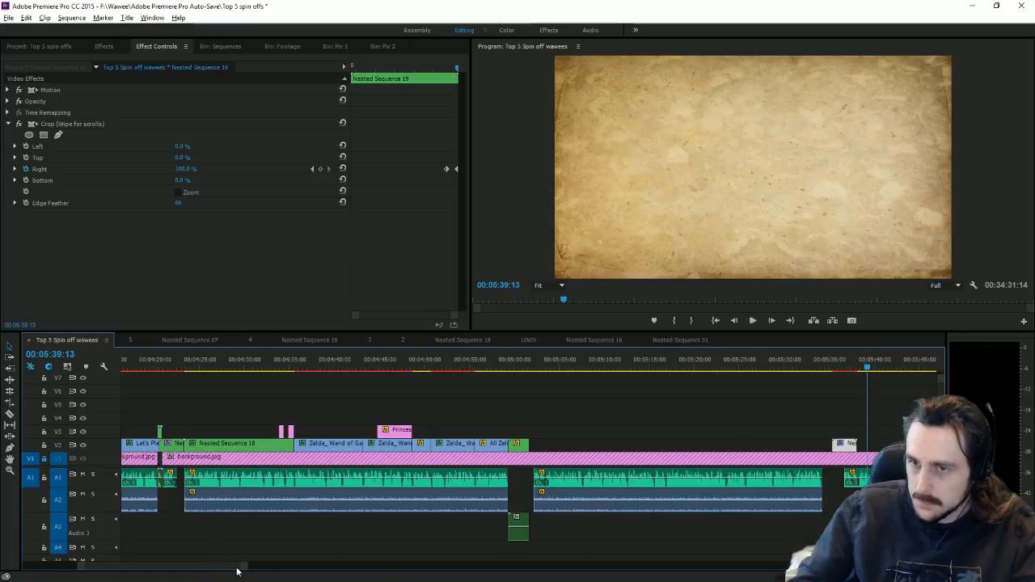
Step: Peek into Nested Sequence 18, then return to Top 5 Spin off wawees at the Zelda zoom start
{"action": "key", "text": "minus"}
{"action": "left_click_drag", "start_coordinate": [635, 480], "coordinate": [619, 467]}
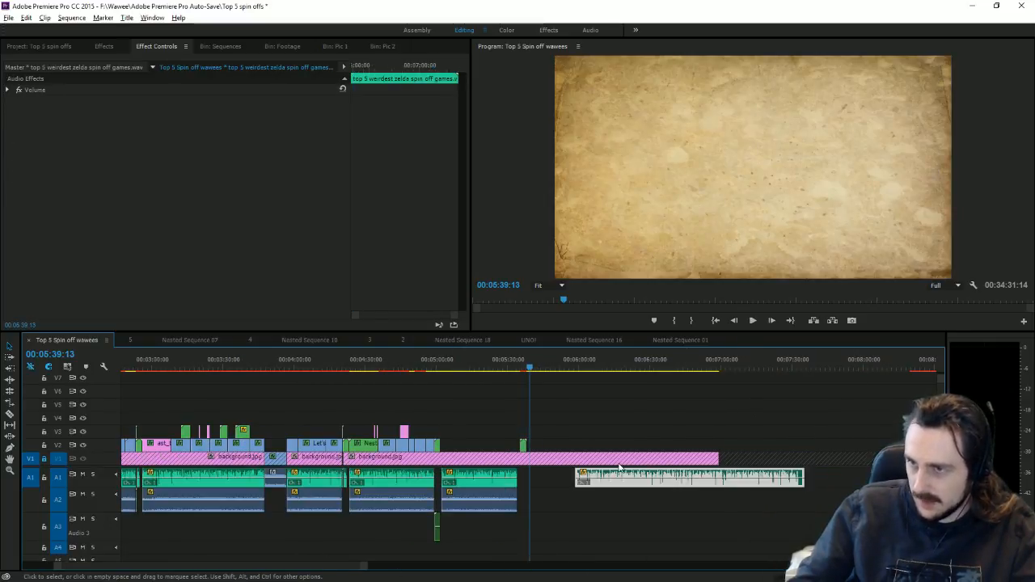
{"action": "left_click", "coordinate": [523, 446]}
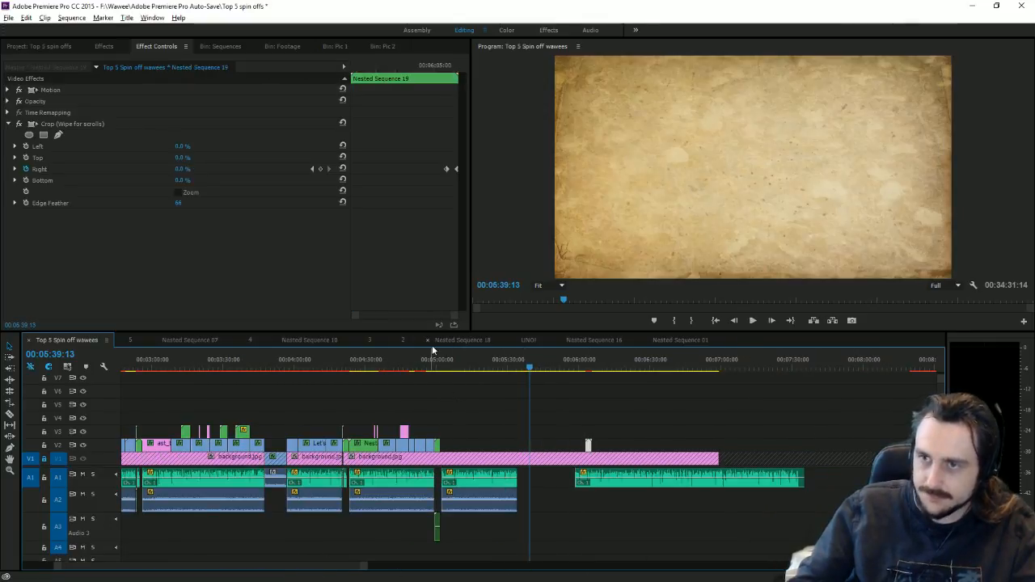
{"action": "left_click", "coordinate": [433, 343]}
{"action": "left_click", "coordinate": [72, 338]}
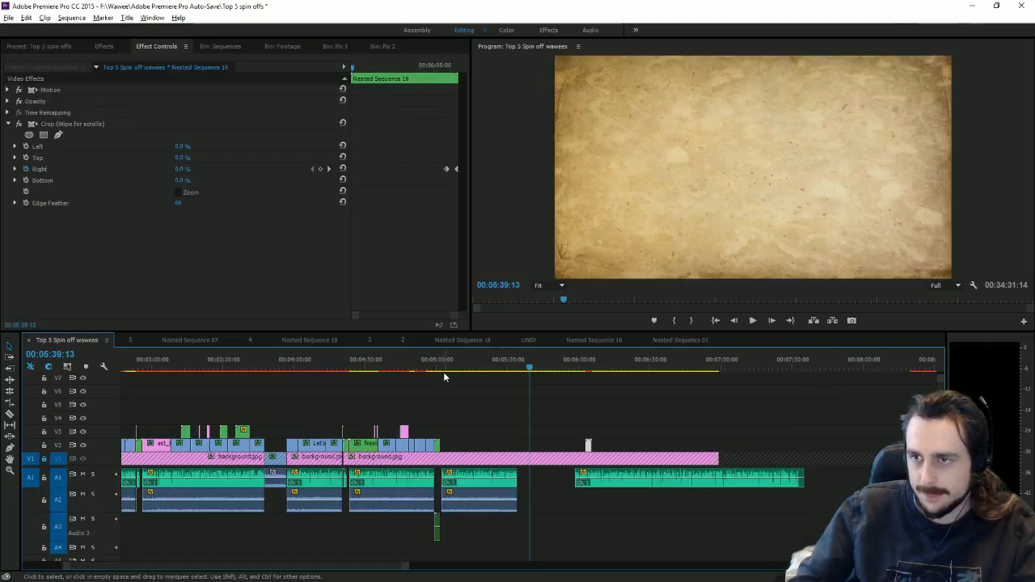
{"action": "left_click", "coordinate": [442, 373]}
{"action": "key", "text": "="}
{"action": "key", "text": "="}
{"action": "key", "text": "="}
{"action": "key", "text": "="}
{"action": "key", "text": "="}
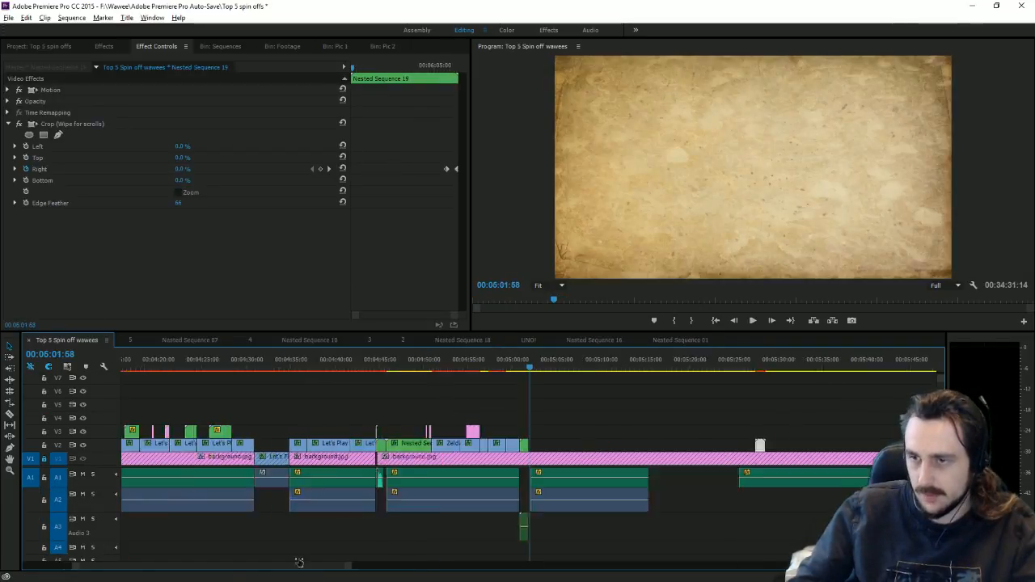
{"action": "left_click_drag", "start_coordinate": [348, 366], "coordinate": [341, 397]}
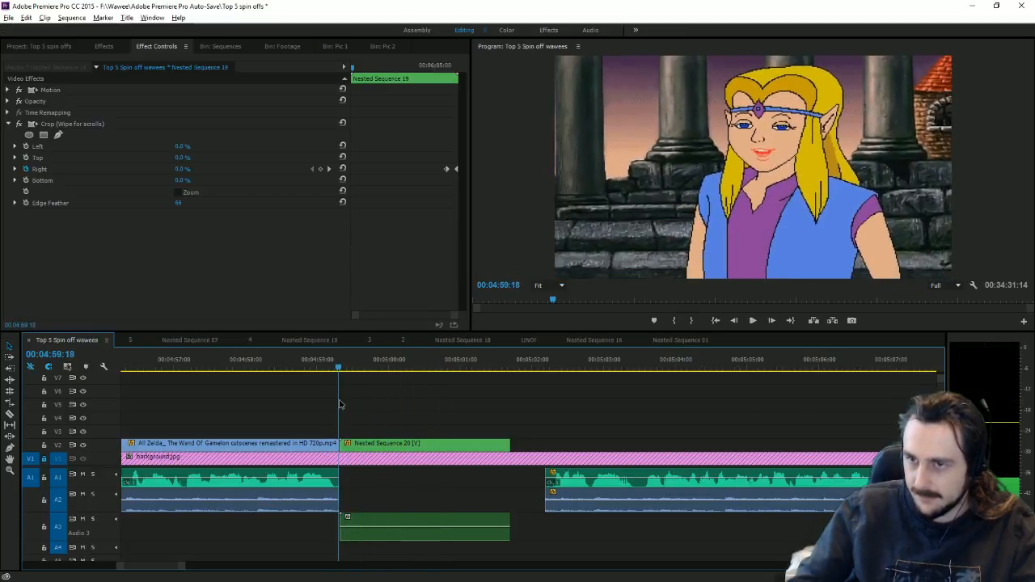
Step: Select the Nested Sequence 20 zoom clip, view its effects, and zoom out to the whole sequence
{"action": "left_click", "coordinate": [359, 444]}
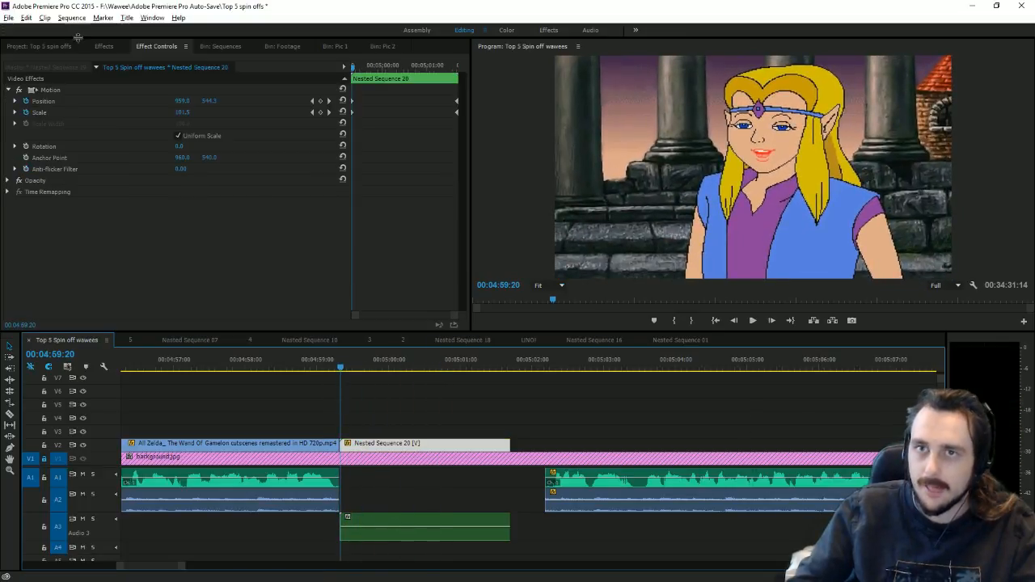
{"action": "left_click", "coordinate": [105, 50]}
{"action": "scroll", "coordinate": [161, 235], "scroll_direction": "down", "scroll_amount": 5}
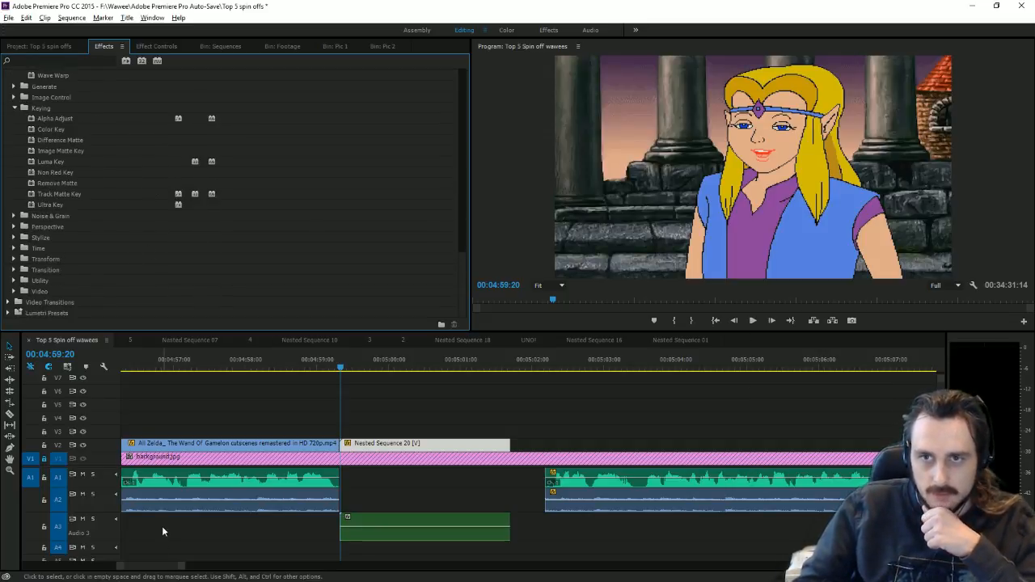
{"action": "left_click_drag", "start_coordinate": [164, 571], "coordinate": [530, 558]}
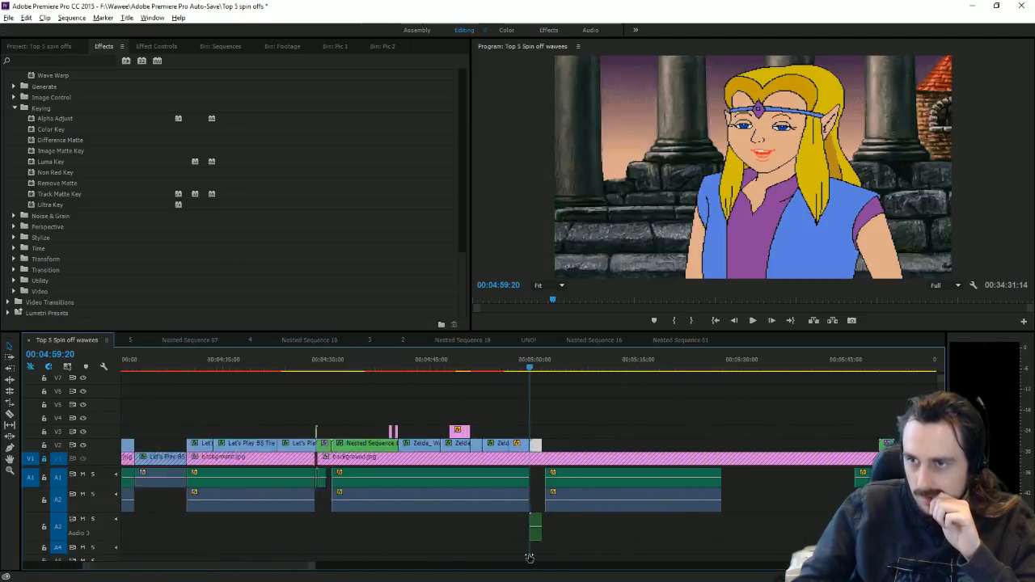
{"action": "key", "text": "backslash"}
Step: Copy the Link's Crossbow clip's Color Balance (HLS), Color Balance and Noise effects, then reselect Nested Sequence 20
{"action": "left_click", "coordinate": [159, 339]}
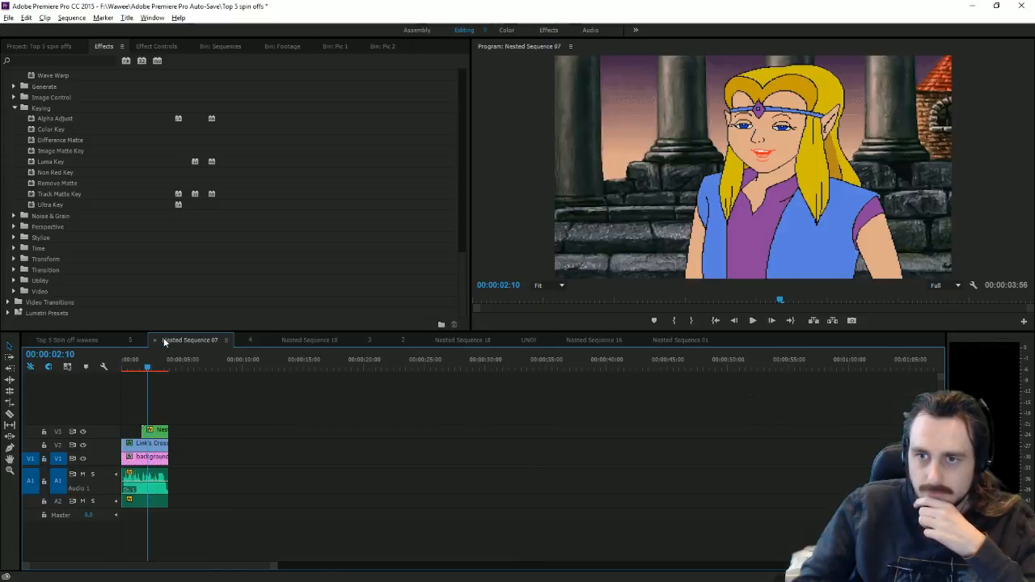
{"action": "left_click", "coordinate": [151, 443]}
{"action": "left_click", "coordinate": [156, 46]}
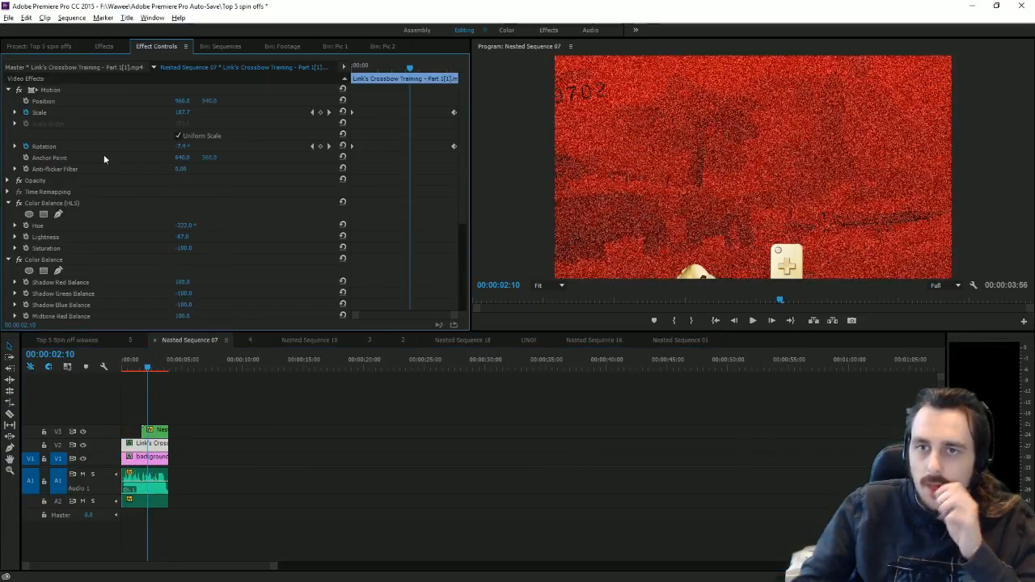
{"action": "scroll", "coordinate": [67, 212], "scroll_direction": "down", "scroll_amount": 5}
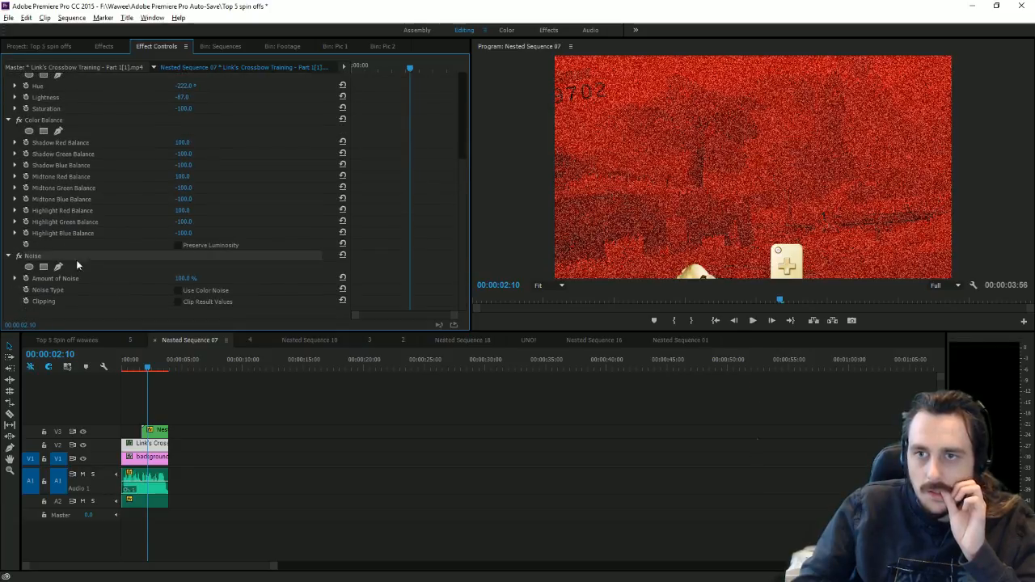
{"action": "scroll", "coordinate": [49, 235], "scroll_direction": "up", "scroll_amount": 2}
{"action": "left_click", "coordinate": [46, 165]}
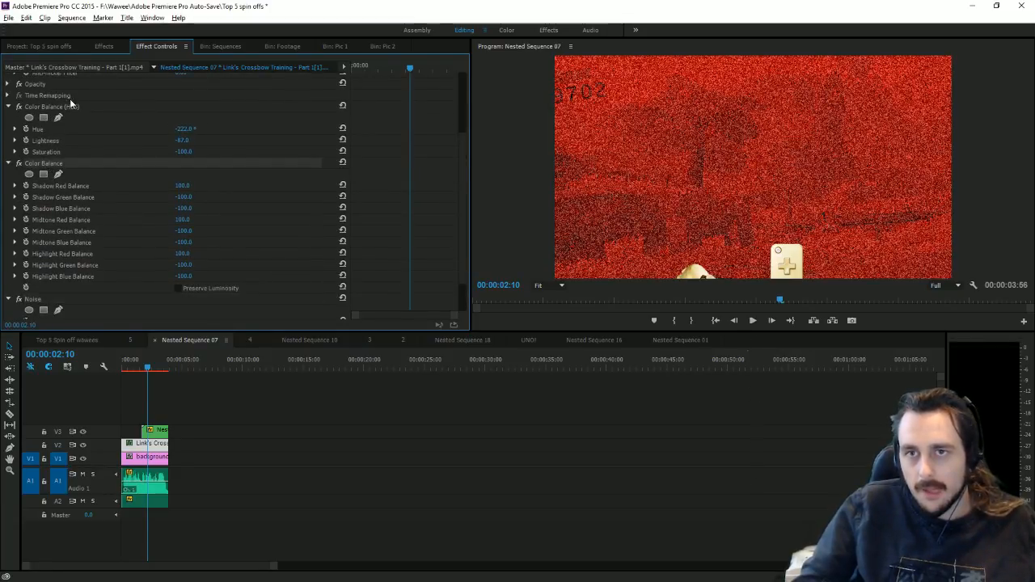
{"action": "left_click", "coordinate": [73, 108]}
{"action": "left_click", "coordinate": [50, 166]}
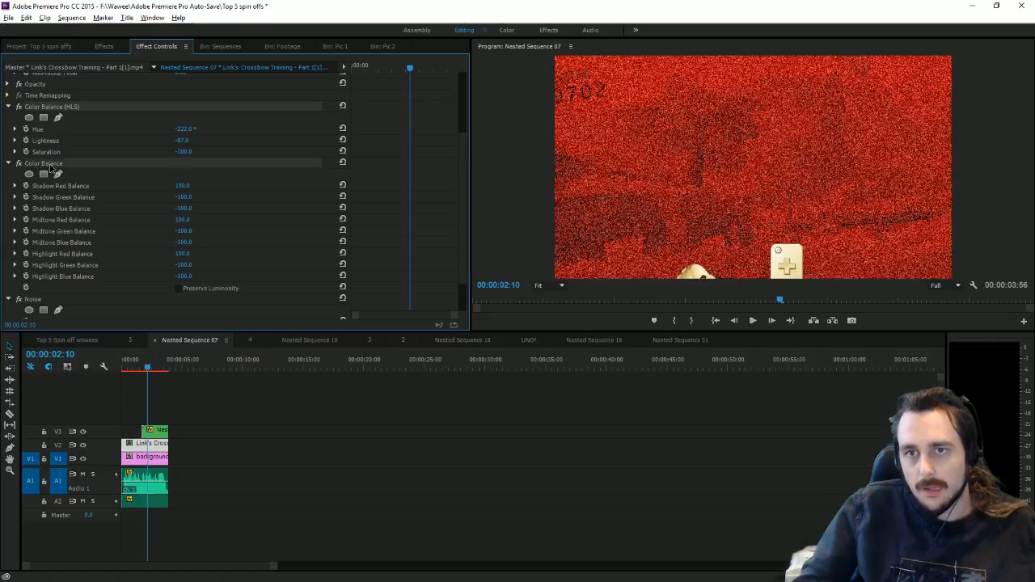
{"action": "left_click", "coordinate": [34, 302]}
{"action": "left_click", "coordinate": [61, 340]}
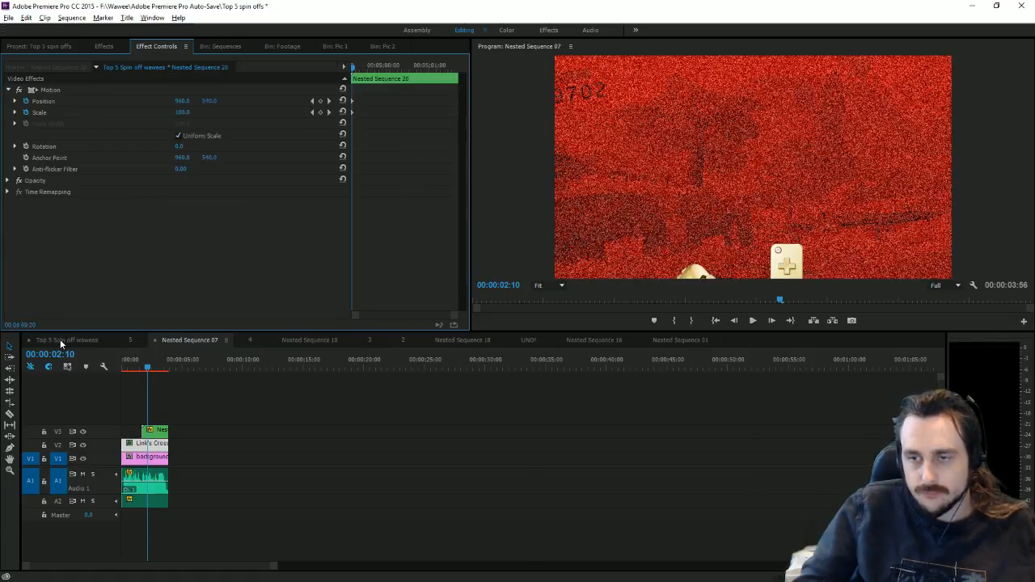
{"action": "left_click", "coordinate": [195, 242]}
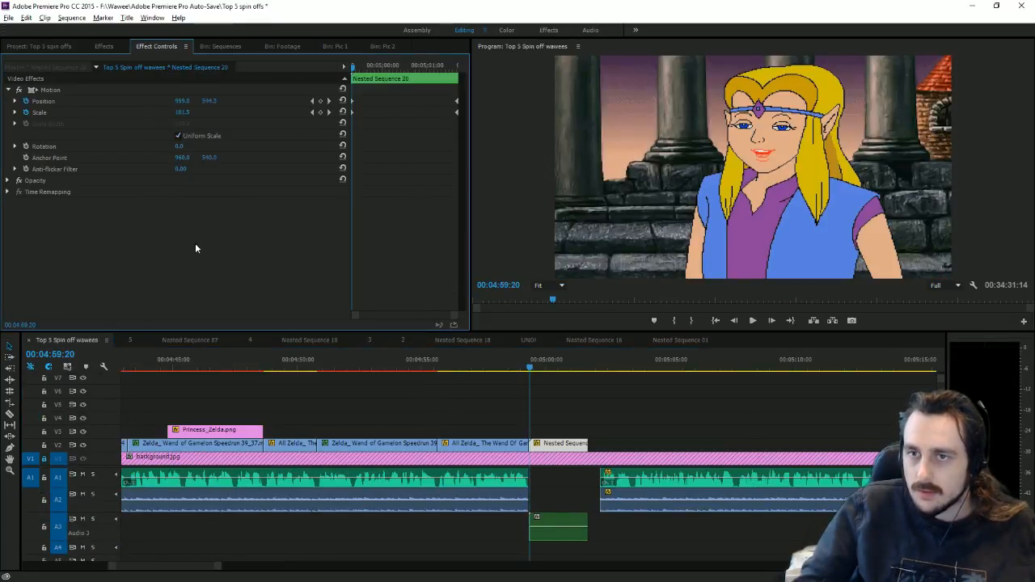
Step: Paste the red glitch effects onto Nested Sequence 20 and enable keyframing on its Color Balance values
{"action": "key", "text": "ctrl+v"}
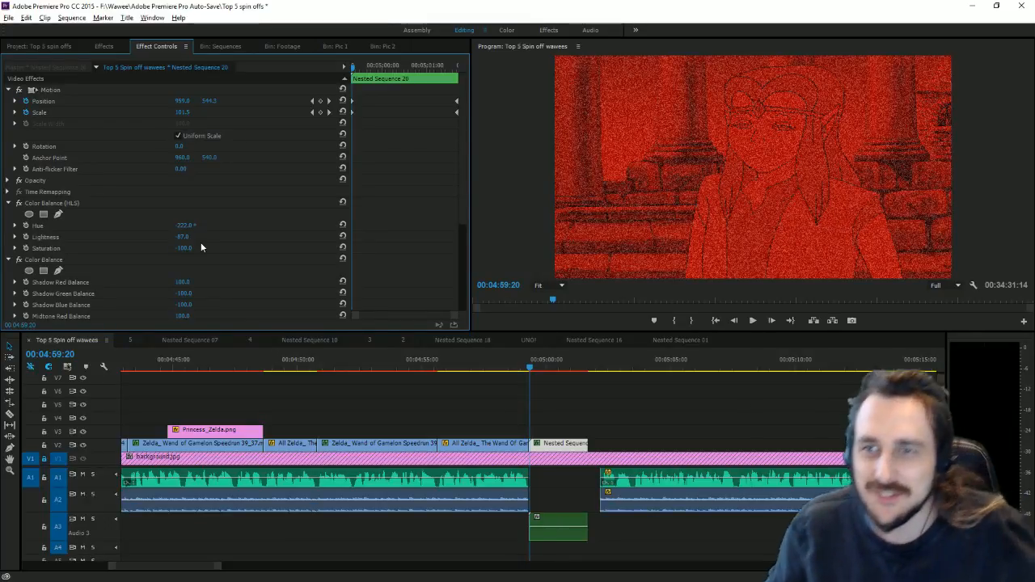
{"action": "key", "text": "Left"}
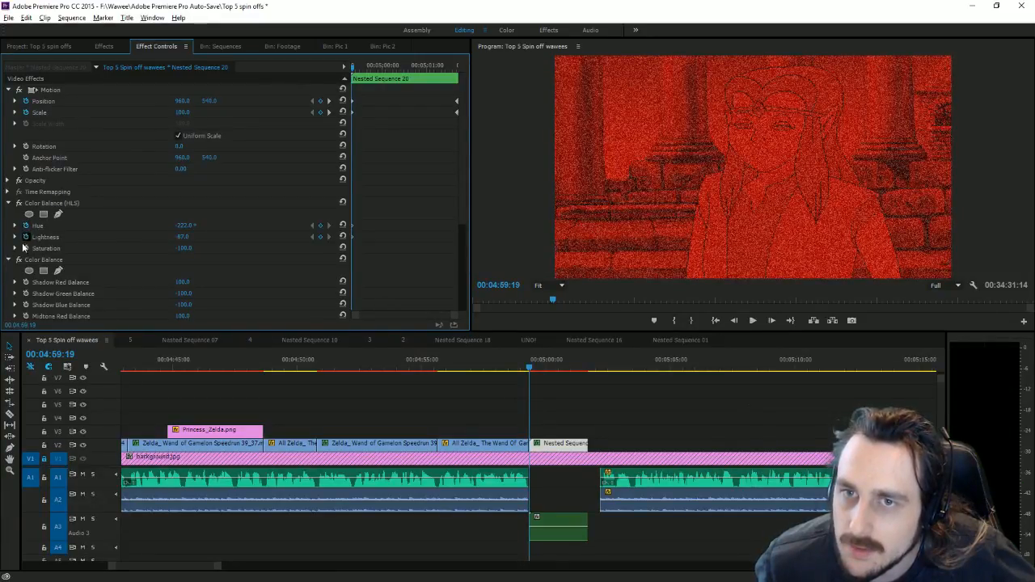
{"action": "scroll", "coordinate": [148, 304], "scroll_direction": "down", "scroll_amount": 2}
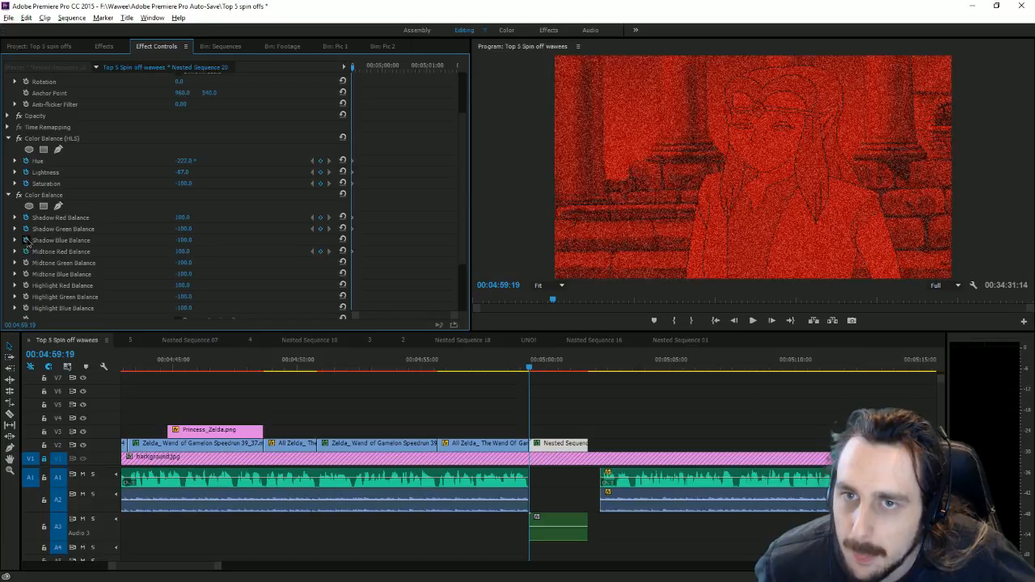
{"action": "left_click", "coordinate": [25, 241]}
{"action": "left_click", "coordinate": [25, 263]}
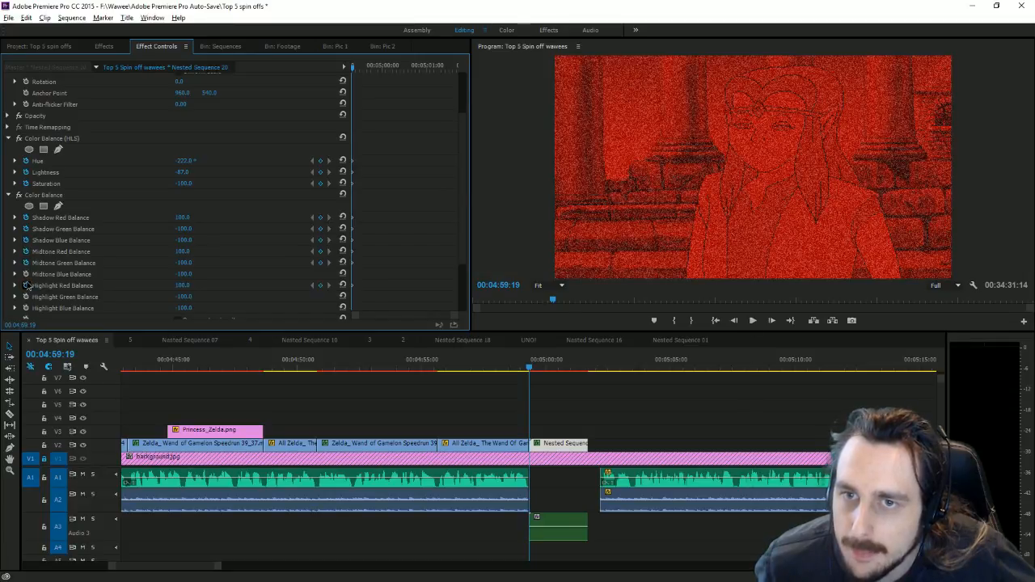
{"action": "left_click", "coordinate": [25, 286]}
{"action": "left_click", "coordinate": [550, 308]}
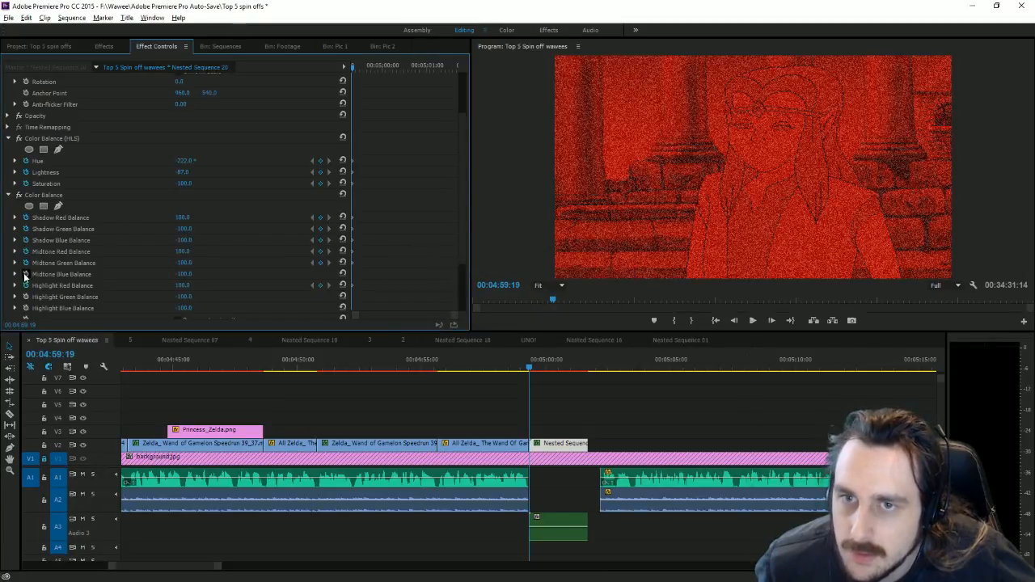
{"action": "left_click", "coordinate": [26, 297]}
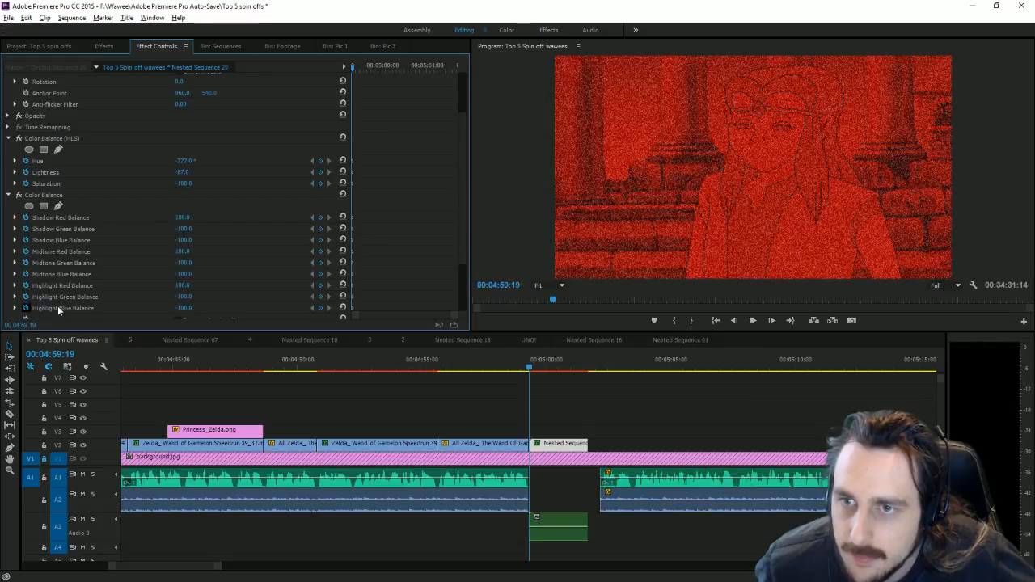
Step: At 05:00:43, add keyframes for Amount of Noise, Highlight Red Balance and Shadow Red Balance
{"action": "scroll", "coordinate": [58, 309], "scroll_direction": "down", "scroll_amount": 3}
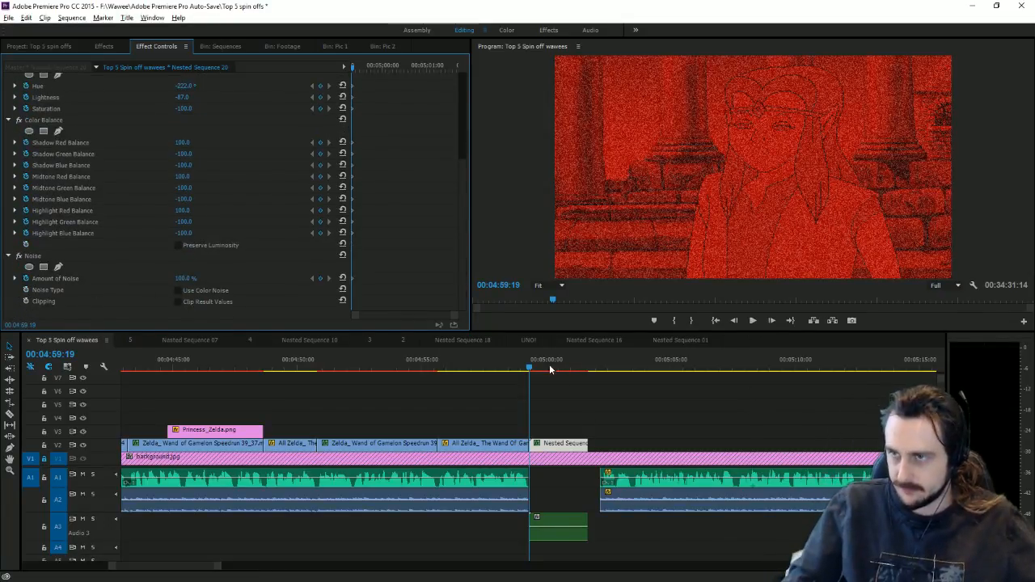
{"action": "mouse_move", "coordinate": [550, 370]}
{"action": "left_mouse_down"}
{"action": "mouse_move", "coordinate": [574, 374]}
{"action": "mouse_move", "coordinate": [564, 377]}
{"action": "left_mouse_up"}
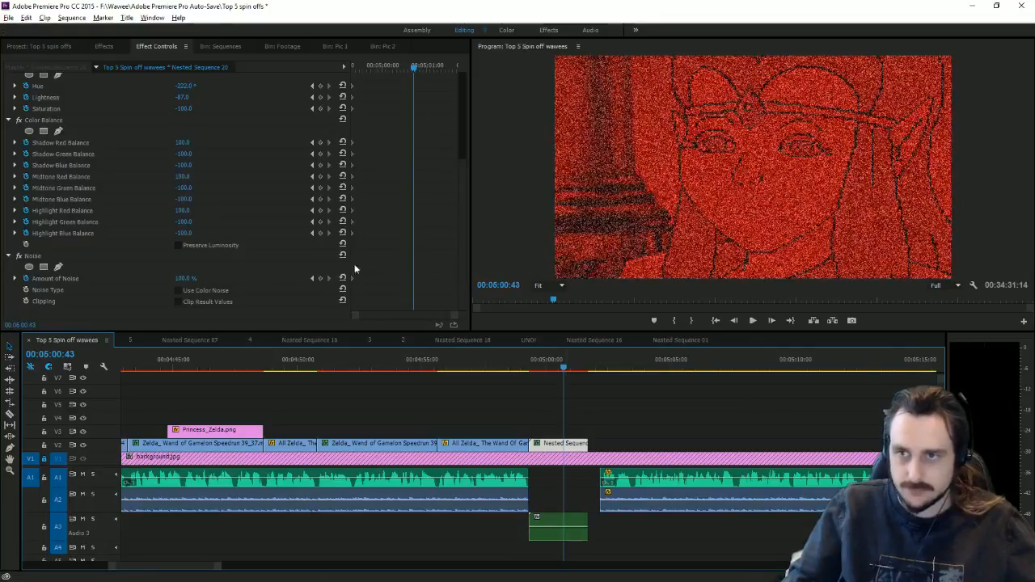
{"action": "left_click", "coordinate": [322, 279]}
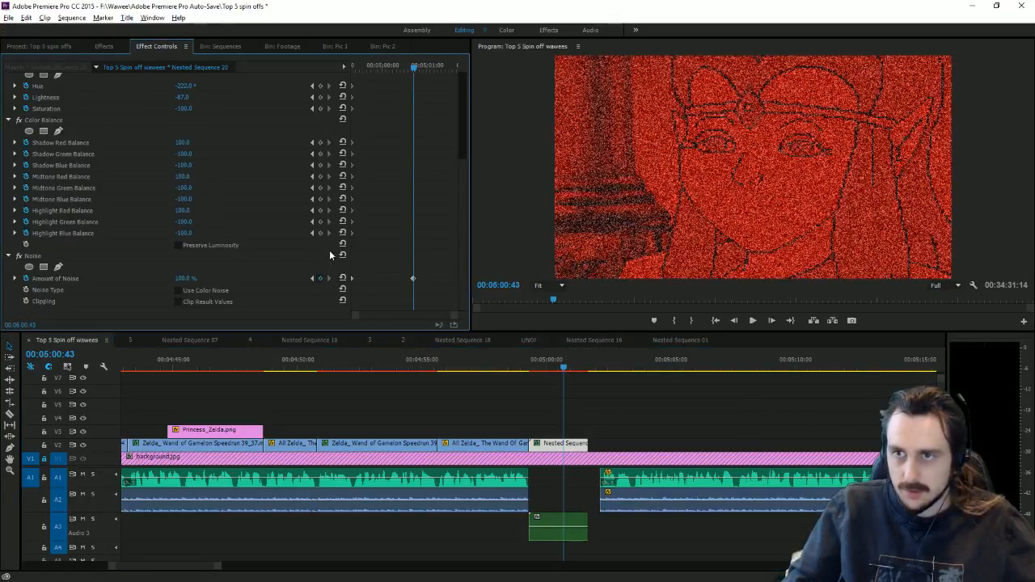
{"action": "left_click", "coordinate": [322, 210]}
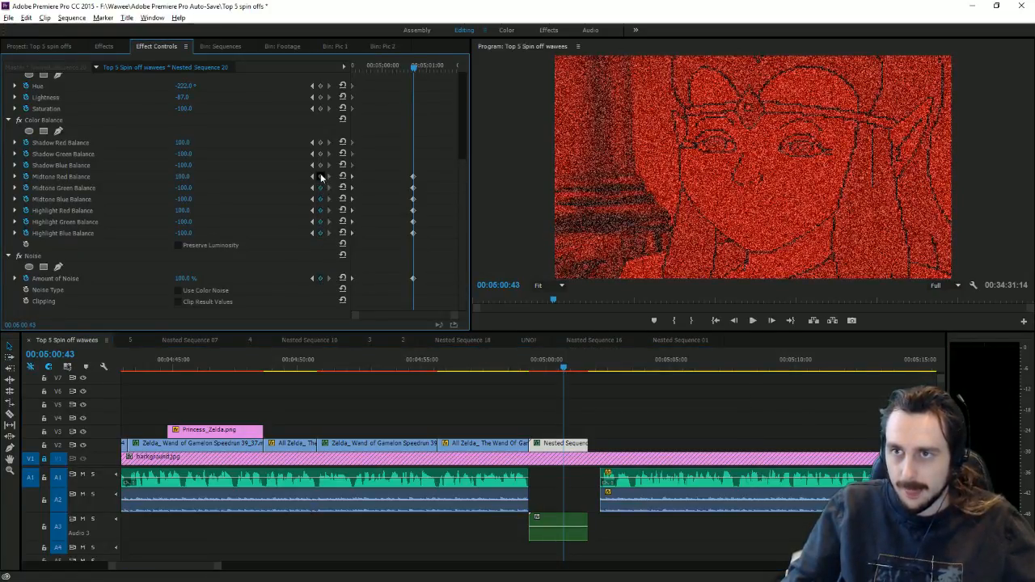
{"action": "left_click", "coordinate": [322, 143]}
Step: At the clip start, reset Lightness, Saturation, the shadow/midtone/highlight balances and Amount of Noise to 0
{"action": "scroll", "coordinate": [327, 155], "scroll_direction": "up", "scroll_amount": 5}
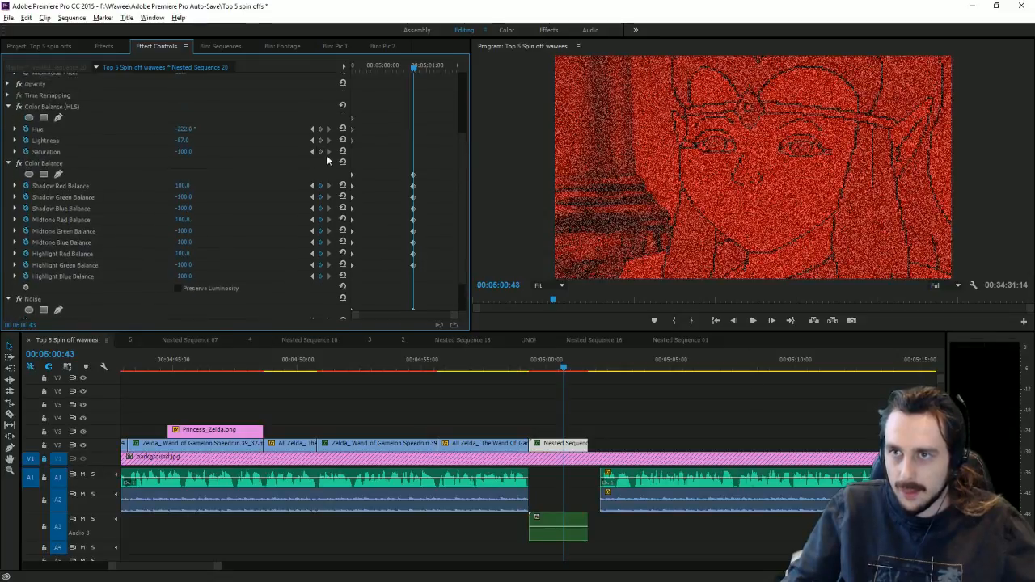
{"action": "scroll", "coordinate": [326, 240], "scroll_direction": "up", "scroll_amount": 1}
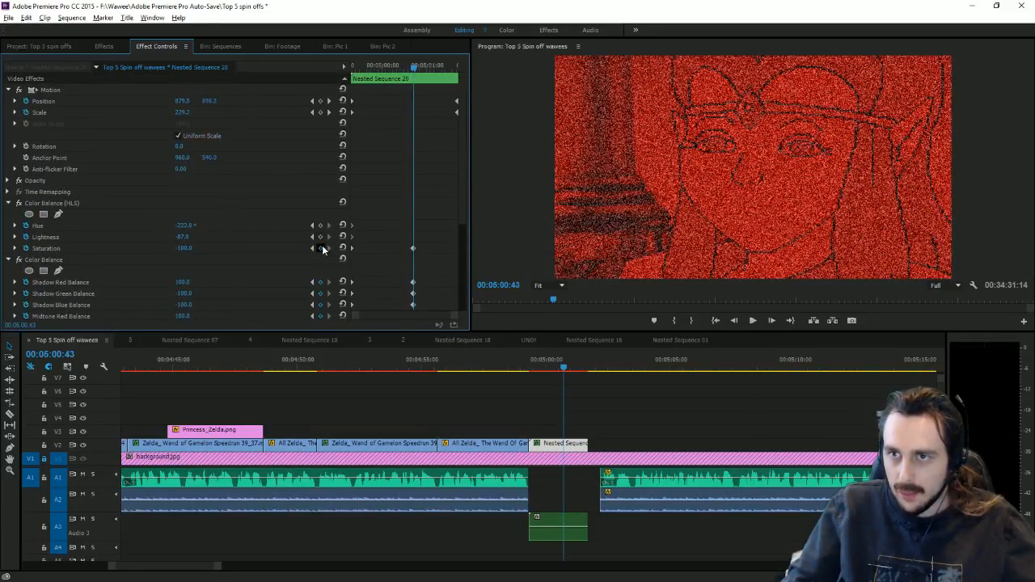
{"action": "left_click", "coordinate": [312, 225]}
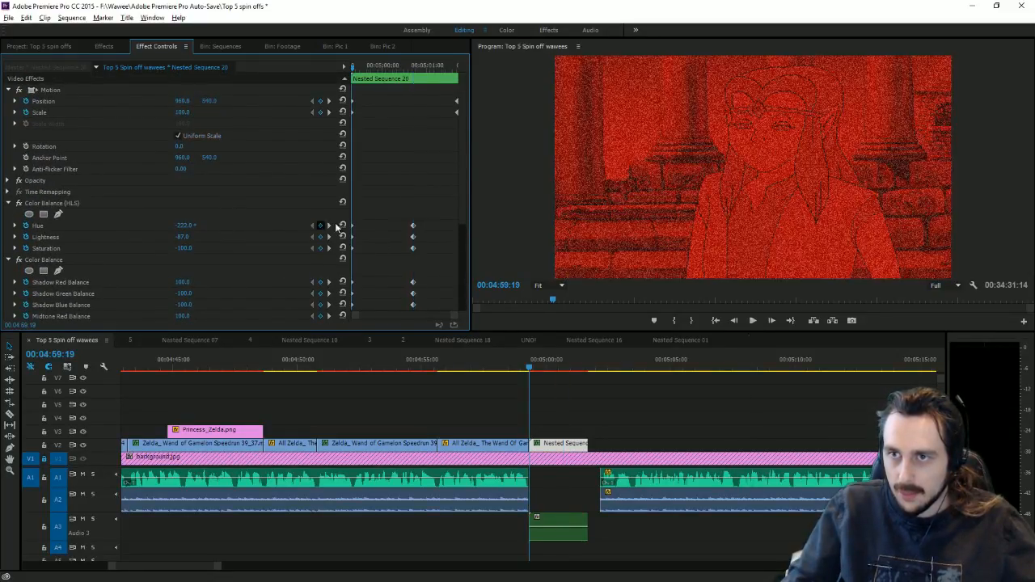
{"action": "left_click", "coordinate": [343, 237]}
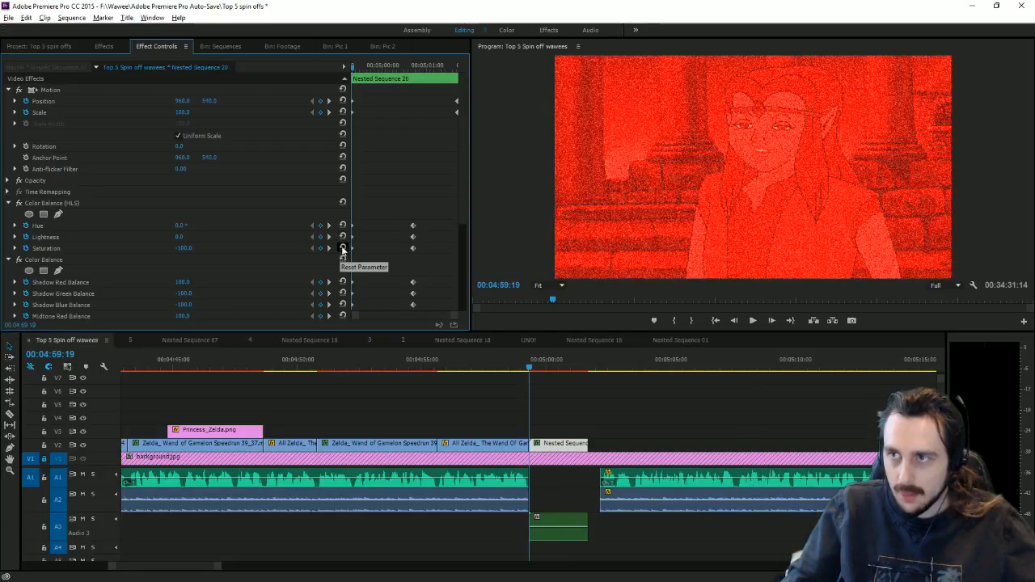
{"action": "left_click", "coordinate": [343, 248]}
{"action": "left_click", "coordinate": [342, 282]}
{"action": "left_click", "coordinate": [343, 294]}
{"action": "left_click", "coordinate": [343, 305]}
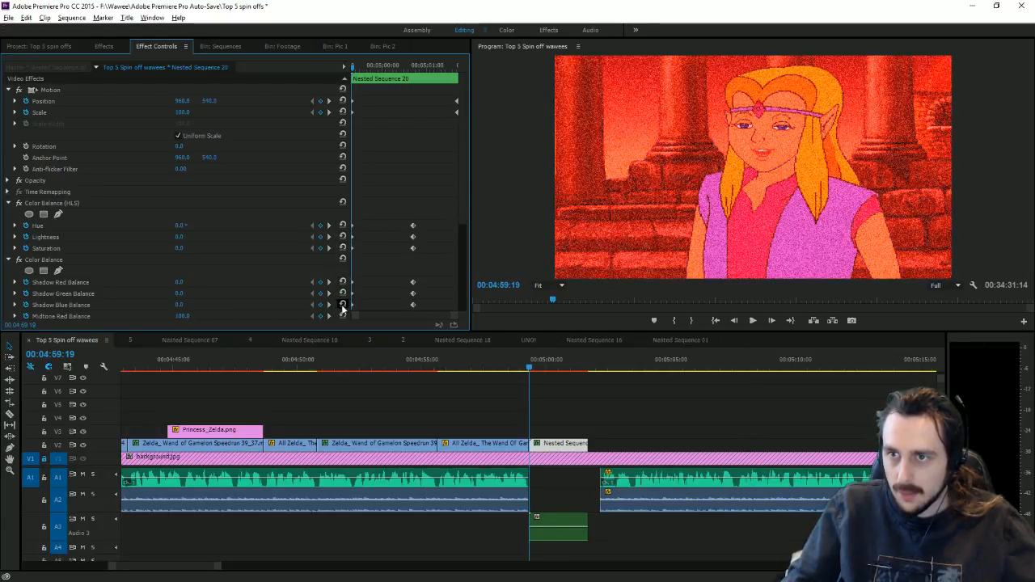
{"action": "scroll", "coordinate": [344, 299], "scroll_direction": "down", "scroll_amount": 3}
{"action": "left_click", "coordinate": [343, 219]}
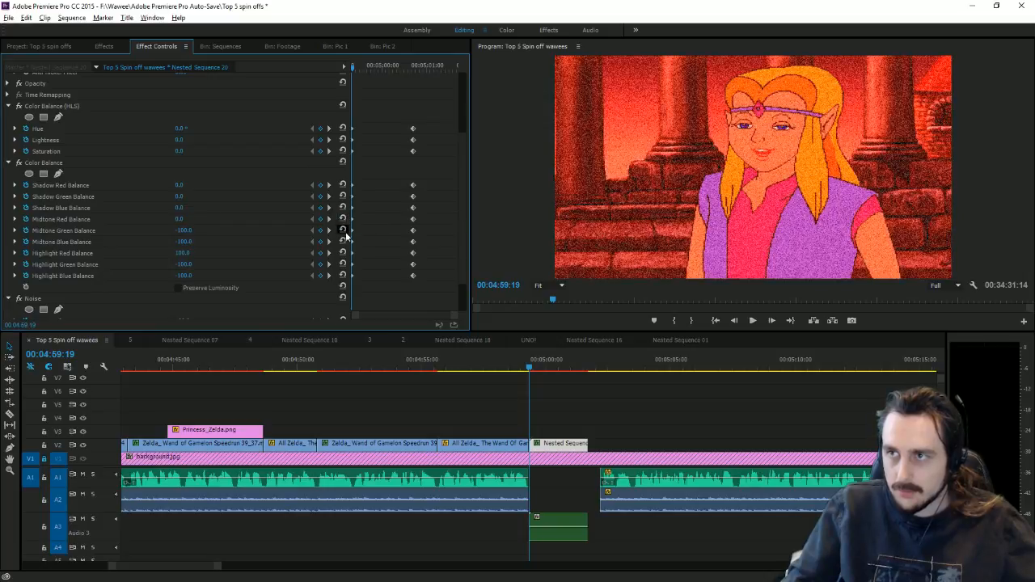
{"action": "left_click", "coordinate": [343, 230]}
{"action": "left_click", "coordinate": [343, 252]}
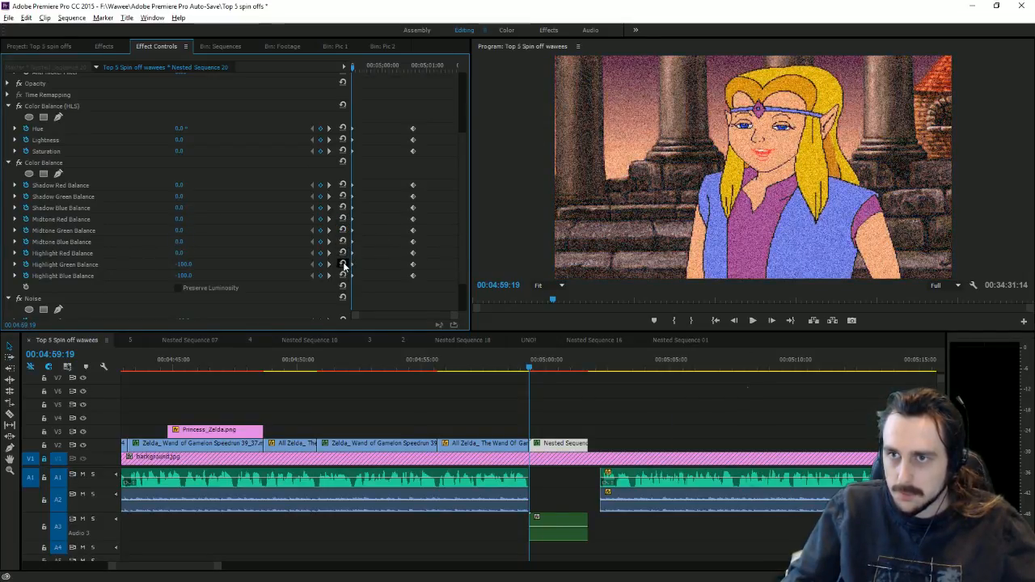
{"action": "left_click", "coordinate": [343, 265]}
{"action": "scroll", "coordinate": [341, 277], "scroll_direction": "down", "scroll_amount": 2}
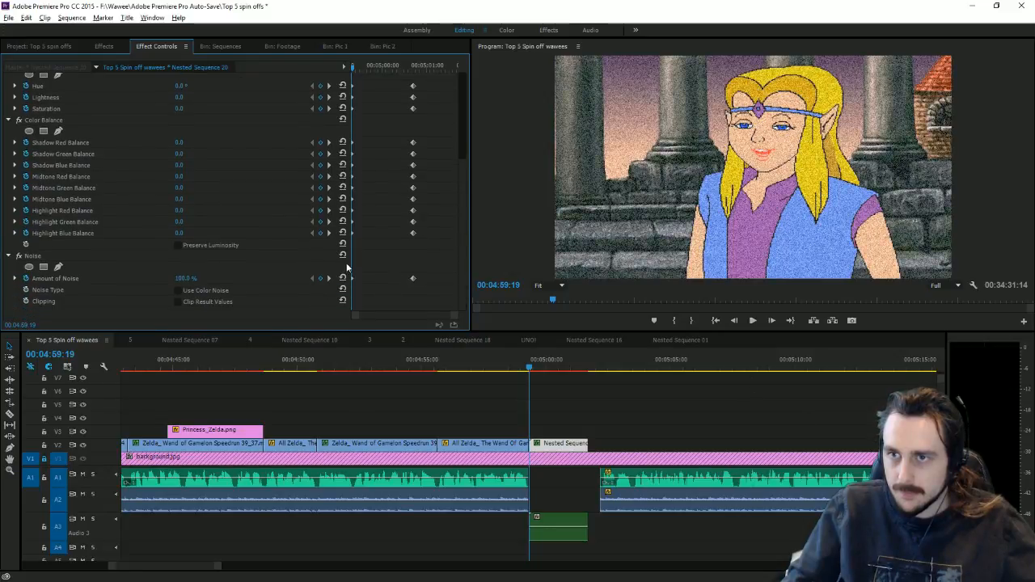
{"action": "left_click", "coordinate": [342, 278]}
Step: Preview the colour-to-red-glitch animation from the nested clip's start
{"action": "left_click", "coordinate": [750, 322]}
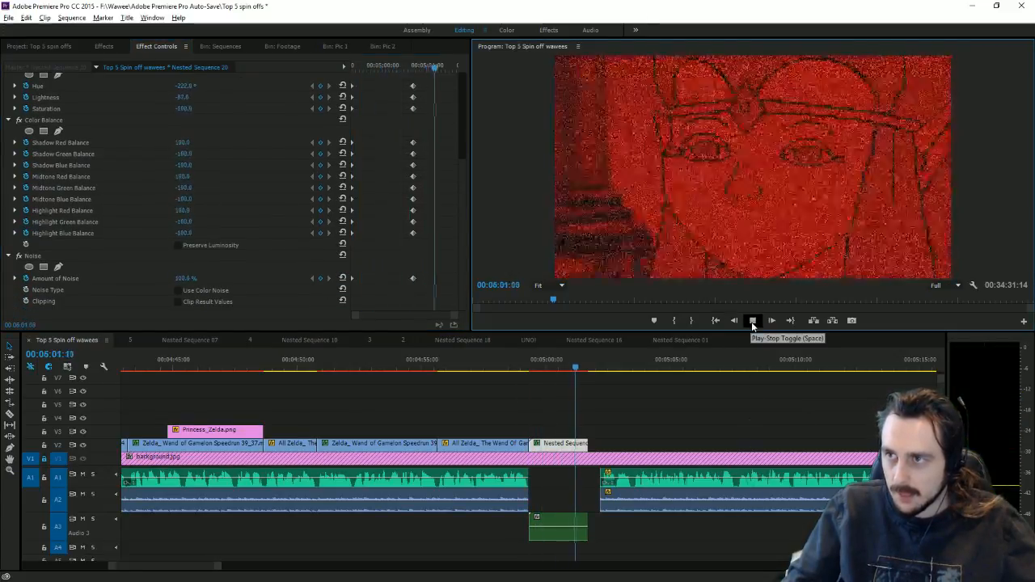
{"action": "left_click_drag", "start_coordinate": [549, 372], "coordinate": [578, 375]}
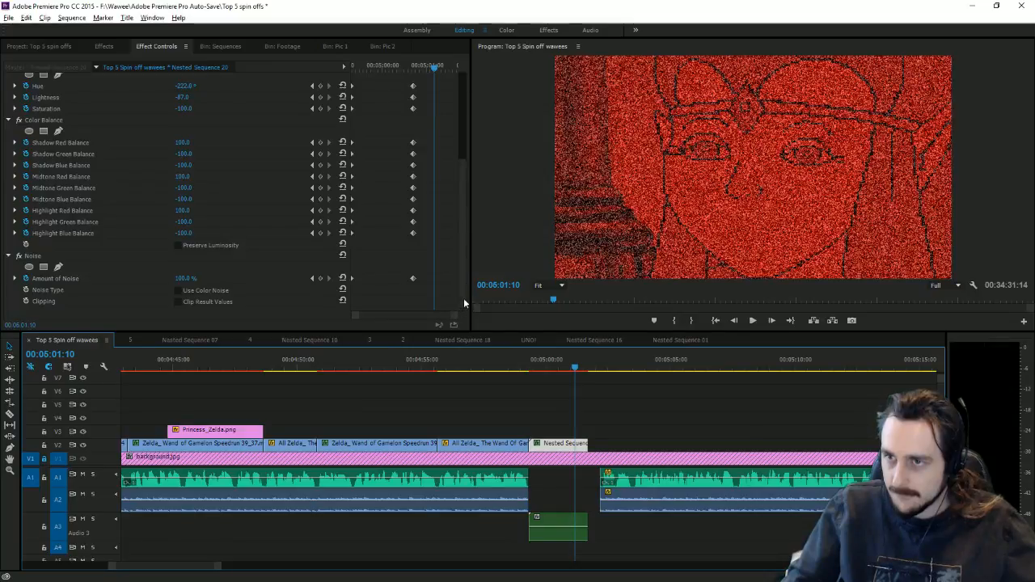
{"action": "left_click", "coordinate": [465, 259]}
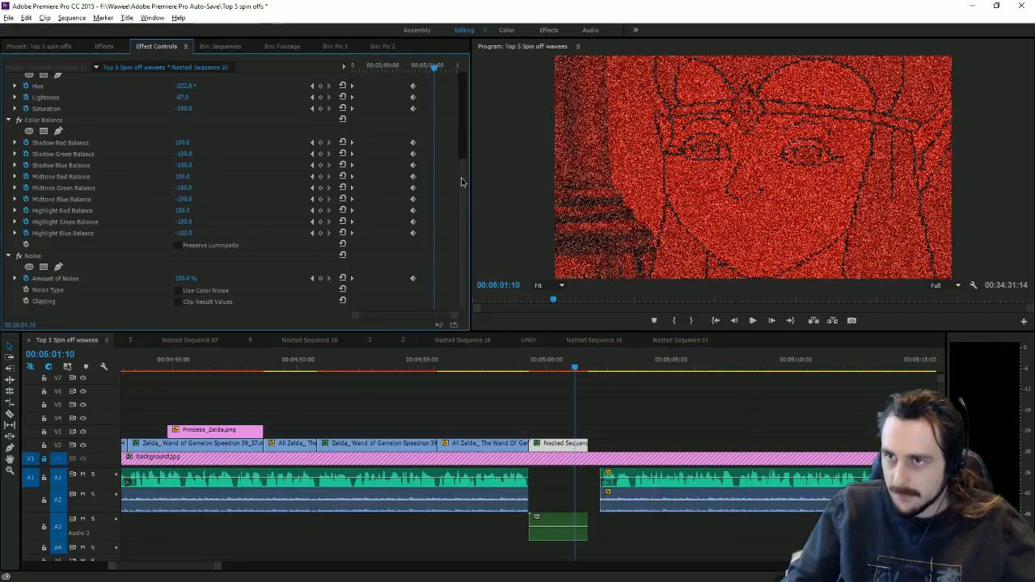
{"action": "left_click_drag", "start_coordinate": [461, 182], "coordinate": [469, 89]}
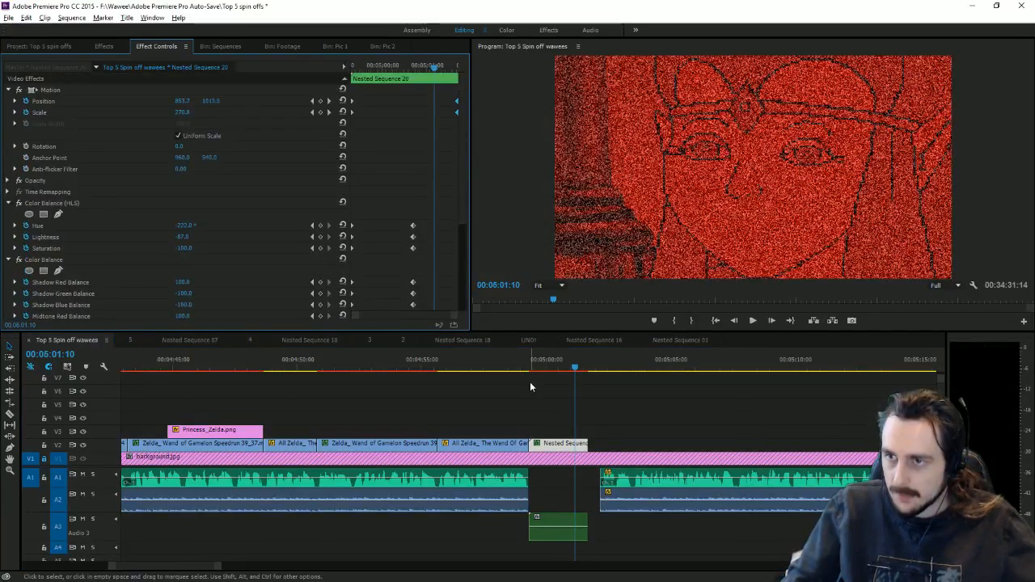
{"action": "left_click", "coordinate": [530, 369]}
{"action": "left_click", "coordinate": [759, 321]}
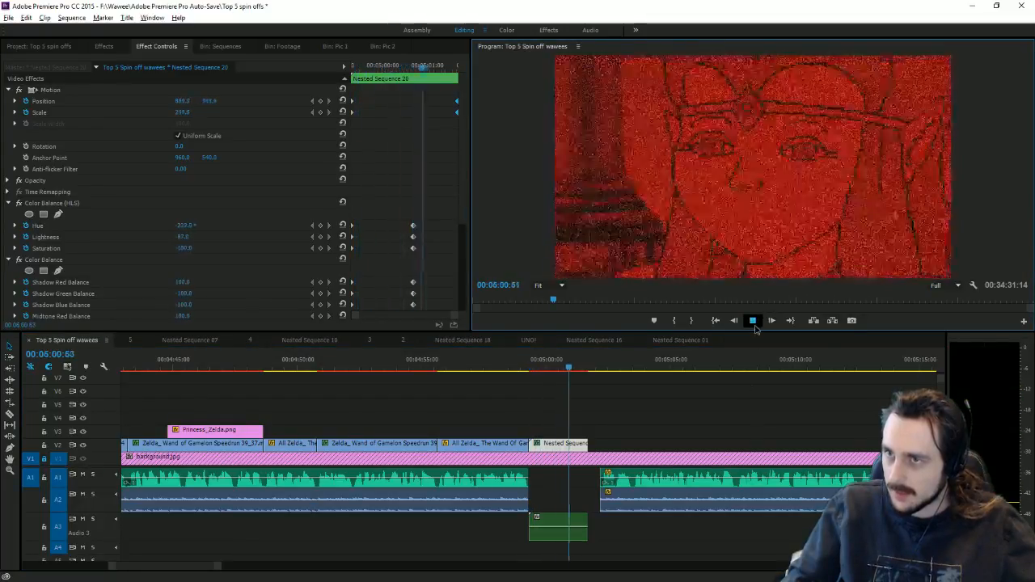
{"action": "left_click", "coordinate": [753, 321]}
Step: Trim the nested clip's end to the playhead and replay the shortened glitch section
{"action": "left_click_drag", "start_coordinate": [444, 84], "coordinate": [434, 115]}
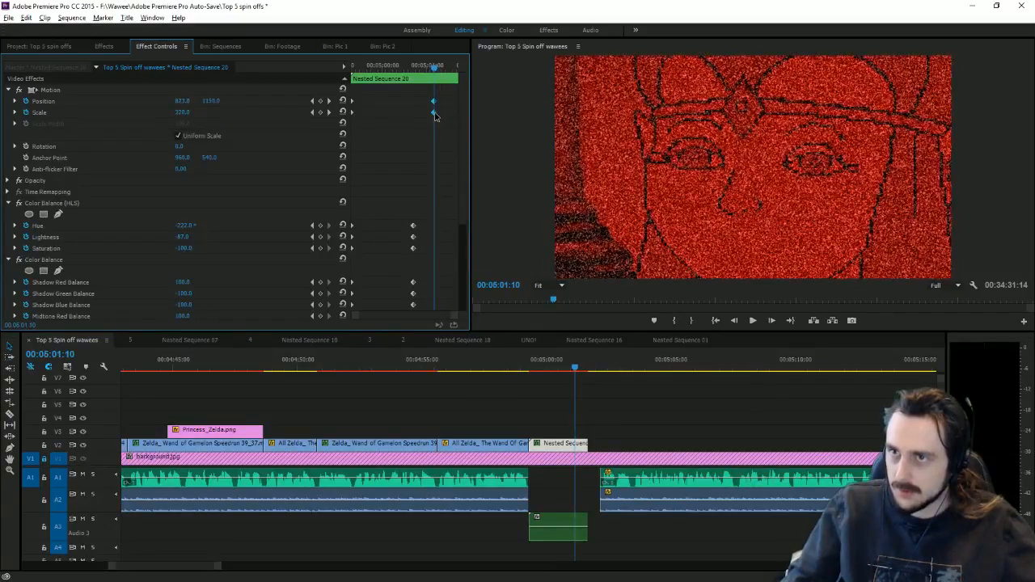
{"action": "left_click_drag", "start_coordinate": [587, 443], "coordinate": [575, 522]}
{"action": "left_click", "coordinate": [527, 369]}
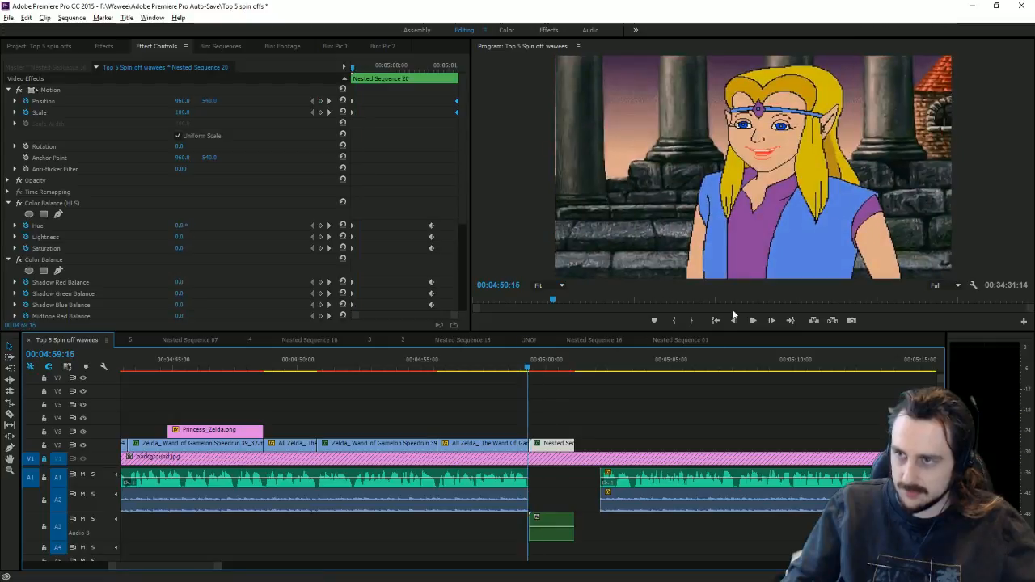
{"action": "left_click", "coordinate": [750, 322]}
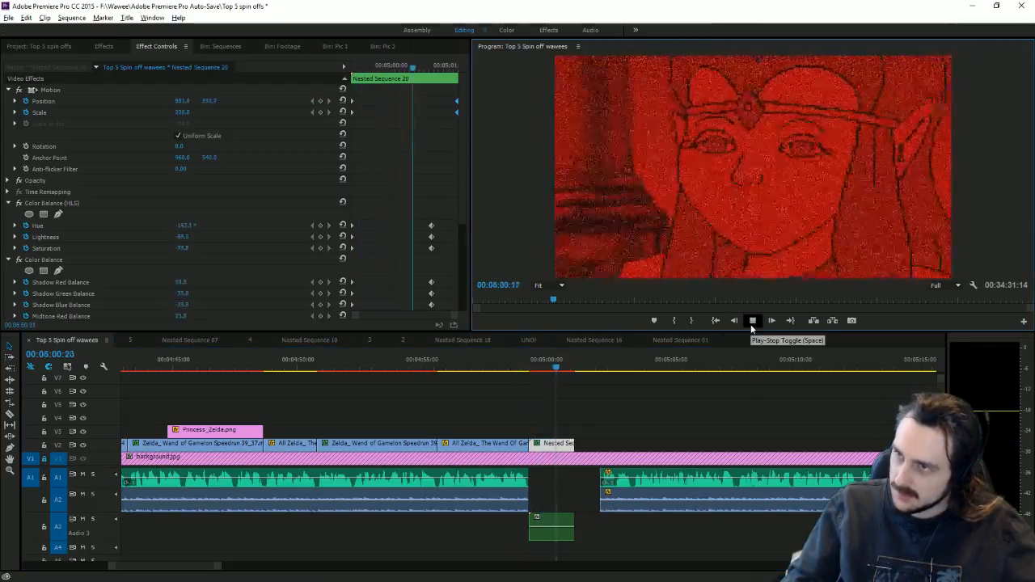
{"action": "left_click", "coordinate": [752, 322]}
{"action": "left_click", "coordinate": [615, 478]}
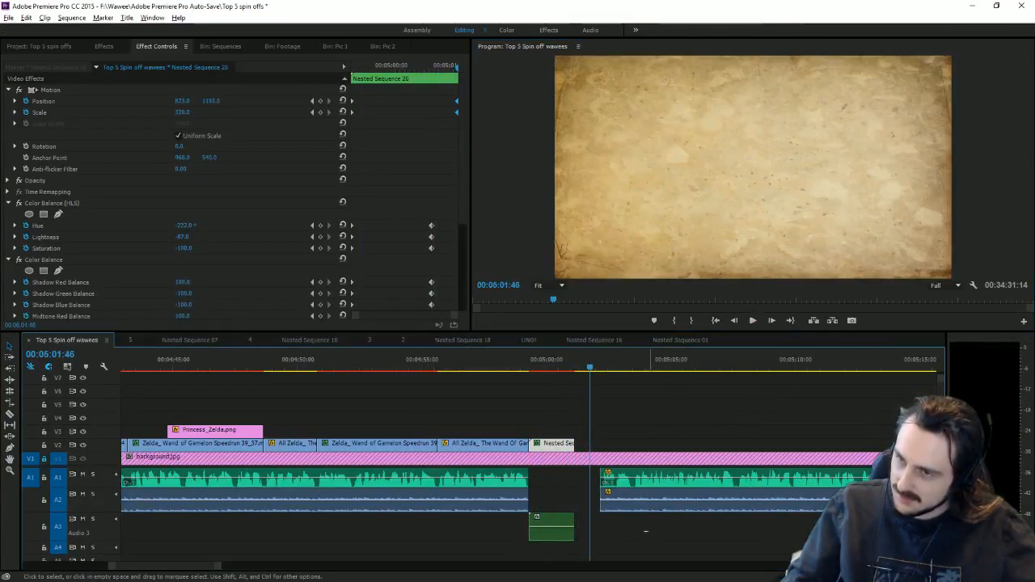
Step: Move the following audio clip left and play back the edit
{"action": "left_click_drag", "start_coordinate": [616, 477], "coordinate": [592, 477]}
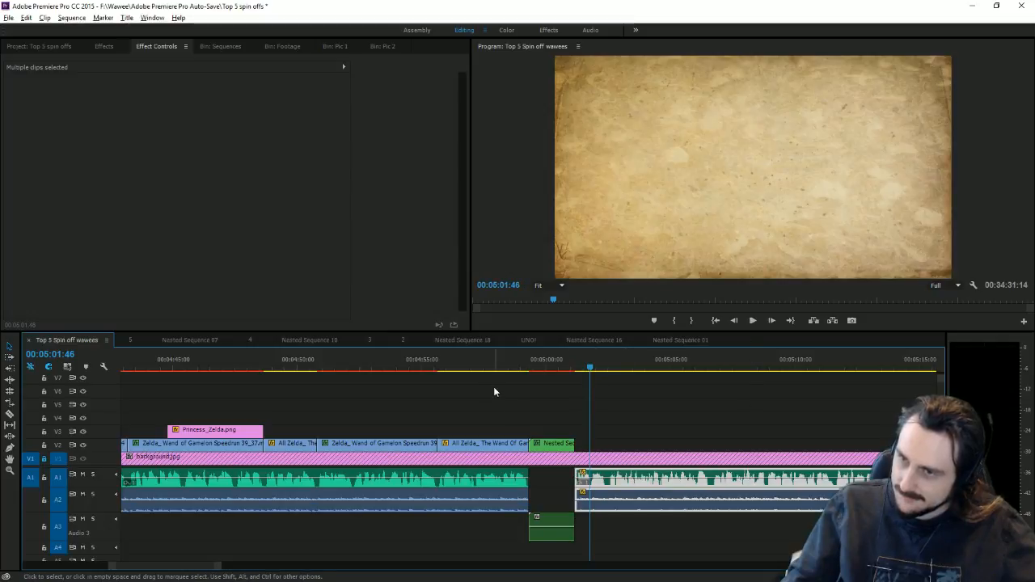
{"action": "left_click", "coordinate": [463, 368]}
{"action": "left_click", "coordinate": [751, 321]}
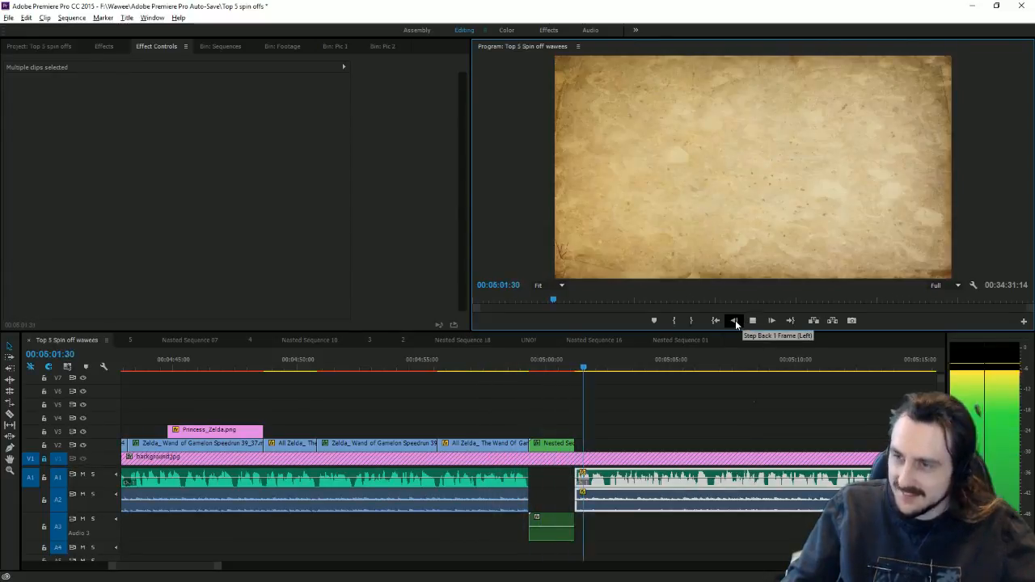
{"action": "left_click", "coordinate": [735, 320]}
Step: Trim Nested Sequence 20 and its audio at 05:00:55, close the gap, and preview
{"action": "left_click", "coordinate": [553, 365]}
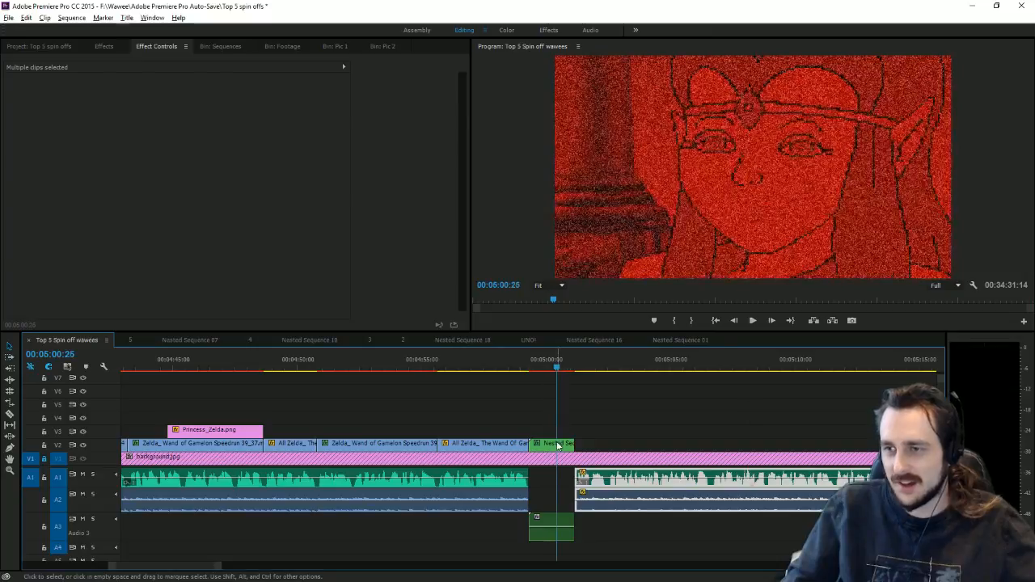
{"action": "left_click", "coordinate": [556, 443]}
{"action": "left_click_drag", "start_coordinate": [442, 67], "coordinate": [446, 114]}
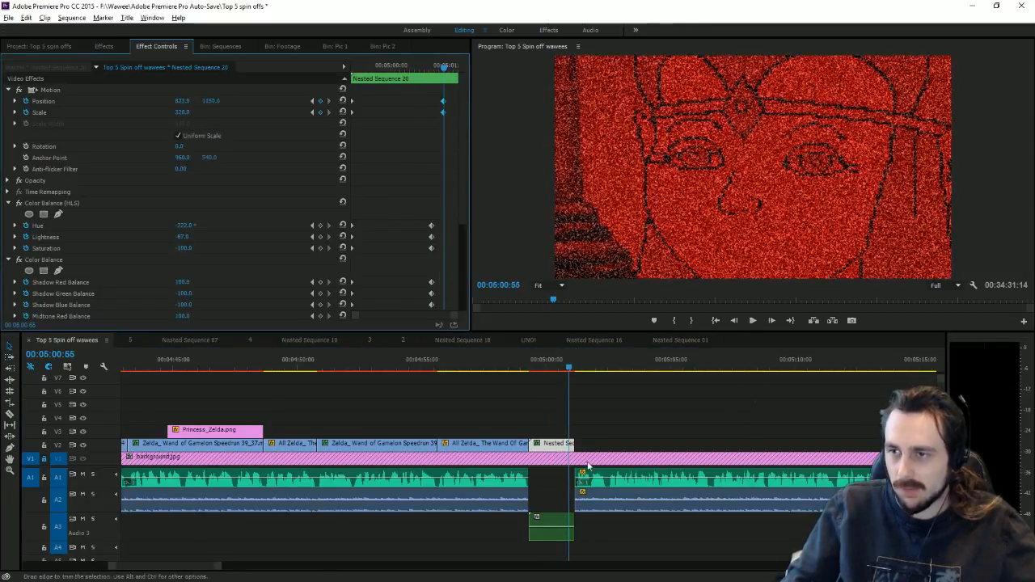
{"action": "left_click_drag", "start_coordinate": [577, 445], "coordinate": [568, 446]}
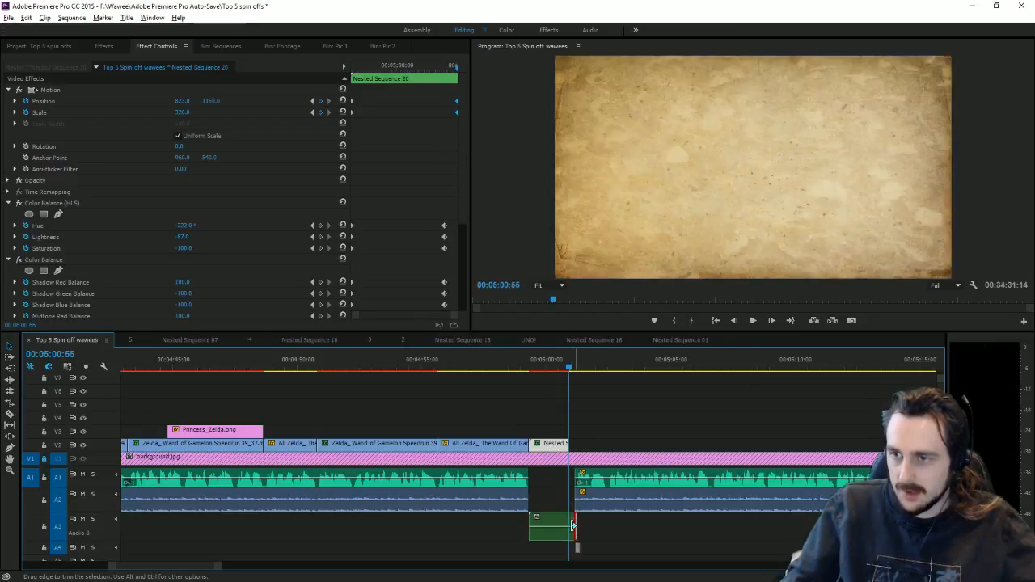
{"action": "left_click_drag", "start_coordinate": [574, 527], "coordinate": [591, 486]}
{"action": "left_click", "coordinate": [530, 367]}
{"action": "left_click", "coordinate": [751, 321]}
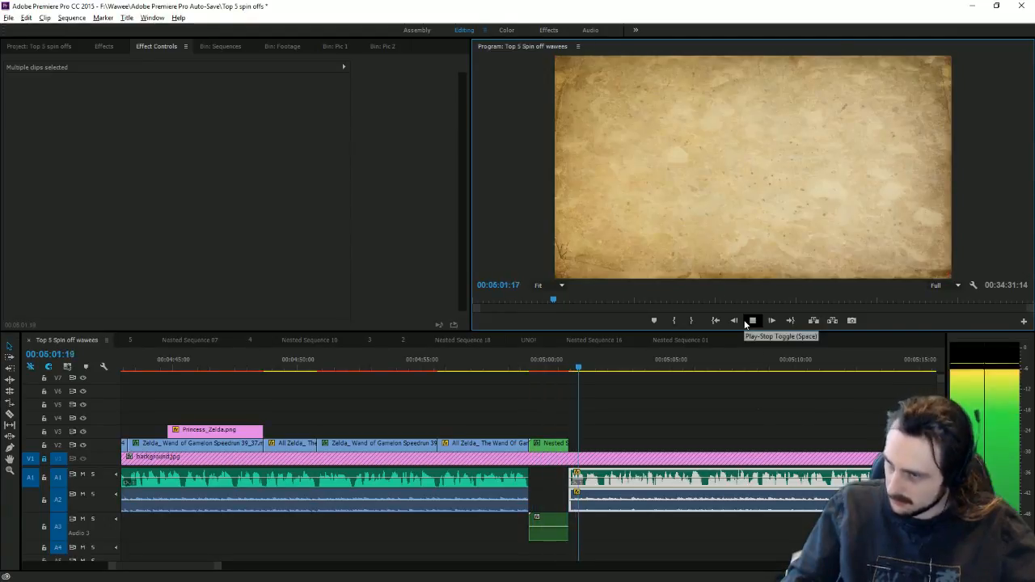
{"action": "left_click", "coordinate": [751, 321]}
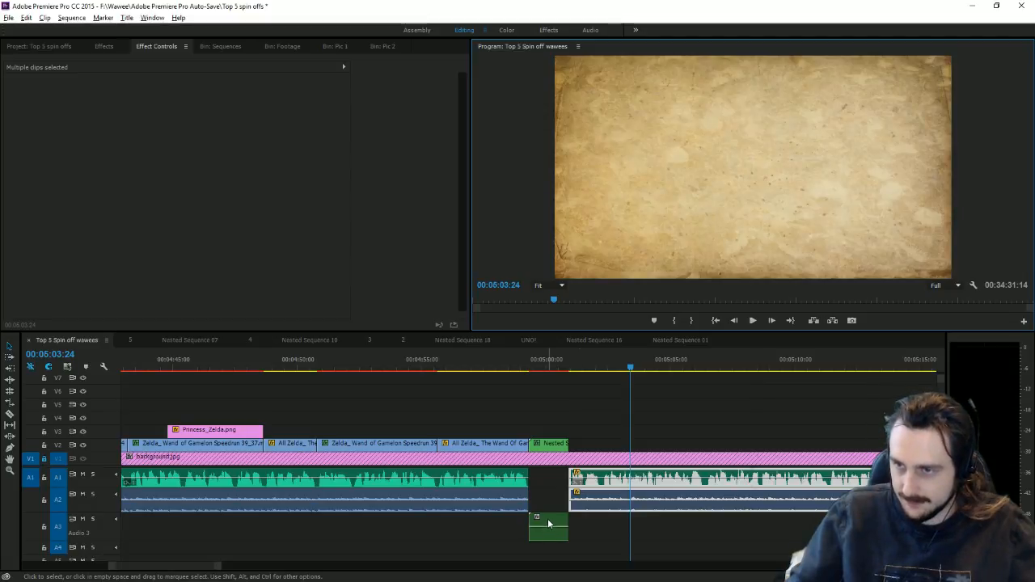
Step: Move the glitch audio from A3 to A1 and shift the Gibdo's Cathedral music earlier on A2
{"action": "left_click_drag", "start_coordinate": [549, 525], "coordinate": [537, 485]}
{"action": "left_click", "coordinate": [487, 360]}
{"action": "key", "text": "space"}
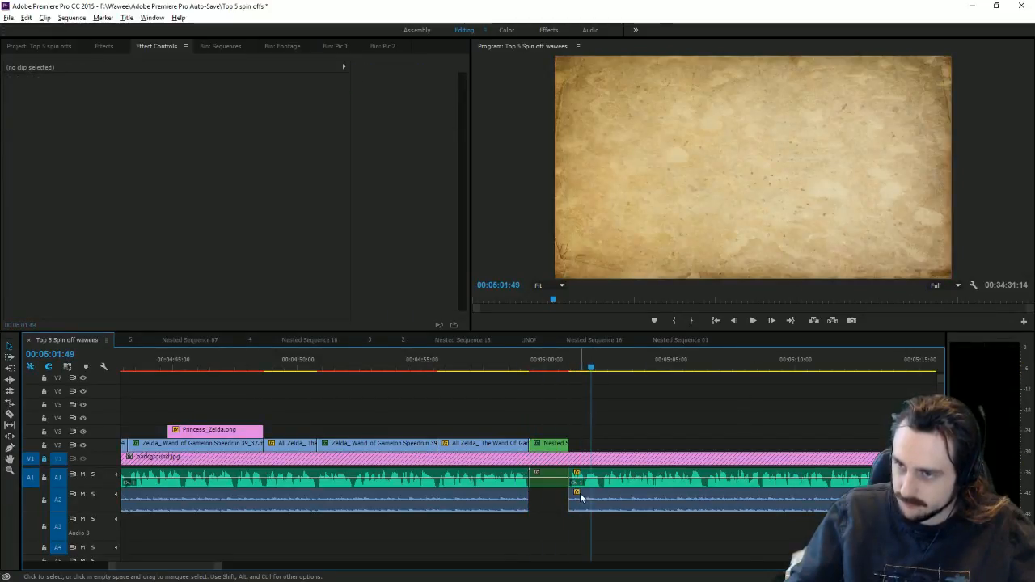
{"action": "left_click_drag", "start_coordinate": [580, 493], "coordinate": [539, 495]}
{"action": "left_click", "coordinate": [529, 361]}
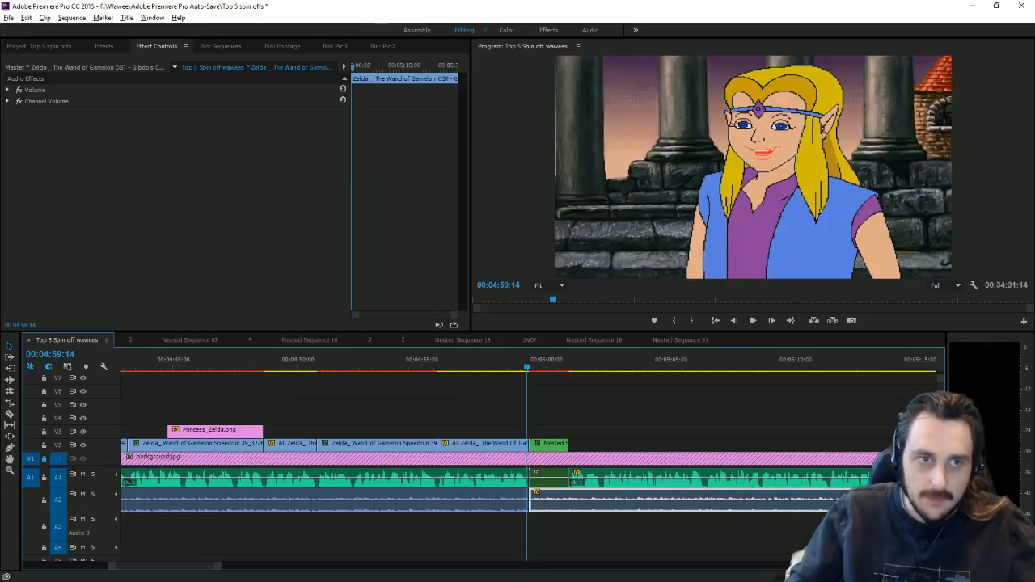
{"action": "left_click", "coordinate": [753, 322]}
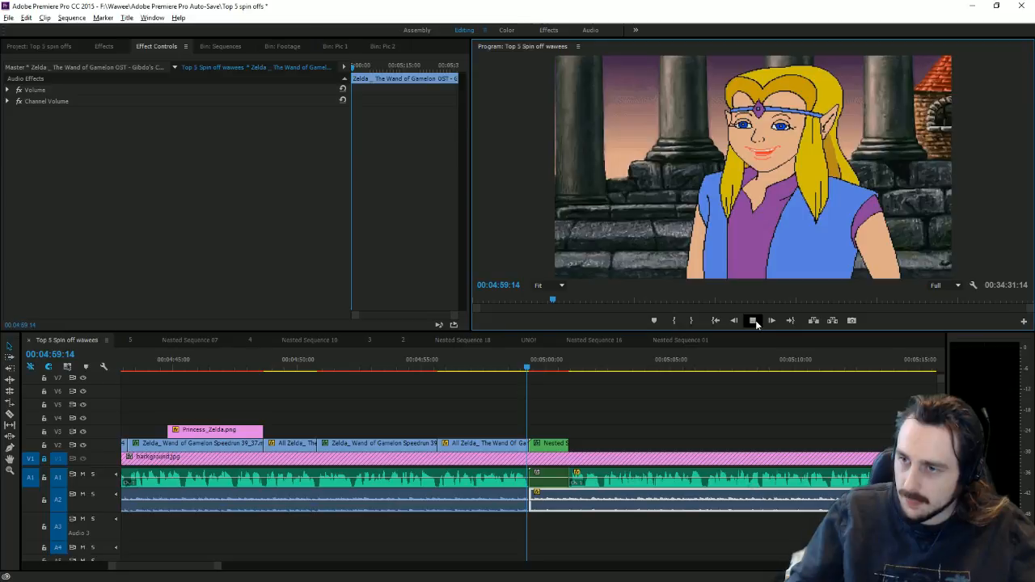
{"action": "left_click", "coordinate": [753, 320]}
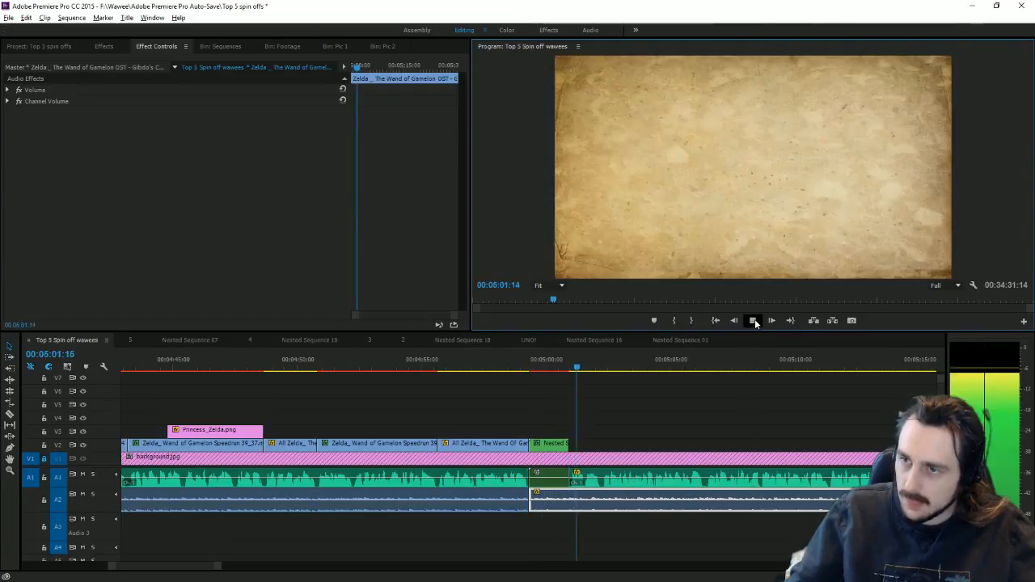
{"action": "left_click", "coordinate": [753, 320]}
Step: Nudge the Gibdo's Cathedral music slightly later and review the timing around the red glitch
{"action": "left_click_drag", "start_coordinate": [536, 494], "coordinate": [588, 503]}
{"action": "left_click", "coordinate": [517, 361]}
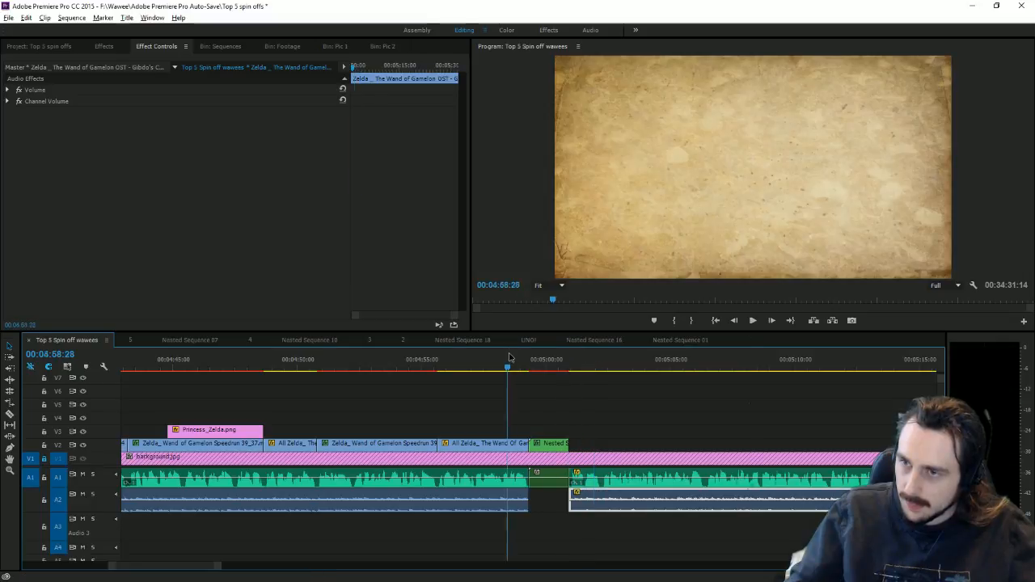
{"action": "left_click", "coordinate": [755, 320]}
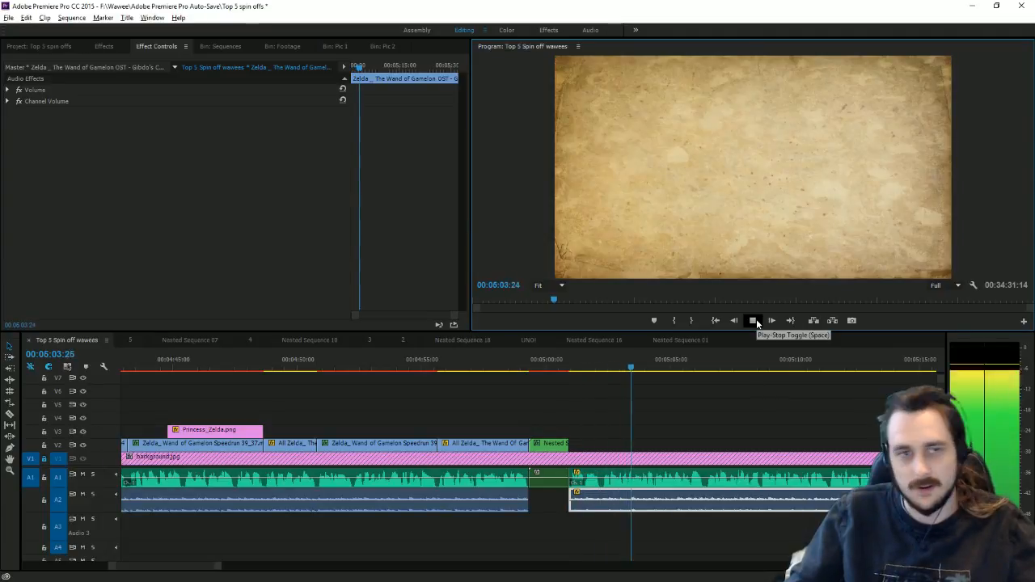
{"action": "left_click", "coordinate": [755, 321]}
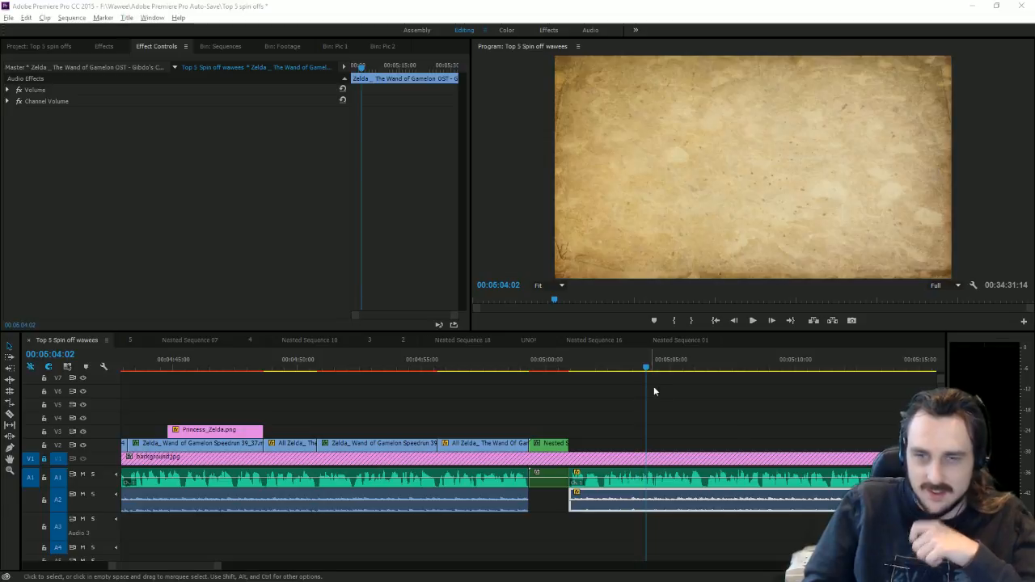
{"action": "left_click", "coordinate": [542, 367]}
{"action": "left_click_drag", "start_coordinate": [555, 372], "coordinate": [560, 397]}
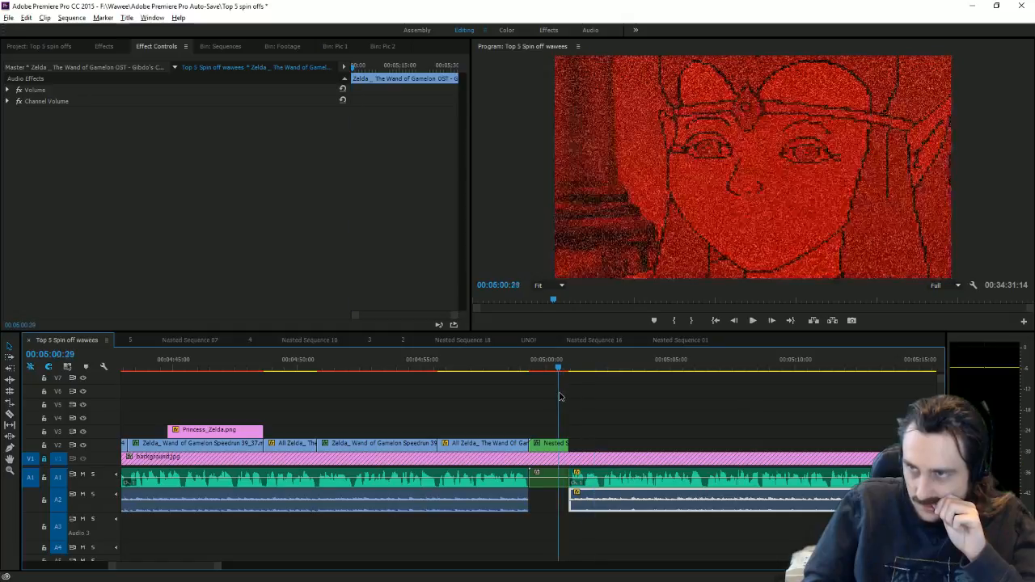
Step: Marquee-select Nested Sequence 20's glitch keyframes, drag them earlier, and preview the retimed effect
{"action": "left_click", "coordinate": [554, 444]}
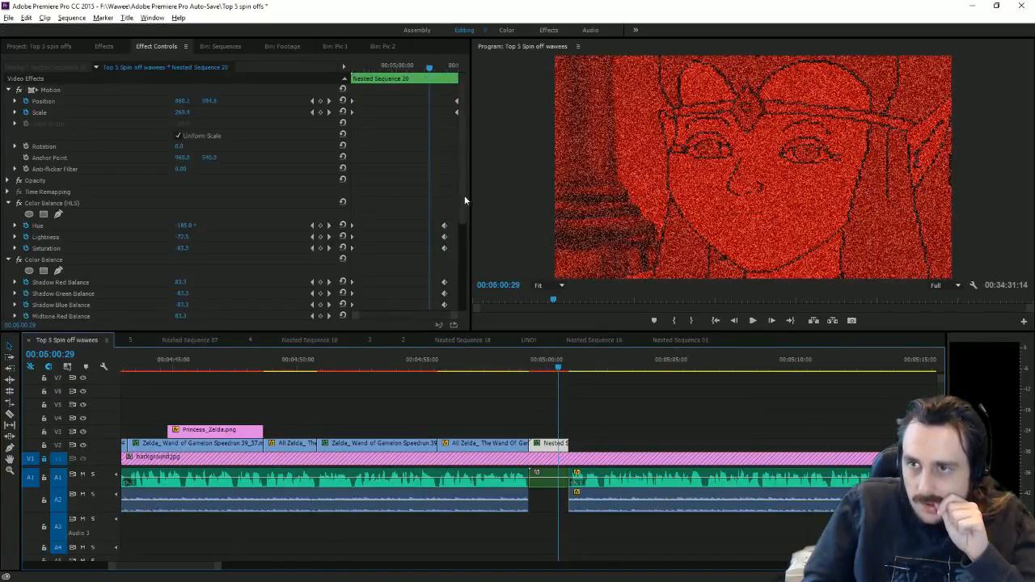
{"action": "scroll", "coordinate": [465, 200], "scroll_direction": "down", "scroll_amount": 5}
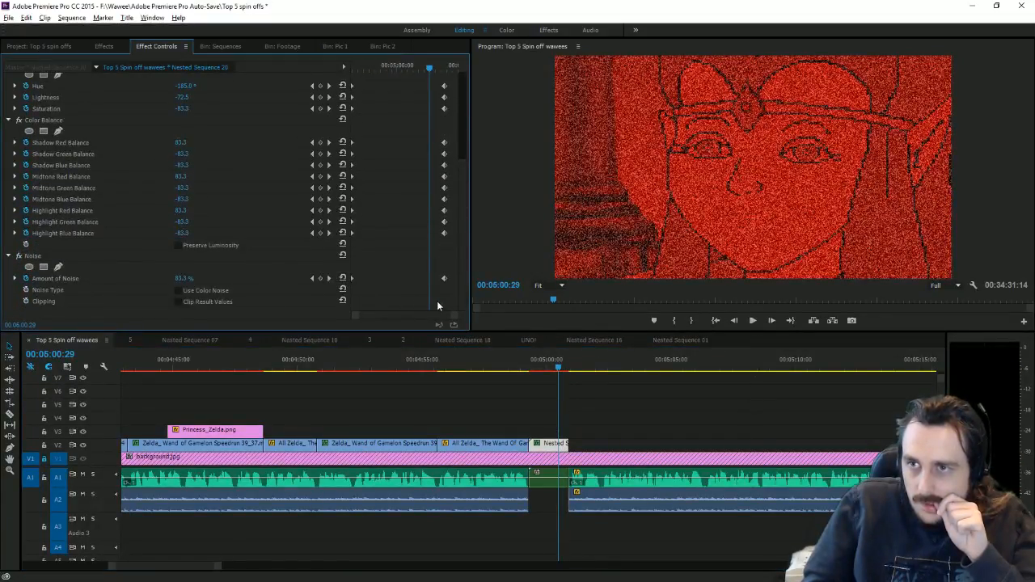
{"action": "left_click_drag", "start_coordinate": [441, 102], "coordinate": [422, 90]}
{"action": "left_click", "coordinate": [388, 66]}
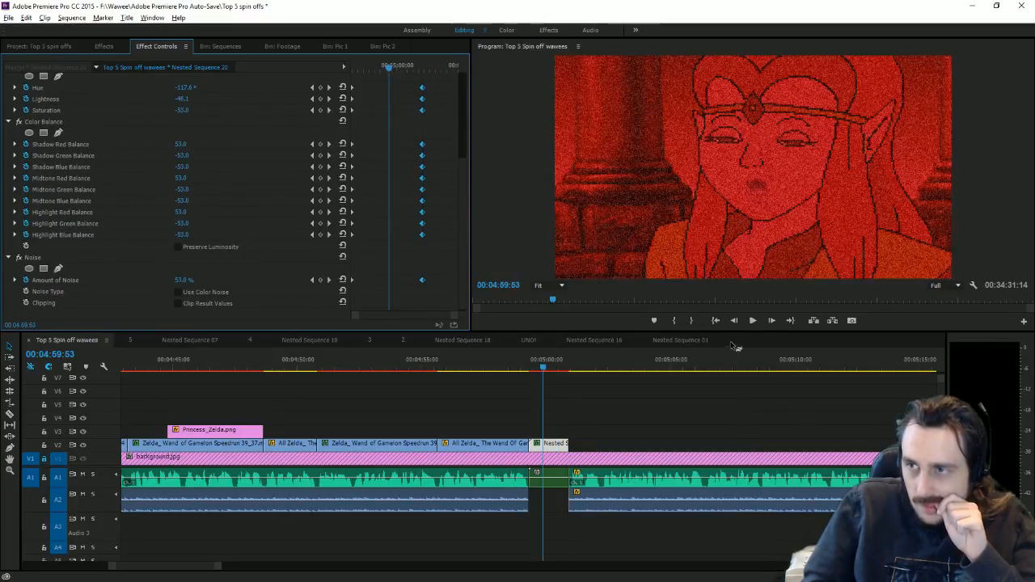
{"action": "left_click", "coordinate": [753, 321]}
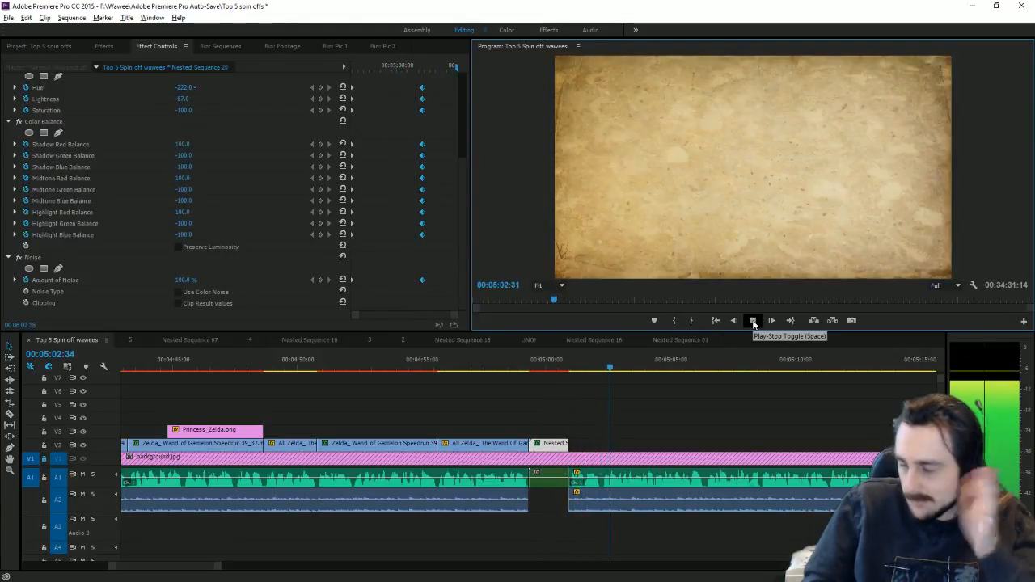
{"action": "left_click", "coordinate": [753, 321]}
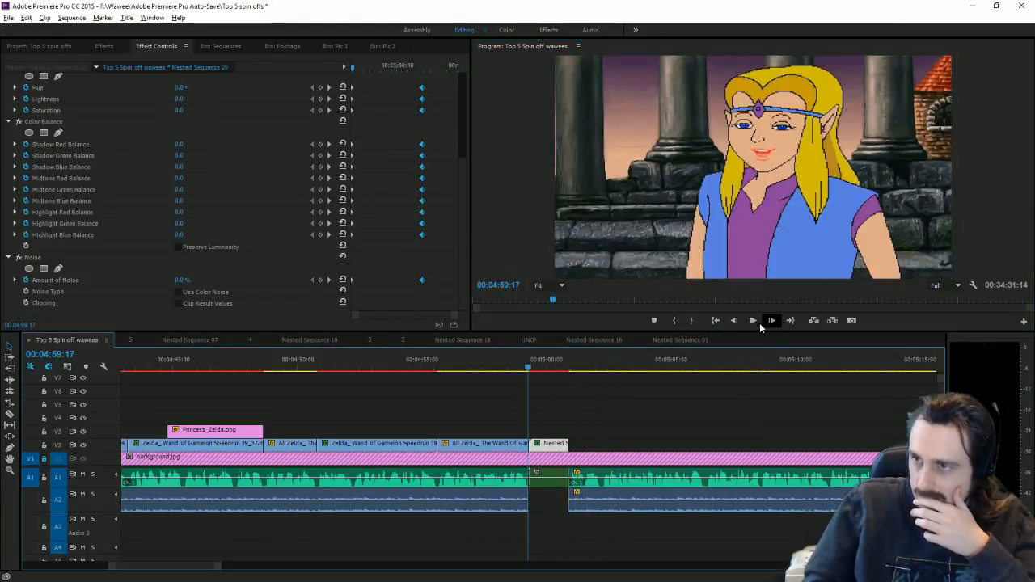
{"action": "left_click", "coordinate": [757, 322]}
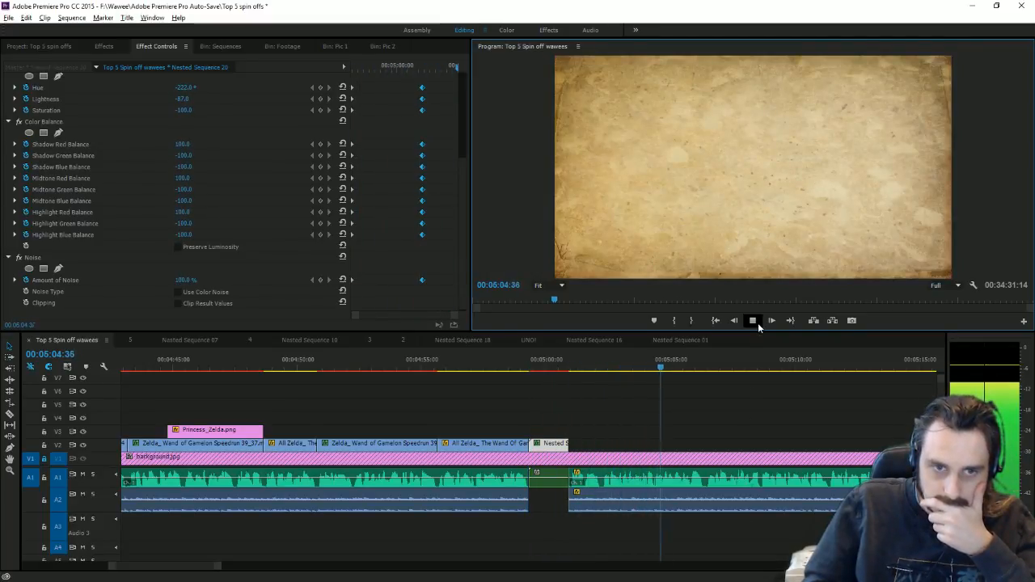
{"action": "left_click", "coordinate": [758, 322]}
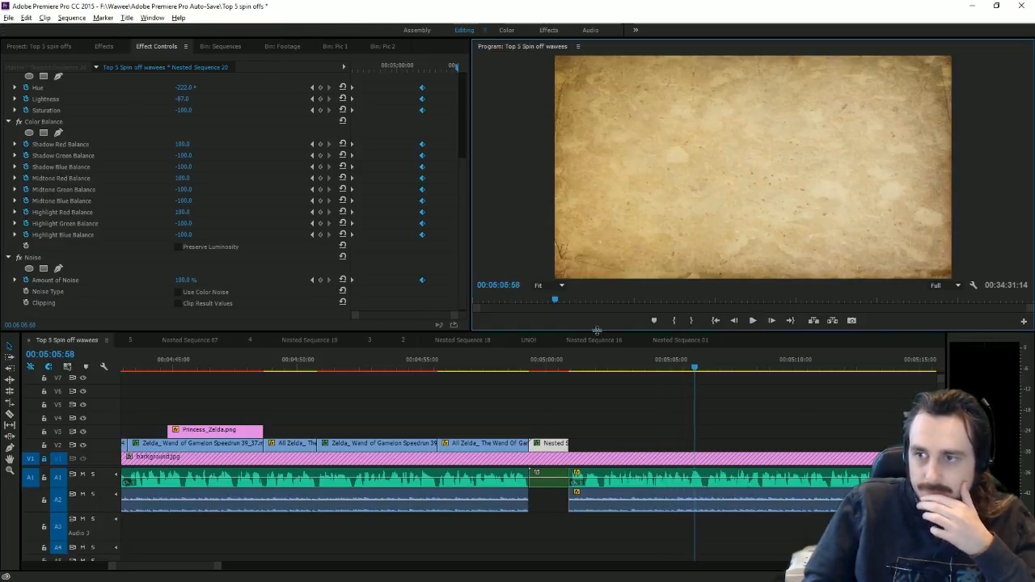
Step: Razor-cut the Wand of Gamelon speedrun clip near 23:05
{"action": "scroll", "coordinate": [325, 558], "scroll_direction": "down", "scroll_amount": 3}
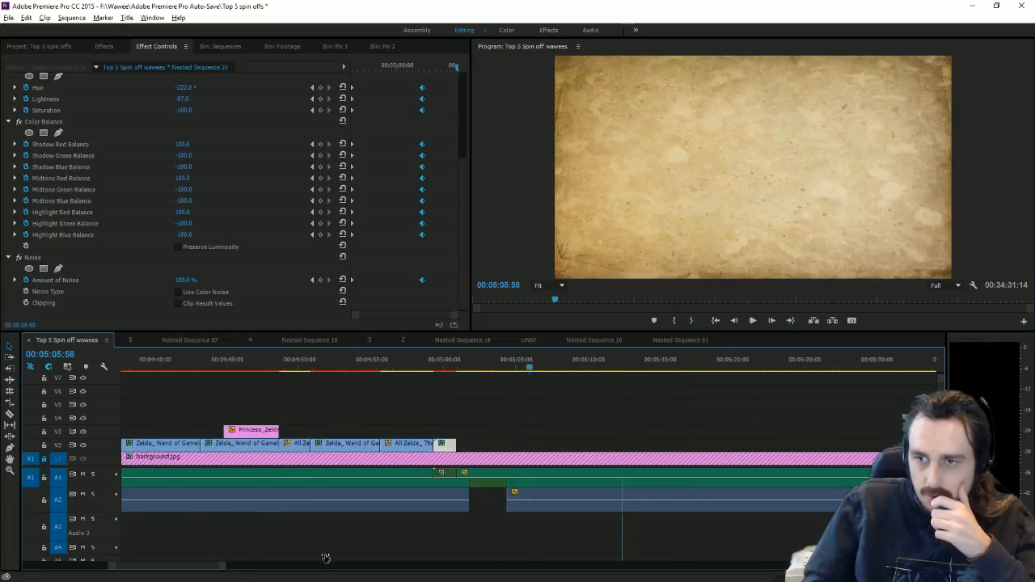
{"action": "scroll", "coordinate": [325, 558], "scroll_direction": "down", "scroll_amount": 5}
{"action": "left_click", "coordinate": [649, 363]}
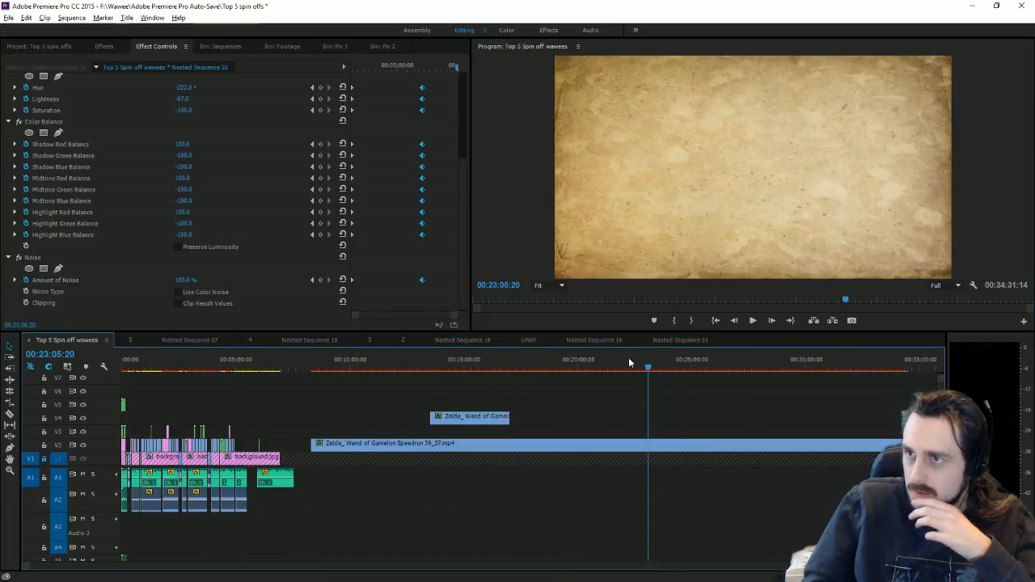
{"action": "left_click", "coordinate": [9, 415]}
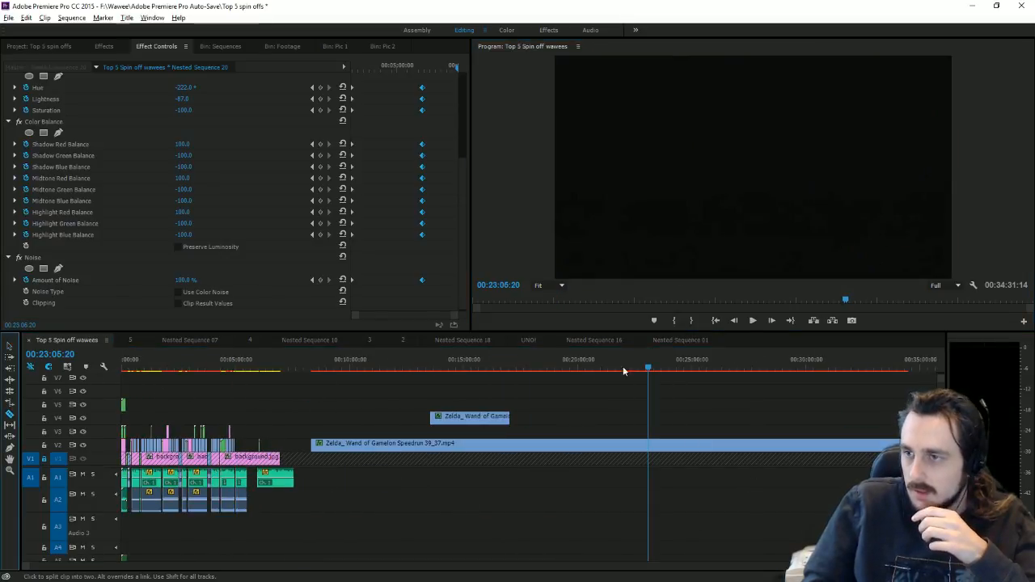
{"action": "left_click_drag", "start_coordinate": [651, 369], "coordinate": [671, 369]}
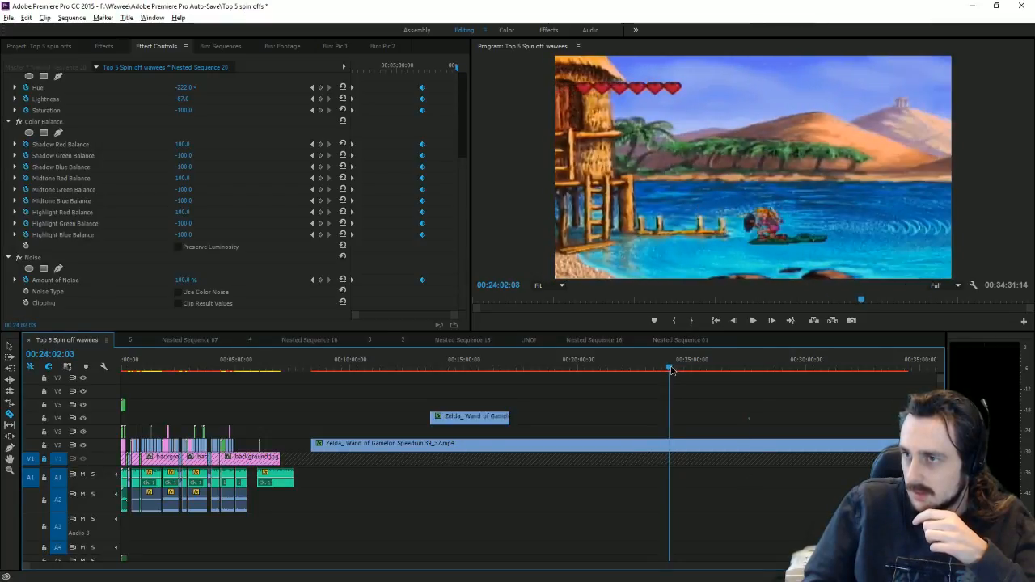
{"action": "left_click", "coordinate": [674, 446]}
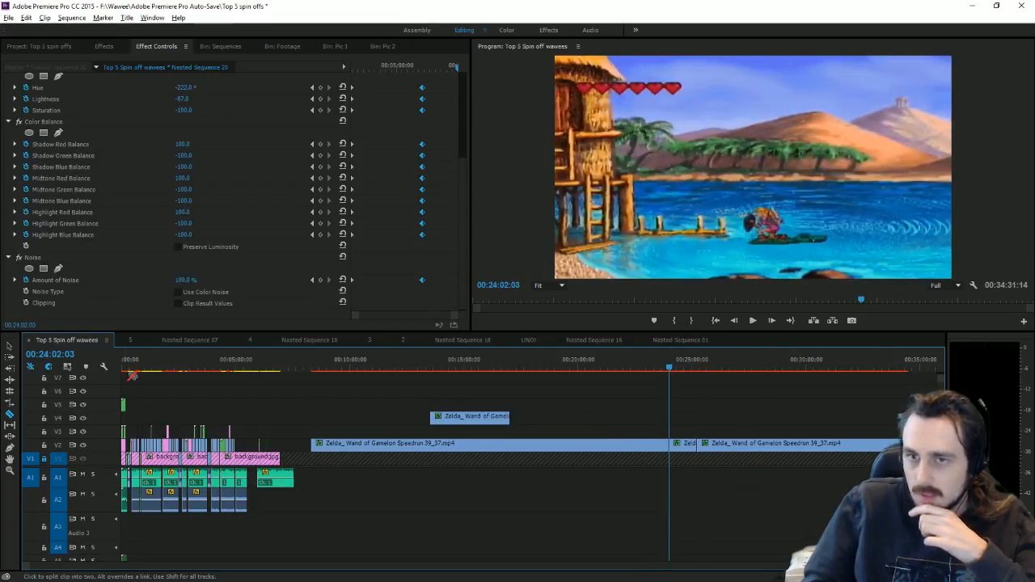
Step: Move the cut speedrun piece onto track V3 just after 05:00
{"action": "key", "text": "v"}
{"action": "left_click", "coordinate": [677, 450]}
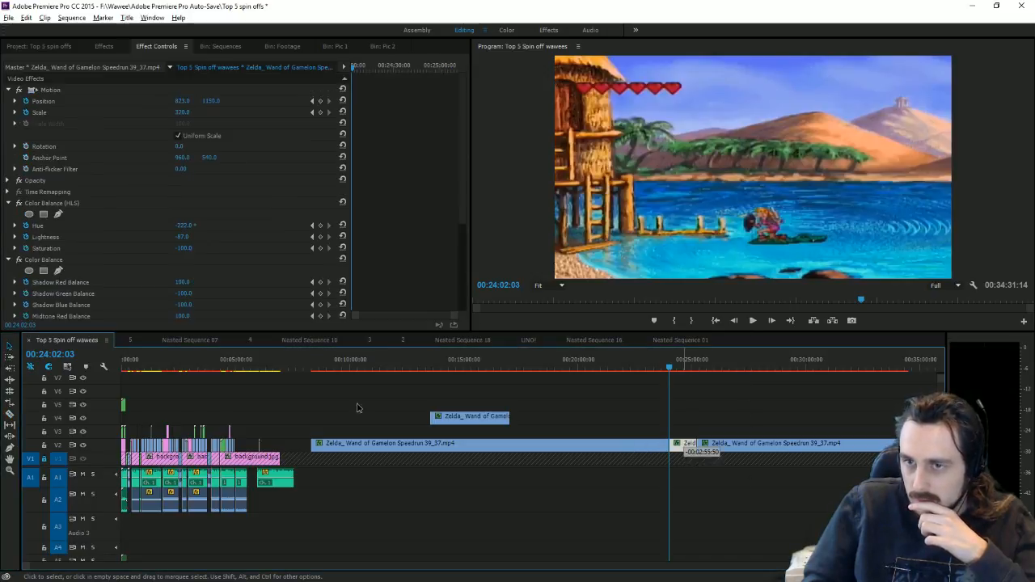
{"action": "left_click_drag", "start_coordinate": [359, 407], "coordinate": [254, 422]}
{"action": "left_click", "coordinate": [247, 366]}
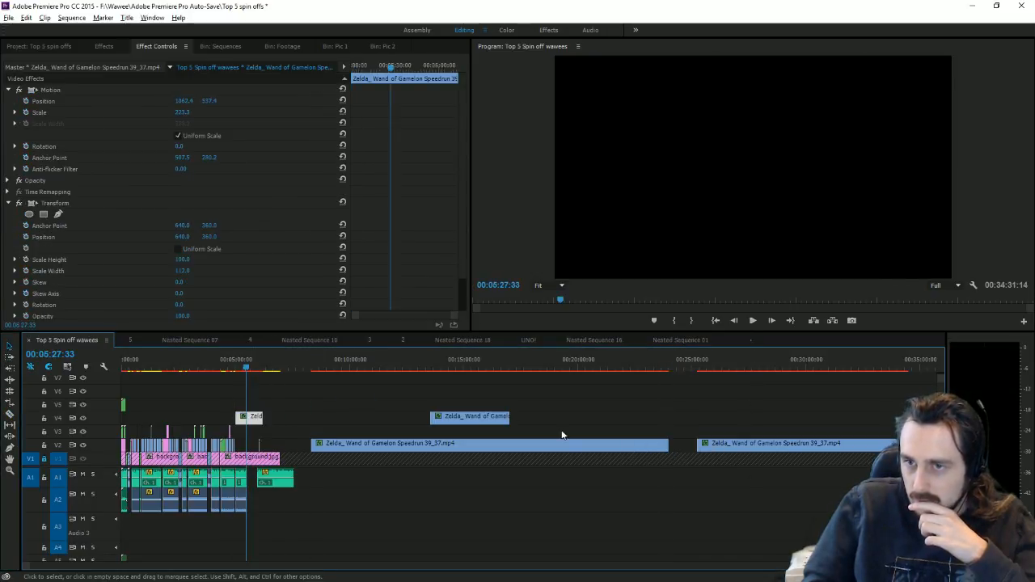
{"action": "key", "text": "equal"}
{"action": "key", "text": "equal"}
{"action": "key", "text": "equal"}
{"action": "key", "text": "equal"}
{"action": "key", "text": "equal"}
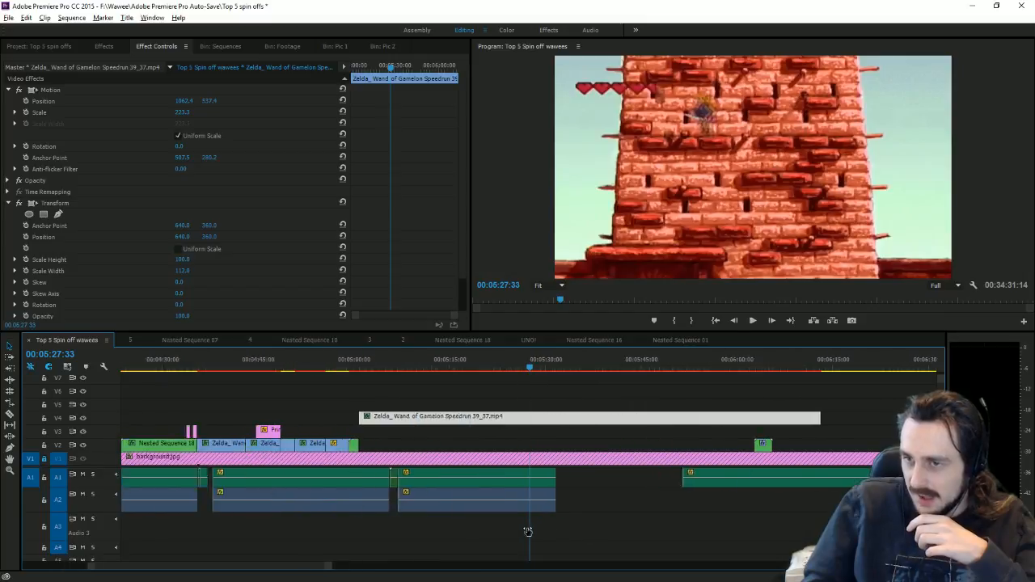
{"action": "left_click_drag", "start_coordinate": [376, 417], "coordinate": [380, 432]}
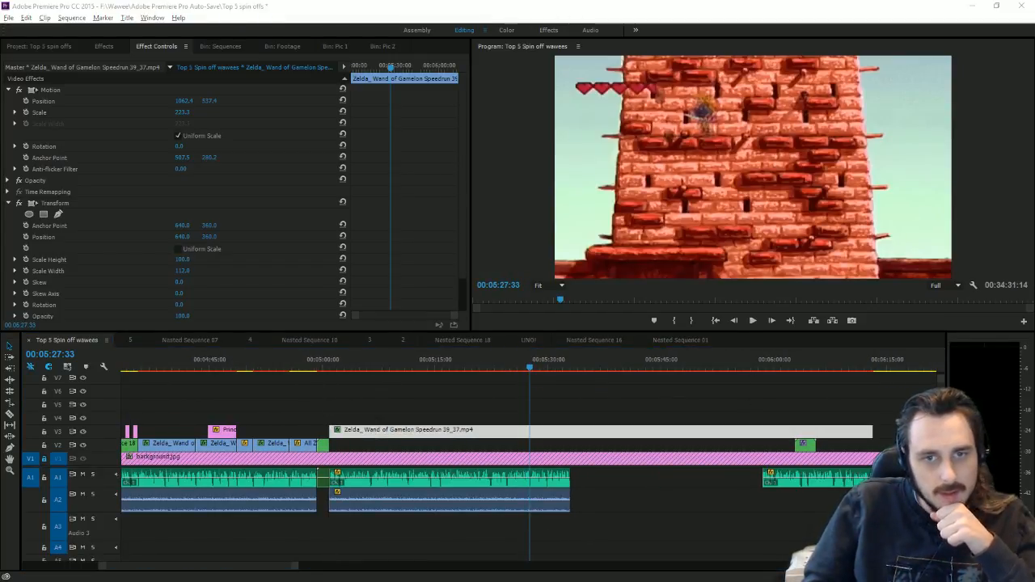
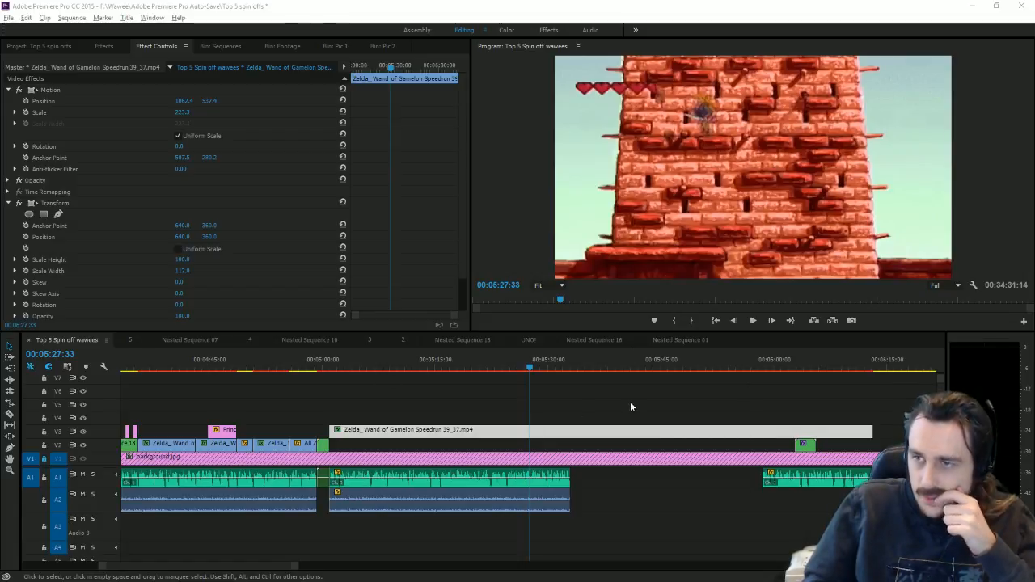
Step: Trim the Wand of Gamelon speedrun clip's end shorter and play back from 05:00 to check the cut
{"action": "left_click_drag", "start_coordinate": [868, 430], "coordinate": [357, 442]}
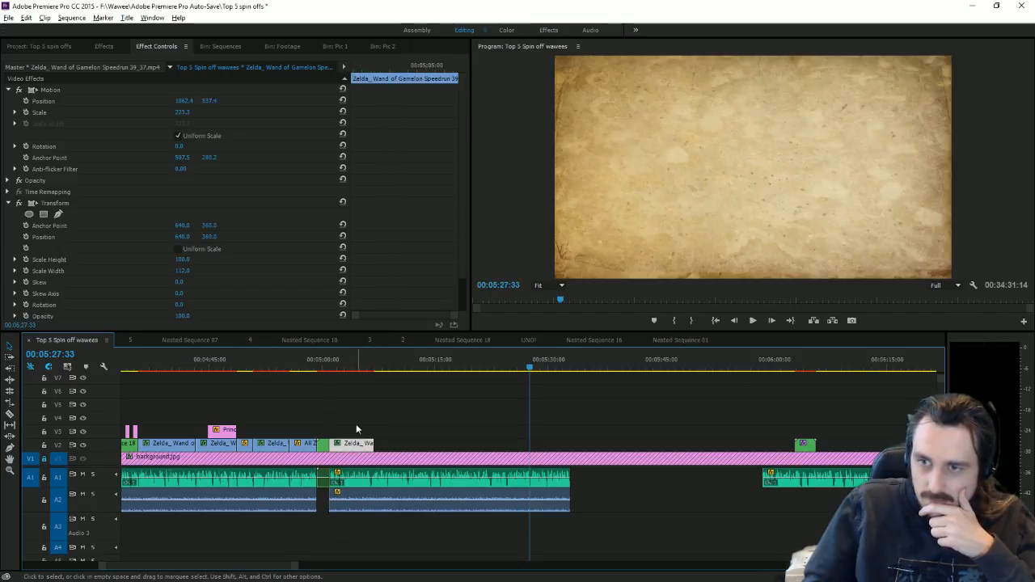
{"action": "left_click", "coordinate": [331, 369]}
{"action": "left_click", "coordinate": [755, 320]}
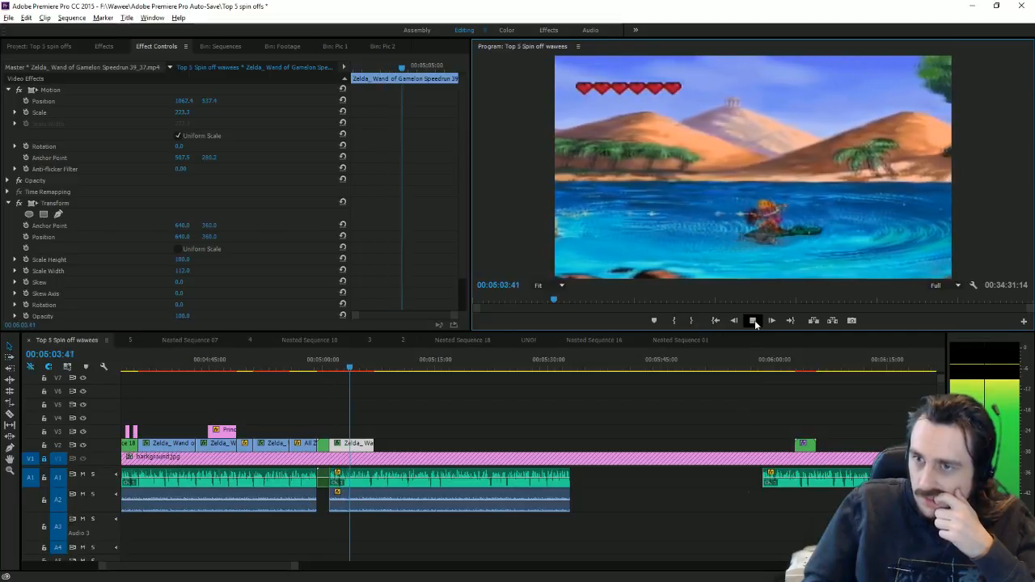
{"action": "key", "text": "space"}
{"action": "left_click", "coordinate": [335, 47]}
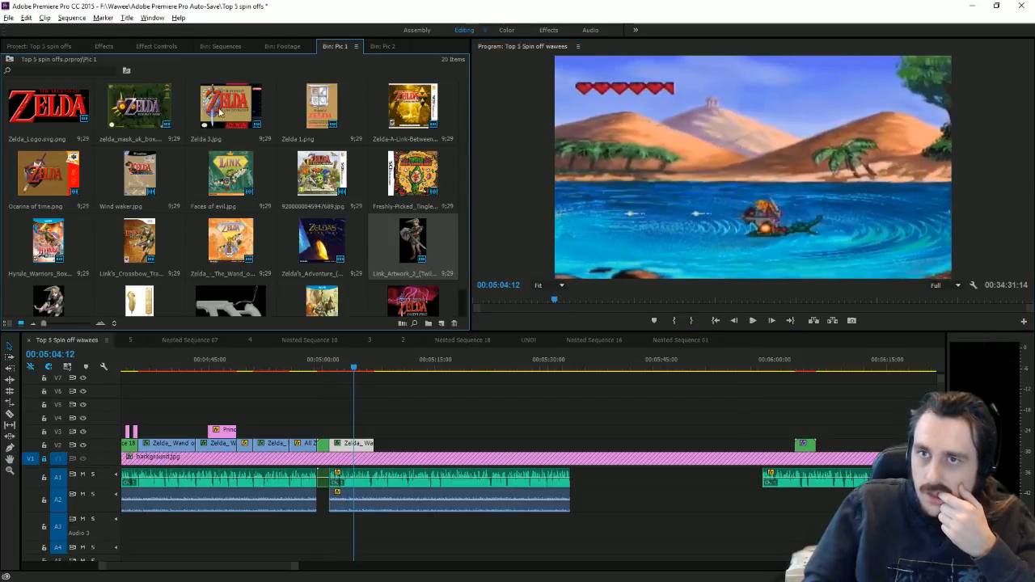
Step: Place Nested Sequence 18's three box-art images at the playhead as separate stacked clips
{"action": "left_click", "coordinate": [39, 47]}
{"action": "left_click_drag", "start_coordinate": [412, 212], "coordinate": [360, 431]}
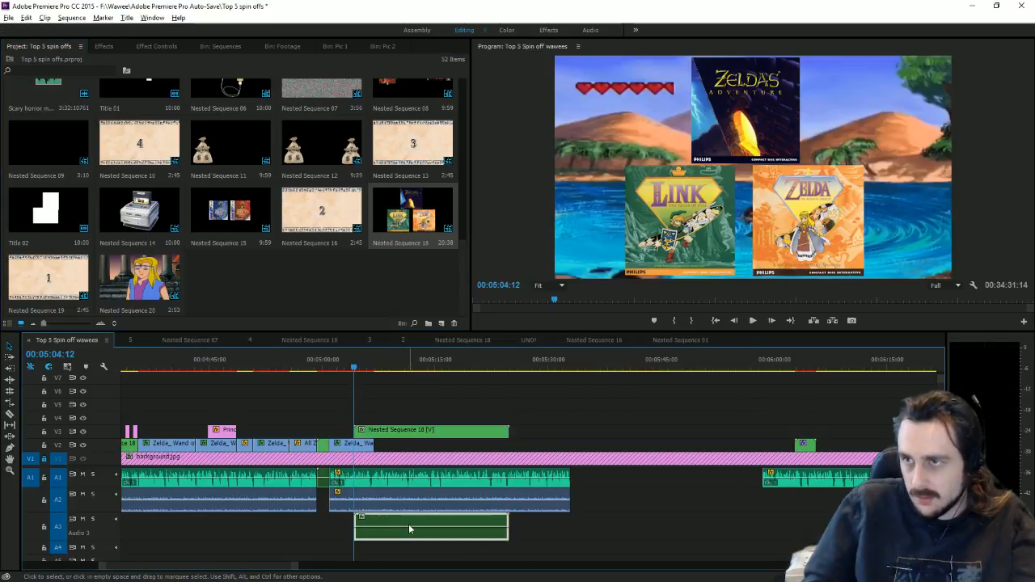
{"action": "key", "text": "Delete"}
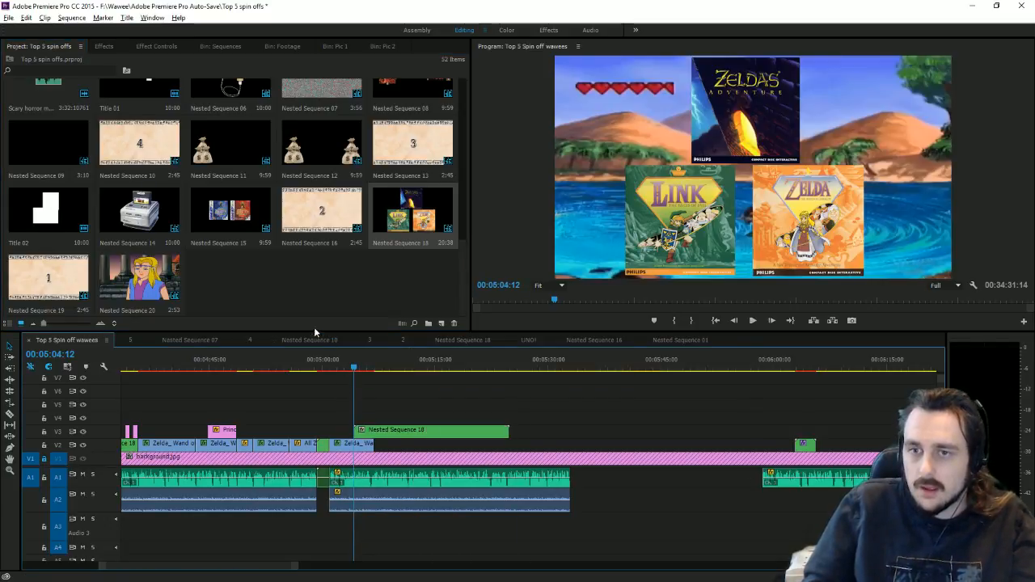
{"action": "key", "text": "Delete"}
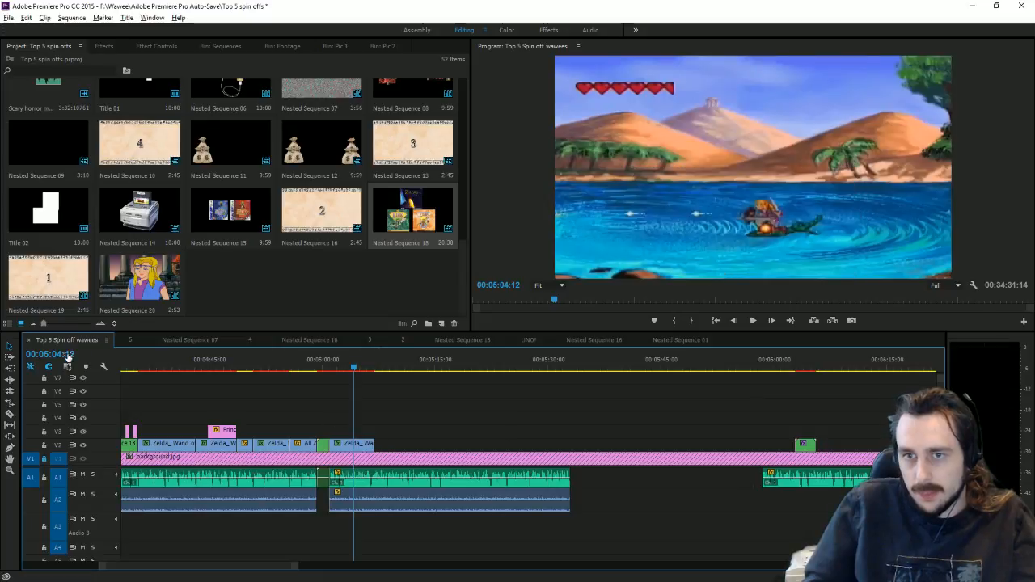
{"action": "left_click_drag", "start_coordinate": [412, 212], "coordinate": [328, 263]}
{"action": "left_click", "coordinate": [30, 368]}
{"action": "left_click_drag", "start_coordinate": [411, 210], "coordinate": [442, 443]}
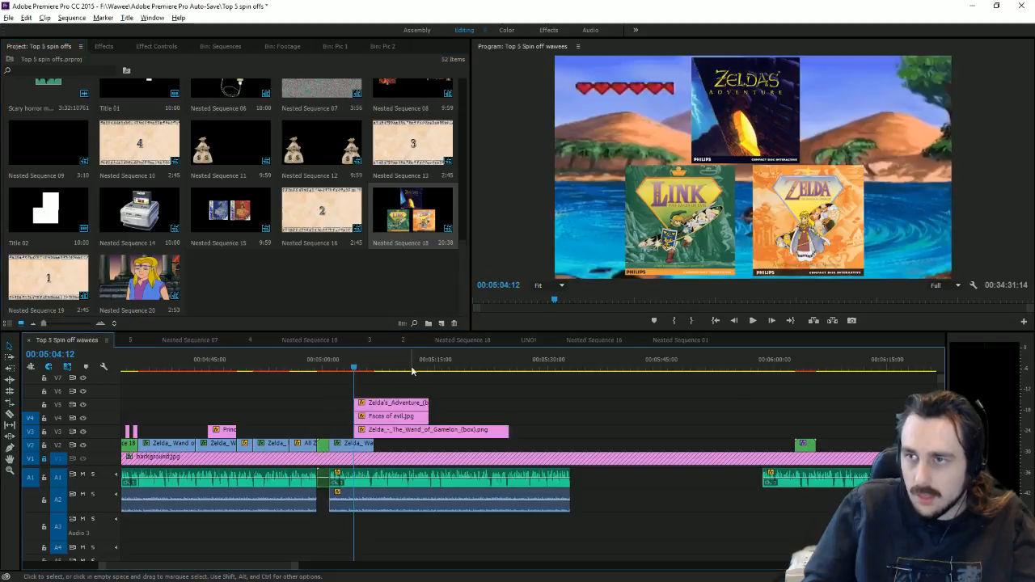
{"action": "left_click", "coordinate": [31, 367]}
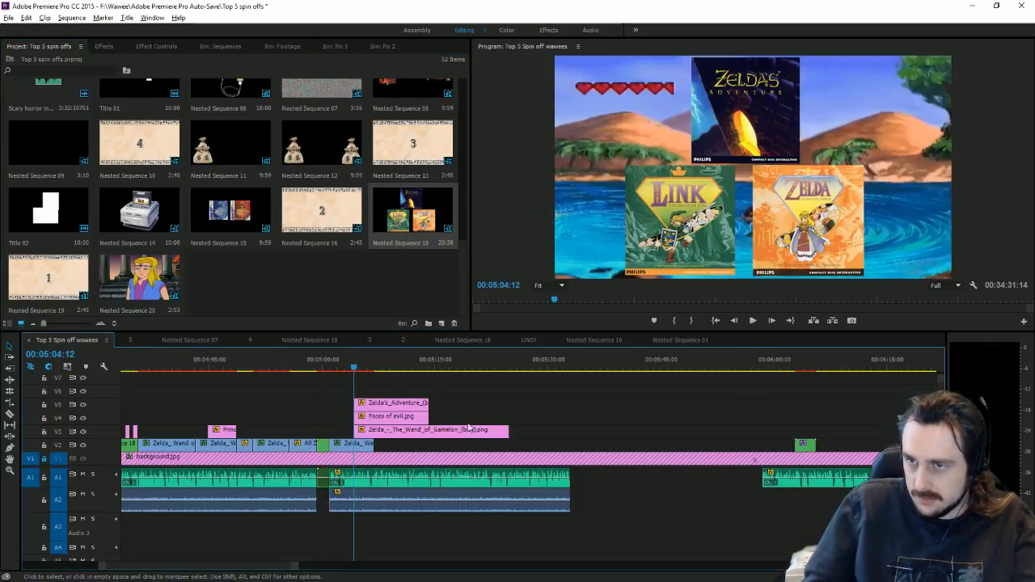
Step: Shorten the Wand of Gamelon box-art clip to match the other two images
{"action": "left_click", "coordinate": [405, 430]}
{"action": "left_click", "coordinate": [157, 48]}
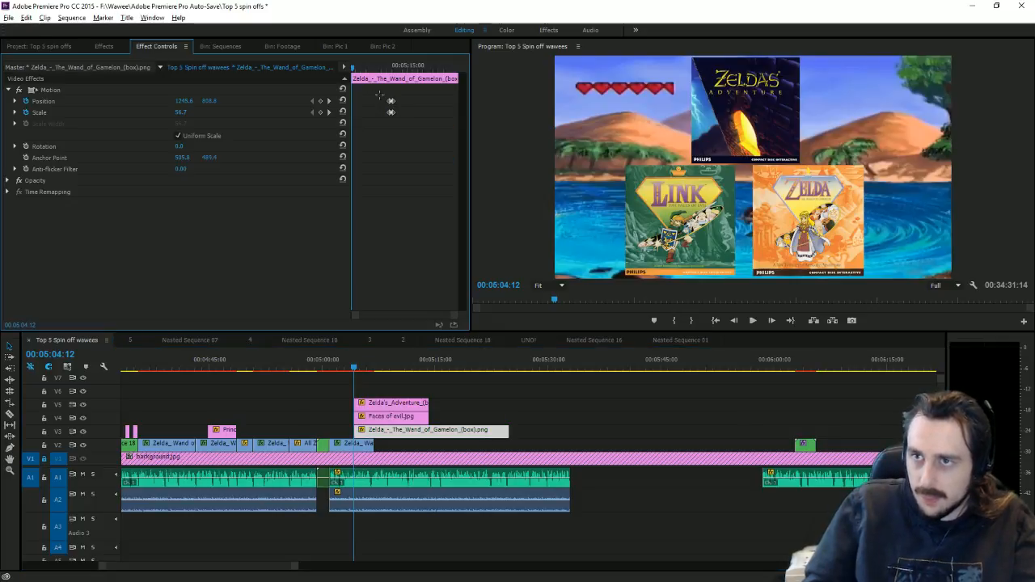
{"action": "left_click", "coordinate": [394, 417]}
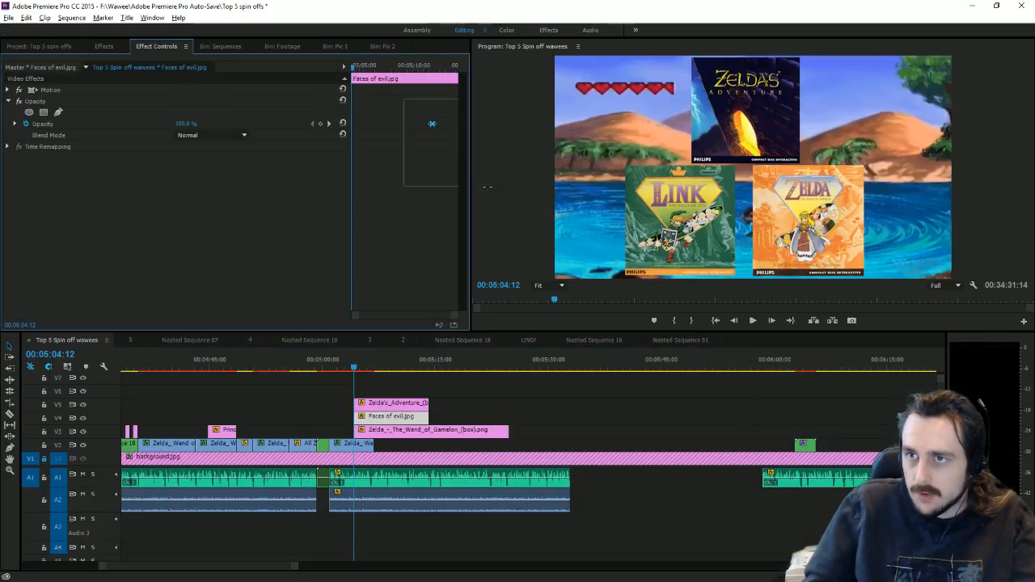
{"action": "left_click", "coordinate": [392, 402]}
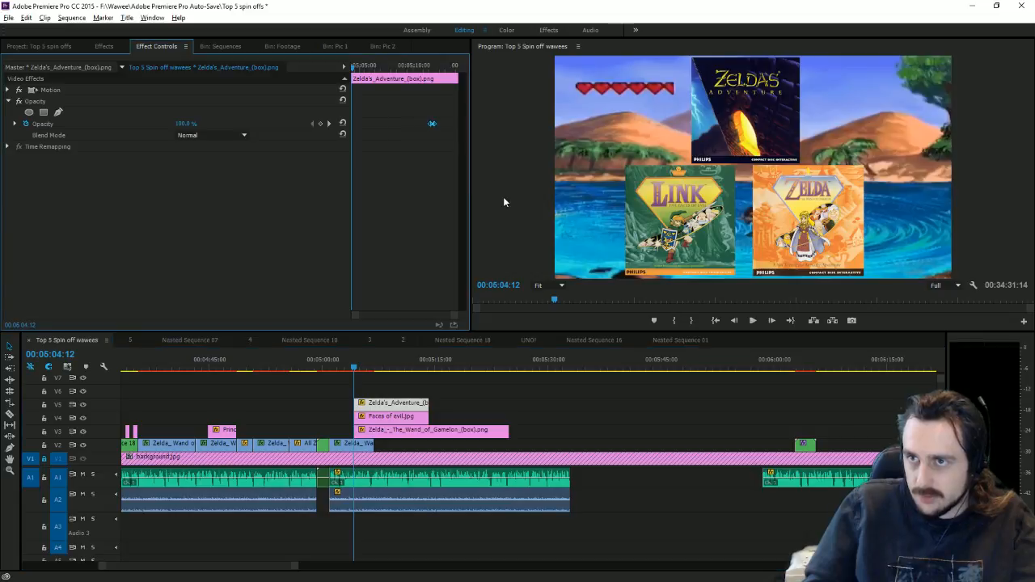
{"action": "left_click_drag", "start_coordinate": [510, 429], "coordinate": [431, 421]}
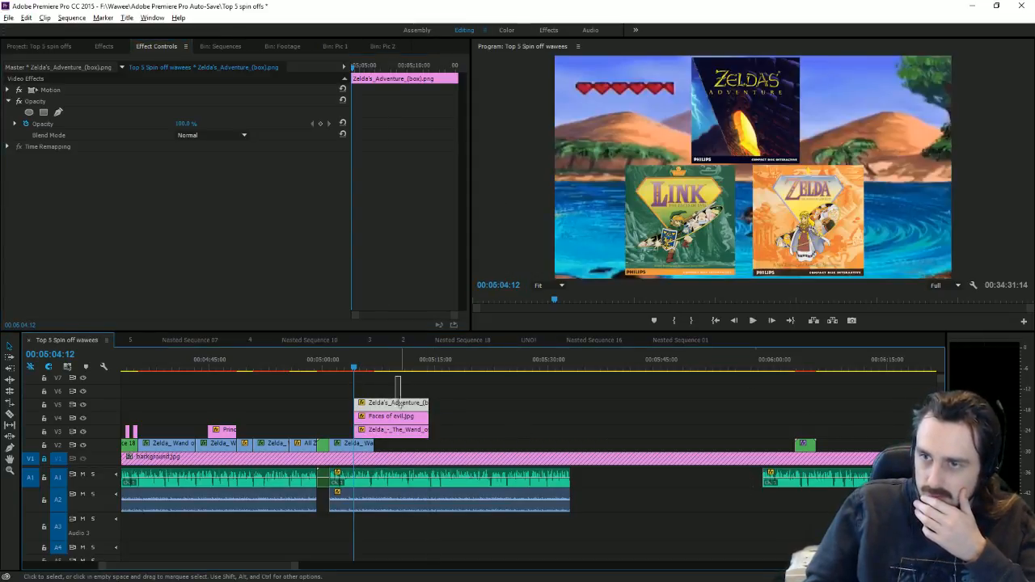
Step: Select the three stacked image clips and nest them as Nested Sequence 21
{"action": "right_click", "coordinate": [390, 414]}
{"action": "left_click_drag", "start_coordinate": [396, 381], "coordinate": [388, 424]}
{"action": "left_click", "coordinate": [384, 385]}
{"action": "right_click", "coordinate": [387, 424]}
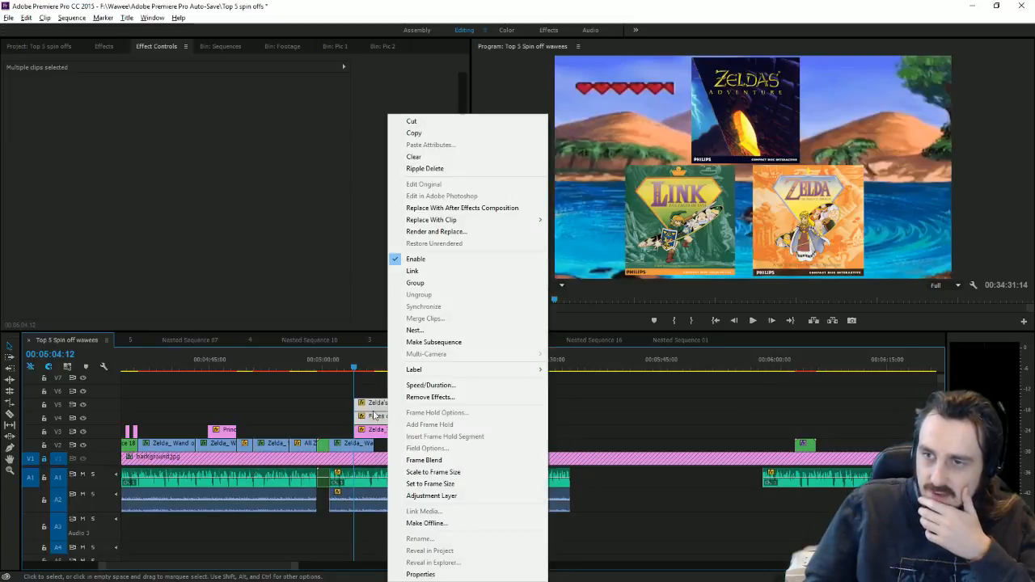
{"action": "left_click", "coordinate": [377, 426]}
{"action": "right_click", "coordinate": [383, 437]}
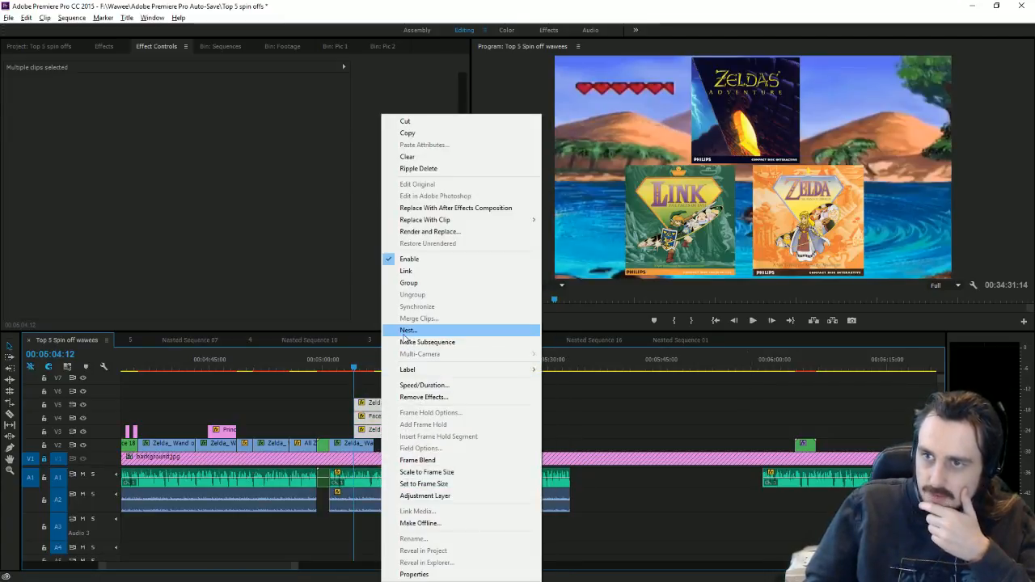
{"action": "left_click", "coordinate": [398, 331]}
{"action": "left_click", "coordinate": [479, 308]}
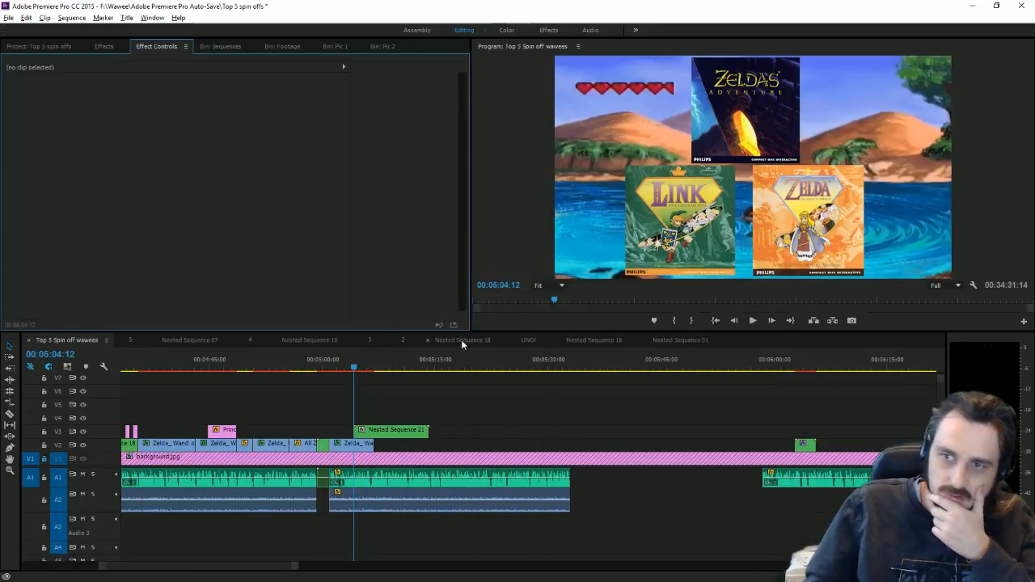
{"action": "left_click", "coordinate": [392, 430]}
{"action": "left_click", "coordinate": [47, 46]}
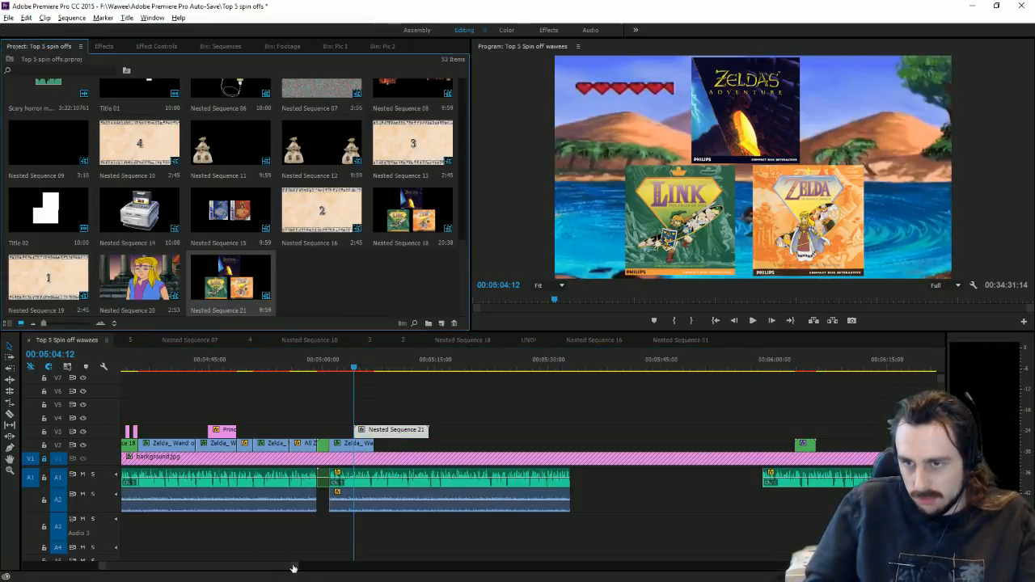
Step: Move Nested Sequence 21 earlier so it starts at the 00:05:02:18 cut point
{"action": "left_click_drag", "start_coordinate": [293, 567], "coordinate": [220, 547]}
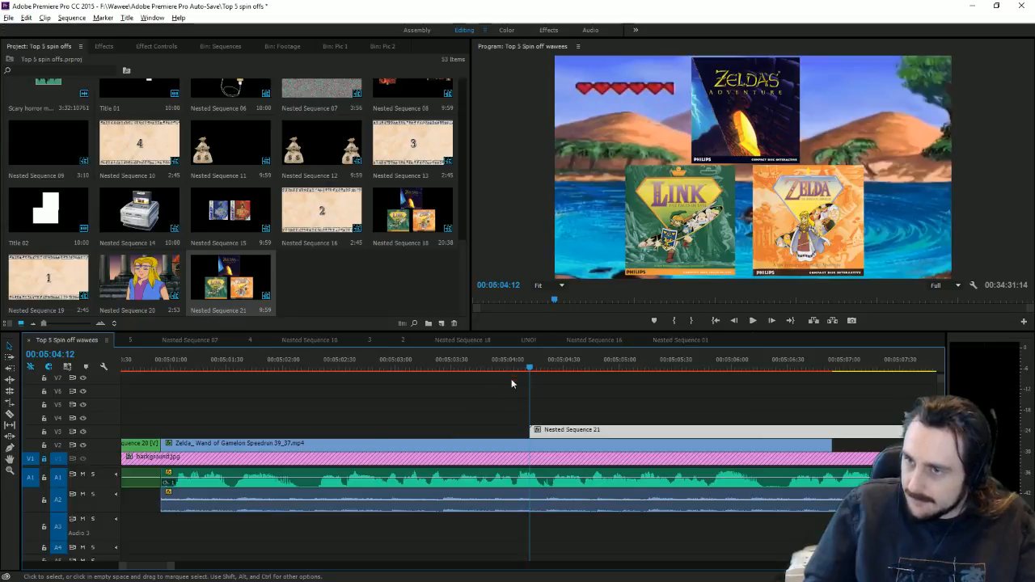
{"action": "key", "text": "space"}
{"action": "left_click", "coordinate": [321, 370]}
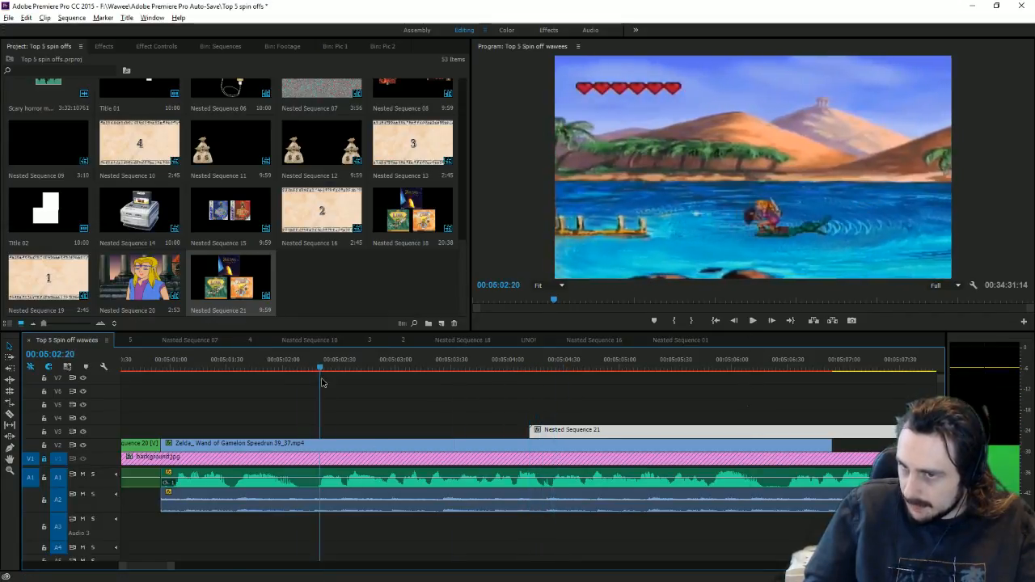
{"action": "mouse_move", "coordinate": [322, 382]}
{"action": "left_mouse_down"}
{"action": "mouse_move", "coordinate": [341, 380]}
{"action": "mouse_move", "coordinate": [315, 380]}
{"action": "left_mouse_up"}
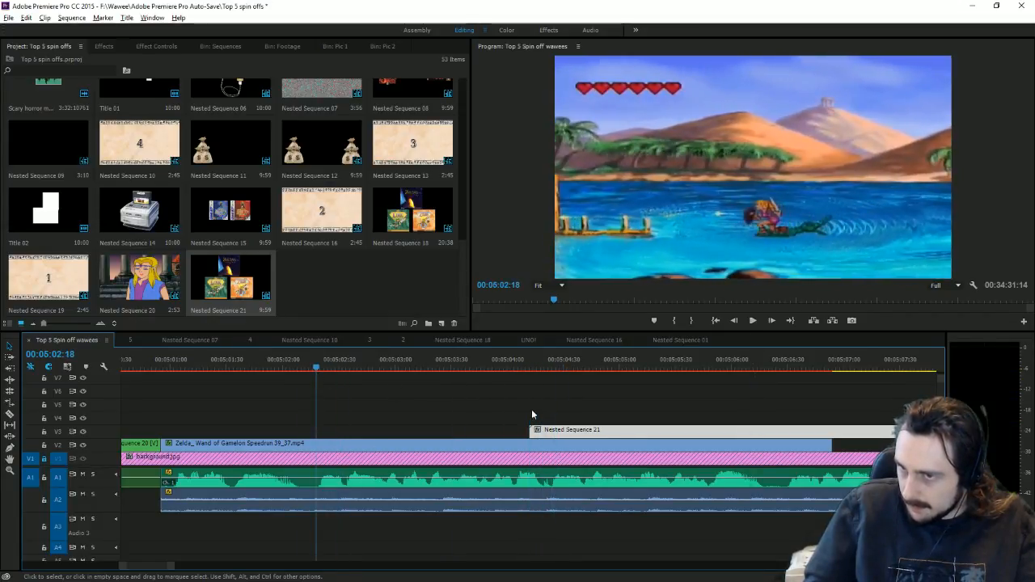
{"action": "left_click_drag", "start_coordinate": [591, 432], "coordinate": [377, 438]}
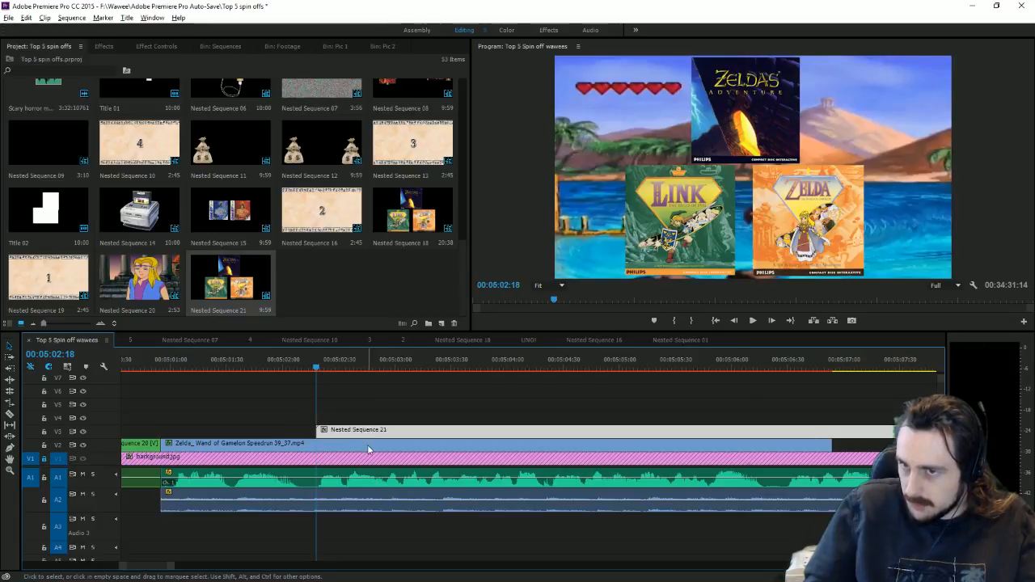
Step: Apply the Camera Blur effect from Blur & Sharpen to the speedrun clip
{"action": "left_click", "coordinate": [117, 47]}
{"action": "scroll", "coordinate": [105, 181], "scroll_direction": "up", "scroll_amount": 10}
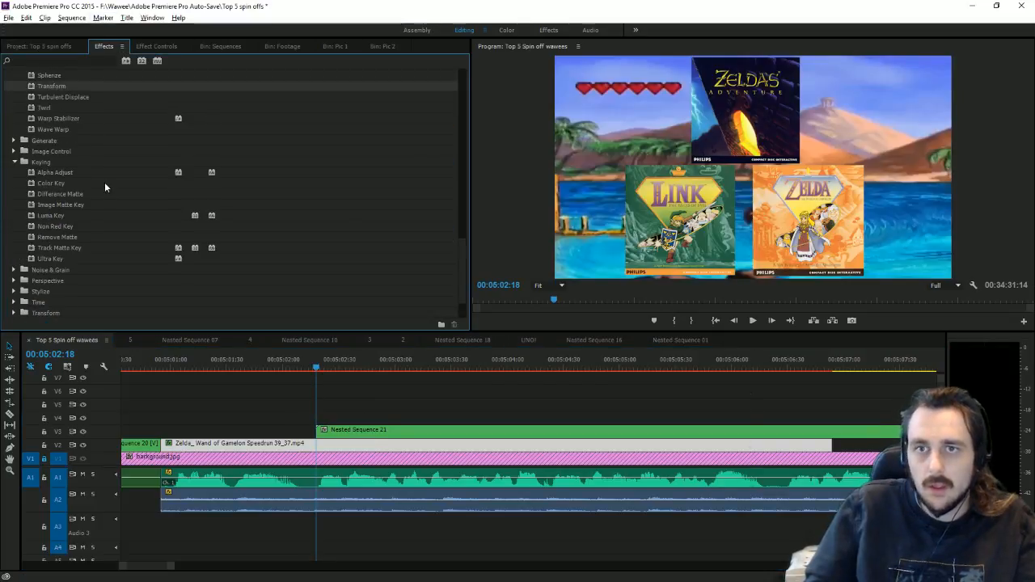
{"action": "scroll", "coordinate": [113, 148], "scroll_direction": "up", "scroll_amount": 5}
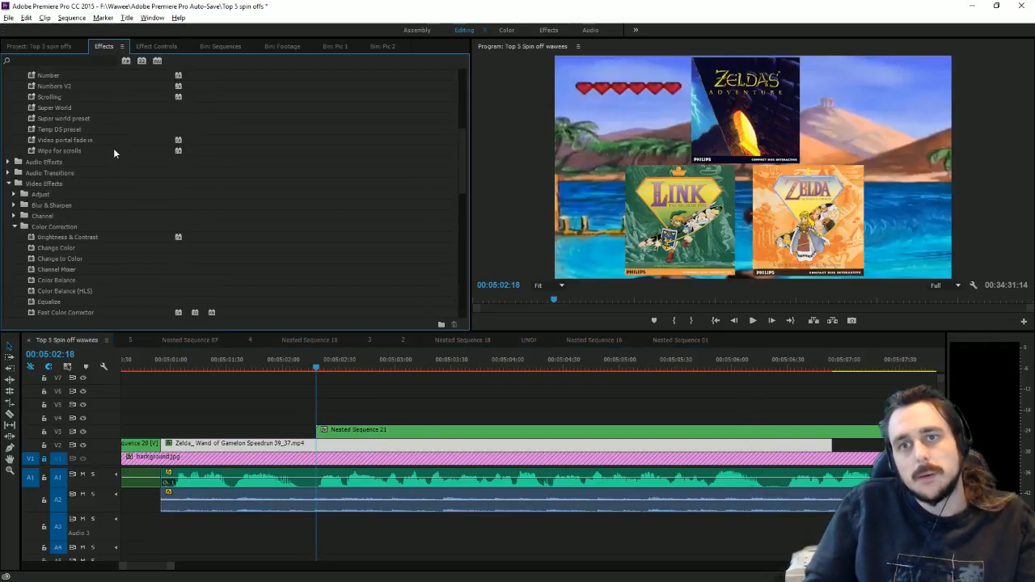
{"action": "double_click", "coordinate": [52, 194]}
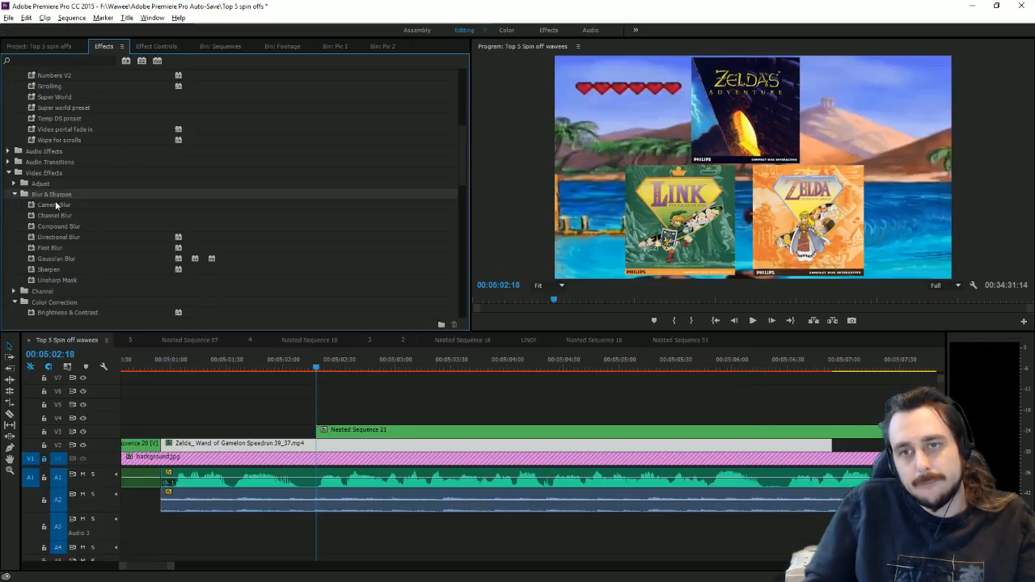
{"action": "left_click", "coordinate": [58, 207]}
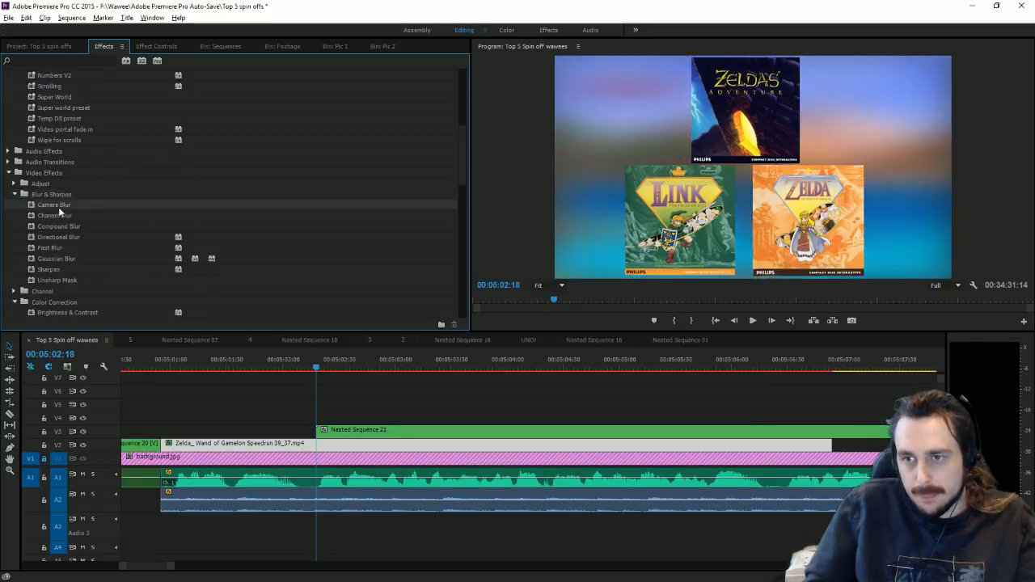
Step: Keyframe the speedrun clip's Percent Blur from 0 to 6 a few frames later
{"action": "left_click", "coordinate": [160, 47]}
{"action": "scroll", "coordinate": [190, 235], "scroll_direction": "down", "scroll_amount": 4}
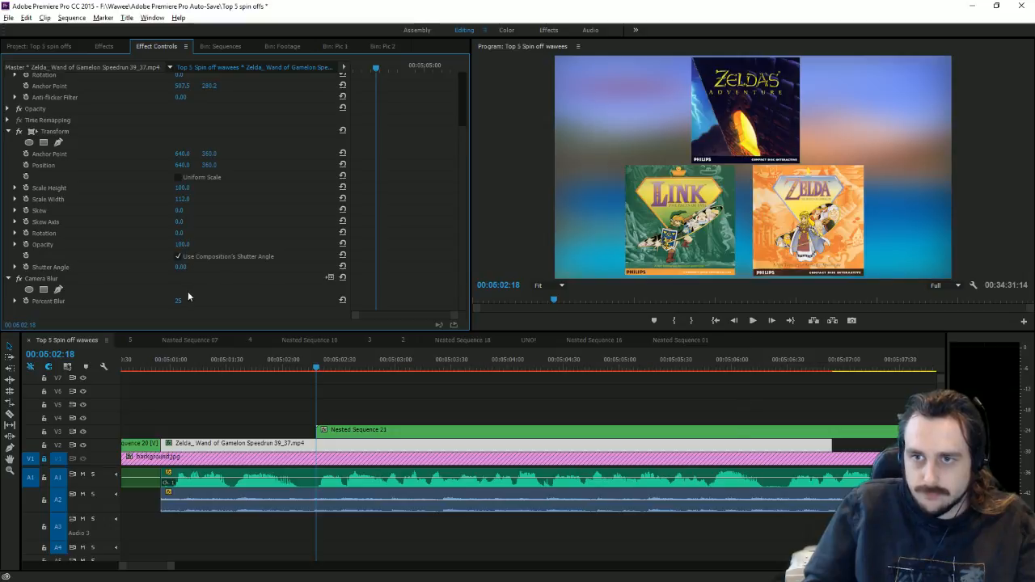
{"action": "left_click", "coordinate": [179, 301]}
{"action": "type", "text": "0"}
{"action": "left_click", "coordinate": [29, 300]}
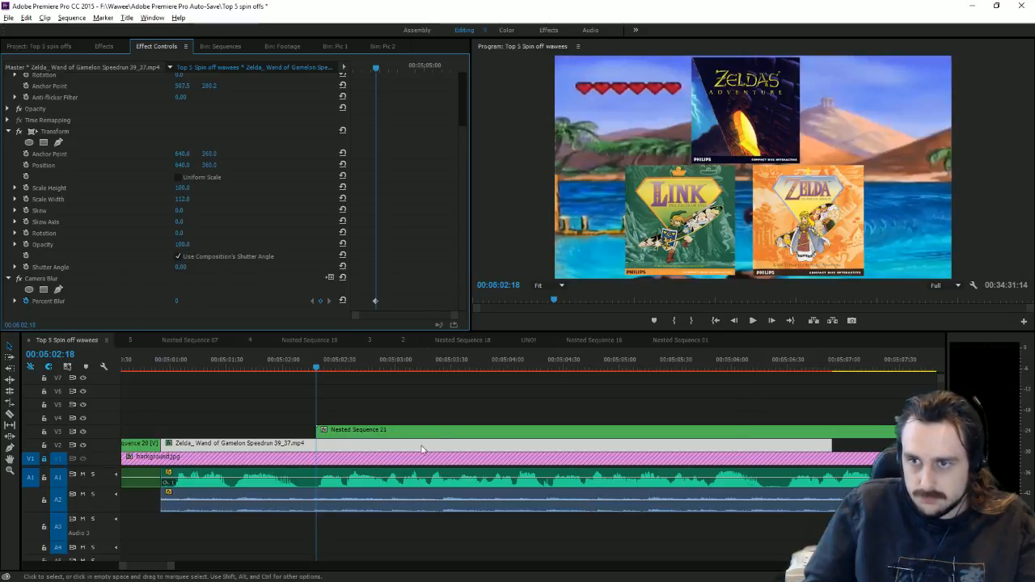
{"action": "left_click_drag", "start_coordinate": [313, 362], "coordinate": [352, 385]}
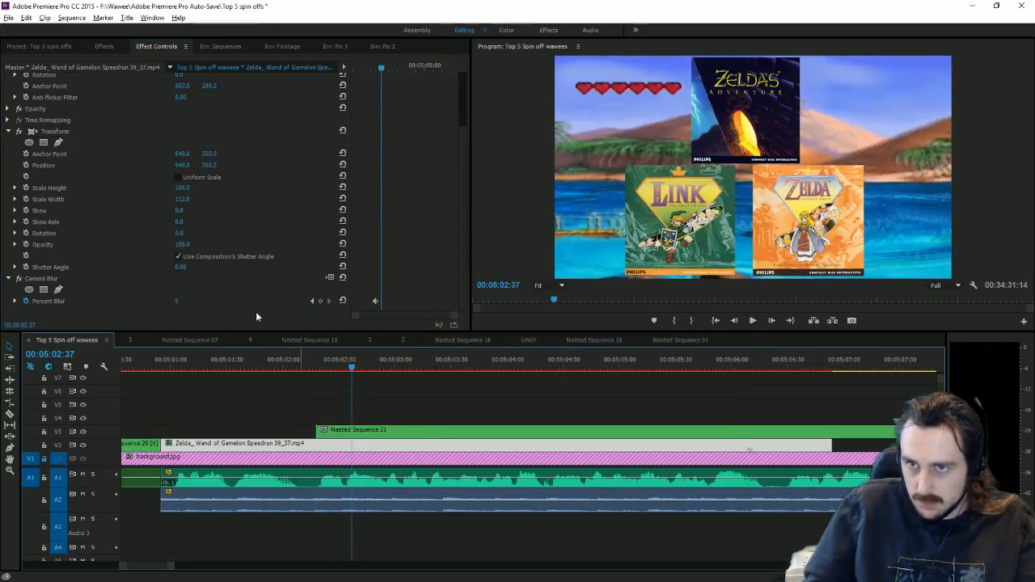
{"action": "left_click_drag", "start_coordinate": [191, 301], "coordinate": [289, 311]}
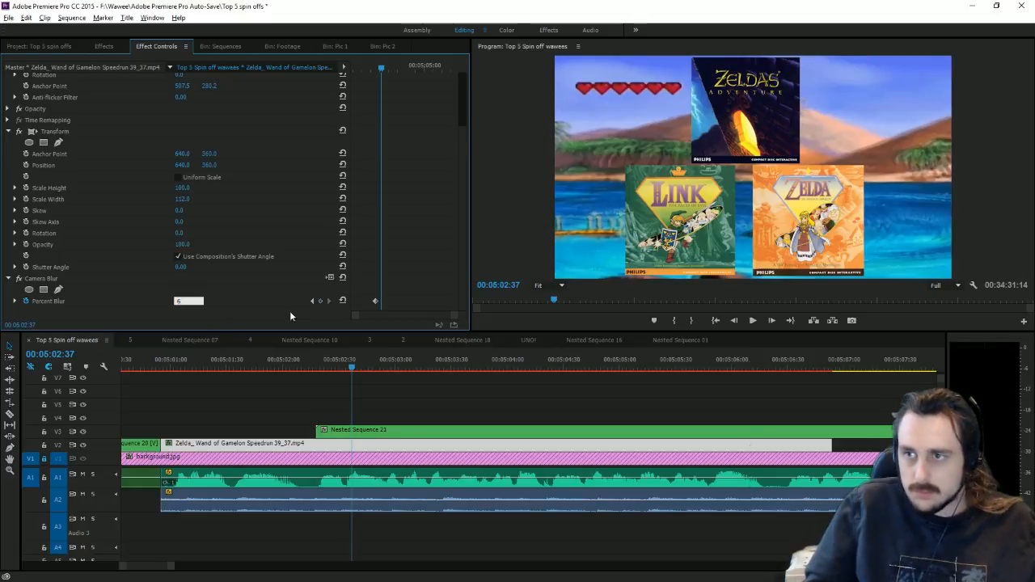
{"action": "left_click", "coordinate": [357, 429]}
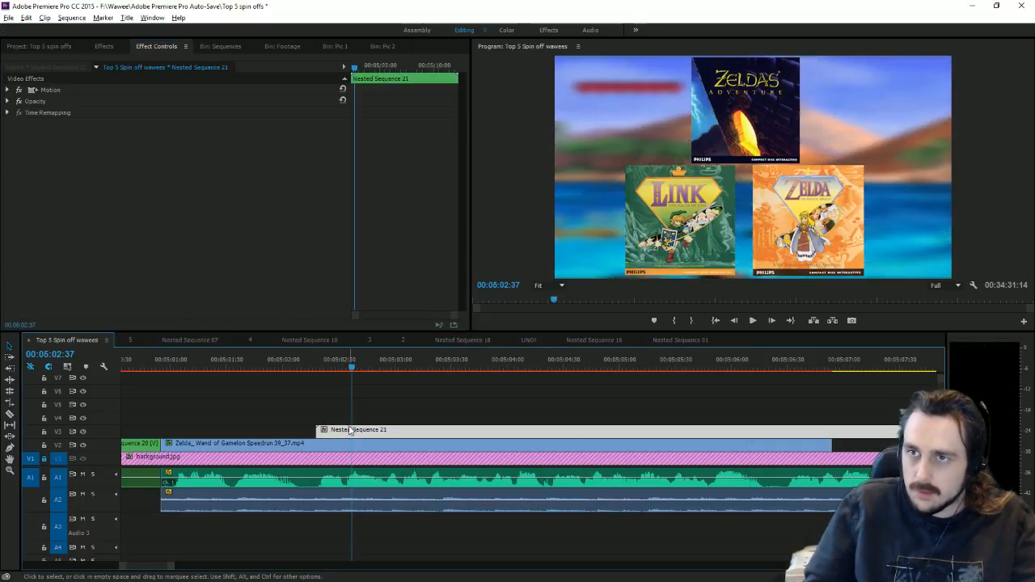
Step: Keyframe Nested Sequence 21's Scale from 0 at its start up to 93
{"action": "key", "text": "Up"}
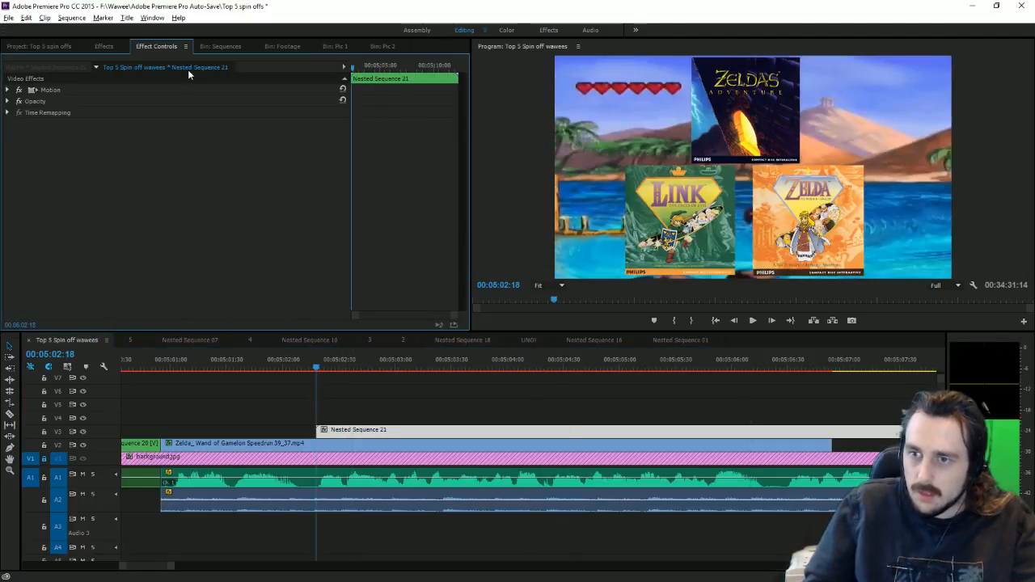
{"action": "left_click", "coordinate": [8, 90]}
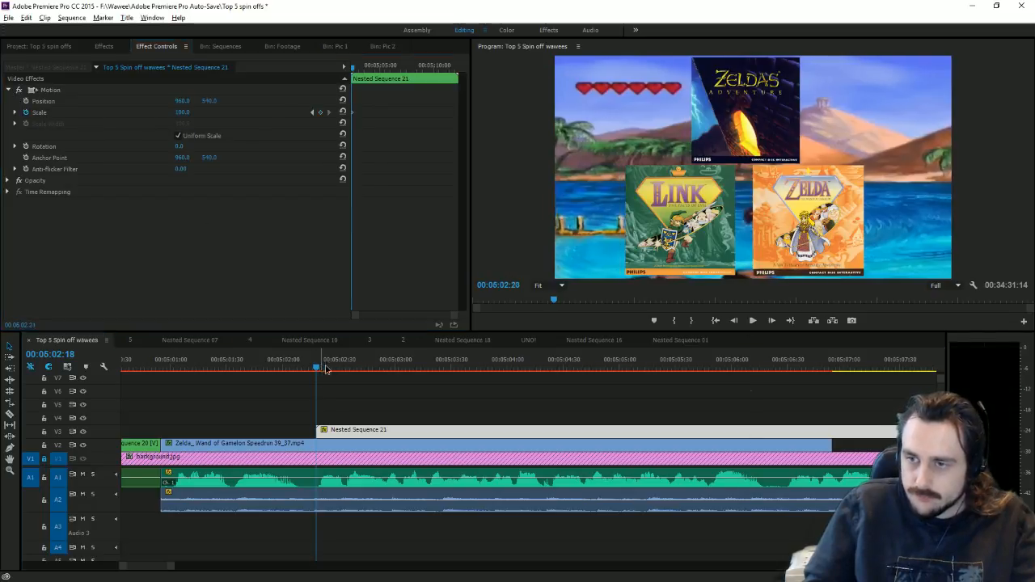
{"action": "left_click_drag", "start_coordinate": [326, 369], "coordinate": [355, 369]}
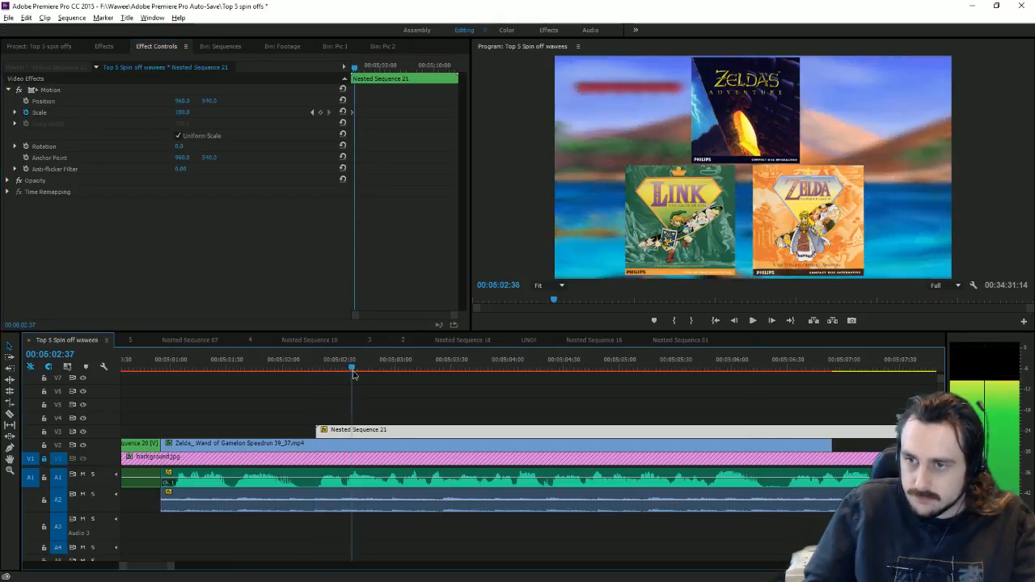
{"action": "left_click", "coordinate": [313, 111]}
{"action": "left_click_drag", "start_coordinate": [183, 112], "coordinate": [105, 113]}
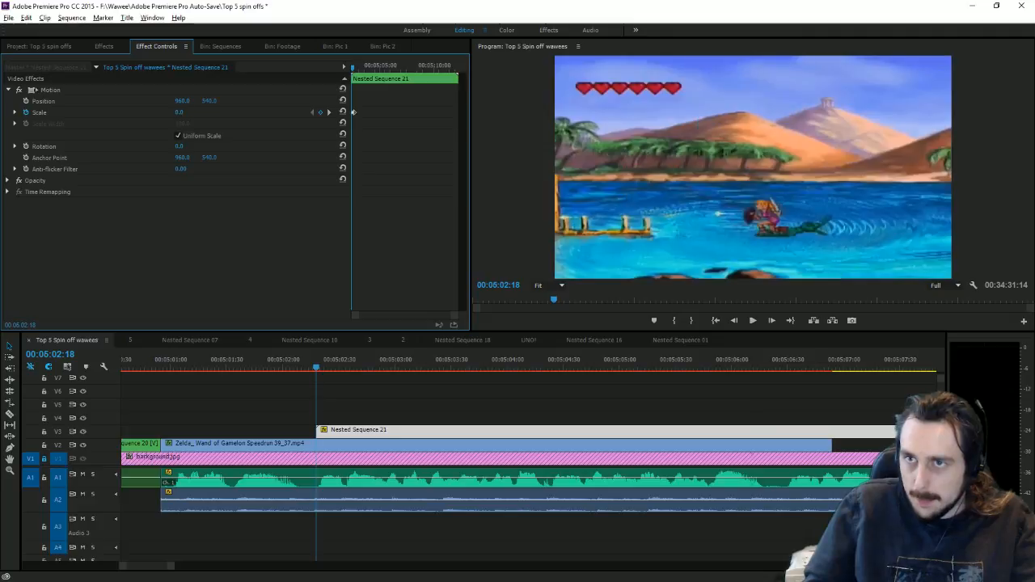
{"action": "left_click", "coordinate": [329, 112]}
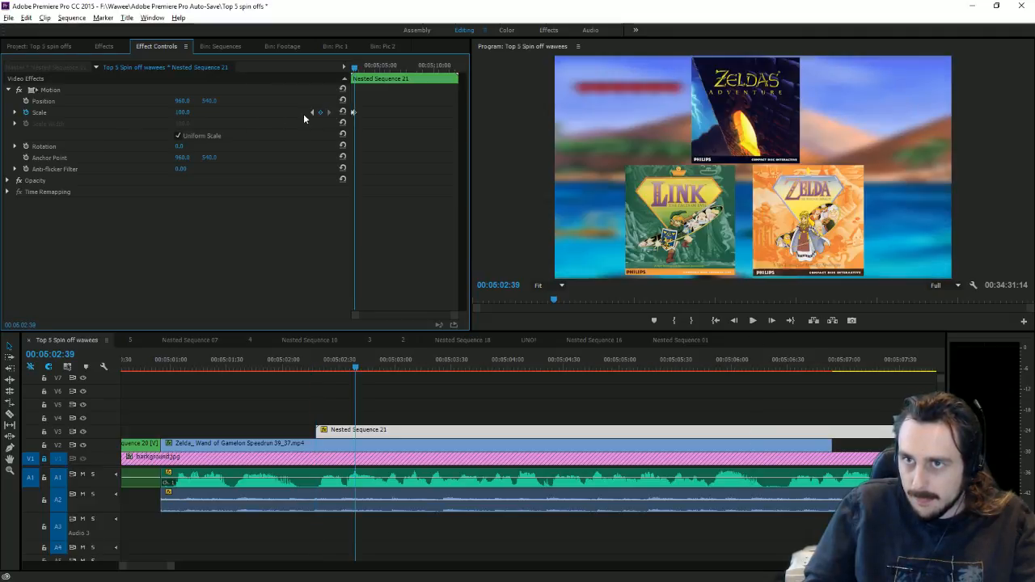
{"action": "left_click_drag", "start_coordinate": [186, 112], "coordinate": [150, 111]}
{"action": "left_click", "coordinate": [99, 50]}
{"action": "scroll", "coordinate": [130, 125], "scroll_direction": "up", "scroll_amount": 5}
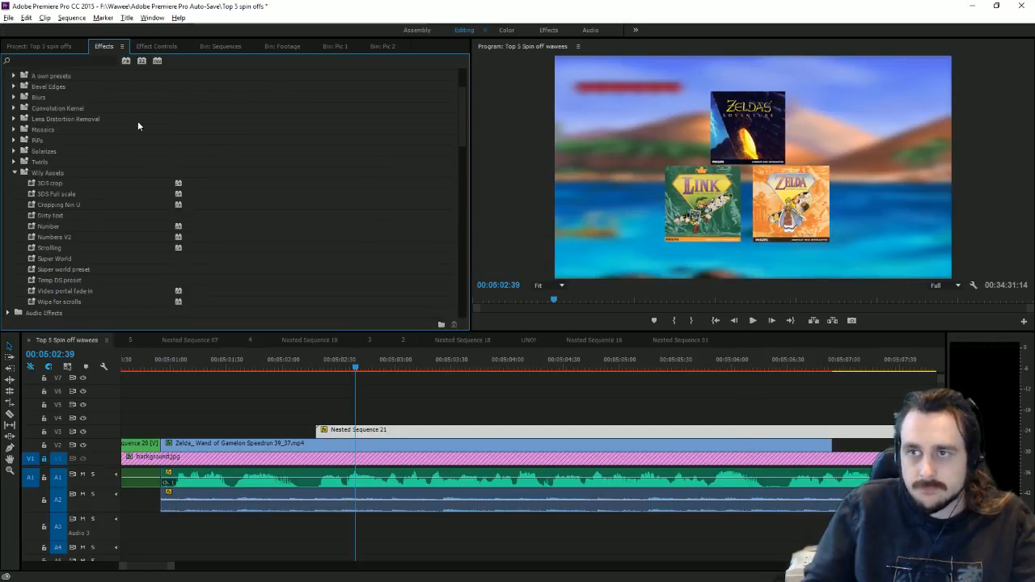
Step: Apply the Toby drop shadow preset to Nested Sequence 21 and review playback up to about 05:06:20
{"action": "left_click_drag", "start_coordinate": [80, 104], "coordinate": [370, 429]}
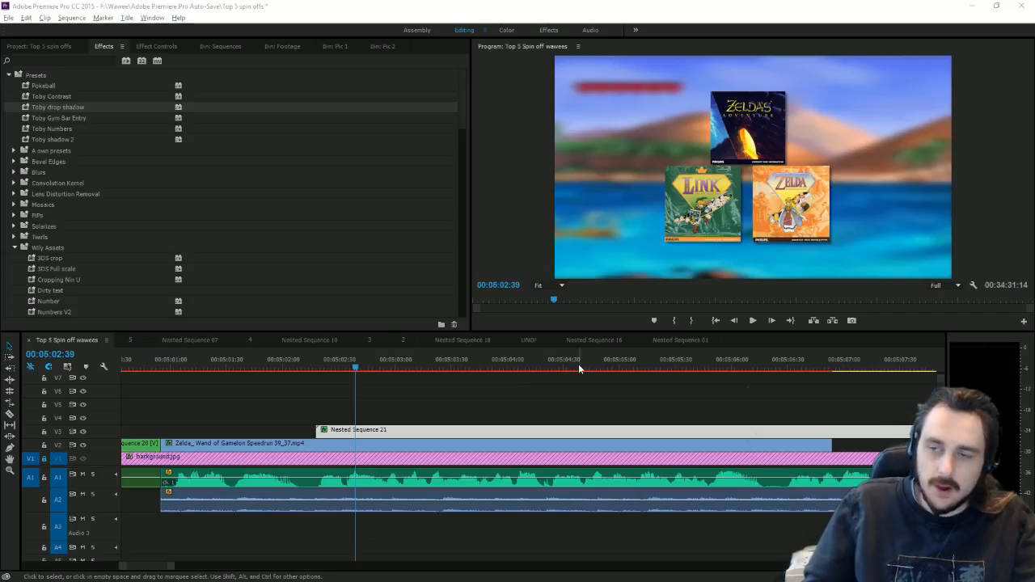
{"action": "left_click", "coordinate": [753, 321]}
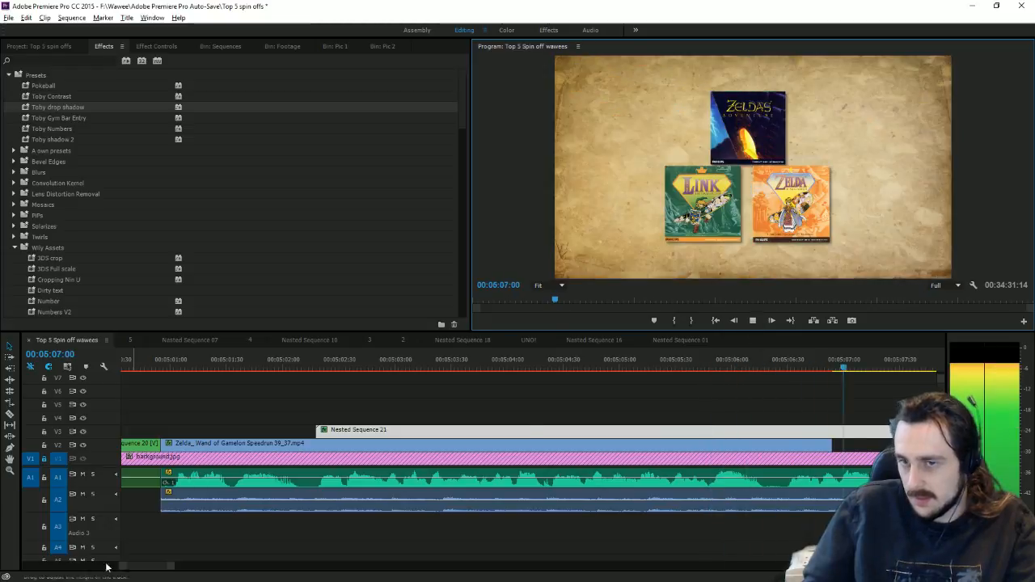
{"action": "left_click_drag", "start_coordinate": [103, 566], "coordinate": [219, 552]}
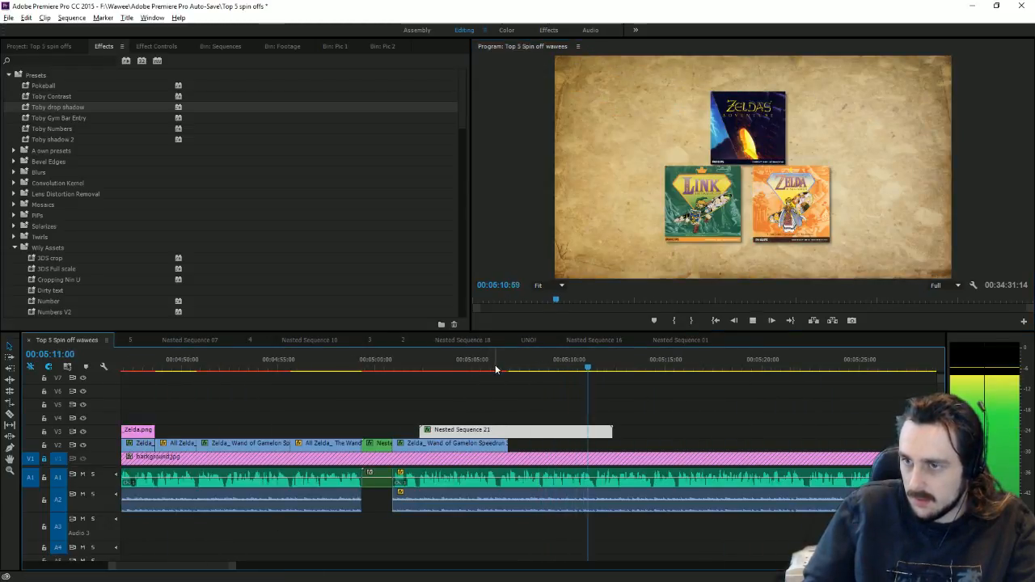
{"action": "left_click", "coordinate": [498, 369]}
{"action": "left_click_drag", "start_coordinate": [502, 371], "coordinate": [501, 371]}
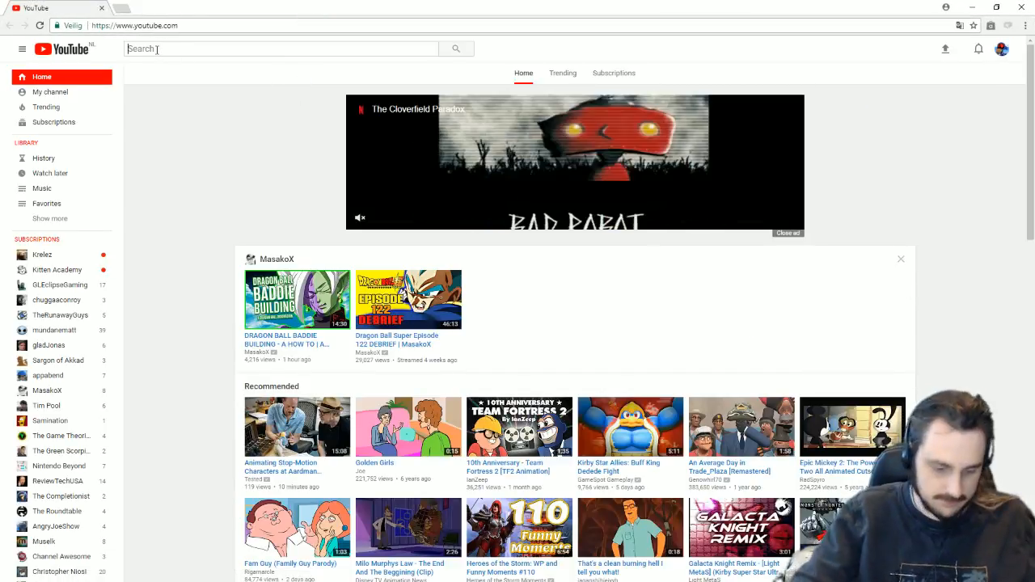
Step: Search YouTube for 'king downloads sony vegas' and open The King Downloads Sony Vegas video
{"action": "type", "text": "king "}
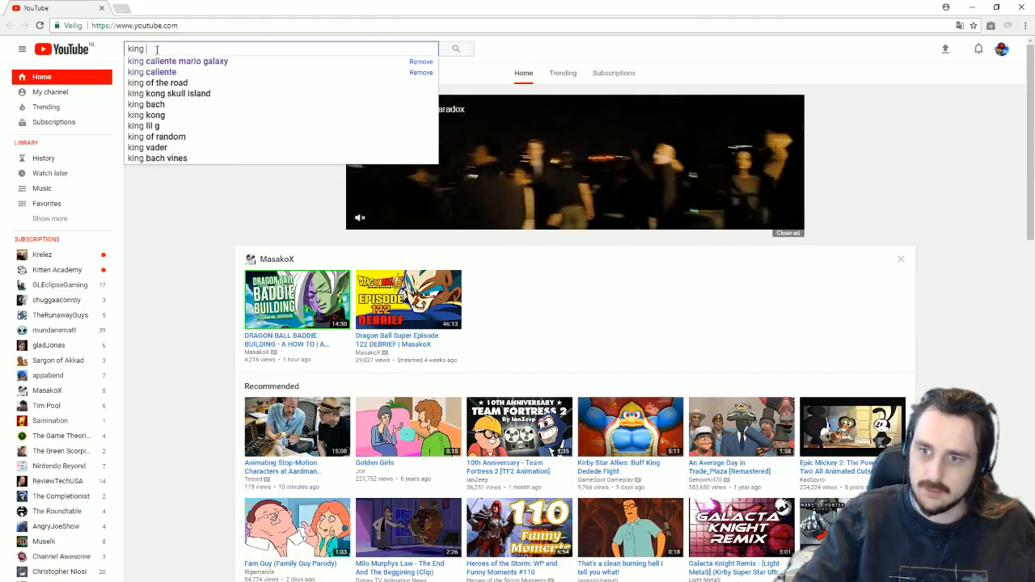
{"action": "type", "text": "downloads sony vegas"}
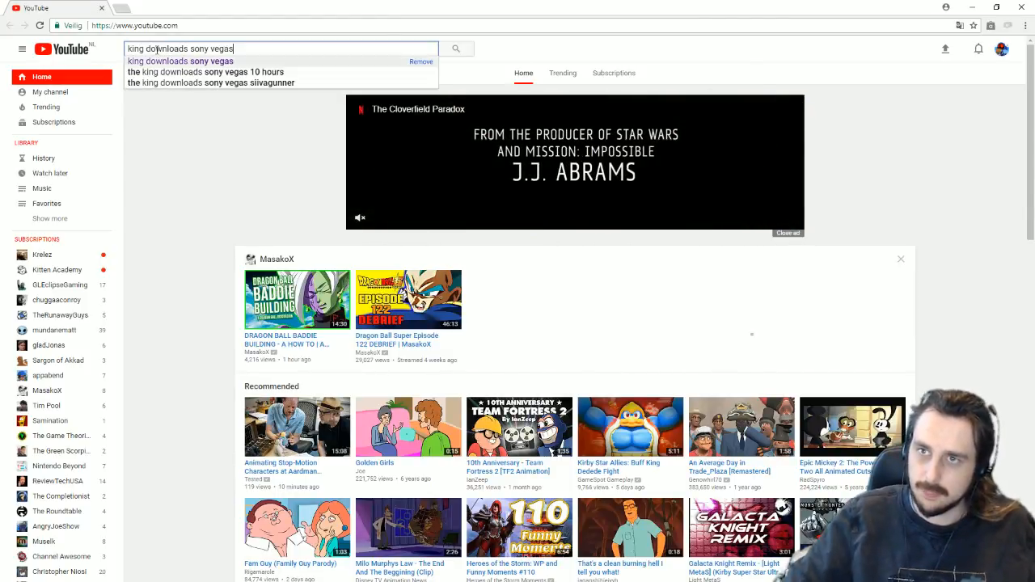
{"action": "key", "text": "Return"}
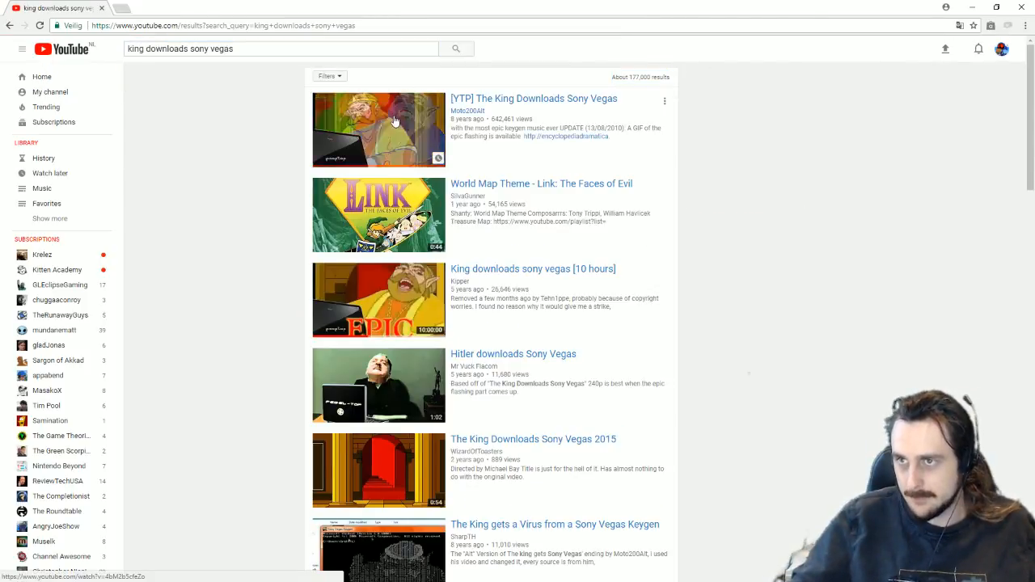
{"action": "left_click", "coordinate": [396, 121]}
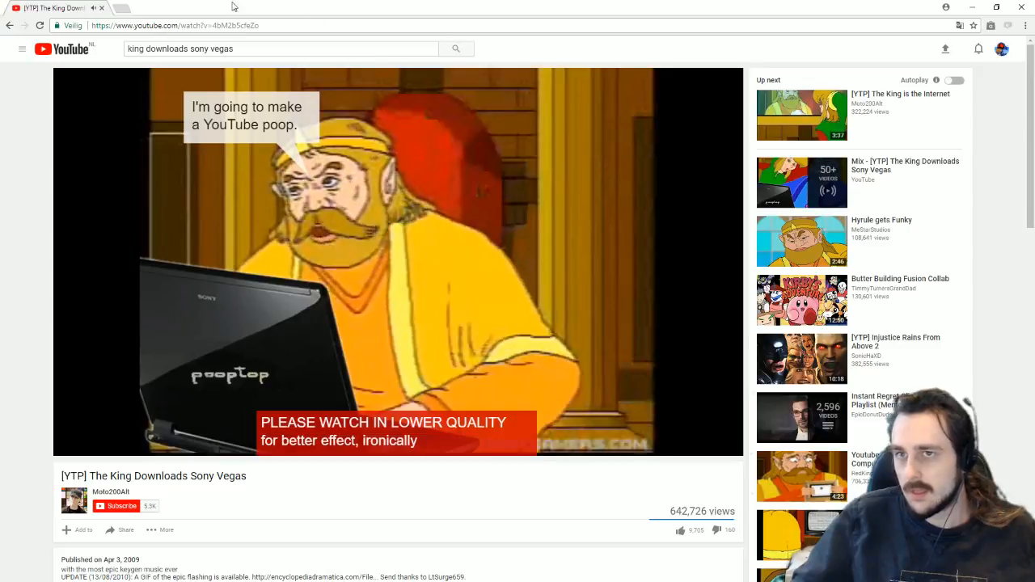
Step: Watch the video briefly, pause it around 0:13, and minimize Chrome
{"action": "left_click", "coordinate": [431, 180]}
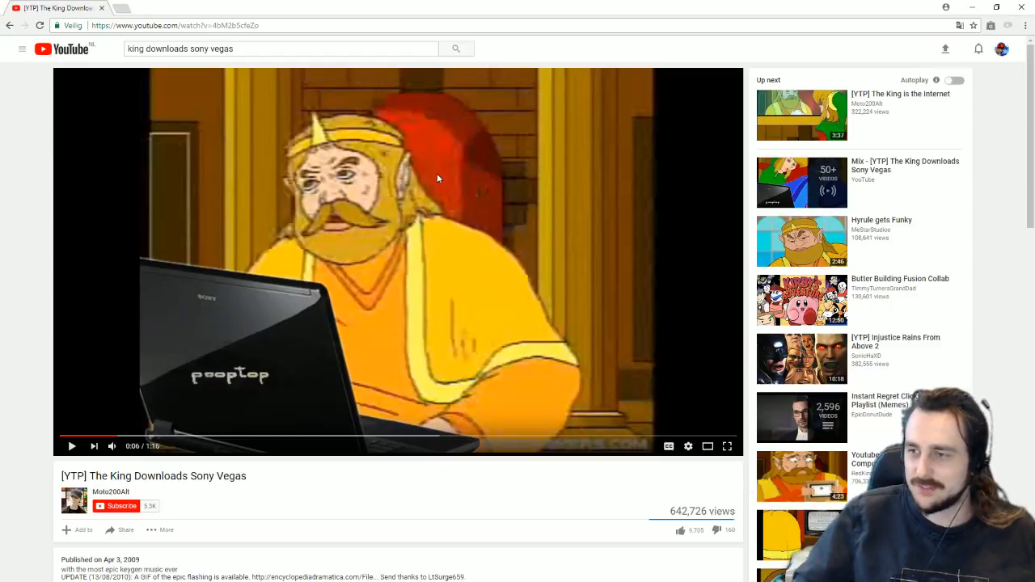
{"action": "left_click", "coordinate": [397, 166]}
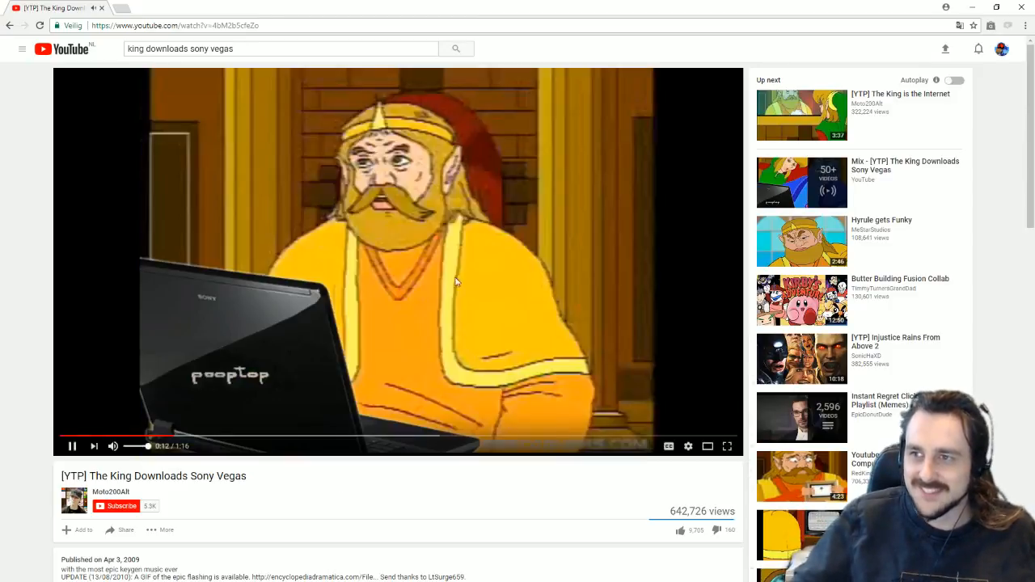
{"action": "left_click", "coordinate": [455, 280]}
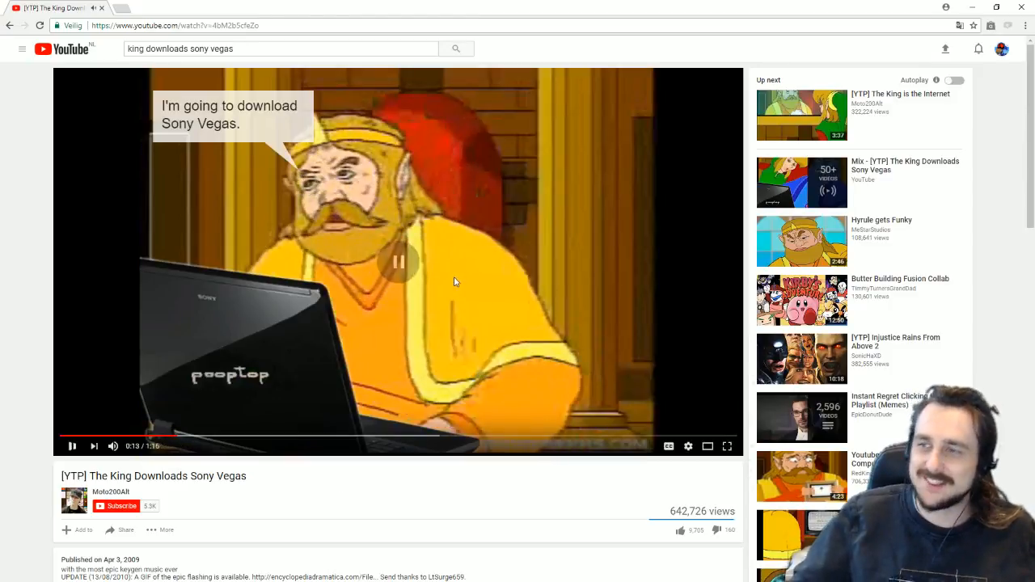
{"action": "left_click", "coordinate": [263, 25]}
{"action": "left_click", "coordinate": [398, 261]}
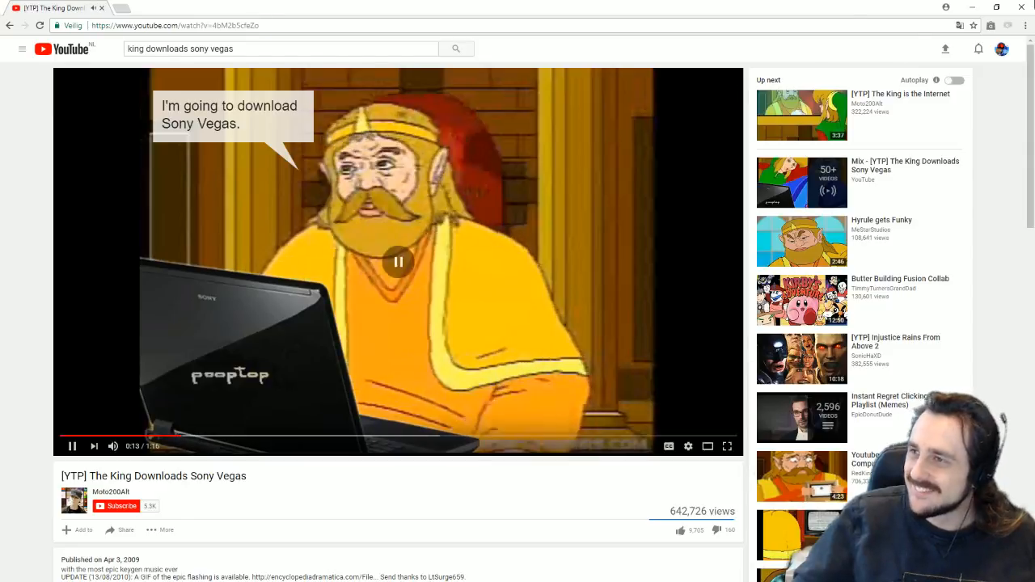
{"action": "left_click", "coordinate": [398, 261]}
{"action": "left_click", "coordinate": [973, 7]}
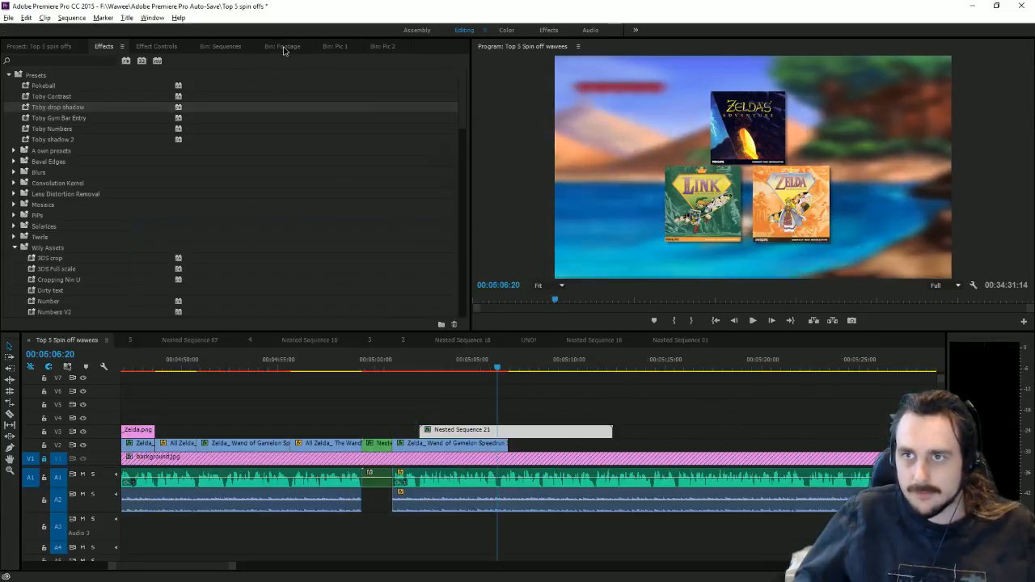
Step: Import the King Downloads Sony Vegas video from Downloads into the Footage bin
{"action": "left_click", "coordinate": [282, 46]}
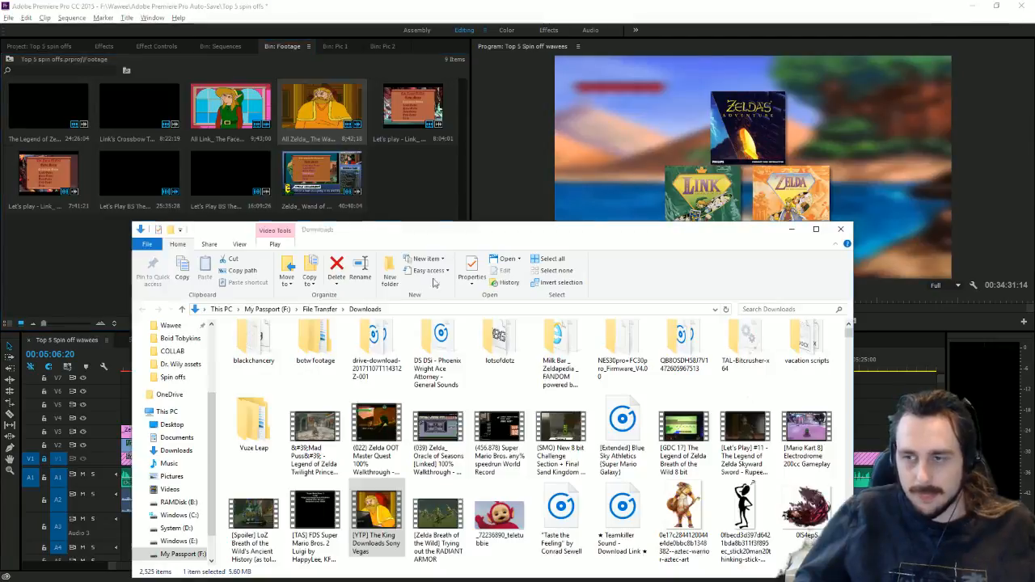
{"action": "key", "text": "alt+Tab"}
{"action": "left_click_drag", "start_coordinate": [397, 534], "coordinate": [84, 270]}
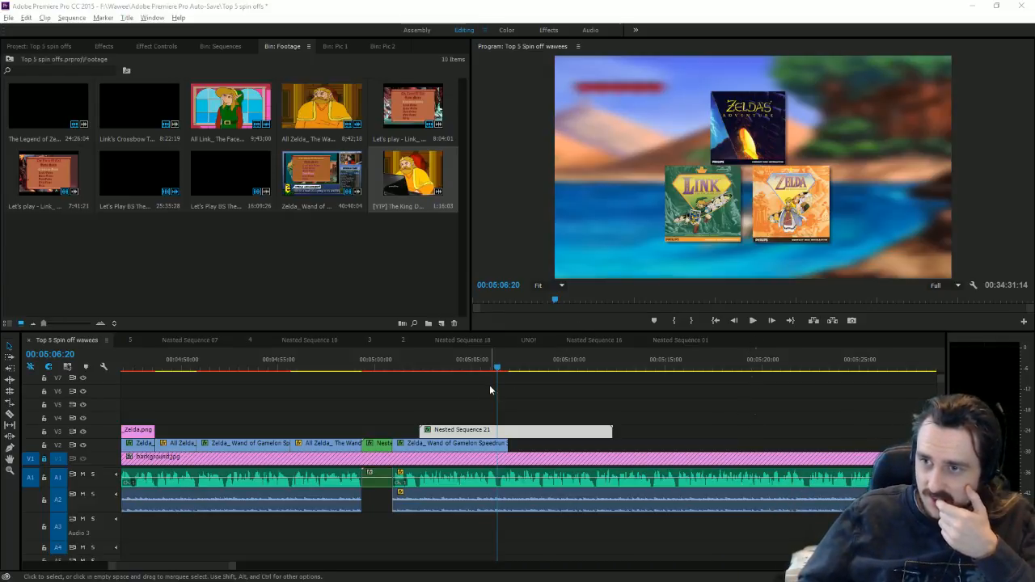
Step: Trim both the speedrun clip and Nested Sequence 21 to end at 05:06:25
{"action": "left_click_drag", "start_coordinate": [465, 369], "coordinate": [499, 385]}
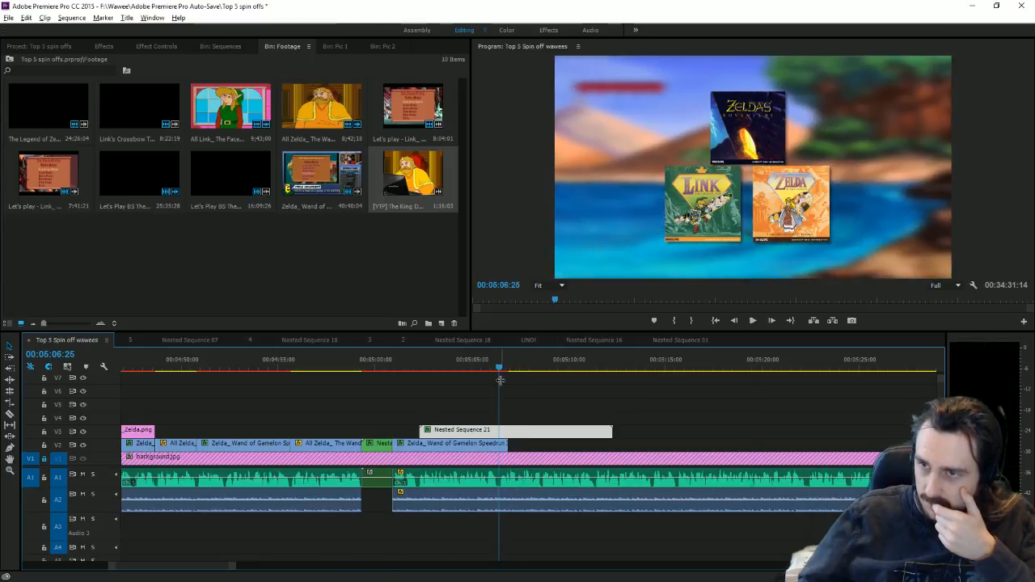
{"action": "left_click_drag", "start_coordinate": [510, 450], "coordinate": [499, 451]}
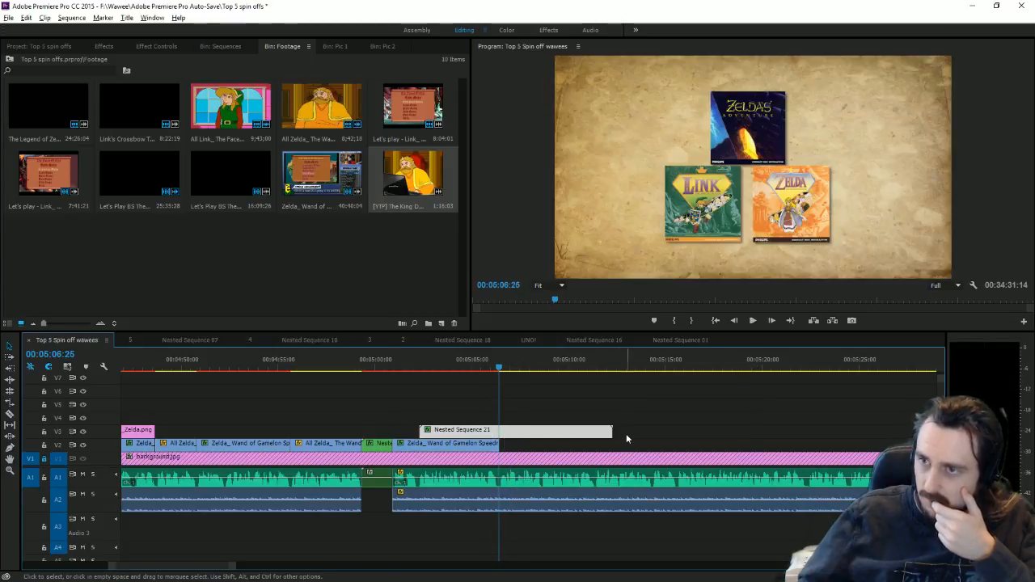
{"action": "left_click_drag", "start_coordinate": [617, 432], "coordinate": [499, 431]}
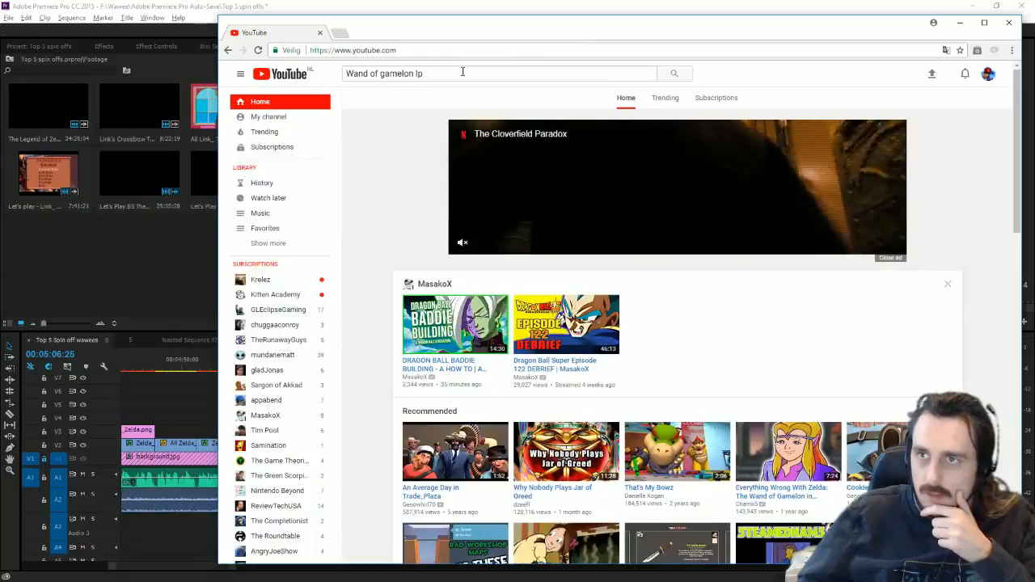
Step: Run a Google search for 'cdi games'
{"action": "left_click", "coordinate": [443, 53]}
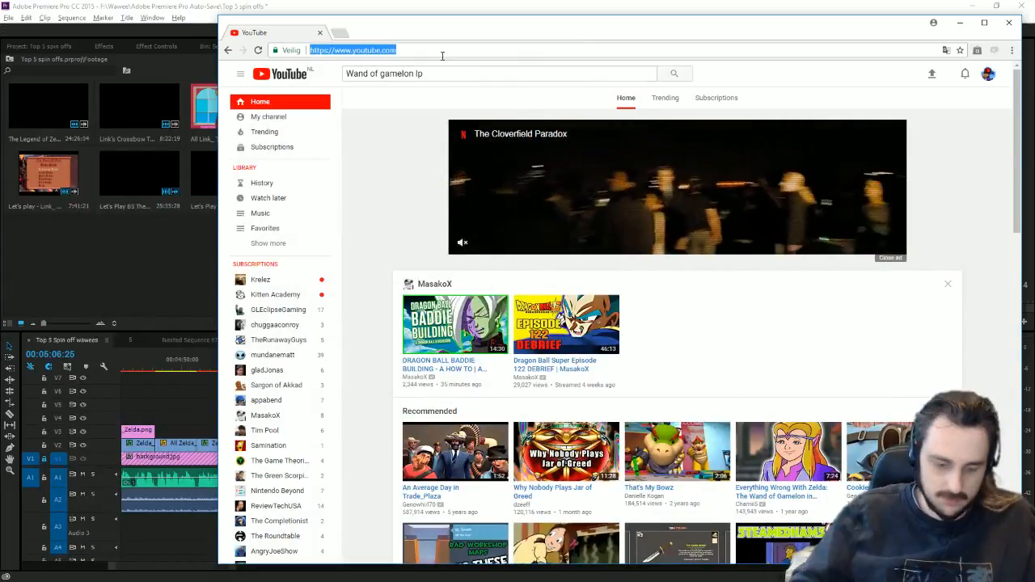
{"action": "type", "text": "you"}
{"action": "key", "text": "BackSpace"}
{"action": "key", "text": "BackSpace"}
{"action": "key", "text": "BackSpace"}
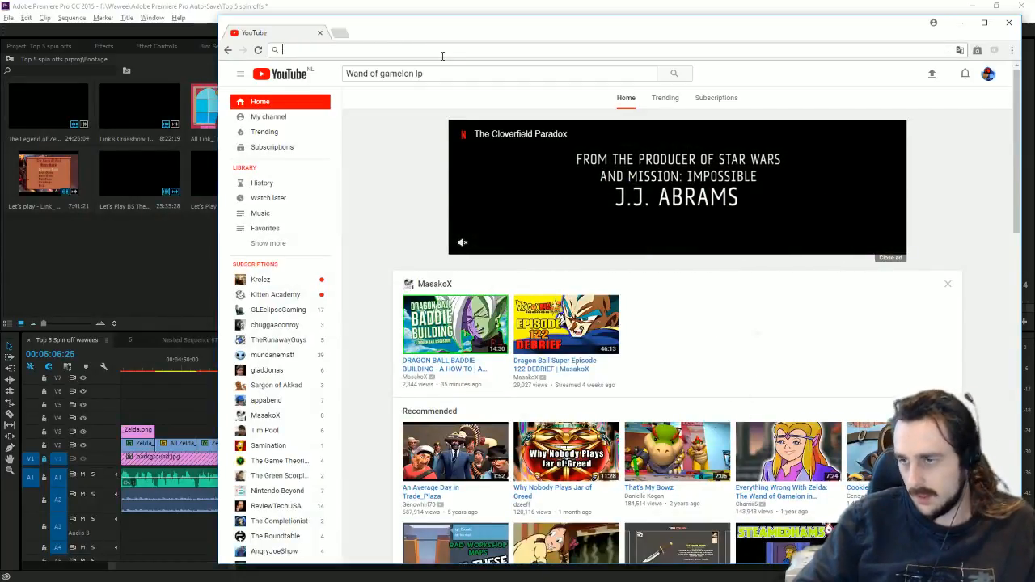
{"action": "type", "text": "cdi games"}
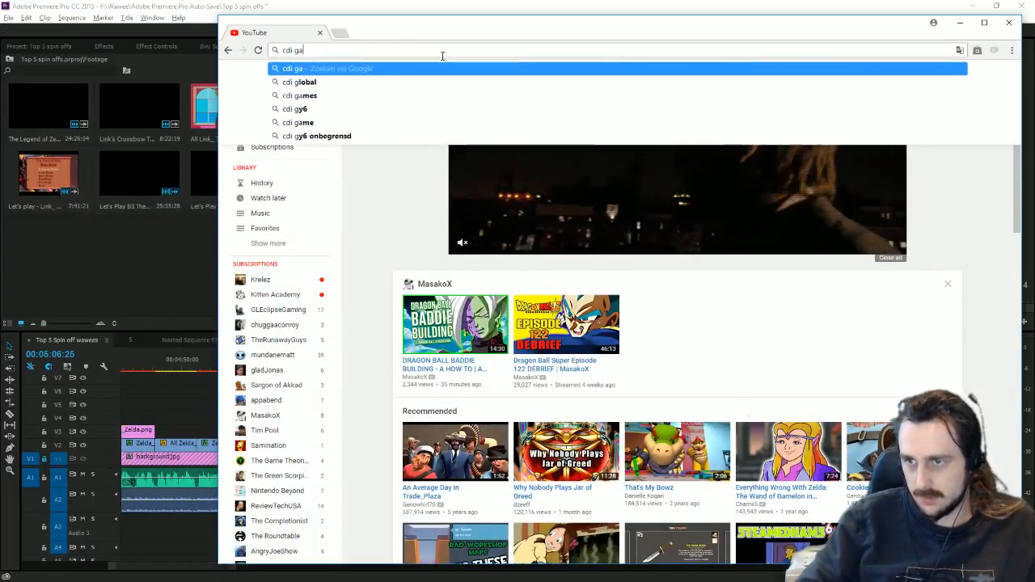
{"action": "key", "text": "Return"}
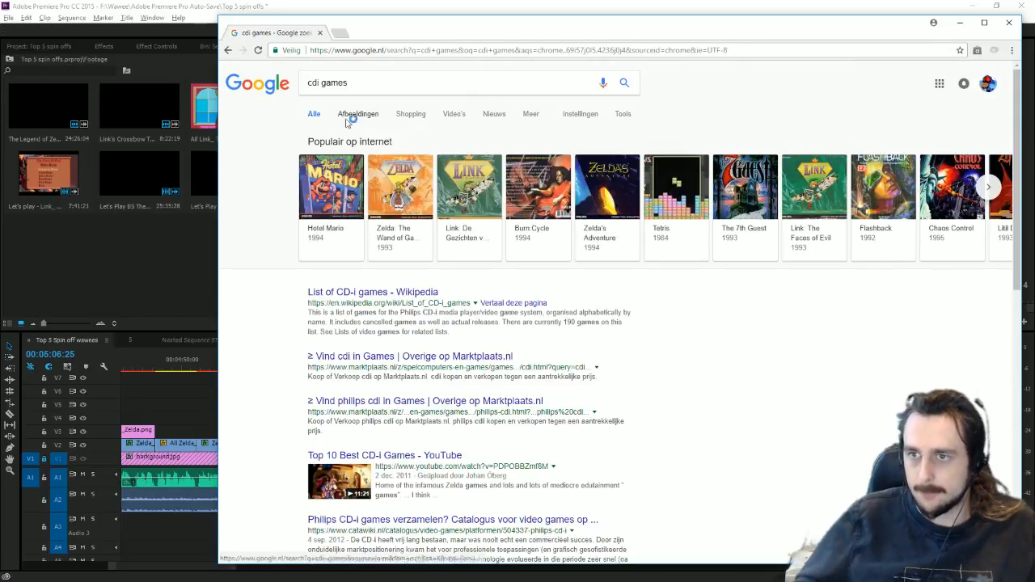
Step: Search 'Link faces of evil sales' and open the Link: The Faces of Evil Wikipedia article
{"action": "left_click", "coordinate": [387, 88]}
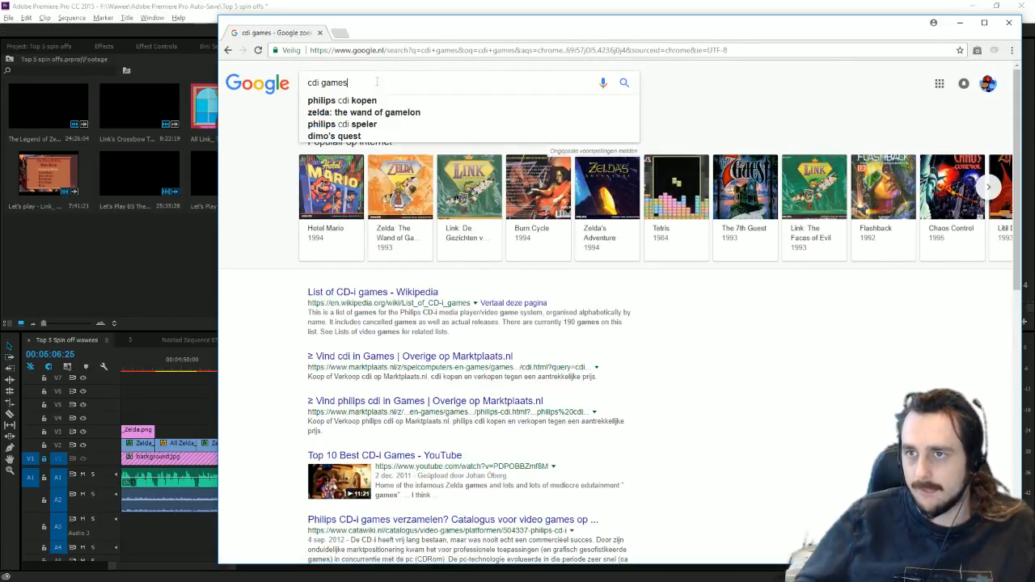
{"action": "key", "text": "ctrl+a"}
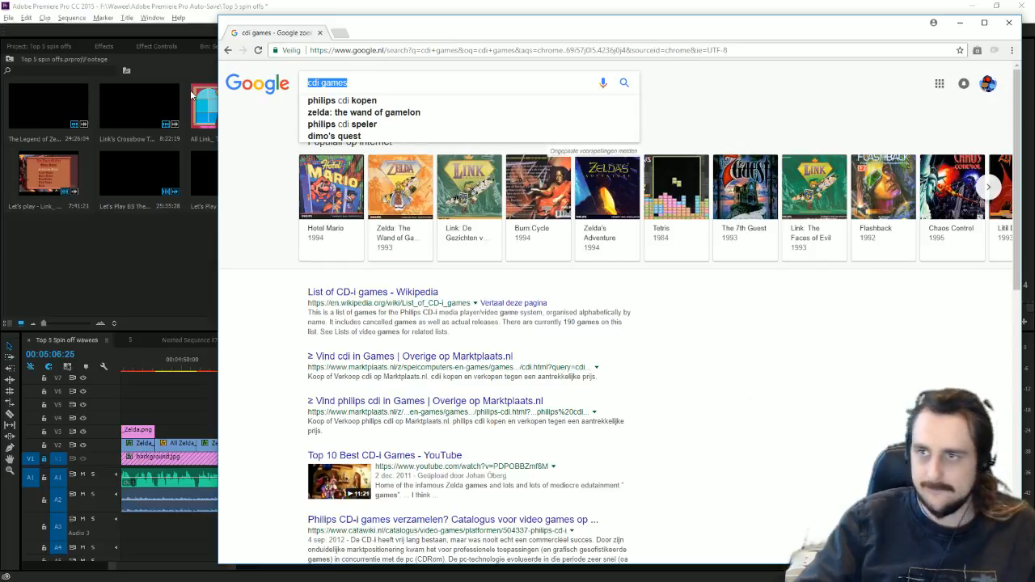
{"action": "type", "text": "Link faces of evil"}
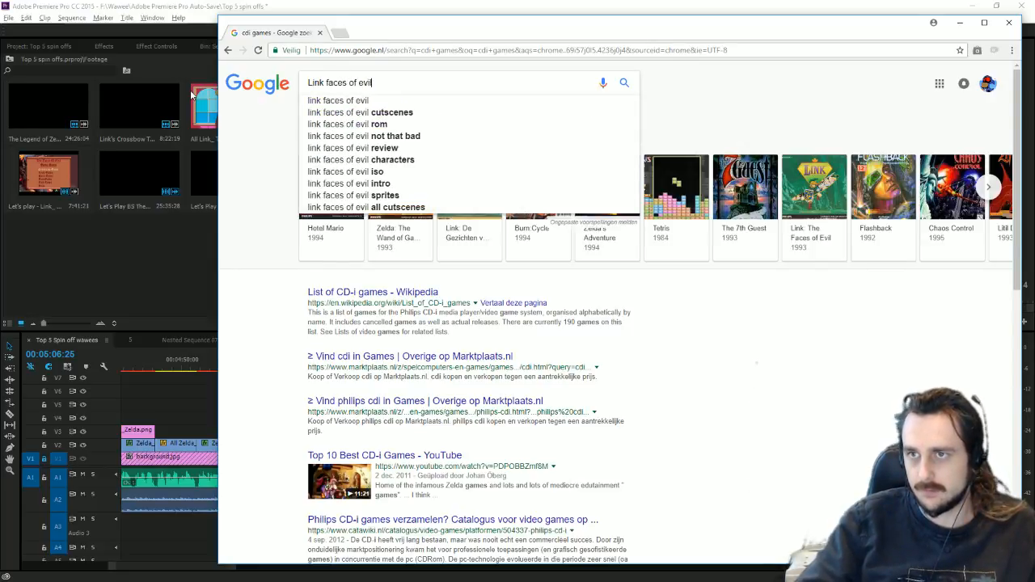
{"action": "type", "text": " sales"}
{"action": "key", "text": "Return"}
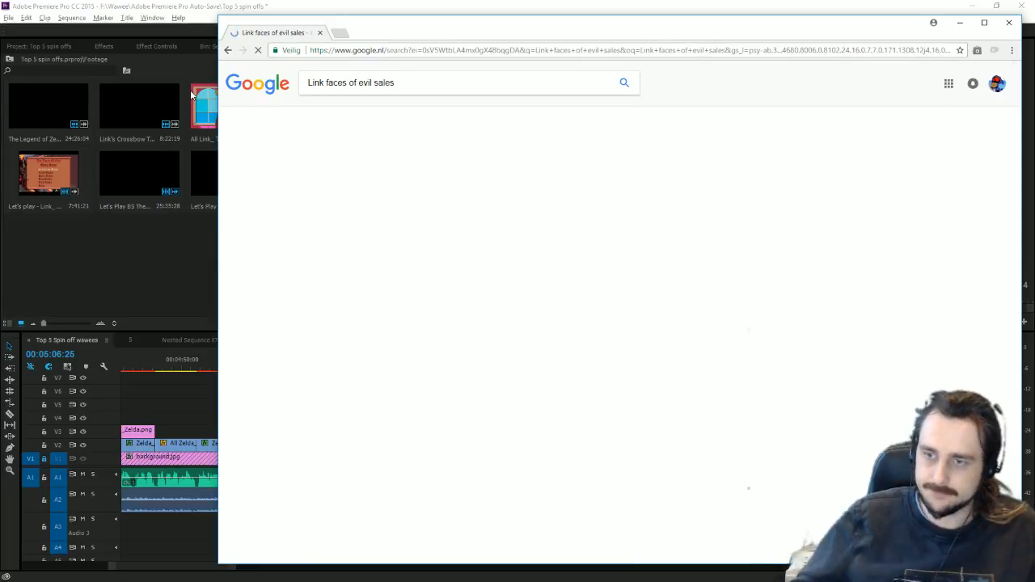
{"action": "left_click", "coordinate": [374, 178]}
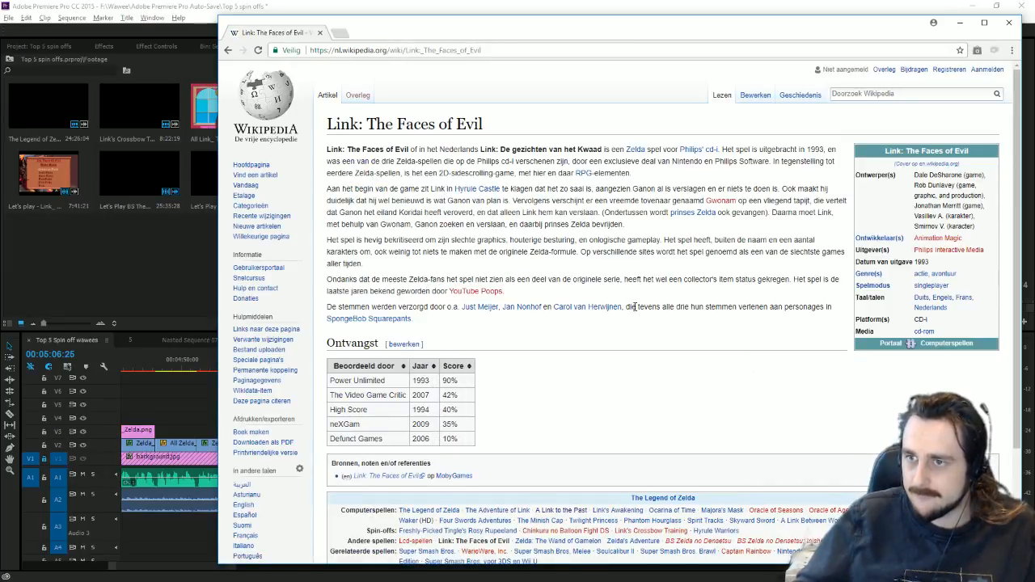
Step: Highlight the Power Unlimited score row, then open the Wikipedia article covering both CD-i Zelda games
{"action": "left_click_drag", "start_coordinate": [458, 379], "coordinate": [324, 381]}
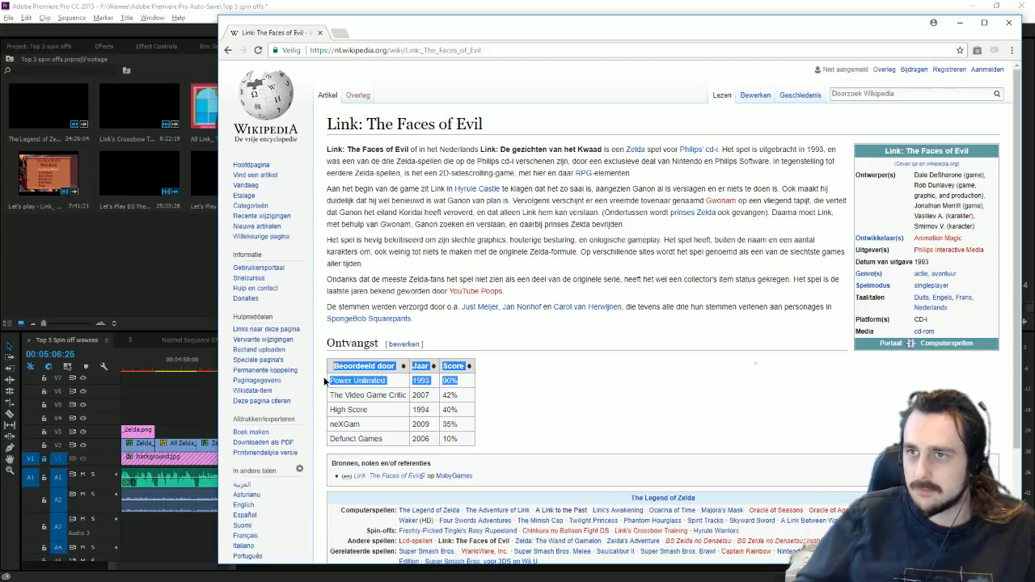
{"action": "left_click", "coordinate": [610, 415]}
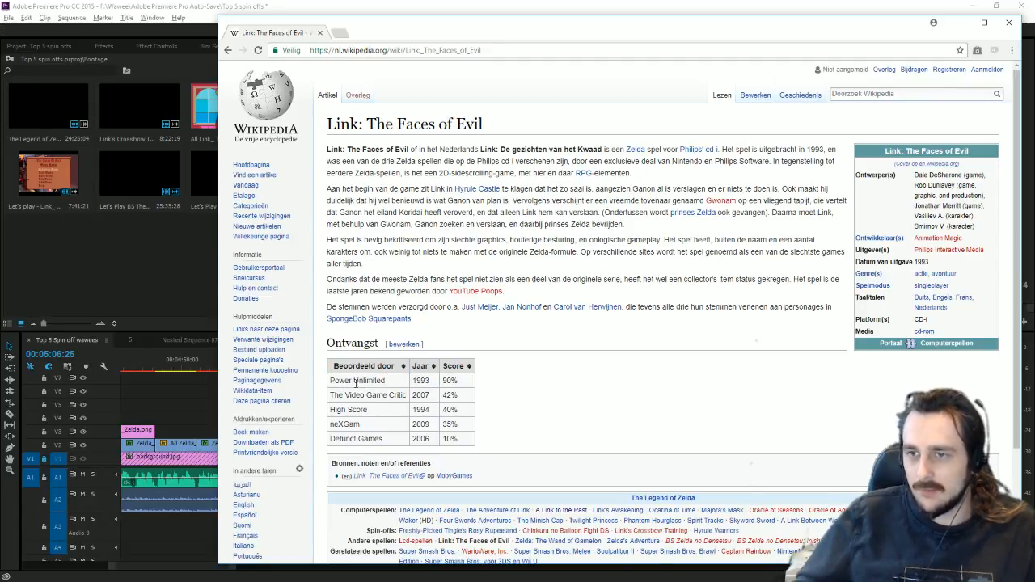
{"action": "mouse_move", "coordinate": [334, 377]}
{"action": "left_mouse_down"}
{"action": "mouse_move", "coordinate": [473, 385]}
{"action": "mouse_move", "coordinate": [322, 388]}
{"action": "left_mouse_up"}
{"action": "left_click", "coordinate": [473, 385]}
{"action": "left_click", "coordinate": [668, 413]}
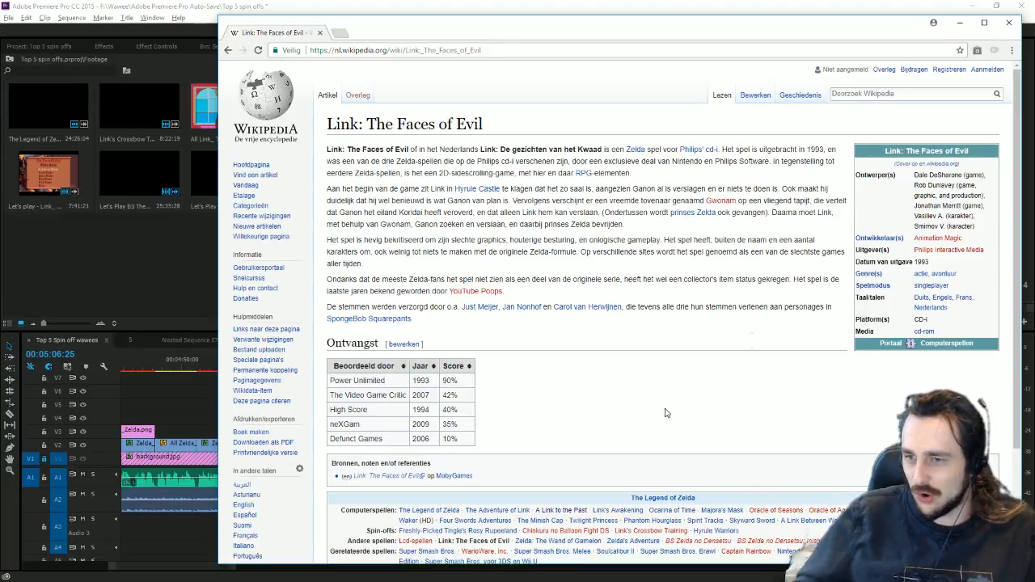
{"action": "left_click", "coordinate": [228, 50]}
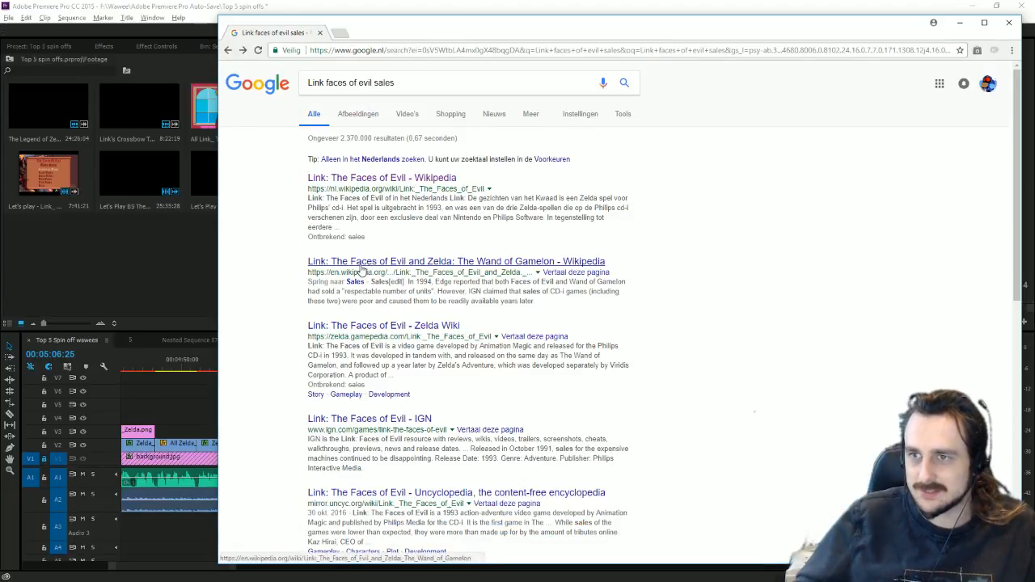
{"action": "left_click", "coordinate": [361, 270]}
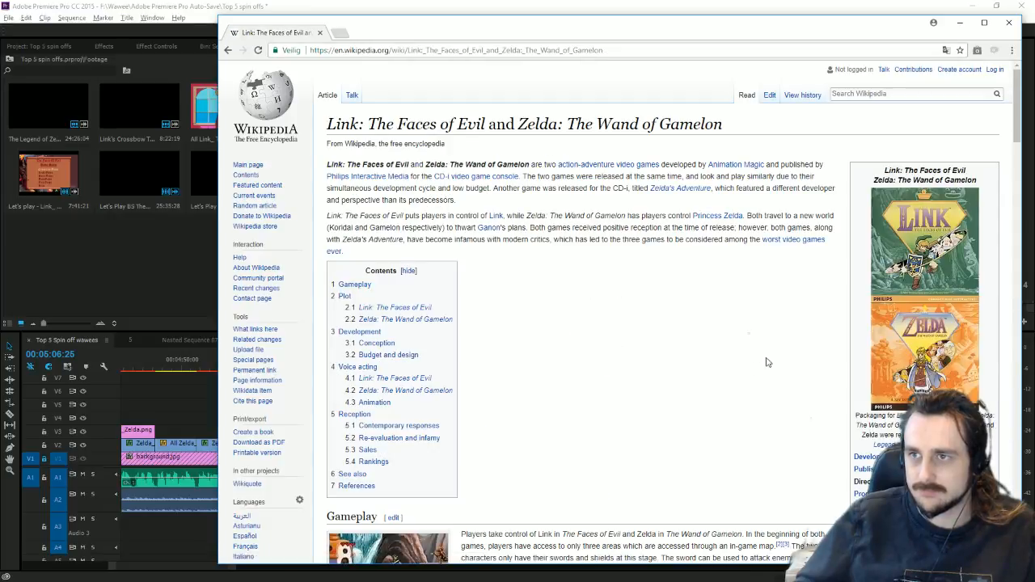
Step: Scroll to the Voice acting cast lists and highlight the King Harkinian voice actor's name
{"action": "scroll", "coordinate": [704, 366], "scroll_direction": "down", "scroll_amount": 15}
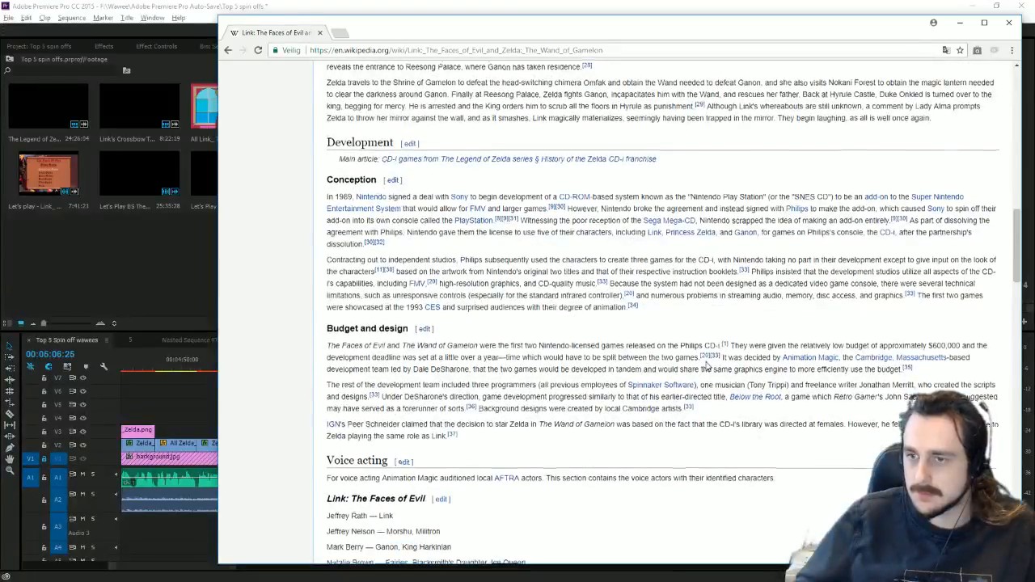
{"action": "scroll", "coordinate": [705, 366], "scroll_direction": "down", "scroll_amount": 4}
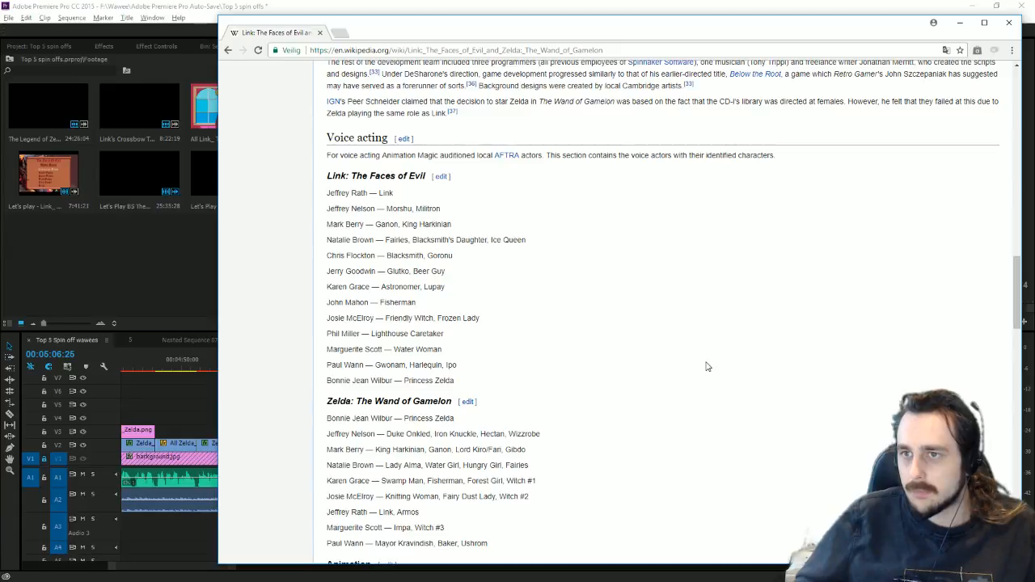
{"action": "scroll", "coordinate": [706, 366], "scroll_direction": "down", "scroll_amount": 2}
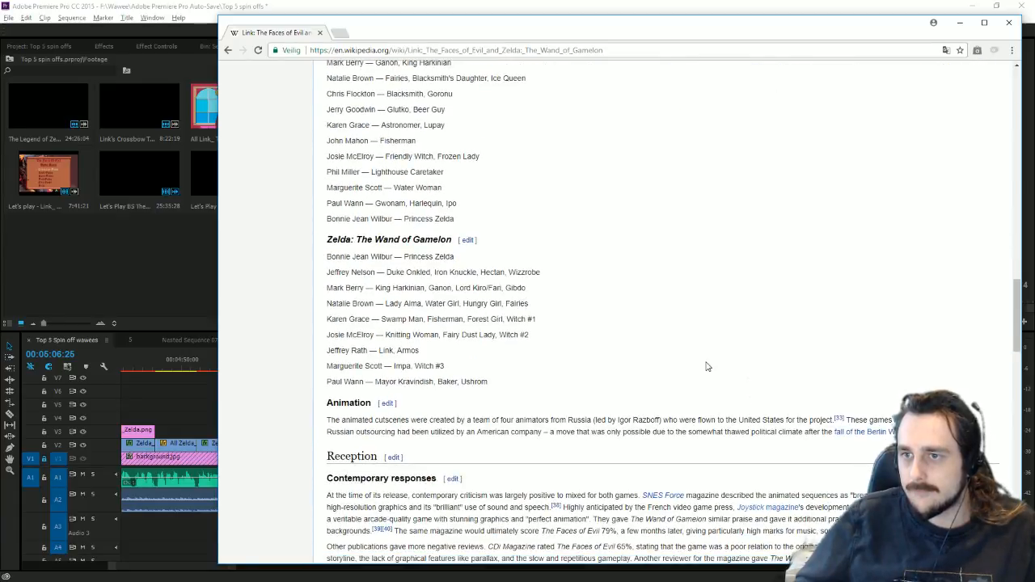
{"action": "scroll", "coordinate": [705, 366], "scroll_direction": "up", "scroll_amount": 1}
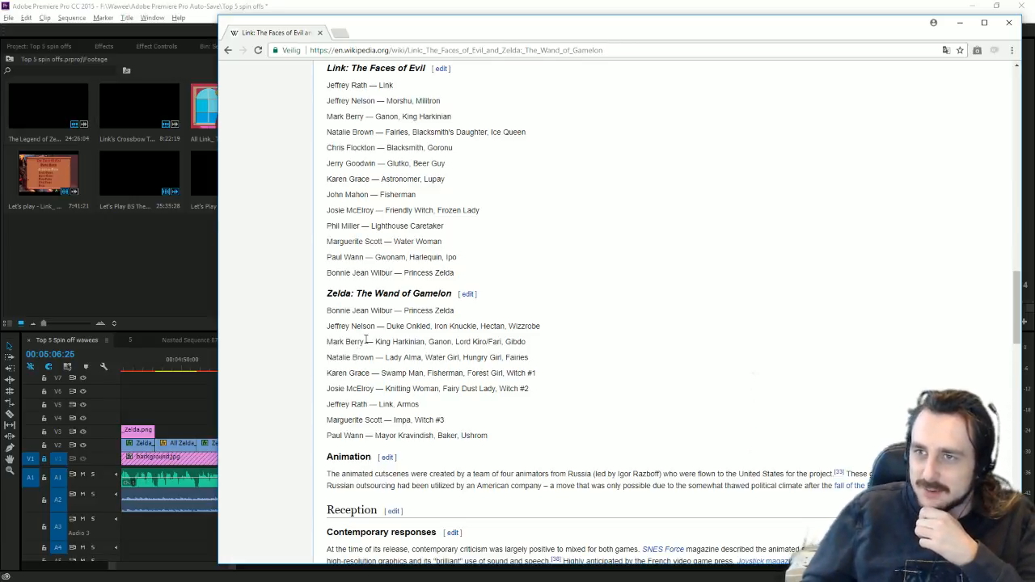
{"action": "left_click_drag", "start_coordinate": [371, 341], "coordinate": [324, 341]}
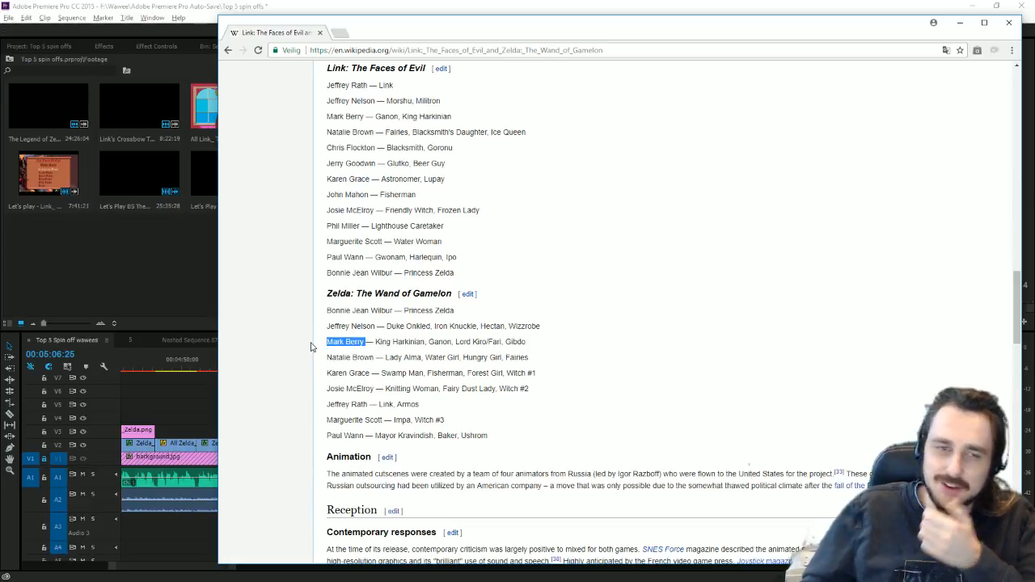
{"action": "left_click", "coordinate": [378, 341]}
{"action": "left_click_drag", "start_coordinate": [366, 341], "coordinate": [326, 341]}
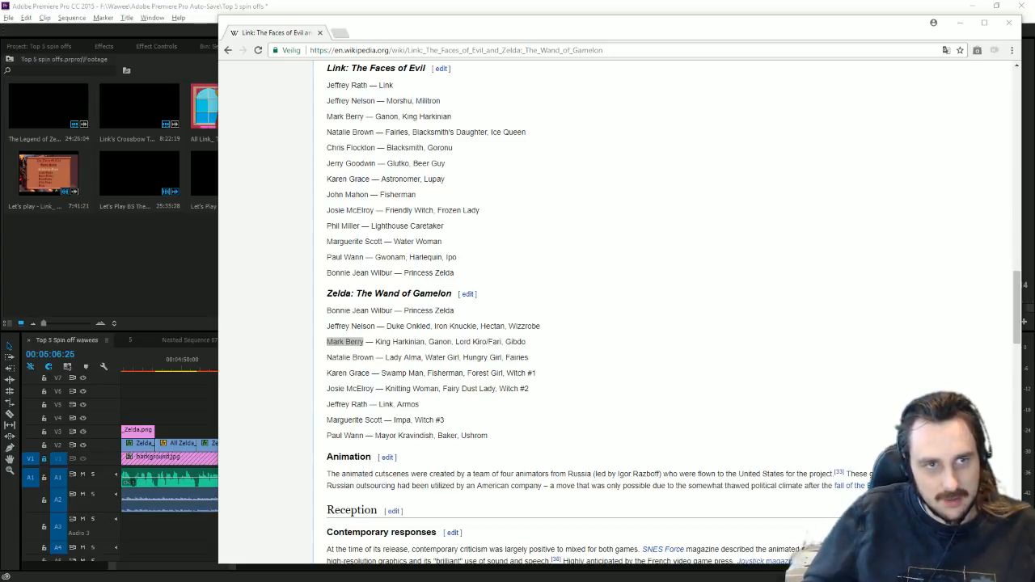
Step: Jump from the table of contents to the article's 5.3 Sales section
{"action": "left_click", "coordinate": [631, 316]}
{"action": "scroll", "coordinate": [571, 328], "scroll_direction": "down", "scroll_amount": 2}
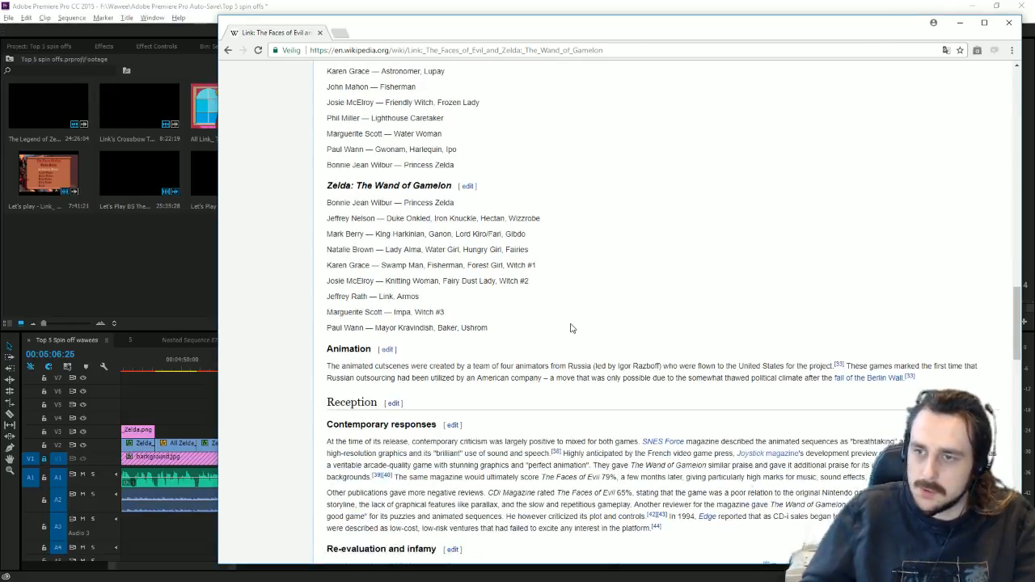
{"action": "scroll", "coordinate": [570, 328], "scroll_direction": "down", "scroll_amount": 10}
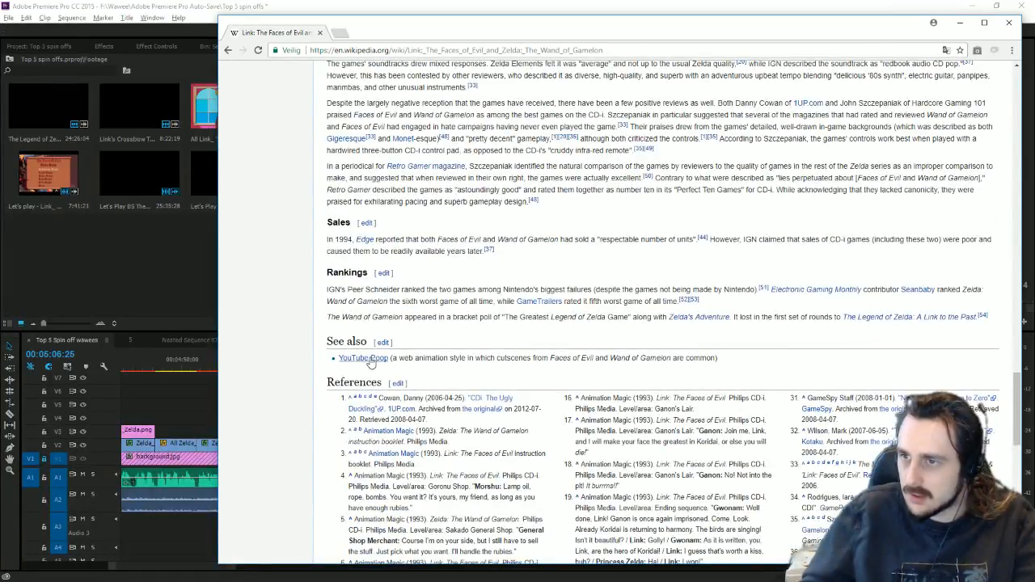
{"action": "scroll", "coordinate": [266, 393], "scroll_direction": "down", "scroll_amount": 10}
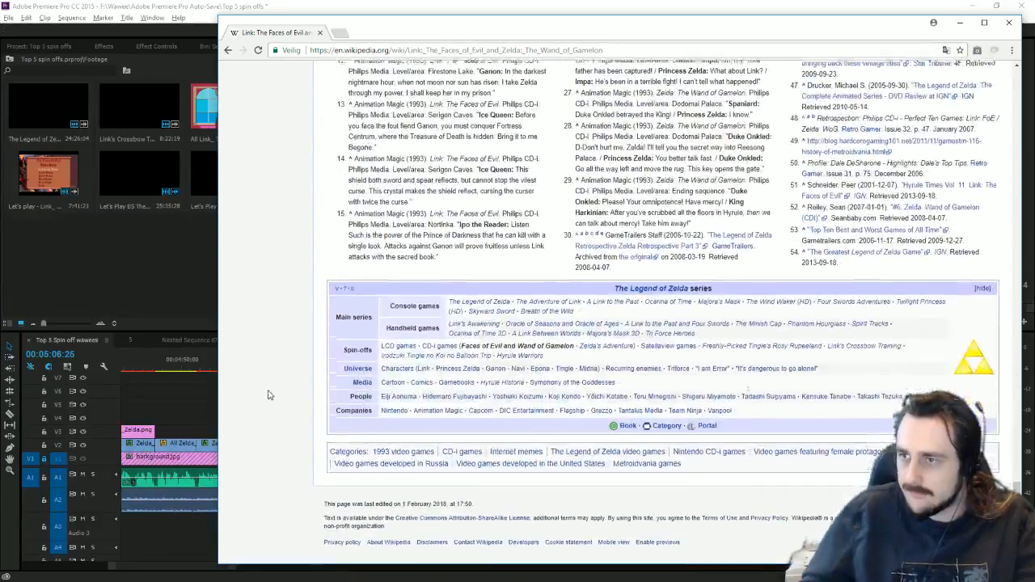
{"action": "scroll", "coordinate": [269, 395], "scroll_direction": "up", "scroll_amount": 15}
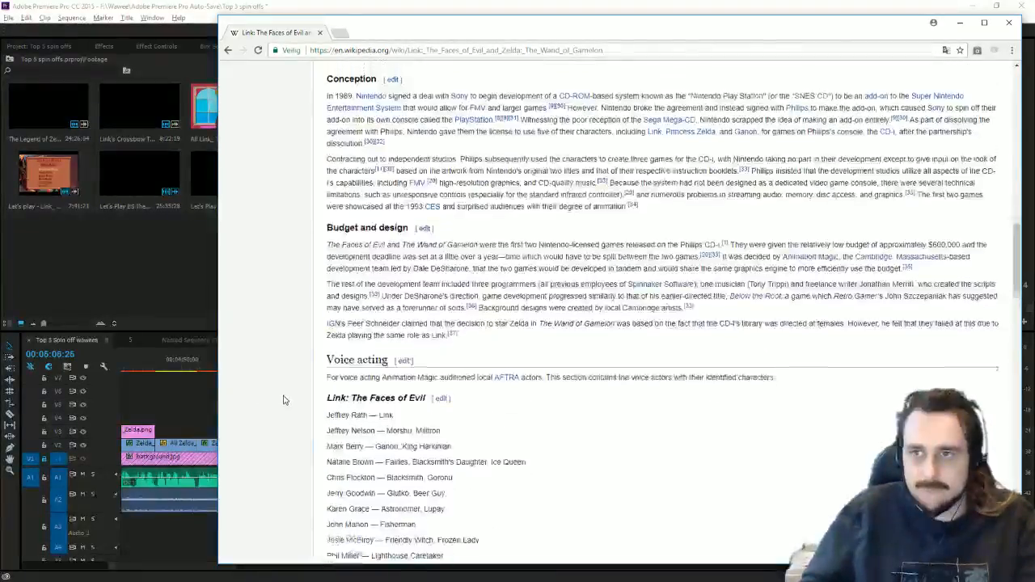
{"action": "scroll", "coordinate": [284, 400], "scroll_direction": "up", "scroll_amount": 10}
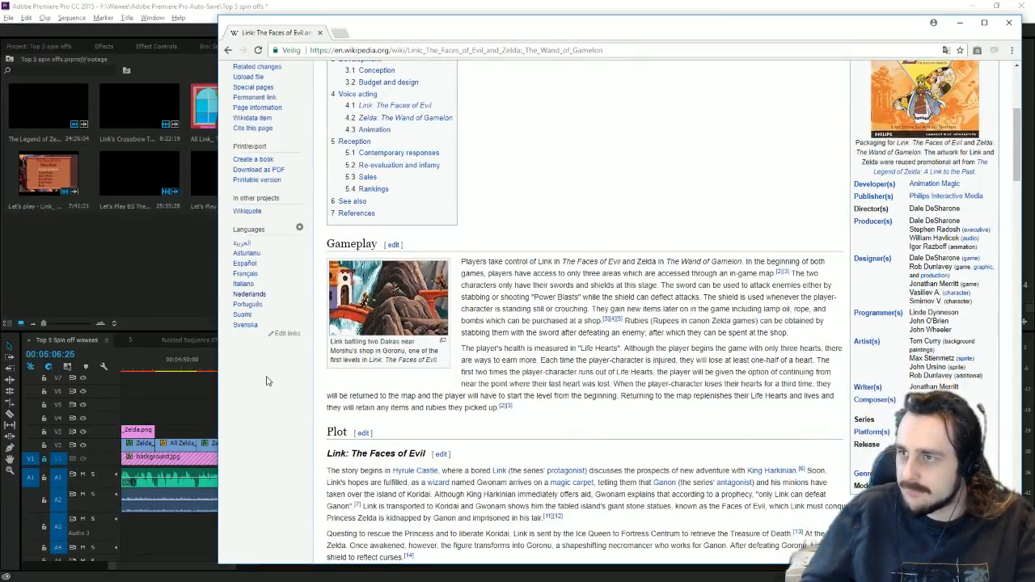
{"action": "left_click", "coordinate": [367, 176]}
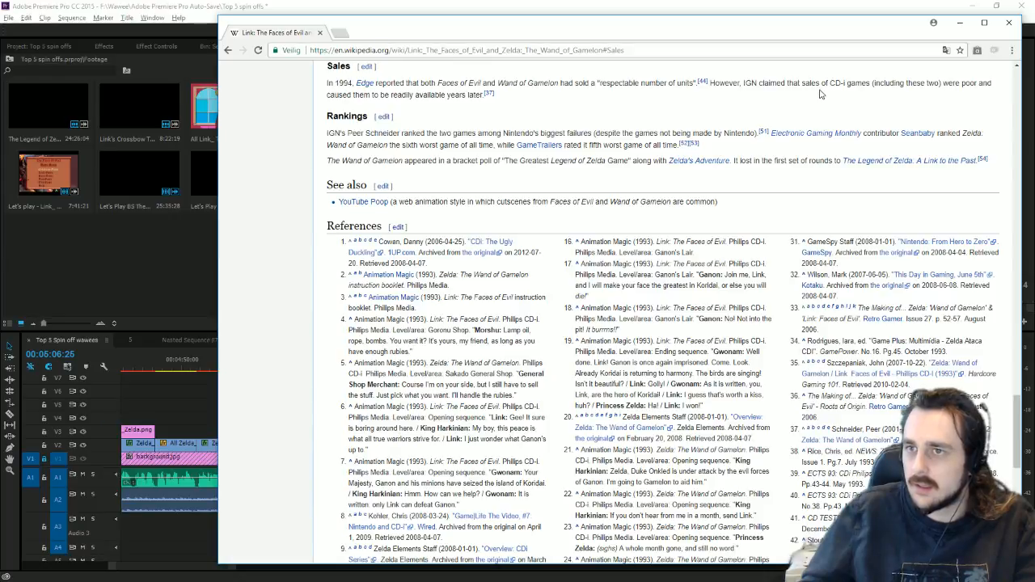
{"action": "scroll", "coordinate": [899, 182], "scroll_direction": "up", "scroll_amount": 5}
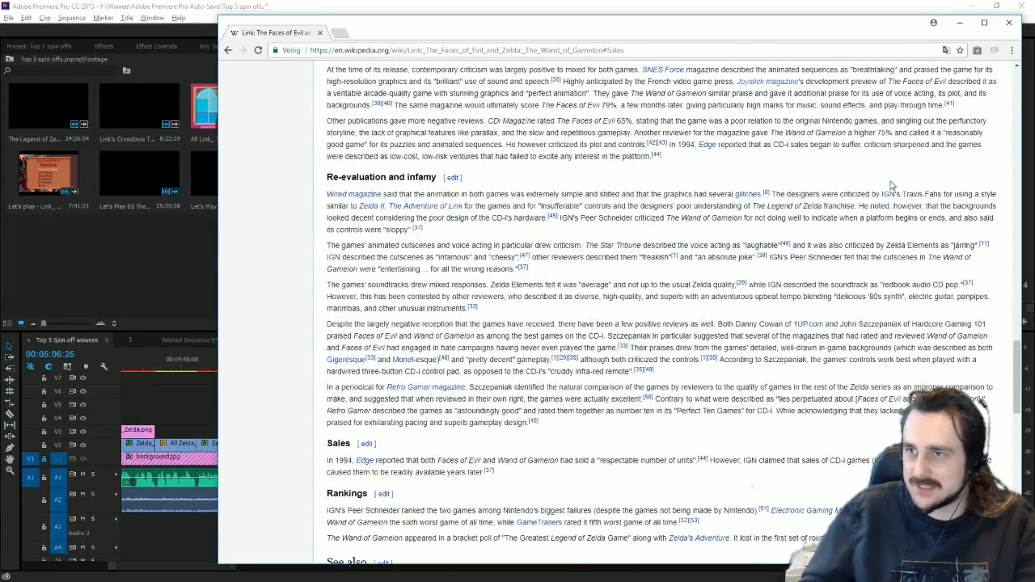
Step: Return to Premiere, zoom the timeline, extend the speedrun clip's end and play it
{"action": "left_click", "coordinate": [1009, 29]}
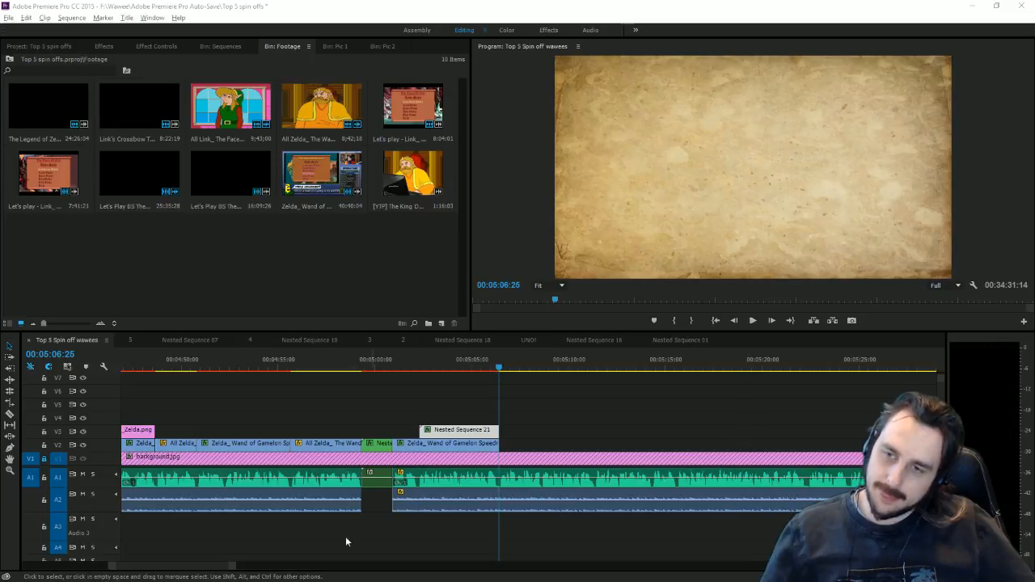
{"action": "left_click_drag", "start_coordinate": [233, 569], "coordinate": [202, 570]}
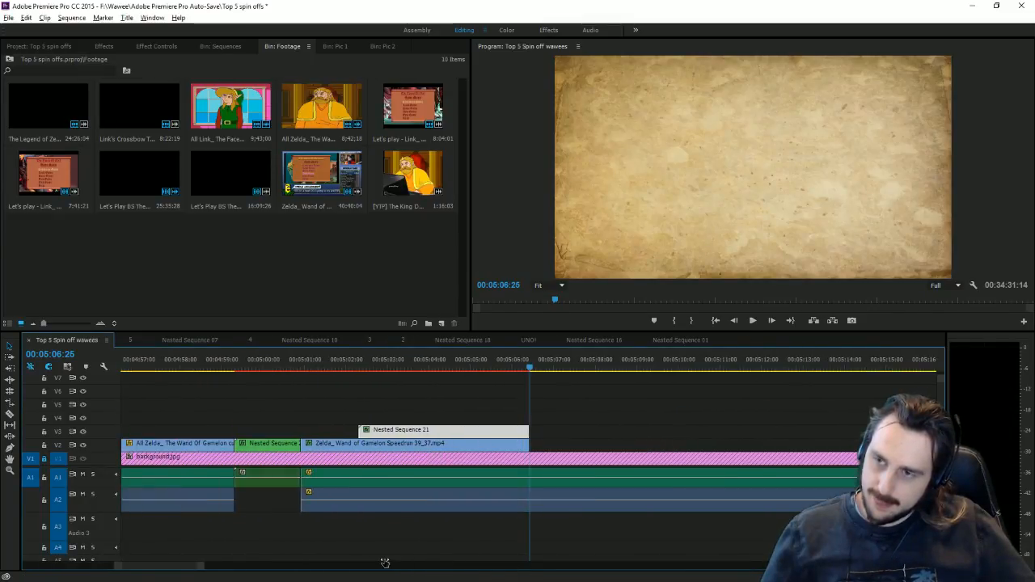
{"action": "left_click_drag", "start_coordinate": [571, 443], "coordinate": [759, 443]}
{"action": "key", "text": "space"}
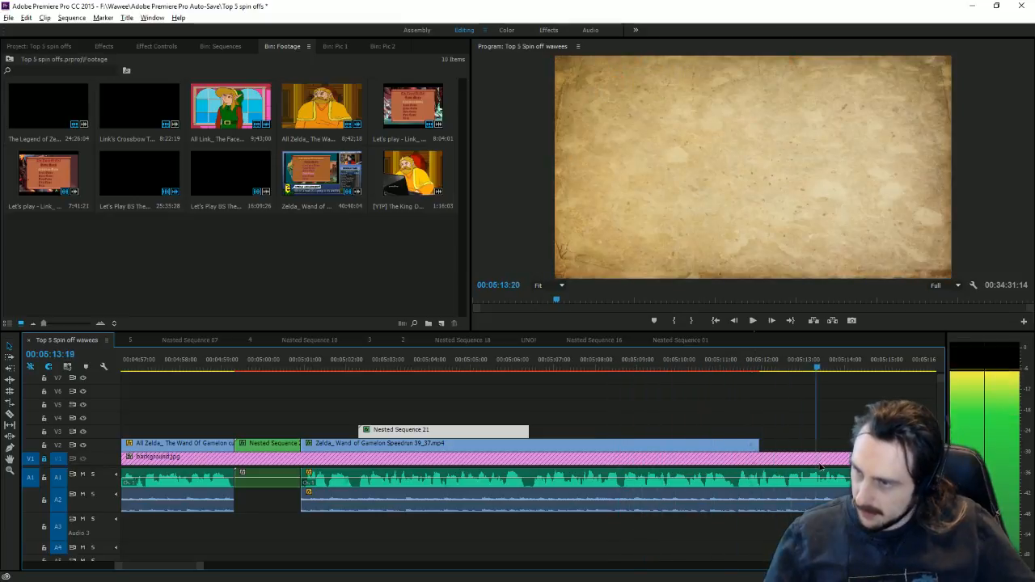
Step: Trim the speedrun clip to end where the parchment starts and extend Nested Sequence 21 to match
{"action": "left_click", "coordinate": [671, 365]}
{"action": "left_click", "coordinate": [621, 365]}
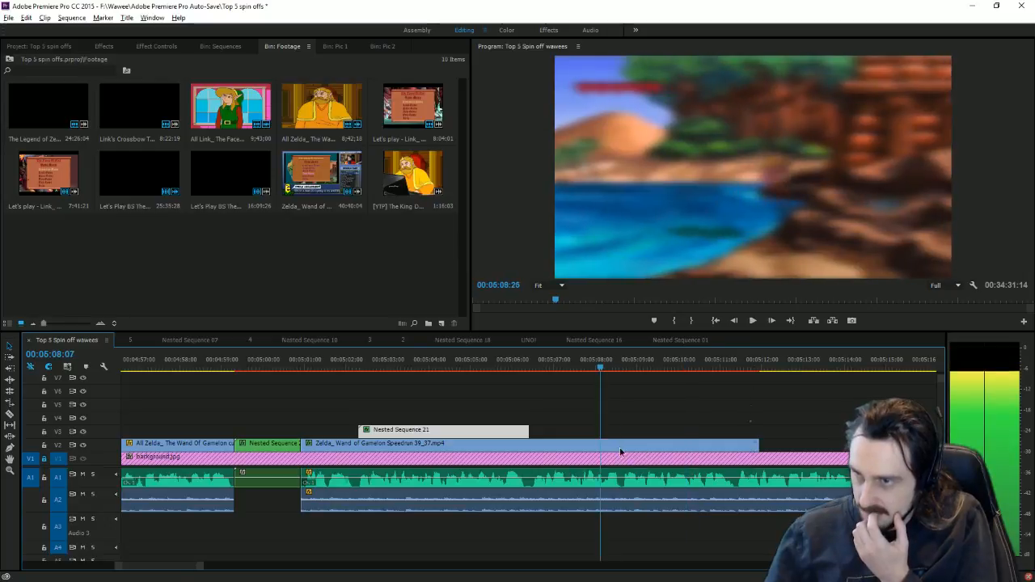
{"action": "left_click_drag", "start_coordinate": [732, 441], "coordinate": [621, 441]}
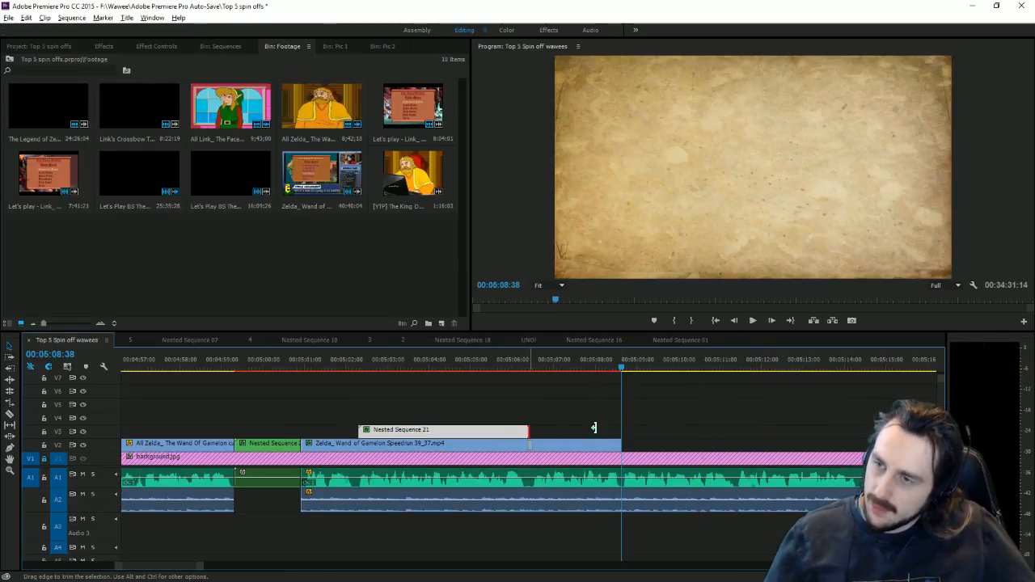
{"action": "left_click_drag", "start_coordinate": [528, 430], "coordinate": [621, 430]}
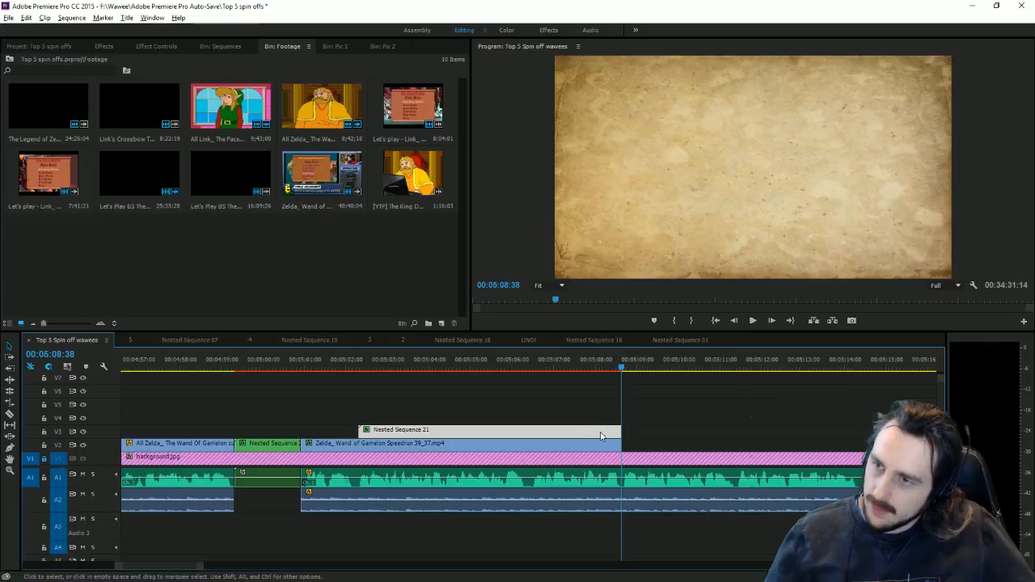
{"action": "left_click", "coordinate": [733, 320]}
Step: Raise Nested Sequence 21's Motion Scale from 69 to 100 and preview the cut to the parchment
{"action": "left_click", "coordinate": [154, 46]}
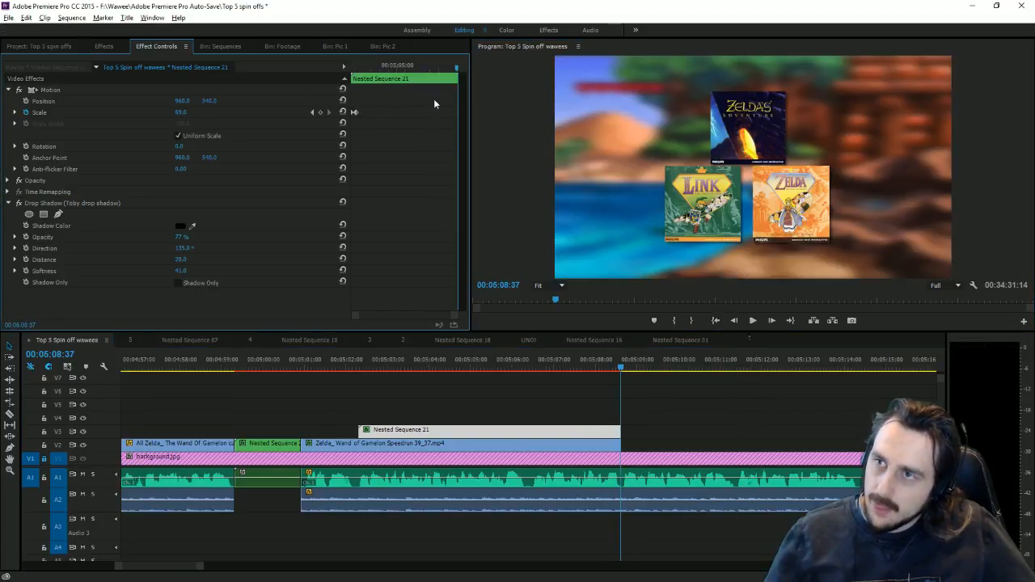
{"action": "key", "text": "Right"}
{"action": "left_click", "coordinate": [733, 320]}
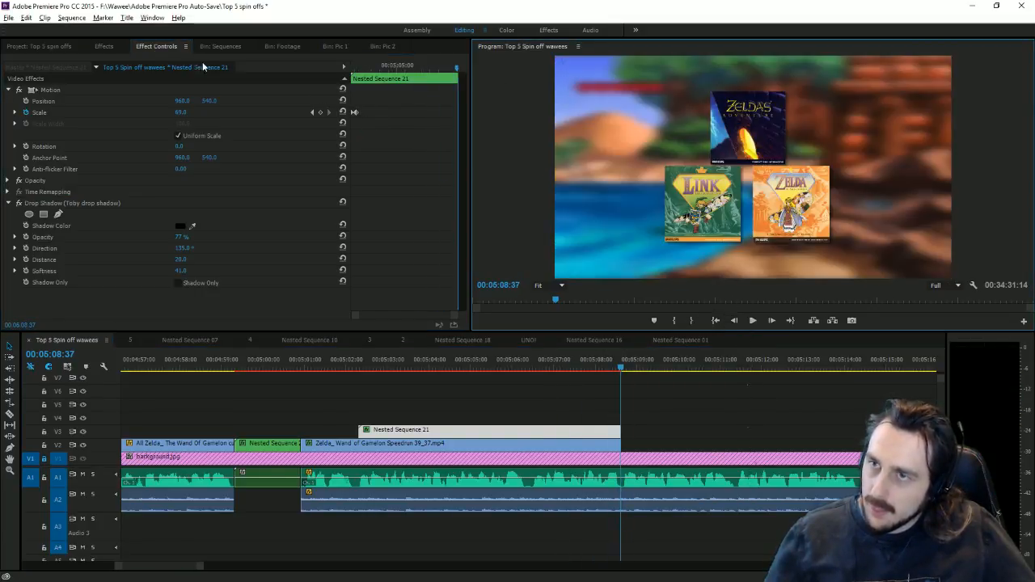
{"action": "left_click_drag", "start_coordinate": [180, 113], "coordinate": [203, 112]}
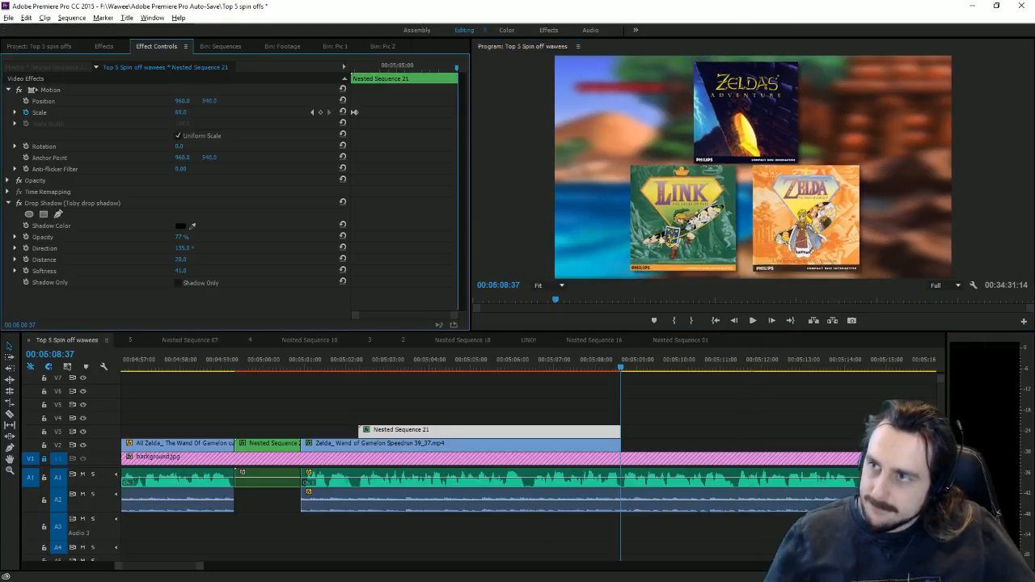
{"action": "key", "text": "ctrl+z"}
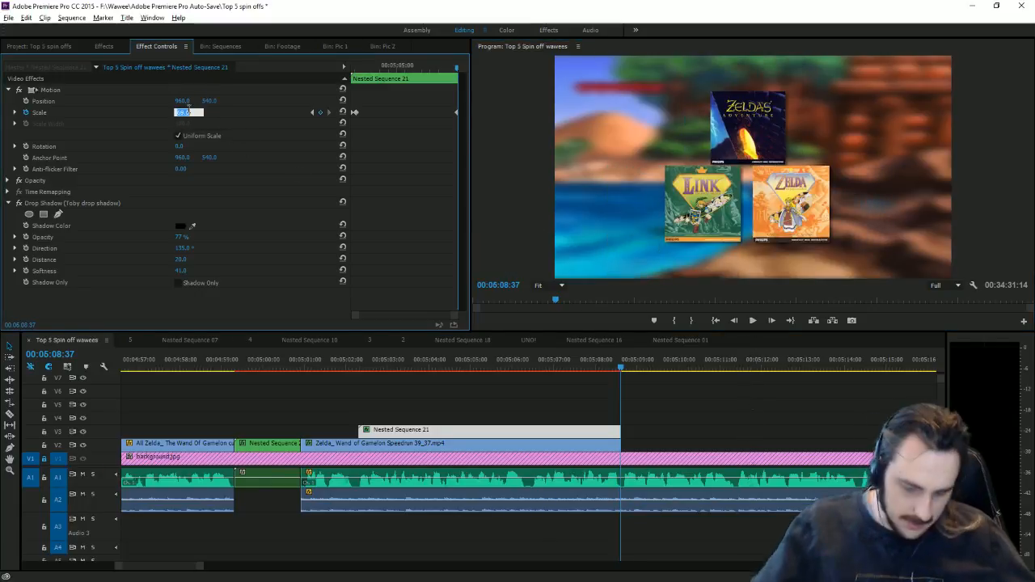
{"action": "left_click_drag", "start_coordinate": [180, 112], "coordinate": [187, 114]}
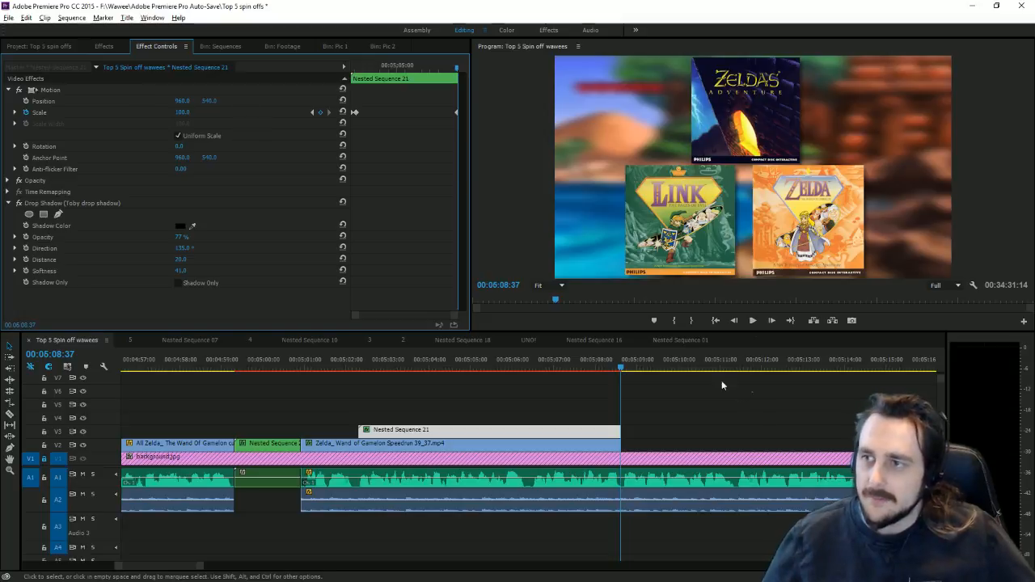
{"action": "left_click", "coordinate": [647, 369]}
{"action": "left_click_drag", "start_coordinate": [651, 376], "coordinate": [674, 370]}
{"action": "left_click", "coordinate": [283, 46]}
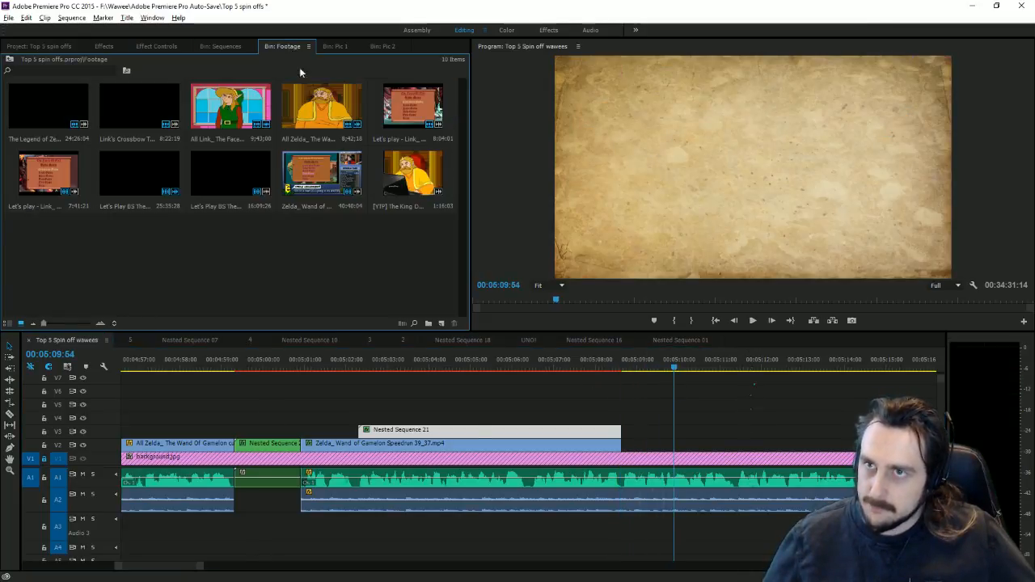
Step: Place the King Downloads Sony Vegas clip on V2 near 38:00 and delete its audio
{"action": "left_click_drag", "start_coordinate": [202, 566], "coordinate": [736, 550]}
{"action": "left_click_drag", "start_coordinate": [413, 174], "coordinate": [832, 450]}
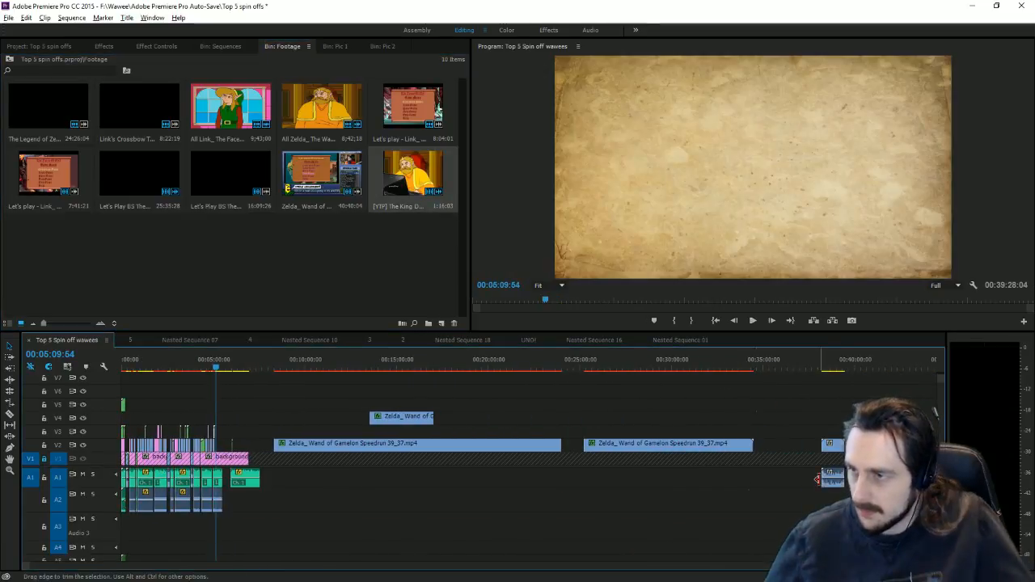
{"action": "left_click", "coordinate": [832, 477], "text": "alt"}
{"action": "key", "text": "Delete"}
{"action": "mouse_move", "coordinate": [819, 369]}
{"action": "left_mouse_down"}
{"action": "mouse_move", "coordinate": [835, 378]}
{"action": "mouse_move", "coordinate": [823, 378]}
{"action": "left_mouse_up"}
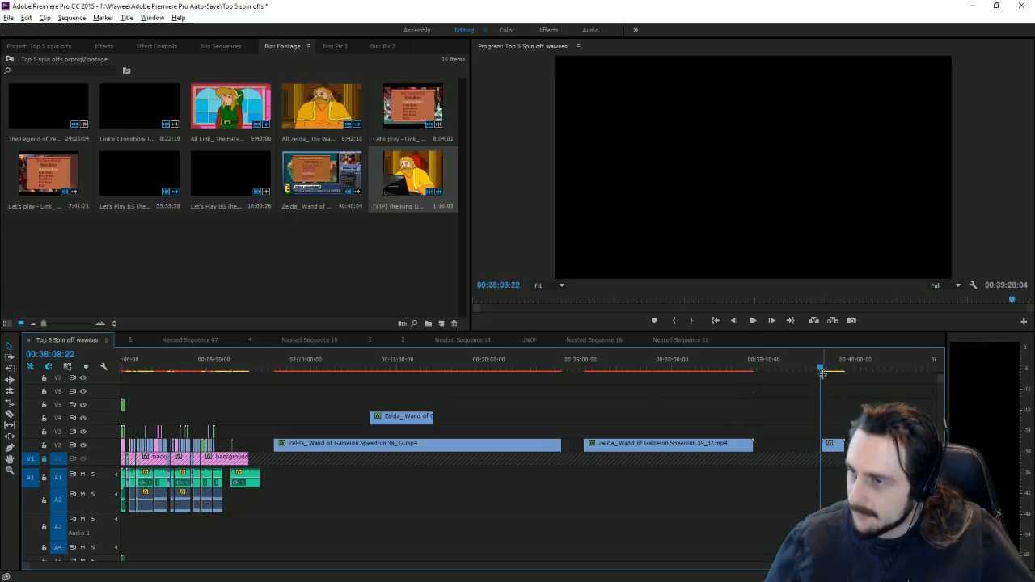
Step: Scale the King image up in the Program monitor to fill the frame height
{"action": "left_click_drag", "start_coordinate": [875, 565], "coordinate": [644, 530]}
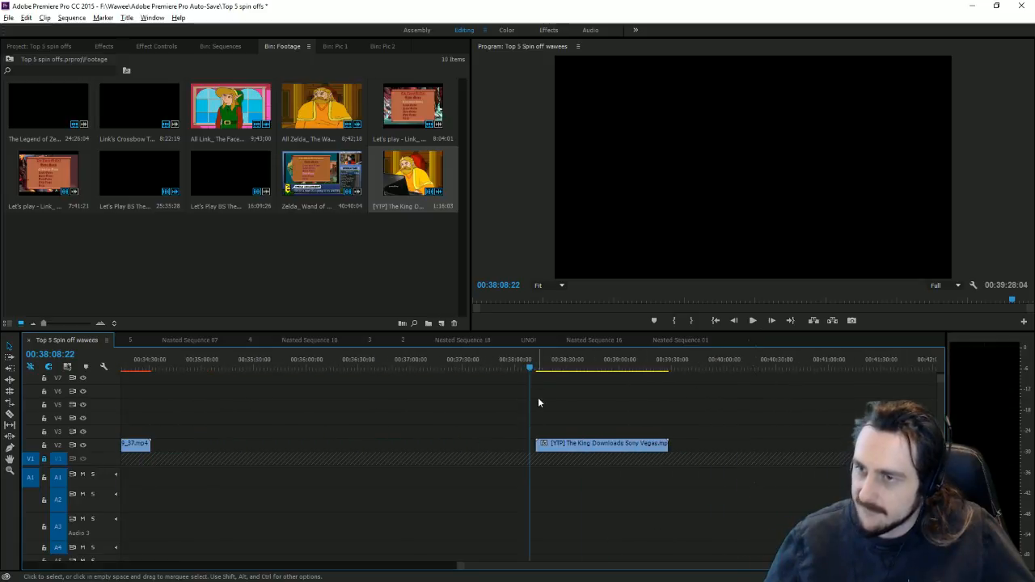
{"action": "left_click_drag", "start_coordinate": [533, 370], "coordinate": [537, 370]}
{"action": "left_click", "coordinate": [708, 183]}
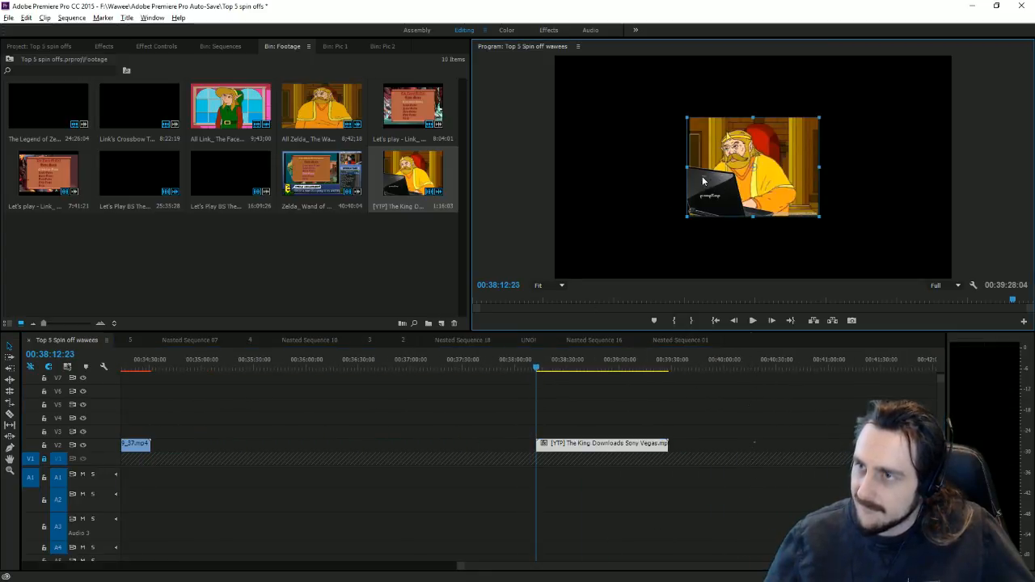
{"action": "left_click_drag", "start_coordinate": [688, 170], "coordinate": [606, 174]}
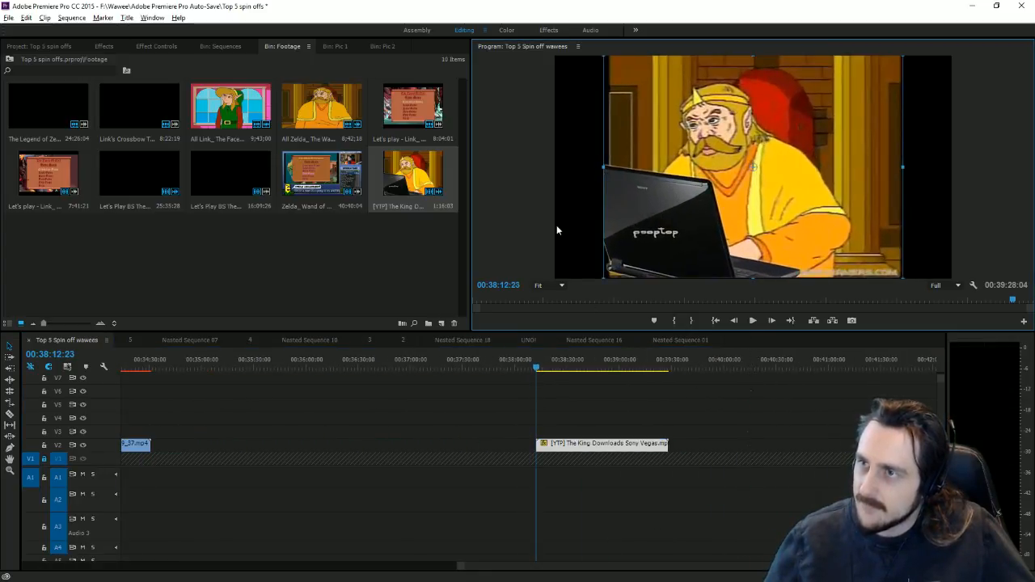
{"action": "left_click", "coordinate": [105, 47]}
{"action": "scroll", "coordinate": [92, 259], "scroll_direction": "down", "scroll_amount": 10}
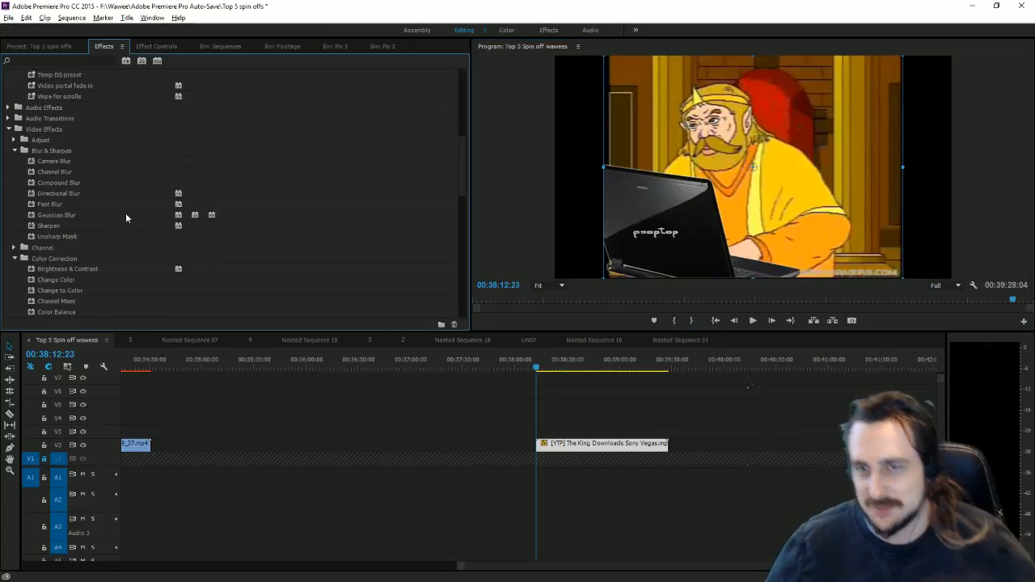
{"action": "scroll", "coordinate": [118, 226], "scroll_direction": "up", "scroll_amount": 4}
{"action": "scroll", "coordinate": [103, 231], "scroll_direction": "down", "scroll_amount": 6}
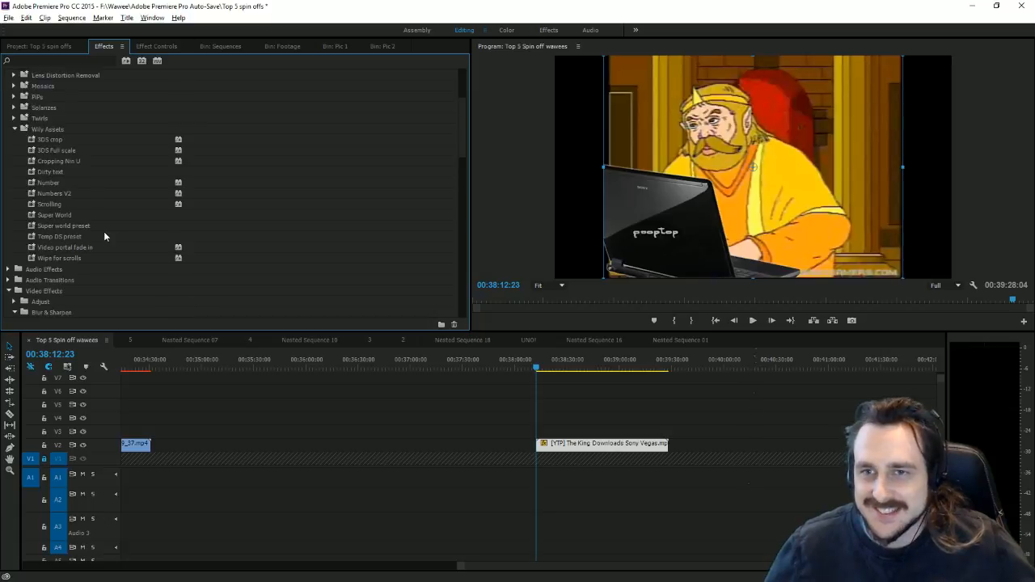
{"action": "scroll", "coordinate": [80, 225], "scroll_direction": "down", "scroll_amount": 7}
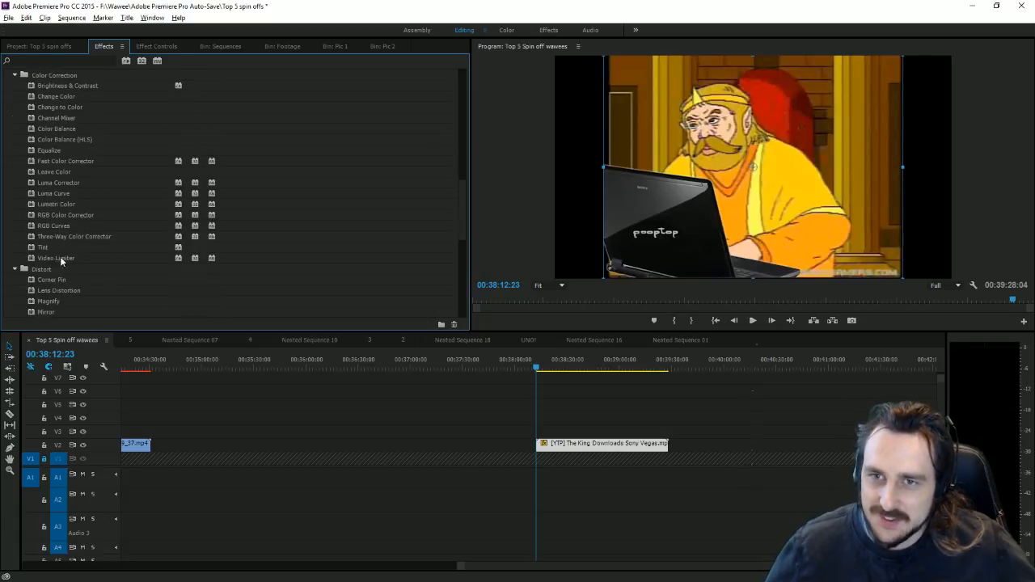
Step: Widen the King clip to Scale Width 137, trim its end, and cut it from 38:00
{"action": "left_click", "coordinate": [163, 48]}
{"action": "left_click_drag", "start_coordinate": [181, 192], "coordinate": [209, 192]}
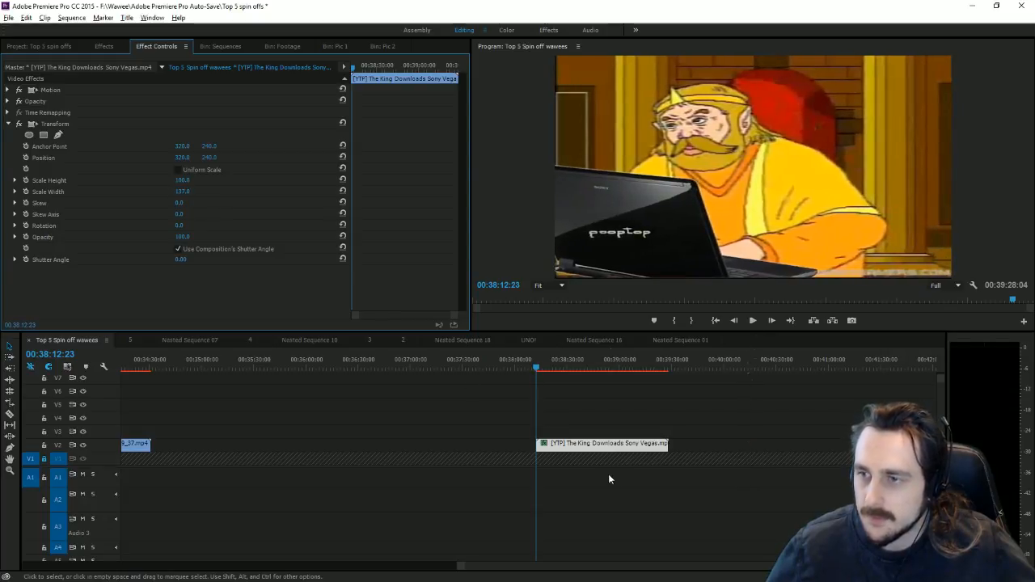
{"action": "left_click_drag", "start_coordinate": [668, 446], "coordinate": [546, 445]}
{"action": "key", "text": "Delete"}
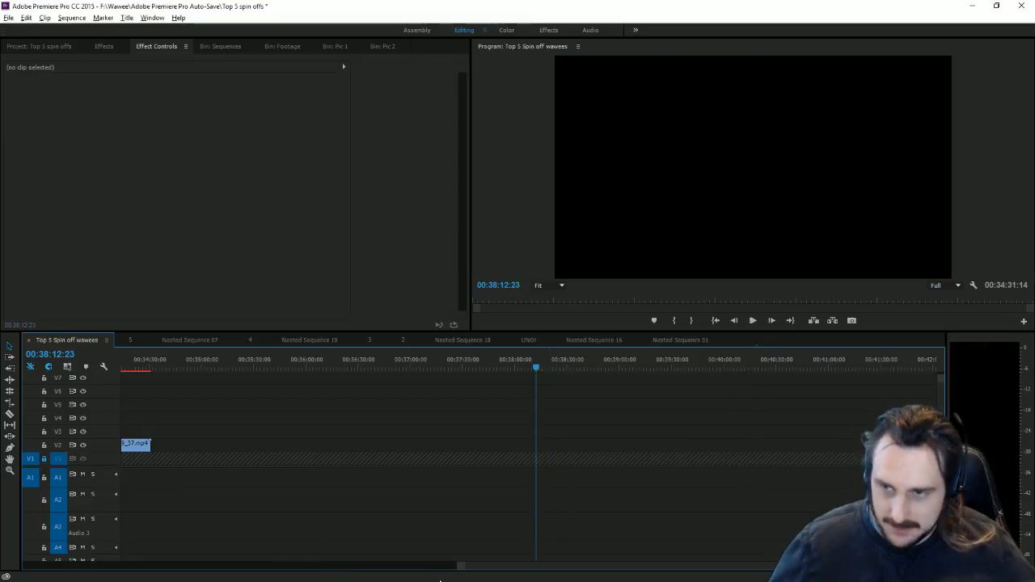
Step: Paste the King clip on V2 right after the speedrun near 5:08 and play the cut
{"action": "left_click_drag", "start_coordinate": [522, 564], "coordinate": [110, 529]}
{"action": "left_click", "coordinate": [398, 369]}
{"action": "left_click_drag", "start_coordinate": [402, 370], "coordinate": [416, 370]}
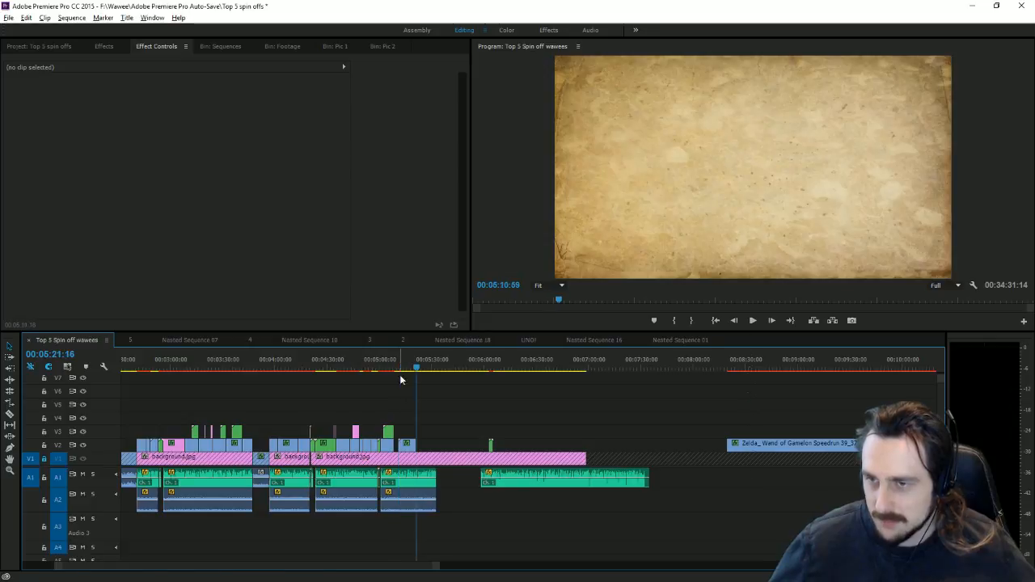
{"action": "left_click", "coordinate": [407, 446]}
{"action": "left_click", "coordinate": [396, 368]}
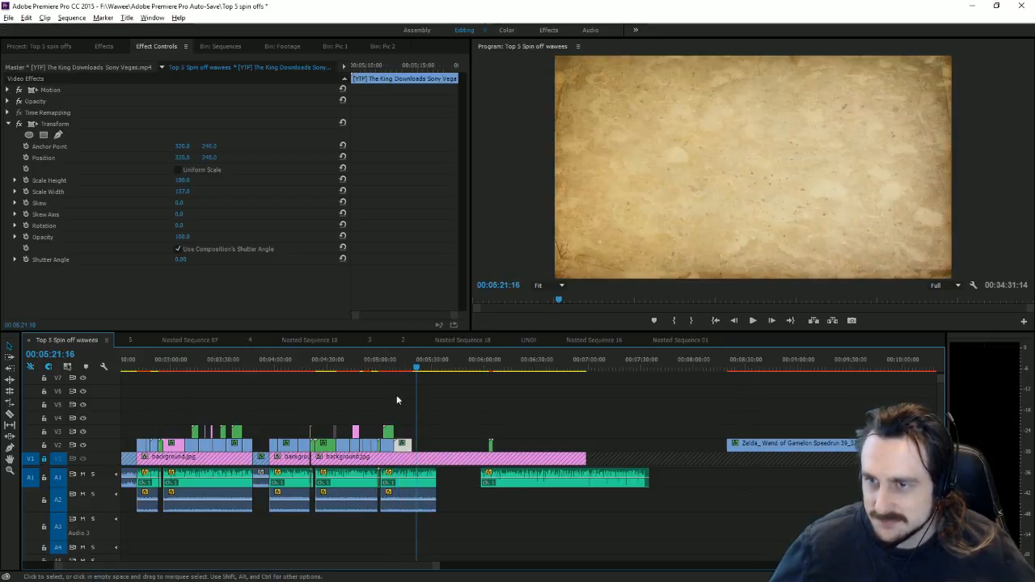
{"action": "left_click_drag", "start_coordinate": [434, 563], "coordinate": [170, 565]}
{"action": "left_click", "coordinate": [440, 369]}
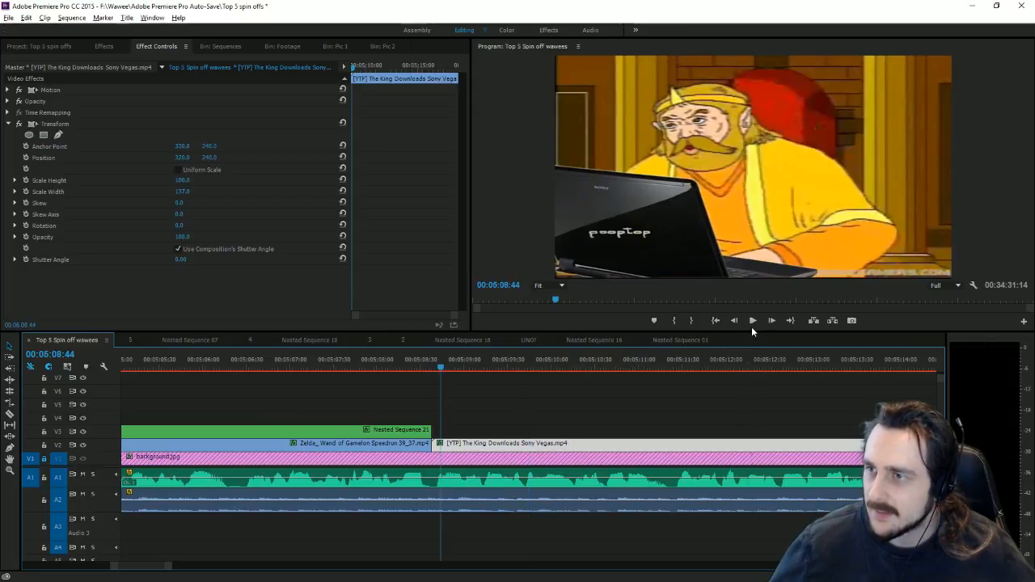
{"action": "left_click", "coordinate": [751, 324]}
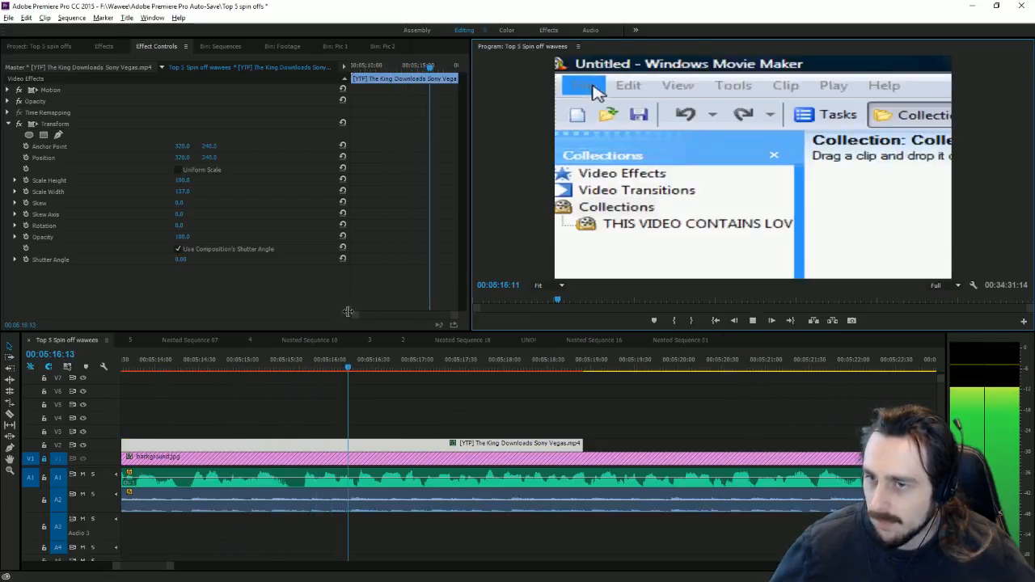
{"action": "mouse_move", "coordinate": [280, 364]}
{"action": "left_mouse_down"}
{"action": "mouse_move", "coordinate": [288, 368]}
{"action": "mouse_move", "coordinate": [275, 376]}
{"action": "mouse_move", "coordinate": [293, 358]}
{"action": "left_mouse_up"}
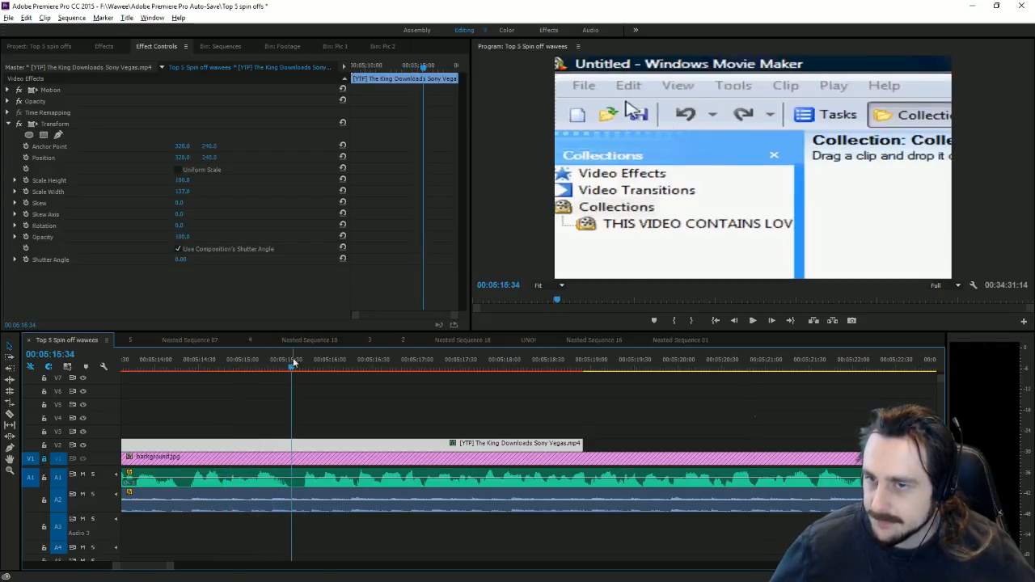
Step: Set the King clip's speed to 95% via Speed/Duration
{"action": "right_click", "coordinate": [292, 454]}
{"action": "left_click", "coordinate": [349, 354]}
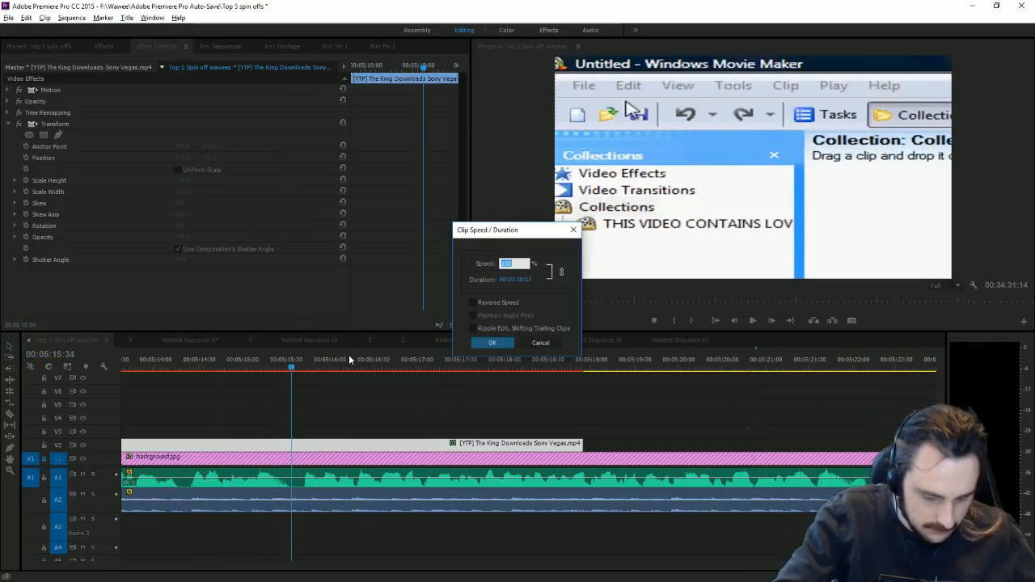
{"action": "type", "text": "95"}
{"action": "key", "text": "Return"}
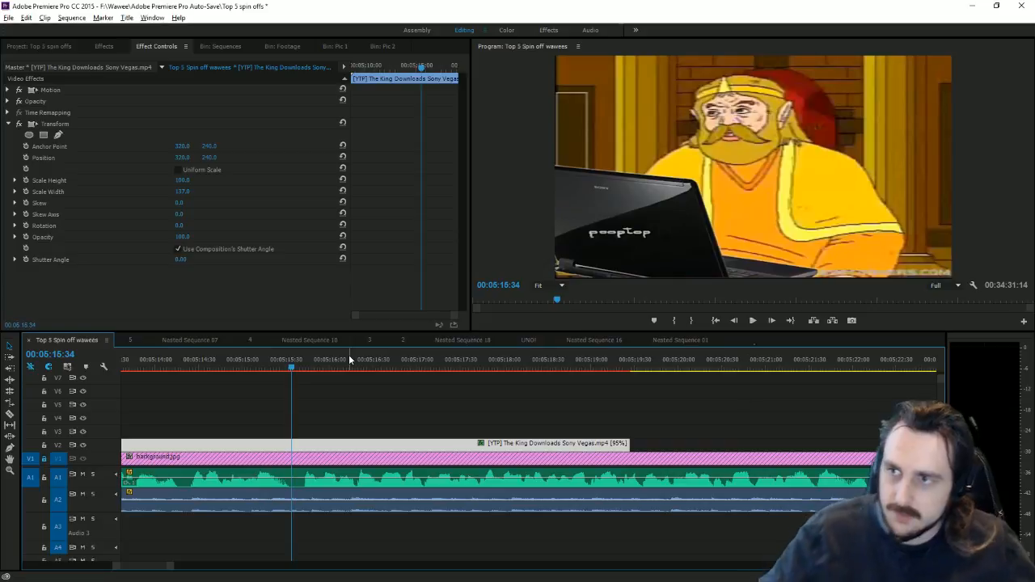
Step: Trim the King clip's end to 5:15:38 and play back the trimmed section
{"action": "left_click", "coordinate": [297, 368]}
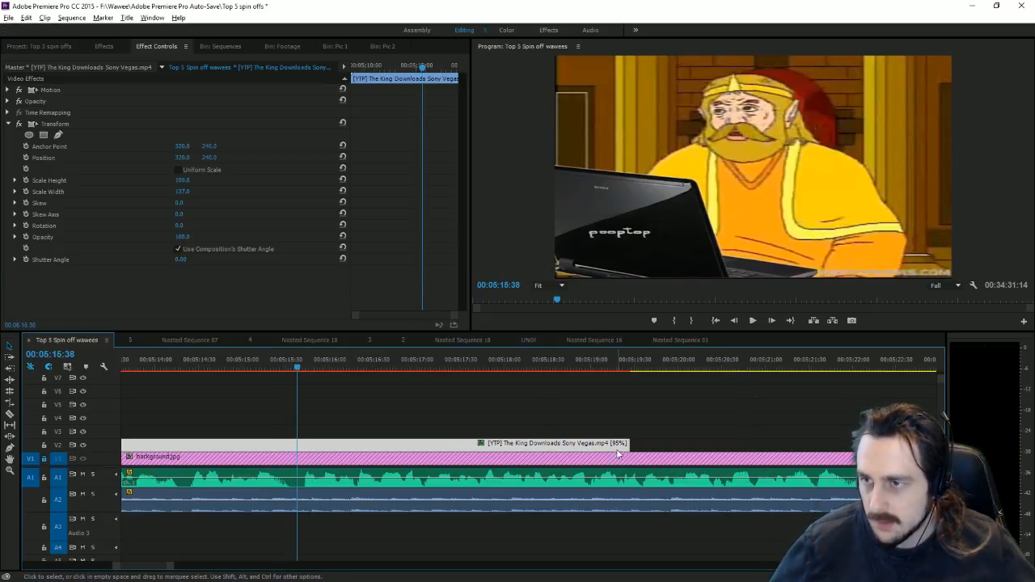
{"action": "left_click_drag", "start_coordinate": [618, 454], "coordinate": [297, 447]}
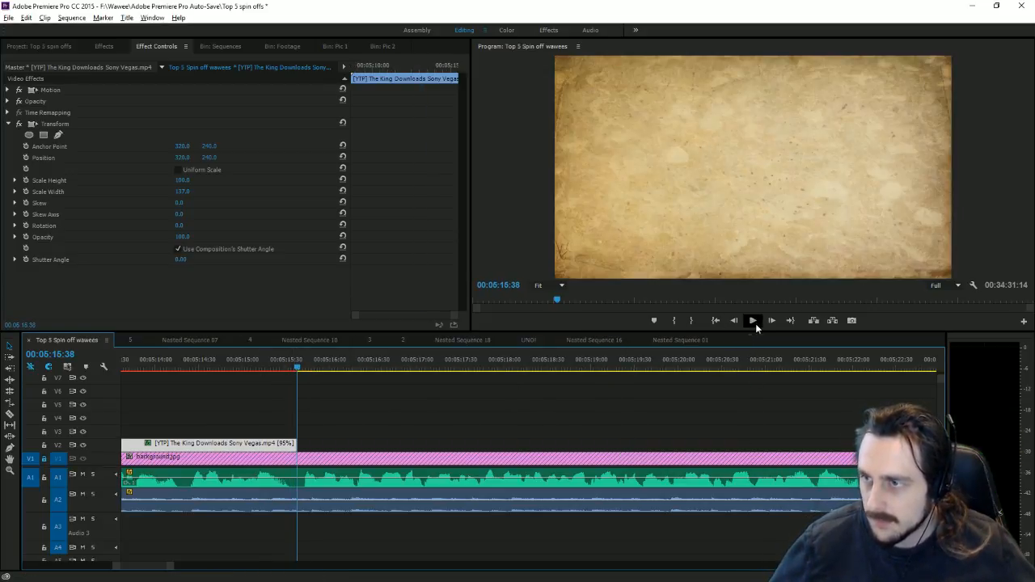
{"action": "left_click", "coordinate": [755, 323]}
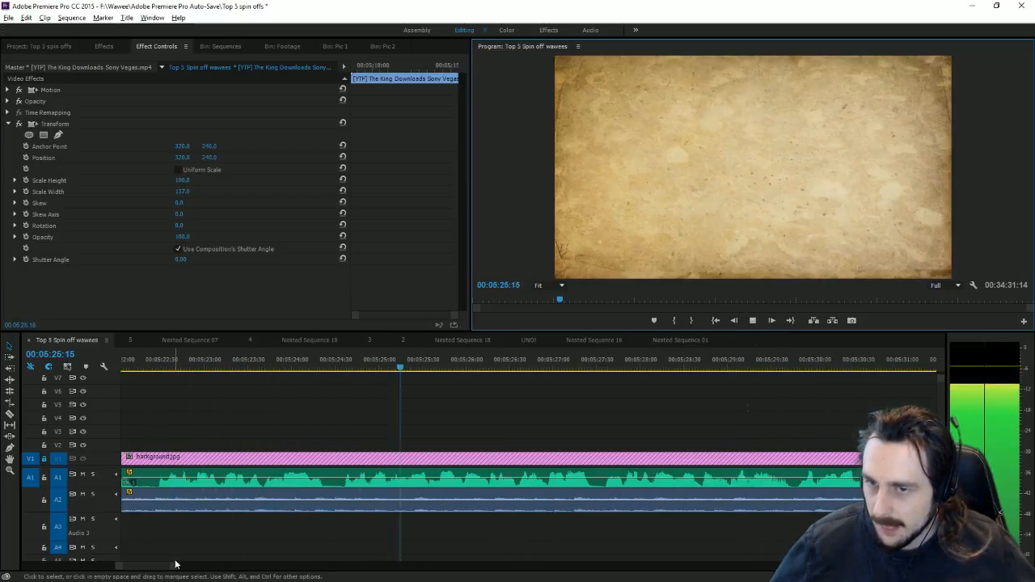
{"action": "key", "text": "minus"}
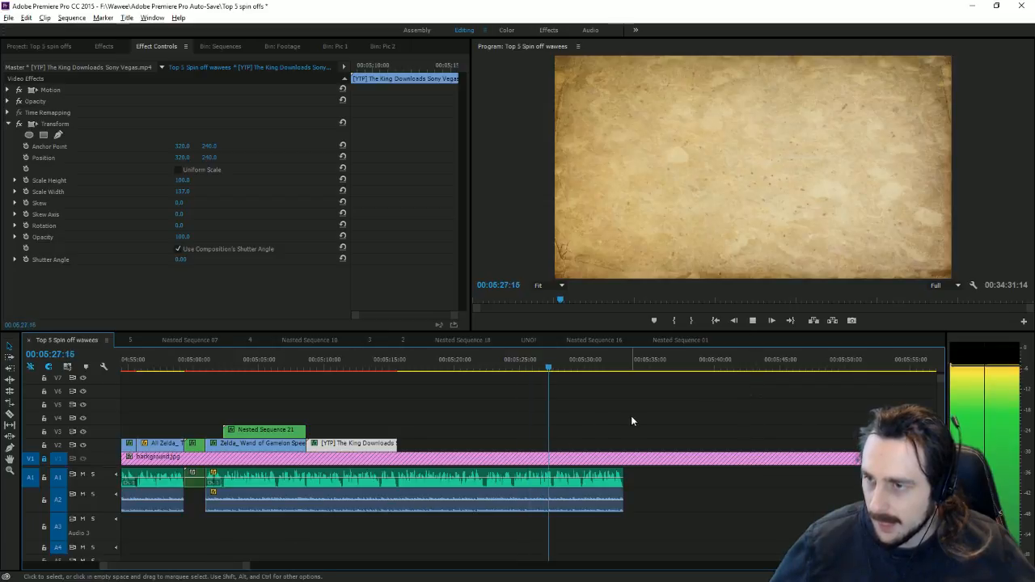
Step: Split the long speedrun clip at about 20:10 with the Razor tool
{"action": "left_click", "coordinate": [752, 320]}
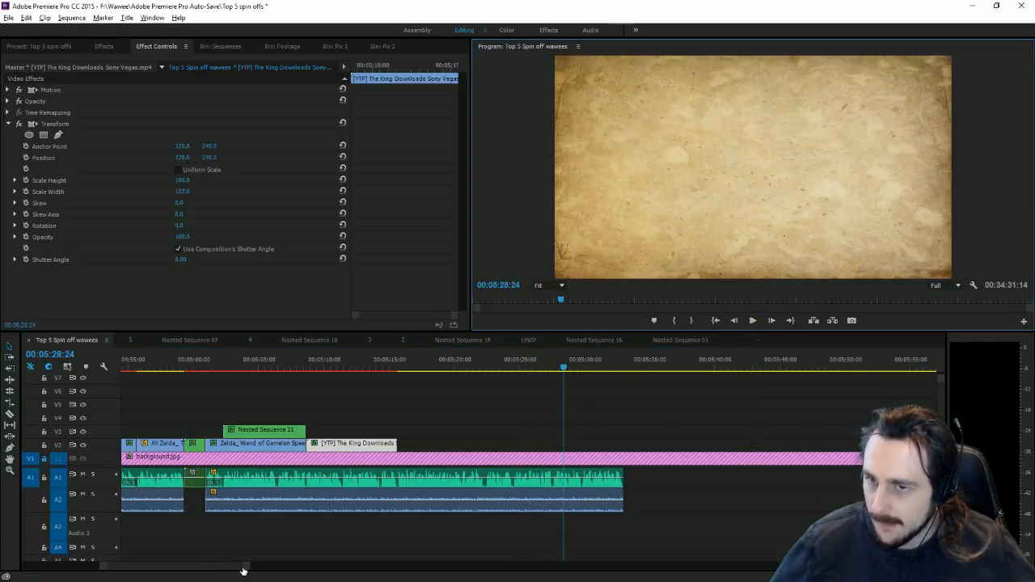
{"action": "key", "text": "backslash"}
{"action": "left_click", "coordinate": [572, 368]}
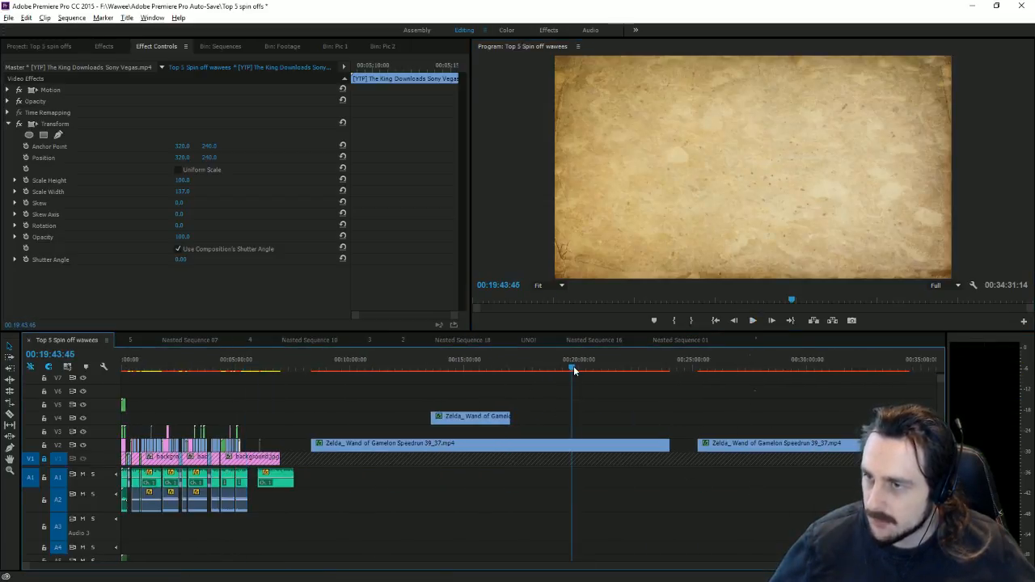
{"action": "key", "text": "c"}
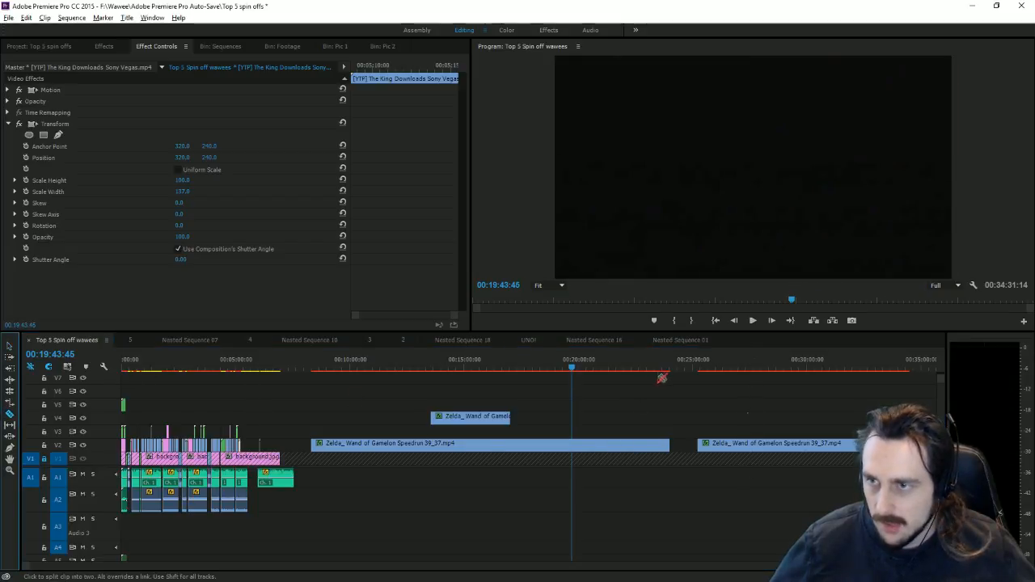
{"action": "left_click_drag", "start_coordinate": [571, 364], "coordinate": [587, 378]}
{"action": "left_click", "coordinate": [584, 443]}
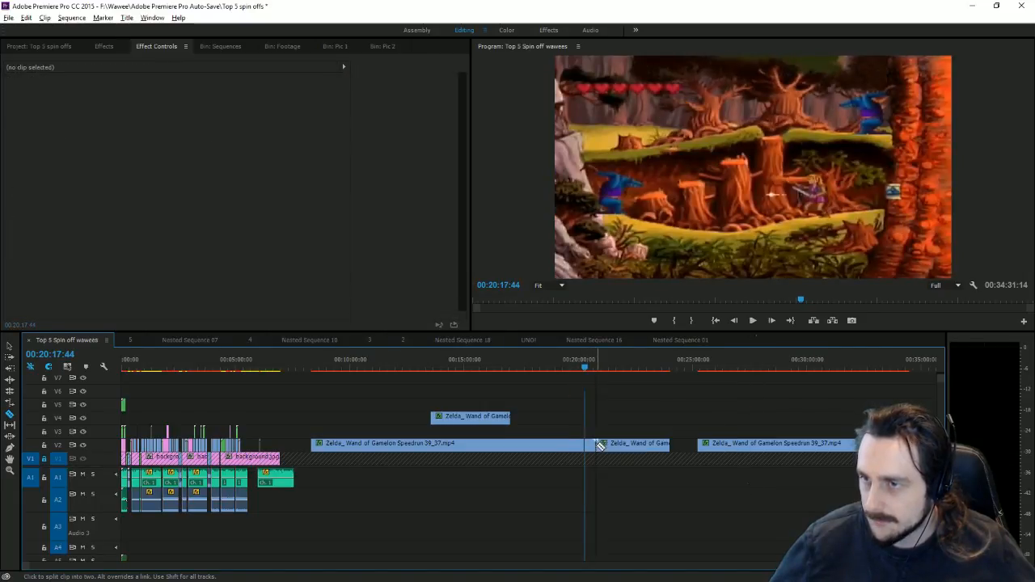
Step: Move the split-off speedrun piece onto V2 right after the King clip
{"action": "left_click", "coordinate": [14, 352]}
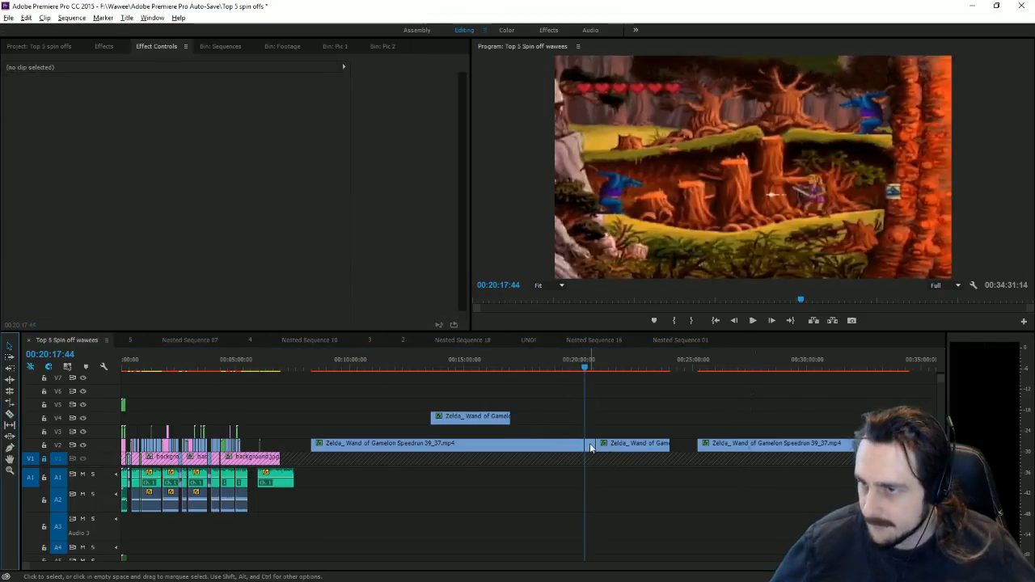
{"action": "left_click_drag", "start_coordinate": [591, 445], "coordinate": [250, 433]}
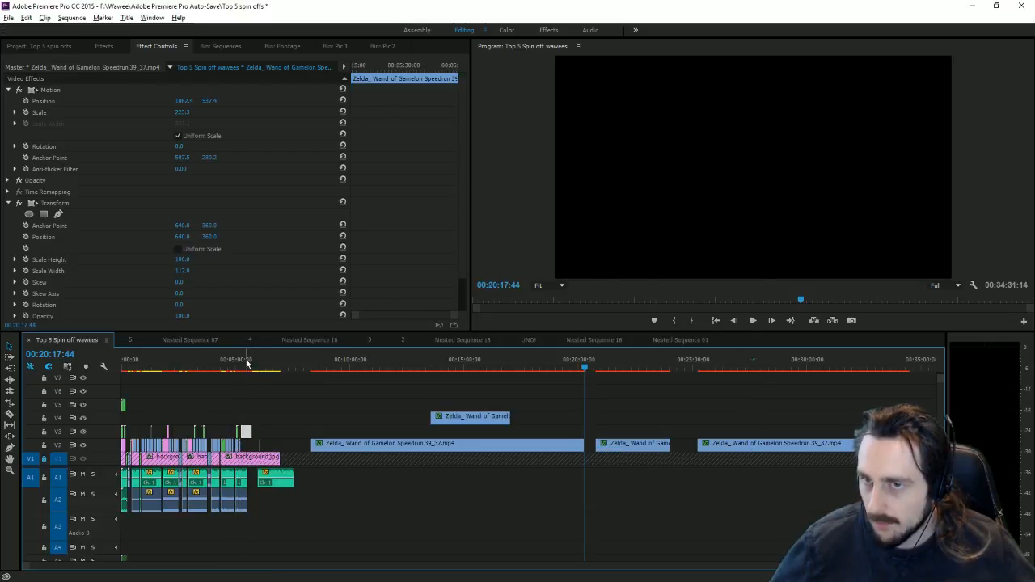
{"action": "left_click", "coordinate": [244, 361]}
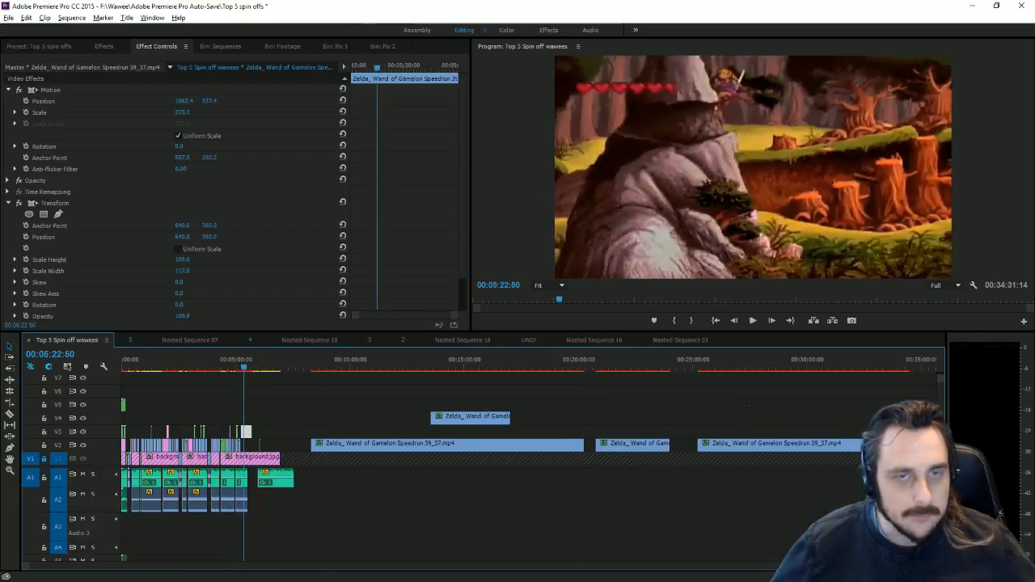
{"action": "key", "text": "="}
{"action": "key", "text": "="}
{"action": "key", "text": "="}
{"action": "key", "text": "="}
{"action": "key", "text": "="}
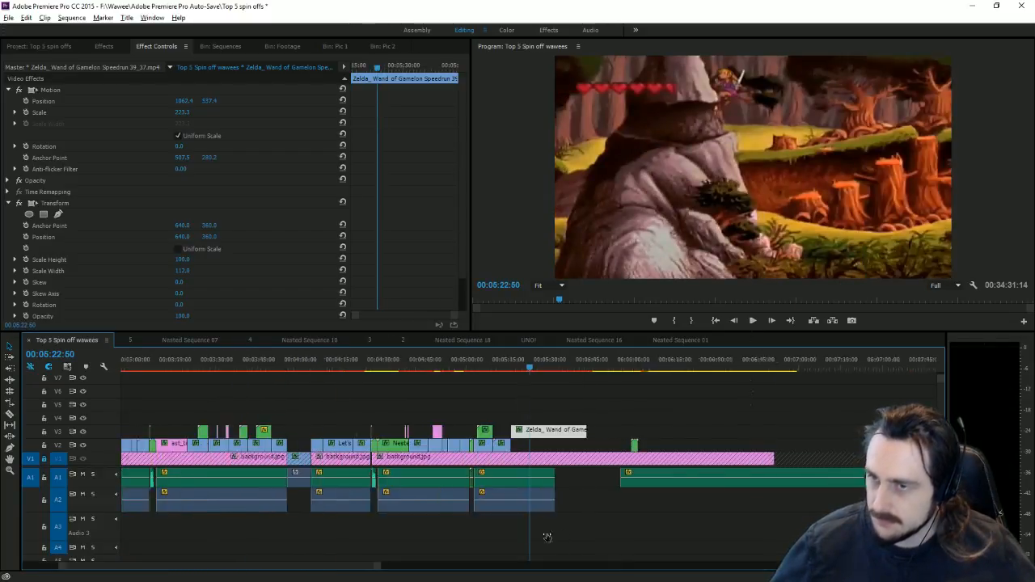
{"action": "left_click_drag", "start_coordinate": [491, 434], "coordinate": [491, 448]}
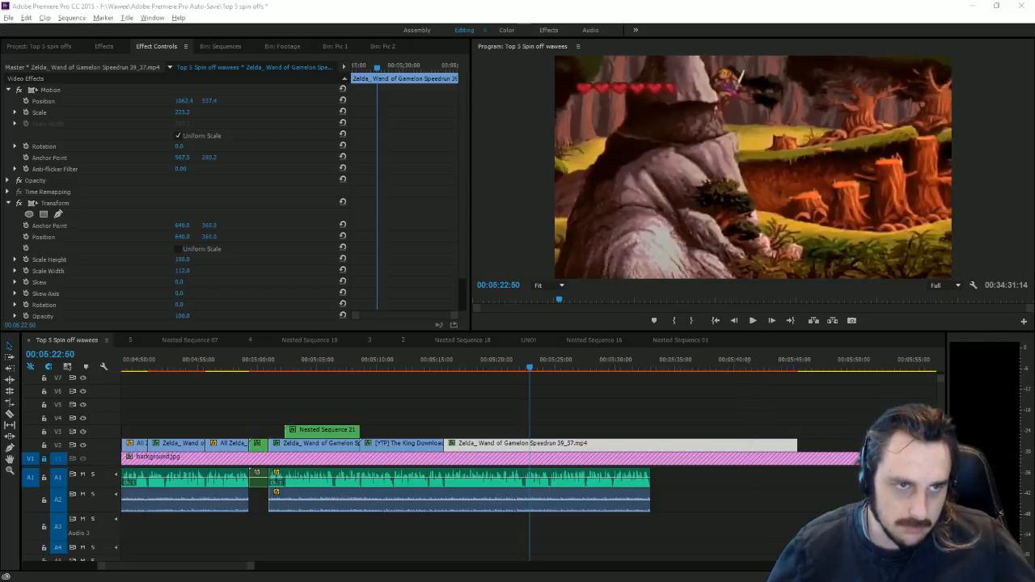
Step: Switch to Chrome showing the paused King Downloads Sony Vegas YouTube video
{"action": "key", "text": "alt+Tab"}
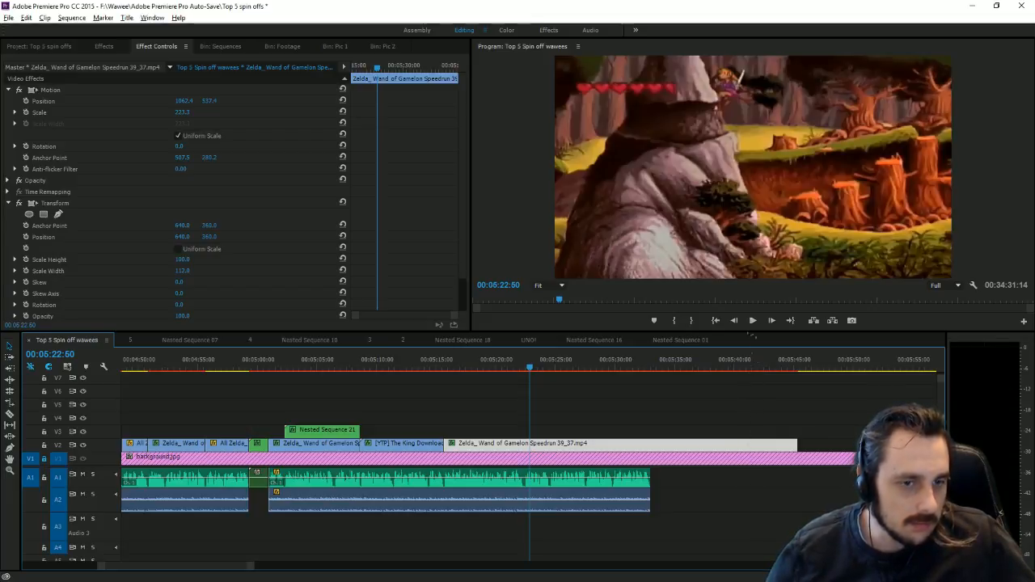
{"action": "key", "text": "alt+Tab"}
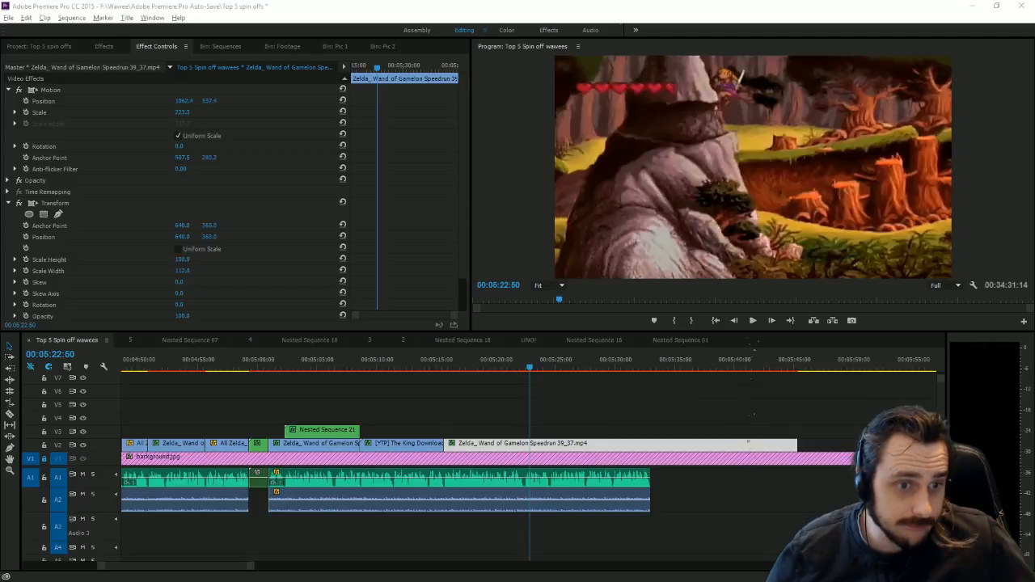
{"action": "key", "text": "alt+Tab"}
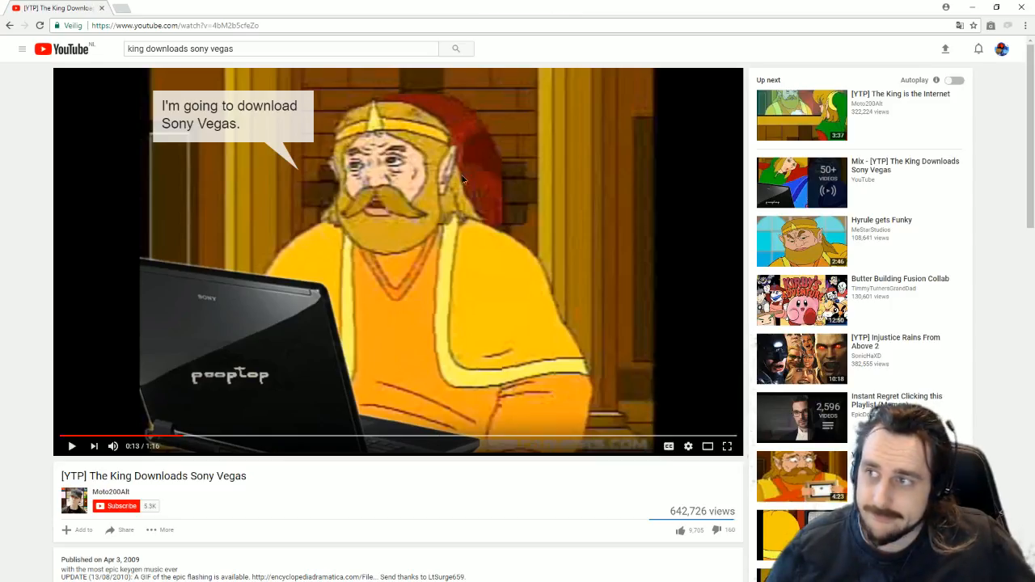
Step: Play a few seconds of the King Downloads Sony Vegas video, then close Chrome
{"action": "left_click", "coordinate": [464, 178]}
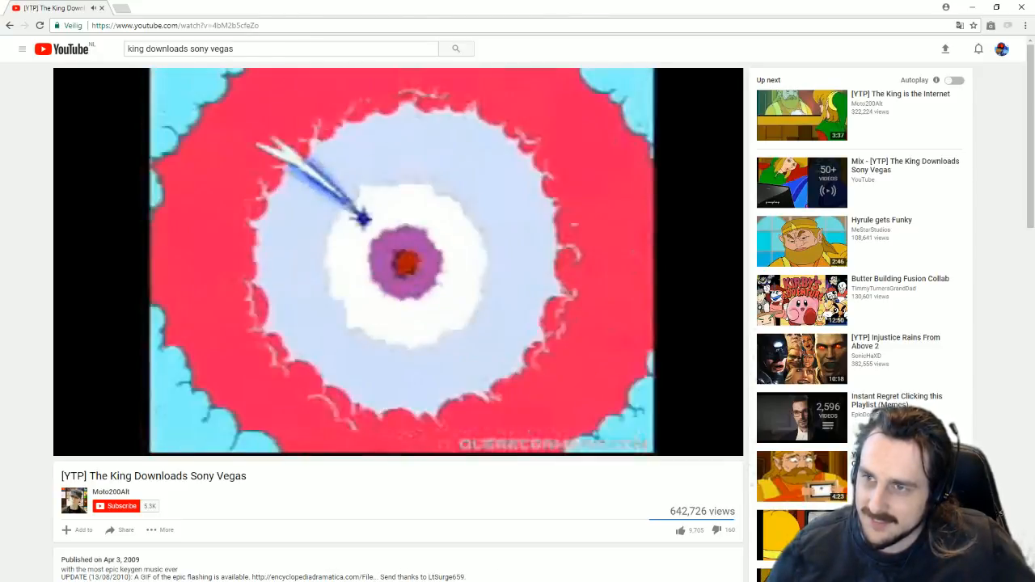
{"action": "left_click", "coordinate": [1029, 7]}
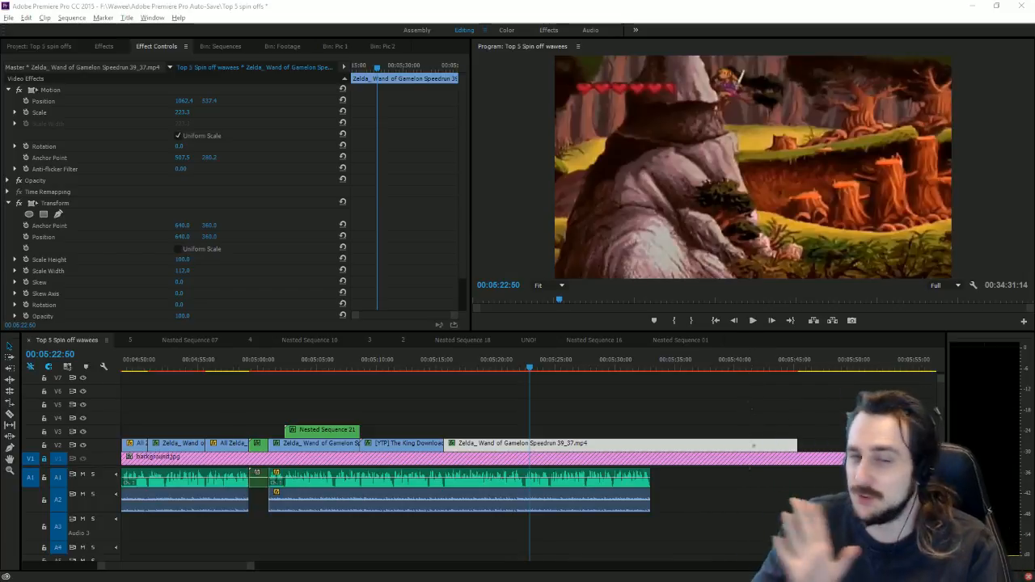
Step: Play the speedrun section from about 05:15:44, then park the playhead at 05:18:46
{"action": "left_click", "coordinate": [446, 368]}
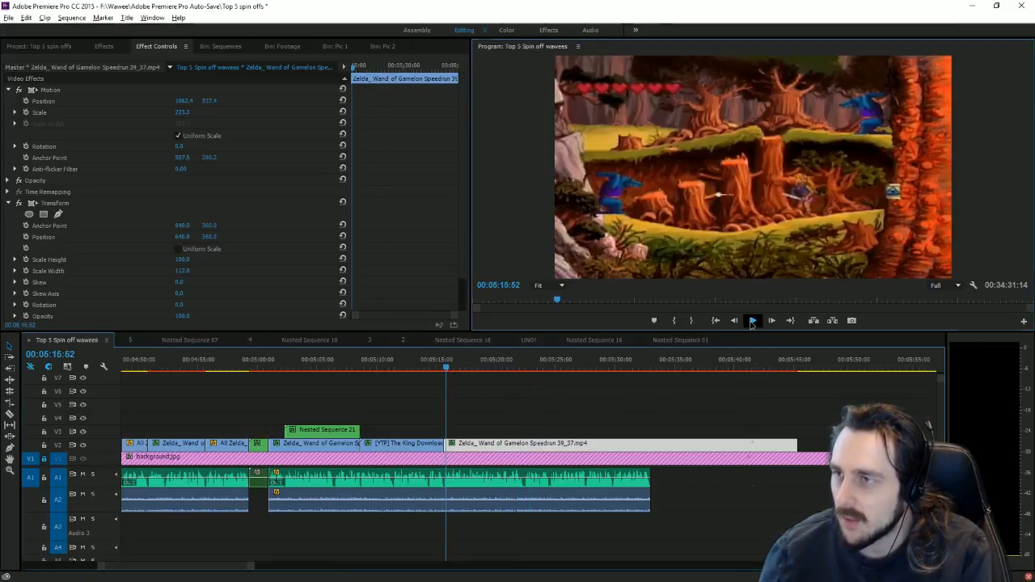
{"action": "left_click", "coordinate": [752, 320]}
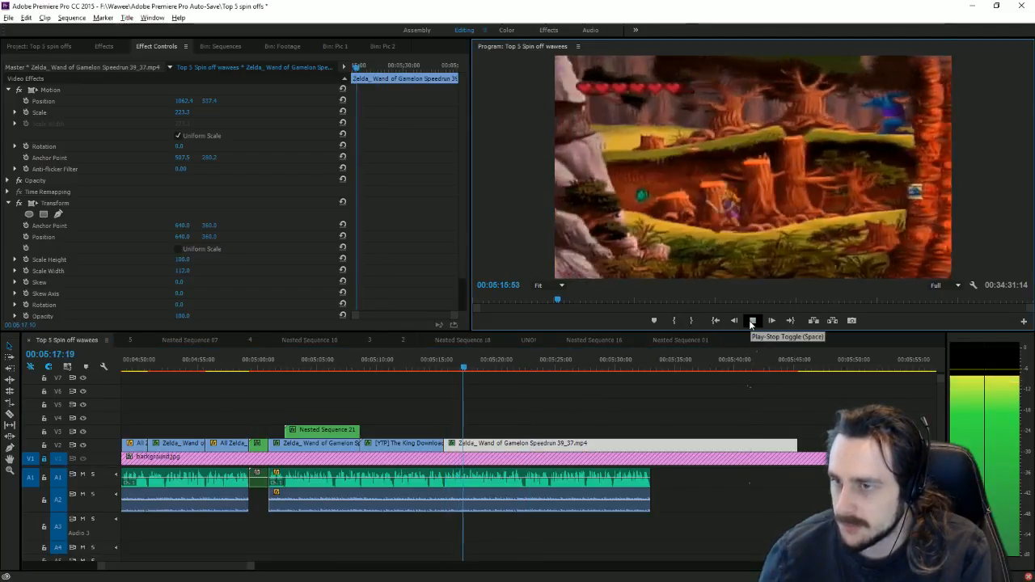
{"action": "left_click_drag", "start_coordinate": [246, 569], "coordinate": [235, 568]}
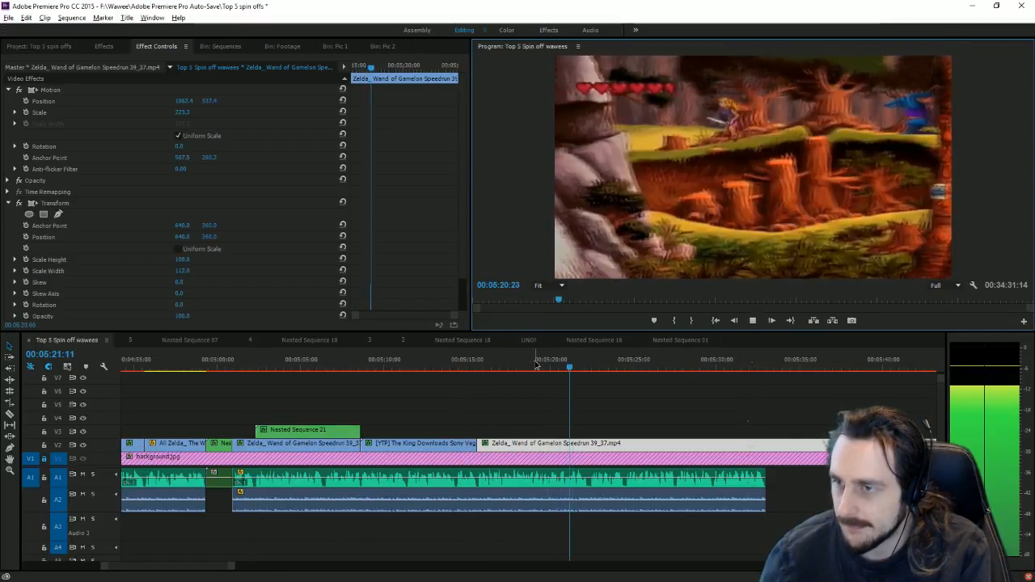
{"action": "left_click_drag", "start_coordinate": [534, 368], "coordinate": [543, 383]}
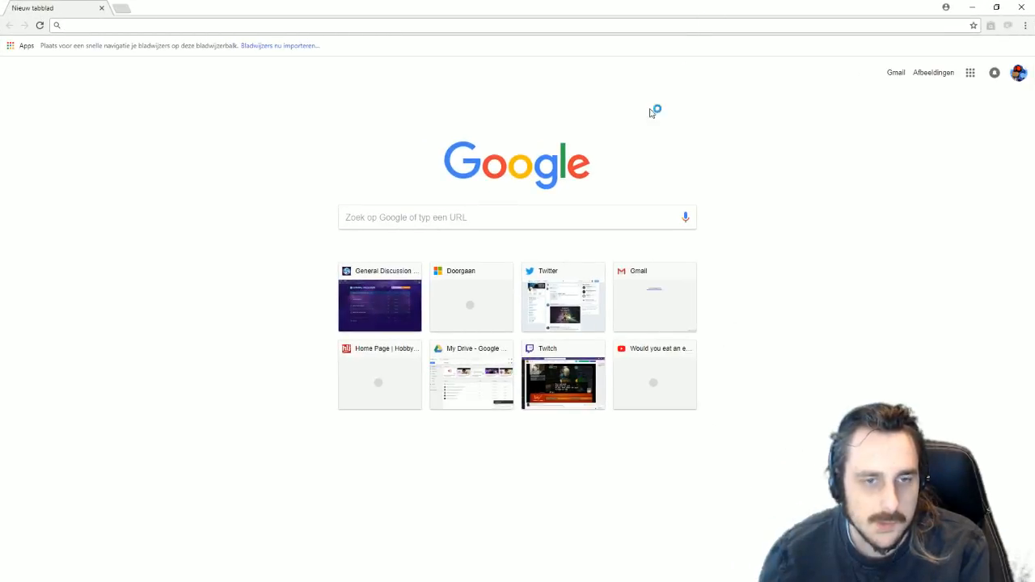
Step: Search Google Images for 'Sony logo'
{"action": "left_click", "coordinate": [458, 218]}
{"action": "type", "text": "Son"}
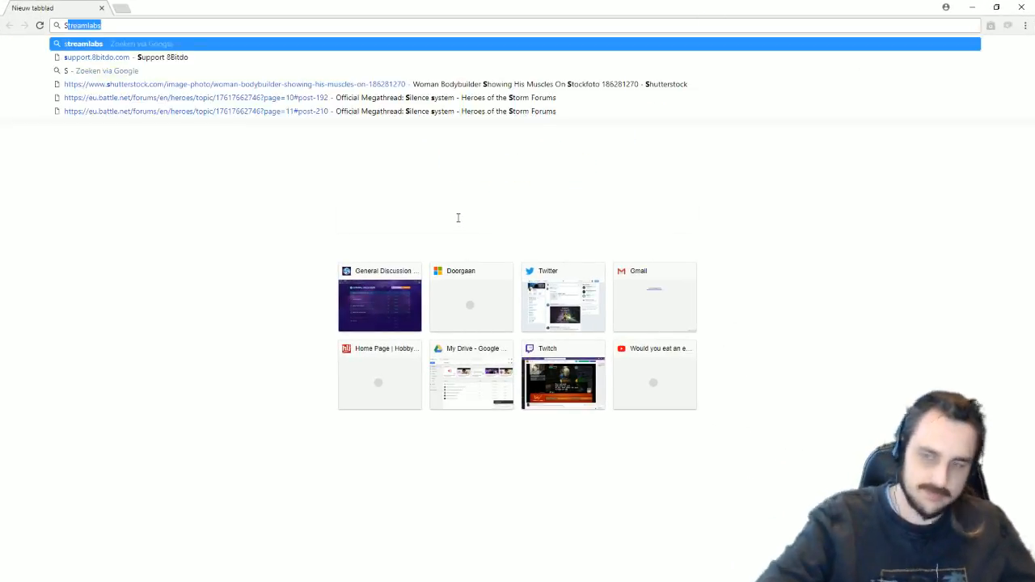
{"action": "type", "text": "y logo"}
{"action": "key", "text": "Return"}
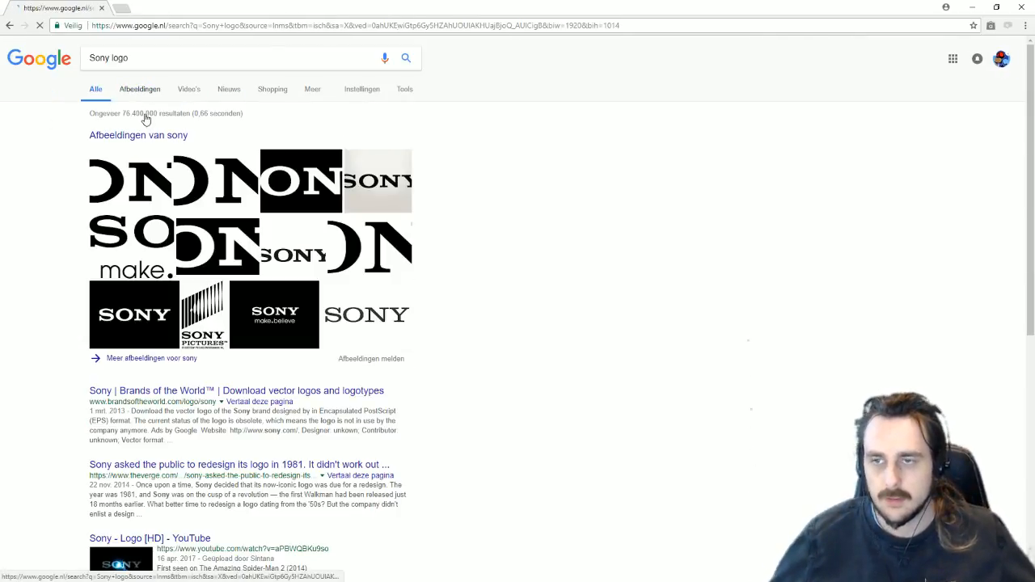
{"action": "left_click", "coordinate": [139, 90]}
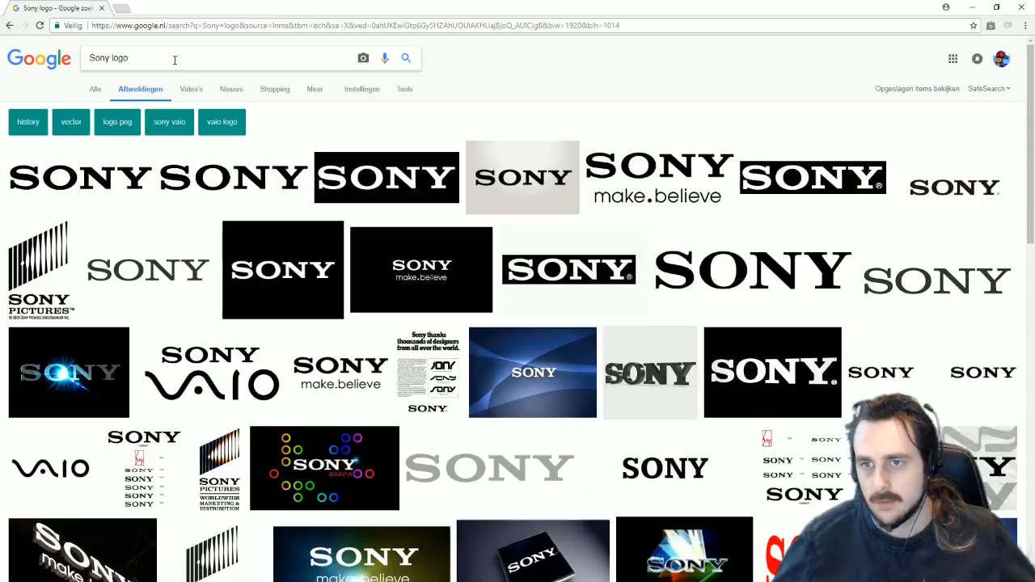
Step: Save the first Sony logo result as sony_logo_PNG2.png into the Spin offs folder
{"action": "left_click", "coordinate": [119, 190]}
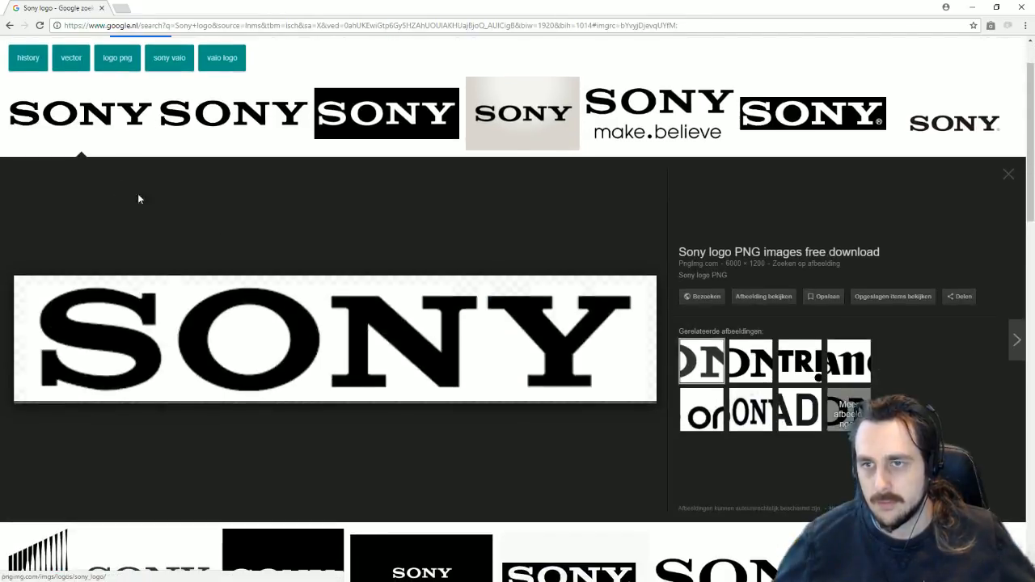
{"action": "right_click", "coordinate": [369, 268]}
{"action": "left_click", "coordinate": [524, 416]}
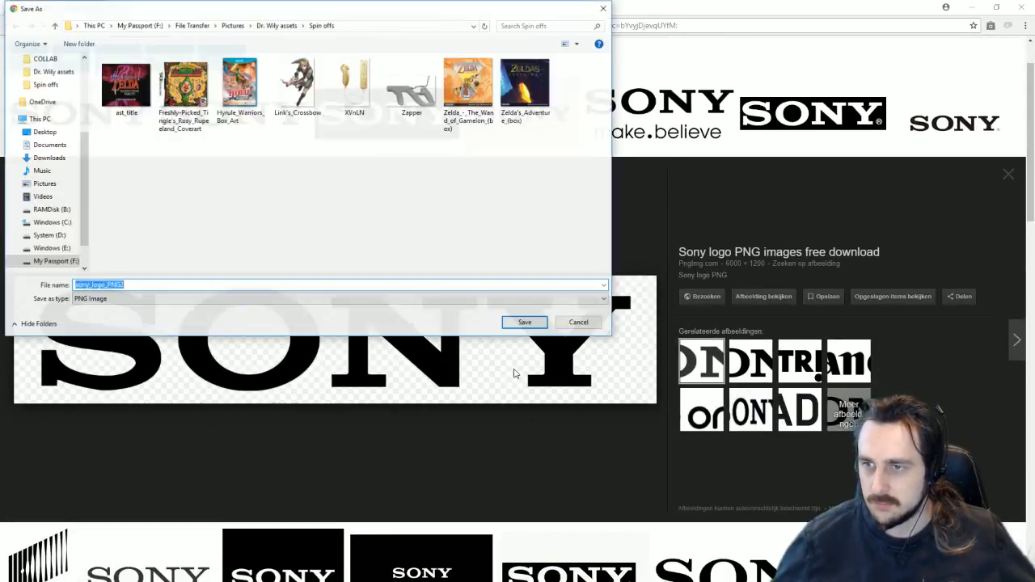
{"action": "left_click", "coordinate": [537, 320]}
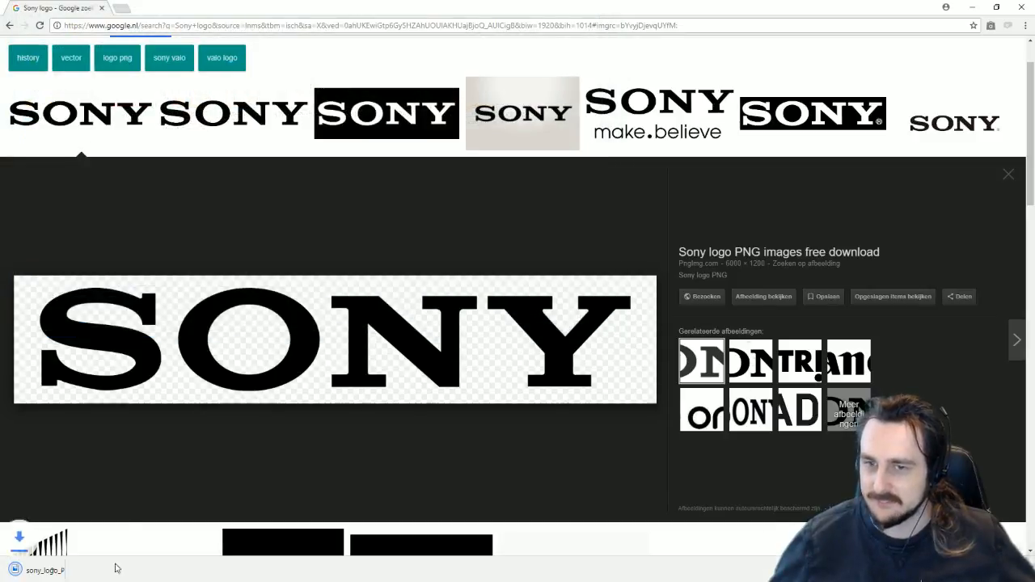
Step: Show the downloaded logo in its folder, minimize Chrome, and open the Pic 2 bin
{"action": "right_click", "coordinate": [46, 567]}
{"action": "left_click", "coordinate": [73, 549]}
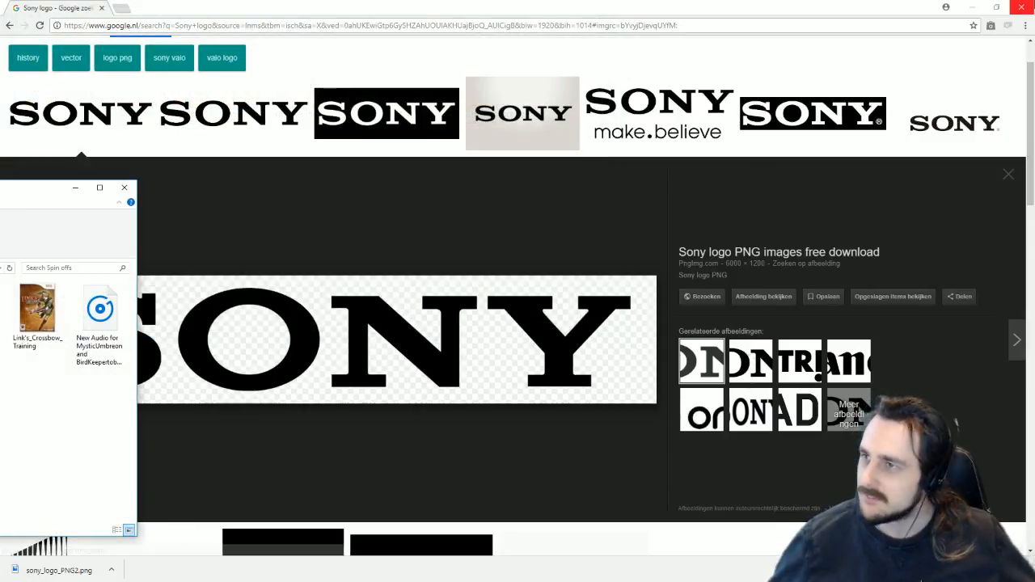
{"action": "left_click", "coordinate": [972, 7]}
{"action": "left_click", "coordinate": [382, 46]}
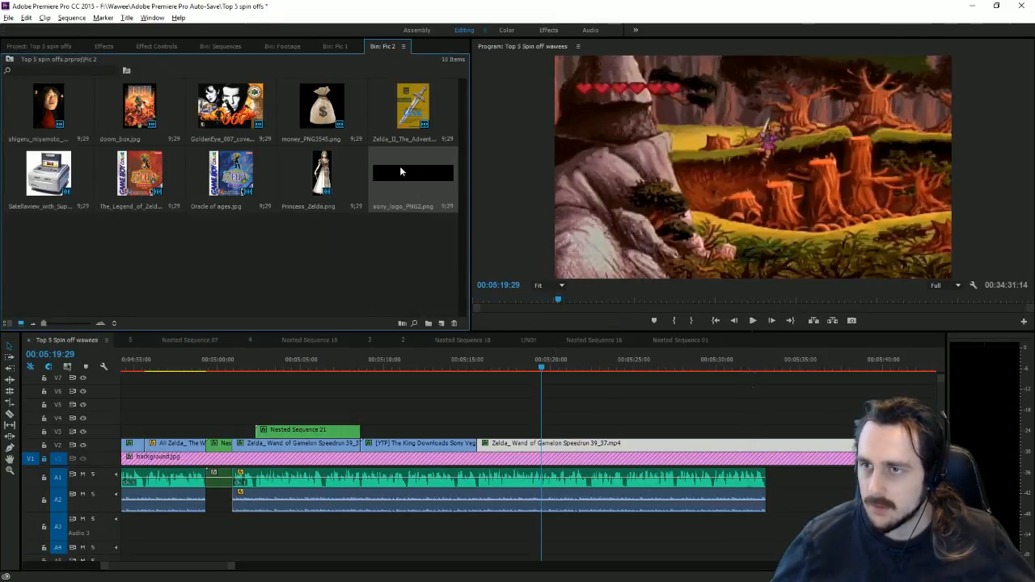
Step: Place the Sony logo on V3 at the playhead and reposition it in the frame
{"action": "left_click_drag", "start_coordinate": [400, 166], "coordinate": [558, 434]}
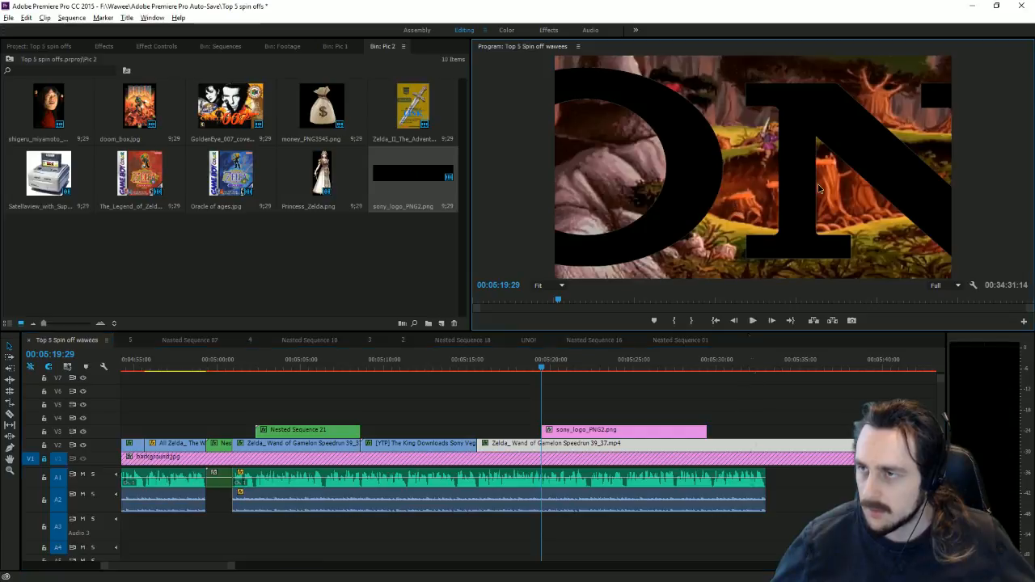
{"action": "left_click", "coordinate": [932, 202]}
{"action": "left_click_drag", "start_coordinate": [890, 206], "coordinate": [835, 230]}
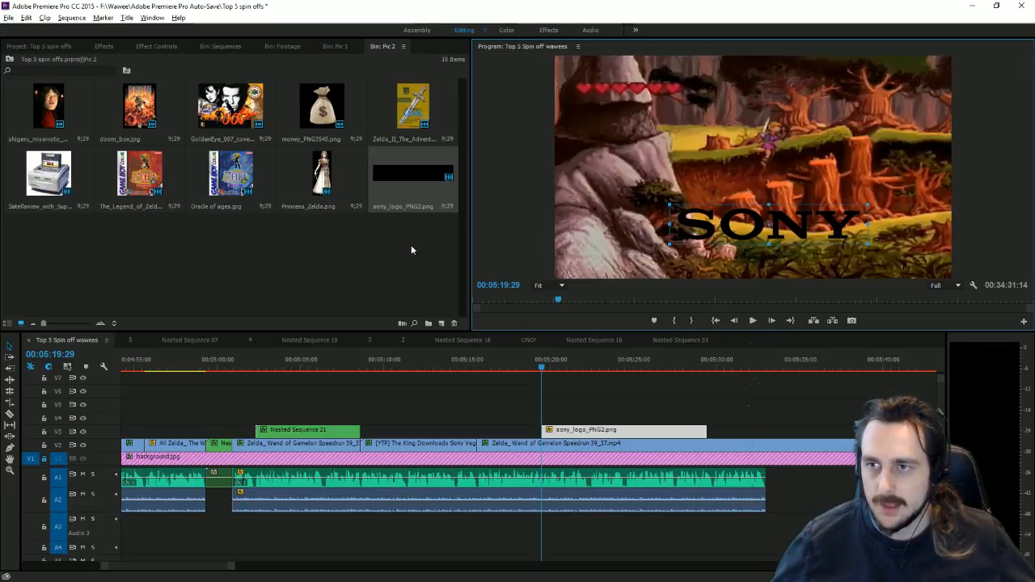
Step: Delete sony_logo_PNG2.png from the Pic 2 bin and its timeline clip
{"action": "left_click", "coordinate": [413, 172]}
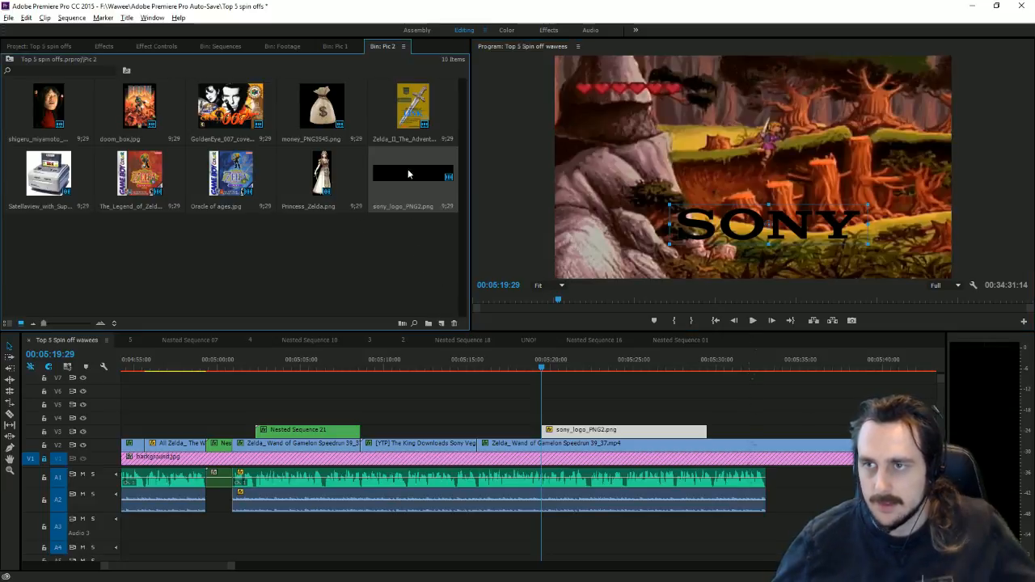
{"action": "key", "text": "Delete"}
{"action": "left_click", "coordinate": [572, 314]}
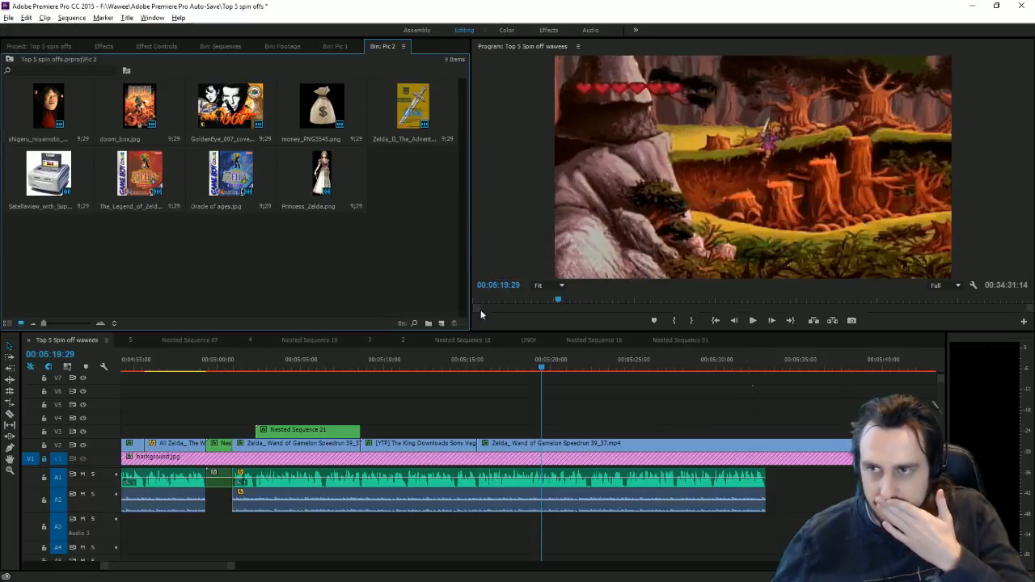
{"action": "left_click", "coordinate": [438, 324]}
Step: Create a new title, Title 03, and choose Insert Graphic on its canvas
{"action": "left_click", "coordinate": [462, 368]}
{"action": "left_click", "coordinate": [535, 345]}
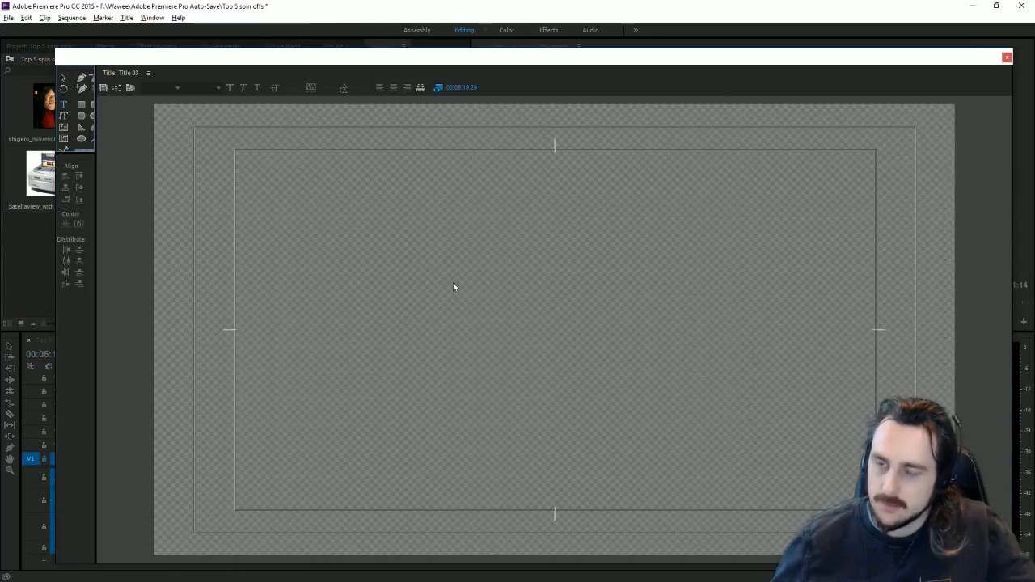
{"action": "right_click", "coordinate": [390, 251]}
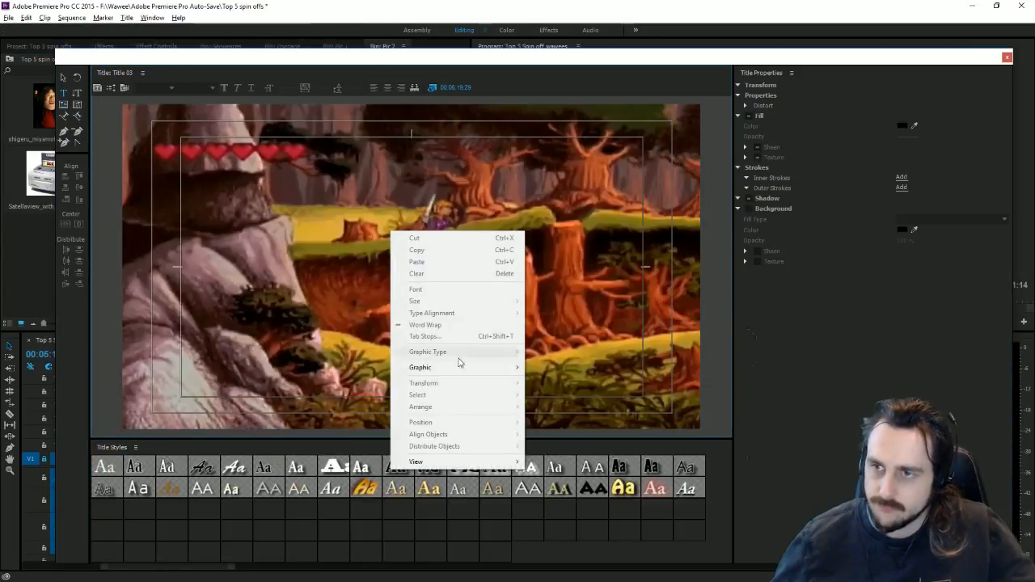
{"action": "mouse_move", "coordinate": [474, 369]}
{"action": "left_click", "coordinate": [600, 371]}
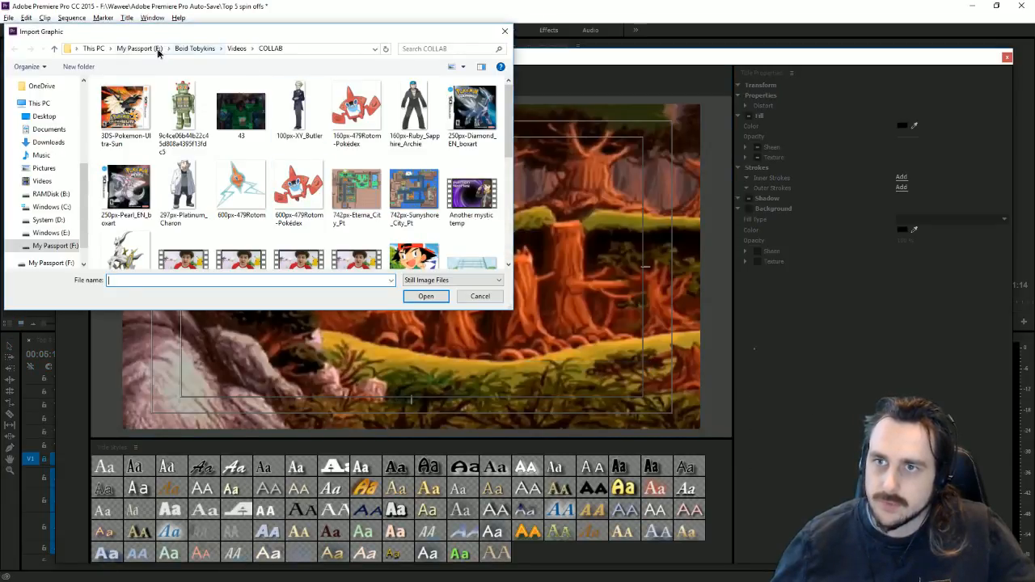
Step: Browse File Transfer > Pictures > Dr. Wily > Spin offs and insert sony_logo_PNG2
{"action": "left_click", "coordinate": [158, 50]}
{"action": "scroll", "coordinate": [202, 121], "scroll_direction": "down", "scroll_amount": 1}
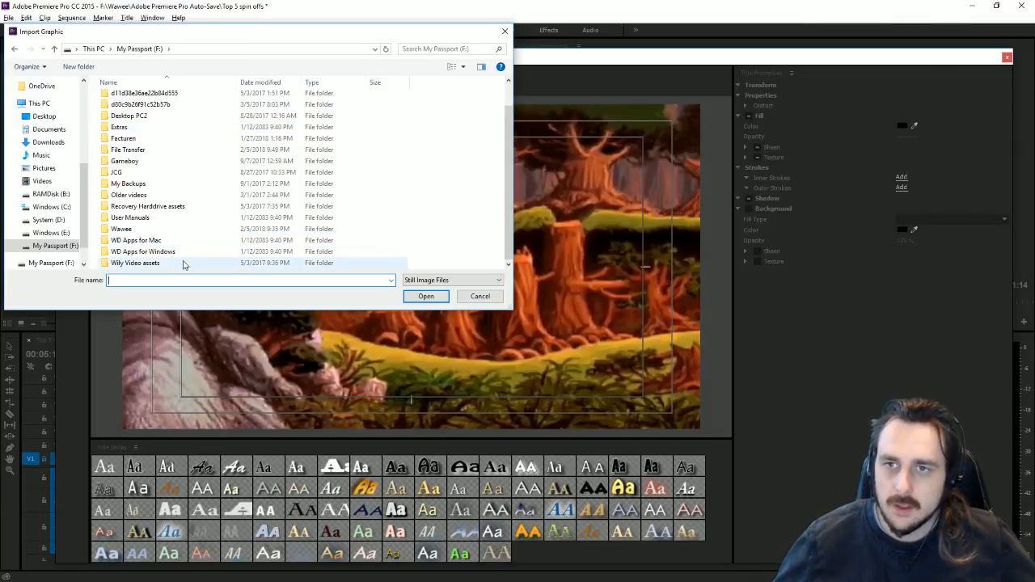
{"action": "double_click", "coordinate": [148, 150]}
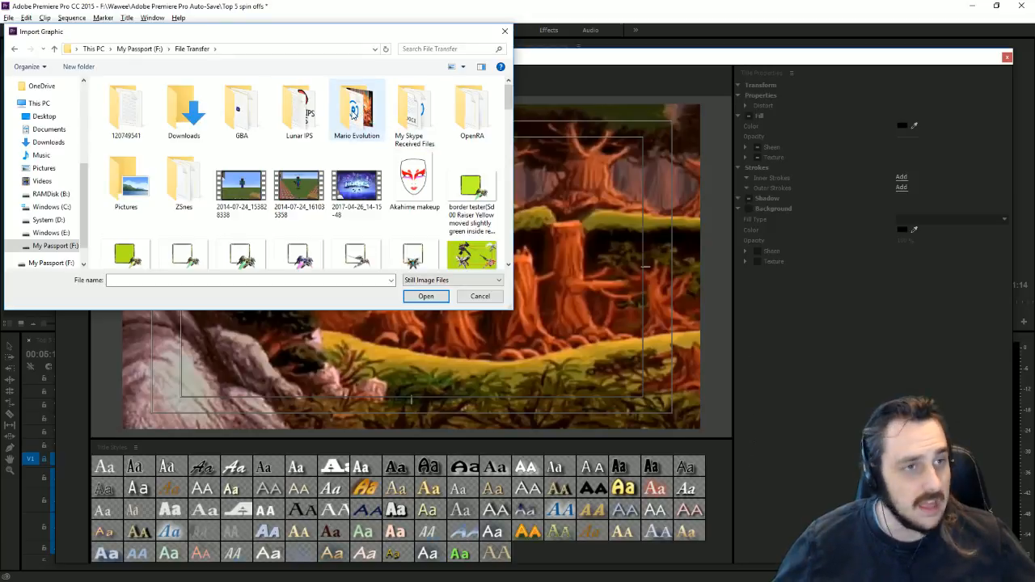
{"action": "double_click", "coordinate": [349, 123]}
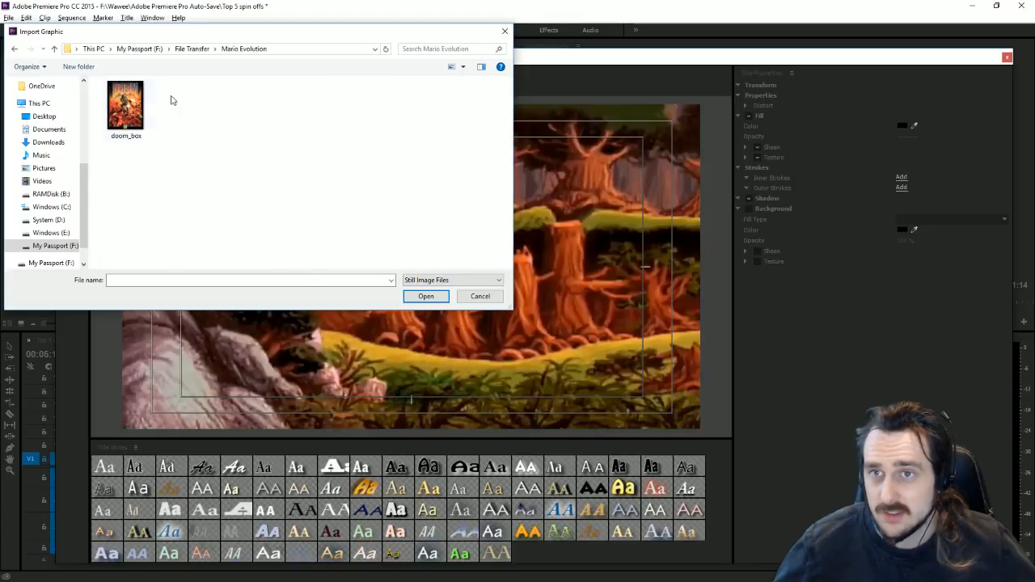
{"action": "left_click", "coordinate": [13, 50]}
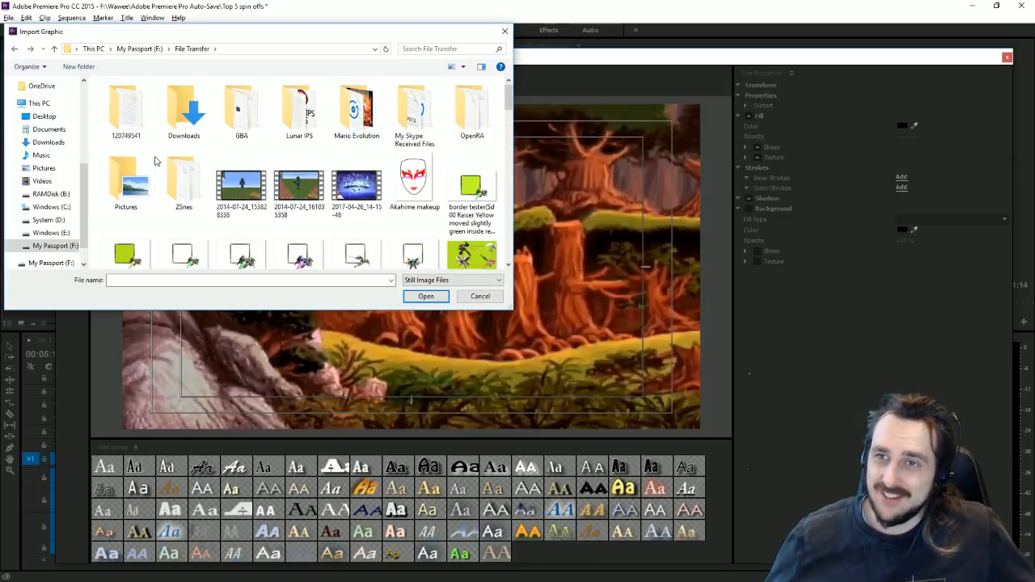
{"action": "double_click", "coordinate": [128, 184]}
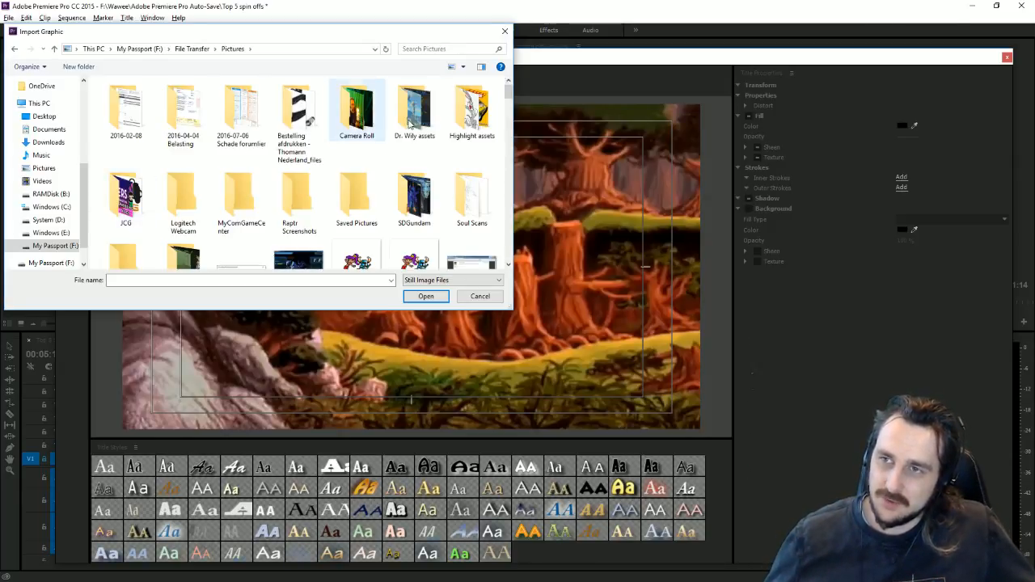
{"action": "double_click", "coordinate": [409, 123]}
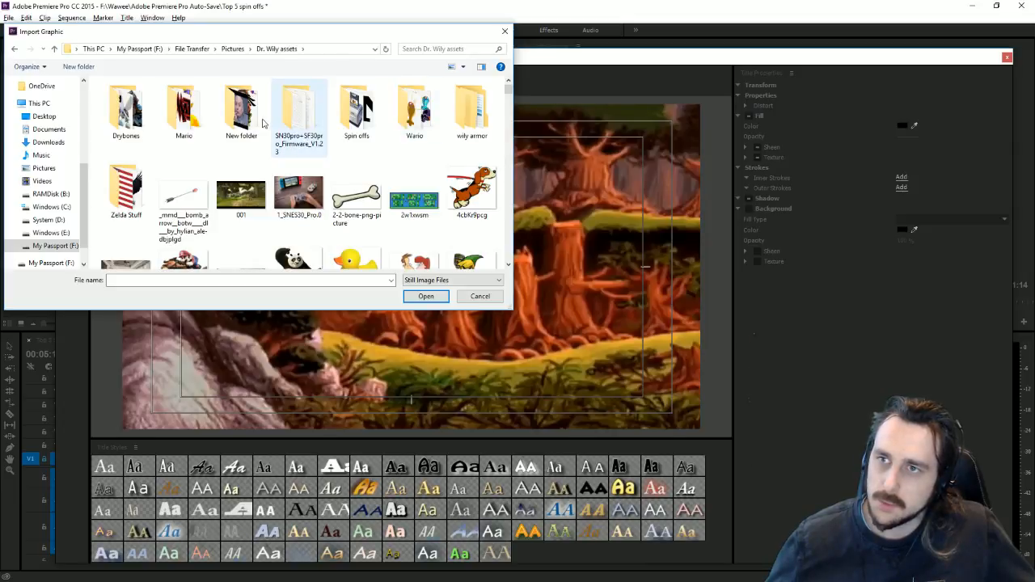
{"action": "double_click", "coordinate": [347, 136]}
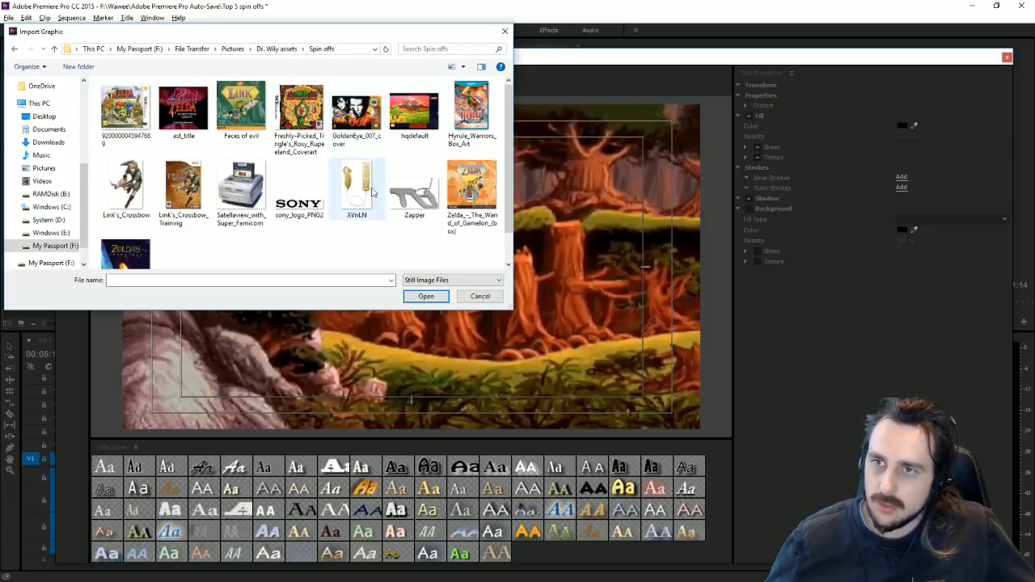
{"action": "left_click", "coordinate": [303, 194]}
{"action": "double_click", "coordinate": [312, 198]}
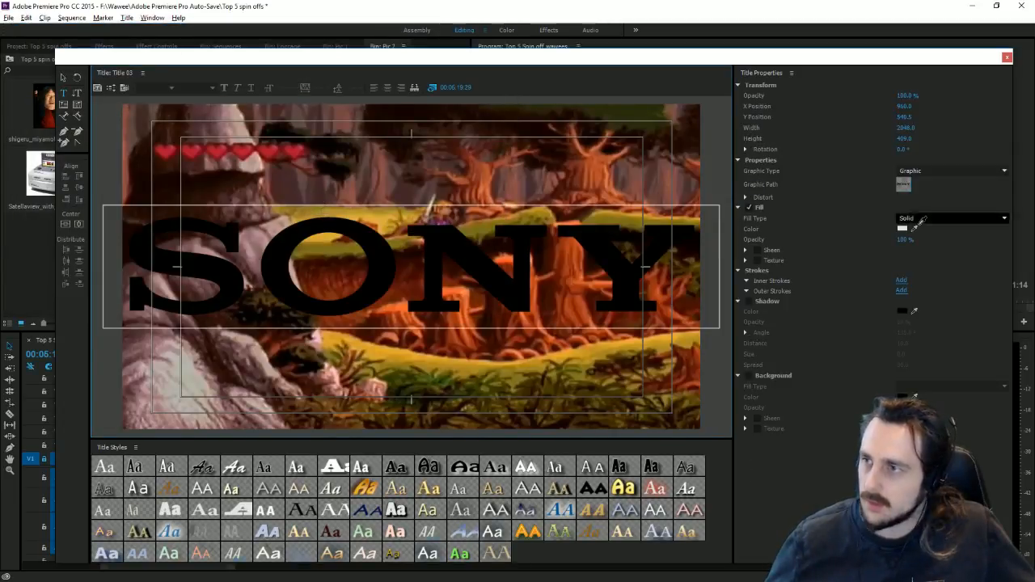
Step: Add a white outer stroke to the SONY logo graphic
{"action": "left_click", "coordinate": [901, 290]}
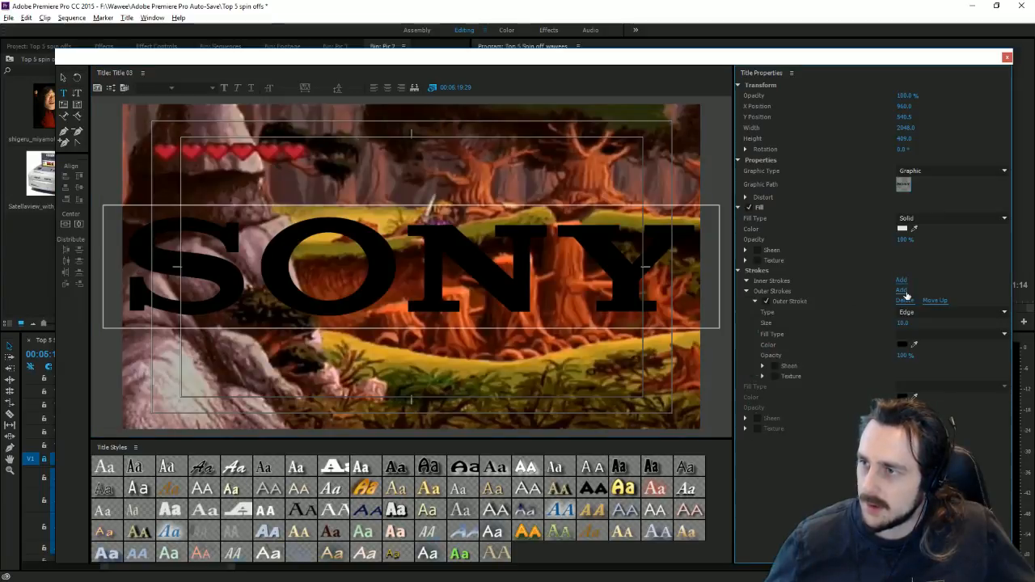
{"action": "left_click", "coordinate": [903, 348]}
{"action": "left_click", "coordinate": [399, 242]}
{"action": "left_click", "coordinate": [636, 239]}
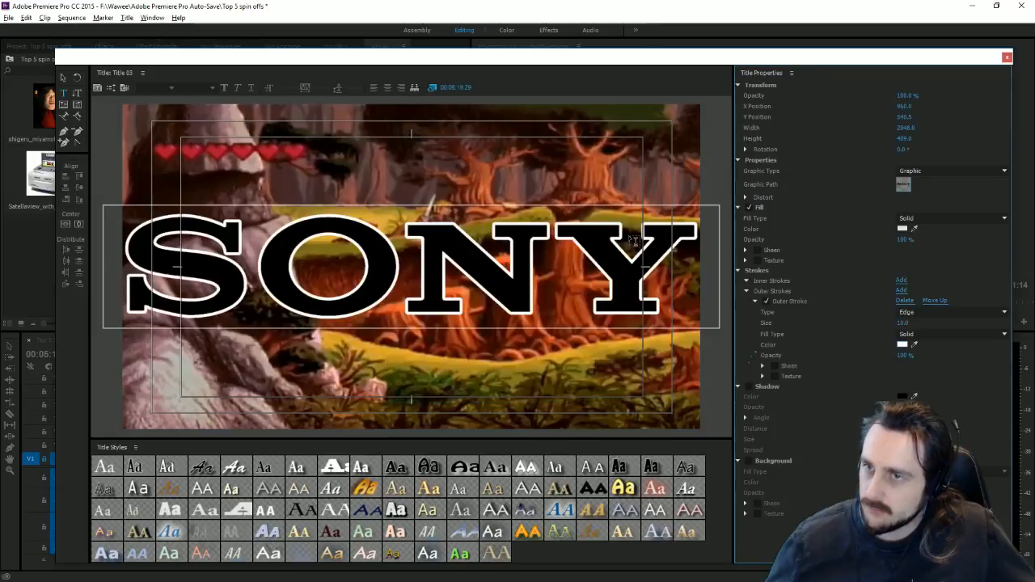
Step: Try narrowing and lowering the SONY graphic, then undo both changes to keep it full-size
{"action": "left_click", "coordinate": [64, 79]}
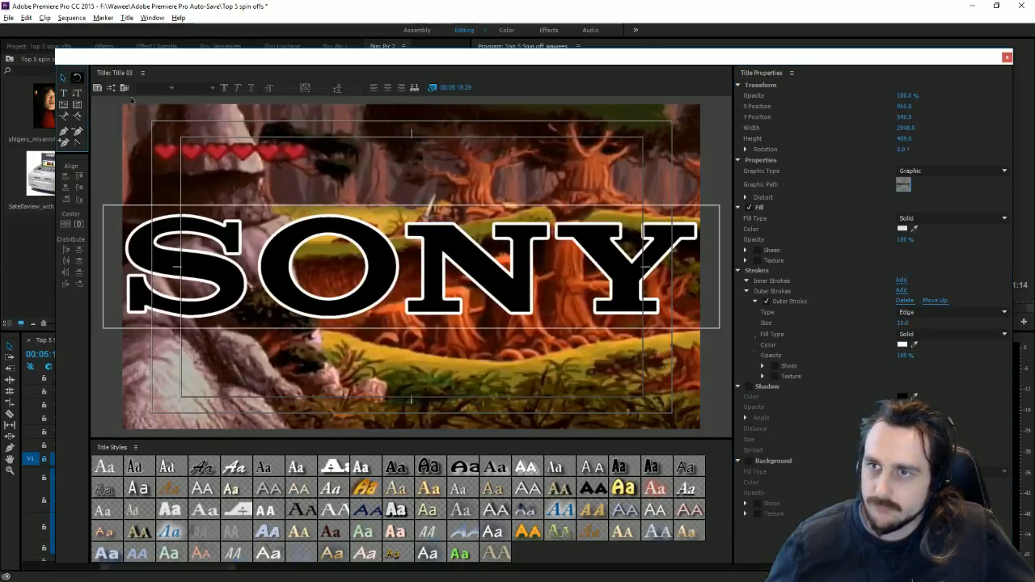
{"action": "left_click_drag", "start_coordinate": [720, 266], "coordinate": [643, 267]}
{"action": "left_click_drag", "start_coordinate": [467, 274], "coordinate": [499, 381]}
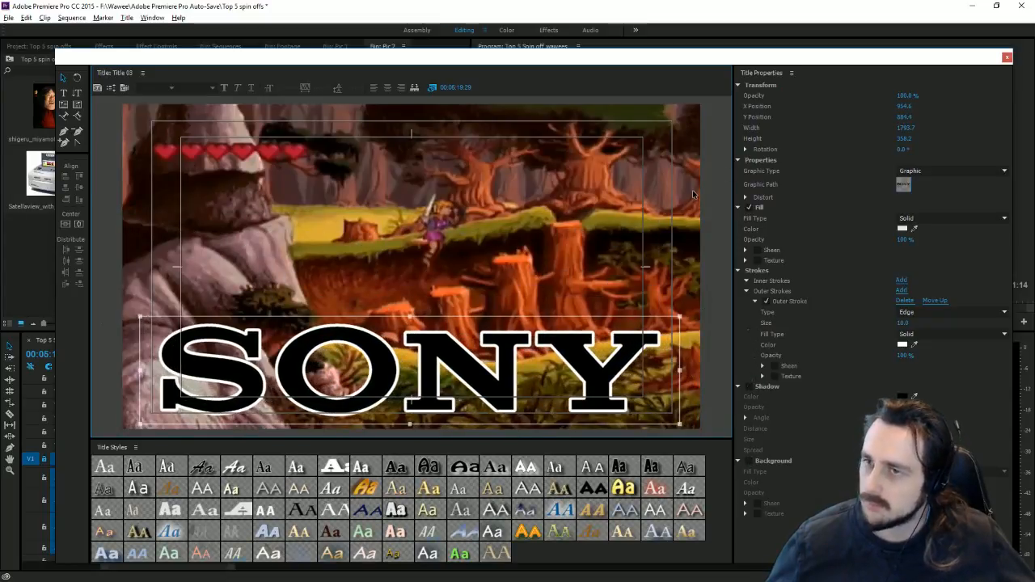
{"action": "key", "text": "ctrl+z"}
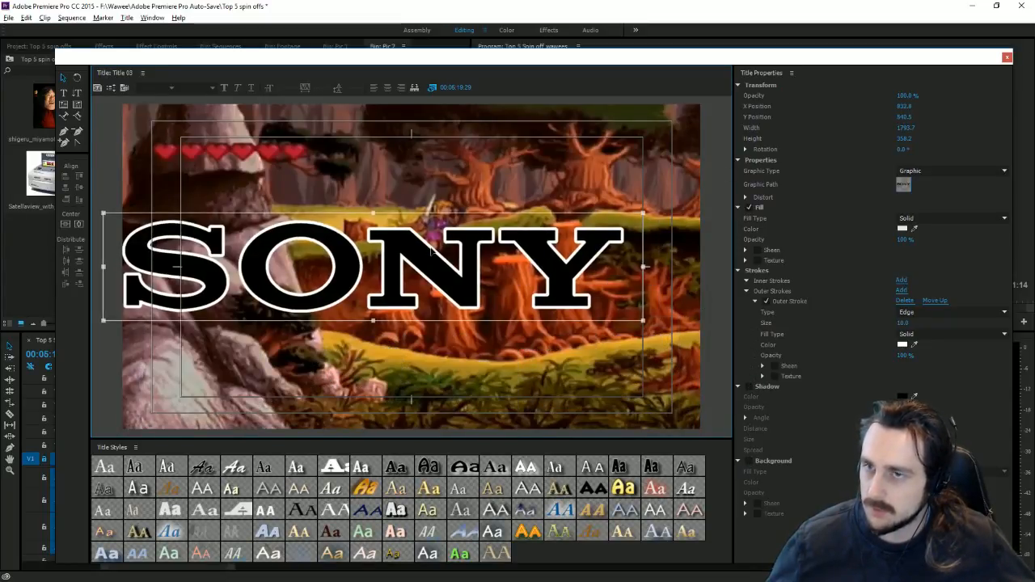
{"action": "key", "text": "ctrl+z"}
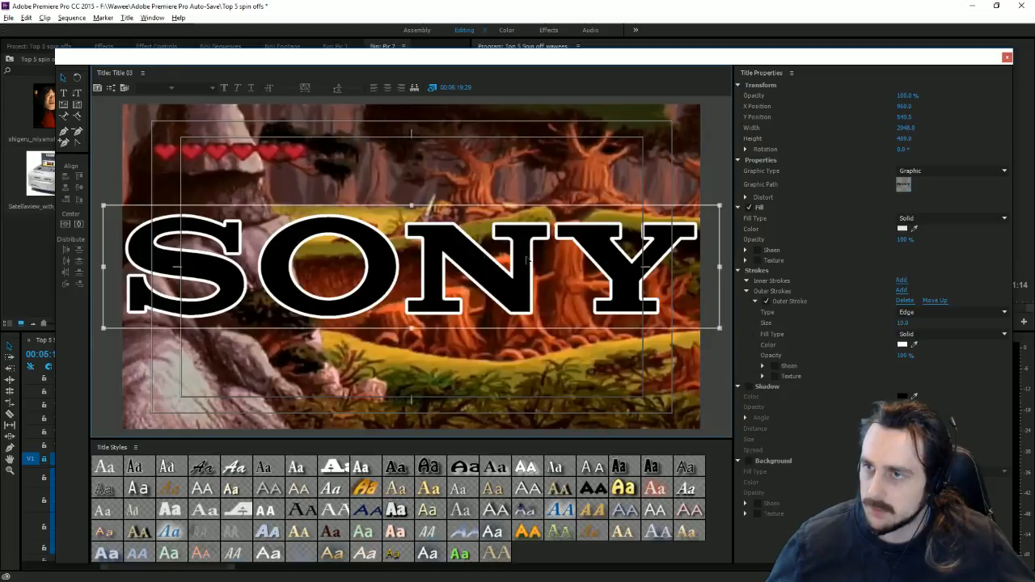
Step: Close the Title designer so Title 03 shows in the bin
{"action": "left_click", "coordinate": [1007, 57]}
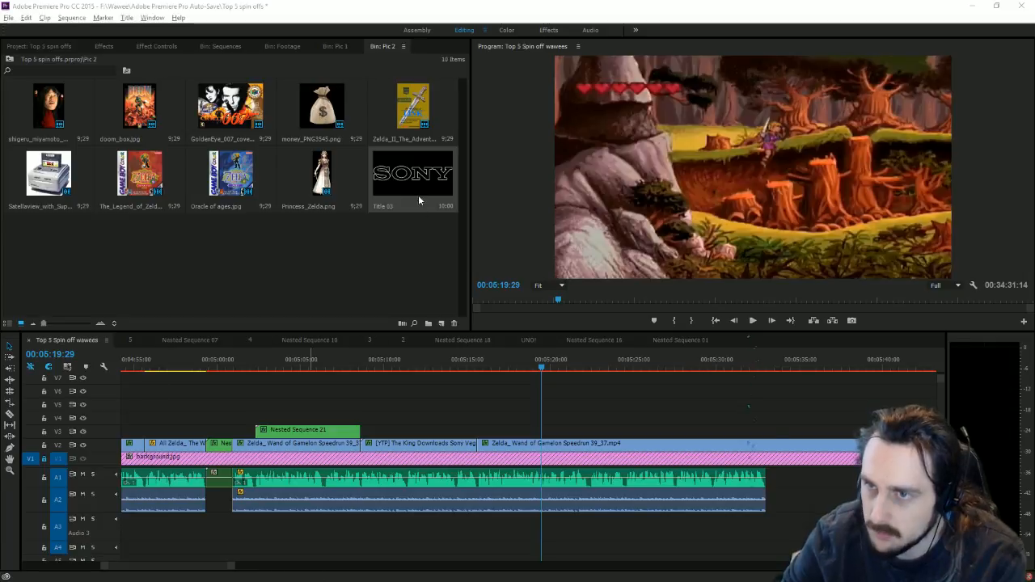
Step: Drop Title 03 onto track V3 at the playhead near 00:05:20 and select it
{"action": "left_click_drag", "start_coordinate": [412, 174], "coordinate": [550, 435]}
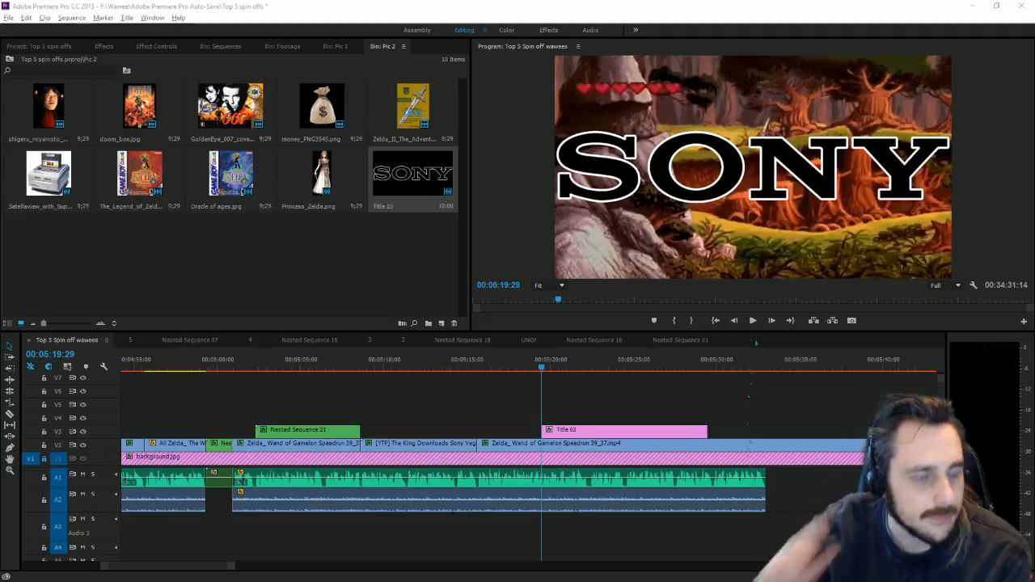
{"action": "left_click", "coordinate": [816, 166]}
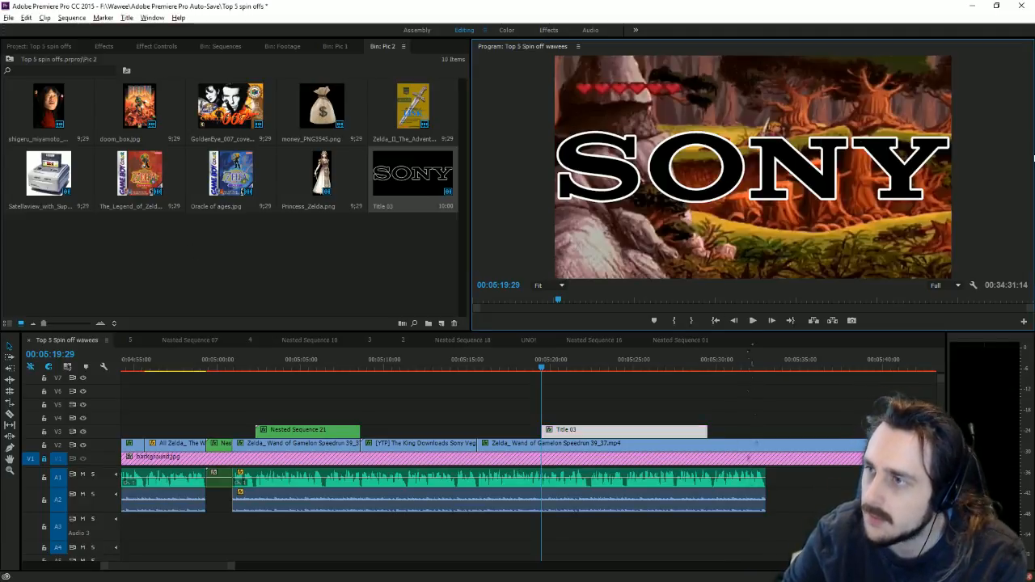
Step: Apply the Toby drop shadow preset to Title 03
{"action": "left_click", "coordinate": [105, 46]}
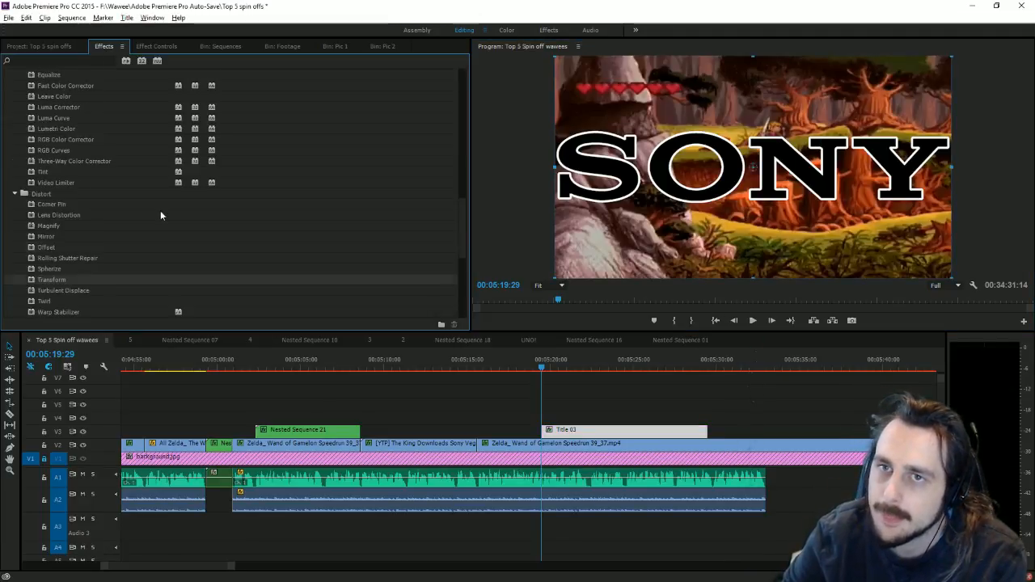
{"action": "scroll", "coordinate": [180, 192], "scroll_direction": "down", "scroll_amount": 15}
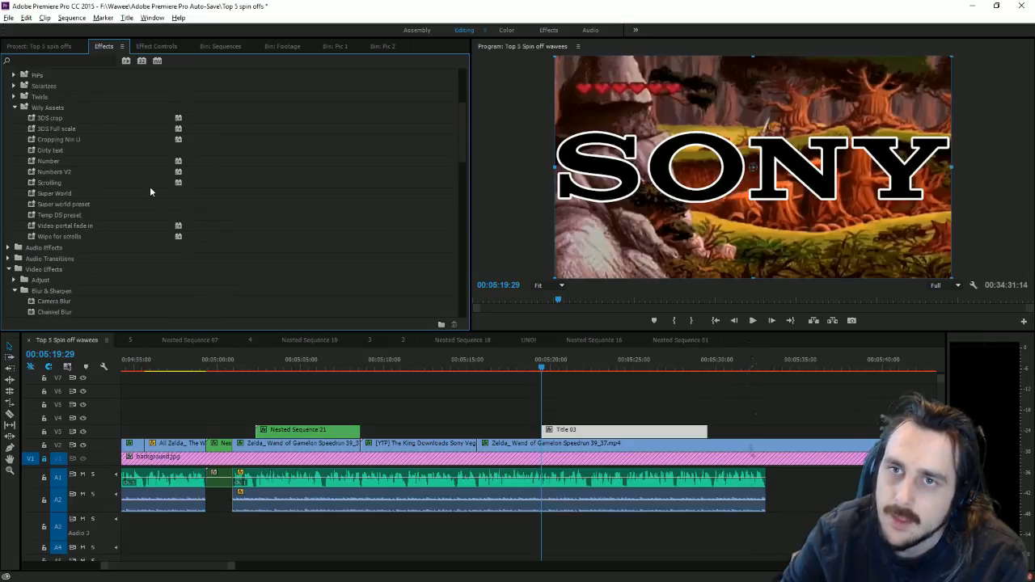
{"action": "scroll", "coordinate": [98, 182], "scroll_direction": "up", "scroll_amount": 1}
{"action": "left_click_drag", "start_coordinate": [58, 107], "coordinate": [623, 430]}
Step: Shrink the SONY title in the Program monitor and return to the title's start in Effect Controls
{"action": "left_click_drag", "start_coordinate": [953, 160], "coordinate": [872, 241]}
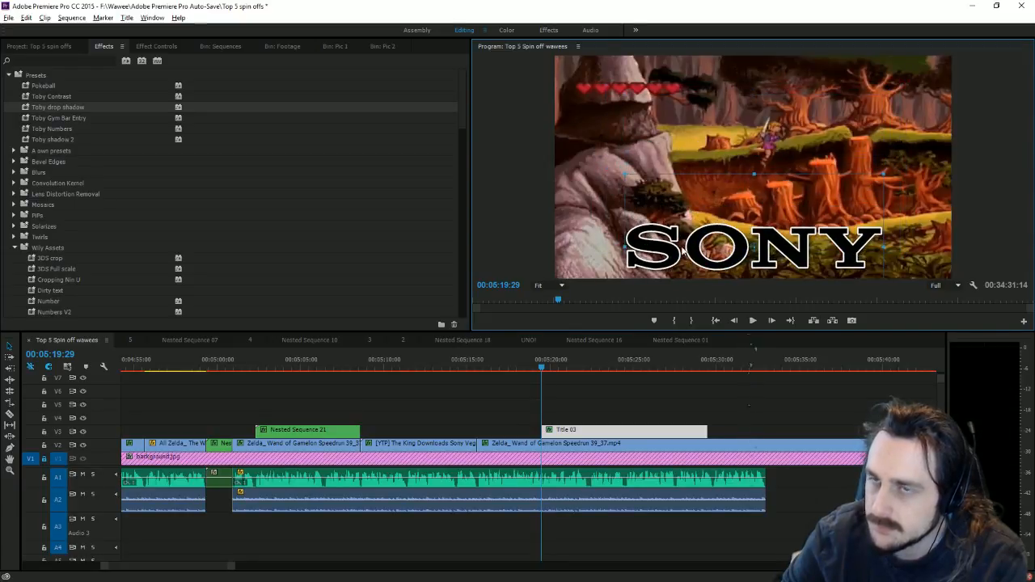
{"action": "left_click", "coordinate": [166, 47]}
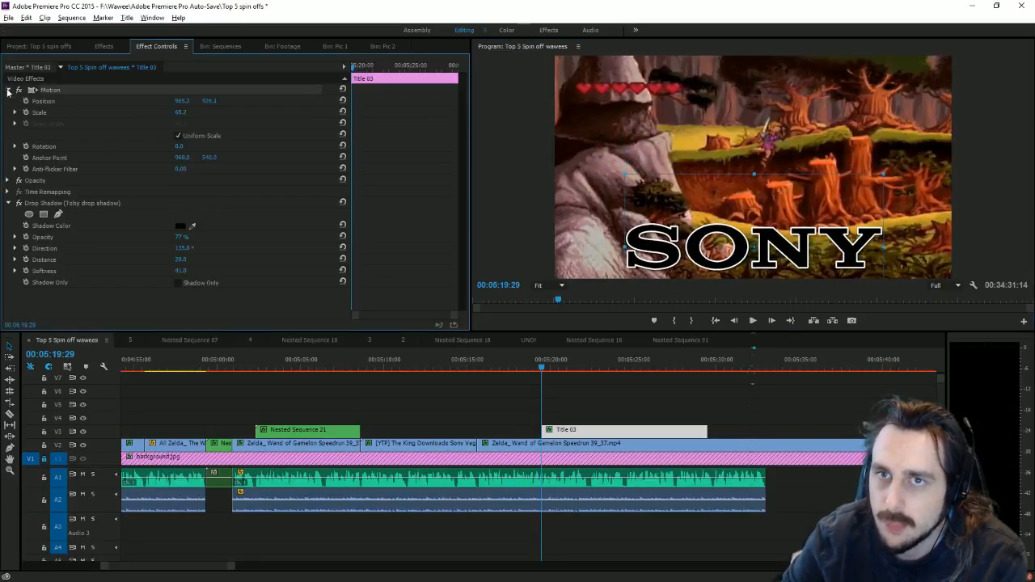
{"action": "left_click_drag", "start_coordinate": [232, 565], "coordinate": [174, 566]}
{"action": "left_click_drag", "start_coordinate": [517, 365], "coordinate": [569, 429]}
Step: Keyframe Position so the SONY title rises from below the frame (Y 1952.4 to 926.1)
{"action": "left_click", "coordinate": [26, 101]}
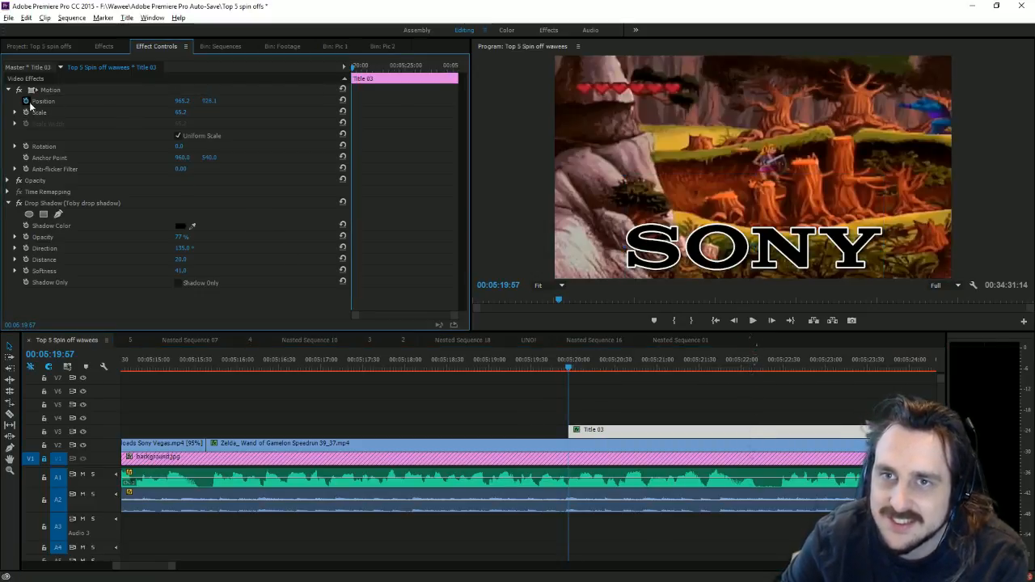
{"action": "left_click", "coordinate": [579, 368]}
{"action": "left_click", "coordinate": [313, 100]}
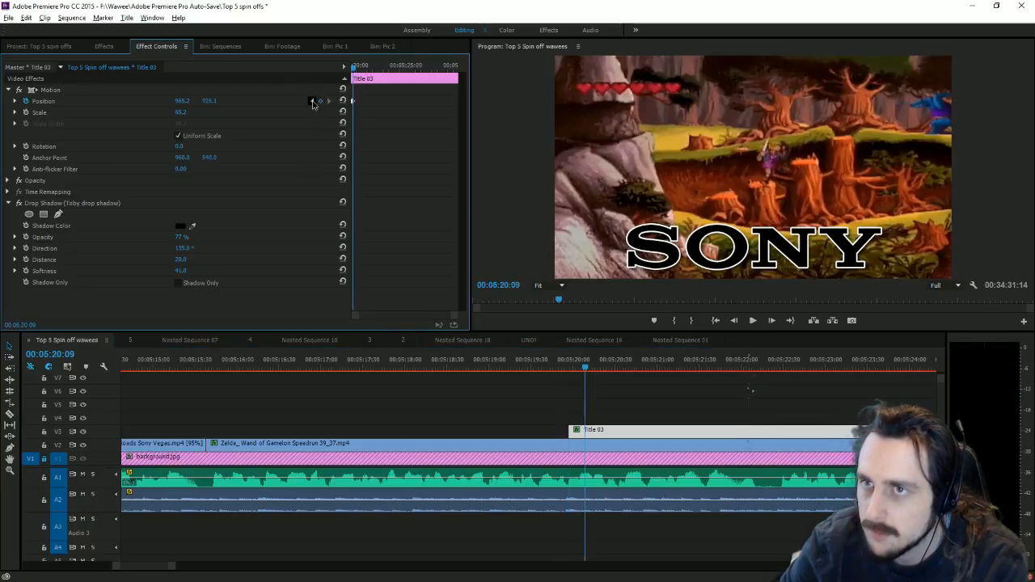
{"action": "left_click_drag", "start_coordinate": [207, 104], "coordinate": [212, 104]}
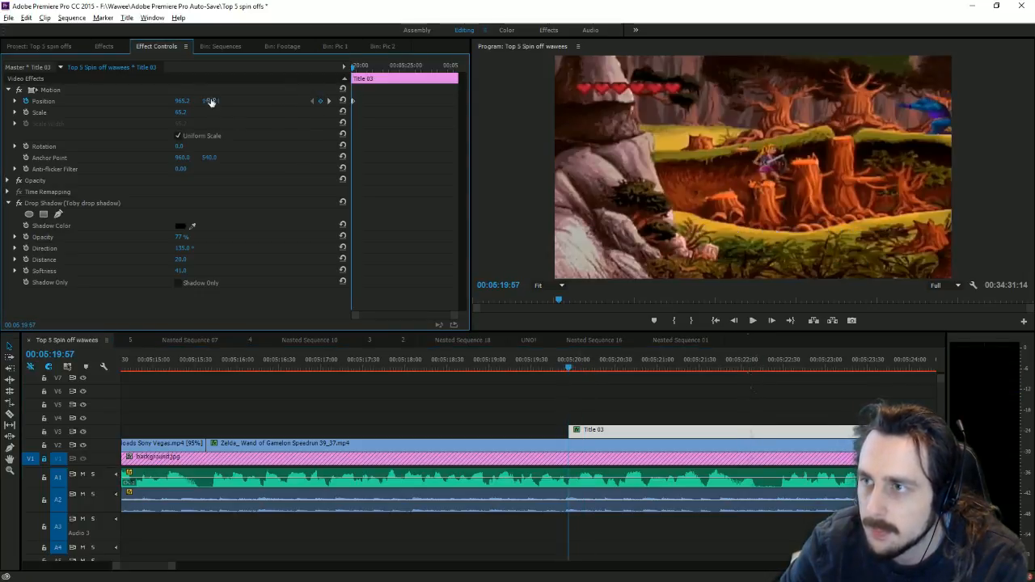
Step: Add a Position keyframe sliding the title off left to X -778.8 at 00:05:22:27
{"action": "left_click", "coordinate": [752, 321]}
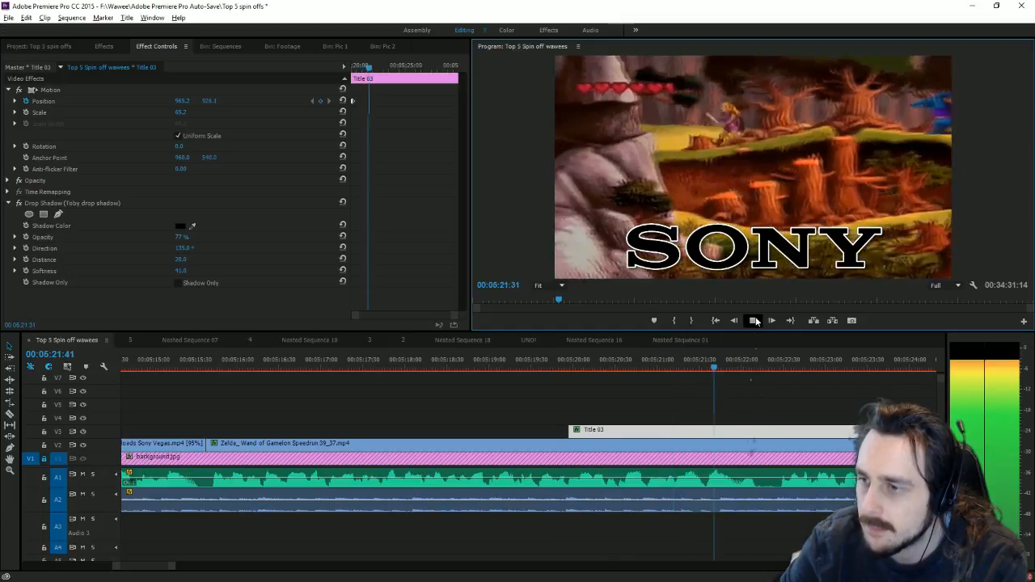
{"action": "left_click", "coordinate": [760, 372]}
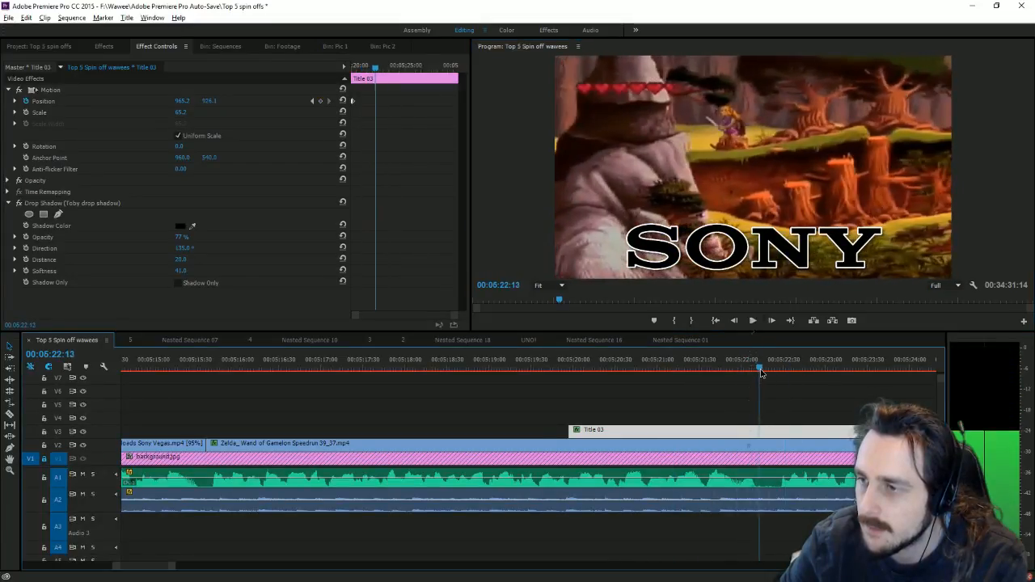
{"action": "left_click", "coordinate": [321, 101]}
{"action": "key", "text": "space"}
{"action": "key", "text": "space"}
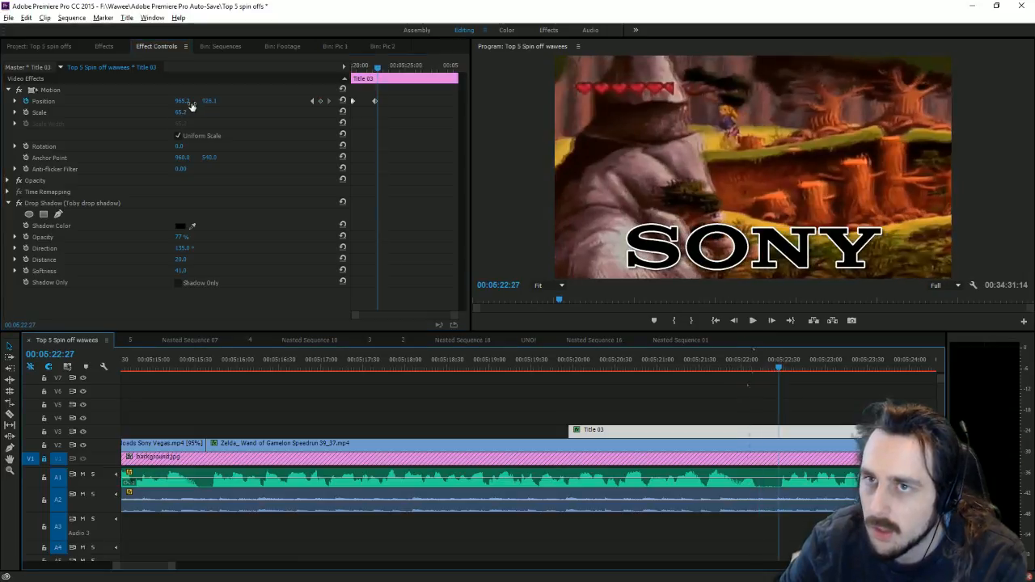
{"action": "mouse_move", "coordinate": [191, 106]}
{"action": "left_mouse_down"}
{"action": "mouse_move", "coordinate": [121, 105]}
{"action": "mouse_move", "coordinate": [202, 102]}
{"action": "left_mouse_up"}
Step: Razor-split Title 03 at the playhead and set both keyframes' Spatial Interpolation
{"action": "left_click", "coordinate": [9, 414]}
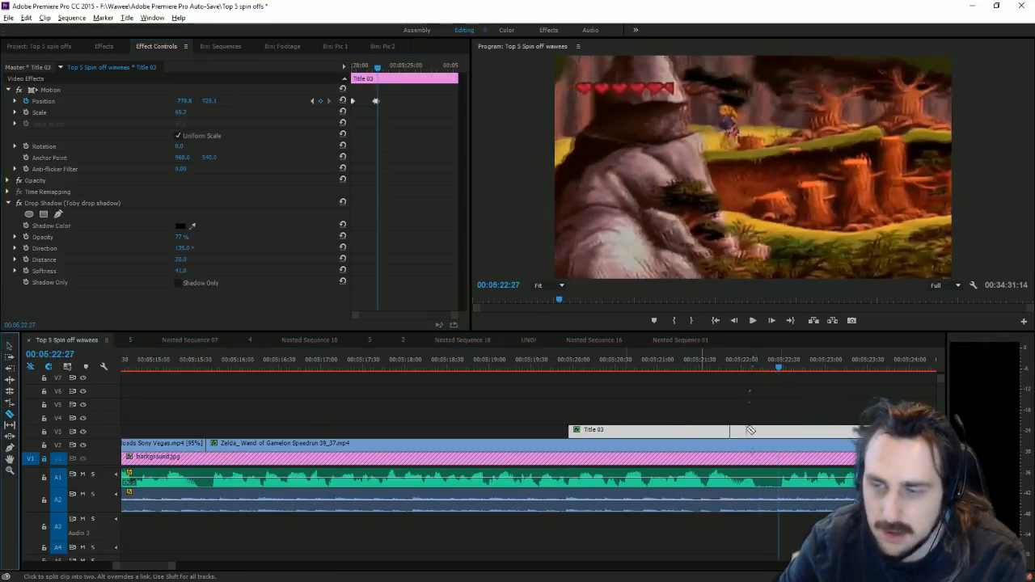
{"action": "left_click", "coordinate": [778, 429]}
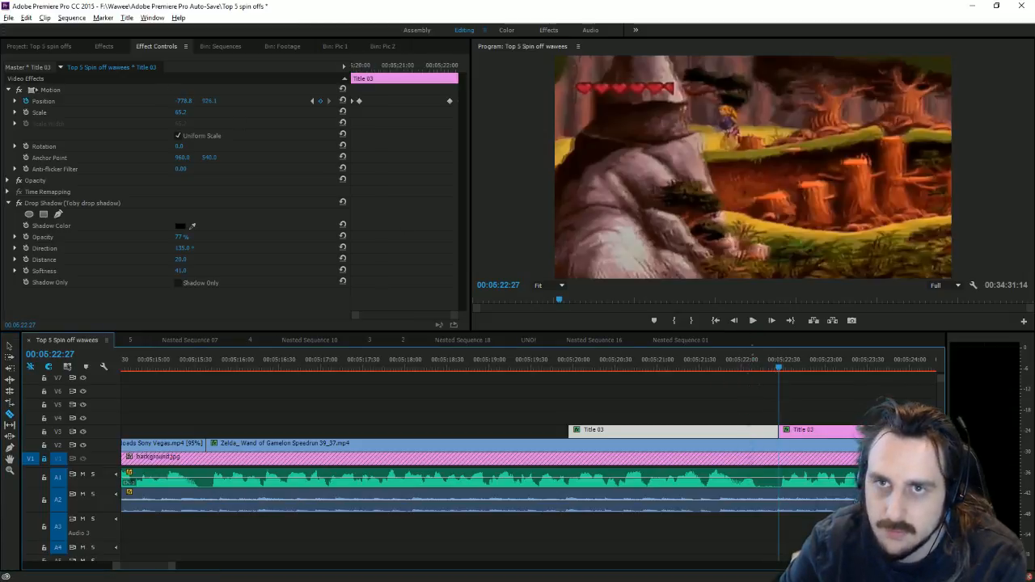
{"action": "left_click", "coordinate": [390, 147]}
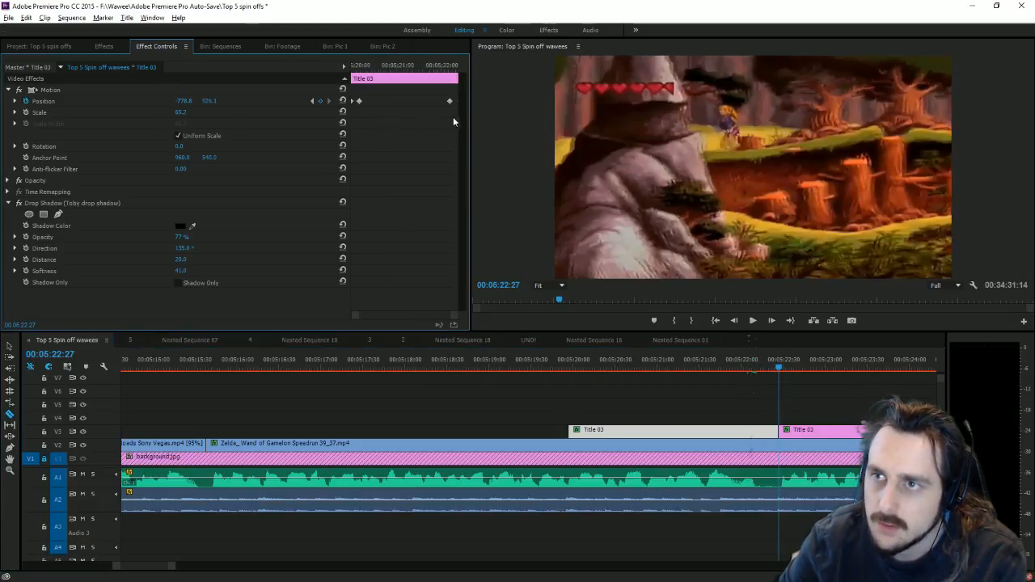
{"action": "left_click_drag", "start_coordinate": [453, 116], "coordinate": [353, 99]}
{"action": "right_click", "coordinate": [360, 101]}
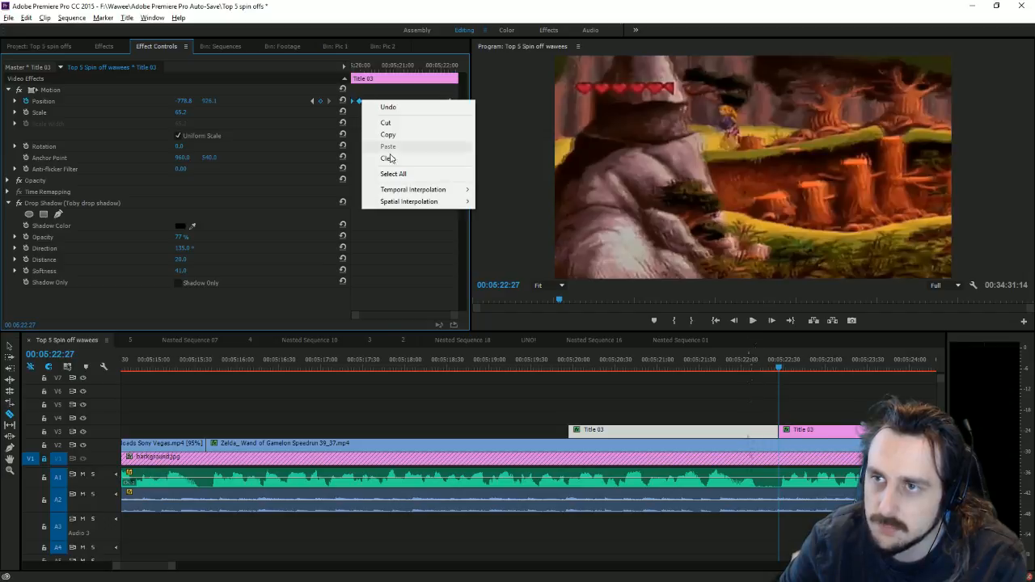
{"action": "left_click", "coordinate": [493, 202]}
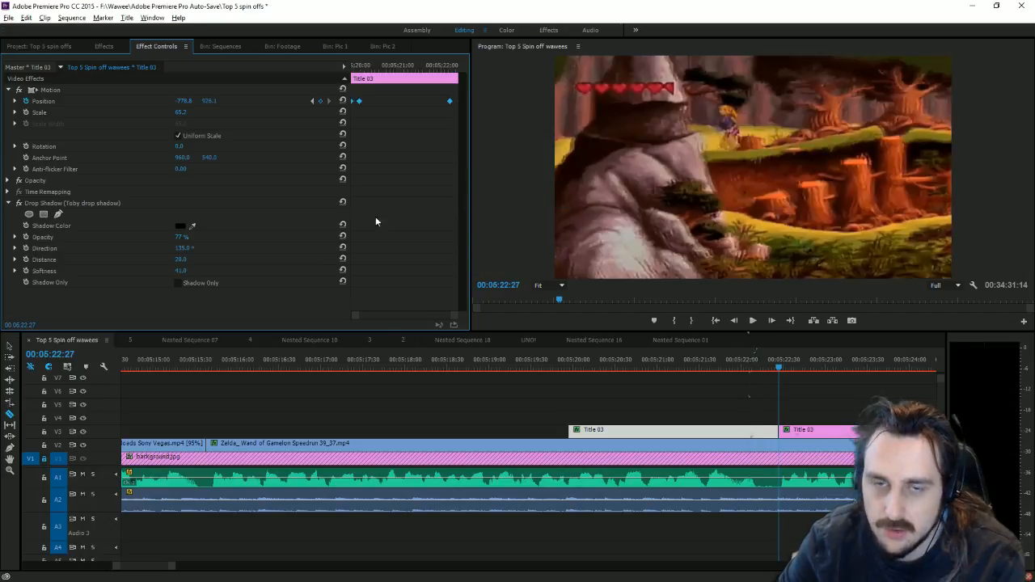
{"action": "left_click", "coordinate": [8, 347]}
{"action": "left_click", "coordinate": [773, 430]}
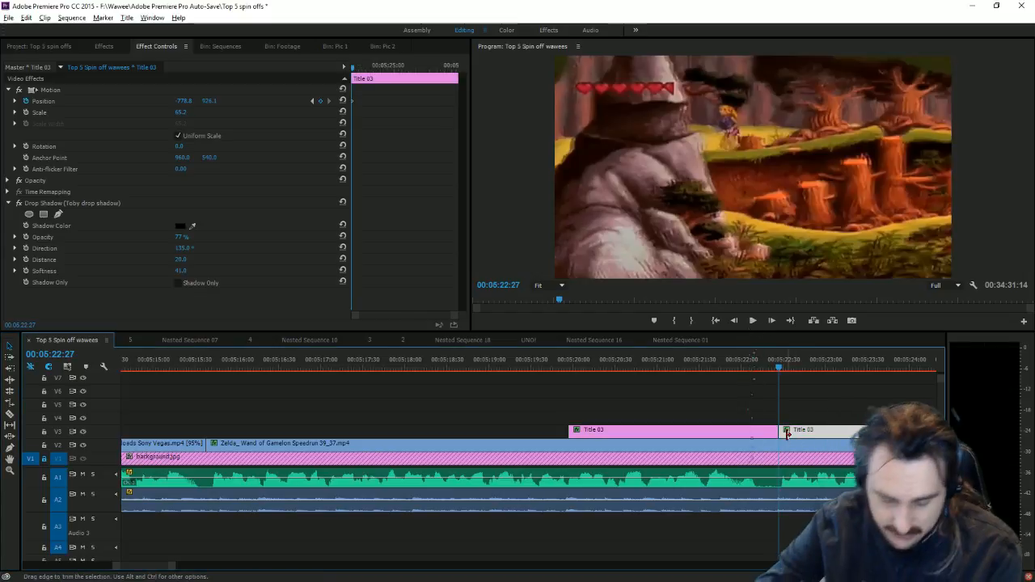
Step: Delete the leftover title piece and cut the V2 speedrun footage after 00:05:22:27
{"action": "key", "text": "Delete"}
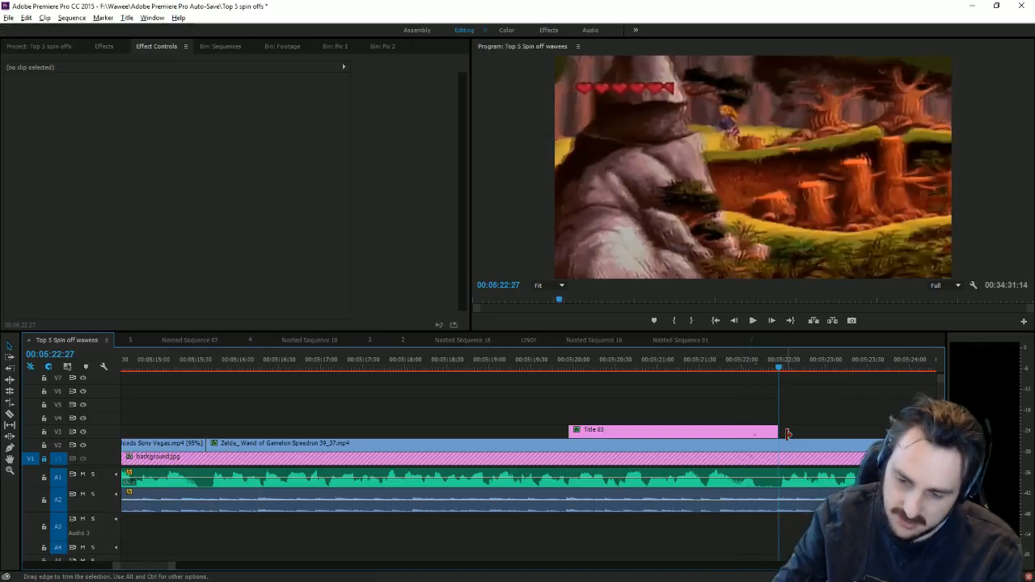
{"action": "left_click", "coordinate": [10, 414]}
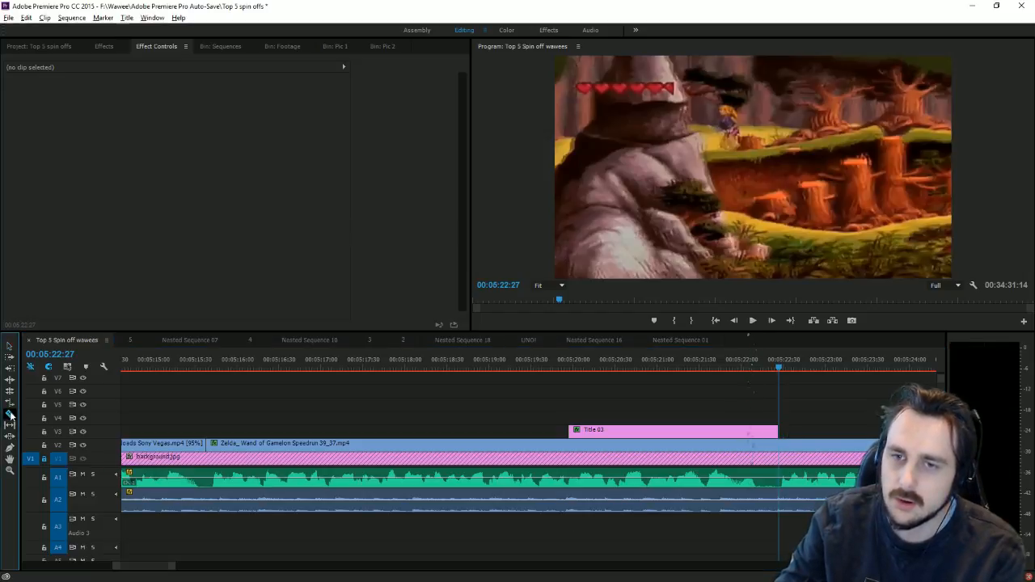
{"action": "left_click", "coordinate": [781, 446]}
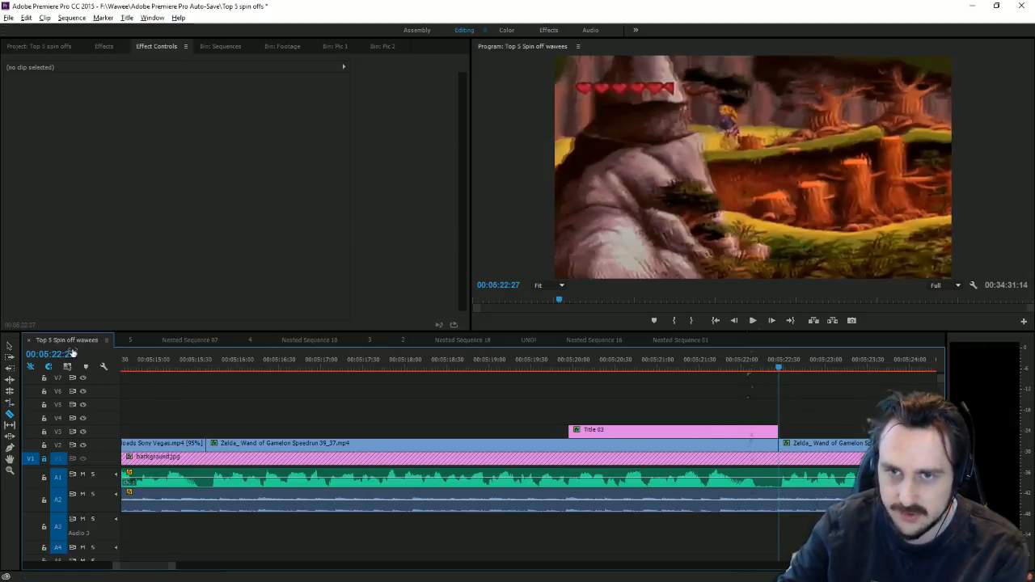
{"action": "key", "text": "v"}
{"action": "left_click", "coordinate": [817, 443]}
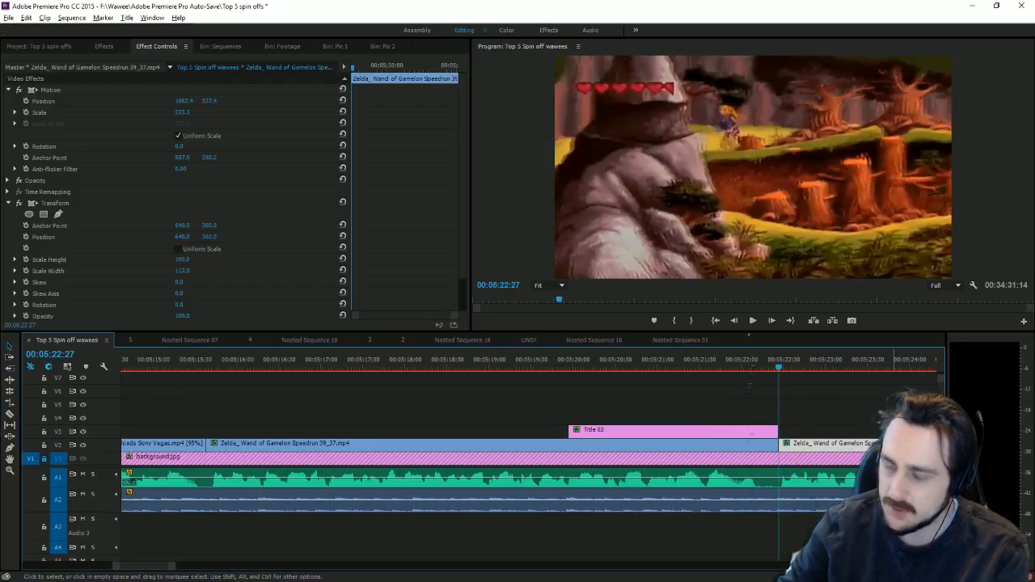
{"action": "key", "text": "Delete"}
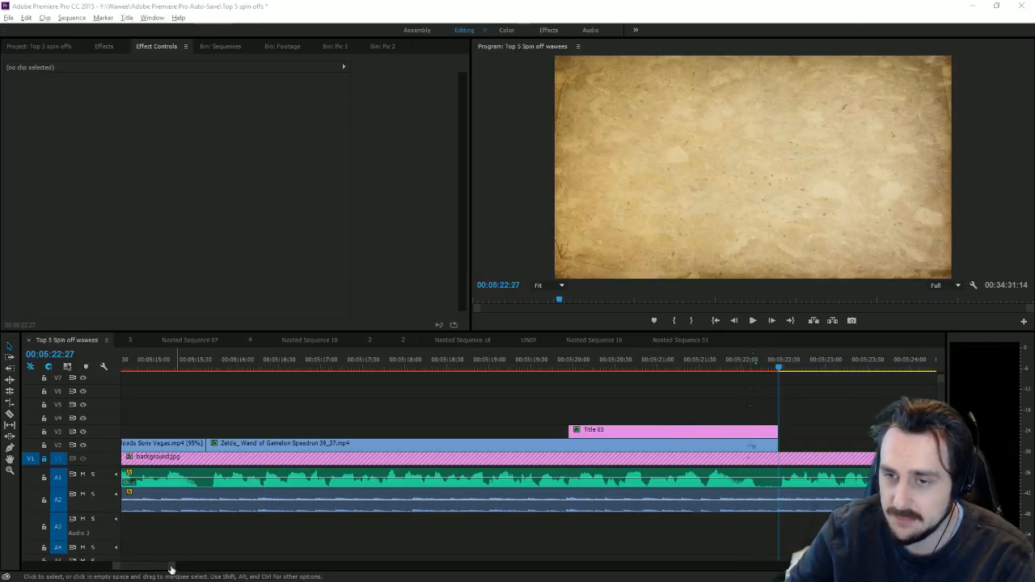
Step: Delete the empty gap on track V4
{"action": "left_click_drag", "start_coordinate": [171, 566], "coordinate": [194, 568]}
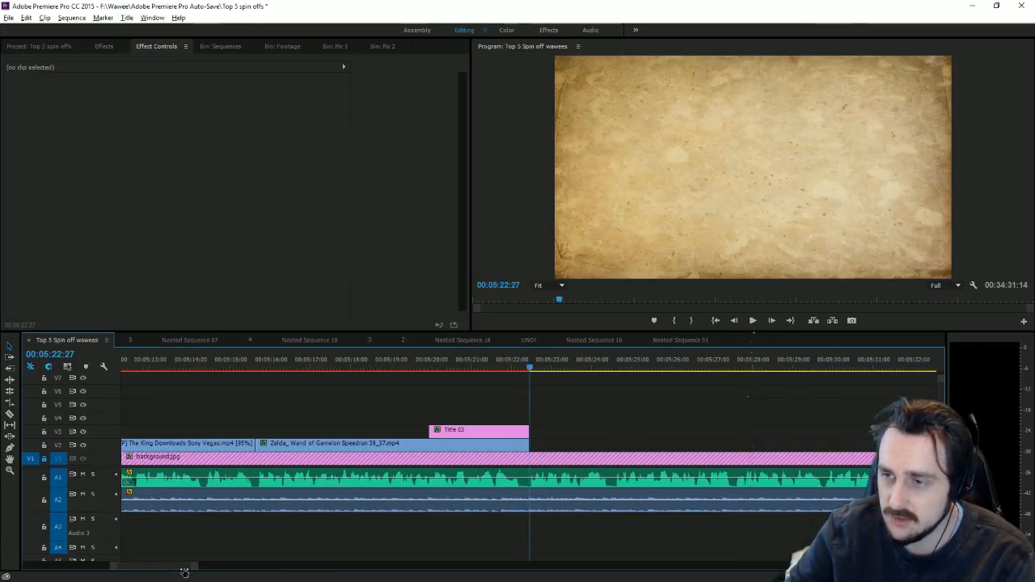
{"action": "left_click", "coordinate": [657, 420]}
{"action": "key", "text": "Delete"}
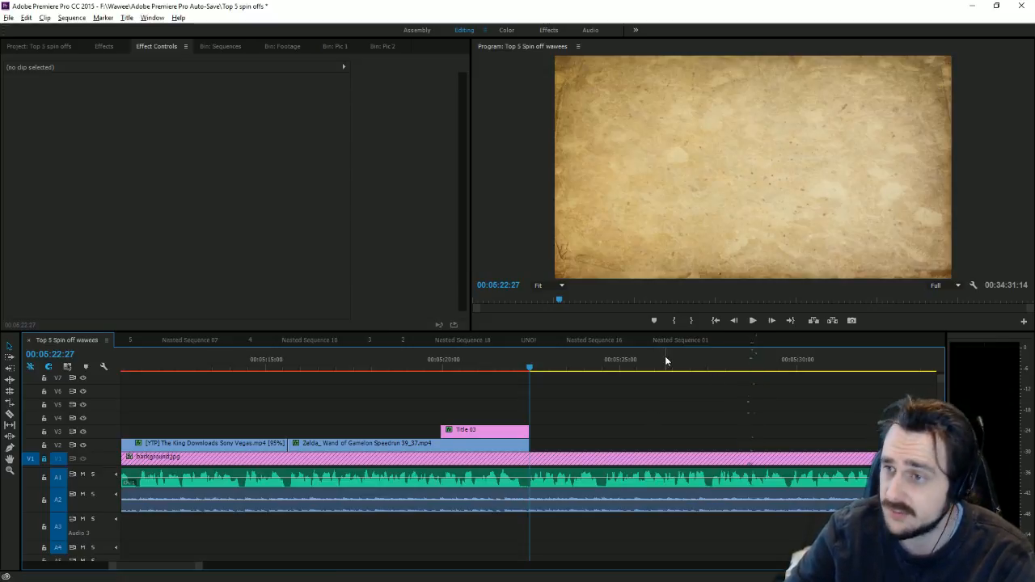
Step: Play back the parchment section, then jump to the speedrun clips near 00:21:46
{"action": "left_click", "coordinate": [753, 321]}
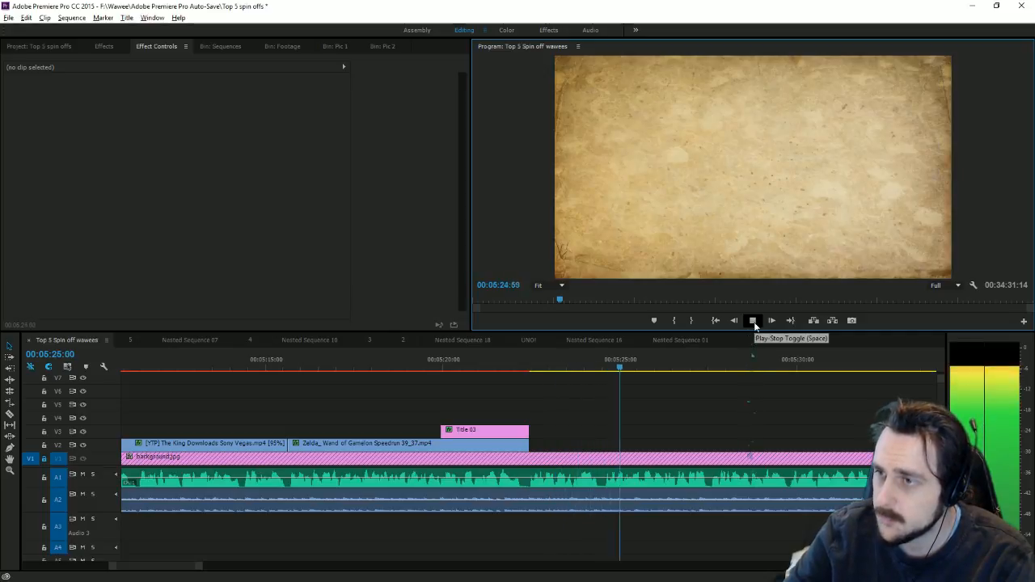
{"action": "left_click", "coordinate": [753, 320]}
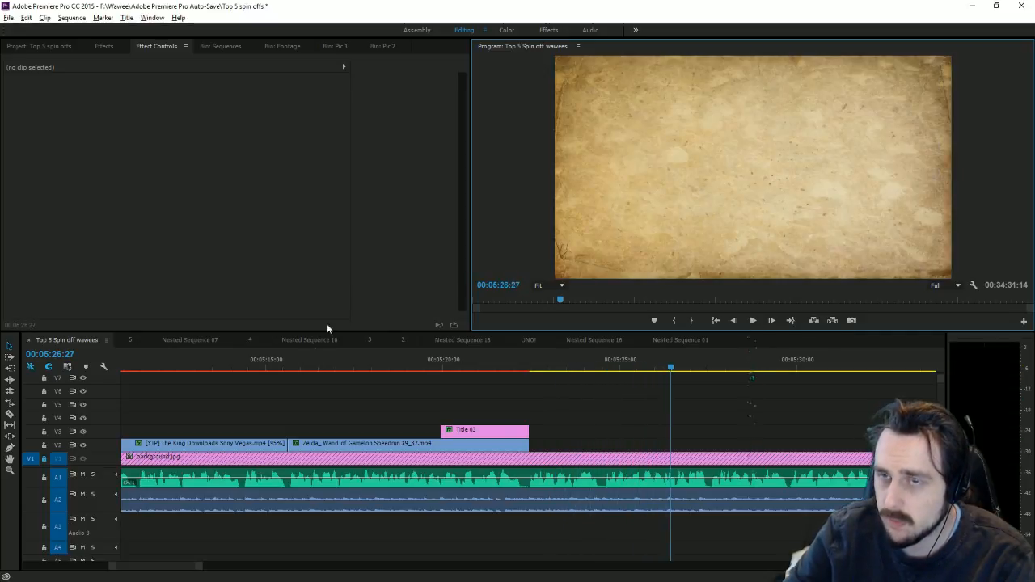
{"action": "left_click_drag", "start_coordinate": [200, 571], "coordinate": [693, 571]}
{"action": "left_click", "coordinate": [814, 369]}
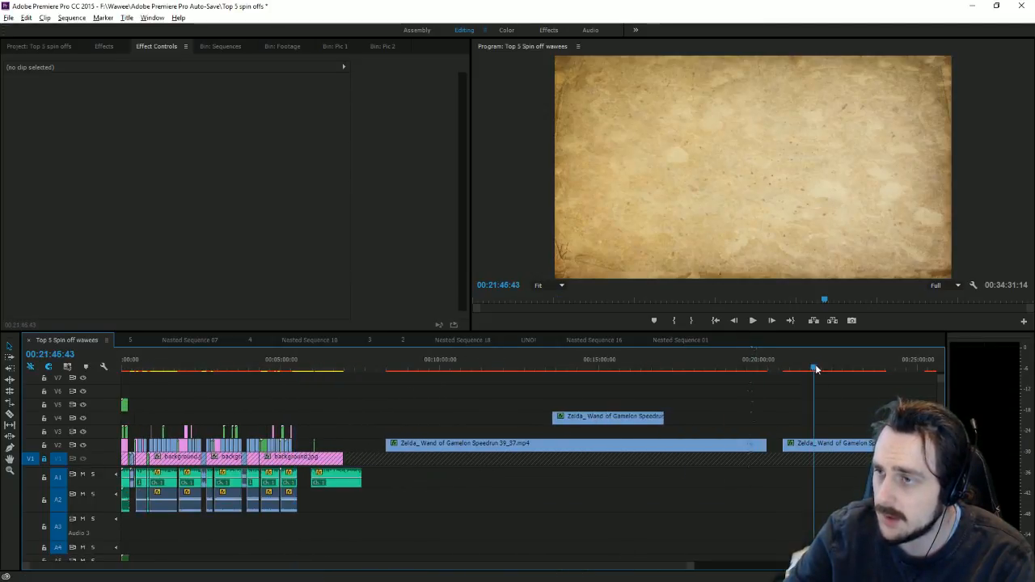
Step: Trim a Wand of Gamelon speedrun piece and move it onto V4 near 00:05:28:13
{"action": "left_click_drag", "start_coordinate": [817, 369], "coordinate": [918, 399]}
{"action": "left_click_drag", "start_coordinate": [701, 444], "coordinate": [161, 407]}
{"action": "left_click_drag", "start_coordinate": [258, 568], "coordinate": [156, 571]}
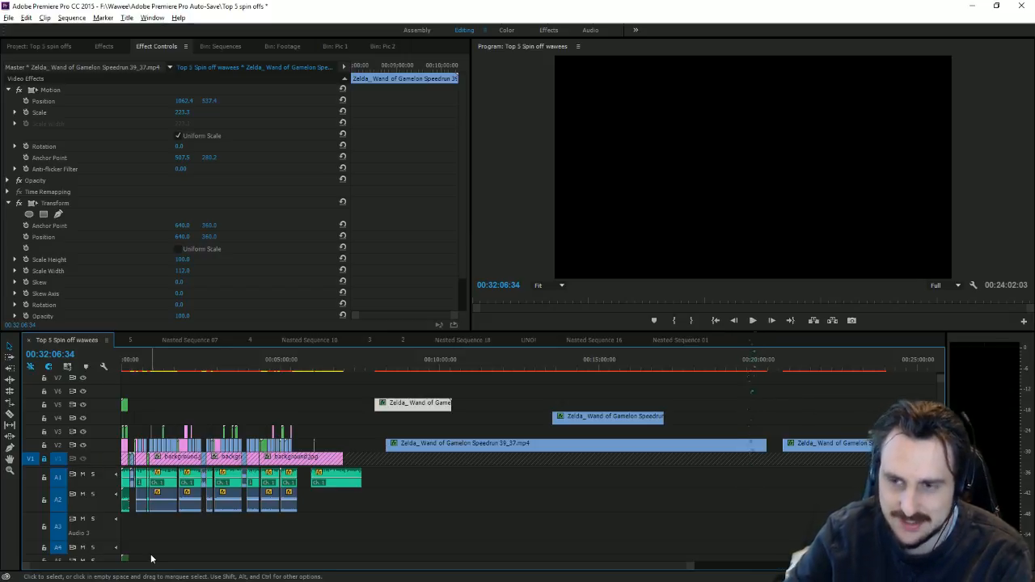
{"action": "left_click_drag", "start_coordinate": [406, 411], "coordinate": [307, 423]}
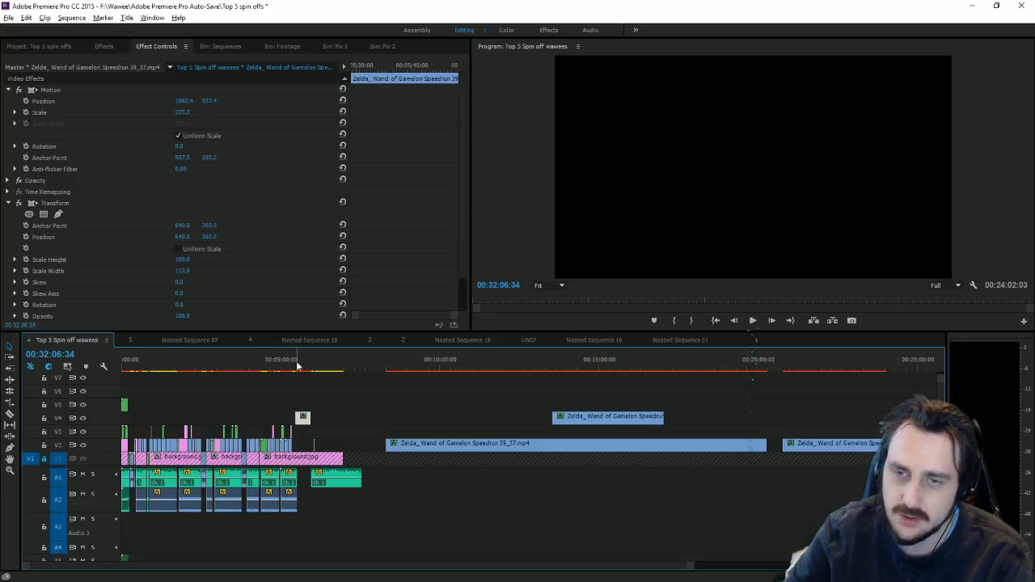
{"action": "left_click", "coordinate": [296, 367]}
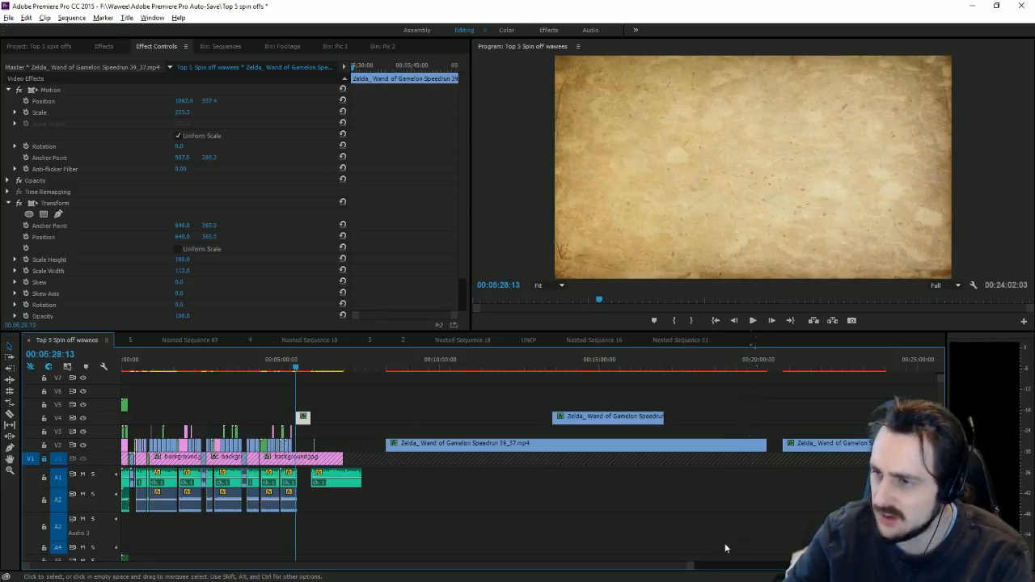
Step: Move the speedrun clip down to V2 after Title 03 and slightly extend the A1 and A2 clip ends
{"action": "key", "text": "equal"}
{"action": "key", "text": "equal"}
{"action": "key", "text": "equal"}
{"action": "key", "text": "equal"}
{"action": "key", "text": "equal"}
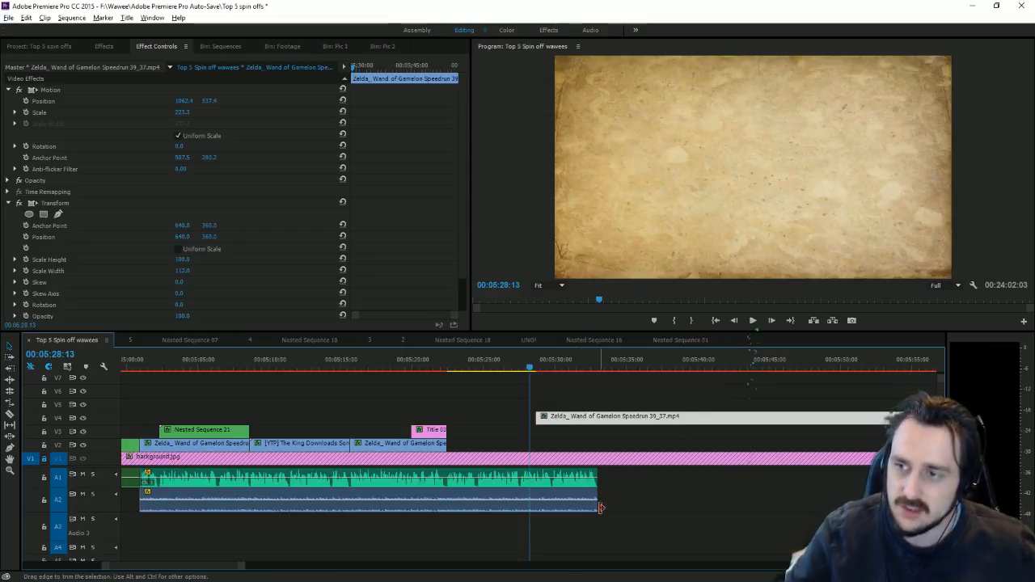
{"action": "mouse_move", "coordinate": [599, 476]}
{"action": "left_mouse_down"}
{"action": "mouse_move", "coordinate": [608, 470]}
{"action": "mouse_move", "coordinate": [598, 479]}
{"action": "left_mouse_up"}
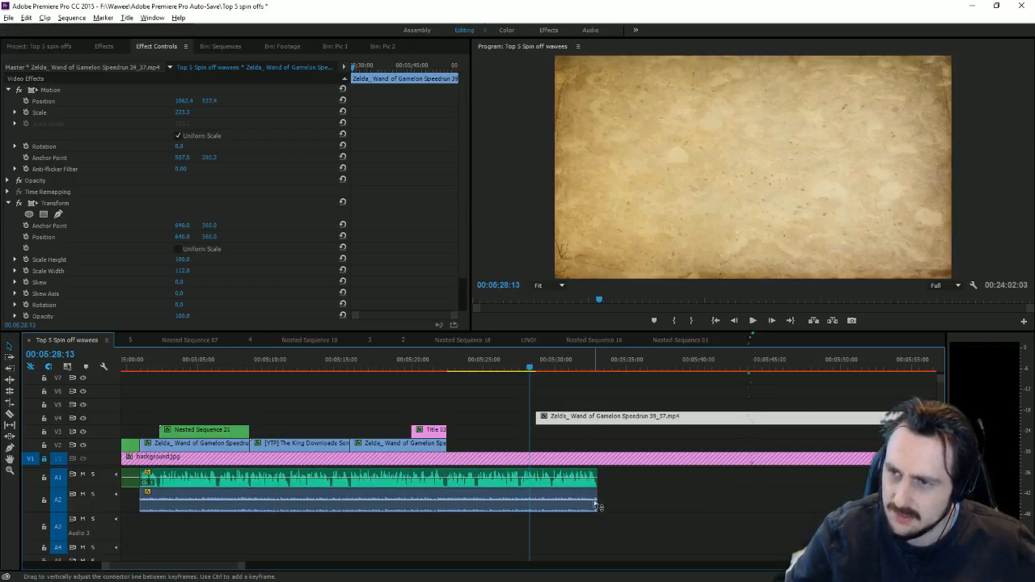
{"action": "left_click_drag", "start_coordinate": [576, 417], "coordinate": [489, 448]}
{"action": "left_click_drag", "start_coordinate": [604, 497], "coordinate": [608, 497]}
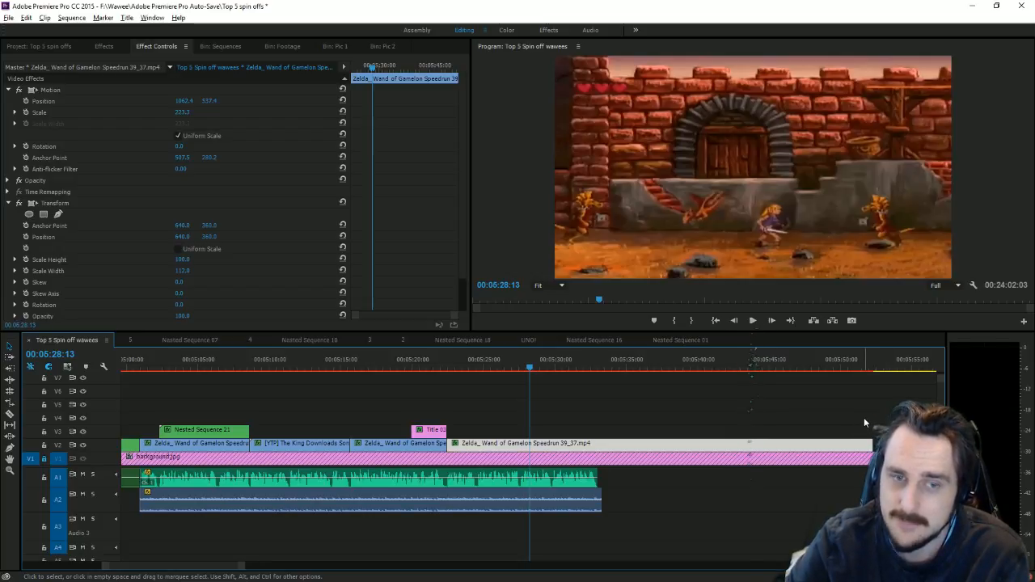
Step: Trim the V2 speedrun clip's end back to the playhead at 05:27:28
{"action": "left_click_drag", "start_coordinate": [873, 443], "coordinate": [606, 444]}
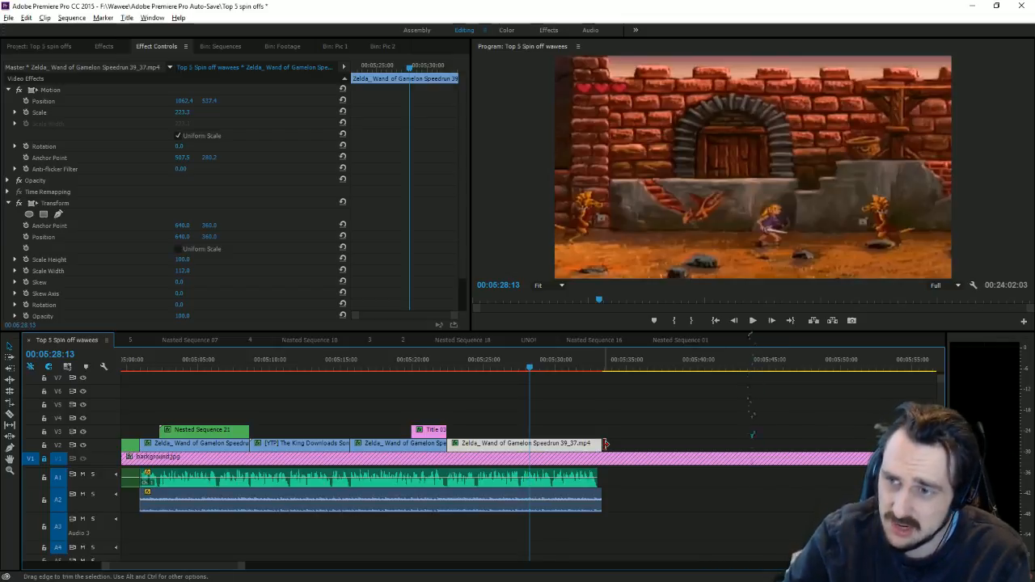
{"action": "left_click", "coordinate": [520, 368]}
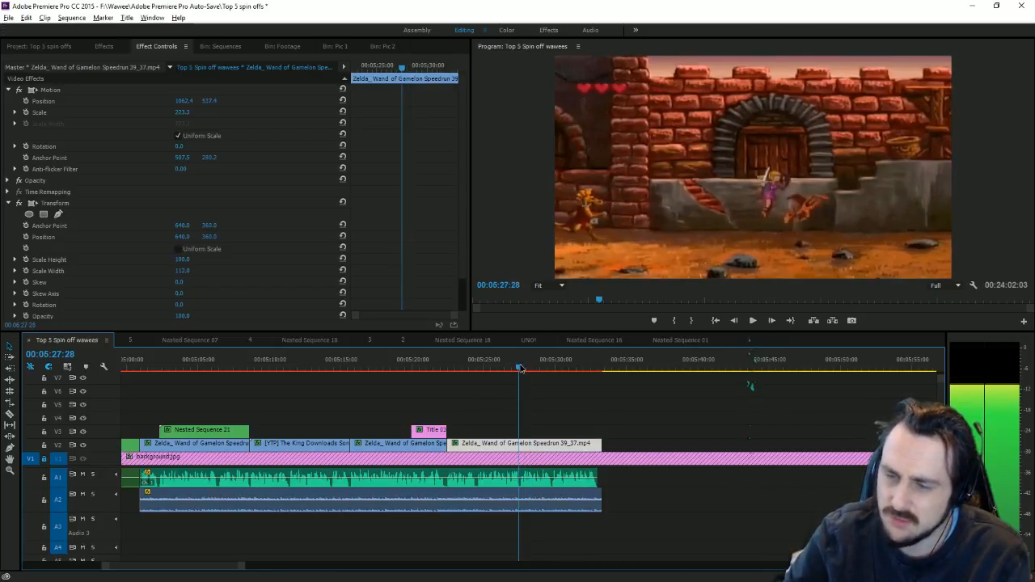
{"action": "left_click_drag", "start_coordinate": [605, 444], "coordinate": [520, 437]}
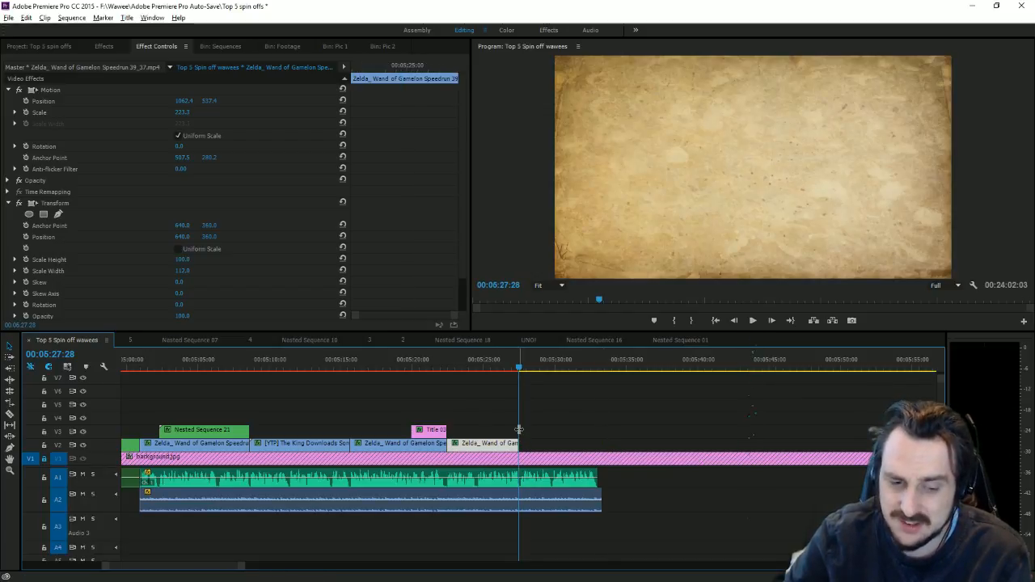
Step: Preview the cut from 05:22:22, then extend the speedrun clip's end to the A2 music's end
{"action": "left_click", "coordinate": [447, 359]}
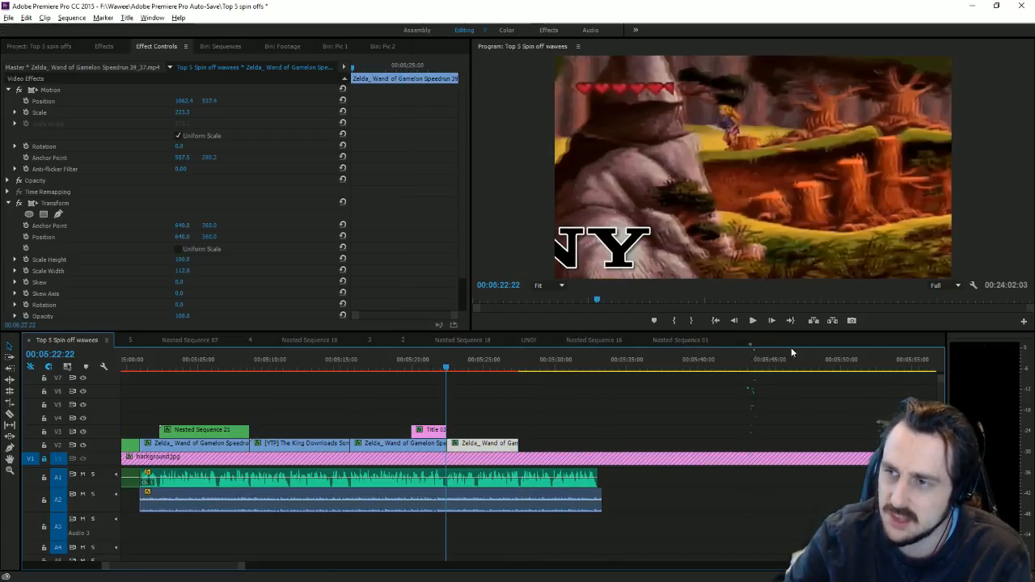
{"action": "left_click", "coordinate": [753, 320]}
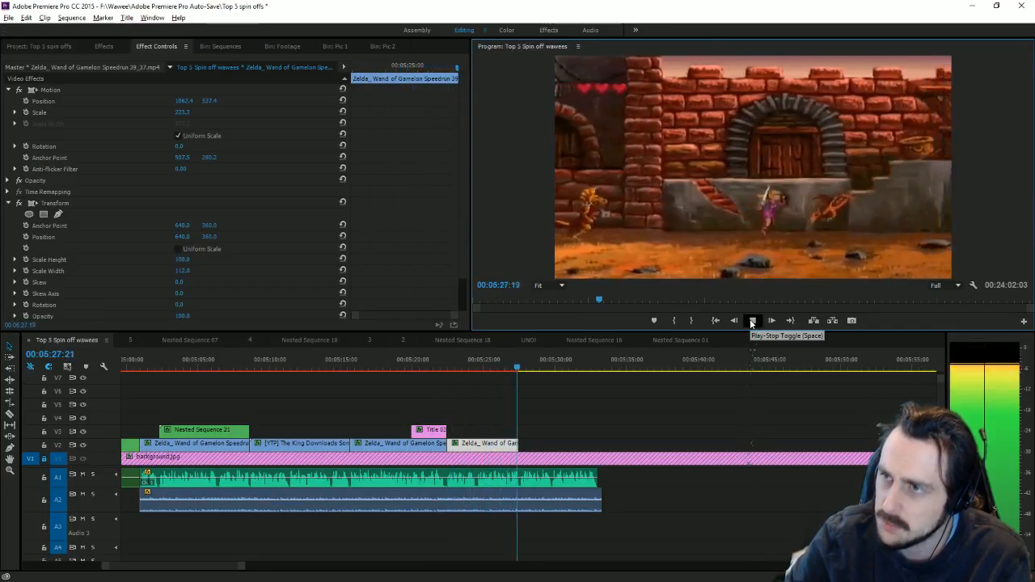
{"action": "left_click", "coordinate": [520, 368]}
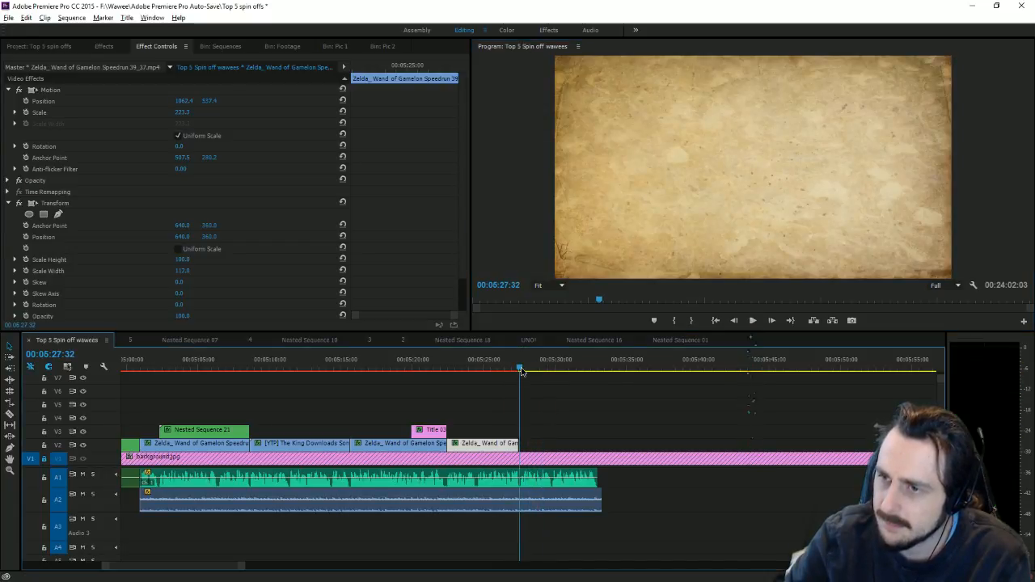
{"action": "left_click", "coordinate": [514, 448]}
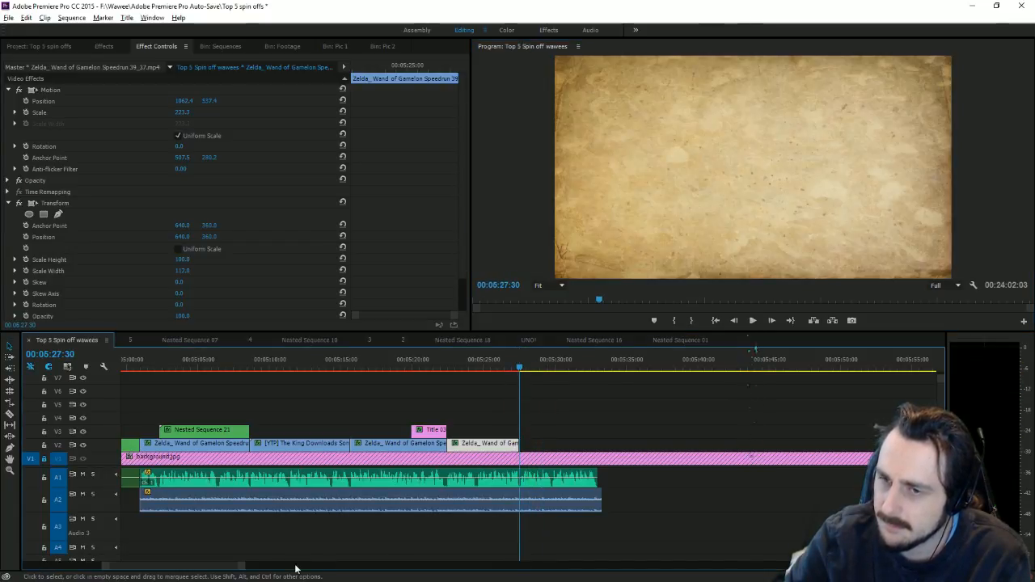
{"action": "left_click_drag", "start_coordinate": [241, 567], "coordinate": [789, 559]}
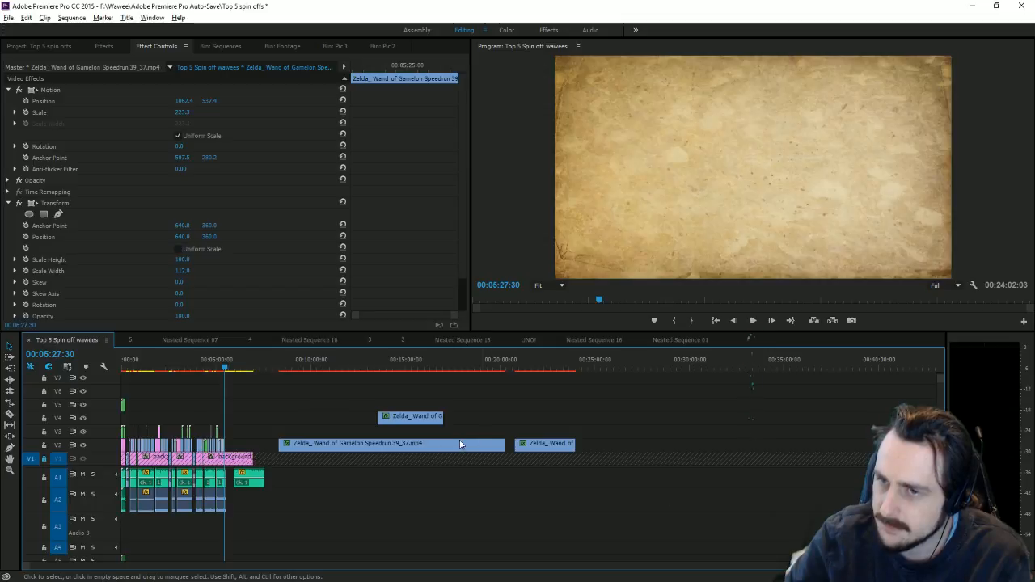
{"action": "scroll", "coordinate": [504, 555], "scroll_direction": "up", "scroll_amount": 6}
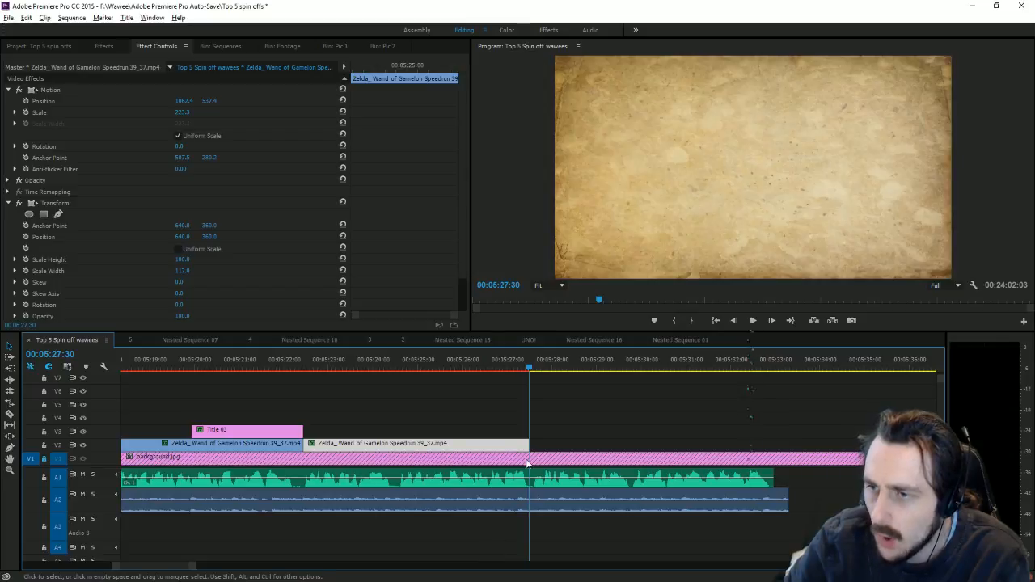
{"action": "left_click_drag", "start_coordinate": [529, 443], "coordinate": [780, 438]}
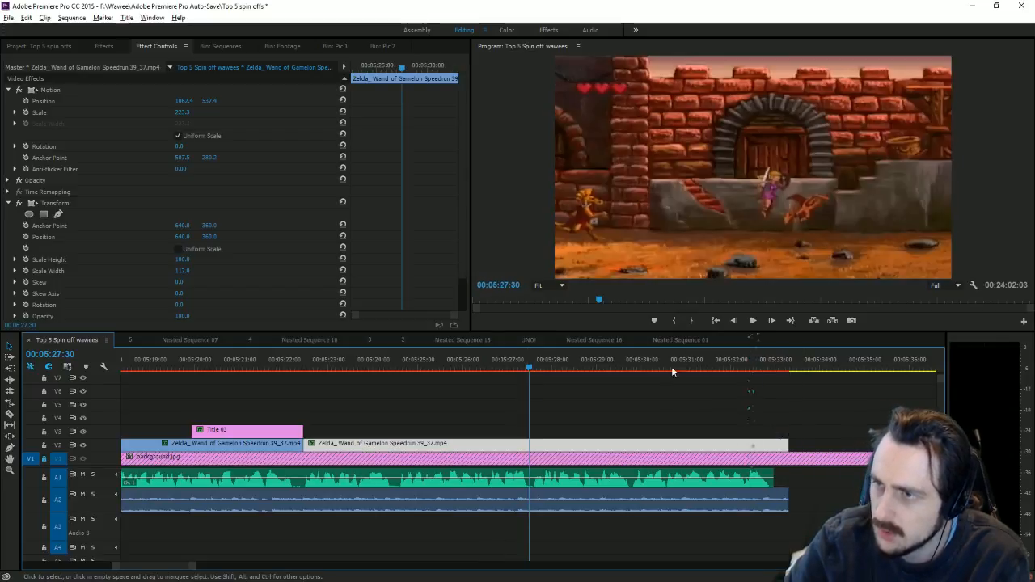
Step: Play back the extended clip, then try shifting the later A1 clip earlier and undo it
{"action": "left_click", "coordinate": [617, 365]}
{"action": "key", "text": "space"}
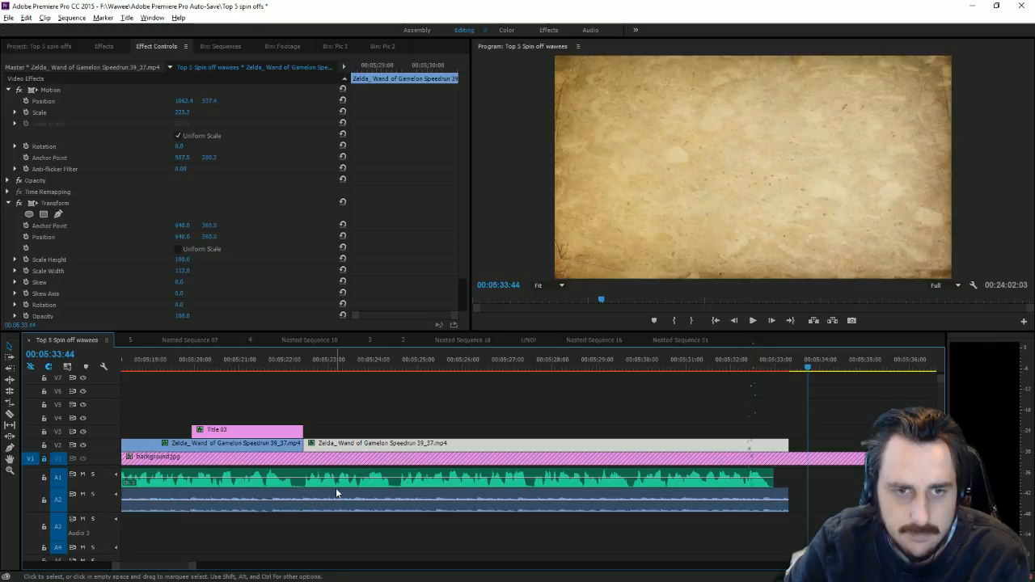
{"action": "left_click_drag", "start_coordinate": [194, 566], "coordinate": [281, 564]}
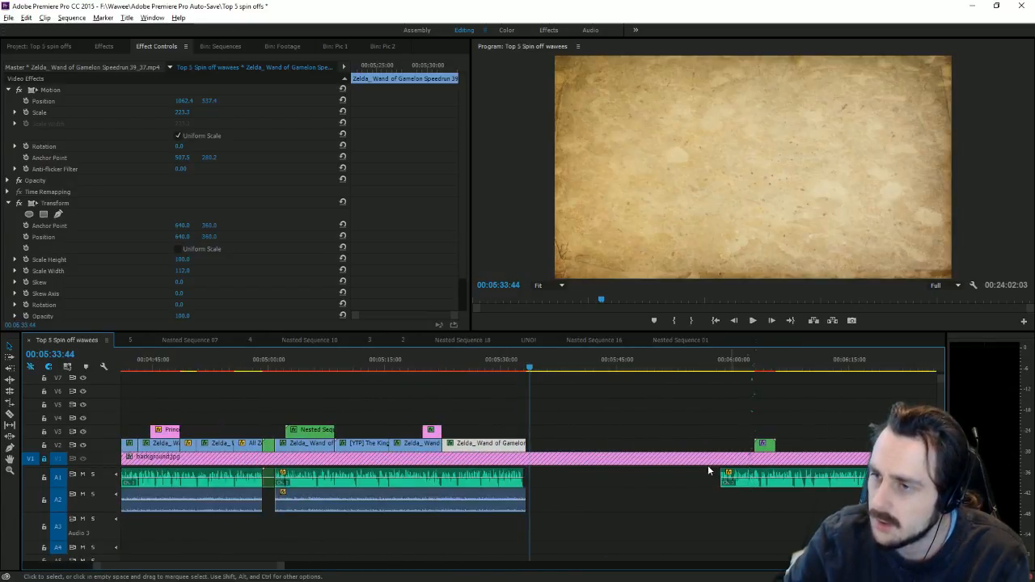
{"action": "left_click_drag", "start_coordinate": [724, 478], "coordinate": [706, 477]}
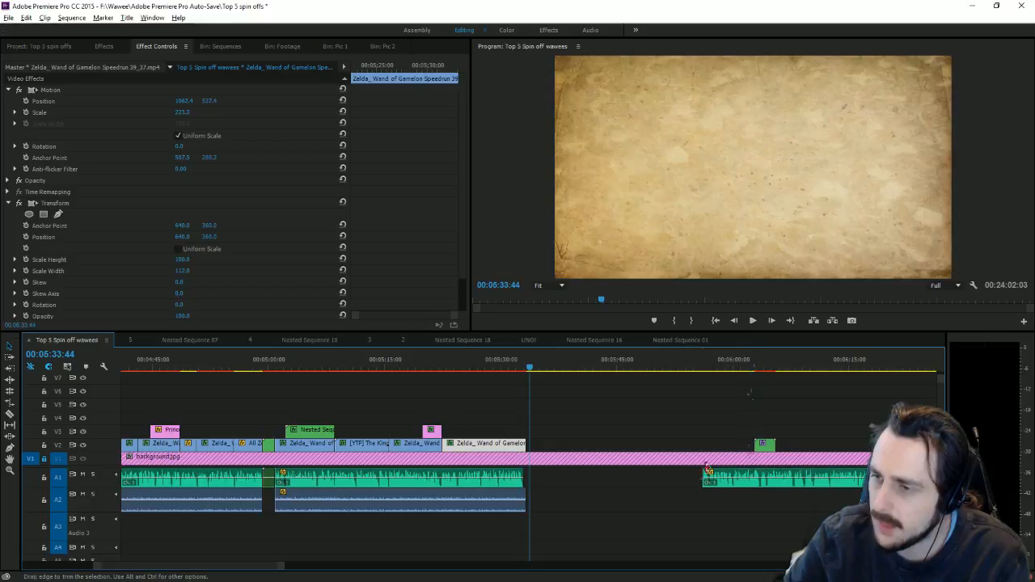
{"action": "key", "text": "ctrl+z"}
{"action": "left_click", "coordinate": [710, 372]}
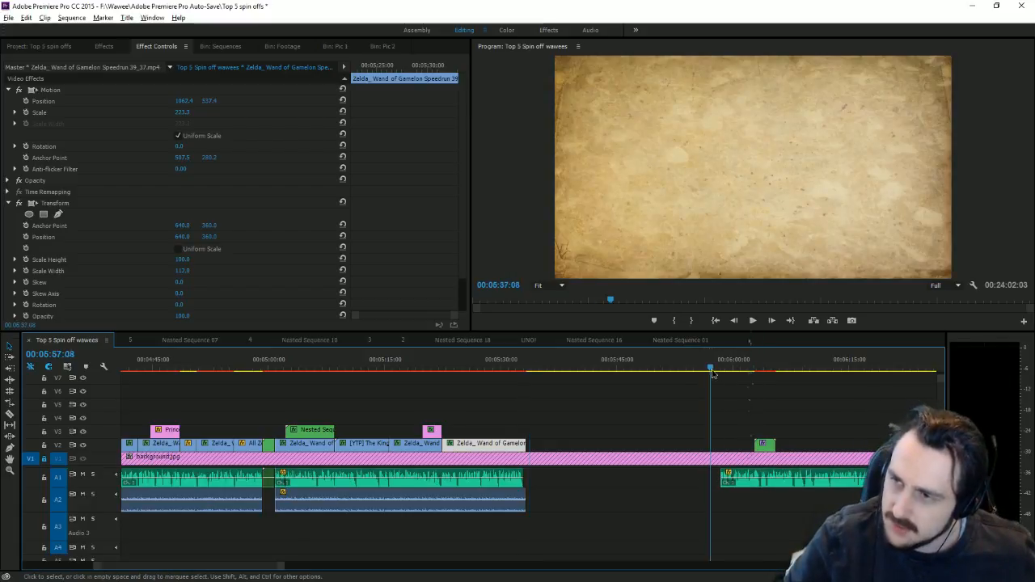
{"action": "left_click_drag", "start_coordinate": [712, 370], "coordinate": [721, 371]}
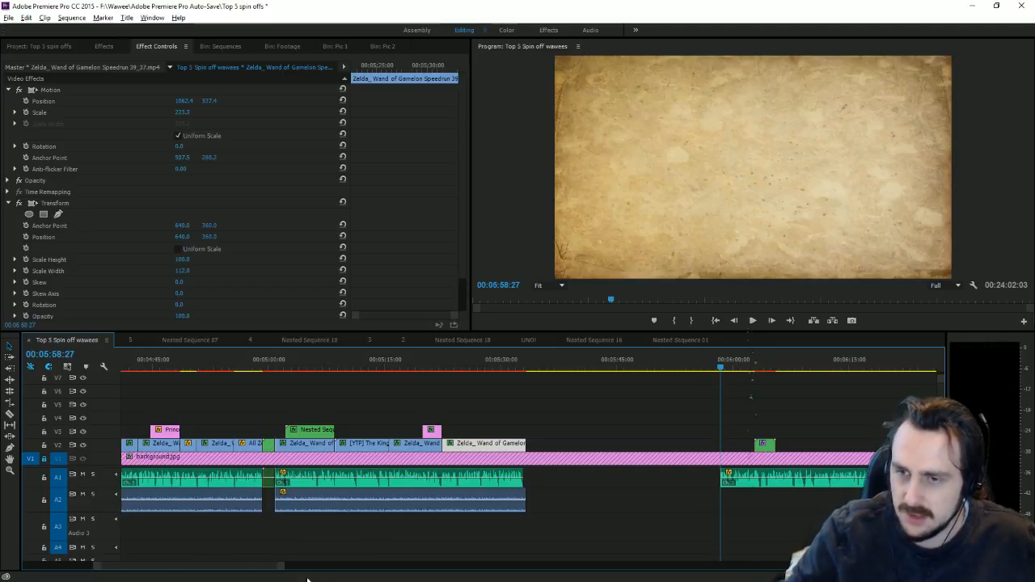
Step: Extend the later A1 narration clip's start earlier and slide it left, scrubbing to about 05:54:52
{"action": "left_click_drag", "start_coordinate": [282, 567], "coordinate": [161, 566]}
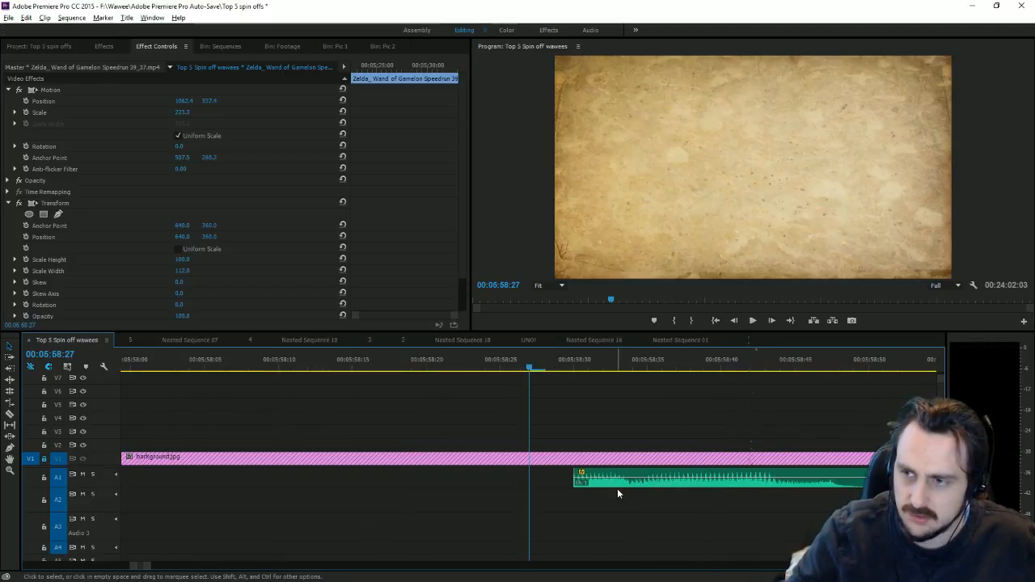
{"action": "left_click_drag", "start_coordinate": [573, 477], "coordinate": [363, 464]}
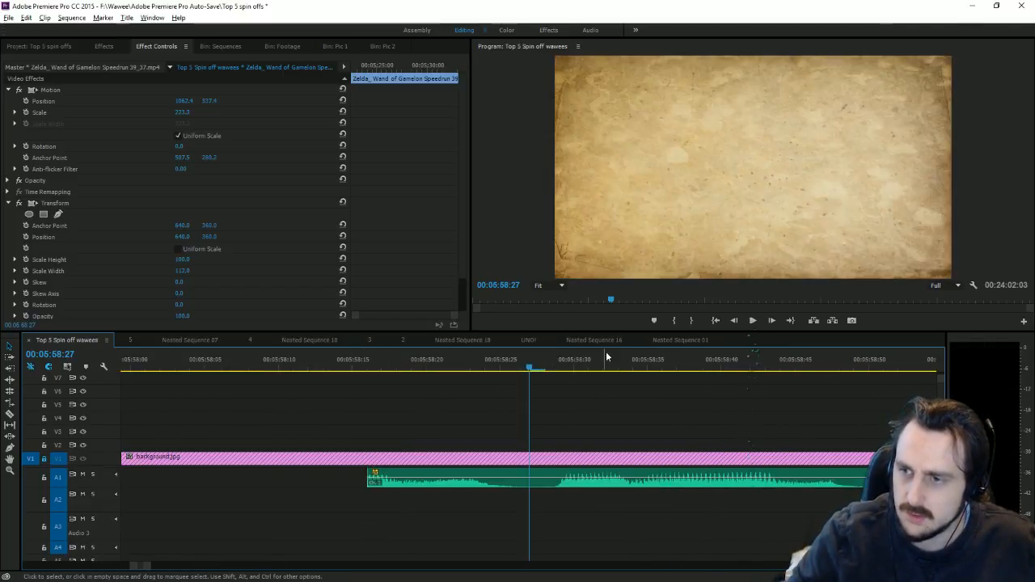
{"action": "left_click_drag", "start_coordinate": [606, 356], "coordinate": [860, 427]}
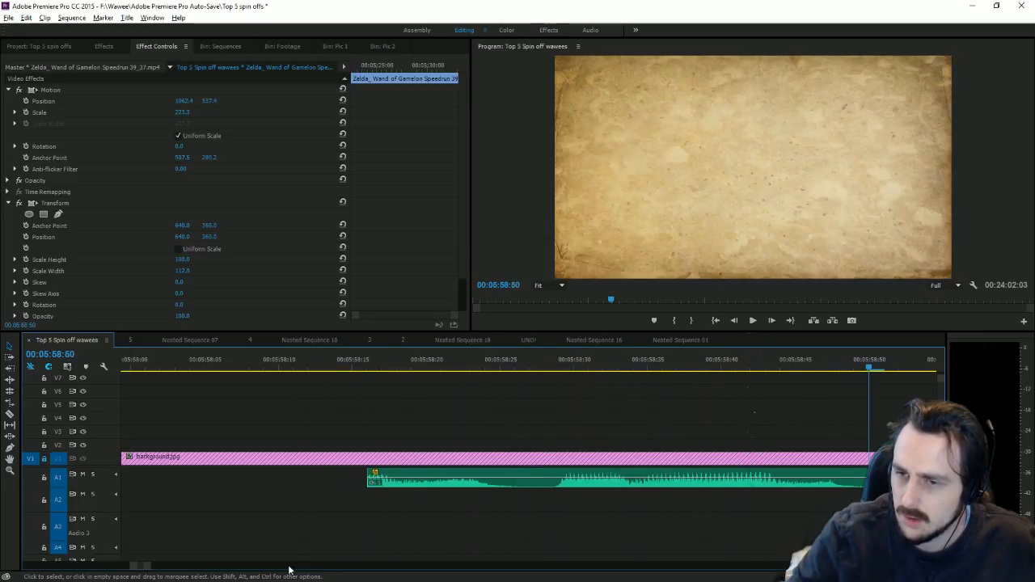
{"action": "left_click_drag", "start_coordinate": [151, 565], "coordinate": [356, 566]}
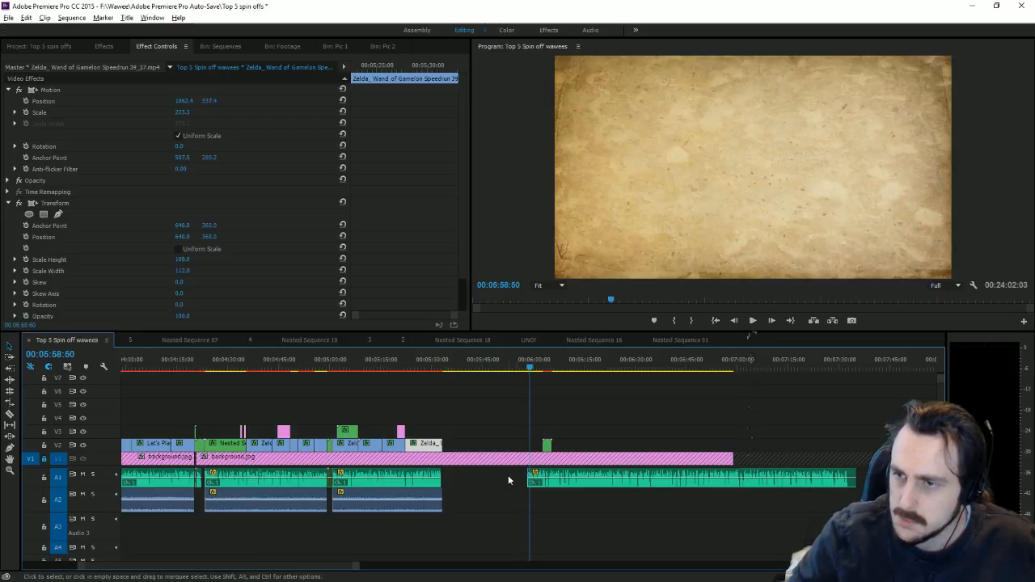
{"action": "left_click_drag", "start_coordinate": [533, 480], "coordinate": [479, 480]}
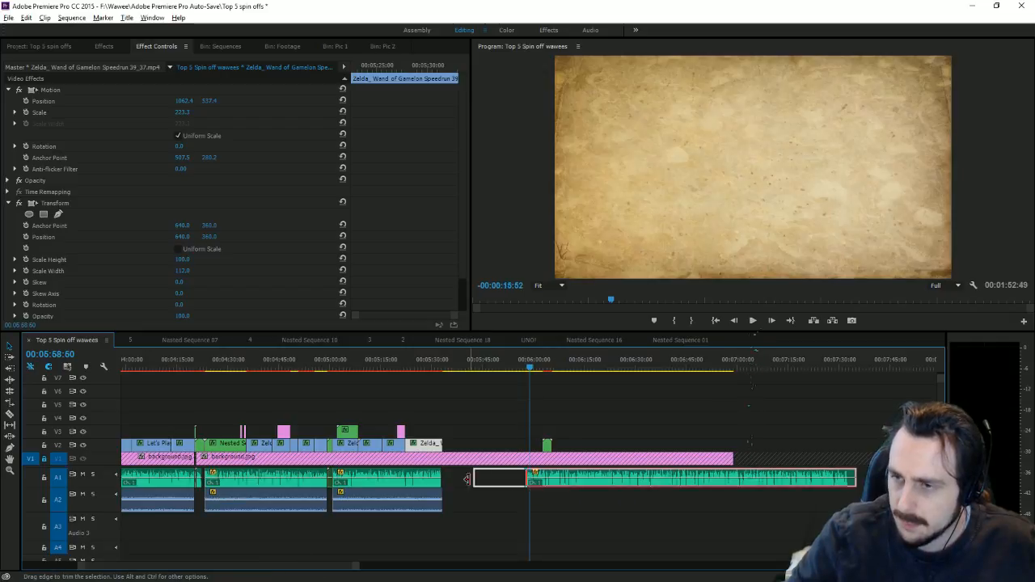
{"action": "left_click", "coordinate": [506, 384]}
{"action": "left_click_drag", "start_coordinate": [511, 368], "coordinate": [516, 370]}
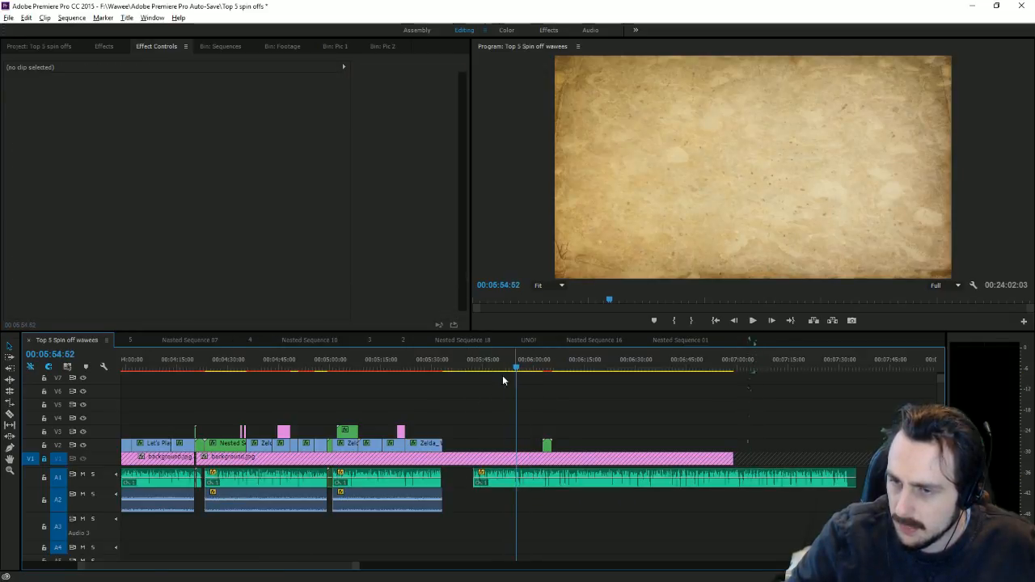
Step: Trim the narration's start to the playhead and razor it just after that start
{"action": "left_click_drag", "start_coordinate": [357, 565], "coordinate": [220, 565]}
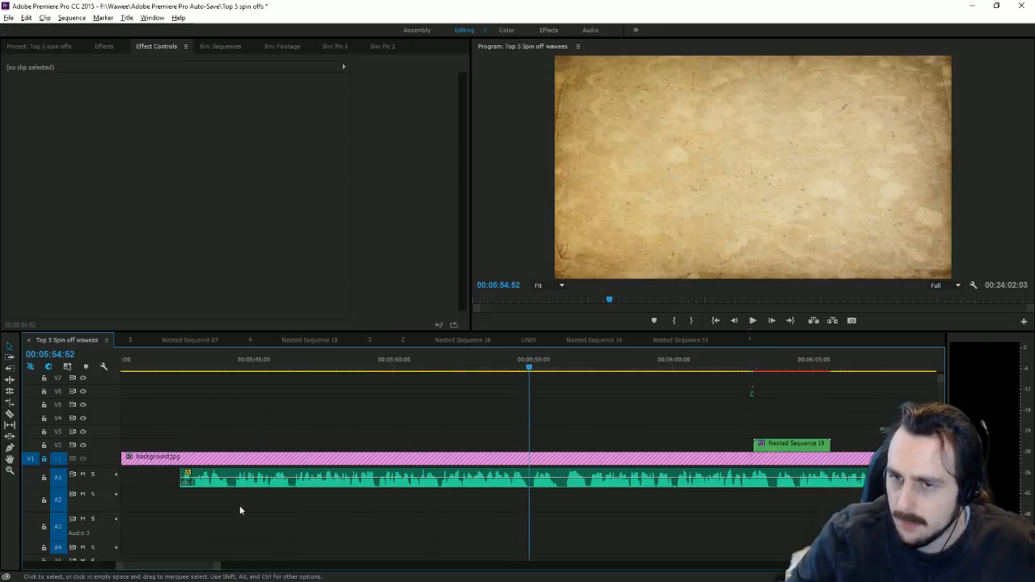
{"action": "left_click_drag", "start_coordinate": [180, 477], "coordinate": [520, 465]}
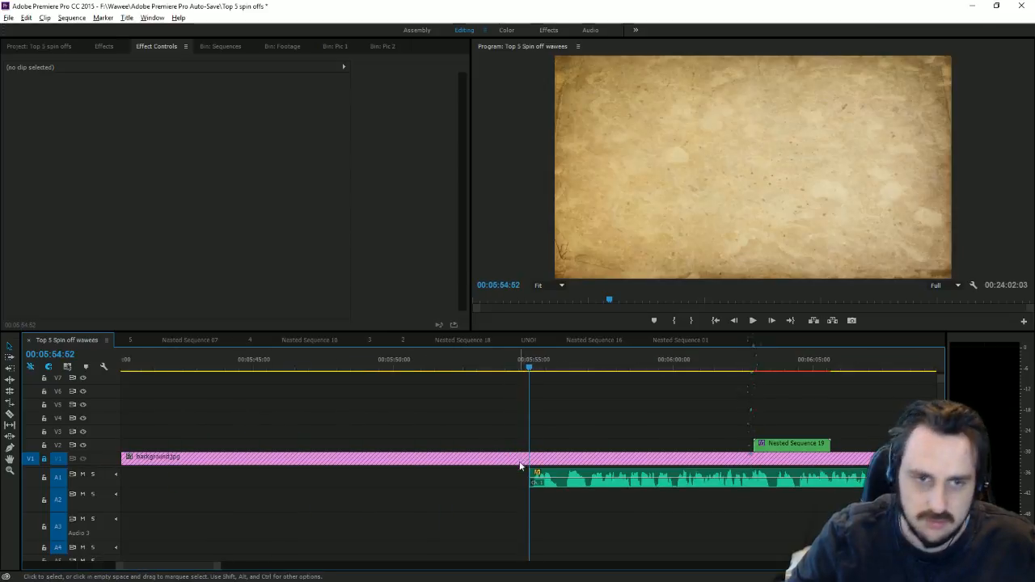
{"action": "left_click", "coordinate": [10, 416]}
{"action": "left_click", "coordinate": [570, 479]}
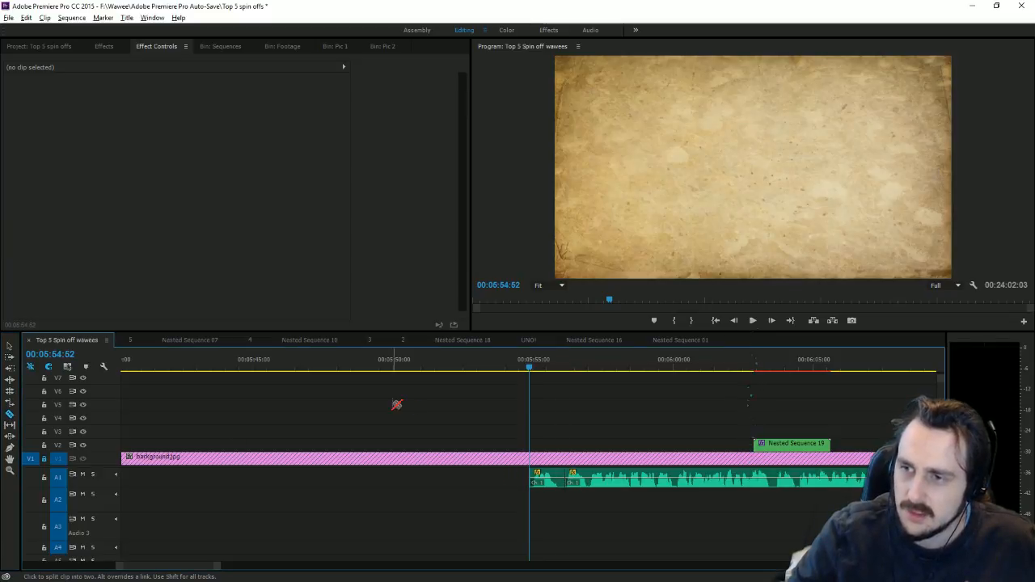
{"action": "key", "text": "v"}
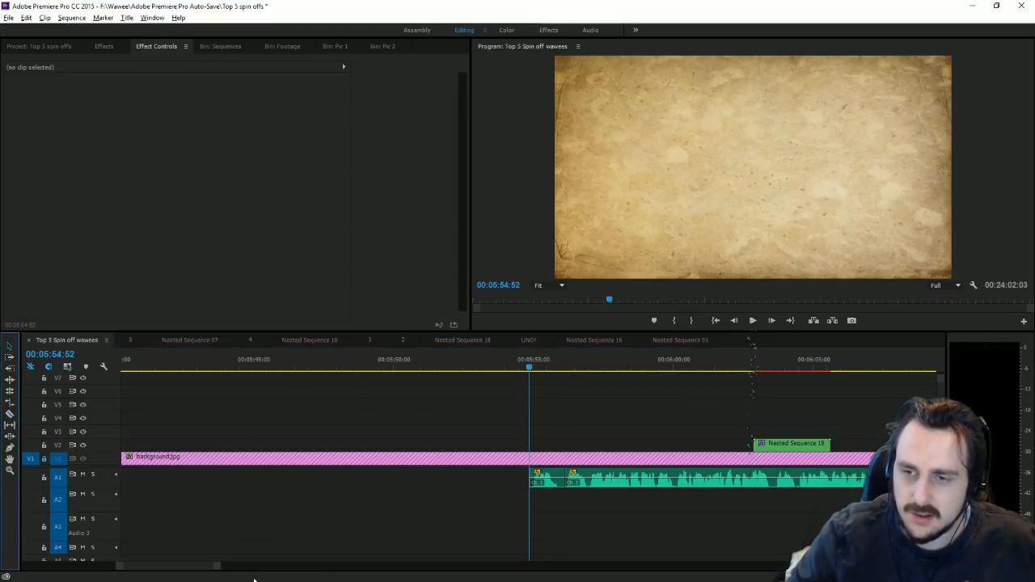
Step: Move the short narration piece and Nested Sequence 19 up toward the Zelda clip's end
{"action": "left_click_drag", "start_coordinate": [215, 568], "coordinate": [241, 562]}
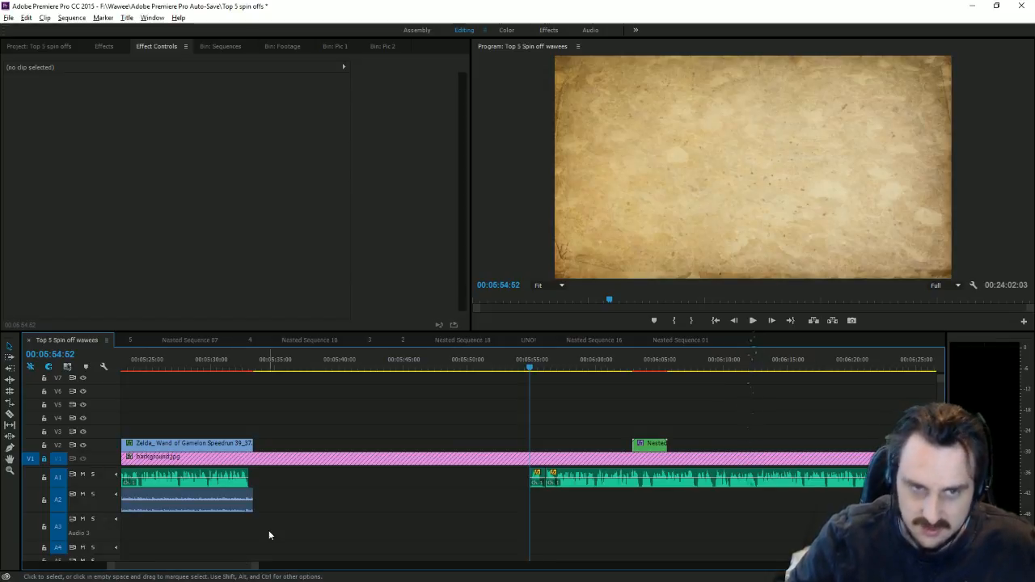
{"action": "left_click_drag", "start_coordinate": [537, 479], "coordinate": [272, 483]}
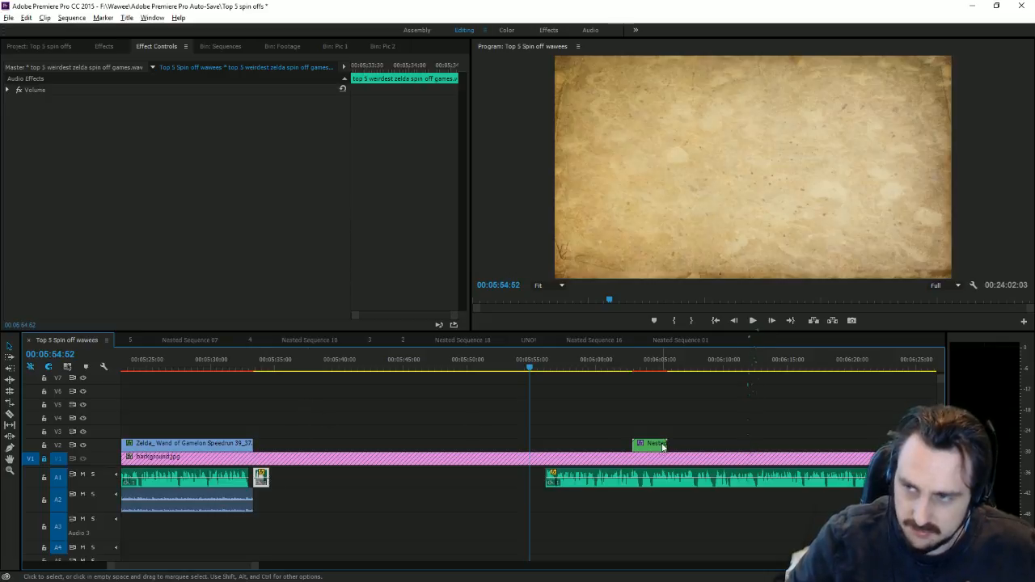
{"action": "left_click_drag", "start_coordinate": [651, 443], "coordinate": [327, 452]}
{"action": "left_click", "coordinate": [367, 423]}
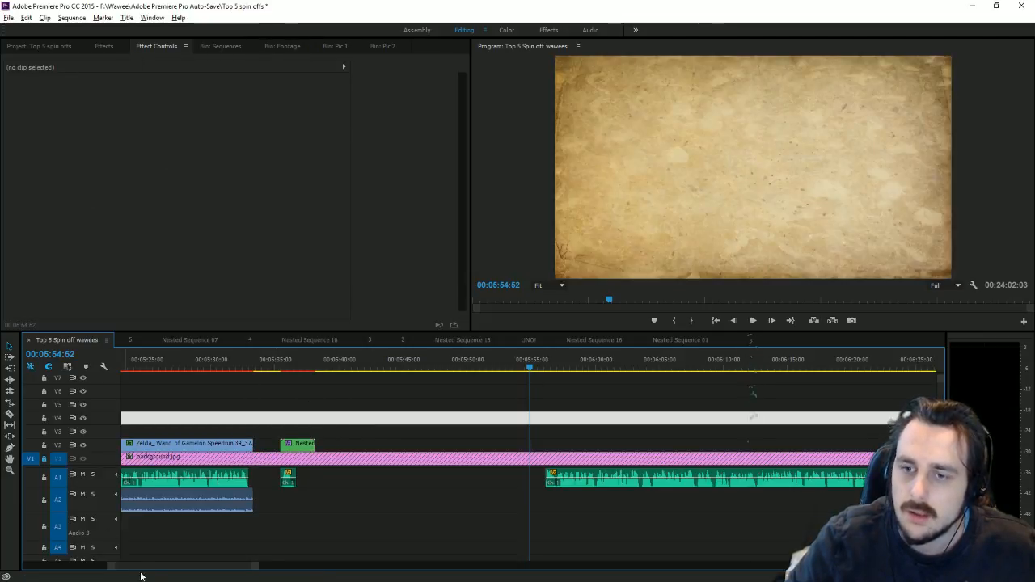
Step: Select Nested Sequence 18 with its V3 clip and paste a copy at about 00:05:36
{"action": "left_click_drag", "start_coordinate": [149, 567], "coordinate": [101, 564]}
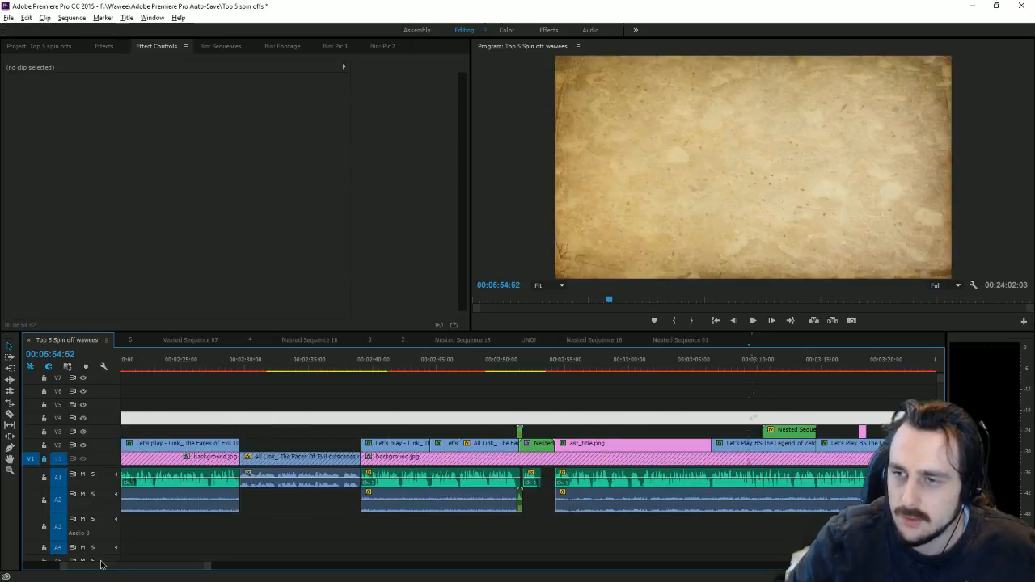
{"action": "left_click", "coordinate": [548, 439]}
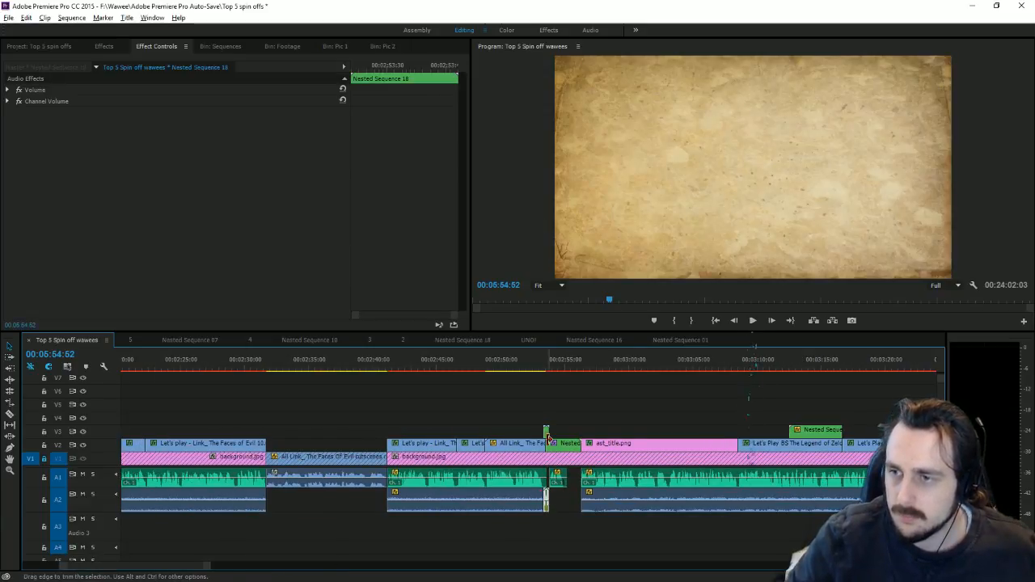
{"action": "left_click", "coordinate": [547, 430], "text": "shift"}
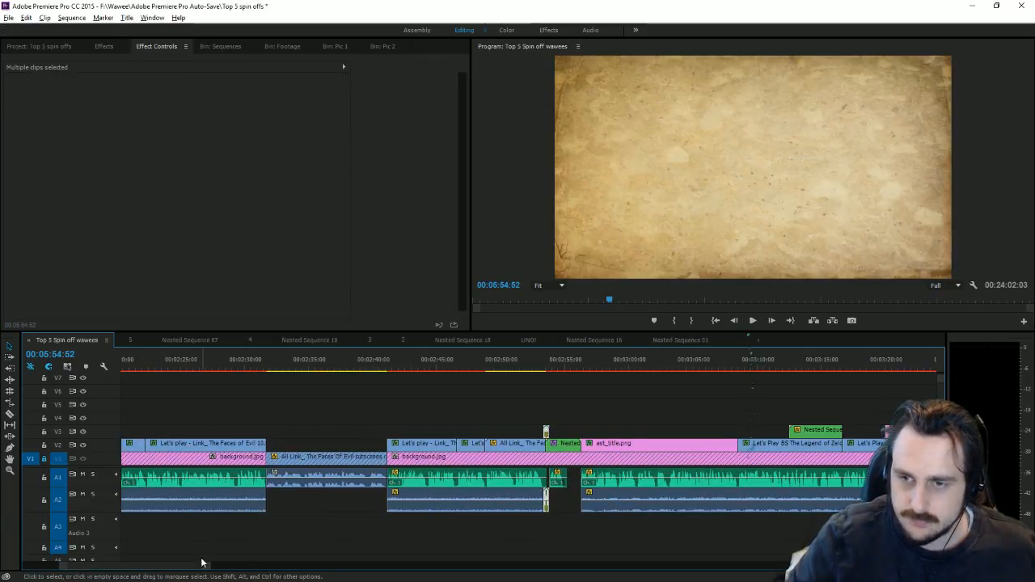
{"action": "left_click_drag", "start_coordinate": [203, 564], "coordinate": [370, 554]}
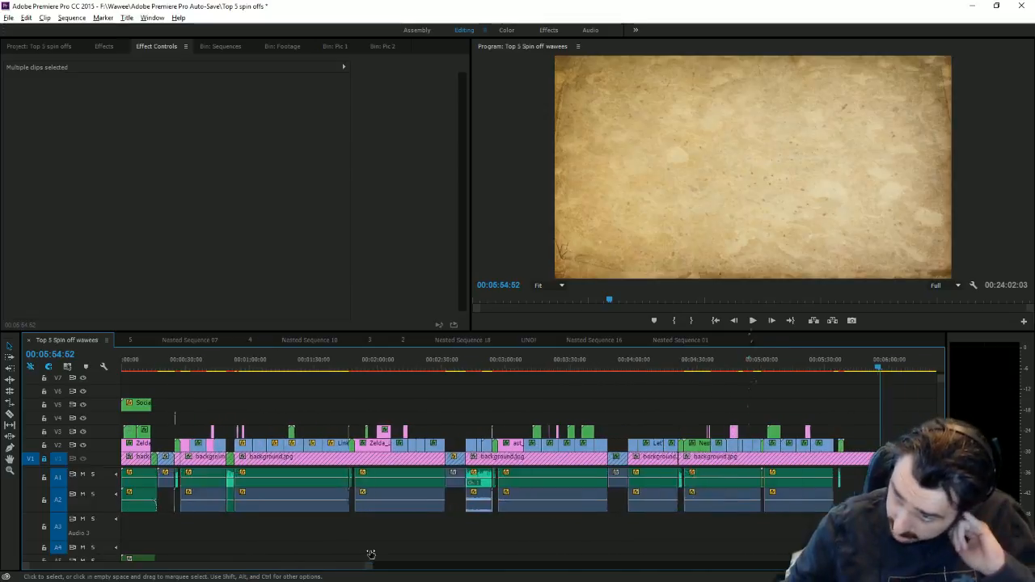
{"action": "left_click", "coordinate": [791, 369]}
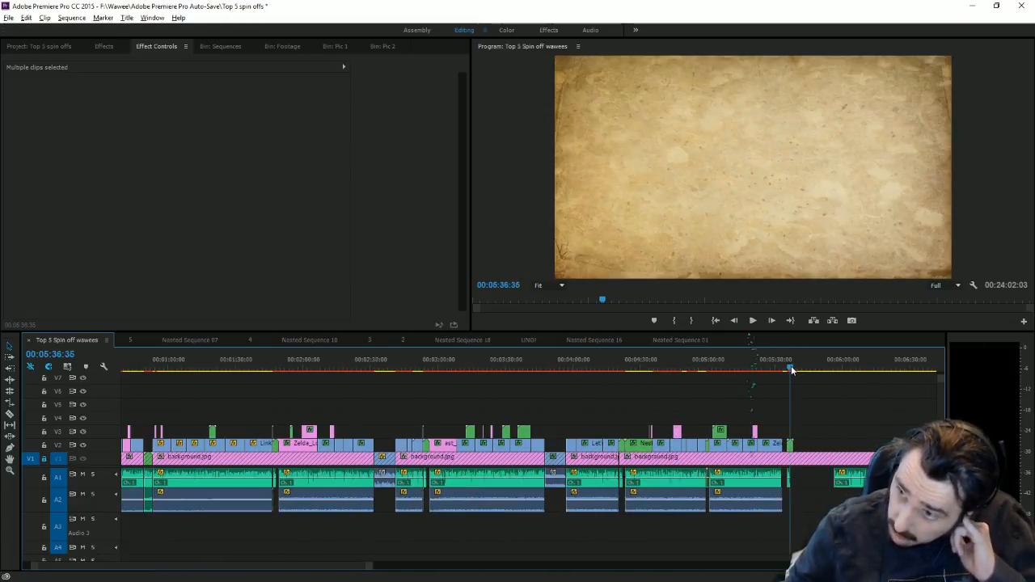
{"action": "left_click_drag", "start_coordinate": [791, 369], "coordinate": [797, 370]}
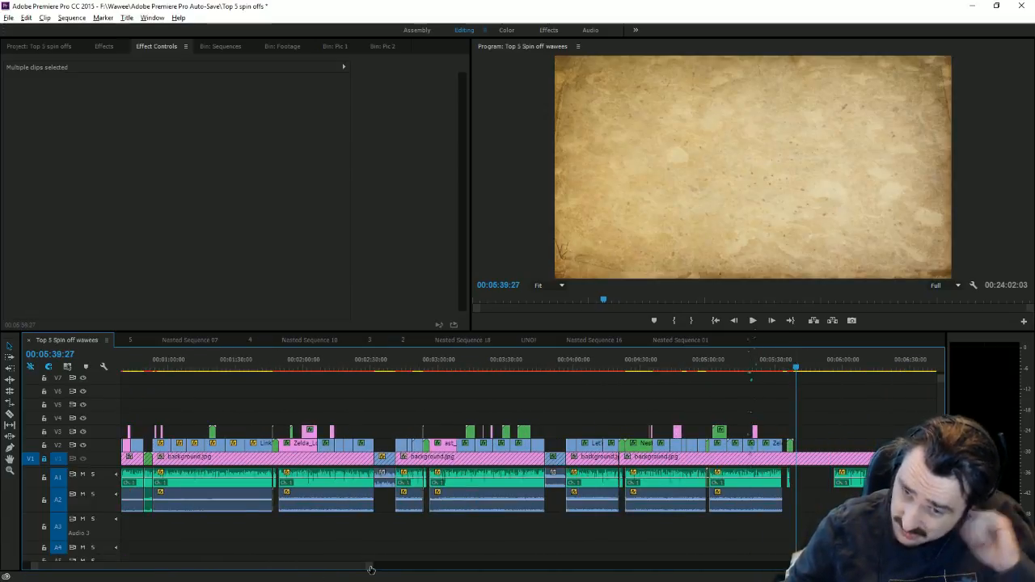
{"action": "key", "text": "equal"}
{"action": "key", "text": "equal"}
{"action": "key", "text": "equal"}
{"action": "key", "text": "equal"}
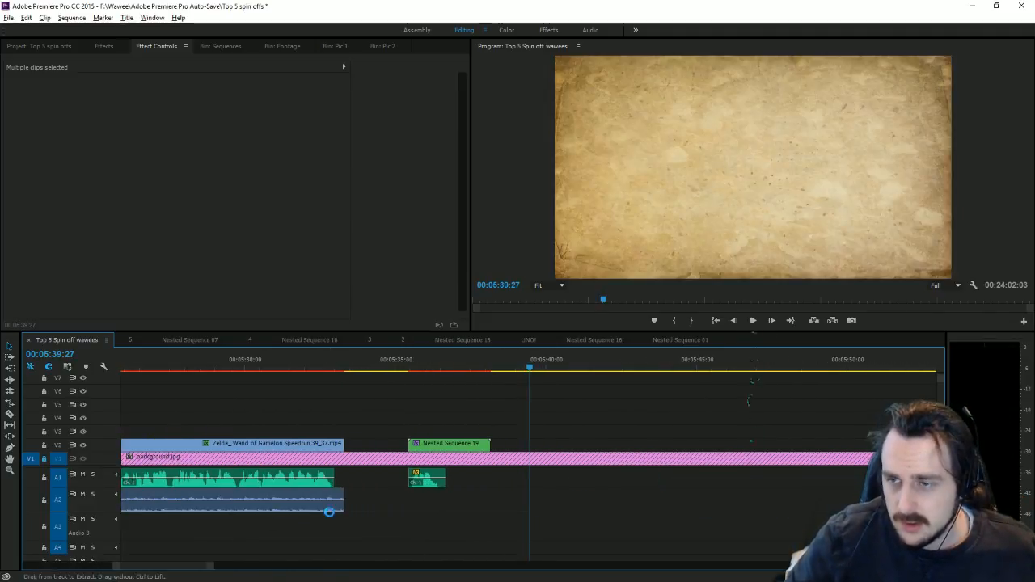
{"action": "key", "text": "ctrl+v"}
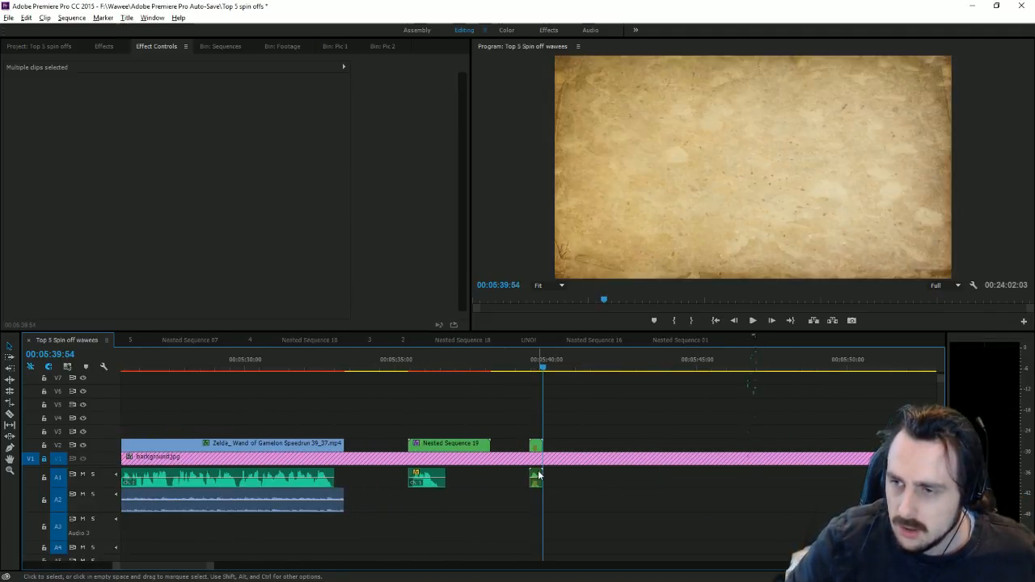
Step: Move the pasted audio and video clips to follow the Zelda speedrun clip's end
{"action": "left_click_drag", "start_coordinate": [539, 475], "coordinate": [355, 483]}
{"action": "left_click_drag", "start_coordinate": [539, 447], "coordinate": [353, 435]}
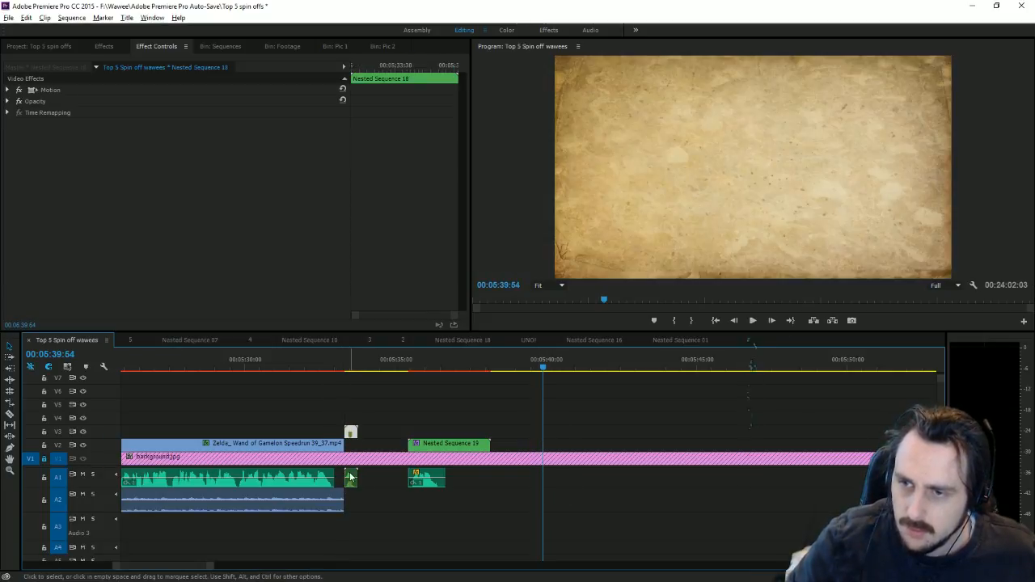
{"action": "left_click", "coordinate": [341, 370]}
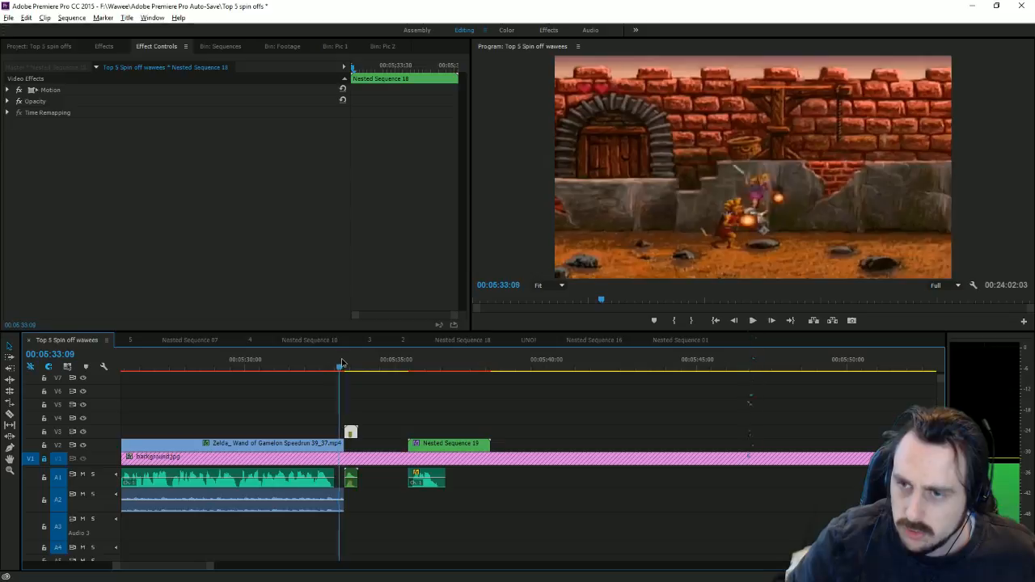
{"action": "left_click", "coordinate": [349, 477]}
{"action": "left_click_drag", "start_coordinate": [349, 425], "coordinate": [346, 431]}
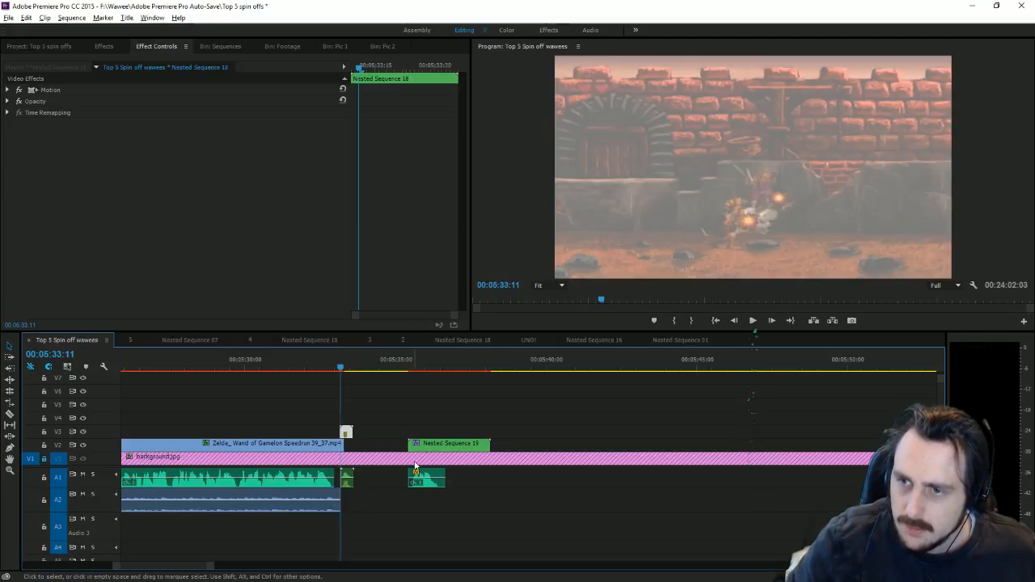
Step: Butt Nested Sequence 19 against the pasted clip and play back the scroll-wipe transition
{"action": "left_click_drag", "start_coordinate": [426, 478], "coordinate": [374, 455]}
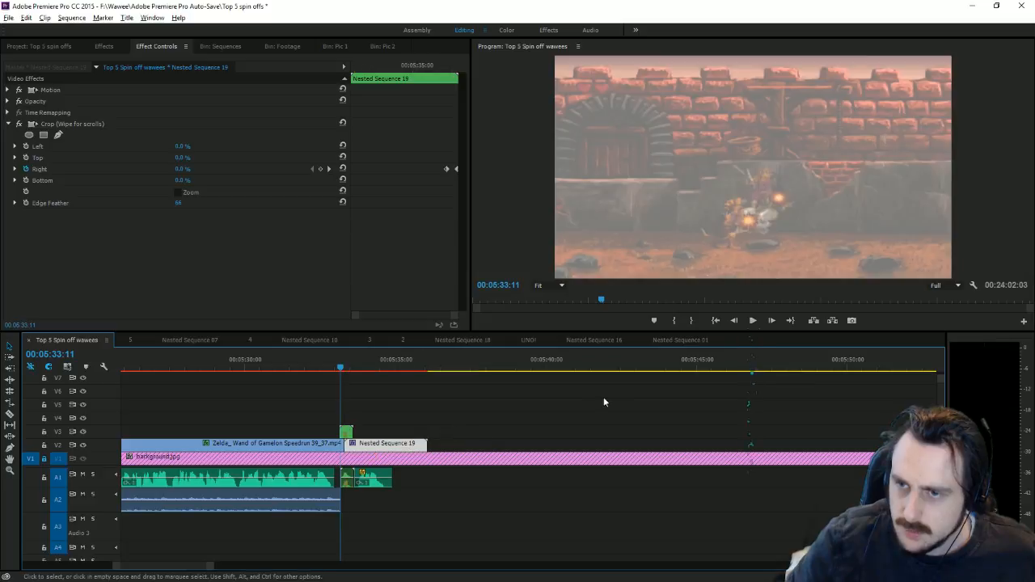
{"action": "left_click", "coordinate": [752, 321]}
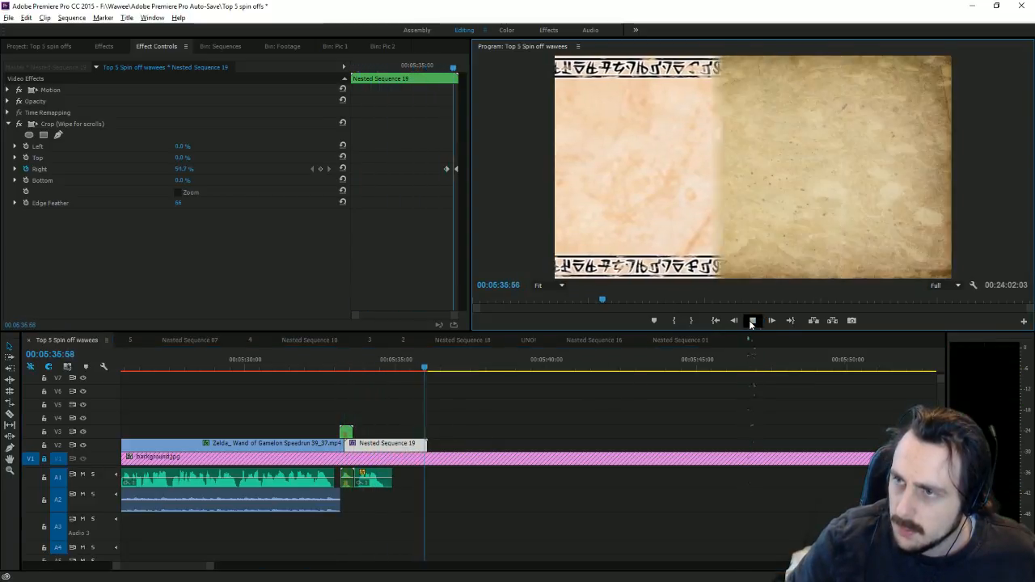
{"action": "left_click", "coordinate": [752, 321]}
{"action": "left_click_drag", "start_coordinate": [214, 565], "coordinate": [377, 560]}
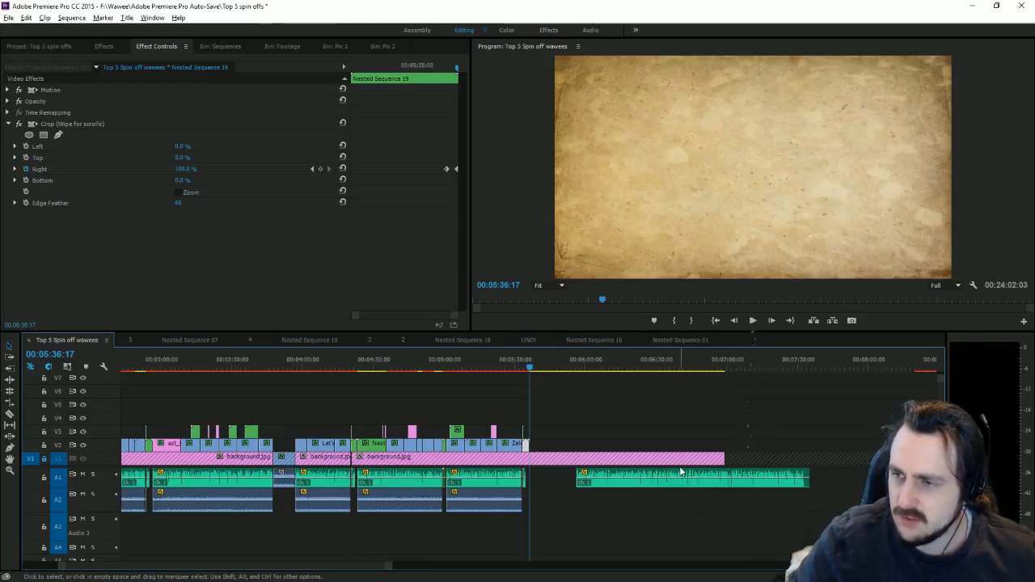
Step: Snap the A1 narration's start to Nested Sequence 19's end near 00:05:36:04, then show the Footage bin
{"action": "left_click_drag", "start_coordinate": [690, 478], "coordinate": [643, 480]}
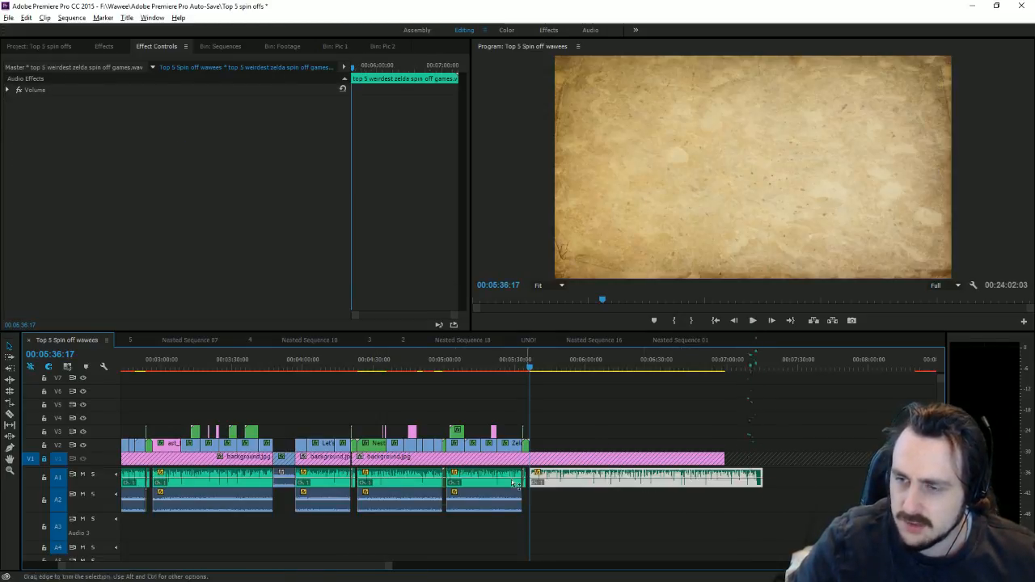
{"action": "left_click_drag", "start_coordinate": [390, 570], "coordinate": [242, 563]}
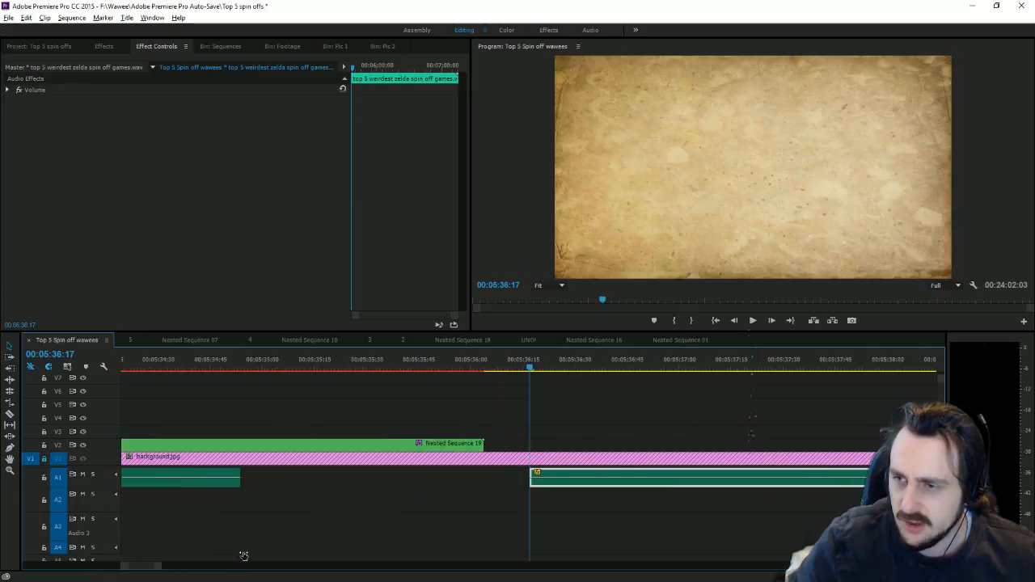
{"action": "left_click_drag", "start_coordinate": [576, 479], "coordinate": [509, 477]}
{"action": "left_click", "coordinate": [489, 474]}
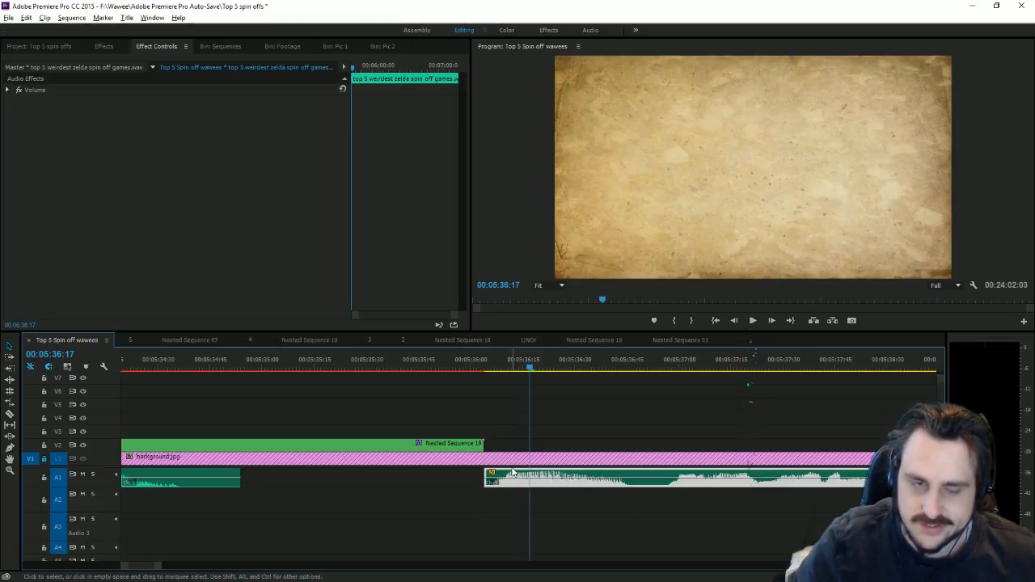
{"action": "left_click", "coordinate": [327, 47]}
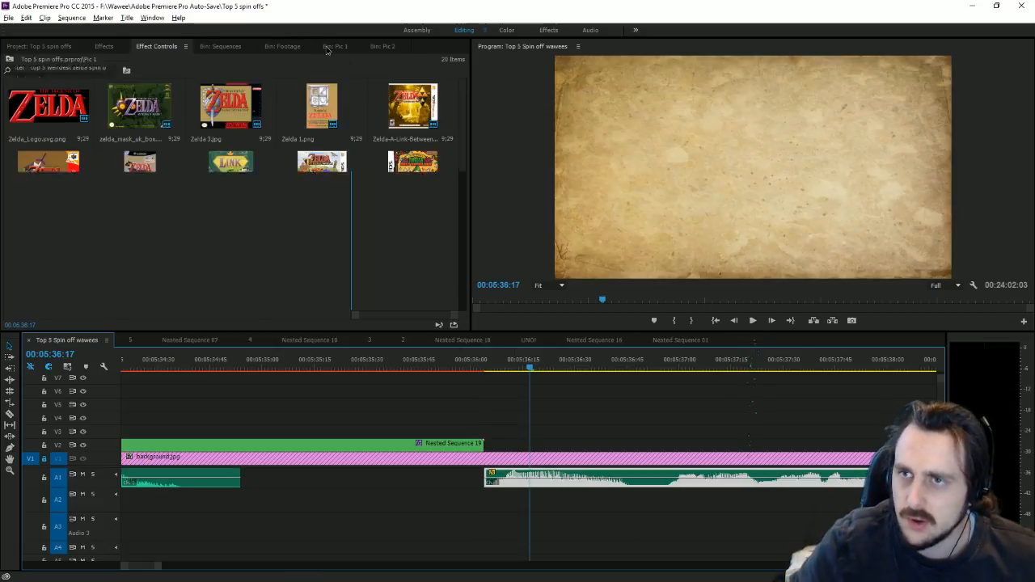
{"action": "left_click", "coordinate": [279, 47]}
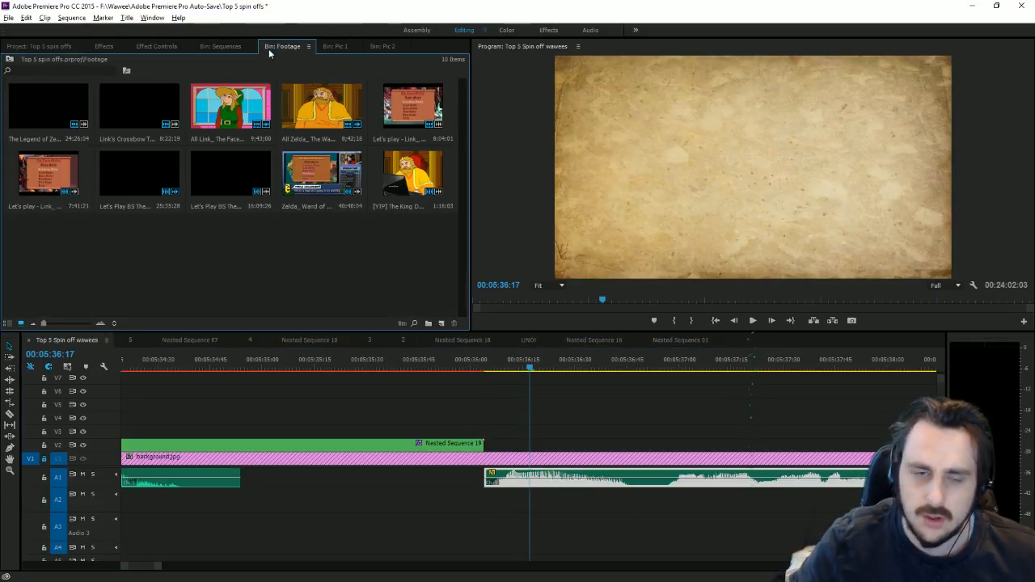
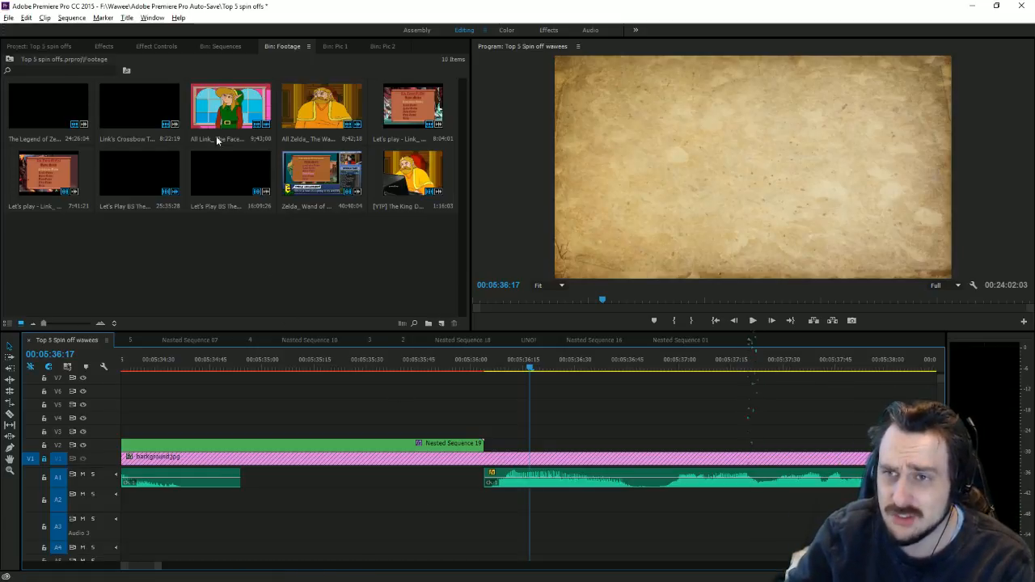
Step: Open the Music bin and place the Tingle's Rosy Rupeeland music after Nested Sequence 19
{"action": "key", "text": "shift+1"}
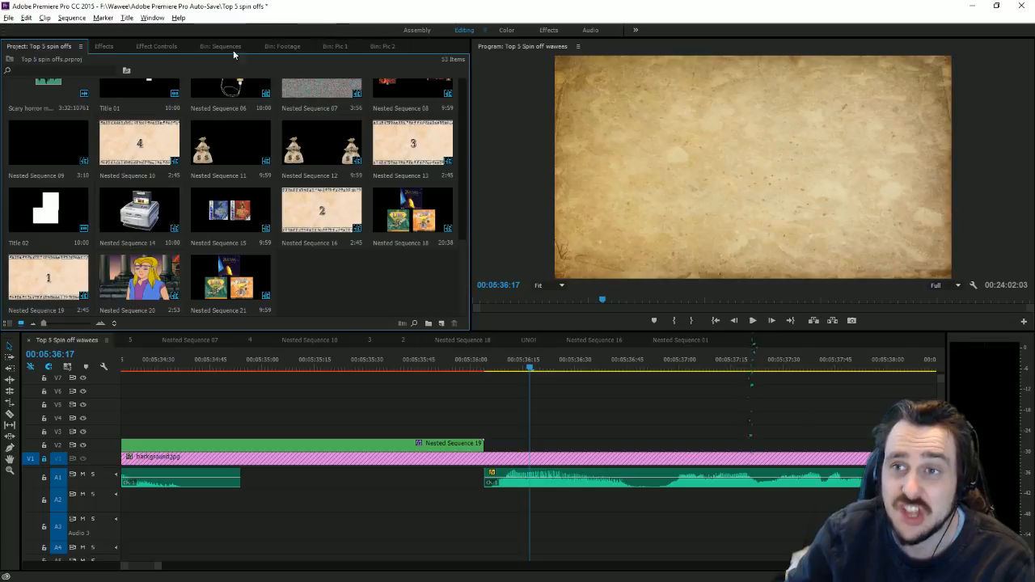
{"action": "scroll", "coordinate": [332, 257], "scroll_direction": "up", "scroll_amount": 3}
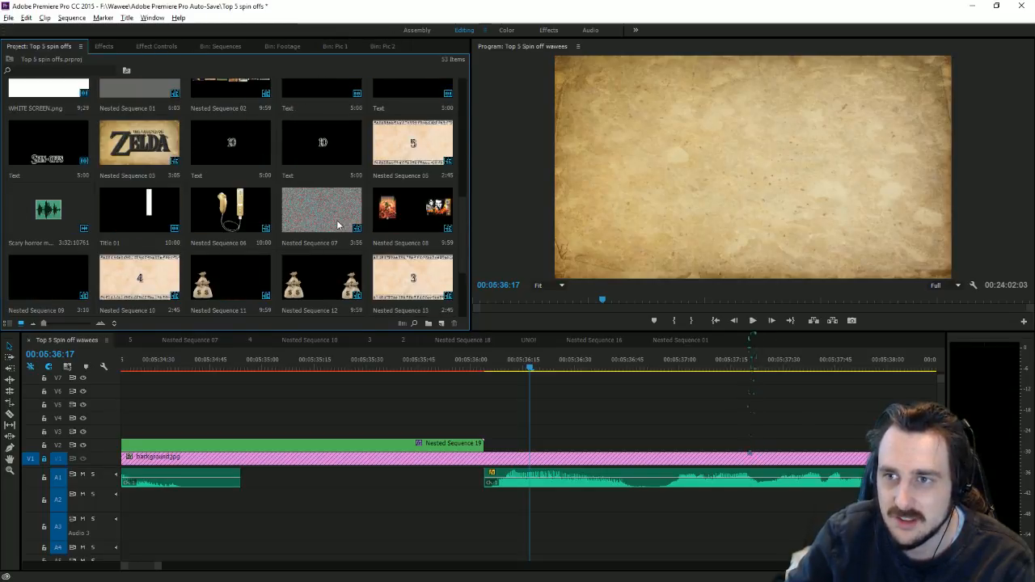
{"action": "scroll", "coordinate": [319, 269], "scroll_direction": "up", "scroll_amount": 1}
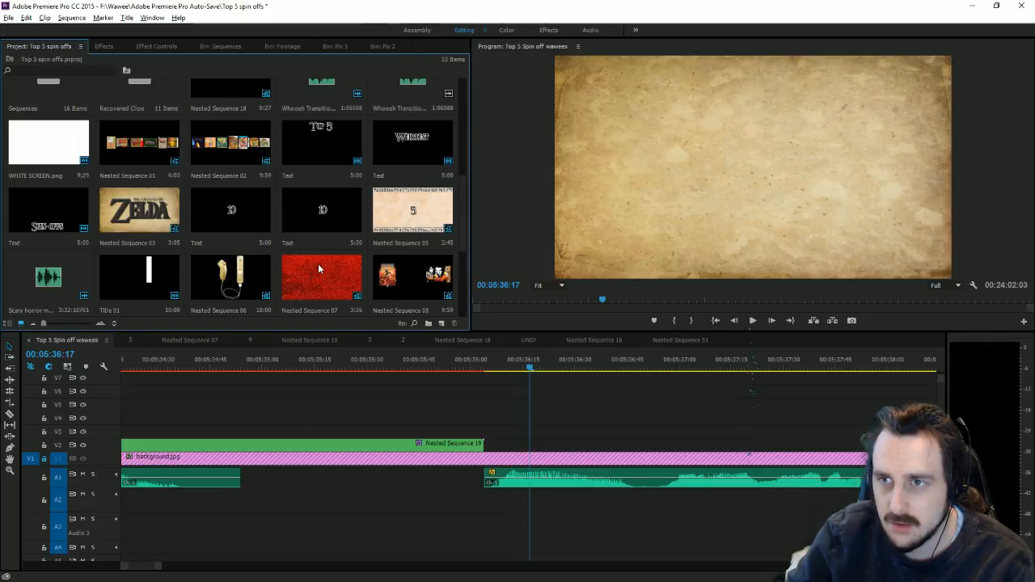
{"action": "scroll", "coordinate": [415, 149], "scroll_direction": "down", "scroll_amount": 5}
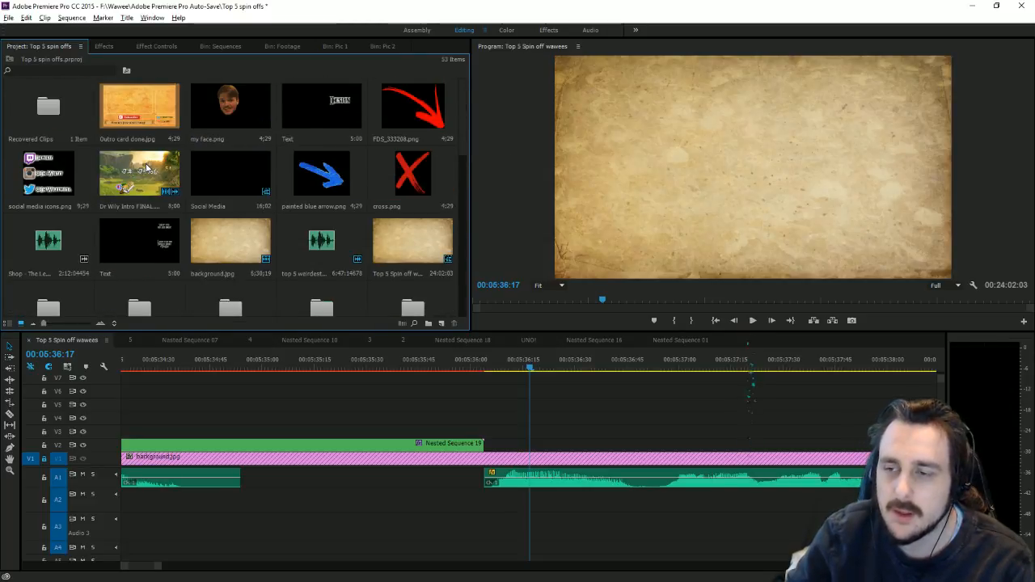
{"action": "scroll", "coordinate": [308, 178], "scroll_direction": "down", "scroll_amount": 6}
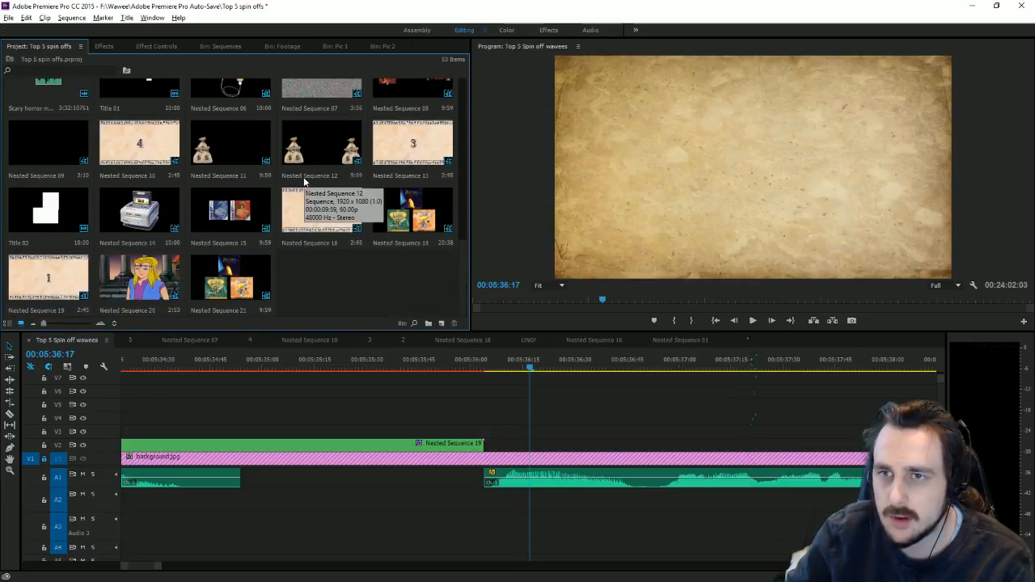
{"action": "scroll", "coordinate": [305, 181], "scroll_direction": "up", "scroll_amount": 10}
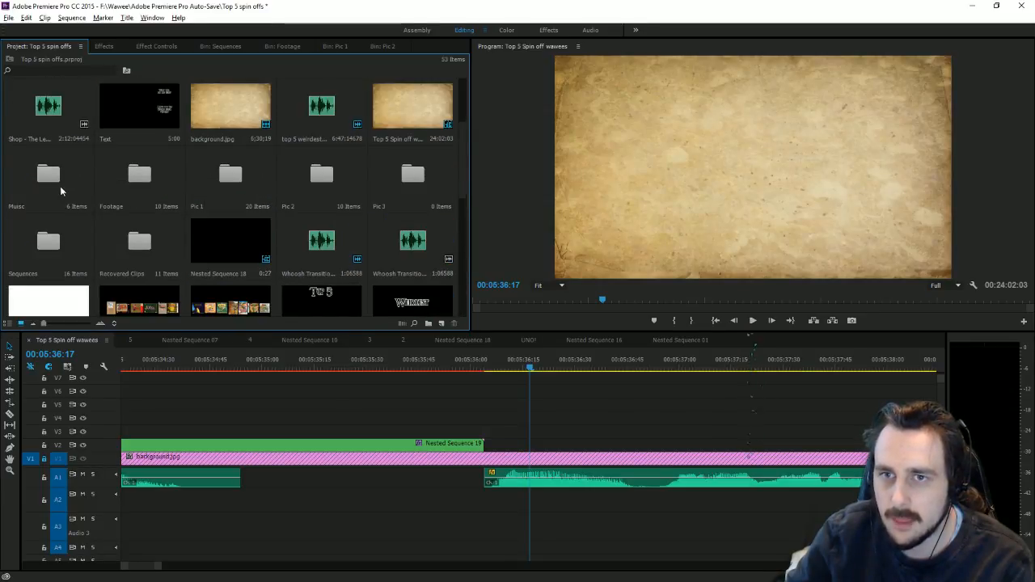
{"action": "double_click", "coordinate": [60, 186]}
{"action": "left_click_drag", "start_coordinate": [262, 217], "coordinate": [495, 515]}
Step: Delete the music clip's video part, trim its audio start on A2, and close the bin
{"action": "left_click", "coordinate": [540, 444], "text": "alt"}
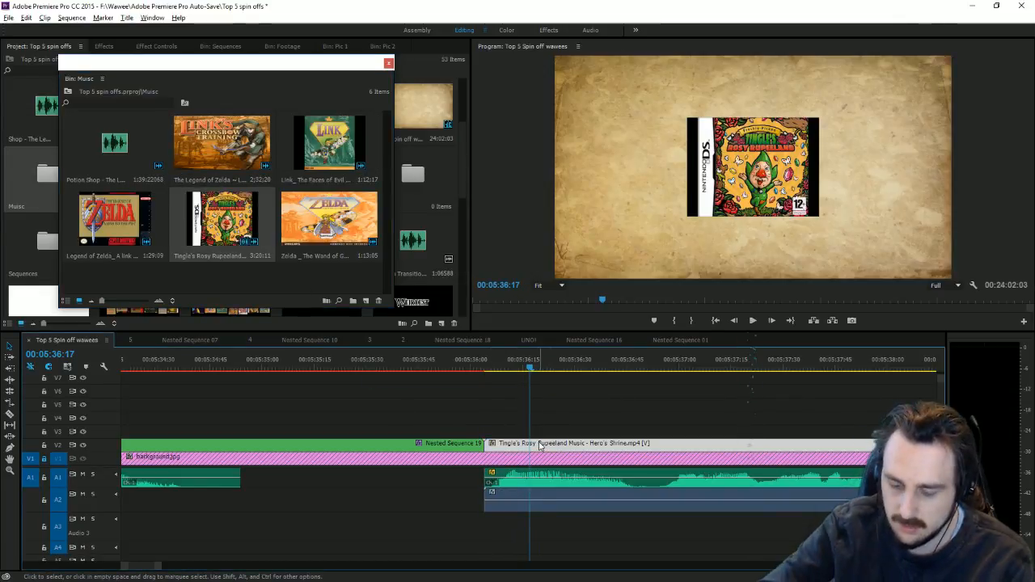
{"action": "key", "text": "Delete"}
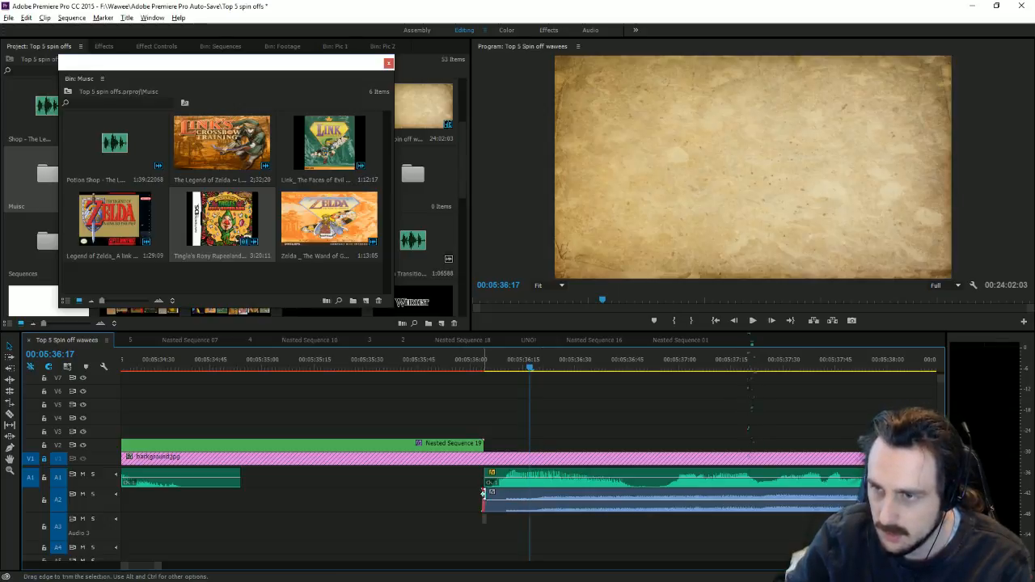
{"action": "left_click_drag", "start_coordinate": [485, 495], "coordinate": [513, 495]}
{"action": "left_click", "coordinate": [388, 64]}
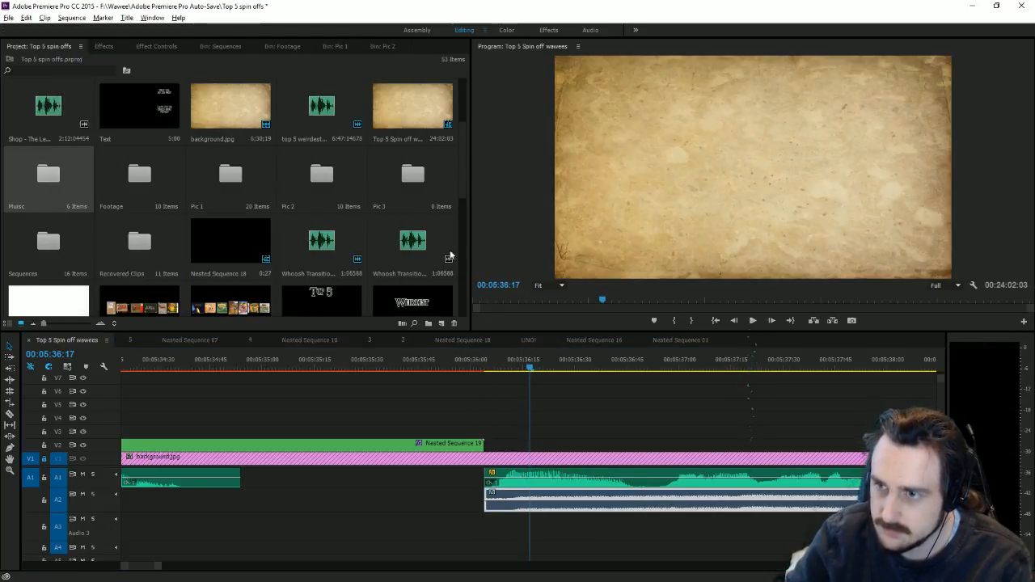
Step: Lower the A2 Tingle's Rosy Rupeeland clip's audio gain by about 15 dB
{"action": "right_click", "coordinate": [533, 509]}
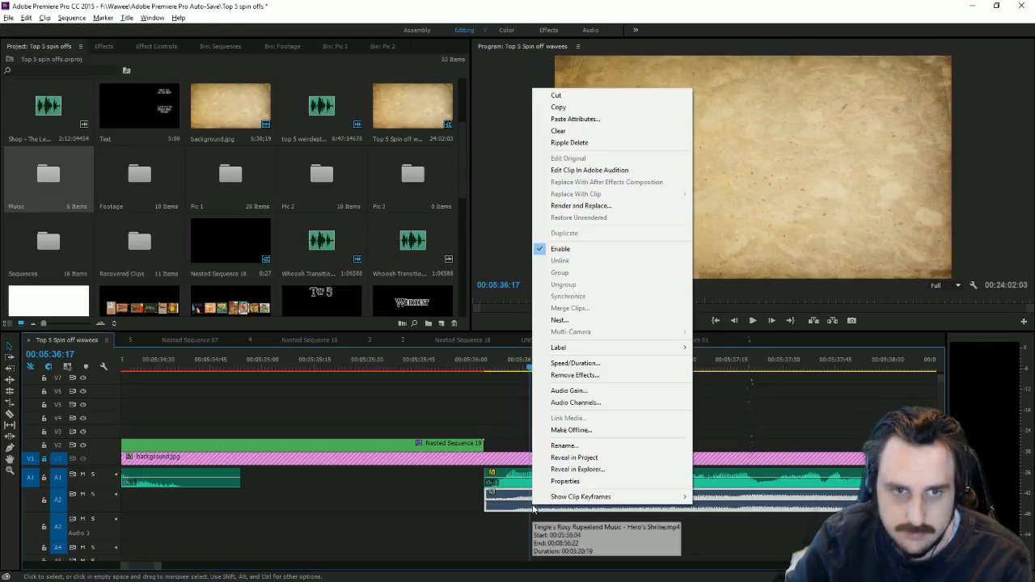
{"action": "left_click", "coordinate": [568, 390]}
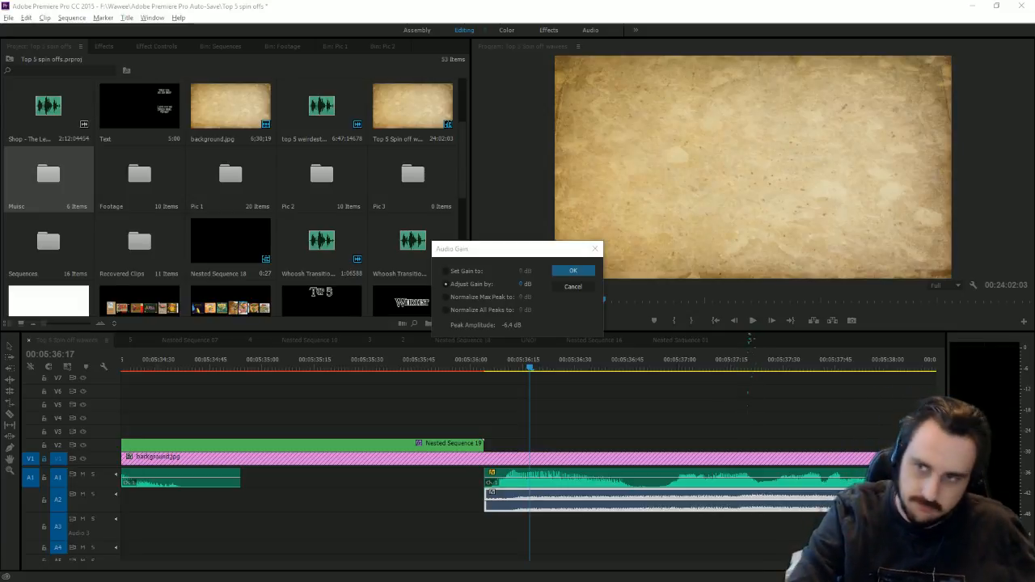
{"action": "left_click", "coordinate": [523, 285]}
{"action": "left_click", "coordinate": [524, 285]}
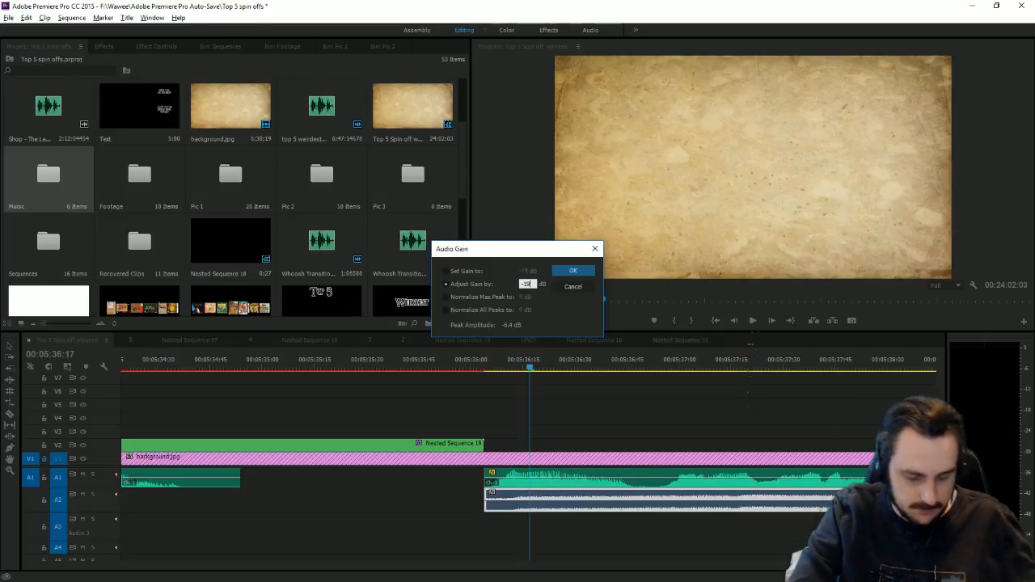
{"action": "key", "text": "Return"}
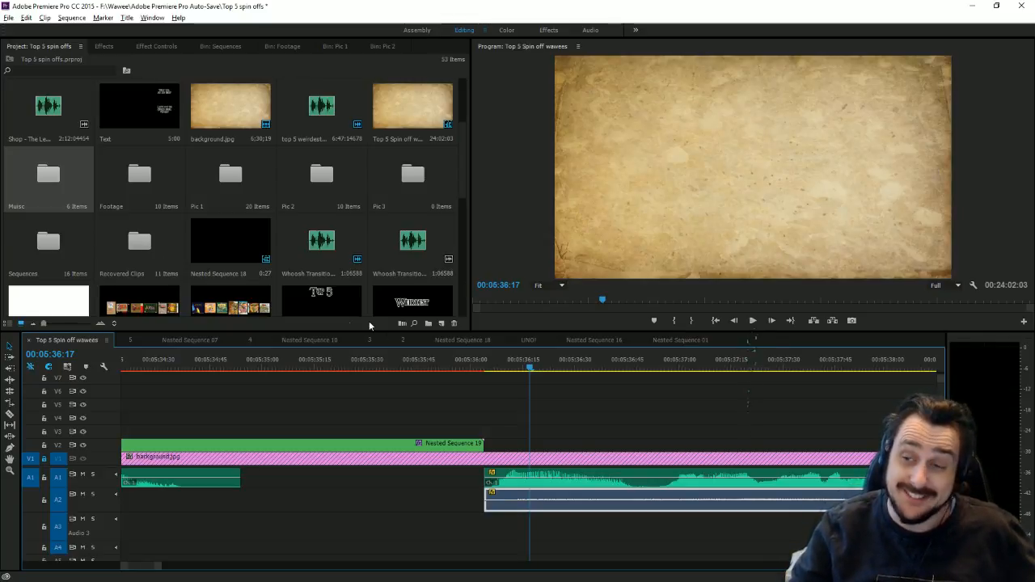
{"action": "left_click", "coordinate": [473, 360]}
Step: Play the sequence to check the music level, stopping at 05:36:15
{"action": "key", "text": "space"}
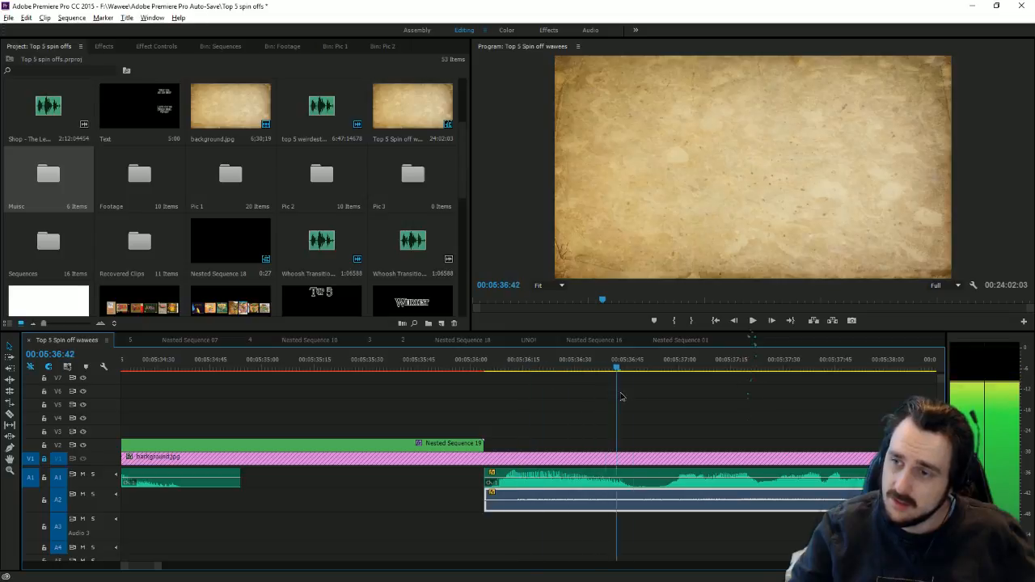
{"action": "left_click", "coordinate": [753, 320]}
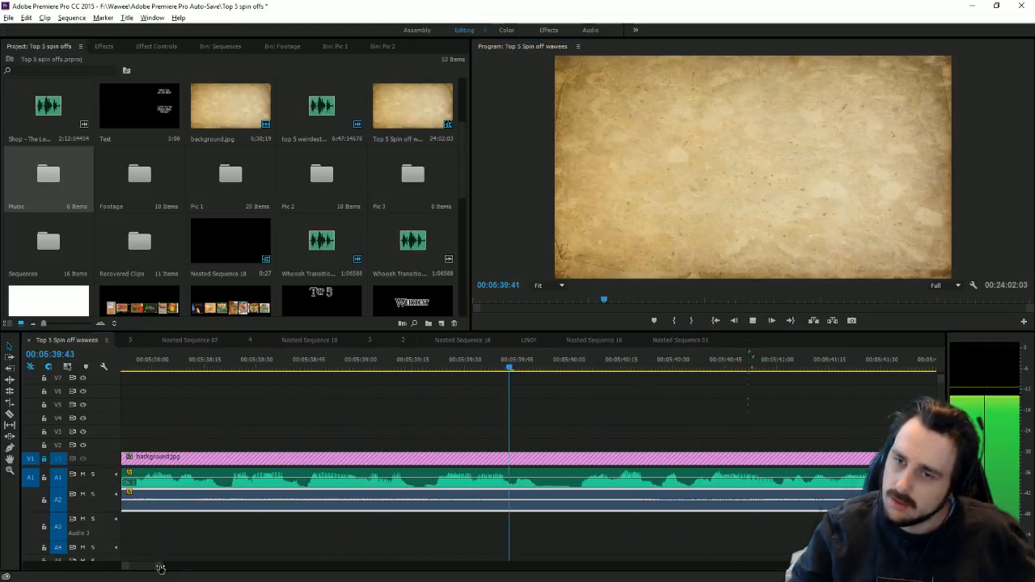
{"action": "left_click_drag", "start_coordinate": [160, 566], "coordinate": [191, 563]}
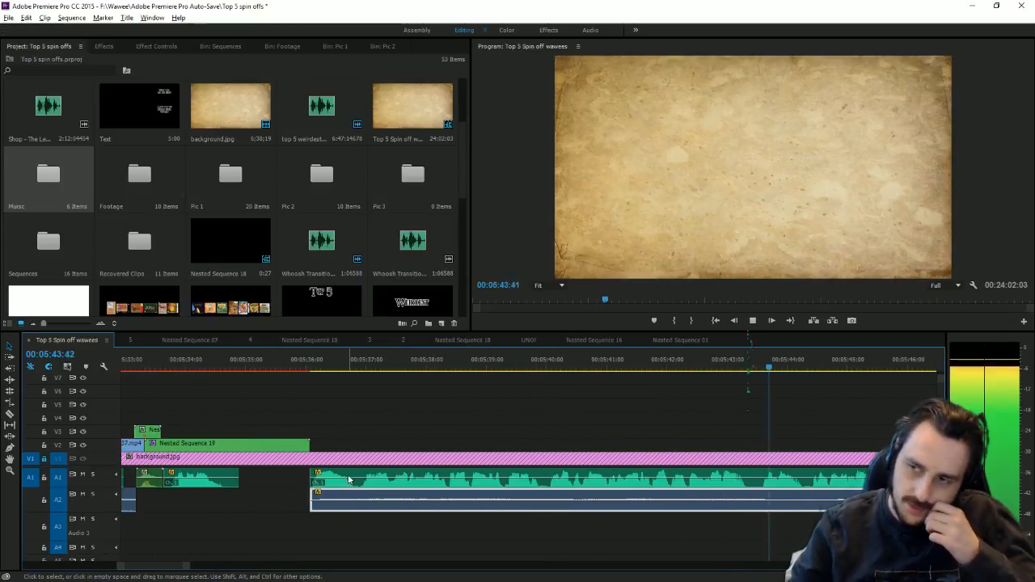
{"action": "left_click", "coordinate": [322, 368]}
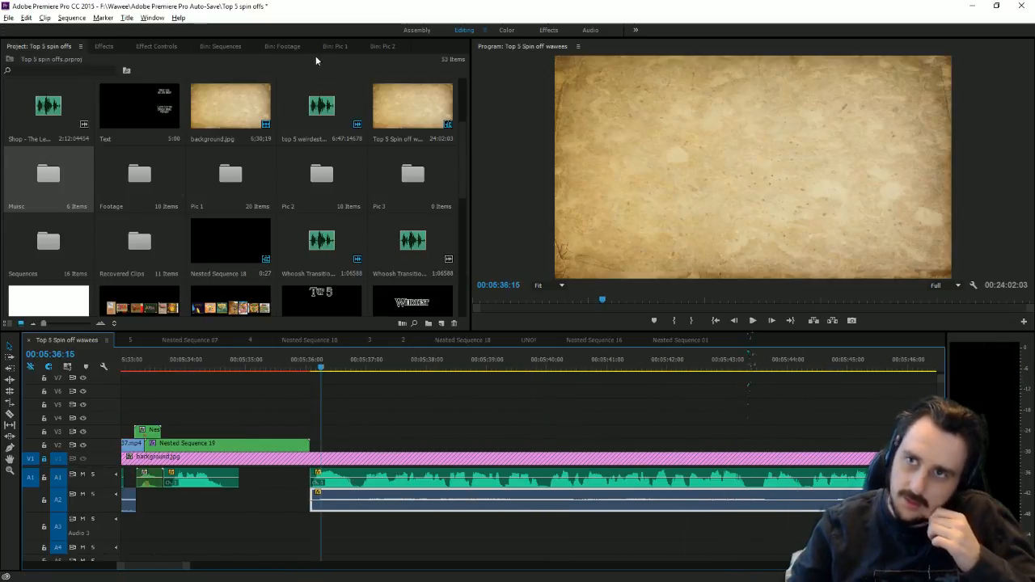
Step: Drop the Freshly-Picked Tingle cover art from Pic 1 onto V2 and enlarge it to nearly fill the frame
{"action": "left_click", "coordinate": [338, 48]}
{"action": "scroll", "coordinate": [270, 218], "scroll_direction": "down", "scroll_amount": 1}
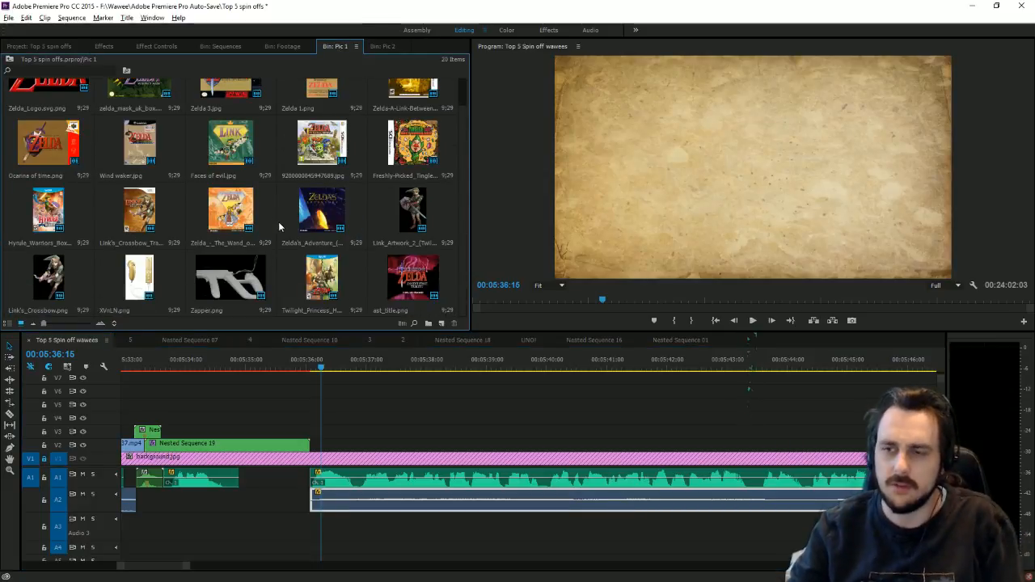
{"action": "scroll", "coordinate": [303, 218], "scroll_direction": "up", "scroll_amount": 1}
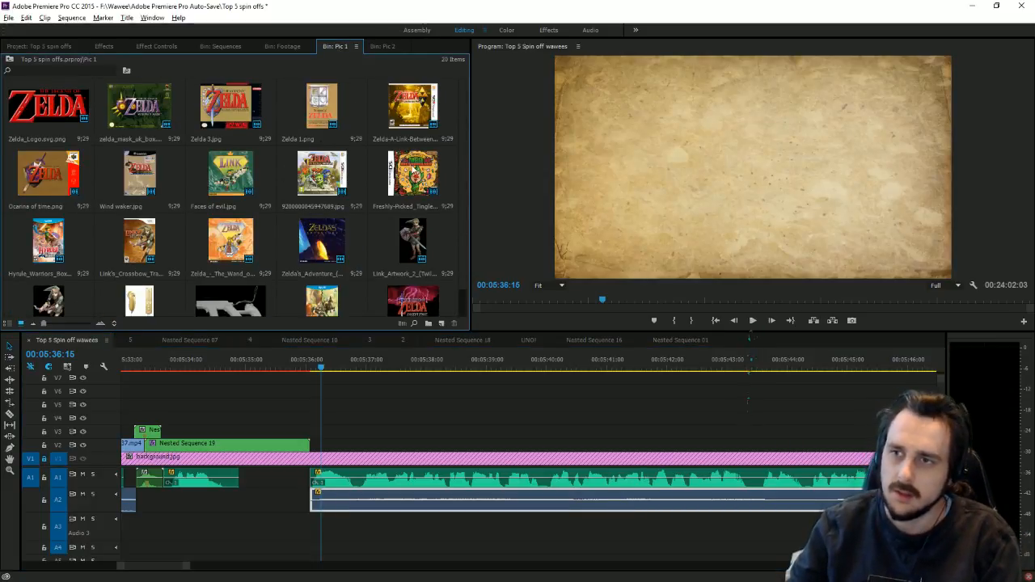
{"action": "left_click_drag", "start_coordinate": [413, 172], "coordinate": [317, 450]}
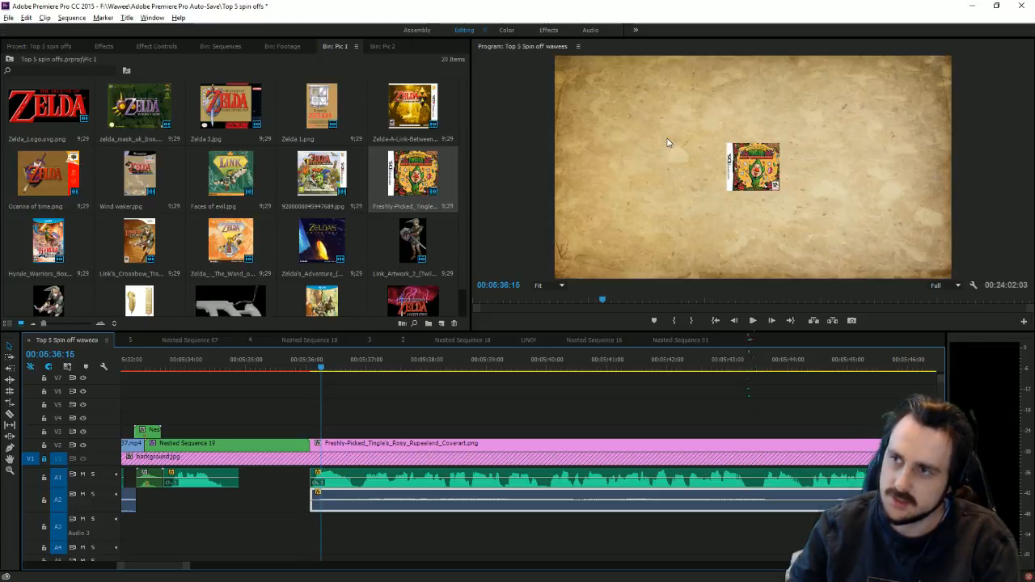
{"action": "left_click", "coordinate": [753, 182]}
{"action": "left_click_drag", "start_coordinate": [780, 168], "coordinate": [850, 168]}
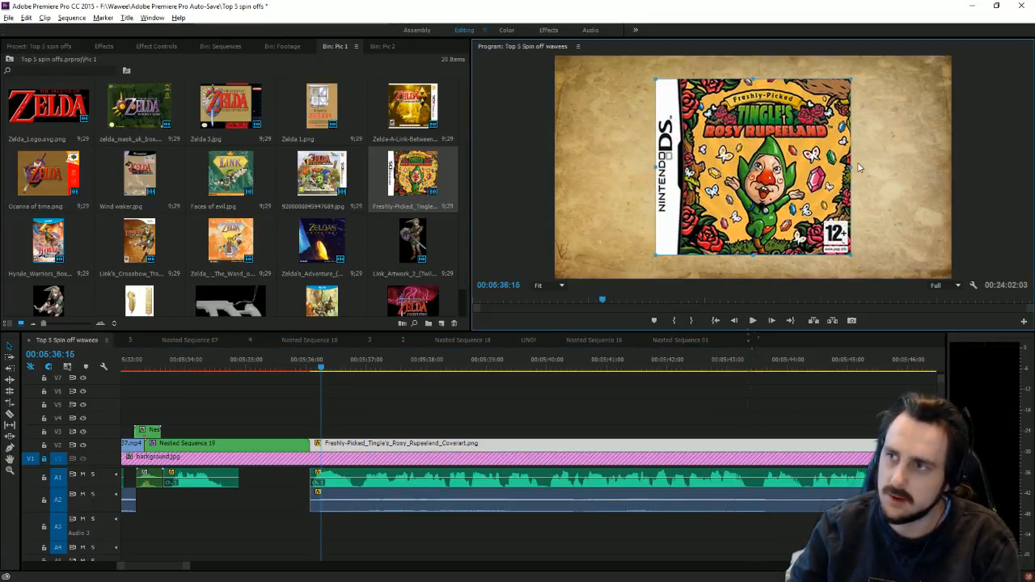
{"action": "left_click_drag", "start_coordinate": [851, 168], "coordinate": [871, 170]}
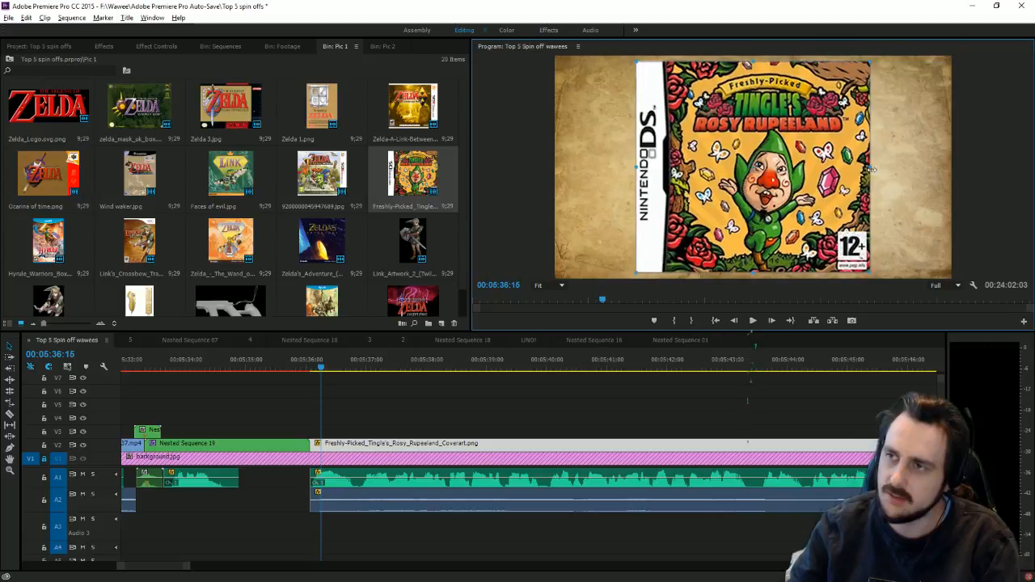
Step: Apply the Toby drop shadow preset to the cover art with distance 15
{"action": "left_click", "coordinate": [106, 46]}
{"action": "double_click", "coordinate": [76, 110]}
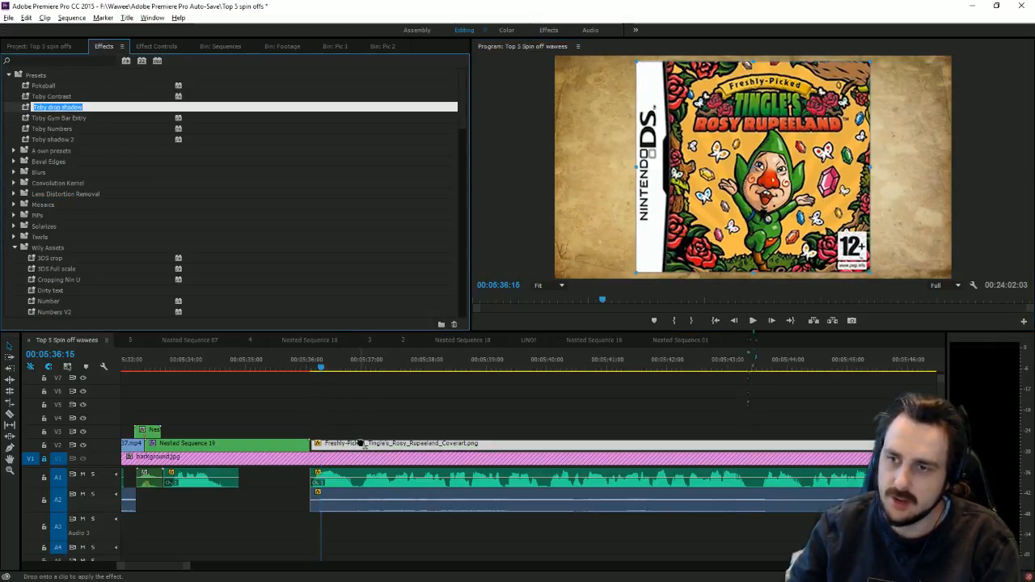
{"action": "left_click", "coordinate": [181, 46]}
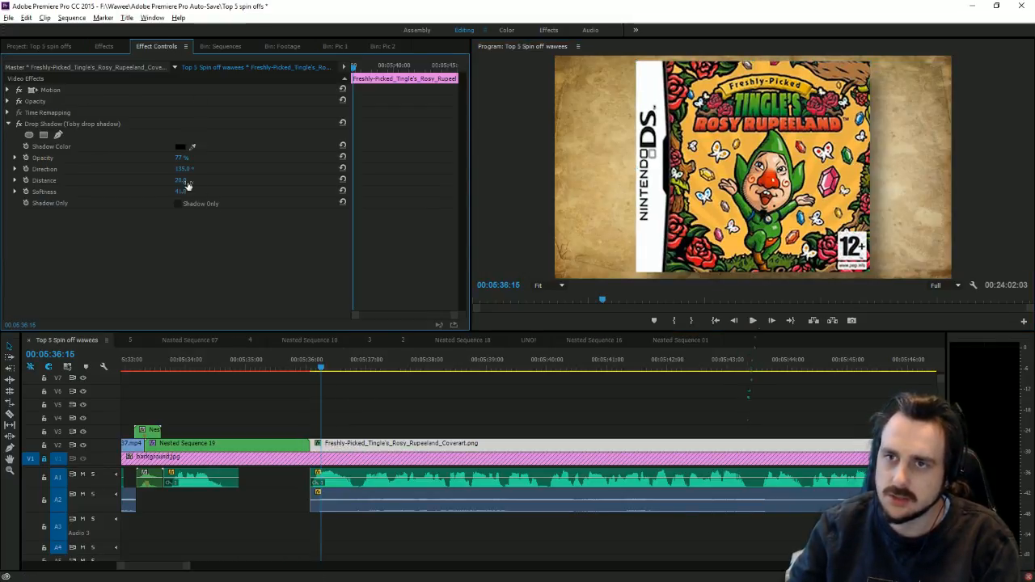
{"action": "left_click_drag", "start_coordinate": [181, 181], "coordinate": [162, 192]}
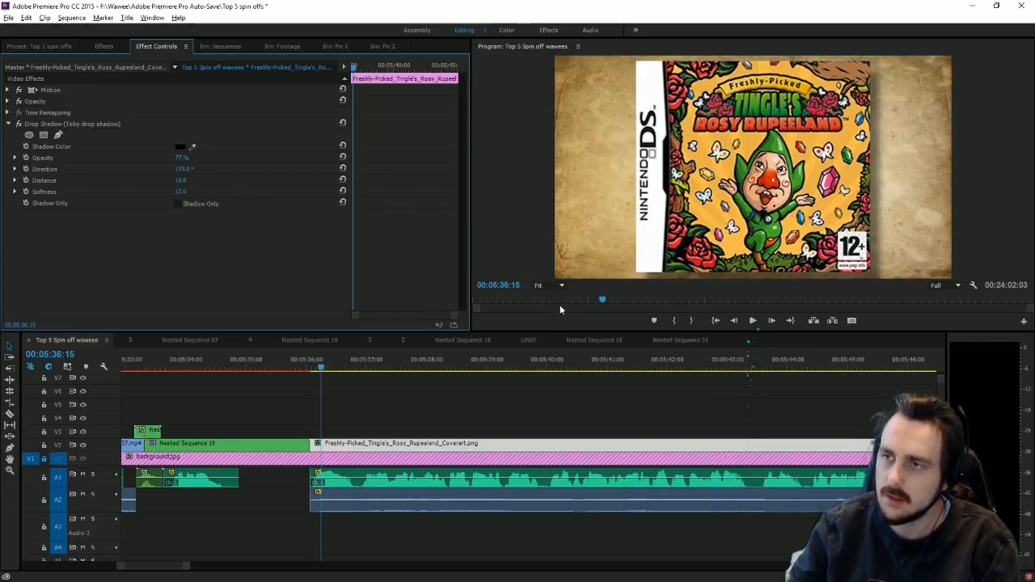
Step: Add Color Balance (HLS) with Lightness -100 to turn the cover art solid black
{"action": "left_click", "coordinate": [112, 49]}
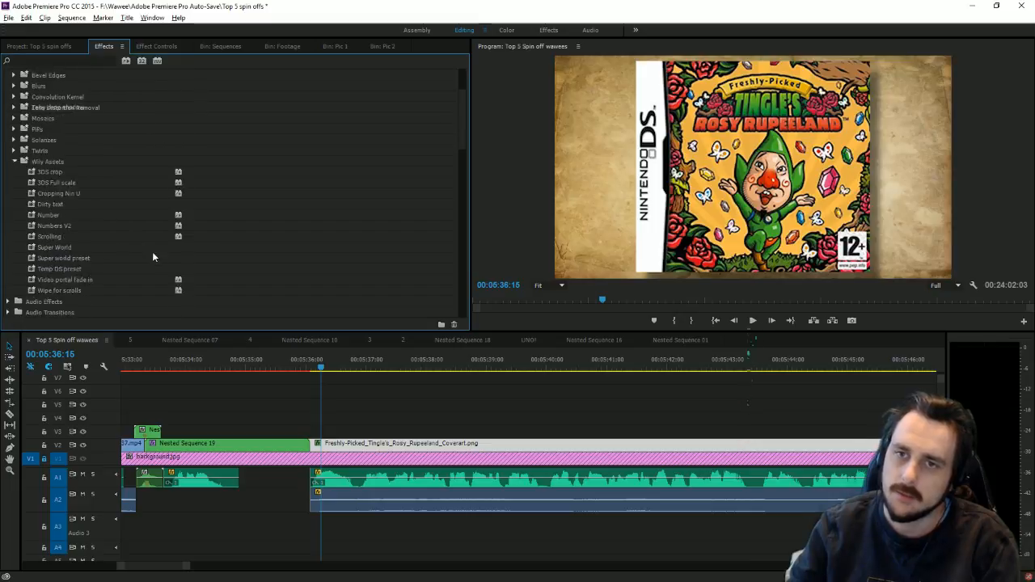
{"action": "scroll", "coordinate": [142, 267], "scroll_direction": "down", "scroll_amount": 10}
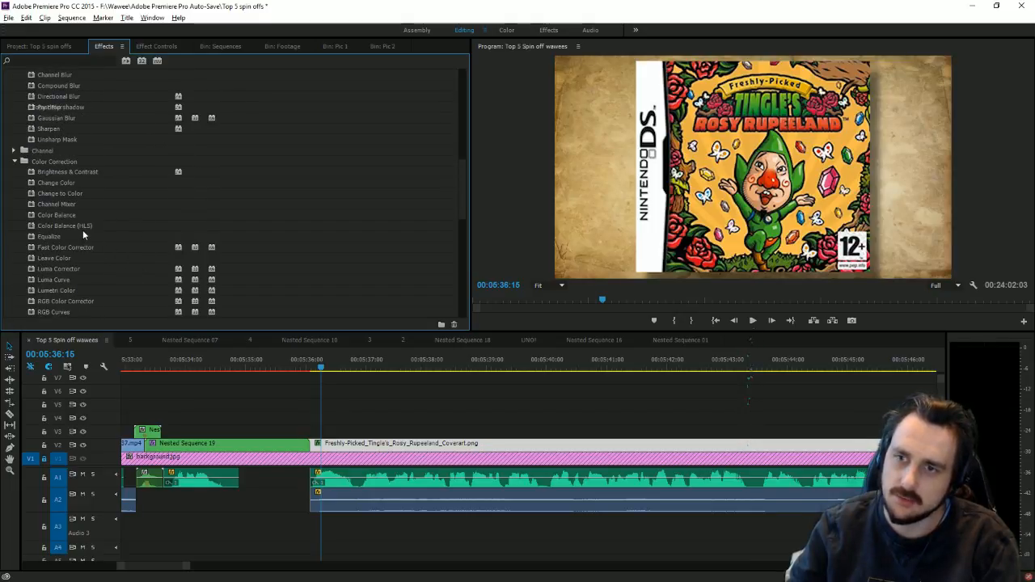
{"action": "left_click", "coordinate": [82, 228]}
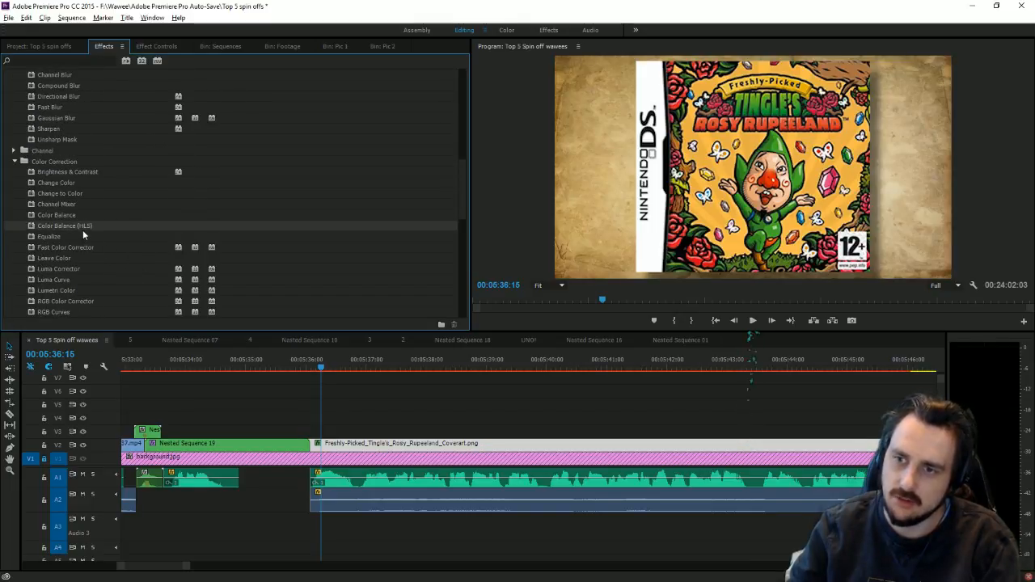
{"action": "left_click", "coordinate": [157, 47]}
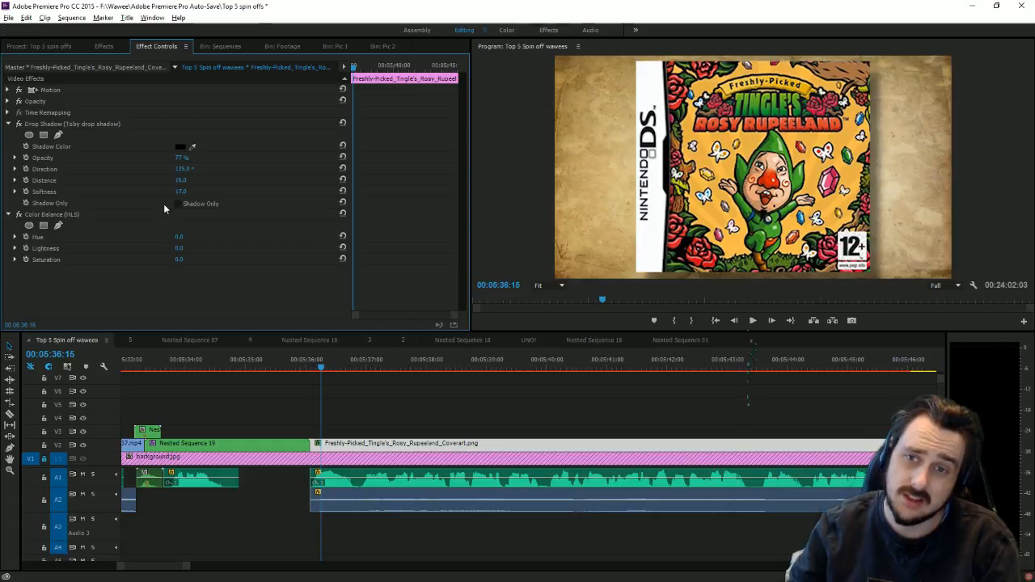
{"action": "left_click_drag", "start_coordinate": [181, 248], "coordinate": [106, 248]}
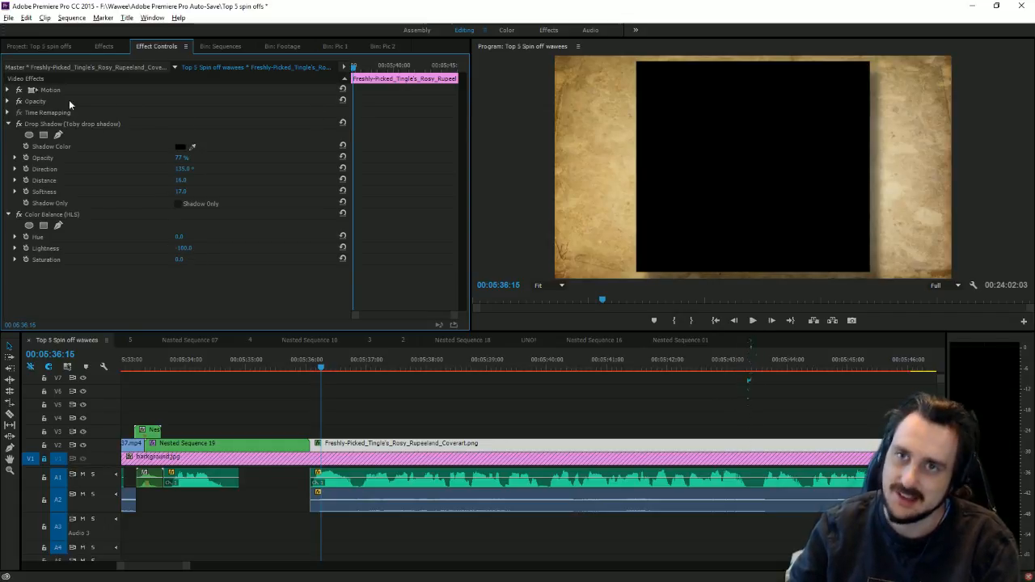
{"action": "left_click", "coordinate": [7, 89]}
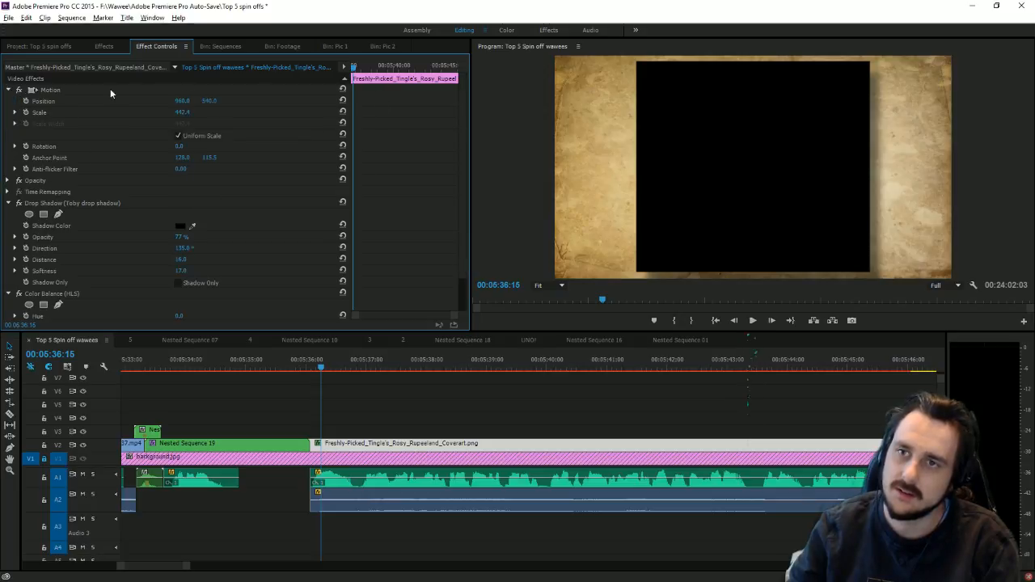
Step: Set a starting Scale keyframe on the cover art and trim its end to about 00:05:52
{"action": "key", "text": "Up"}
{"action": "left_click", "coordinate": [26, 113]}
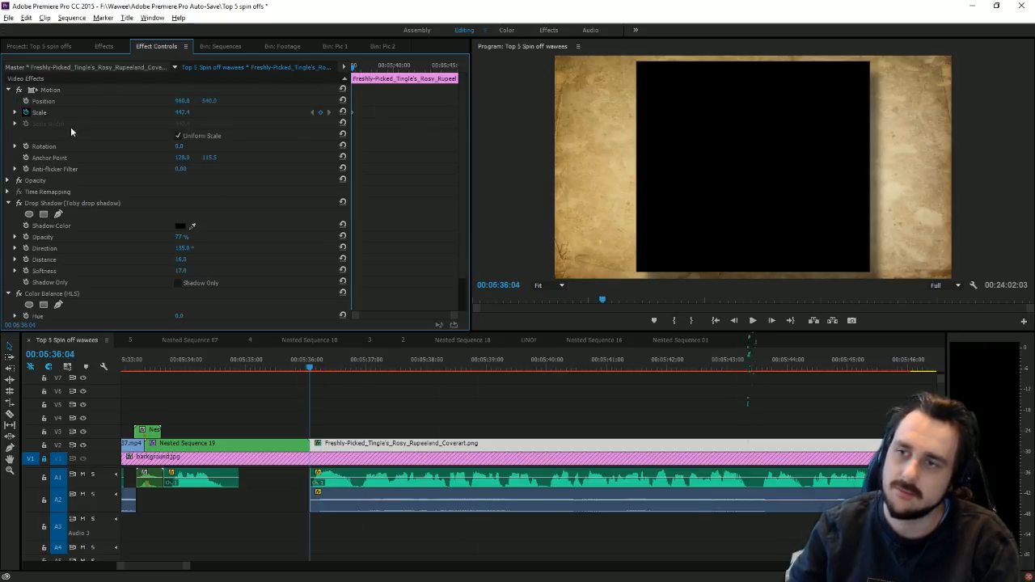
{"action": "left_click", "coordinate": [779, 368]}
{"action": "left_click", "coordinate": [752, 321]}
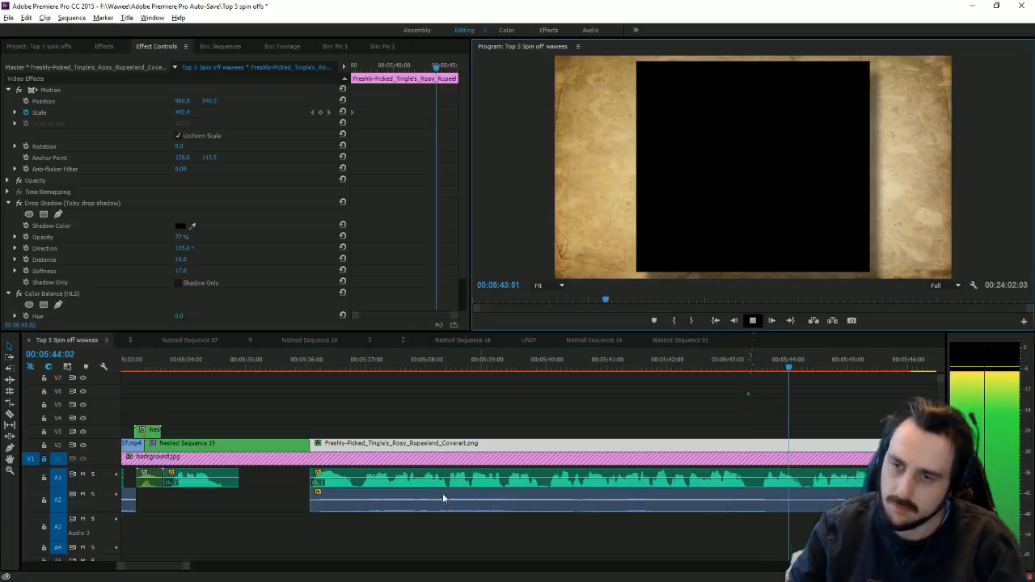
{"action": "left_click_drag", "start_coordinate": [194, 567], "coordinate": [257, 574]}
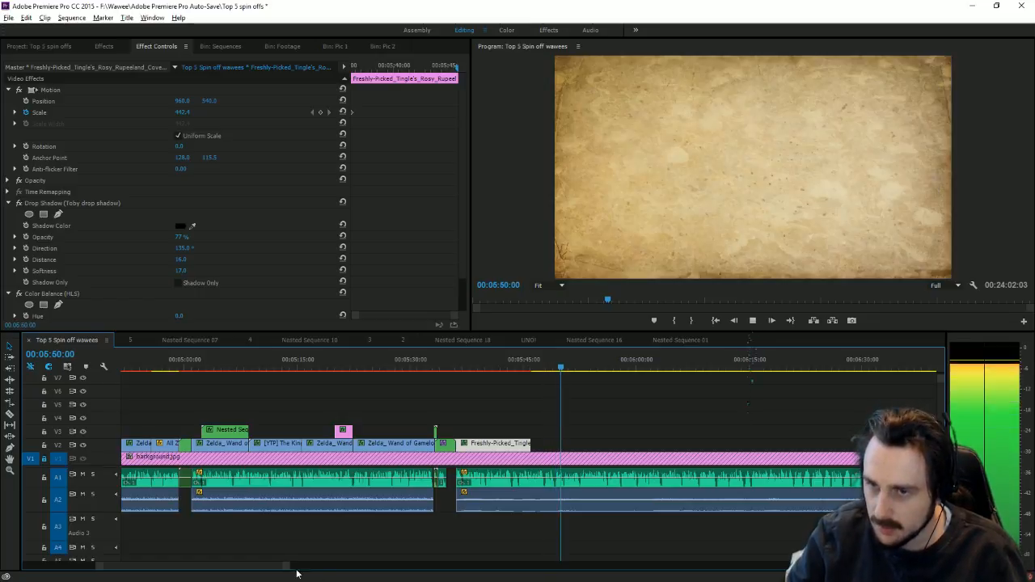
{"action": "left_click_drag", "start_coordinate": [286, 569], "coordinate": [265, 565]}
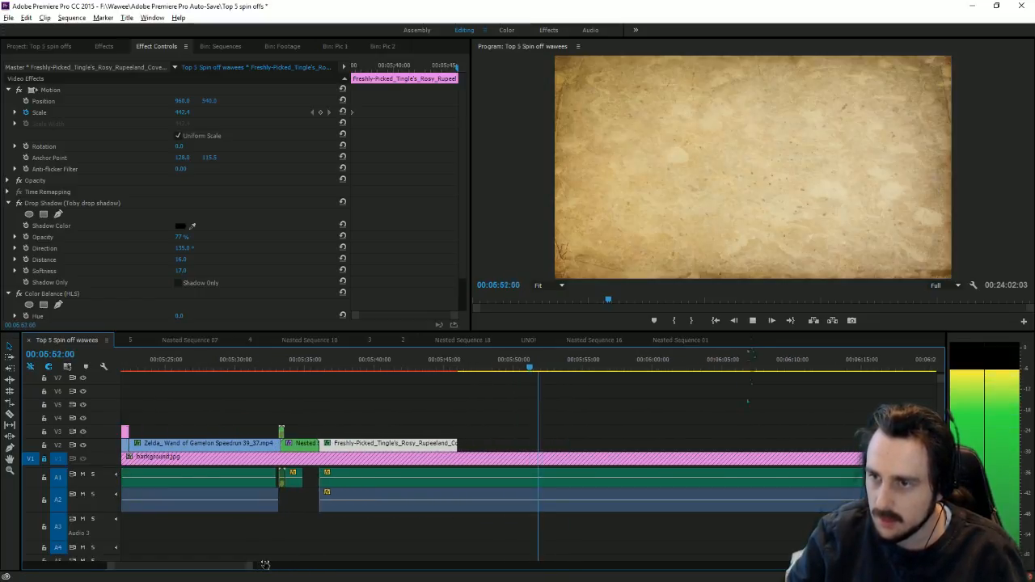
{"action": "left_click", "coordinate": [544, 366]}
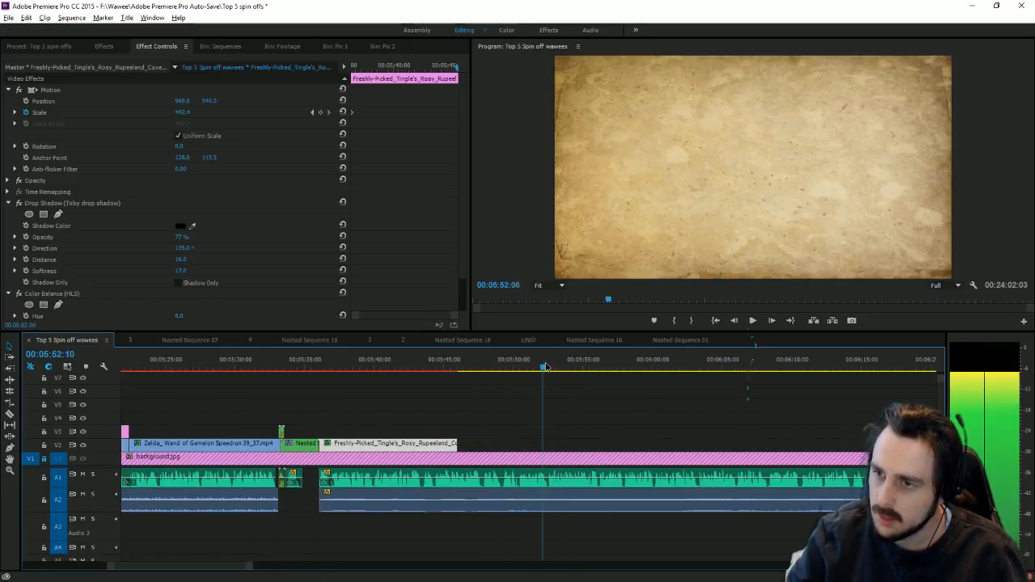
{"action": "left_click_drag", "start_coordinate": [457, 443], "coordinate": [535, 447]}
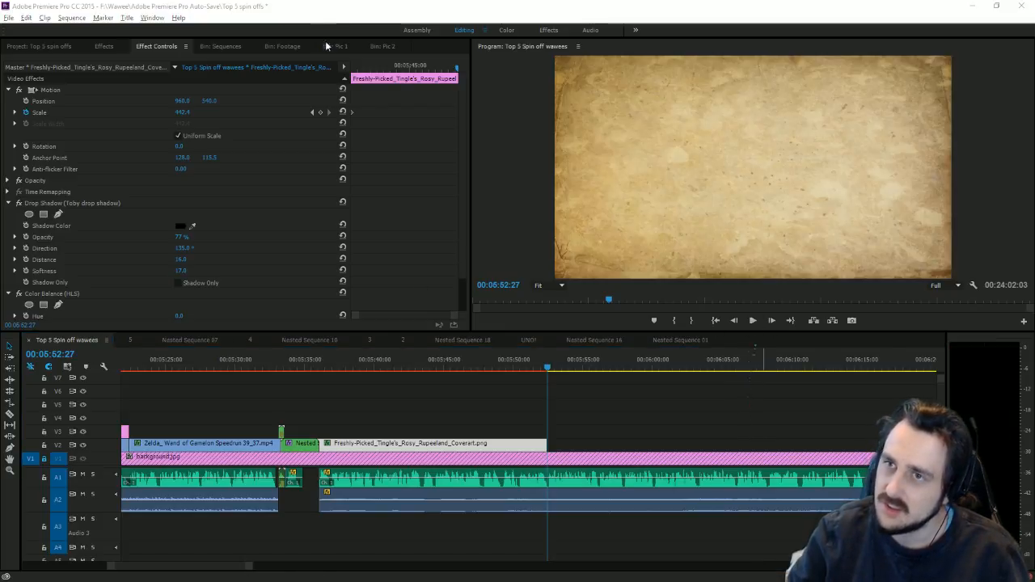
{"action": "left_click", "coordinate": [736, 325]}
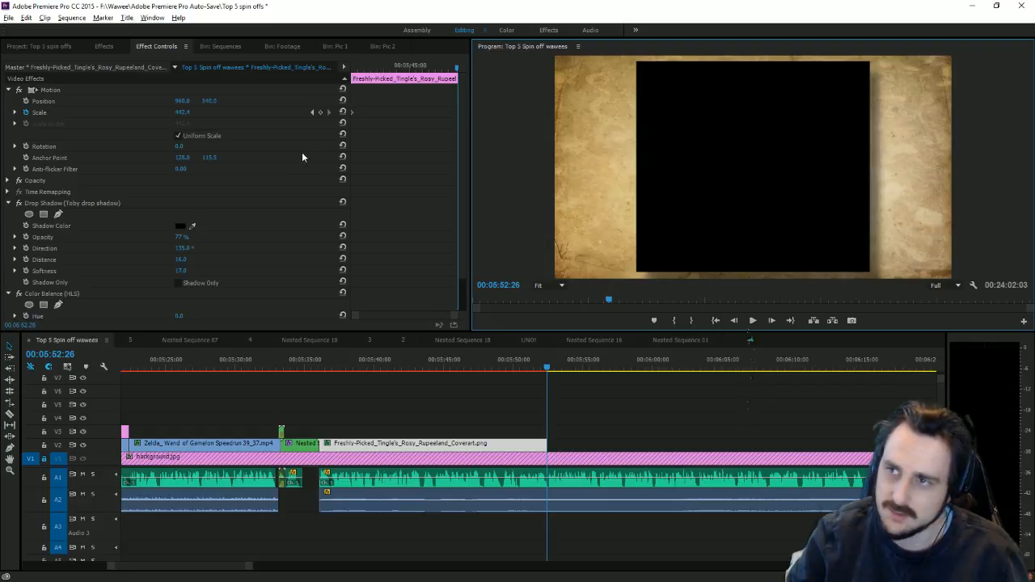
Step: Razor-cut the A1 audio at 00:07:01:40 near the sequence end
{"action": "left_click_drag", "start_coordinate": [261, 570], "coordinate": [458, 572]}
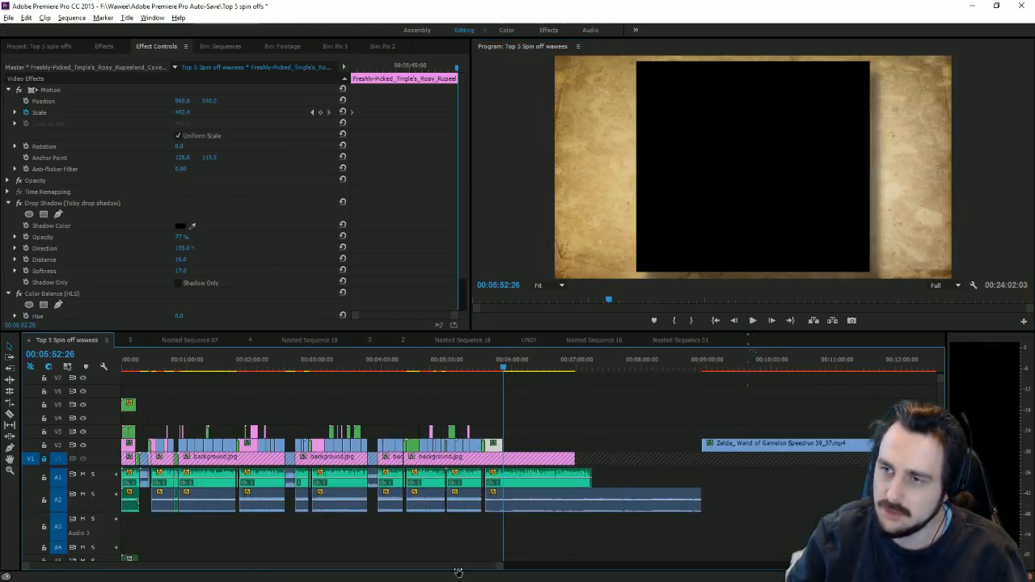
{"action": "left_click_drag", "start_coordinate": [458, 572], "coordinate": [334, 569]}
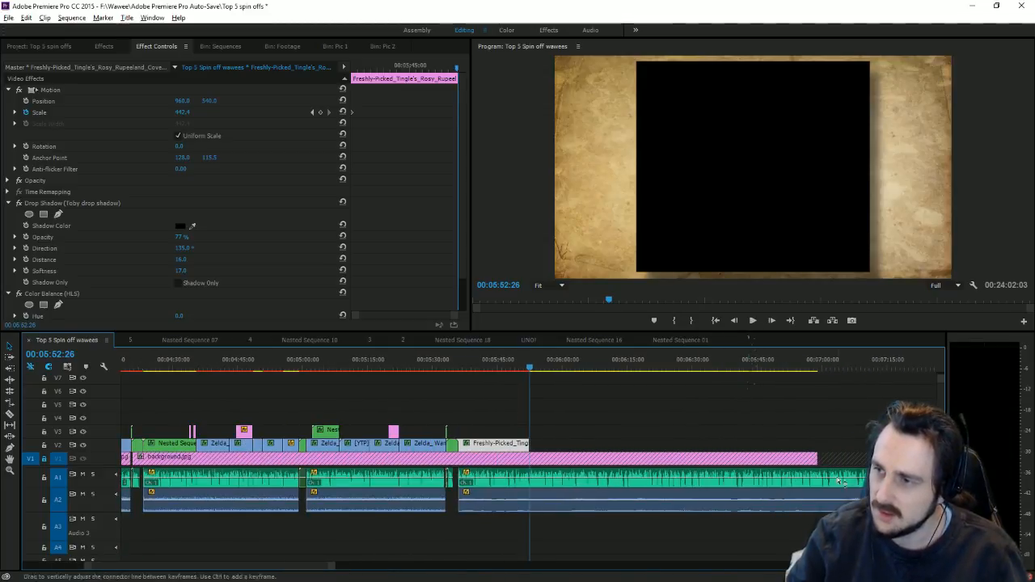
{"action": "left_click", "coordinate": [825, 367]}
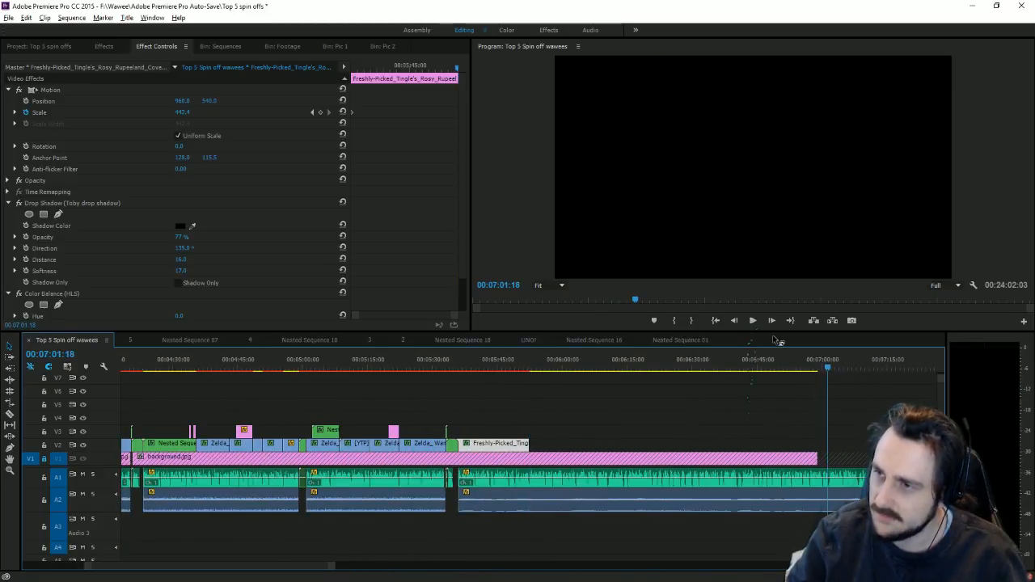
{"action": "left_click", "coordinate": [753, 321]}
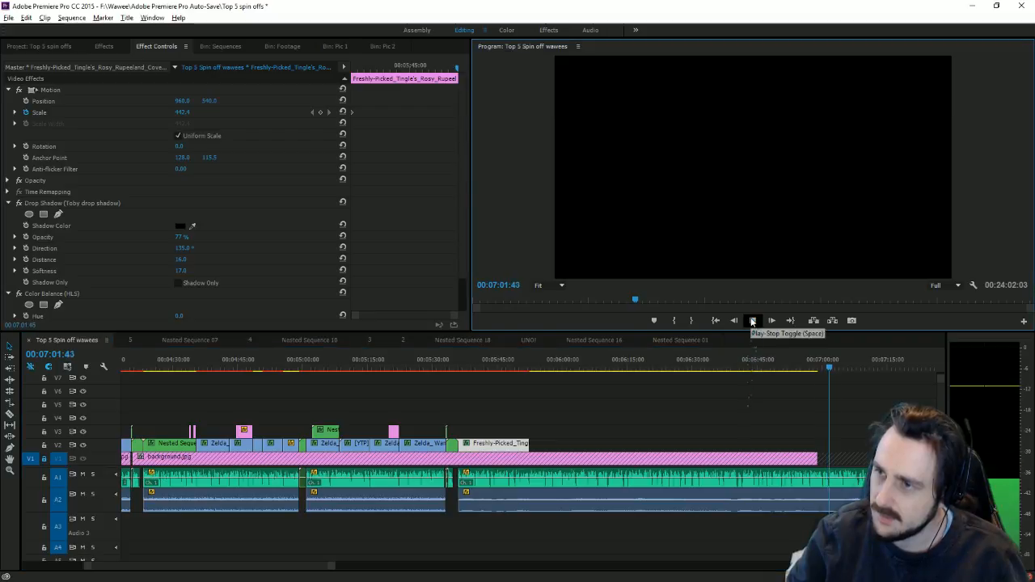
{"action": "left_click", "coordinate": [829, 366]}
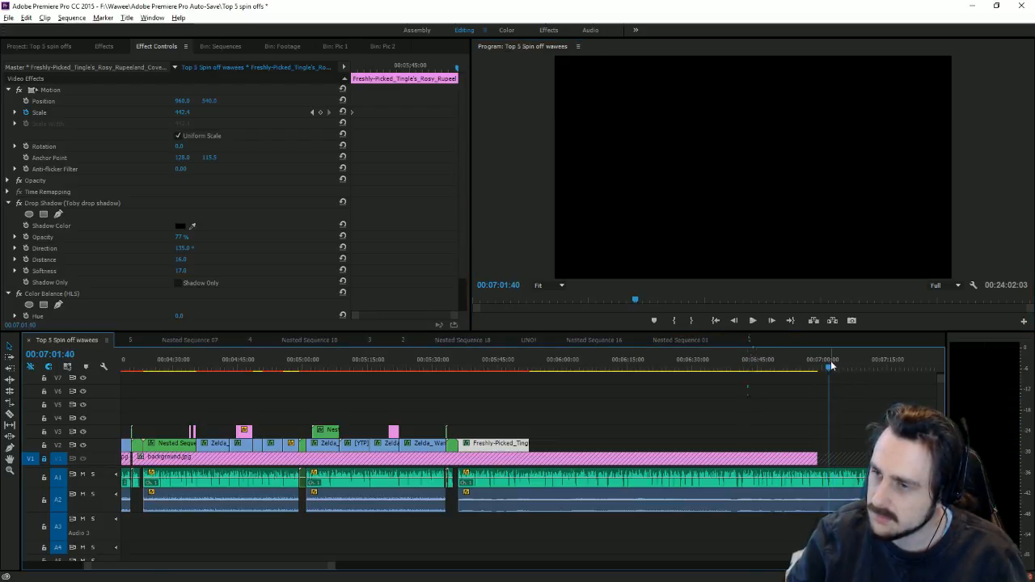
{"action": "key", "text": "c"}
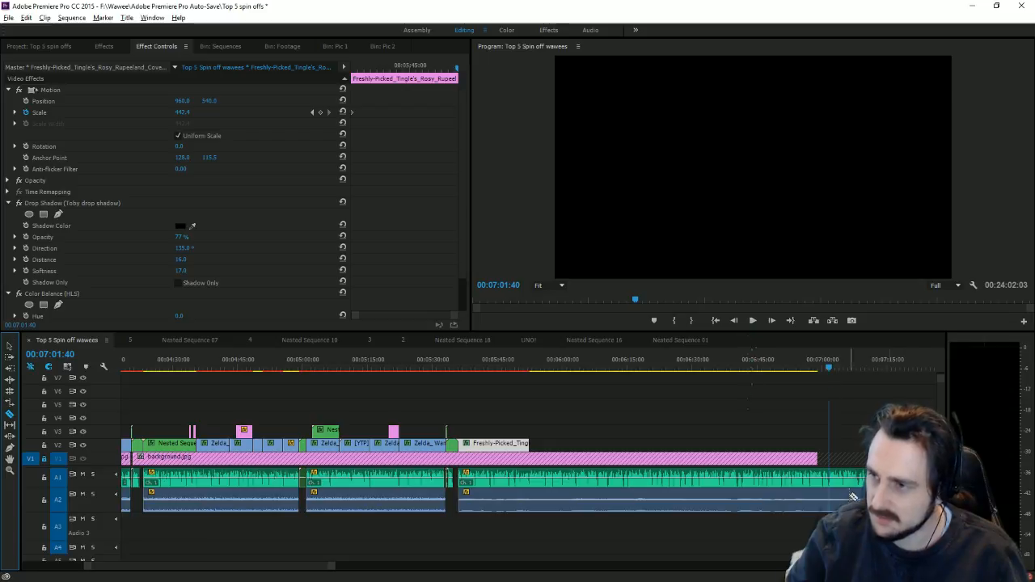
{"action": "left_click", "coordinate": [831, 479]}
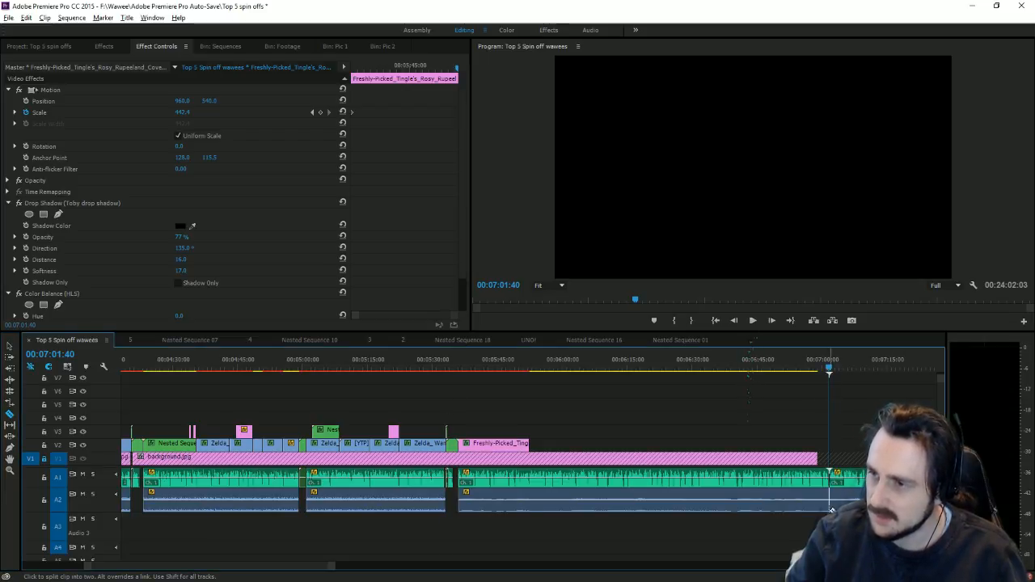
Step: Drag the A1 audio piece after the cut further right, leaving a gap
{"action": "left_click", "coordinate": [9, 347]}
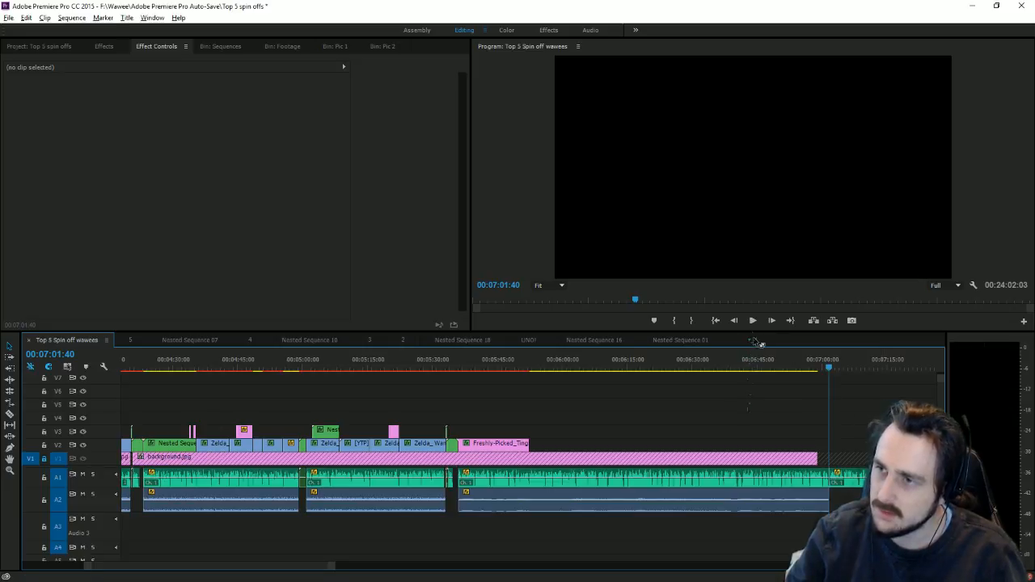
{"action": "left_click", "coordinate": [752, 321]}
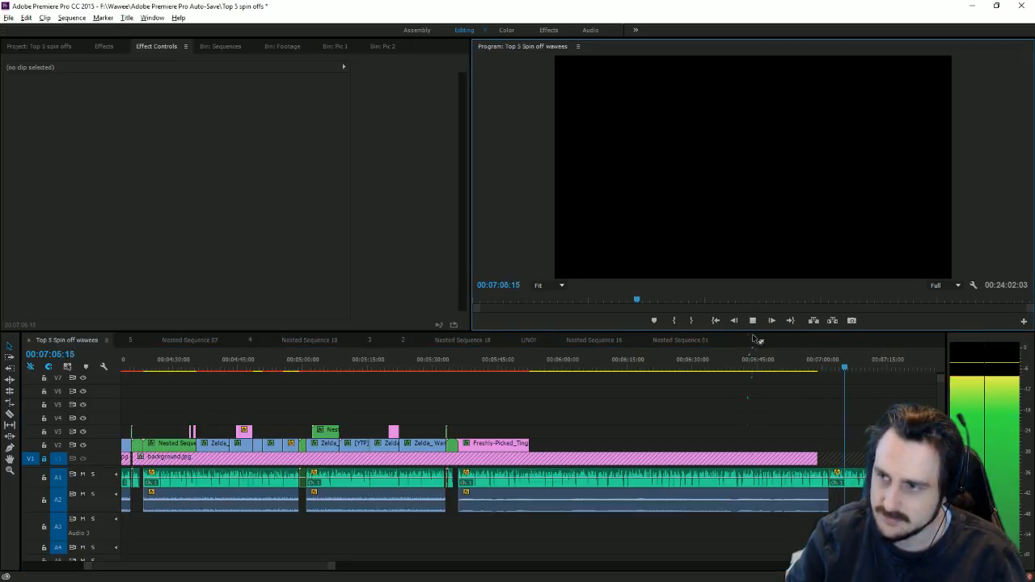
{"action": "left_click", "coordinate": [849, 479]}
{"action": "left_click_drag", "start_coordinate": [855, 480], "coordinate": [889, 481]}
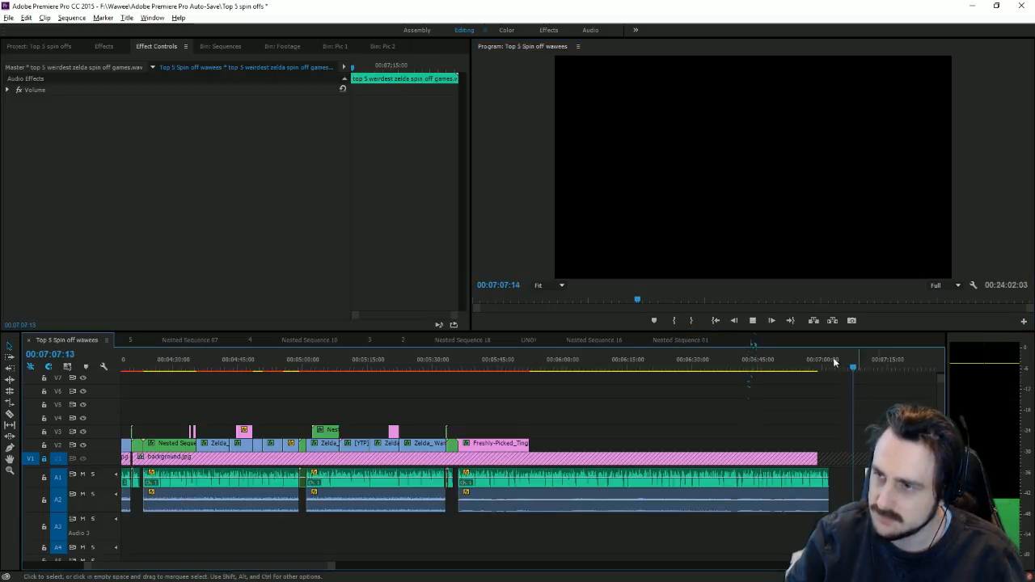
{"action": "left_click", "coordinate": [753, 321]}
{"action": "left_click_drag", "start_coordinate": [329, 565], "coordinate": [365, 566]}
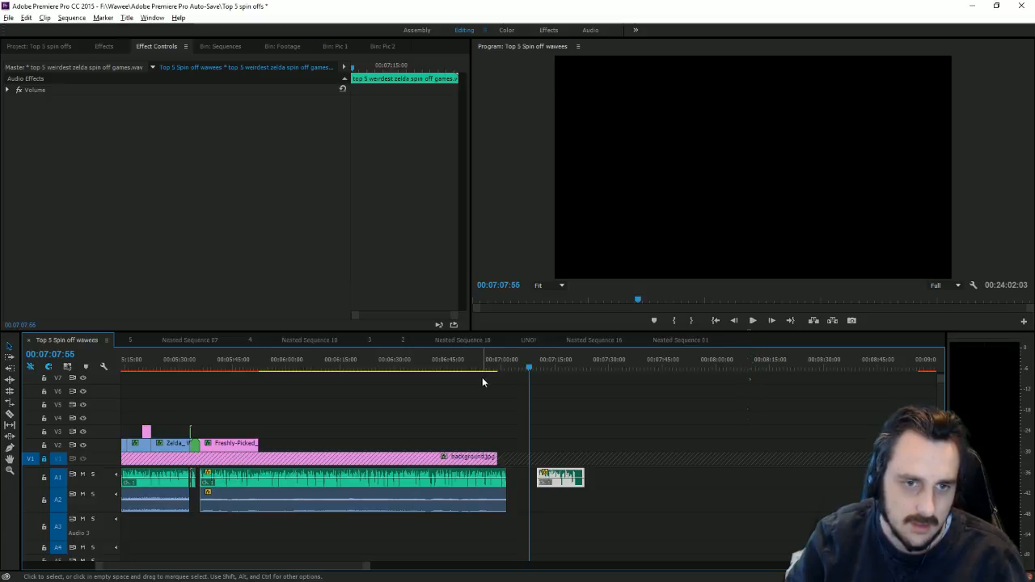
Step: Return the playhead to around 00:05:47–00:05:50 and readjust the timeline zoom
{"action": "left_click", "coordinate": [252, 367]}
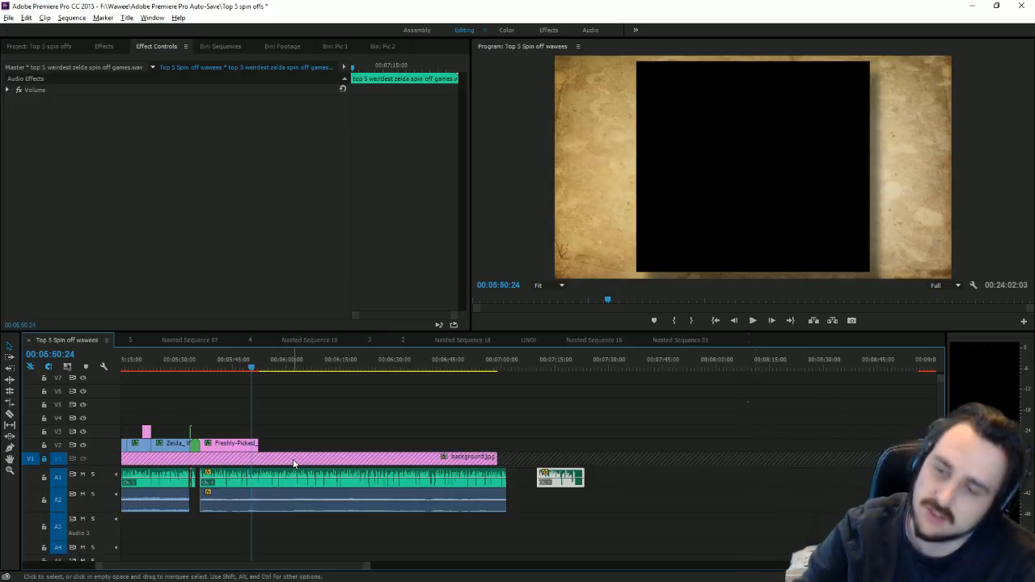
{"action": "left_click", "coordinate": [371, 568]}
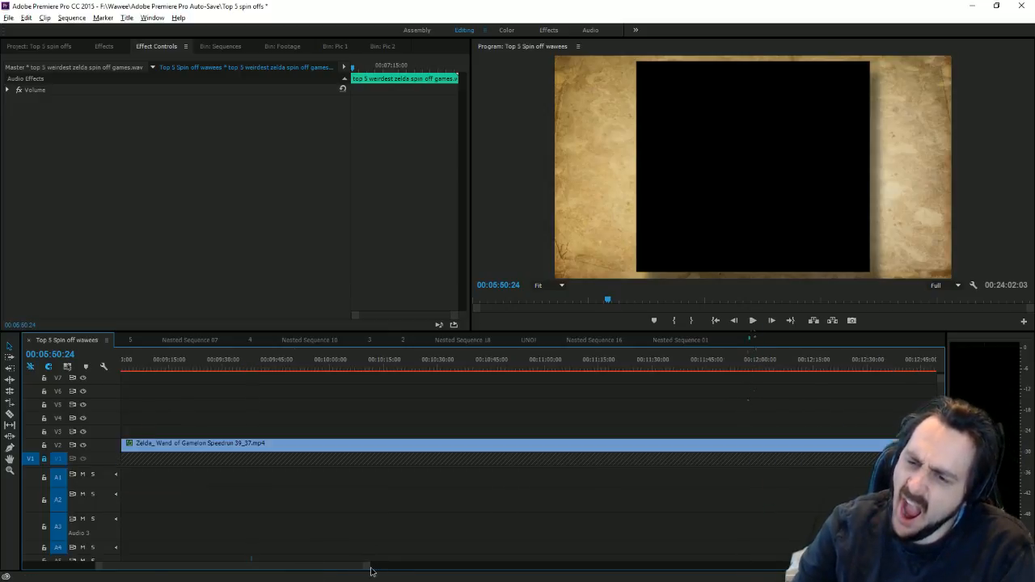
{"action": "left_click_drag", "start_coordinate": [422, 569], "coordinate": [629, 556]}
{"action": "key", "text": "equal"}
{"action": "key", "text": "equal"}
{"action": "key", "text": "equal"}
{"action": "key", "text": "equal"}
{"action": "key", "text": "equal"}
{"action": "key", "text": "equal"}
{"action": "key", "text": "equal"}
{"action": "key", "text": "equal"}
{"action": "key", "text": "equal"}
{"action": "key", "text": "equal"}
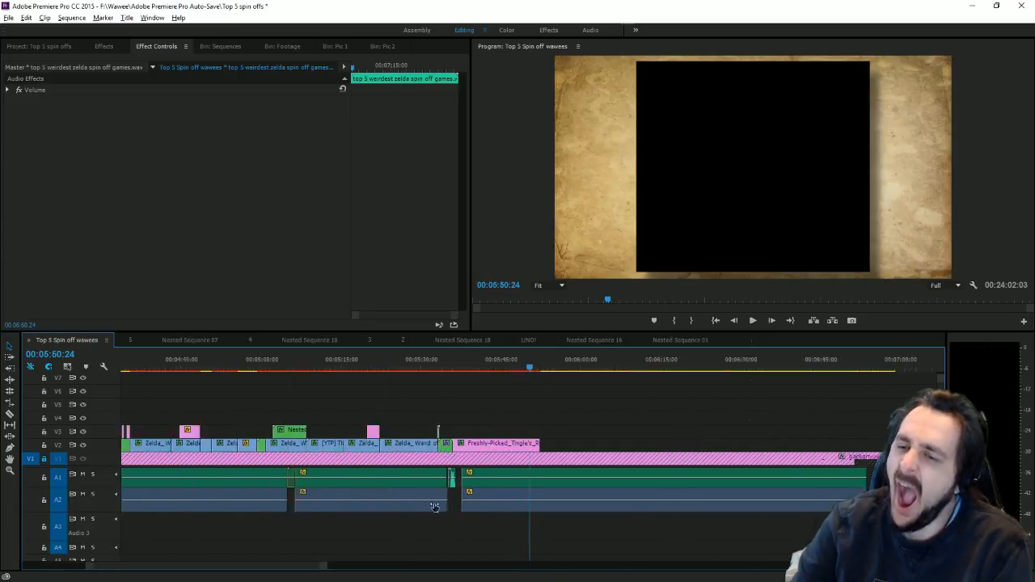
{"action": "key", "text": "minus"}
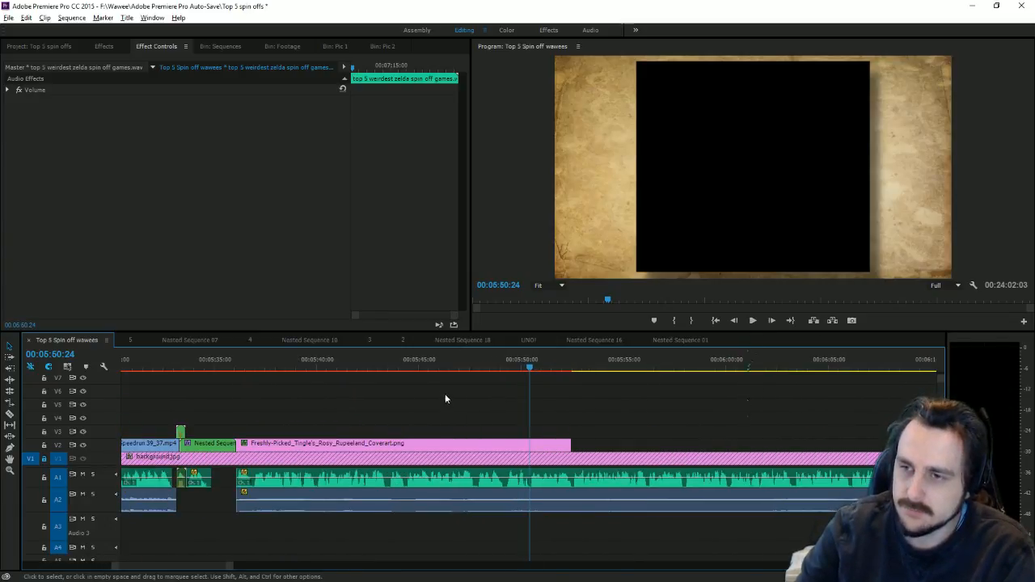
{"action": "left_click_drag", "start_coordinate": [453, 371], "coordinate": [484, 380]}
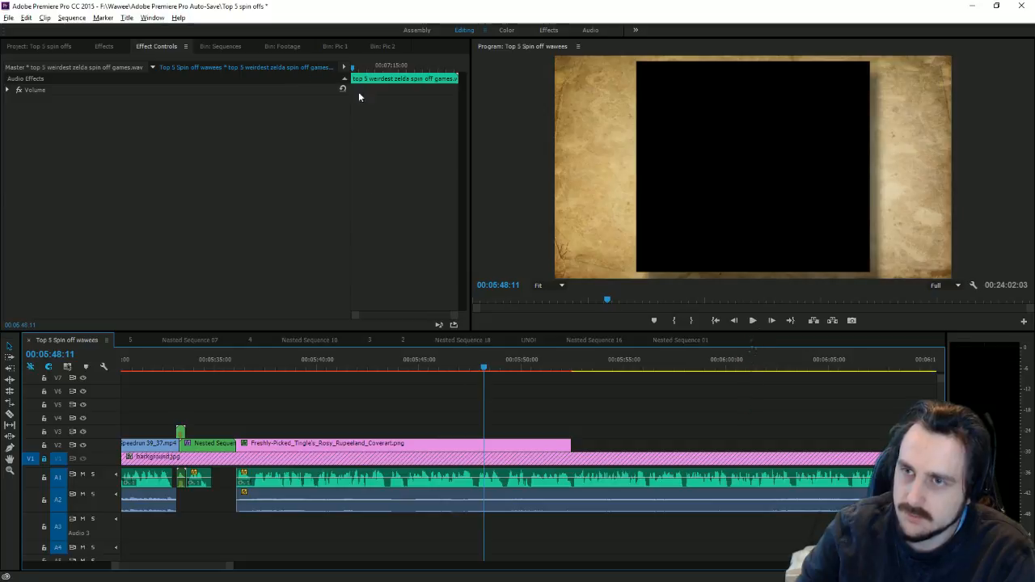
Step: Try a Scale keyframe near 00:05:37 on the cover art, then undo the change
{"action": "left_click", "coordinate": [414, 449]}
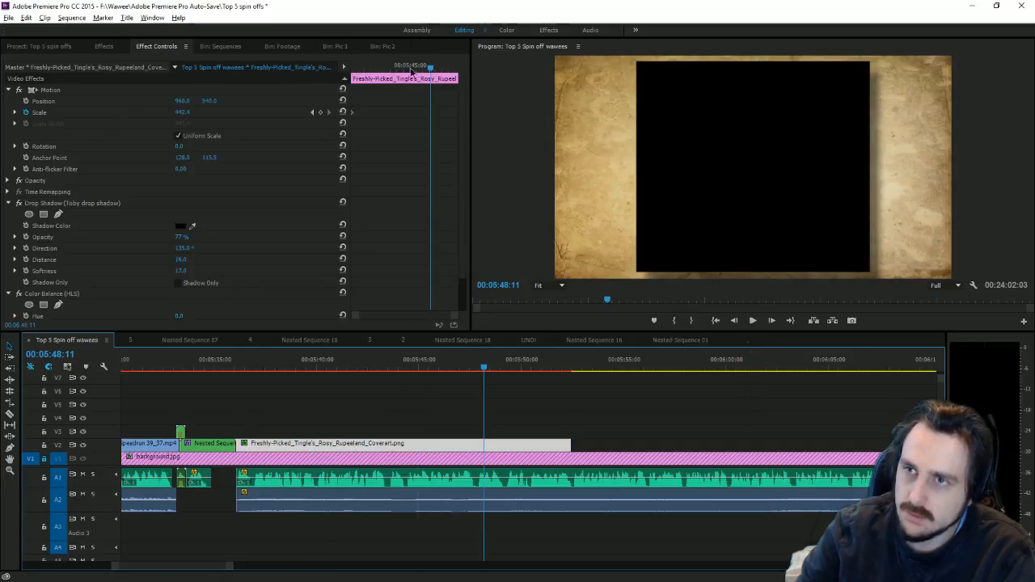
{"action": "left_click", "coordinate": [327, 112]}
{"action": "left_click", "coordinate": [311, 113]}
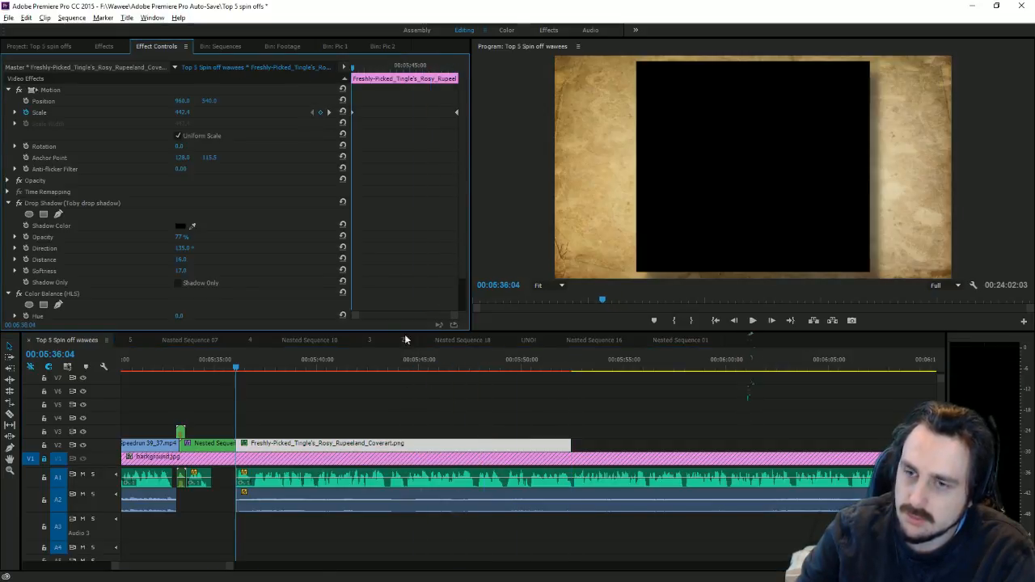
{"action": "mouse_move", "coordinate": [243, 373]}
{"action": "left_mouse_down"}
{"action": "mouse_move", "coordinate": [266, 382]}
{"action": "mouse_move", "coordinate": [255, 383]}
{"action": "left_mouse_up"}
{"action": "left_click", "coordinate": [321, 113]}
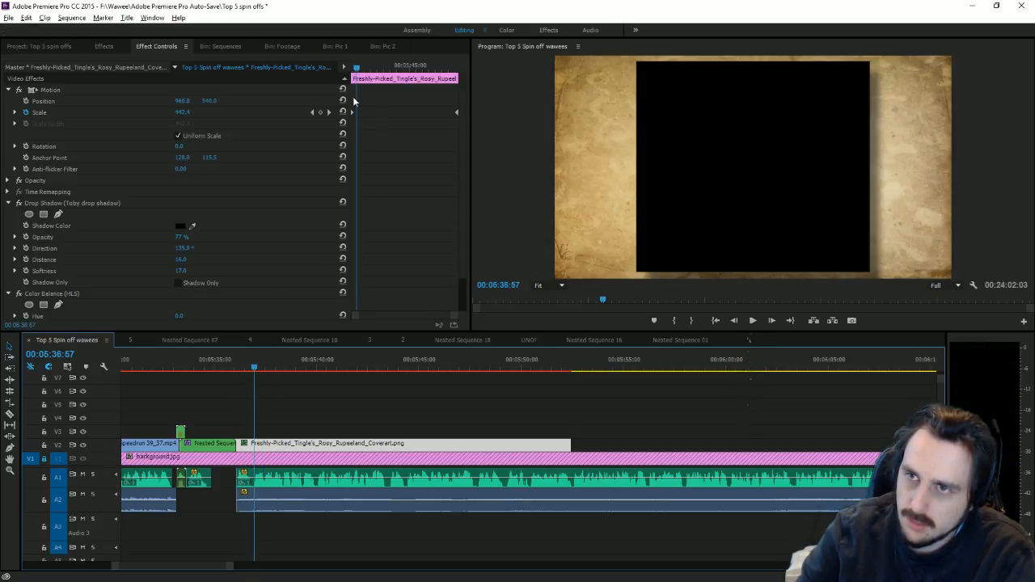
{"action": "left_click_drag", "start_coordinate": [182, 113], "coordinate": [42, 113]}
{"action": "left_click", "coordinate": [318, 112]}
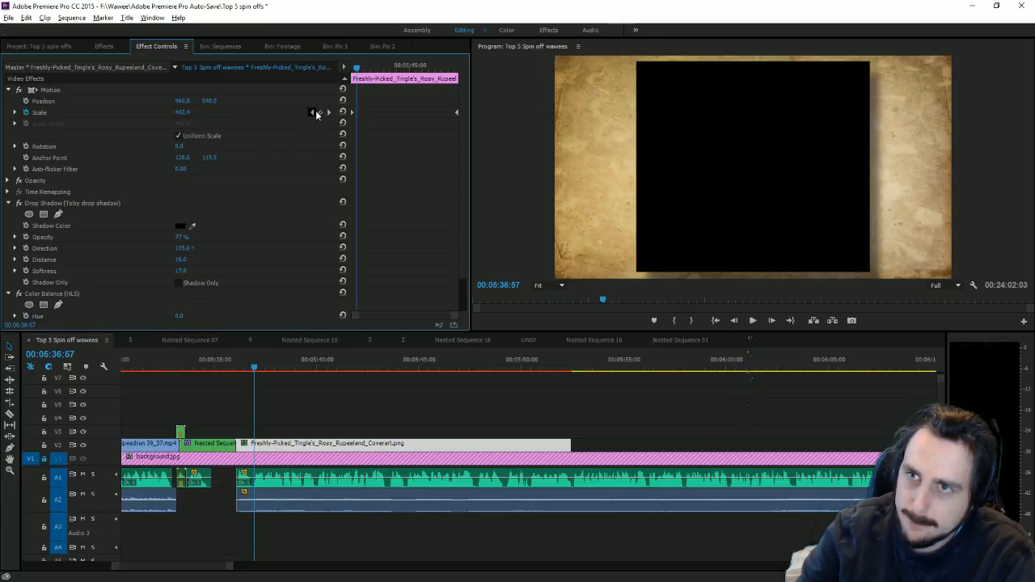
{"action": "left_click", "coordinate": [318, 113]}
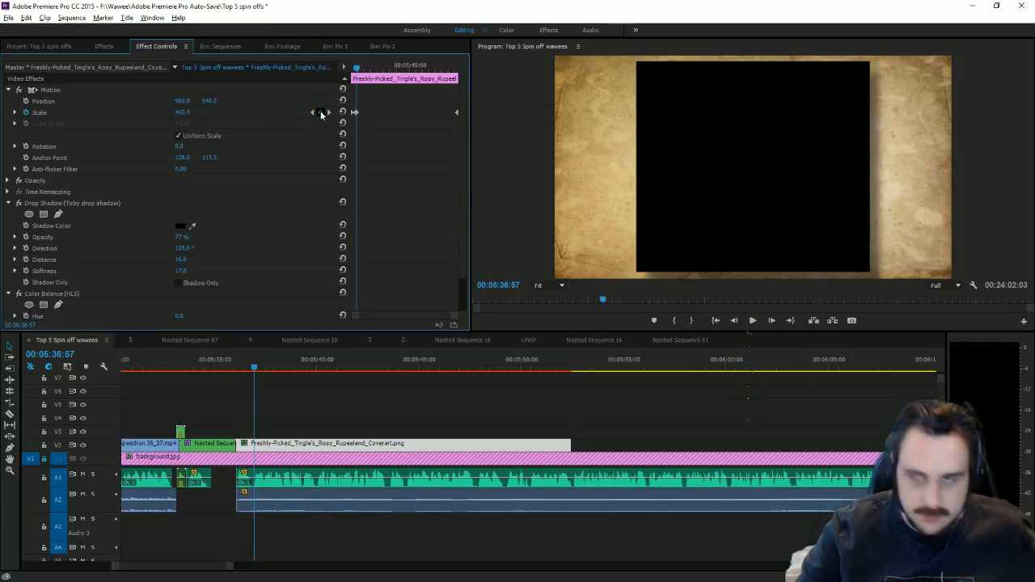
{"action": "key", "text": "ctrl+z"}
{"action": "key", "text": "ctrl+z"}
Step: Set Scale 0 at the 00:05:36:04 keyframe and preview growth toward 00:05:52:27
{"action": "left_click", "coordinate": [312, 113]}
{"action": "left_click", "coordinate": [182, 113]}
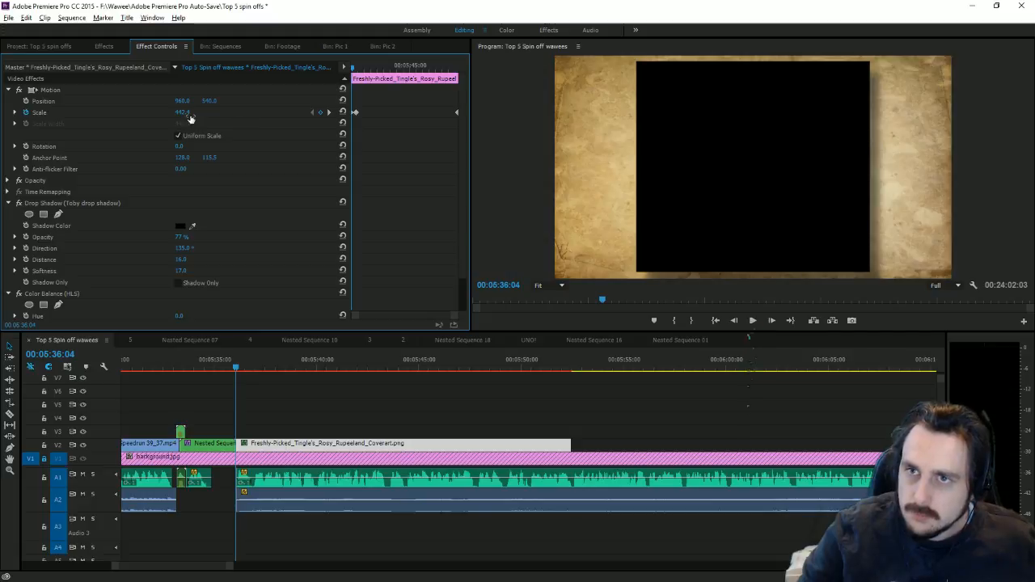
{"action": "type", "text": "0"}
{"action": "key", "text": "Return"}
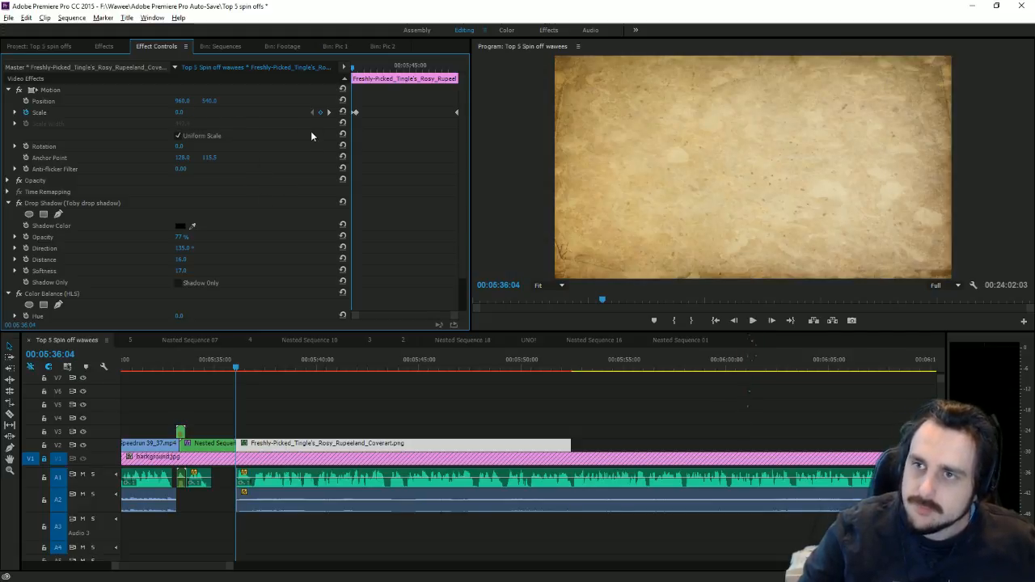
{"action": "left_click", "coordinate": [327, 112]}
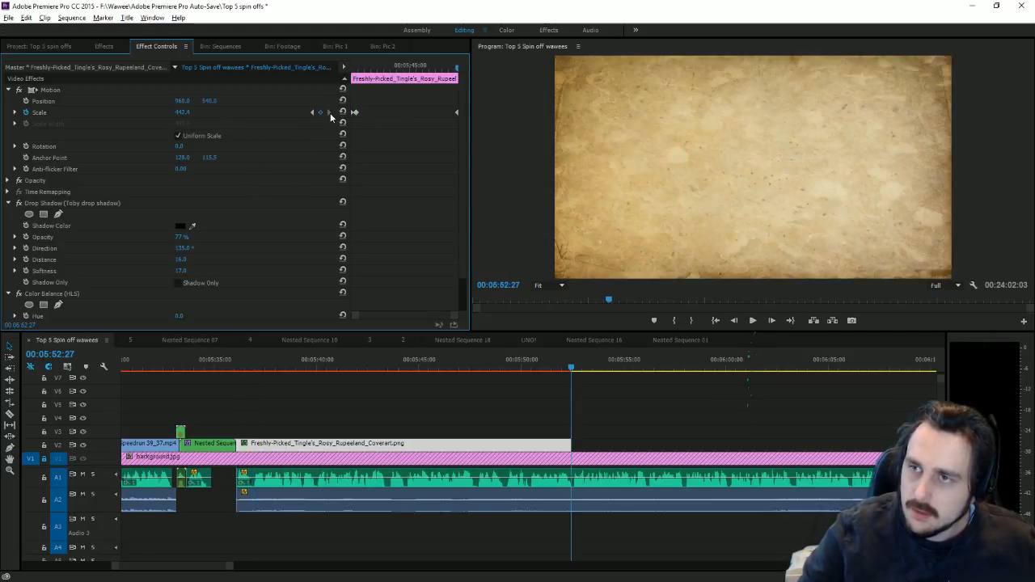
{"action": "left_click_drag", "start_coordinate": [451, 374], "coordinate": [507, 395]}
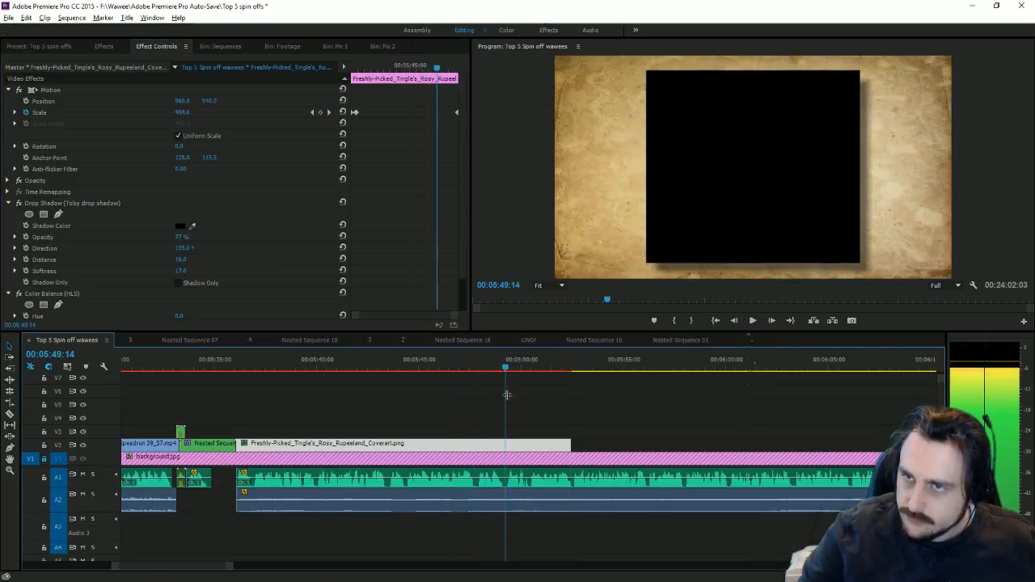
{"action": "scroll", "coordinate": [105, 258], "scroll_direction": "down", "scroll_amount": 1}
Step: Keyframe the cover's Lightness from -100 at 00:05:49 to 0 at 00:05:50:02 and preview the fade-in
{"action": "left_click", "coordinate": [28, 290]}
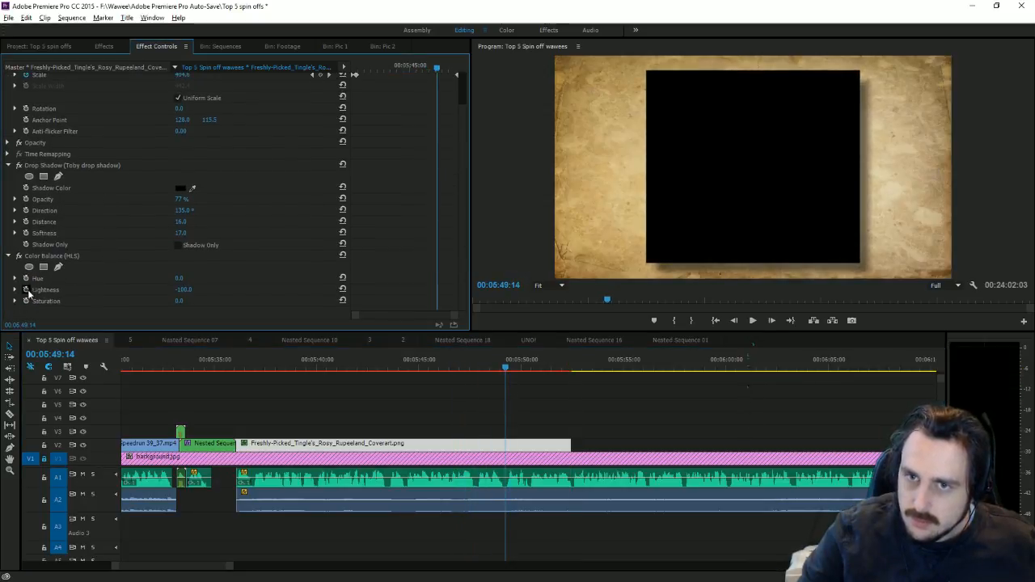
{"action": "left_click_drag", "start_coordinate": [525, 386], "coordinate": [525, 385]}
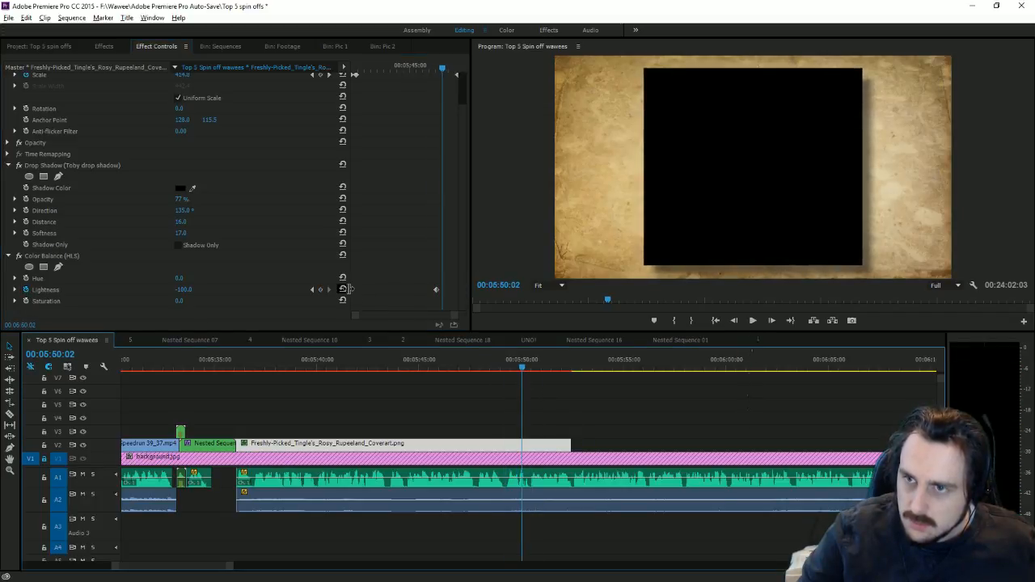
{"action": "left_click", "coordinate": [344, 288]}
{"action": "left_click", "coordinate": [503, 370]}
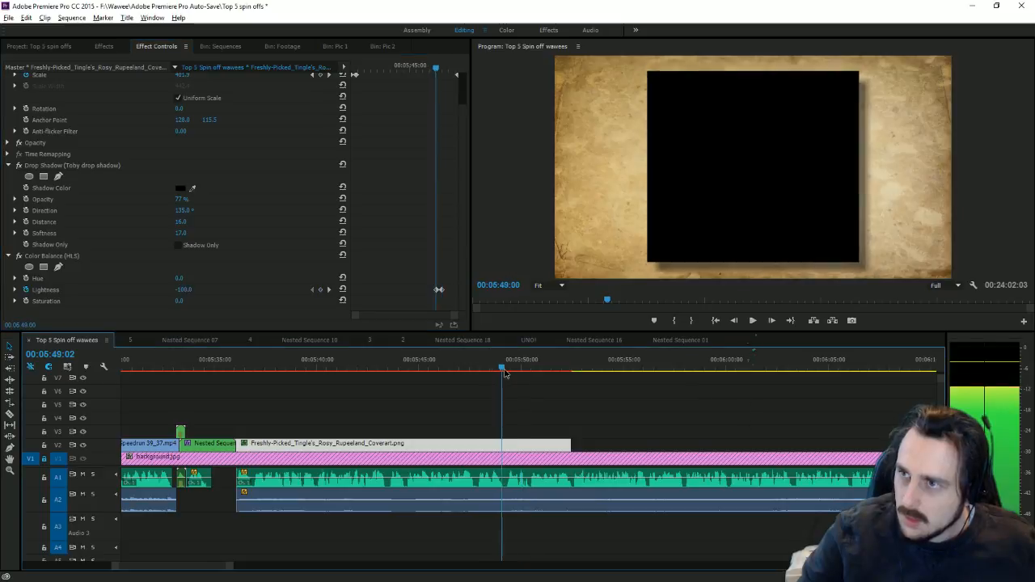
{"action": "left_click_drag", "start_coordinate": [505, 373], "coordinate": [612, 436]}
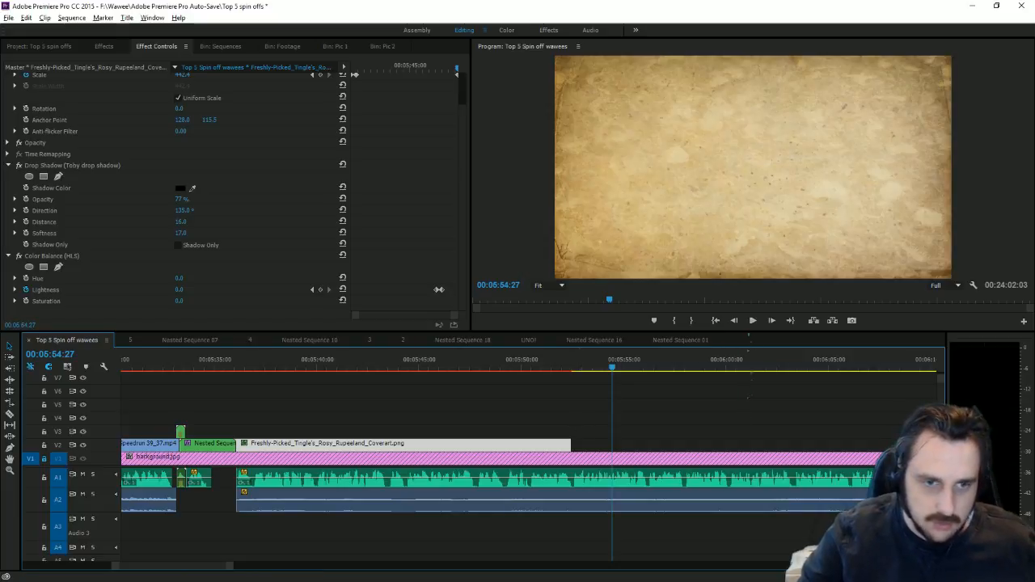
{"action": "key", "text": "alt+Tab"}
Step: Read the script's Tingle section through 'thanks for watching', checking the saving pinkle footage note, then return to Premiere
{"action": "scroll", "coordinate": [641, 368], "scroll_direction": "down", "scroll_amount": 4}
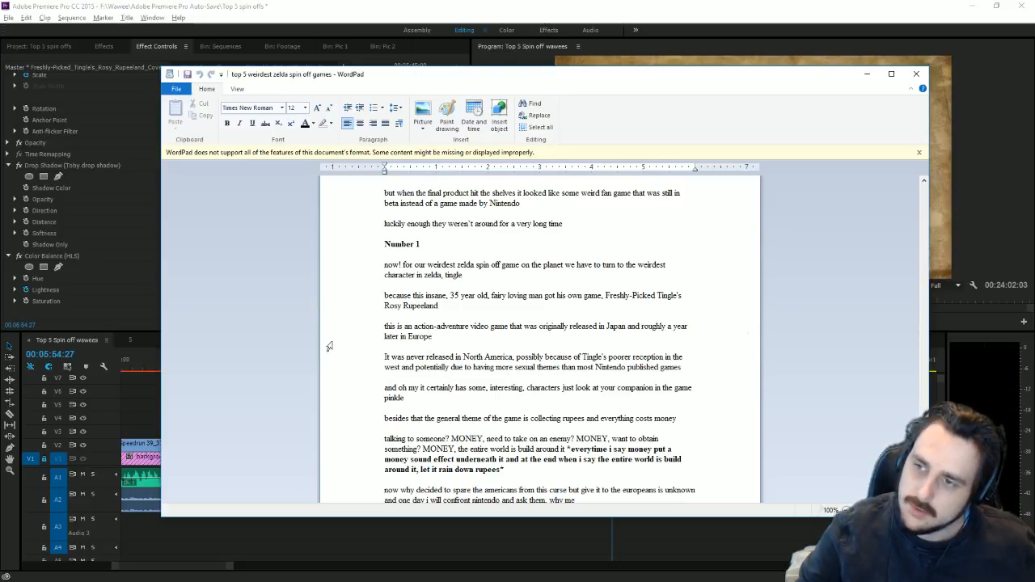
{"action": "scroll", "coordinate": [330, 347], "scroll_direction": "down", "scroll_amount": 1}
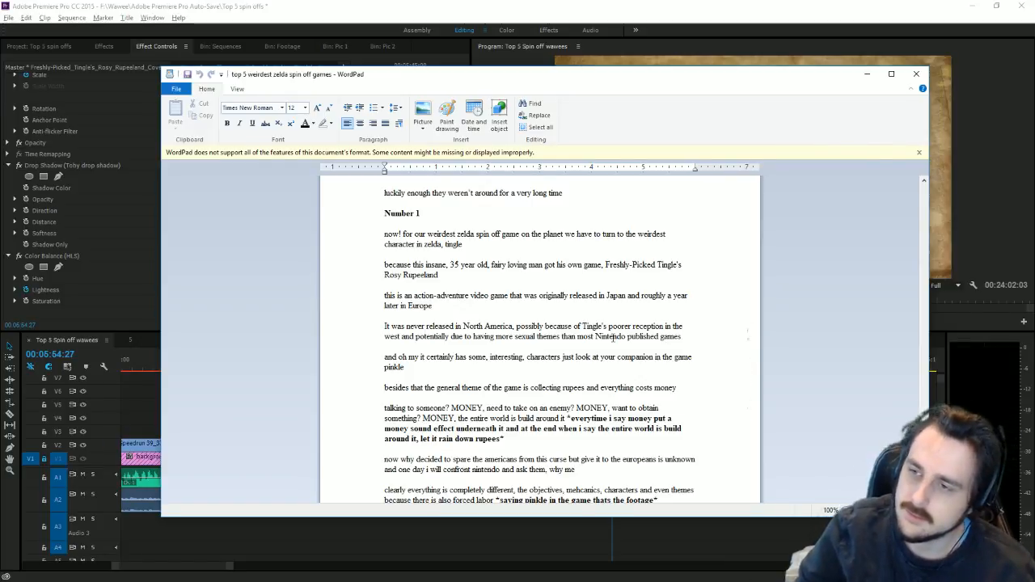
{"action": "scroll", "coordinate": [612, 336], "scroll_direction": "down", "scroll_amount": 2}
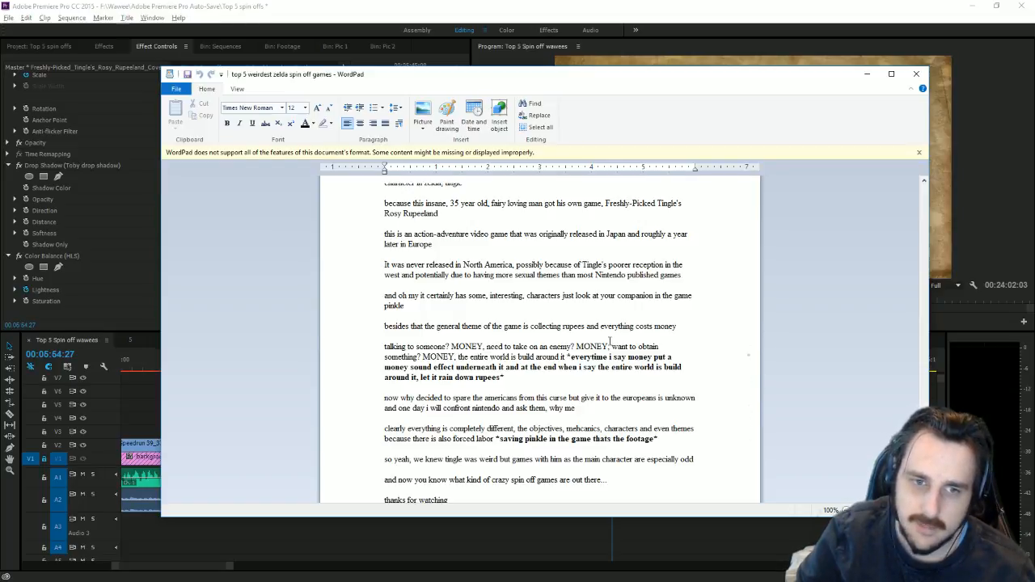
{"action": "scroll", "coordinate": [610, 343], "scroll_direction": "down", "scroll_amount": 1}
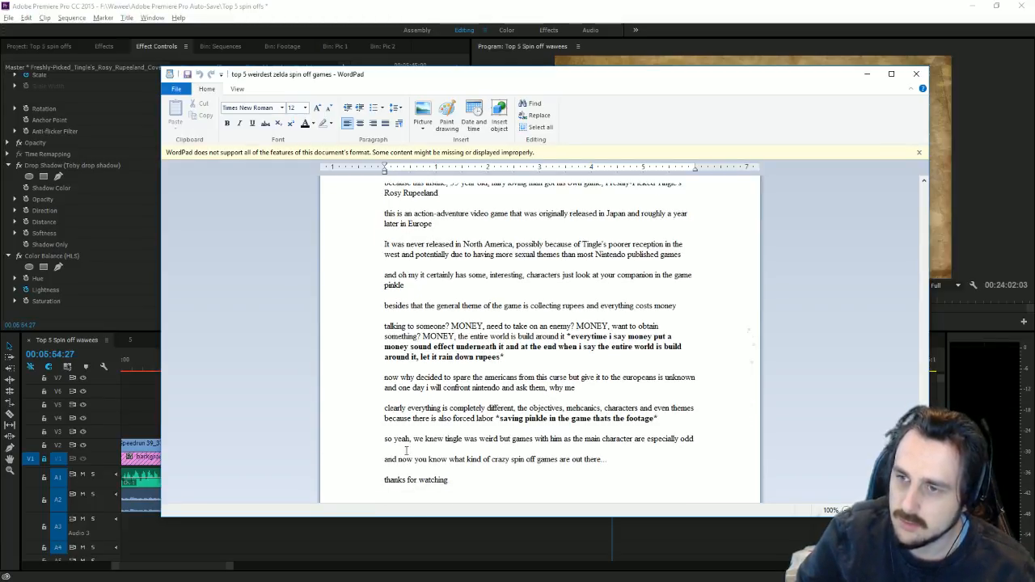
{"action": "left_click_drag", "start_coordinate": [495, 419], "coordinate": [667, 419]}
{"action": "left_click", "coordinate": [667, 419]}
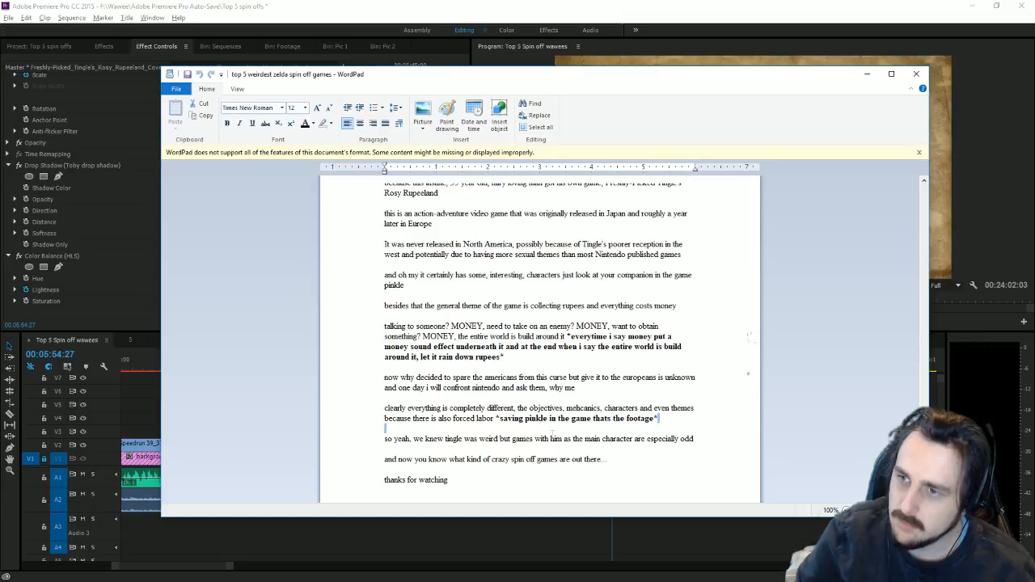
{"action": "key", "text": "ctrl+shift+Left"}
{"action": "key", "text": "ctrl+shift+Left"}
{"action": "key", "text": "ctrl+shift+Left"}
{"action": "key", "text": "ctrl+shift+Left"}
{"action": "key", "text": "ctrl+shift+Left"}
{"action": "key", "text": "ctrl+shift+Left"}
{"action": "key", "text": "ctrl+shift+Left"}
{"action": "key", "text": "ctrl+shift+Left"}
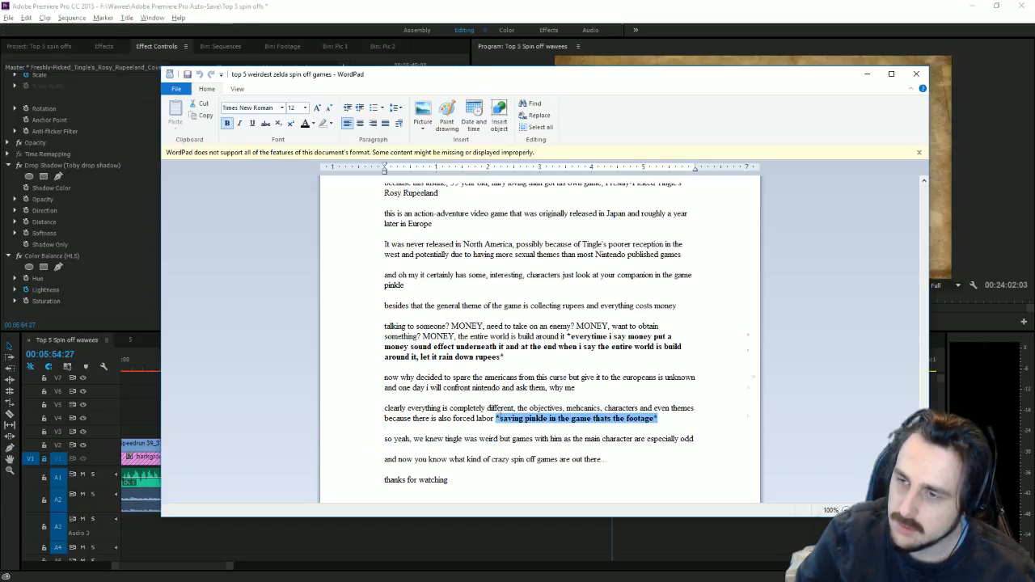
{"action": "left_click", "coordinate": [572, 437]}
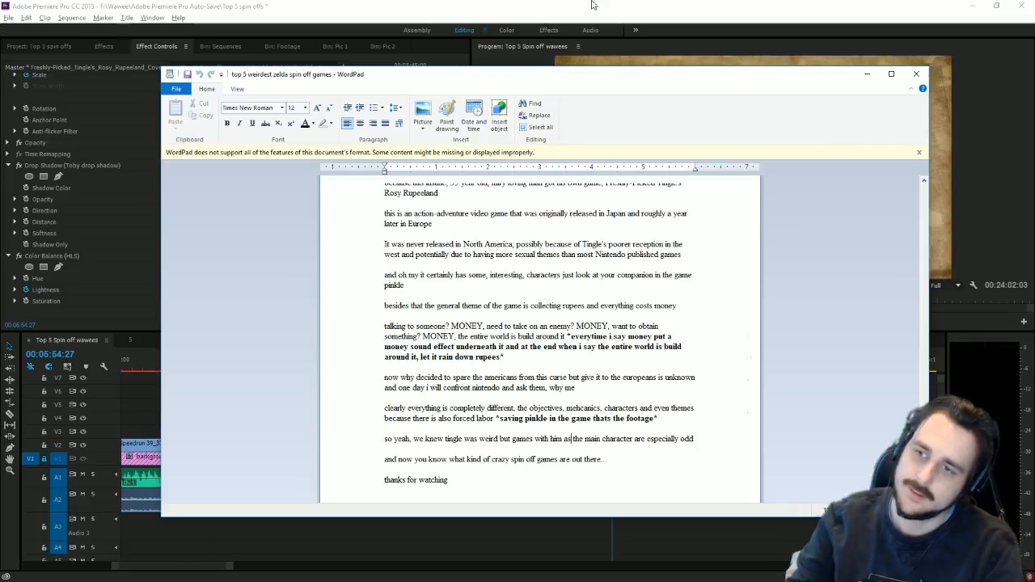
{"action": "left_click", "coordinate": [615, 5]}
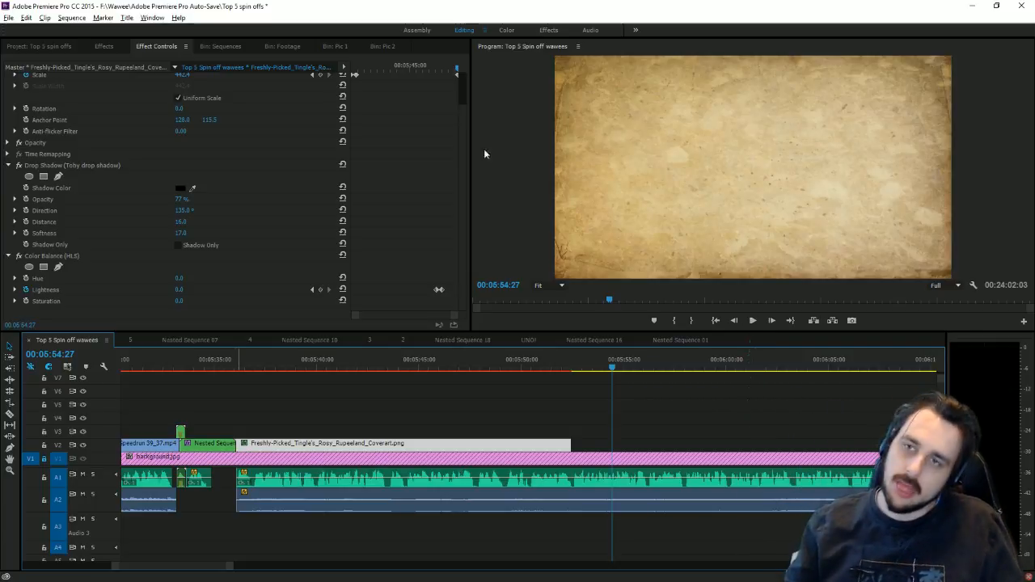
Step: Show the Footage bin's clips, then bring Chrome to the front and maximize it full screen
{"action": "left_click", "coordinate": [279, 46]}
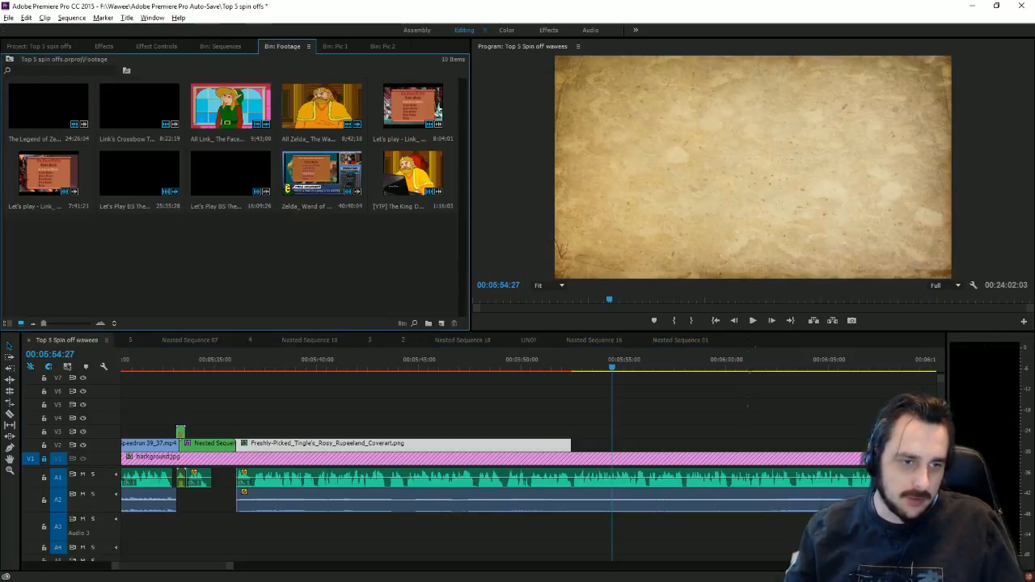
{"action": "key", "text": "alt+Tab"}
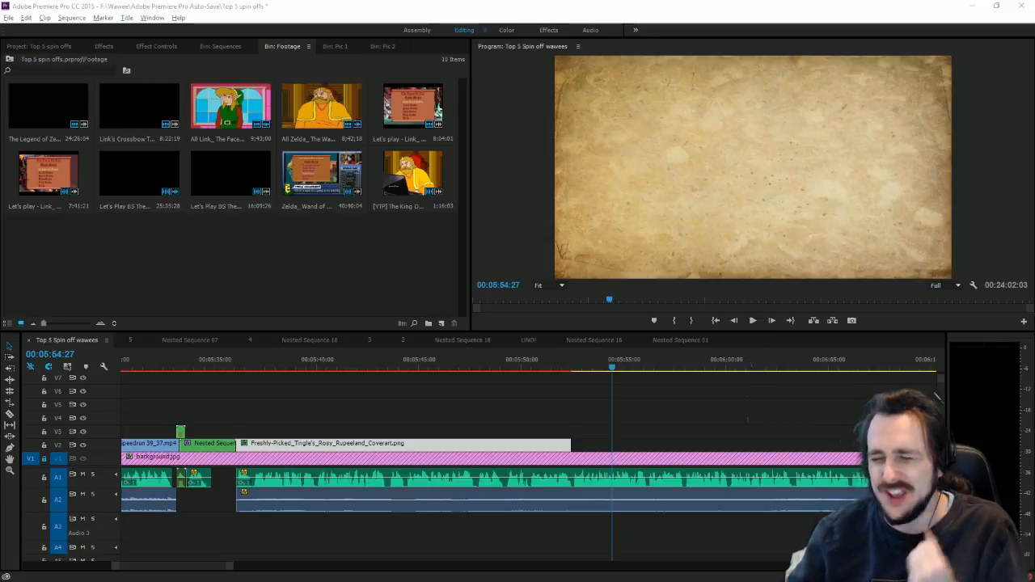
{"action": "key", "text": "alt+Tab"}
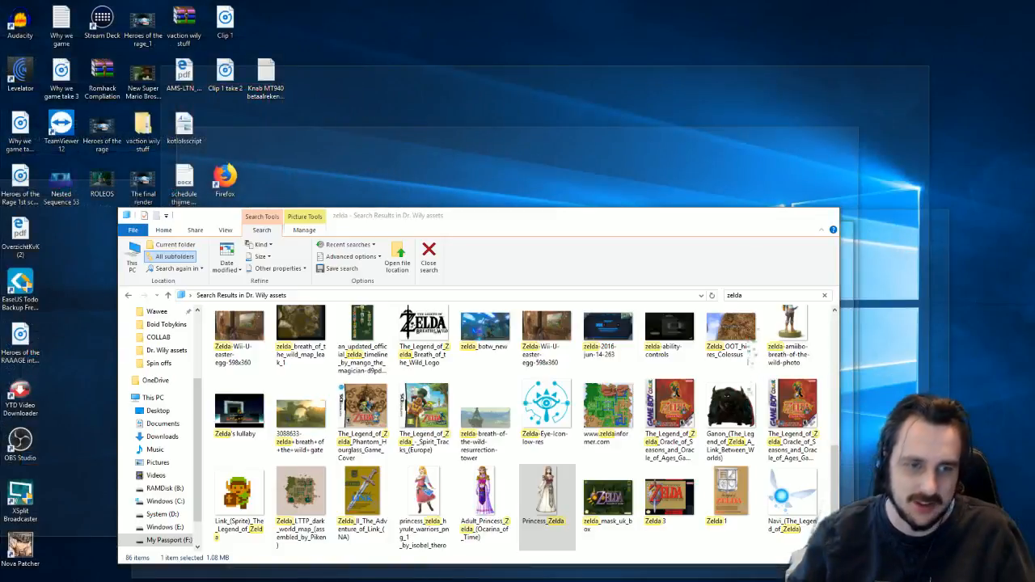
{"action": "key", "text": "alt+Tab"}
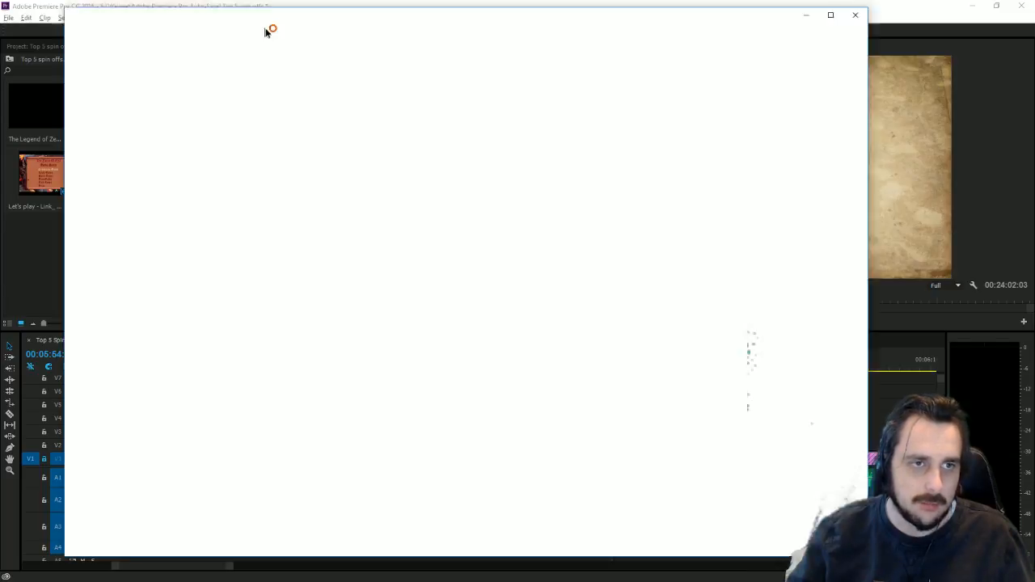
{"action": "left_click_drag", "start_coordinate": [266, 30], "coordinate": [238, 2]}
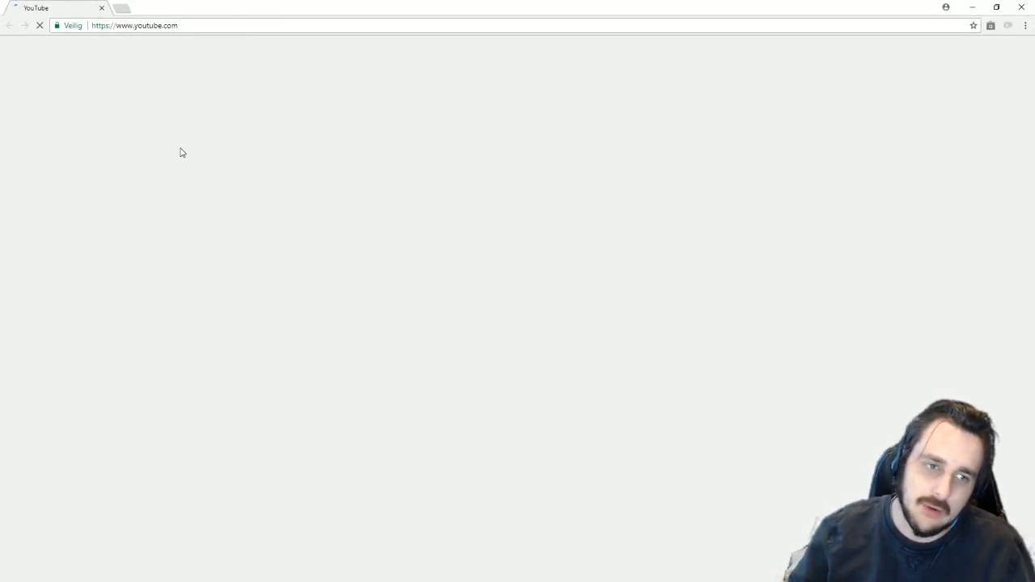
Step: Search YouTube for 'tingle rupee land lp'
{"action": "left_click", "coordinate": [218, 49]}
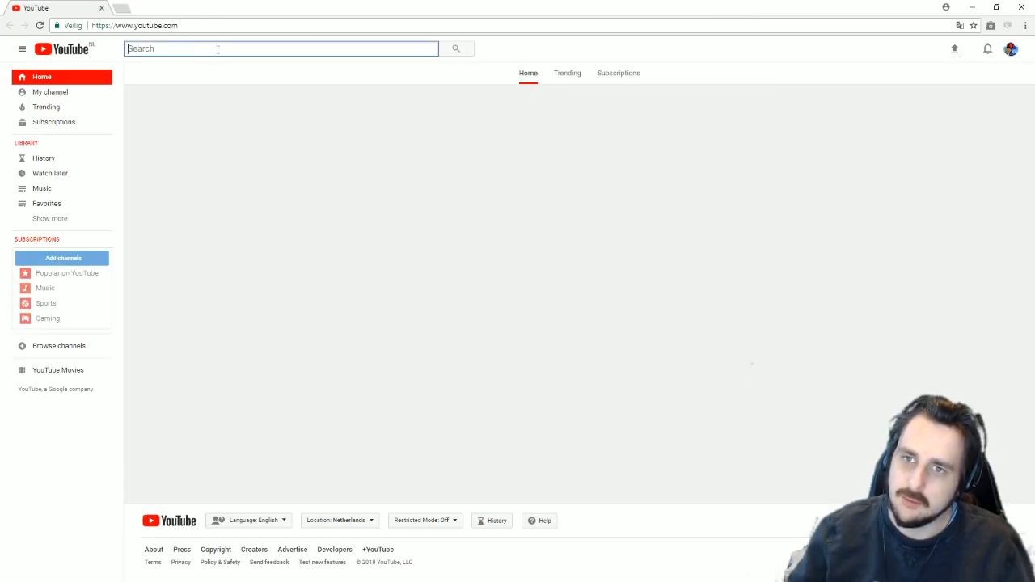
{"action": "left_click", "coordinate": [607, 81]}
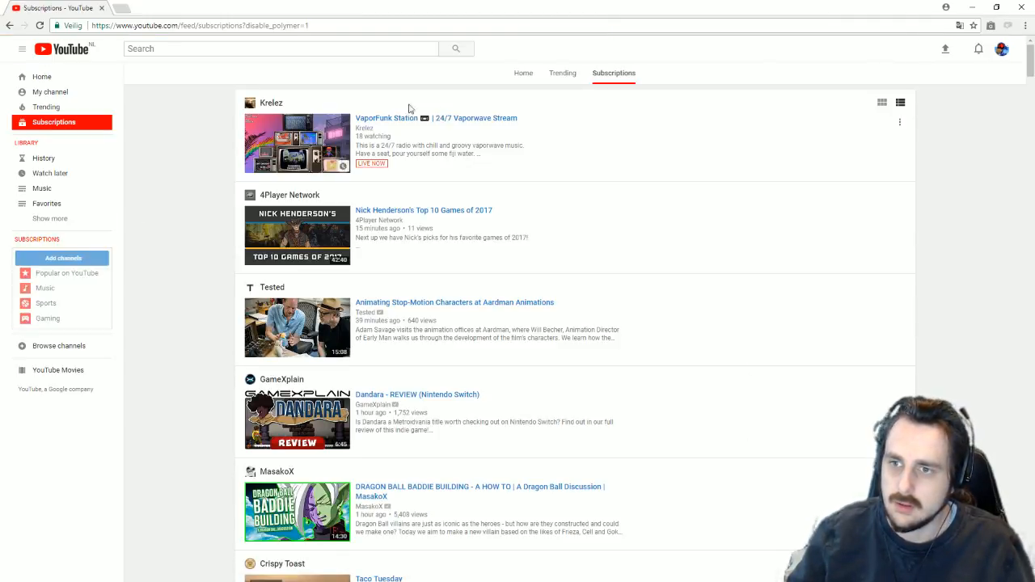
{"action": "left_click", "coordinate": [200, 47]}
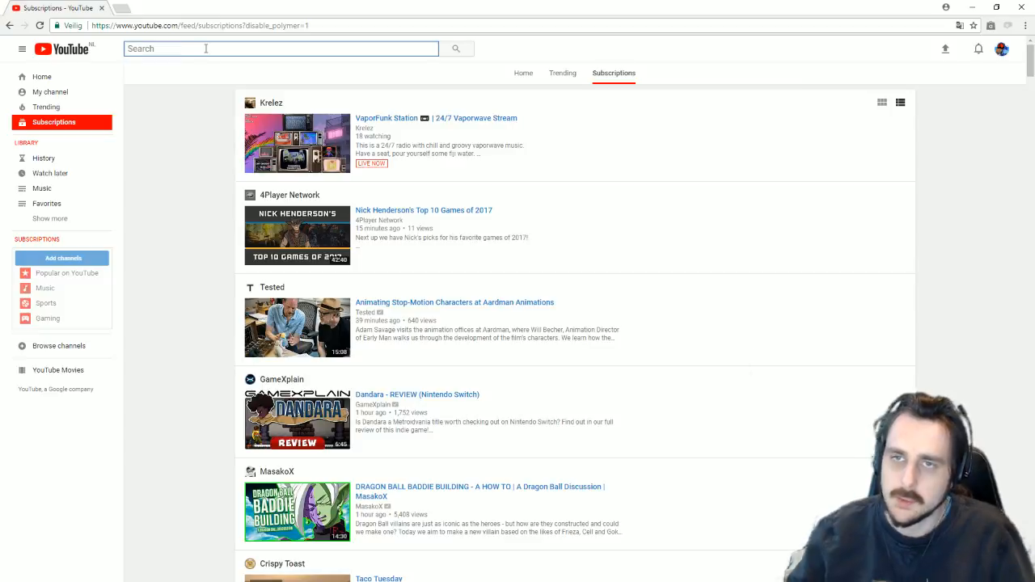
{"action": "type", "text": "tingle"}
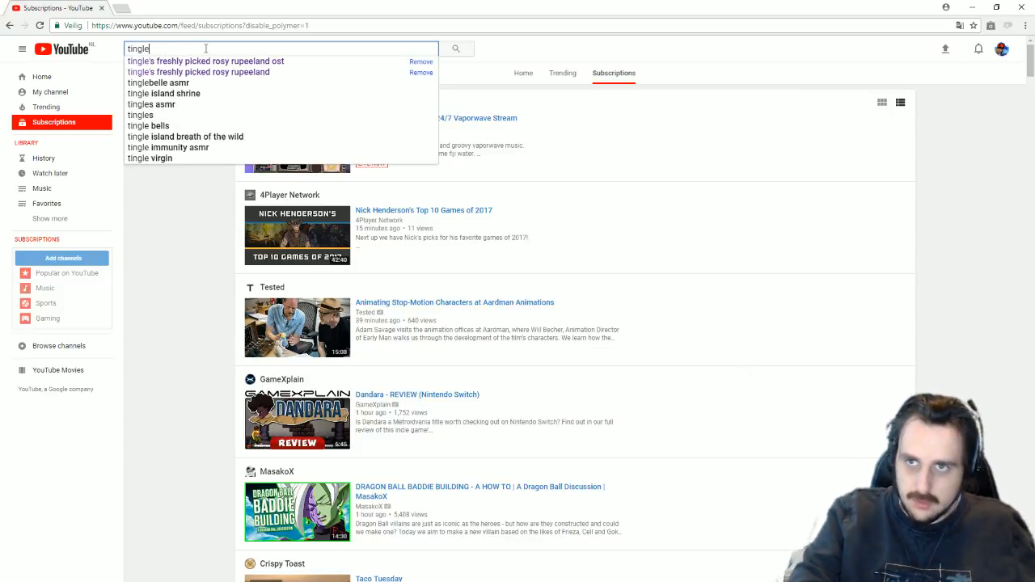
{"action": "type", "text": " rupee land lp"}
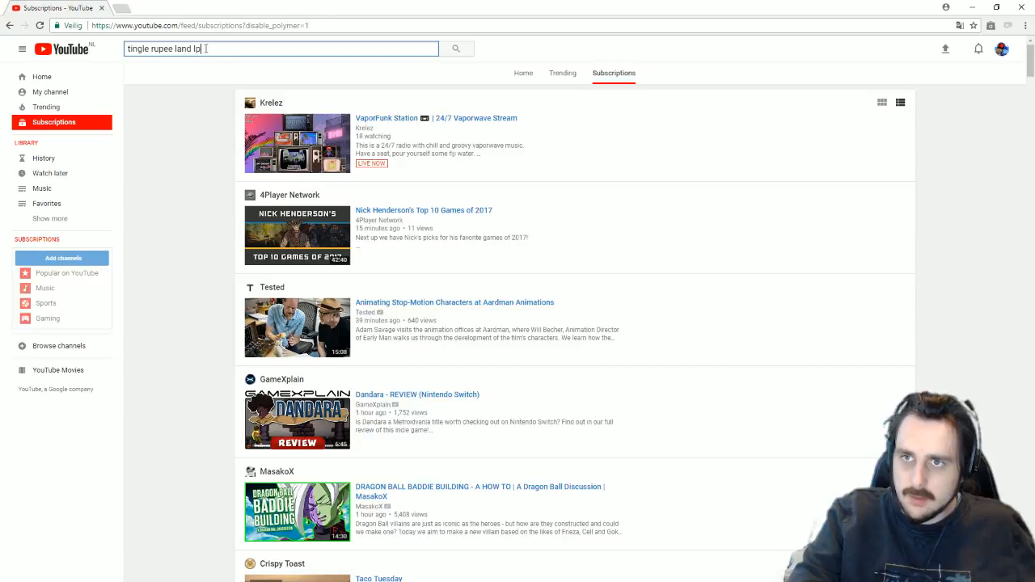
{"action": "key", "text": "Return"}
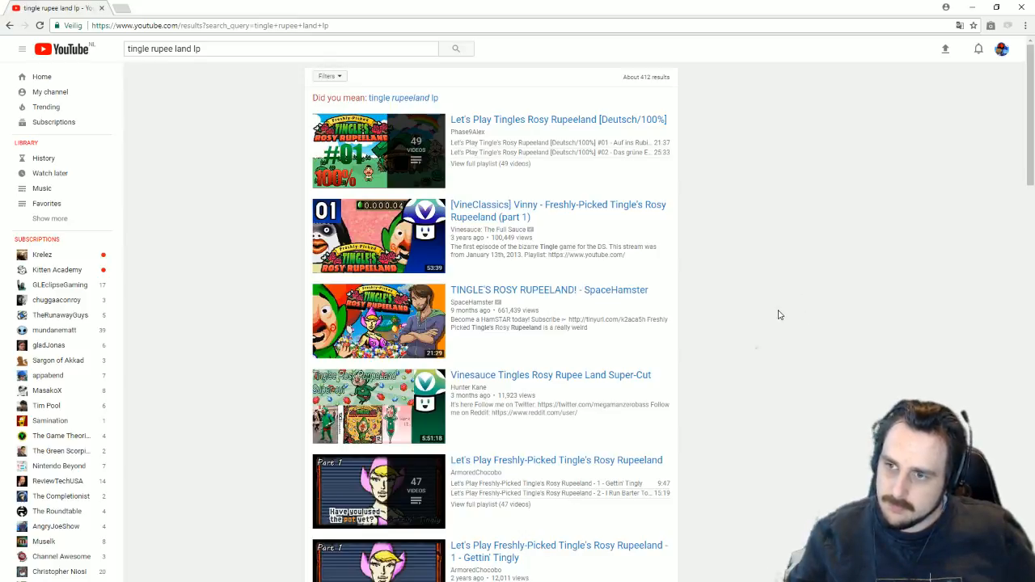
Step: Open the full 47-video playlist under the ArmoredChocobo Let's Play result
{"action": "scroll", "coordinate": [779, 315], "scroll_direction": "down", "scroll_amount": 2}
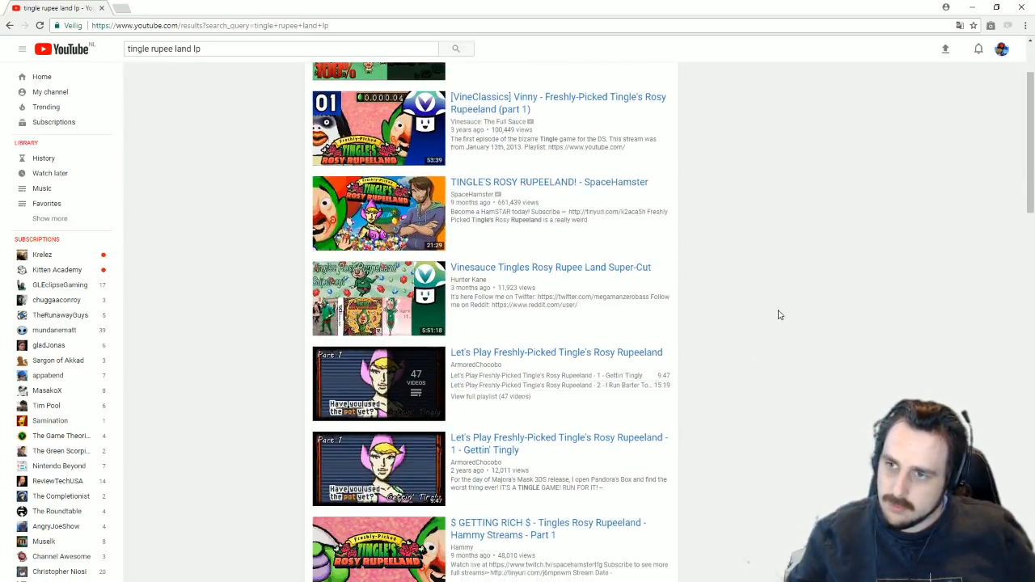
{"action": "scroll", "coordinate": [779, 315], "scroll_direction": "up", "scroll_amount": 2}
{"action": "scroll", "coordinate": [779, 313], "scroll_direction": "down", "scroll_amount": 2}
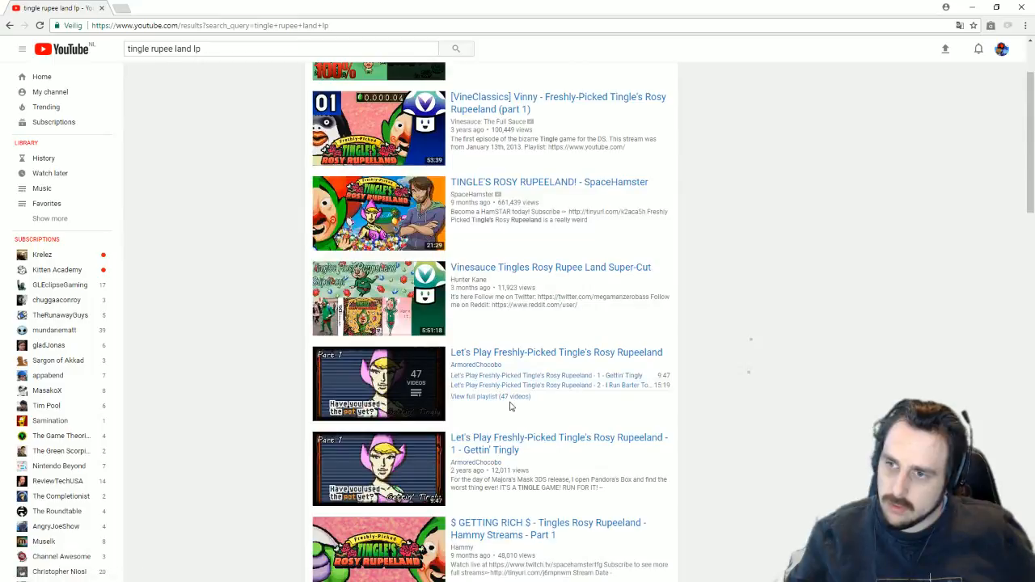
{"action": "left_click", "coordinate": [502, 397]}
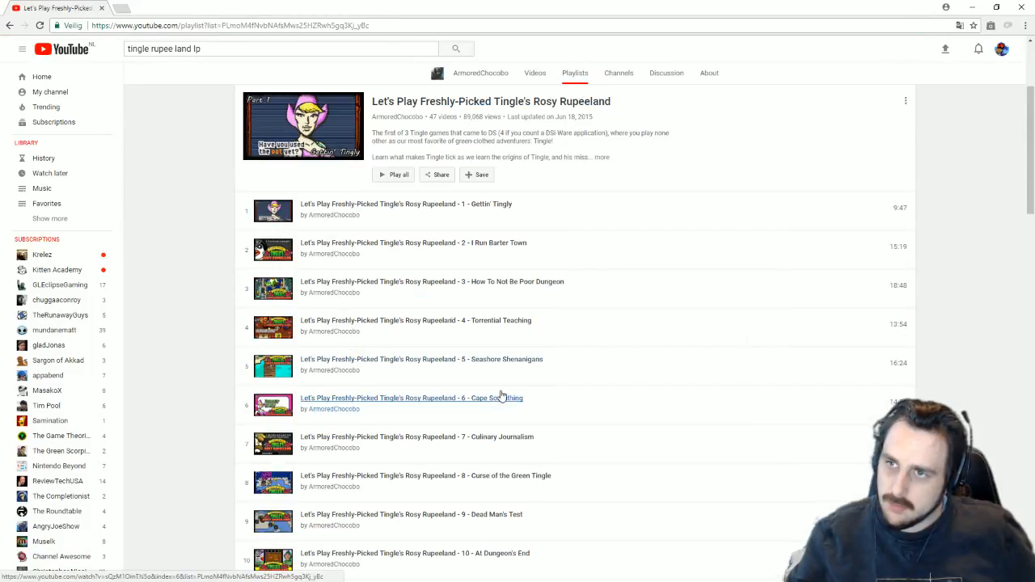
Step: Play episode 1, Gettin' Tingly, skimming ahead and back to the paradise on earth scene
{"action": "left_click", "coordinate": [414, 207]}
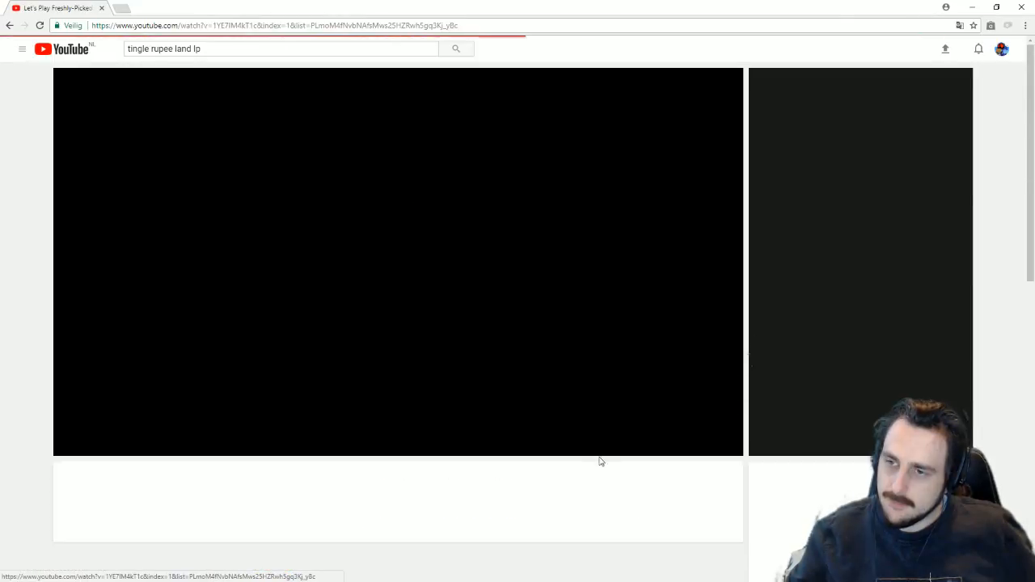
{"action": "left_click_drag", "start_coordinate": [449, 436], "coordinate": [734, 440]}
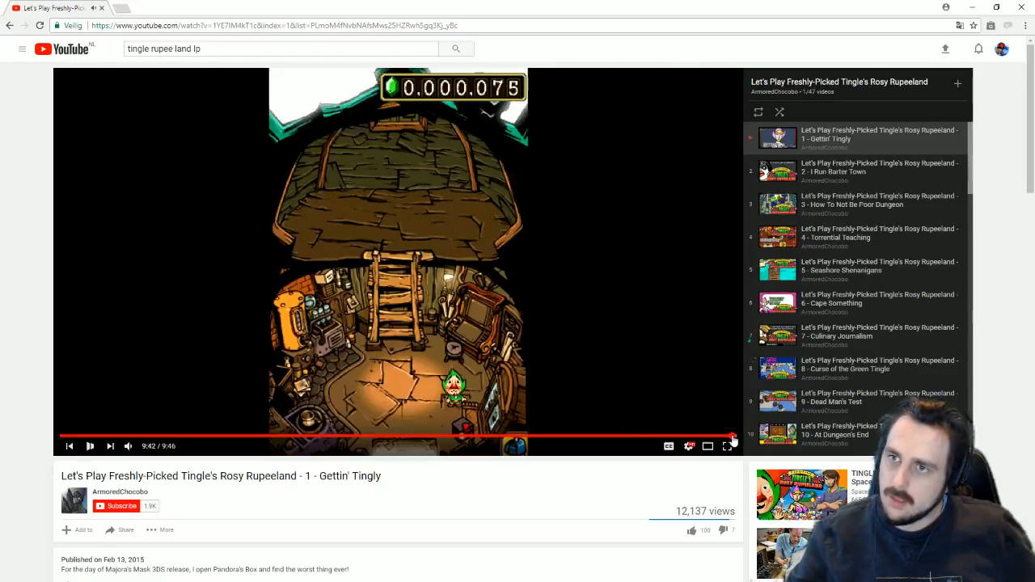
{"action": "left_click", "coordinate": [317, 438]}
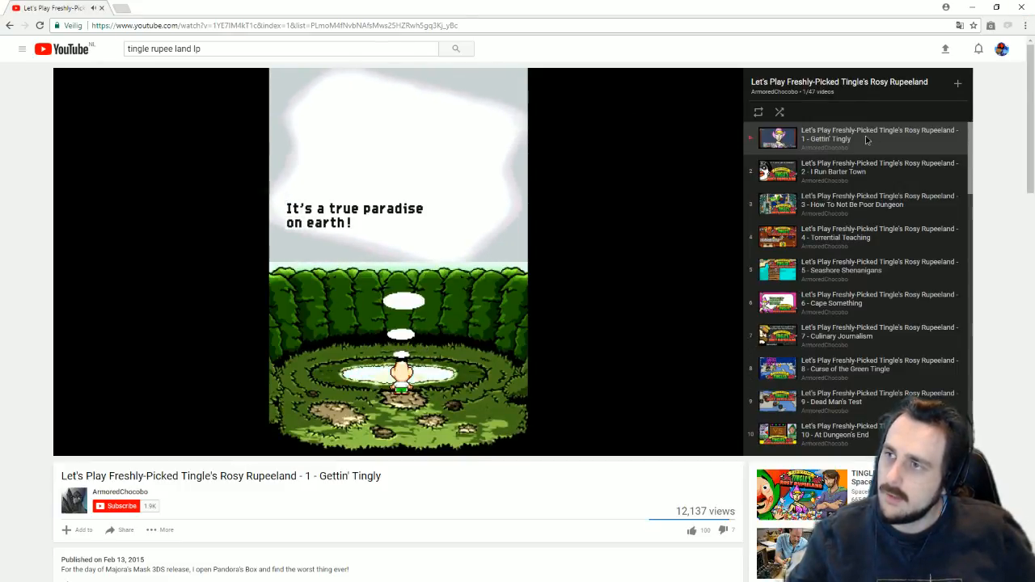
Step: Switch to episode 2, I Run Barter Town, skim through it and pause on the chef shop scene
{"action": "left_click", "coordinate": [797, 169]}
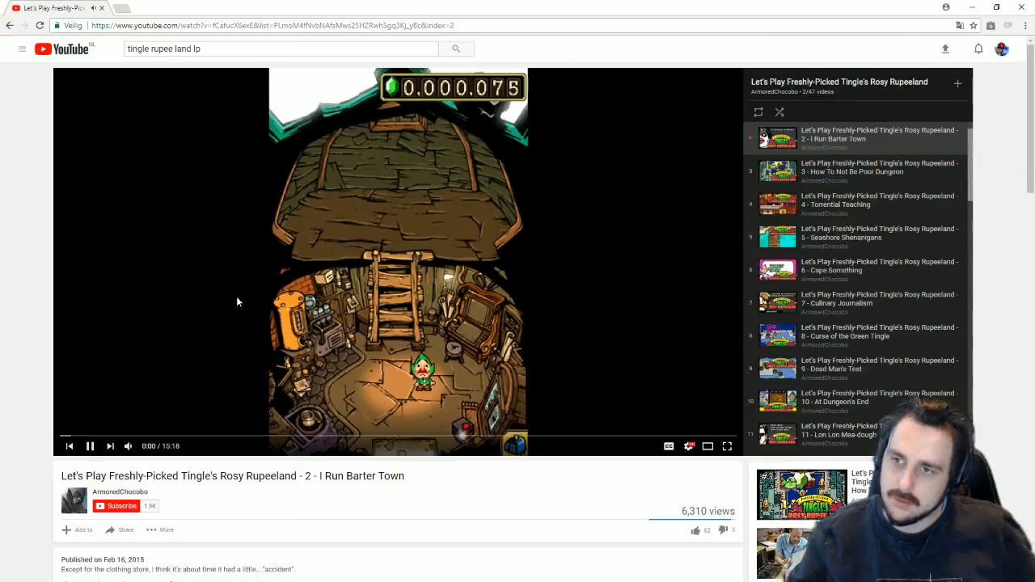
{"action": "left_click", "coordinate": [161, 438]}
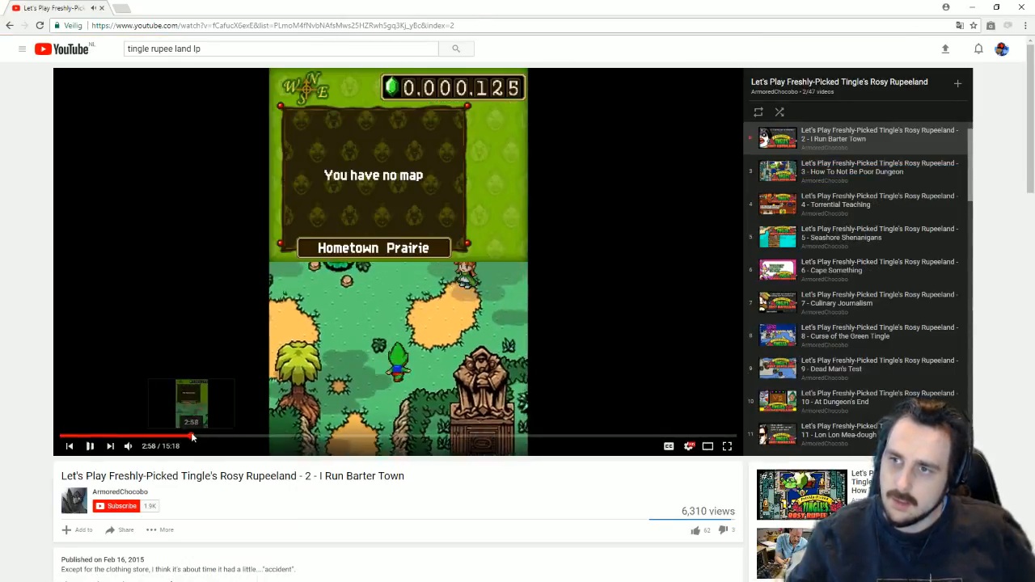
{"action": "left_click", "coordinate": [192, 437]}
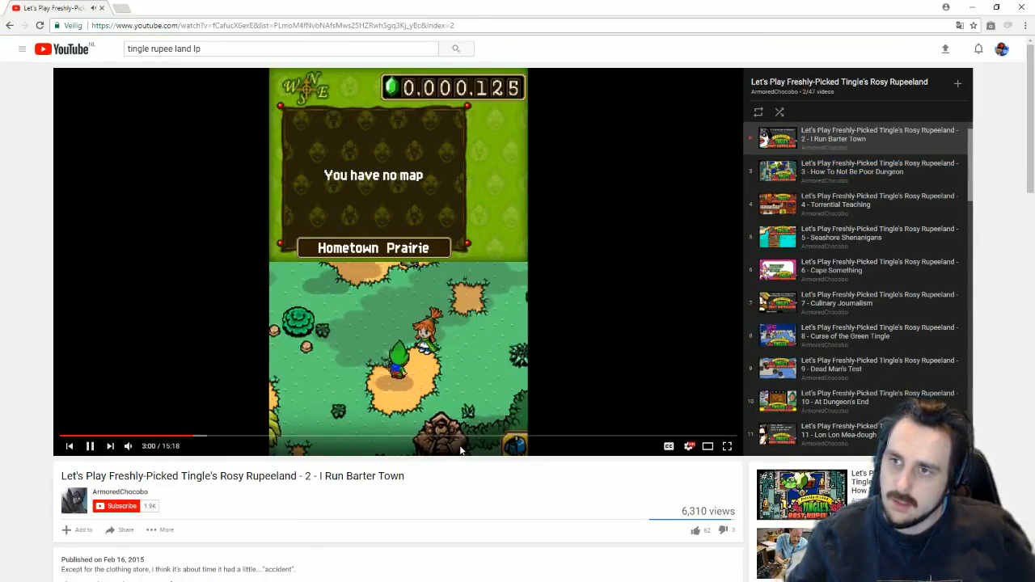
{"action": "left_click", "coordinate": [362, 436]}
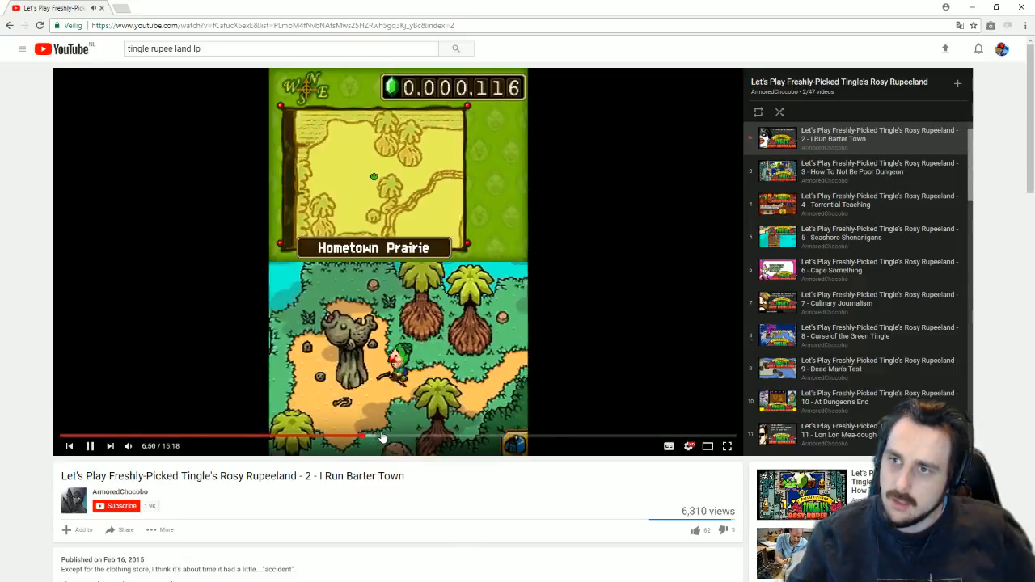
{"action": "left_click", "coordinate": [417, 437]}
{"action": "left_click", "coordinate": [475, 444]}
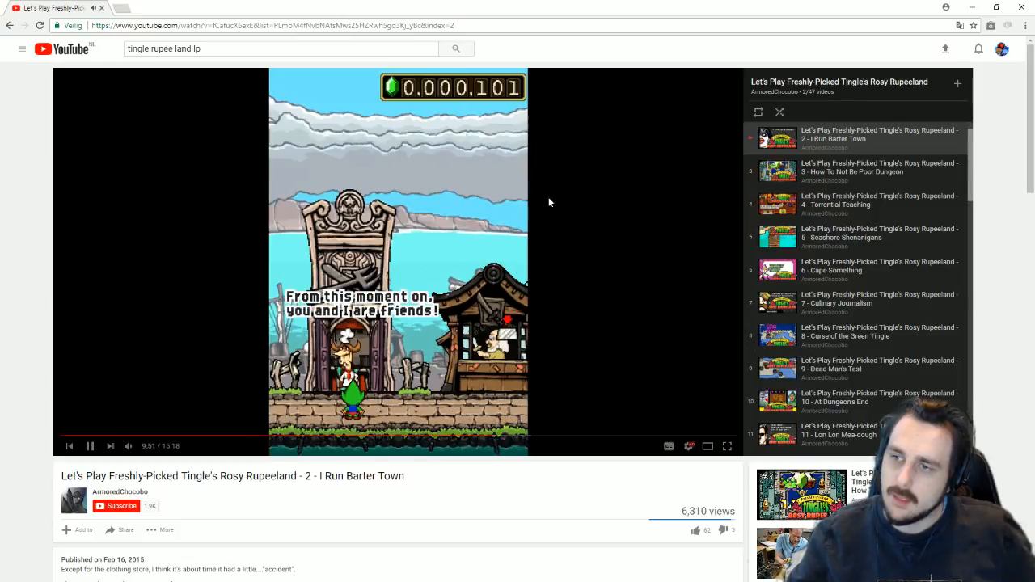
{"action": "left_click", "coordinate": [186, 26]}
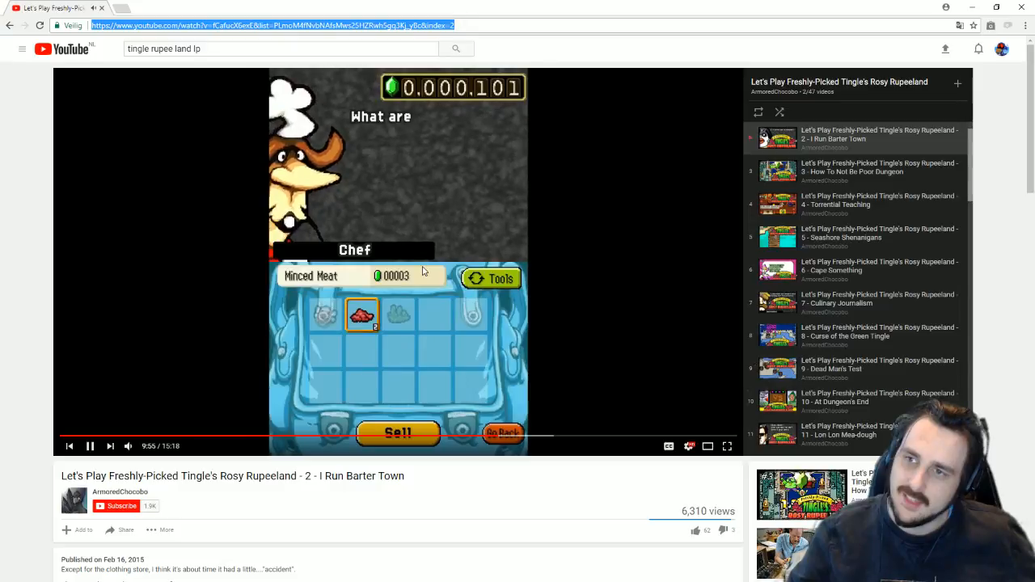
{"action": "left_click", "coordinate": [422, 271]}
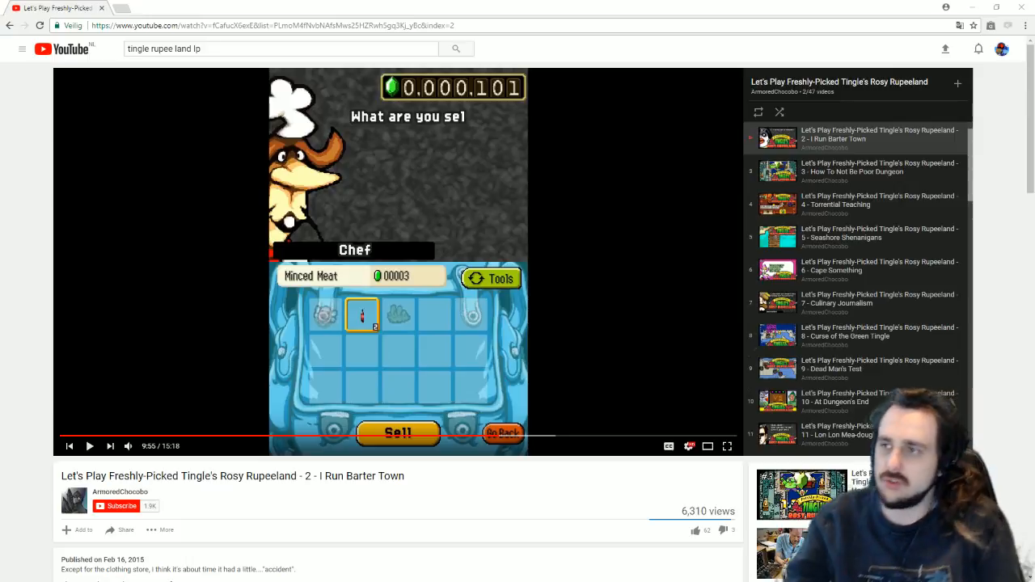
Step: Open episode 3, How To Not Be Poor Dungeon, and pause it at 8:43 in the dungeon
{"action": "left_click", "coordinate": [851, 183]}
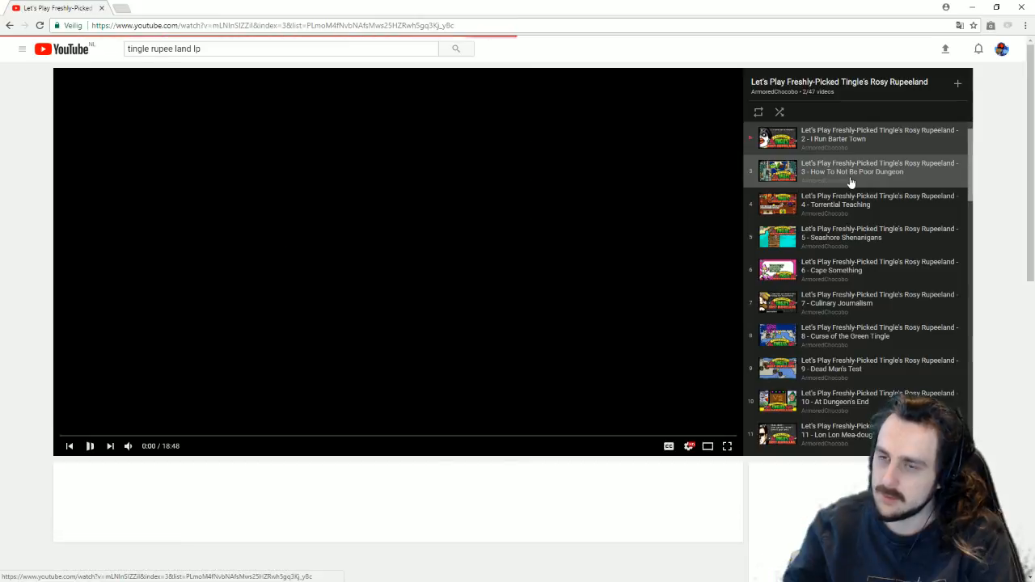
{"action": "left_click", "coordinate": [372, 437]}
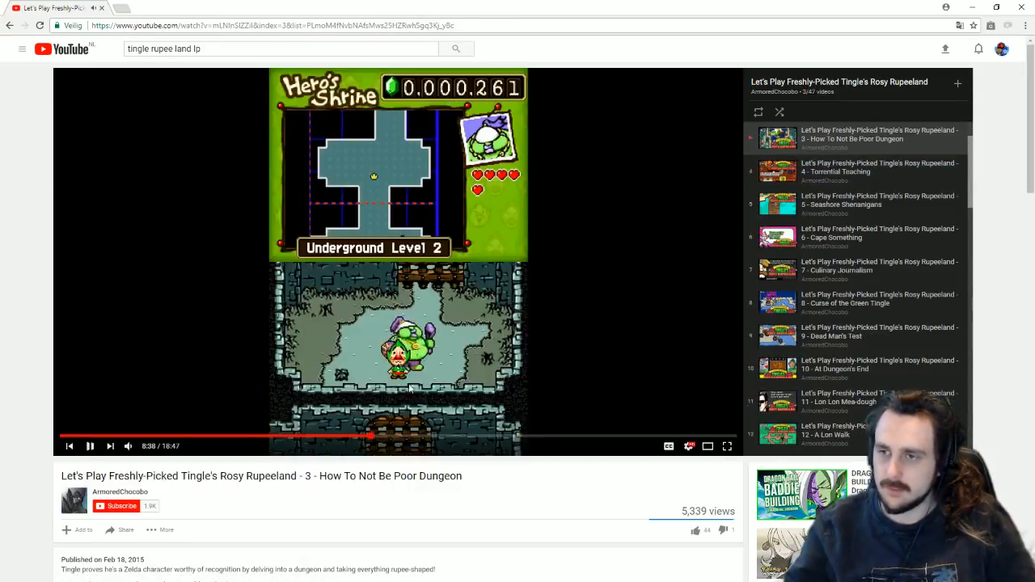
{"action": "left_click", "coordinate": [274, 25]}
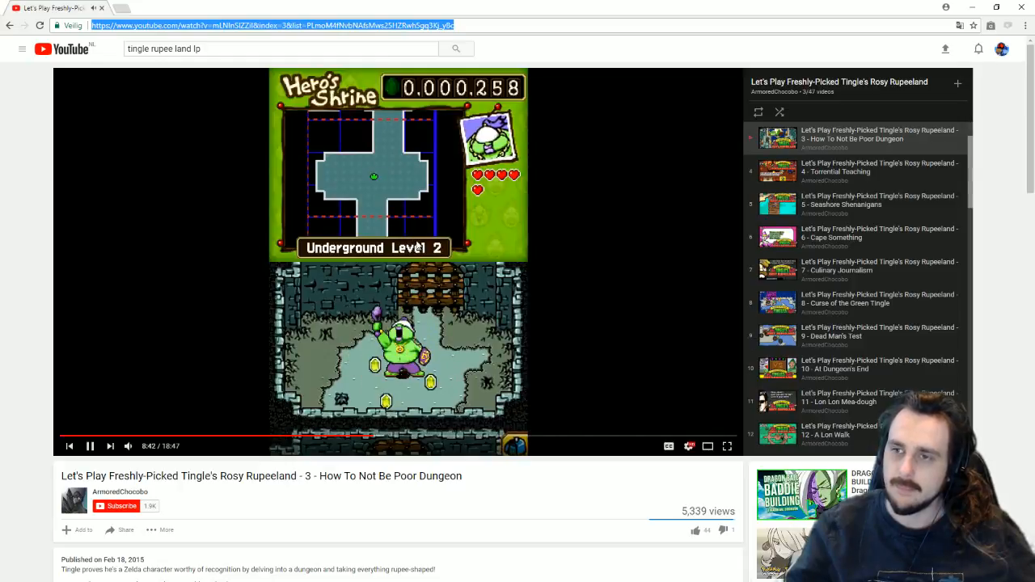
{"action": "left_click", "coordinate": [330, 248]}
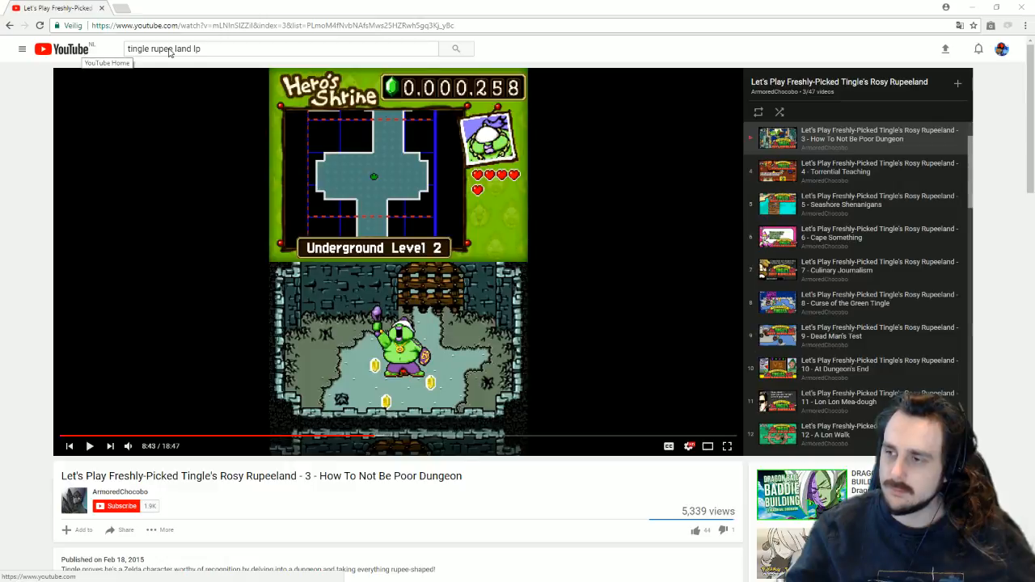
Step: Search YouTube for 'Saving pinkle tingle end'
{"action": "left_click", "coordinate": [237, 50]}
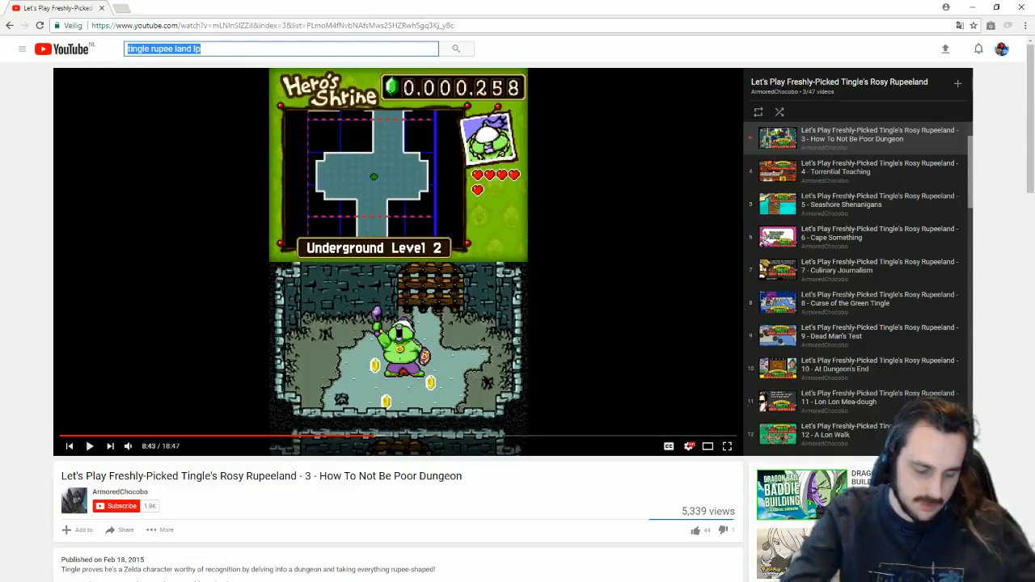
{"action": "type", "text": "Saving pin"}
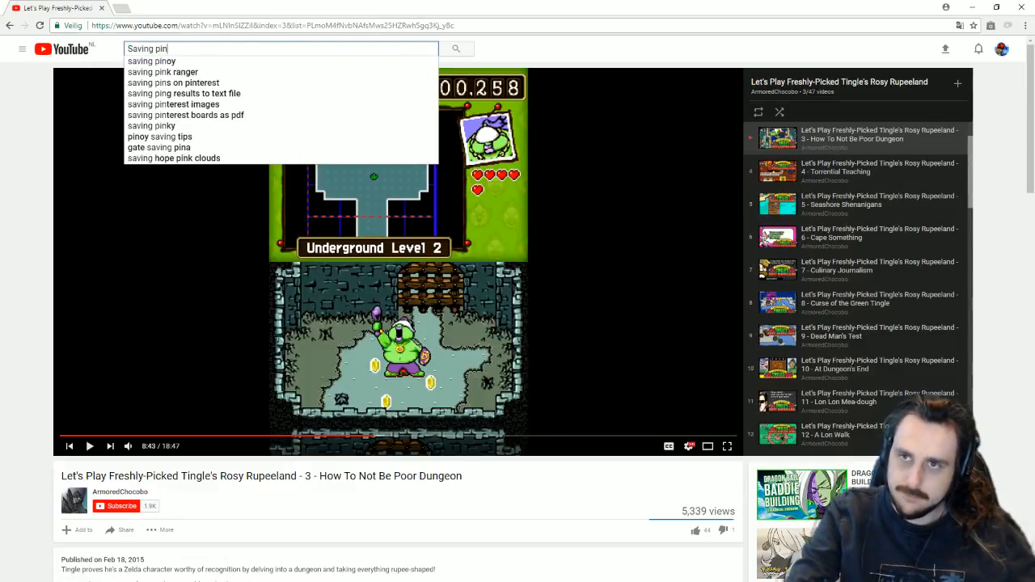
{"action": "type", "text": "kle"}
{"action": "key", "text": "Return"}
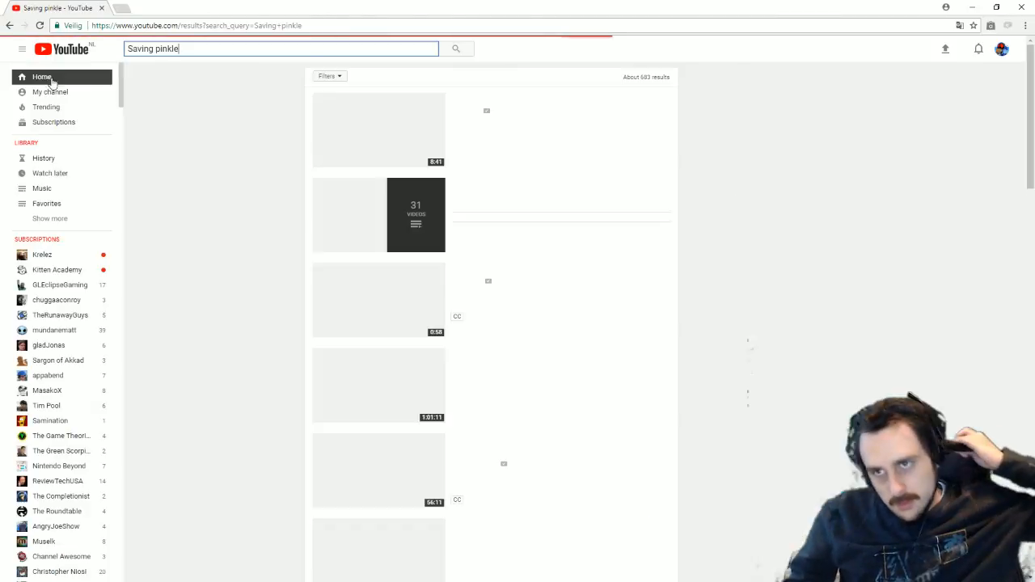
{"action": "left_click", "coordinate": [250, 49]}
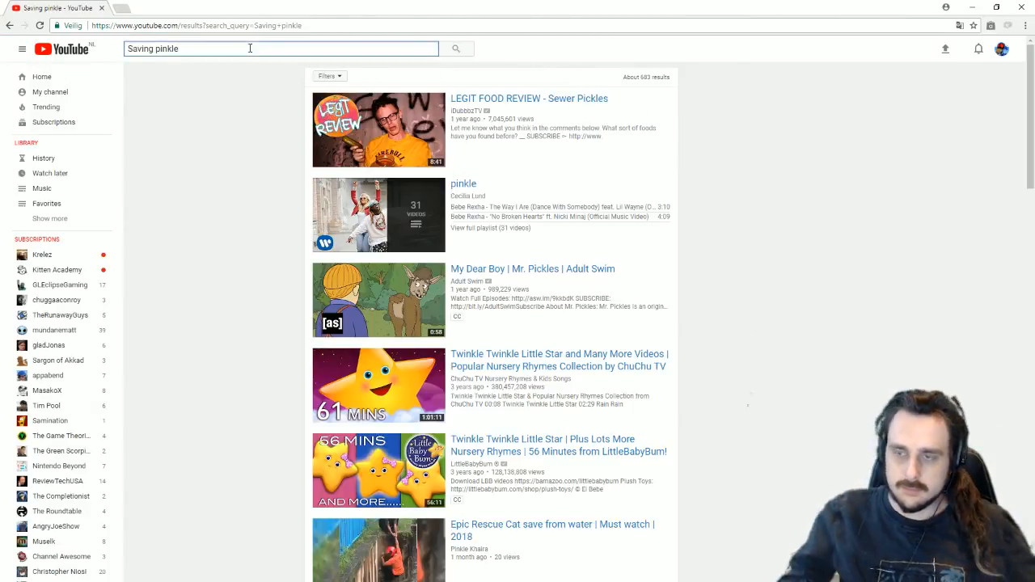
{"action": "type", "text": "m"}
{"action": "key", "text": "BackSpace"}
{"action": "key", "text": "BackSpace"}
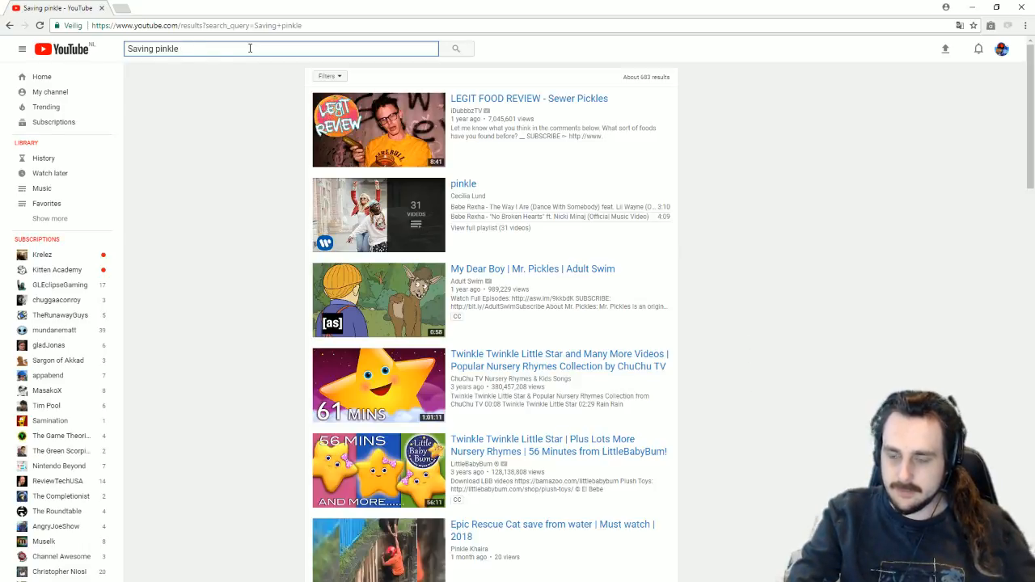
{"action": "type", "text": "tingle"}
{"action": "key", "text": "Return"}
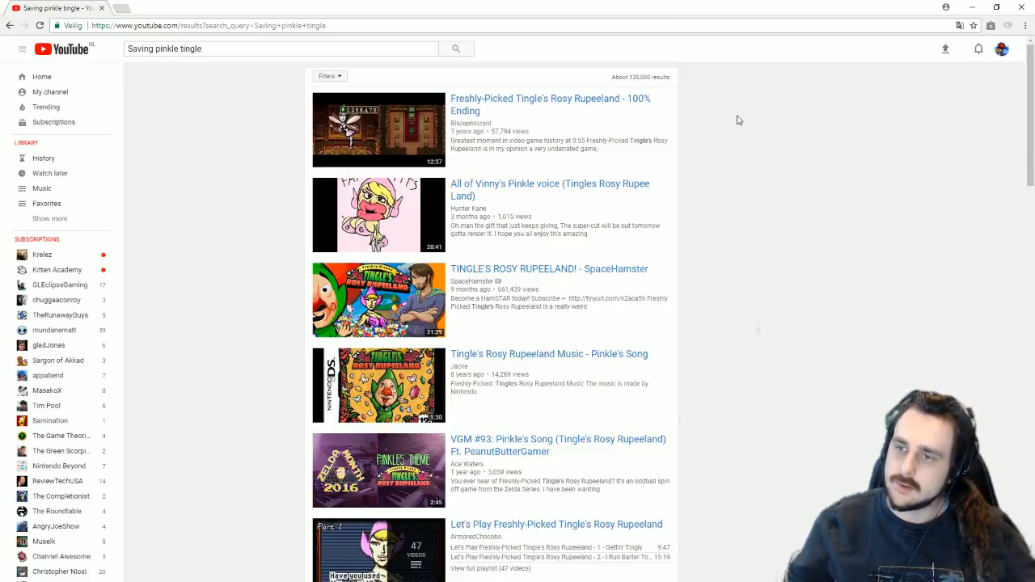
{"action": "scroll", "coordinate": [736, 119], "scroll_direction": "down", "scroll_amount": 3}
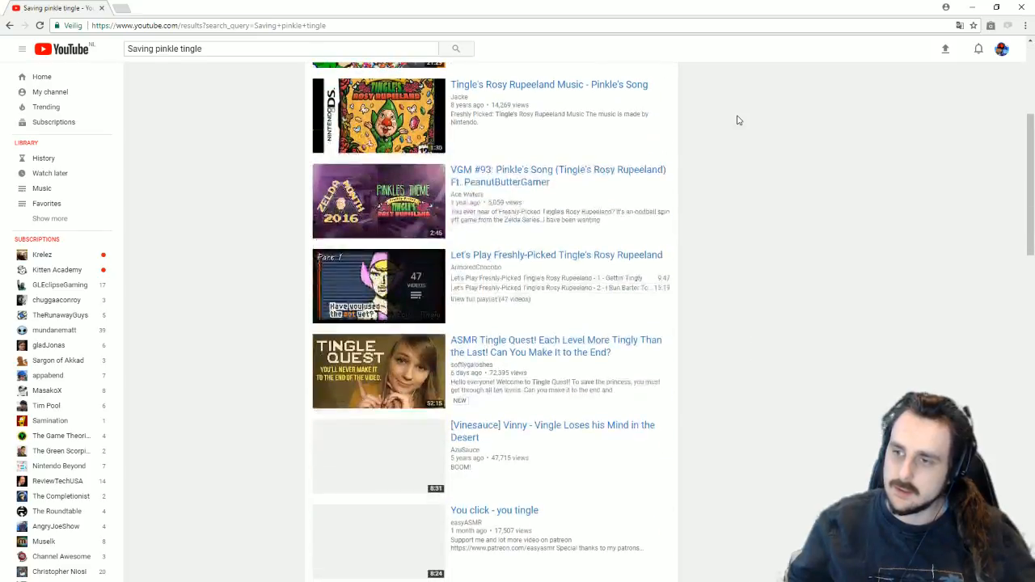
{"action": "scroll", "coordinate": [375, 68], "scroll_direction": "up", "scroll_amount": 3}
{"action": "left_click", "coordinate": [263, 49]}
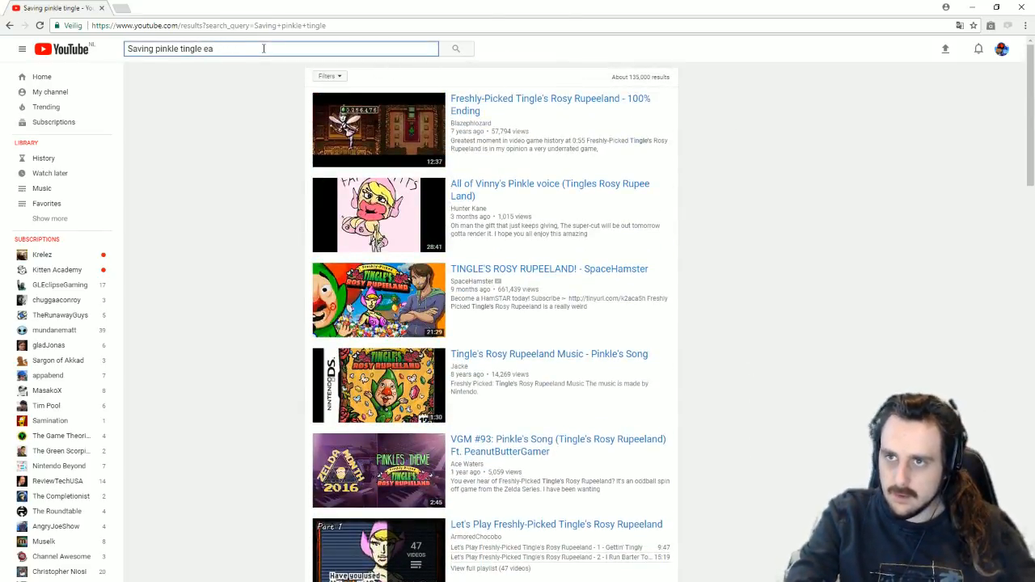
{"action": "type", "text": "end"}
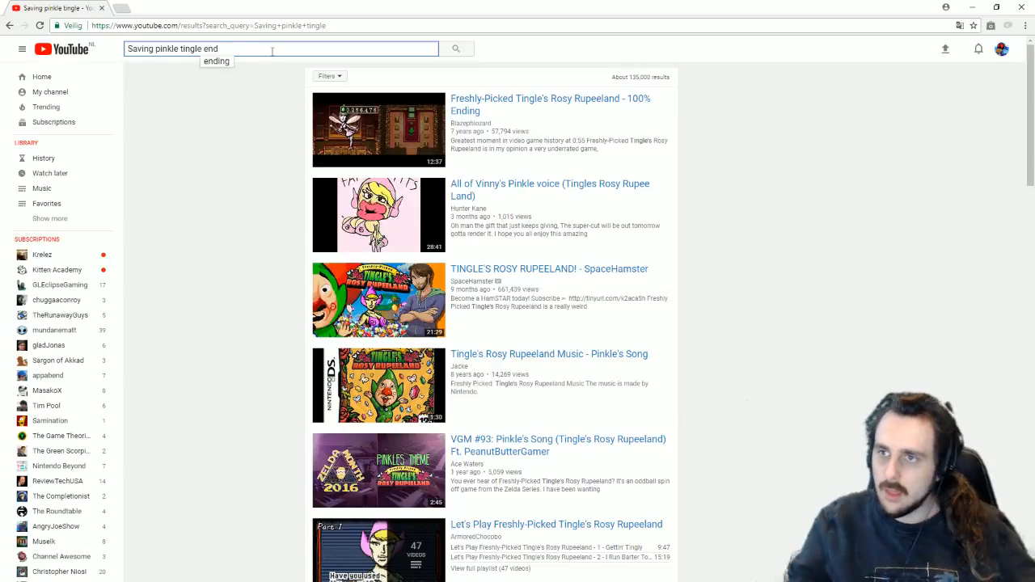
Step: Open the Rosy Rupeeland 100% Ending video and scrub between the fairy and tower scenes
{"action": "left_click", "coordinate": [378, 117]}
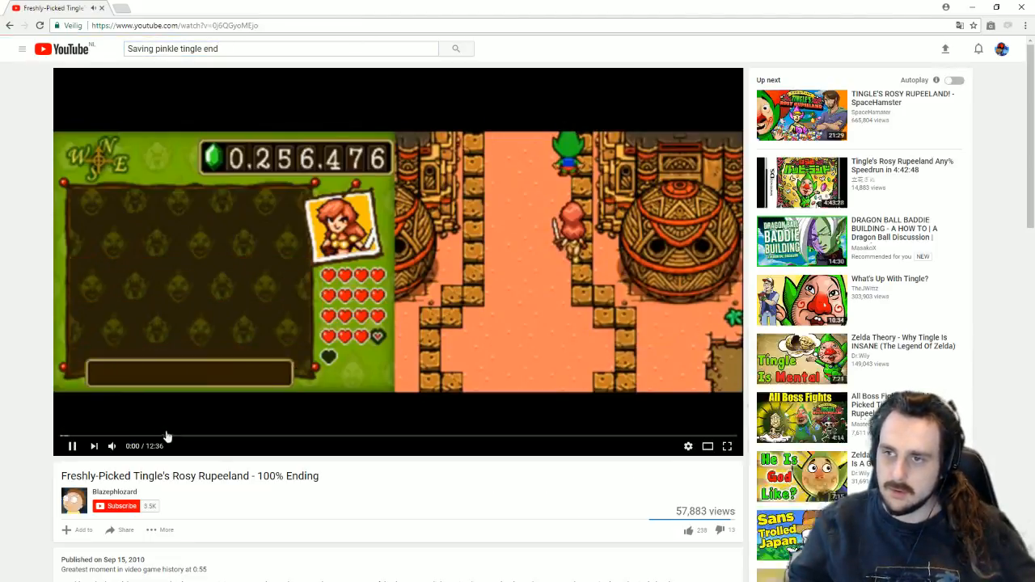
{"action": "left_click", "coordinate": [173, 437]}
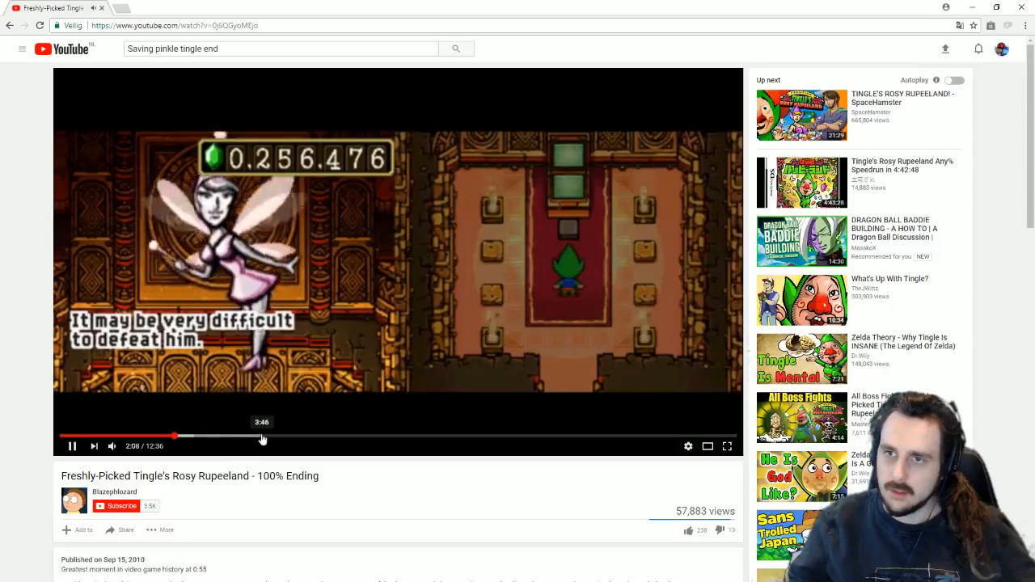
{"action": "left_click", "coordinate": [267, 436]}
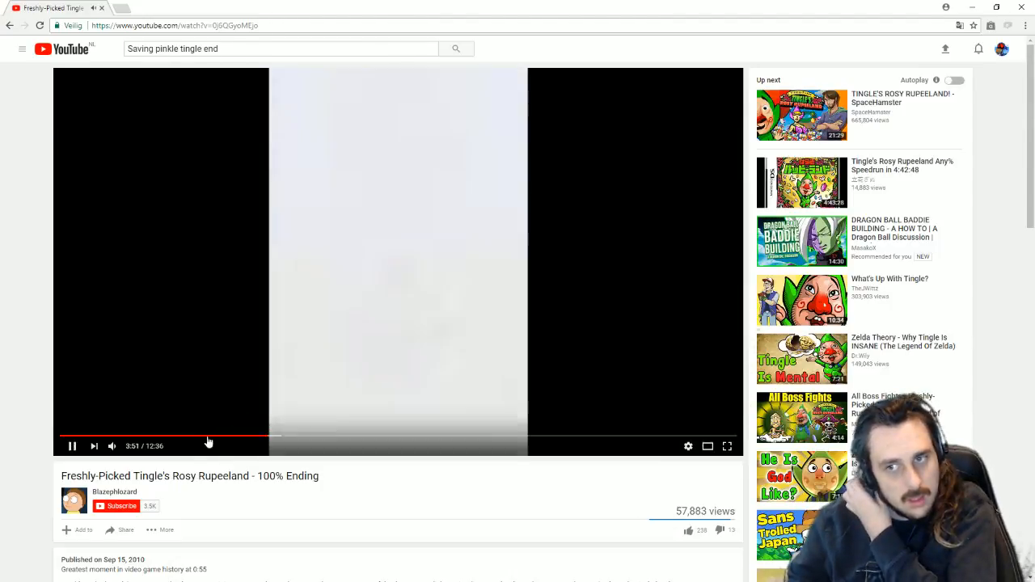
{"action": "left_click", "coordinate": [199, 437]}
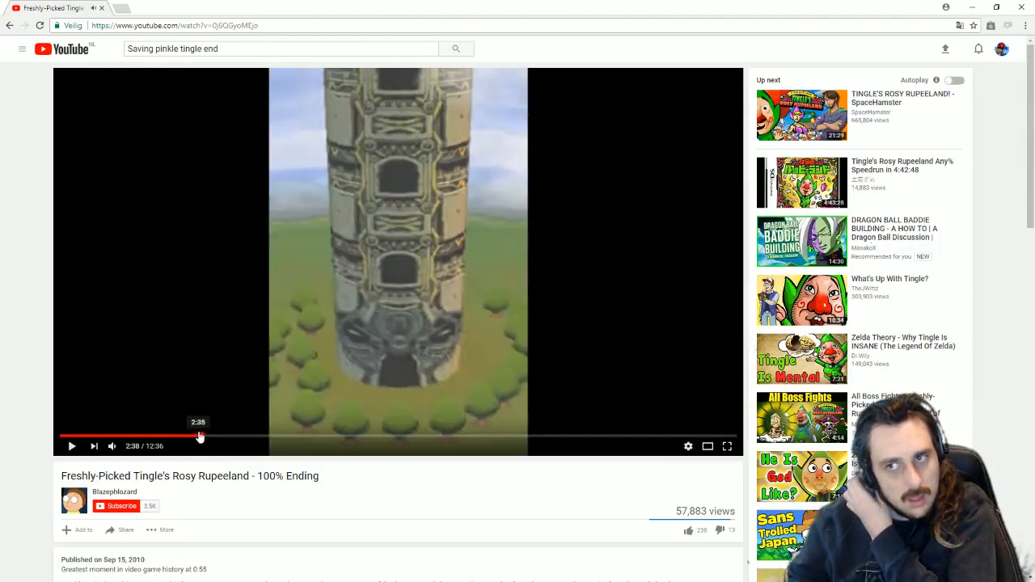
{"action": "left_click", "coordinate": [111, 437]}
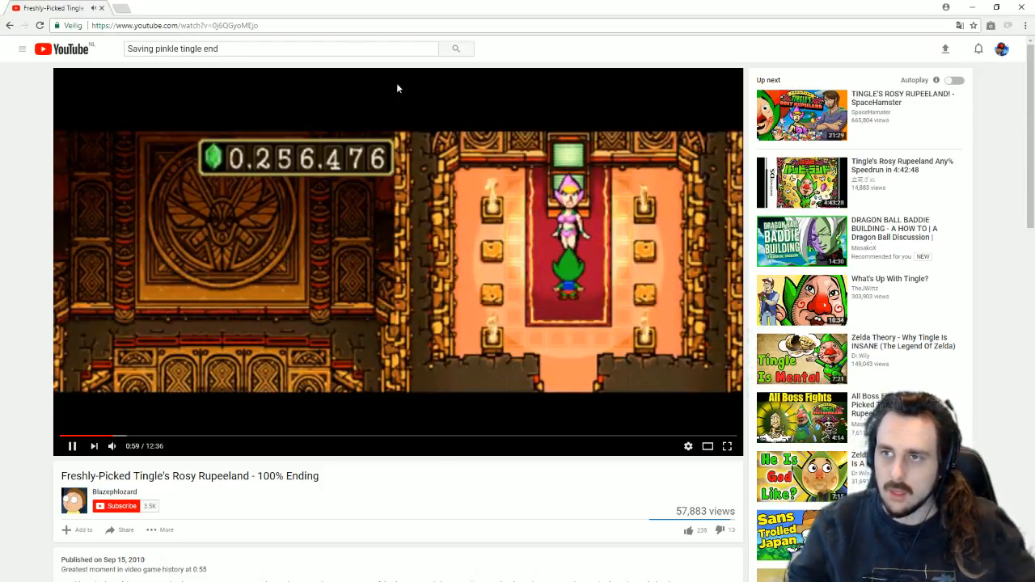
{"action": "left_click", "coordinate": [210, 23]}
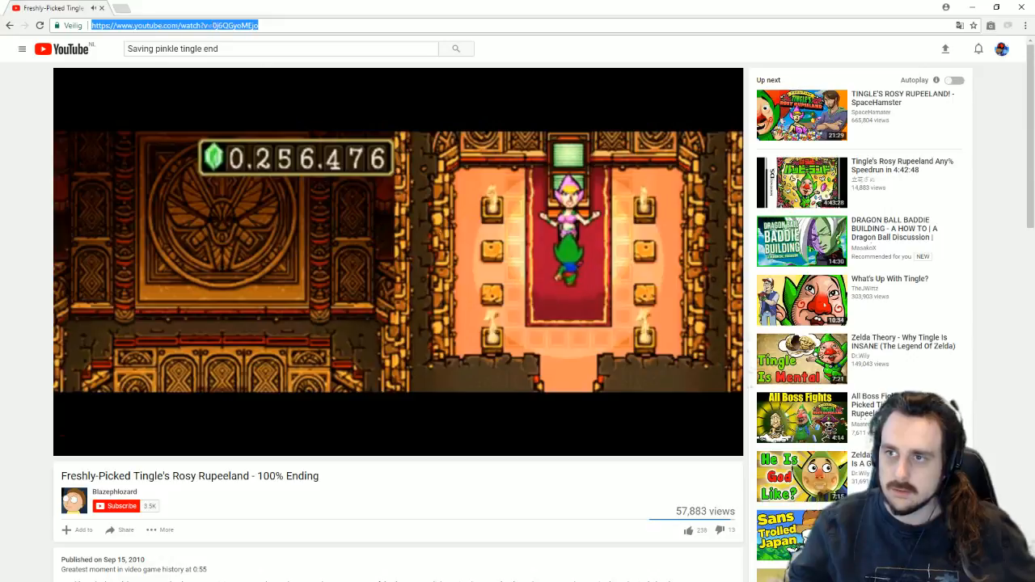
{"action": "left_click", "coordinate": [440, 234]}
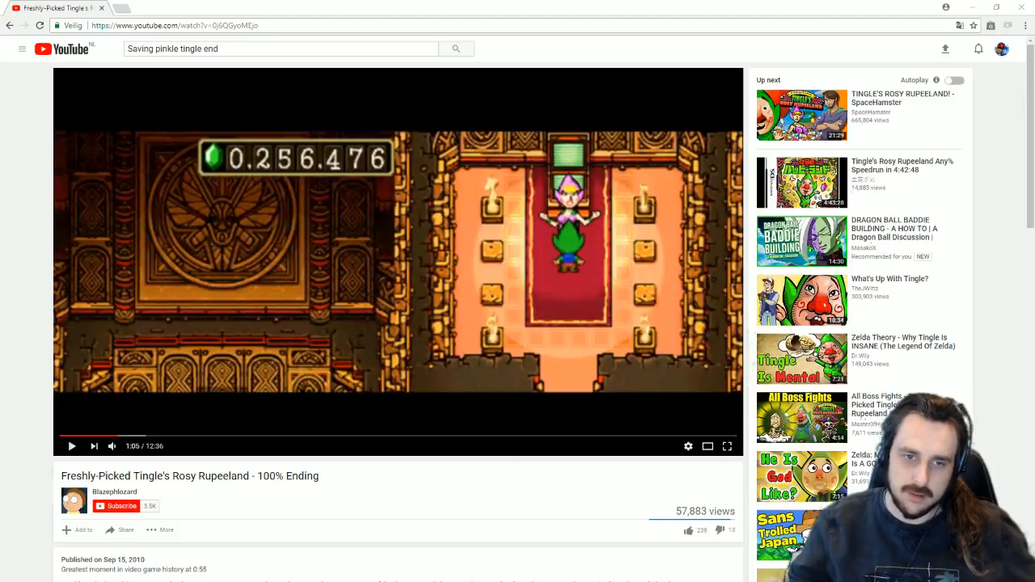
{"action": "left_click", "coordinate": [502, 227]}
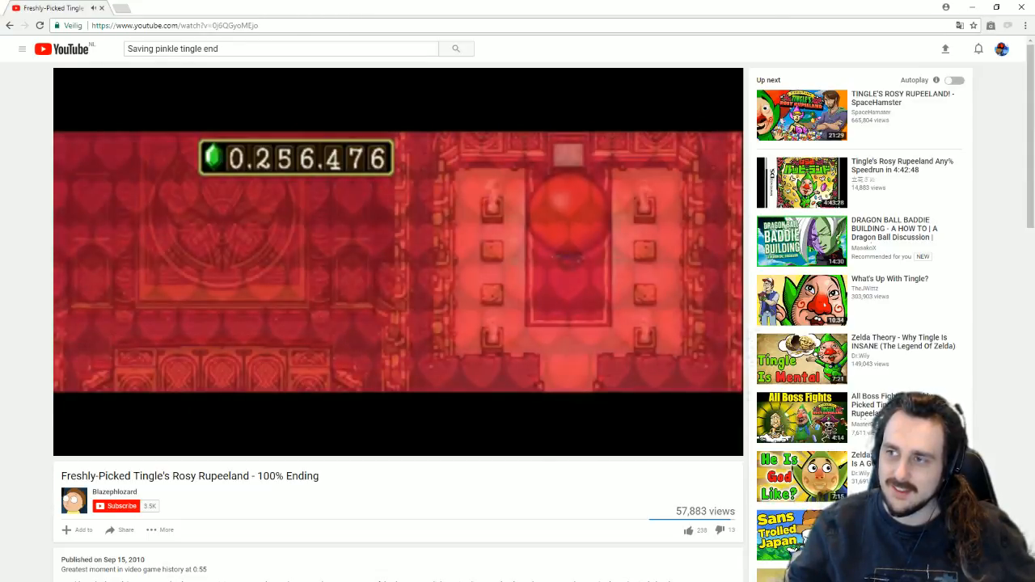
Step: Pause the ending video at Pinkle's message, 1:54, and close the browser
{"action": "mouse_move", "coordinate": [434, 262]}
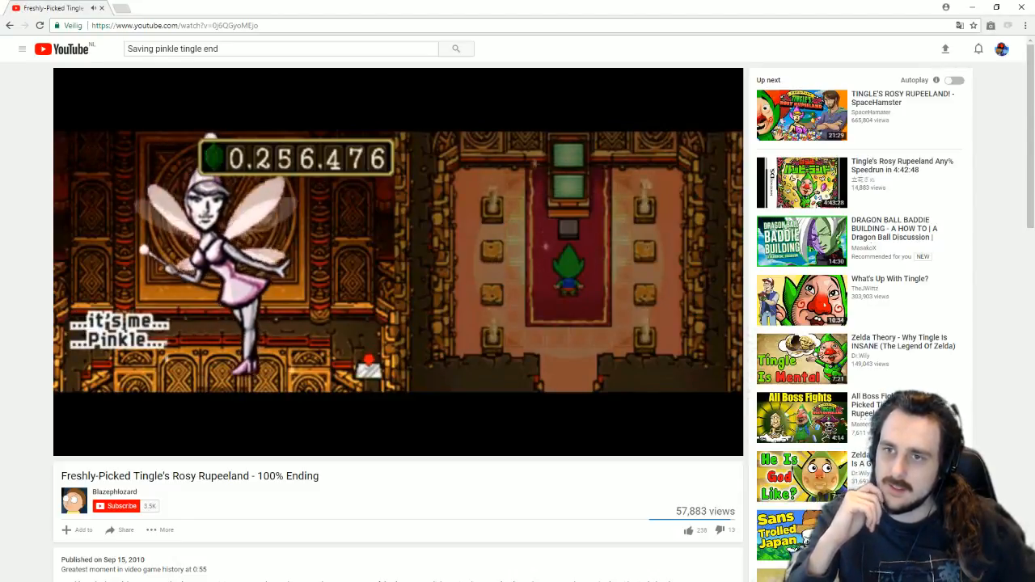
{"action": "mouse_move", "coordinate": [540, 250]}
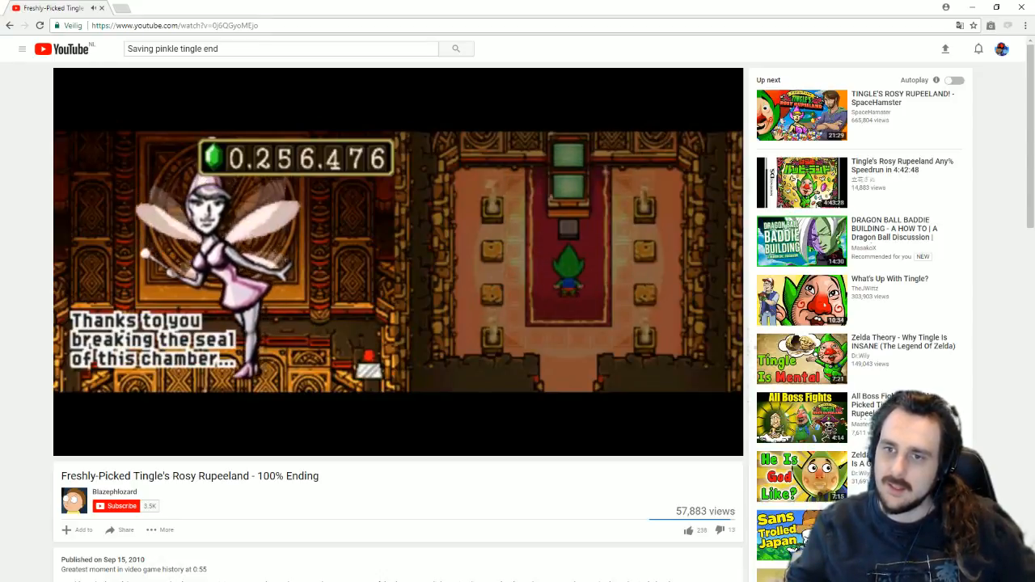
{"action": "left_click", "coordinate": [540, 255]}
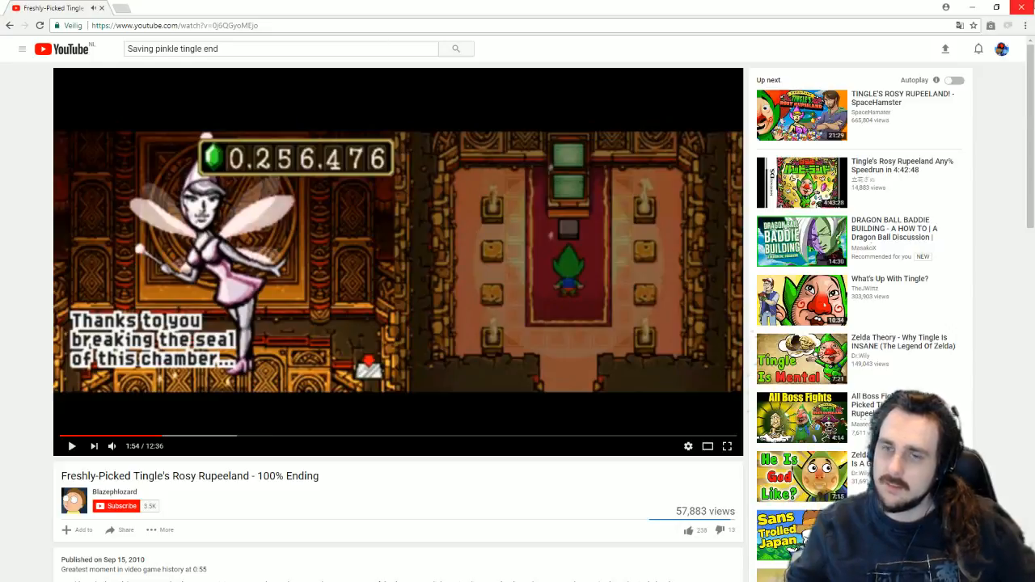
{"action": "left_click", "coordinate": [1022, 7]}
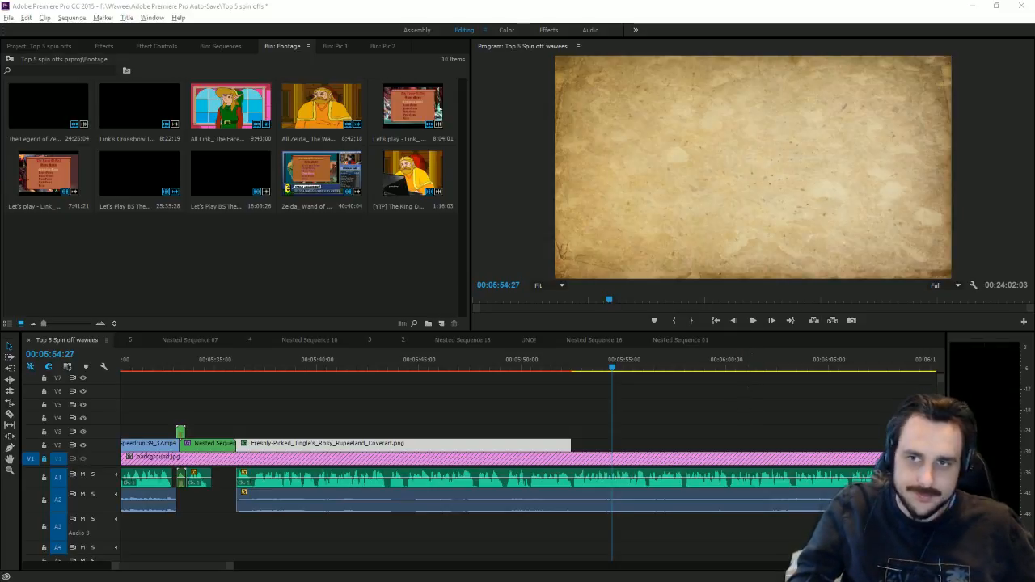
Step: Drag the Let's Play Tingle video from the Downloads folder into the Footage bin
{"action": "key", "text": "alt+Tab"}
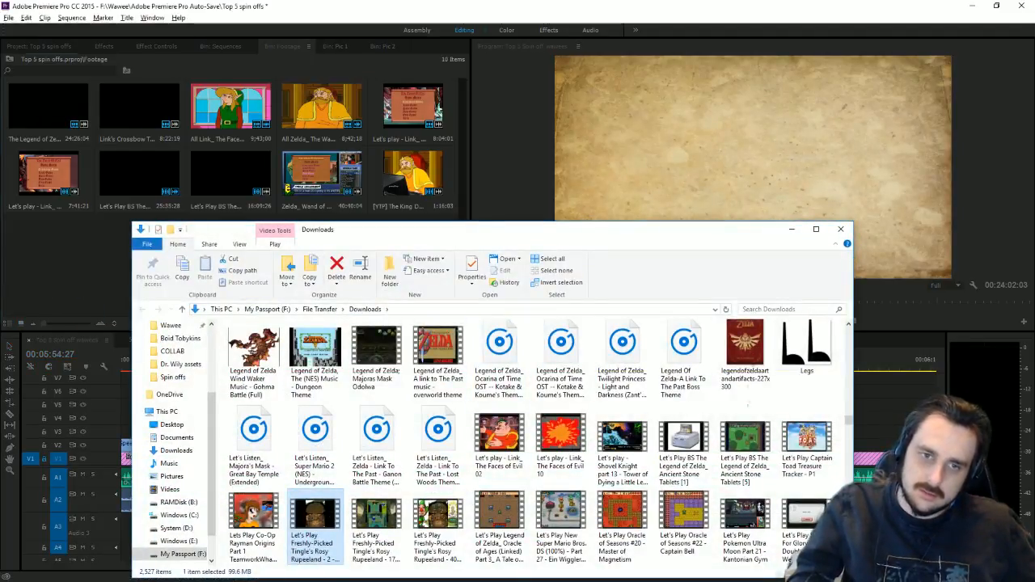
{"action": "left_click_drag", "start_coordinate": [130, 243], "coordinate": [48, 243]}
{"action": "left_click", "coordinate": [109, 267]}
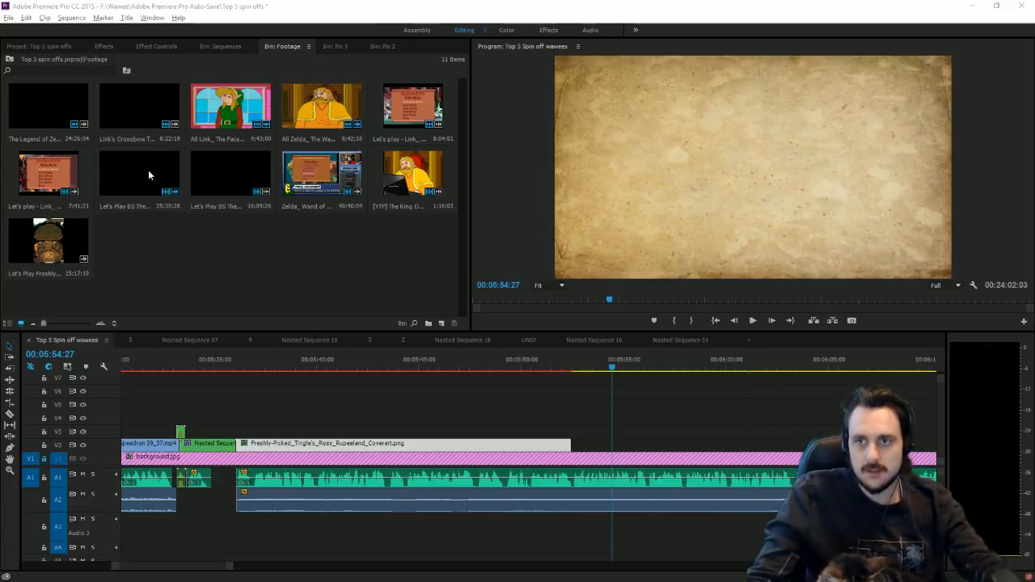
Step: Import another Tingle Let's Play video and the 100% Ending video from Downloads into the Footage bin
{"action": "key", "text": "alt+Tab"}
{"action": "left_click_drag", "start_coordinate": [368, 527], "coordinate": [98, 274]}
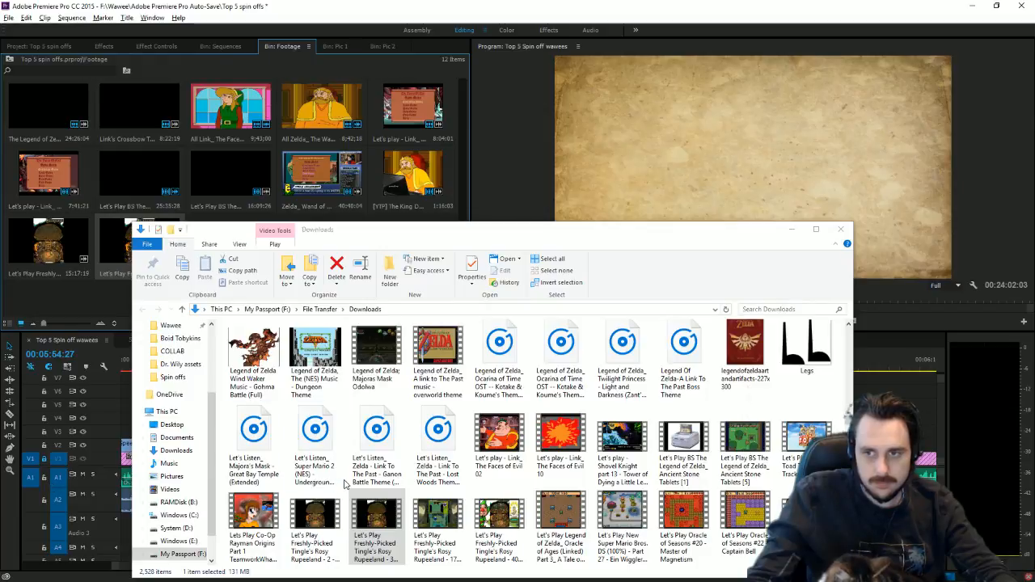
{"action": "left_click", "coordinate": [253, 471]}
{"action": "type", "text": "fres"}
{"action": "left_click_drag", "start_coordinate": [368, 534], "coordinate": [74, 311]}
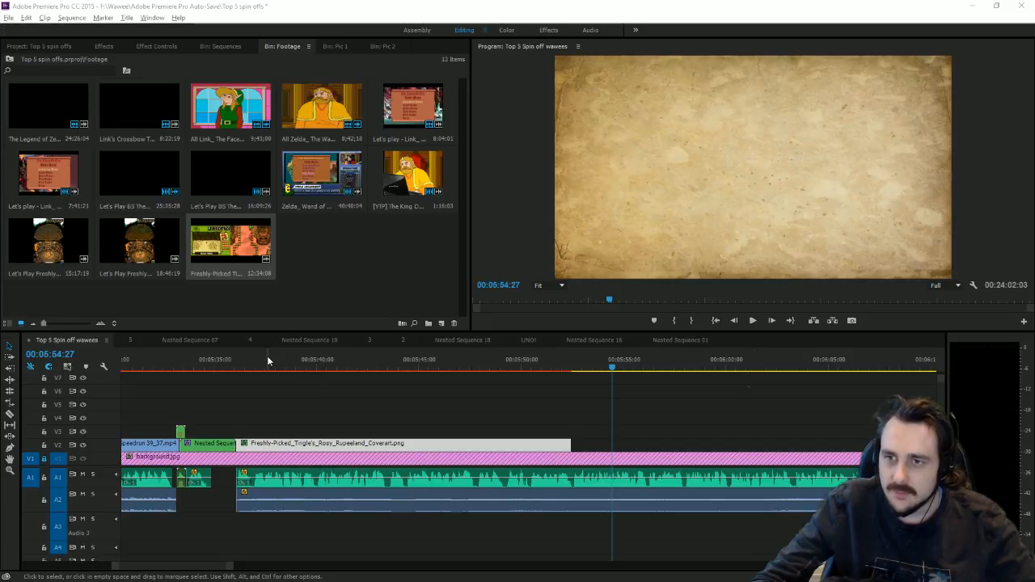
Step: Move the playhead back to 00:05:42:51 and show the Pic 2 bin
{"action": "left_click_drag", "start_coordinate": [267, 360], "coordinate": [374, 360]}
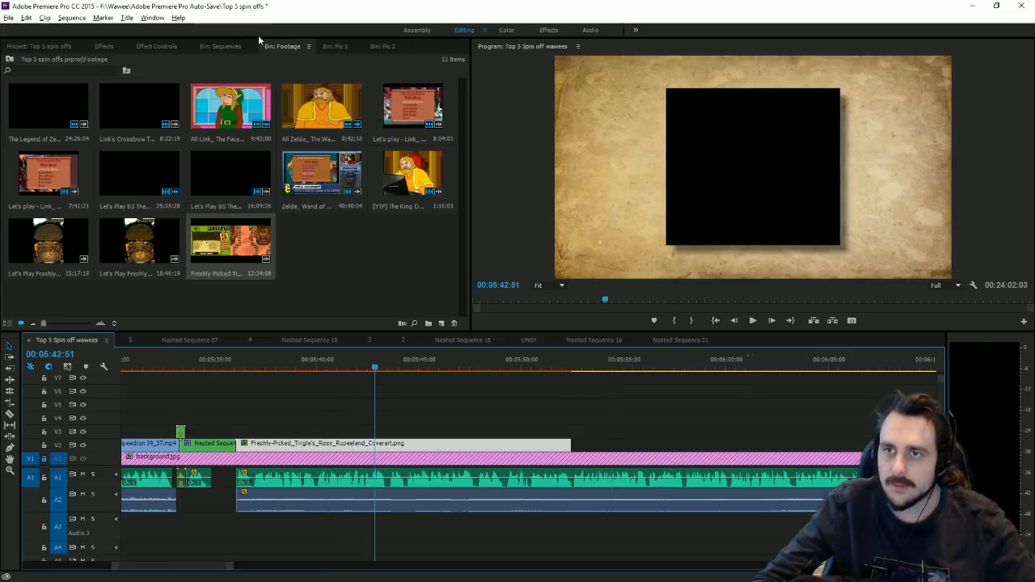
{"action": "left_click", "coordinate": [351, 47]}
{"action": "left_click", "coordinate": [376, 46]}
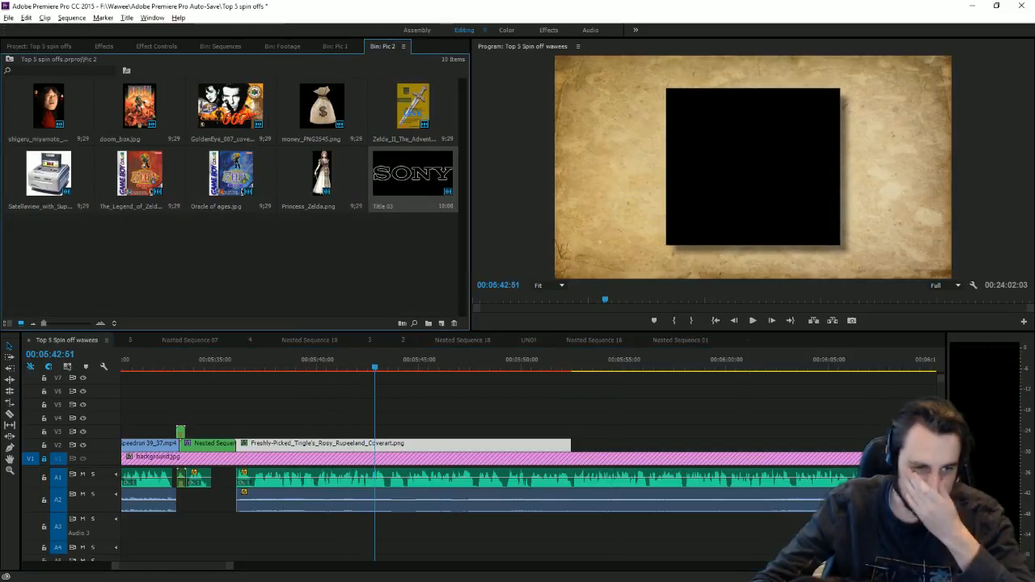
Step: Search 'tingle' in the Dr. Wily assets folder and drag the Hyrule Warriors image into Pic 2
{"action": "key", "text": "alt+Tab"}
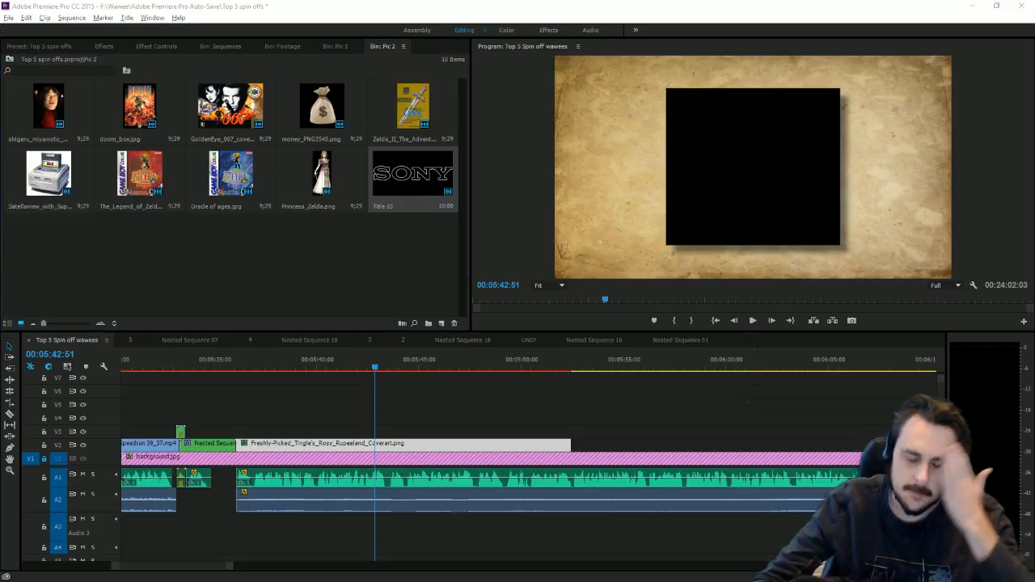
{"action": "key", "text": "alt+Tab"}
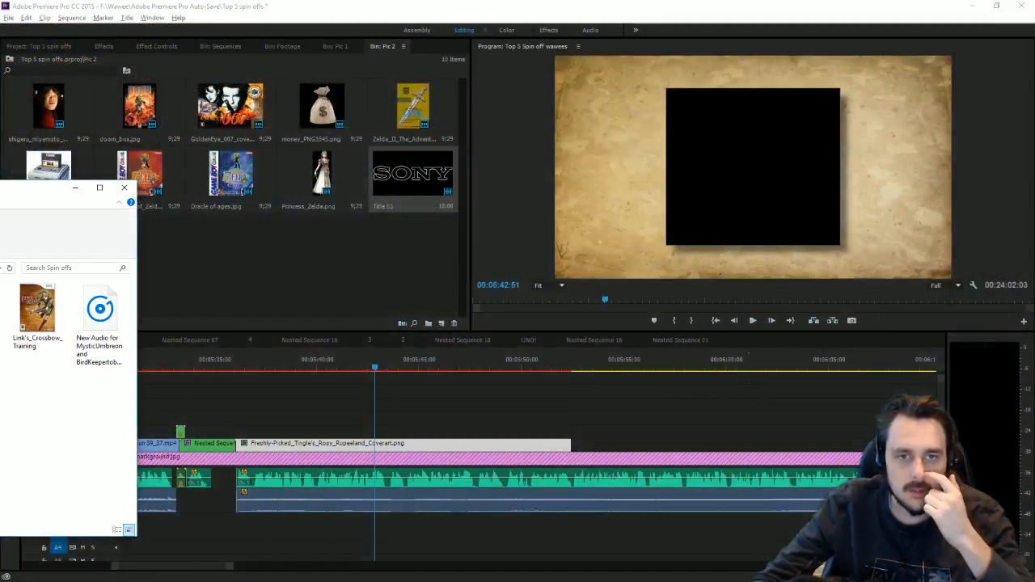
{"action": "key", "text": "alt+Up"}
{"action": "left_click_drag", "start_coordinate": [0, 191], "coordinate": [426, 175]}
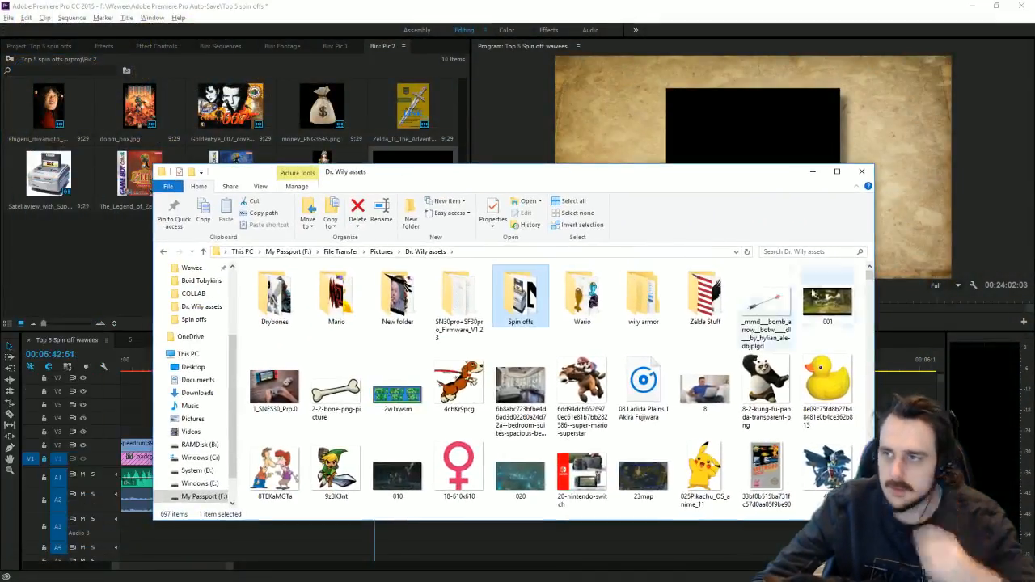
{"action": "left_click", "coordinate": [783, 250]}
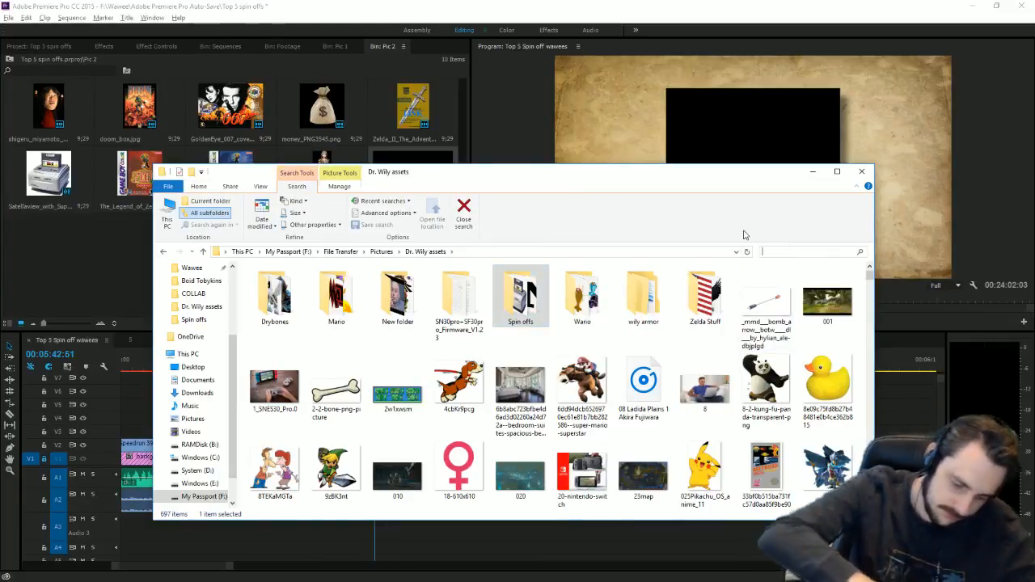
{"action": "type", "text": "tinngl"}
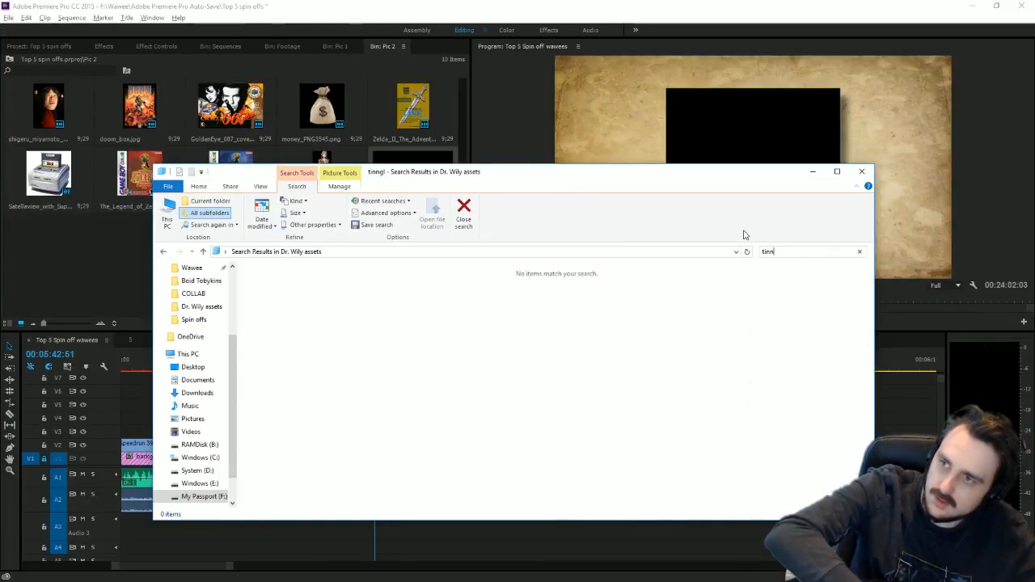
{"action": "key", "text": "BackSpace"}
{"action": "type", "text": "gle"}
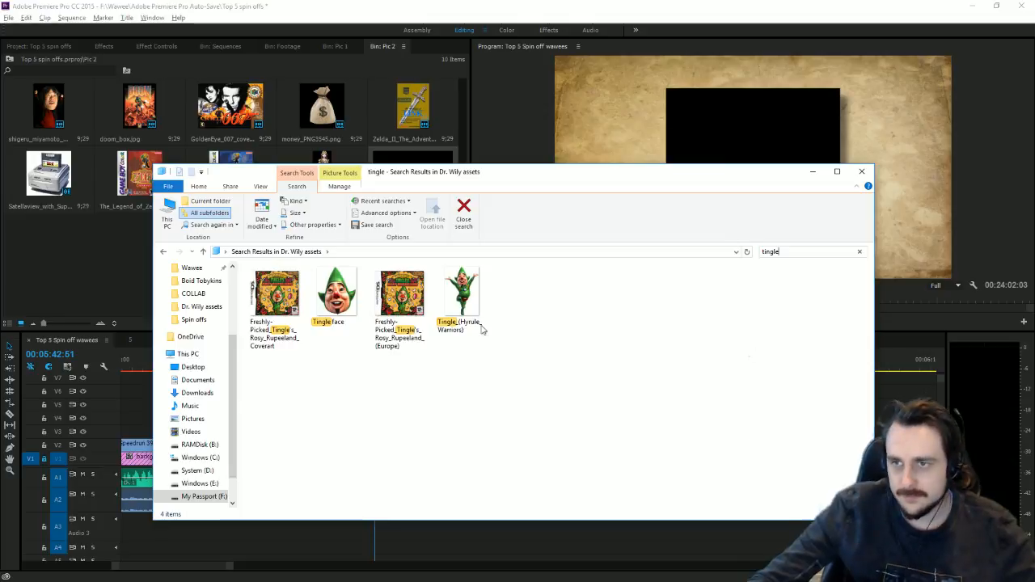
{"action": "left_click_drag", "start_coordinate": [462, 298], "coordinate": [72, 279]}
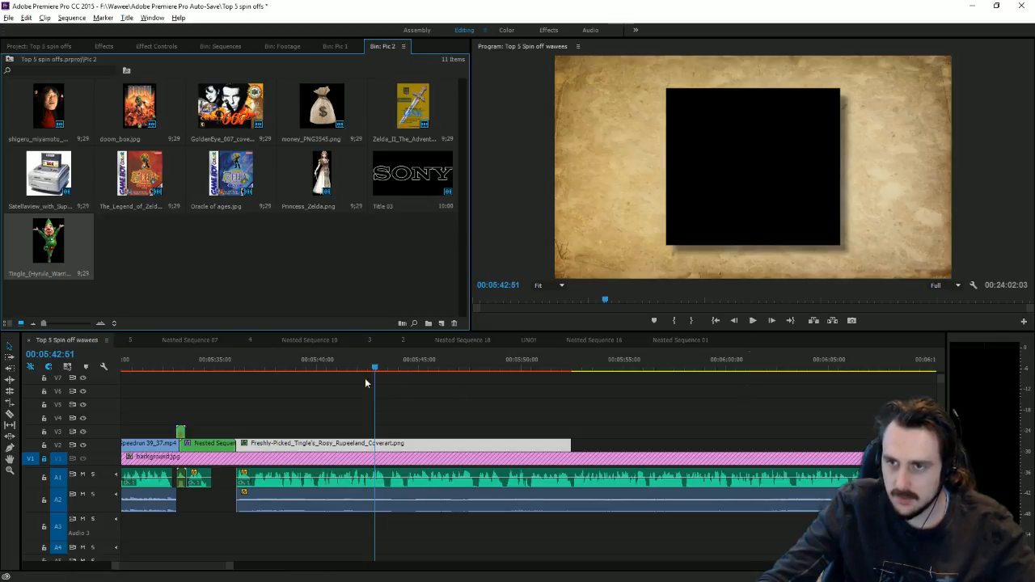
Step: Place the Tingle image on V3 at 05:43:36, shrink it to 47.5 and move it off-frame left
{"action": "left_click_drag", "start_coordinate": [360, 368], "coordinate": [392, 378]}
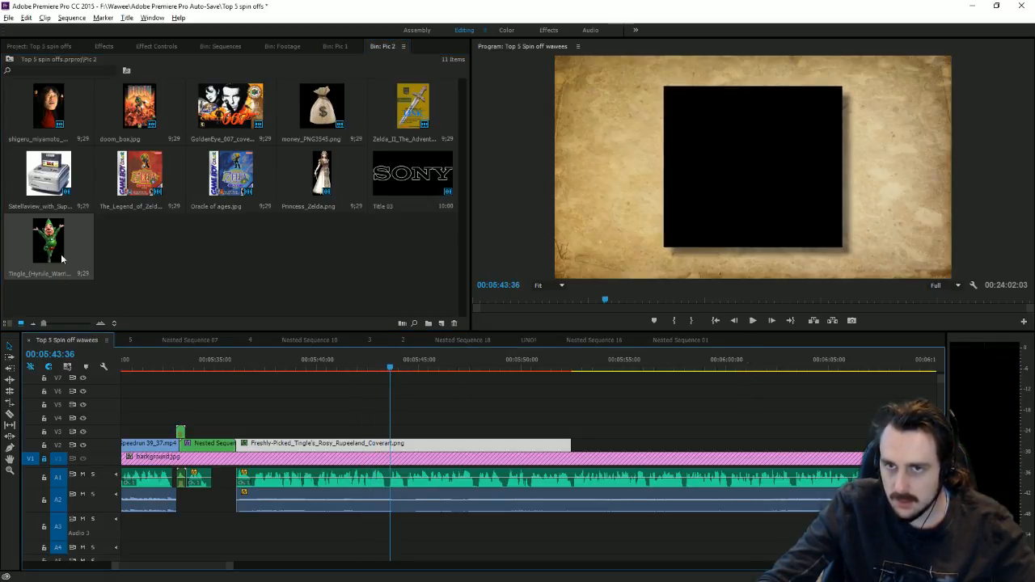
{"action": "left_click_drag", "start_coordinate": [49, 242], "coordinate": [392, 431]}
{"action": "double_click", "coordinate": [837, 195]}
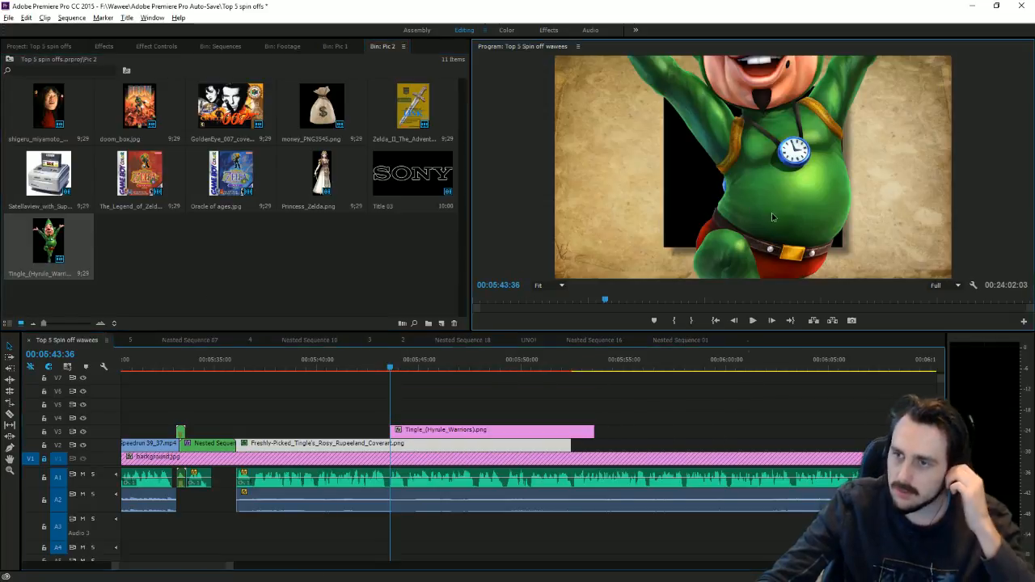
{"action": "left_click_drag", "start_coordinate": [825, 174], "coordinate": [685, 215]}
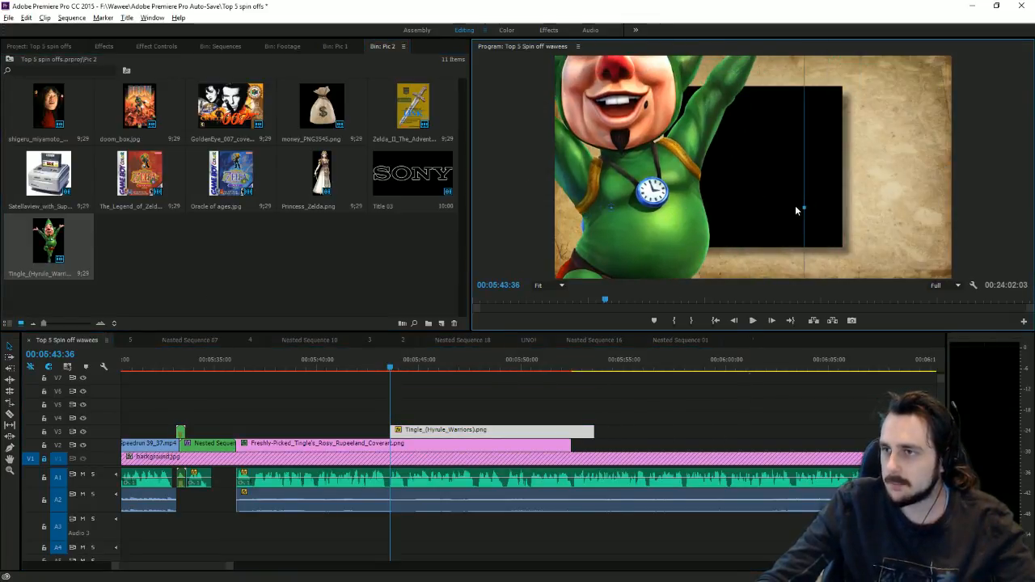
{"action": "left_click_drag", "start_coordinate": [797, 207], "coordinate": [636, 271]}
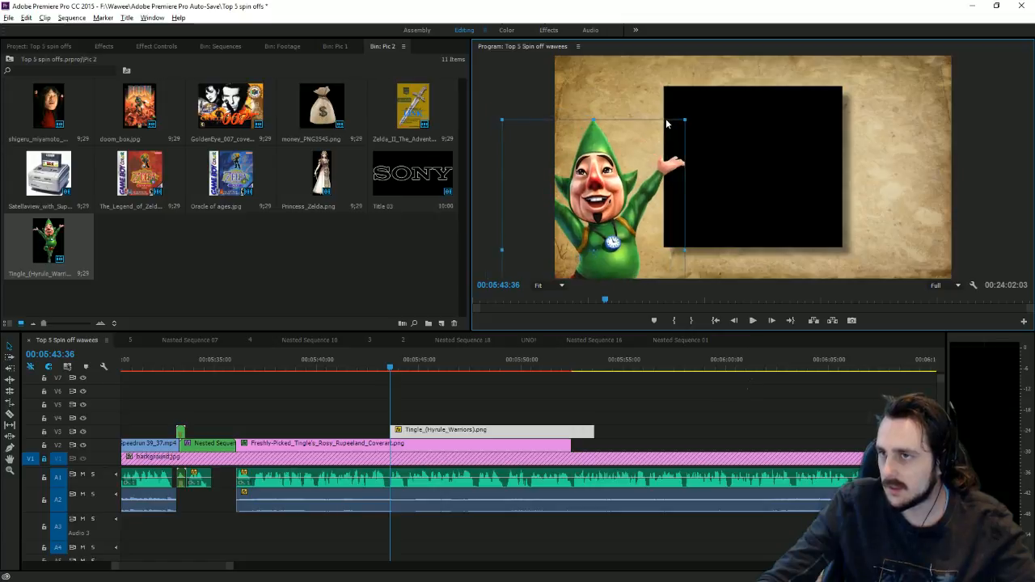
{"action": "left_click_drag", "start_coordinate": [650, 189], "coordinate": [515, 199]}
Step: Turn on Position and Rotation keyframing for the Tingle image in Effect Controls
{"action": "left_click", "coordinate": [156, 46]}
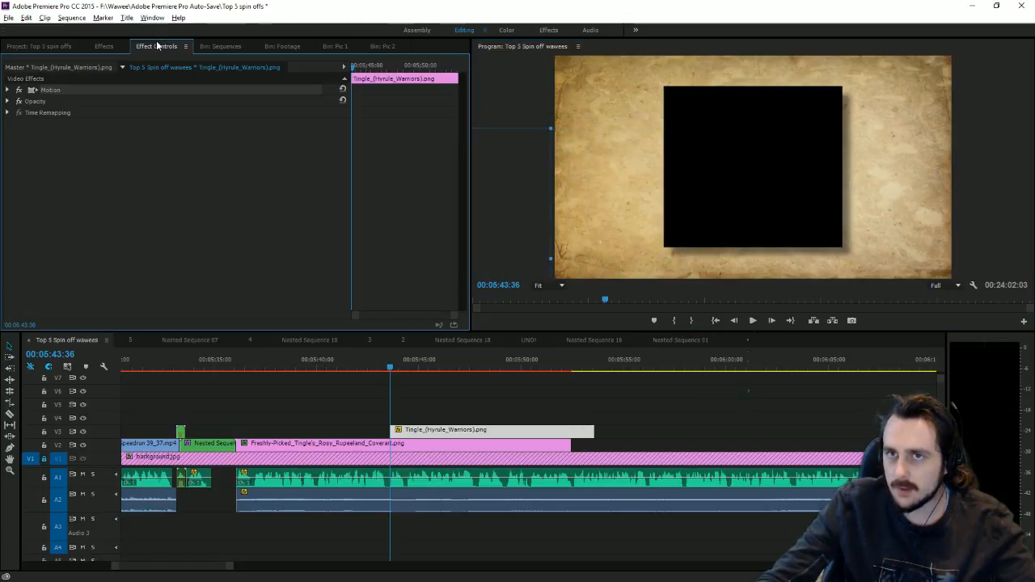
{"action": "left_click", "coordinate": [27, 101]}
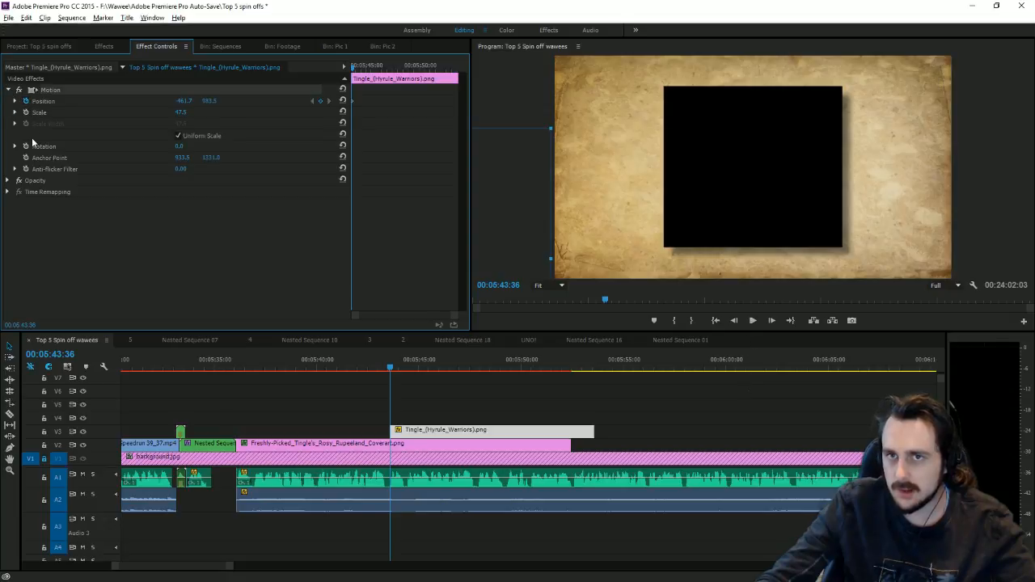
{"action": "left_click", "coordinate": [27, 147]}
{"action": "left_click_drag", "start_coordinate": [391, 370], "coordinate": [397, 371]}
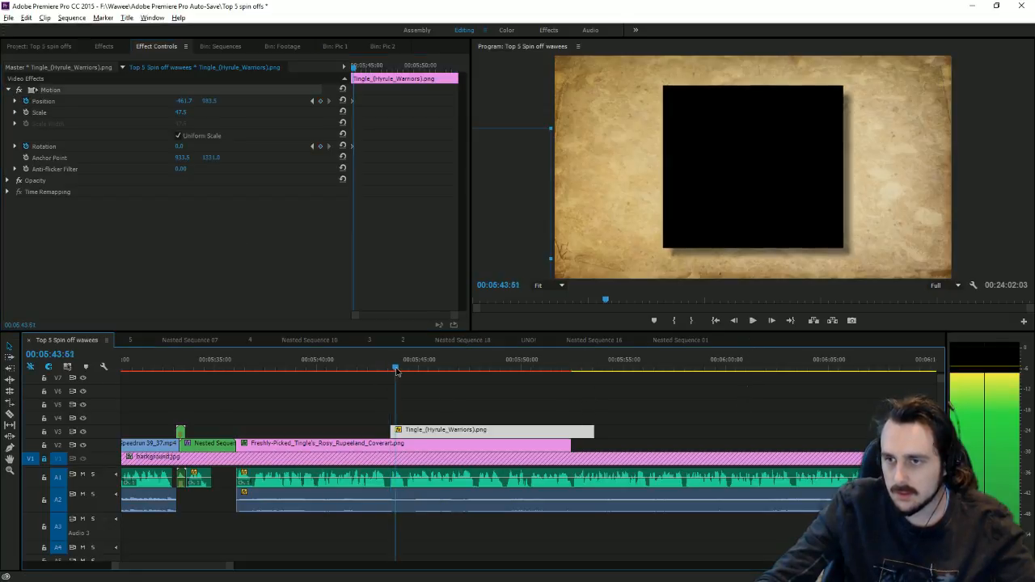
Step: Keyframe the Tingle image's first frame at rotation 18.8° with Position X about 231
{"action": "left_click", "coordinate": [320, 145]}
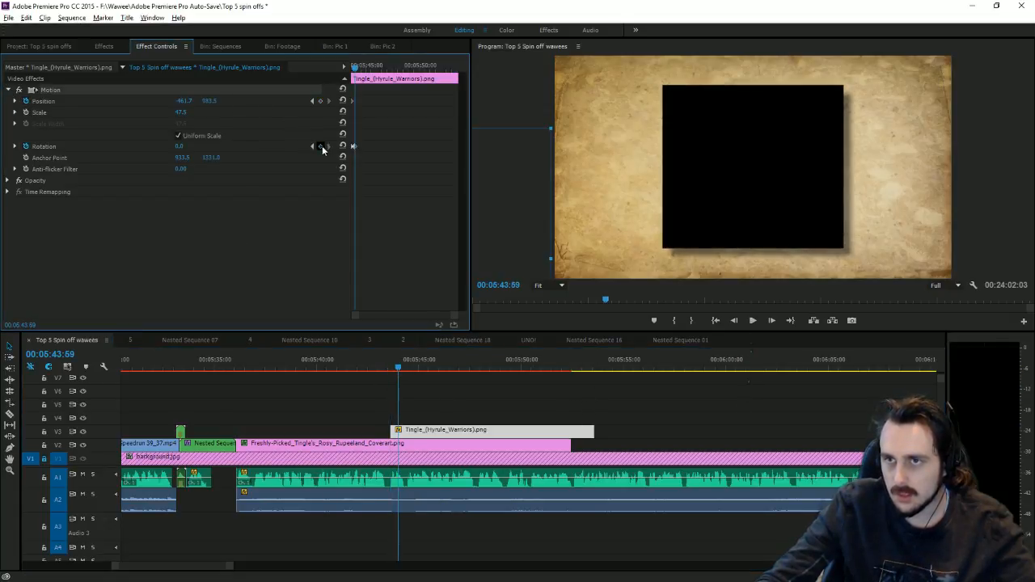
{"action": "left_click", "coordinate": [321, 101]}
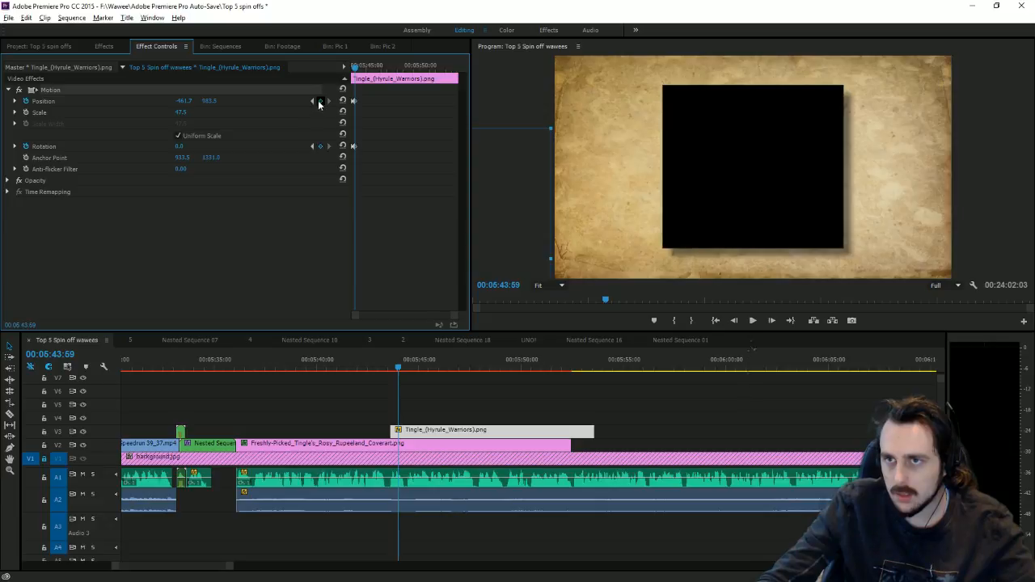
{"action": "left_click", "coordinate": [312, 145]}
{"action": "left_click_drag", "start_coordinate": [181, 147], "coordinate": [251, 103]}
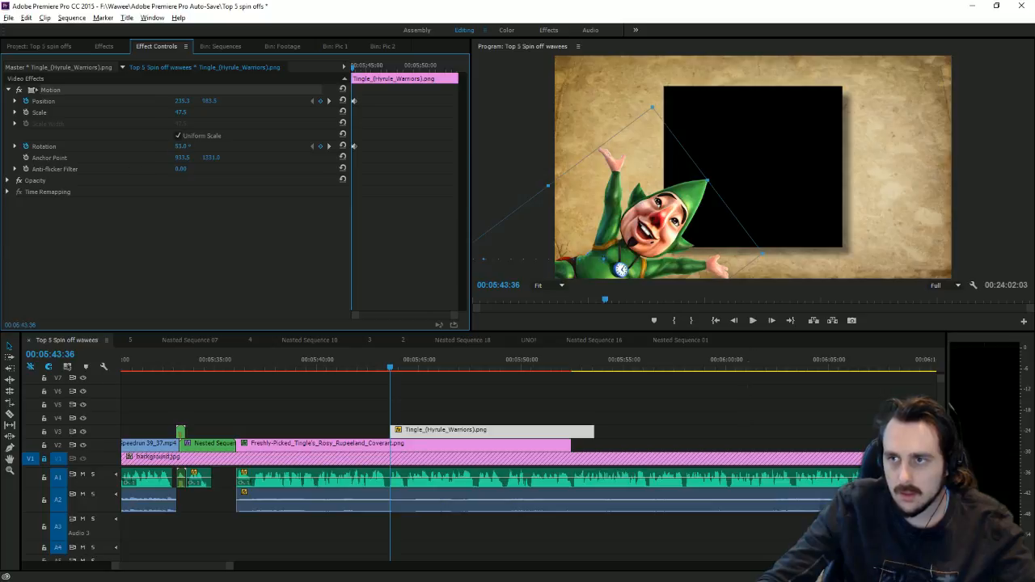
{"action": "left_click_drag", "start_coordinate": [180, 146], "coordinate": [188, 145]}
{"action": "left_click_drag", "start_coordinate": [186, 102], "coordinate": [187, 103]}
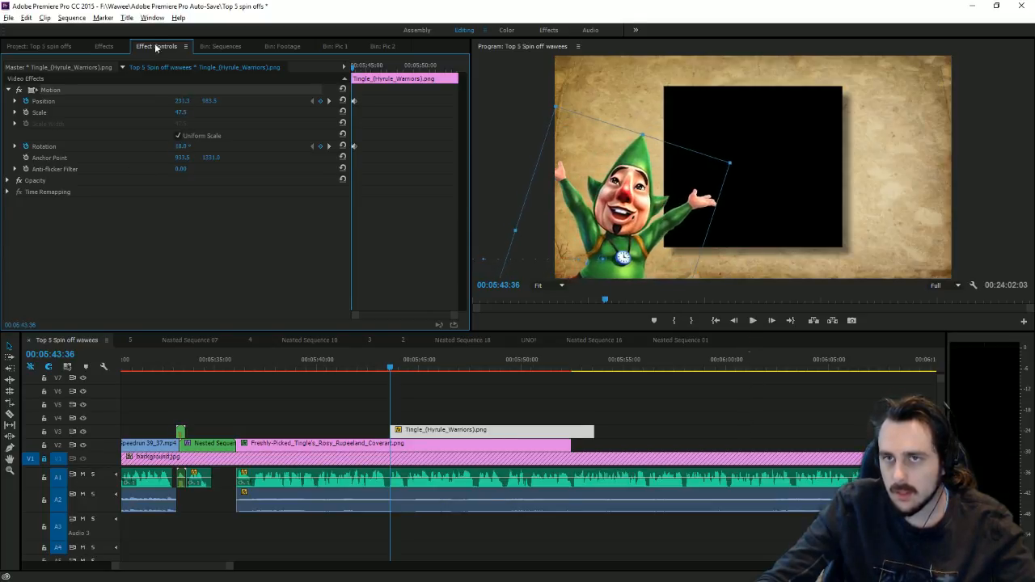
Step: Apply the Toby drop shadow preset from Effects to the Tingle_(Hyrule_Warriors).png clip on V3
{"action": "left_click", "coordinate": [103, 46]}
{"action": "scroll", "coordinate": [166, 220], "scroll_direction": "up", "scroll_amount": 1}
{"action": "scroll", "coordinate": [166, 220], "scroll_direction": "up", "scroll_amount": 6}
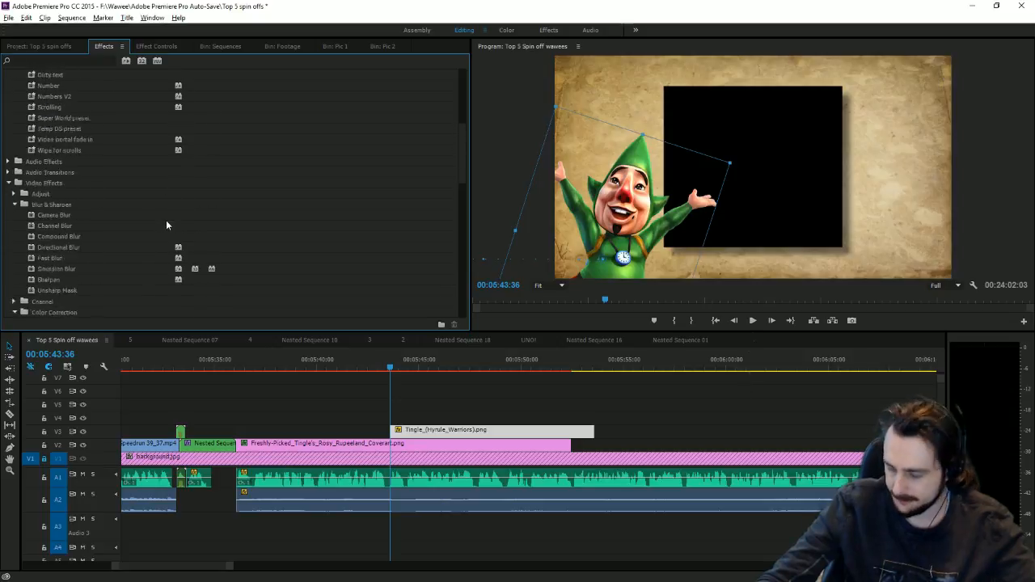
{"action": "scroll", "coordinate": [166, 220], "scroll_direction": "up", "scroll_amount": 8}
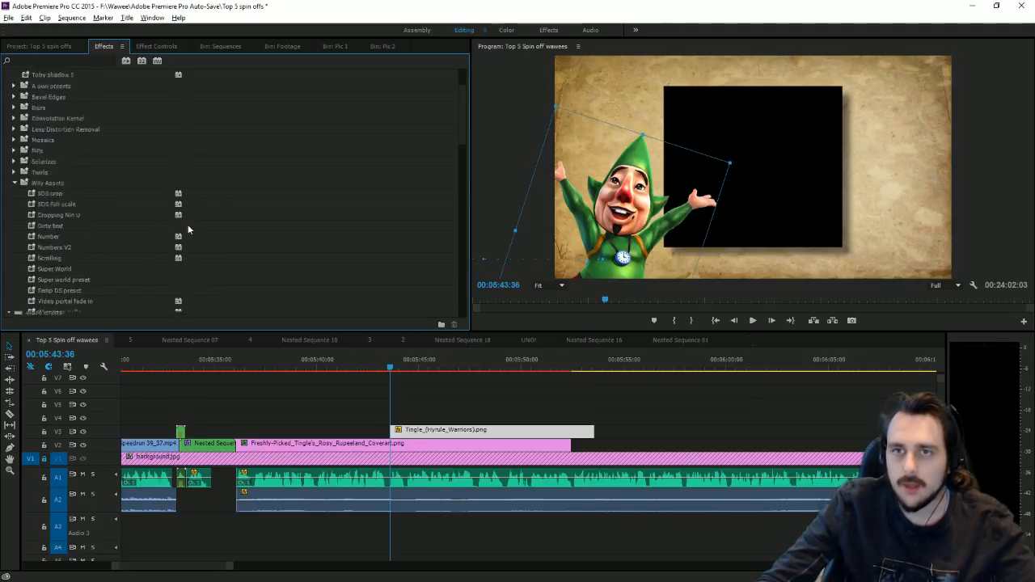
{"action": "left_click_drag", "start_coordinate": [85, 108], "coordinate": [441, 429]}
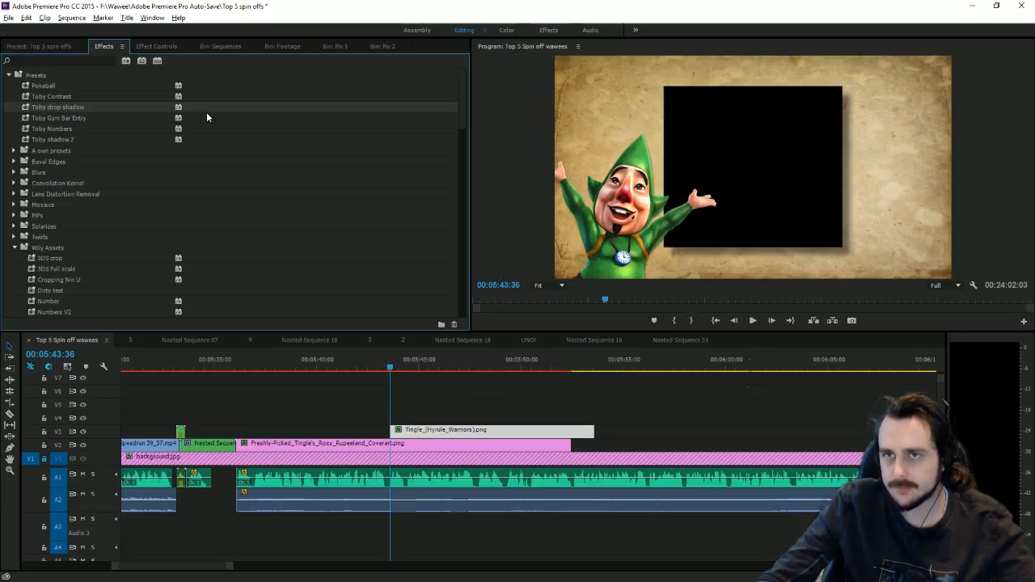
{"action": "left_click", "coordinate": [166, 47]}
Step: Move Tingle off-screen left to Position X -492.7 at the first keyframe
{"action": "left_click", "coordinate": [329, 101]}
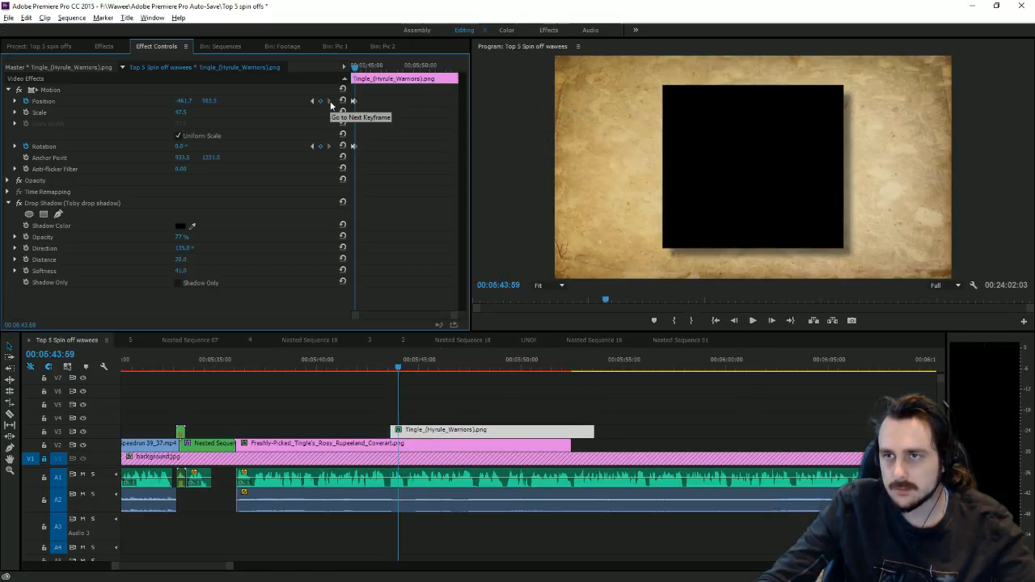
{"action": "left_click", "coordinate": [312, 102]}
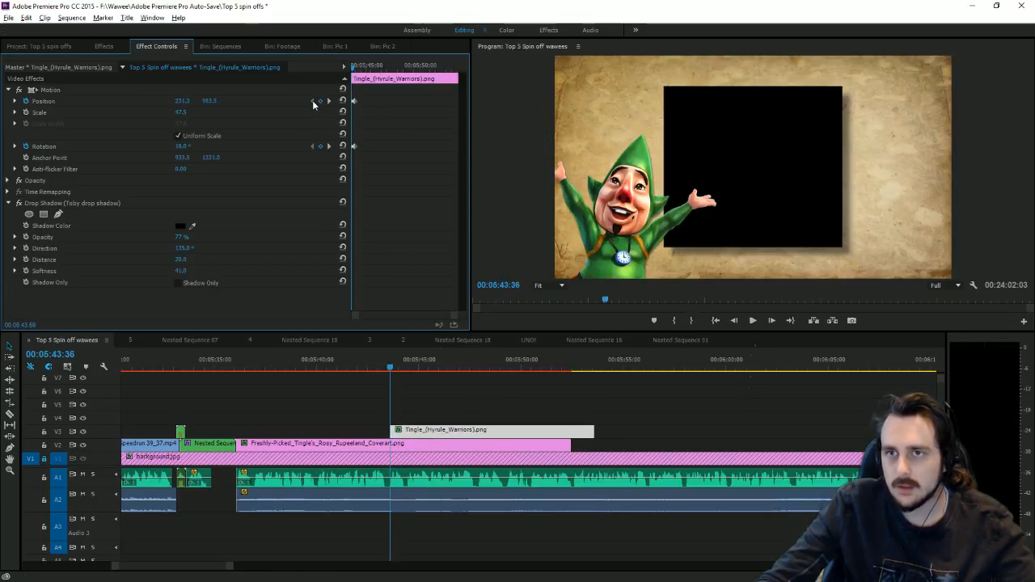
{"action": "left_click", "coordinate": [330, 148]}
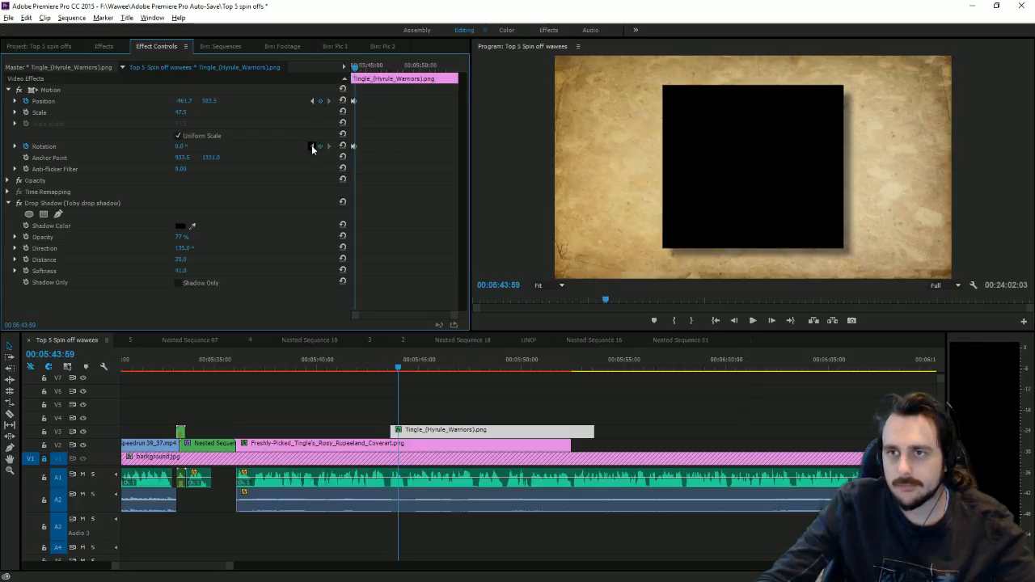
{"action": "left_click", "coordinate": [312, 146]}
{"action": "left_click_drag", "start_coordinate": [183, 109], "coordinate": [73, 110]}
Step: At the second keyframe set Position X 6.3 and Rotation 31°, then preview the slide-in
{"action": "left_click", "coordinate": [329, 102]}
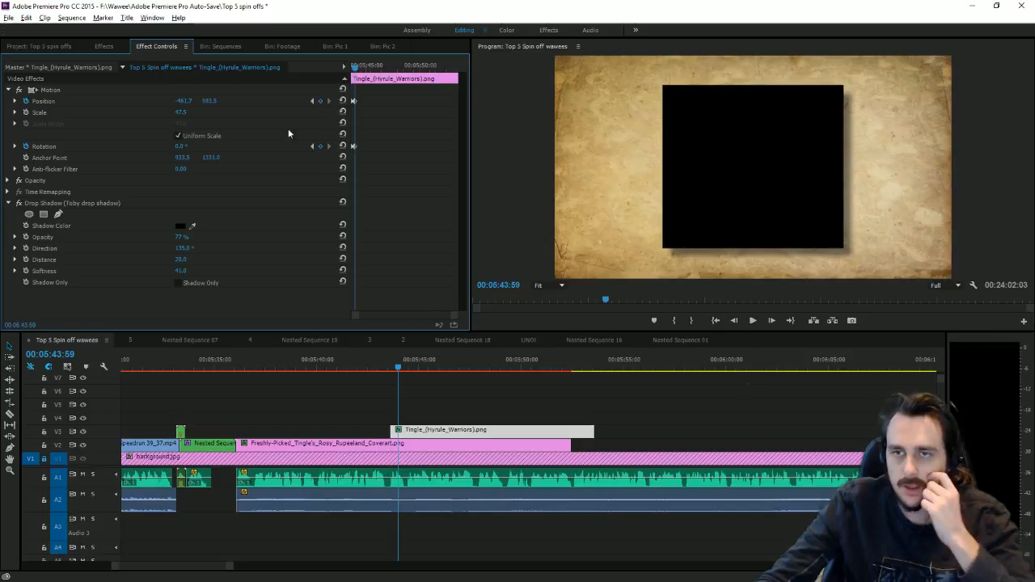
{"action": "left_click_drag", "start_coordinate": [161, 101], "coordinate": [186, 101]}
{"action": "left_click_drag", "start_coordinate": [185, 145], "coordinate": [210, 145]}
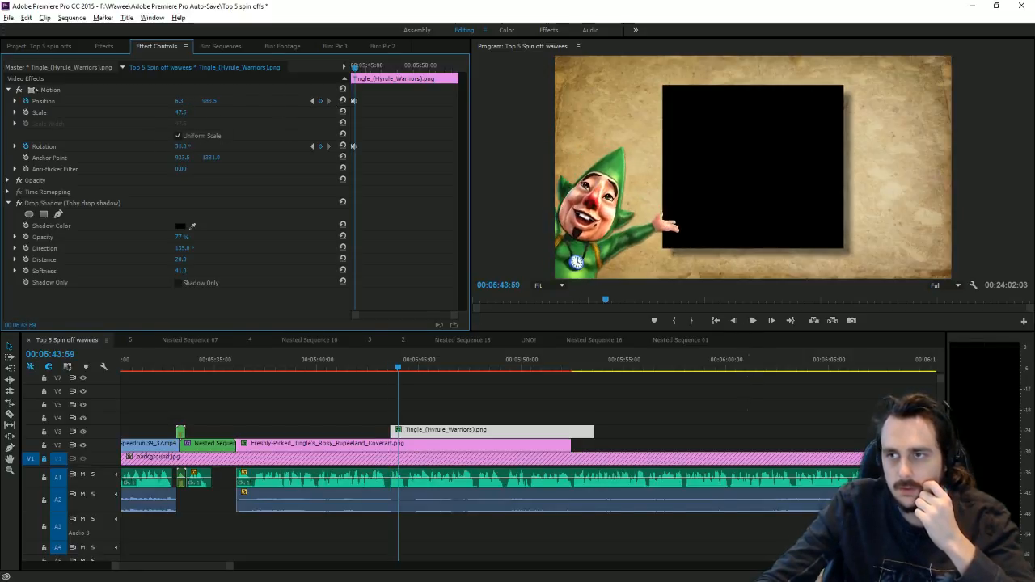
{"action": "left_click_drag", "start_coordinate": [370, 367], "coordinate": [397, 366]}
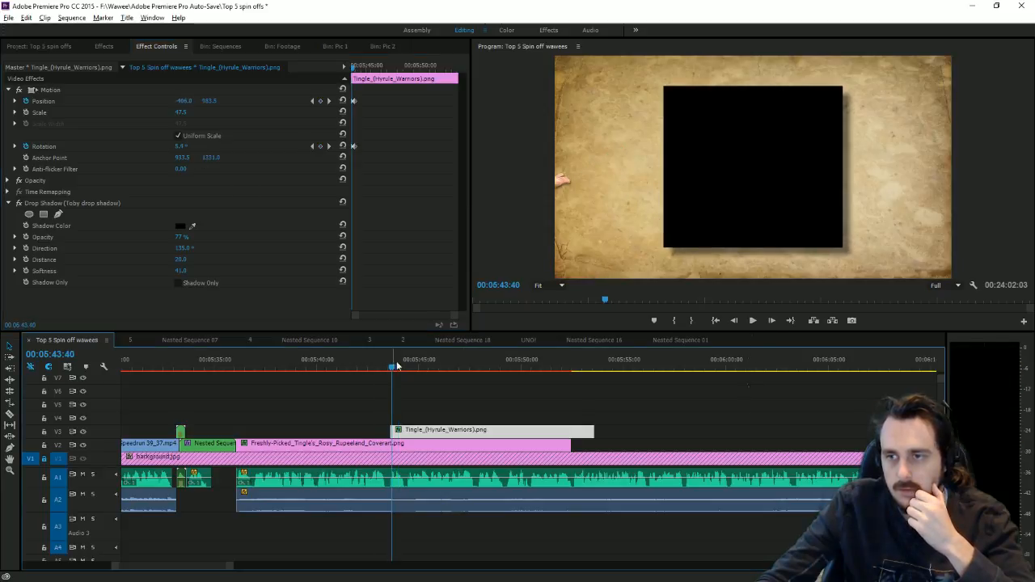
{"action": "left_click", "coordinate": [757, 320]}
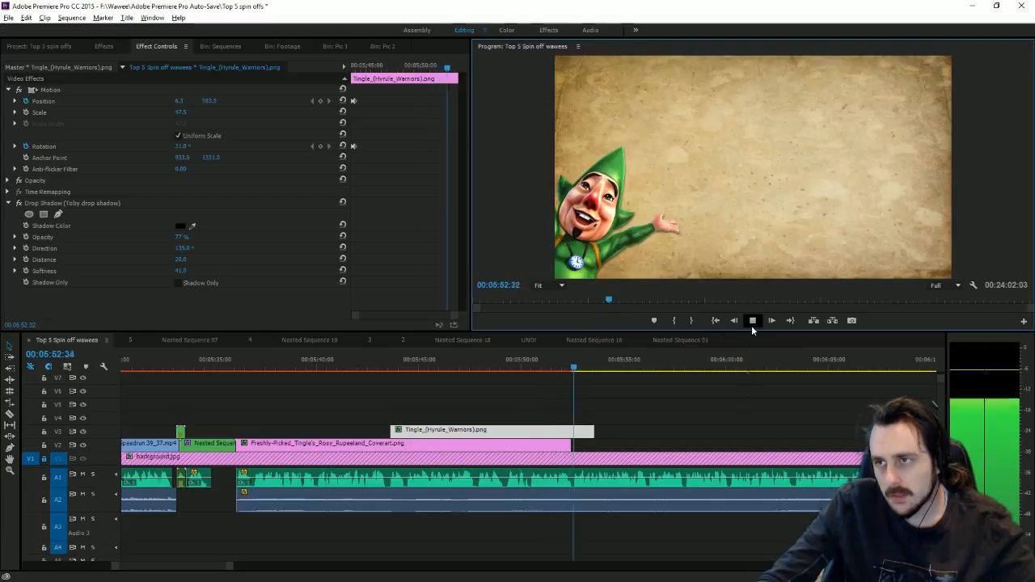
Step: Trim the Tingle clip on V3 to end with the cover clip, replay it, and select the Zelda clips
{"action": "left_click_drag", "start_coordinate": [592, 432], "coordinate": [571, 435]}
{"action": "left_click", "coordinate": [558, 368]}
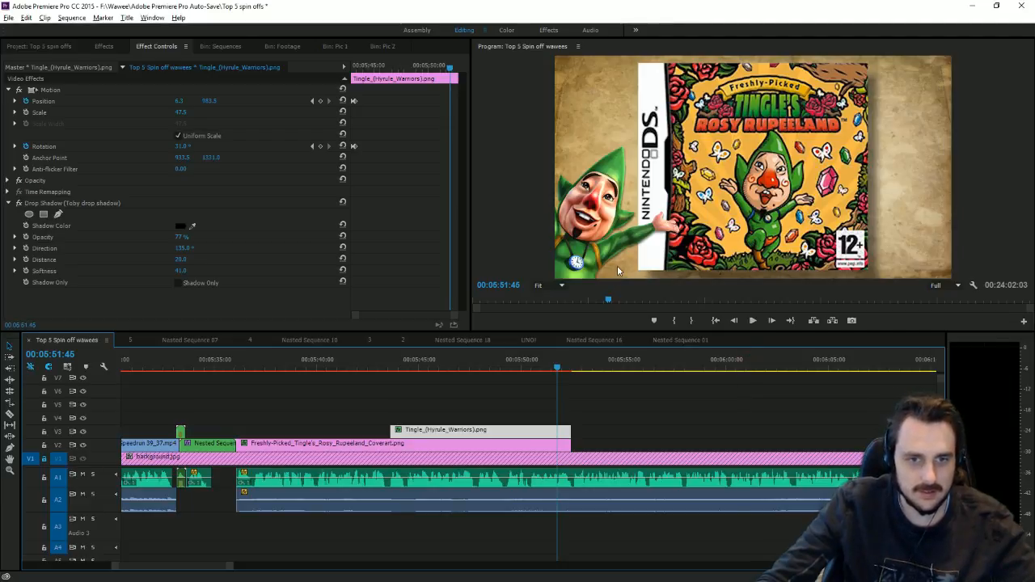
{"action": "left_click", "coordinate": [753, 320]}
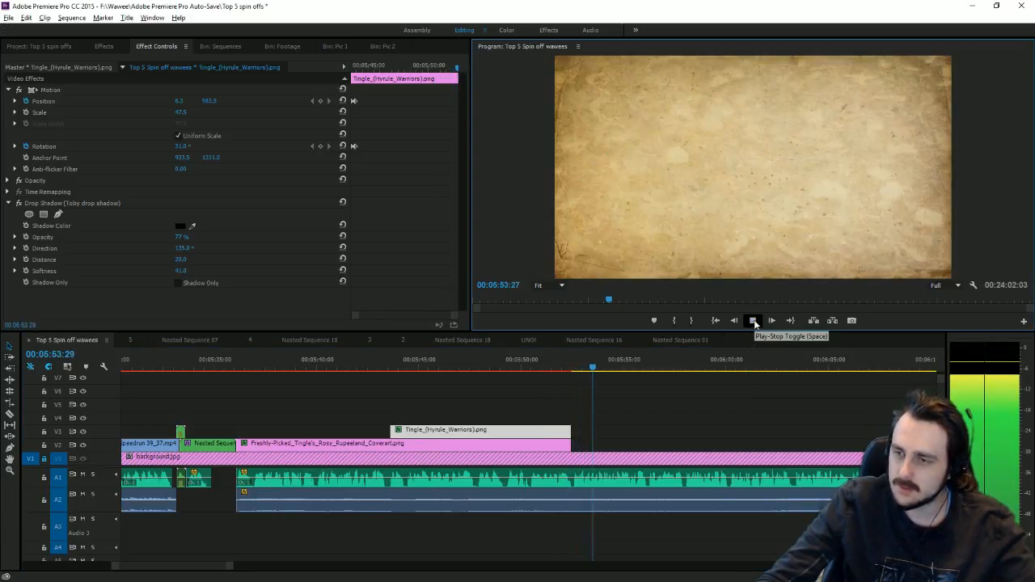
{"action": "left_click", "coordinate": [753, 320]}
{"action": "left_click_drag", "start_coordinate": [229, 566], "coordinate": [914, 541]}
{"action": "left_click_drag", "start_coordinate": [412, 387], "coordinate": [649, 512]}
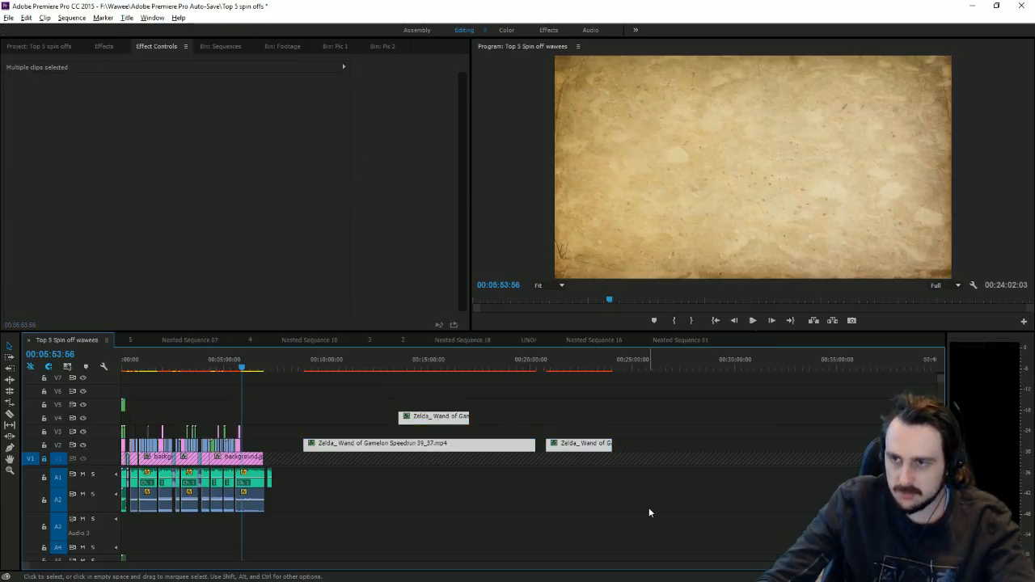
Step: Replace the Zelda clips with the Let's Play gameplay clip from Bin: Footage, aligned to the 00:10:41:06 playhead
{"action": "key", "text": "Delete"}
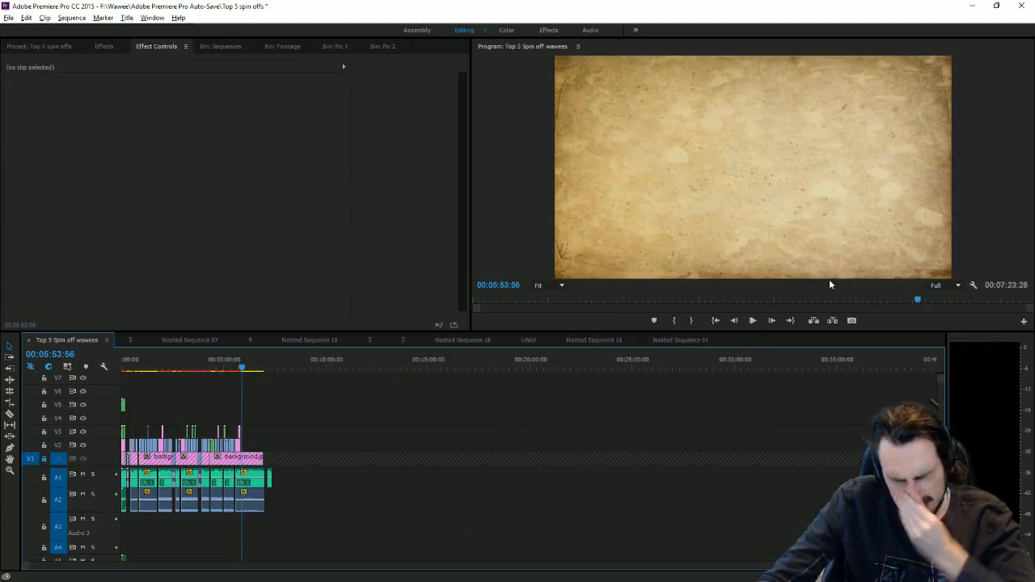
{"action": "left_click", "coordinate": [282, 46]}
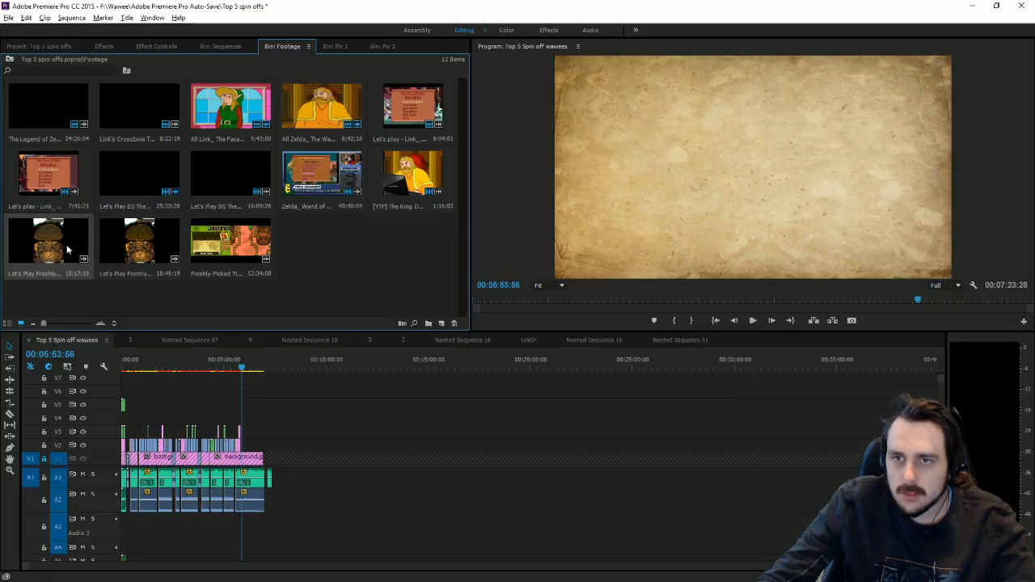
{"action": "left_click_drag", "start_coordinate": [137, 247], "coordinate": [367, 472]}
{"action": "left_click", "coordinate": [437, 368]}
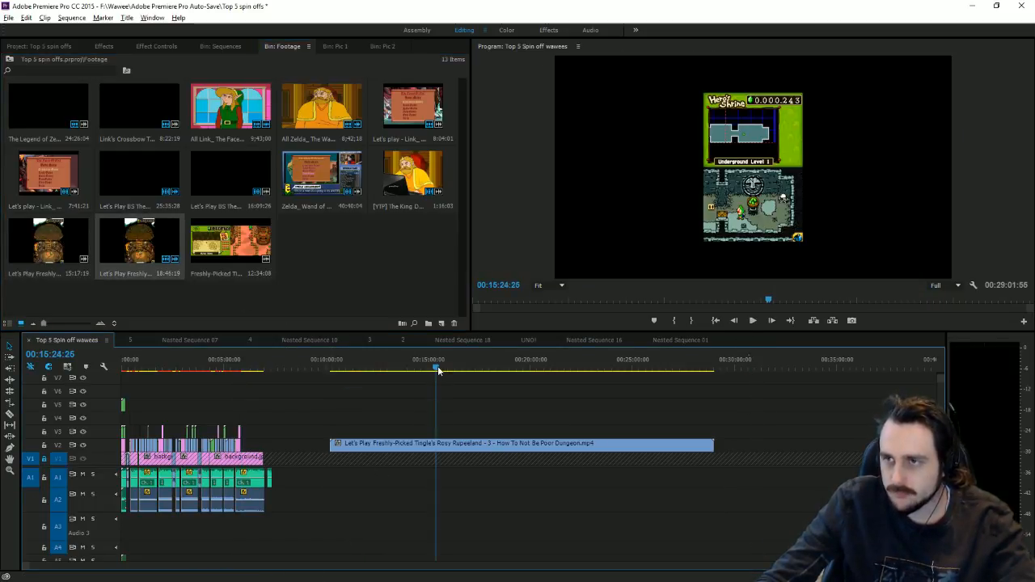
{"action": "left_click_drag", "start_coordinate": [437, 369], "coordinate": [338, 366]}
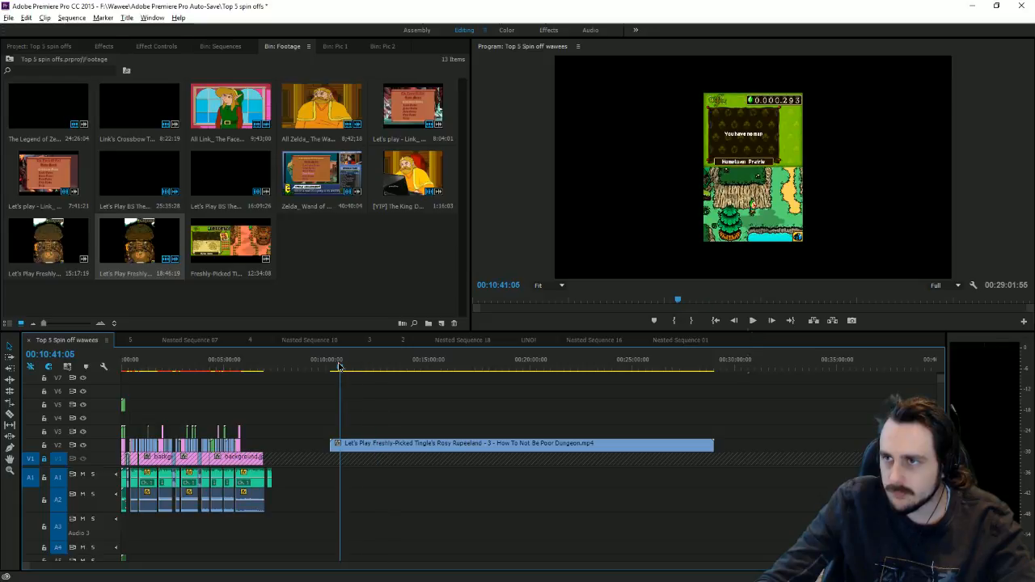
{"action": "left_click_drag", "start_coordinate": [332, 444], "coordinate": [341, 444]}
Step: Razor the gameplay clip near its start and enlarge it about fourfold in the Program Monitor
{"action": "key", "text": "c"}
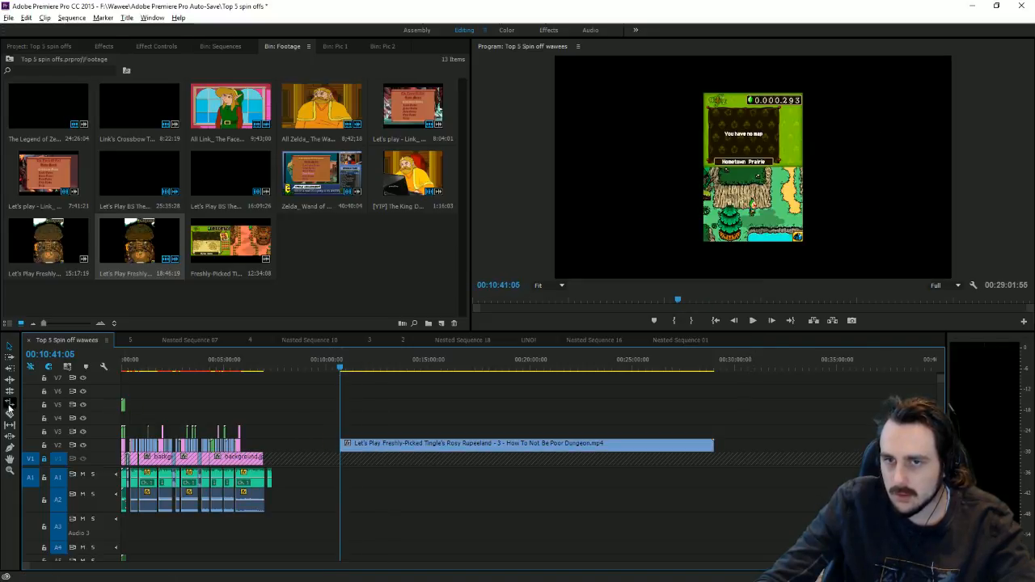
{"action": "left_click", "coordinate": [359, 444]}
{"action": "left_click", "coordinate": [773, 179]}
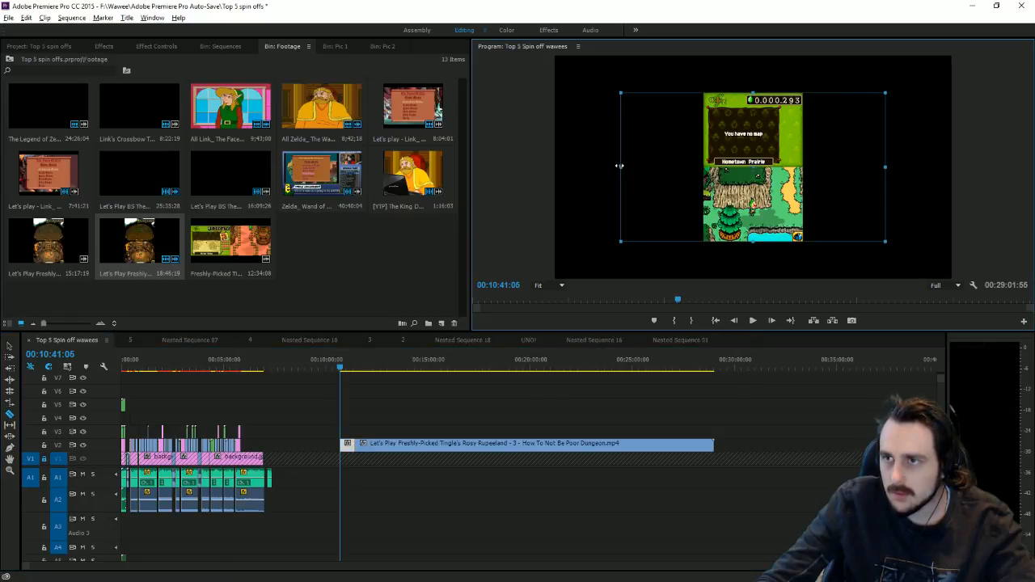
{"action": "left_click_drag", "start_coordinate": [613, 172], "coordinate": [219, 178]}
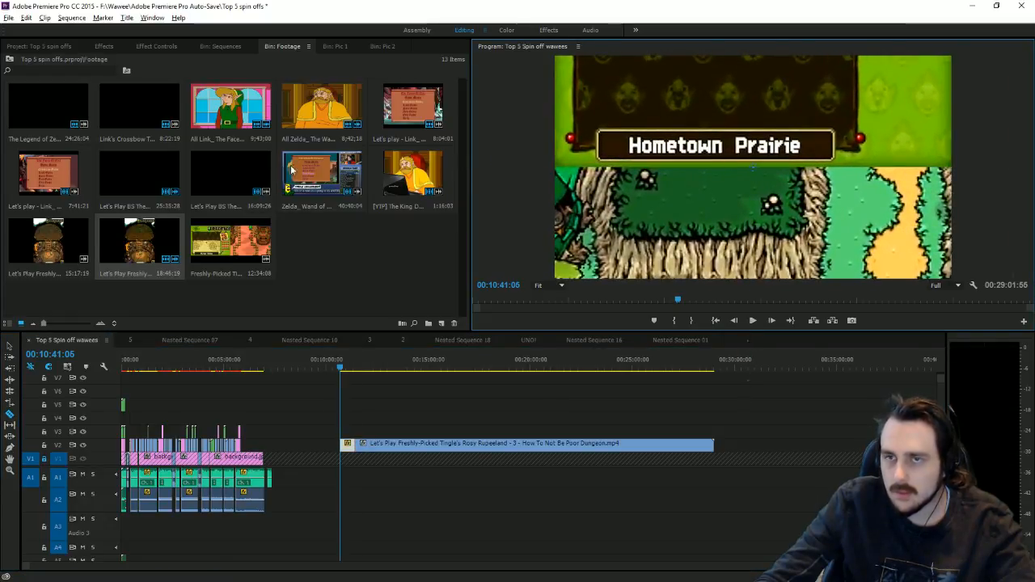
{"action": "left_click", "coordinate": [156, 46]}
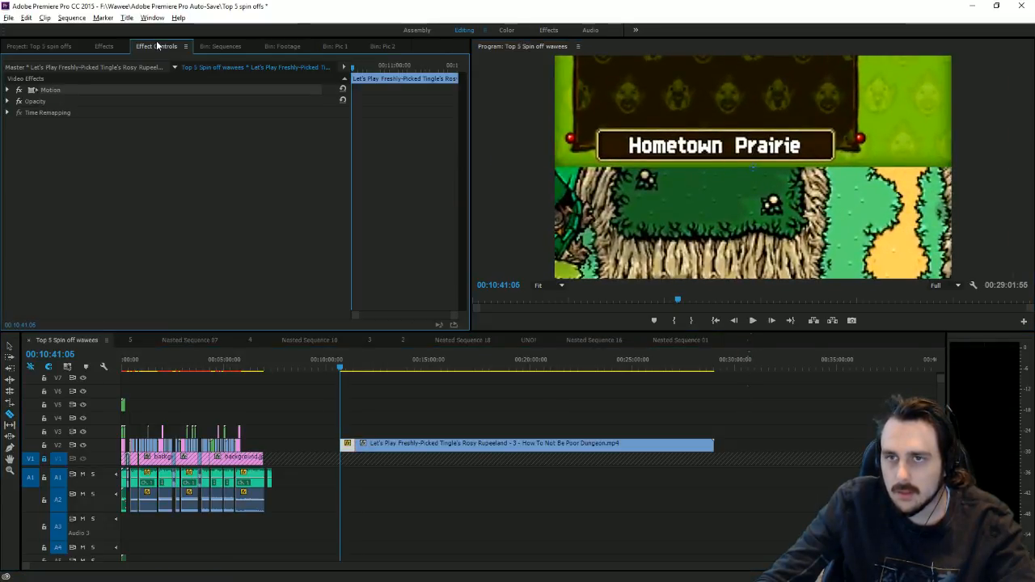
Step: Raise the gameplay via Position Y and add a Distort > Transform effect with Scale Width 125
{"action": "left_click", "coordinate": [8, 90]}
{"action": "mouse_move", "coordinate": [216, 105]}
{"action": "left_mouse_down"}
{"action": "mouse_move", "coordinate": [158, 105]}
{"action": "mouse_move", "coordinate": [194, 105]}
{"action": "mouse_move", "coordinate": [174, 112]}
{"action": "mouse_move", "coordinate": [162, 113]}
{"action": "mouse_move", "coordinate": [226, 100]}
{"action": "mouse_move", "coordinate": [172, 112]}
{"action": "mouse_move", "coordinate": [221, 102]}
{"action": "mouse_move", "coordinate": [205, 100]}
{"action": "left_mouse_up"}
{"action": "left_click", "coordinate": [103, 46]}
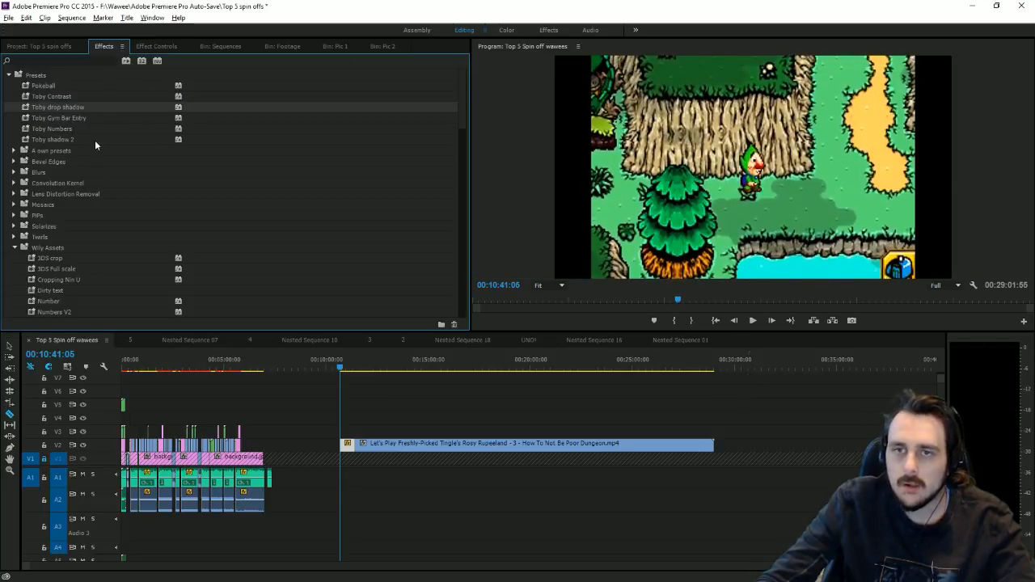
{"action": "scroll", "coordinate": [88, 223], "scroll_direction": "down", "scroll_amount": 10}
{"action": "scroll", "coordinate": [99, 234], "scroll_direction": "down", "scroll_amount": 9}
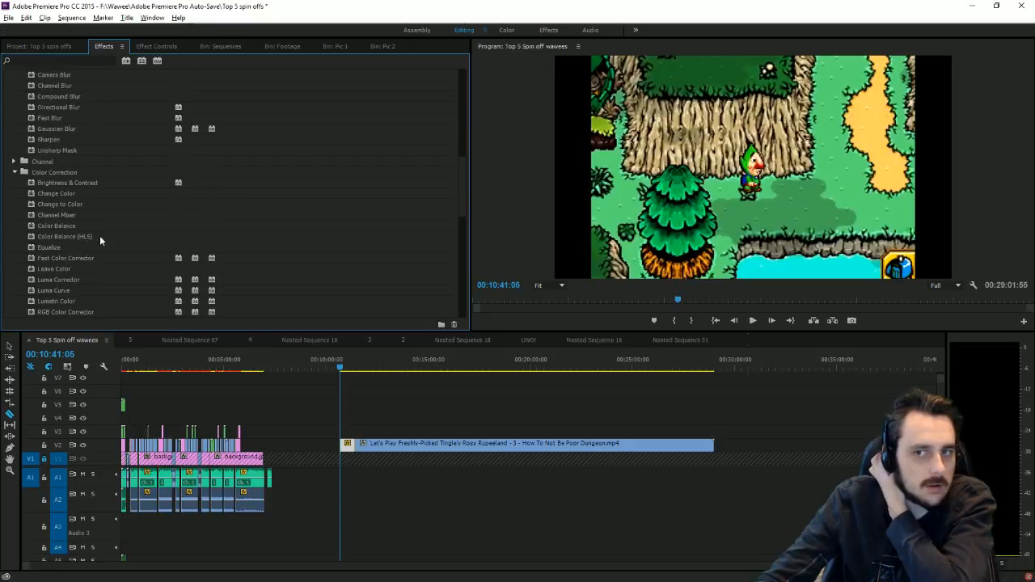
{"action": "left_click", "coordinate": [52, 258]}
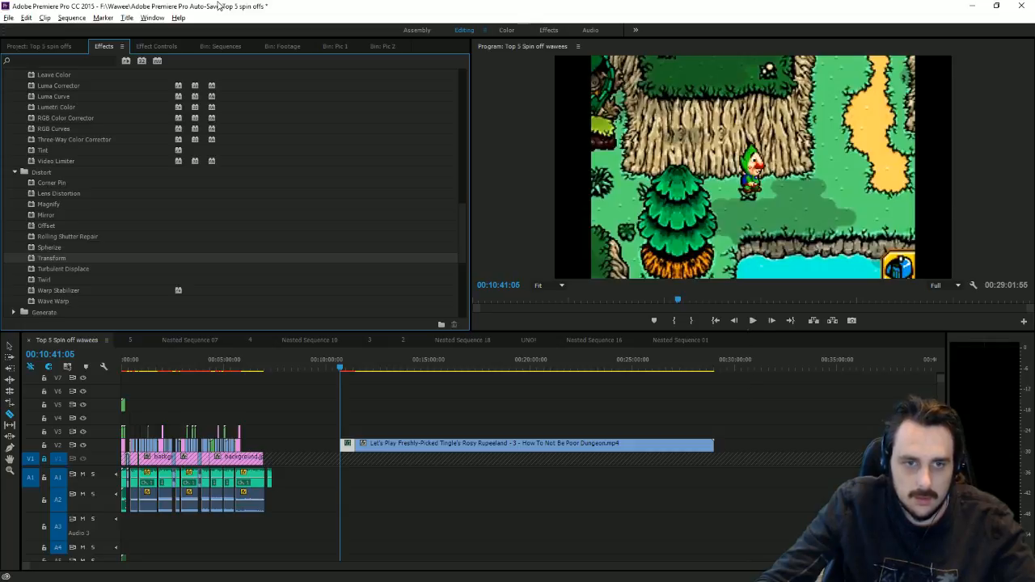
{"action": "left_click", "coordinate": [154, 46]}
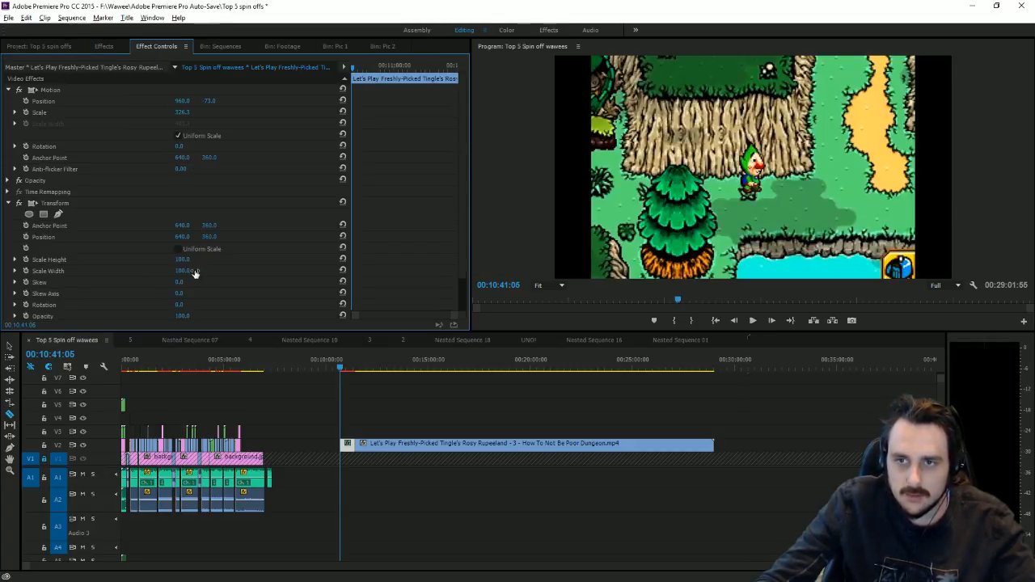
{"action": "left_click_drag", "start_coordinate": [194, 273], "coordinate": [235, 274]}
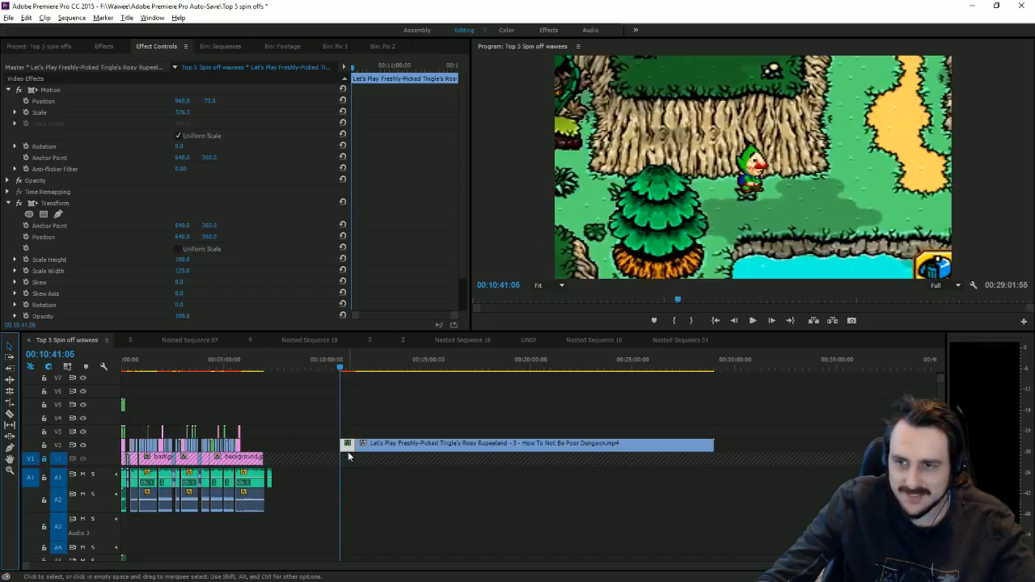
Step: Move the short clip up to V3 and drop the Rupeeland episode 3 clip onto V2 after the cover art
{"action": "left_click_drag", "start_coordinate": [348, 449], "coordinate": [249, 433]}
{"action": "left_click", "coordinate": [245, 361]}
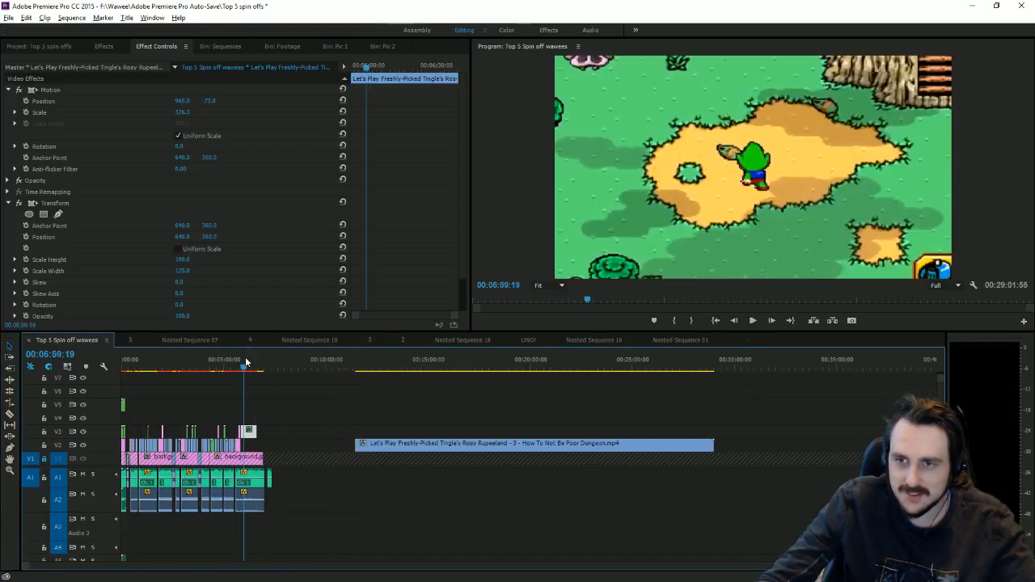
{"action": "key", "text": "="}
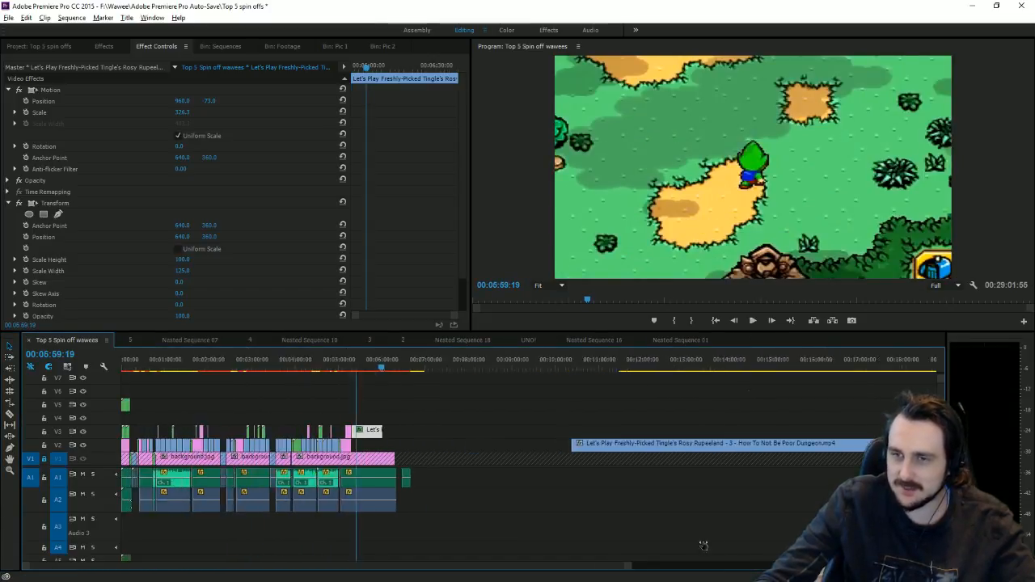
{"action": "key", "text": "="}
{"action": "key", "text": "="}
{"action": "key", "text": "="}
{"action": "key", "text": "="}
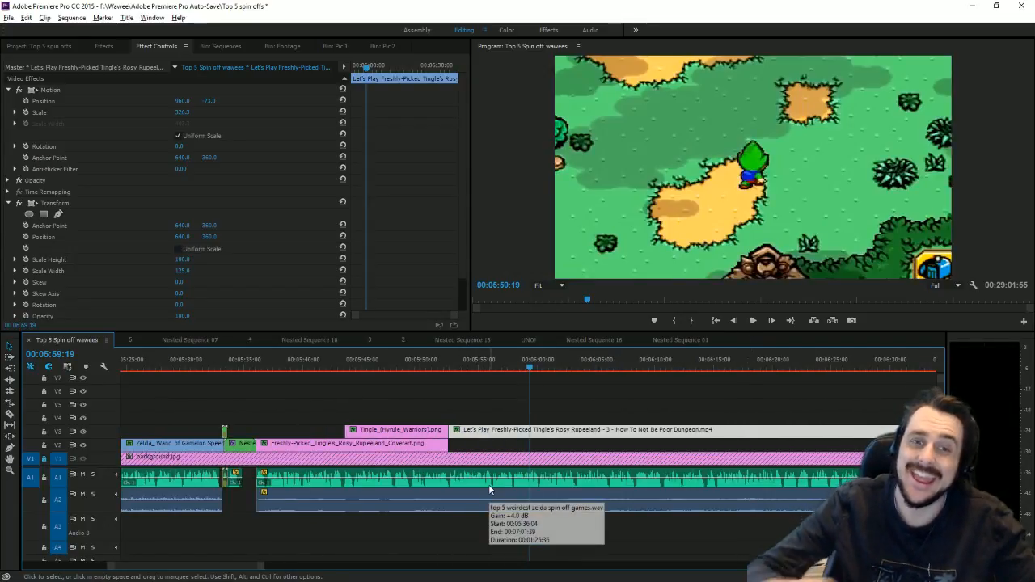
{"action": "left_click_drag", "start_coordinate": [496, 435], "coordinate": [496, 447]}
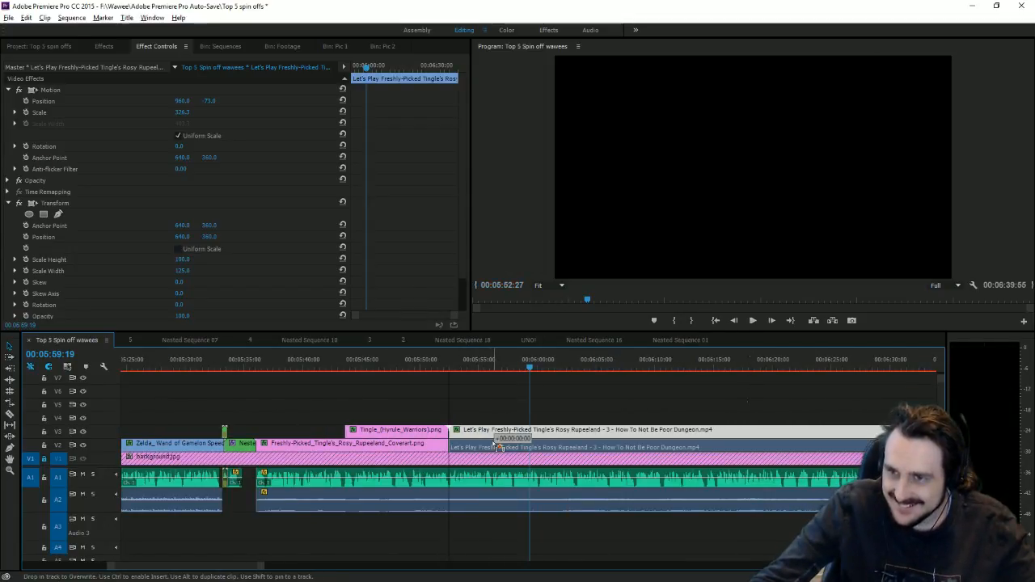
Step: Play from the gameplay clip's start to check the cut, then show the Bin: Pic 2 images
{"action": "left_click", "coordinate": [452, 368]}
{"action": "left_click_drag", "start_coordinate": [455, 368], "coordinate": [449, 368]}
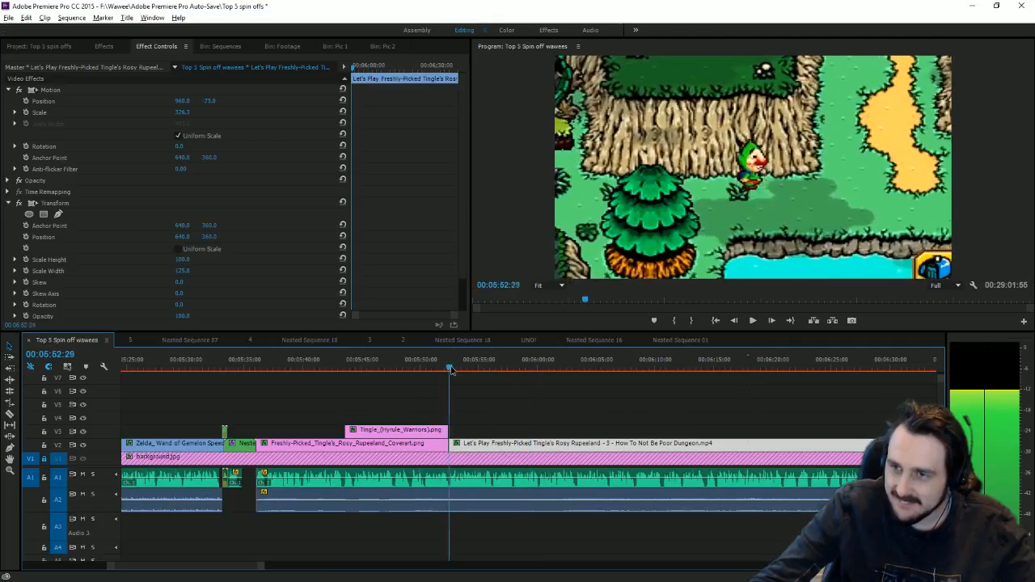
{"action": "left_click", "coordinate": [753, 320]}
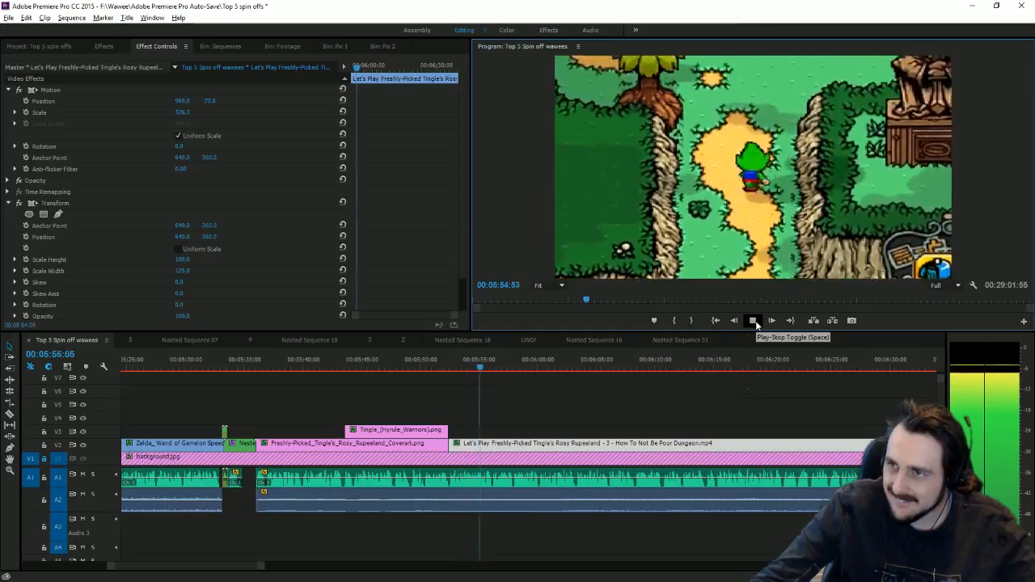
{"action": "left_click", "coordinate": [753, 320]}
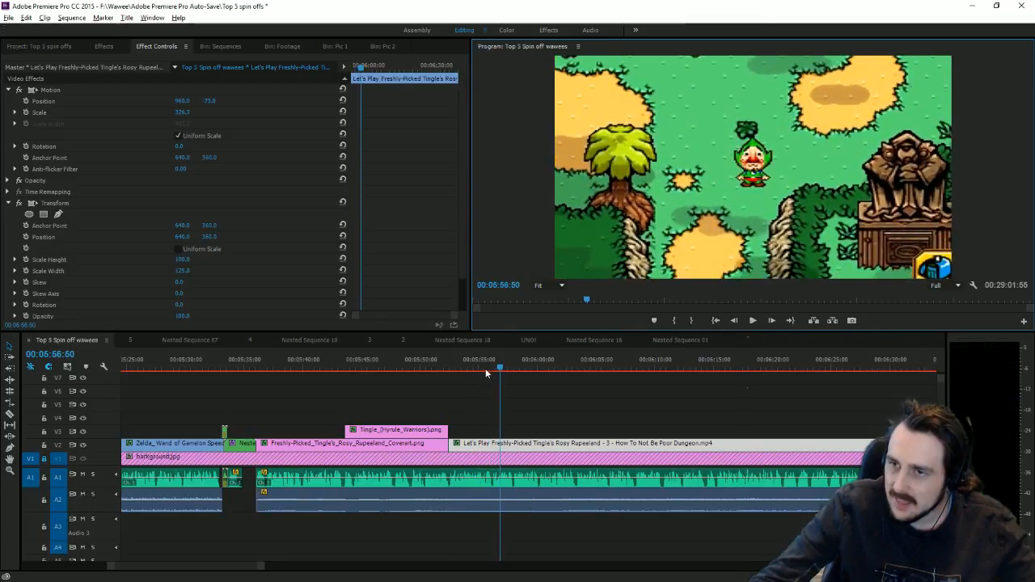
{"action": "mouse_move", "coordinate": [485, 368]}
{"action": "left_mouse_down"}
{"action": "mouse_move", "coordinate": [469, 368]}
{"action": "mouse_move", "coordinate": [486, 369]}
{"action": "left_mouse_up"}
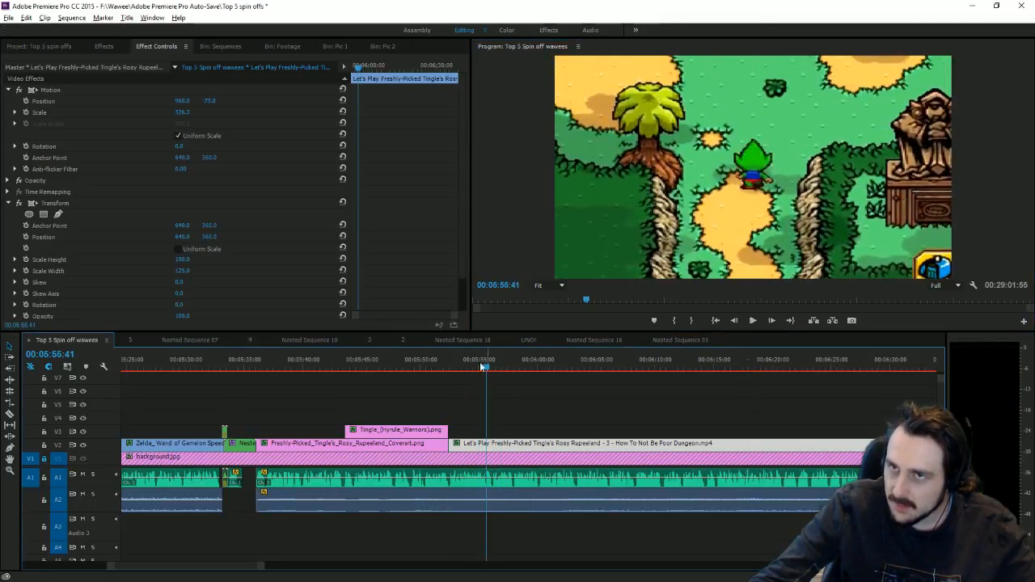
{"action": "left_click", "coordinate": [381, 47]}
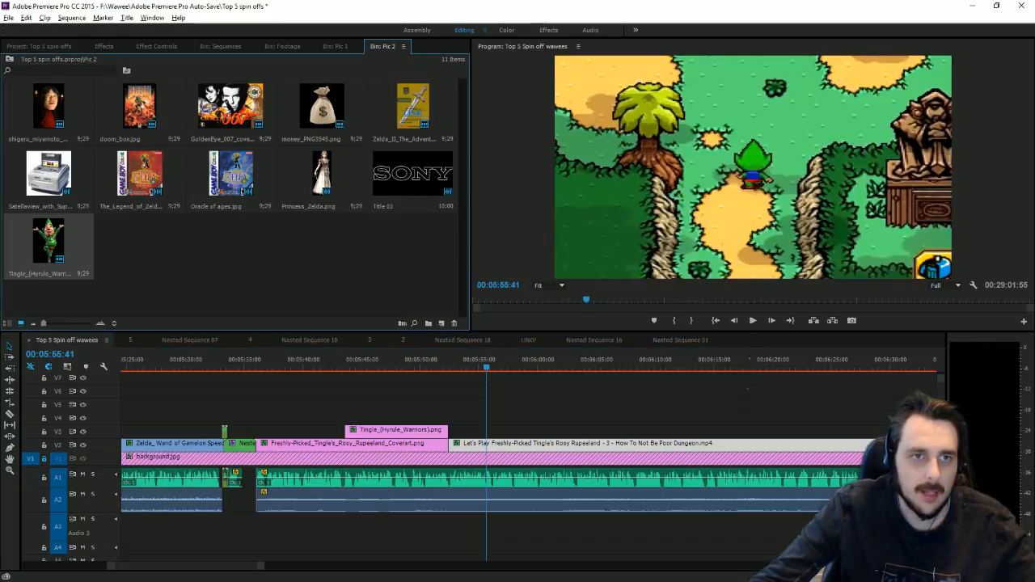
Step: Switch from Premiere to Chrome showing the Google Images results for 'Europe flag png'
{"action": "key", "text": "alt+Tab"}
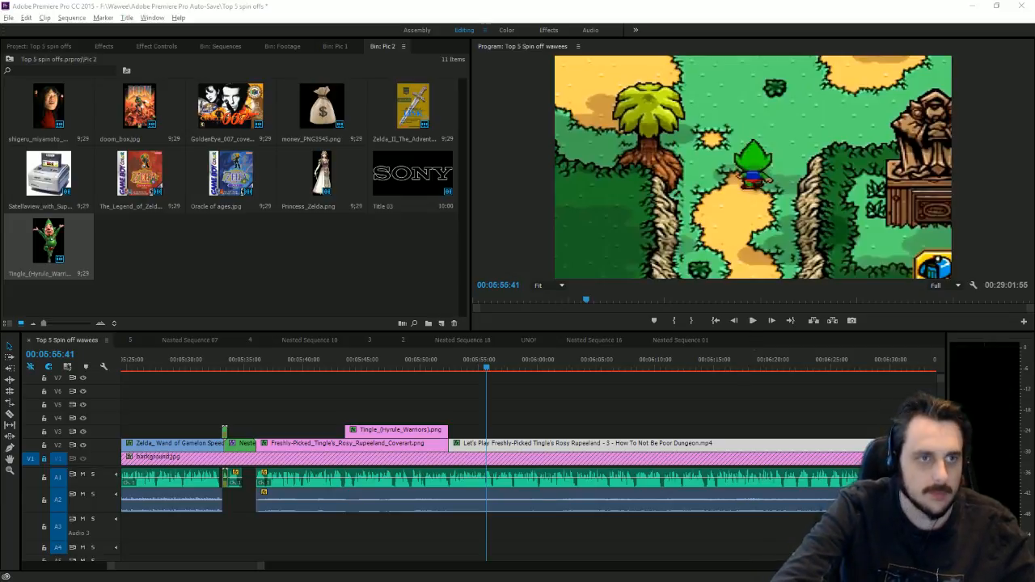
{"action": "key", "text": "alt+Tab"}
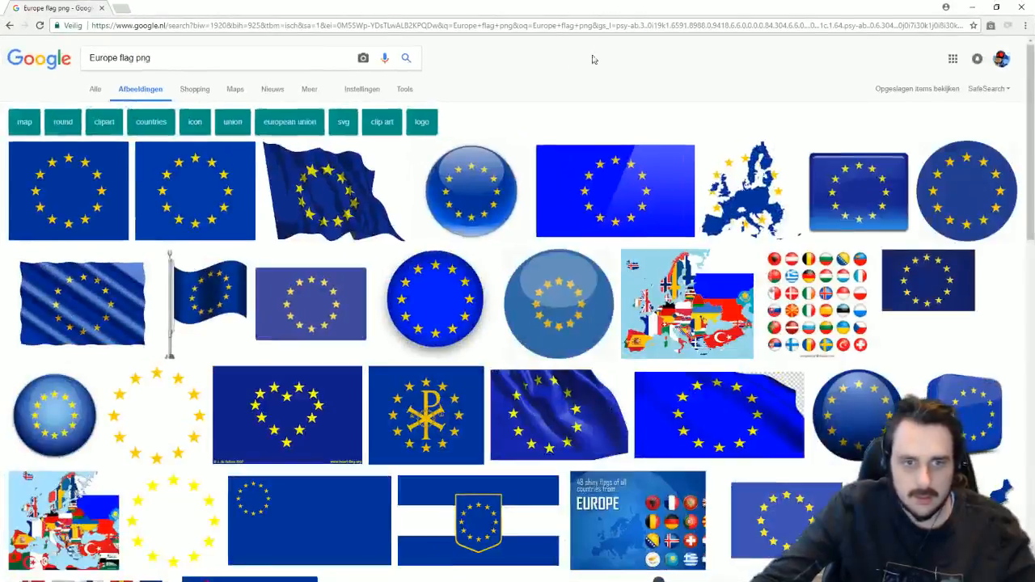
Step: Resize the browser window and save the first Europe flag image to disk
{"action": "left_click_drag", "start_coordinate": [639, 6], "coordinate": [555, 23]}
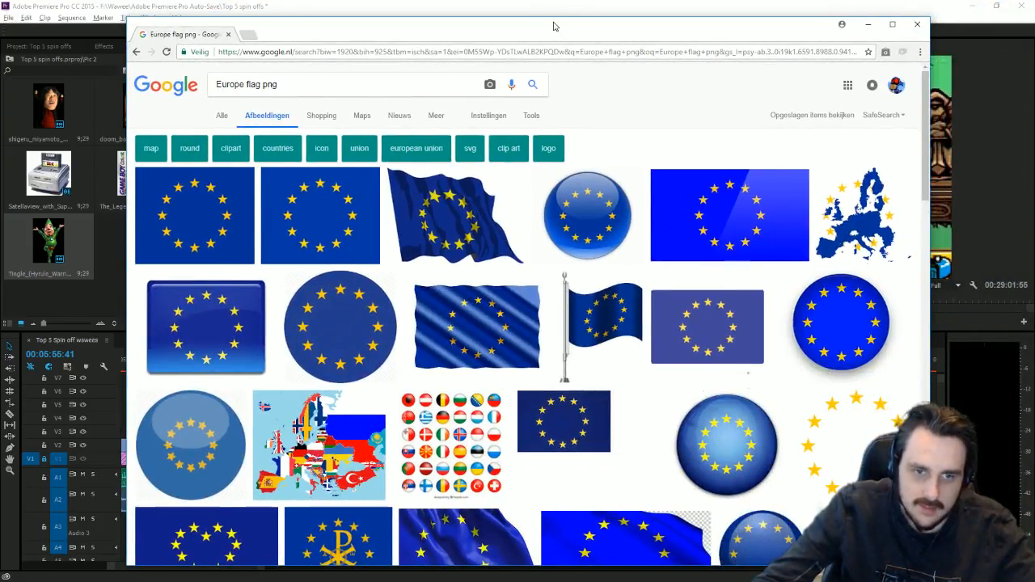
{"action": "left_click", "coordinate": [220, 216]}
{"action": "right_click", "coordinate": [458, 259]}
{"action": "left_click", "coordinate": [497, 353]}
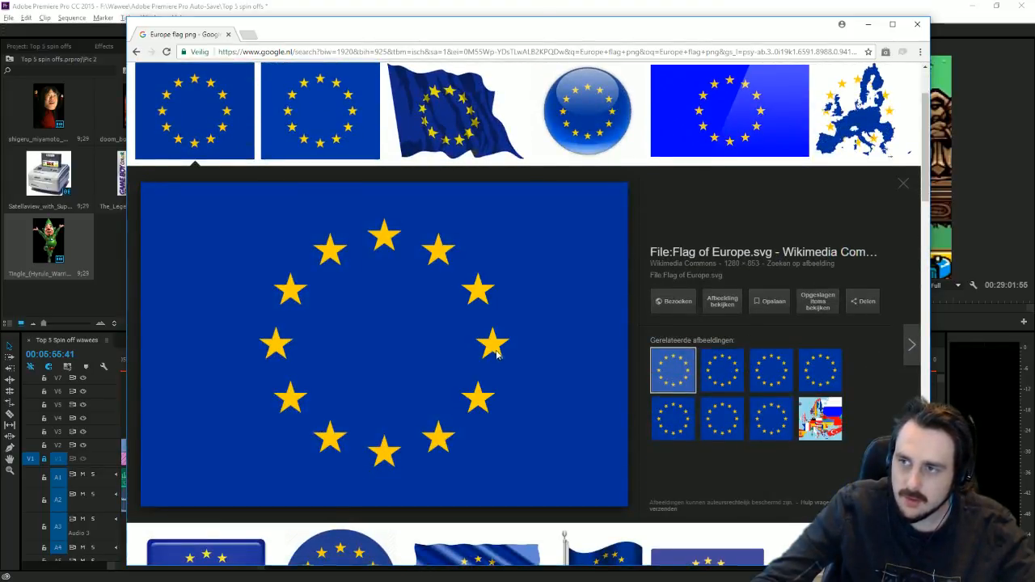
{"action": "left_click", "coordinate": [641, 346]}
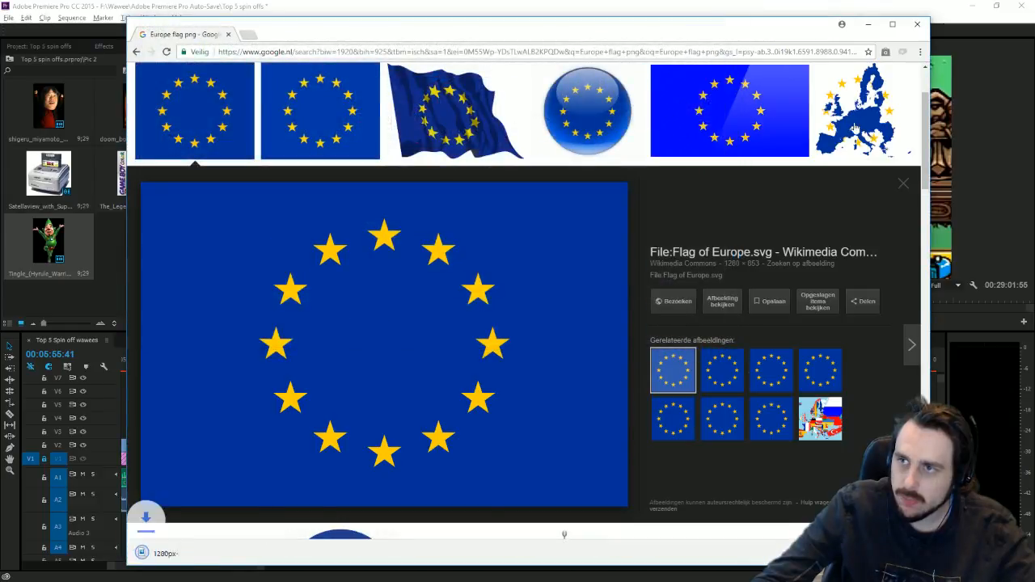
Step: Search 'USA flag png', save the first USA flag image, and minimize Chrome
{"action": "scroll", "coordinate": [200, 401], "scroll_direction": "up", "scroll_amount": 1}
{"action": "scroll", "coordinate": [200, 401], "scroll_direction": "up", "scroll_amount": 1}
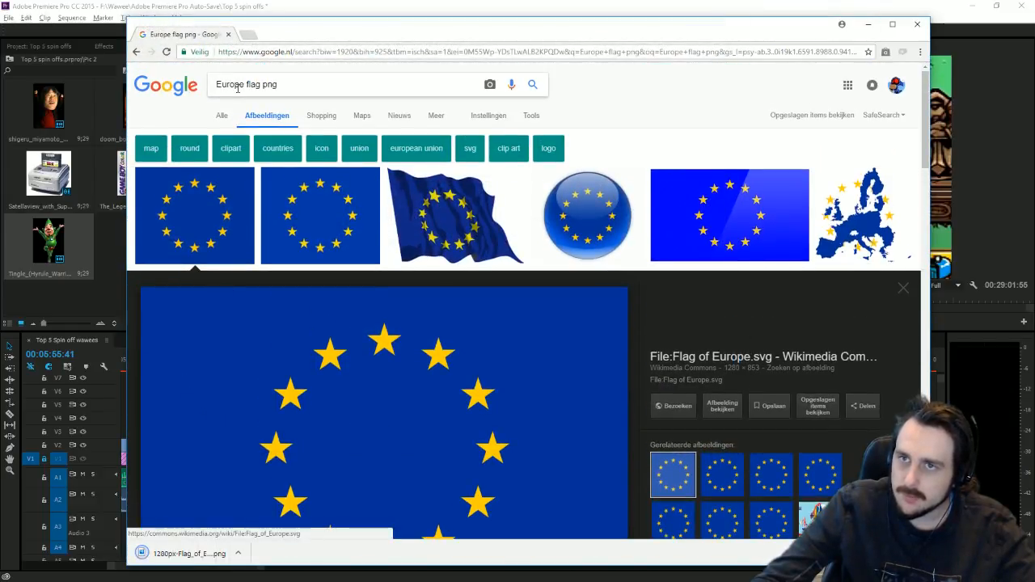
{"action": "left_click_drag", "start_coordinate": [245, 85], "coordinate": [216, 84]}
{"action": "type", "text": "USA"}
{"action": "key", "text": "Return"}
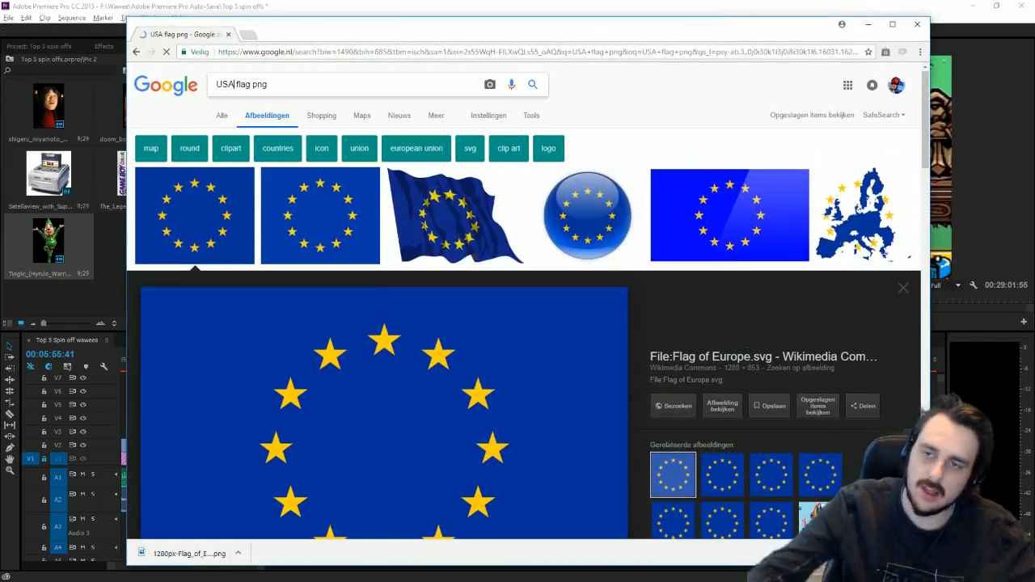
{"action": "left_click", "coordinate": [179, 225]}
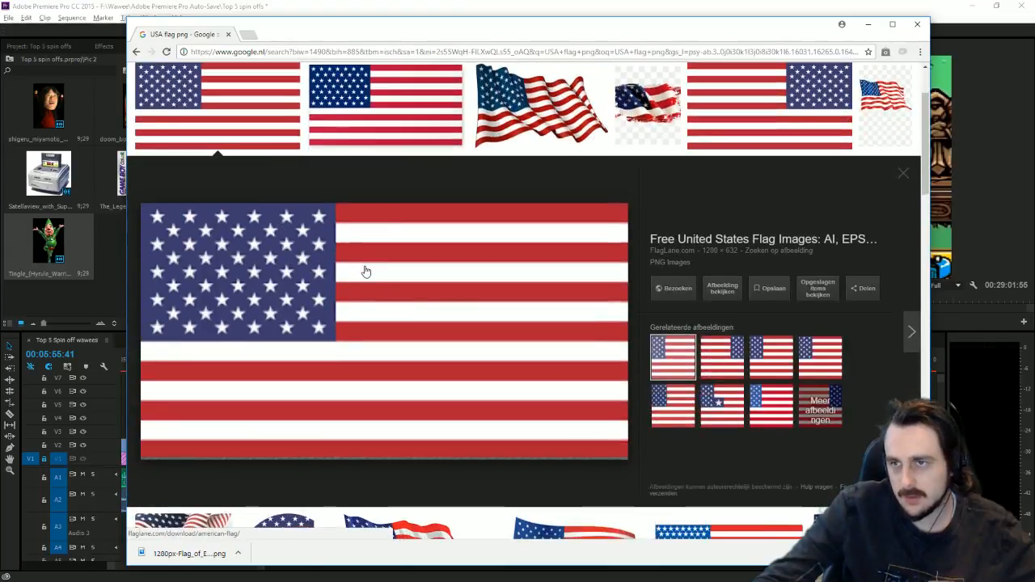
{"action": "right_click", "coordinate": [443, 288]}
{"action": "left_click", "coordinate": [501, 384]}
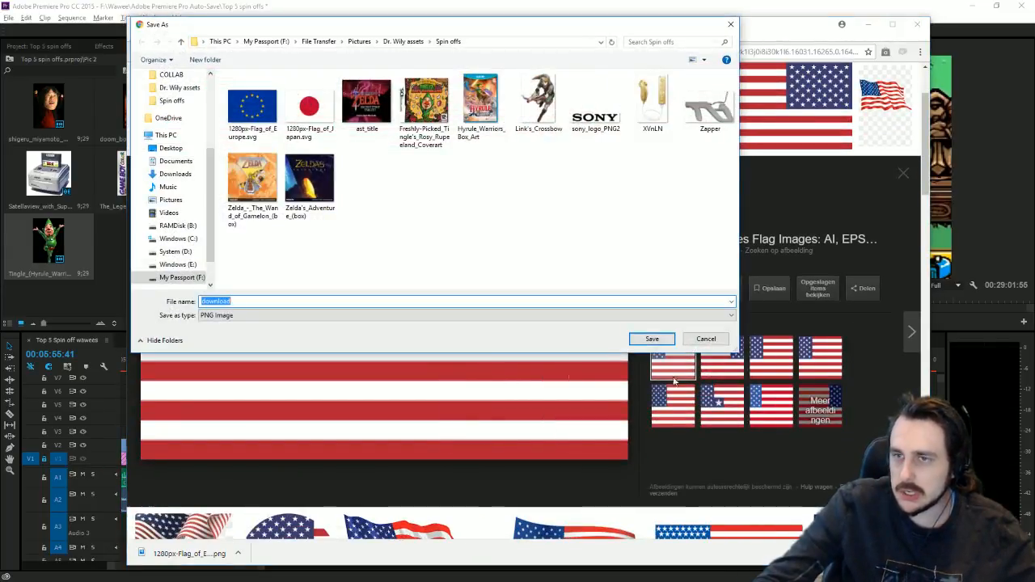
{"action": "left_click", "coordinate": [647, 343]}
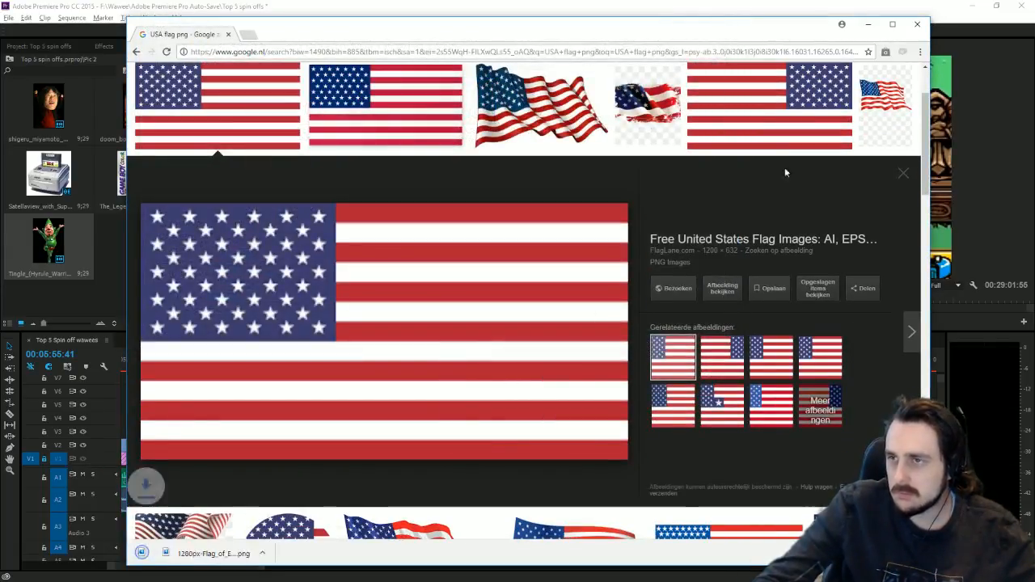
{"action": "left_click", "coordinate": [866, 26]}
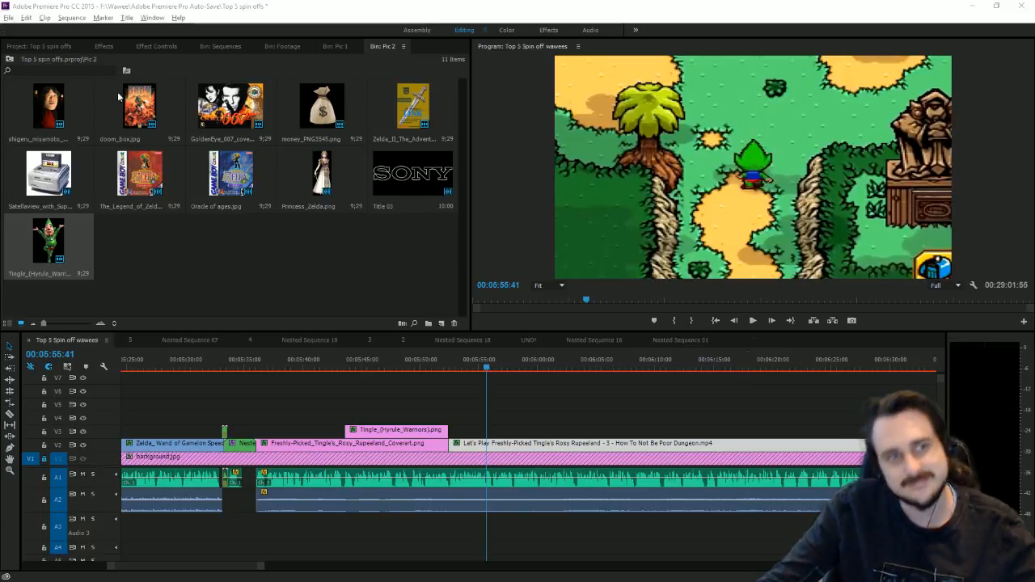
Step: Play the sequence from about 5:52 to check the gameplay start, then park the playhead at 5:56:25
{"action": "left_click_drag", "start_coordinate": [461, 369], "coordinate": [452, 371]}
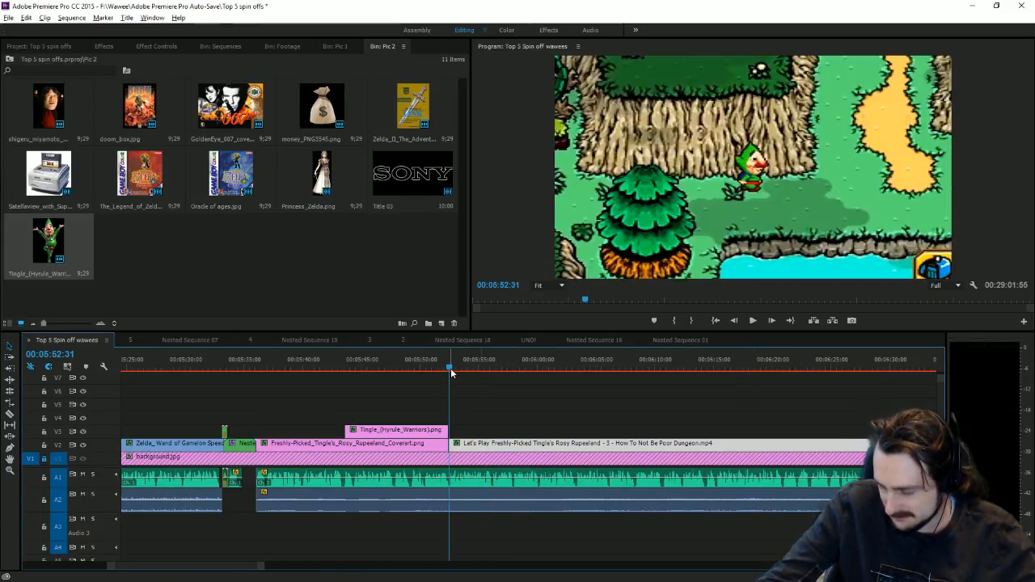
{"action": "left_click", "coordinate": [760, 324]}
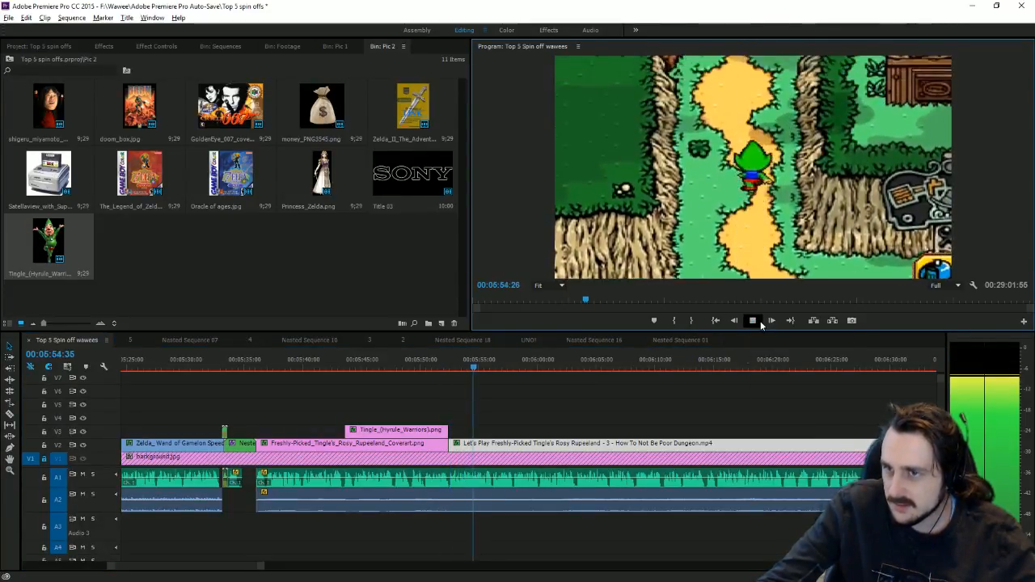
{"action": "left_click", "coordinate": [760, 321]}
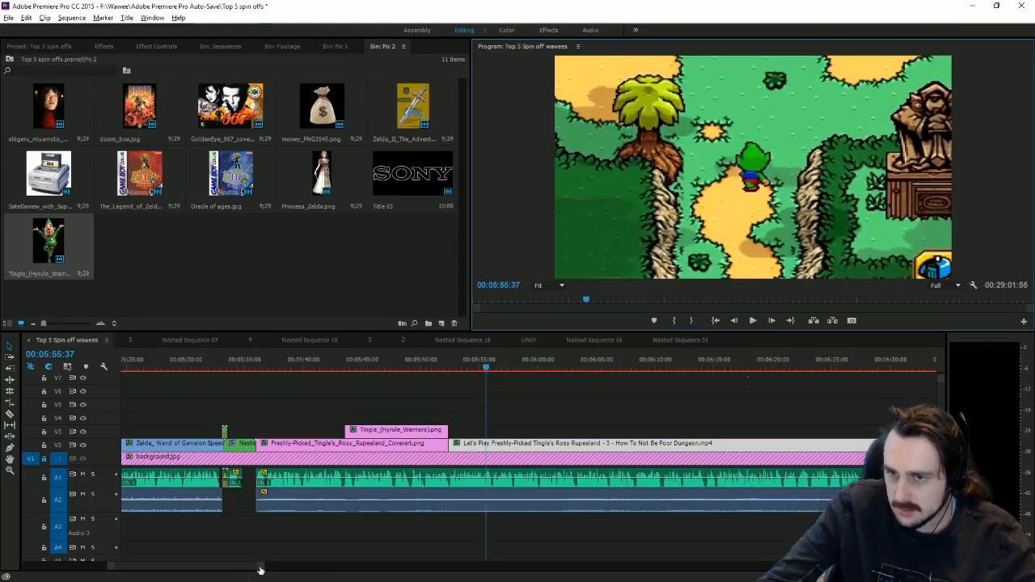
{"action": "left_click_drag", "start_coordinate": [260, 571], "coordinate": [186, 571]}
{"action": "left_click", "coordinate": [495, 369]}
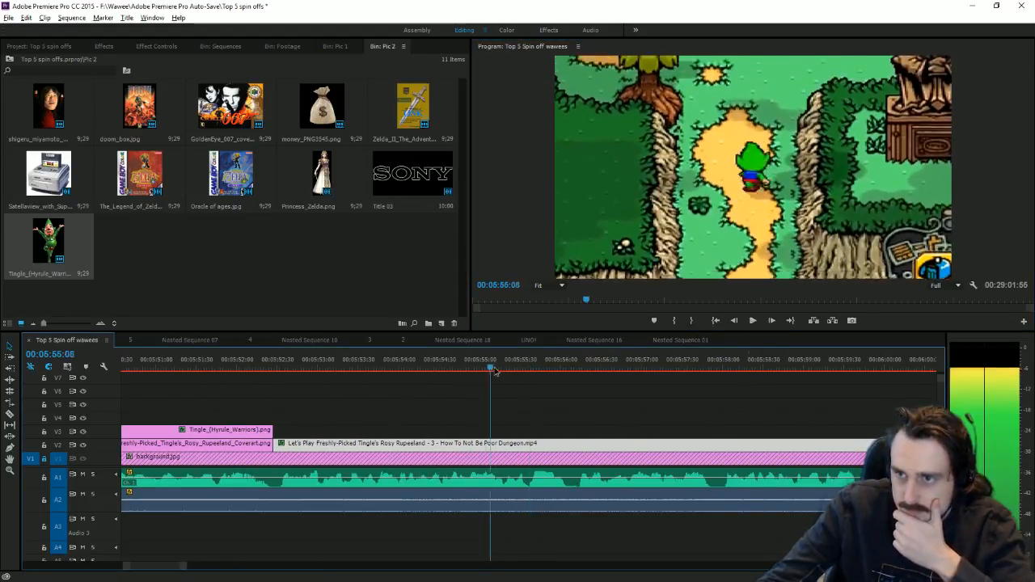
{"action": "left_click_drag", "start_coordinate": [495, 370], "coordinate": [512, 369]}
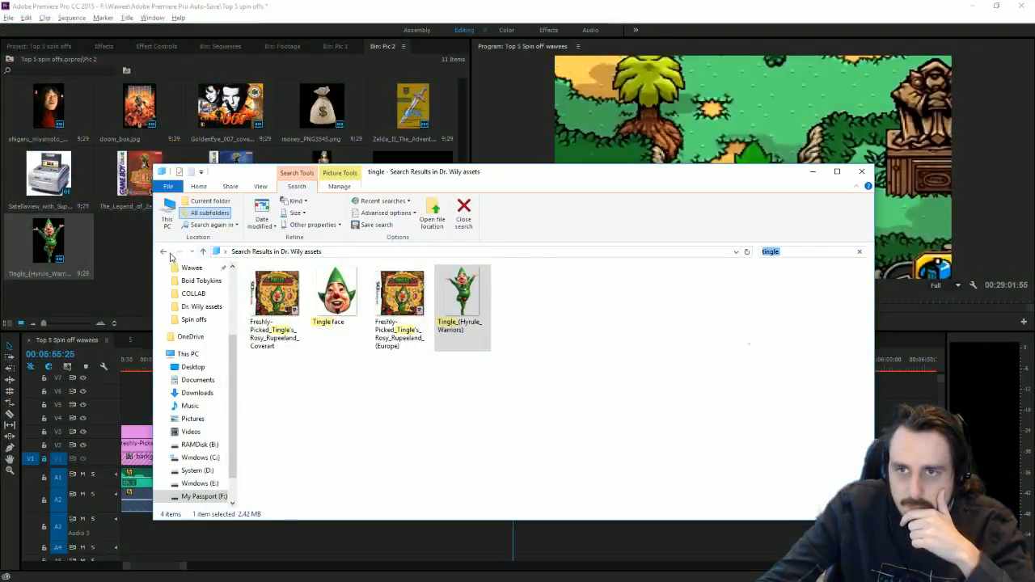
Step: Import the flag PNGs from Spin offs into Bin: Pic 2 and place the Japan flag on V3 at the playhead
{"action": "left_click", "coordinate": [165, 252]}
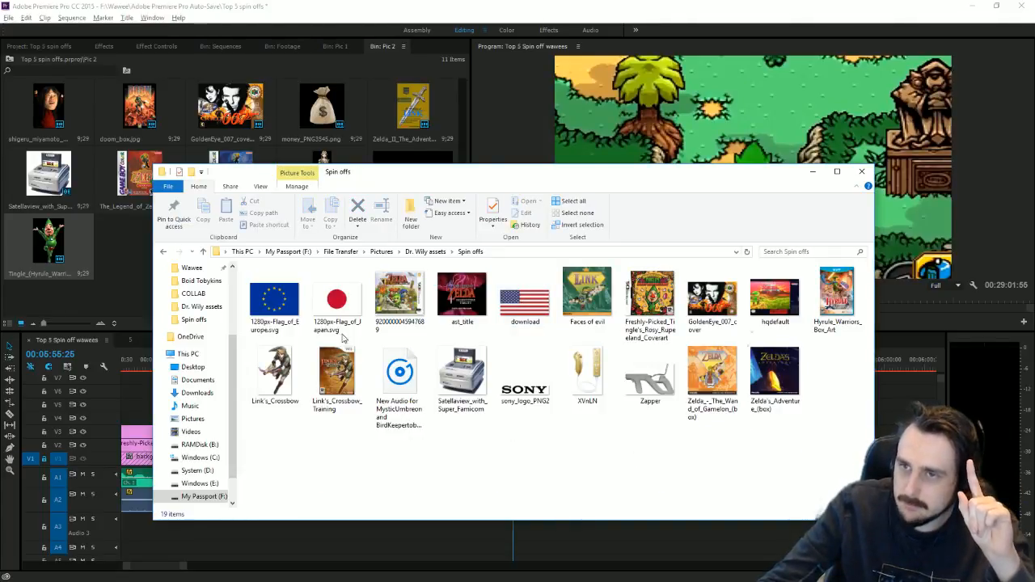
{"action": "left_click_drag", "start_coordinate": [338, 321], "coordinate": [123, 292]}
{"action": "left_click_drag", "start_coordinate": [276, 302], "coordinate": [129, 298]}
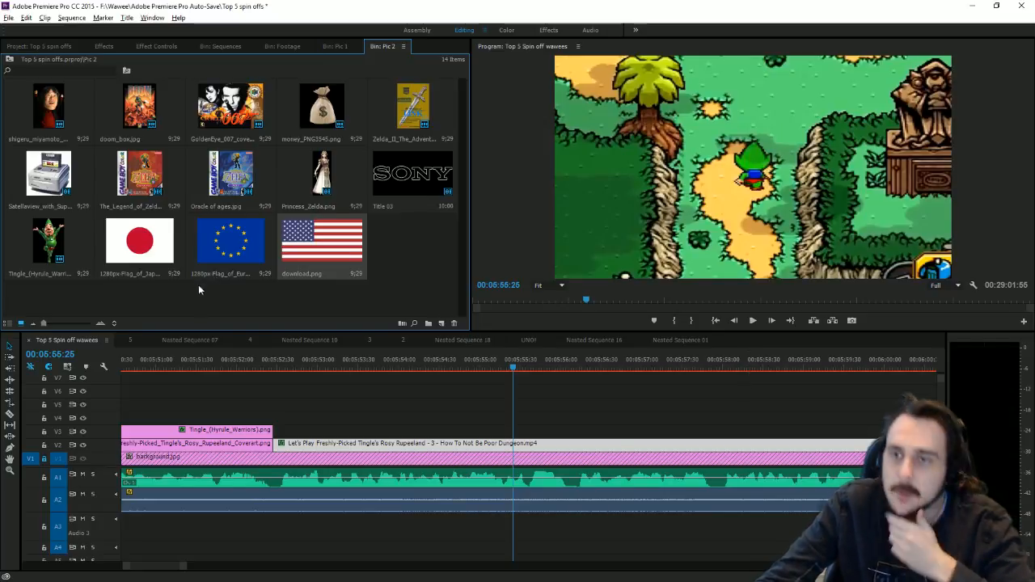
{"action": "left_click_drag", "start_coordinate": [200, 280], "coordinate": [519, 430]}
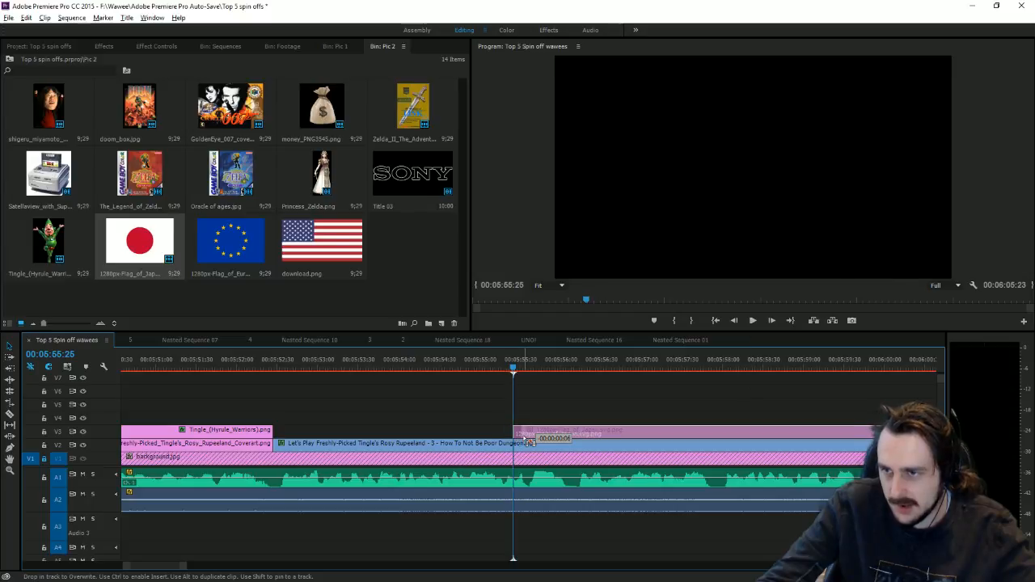
Step: Shrink the Japan flag into the lower-left corner of the frame
{"action": "left_click", "coordinate": [769, 224]}
{"action": "left_click_drag", "start_coordinate": [886, 169], "coordinate": [619, 257]}
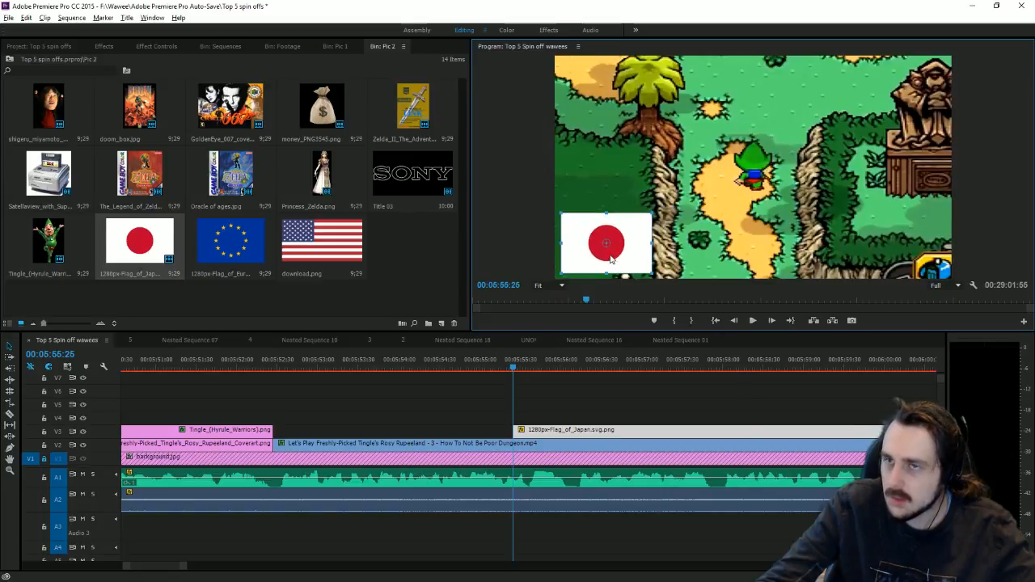
{"action": "left_click", "coordinate": [145, 47]}
Step: Apply the Toby drop shadow preset to the Japan flag and raise its shadow distance to about 71
{"action": "left_click", "coordinate": [103, 46]}
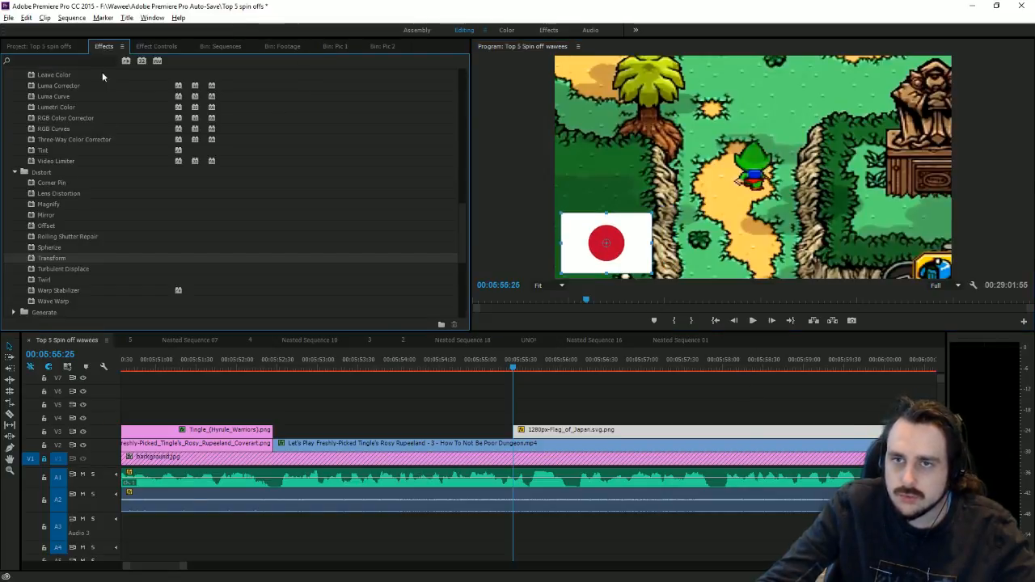
{"action": "scroll", "coordinate": [112, 147], "scroll_direction": "up", "scroll_amount": 15}
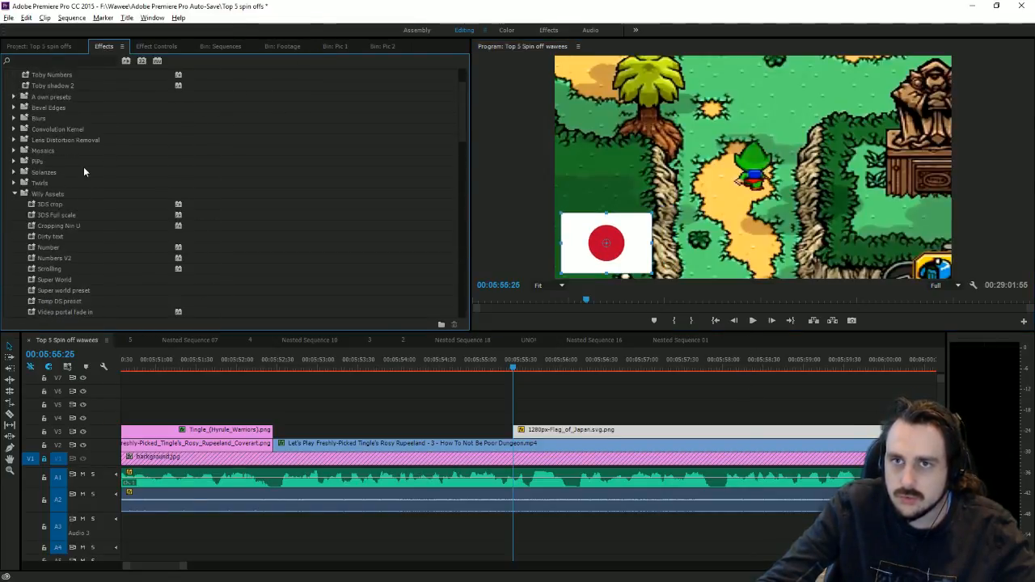
{"action": "scroll", "coordinate": [84, 169], "scroll_direction": "up", "scroll_amount": 2}
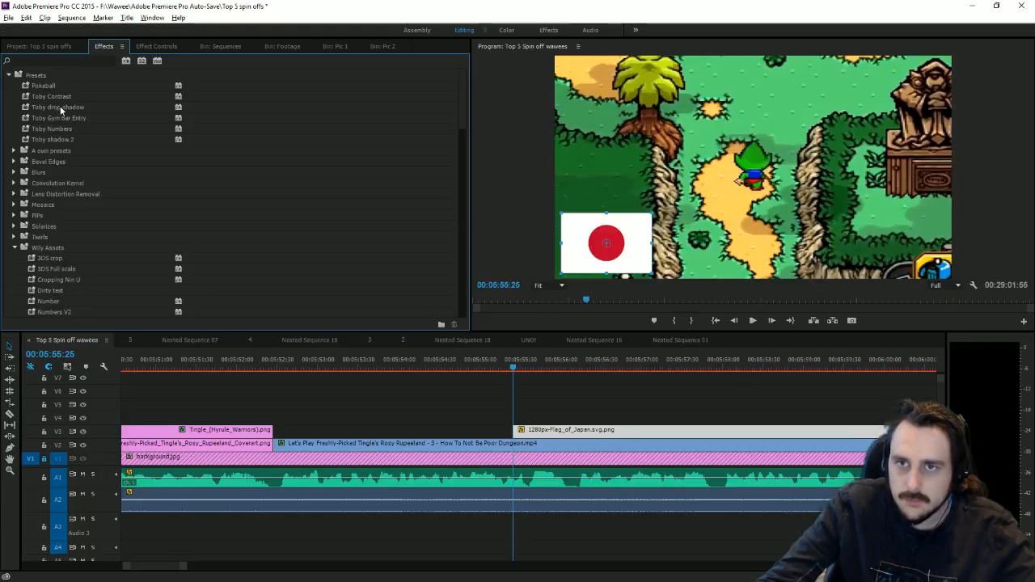
{"action": "left_click_drag", "start_coordinate": [59, 111], "coordinate": [567, 433]}
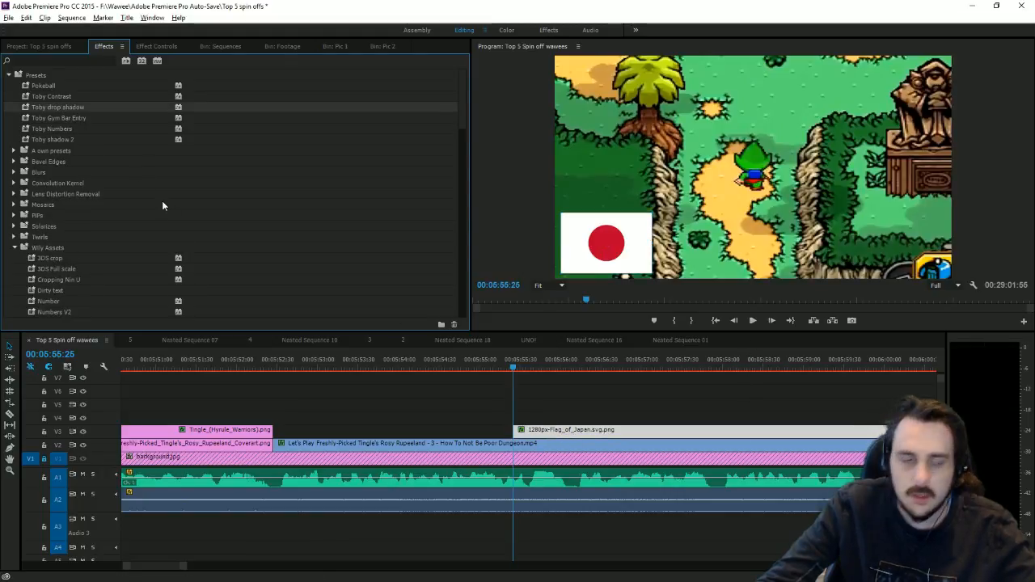
{"action": "left_click", "coordinate": [158, 46]}
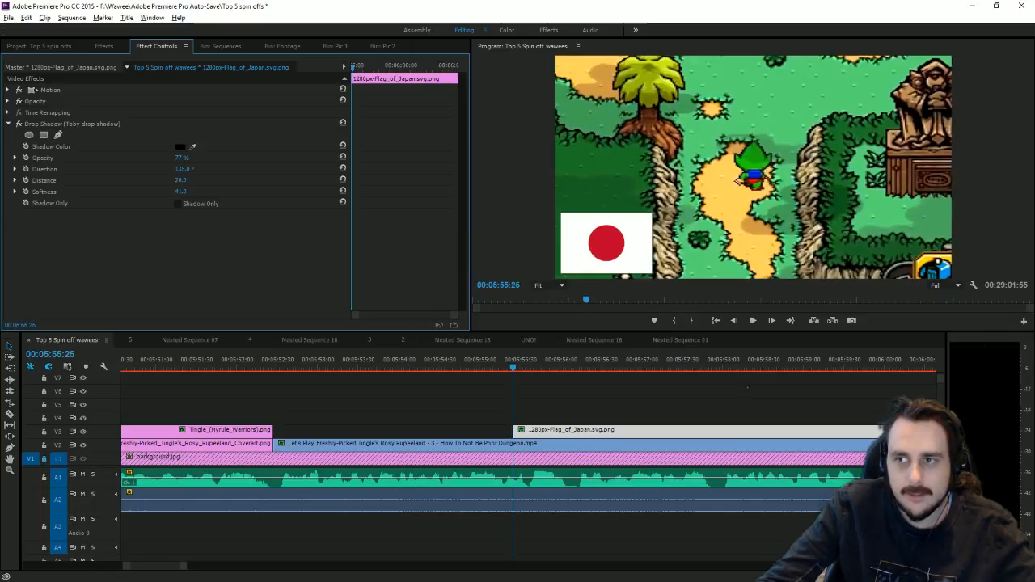
{"action": "left_click_drag", "start_coordinate": [181, 180], "coordinate": [187, 181]}
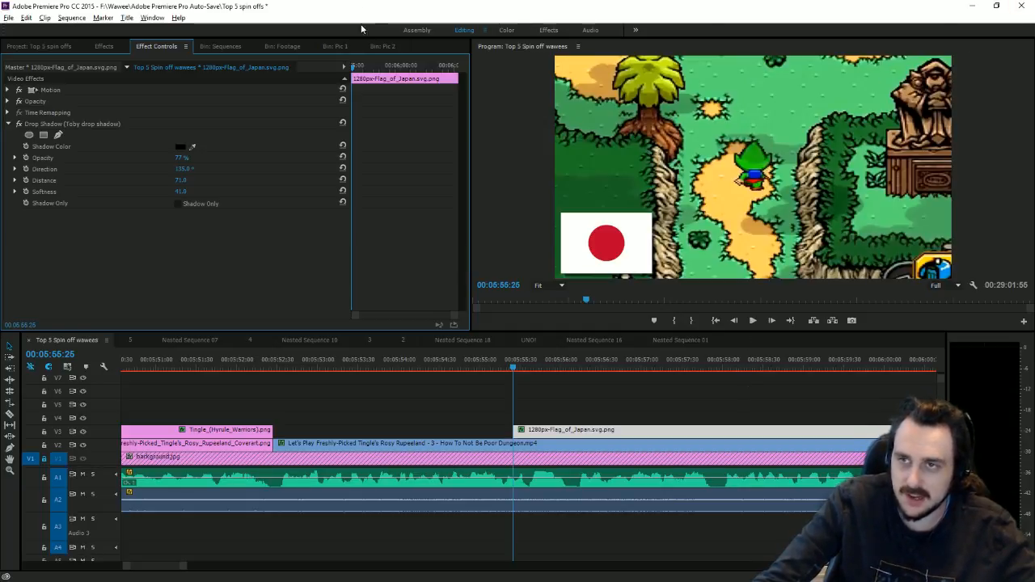
Step: Keyframe the Japan flag's Position, starting it below the frame at Y 1340.8
{"action": "left_click", "coordinate": [8, 90]}
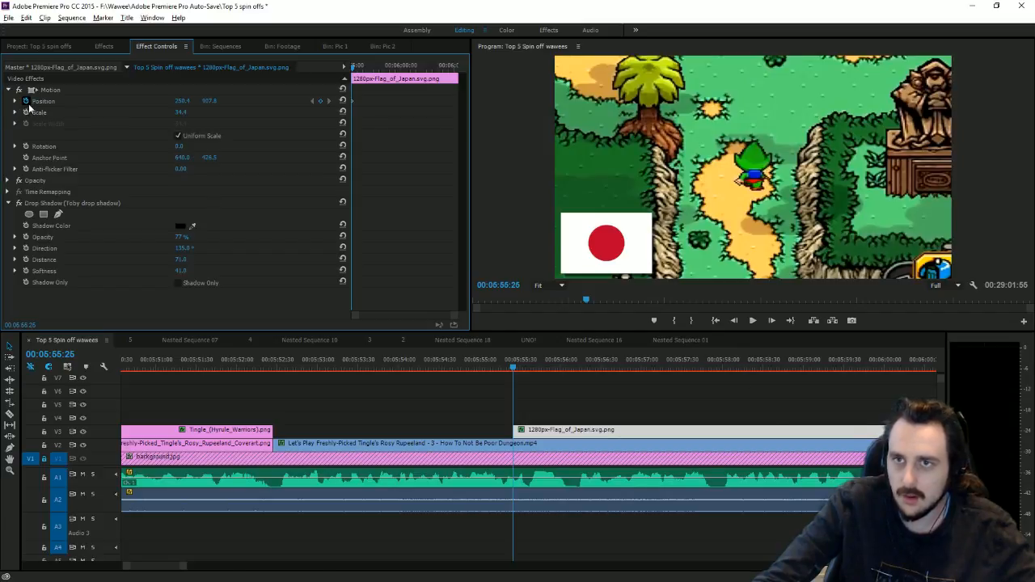
{"action": "left_click_drag", "start_coordinate": [513, 372], "coordinate": [533, 385]}
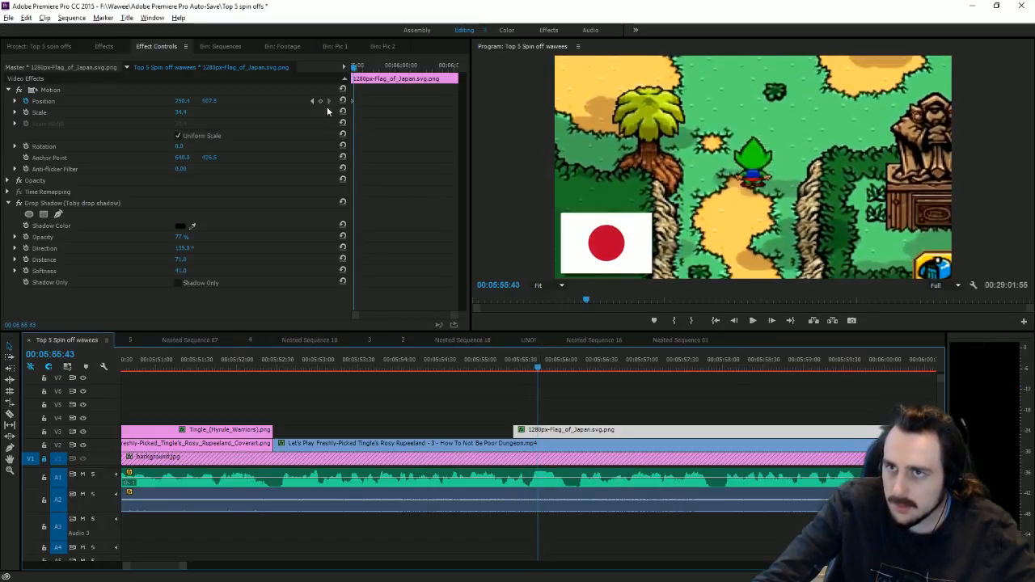
{"action": "left_click", "coordinate": [313, 101]}
{"action": "left_click_drag", "start_coordinate": [210, 100], "coordinate": [340, 100]}
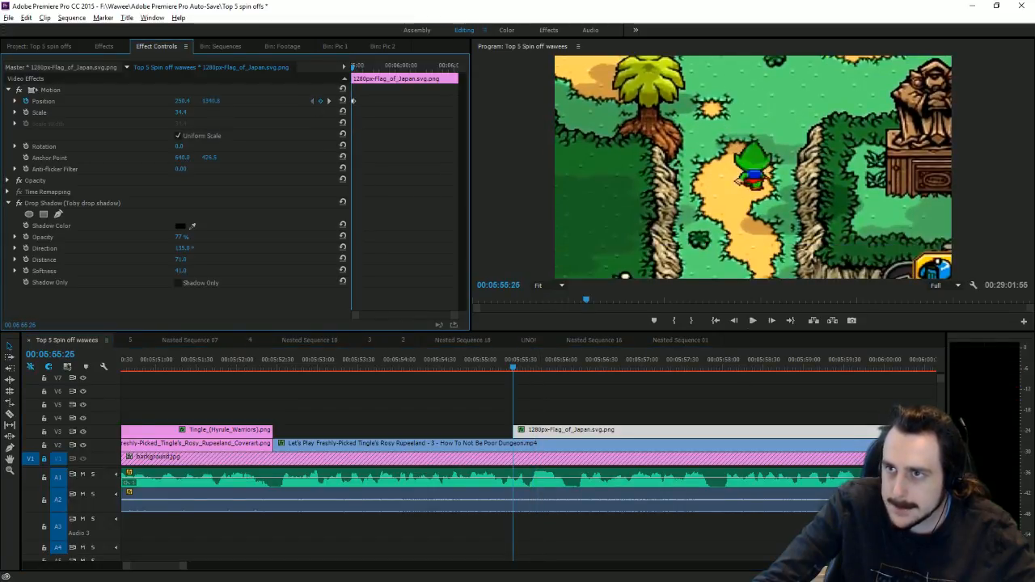
Step: Preview the Japan flag sliding in, then park the playhead just past 5:57 in the flag images bin
{"action": "left_click", "coordinate": [754, 321]}
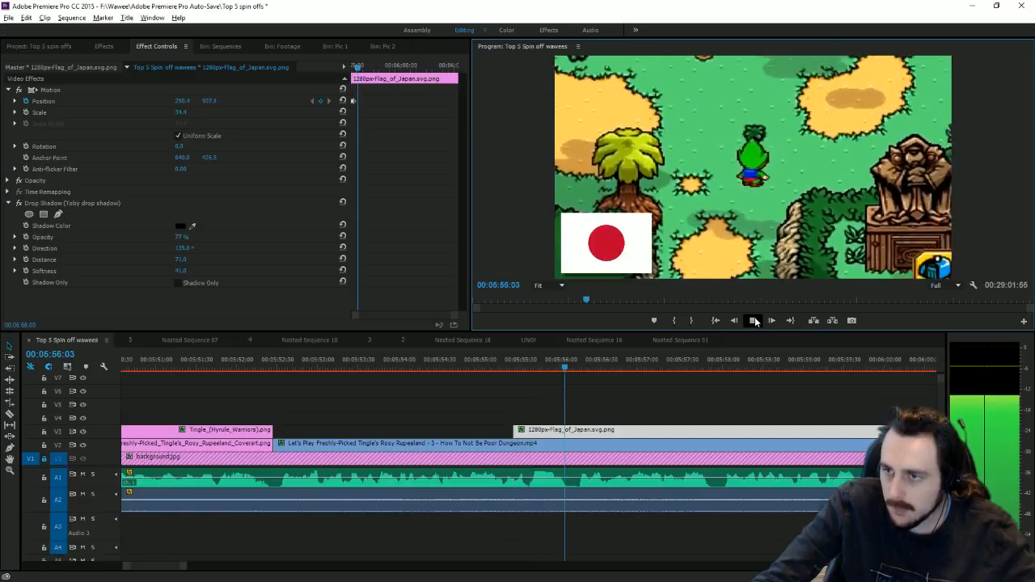
{"action": "left_click", "coordinate": [674, 368]}
{"action": "key", "text": "Right"}
{"action": "key", "text": "Right"}
{"action": "key", "text": "Right"}
{"action": "key", "text": "Right"}
{"action": "key", "text": "Right"}
{"action": "key", "text": "Right"}
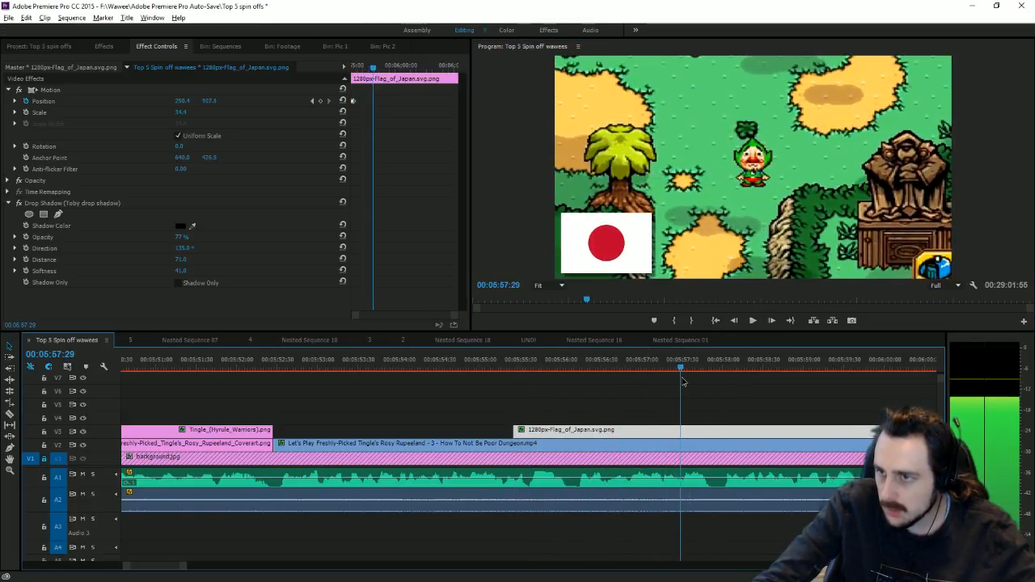
{"action": "left_click", "coordinate": [342, 48]}
{"action": "left_click", "coordinate": [379, 49]}
Step: Put the Europe flag on V4 at about 35.5 scale, X 1639.8, with the Toby drop shadow
{"action": "left_click_drag", "start_coordinate": [231, 240], "coordinate": [683, 417]}
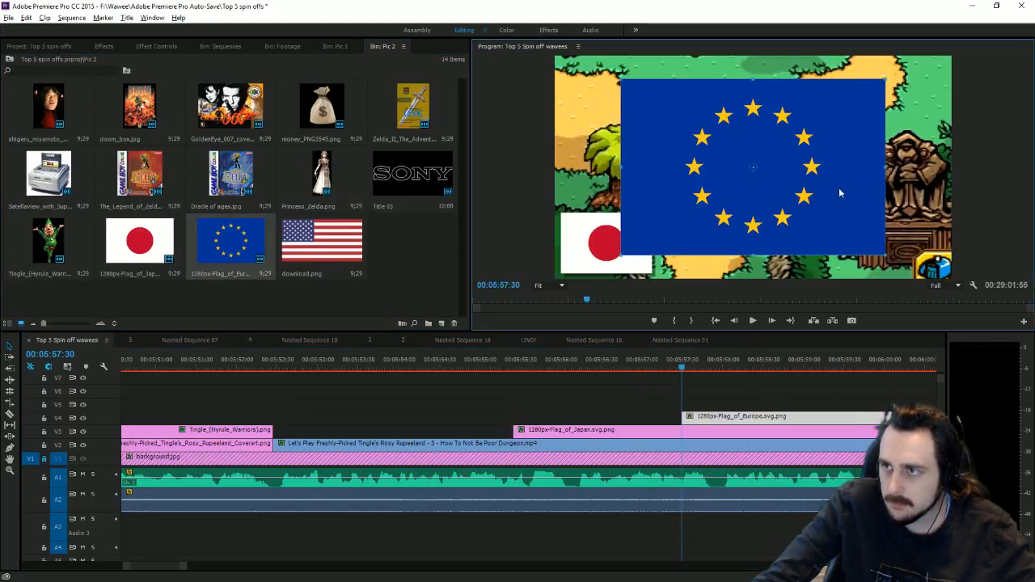
{"action": "left_click_drag", "start_coordinate": [887, 169], "coordinate": [636, 251]}
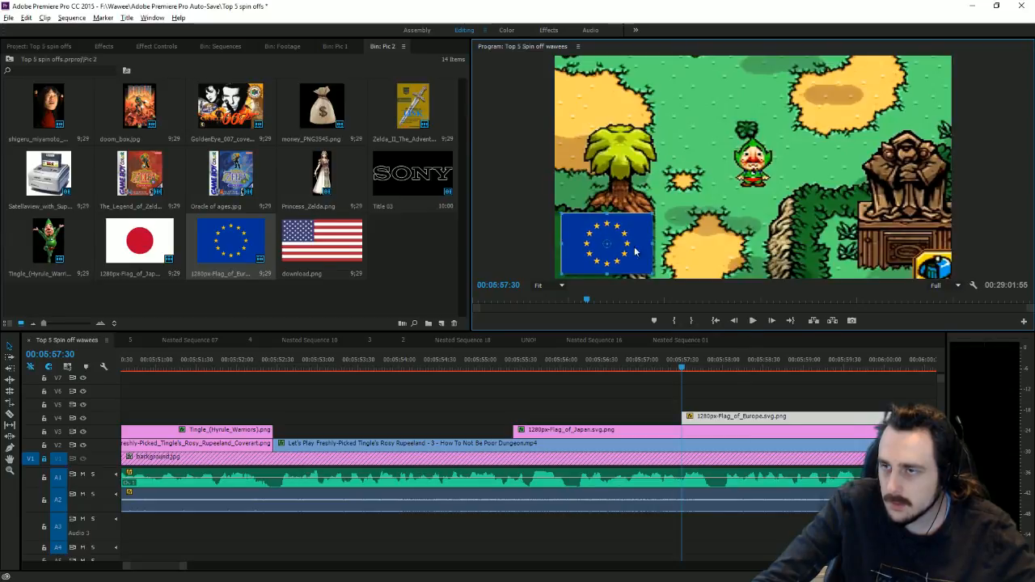
{"action": "left_click", "coordinate": [153, 49]}
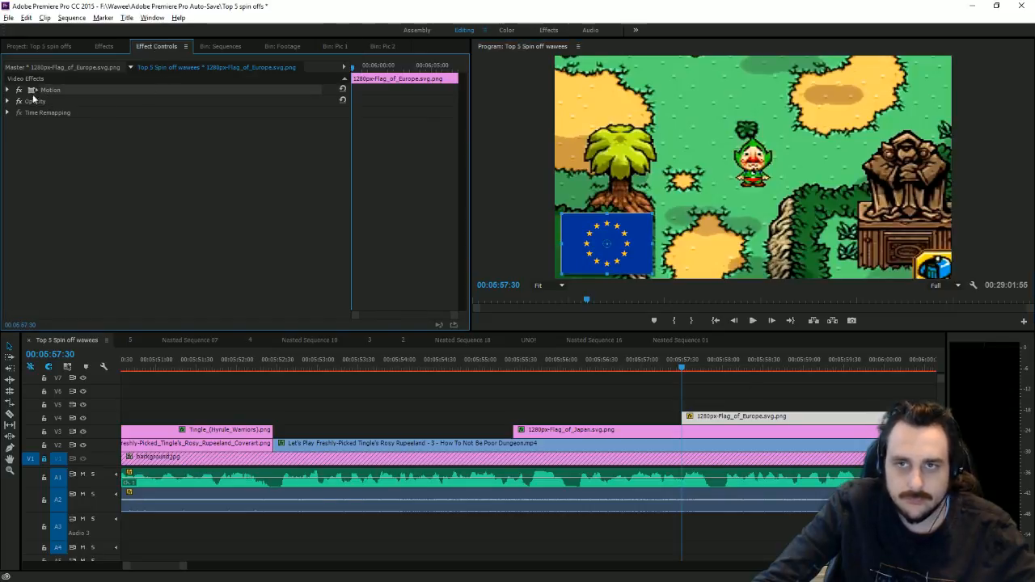
{"action": "left_click", "coordinate": [8, 91]}
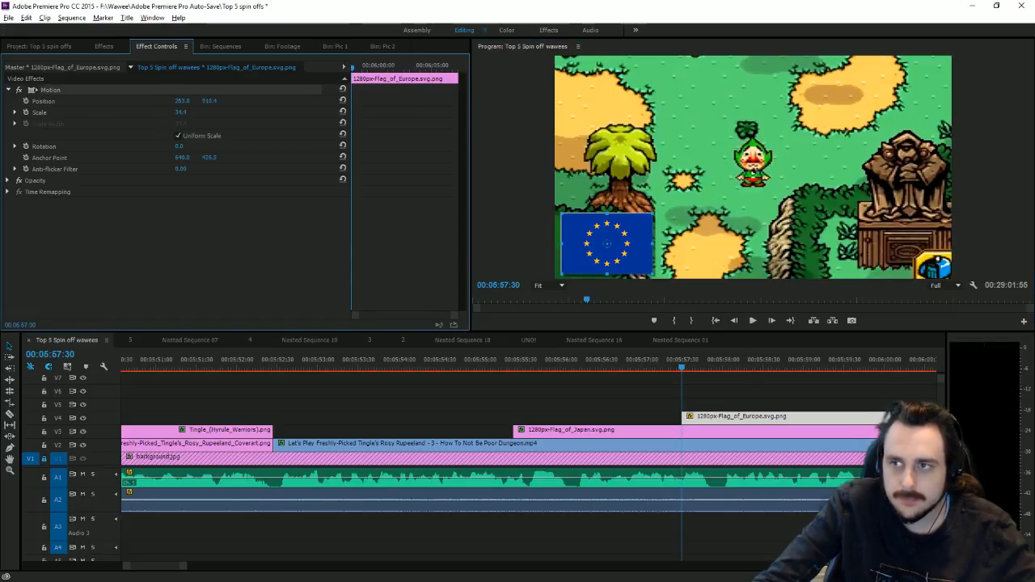
{"action": "left_click_drag", "start_coordinate": [183, 102], "coordinate": [930, 101]}
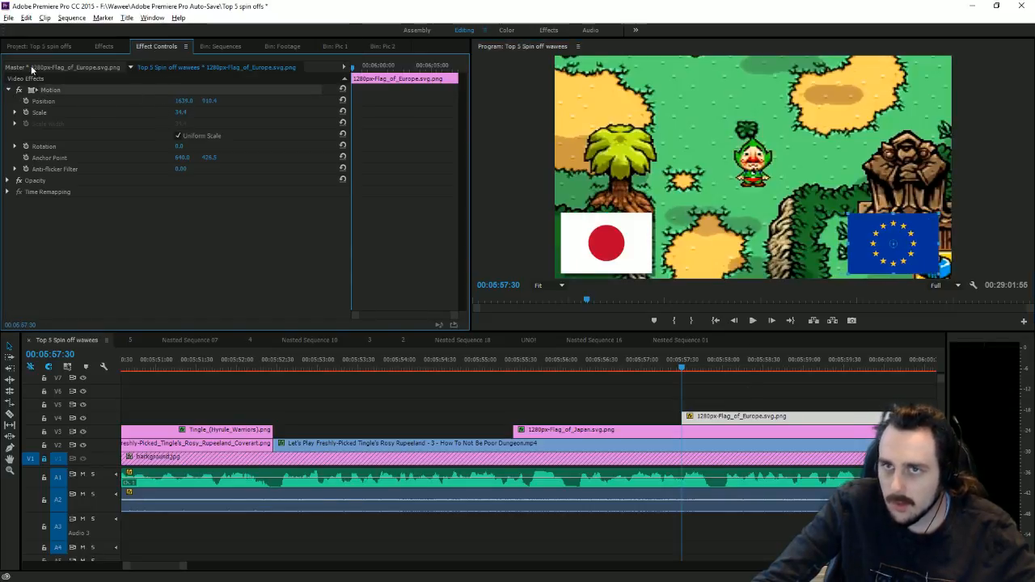
{"action": "left_click", "coordinate": [104, 46]}
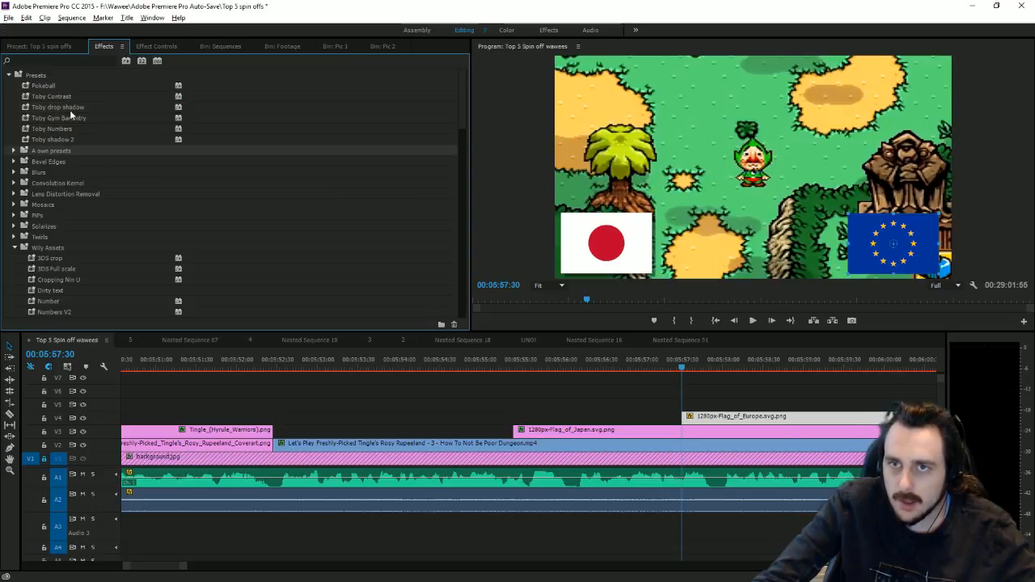
{"action": "left_click_drag", "start_coordinate": [69, 108], "coordinate": [710, 420]}
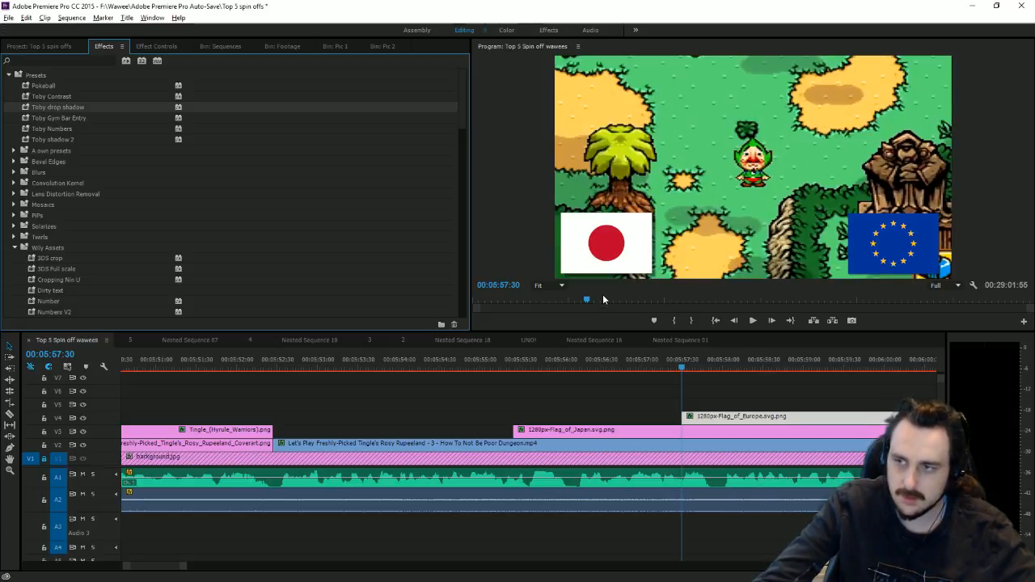
Step: Keyframe the Europe flag's Position at 5:57:41, start it at Y 1310.4, and preview the slide-in
{"action": "left_click", "coordinate": [159, 50]}
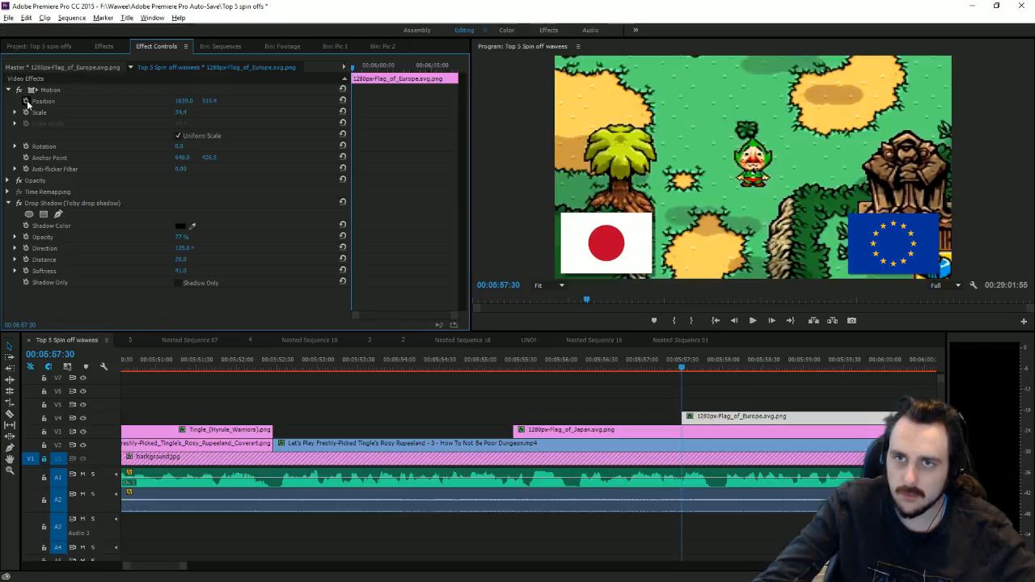
{"action": "mouse_move", "coordinate": [700, 365]}
{"action": "left_mouse_down"}
{"action": "mouse_move", "coordinate": [687, 362]}
{"action": "mouse_move", "coordinate": [696, 363]}
{"action": "left_mouse_up"}
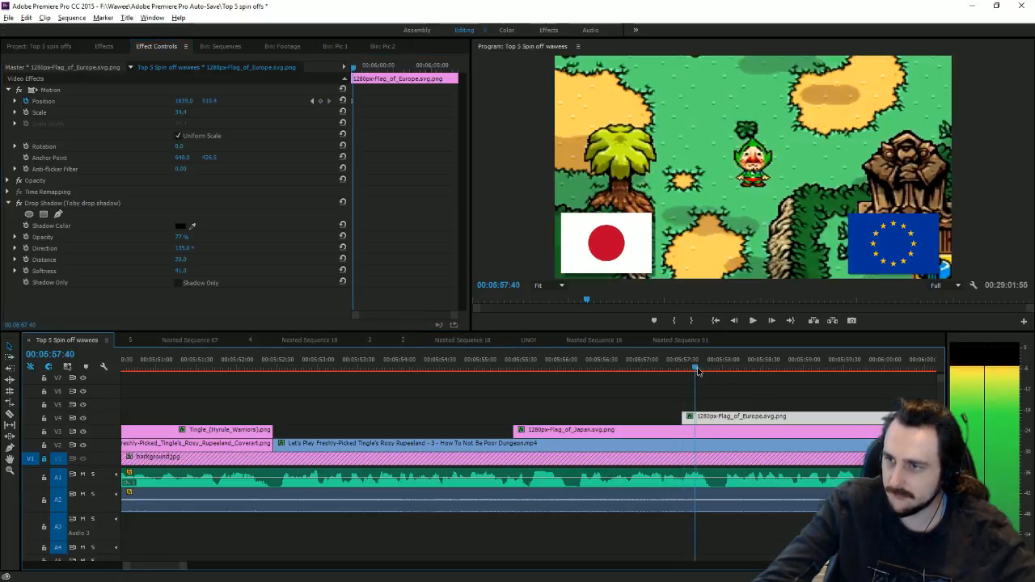
{"action": "left_click", "coordinate": [320, 101]}
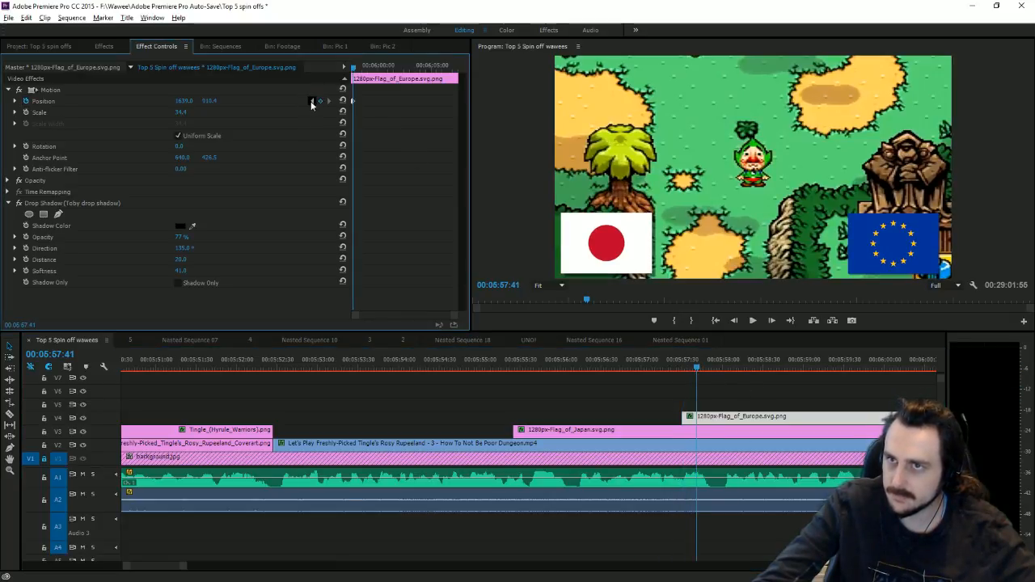
{"action": "left_click", "coordinate": [312, 102]}
{"action": "left_click_drag", "start_coordinate": [209, 102], "coordinate": [425, 102]}
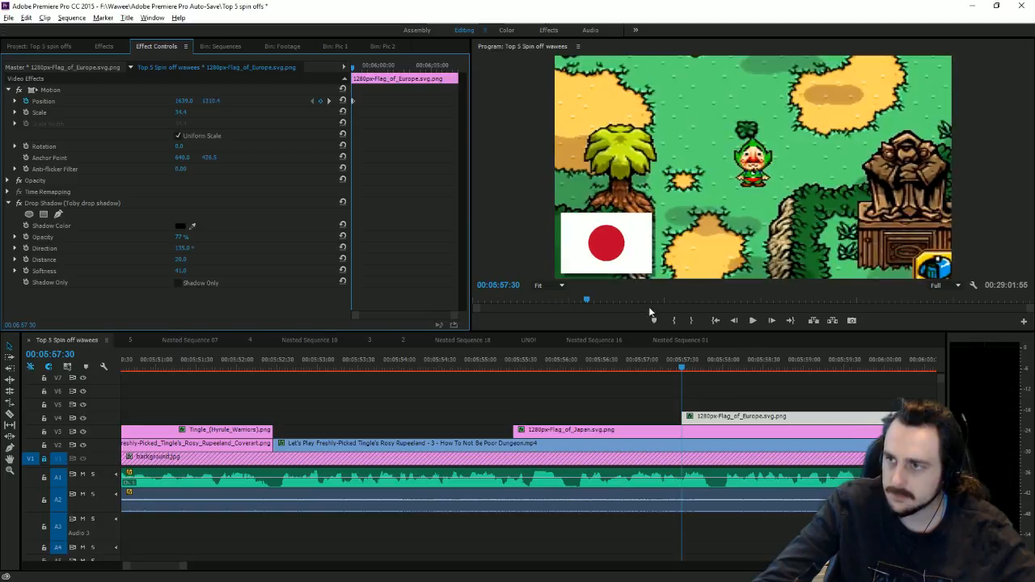
{"action": "left_click", "coordinate": [752, 321]}
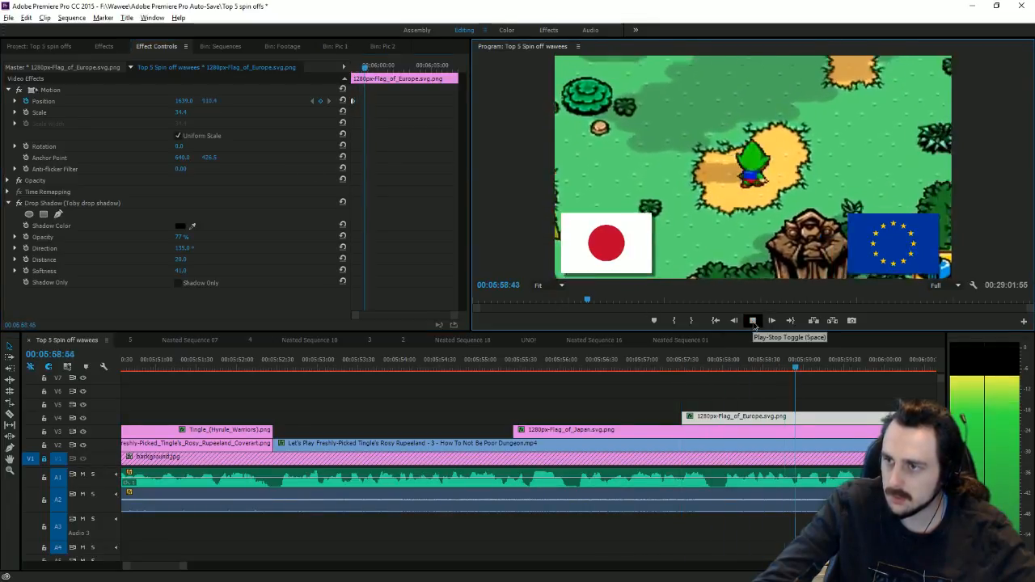
{"action": "left_click_drag", "start_coordinate": [673, 364], "coordinate": [717, 370]}
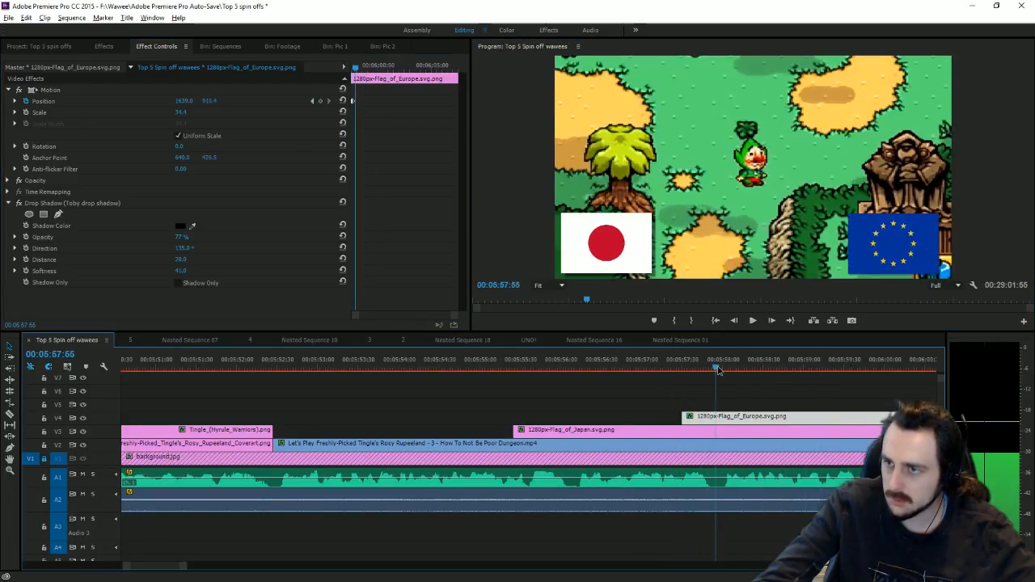
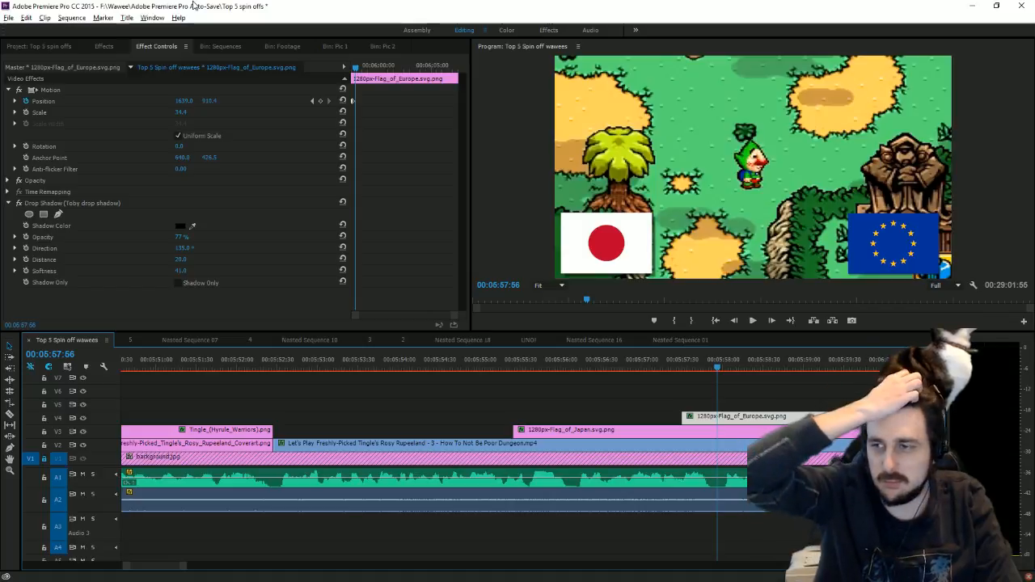
Step: Razor the Japan flag, gameplay and Europe flag clips at 5:58 and delete the right-hand pieces
{"action": "left_click", "coordinate": [10, 415]}
{"action": "left_click", "coordinate": [718, 443]}
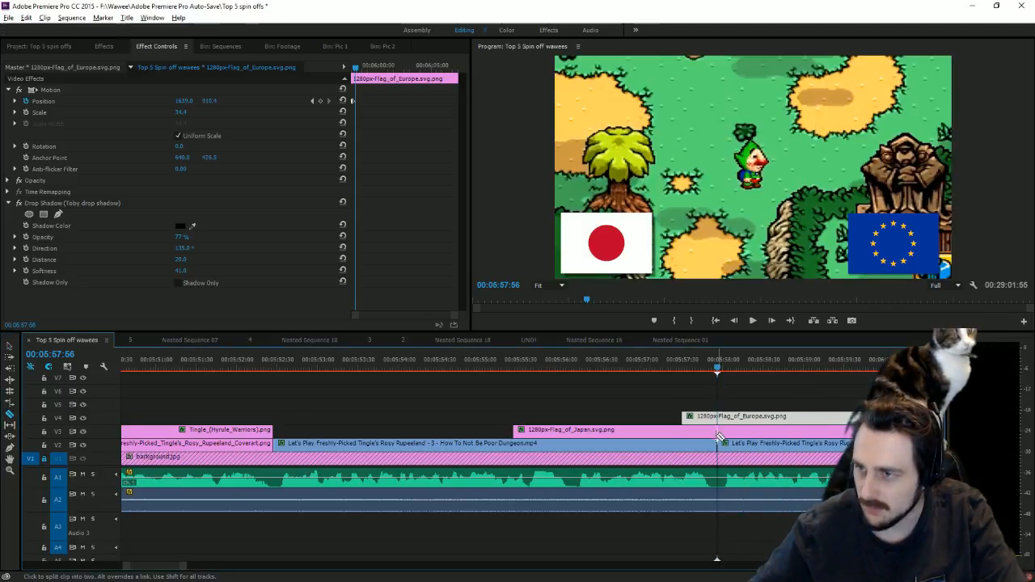
{"action": "left_click", "coordinate": [718, 430]}
{"action": "left_click", "coordinate": [718, 415]}
{"action": "left_click", "coordinate": [9, 346]}
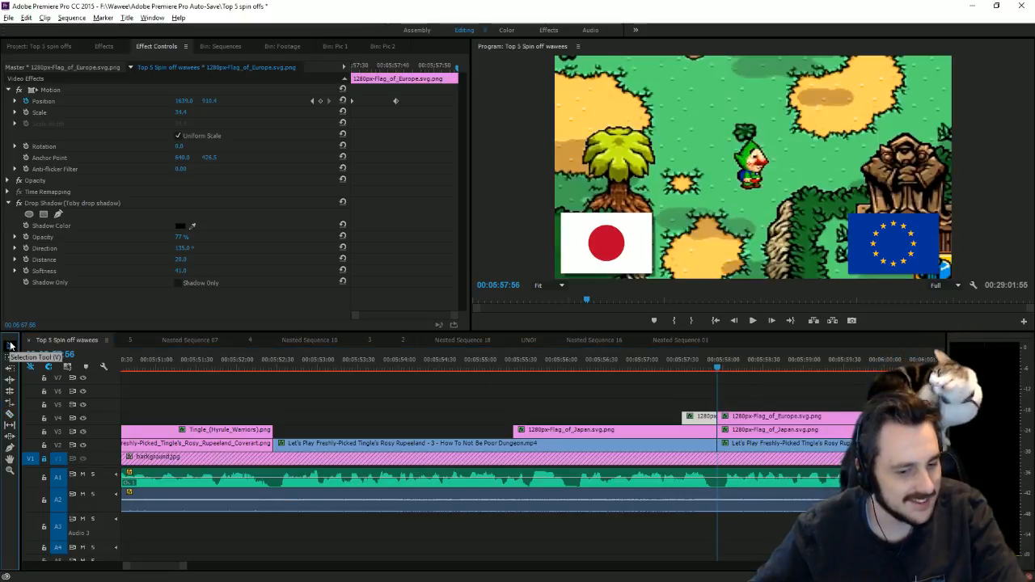
{"action": "left_click_drag", "start_coordinate": [849, 396], "coordinate": [762, 443]}
{"action": "key", "text": "Delete"}
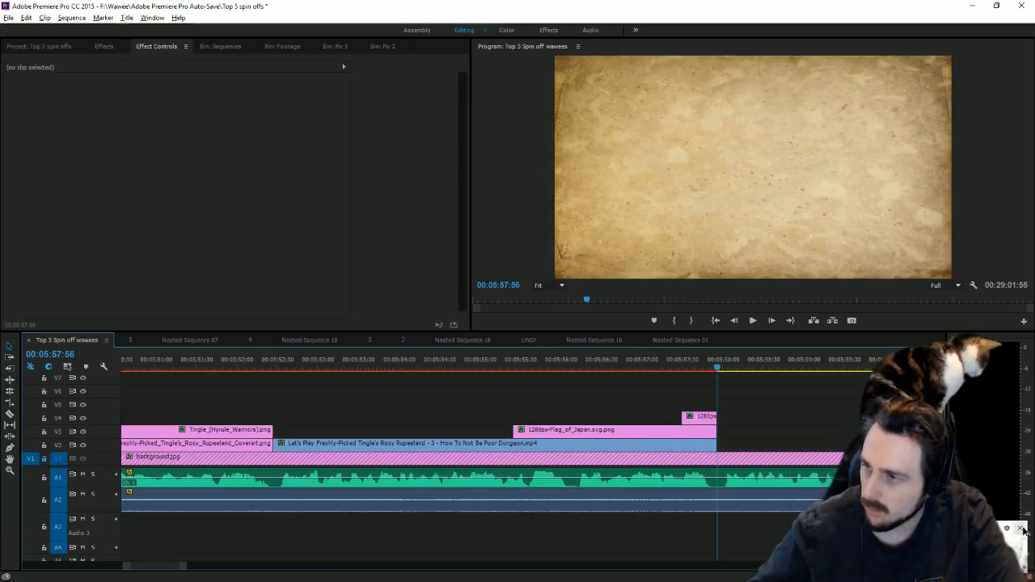
Step: Play past the cut, zoom out the timeline and scrub the Let's Play clip to 00:14:36:19
{"action": "left_click", "coordinate": [752, 320]}
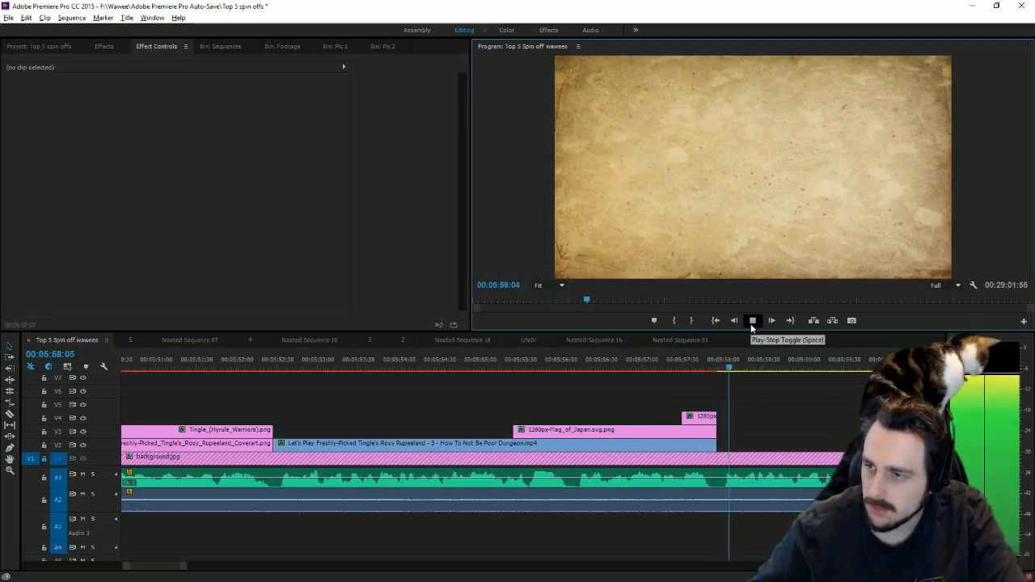
{"action": "left_click_drag", "start_coordinate": [183, 567], "coordinate": [335, 577]}
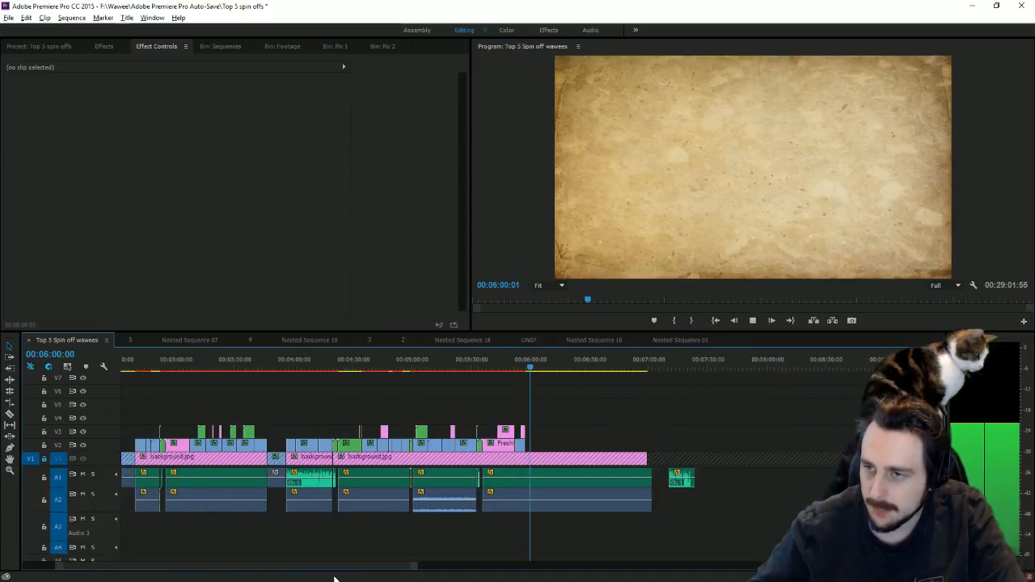
{"action": "left_click_drag", "start_coordinate": [415, 565], "coordinate": [716, 567]}
{"action": "left_click", "coordinate": [752, 321]}
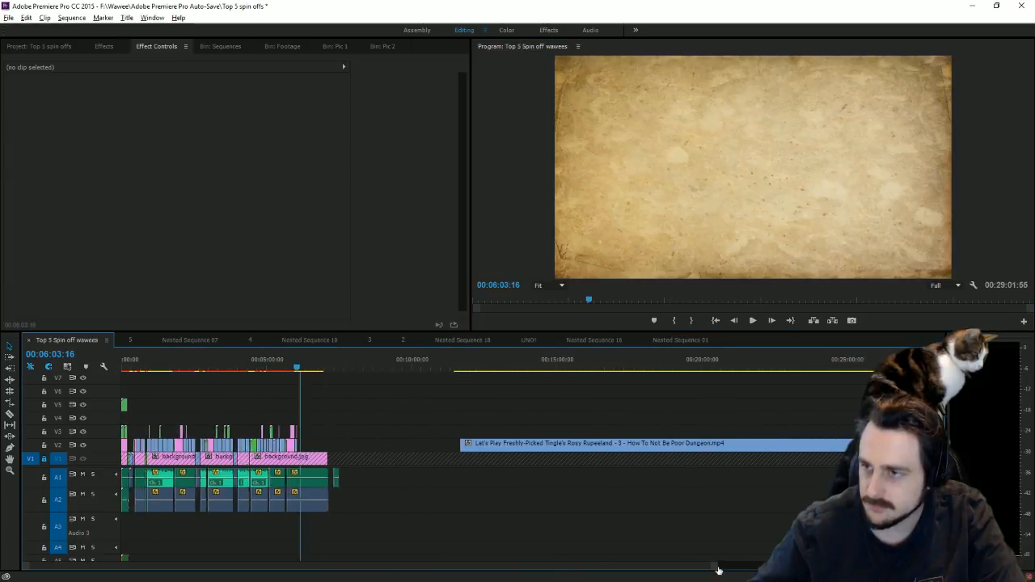
{"action": "left_click", "coordinate": [692, 368]}
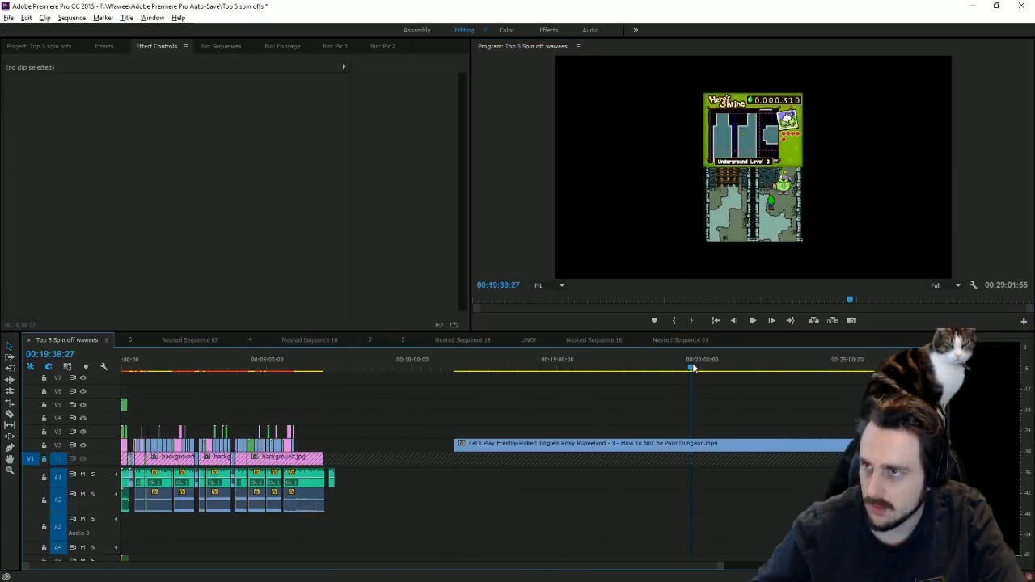
{"action": "left_click_drag", "start_coordinate": [693, 368], "coordinate": [546, 415]}
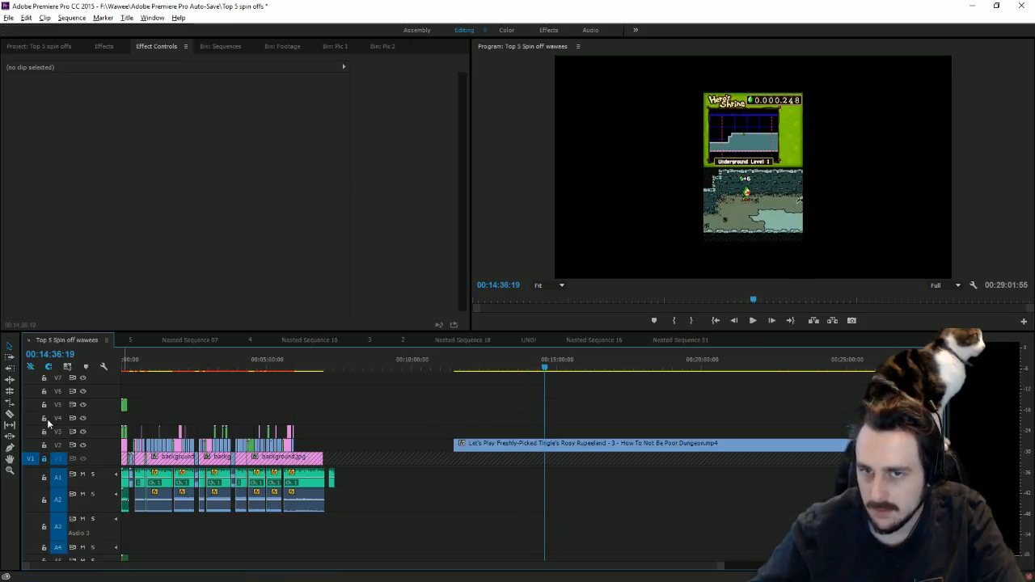
Step: Razor the Let's Play clip at 00:14:36:19 and drag that section onto V2 after the gameplay clips
{"action": "left_click", "coordinate": [10, 414]}
{"action": "left_click", "coordinate": [545, 444]}
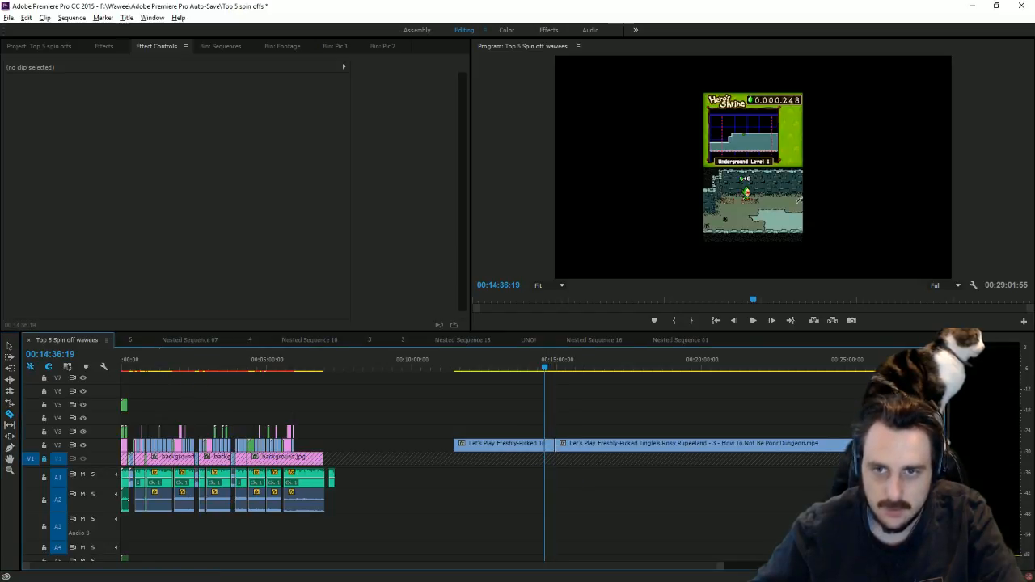
{"action": "left_click", "coordinate": [9, 346]}
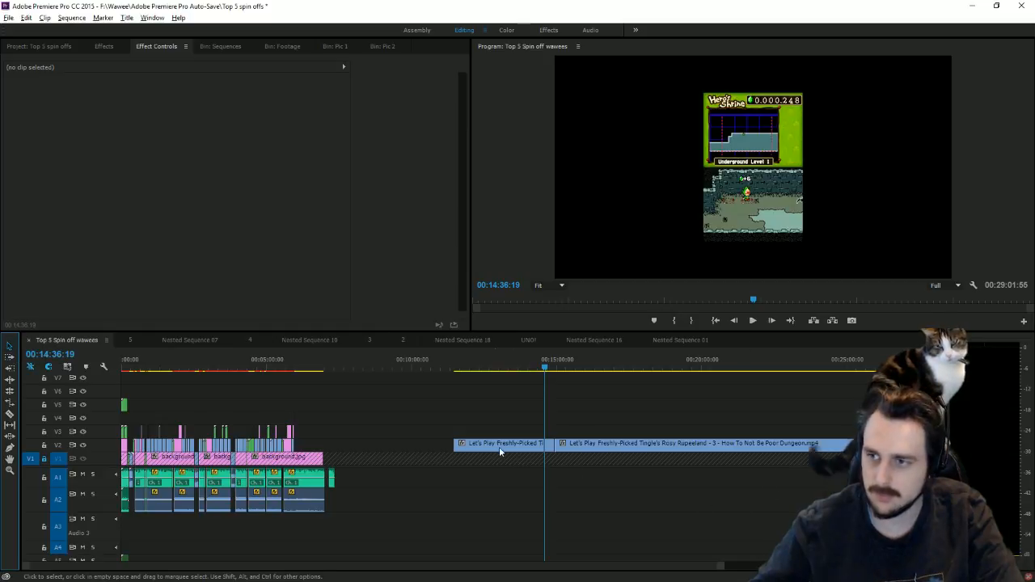
{"action": "left_click", "coordinate": [550, 446]}
{"action": "left_click_drag", "start_coordinate": [531, 444], "coordinate": [303, 445]}
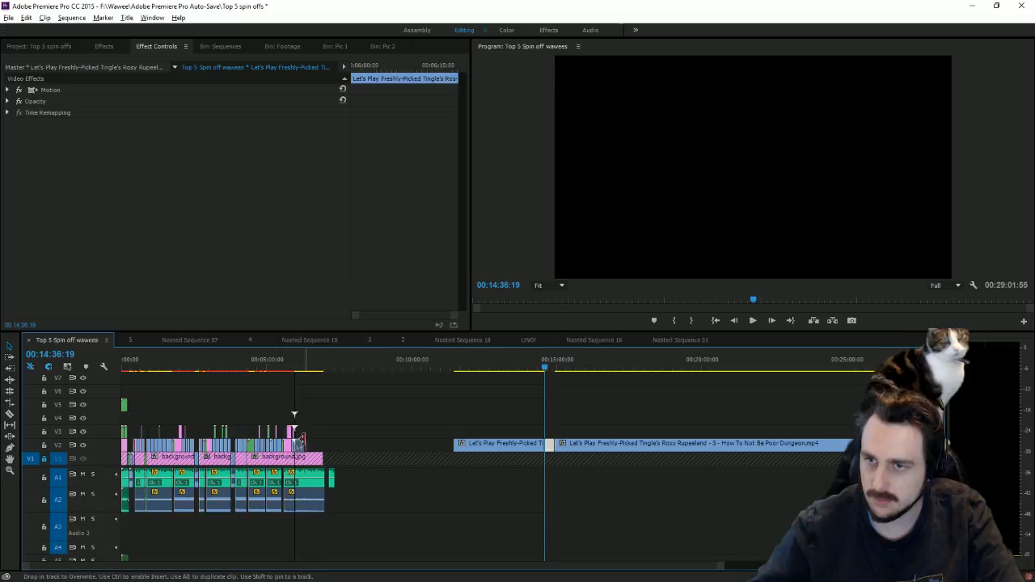
{"action": "left_click", "coordinate": [304, 366]}
{"action": "left_click_drag", "start_coordinate": [719, 567], "coordinate": [431, 544]}
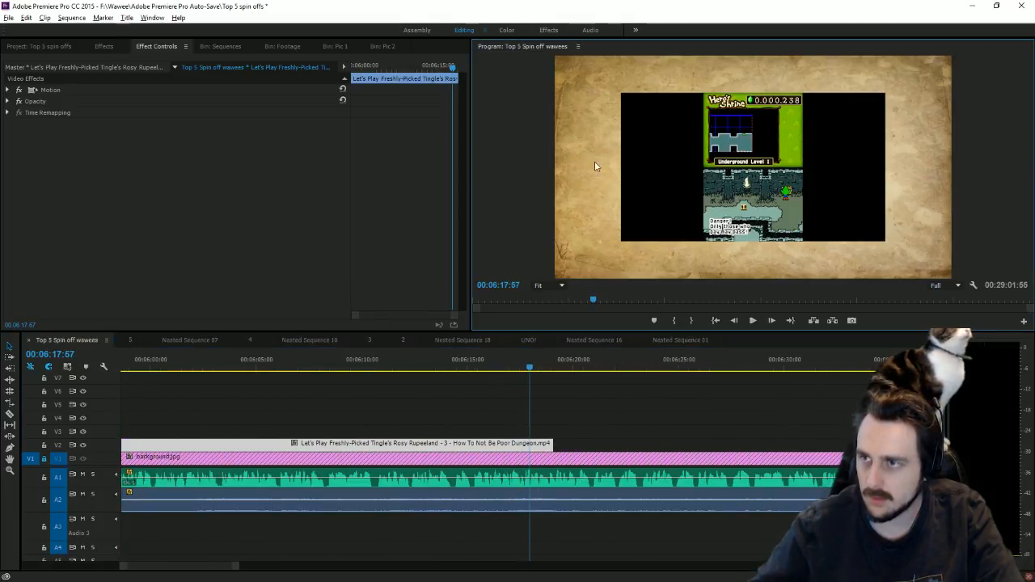
Step: Enlarge and raise the dungeon footage in the Program monitor until the top green bar is out of view
{"action": "left_click", "coordinate": [746, 184]}
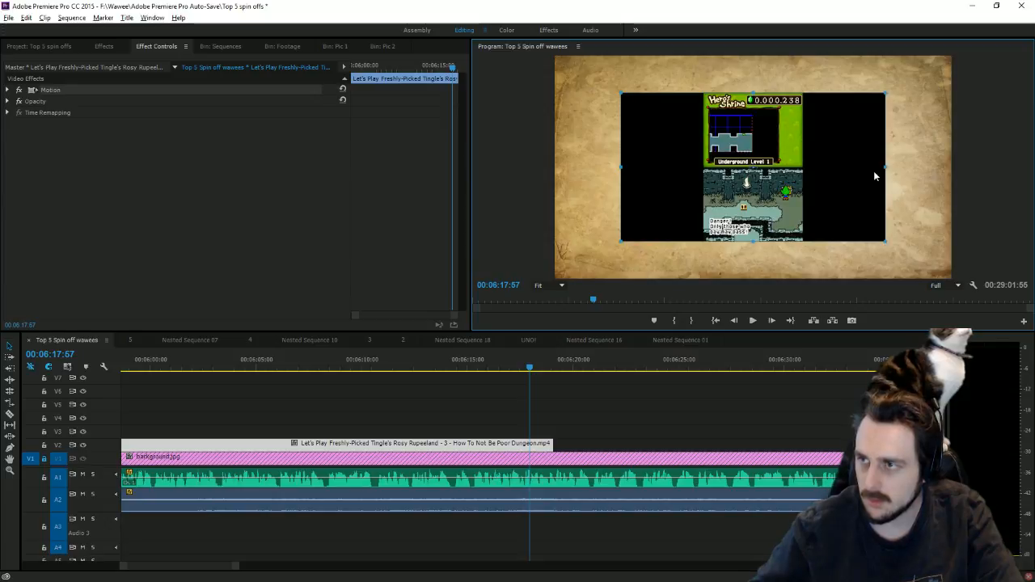
{"action": "left_click_drag", "start_coordinate": [880, 169], "coordinate": [987, 169]}
{"action": "left_click_drag", "start_coordinate": [817, 173], "coordinate": [817, 105]}
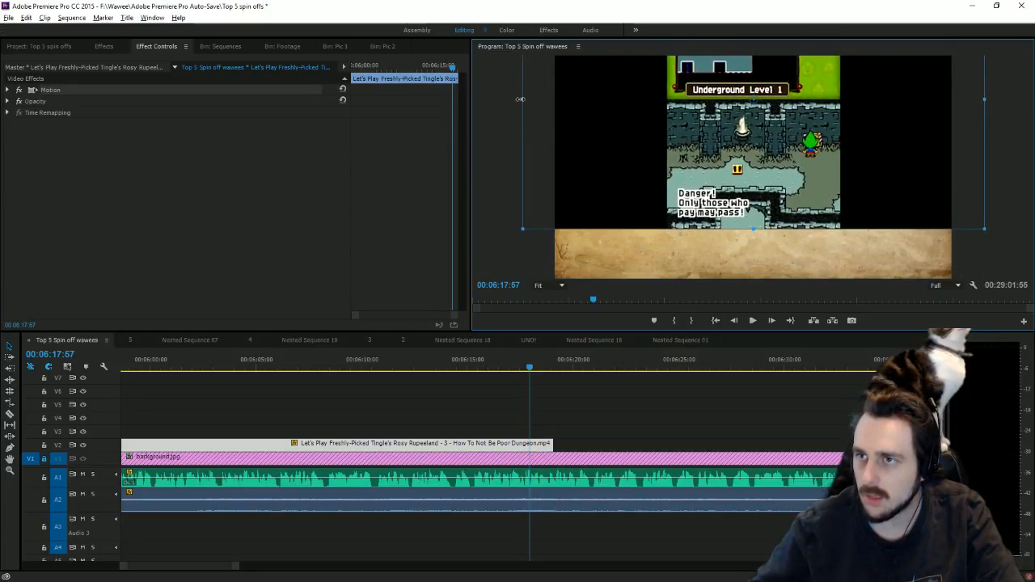
{"action": "left_click_drag", "start_coordinate": [520, 100], "coordinate": [396, 106]}
{"action": "left_click_drag", "start_coordinate": [712, 193], "coordinate": [718, 160]}
{"action": "mouse_move", "coordinate": [757, 267]}
{"action": "left_mouse_down"}
{"action": "mouse_move", "coordinate": [764, 291]}
{"action": "mouse_move", "coordinate": [767, 249]}
{"action": "left_mouse_up"}
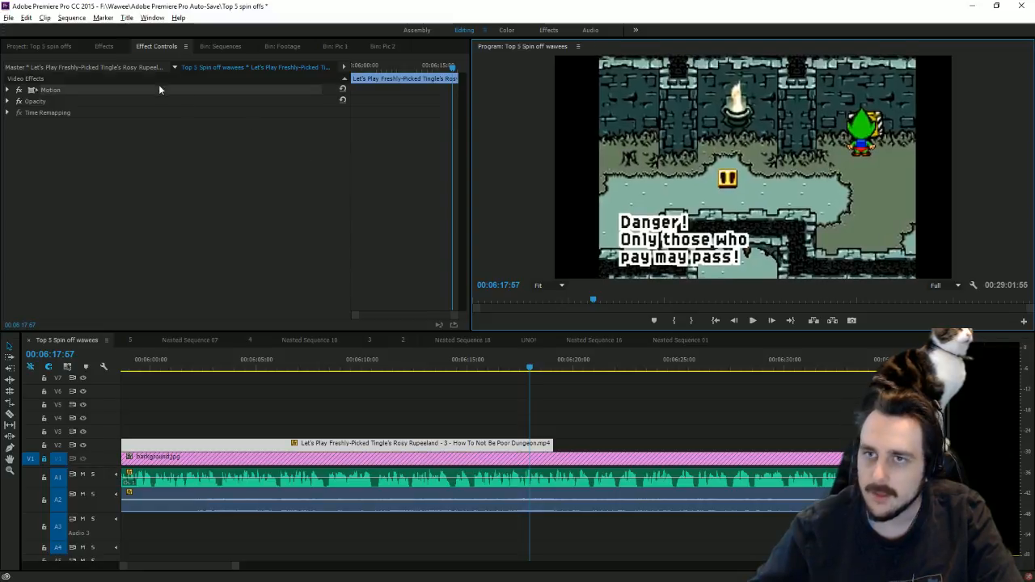
Step: Apply the Distort > Transform effect and stretch Scale Width to 137
{"action": "left_click", "coordinate": [103, 46]}
{"action": "scroll", "coordinate": [125, 261], "scroll_direction": "down", "scroll_amount": 5}
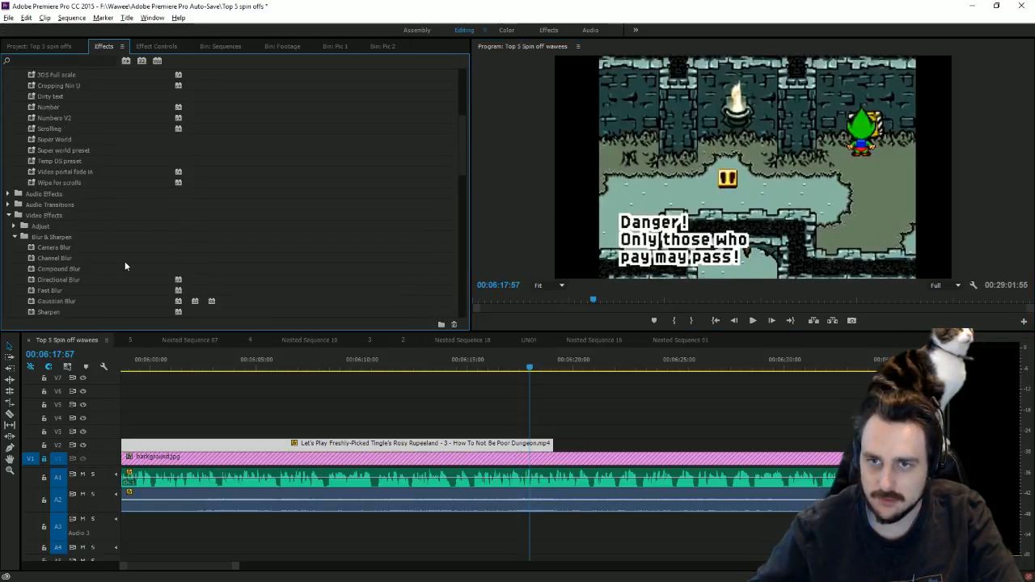
{"action": "scroll", "coordinate": [124, 261], "scroll_direction": "down", "scroll_amount": 8}
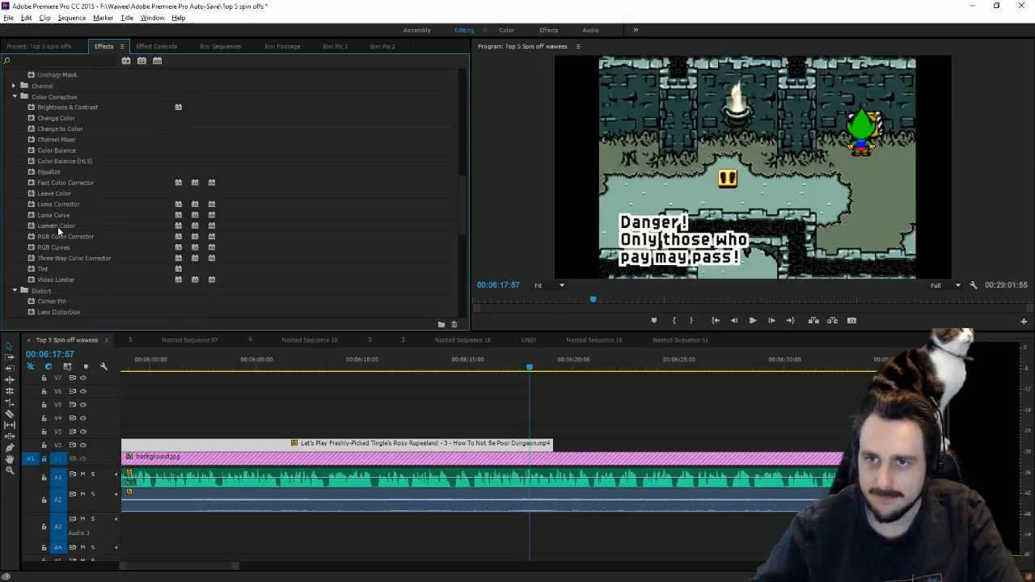
{"action": "scroll", "coordinate": [109, 205], "scroll_direction": "down", "scroll_amount": 4}
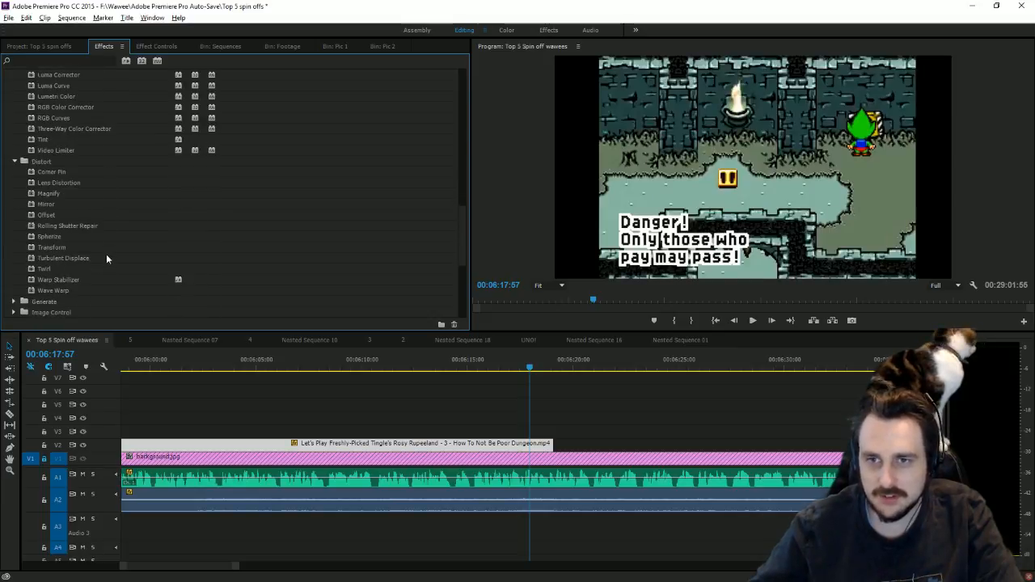
{"action": "double_click", "coordinate": [83, 247]}
{"action": "left_click", "coordinate": [150, 49]}
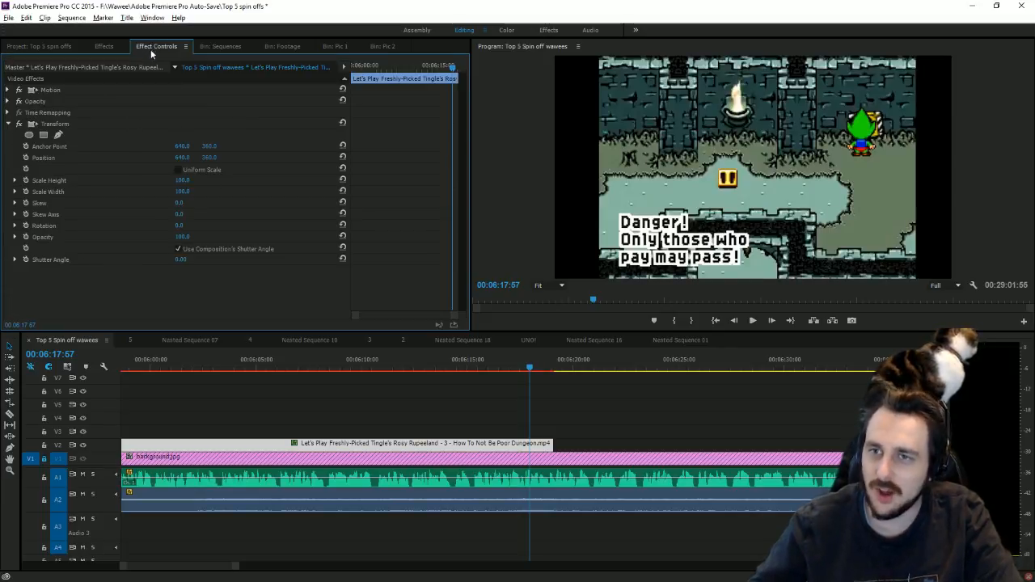
{"action": "left_click_drag", "start_coordinate": [182, 191], "coordinate": [212, 191]}
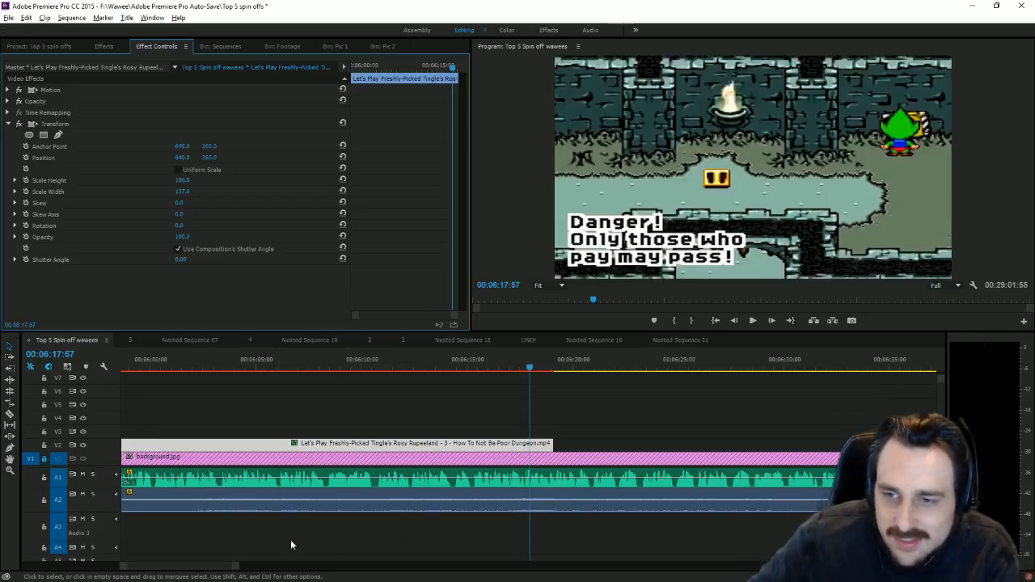
Step: Play the sequence around 5:59 and stop the playhead at 00:05:59:08
{"action": "mouse_move", "coordinate": [234, 565]}
{"action": "left_mouse_down"}
{"action": "mouse_move", "coordinate": [307, 568]}
{"action": "mouse_move", "coordinate": [251, 567]}
{"action": "left_mouse_up"}
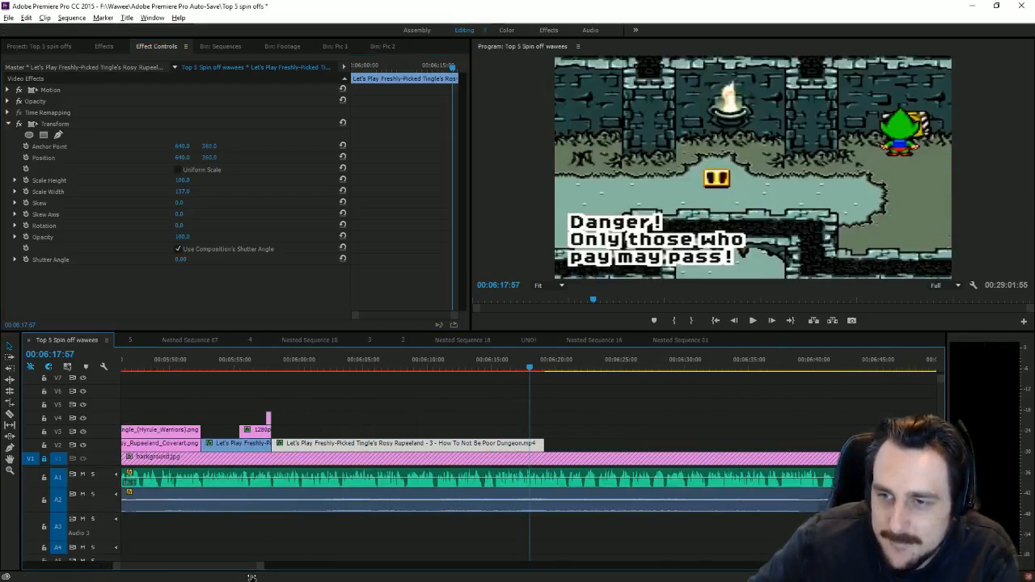
{"action": "left_click", "coordinate": [272, 361]}
{"action": "key", "text": "space"}
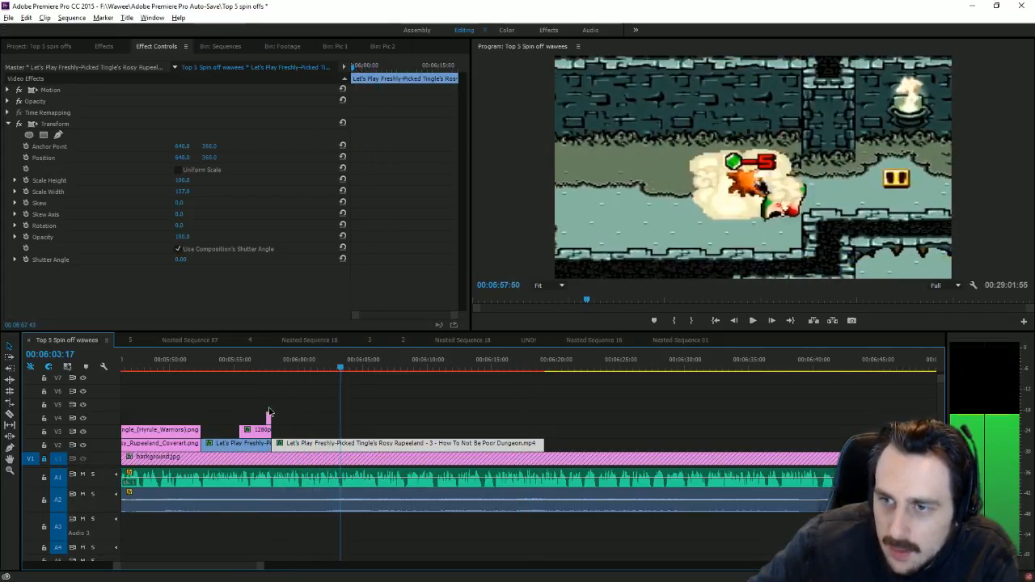
{"action": "left_click", "coordinate": [270, 361]}
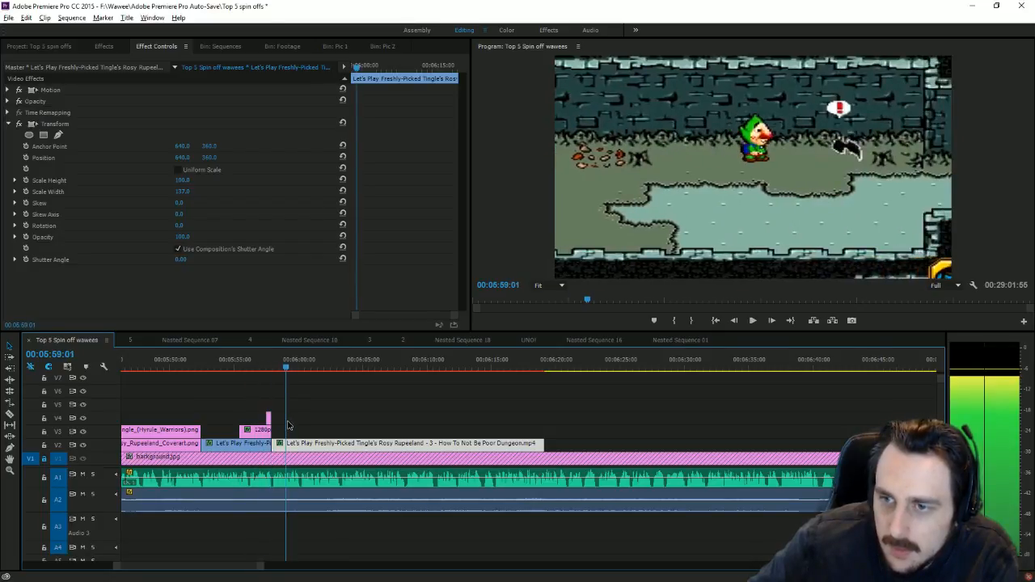
{"action": "key", "text": "space"}
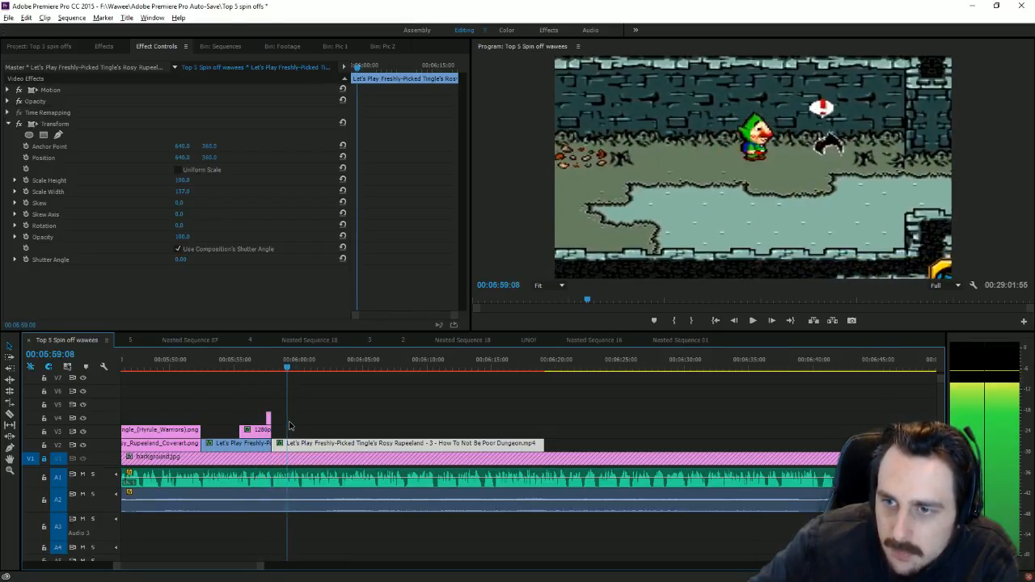
Step: Place download.png from Bin: Pic 2 on V3 at the playhead and move it to the lower left
{"action": "left_click", "coordinate": [334, 46]}
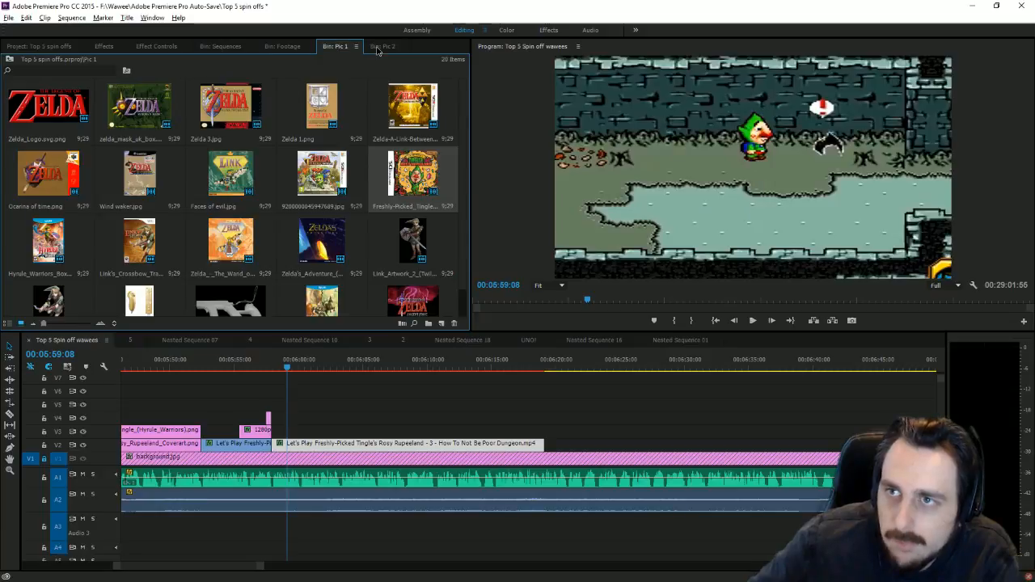
{"action": "left_click", "coordinate": [382, 46]}
{"action": "left_click_drag", "start_coordinate": [332, 245], "coordinate": [293, 430]}
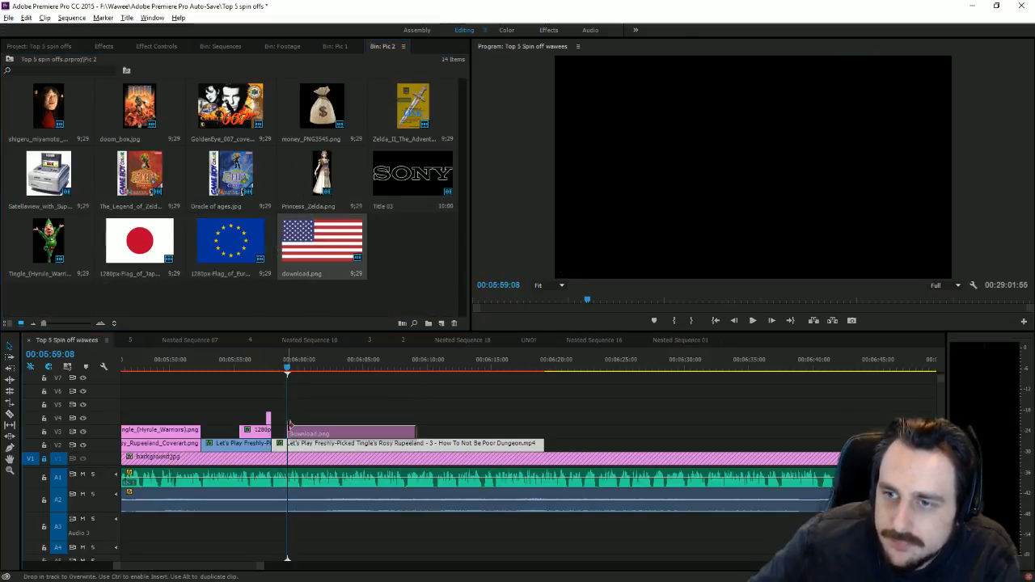
{"action": "left_click", "coordinate": [782, 171]}
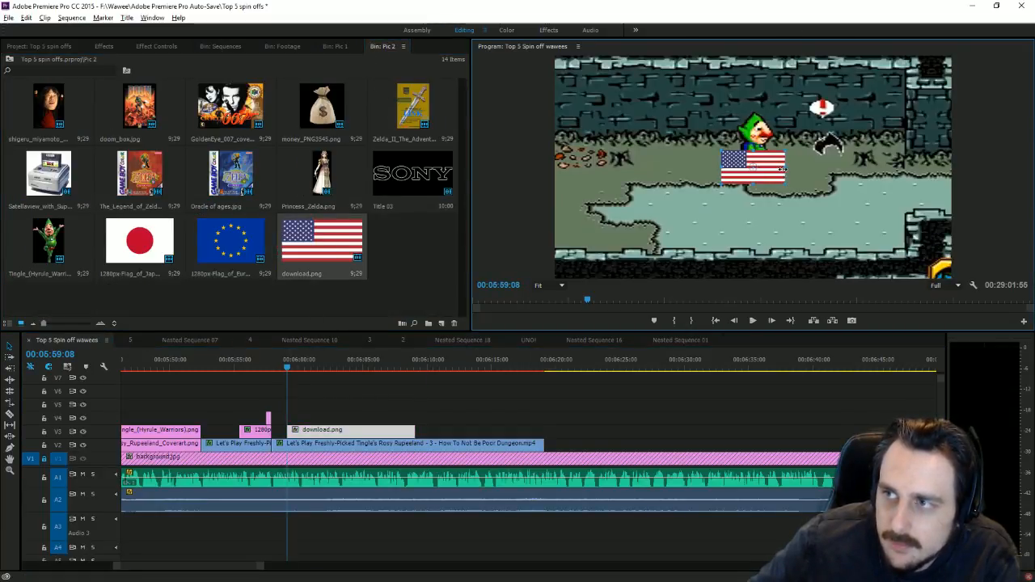
{"action": "left_click_drag", "start_coordinate": [783, 171], "coordinate": [677, 235]}
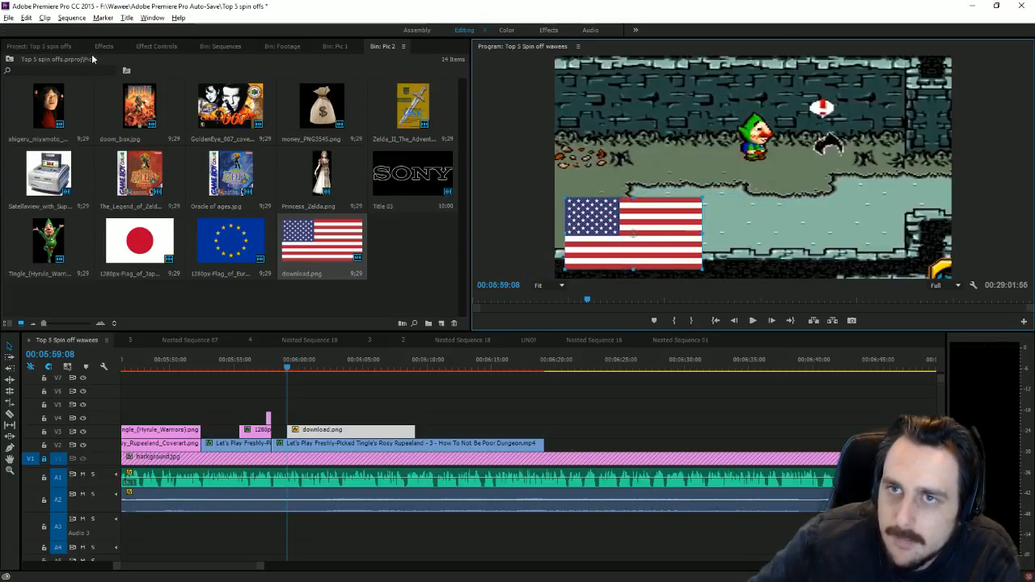
{"action": "left_click", "coordinate": [103, 49]}
{"action": "scroll", "coordinate": [175, 166], "scroll_direction": "up", "scroll_amount": 15}
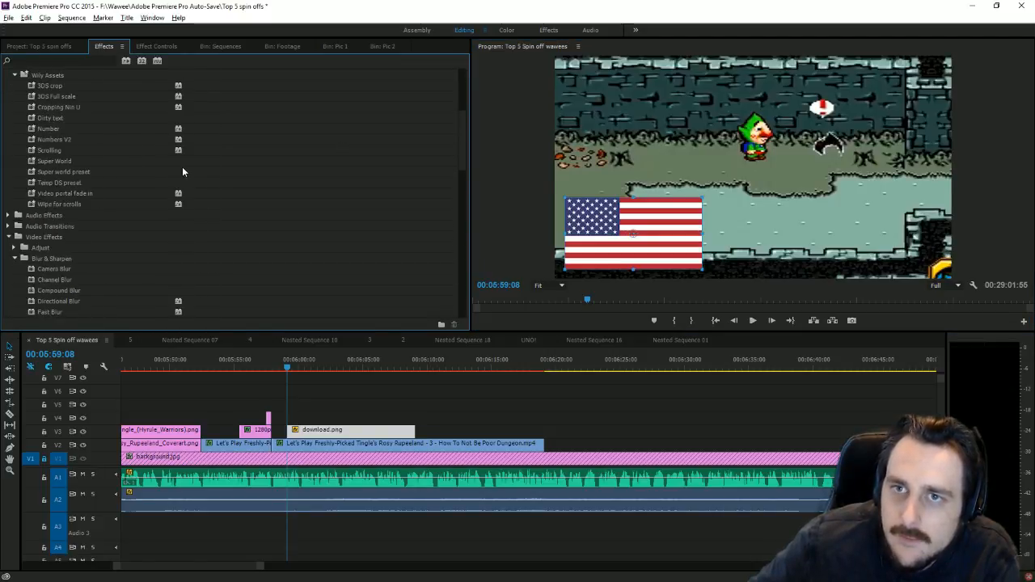
{"action": "scroll", "coordinate": [175, 166], "scroll_direction": "up", "scroll_amount": 1}
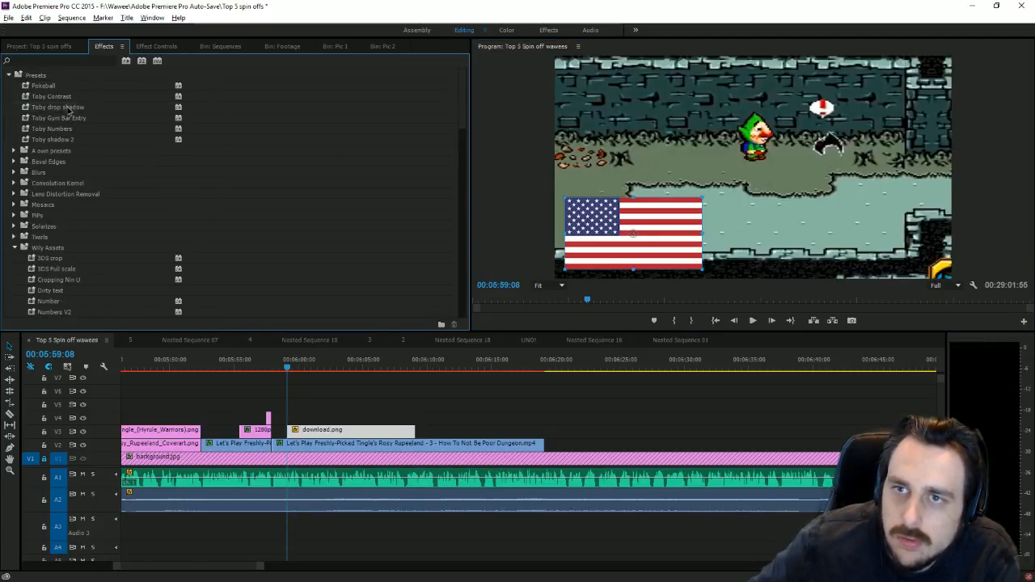
{"action": "left_click", "coordinate": [69, 111]}
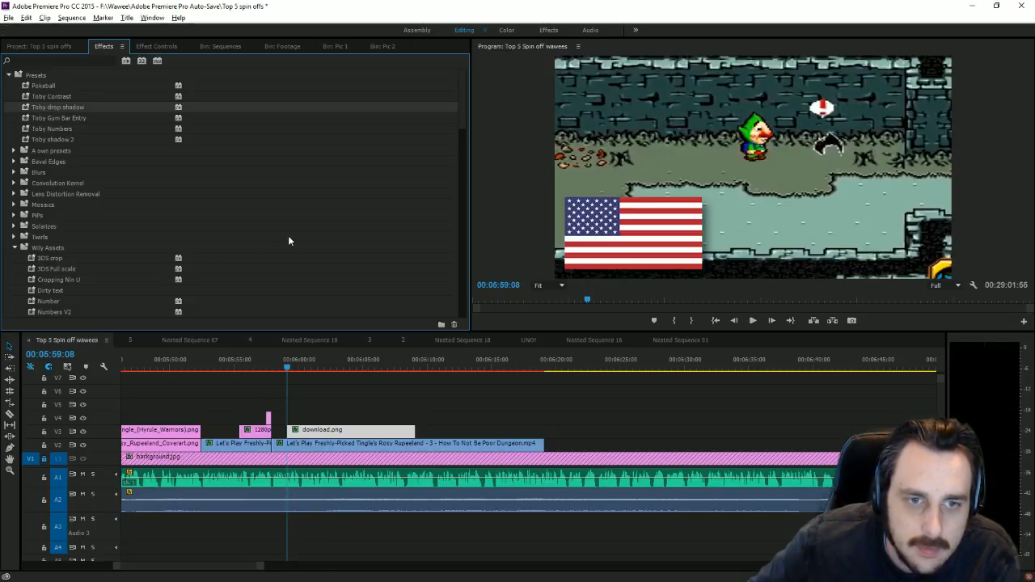
{"action": "key", "text": "alt+Tab"}
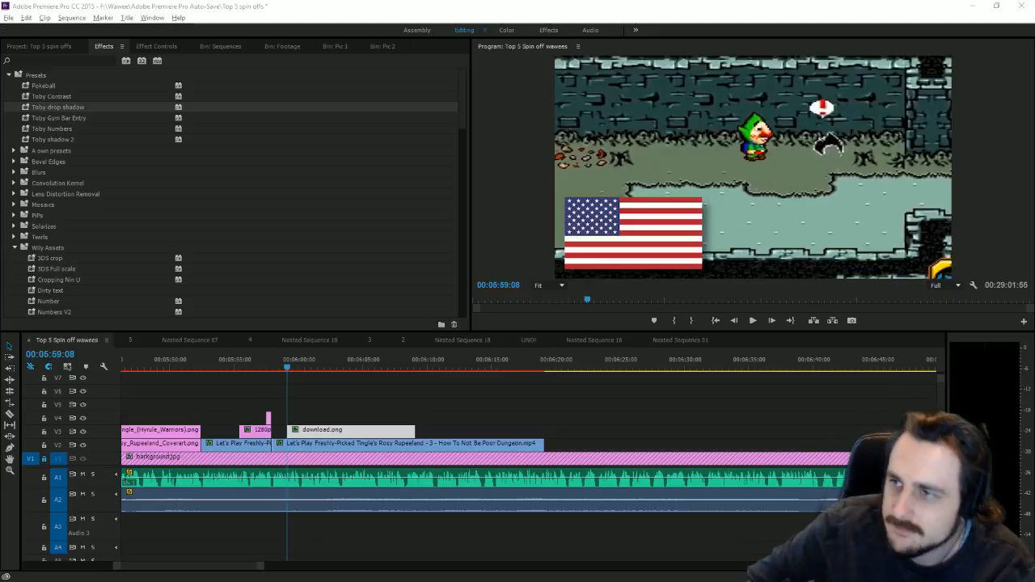
Step: At the US flag's first Position keyframe, lower Y from 660.9 to about 812.9
{"action": "left_click", "coordinate": [179, 46]}
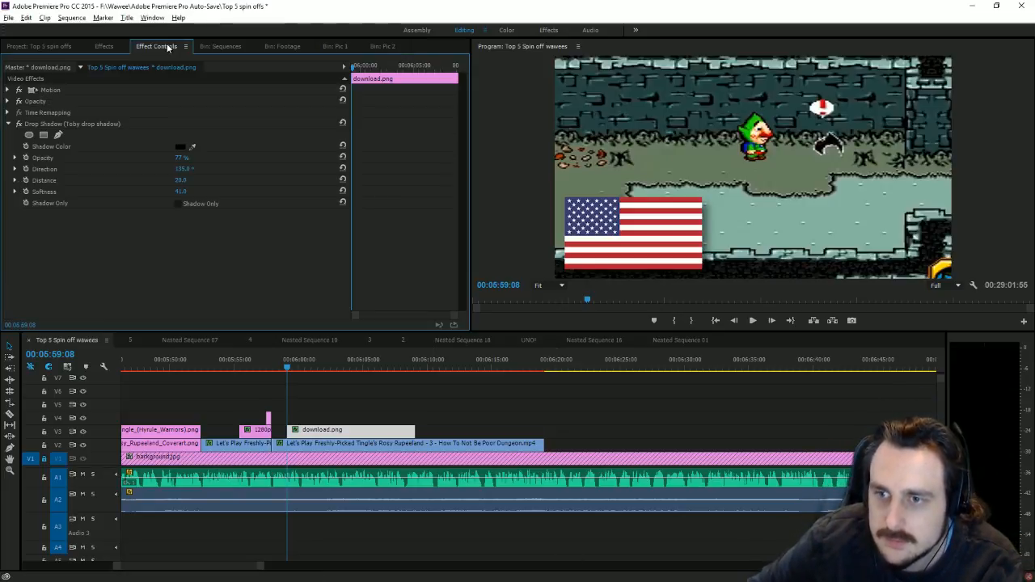
{"action": "left_click", "coordinate": [10, 92]}
{"action": "left_click", "coordinate": [9, 90]}
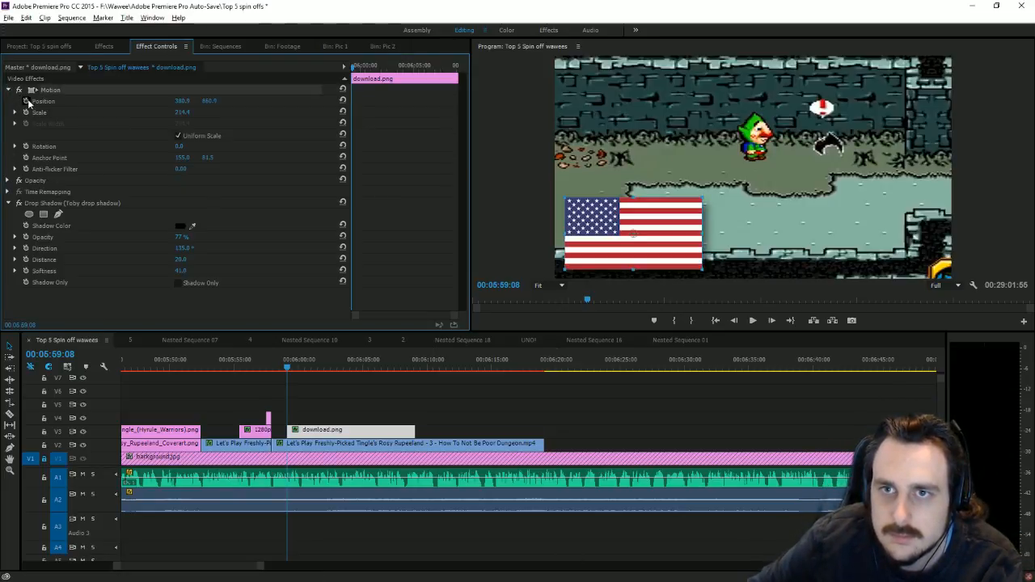
{"action": "left_click_drag", "start_coordinate": [260, 570], "coordinate": [225, 569]}
{"action": "left_click", "coordinate": [423, 368]}
{"action": "left_click_drag", "start_coordinate": [464, 368], "coordinate": [541, 385]}
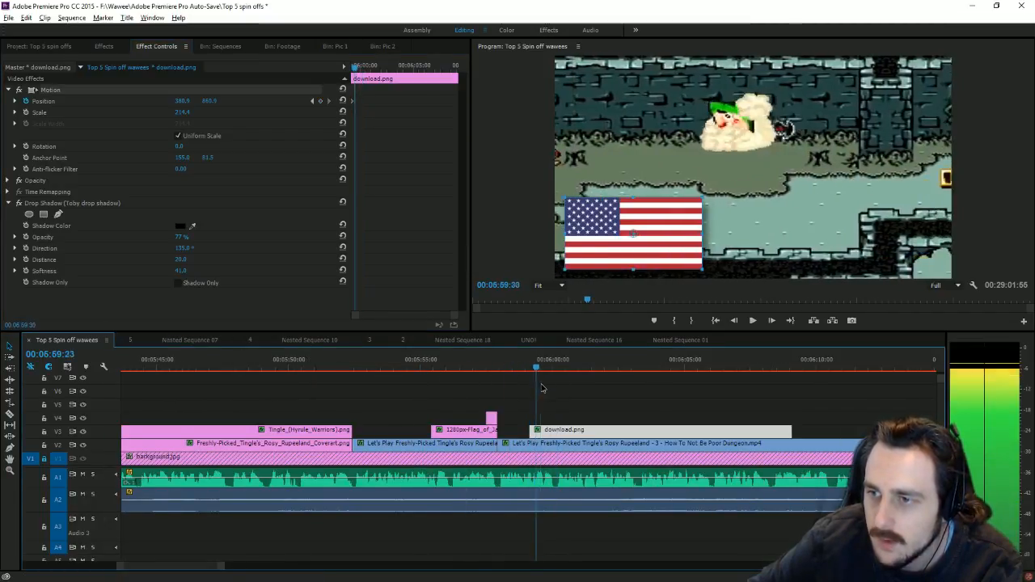
{"action": "left_click", "coordinate": [313, 101]}
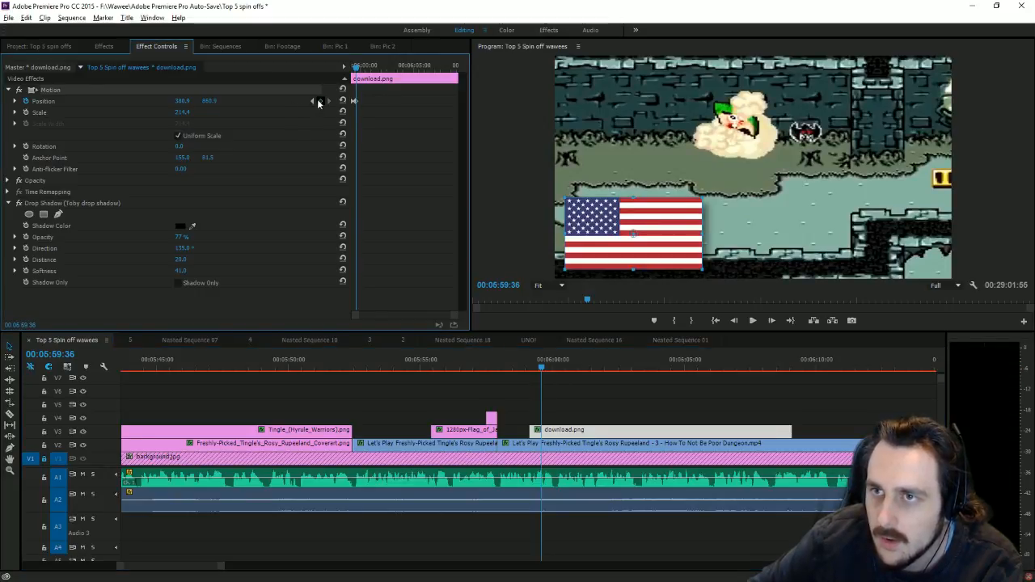
{"action": "left_click_drag", "start_coordinate": [204, 102], "coordinate": [213, 103]}
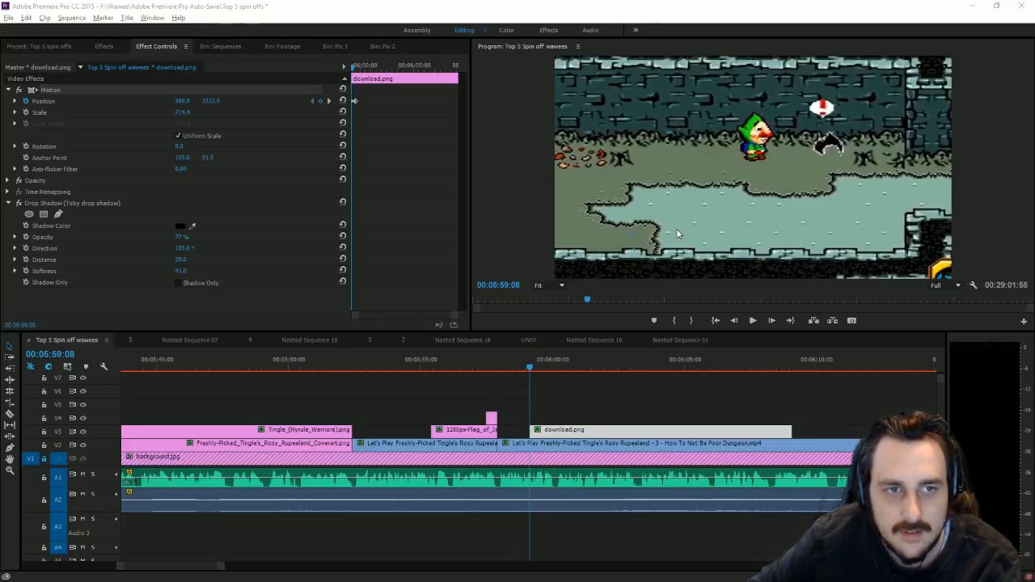
Step: Preview the flag rising into view, then park the playhead at 00:06:03:18
{"action": "left_click", "coordinate": [753, 321]}
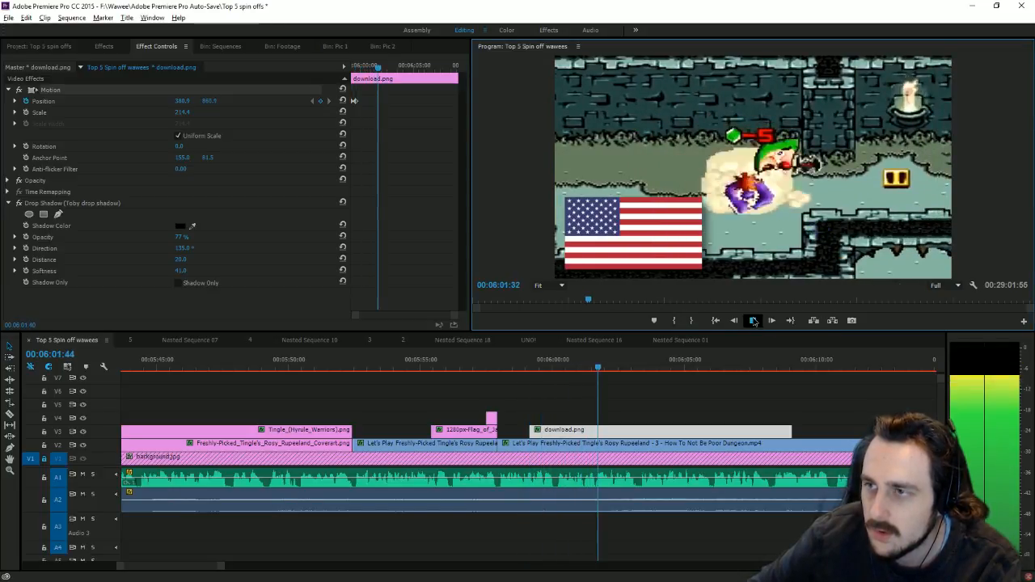
{"action": "key", "text": "space"}
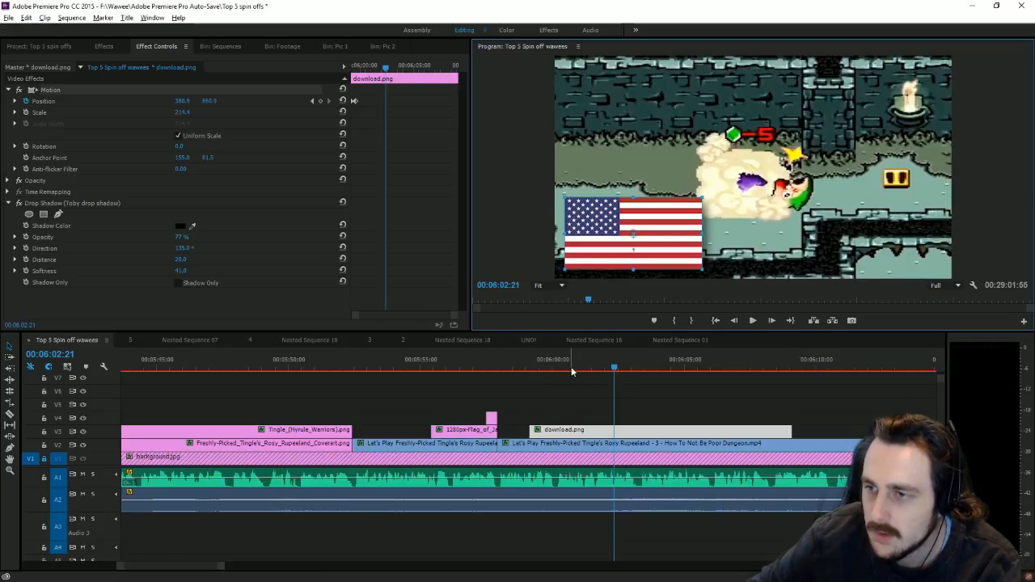
{"action": "key", "text": "space"}
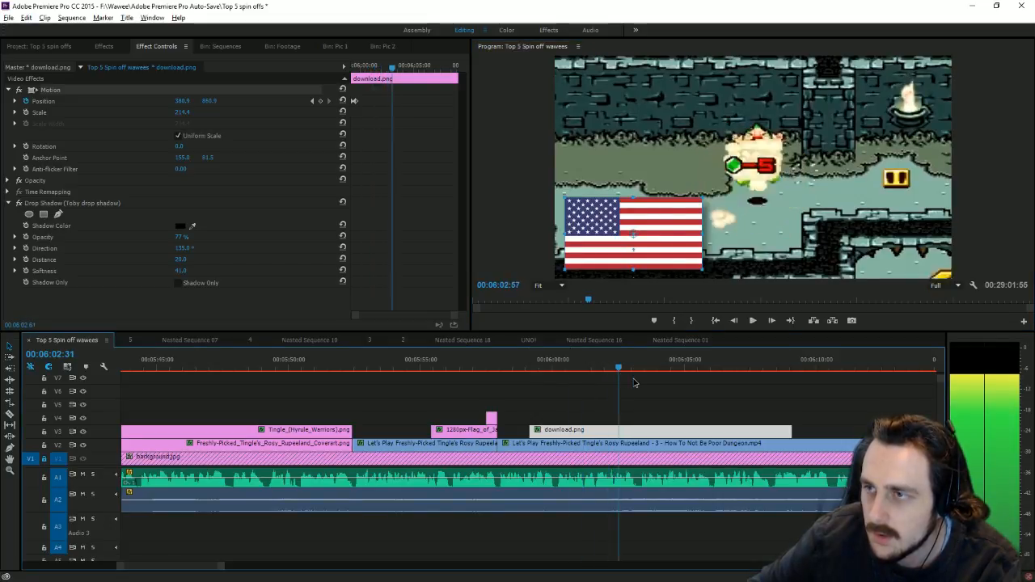
{"action": "left_click", "coordinate": [752, 322]}
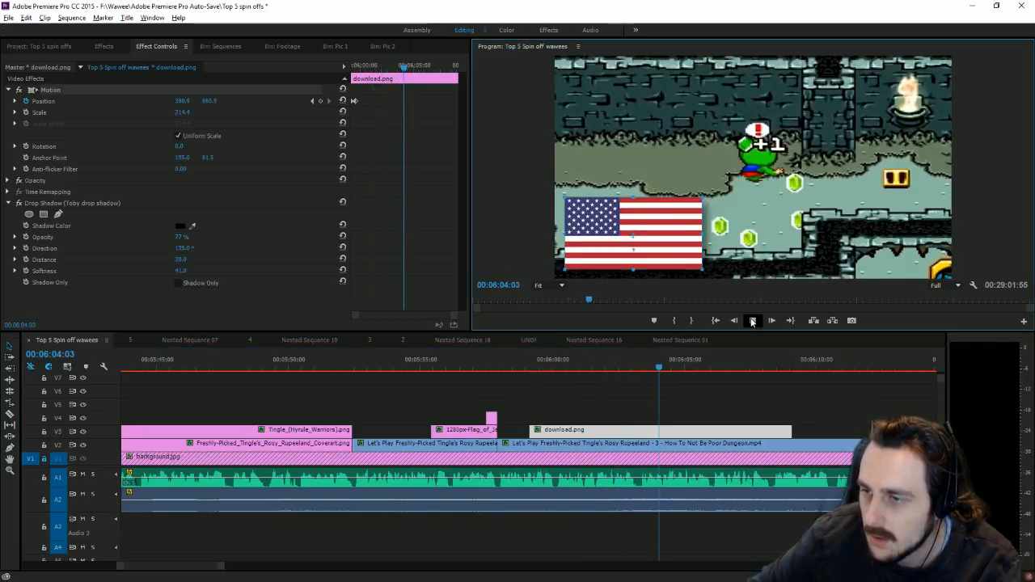
{"action": "left_click", "coordinate": [752, 321]}
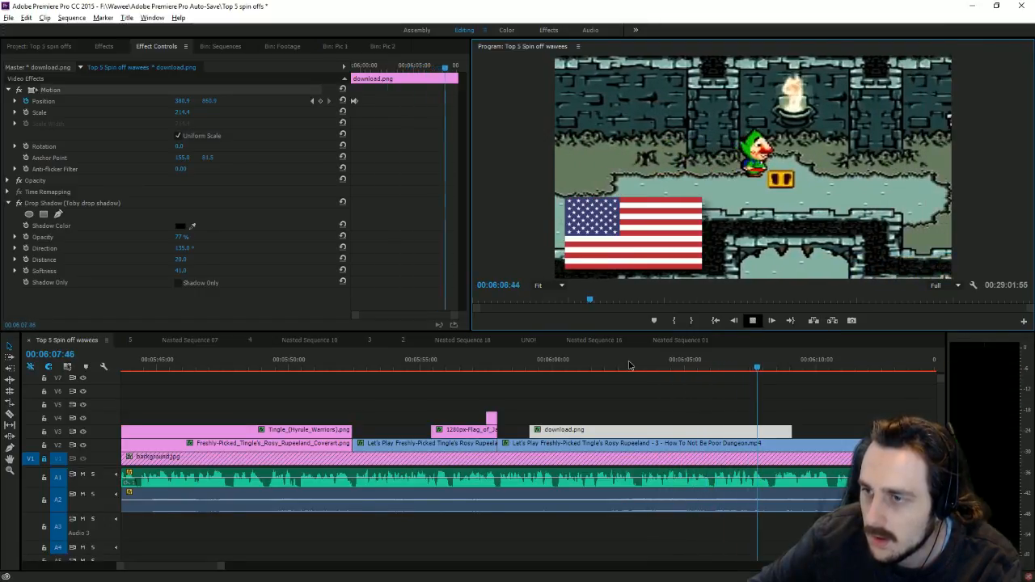
{"action": "left_click_drag", "start_coordinate": [629, 366], "coordinate": [639, 366]}
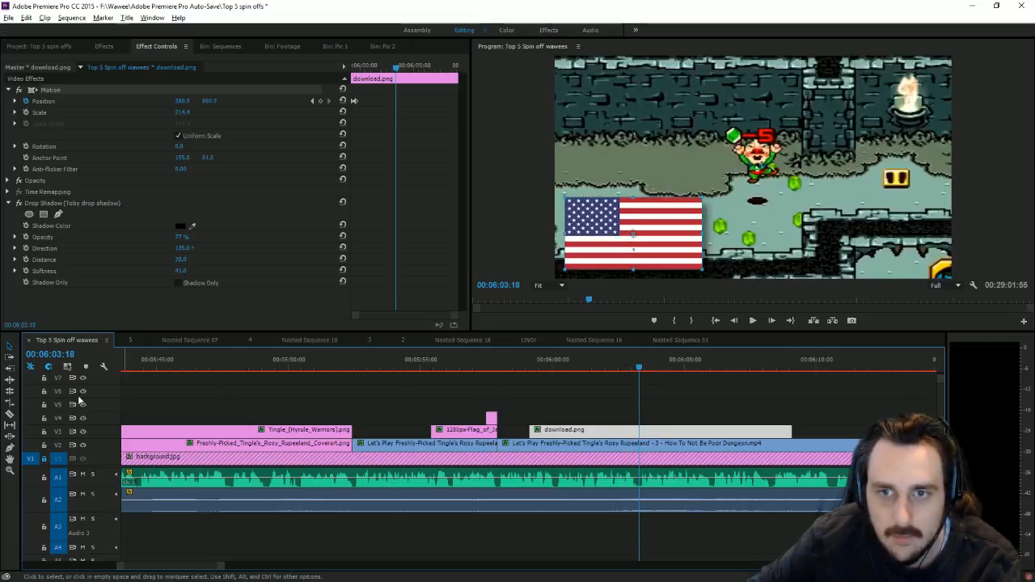
Step: Razor the dungeon clip and download.png at 00:06:03:18 and delete the pieces after the cut
{"action": "key", "text": "c"}
{"action": "left_click", "coordinate": [640, 442]}
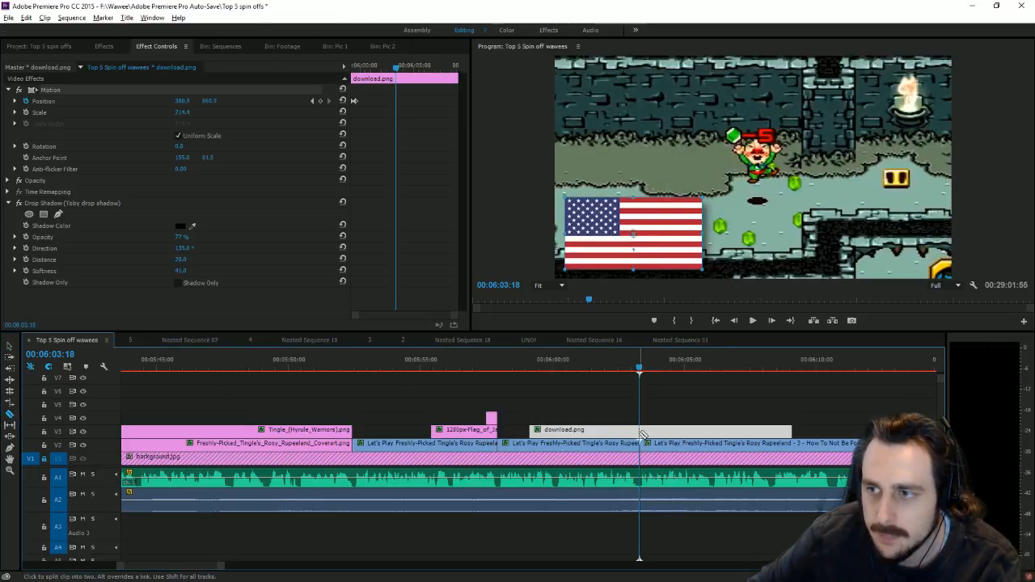
{"action": "left_click", "coordinate": [640, 433]}
{"action": "key", "text": "v"}
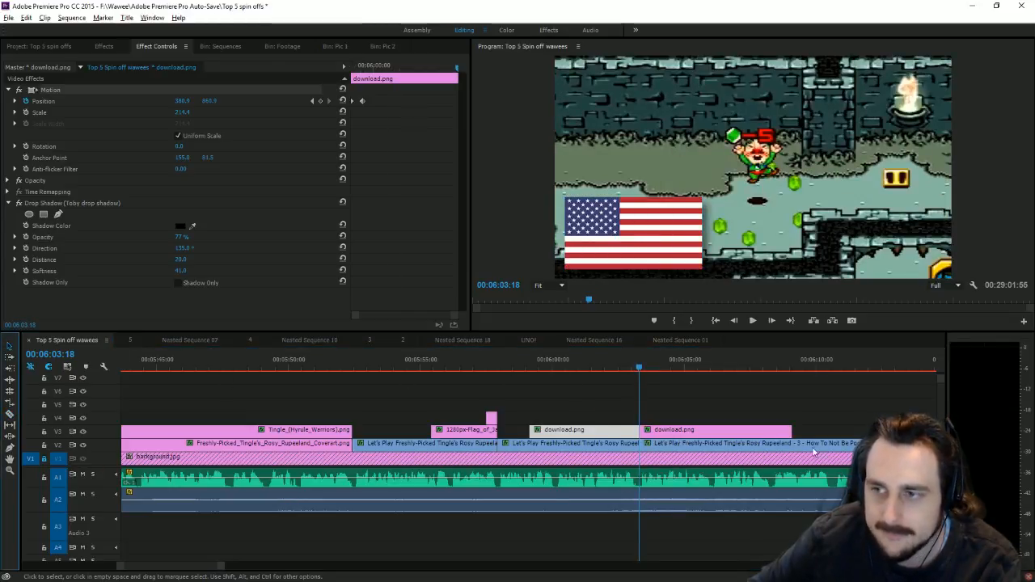
{"action": "left_click_drag", "start_coordinate": [677, 409], "coordinate": [671, 444]}
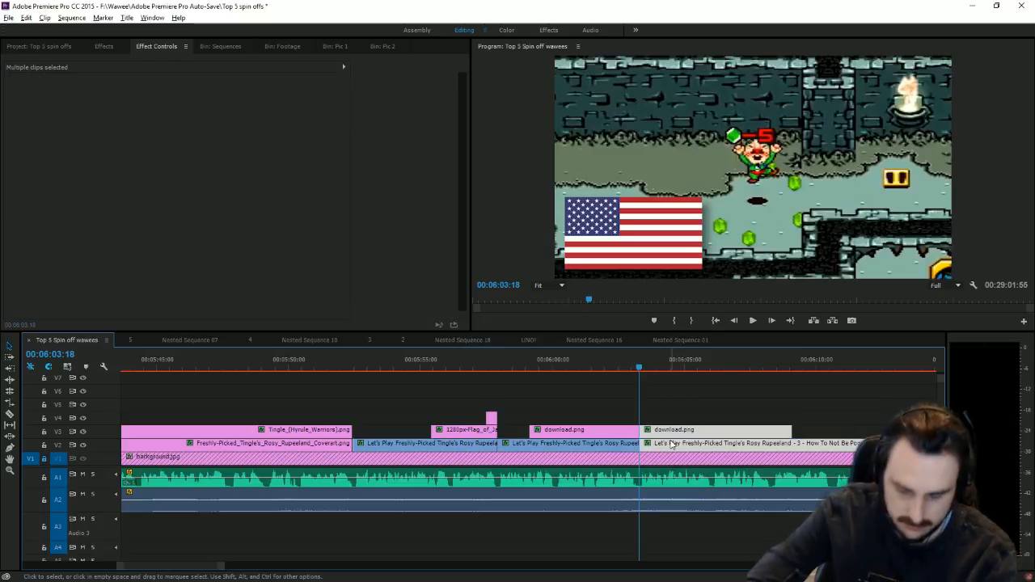
{"action": "key", "text": "Delete"}
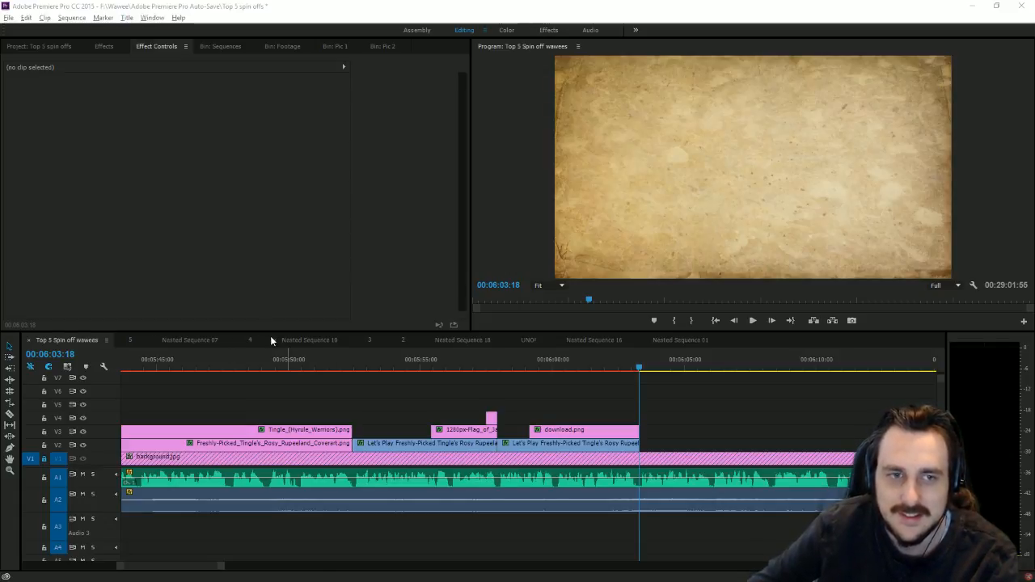
{"action": "left_click_drag", "start_coordinate": [224, 567], "coordinate": [709, 566]}
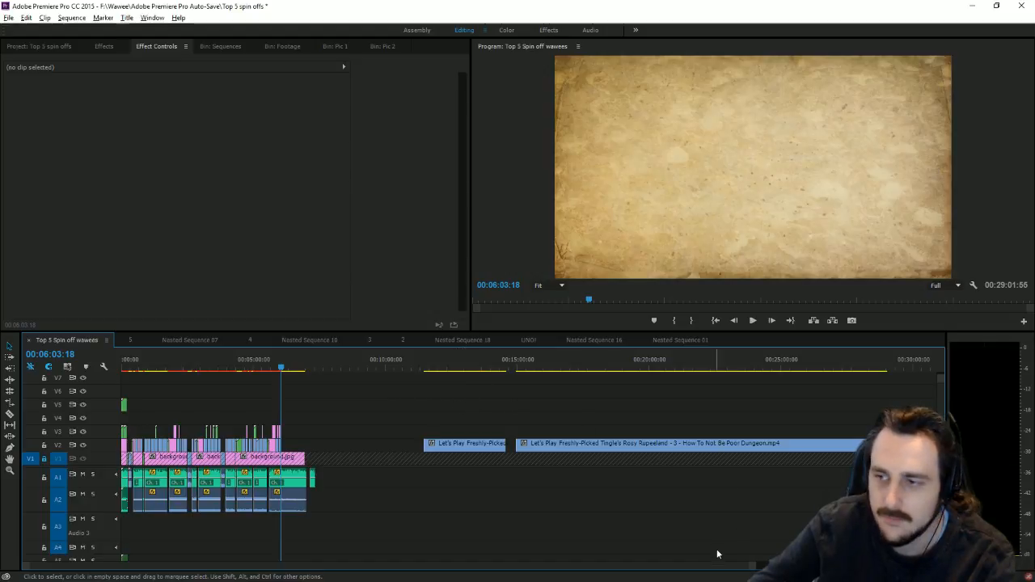
Step: Place the 100% Ending clip from Bin: Footage onto V2 after the gameplay and delete its A1 audio
{"action": "left_click_drag", "start_coordinate": [752, 565], "coordinate": [1031, 527]}
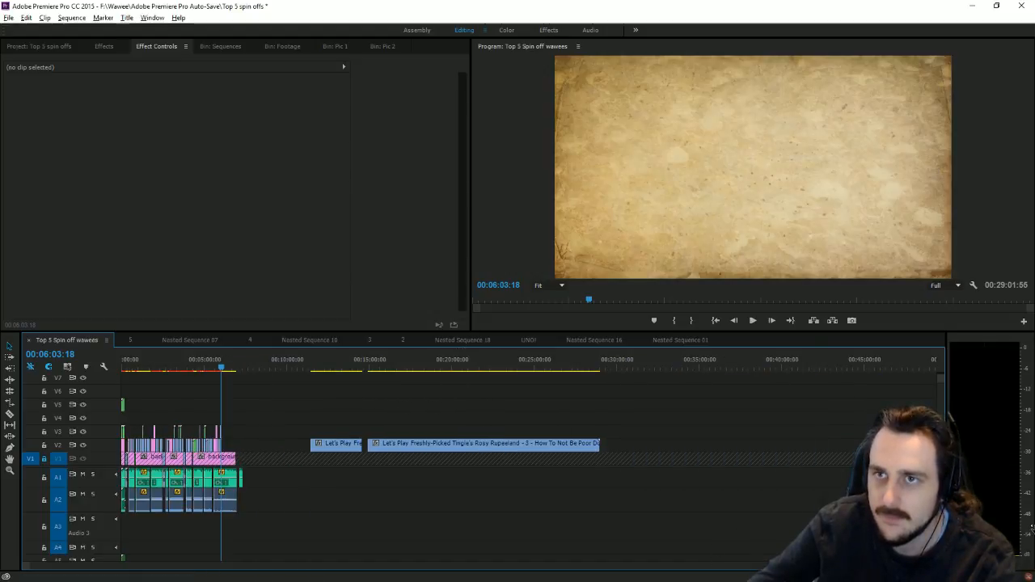
{"action": "left_click", "coordinate": [236, 45]}
{"action": "left_click", "coordinate": [279, 46]}
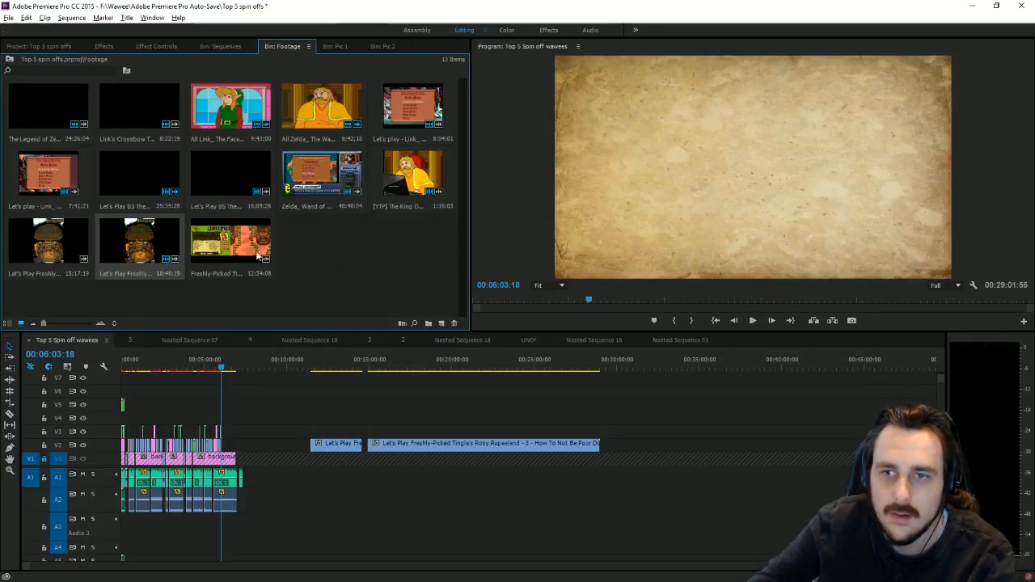
{"action": "left_click_drag", "start_coordinate": [259, 257], "coordinate": [647, 461]}
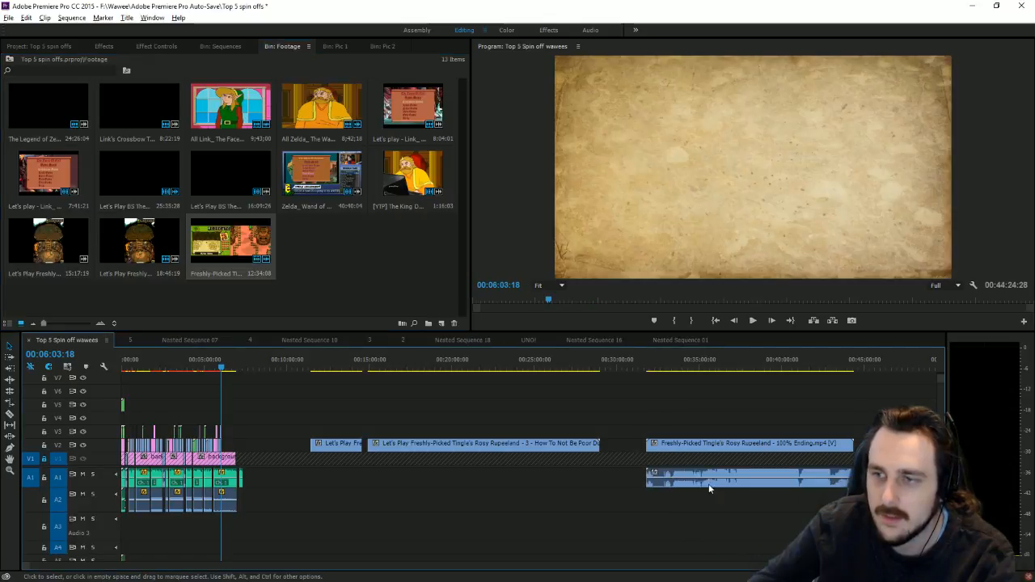
{"action": "key", "text": "Delete"}
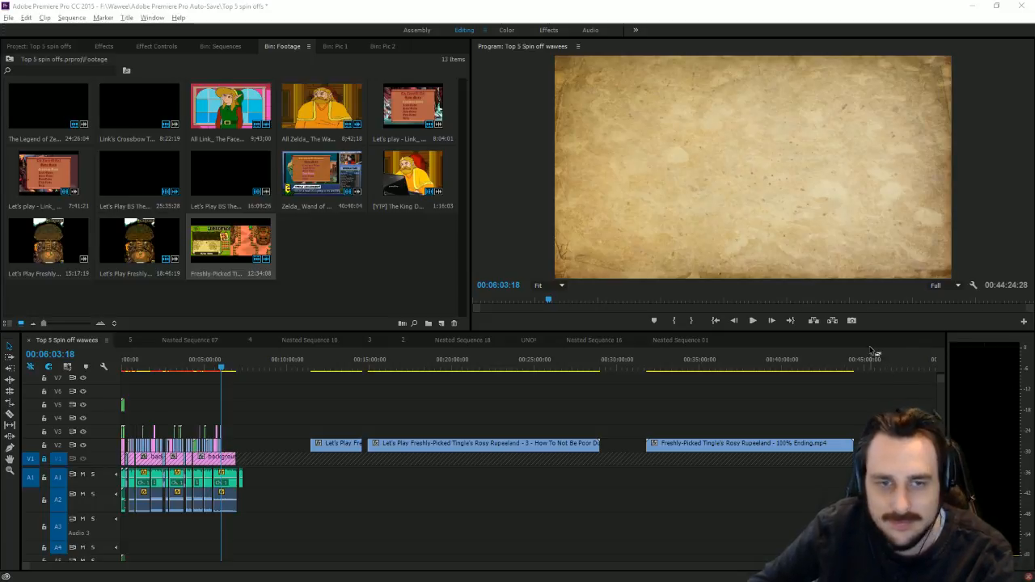
Step: At 00:33:29:25, scale the ending clip up to fill the frame and show its Motion settings
{"action": "left_click", "coordinate": [671, 359]}
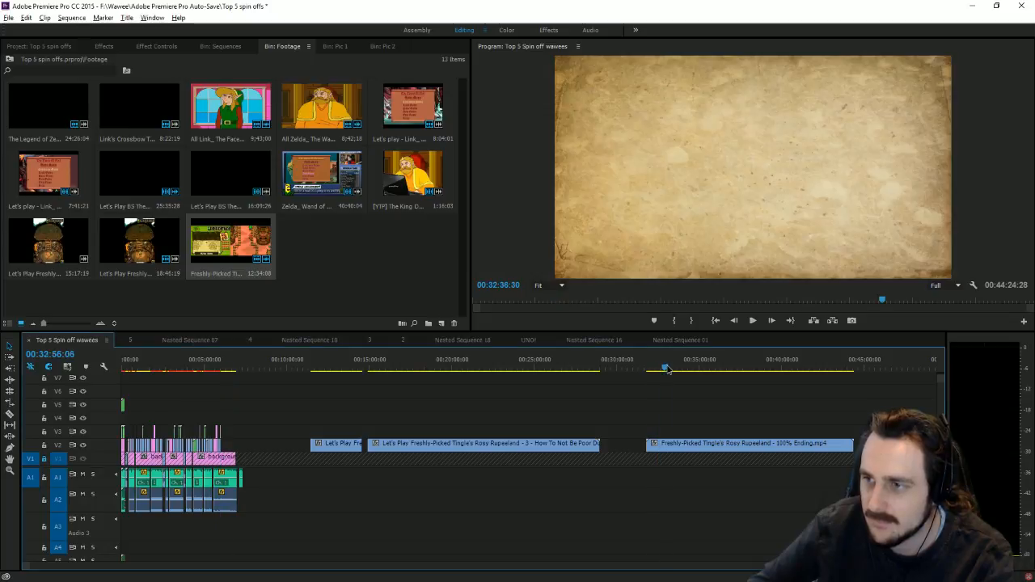
{"action": "left_click", "coordinate": [674, 368]}
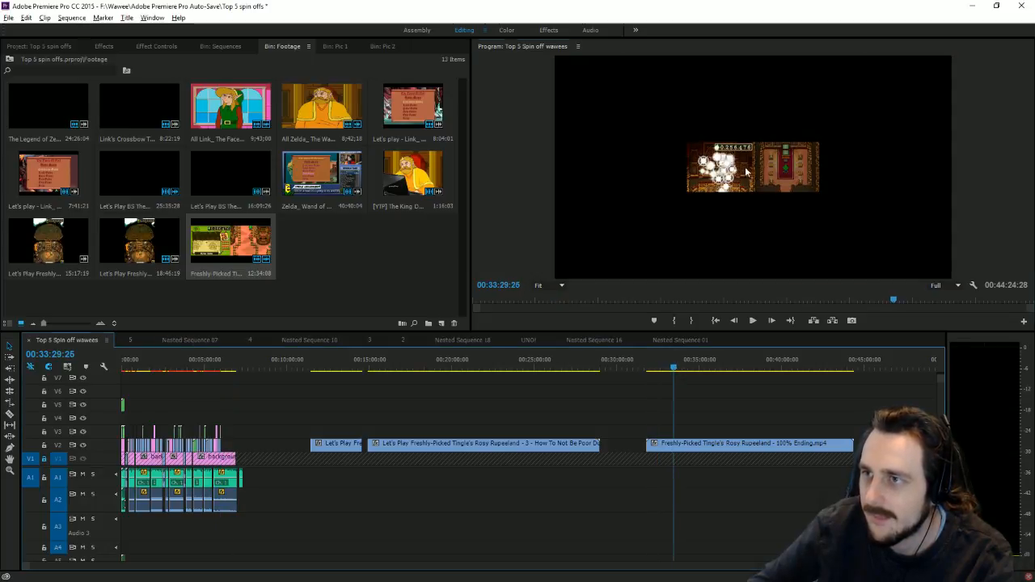
{"action": "left_click", "coordinate": [815, 168]}
{"action": "left_click_drag", "start_coordinate": [817, 169], "coordinate": [1031, 172]}
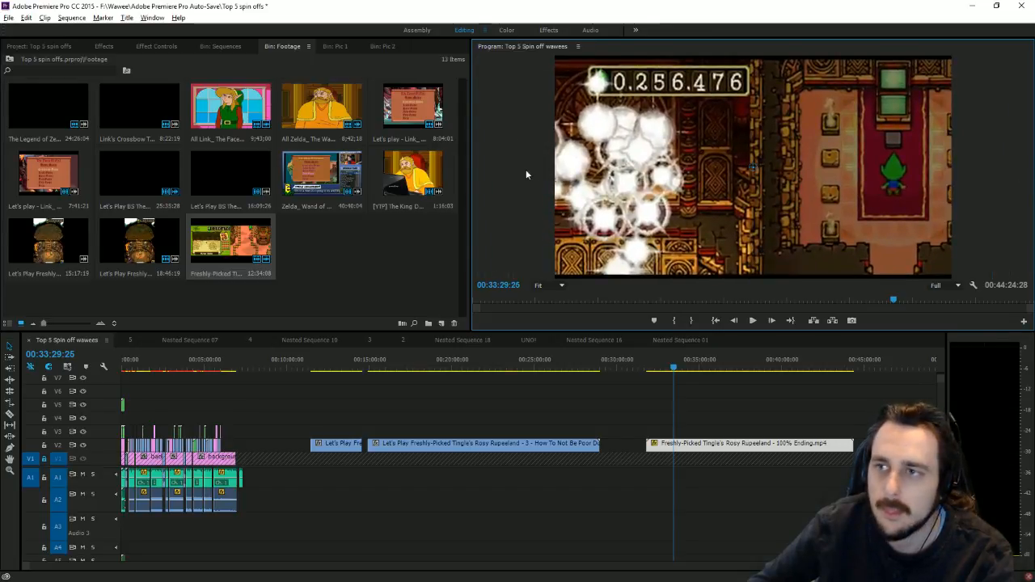
{"action": "left_click", "coordinate": [156, 46]}
{"action": "left_click", "coordinate": [12, 92]}
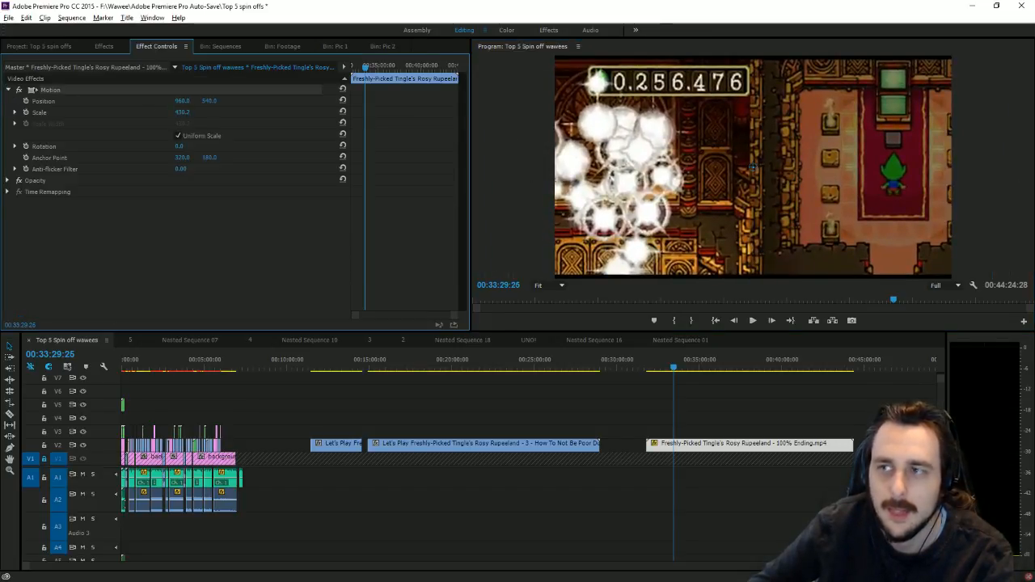
Step: Nudge the ending clip's scale and anchor point to recentre the room
{"action": "mouse_move", "coordinate": [178, 112]}
{"action": "left_mouse_down"}
{"action": "mouse_move", "coordinate": [190, 112]}
{"action": "mouse_move", "coordinate": [185, 102]}
{"action": "left_mouse_up"}
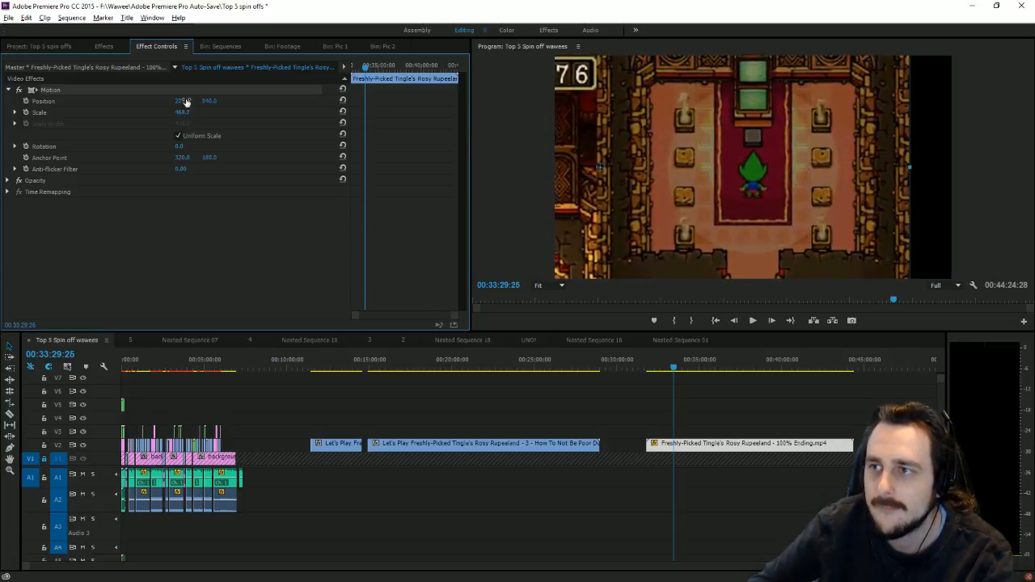
{"action": "left_click", "coordinate": [722, 175]}
{"action": "left_click_drag", "start_coordinate": [722, 176], "coordinate": [745, 190]}
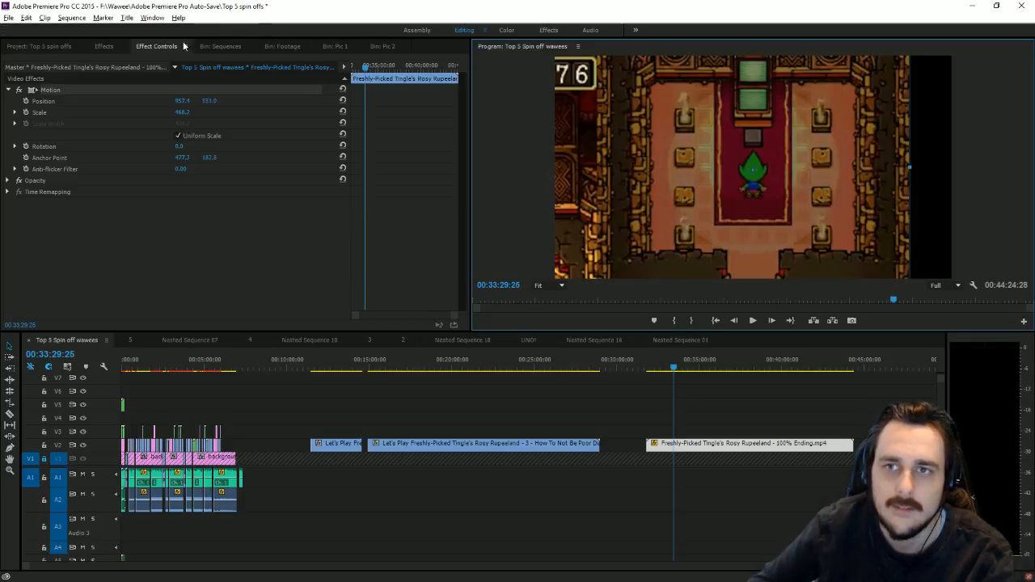
Step: Apply Transform to the ending clip with Scale Width 140 and Position X 669.4
{"action": "left_click", "coordinate": [104, 47]}
{"action": "scroll", "coordinate": [116, 215], "scroll_direction": "down", "scroll_amount": 10}
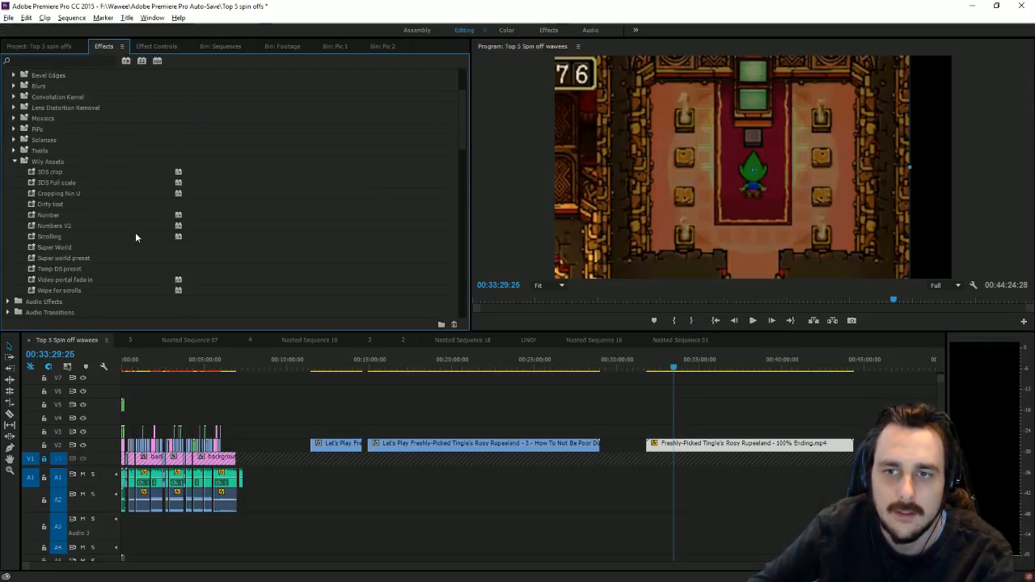
{"action": "scroll", "coordinate": [121, 254], "scroll_direction": "down", "scroll_amount": 5}
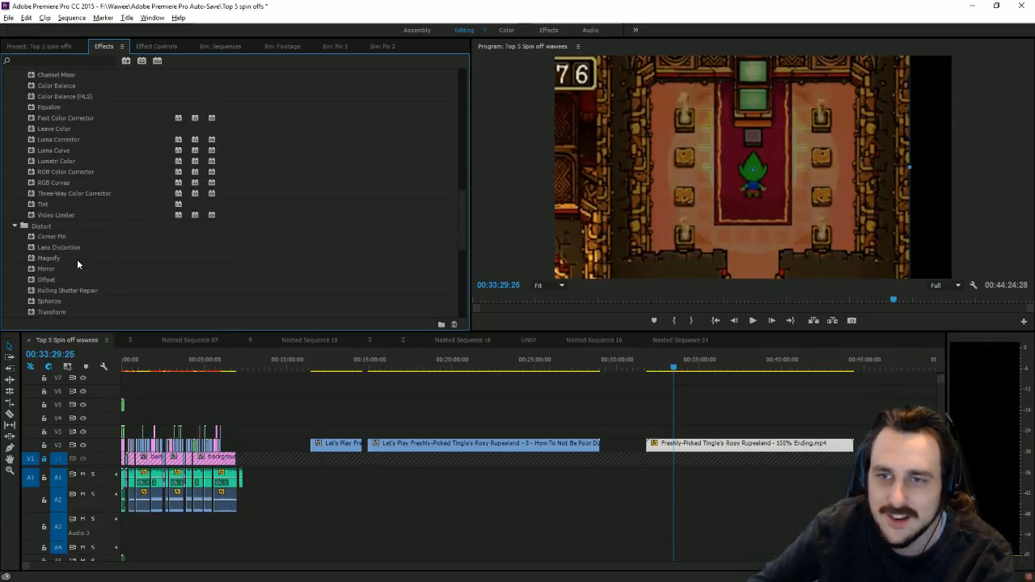
{"action": "scroll", "coordinate": [101, 259], "scroll_direction": "down", "scroll_amount": 2}
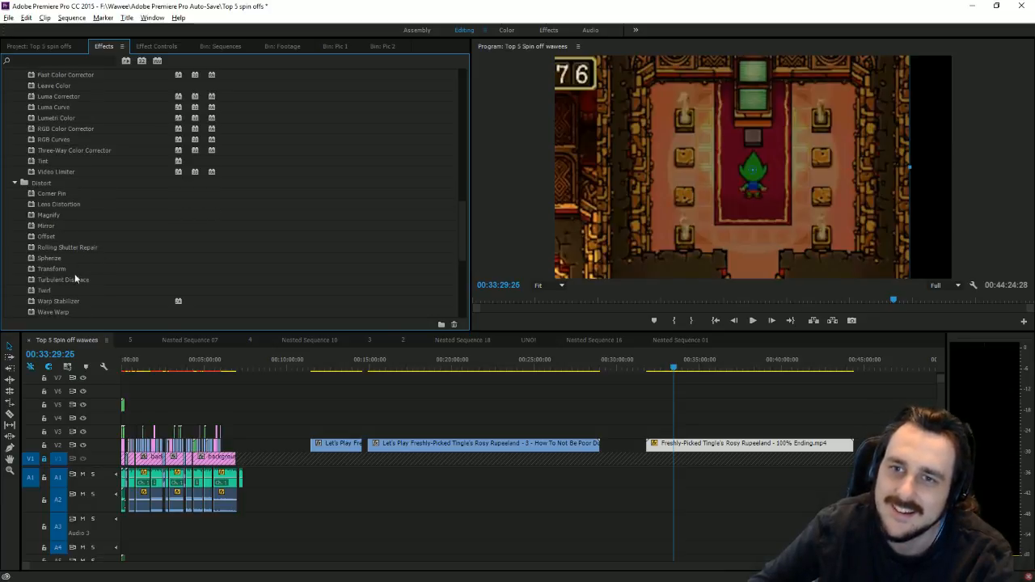
{"action": "double_click", "coordinate": [70, 269]}
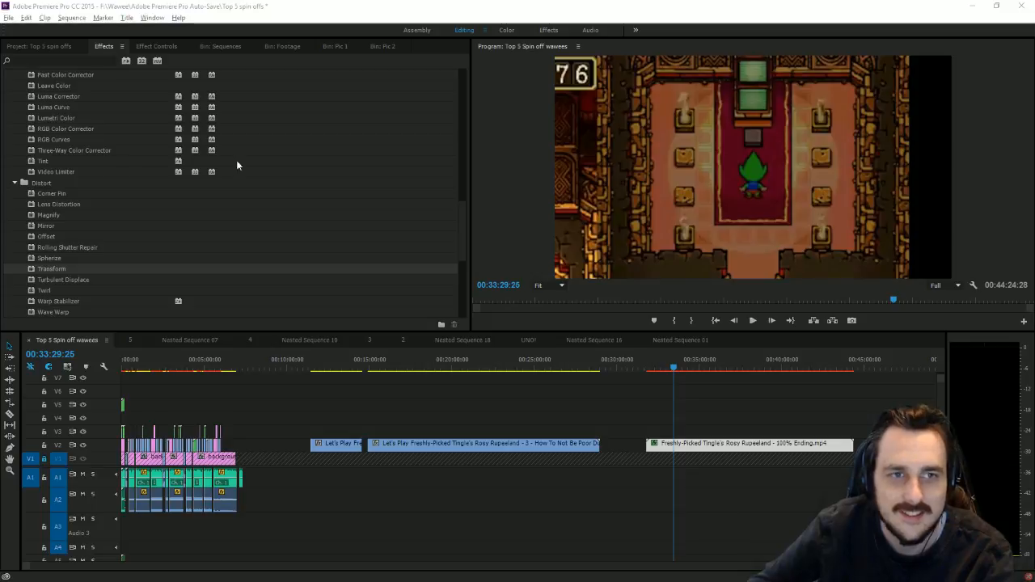
{"action": "left_click", "coordinate": [156, 47]}
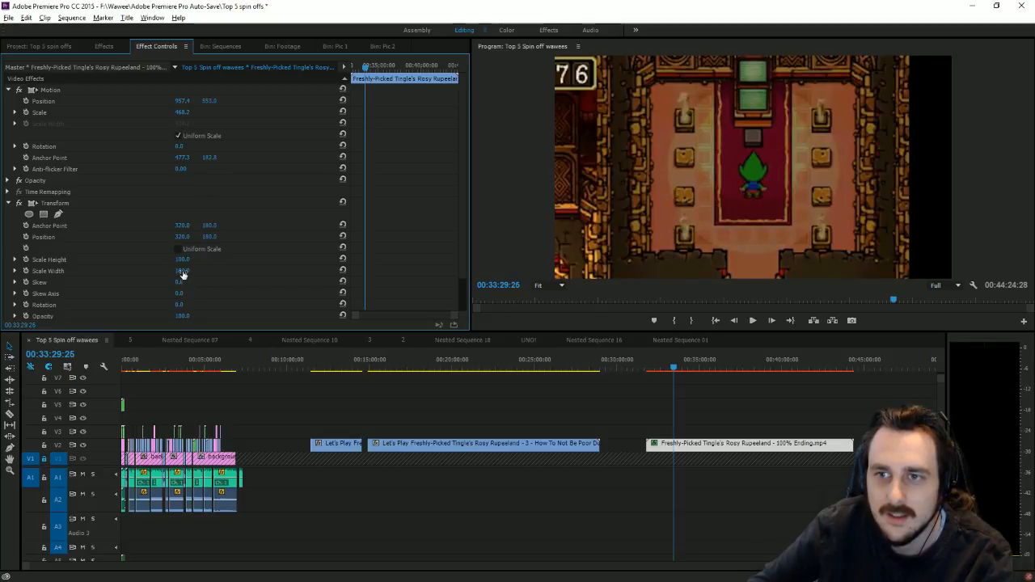
{"action": "left_click_drag", "start_coordinate": [183, 275], "coordinate": [223, 275]}
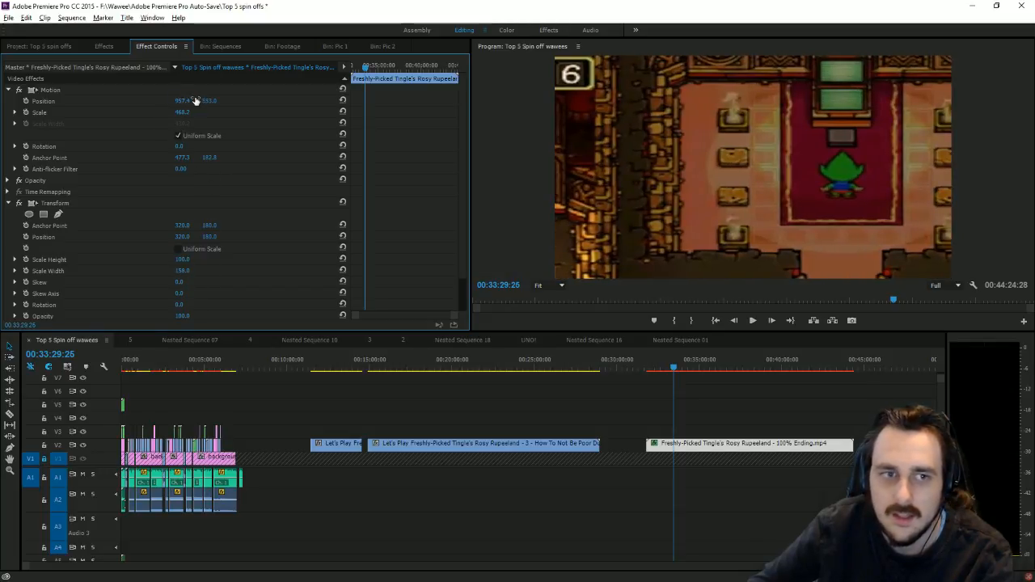
{"action": "left_click_drag", "start_coordinate": [195, 101], "coordinate": [109, 101]}
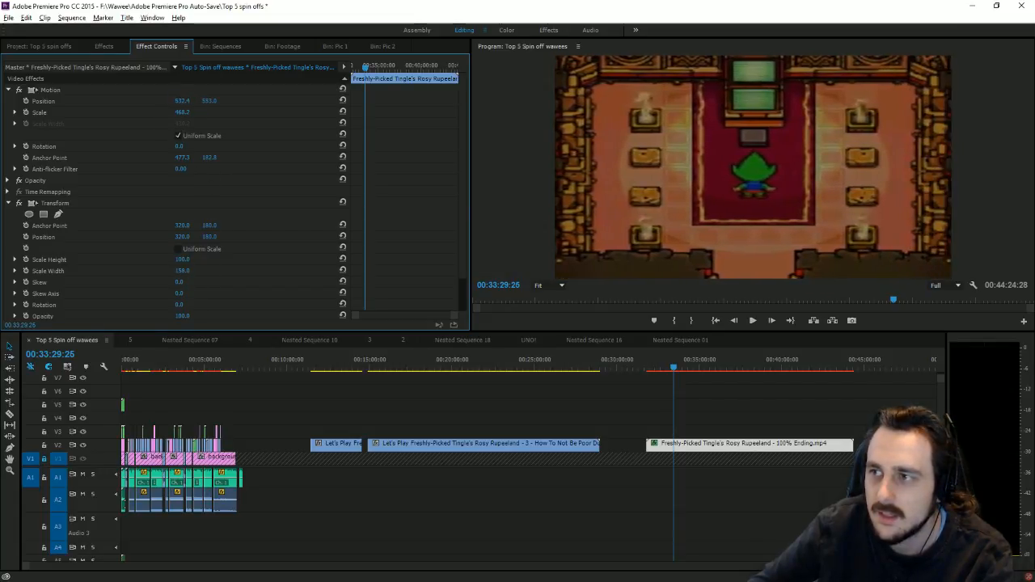
{"action": "left_click", "coordinate": [180, 272]}
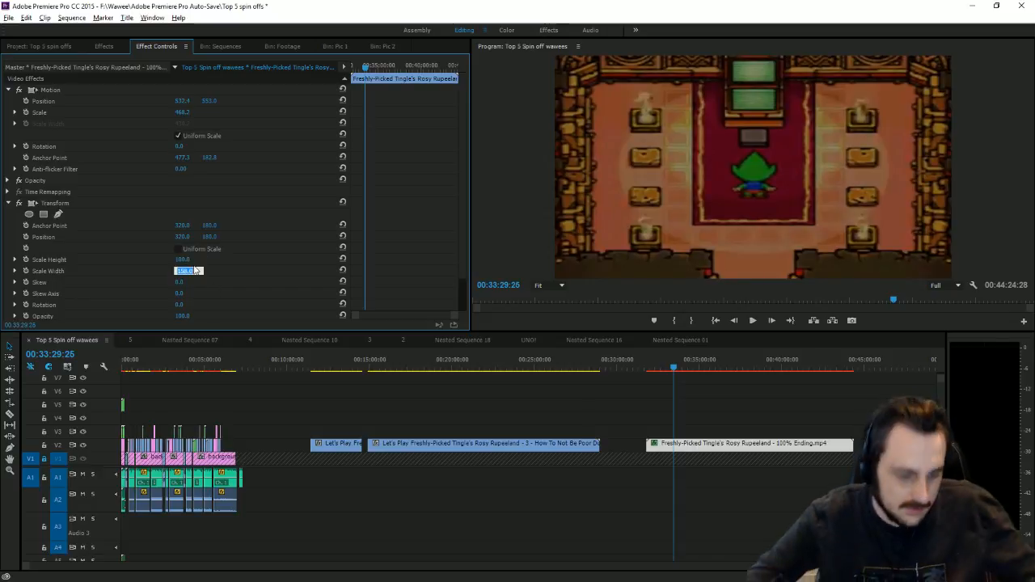
{"action": "type", "text": "140"}
{"action": "key", "text": "Return"}
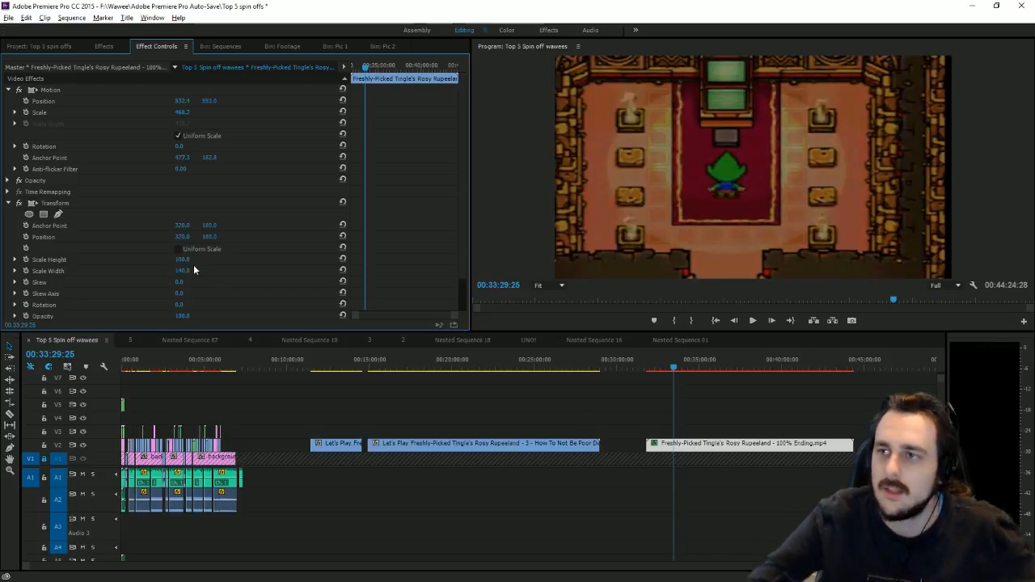
{"action": "left_click_drag", "start_coordinate": [184, 101], "coordinate": [212, 101]}
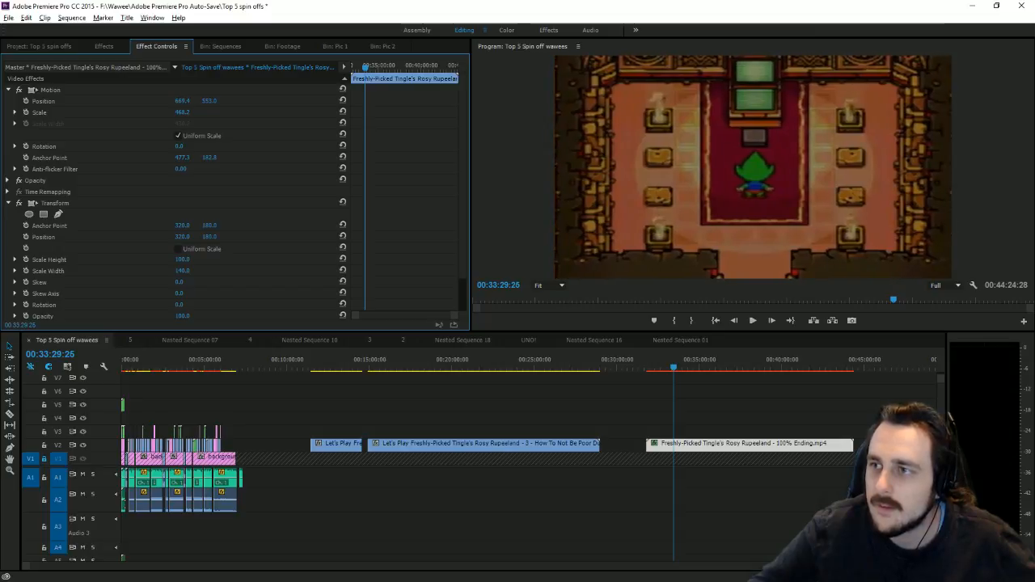
Step: Trim the ending clip's start so it begins around 00:32:56:06
{"action": "left_click", "coordinate": [655, 368]}
{"action": "left_click_drag", "start_coordinate": [655, 368], "coordinate": [666, 373]}
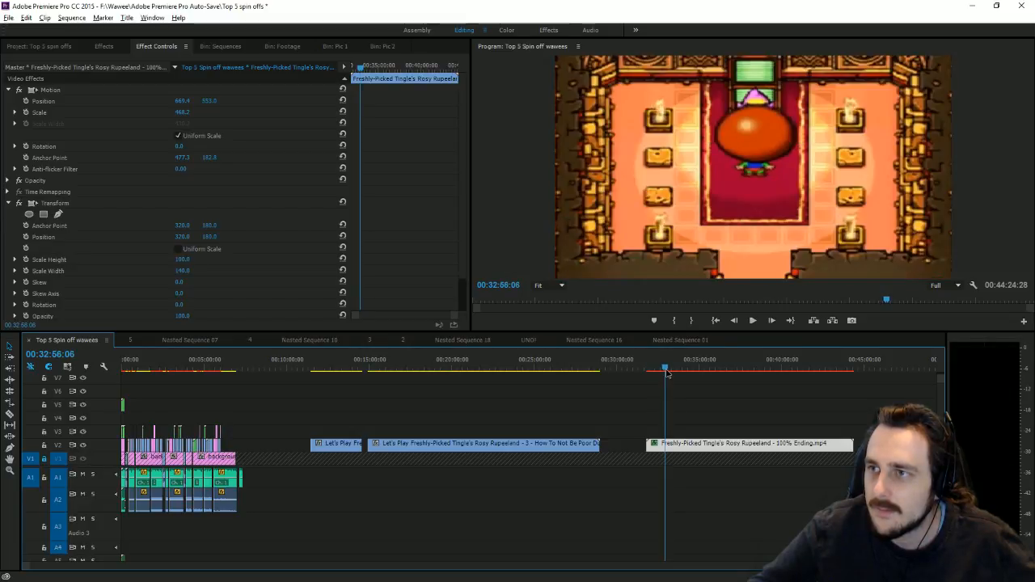
{"action": "left_click_drag", "start_coordinate": [652, 444], "coordinate": [260, 417]}
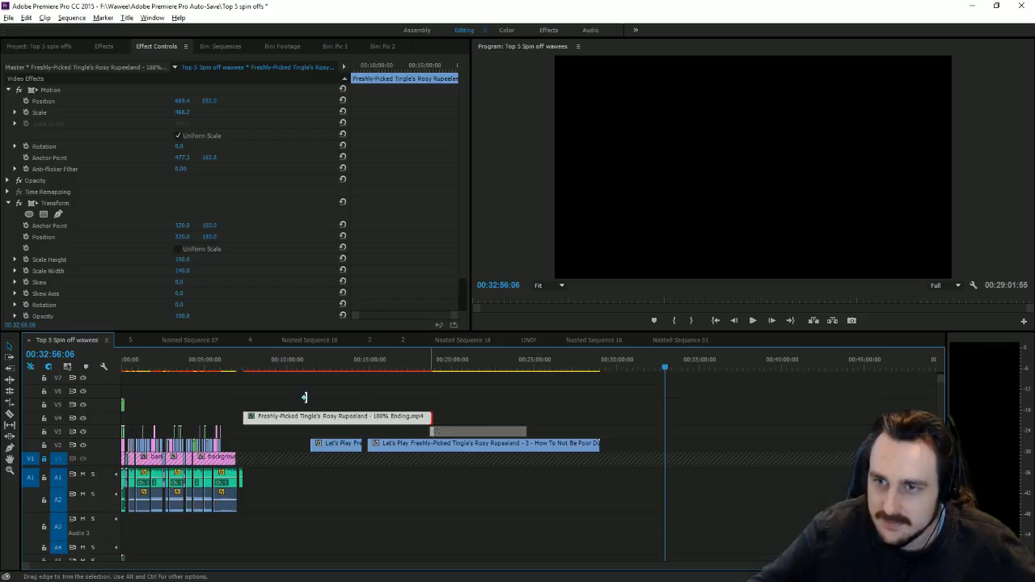
Step: Place the 100% Ending clip on V2 right after the Rosy Rupeeland gameplay clips, closing the gap
{"action": "left_click_drag", "start_coordinate": [368, 417], "coordinate": [236, 444]}
{"action": "left_click", "coordinate": [227, 364]}
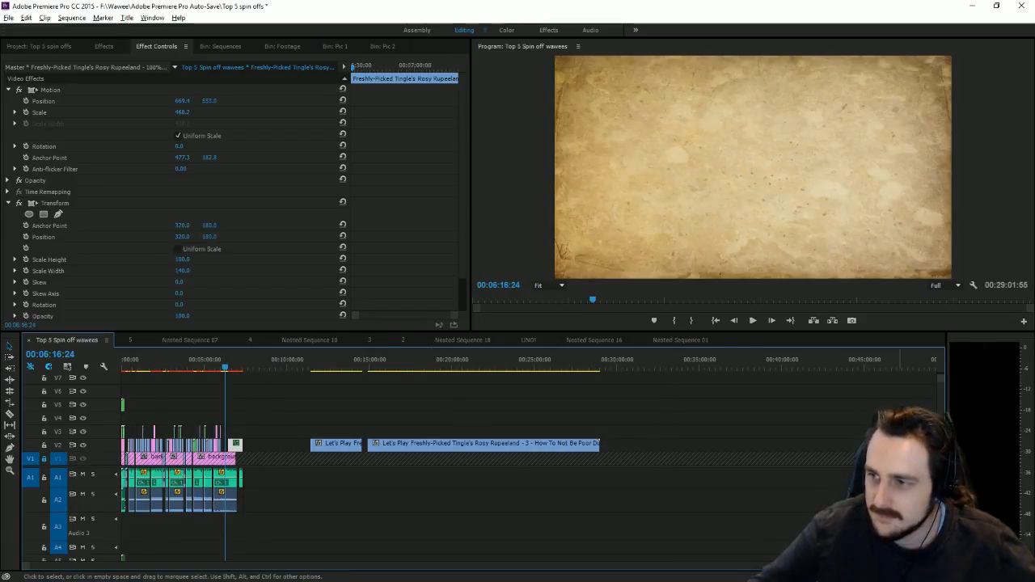
{"action": "key", "text": "equal"}
{"action": "key", "text": "equal"}
{"action": "key", "text": "equal"}
{"action": "left_click", "coordinate": [565, 445]}
{"action": "key", "text": "Delete"}
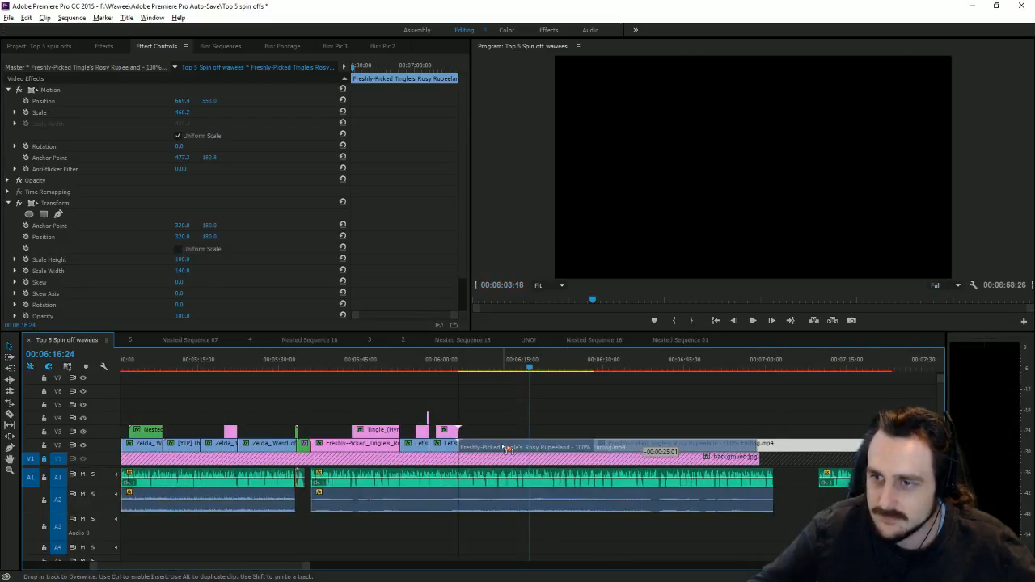
{"action": "left_click_drag", "start_coordinate": [480, 369], "coordinate": [462, 374]}
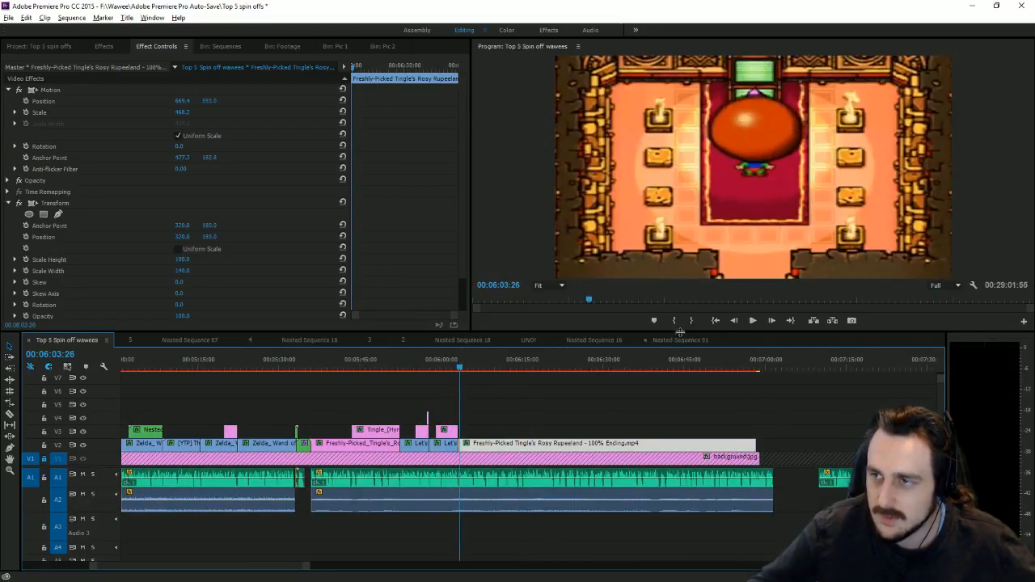
Step: Play back the join and check the narration script to find where the ending should stop
{"action": "left_click", "coordinate": [753, 321]}
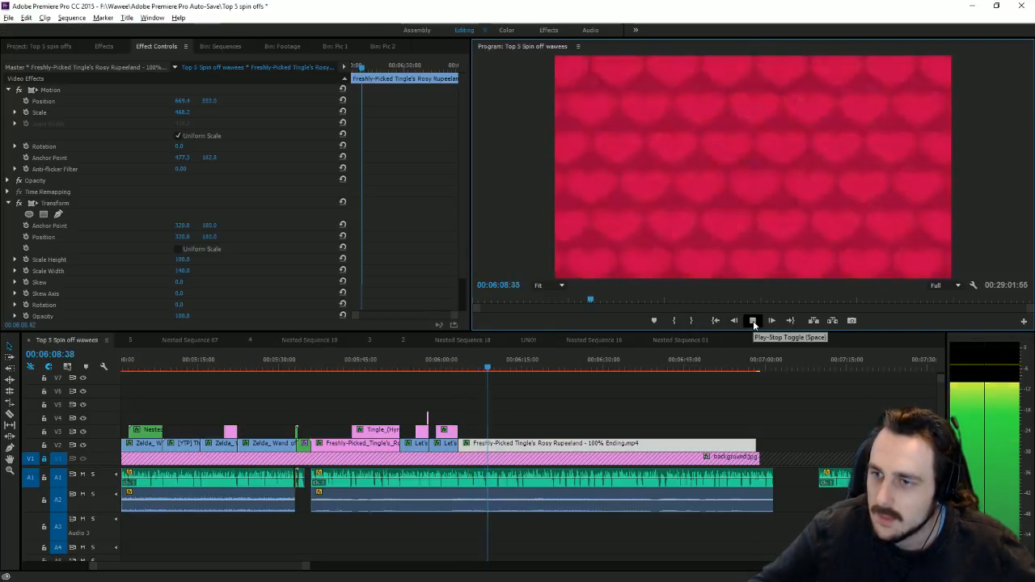
{"action": "left_click_drag", "start_coordinate": [300, 566], "coordinate": [301, 568]}
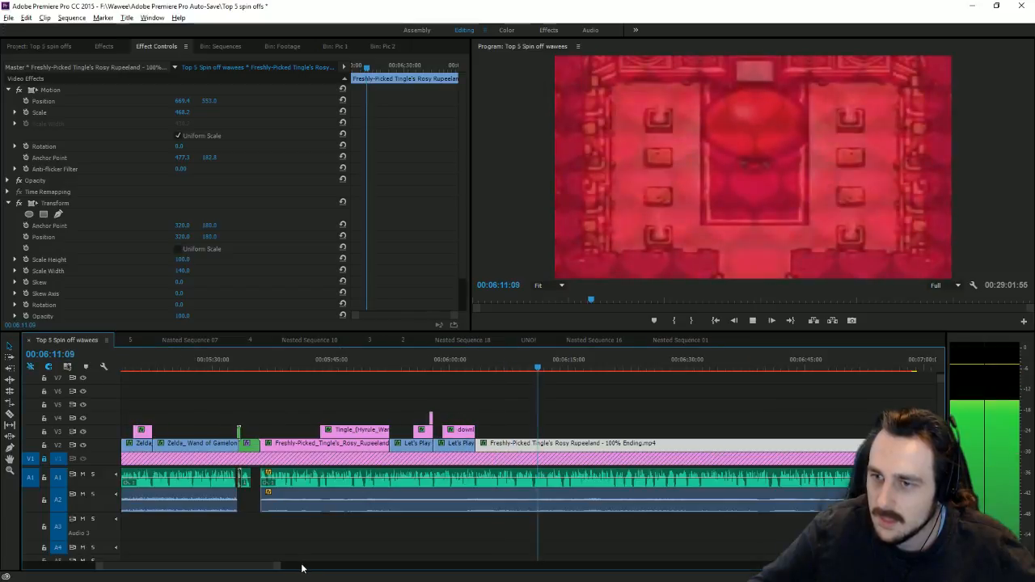
{"action": "left_click", "coordinate": [520, 370]}
{"action": "key", "text": "space"}
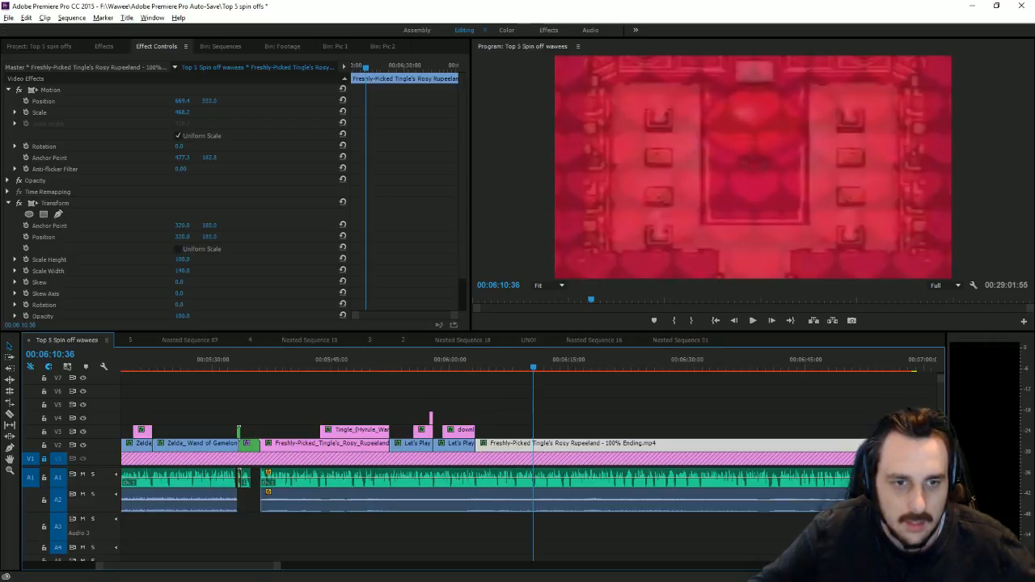
{"action": "key", "text": "alt+Tab"}
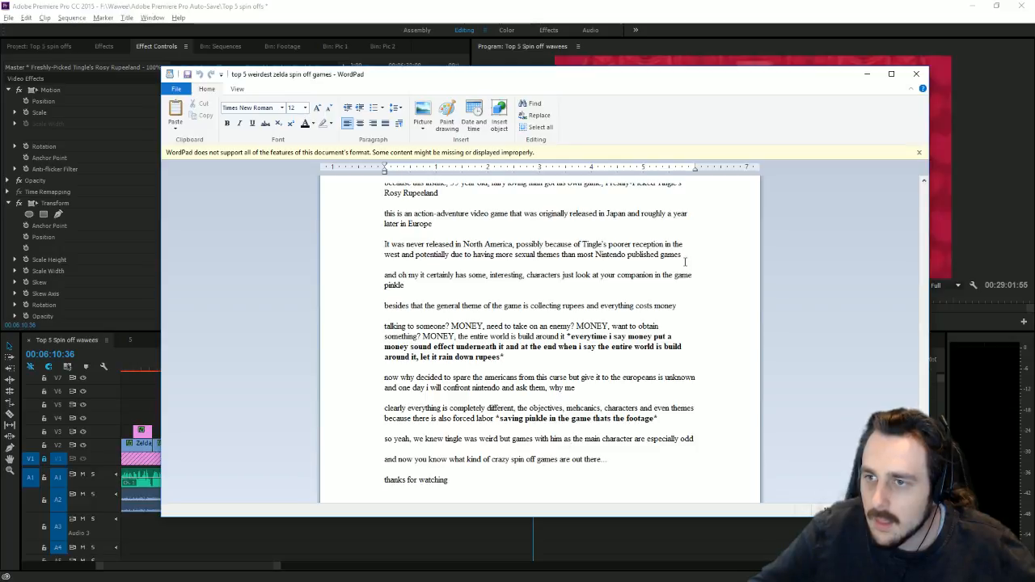
{"action": "left_click", "coordinate": [647, 60]}
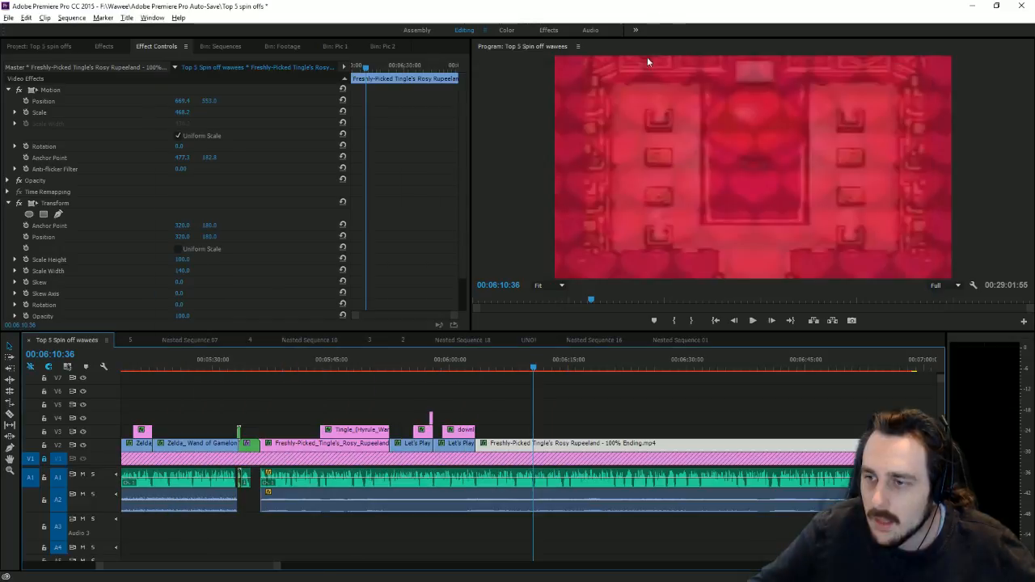
{"action": "mouse_move", "coordinate": [504, 371]}
{"action": "left_mouse_down"}
{"action": "mouse_move", "coordinate": [536, 380]}
{"action": "mouse_move", "coordinate": [496, 387]}
{"action": "mouse_move", "coordinate": [516, 382]}
{"action": "left_mouse_up"}
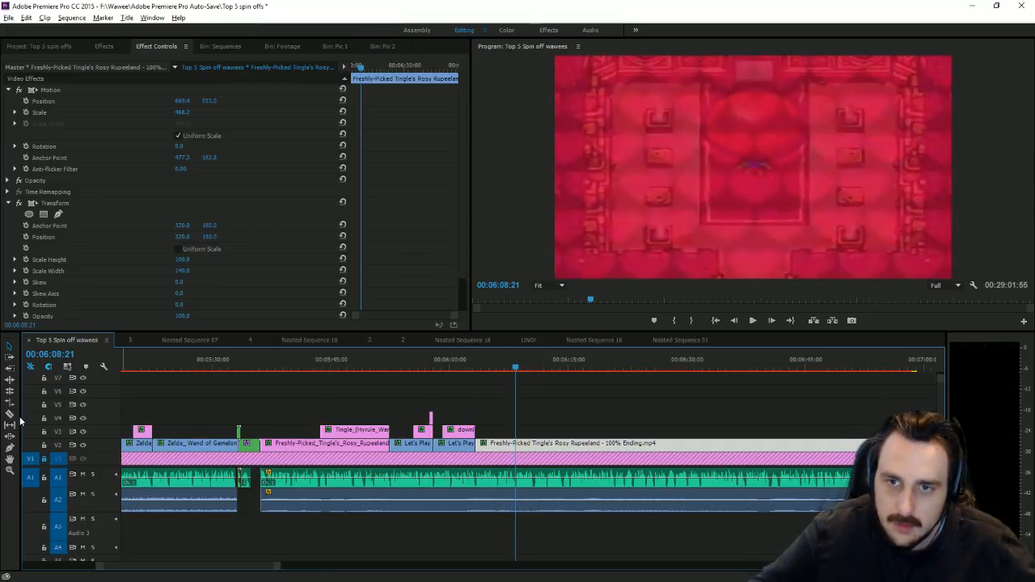
Step: Razor the 100% Ending clip at 6:08:21 and delete its tail
{"action": "key", "text": "c"}
{"action": "left_click", "coordinate": [518, 445]}
{"action": "key", "text": "v"}
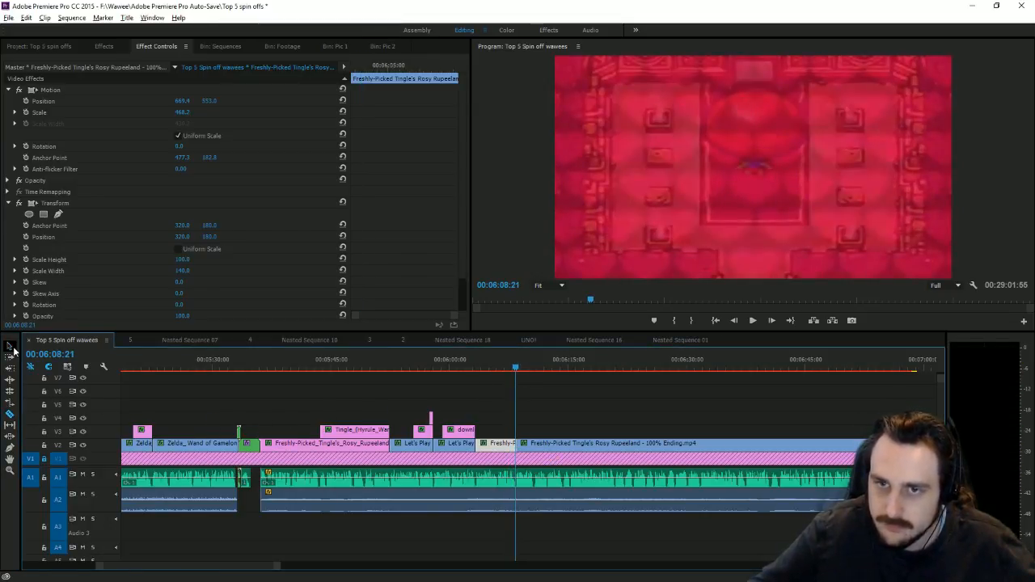
{"action": "key", "text": "Delete"}
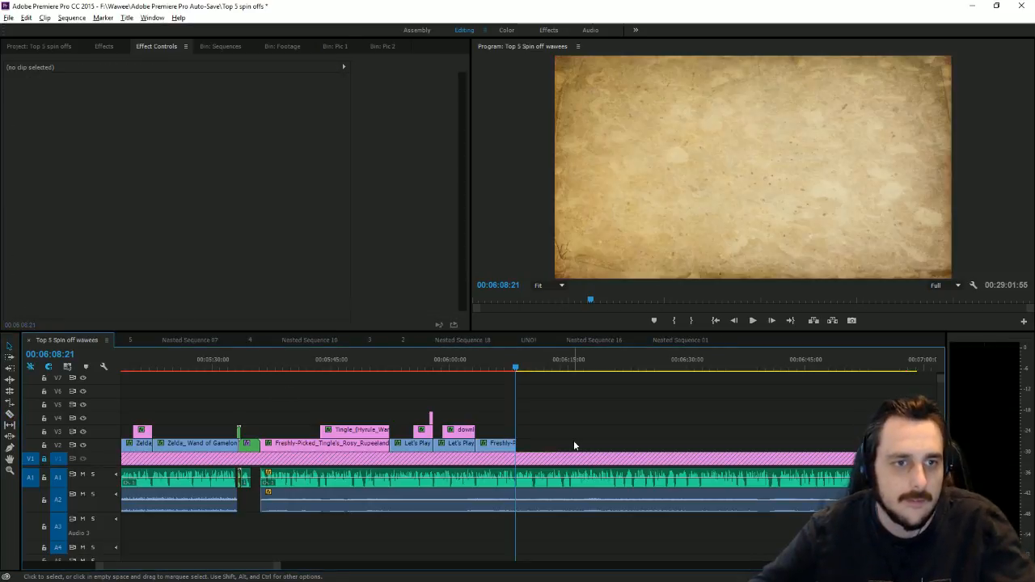
Step: Add the Let's Play Freshly-Picked footage clip to the timeline near 32:00
{"action": "key", "text": "alt+Tab"}
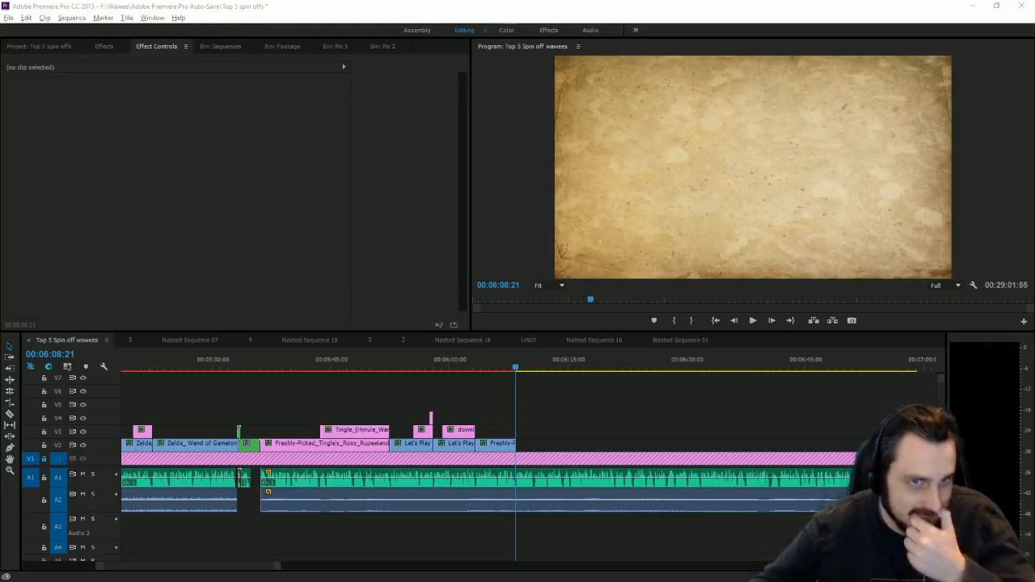
{"action": "left_click_drag", "start_coordinate": [277, 567], "coordinate": [922, 568]}
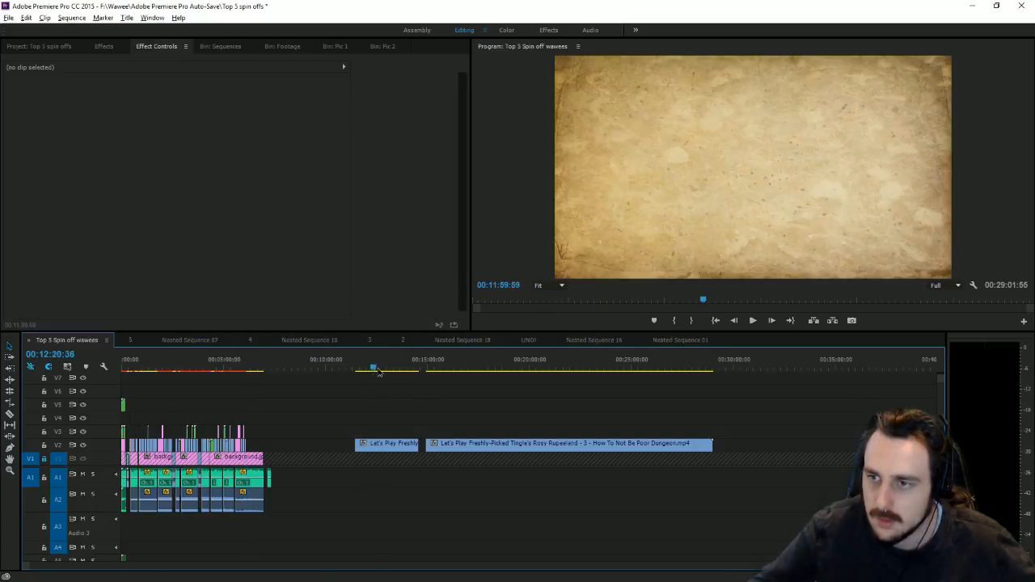
{"action": "left_click_drag", "start_coordinate": [377, 369], "coordinate": [389, 369]}
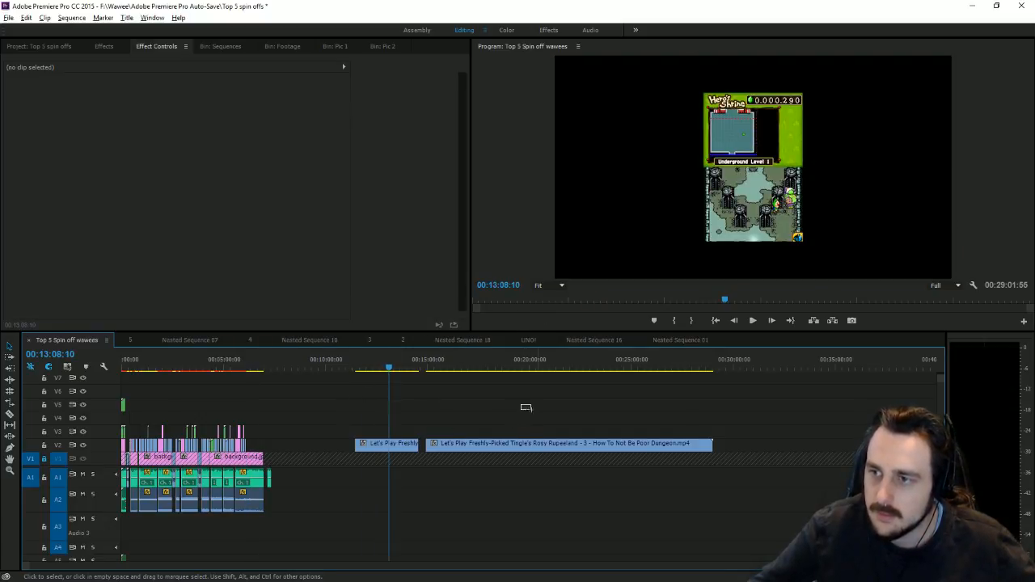
{"action": "left_click", "coordinate": [346, 47]}
{"action": "left_click", "coordinate": [296, 47]}
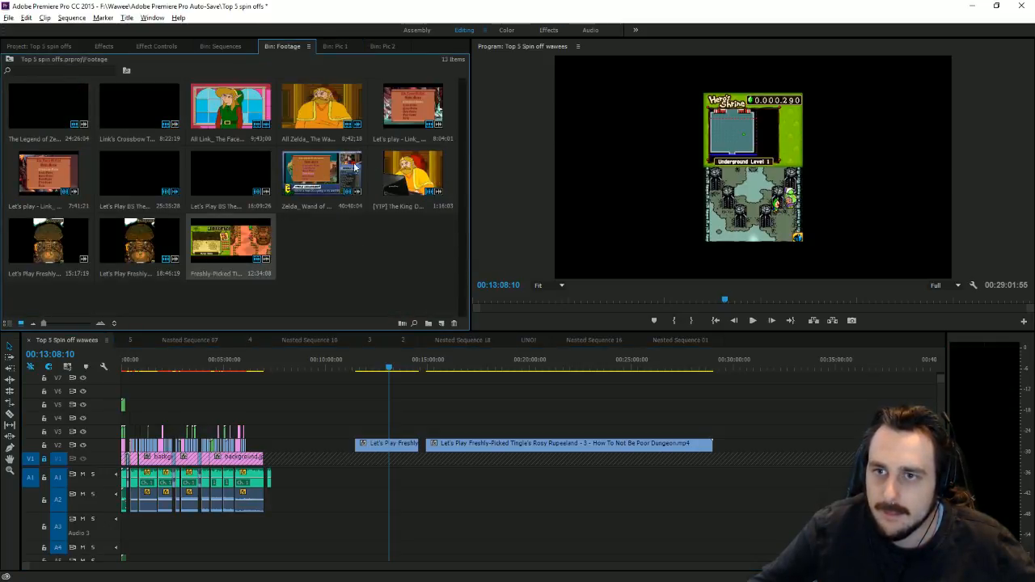
{"action": "left_click_drag", "start_coordinate": [67, 243], "coordinate": [805, 477]}
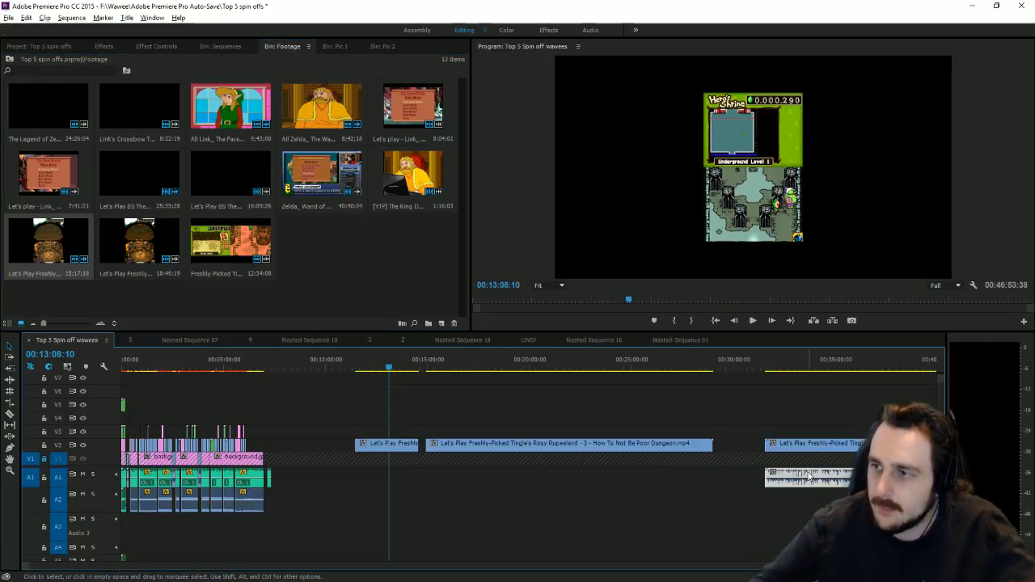
Step: Scrub to the Chiko's Mum dialogue moment and scale the footage up greatly in the Program monitor
{"action": "left_click", "coordinate": [812, 369]}
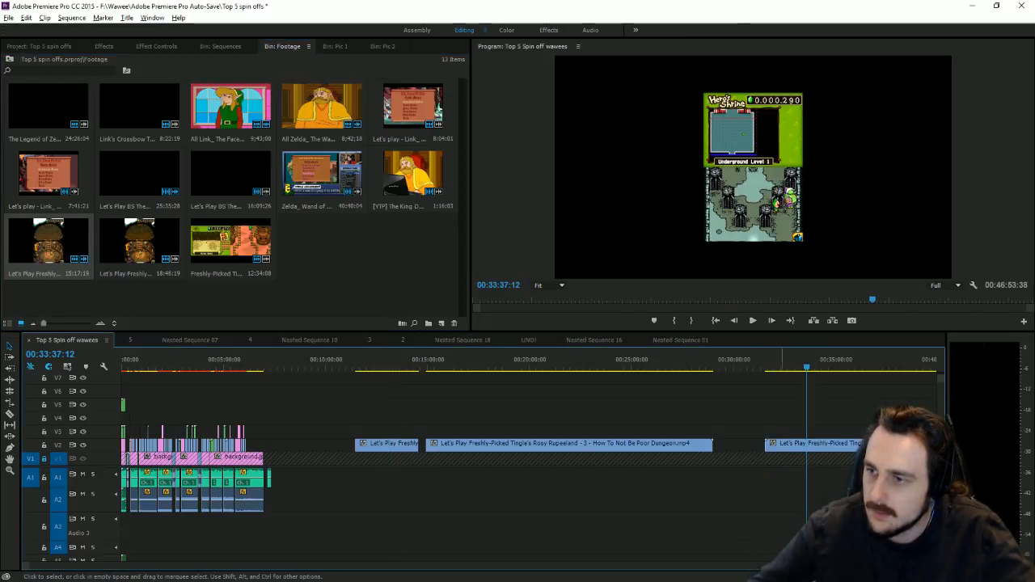
{"action": "key", "text": "minus"}
{"action": "key", "text": "minus"}
{"action": "left_click", "coordinate": [730, 366]}
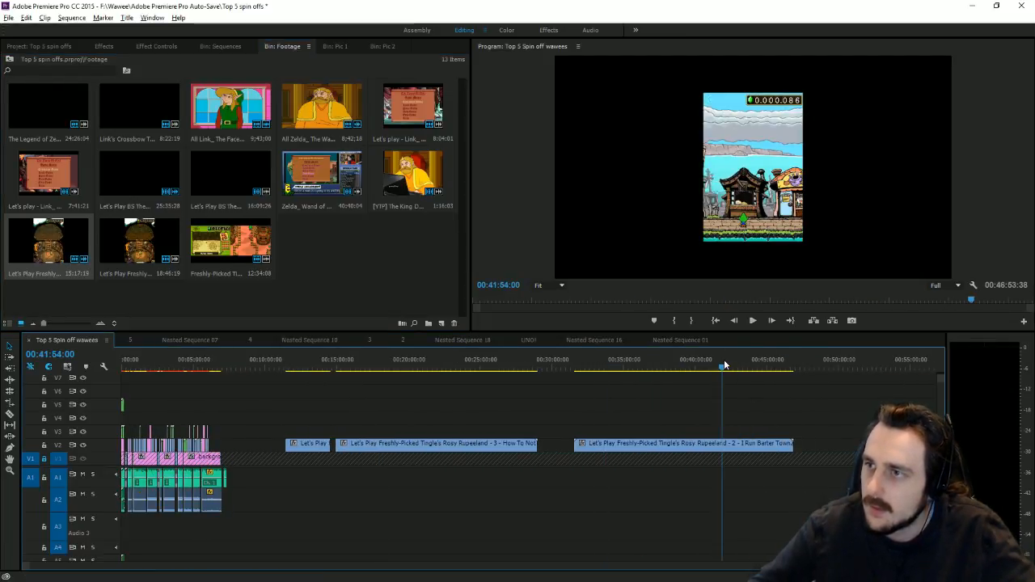
{"action": "left_click_drag", "start_coordinate": [730, 365], "coordinate": [765, 370]}
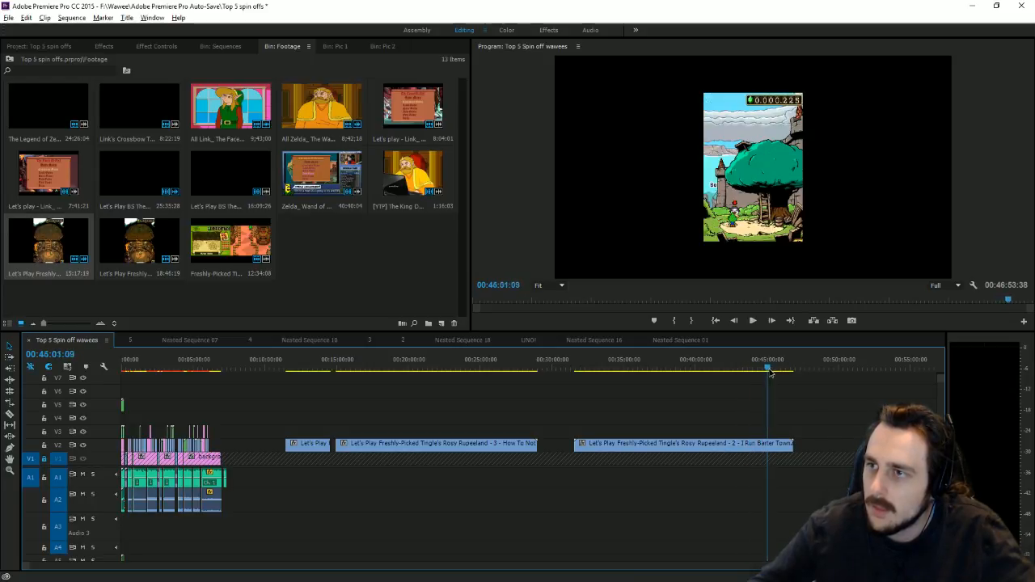
{"action": "left_click_drag", "start_coordinate": [778, 377], "coordinate": [783, 381]}
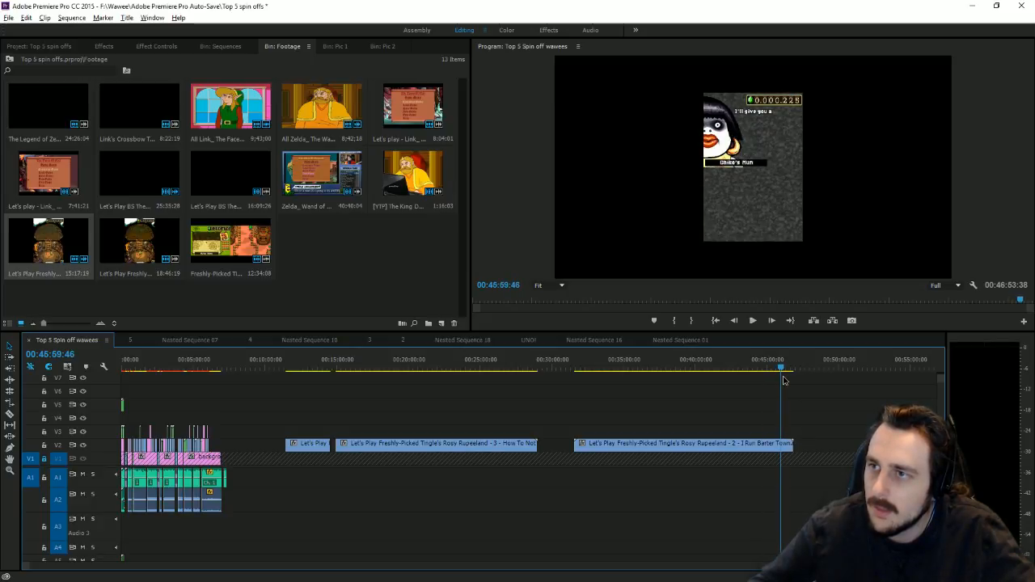
{"action": "double_click", "coordinate": [690, 113]}
{"action": "left_click_drag", "start_coordinate": [609, 160], "coordinate": [283, 154]}
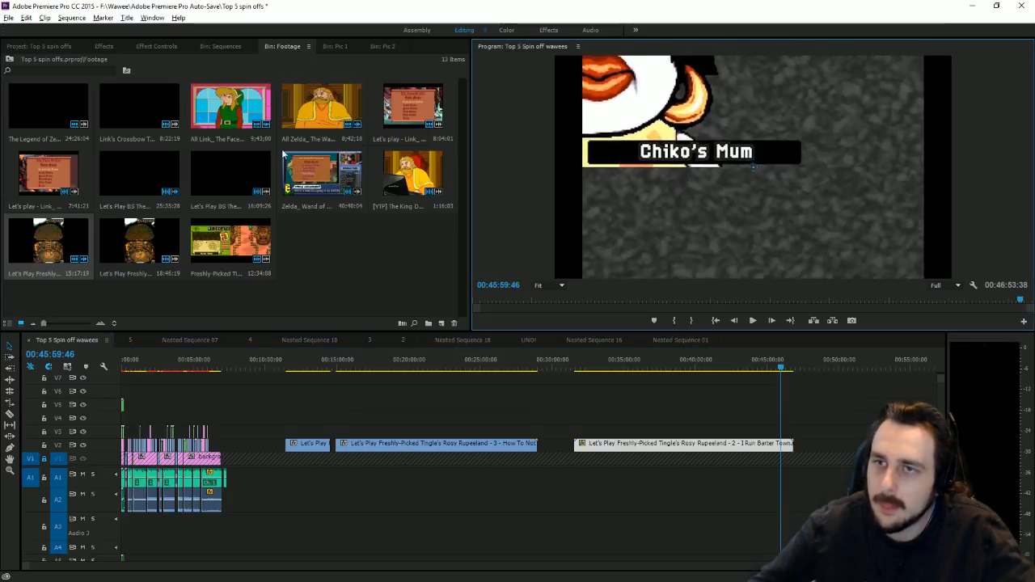
Step: Lower the Chiko's Mum footage and adjust its Motion scale toward 310.2 in Effect Controls
{"action": "left_click", "coordinate": [156, 46]}
{"action": "left_click", "coordinate": [8, 90]}
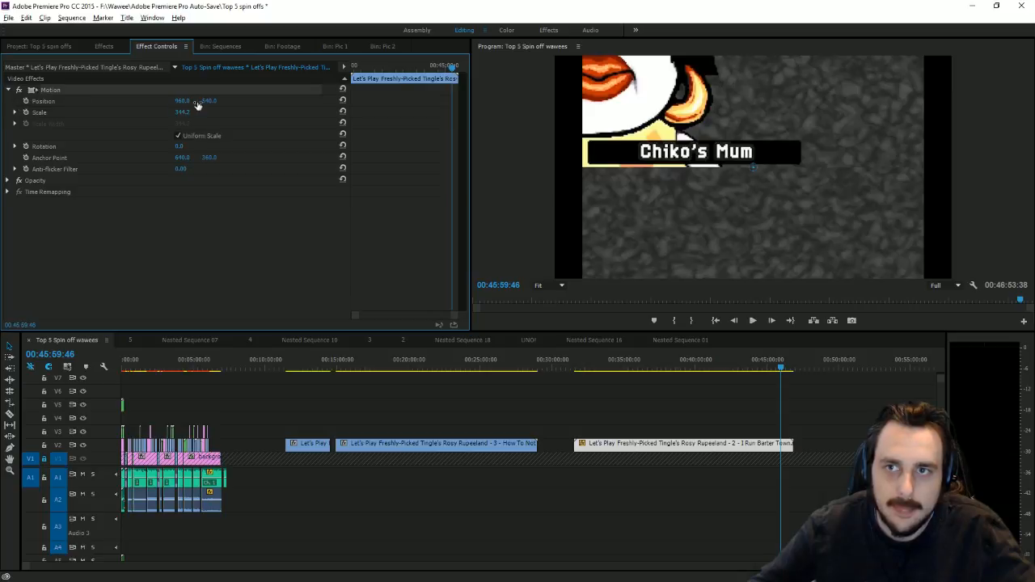
{"action": "left_click_drag", "start_coordinate": [207, 101], "coordinate": [514, 101]}
{"action": "left_click_drag", "start_coordinate": [183, 113], "coordinate": [129, 112]}
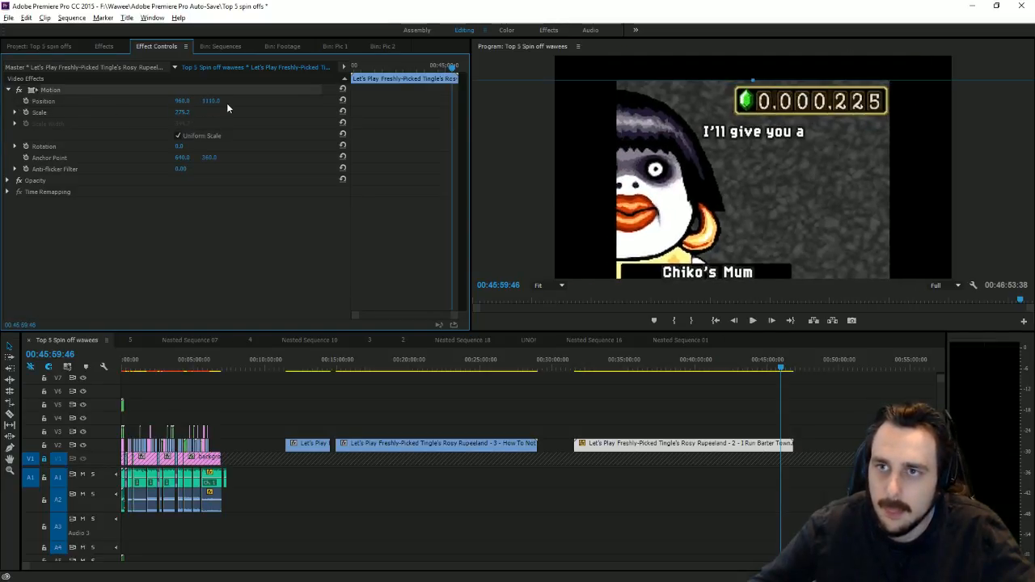
{"action": "left_click_drag", "start_coordinate": [212, 101], "coordinate": [187, 114]}
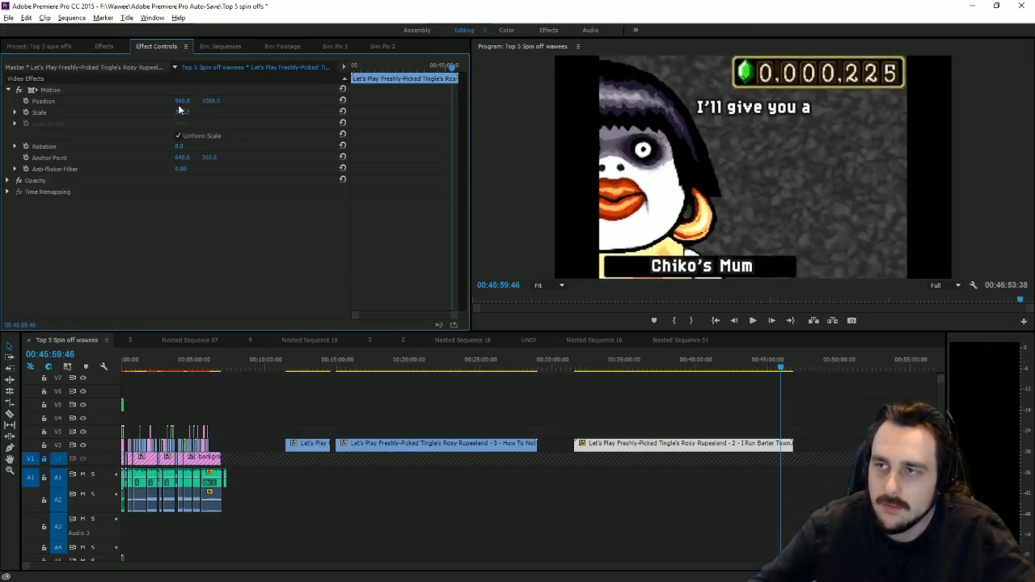
Step: Add a Transform effect and stretch its Scale Width to 132, then check framing later on
{"action": "left_click", "coordinate": [103, 46]}
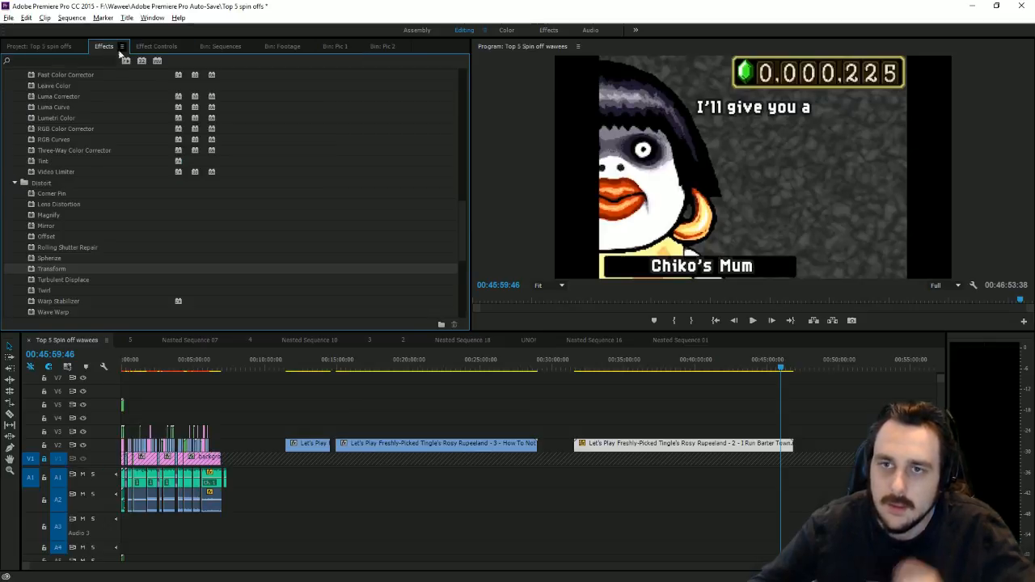
{"action": "scroll", "coordinate": [89, 236], "scroll_direction": "down", "scroll_amount": 1}
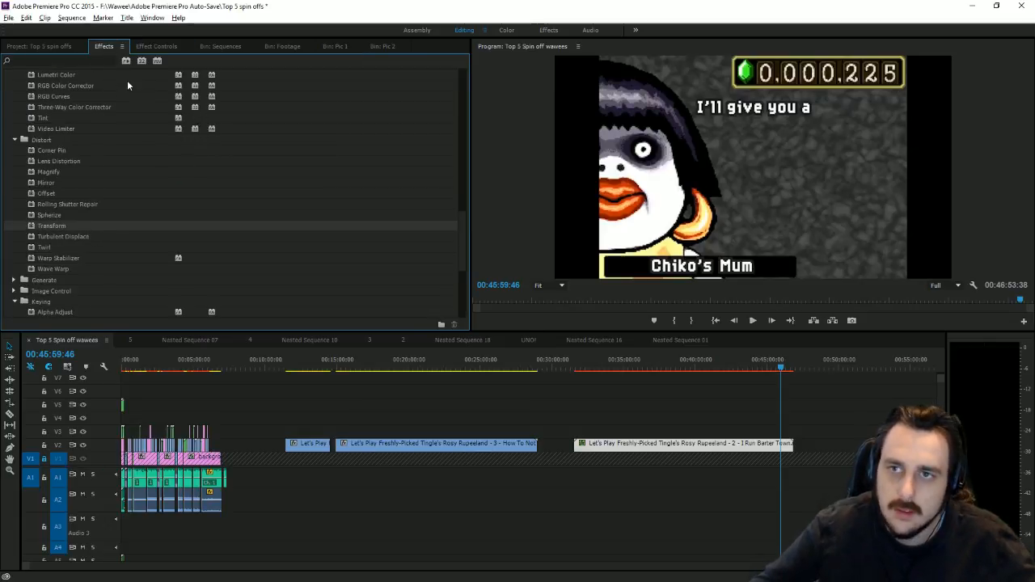
{"action": "left_click", "coordinate": [157, 46]}
{"action": "scroll", "coordinate": [251, 214], "scroll_direction": "down", "scroll_amount": 2}
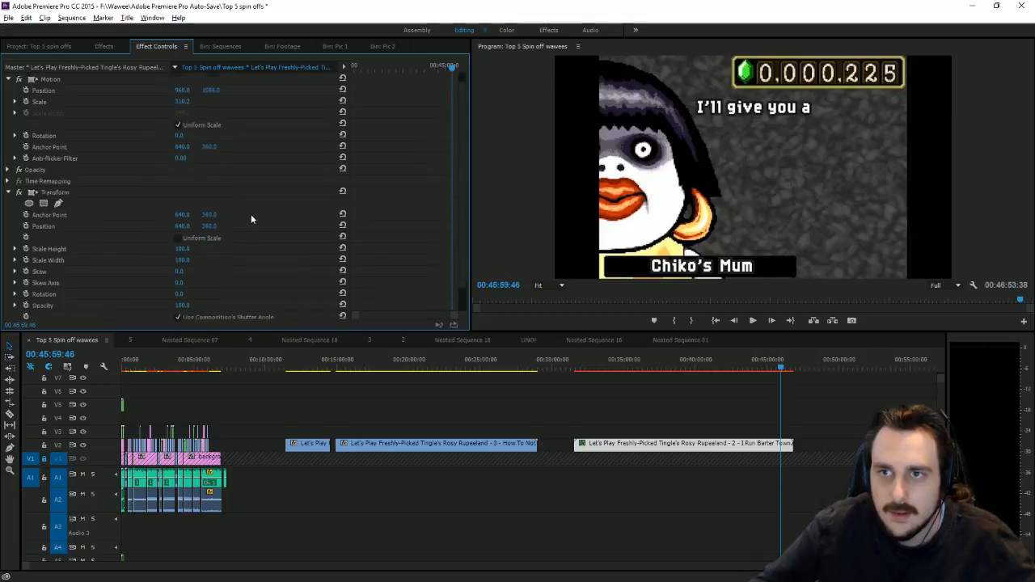
{"action": "left_click_drag", "start_coordinate": [183, 249], "coordinate": [206, 249]}
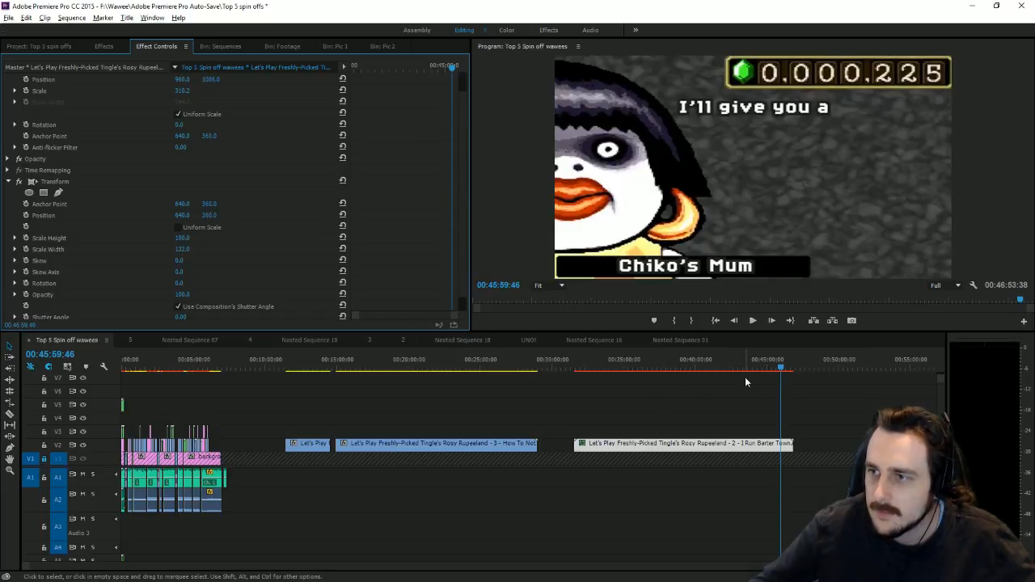
{"action": "left_click_drag", "start_coordinate": [780, 365], "coordinate": [788, 372]}
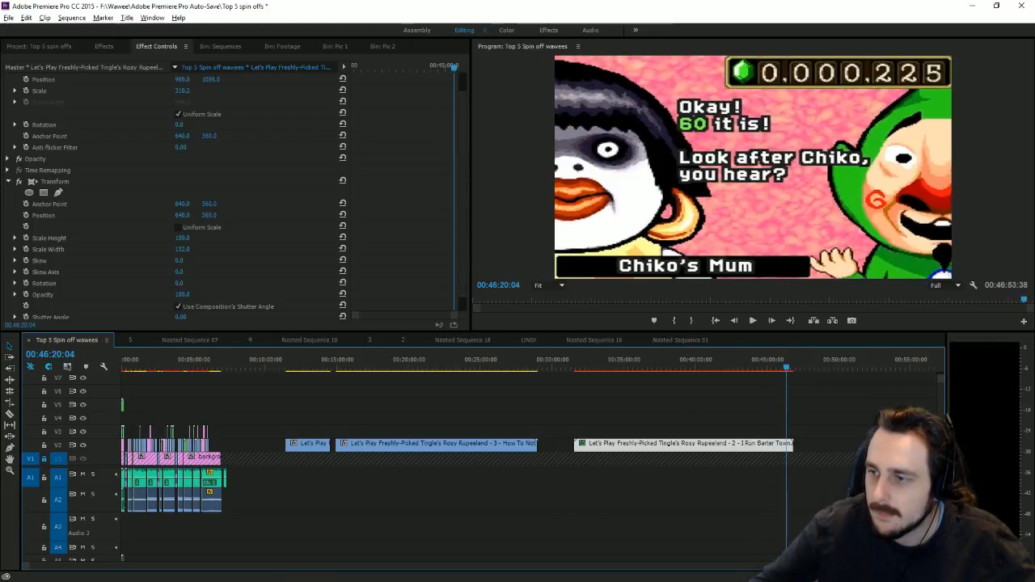
Step: Split the Chiko's Mum clip where the reward question finishes and delete the unwanted part
{"action": "key", "text": "equal"}
{"action": "key", "text": "equal"}
{"action": "key", "text": "equal"}
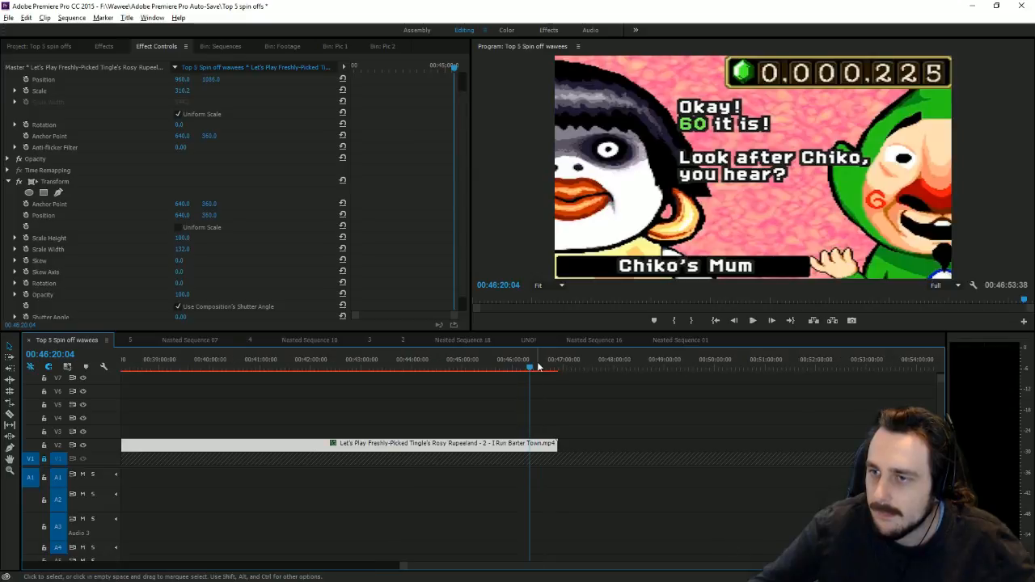
{"action": "left_click", "coordinate": [531, 366]}
{"action": "left_click_drag", "start_coordinate": [531, 367], "coordinate": [522, 368]}
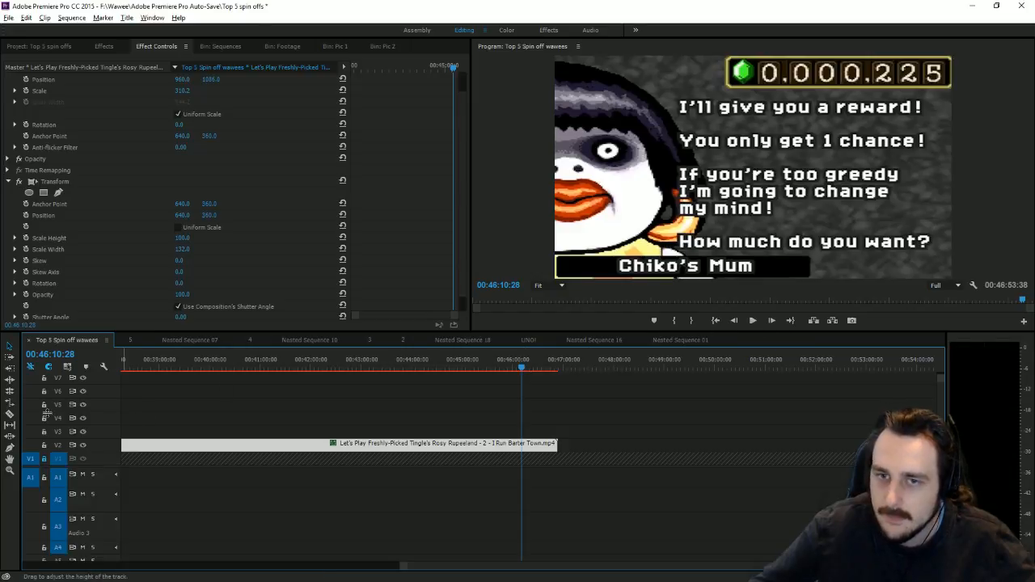
{"action": "left_click", "coordinate": [10, 414]}
{"action": "left_click", "coordinate": [522, 445]}
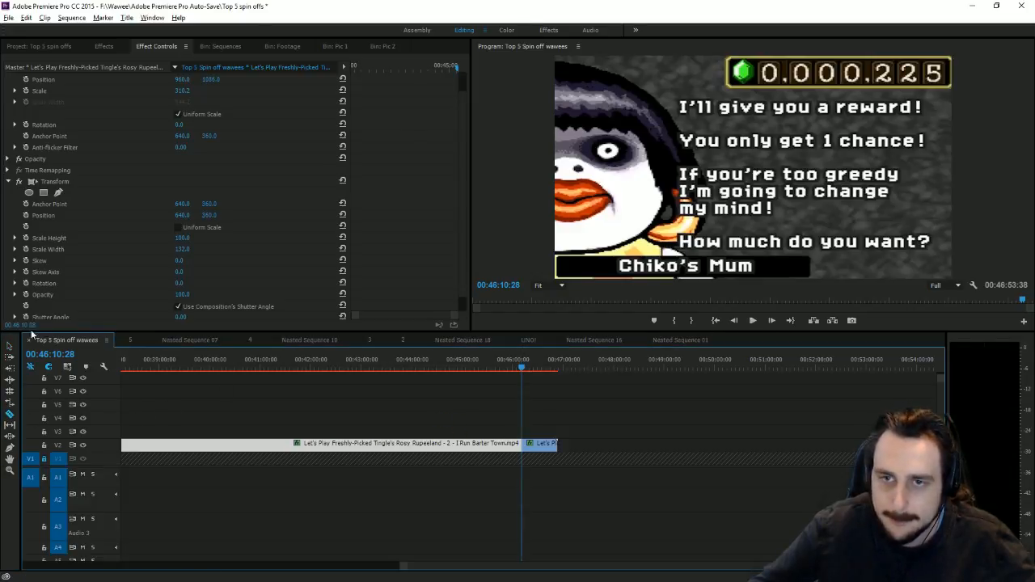
{"action": "key", "text": "v"}
{"action": "left_click", "coordinate": [531, 446]}
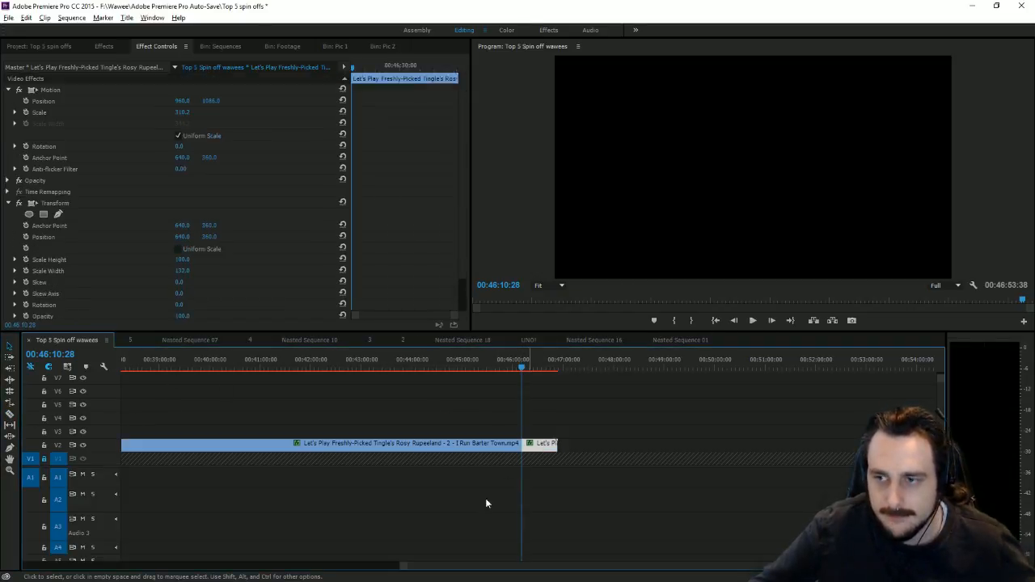
{"action": "key", "text": "Delete"}
Step: Paste the remaining clip onto V2 and position it at 6:10:05 after the gameplay clips
{"action": "left_click_drag", "start_coordinate": [452, 567], "coordinate": [64, 522]}
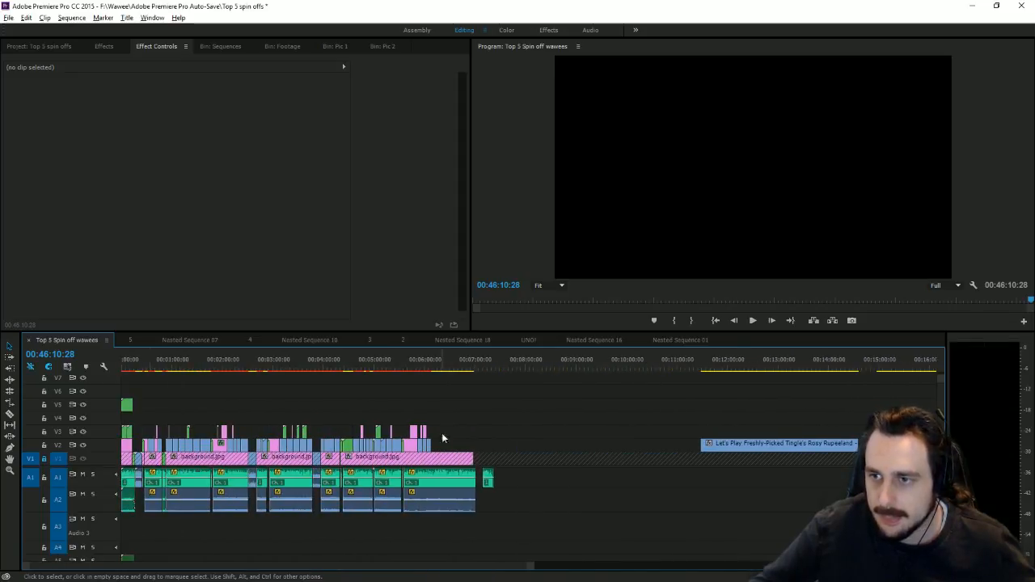
{"action": "left_click", "coordinate": [457, 361]}
{"action": "key", "text": "ctrl+v"}
{"action": "left_click_drag", "start_coordinate": [471, 445], "coordinate": [451, 444]}
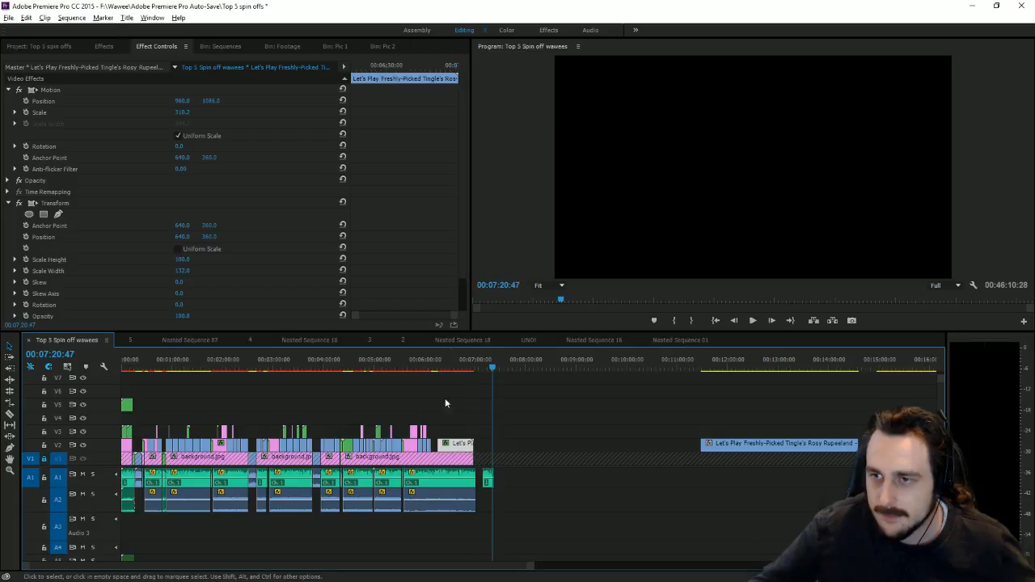
{"action": "left_click", "coordinate": [433, 362]}
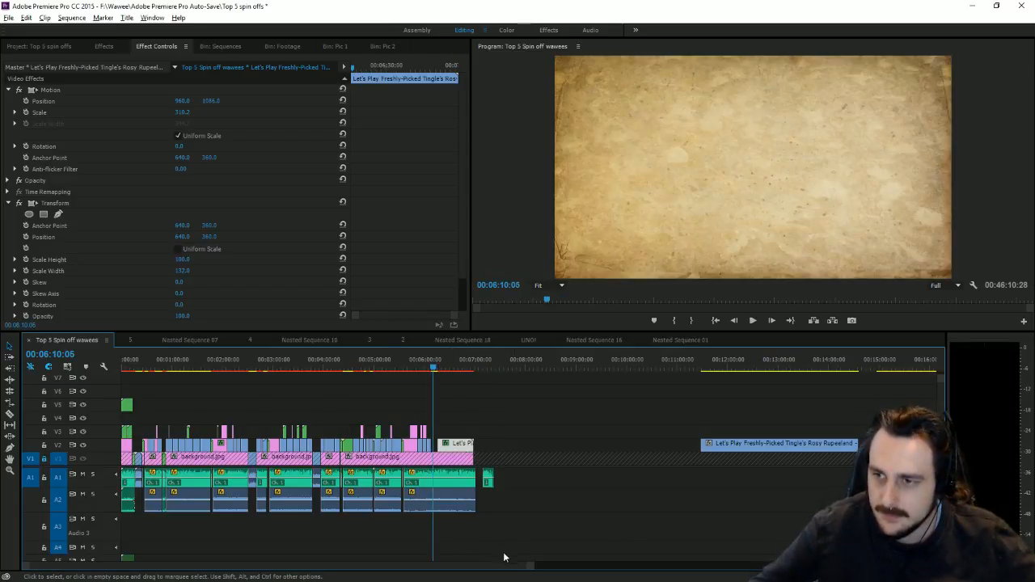
{"action": "key", "text": "equal"}
{"action": "key", "text": "equal"}
{"action": "key", "text": "equal"}
{"action": "key", "text": "equal"}
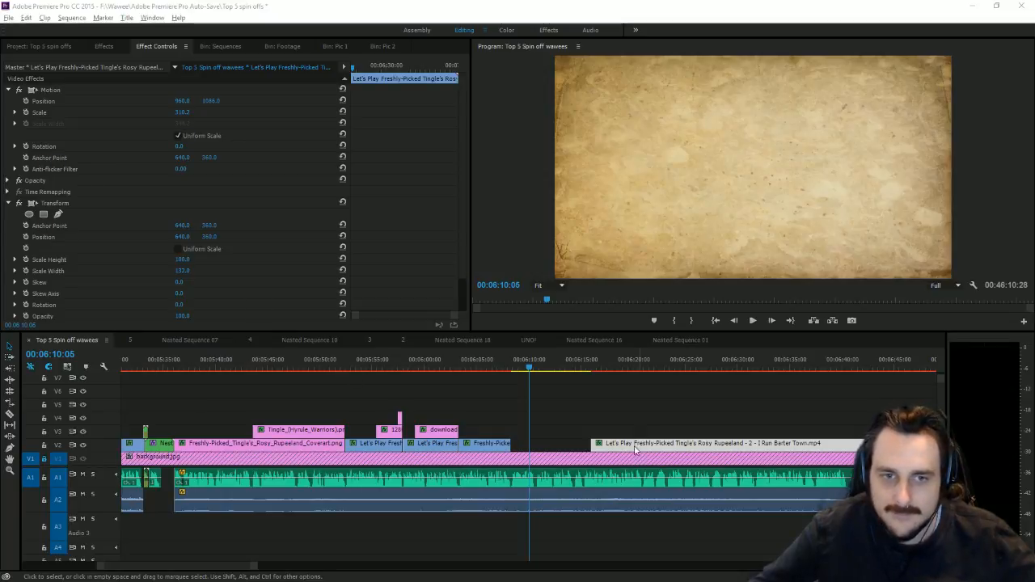
{"action": "left_click_drag", "start_coordinate": [617, 450], "coordinate": [593, 453]}
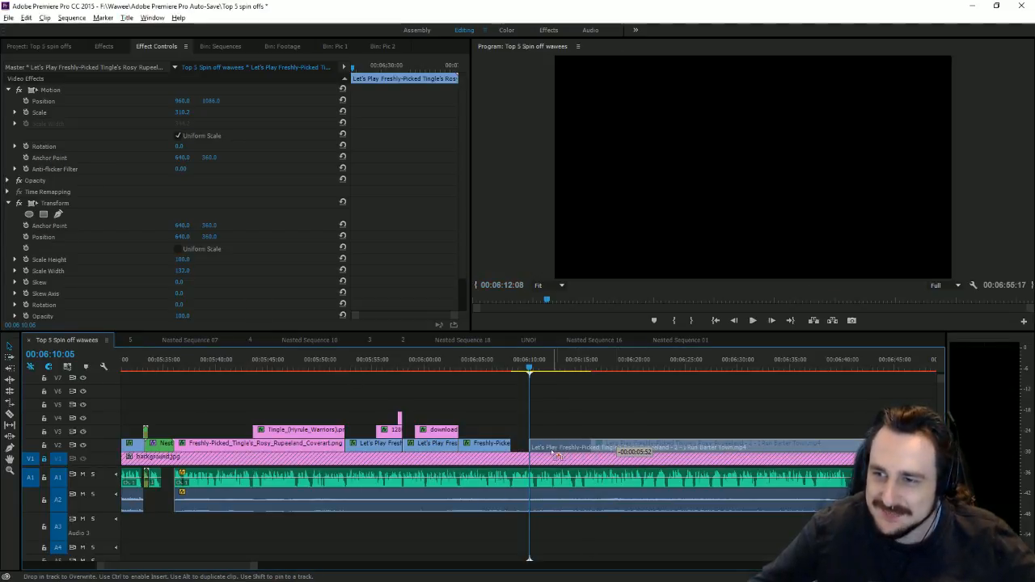
{"action": "left_click_drag", "start_coordinate": [548, 455], "coordinate": [549, 453]}
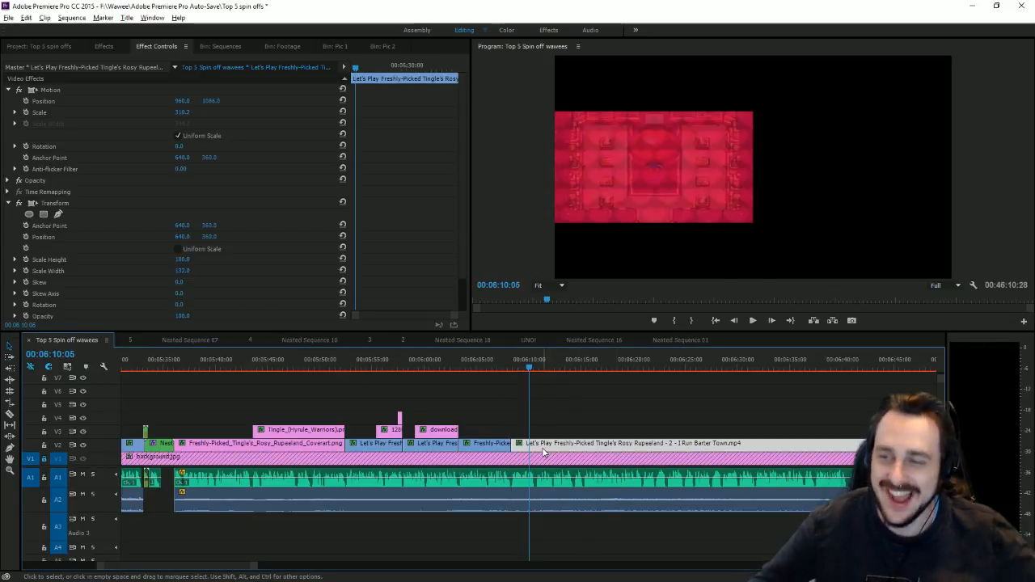
Step: Trim the clip's start to butt it against the previous clip and play back the join
{"action": "left_click_drag", "start_coordinate": [512, 364], "coordinate": [519, 360]}
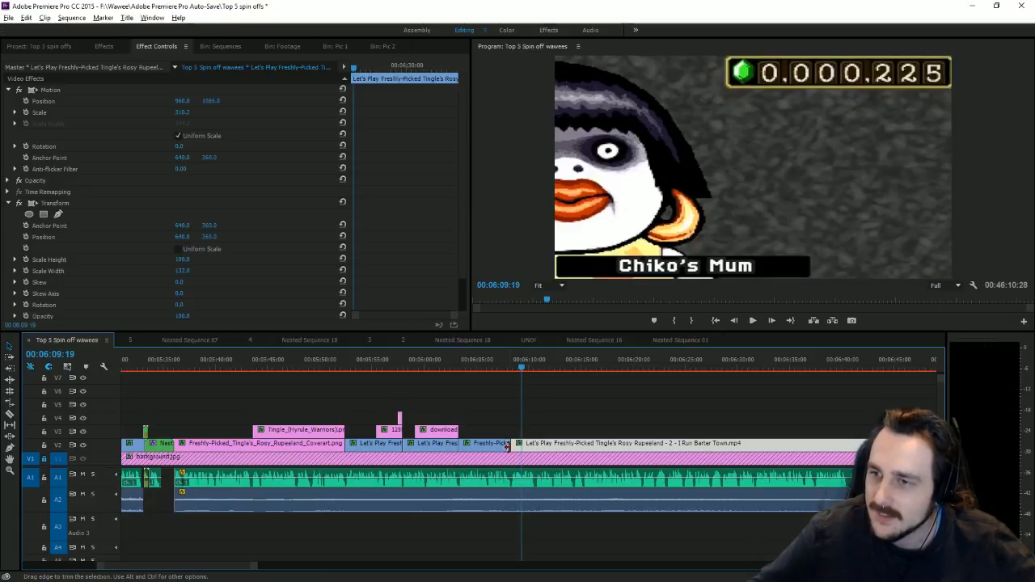
{"action": "left_click_drag", "start_coordinate": [515, 446], "coordinate": [525, 446]}
{"action": "left_click", "coordinate": [514, 364]}
{"action": "left_click", "coordinate": [753, 320]}
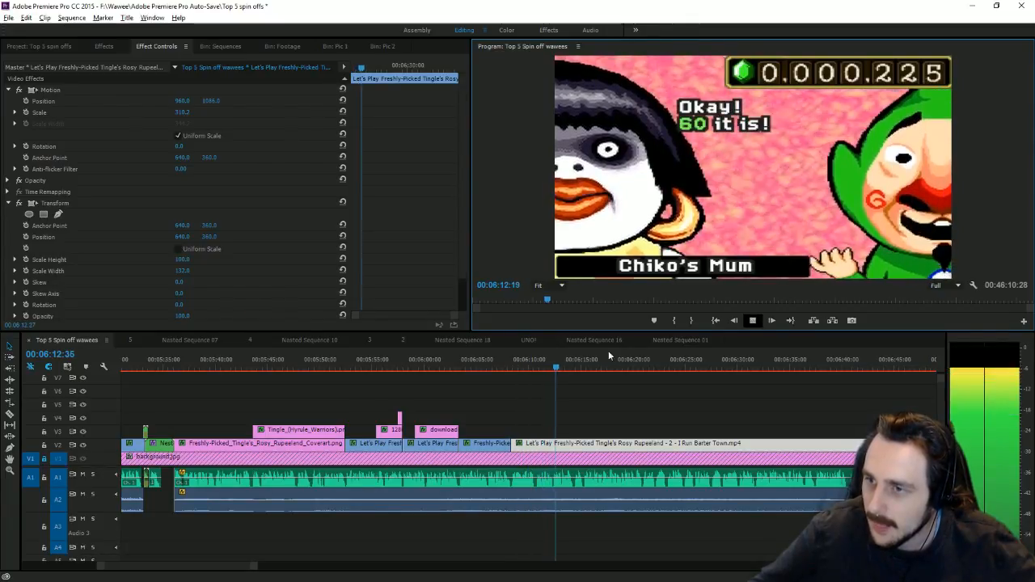
Step: Set the Chiko's Mum clip's speed, trying 84.99% and 80% before settling on 75%
{"action": "left_click_drag", "start_coordinate": [538, 366], "coordinate": [552, 368]}
{"action": "right_click", "coordinate": [557, 450]}
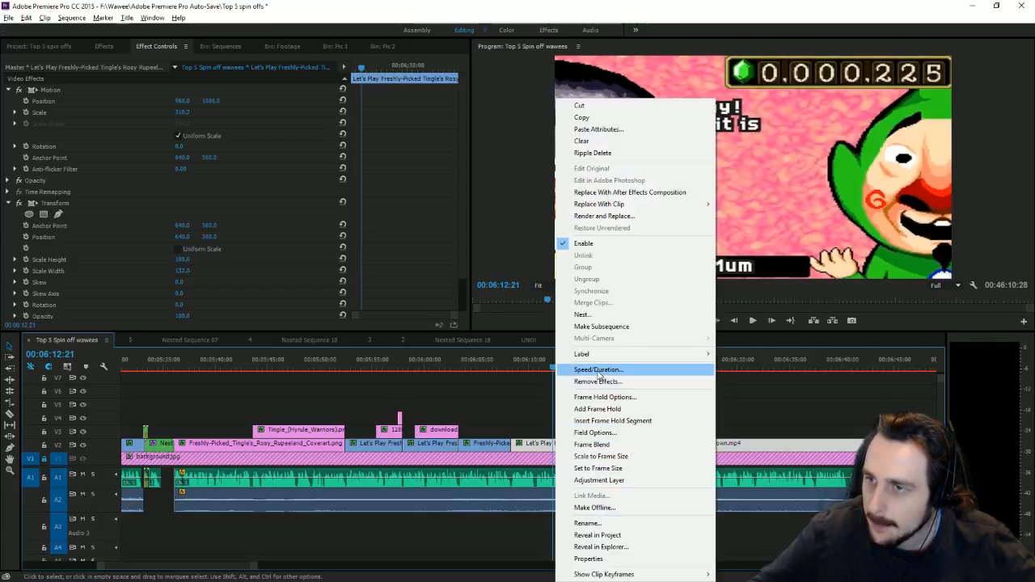
{"action": "left_click", "coordinate": [597, 369]}
{"action": "type", "text": "84.99"}
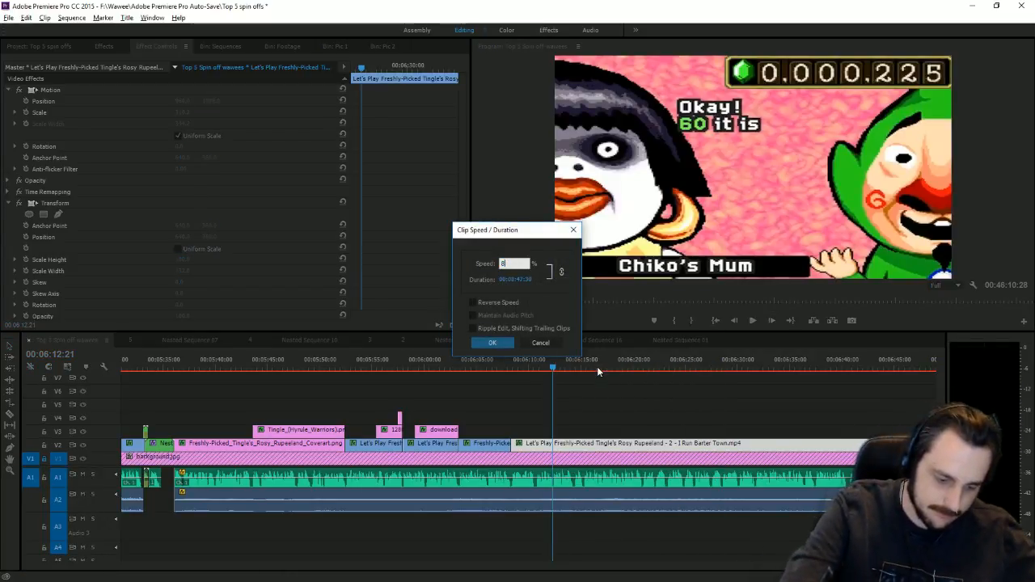
{"action": "key", "text": "Return"}
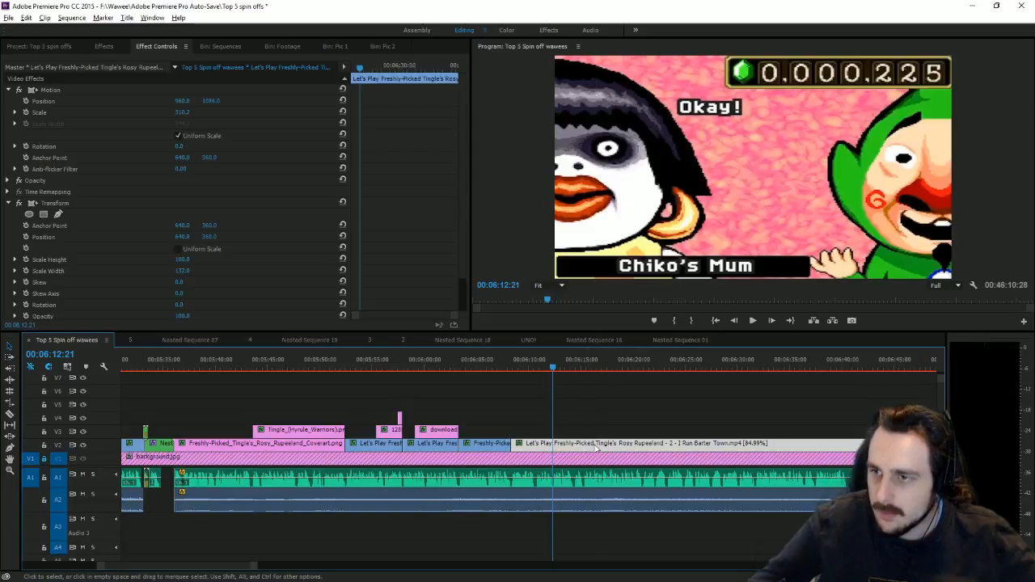
{"action": "right_click", "coordinate": [596, 444]}
{"action": "left_click", "coordinate": [637, 368]}
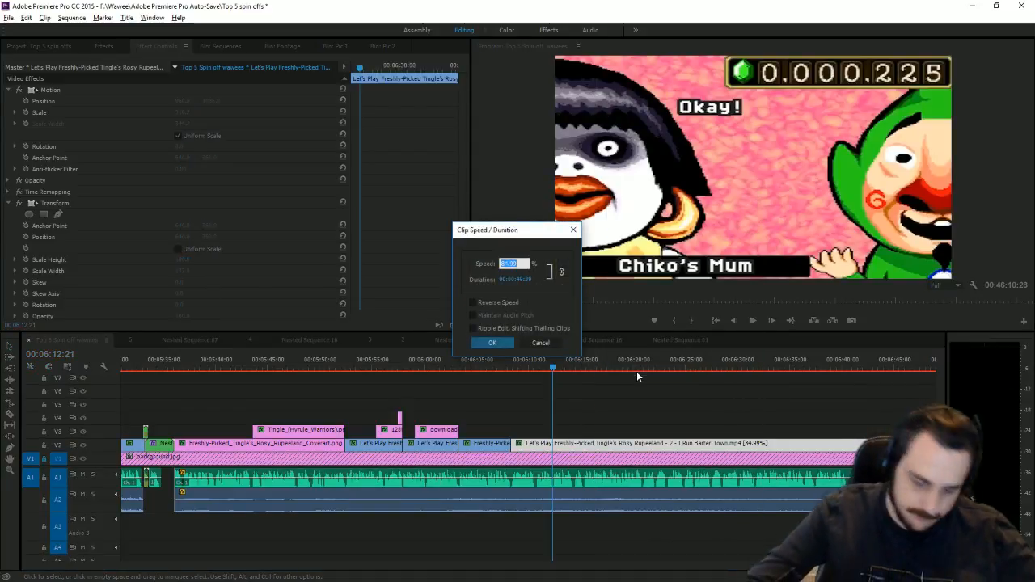
{"action": "type", "text": "80"}
{"action": "key", "text": "Return"}
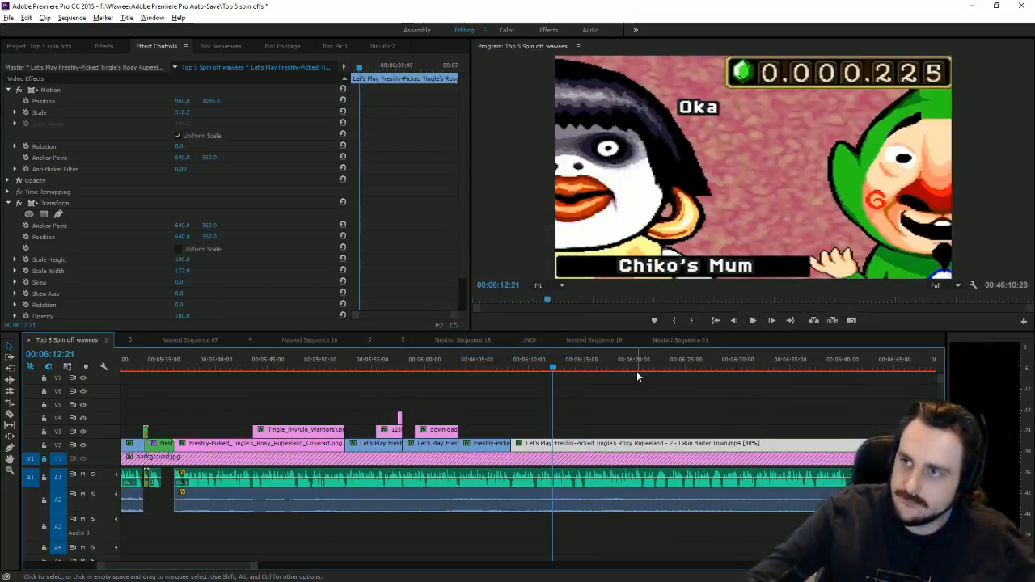
{"action": "right_click", "coordinate": [599, 444]}
{"action": "left_click", "coordinate": [643, 370]}
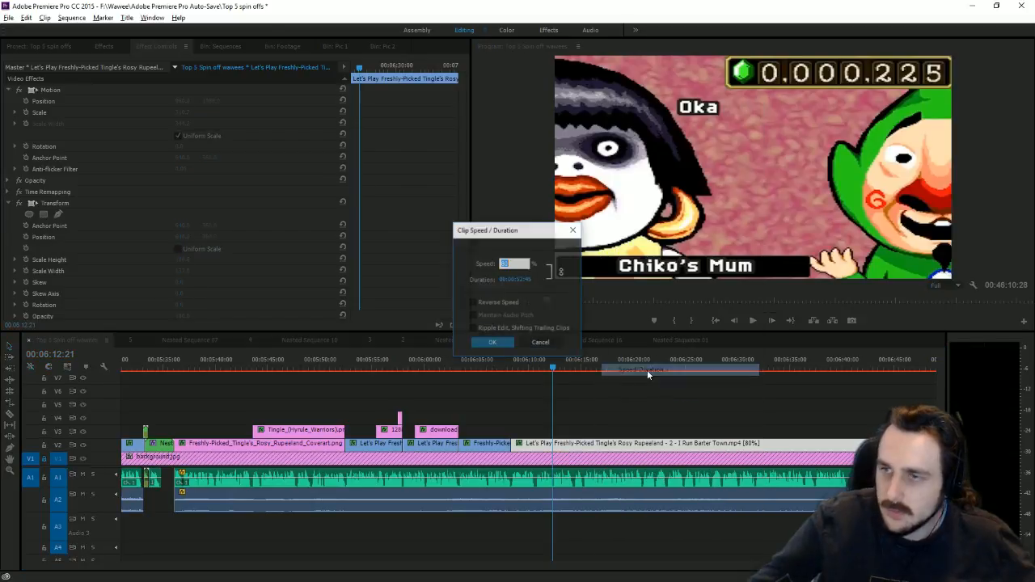
{"action": "type", "text": "75"}
{"action": "key", "text": "Return"}
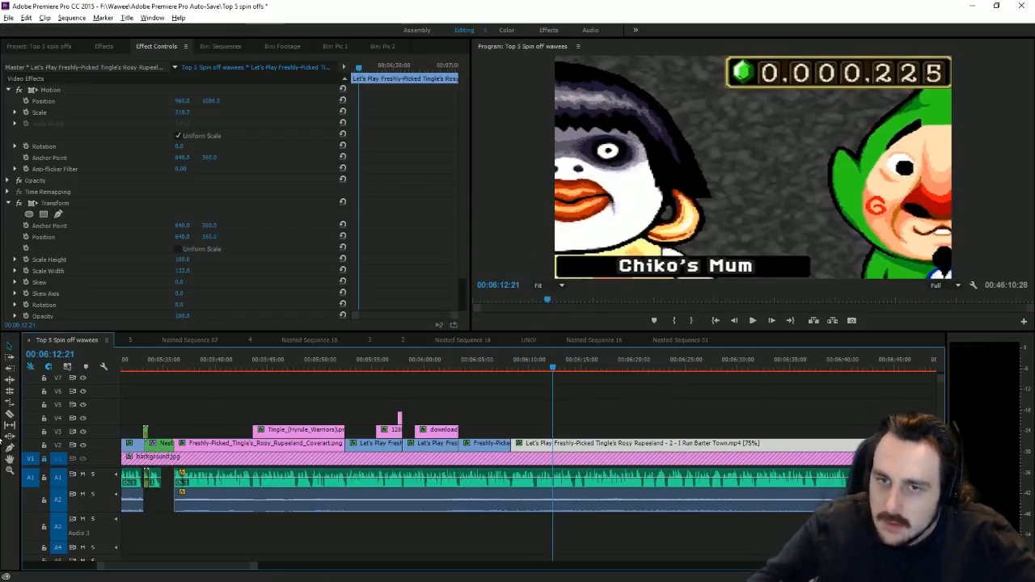
Step: Split the slowed clip, move the piece aside, and navigate to the part 2 clip near 00:31:40
{"action": "left_click", "coordinate": [555, 445]}
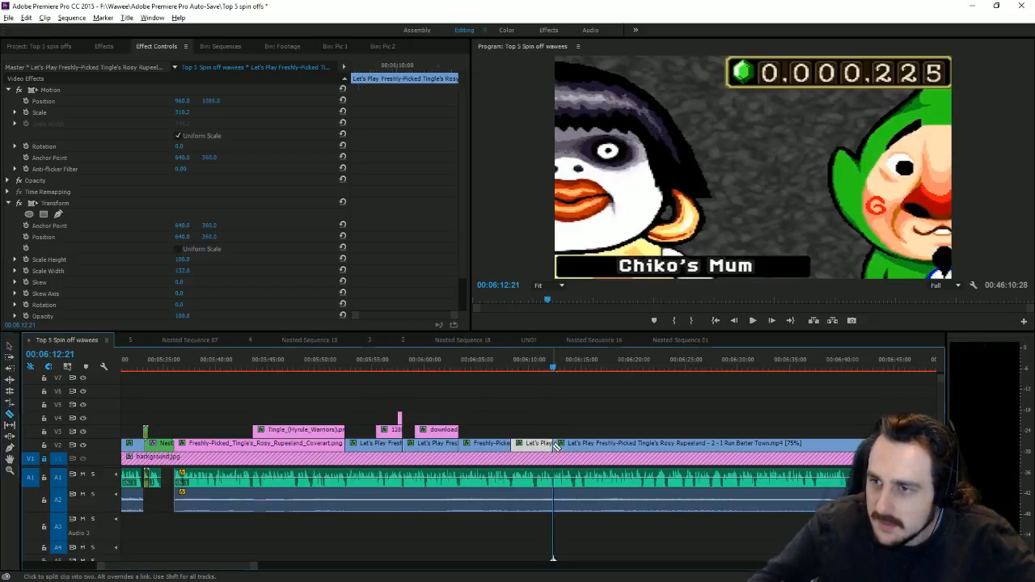
{"action": "left_click", "coordinate": [10, 346]}
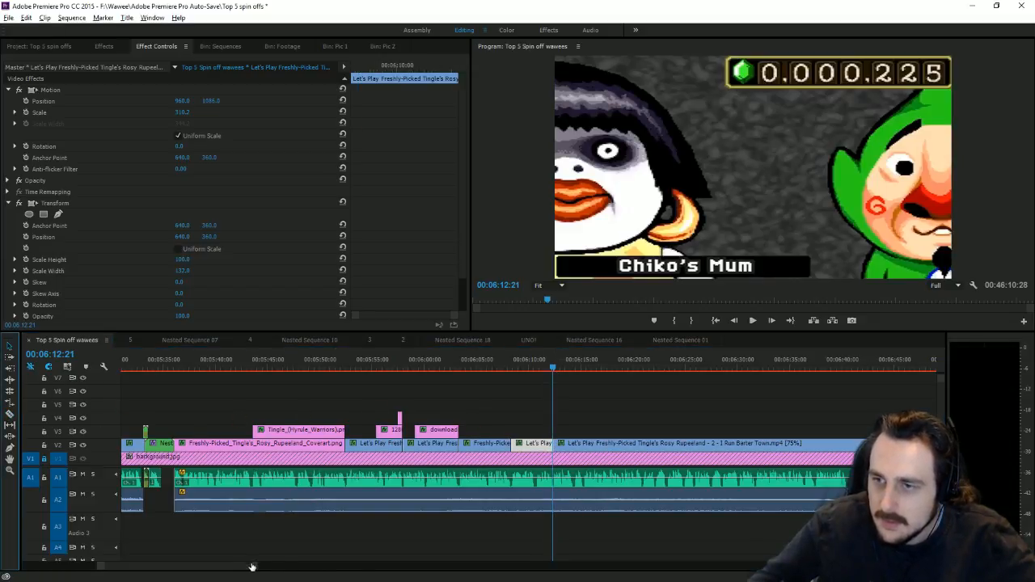
{"action": "left_click_drag", "start_coordinate": [253, 567], "coordinate": [545, 555]}
{"action": "left_click_drag", "start_coordinate": [401, 447], "coordinate": [854, 393]}
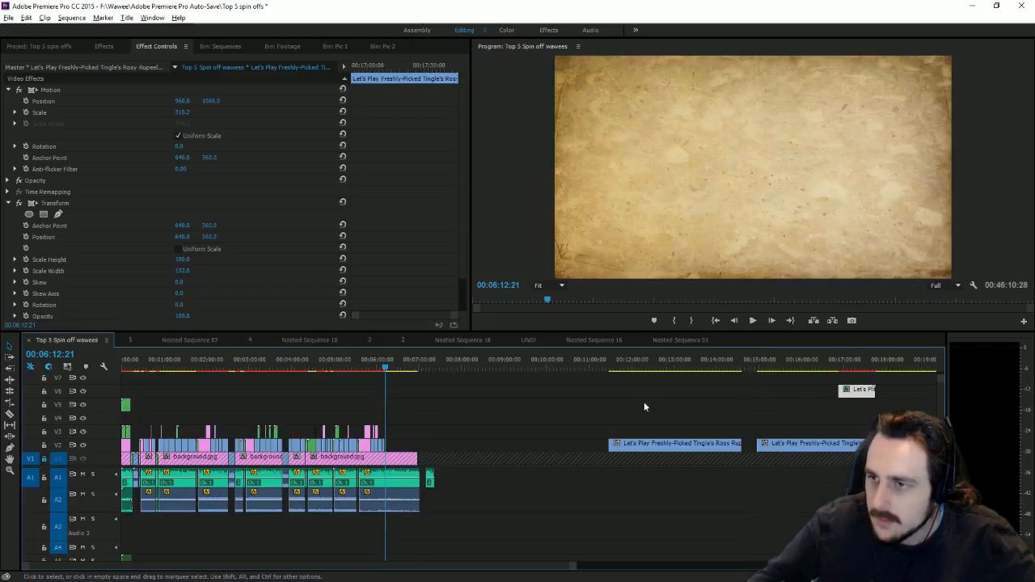
{"action": "left_click", "coordinate": [615, 368]}
{"action": "left_click_drag", "start_coordinate": [621, 371], "coordinate": [935, 369]}
{"action": "left_click_drag", "start_coordinate": [646, 570], "coordinate": [728, 566]}
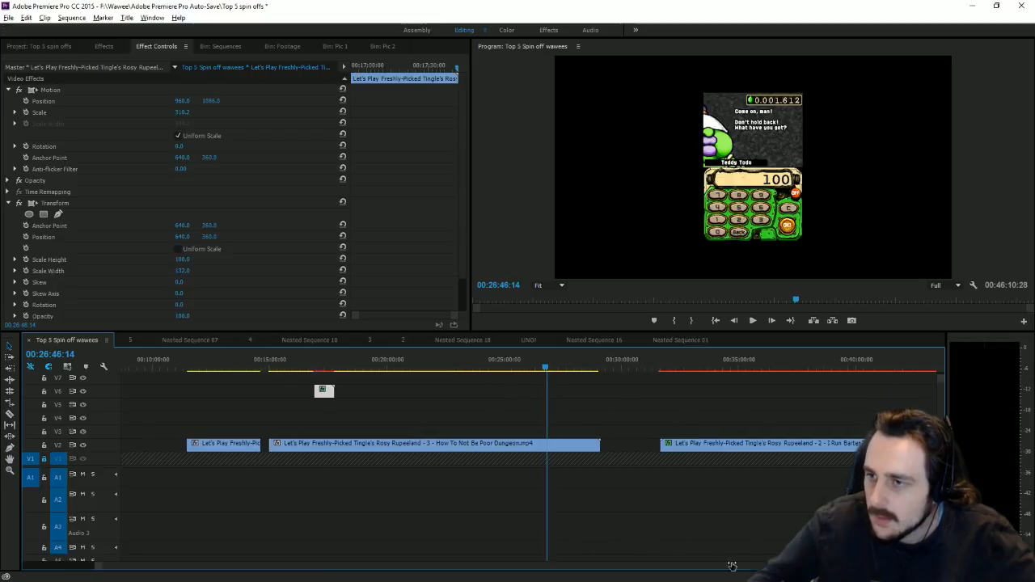
{"action": "left_click", "coordinate": [662, 373]}
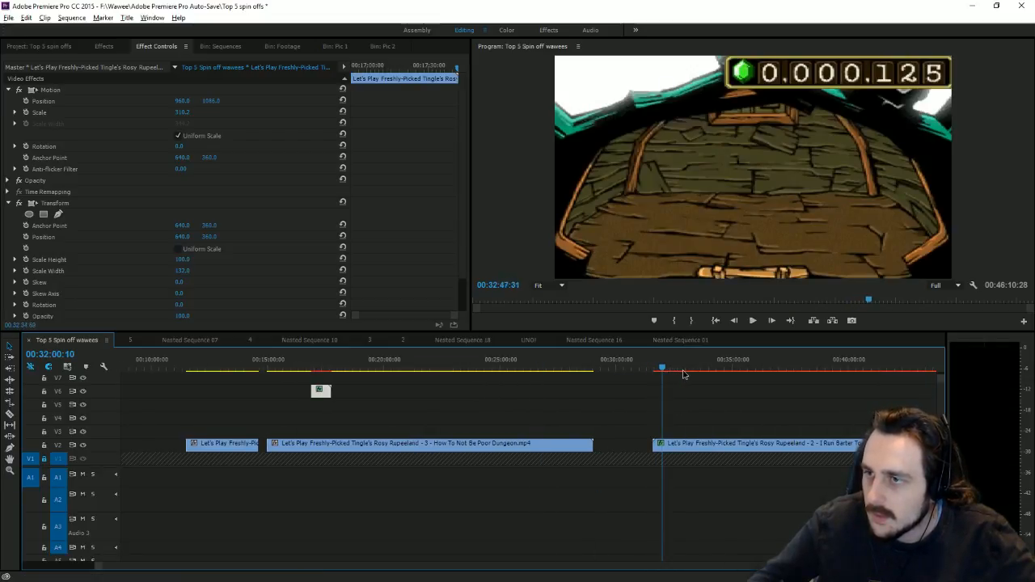
{"action": "left_click", "coordinate": [683, 373]}
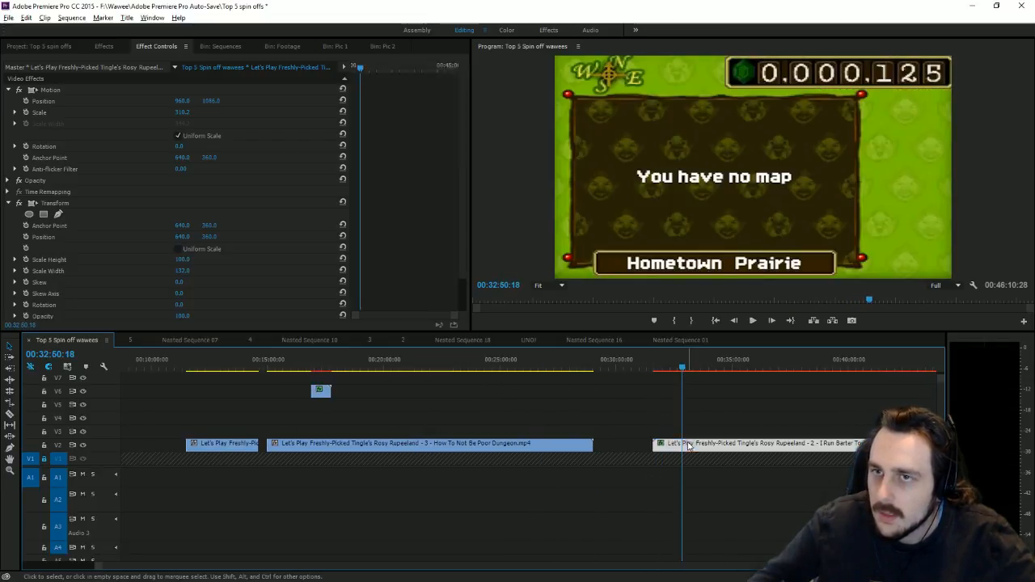
Step: Set the part 2 clip's vertical position to about 583 to show the room interior, then play it
{"action": "left_click_drag", "start_coordinate": [209, 101], "coordinate": [121, 101]}
{"action": "left_click_drag", "start_coordinate": [662, 356], "coordinate": [677, 368]}
{"action": "left_click_drag", "start_coordinate": [209, 100], "coordinate": [249, 100]}
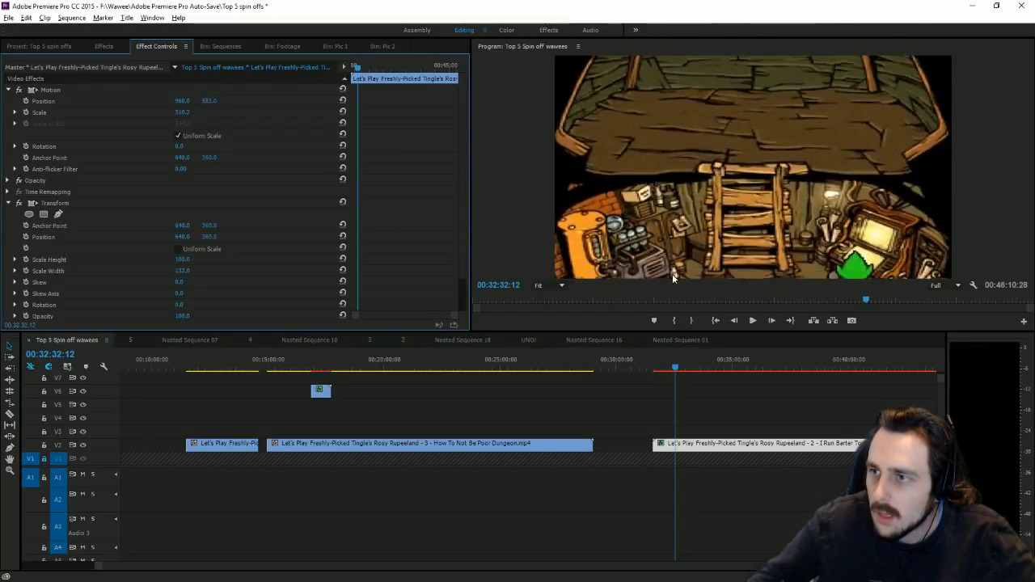
{"action": "left_click", "coordinate": [753, 320]}
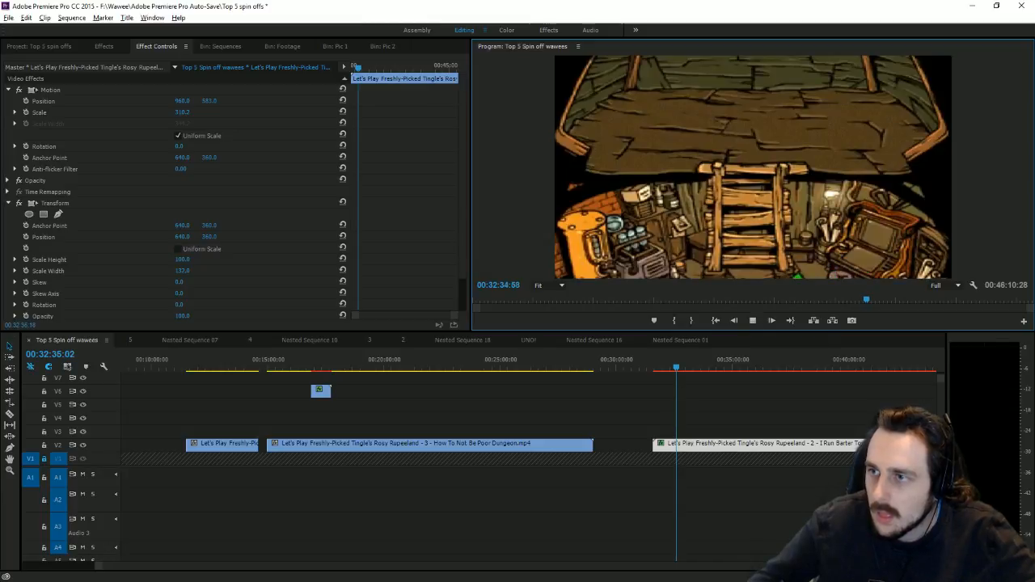
{"action": "scroll", "coordinate": [832, 518], "scroll_direction": "down", "scroll_amount": 2}
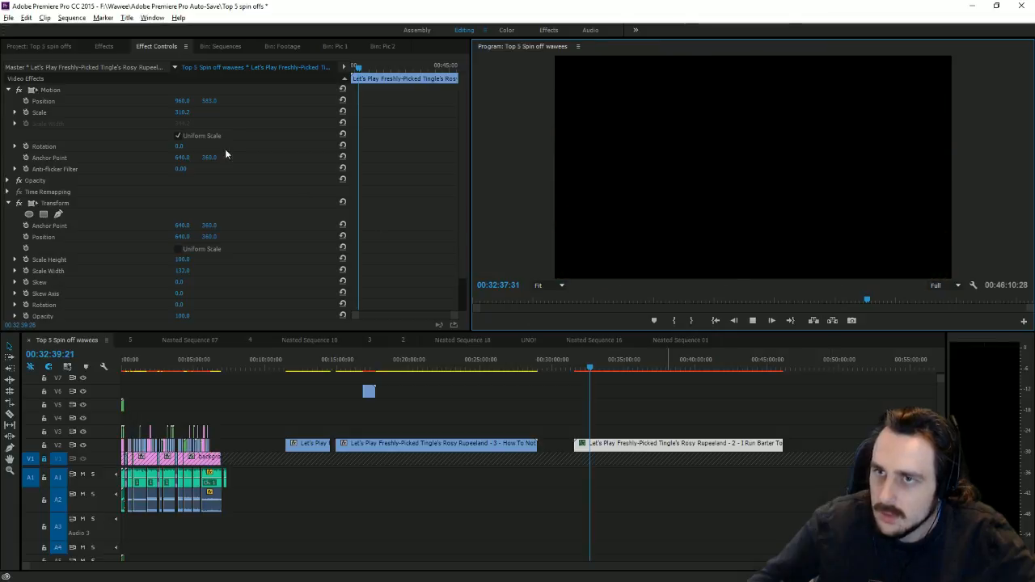
Step: Reset the part 2 clip's scale to 100 and scrub to the map screen near 00:28:00 in part 3
{"action": "left_click", "coordinate": [343, 111]}
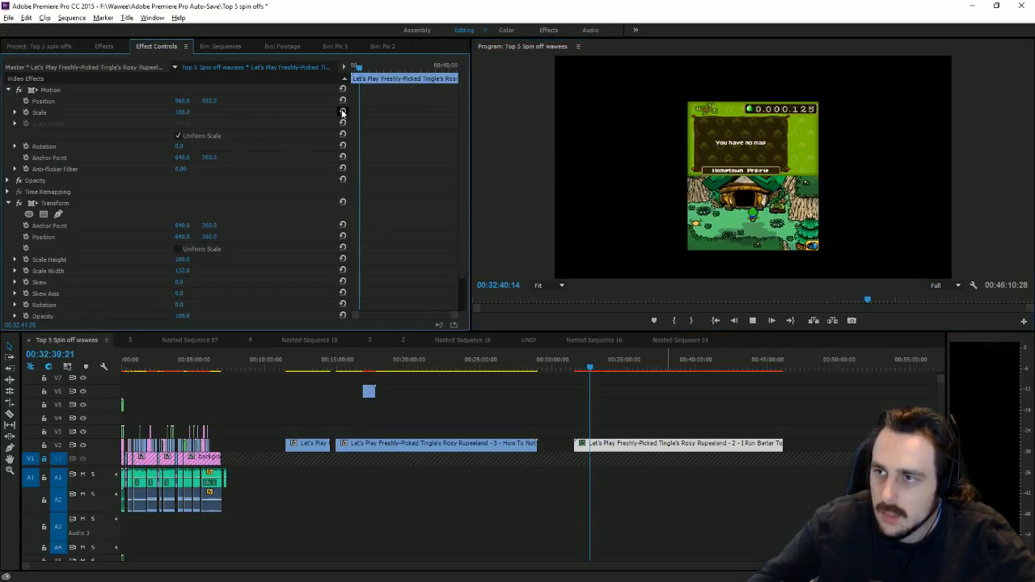
{"action": "left_click_drag", "start_coordinate": [596, 369], "coordinate": [795, 428]}
{"action": "left_click", "coordinate": [304, 444]}
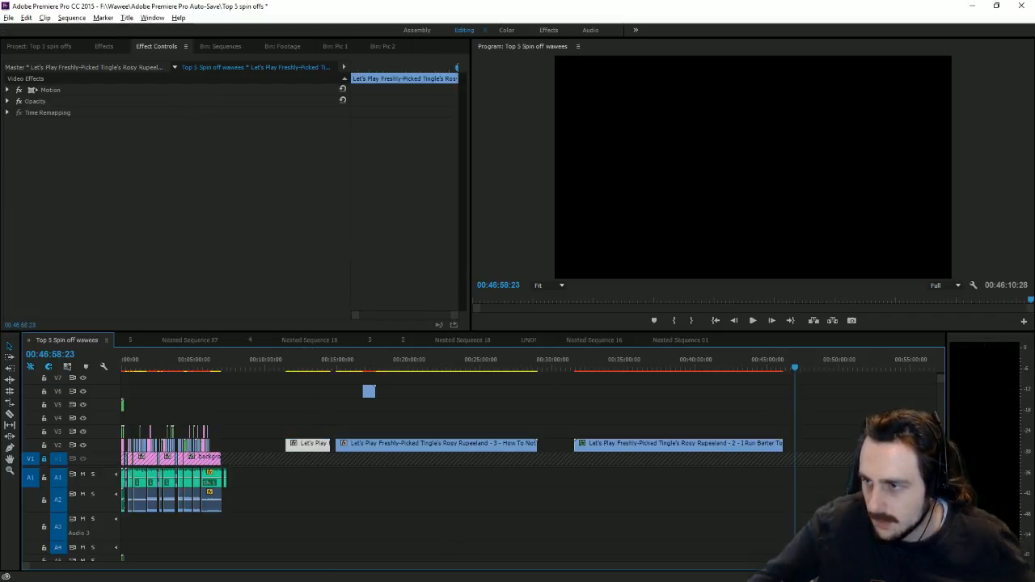
{"action": "key", "text": "End"}
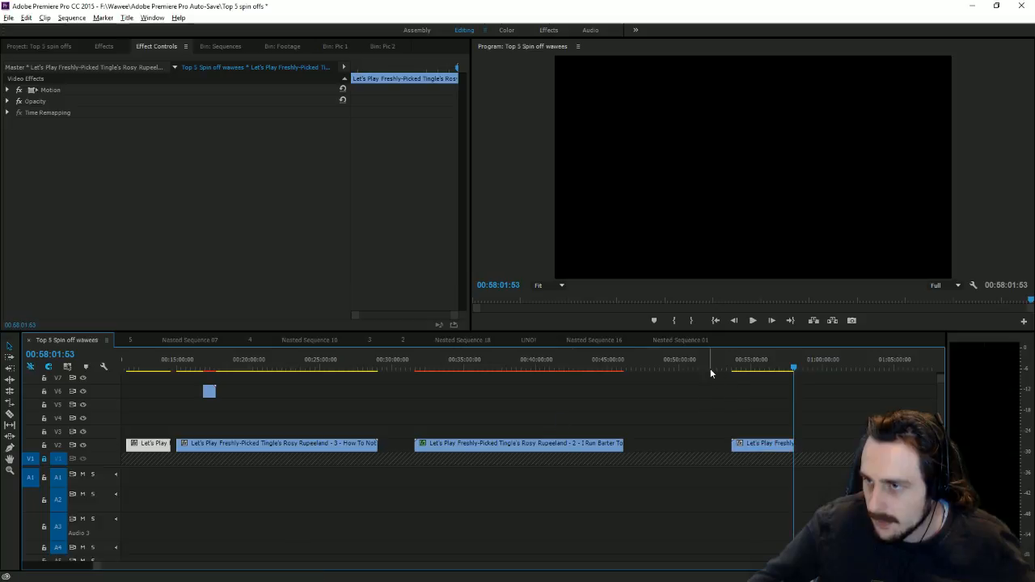
{"action": "left_click_drag", "start_coordinate": [733, 370], "coordinate": [790, 385]}
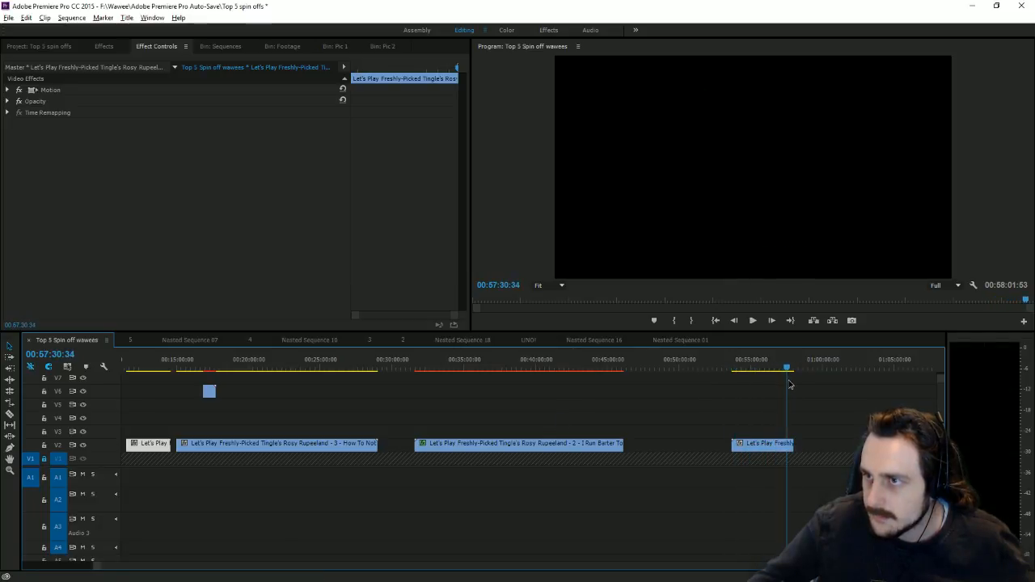
{"action": "left_click_drag", "start_coordinate": [354, 386], "coordinate": [365, 392]}
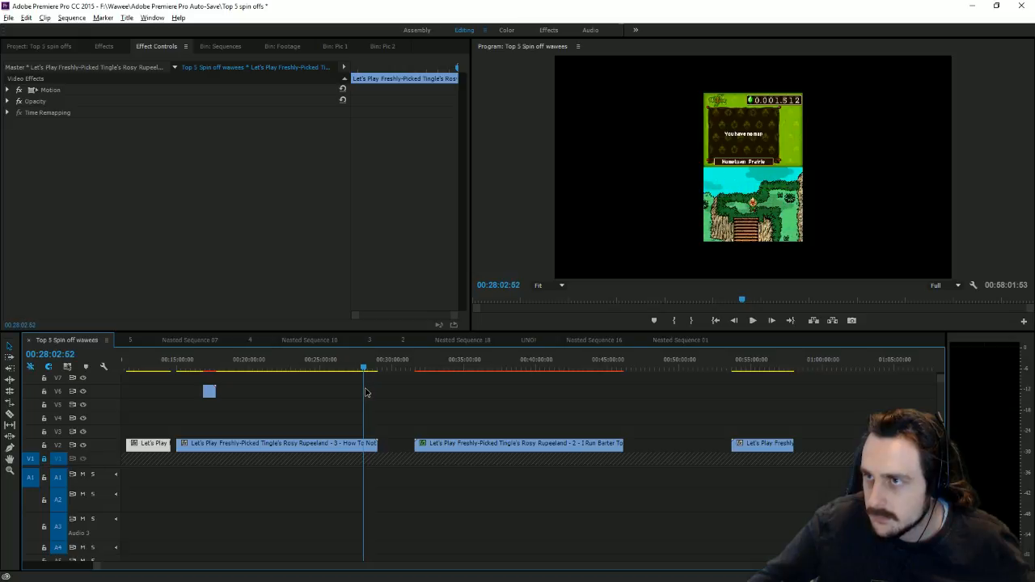
Step: Find the pink fairy frame with the speech bubble at about 00:28:03:52
{"action": "left_click", "coordinate": [753, 323]}
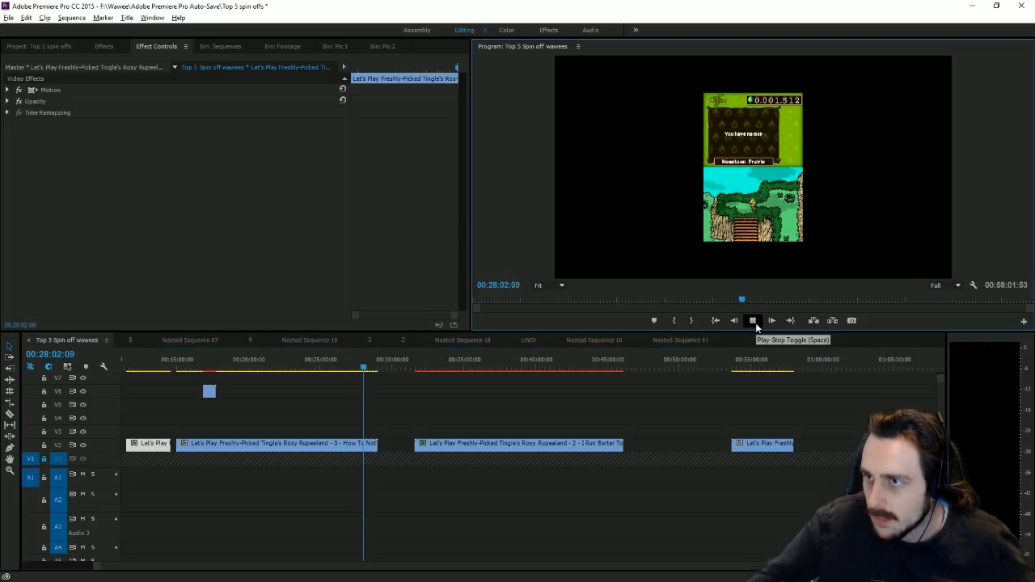
{"action": "left_click", "coordinate": [754, 322]}
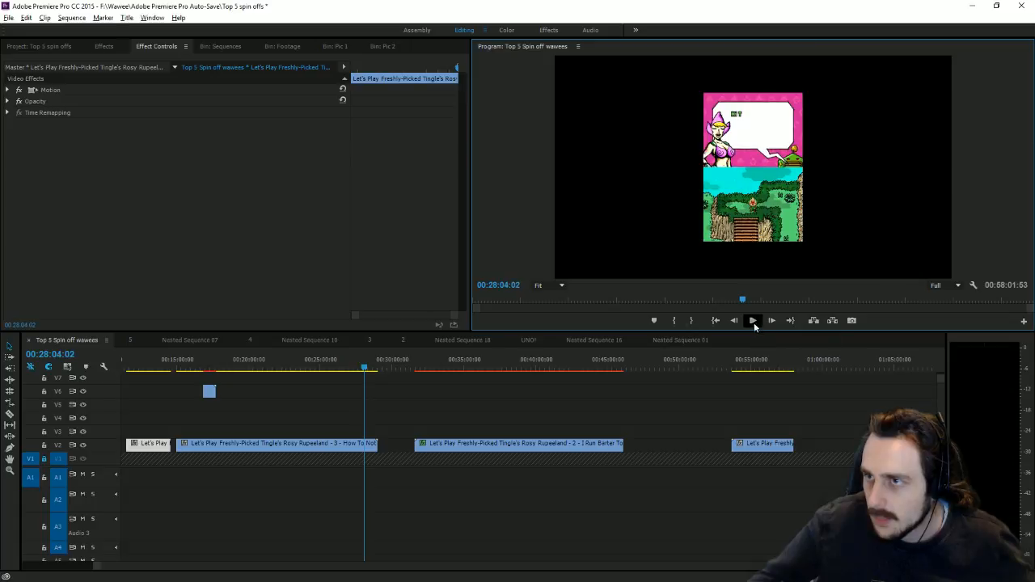
{"action": "left_click", "coordinate": [730, 322]}
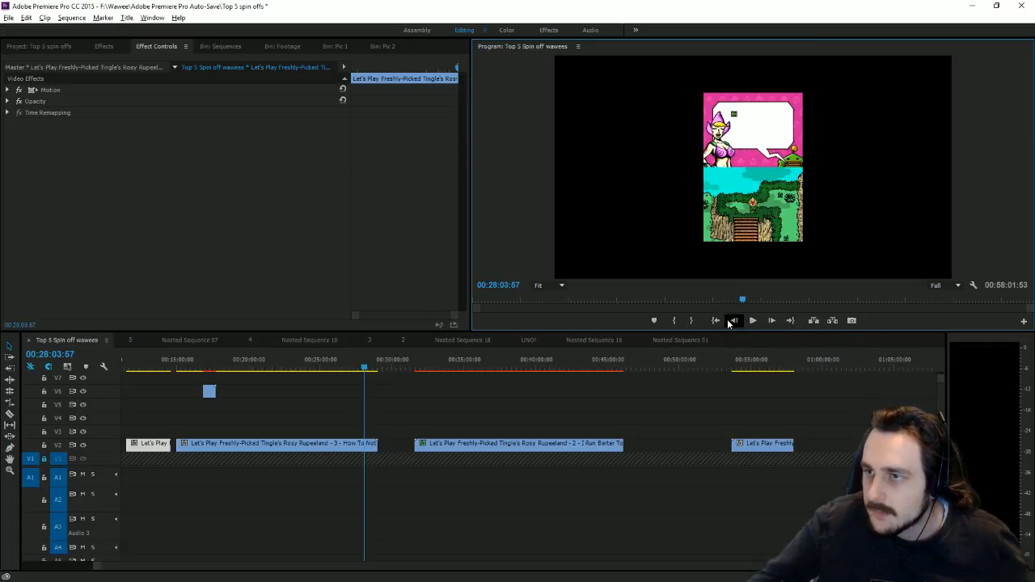
{"action": "left_click", "coordinate": [733, 322]}
{"action": "left_click", "coordinate": [733, 322]}
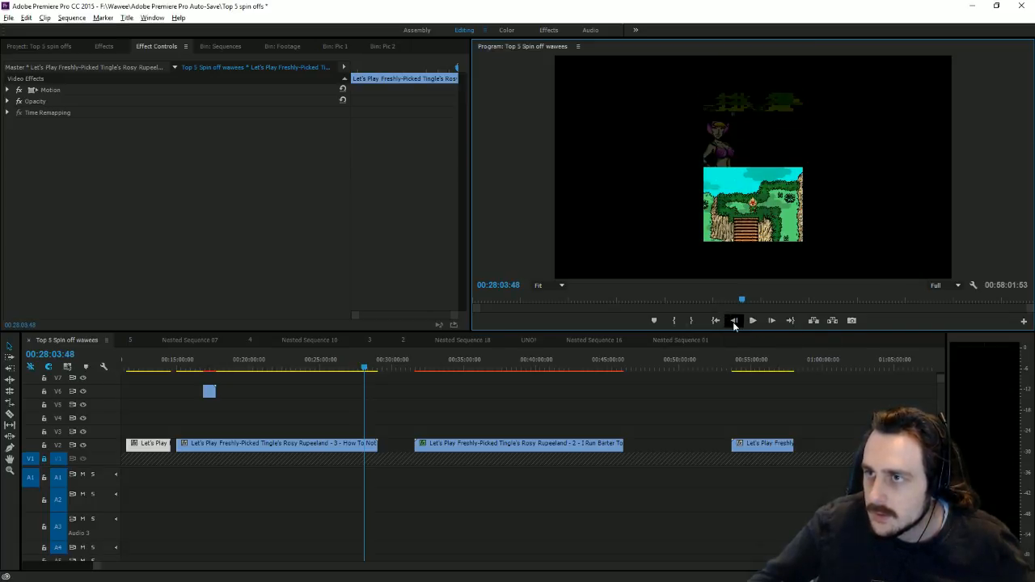
{"action": "left_click", "coordinate": [773, 320]}
{"action": "left_click", "coordinate": [772, 321]}
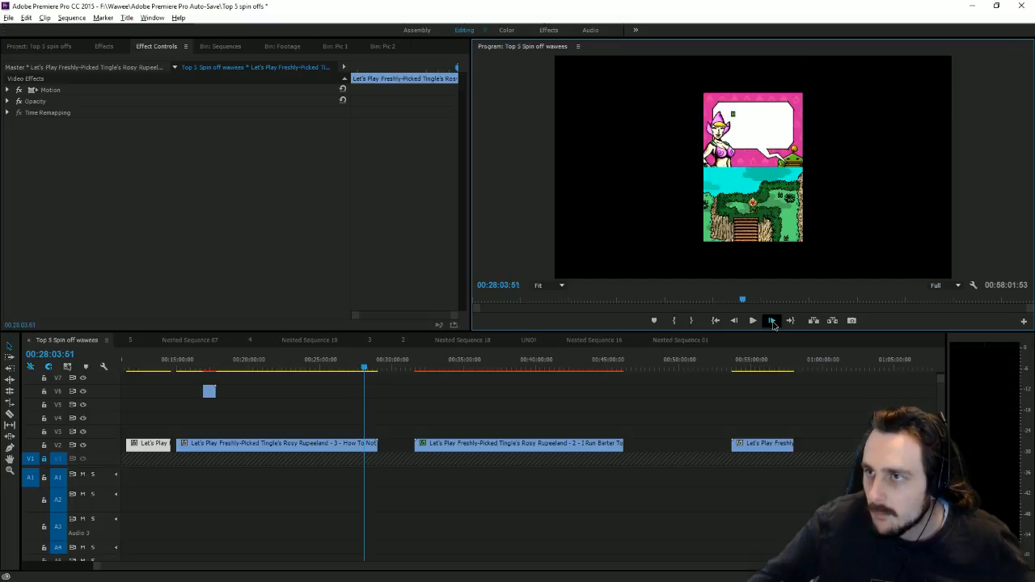
Step: Scale the part 3 clip to 381 and set Position Y to about 1086
{"action": "double_click", "coordinate": [761, 219]}
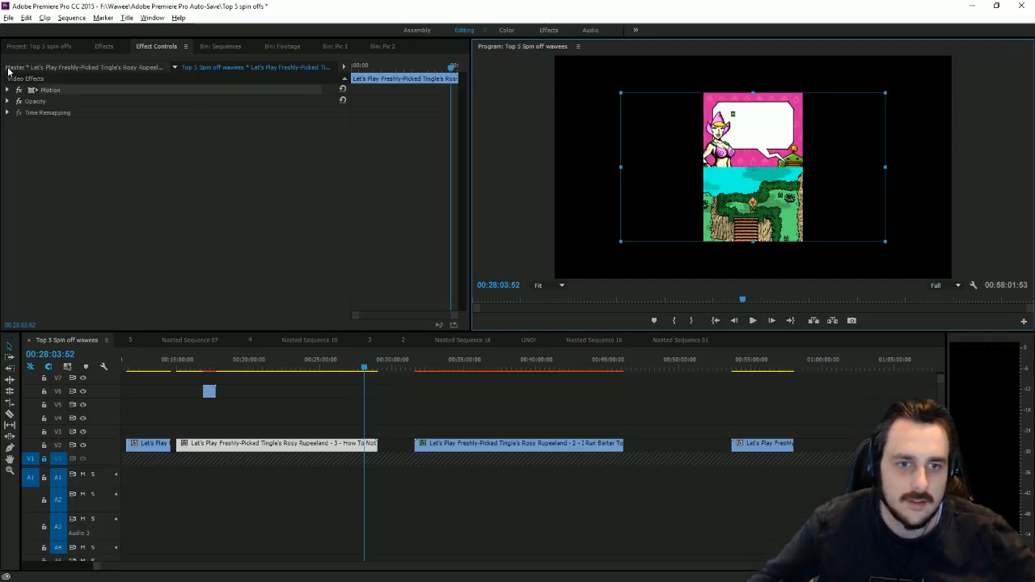
{"action": "left_click", "coordinate": [10, 90]}
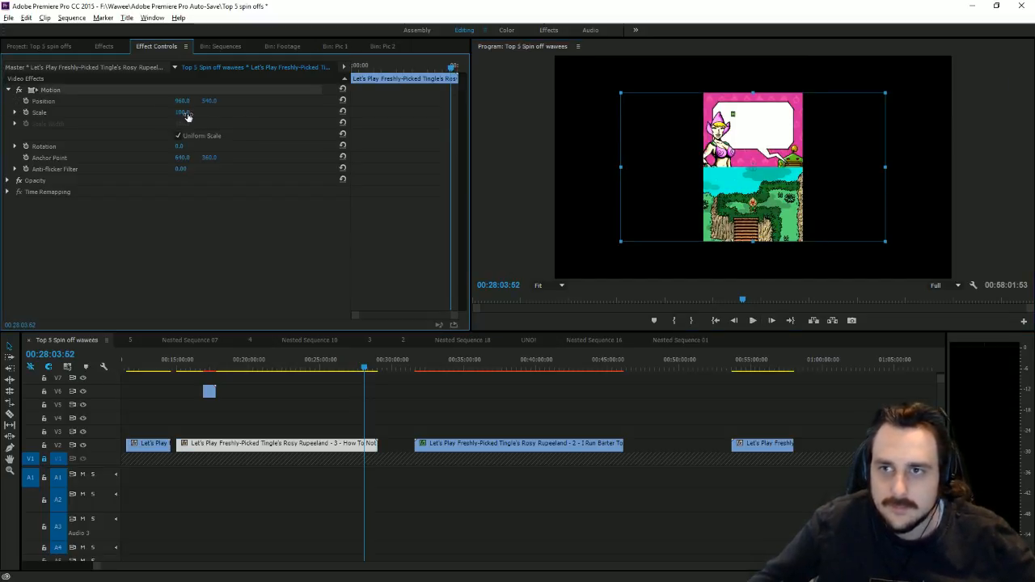
{"action": "left_click_drag", "start_coordinate": [187, 116], "coordinate": [420, 115]}
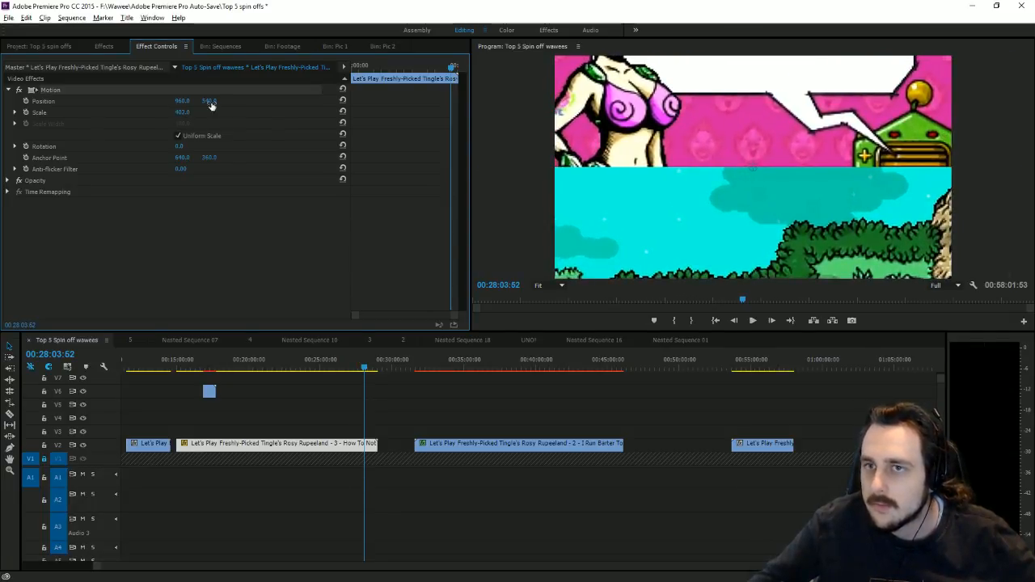
{"action": "left_click_drag", "start_coordinate": [209, 101], "coordinate": [287, 101]}
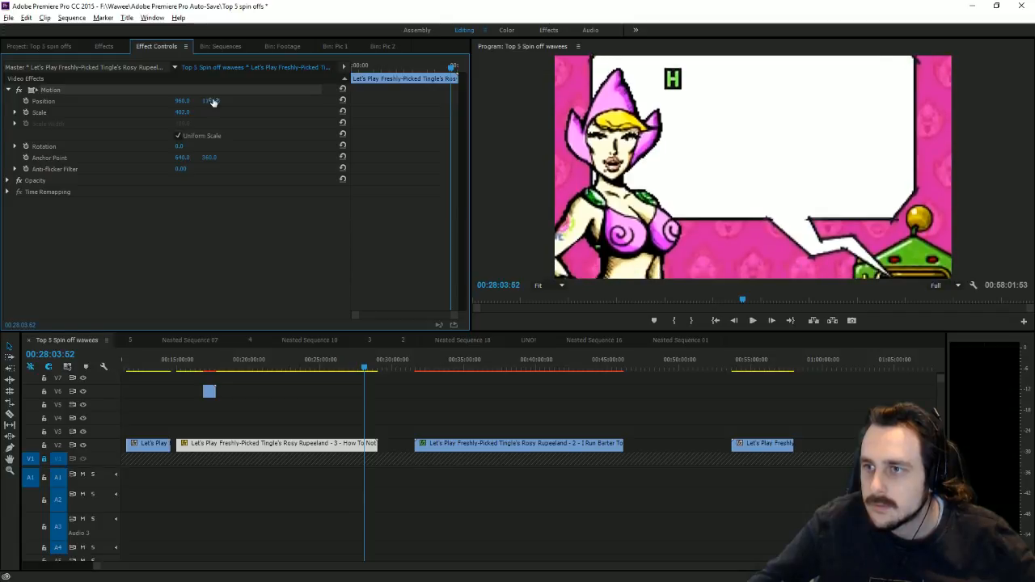
{"action": "left_click_drag", "start_coordinate": [183, 112], "coordinate": [212, 102]}
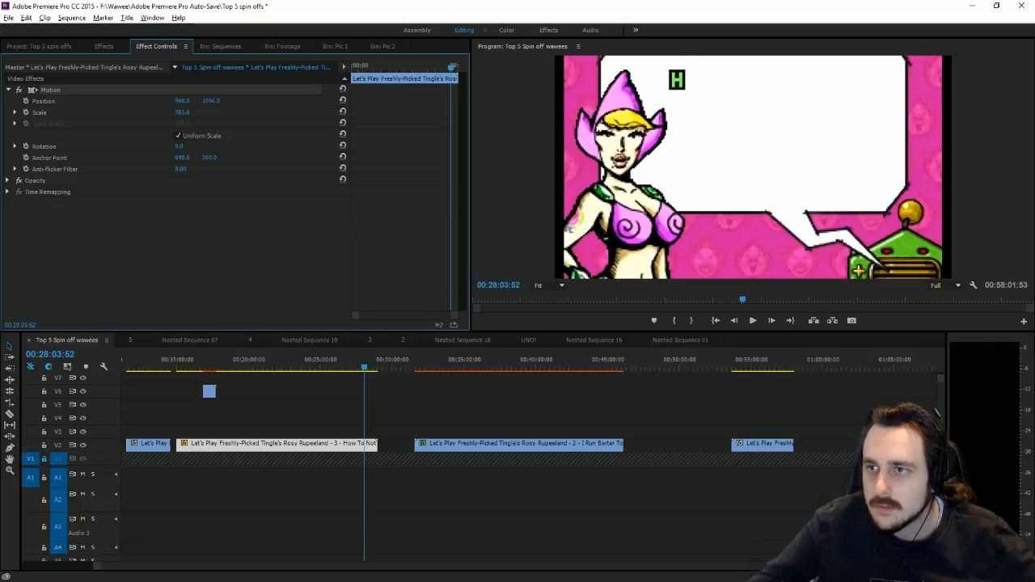
{"action": "left_click_drag", "start_coordinate": [212, 101], "coordinate": [207, 101]}
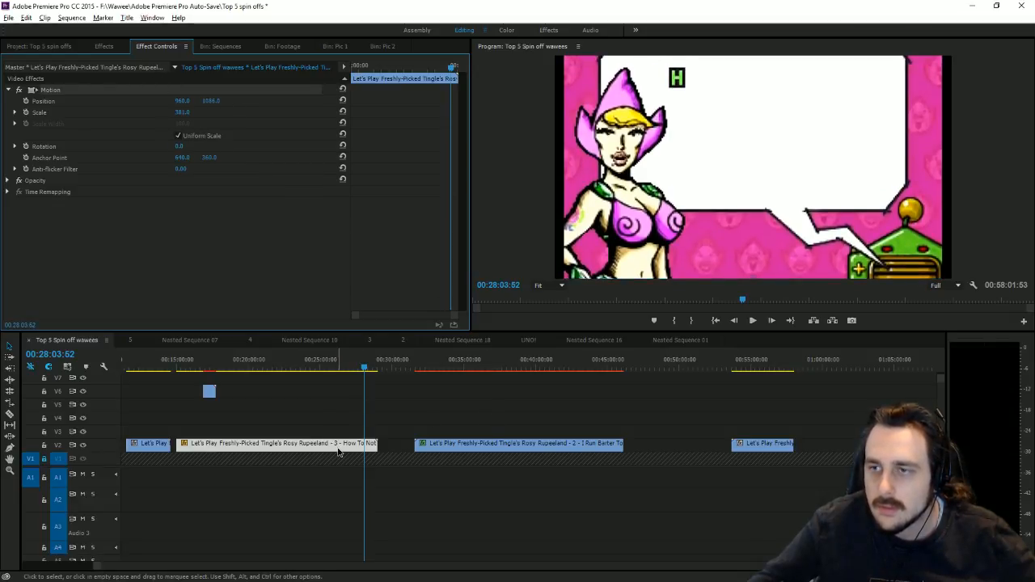
Step: Add a Transform effect with Scale Width 127, and set Motion Scale 317 and Position Y 1087
{"action": "left_click", "coordinate": [104, 46]}
{"action": "scroll", "coordinate": [129, 253], "scroll_direction": "down", "scroll_amount": 1}
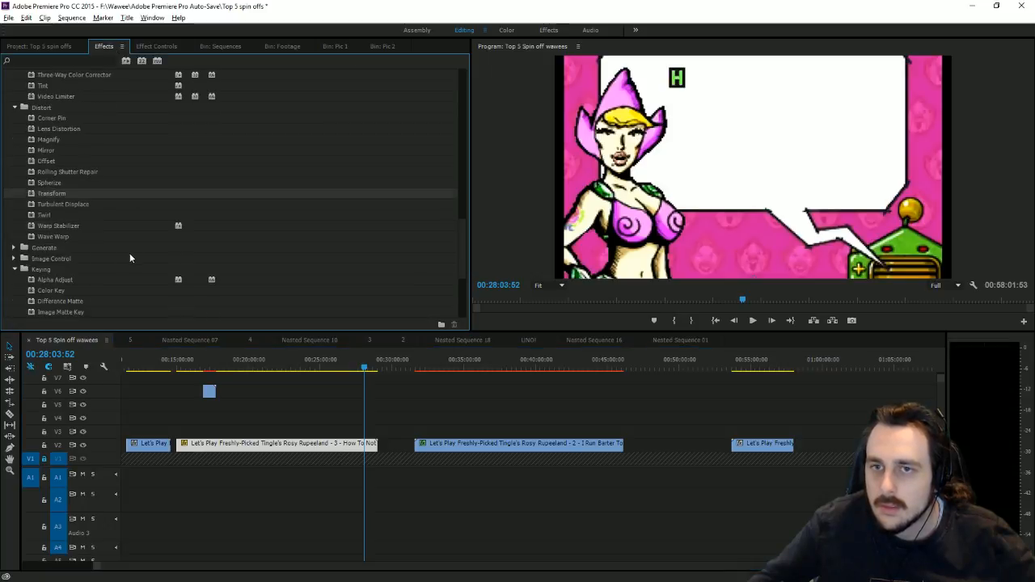
{"action": "left_click", "coordinate": [156, 48]}
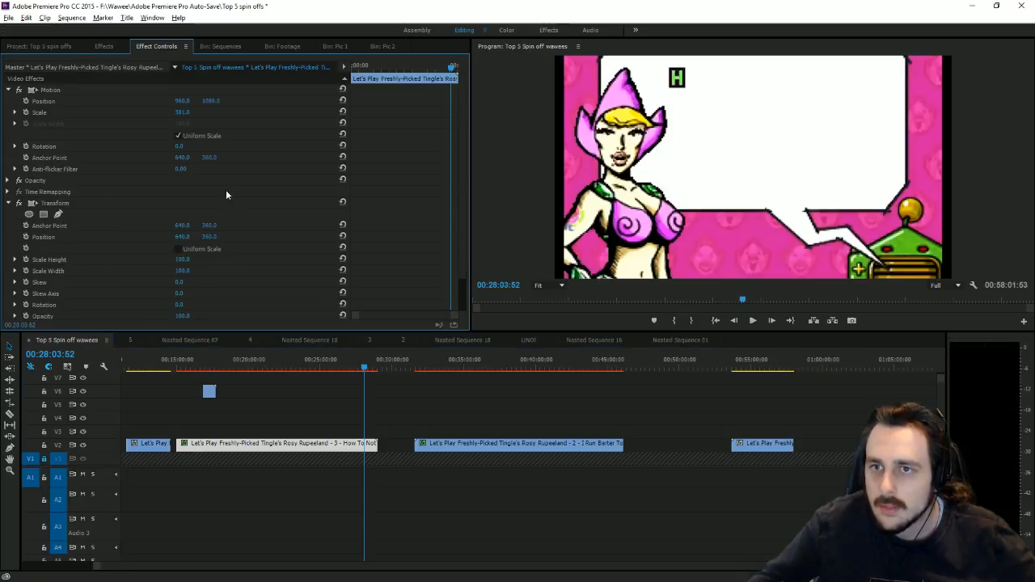
{"action": "mouse_move", "coordinate": [188, 271]}
{"action": "left_mouse_down"}
{"action": "mouse_move", "coordinate": [211, 271]}
{"action": "mouse_move", "coordinate": [194, 272]}
{"action": "left_mouse_up"}
{"action": "left_click_drag", "start_coordinate": [209, 102], "coordinate": [210, 151]}
{"action": "left_click_drag", "start_coordinate": [184, 117], "coordinate": [217, 141]}
{"action": "left_click_drag", "start_coordinate": [211, 102], "coordinate": [213, 102]}
{"action": "mouse_move", "coordinate": [182, 277]}
{"action": "left_mouse_down"}
{"action": "mouse_move", "coordinate": [196, 276]}
{"action": "mouse_move", "coordinate": [185, 273]}
{"action": "left_mouse_up"}
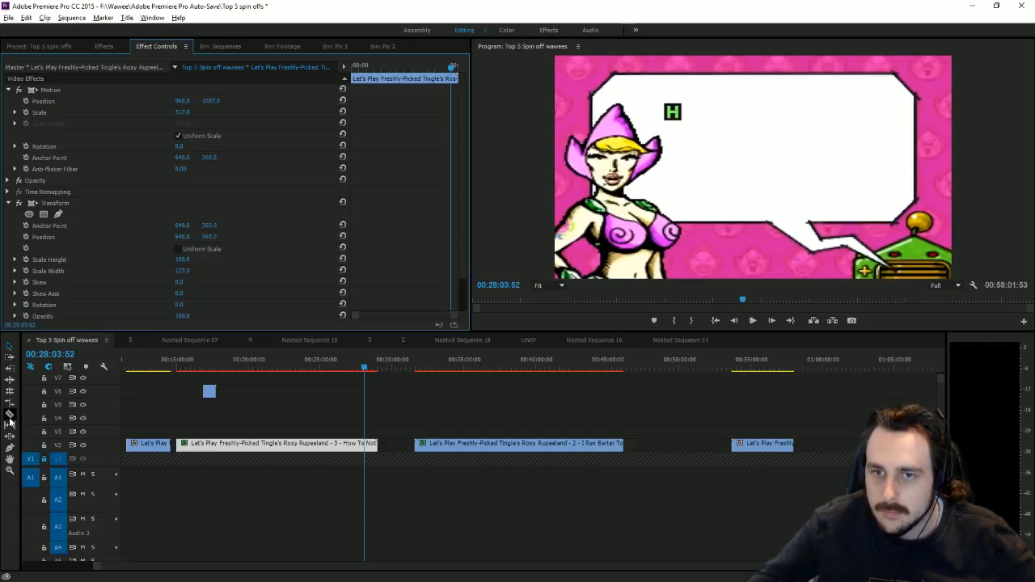
{"action": "left_click", "coordinate": [9, 415]}
Step: Split the part 3 clip at the playhead and delete the leftover piece
{"action": "left_click", "coordinate": [369, 443]}
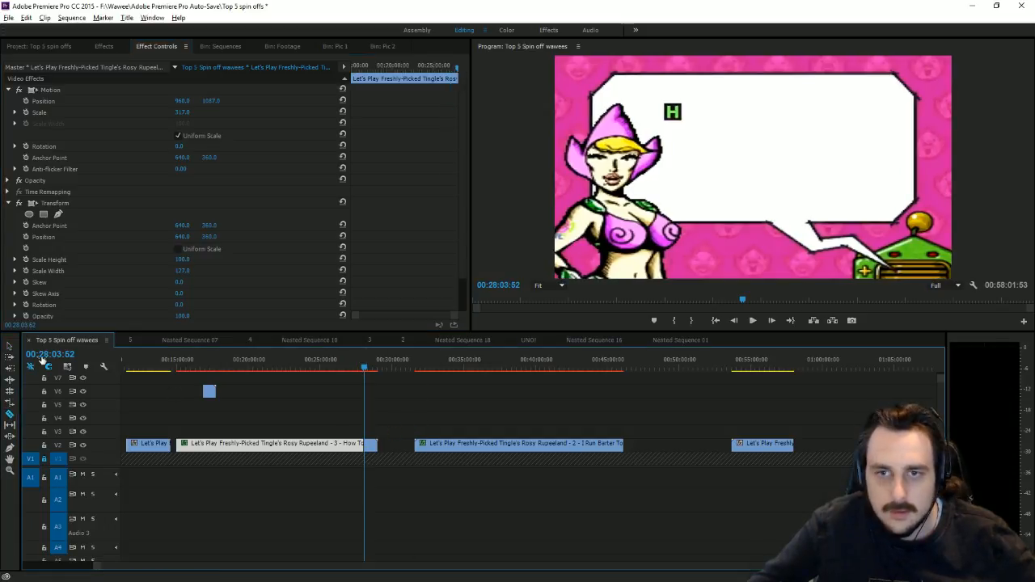
{"action": "left_click", "coordinate": [9, 346]}
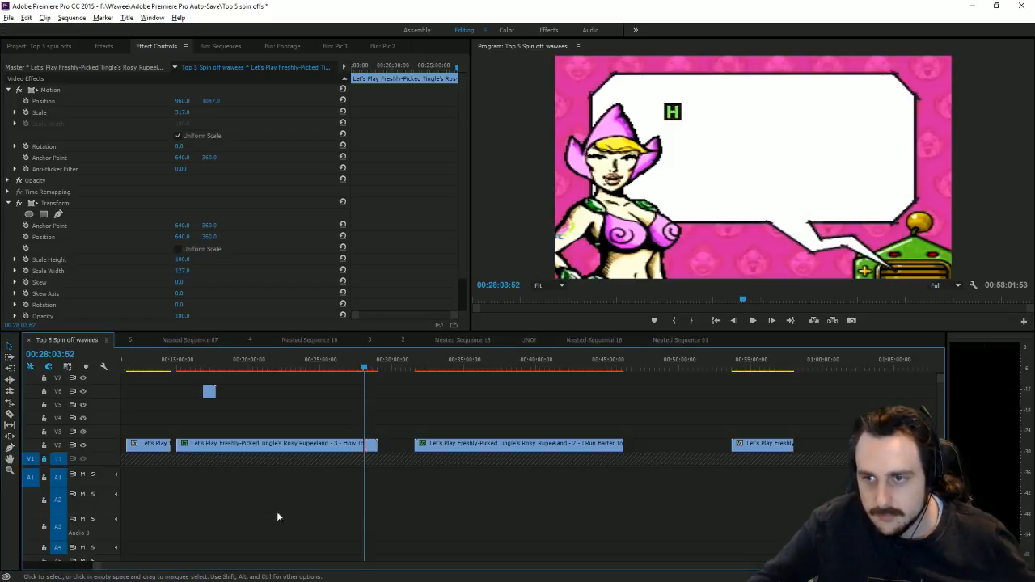
{"action": "key", "text": "Delete"}
{"action": "left_click_drag", "start_coordinate": [179, 567], "coordinate": [15, 553]}
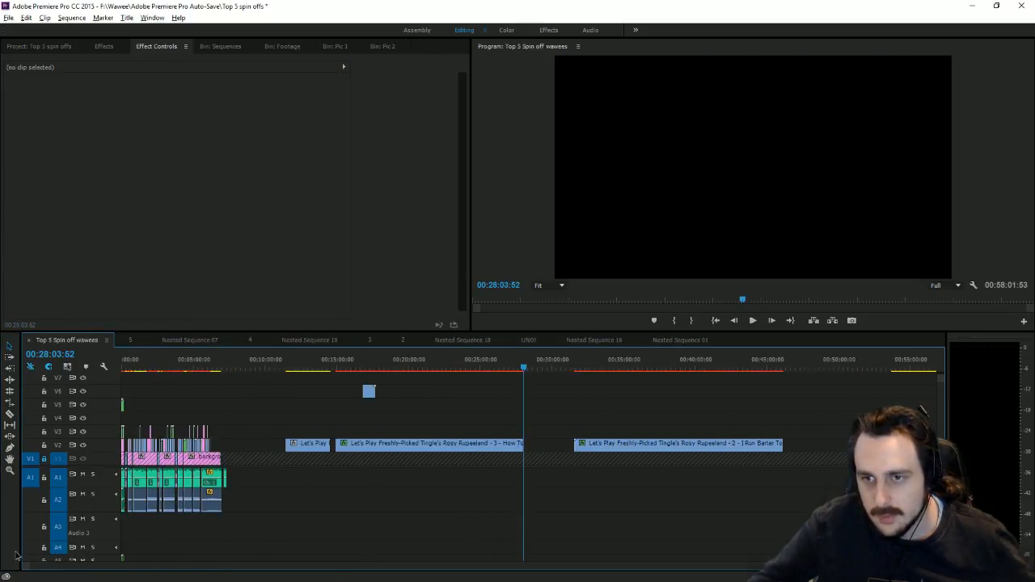
Step: Slide the part 3 clip on V2 left to 00:06:34:34, against the earlier clips
{"action": "left_click", "coordinate": [214, 368]}
{"action": "key", "text": "Down"}
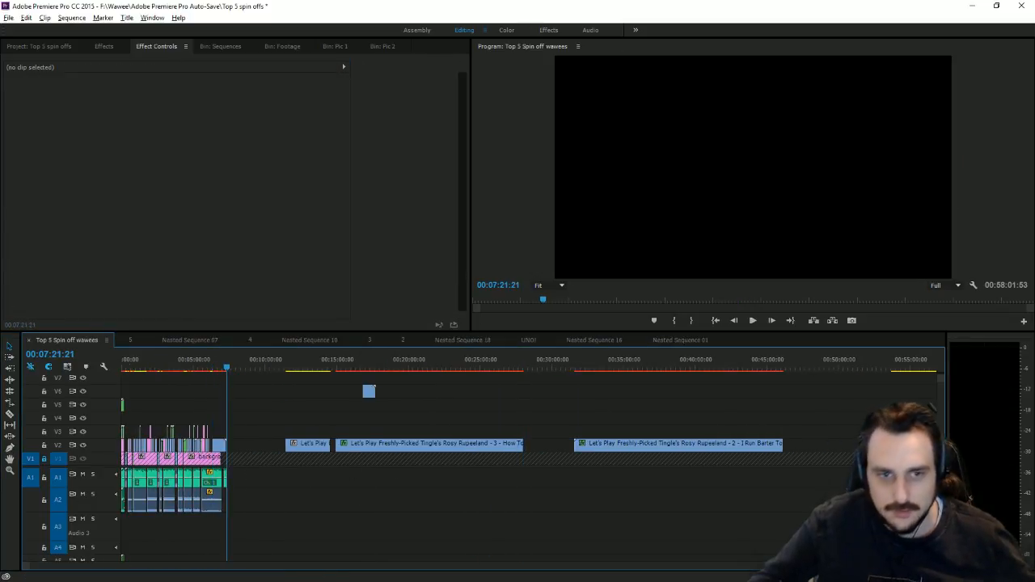
{"action": "key", "text": "alt+Tab"}
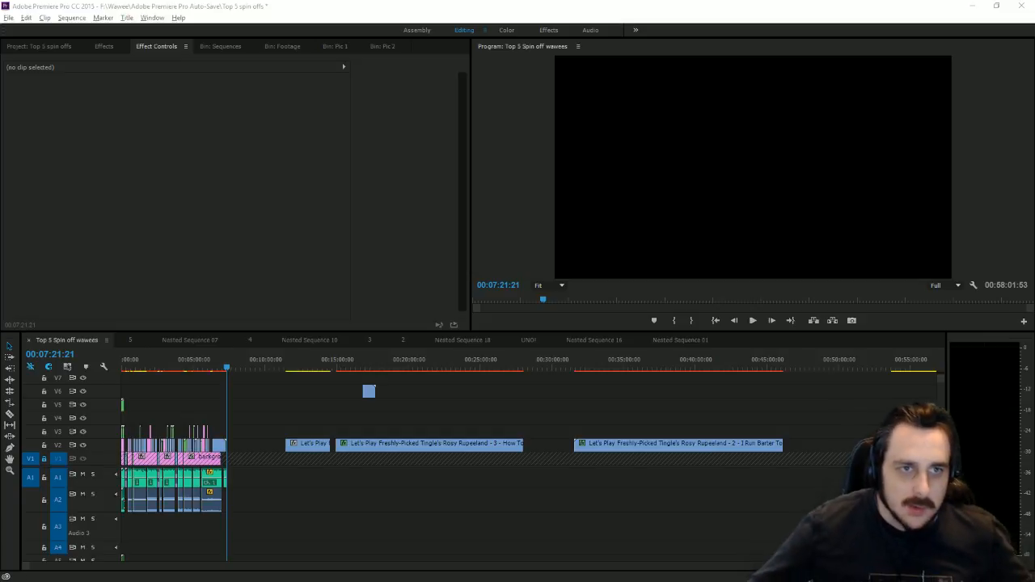
{"action": "left_click", "coordinate": [215, 361]}
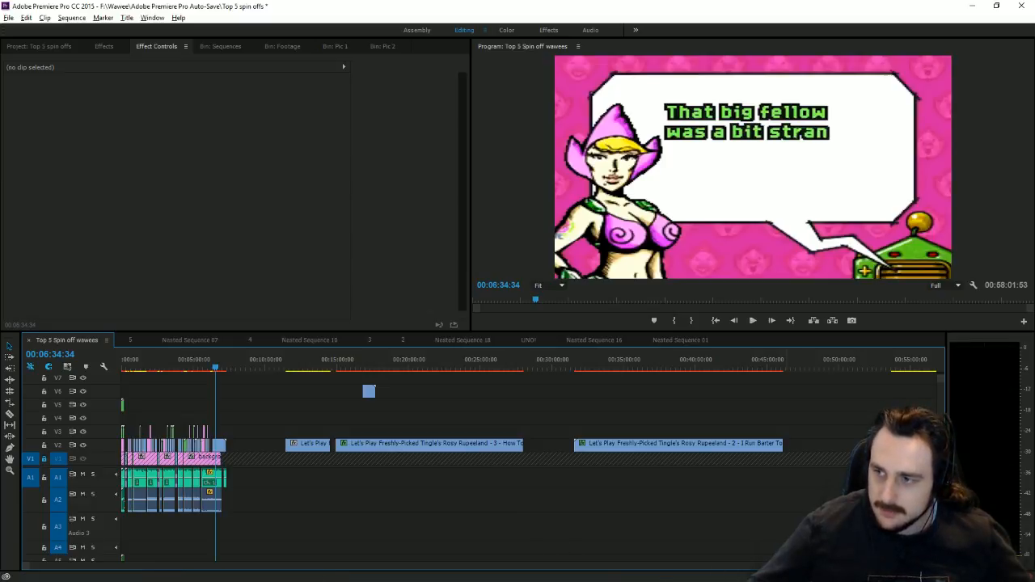
{"action": "key", "text": "equal"}
{"action": "key", "text": "equal"}
{"action": "key", "text": "equal"}
{"action": "key", "text": "equal"}
{"action": "key", "text": "equal"}
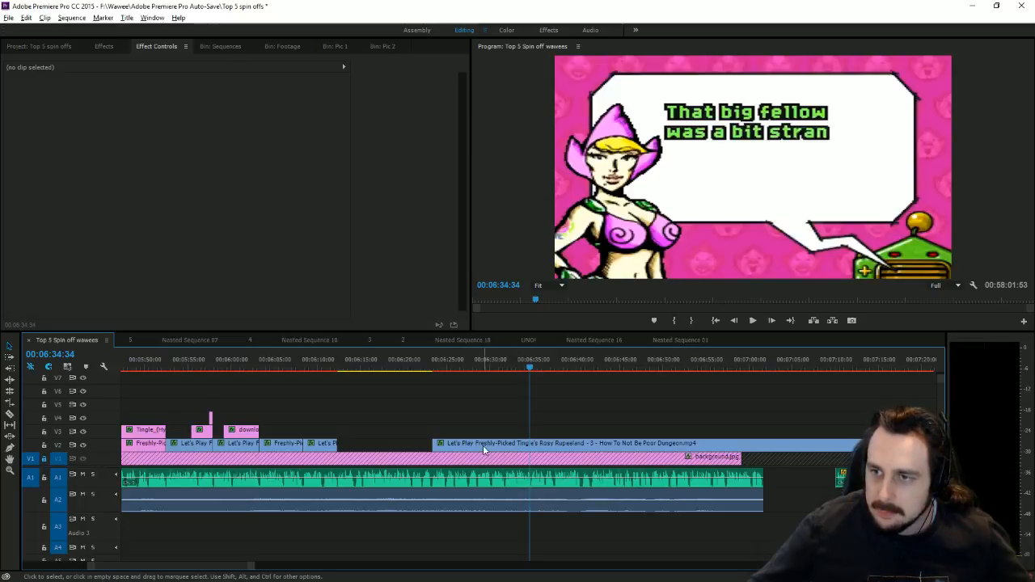
{"action": "left_click_drag", "start_coordinate": [483, 449], "coordinate": [384, 444]}
Step: Play from 06:12:10 and zoom the timeline in to locate Pinkle's greeting at 00:06:16:03
{"action": "left_click", "coordinate": [337, 372]}
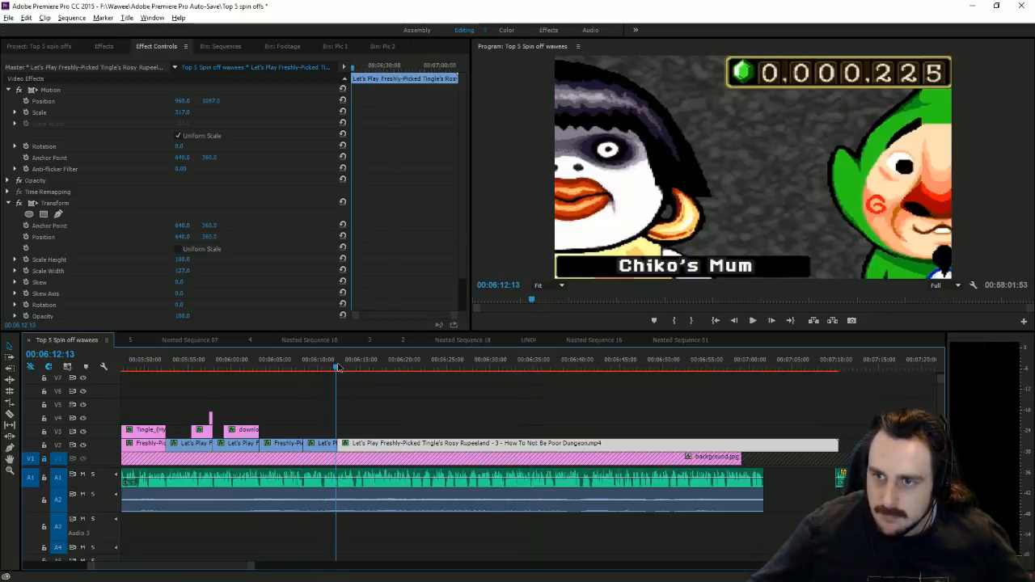
{"action": "left_click", "coordinate": [753, 321]}
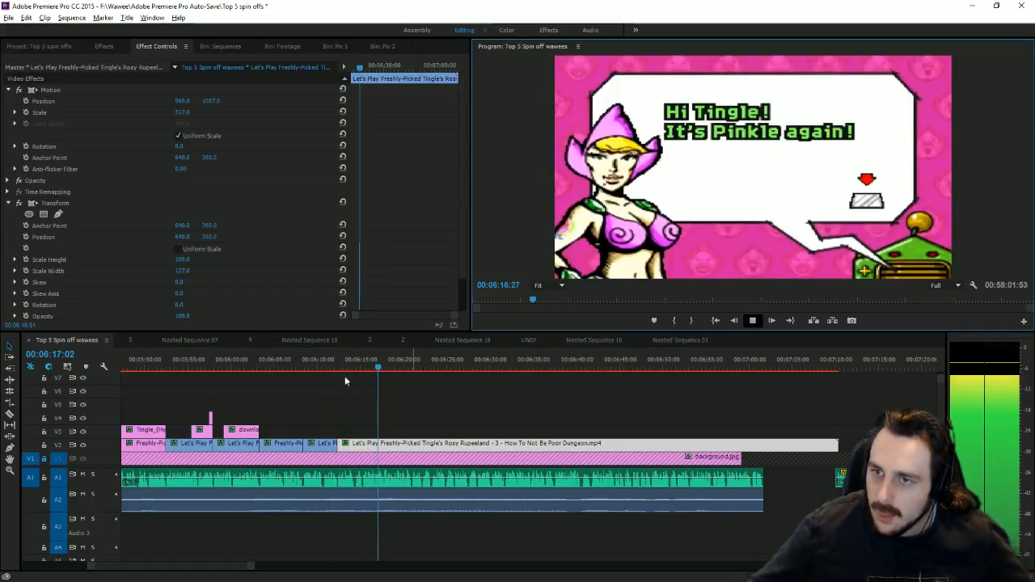
{"action": "left_click", "coordinate": [365, 368]}
{"action": "left_click_drag", "start_coordinate": [365, 368], "coordinate": [370, 369]}
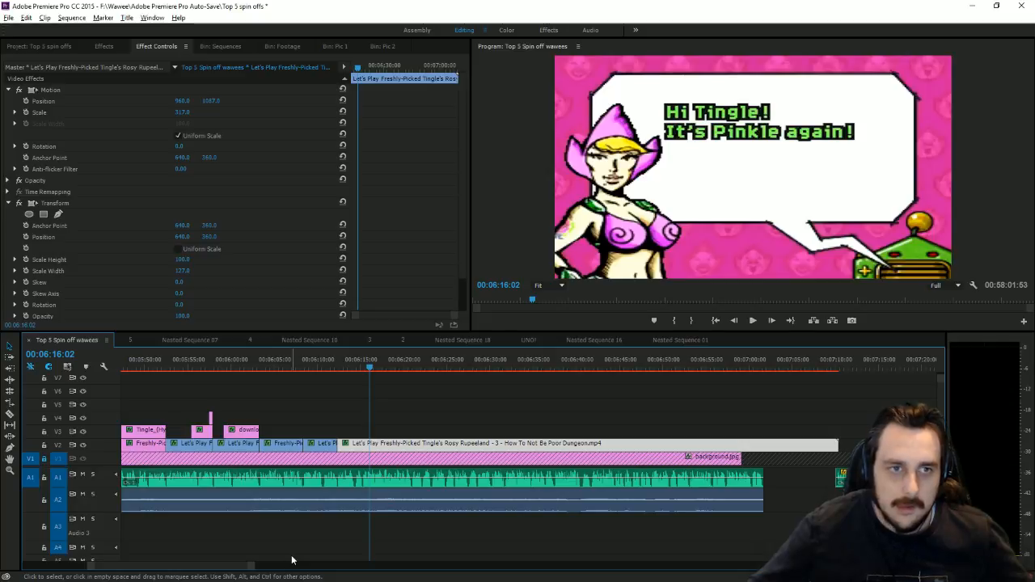
{"action": "key", "text": "="}
{"action": "key", "text": "="}
{"action": "key", "text": "="}
{"action": "key", "text": "="}
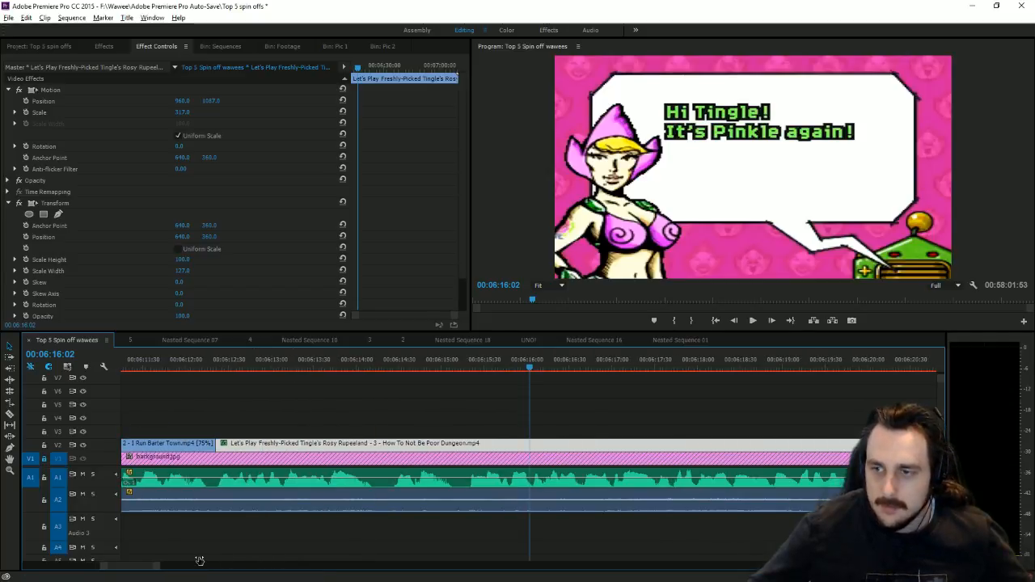
{"action": "left_click", "coordinate": [518, 398]}
{"action": "key", "text": "space"}
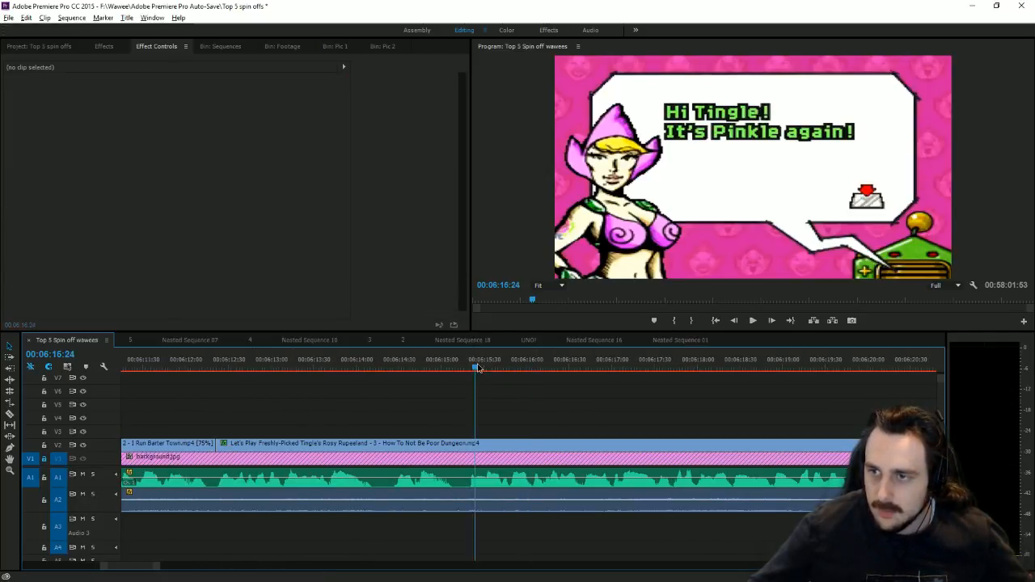
{"action": "key", "text": "space"}
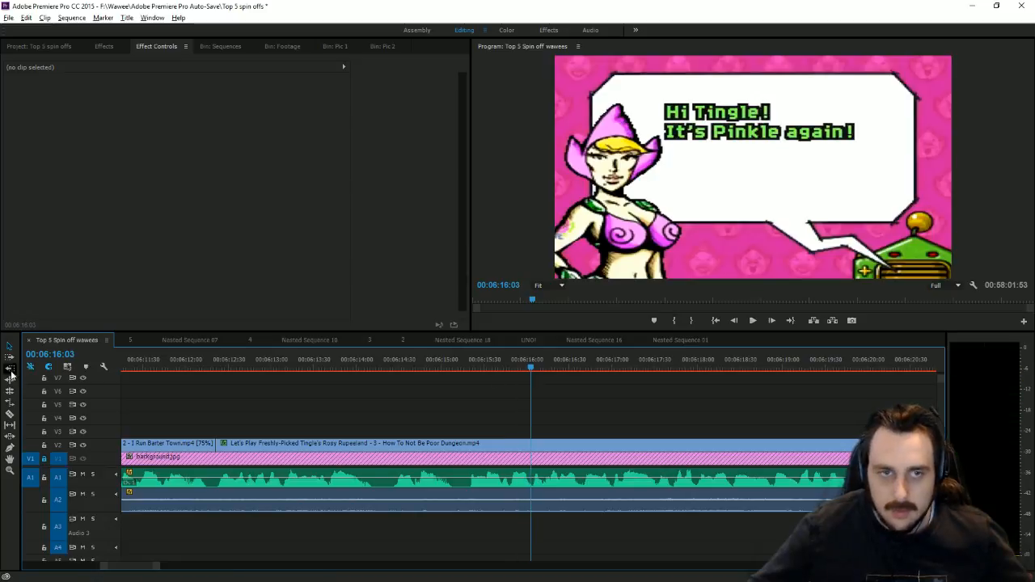
Step: Razor-split the episode 3 clip at 00:06:16:03 and delete the part after the cut
{"action": "left_click", "coordinate": [10, 415]}
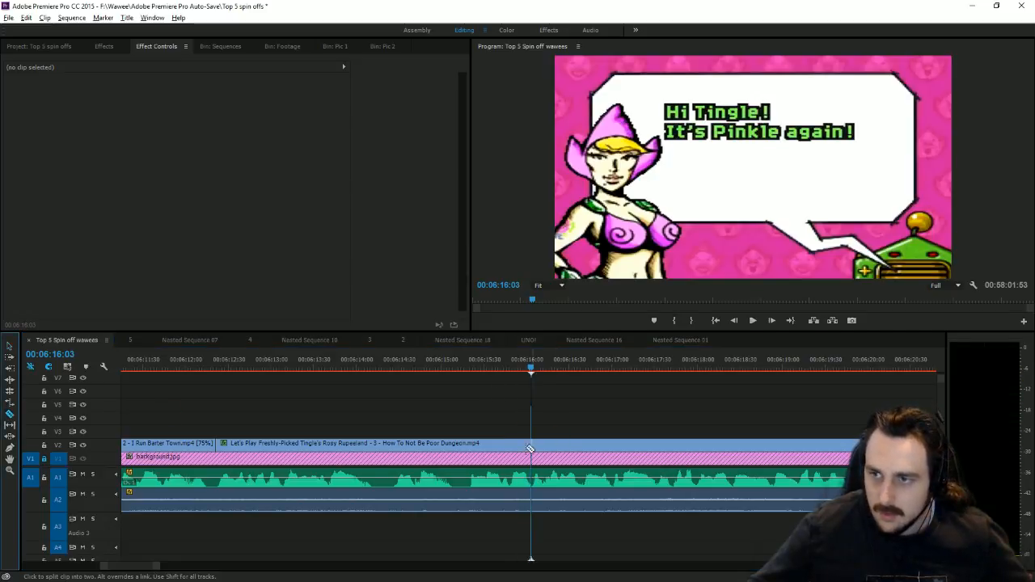
{"action": "left_click", "coordinate": [534, 444]}
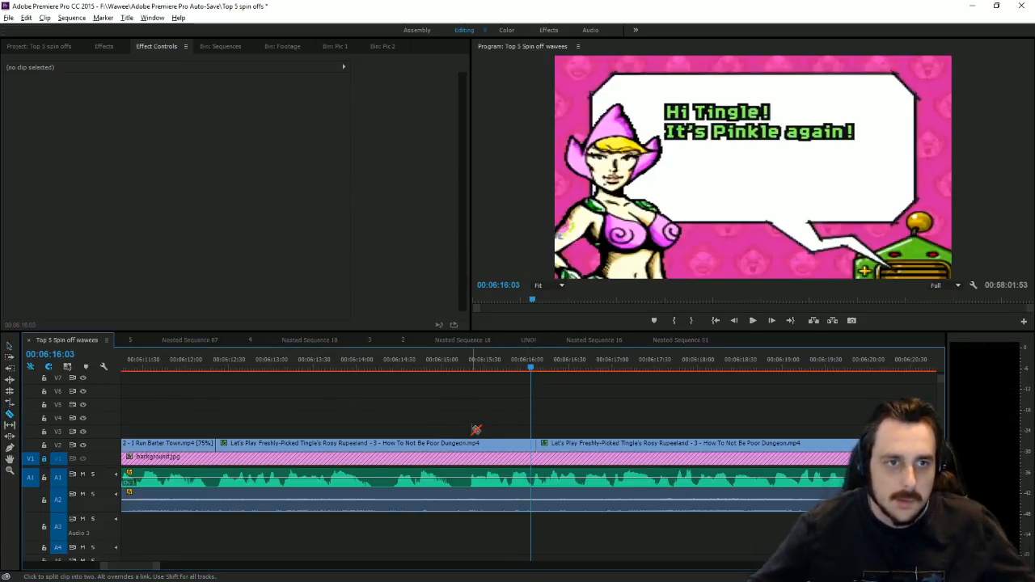
{"action": "key", "text": "ctrl+z"}
{"action": "left_click", "coordinate": [532, 444]}
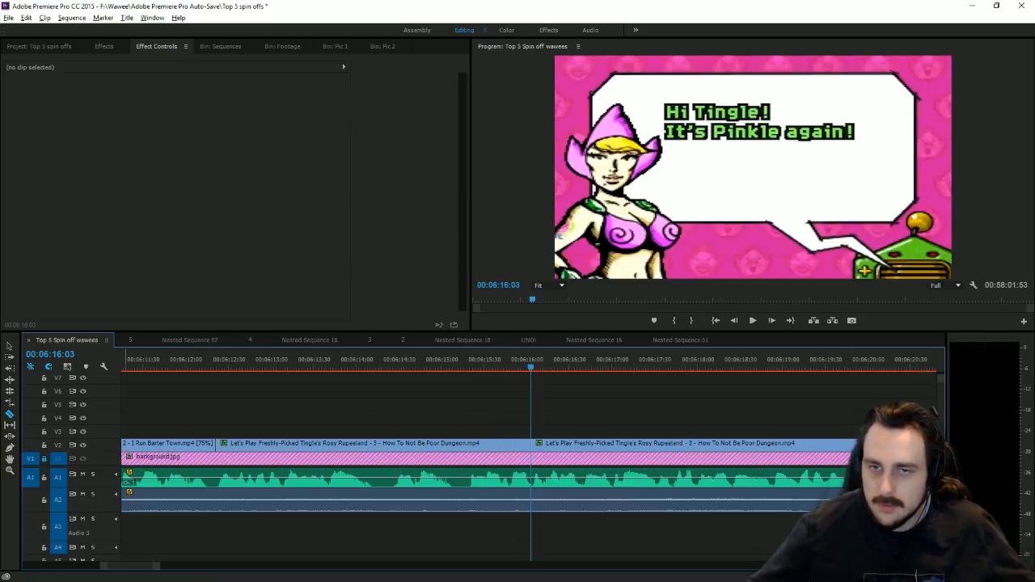
{"action": "key", "text": "v"}
{"action": "left_click", "coordinate": [647, 444]}
{"action": "key", "text": "Delete"}
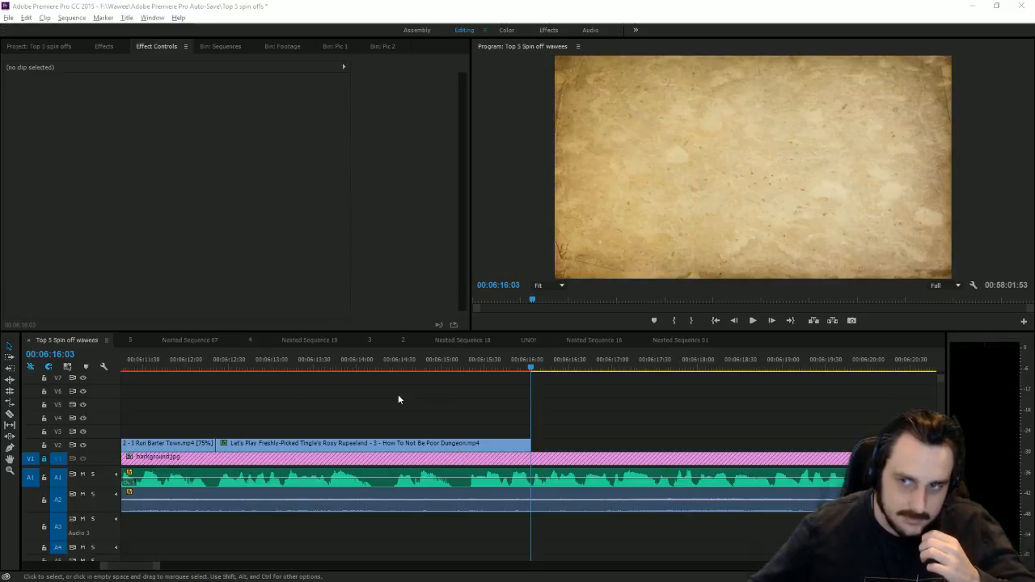
Step: Play back the clip's new ending, then bring the Downloads folder in File Explorer to the front
{"action": "left_click_drag", "start_coordinate": [236, 368], "coordinate": [328, 369]}
{"action": "key", "text": "space"}
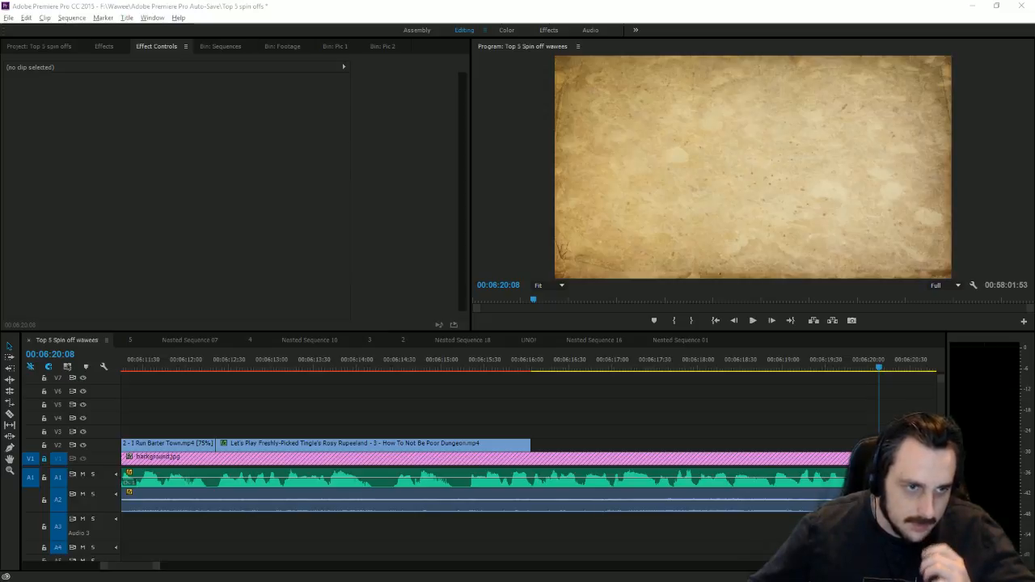
{"action": "key", "text": "alt+Tab"}
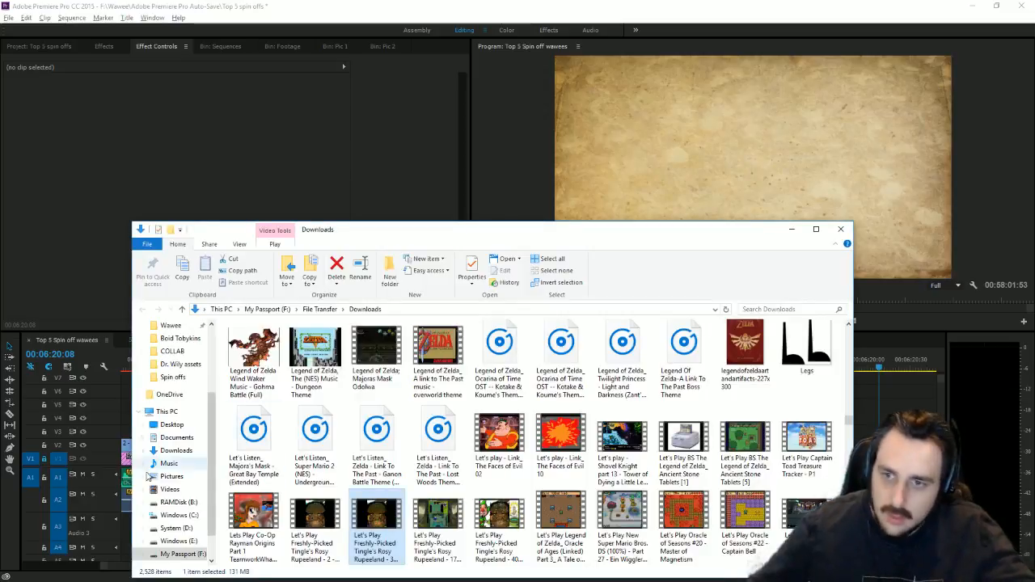
Step: Browse to the sound effects folder in Wawee on My Passport (F:), then return to Premiere's Project bin
{"action": "left_click", "coordinate": [201, 556]}
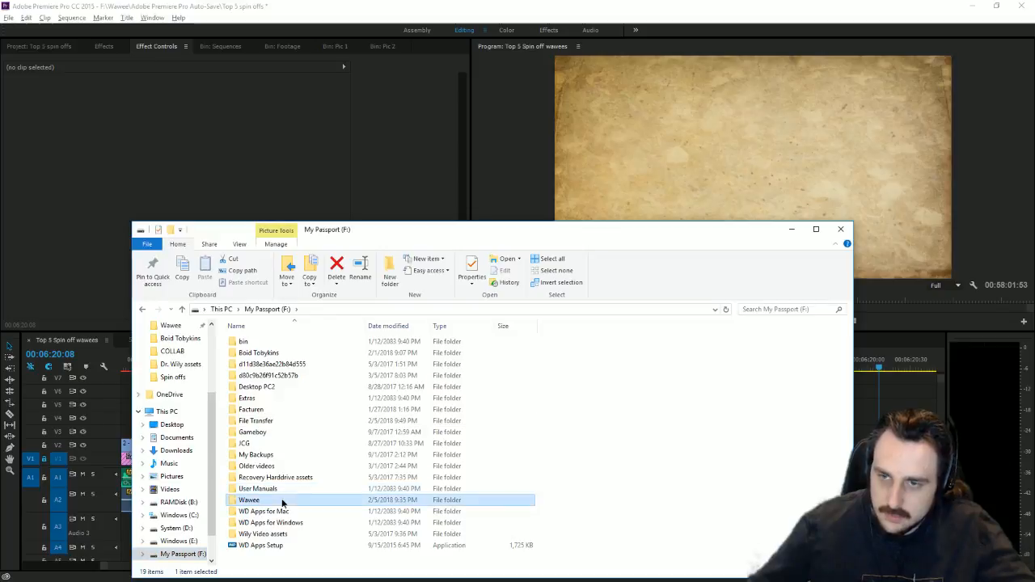
{"action": "double_click", "coordinate": [280, 500]}
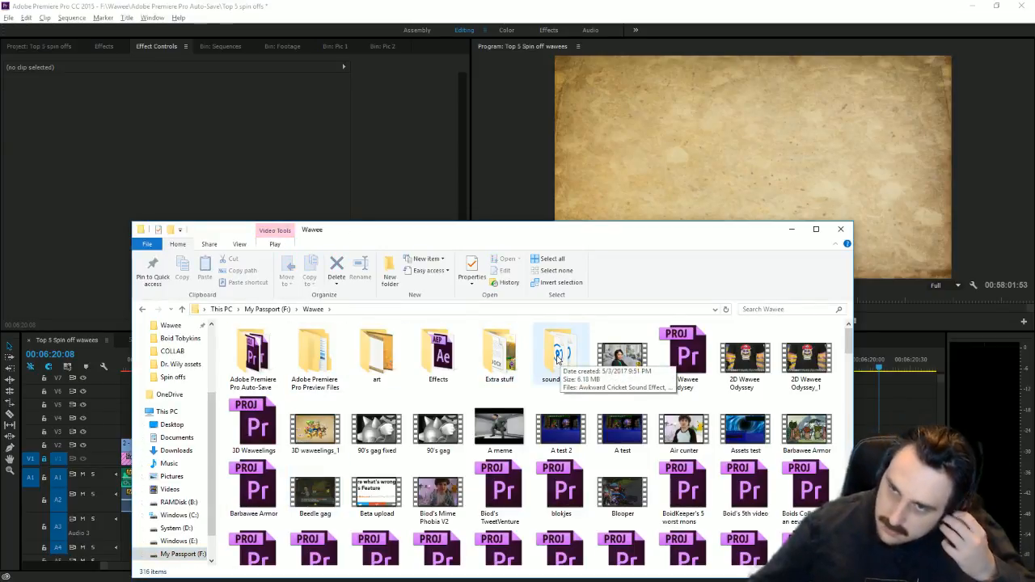
{"action": "double_click", "coordinate": [560, 353]}
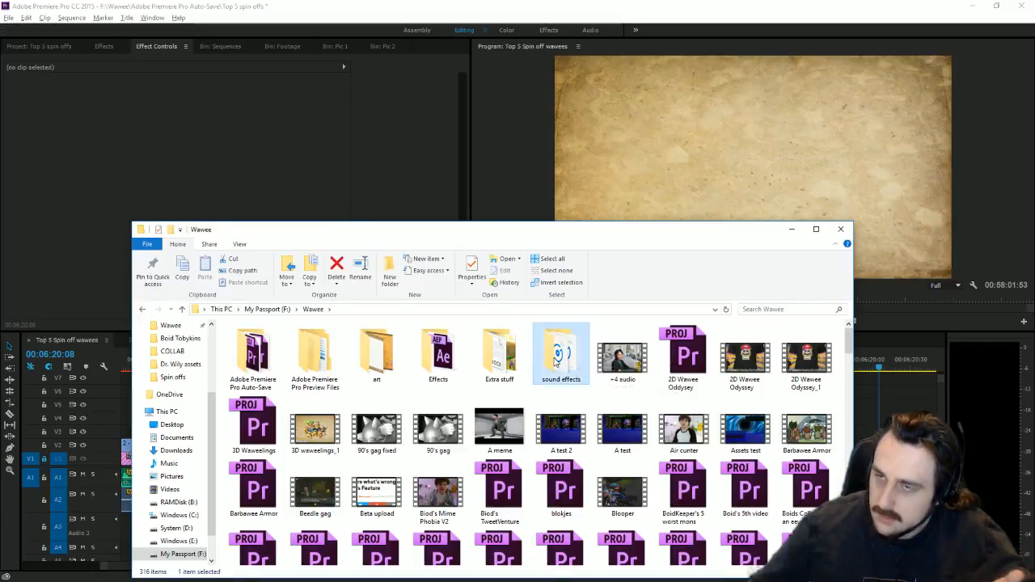
{"action": "left_click", "coordinate": [69, 45]}
{"action": "scroll", "coordinate": [299, 148], "scroll_direction": "down", "scroll_amount": 5}
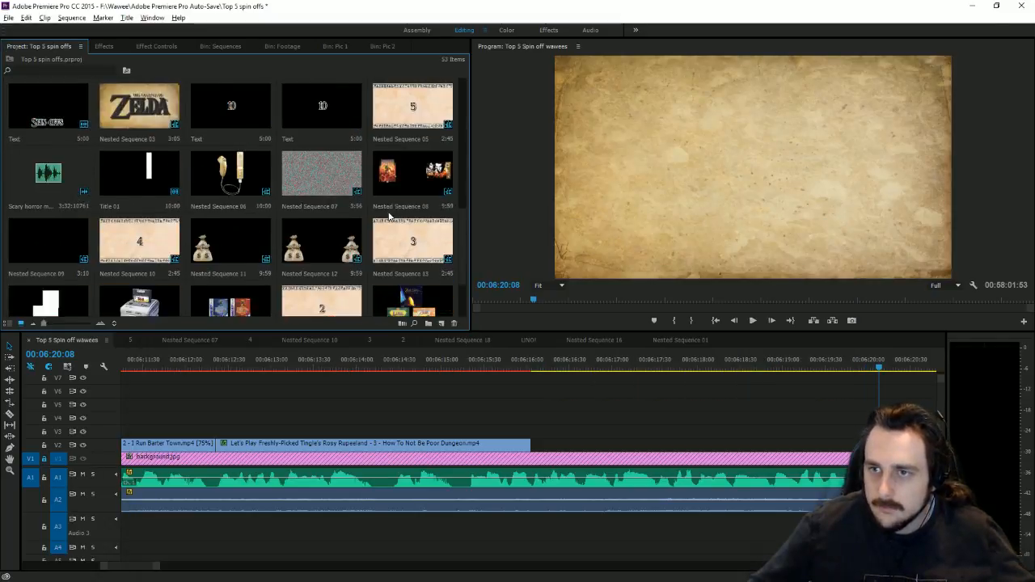
Step: Drag the Cash register sound effect from File Explorer into the Premiere Project bin
{"action": "key", "text": "alt+Tab"}
{"action": "left_click_drag", "start_coordinate": [335, 240], "coordinate": [644, 246]}
{"action": "left_click_drag", "start_coordinate": [584, 371], "coordinate": [316, 296]}
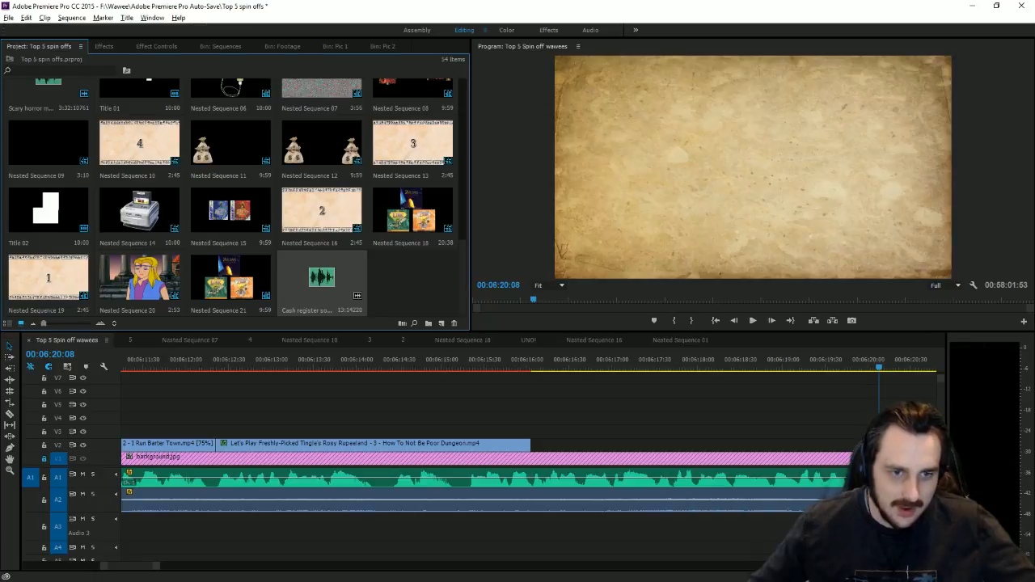
Step: Check the money sound note in the WordPad script, then go back to Premiere
{"action": "key", "text": "alt+Tab"}
{"action": "left_click_drag", "start_coordinate": [535, 366], "coordinate": [571, 336]}
{"action": "left_click", "coordinate": [755, 344]}
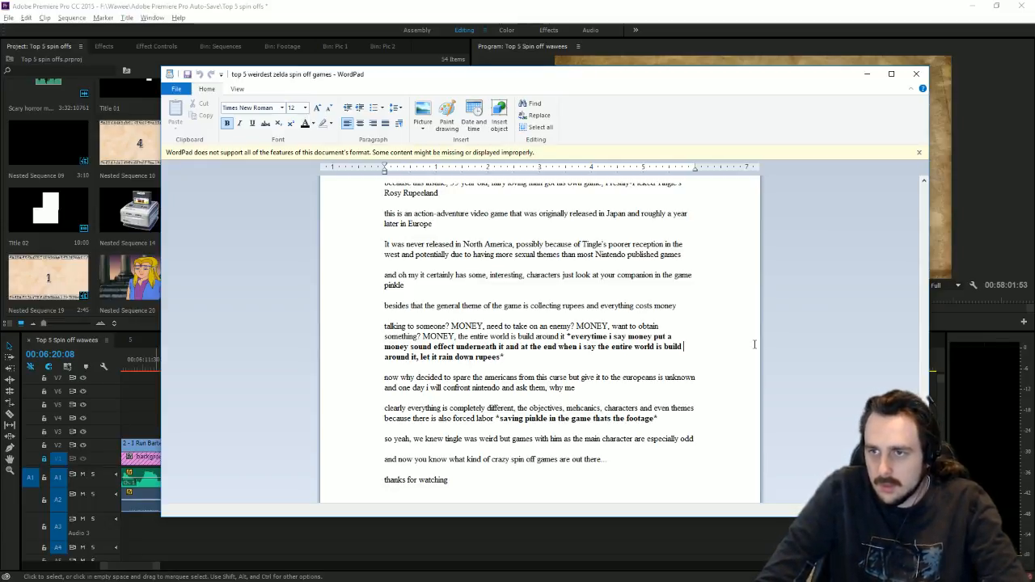
{"action": "left_click", "coordinate": [636, 5]}
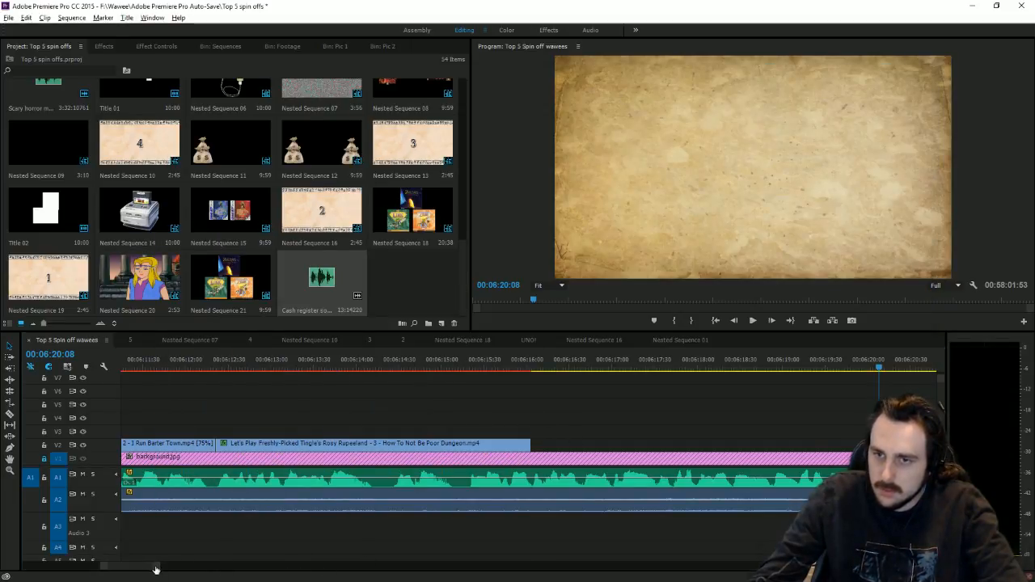
Step: Scale the Rosy Rupeeland clip at 00:13:31:40 to 306.2 at position 960, -14 to fill the frame
{"action": "left_click_drag", "start_coordinate": [156, 570], "coordinate": [606, 570]}
{"action": "left_click", "coordinate": [618, 368]}
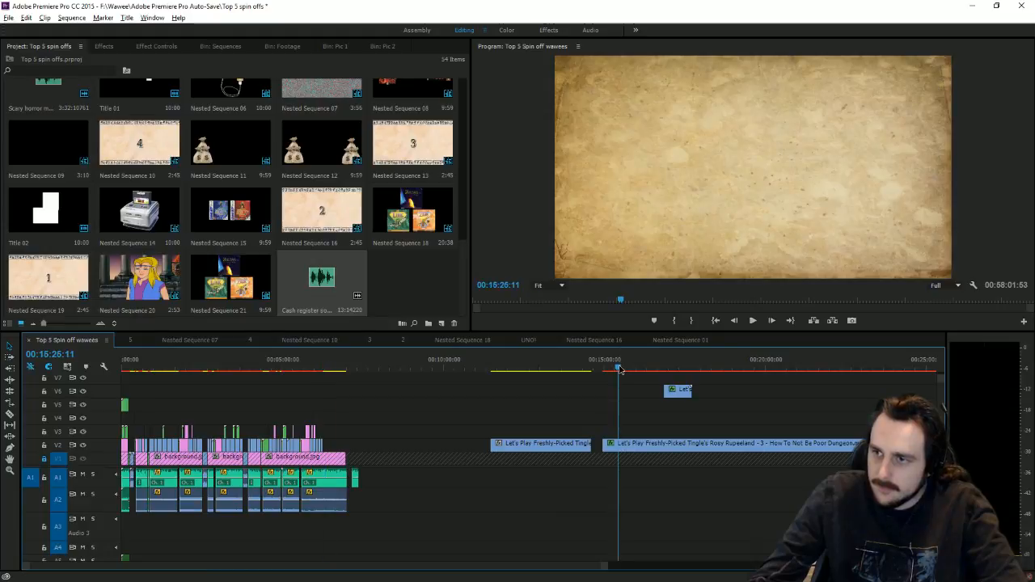
{"action": "left_click_drag", "start_coordinate": [619, 368], "coordinate": [557, 412]}
{"action": "left_click", "coordinate": [756, 231]}
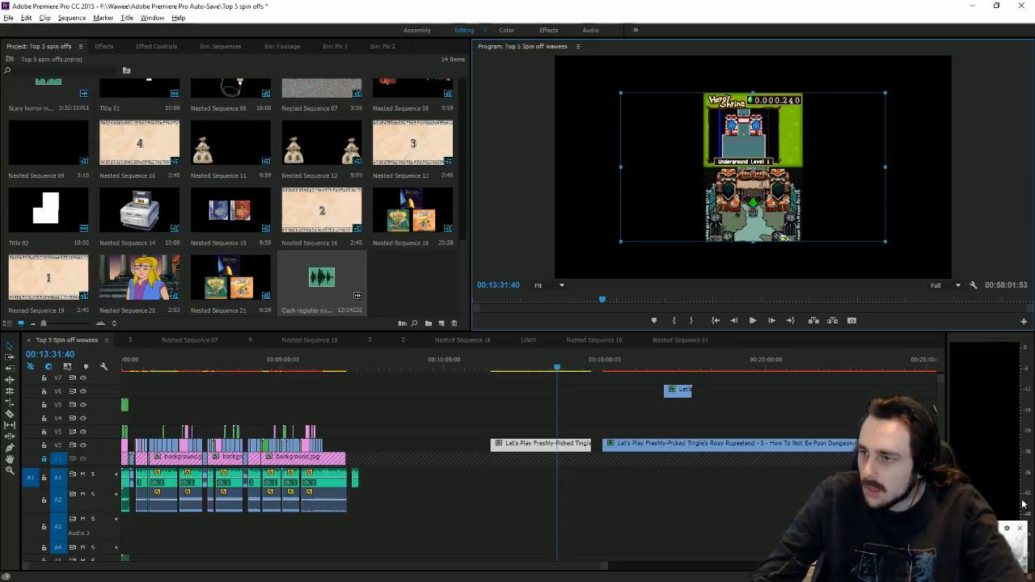
{"action": "left_click_drag", "start_coordinate": [886, 167], "coordinate": [964, 166]}
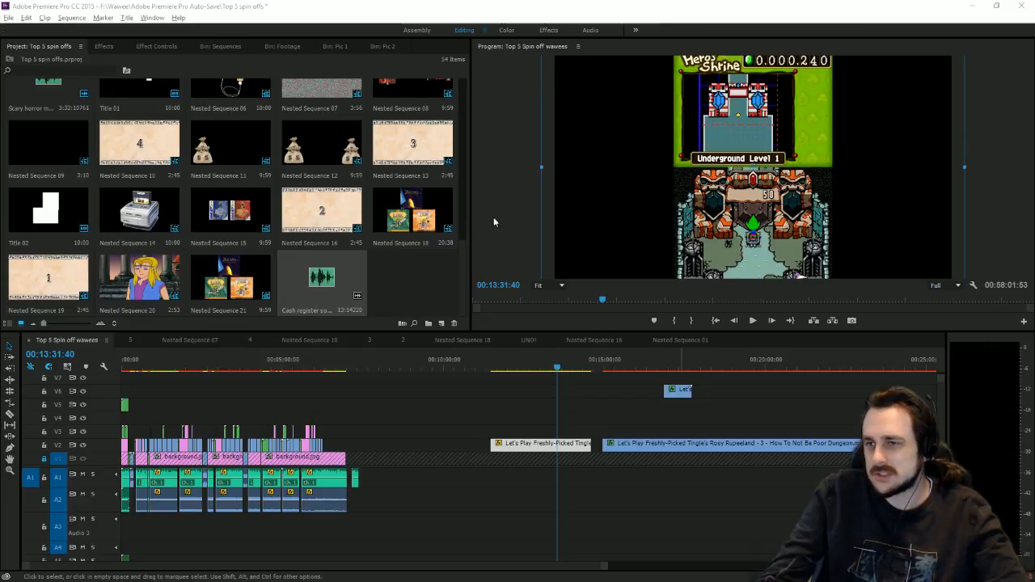
{"action": "left_click", "coordinate": [540, 167]}
{"action": "left_click_drag", "start_coordinate": [539, 166], "coordinate": [501, 169]}
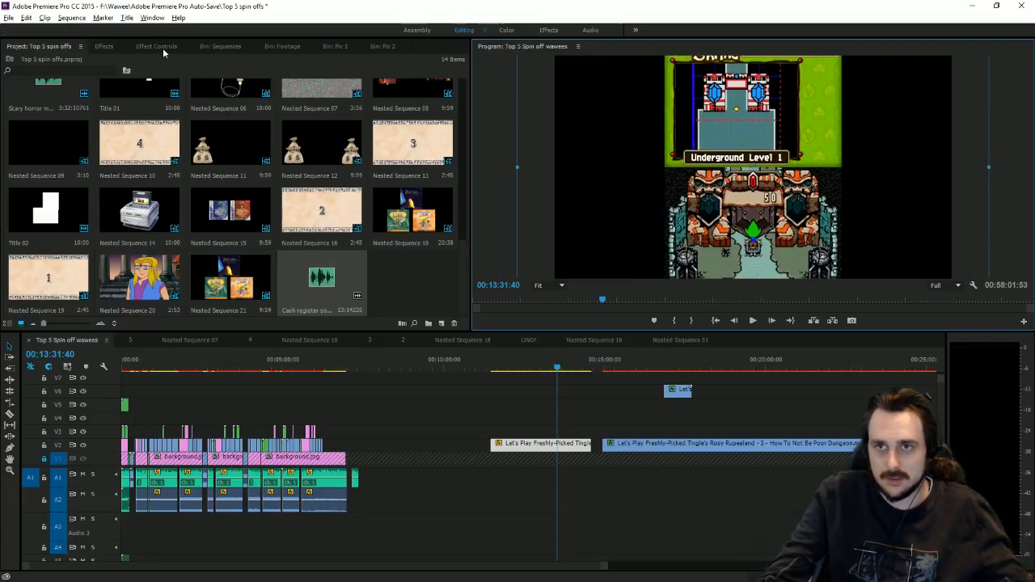
{"action": "left_click", "coordinate": [162, 49]}
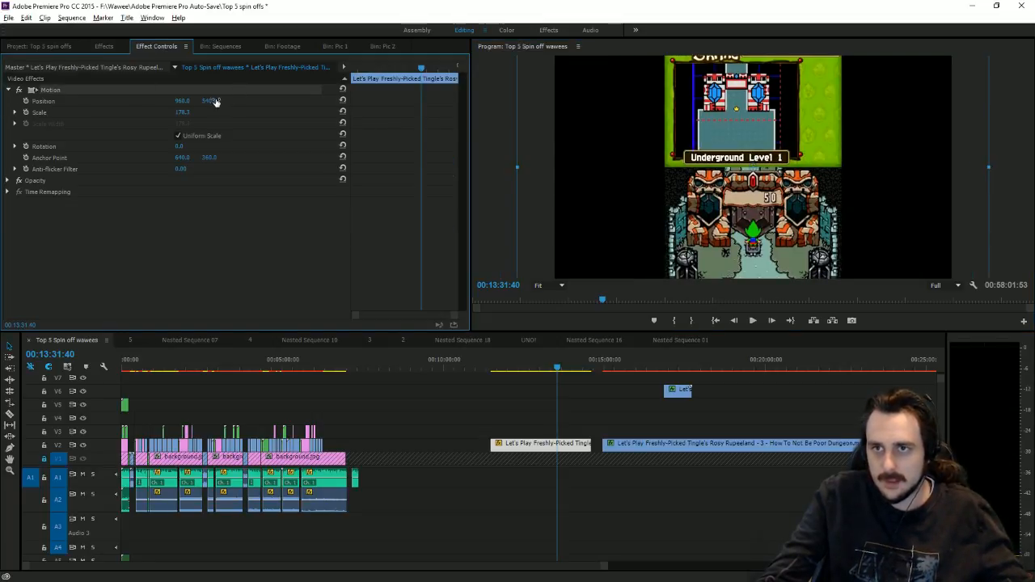
{"action": "mouse_move", "coordinate": [212, 101]}
{"action": "left_mouse_down"}
{"action": "mouse_move", "coordinate": [194, 101]}
{"action": "mouse_move", "coordinate": [242, 112]}
{"action": "mouse_move", "coordinate": [201, 101]}
{"action": "mouse_move", "coordinate": [212, 101]}
{"action": "mouse_move", "coordinate": [179, 113]}
{"action": "mouse_move", "coordinate": [228, 101]}
{"action": "left_mouse_up"}
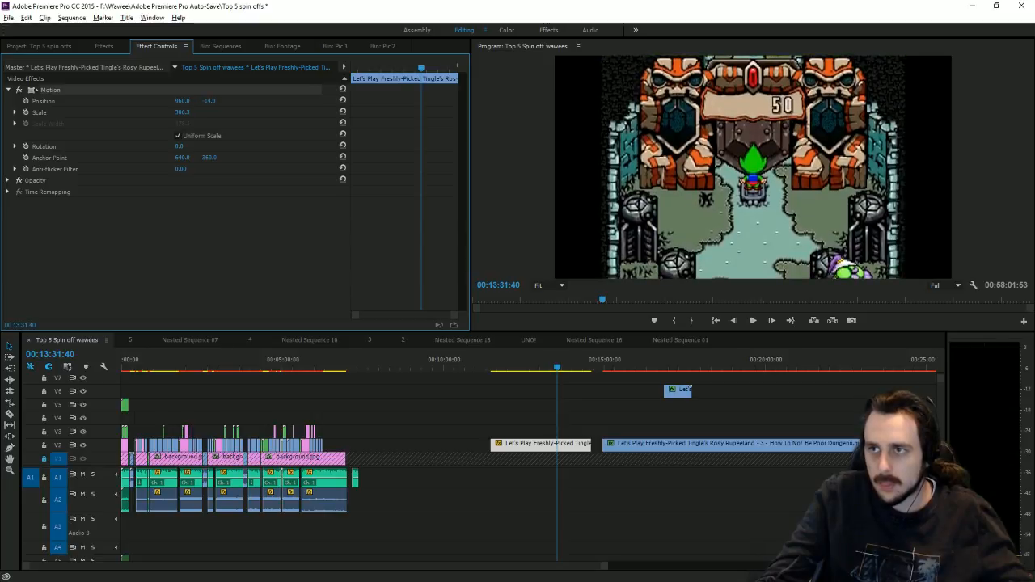
{"action": "left_click", "coordinate": [104, 51]}
Step: Add a Transform effect to the bad-ending clip and set its Scale Width to 132
{"action": "left_click_drag", "start_coordinate": [71, 194], "coordinate": [162, 210]}
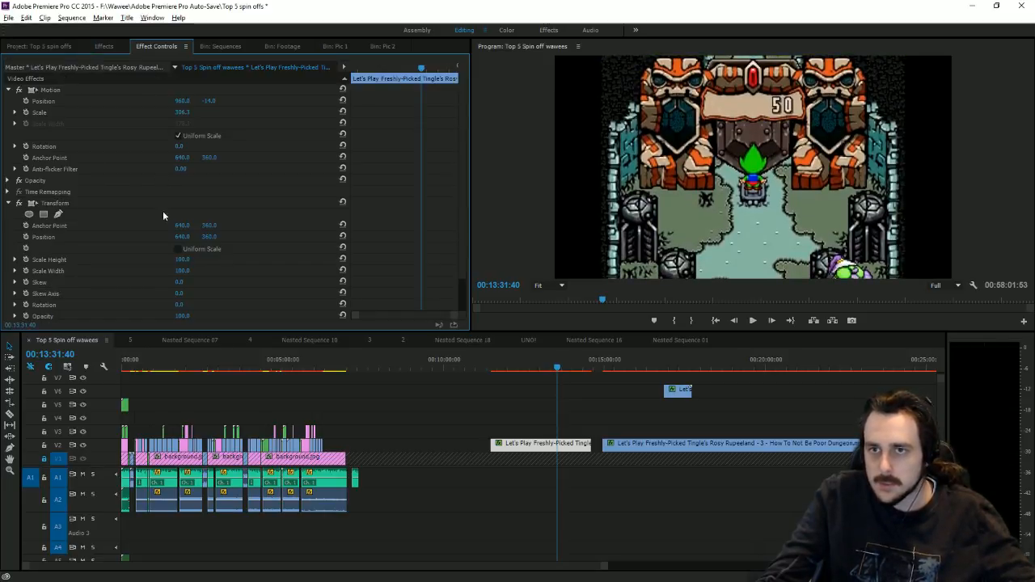
{"action": "left_click", "coordinate": [182, 272]}
{"action": "type", "text": "143"}
{"action": "key", "text": "Return"}
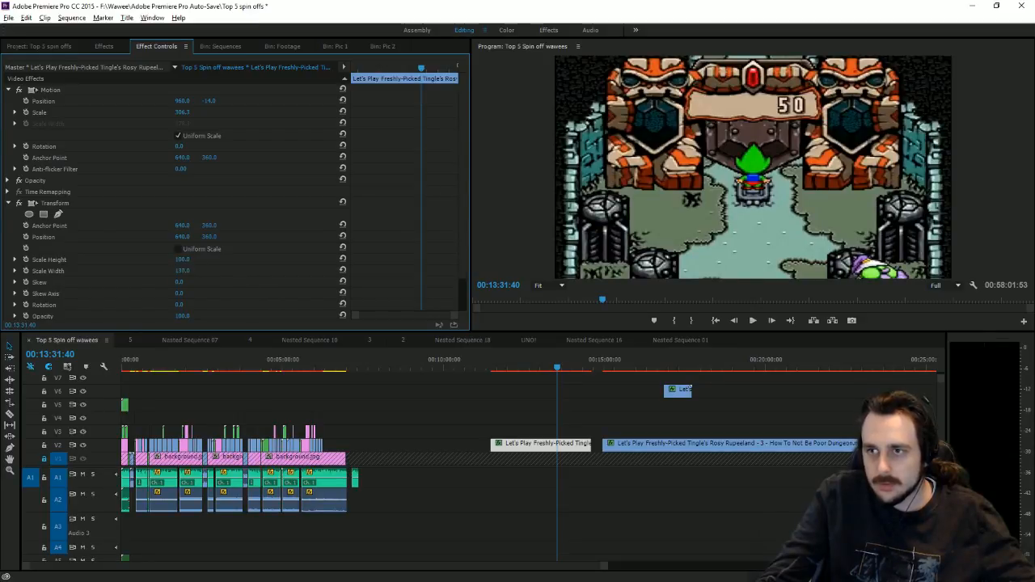
{"action": "left_click_drag", "start_coordinate": [183, 271], "coordinate": [173, 271]}
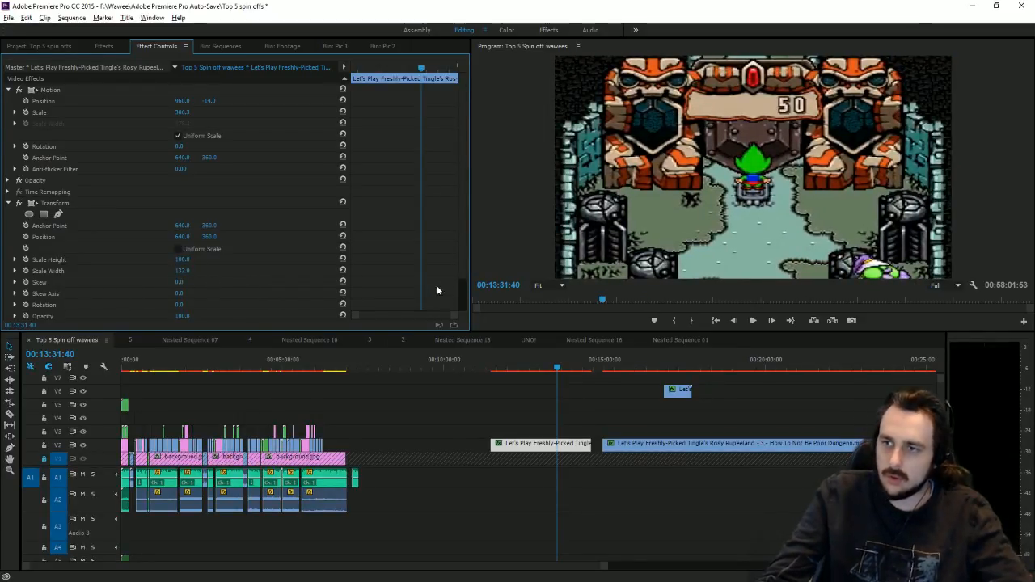
Step: Preview the bad-ending clip's opening and trim its start off on the timeline
{"action": "left_click", "coordinate": [553, 369]}
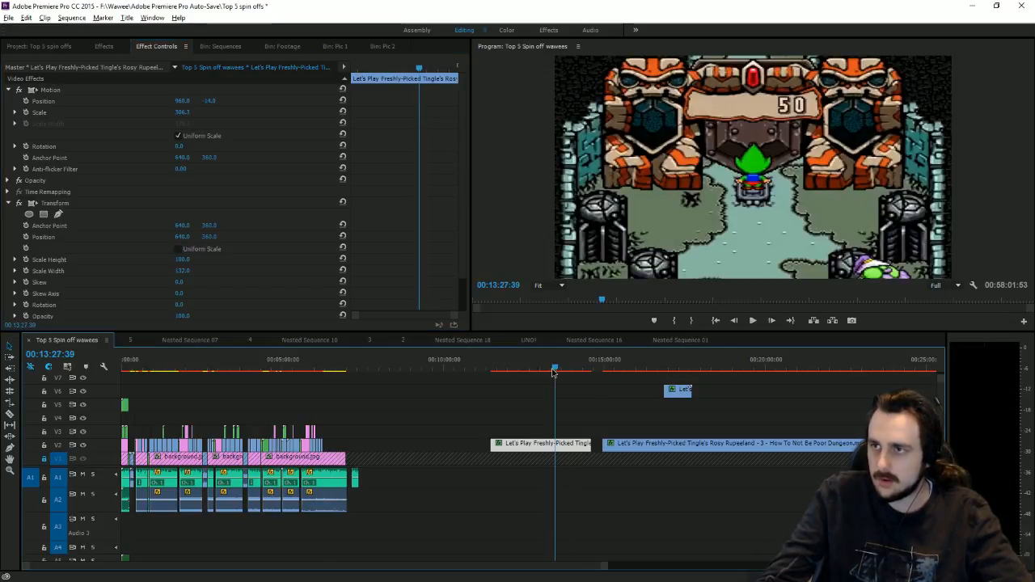
{"action": "left_click_drag", "start_coordinate": [553, 372], "coordinate": [556, 372]}
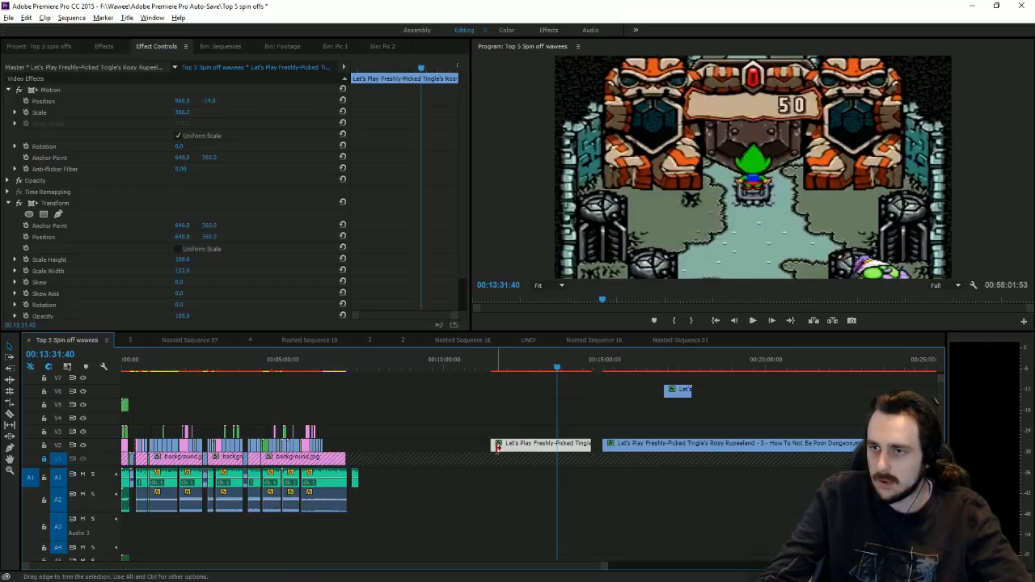
{"action": "left_click", "coordinate": [540, 369]}
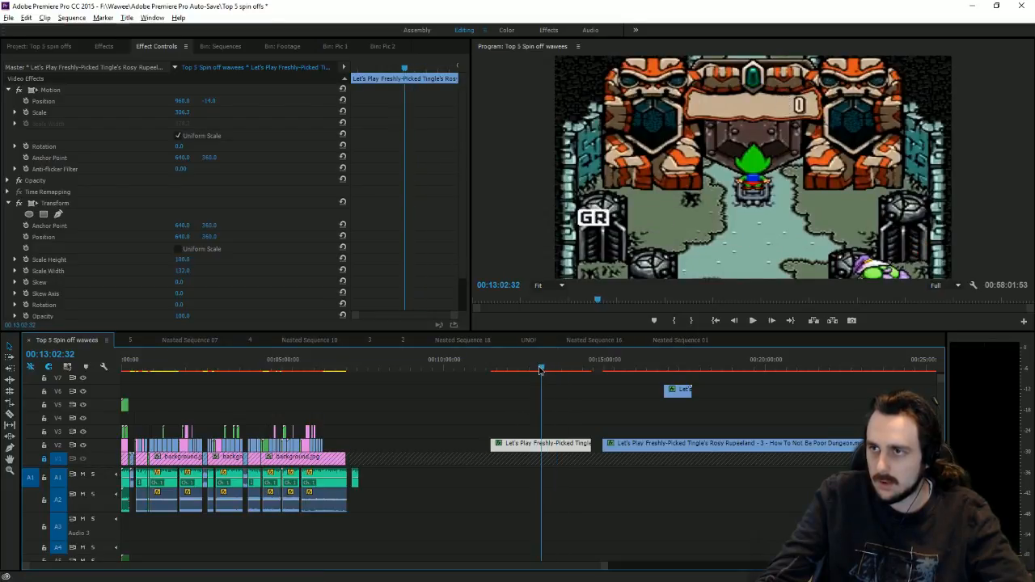
{"action": "left_click_drag", "start_coordinate": [541, 369], "coordinate": [548, 372]}
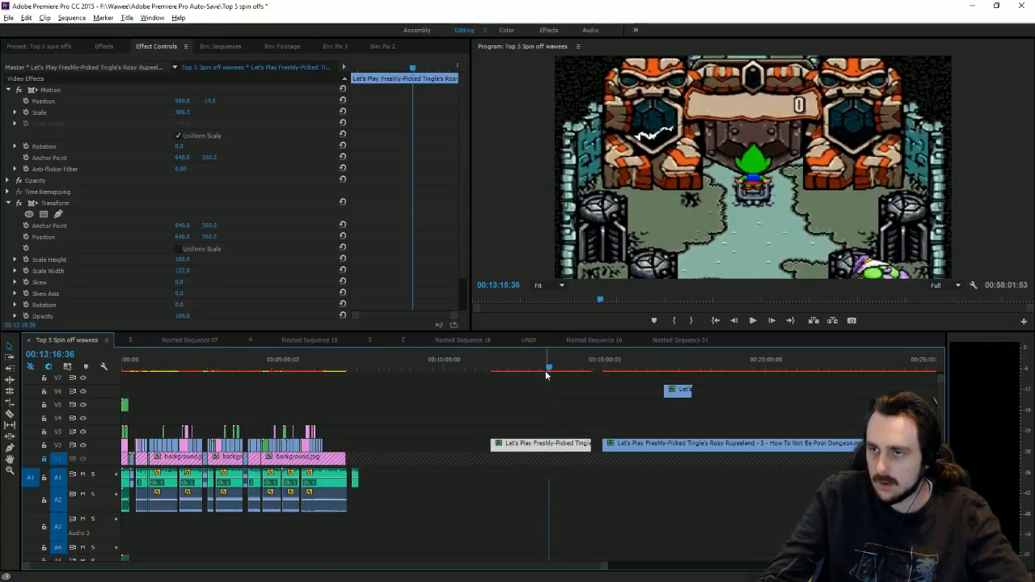
{"action": "left_click_drag", "start_coordinate": [505, 438], "coordinate": [343, 431]}
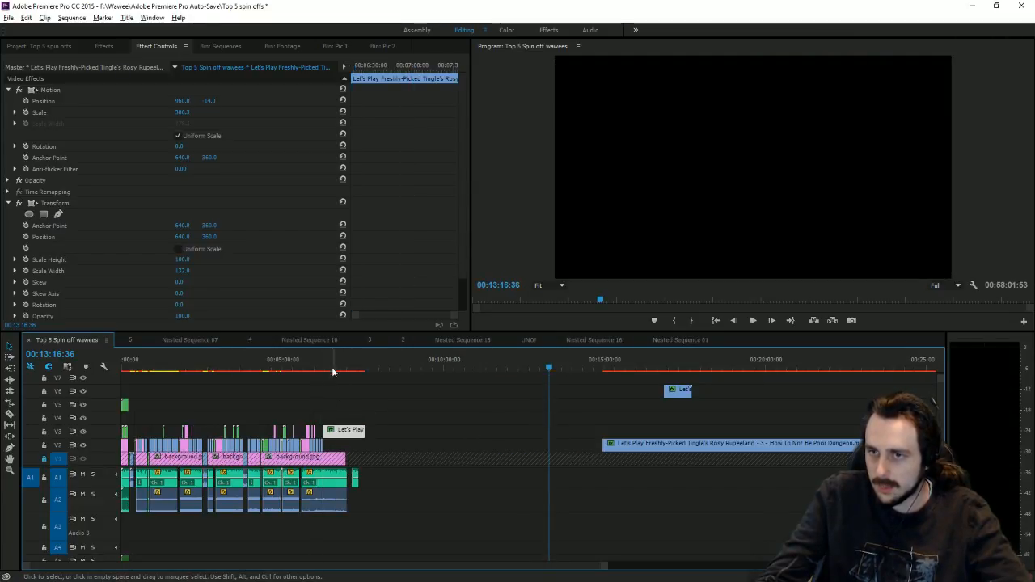
Step: Place the bad-ending clip on V2 directly after the gameplay clips
{"action": "left_click", "coordinate": [331, 361]}
{"action": "key", "text": "equal"}
{"action": "key", "text": "equal"}
{"action": "key", "text": "equal"}
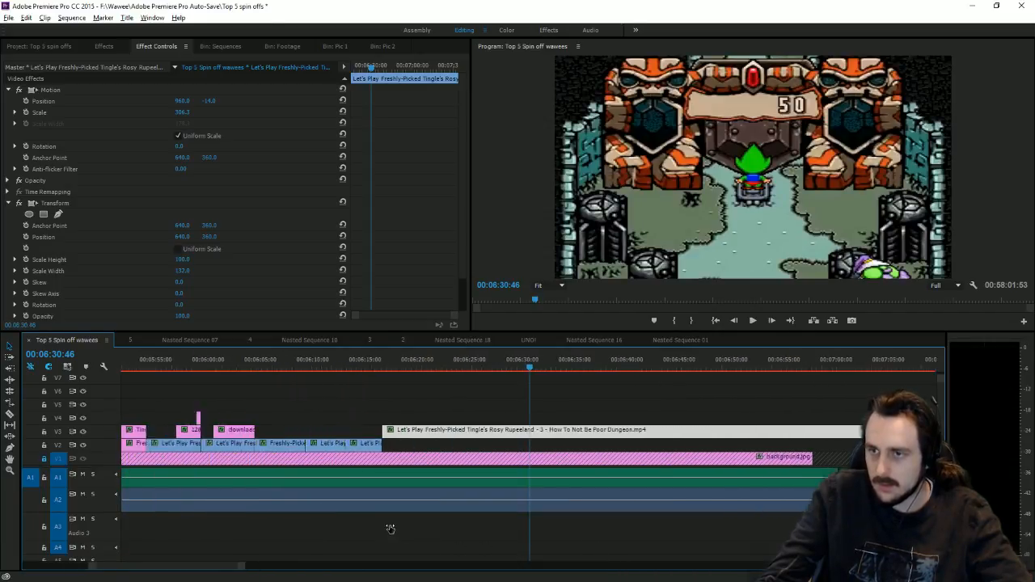
{"action": "left_click_drag", "start_coordinate": [402, 431], "coordinate": [403, 444]}
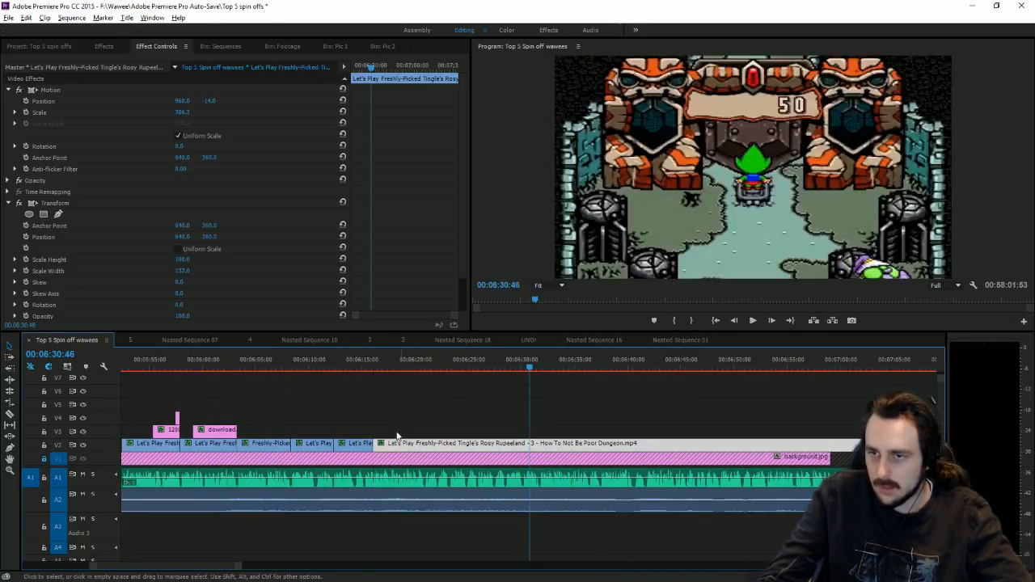
Step: Cut the clip at 00:06:20:56 after 'Only those who pay may pass!' and delete the remainder
{"action": "left_click", "coordinate": [374, 371]}
{"action": "left_click", "coordinate": [752, 321]}
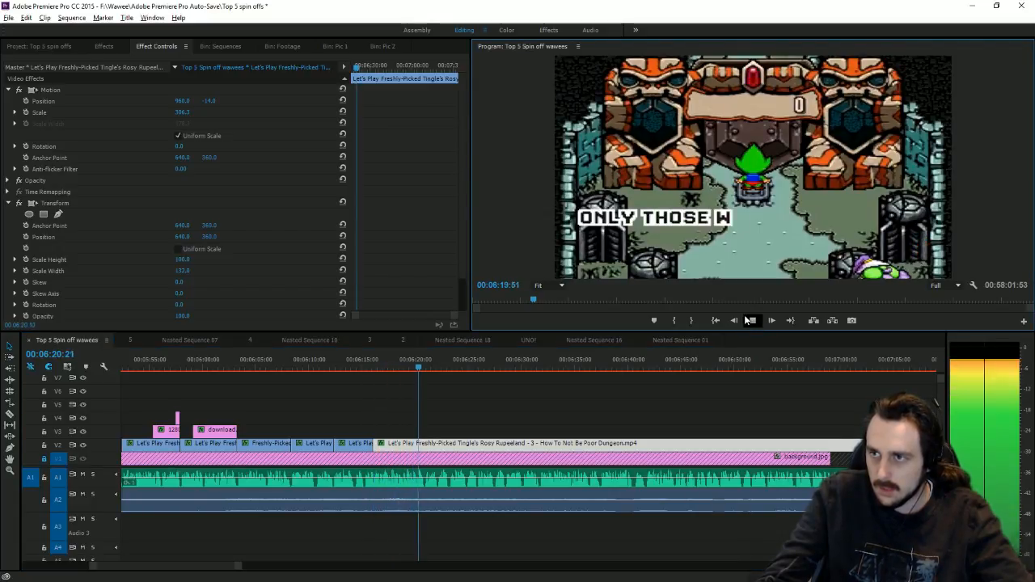
{"action": "left_click", "coordinate": [424, 361]}
{"action": "left_click_drag", "start_coordinate": [424, 367], "coordinate": [426, 367]}
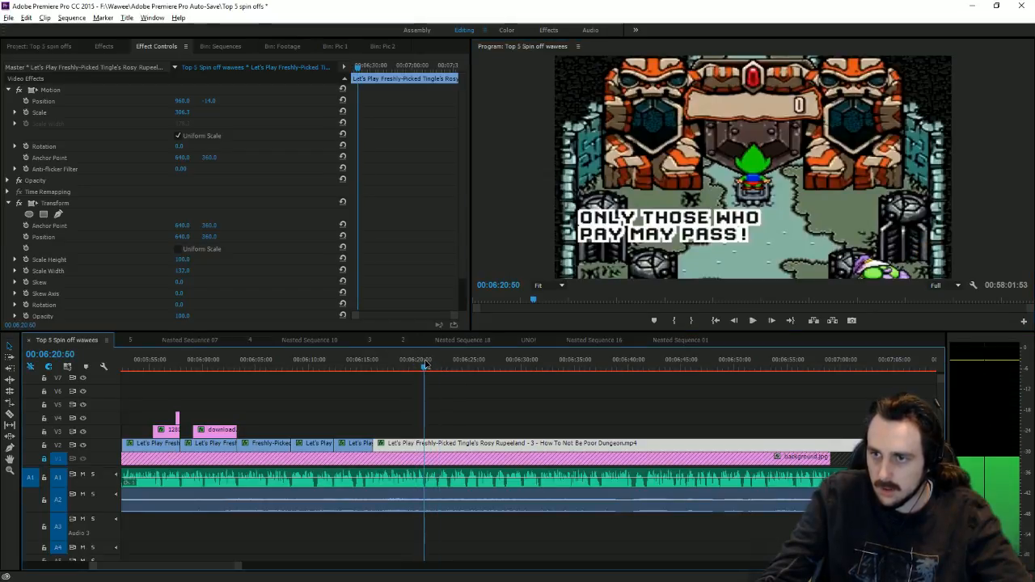
{"action": "key", "text": "c"}
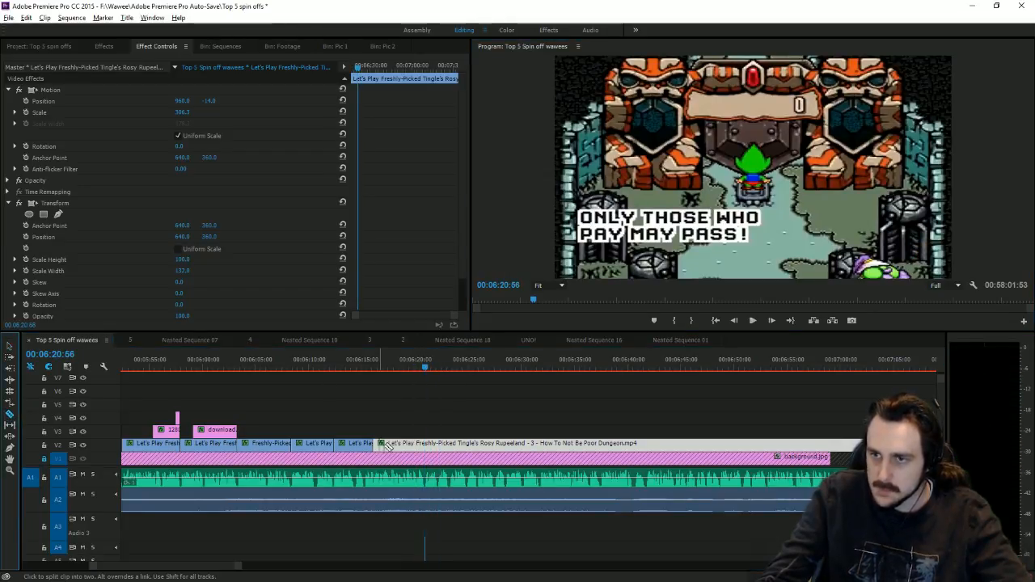
{"action": "left_click", "coordinate": [429, 445]}
{"action": "left_click", "coordinate": [10, 346]}
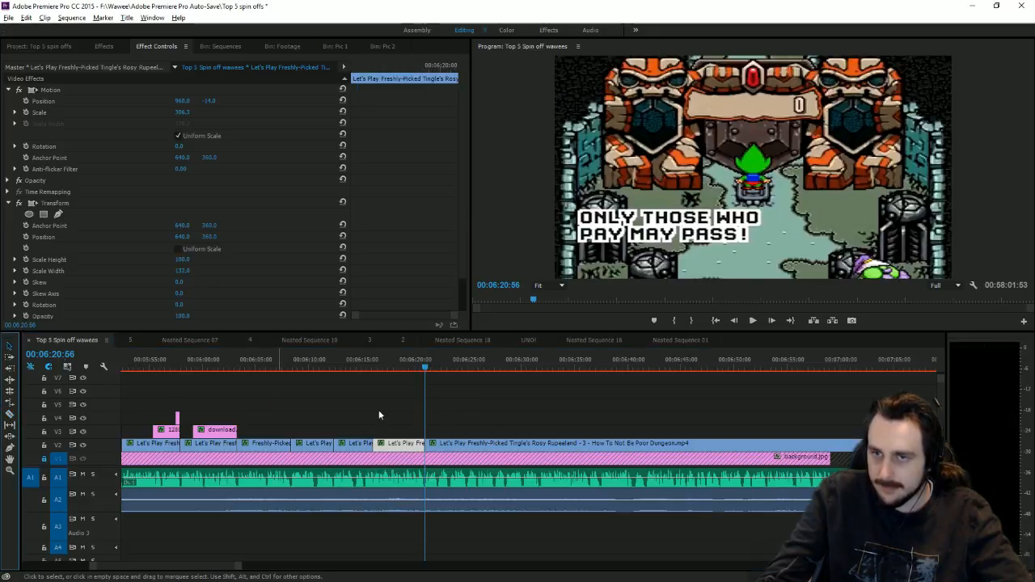
{"action": "left_click", "coordinate": [468, 447]}
{"action": "key", "text": "Delete"}
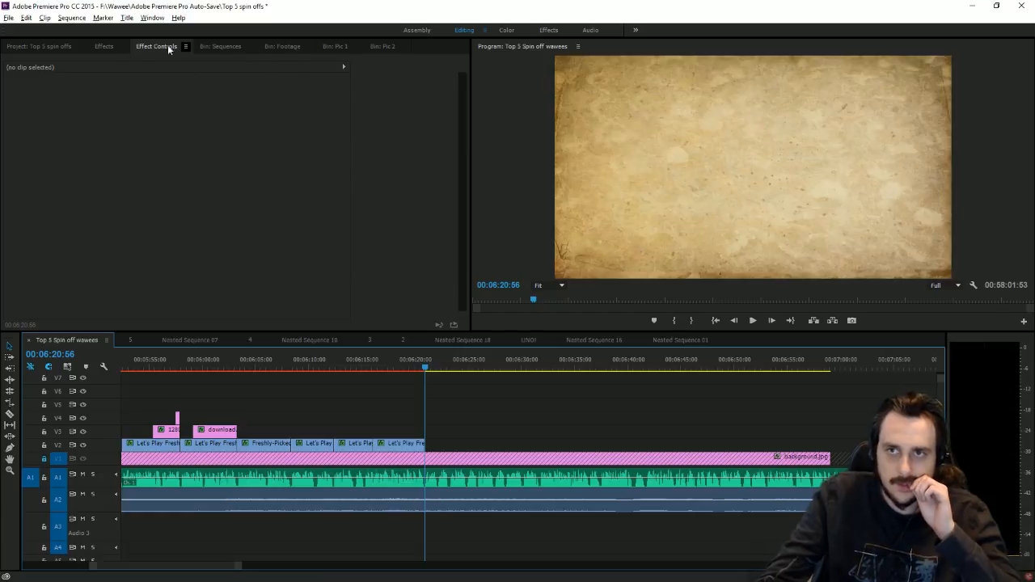
{"action": "left_click", "coordinate": [63, 47]}
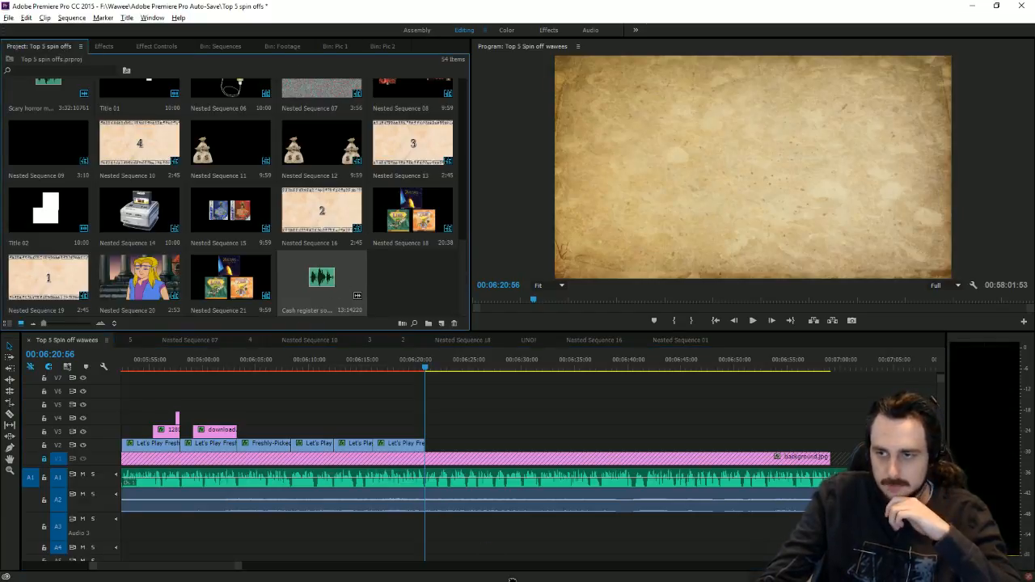
Step: Add the cash register sound to A3 at the playhead with its silent opening trimmed off
{"action": "left_click_drag", "start_coordinate": [513, 580], "coordinate": [427, 525]}
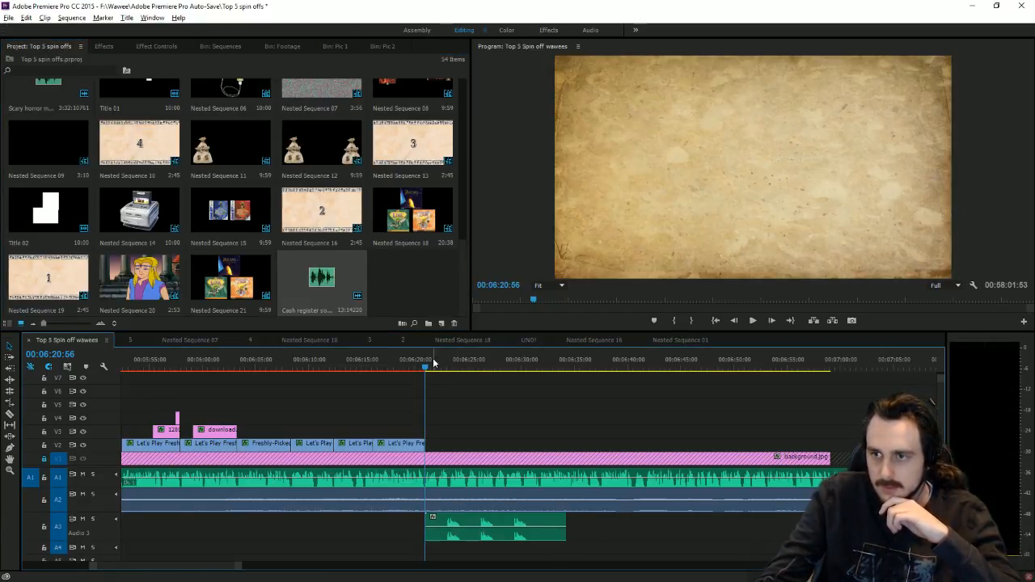
{"action": "mouse_move", "coordinate": [434, 364]}
{"action": "left_mouse_down"}
{"action": "mouse_move", "coordinate": [457, 375]}
{"action": "mouse_move", "coordinate": [440, 380]}
{"action": "left_mouse_up"}
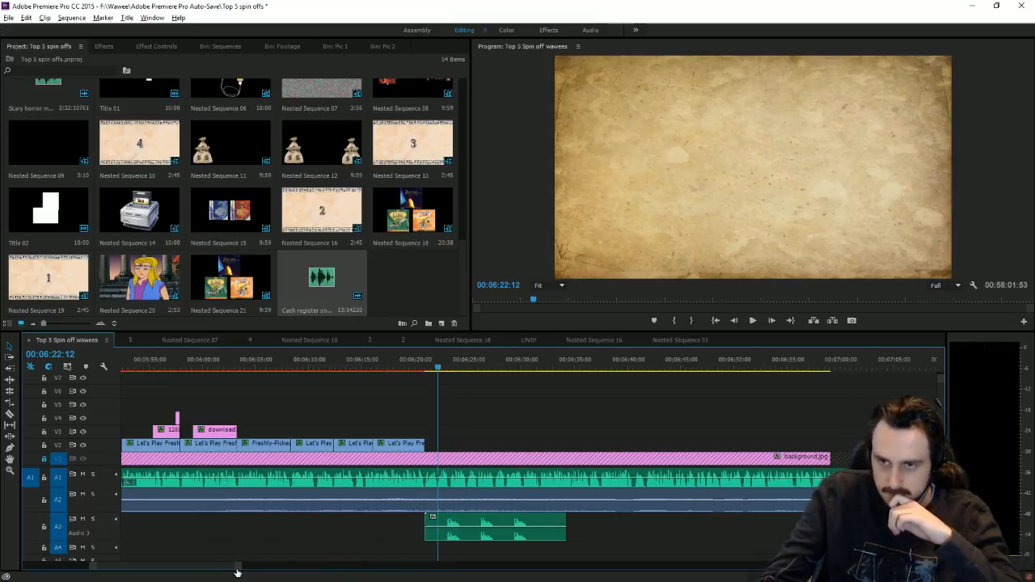
{"action": "key", "text": "equal"}
{"action": "key", "text": "equal"}
{"action": "key", "text": "equal"}
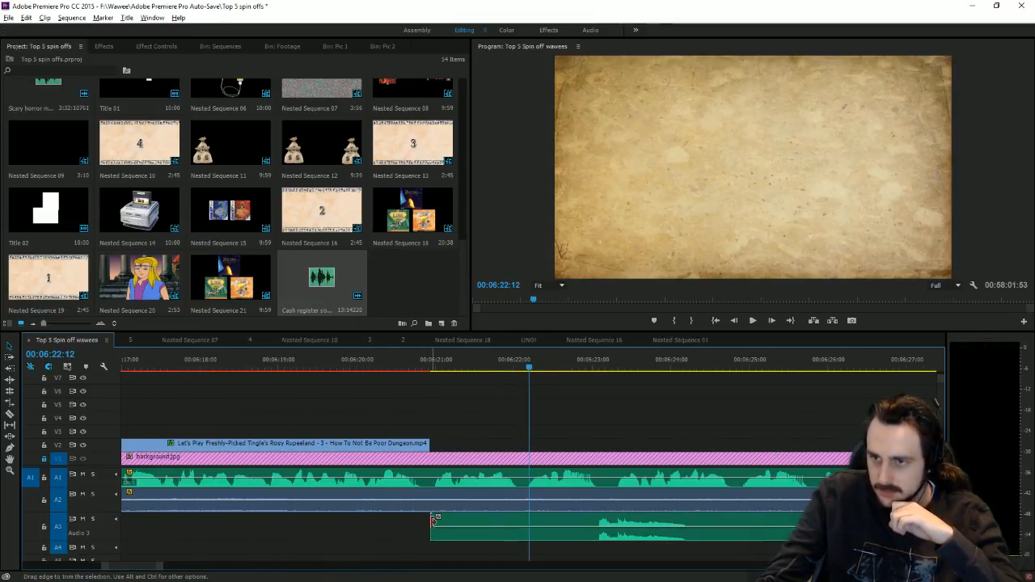
{"action": "left_click_drag", "start_coordinate": [434, 519], "coordinate": [598, 516]}
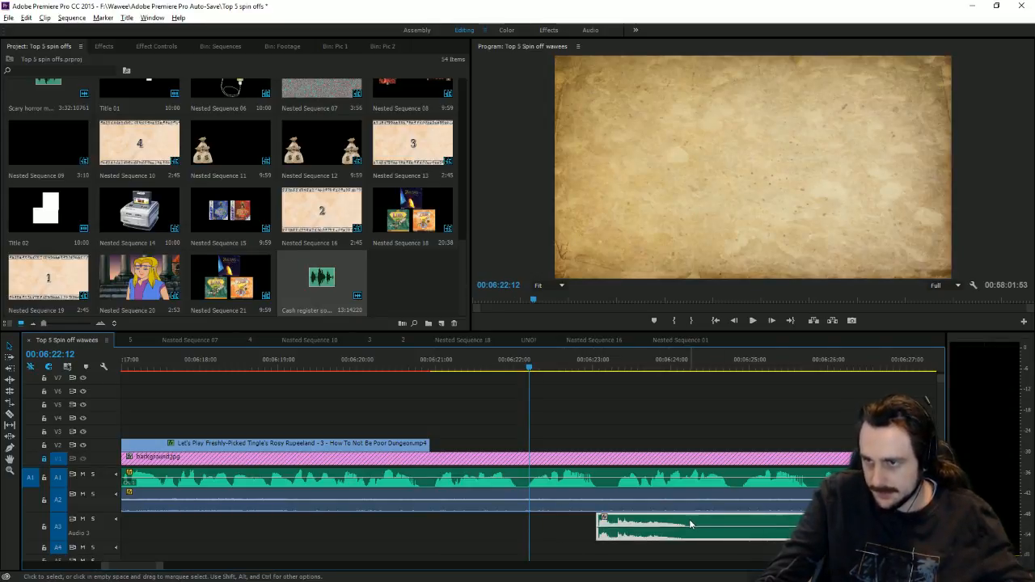
{"action": "left_click_drag", "start_coordinate": [692, 524], "coordinate": [650, 512]}
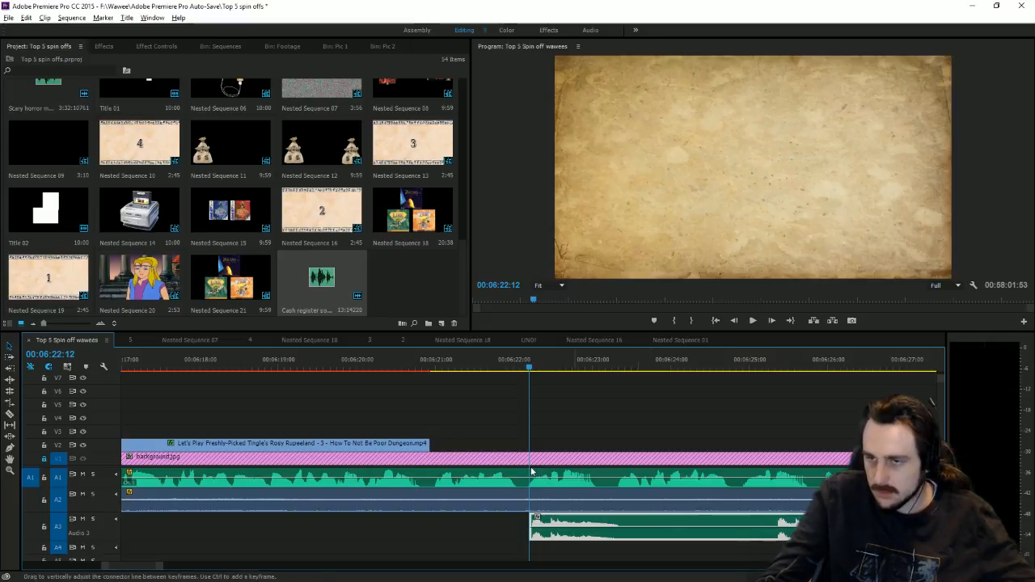
{"action": "left_click", "coordinate": [753, 320]}
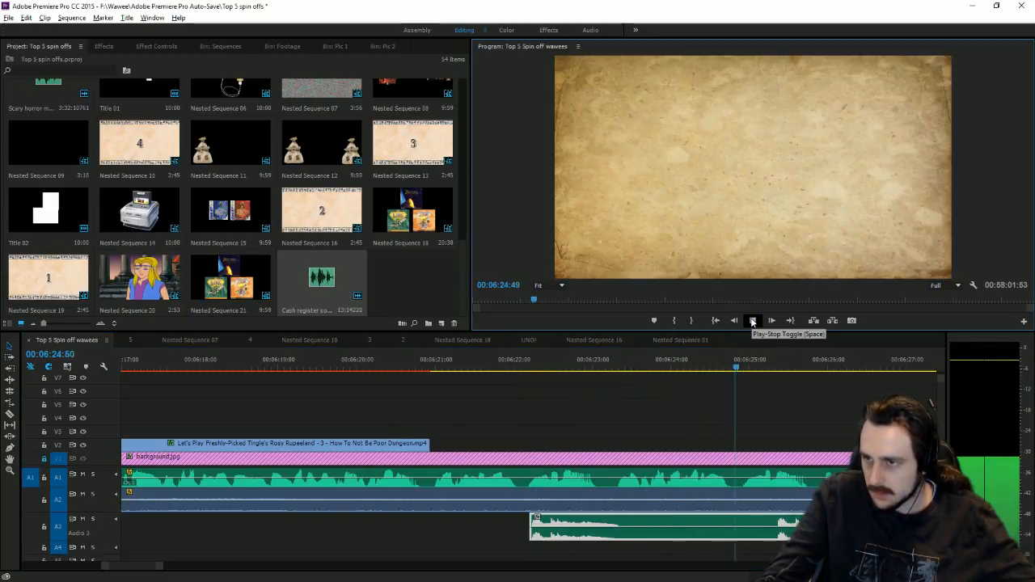
{"action": "left_click", "coordinate": [752, 321]}
Step: Split the cash register sound a few frames back and move the second piece left to the playhead
{"action": "left_click", "coordinate": [646, 404]}
{"action": "key", "text": "Left"}
{"action": "key", "text": "Left"}
{"action": "key", "text": "Left"}
{"action": "key", "text": "Left"}
{"action": "key", "text": "Left"}
{"action": "key", "text": "Left"}
{"action": "key", "text": "Left"}
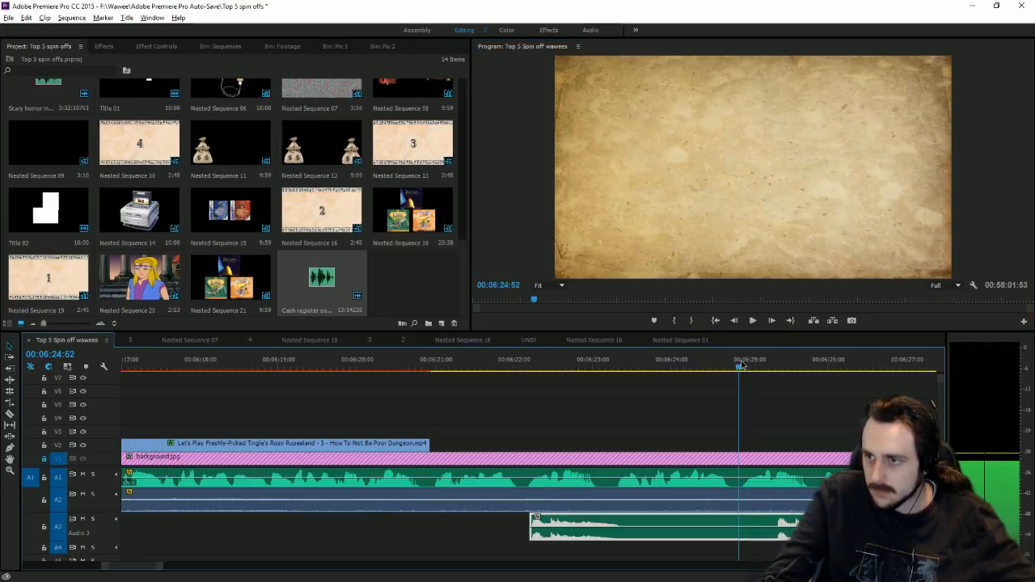
{"action": "left_click", "coordinate": [11, 414]}
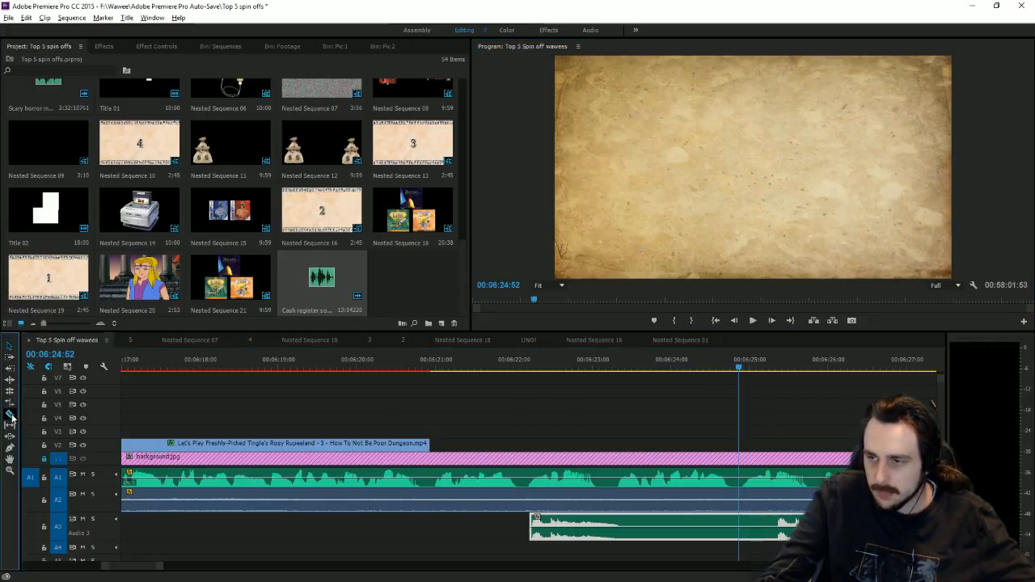
{"action": "left_click", "coordinate": [777, 528]}
{"action": "left_click", "coordinate": [9, 346]}
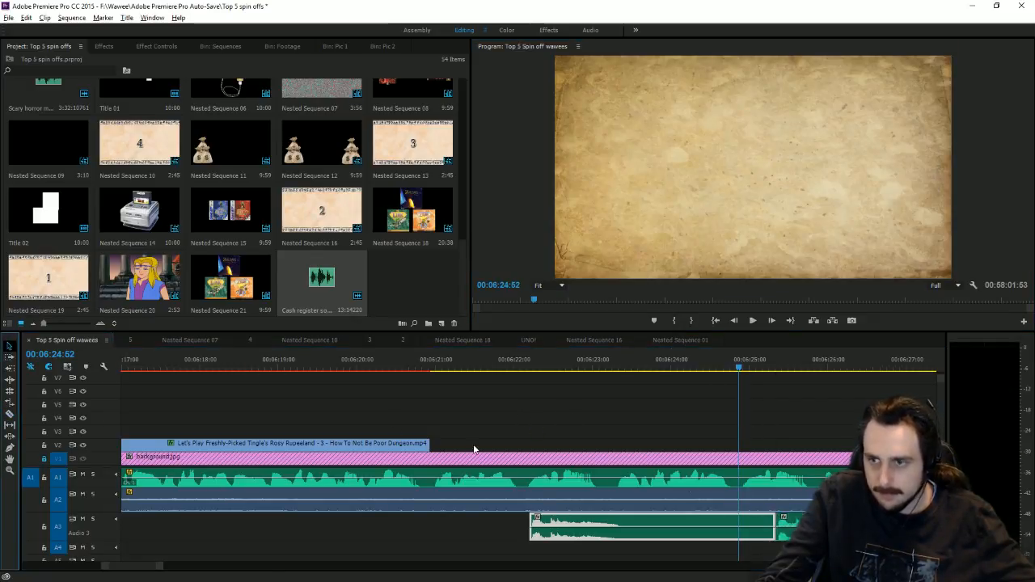
{"action": "left_click_drag", "start_coordinate": [801, 518], "coordinate": [765, 520]}
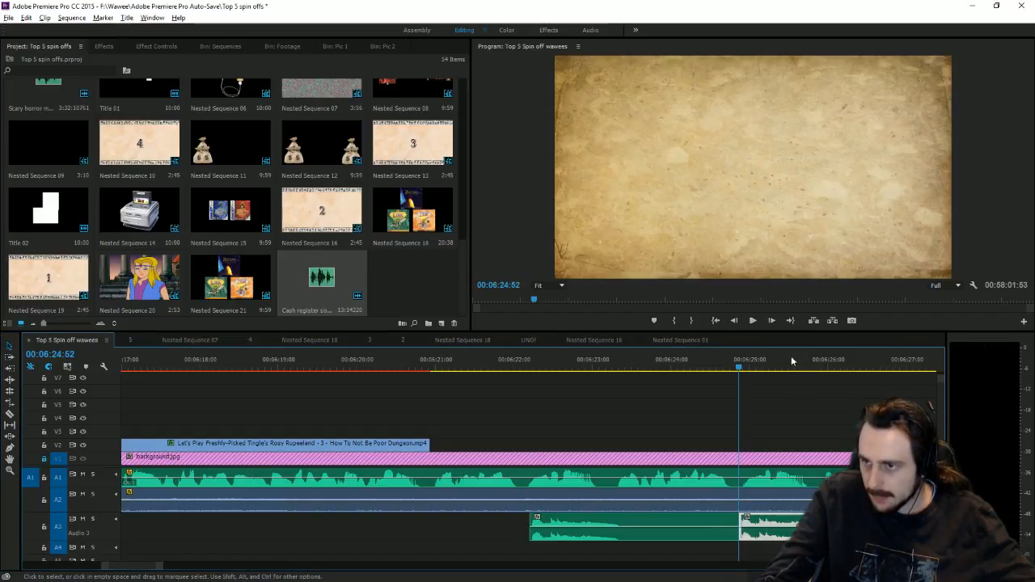
{"action": "left_click", "coordinate": [752, 320]}
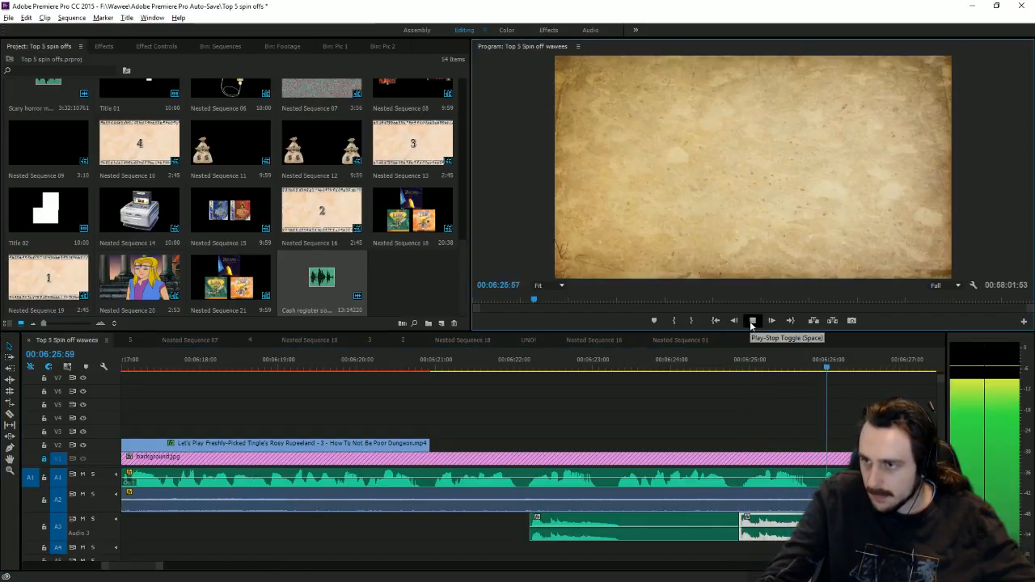
{"action": "left_click", "coordinate": [752, 320]}
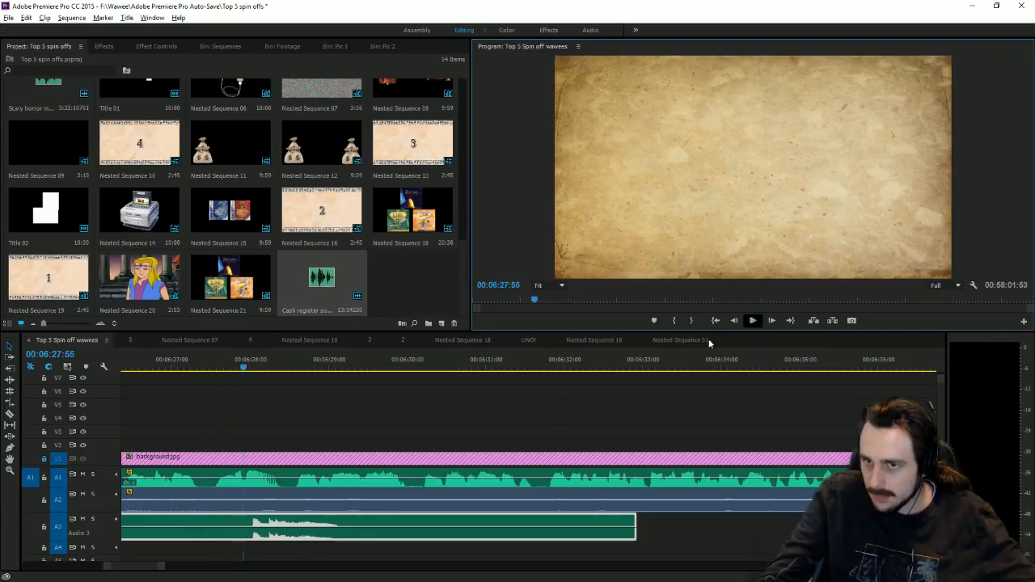
Step: Cut the sound at 00:06:26:50, slide that piece to 00:06:27:33, and select the three A3 clips
{"action": "left_click", "coordinate": [9, 414]}
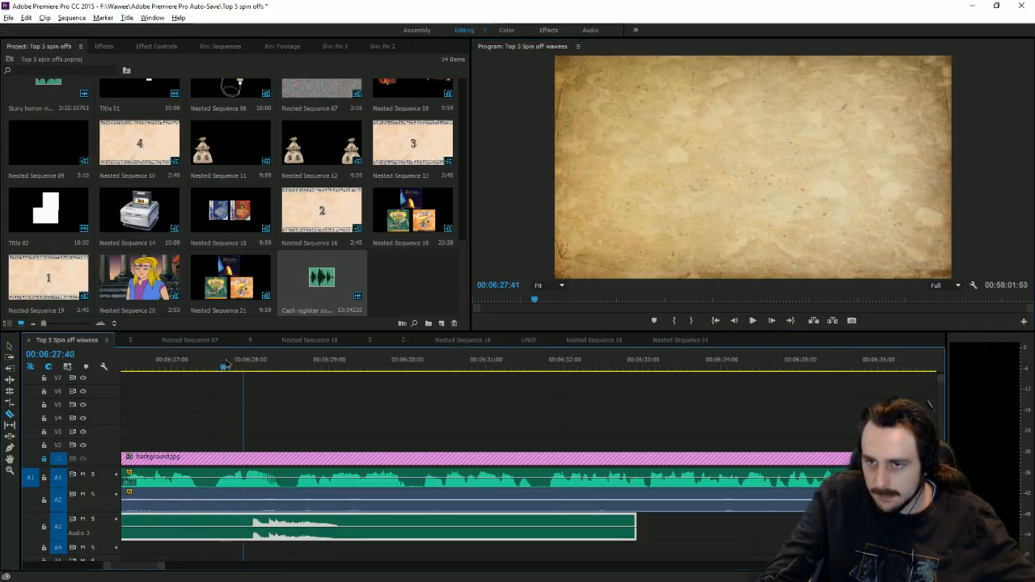
{"action": "left_click", "coordinate": [159, 365]}
{"action": "left_click", "coordinate": [251, 534]}
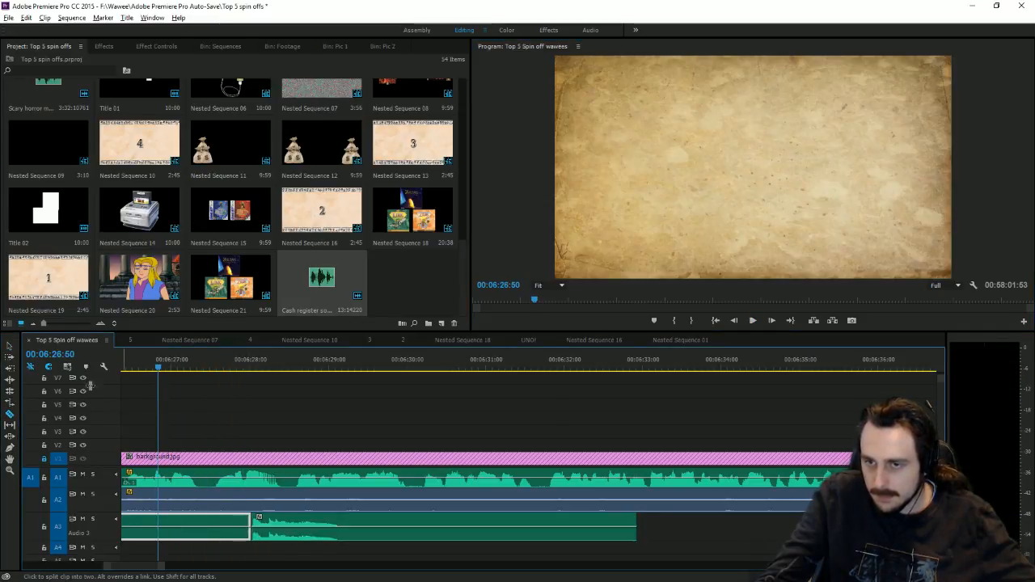
{"action": "left_click", "coordinate": [9, 345]}
{"action": "left_click_drag", "start_coordinate": [199, 370], "coordinate": [215, 369]}
{"action": "left_click_drag", "start_coordinate": [328, 527], "coordinate": [291, 527]}
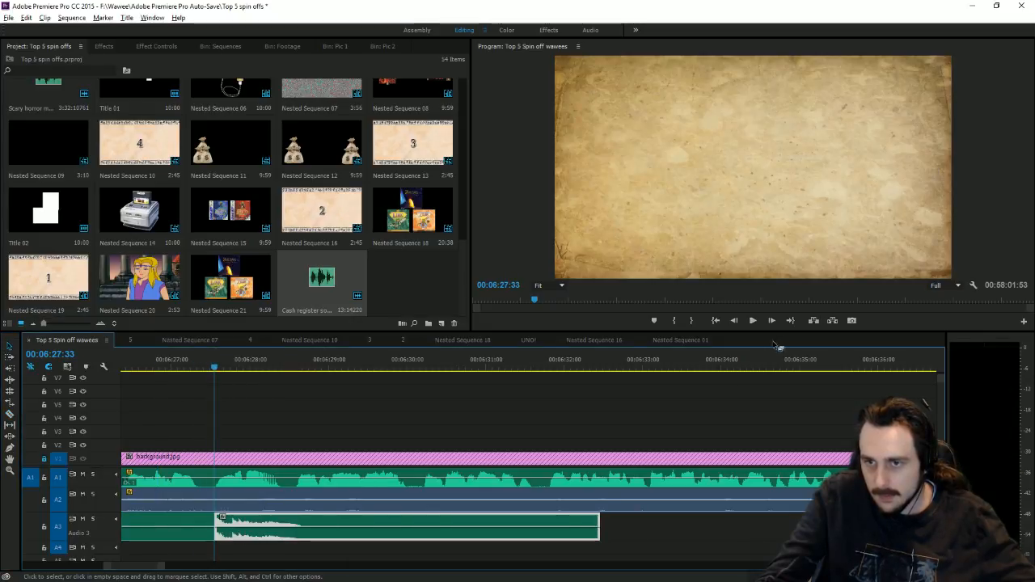
{"action": "left_click", "coordinate": [752, 320]}
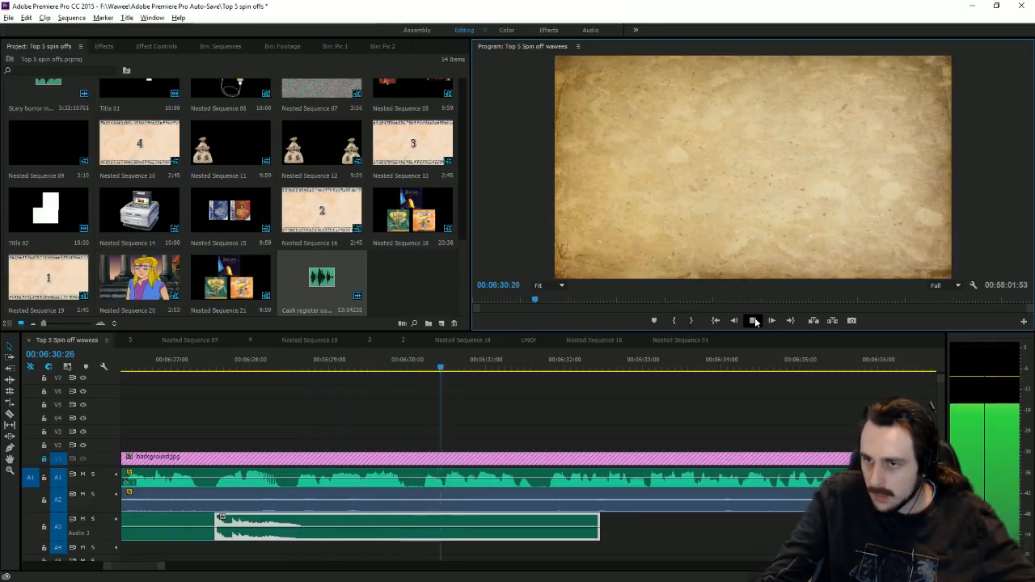
{"action": "left_click", "coordinate": [753, 320]}
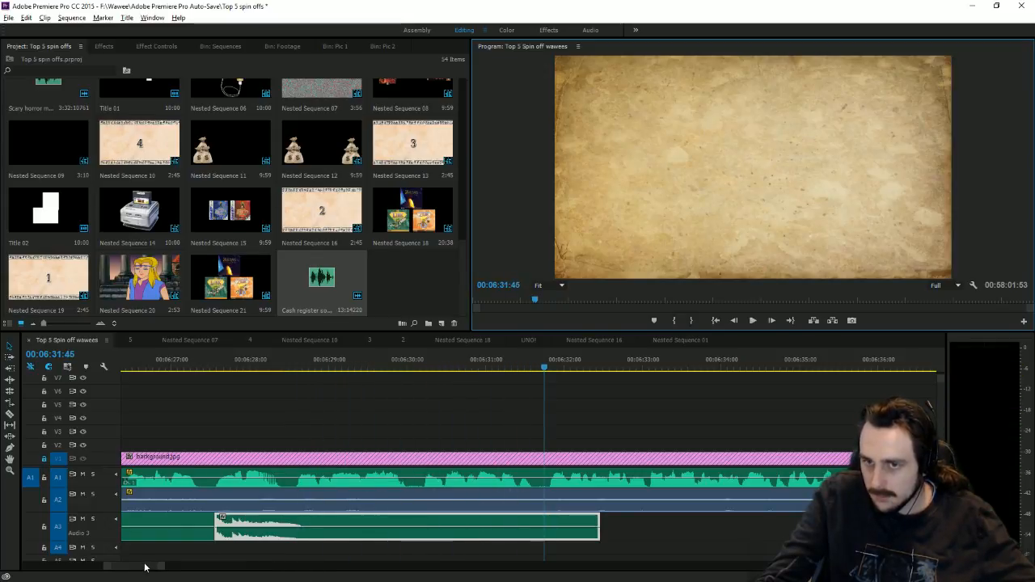
{"action": "left_click_drag", "start_coordinate": [160, 567], "coordinate": [239, 567]}
{"action": "left_click_drag", "start_coordinate": [618, 544], "coordinate": [441, 523]}
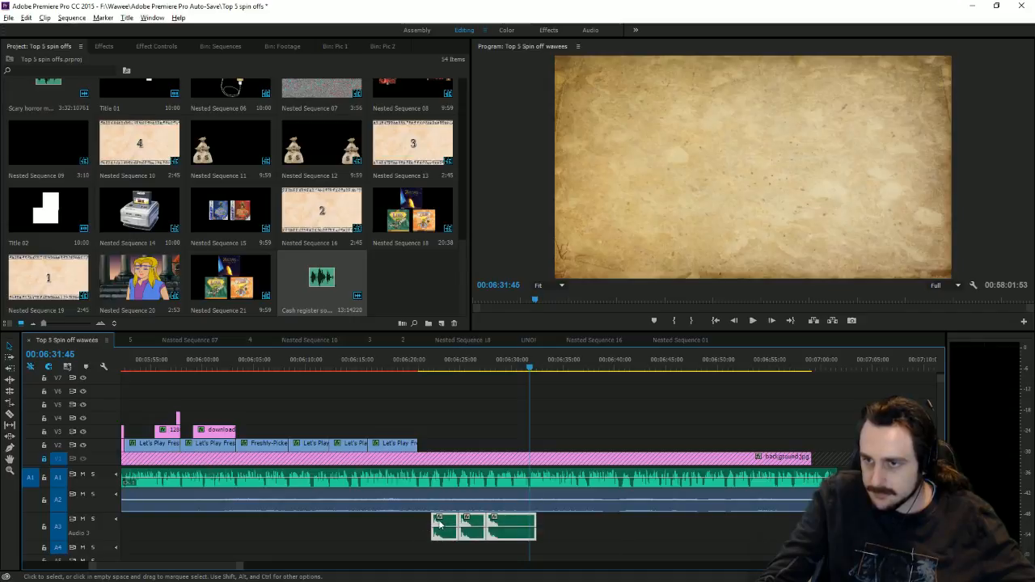
Step: Lower the Audio Gain of the three cash register clips on A3 twice, then deselect them
{"action": "right_click", "coordinate": [463, 527]}
{"action": "left_click", "coordinate": [501, 422]}
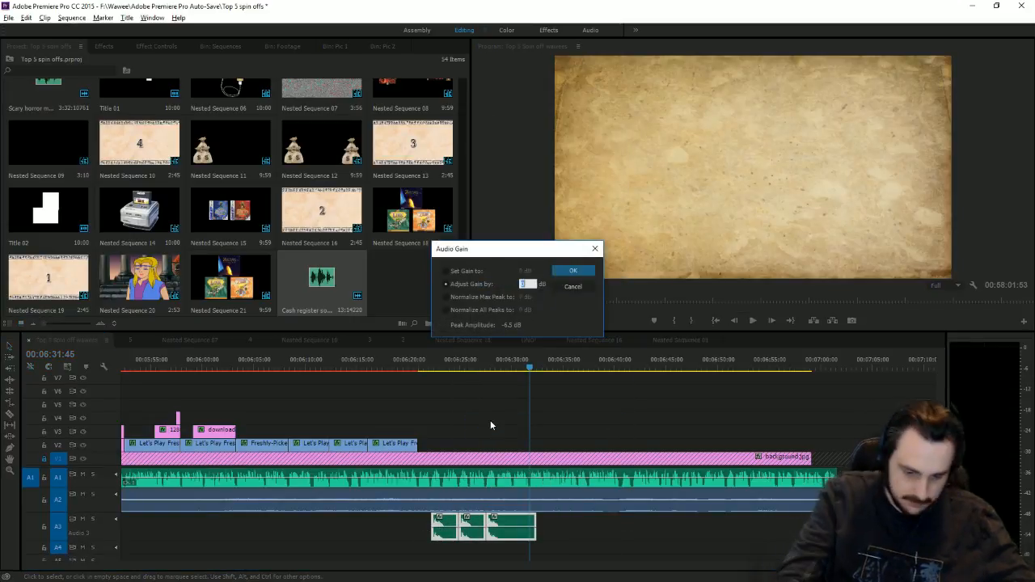
{"action": "key", "text": "Return"}
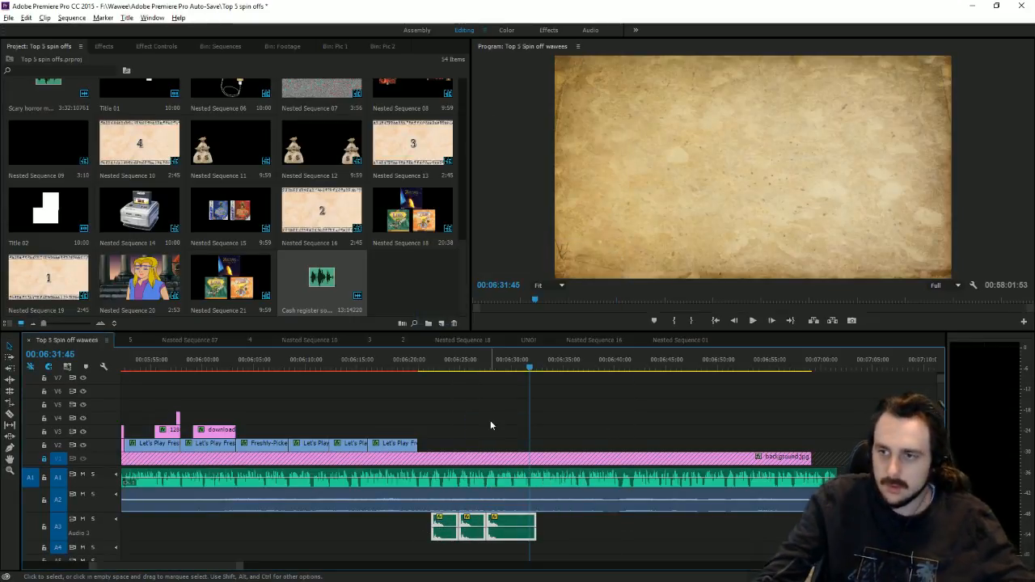
{"action": "right_click", "coordinate": [501, 530]}
{"action": "left_click", "coordinate": [551, 432]}
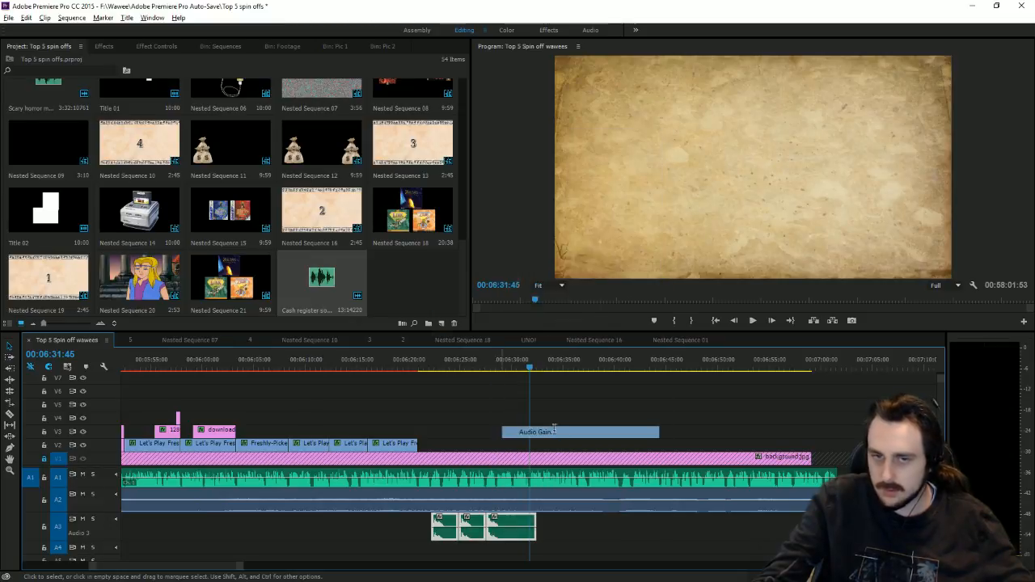
{"action": "key", "text": "Return"}
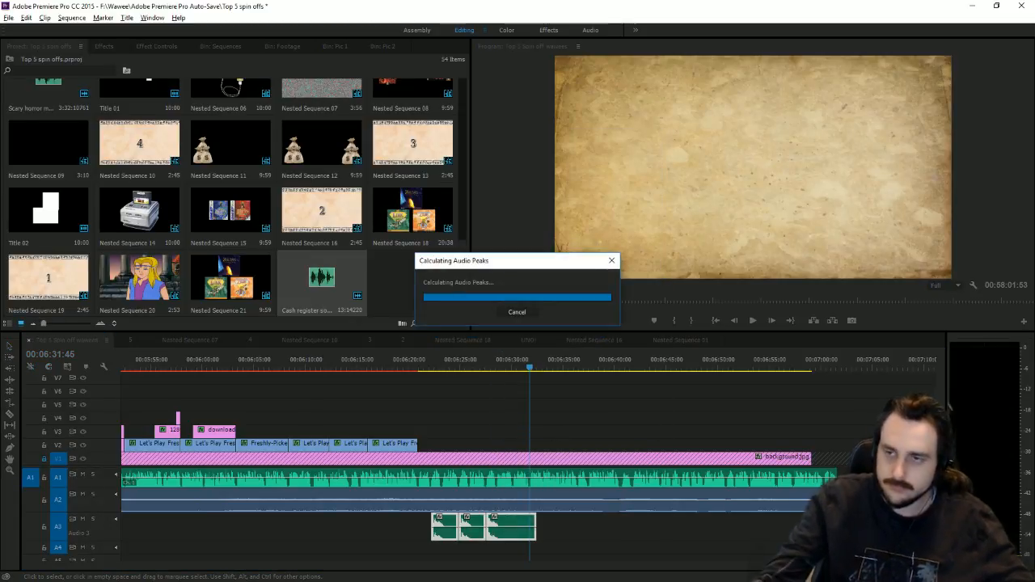
{"action": "left_click", "coordinate": [425, 383]}
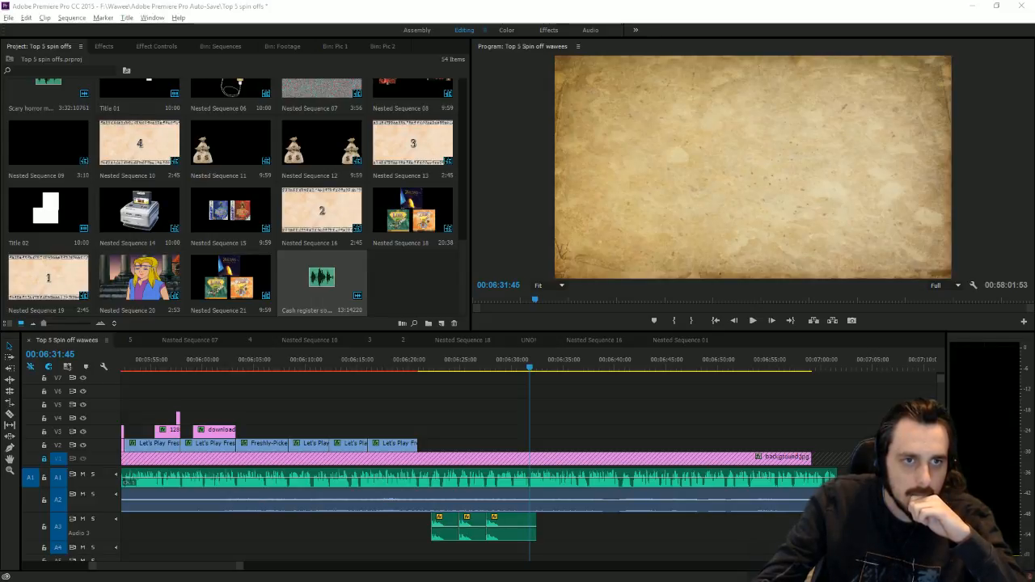
Step: Copy the bad ending video's URL, pause the video at 2:04, and minimise Chrome
{"action": "key", "text": "alt+Tab"}
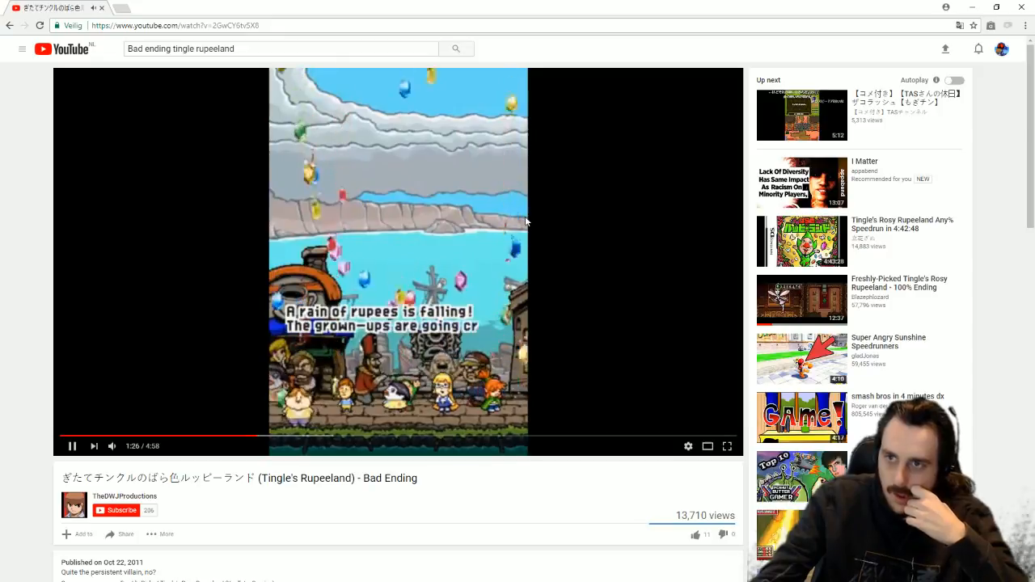
{"action": "left_click", "coordinate": [250, 25]}
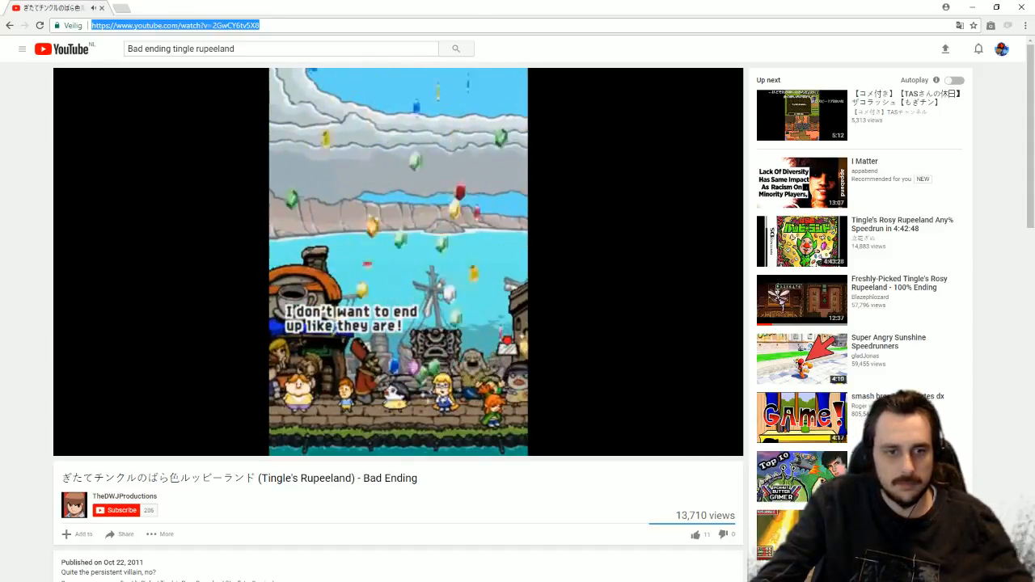
{"action": "key", "text": "alt+Tab"}
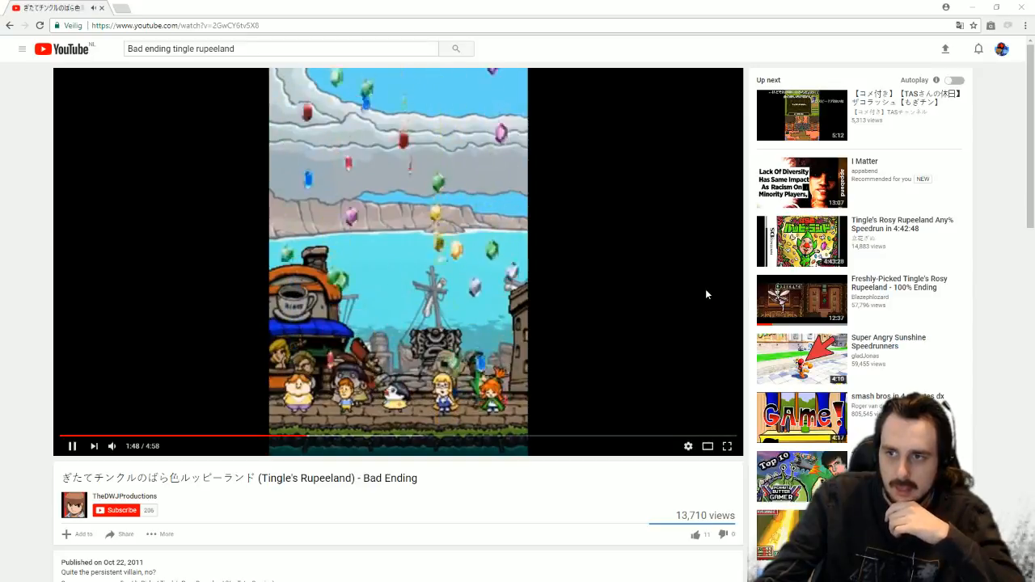
{"action": "left_click", "coordinate": [340, 438]}
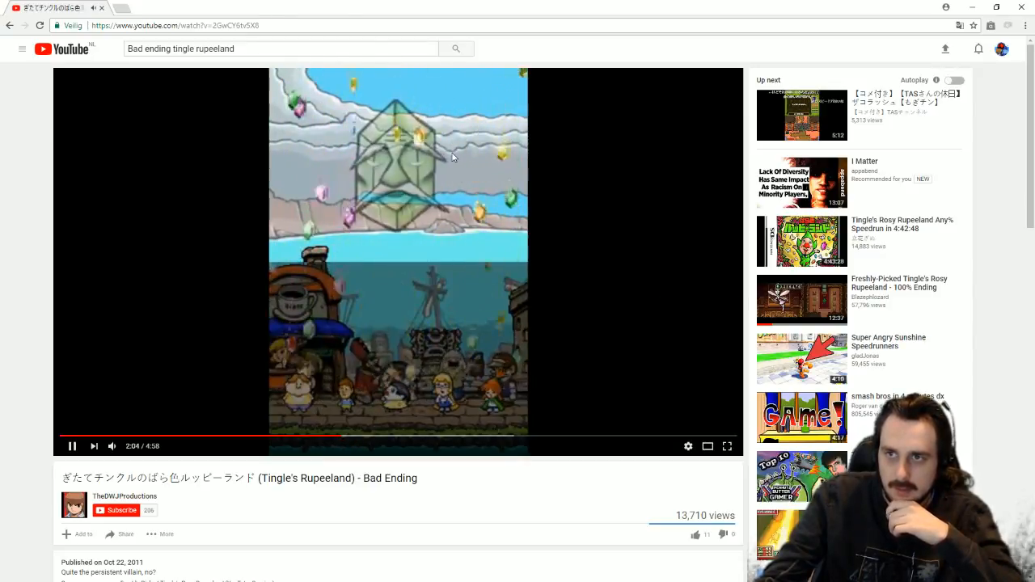
{"action": "left_click", "coordinate": [453, 153]}
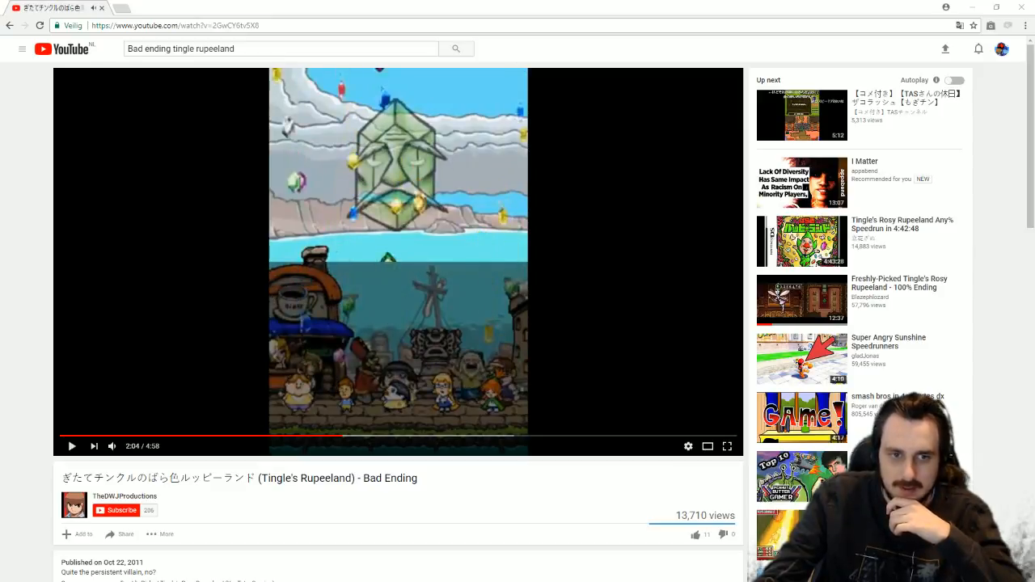
{"action": "left_click", "coordinate": [974, 7]}
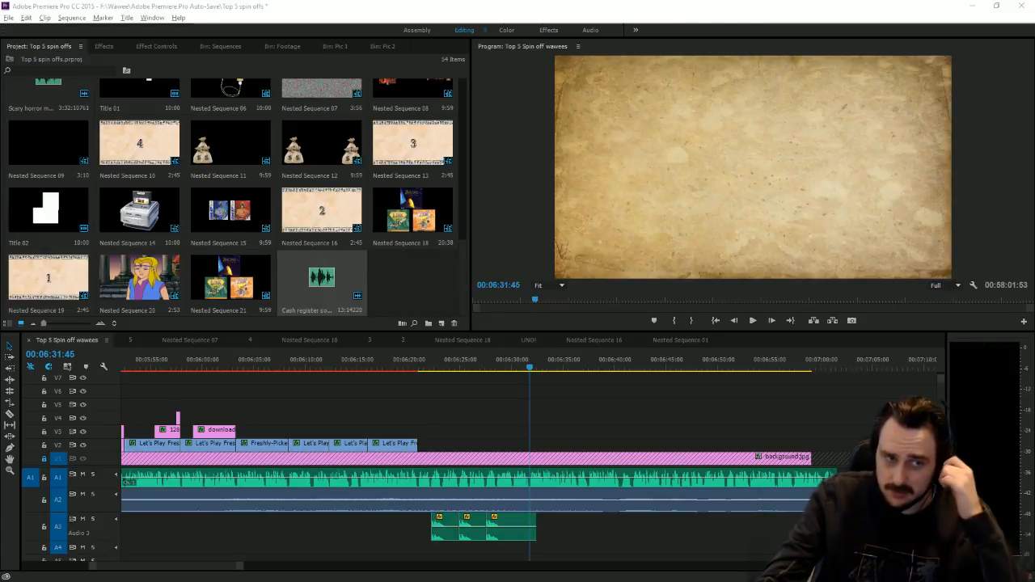
Step: Drag the Japanese-titled bad-ending video from Downloads into the Footage bin, bringing it to 14 items
{"action": "key", "text": "alt+Tab"}
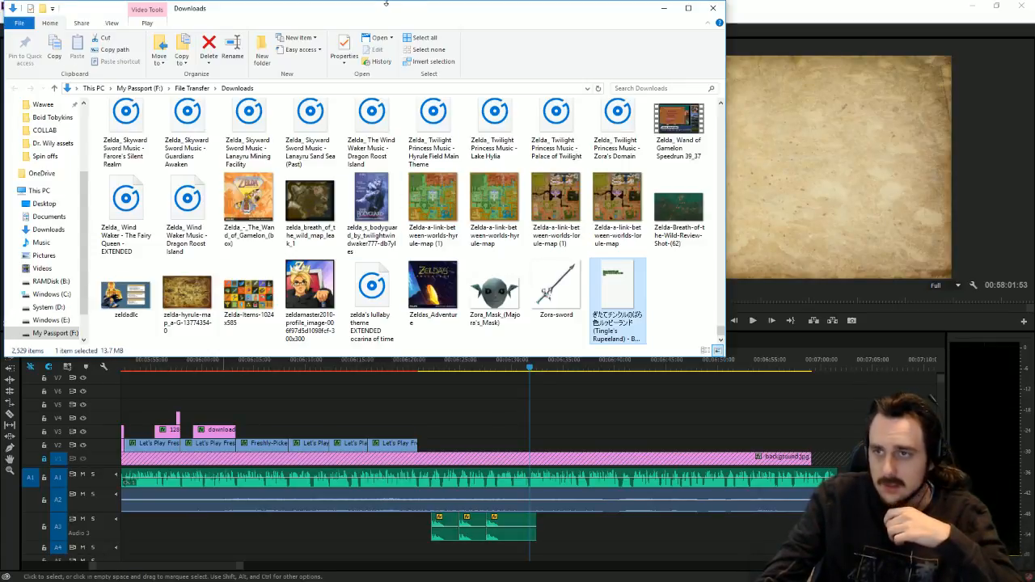
{"action": "left_click_drag", "start_coordinate": [395, 16], "coordinate": [859, 162]}
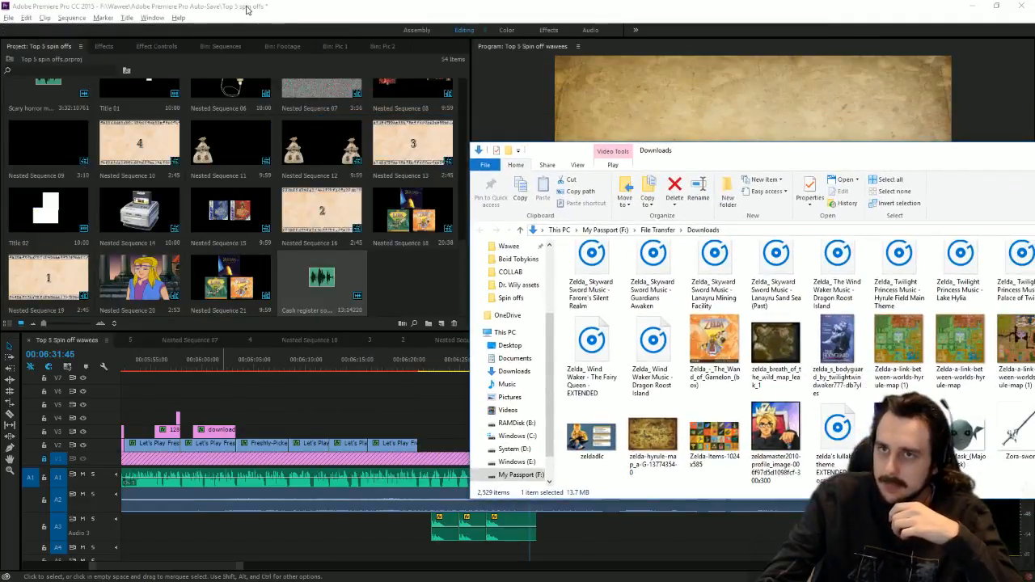
{"action": "left_click", "coordinate": [284, 47]}
{"action": "key", "text": "alt+Tab"}
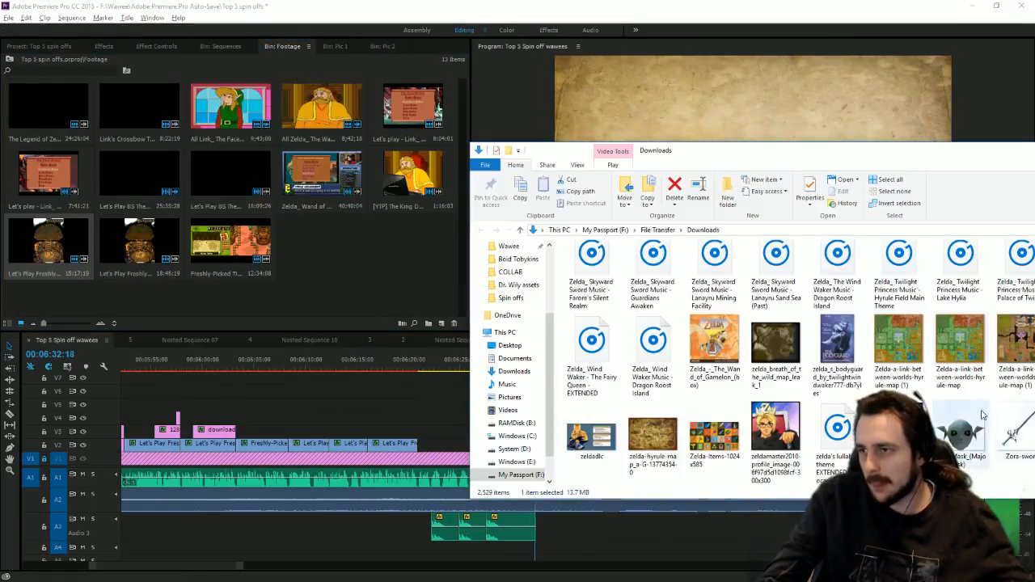
{"action": "left_click_drag", "start_coordinate": [845, 165], "coordinate": [692, 159]}
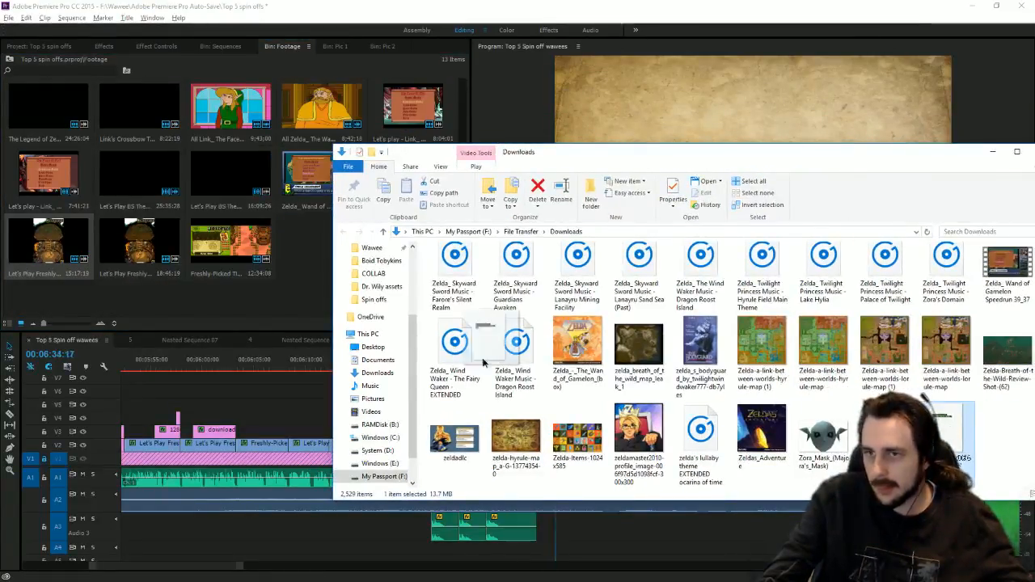
{"action": "left_click_drag", "start_coordinate": [282, 308], "coordinate": [283, 308]}
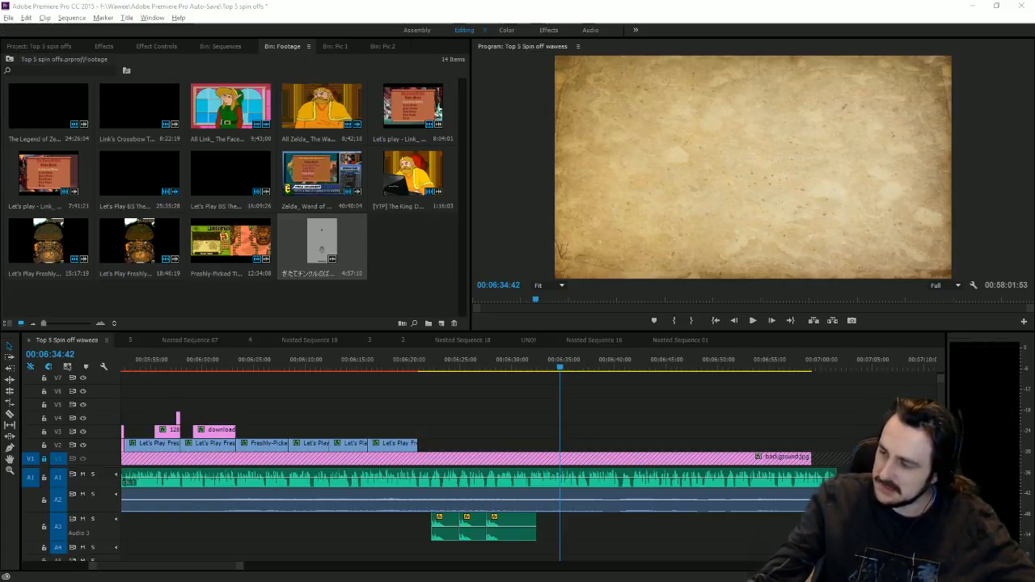
Step: Place the bad-ending clip into the sequence and delete its audio
{"action": "left_click_drag", "start_coordinate": [243, 567], "coordinate": [611, 566]}
{"action": "left_click_drag", "start_coordinate": [312, 267], "coordinate": [372, 473]}
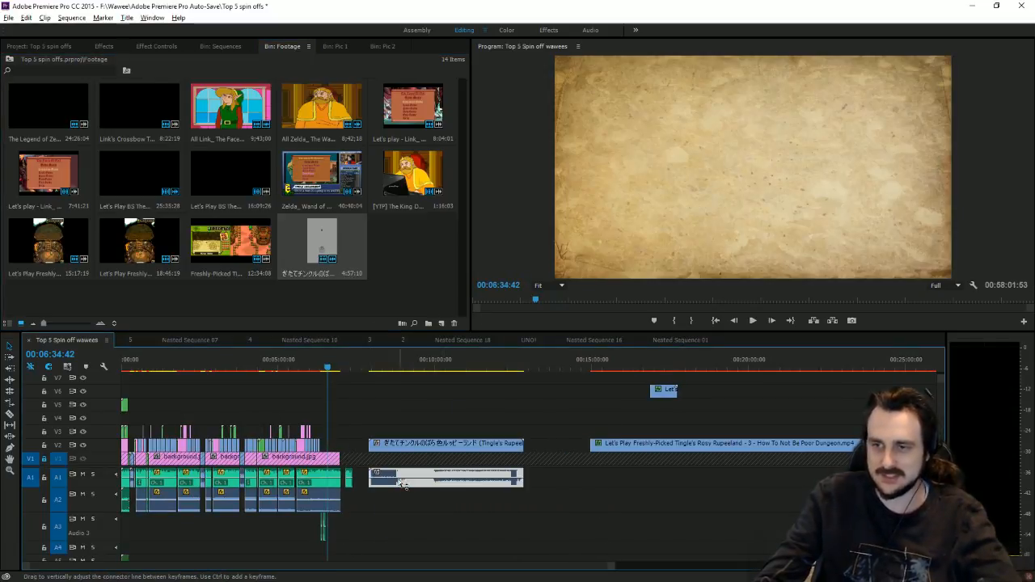
{"action": "left_click", "coordinate": [402, 483], "text": "alt"}
{"action": "key", "text": "Delete"}
Step: Enlarge the clip to fill the frame and trim its start to 00:09:02:25
{"action": "left_click_drag", "start_coordinate": [374, 368], "coordinate": [392, 377]}
{"action": "left_click", "coordinate": [756, 157]}
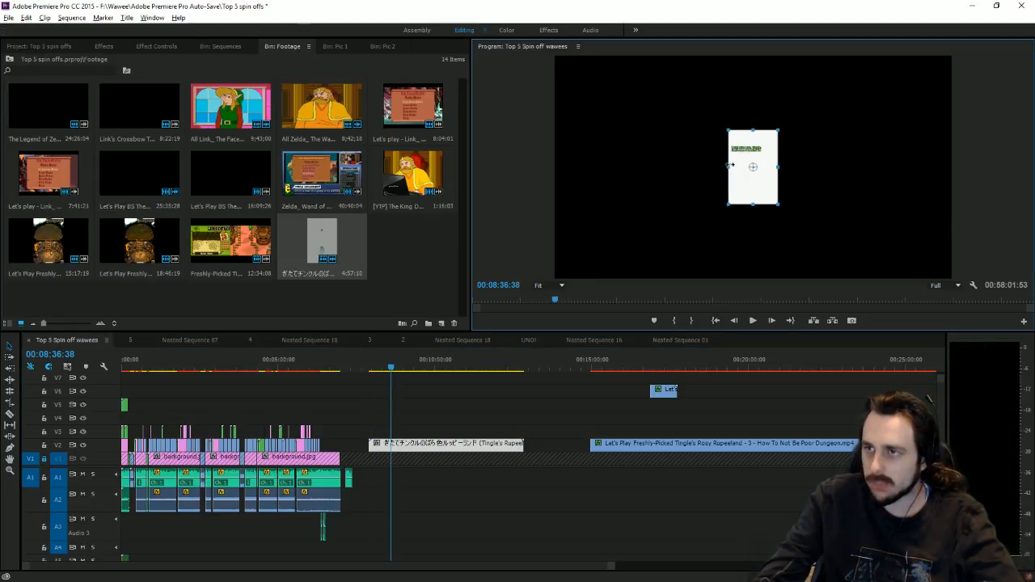
{"action": "left_click_drag", "start_coordinate": [730, 166], "coordinate": [678, 166]}
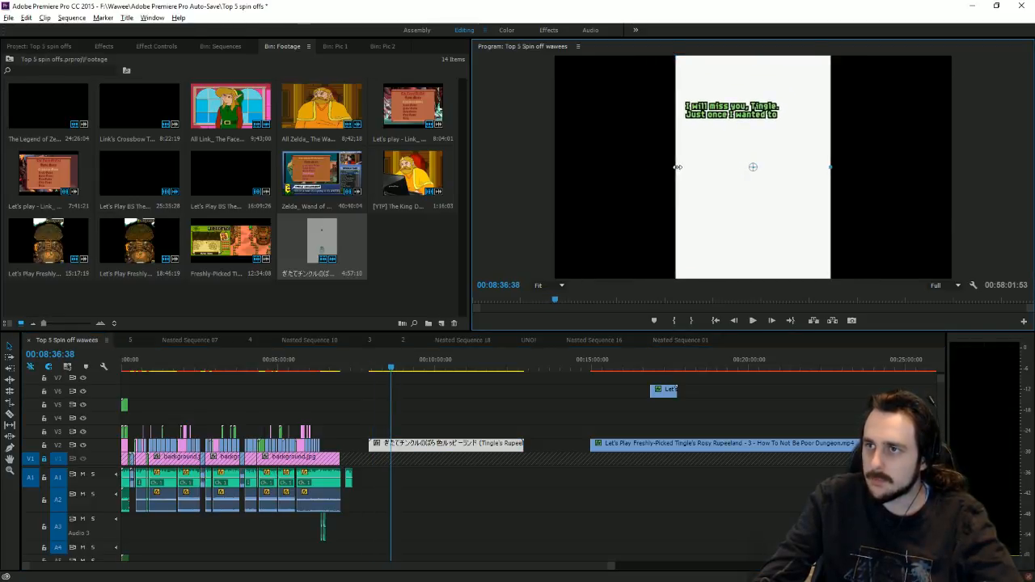
{"action": "mouse_move", "coordinate": [391, 370]}
{"action": "left_mouse_down"}
{"action": "mouse_move", "coordinate": [381, 370]}
{"action": "mouse_move", "coordinate": [408, 369]}
{"action": "left_mouse_up"}
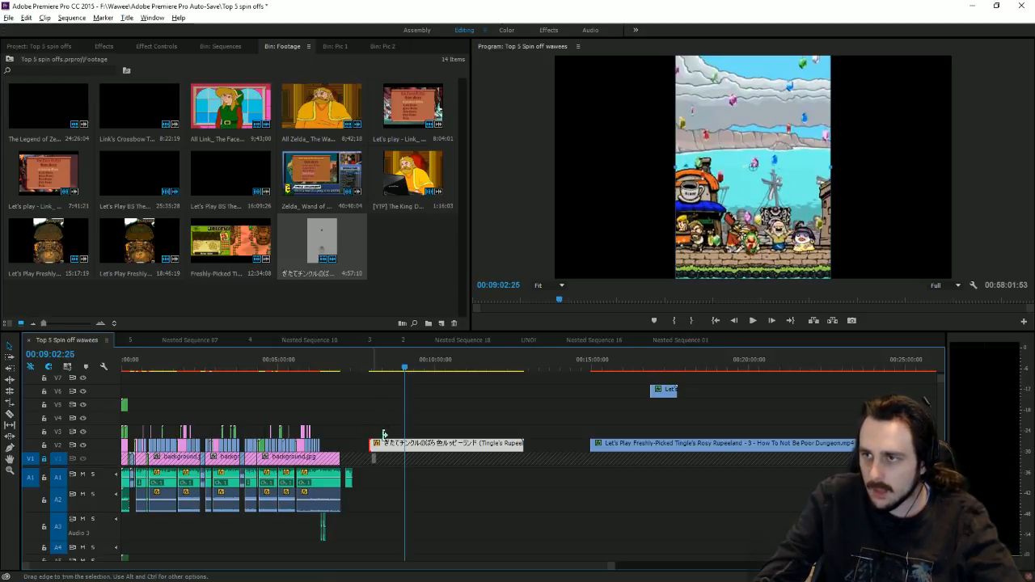
{"action": "left_click_drag", "start_coordinate": [372, 443], "coordinate": [405, 430]}
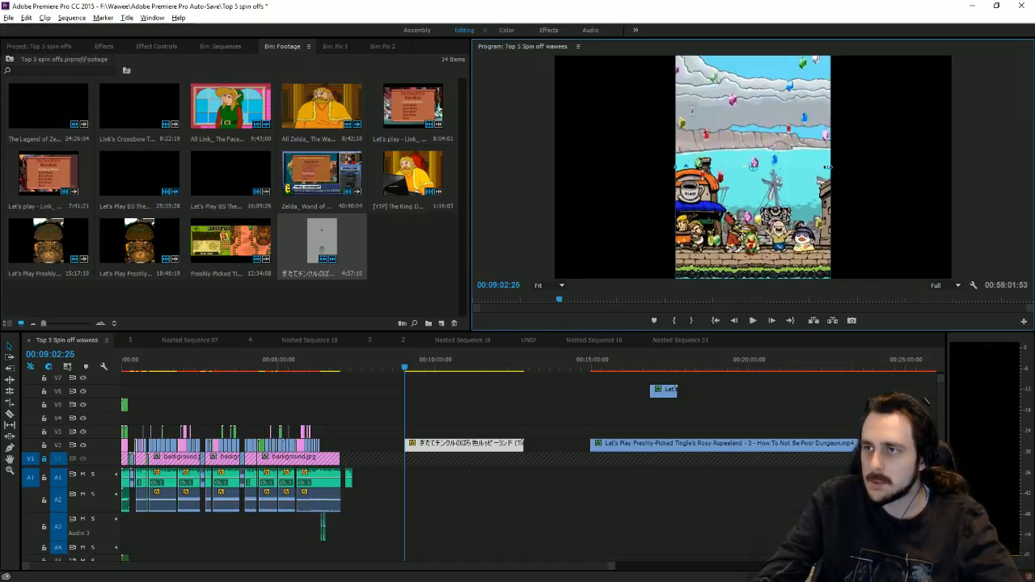
{"action": "left_click_drag", "start_coordinate": [831, 167], "coordinate": [886, 167]}
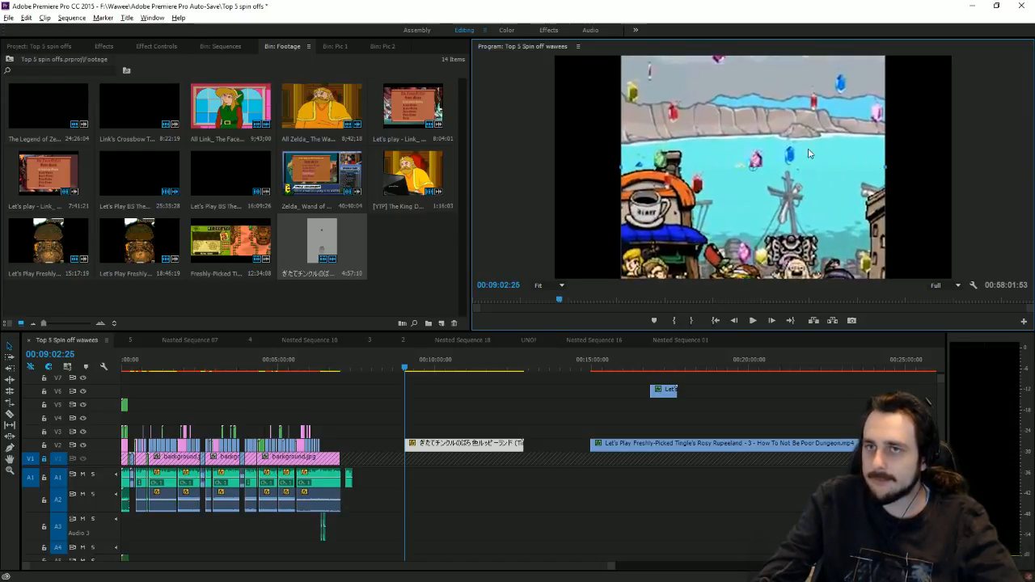
Step: Raise the clip in the frame by setting Motion Position Y to -14
{"action": "left_click", "coordinate": [158, 46]}
{"action": "left_click", "coordinate": [9, 89]}
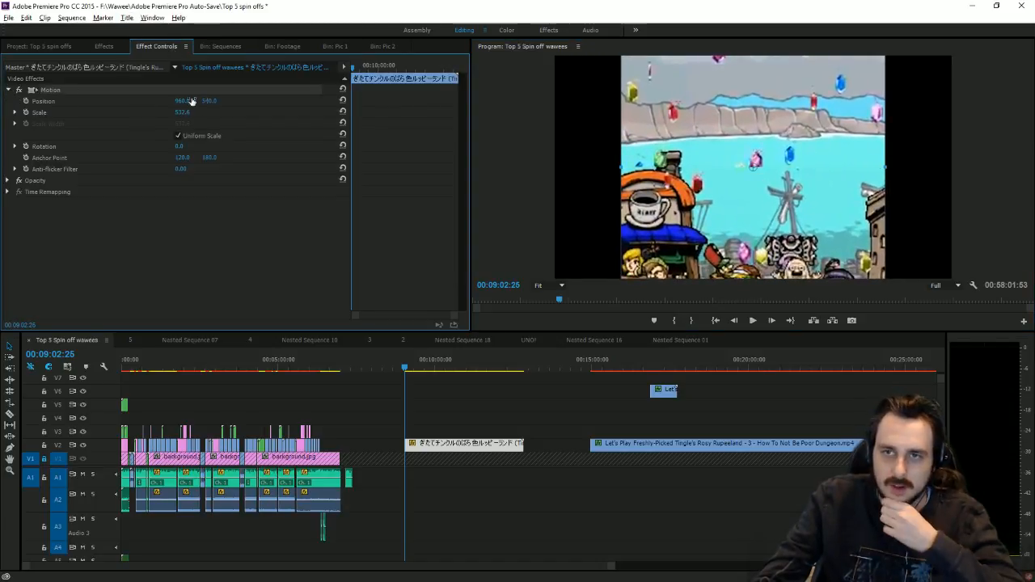
{"action": "left_click_drag", "start_coordinate": [209, 101], "coordinate": [60, 101]}
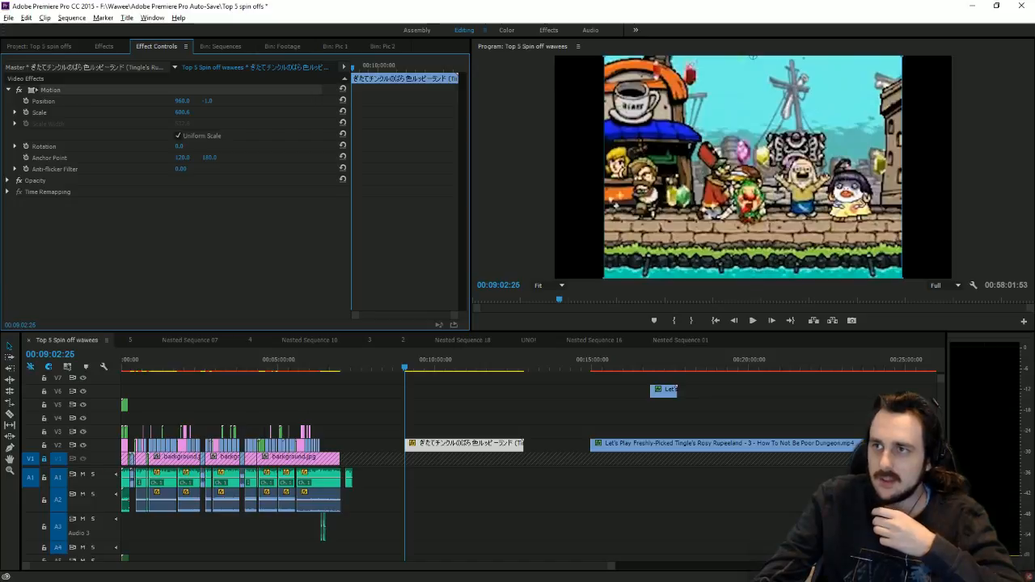
{"action": "left_click_drag", "start_coordinate": [207, 100], "coordinate": [210, 100]}
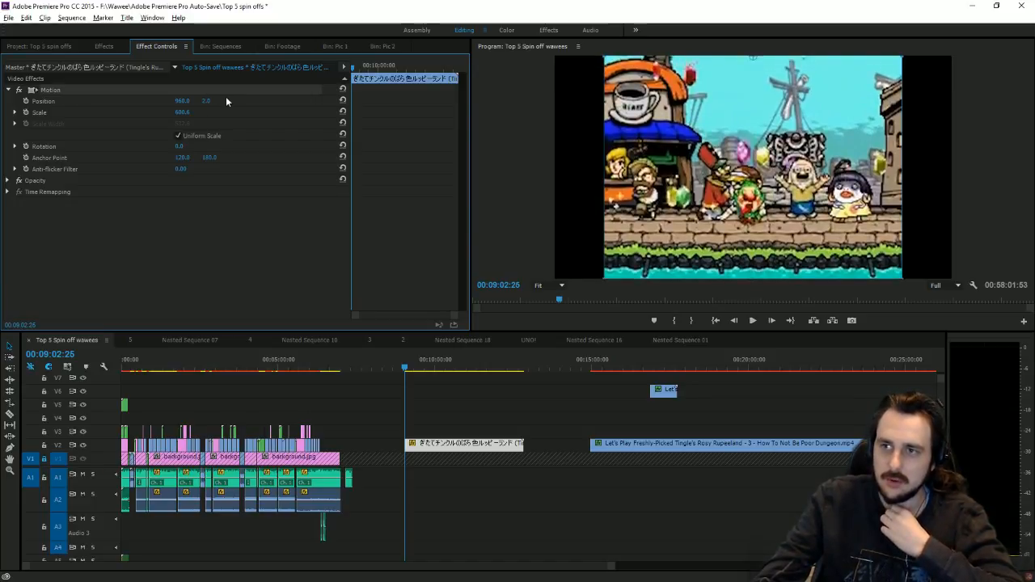
{"action": "left_click_drag", "start_coordinate": [207, 100], "coordinate": [194, 101]}
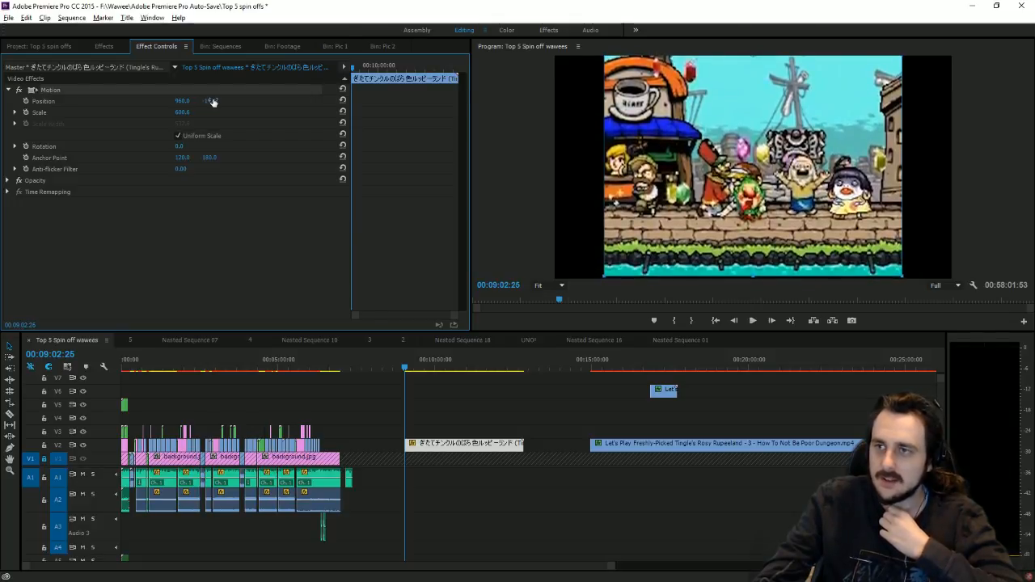
Step: Apply a Transform effect with Scale Width 137 and shorten the clip's end
{"action": "left_click", "coordinate": [106, 47]}
{"action": "left_click_drag", "start_coordinate": [78, 194], "coordinate": [193, 184]}
{"action": "left_click_drag", "start_coordinate": [187, 274], "coordinate": [217, 274]}
{"action": "left_click", "coordinate": [520, 510]}
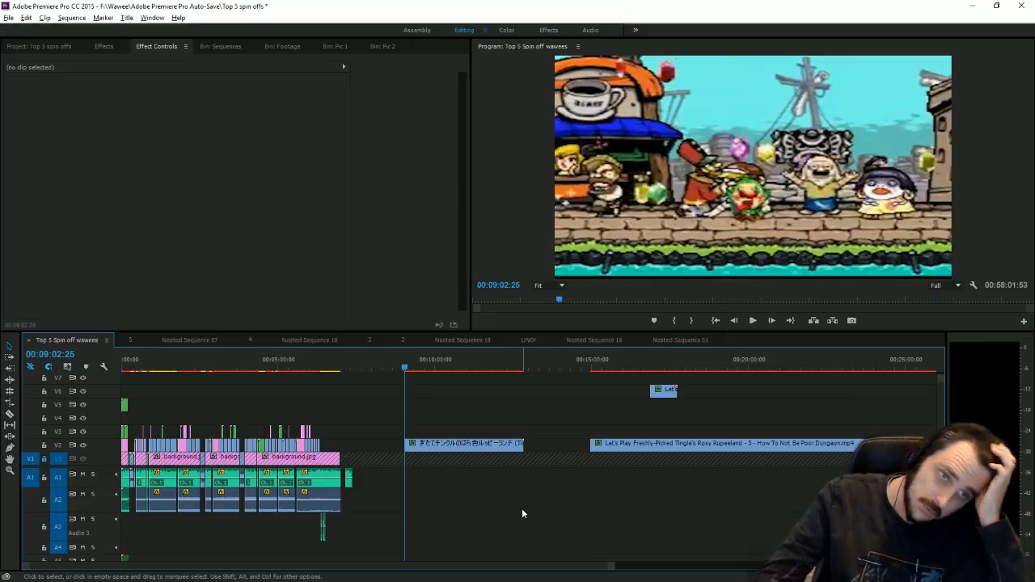
{"action": "left_click_drag", "start_coordinate": [523, 443], "coordinate": [332, 433]}
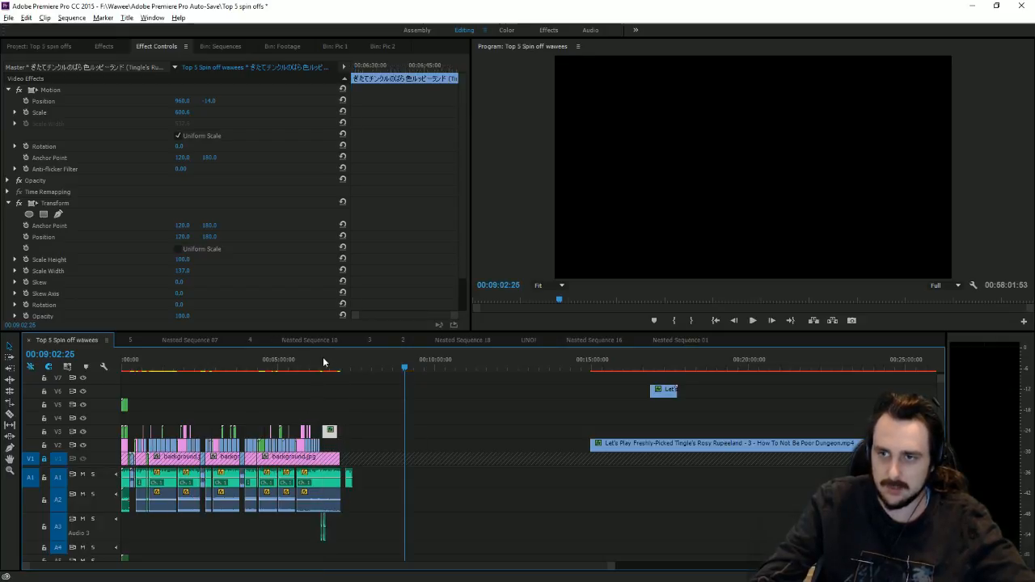
Step: Move the Bad Ending clip onto V2 where the gameplay clips end and preview it
{"action": "left_click", "coordinate": [326, 364]}
{"action": "left_click_drag", "start_coordinate": [609, 567], "coordinate": [373, 534]}
{"action": "left_click_drag", "start_coordinate": [404, 366], "coordinate": [472, 390]}
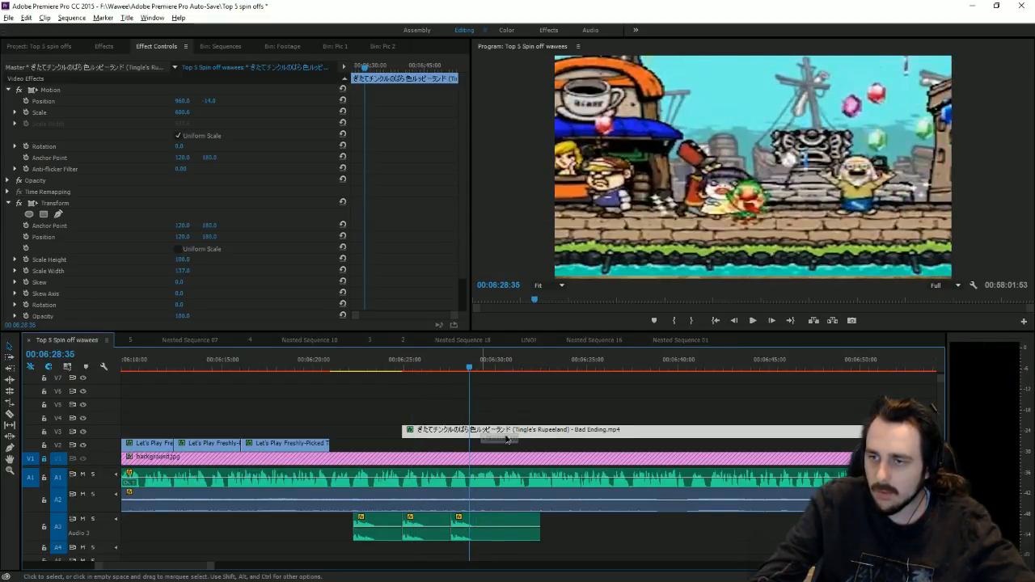
{"action": "left_click_drag", "start_coordinate": [507, 439], "coordinate": [574, 443]}
{"action": "left_click", "coordinate": [756, 319]}
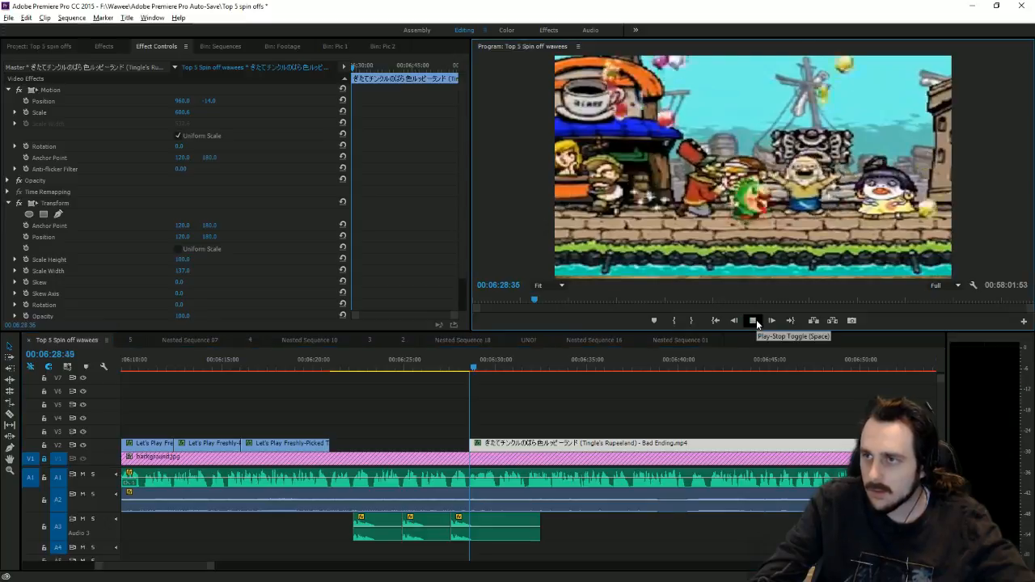
{"action": "left_click", "coordinate": [756, 319]}
Step: Lower the clip's image to Position Y 12 and play back to check the framing
{"action": "left_click", "coordinate": [513, 447]}
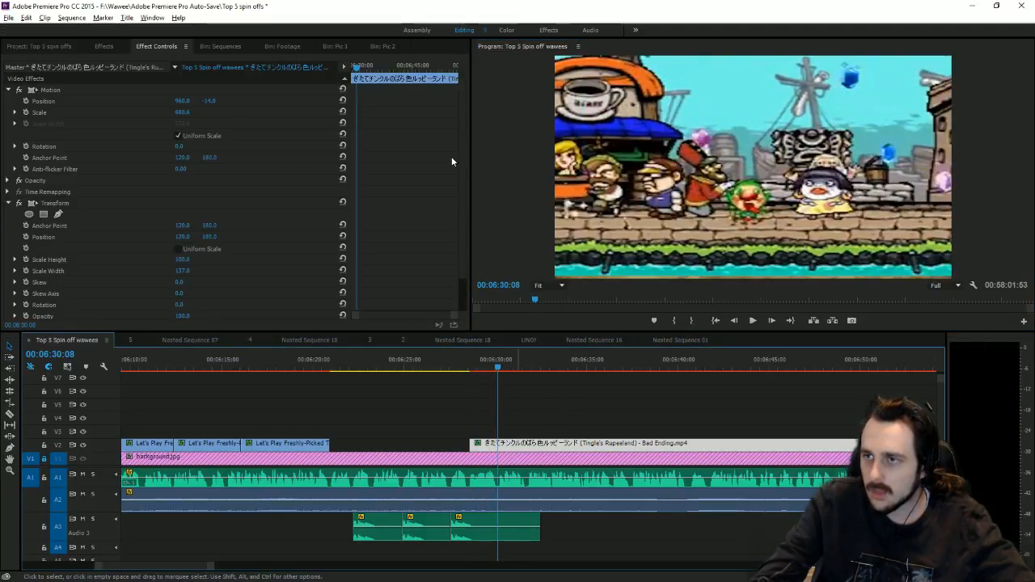
{"action": "left_click_drag", "start_coordinate": [210, 101], "coordinate": [213, 102]}
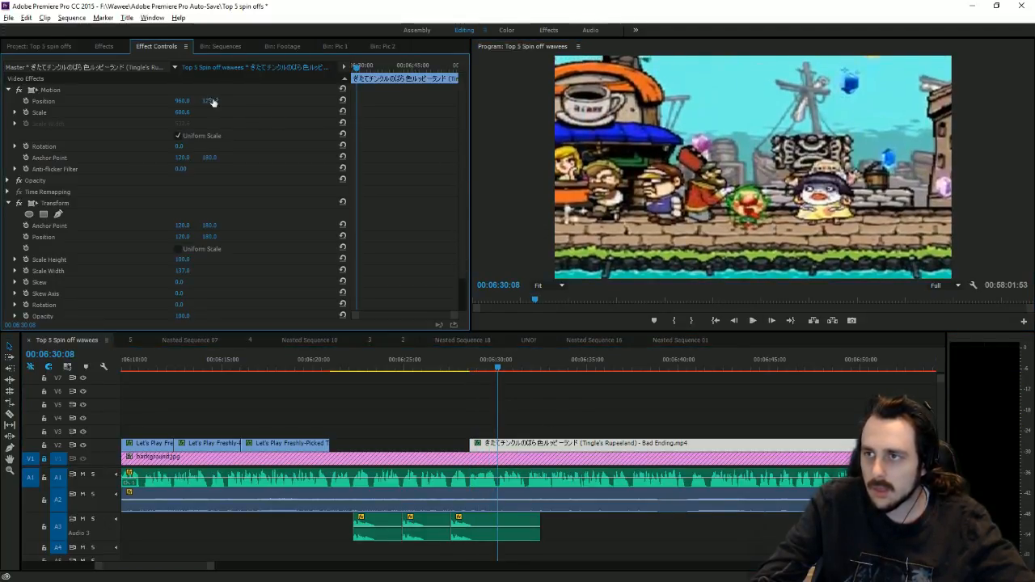
{"action": "left_click", "coordinate": [474, 381]}
{"action": "key", "text": "space"}
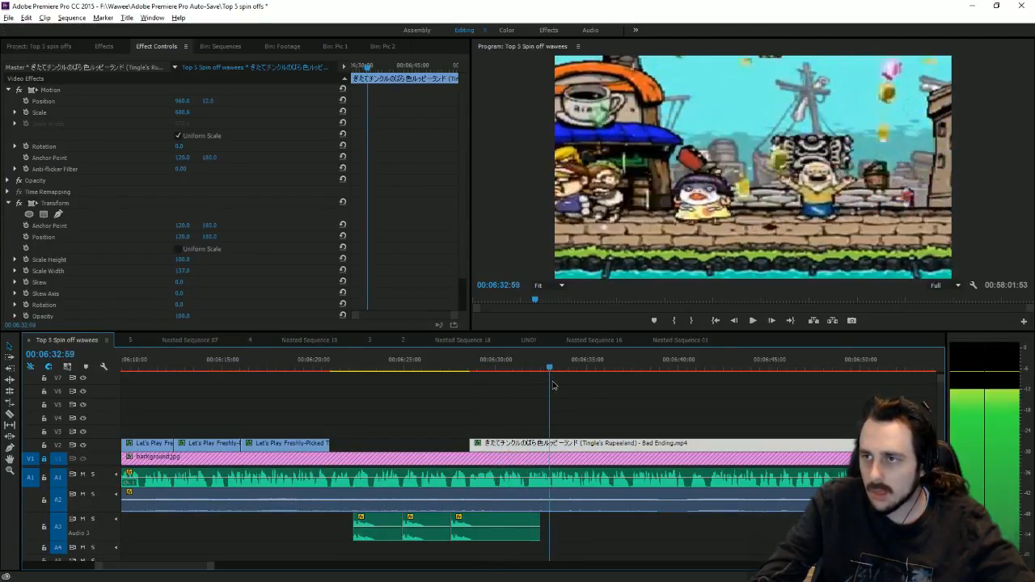
Step: Retrim the clip's start so it begins right where the gameplay clips end
{"action": "left_click", "coordinate": [531, 398]}
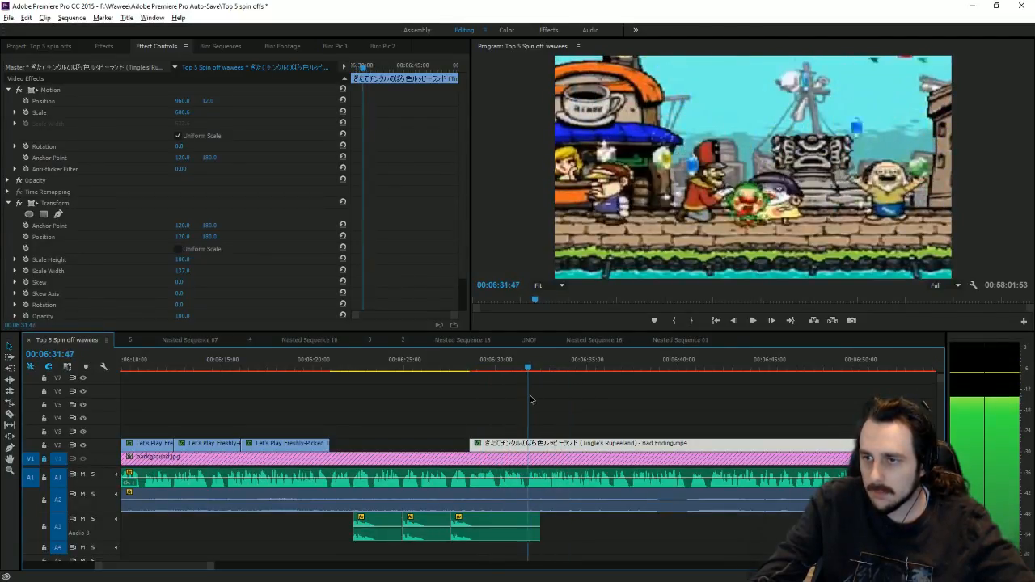
{"action": "key", "text": "Left"}
{"action": "key", "text": "Left"}
{"action": "key", "text": "Left"}
{"action": "key", "text": "Left"}
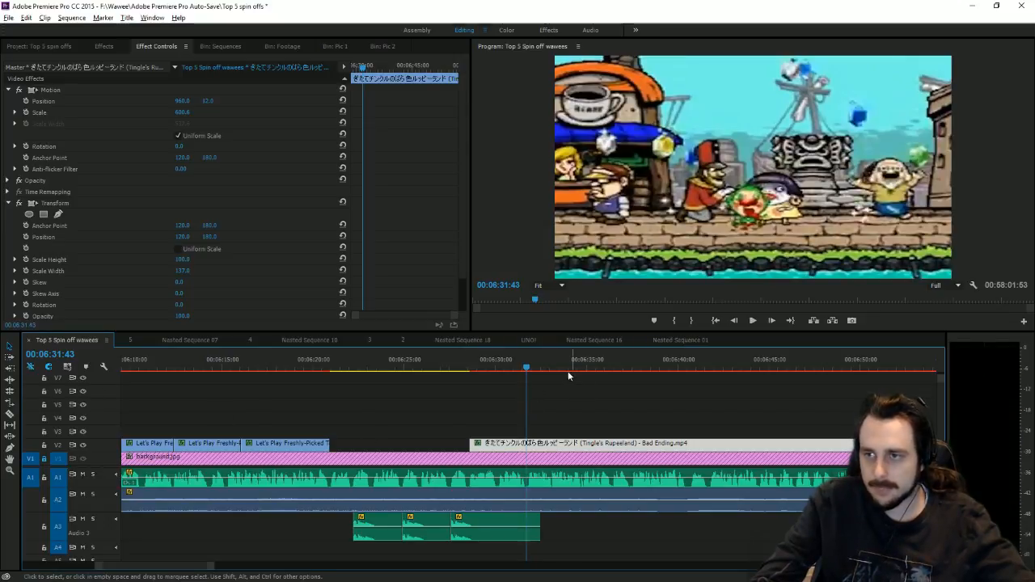
{"action": "left_click_drag", "start_coordinate": [559, 368], "coordinate": [616, 368]}
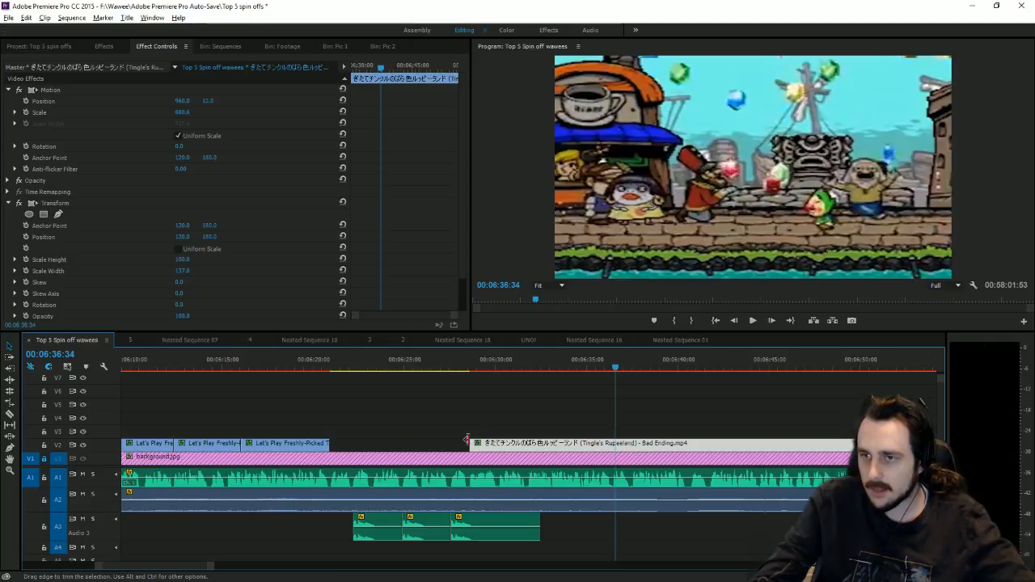
{"action": "left_click_drag", "start_coordinate": [466, 440], "coordinate": [616, 443]}
{"action": "left_click", "coordinate": [473, 368]}
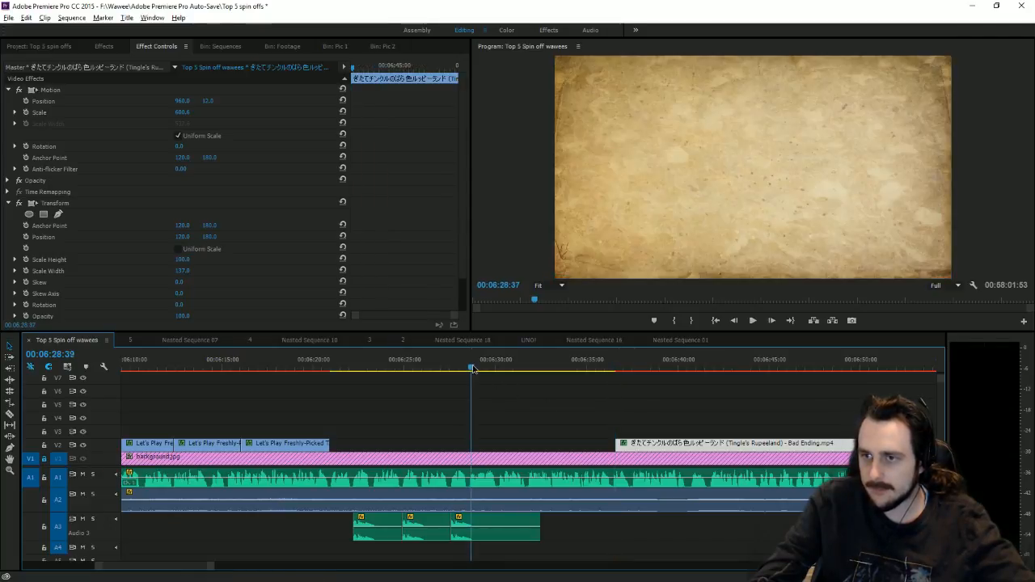
{"action": "left_click_drag", "start_coordinate": [472, 368], "coordinate": [470, 368]}
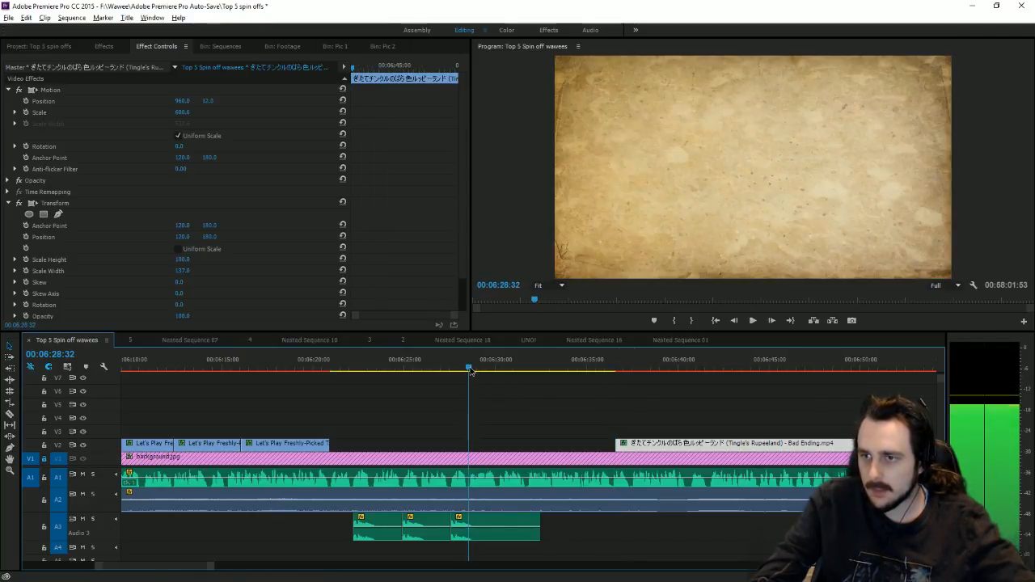
{"action": "left_click_drag", "start_coordinate": [616, 443], "coordinate": [470, 443]}
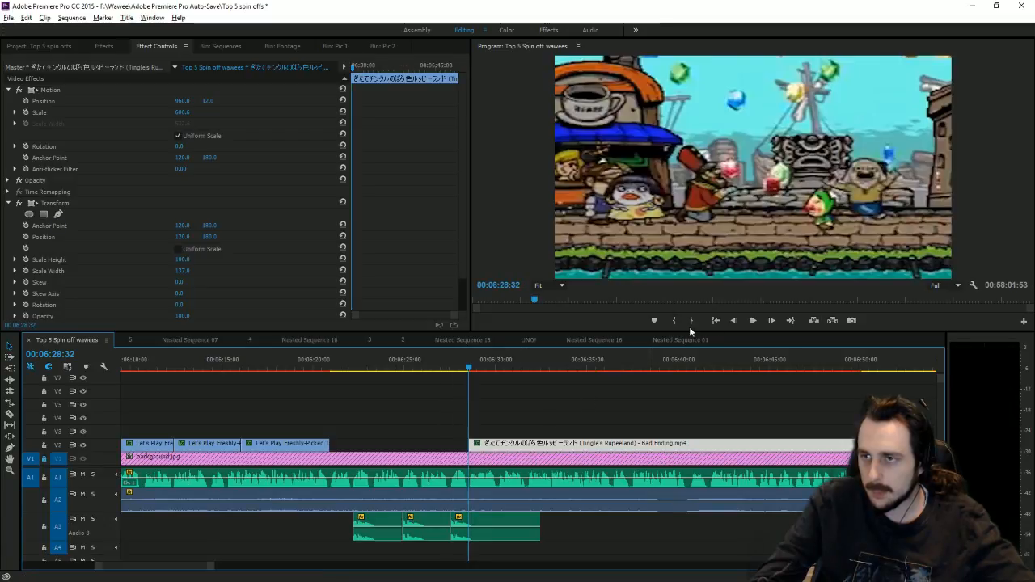
Step: Set the Bad Ending clip's Scale to 610 and Position Y to -14
{"action": "left_click", "coordinate": [752, 321]}
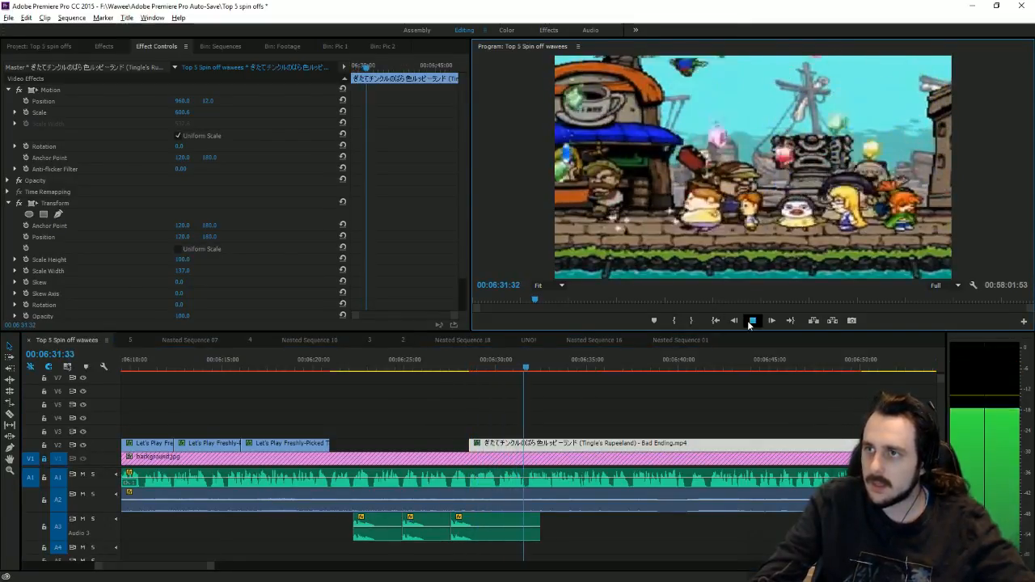
{"action": "left_click", "coordinate": [751, 321]}
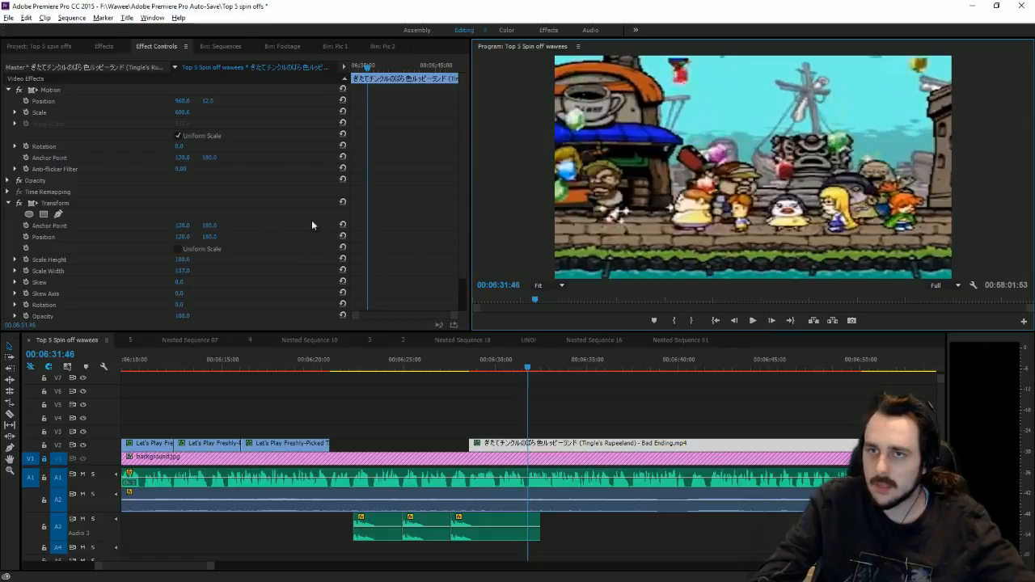
{"action": "left_click", "coordinate": [189, 113]}
{"action": "type", "text": "6"}
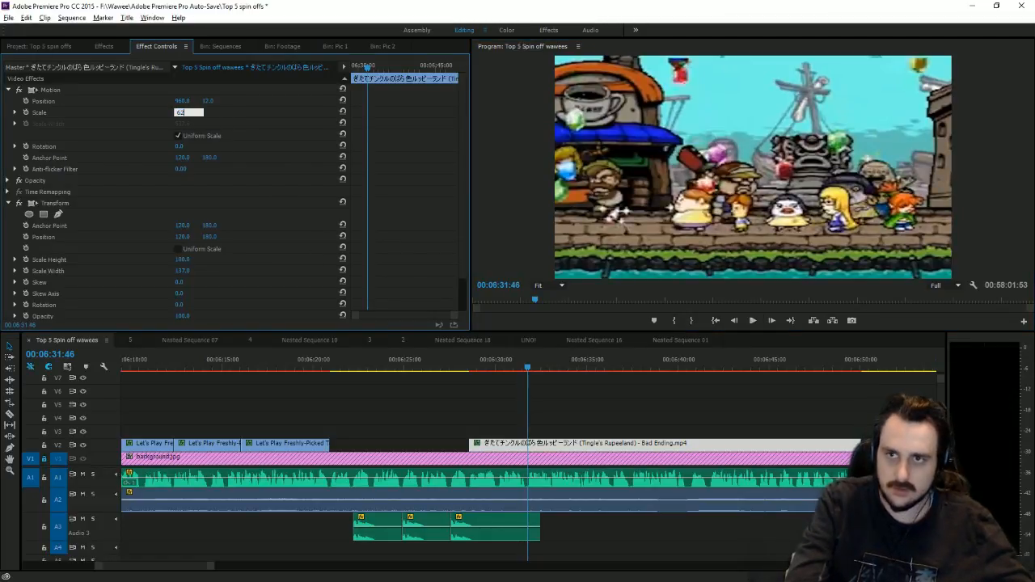
{"action": "type", "text": "1"}
{"action": "key", "text": "Return"}
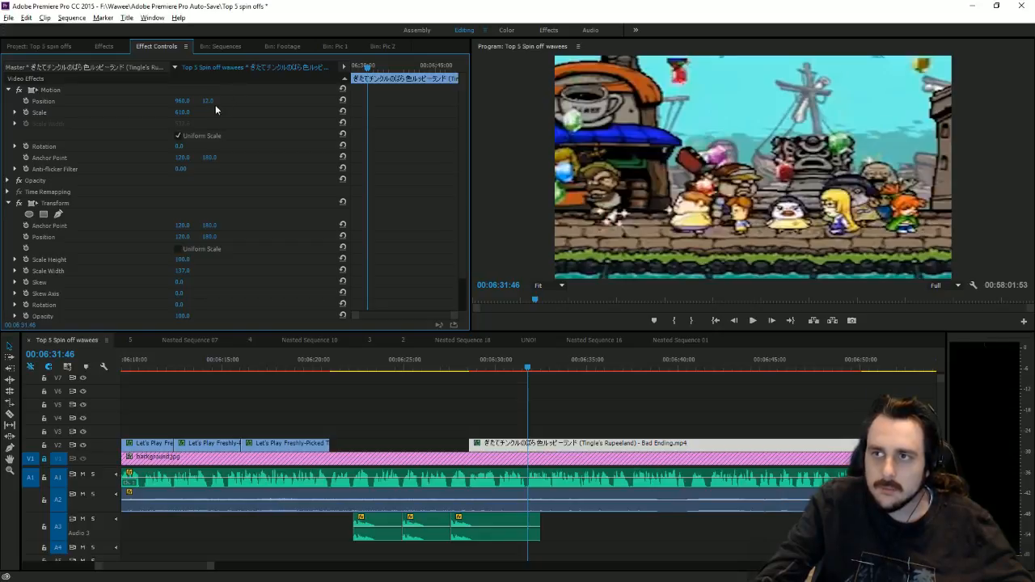
{"action": "mouse_move", "coordinate": [212, 102]}
{"action": "left_mouse_down"}
{"action": "mouse_move", "coordinate": [183, 102]}
{"action": "mouse_move", "coordinate": [194, 101]}
{"action": "left_mouse_up"}
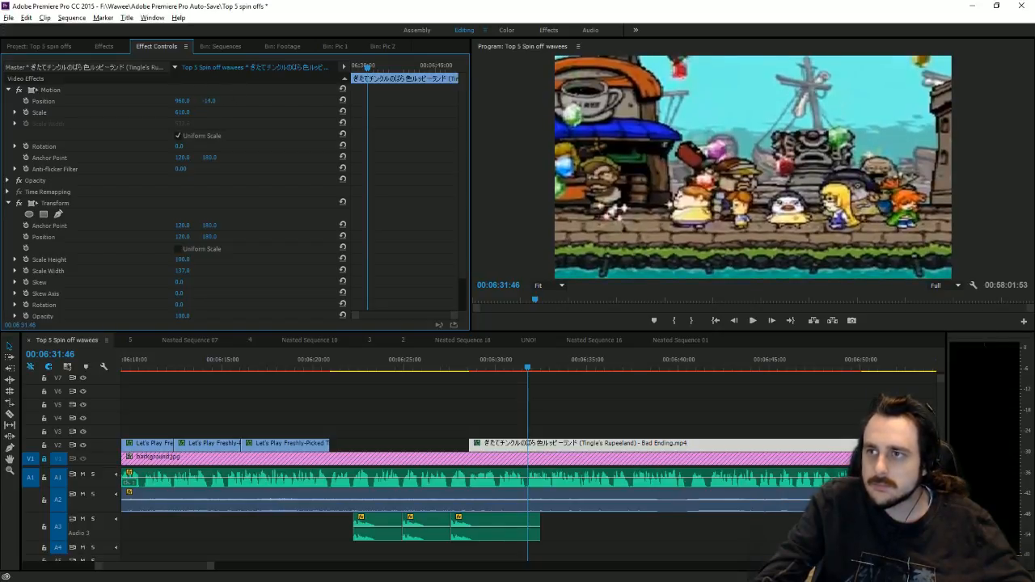
Step: Trim the clip's end to 00:06:31:50
{"action": "left_click_drag", "start_coordinate": [478, 368], "coordinate": [529, 391]}
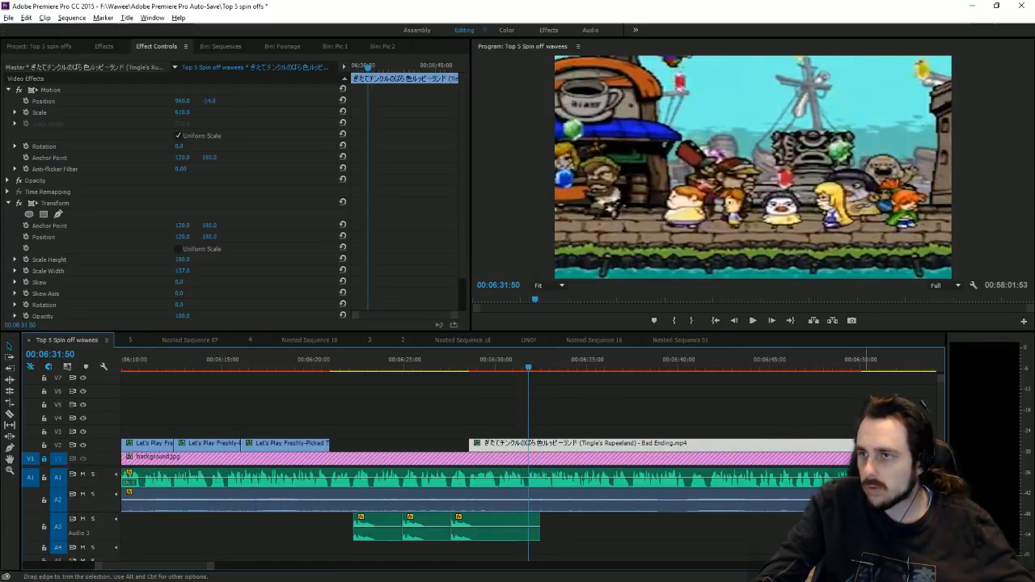
{"action": "left_click_drag", "start_coordinate": [866, 444], "coordinate": [534, 432]}
{"action": "left_click", "coordinate": [643, 397]}
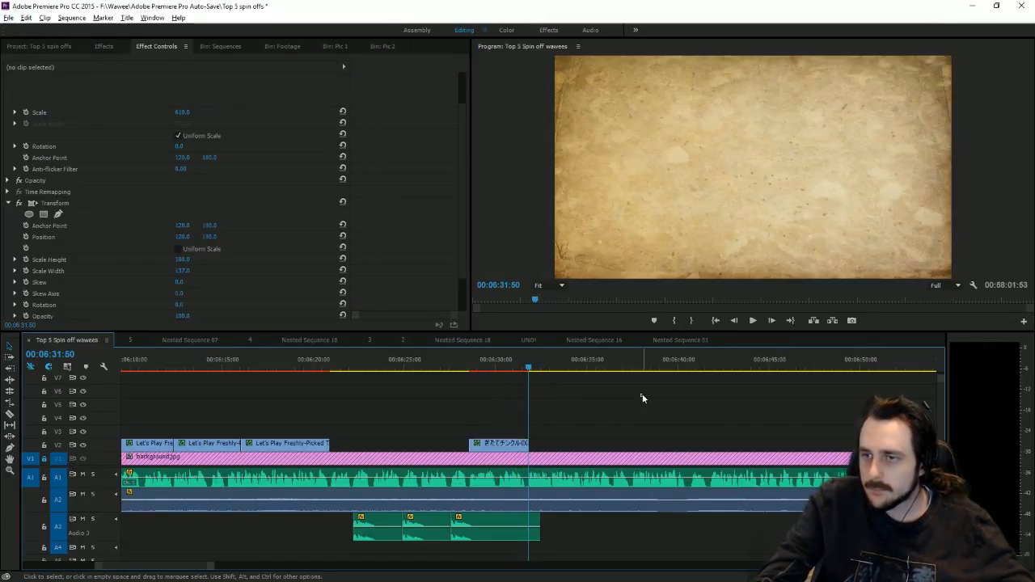
{"action": "left_click", "coordinate": [516, 364]}
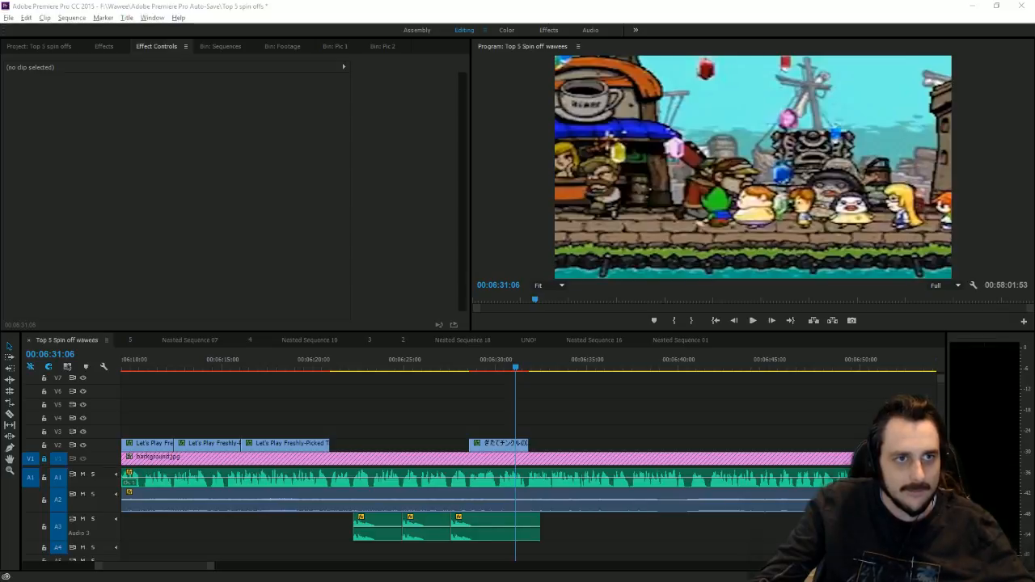
{"action": "key", "text": "alt+Tab"}
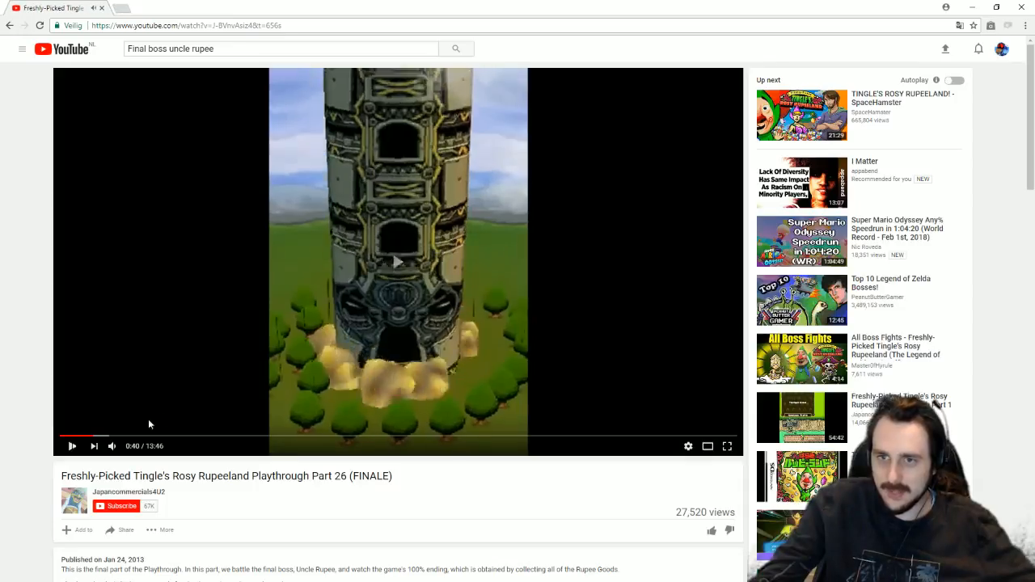
Step: Skip the finale video to about 0:53 at the moon scene and switch to Theater mode
{"action": "left_click", "coordinate": [101, 438]}
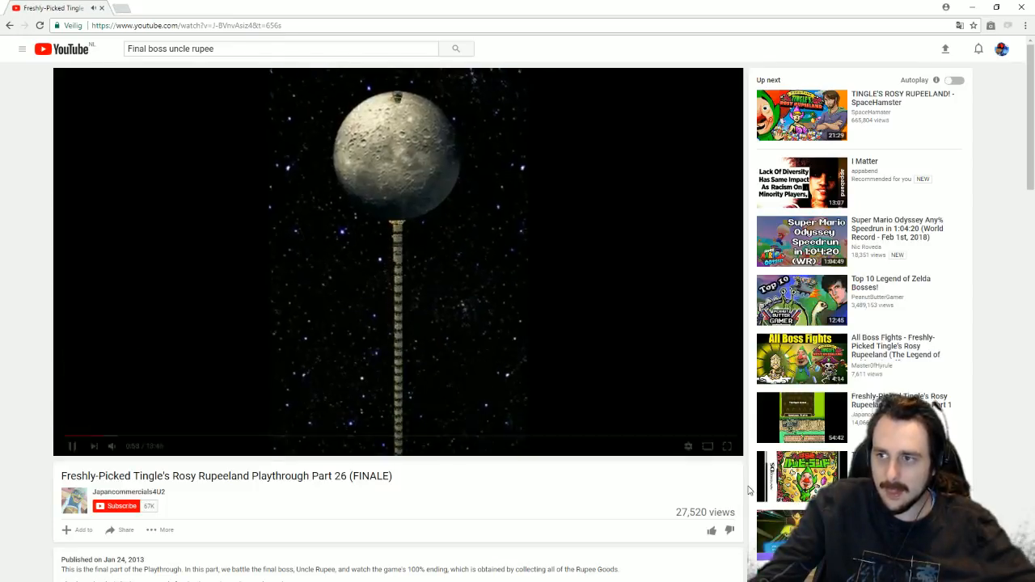
{"action": "left_click", "coordinate": [709, 447]}
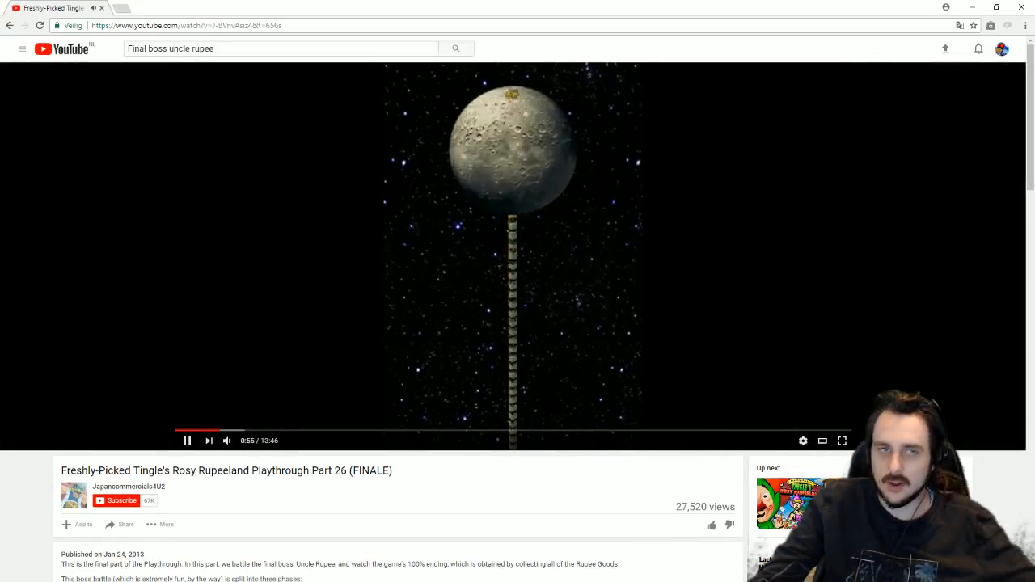
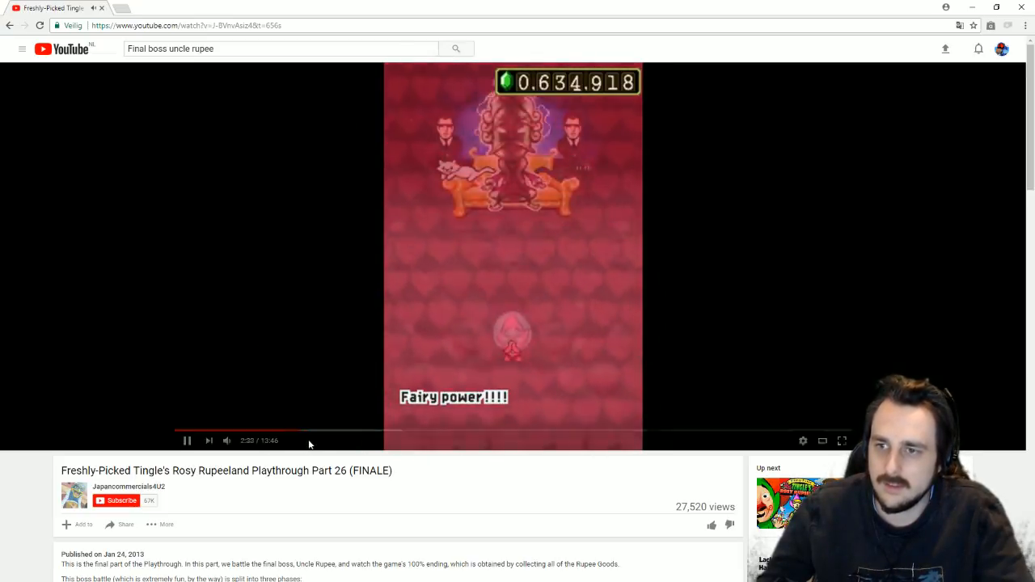
Step: Seek the Tingle finale video forward to about 5:43 in the Uncle Rupee fight
{"action": "left_click", "coordinate": [309, 433]}
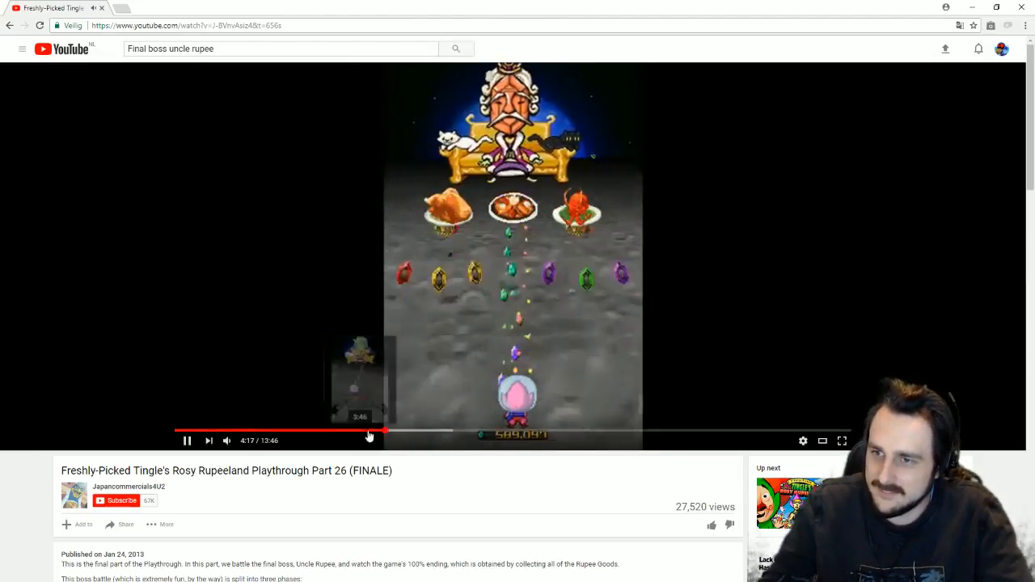
{"action": "left_click", "coordinate": [396, 434]}
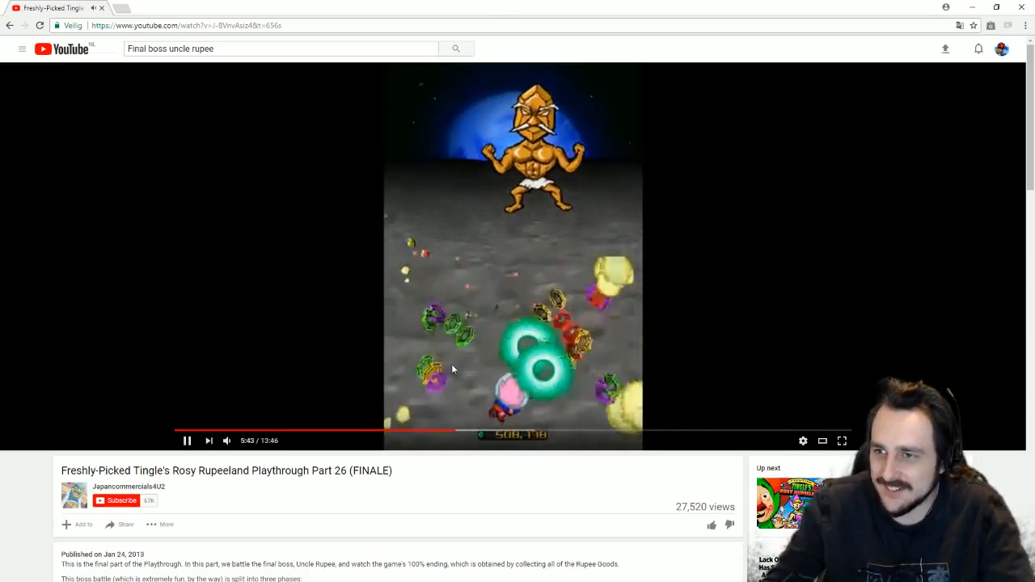
Step: Skim the later boss phases through the explosion to about 8:11 of the video
{"action": "left_click", "coordinate": [469, 432]}
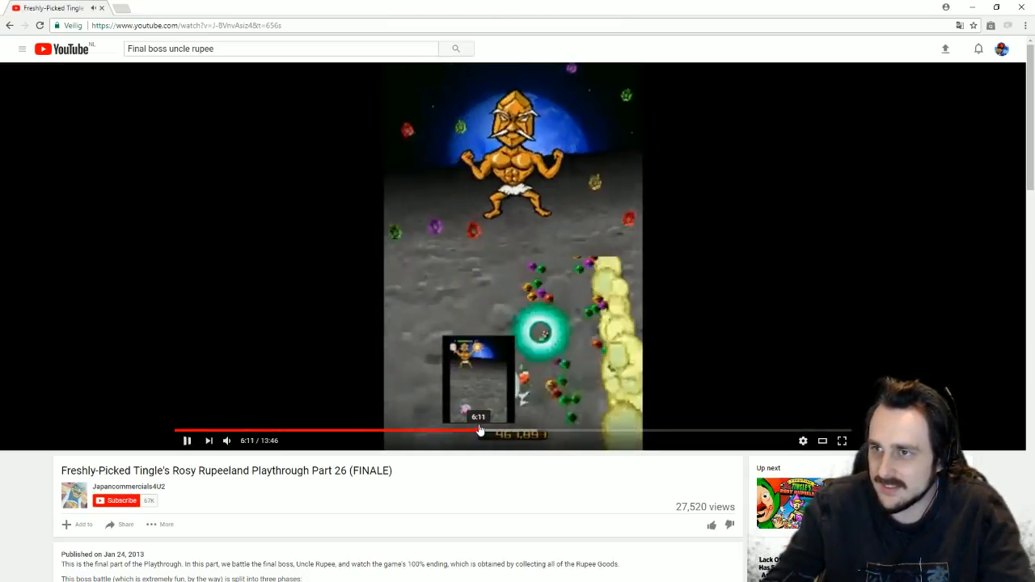
{"action": "left_click", "coordinate": [478, 432]}
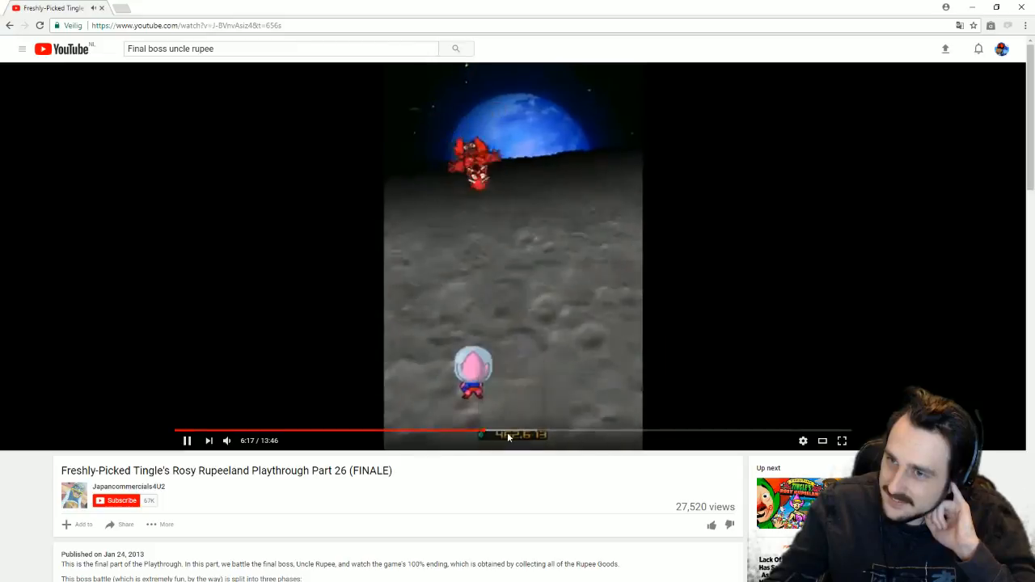
{"action": "left_click", "coordinate": [506, 435]}
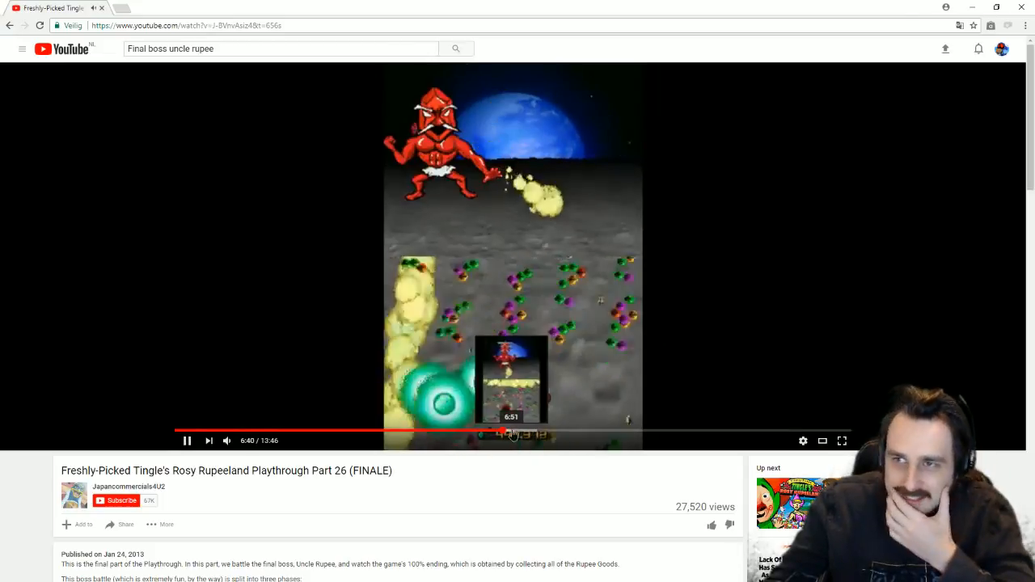
{"action": "left_click", "coordinate": [519, 436]}
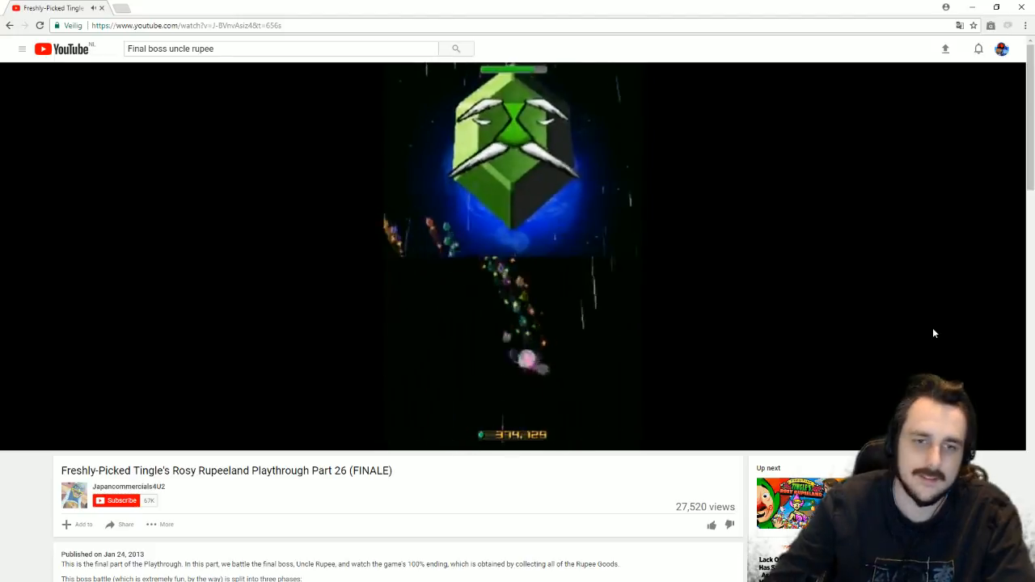
{"action": "left_click", "coordinate": [583, 431]}
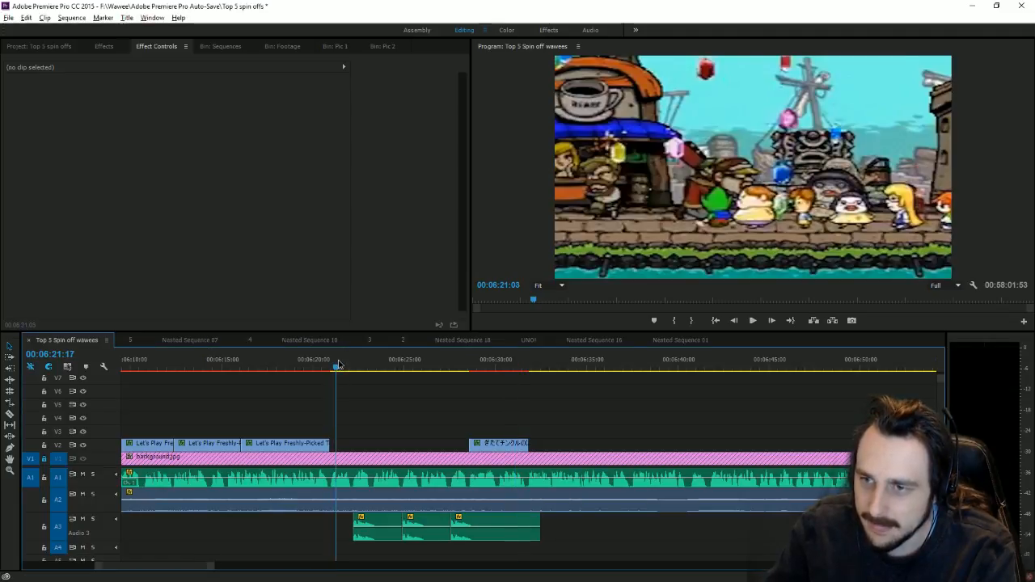
Step: Zoom the timeline out and scale the Tingle shop clip near 42:16 to 311.1
{"action": "left_click_drag", "start_coordinate": [340, 365], "coordinate": [371, 368]}
{"action": "left_click_drag", "start_coordinate": [211, 567], "coordinate": [922, 521]}
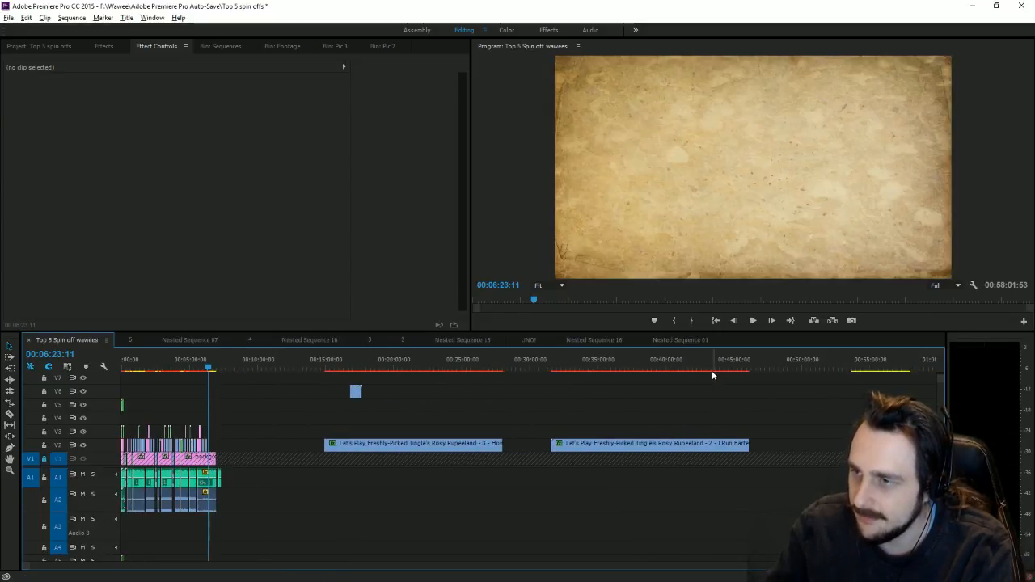
{"action": "left_click_drag", "start_coordinate": [704, 365], "coordinate": [699, 365]}
{"action": "double_click", "coordinate": [639, 162]}
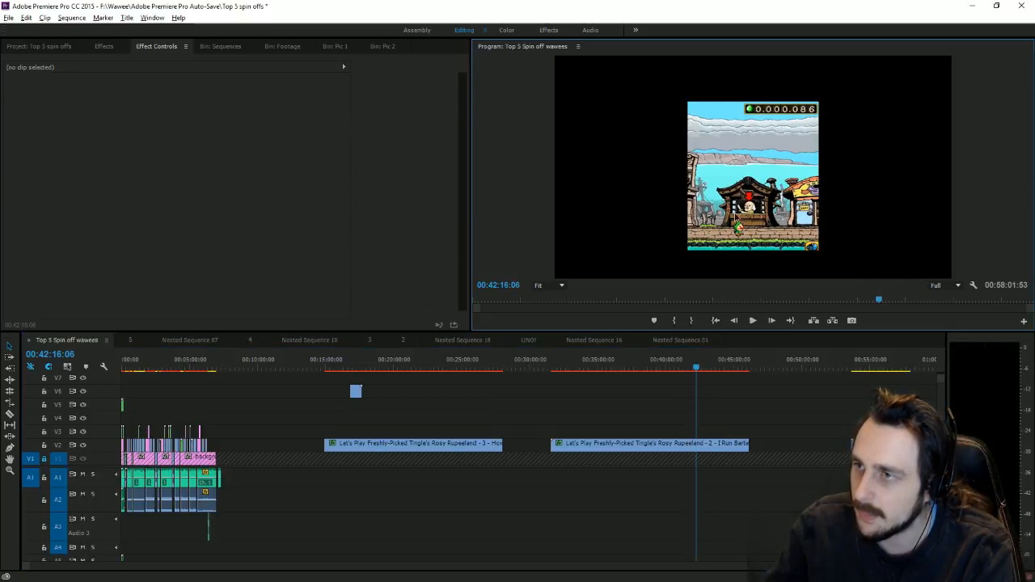
{"action": "left_click_drag", "start_coordinate": [622, 172], "coordinate": [344, 177]}
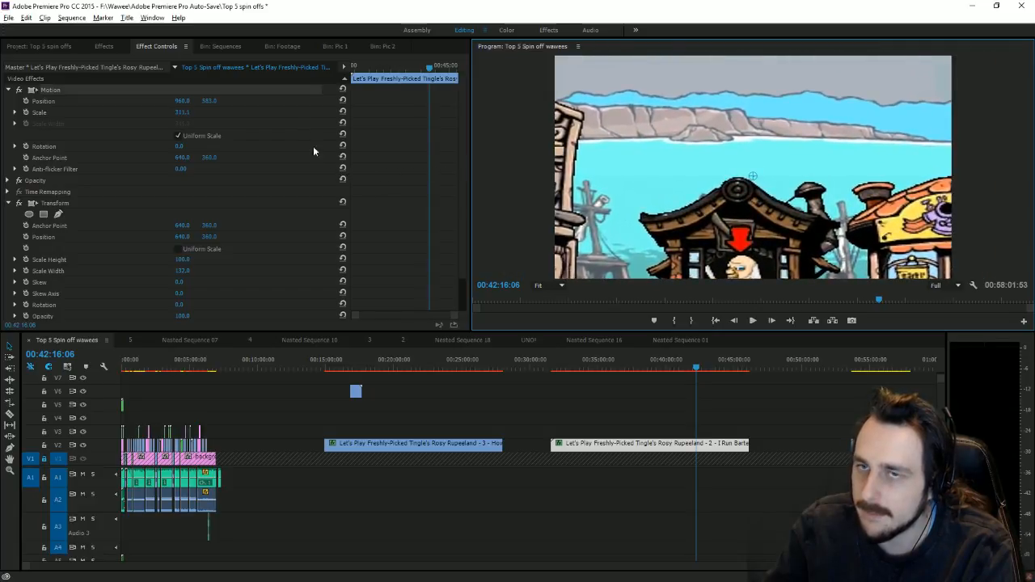
{"action": "left_click_drag", "start_coordinate": [182, 112], "coordinate": [154, 100]}
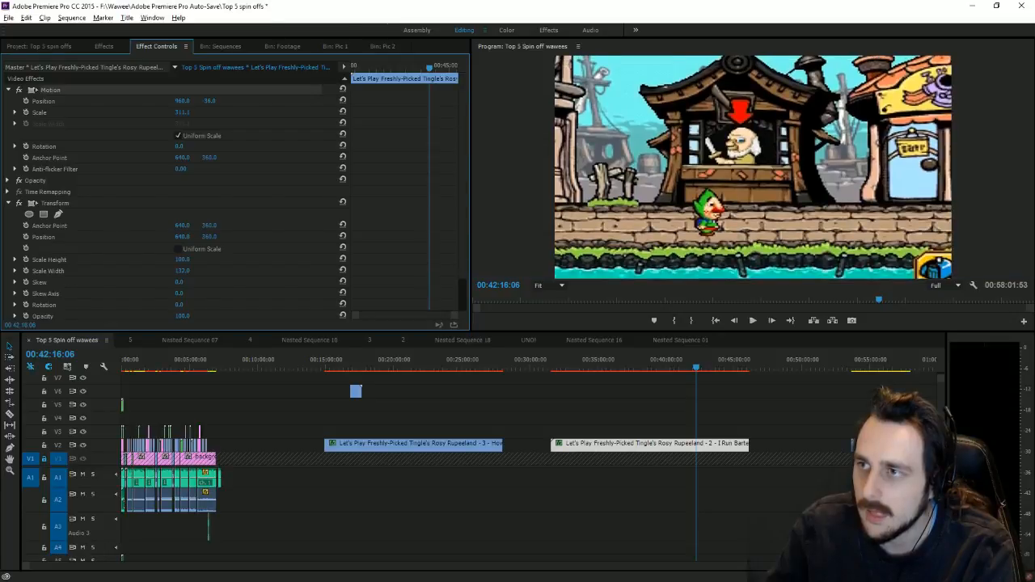
Step: Play the shop footage and step back frame by frame to the Who dialogue frame
{"action": "left_click_drag", "start_coordinate": [690, 369], "coordinate": [688, 363]}
{"action": "left_click", "coordinate": [753, 320]}
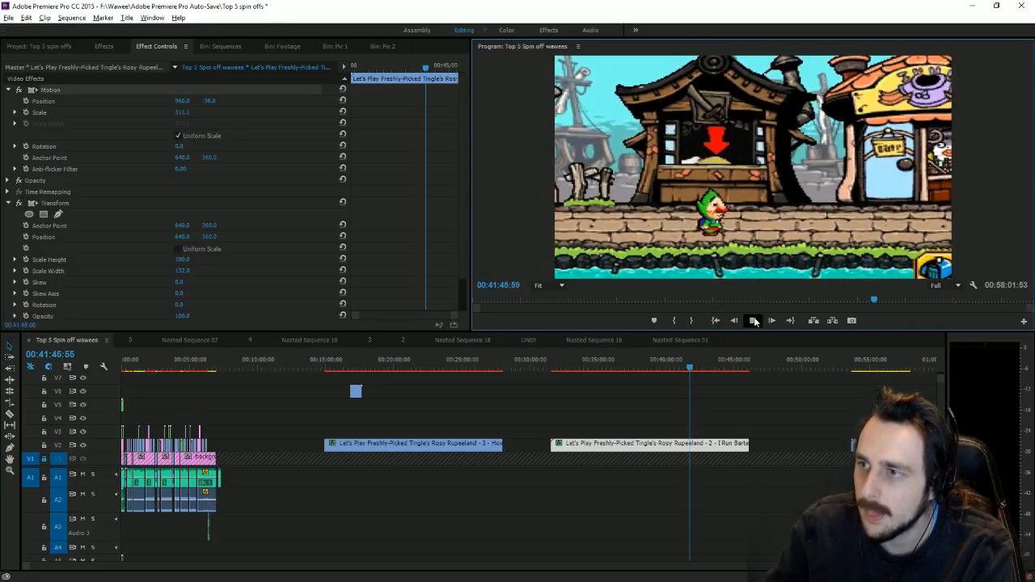
{"action": "left_click", "coordinate": [748, 320]}
{"action": "left_click", "coordinate": [735, 321]}
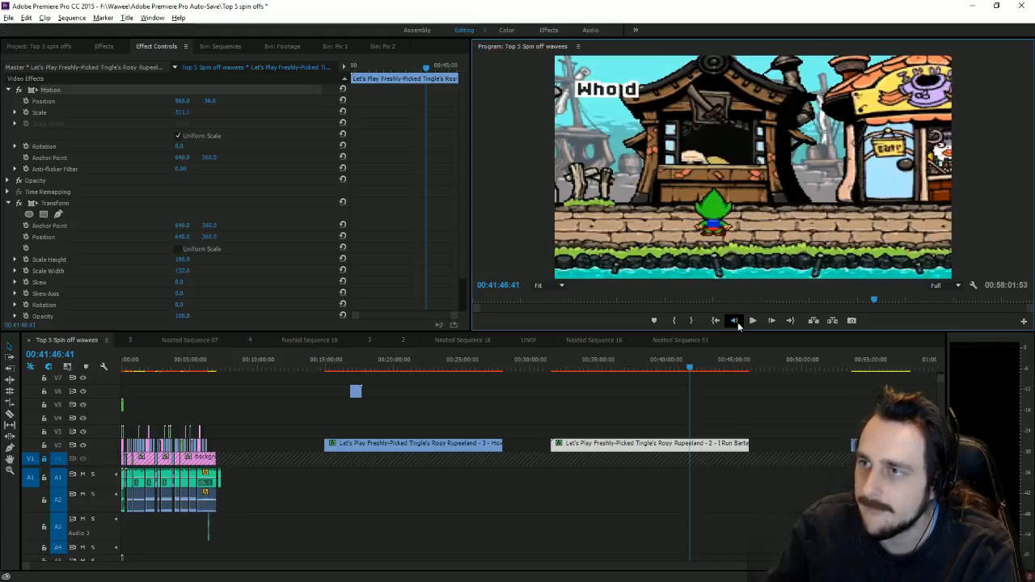
{"action": "left_click", "coordinate": [736, 321]}
{"action": "left_click", "coordinate": [737, 322]}
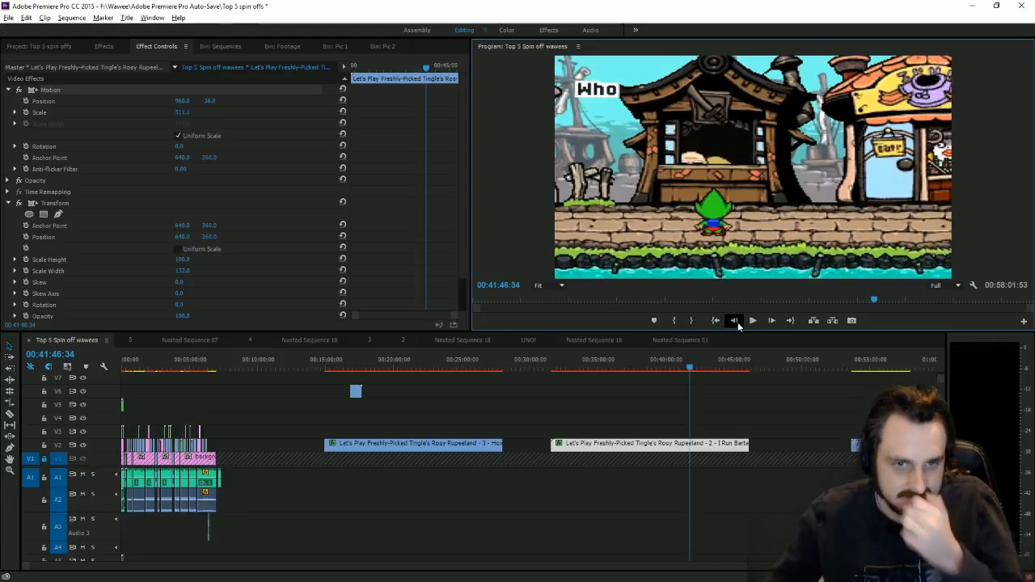
{"action": "left_click", "coordinate": [735, 321]}
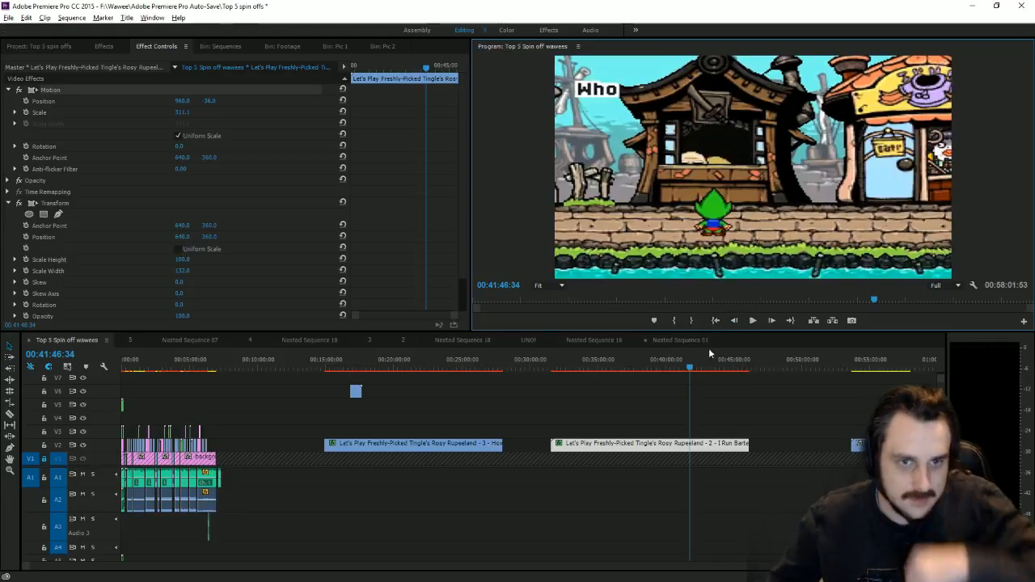
Step: Trim the Barter Town clip's start and place it on V3 near 06:20
{"action": "left_click_drag", "start_coordinate": [552, 445], "coordinate": [690, 445]}
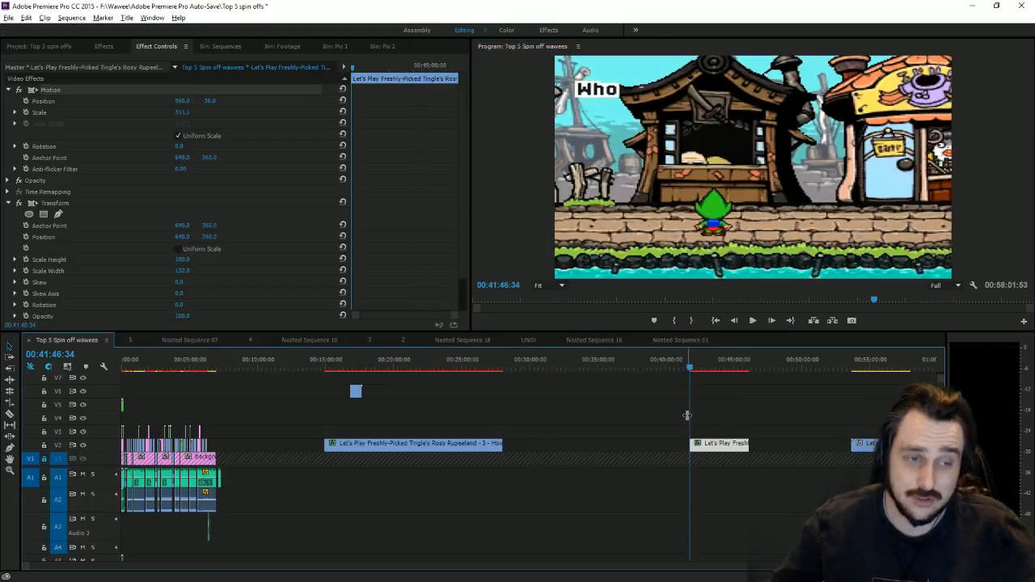
{"action": "left_click_drag", "start_coordinate": [716, 449], "coordinate": [241, 434]}
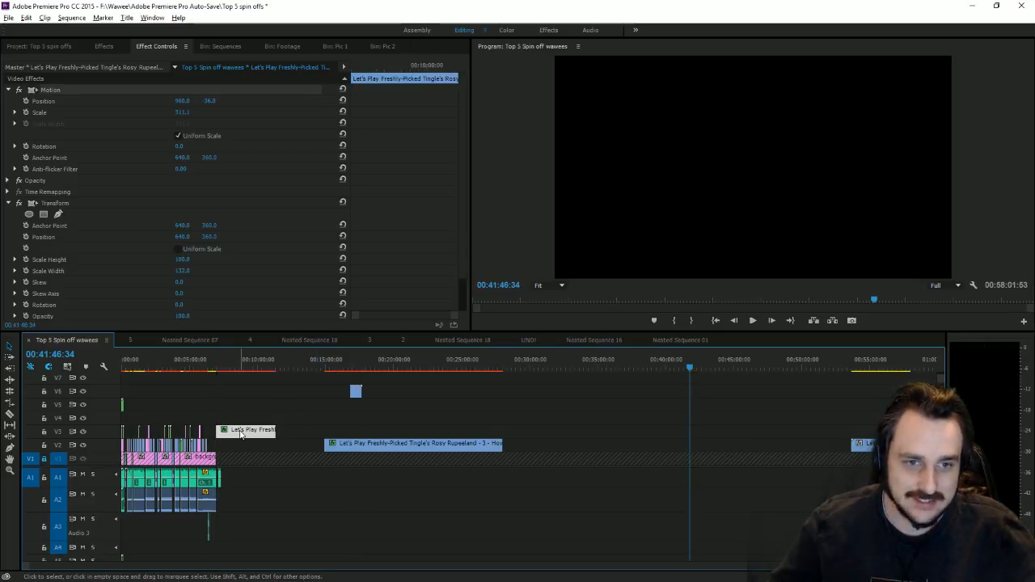
{"action": "left_click", "coordinate": [220, 370]}
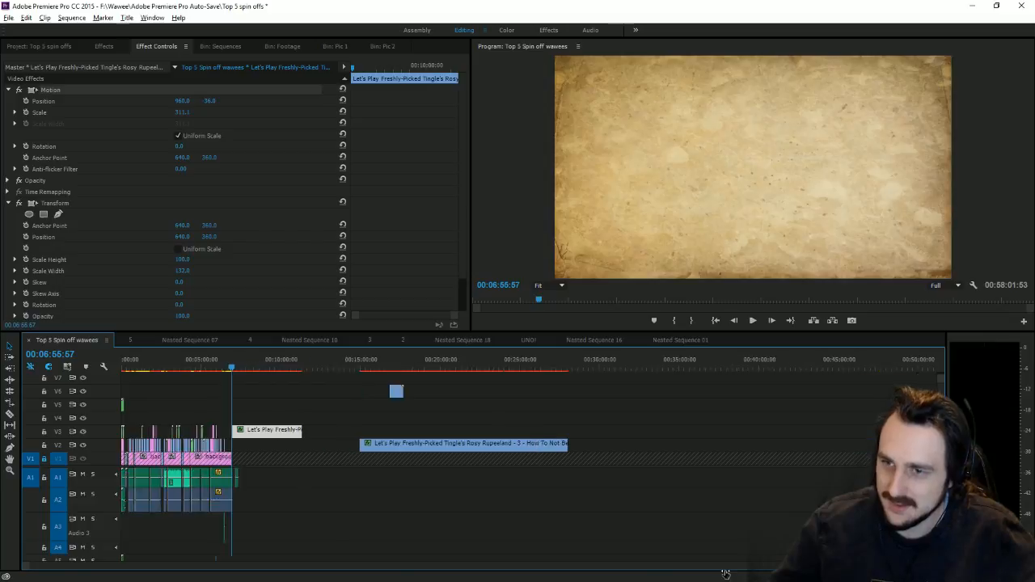
{"action": "left_click_drag", "start_coordinate": [726, 573], "coordinate": [543, 558]}
{"action": "left_click_drag", "start_coordinate": [600, 431], "coordinate": [308, 430]}
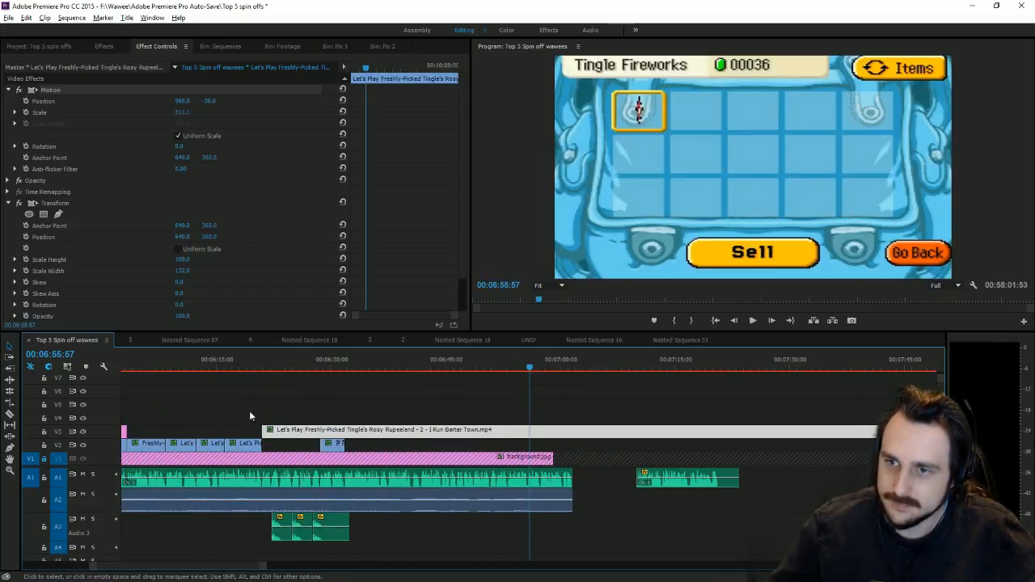
Step: Split the V3 clip at the 06:22 dialogue frame and shift its Position Y to 297
{"action": "left_click", "coordinate": [9, 415]}
{"action": "left_click_drag", "start_coordinate": [266, 368], "coordinate": [274, 368]}
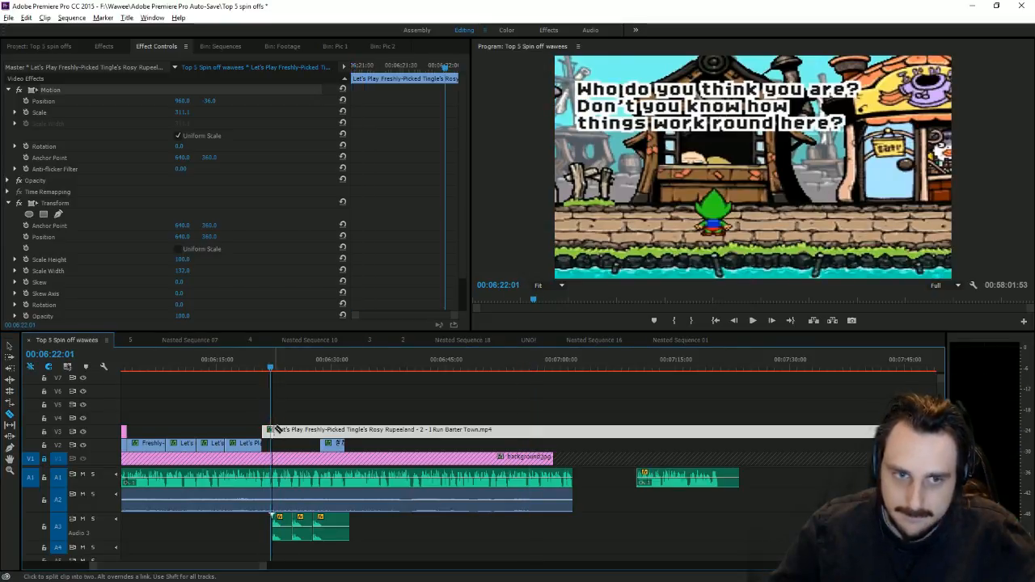
{"action": "left_click", "coordinate": [272, 429]}
{"action": "left_click", "coordinate": [289, 366]}
{"action": "mouse_move", "coordinate": [303, 363]}
{"action": "left_mouse_down"}
{"action": "mouse_move", "coordinate": [283, 368]}
{"action": "mouse_move", "coordinate": [291, 368]}
{"action": "left_mouse_up"}
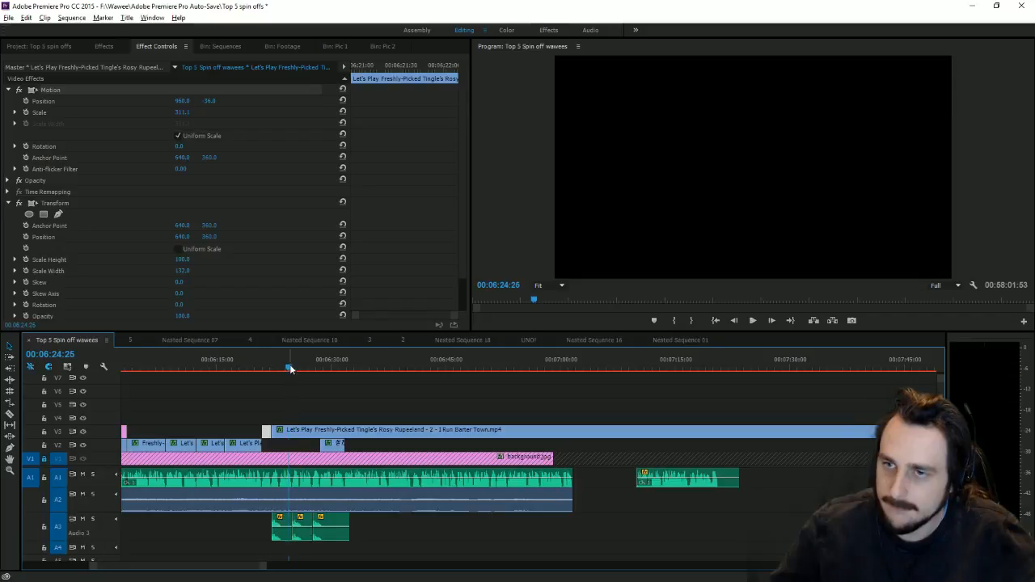
{"action": "left_click_drag", "start_coordinate": [207, 106], "coordinate": [235, 106]}
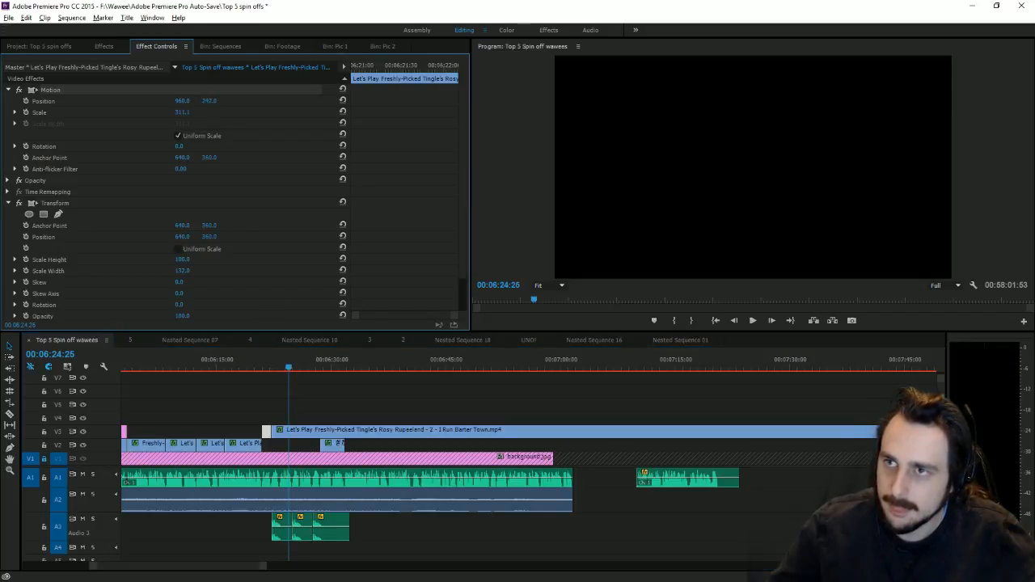
Step: Push the Barter Town clip on V3 down out of frame around 06:26
{"action": "left_click_drag", "start_coordinate": [284, 361], "coordinate": [301, 366]}
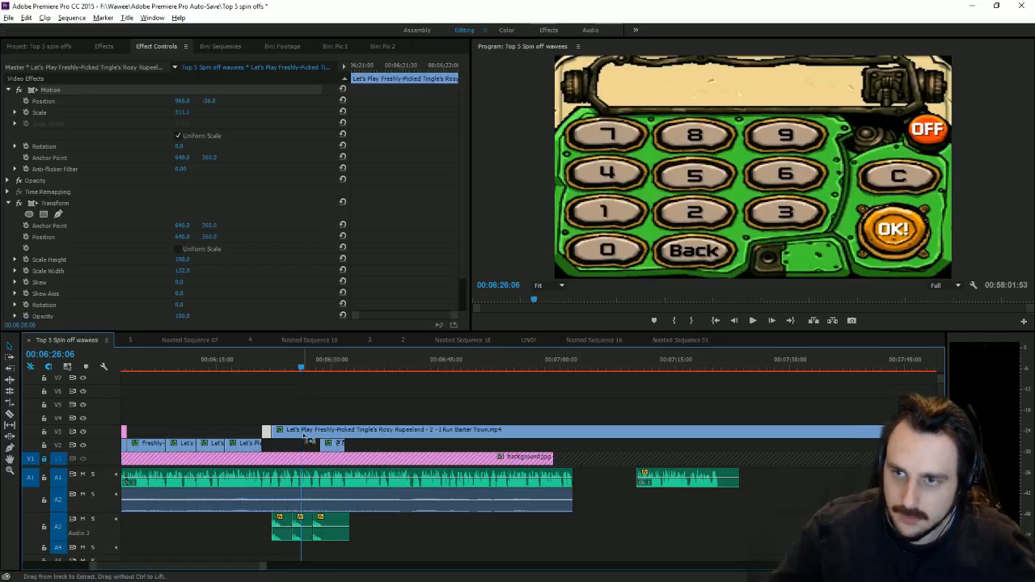
{"action": "left_click", "coordinate": [295, 433]}
{"action": "left_click_drag", "start_coordinate": [208, 101], "coordinate": [793, 101]}
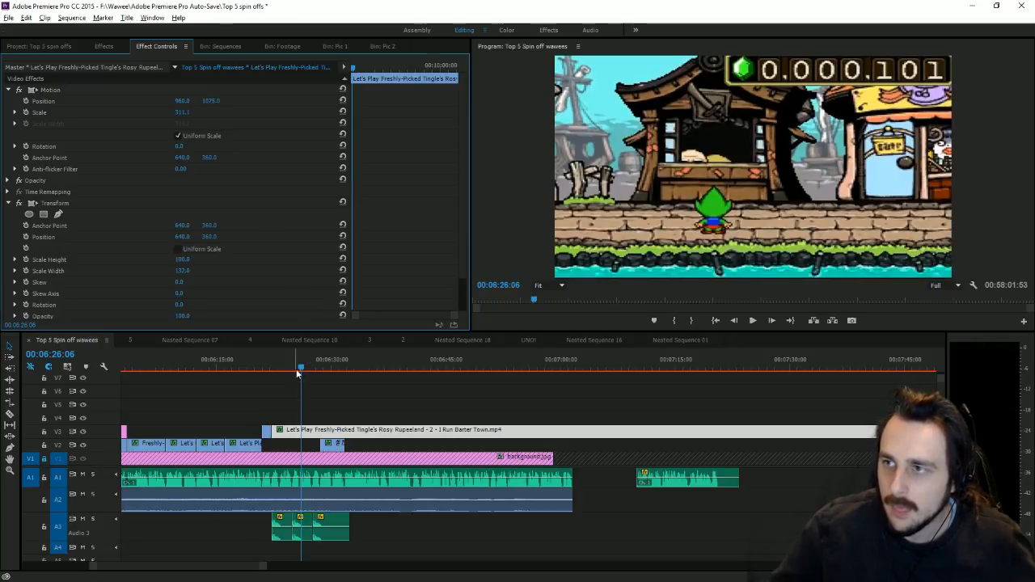
{"action": "mouse_move", "coordinate": [298, 372]}
{"action": "left_mouse_down"}
{"action": "mouse_move", "coordinate": [322, 370]}
{"action": "mouse_move", "coordinate": [272, 368]}
{"action": "mouse_move", "coordinate": [293, 371]}
{"action": "left_mouse_up"}
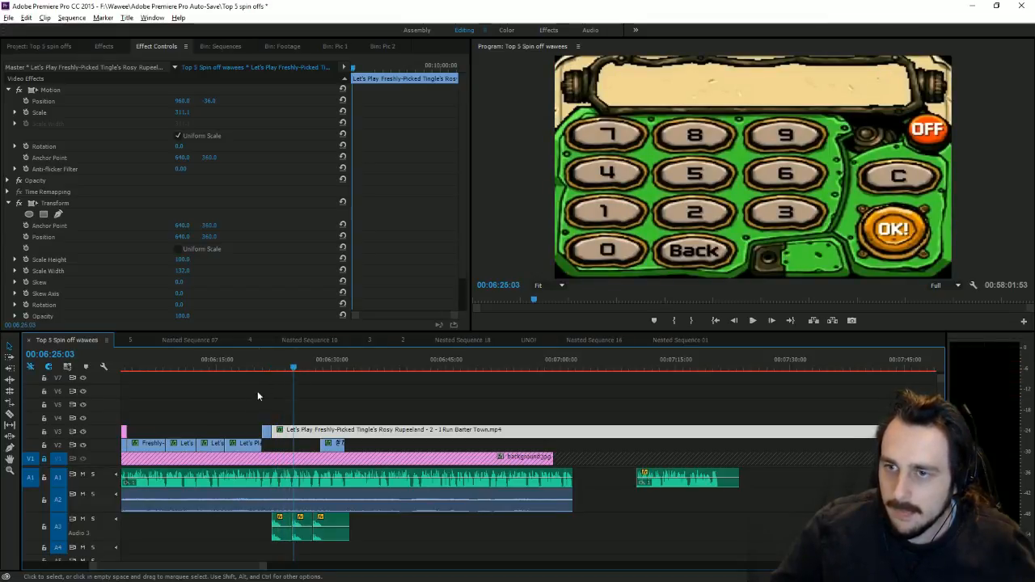
Step: Slide the V3 clip about two seconds and play back the section from 06:22
{"action": "mouse_move", "coordinate": [276, 430]}
{"action": "left_mouse_down"}
{"action": "mouse_move", "coordinate": [296, 428]}
{"action": "mouse_move", "coordinate": [291, 437]}
{"action": "left_mouse_up"}
{"action": "left_click_drag", "start_coordinate": [262, 362], "coordinate": [270, 362]}
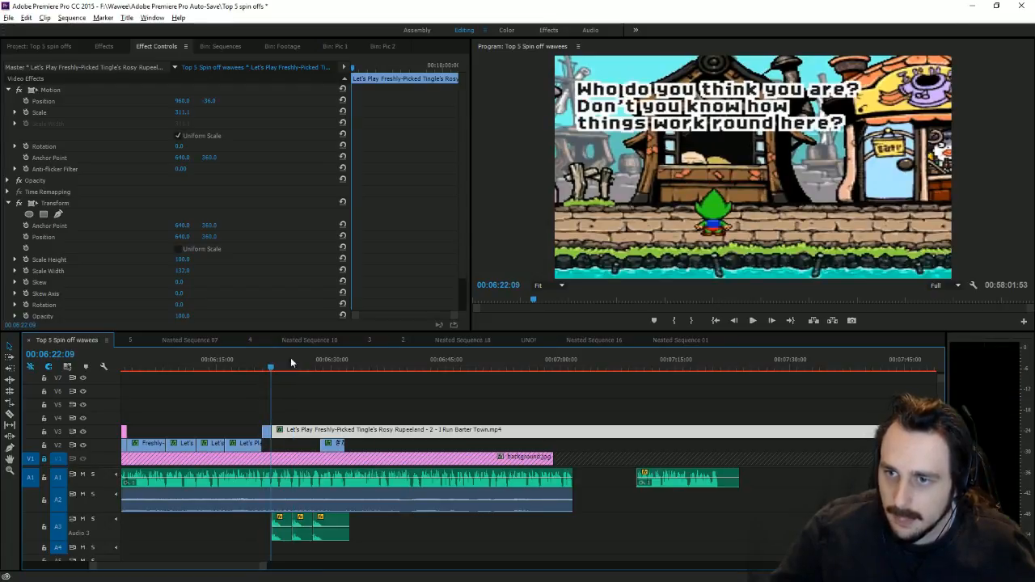
{"action": "left_click", "coordinate": [753, 321]}
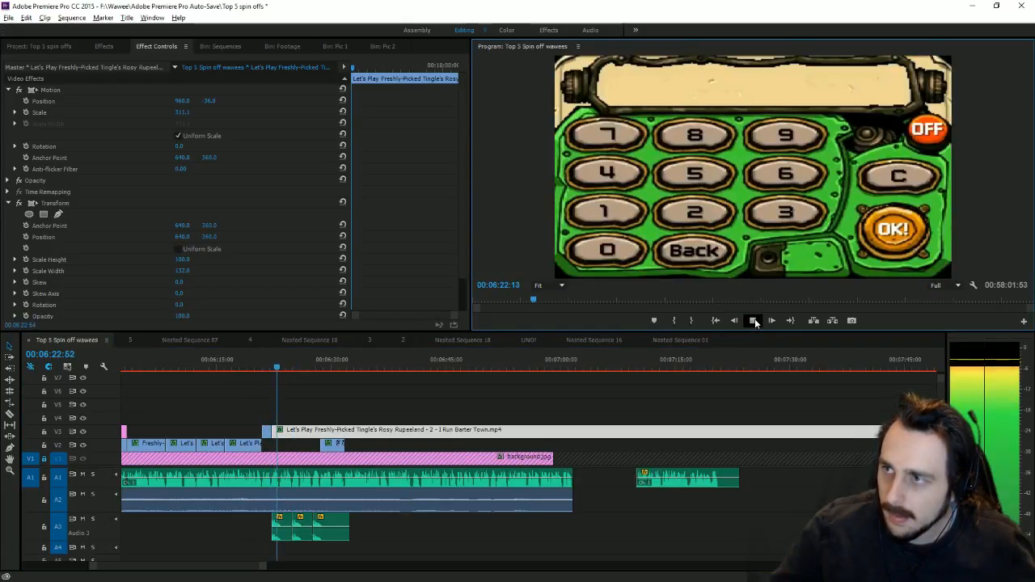
{"action": "left_click_drag", "start_coordinate": [288, 360], "coordinate": [273, 366]}
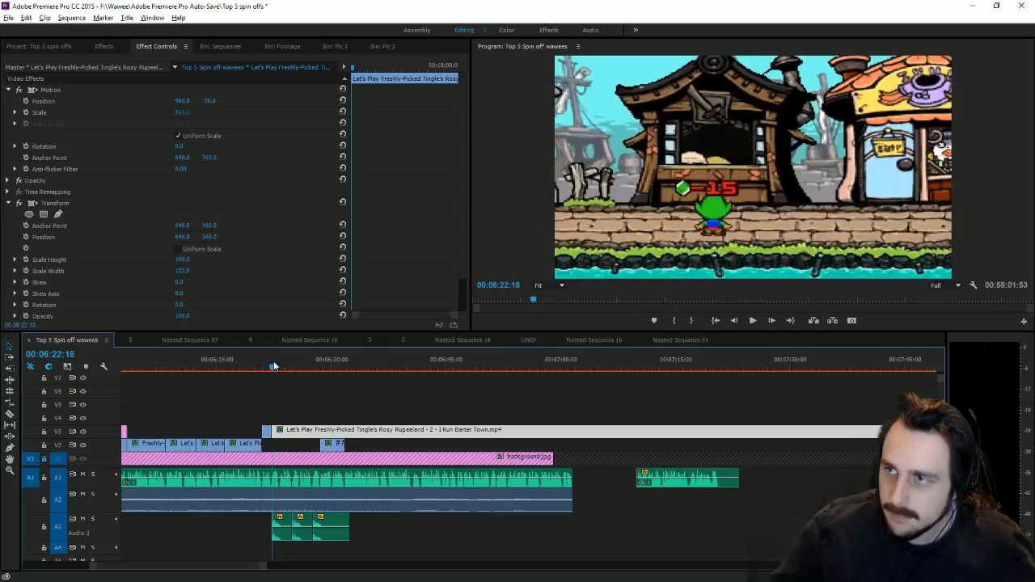
{"action": "left_click", "coordinate": [752, 321]}
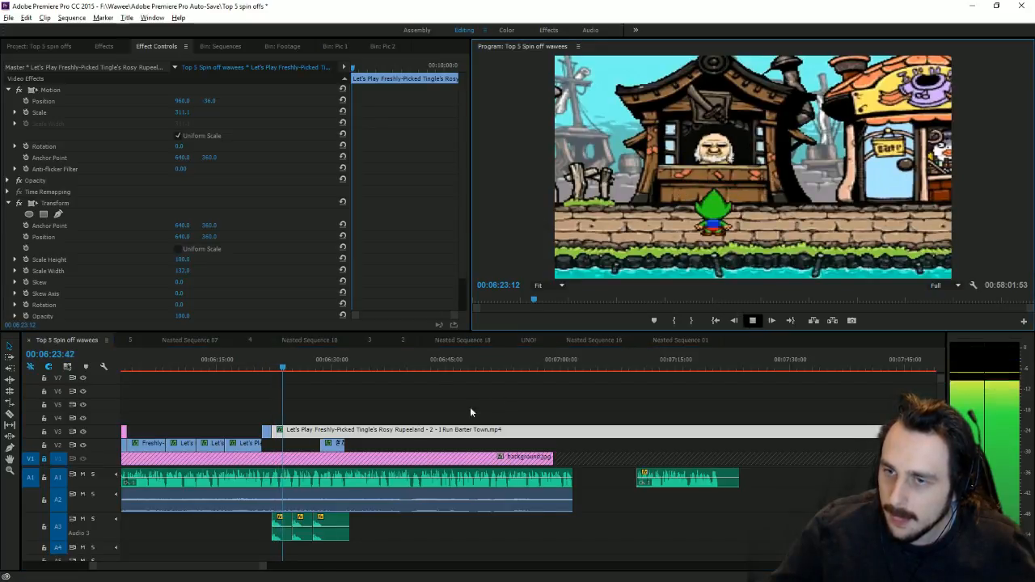
Step: Stop playback and split the Barter Town clip on V3 at 00:06:23:16
{"action": "key", "text": "space"}
{"action": "key", "text": "equal"}
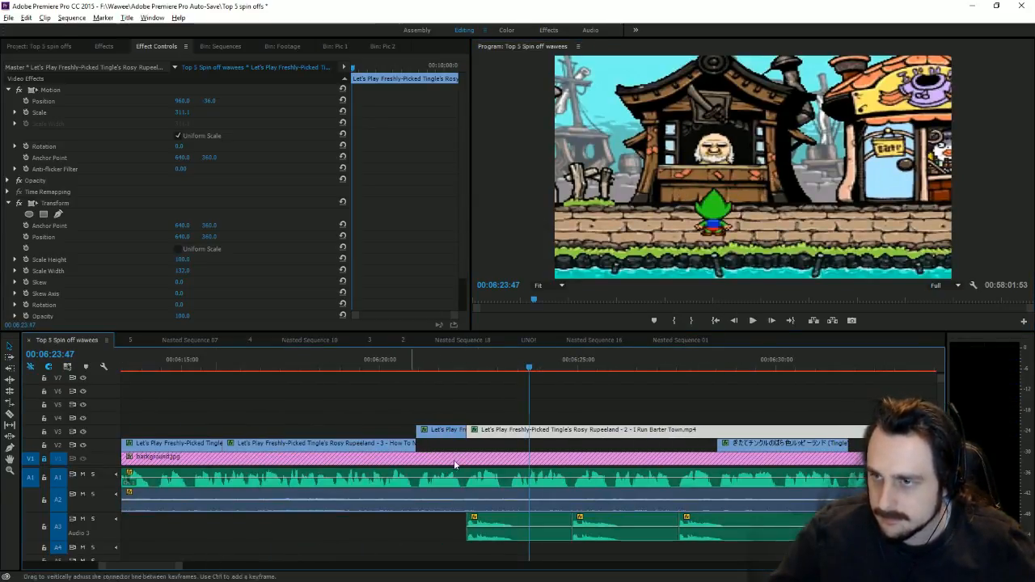
{"action": "left_click_drag", "start_coordinate": [530, 364], "coordinate": [507, 363]}
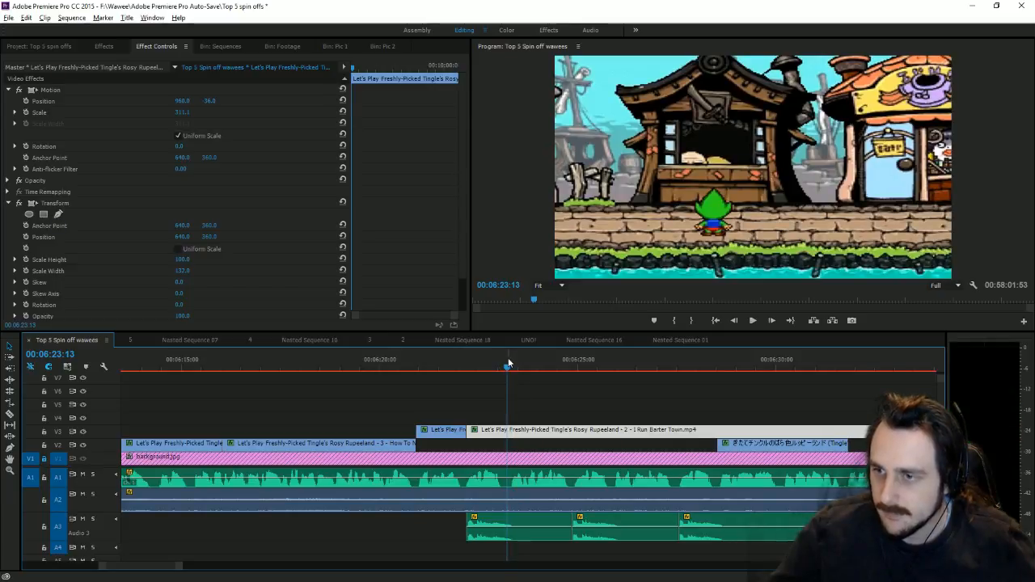
{"action": "left_click", "coordinate": [11, 414]}
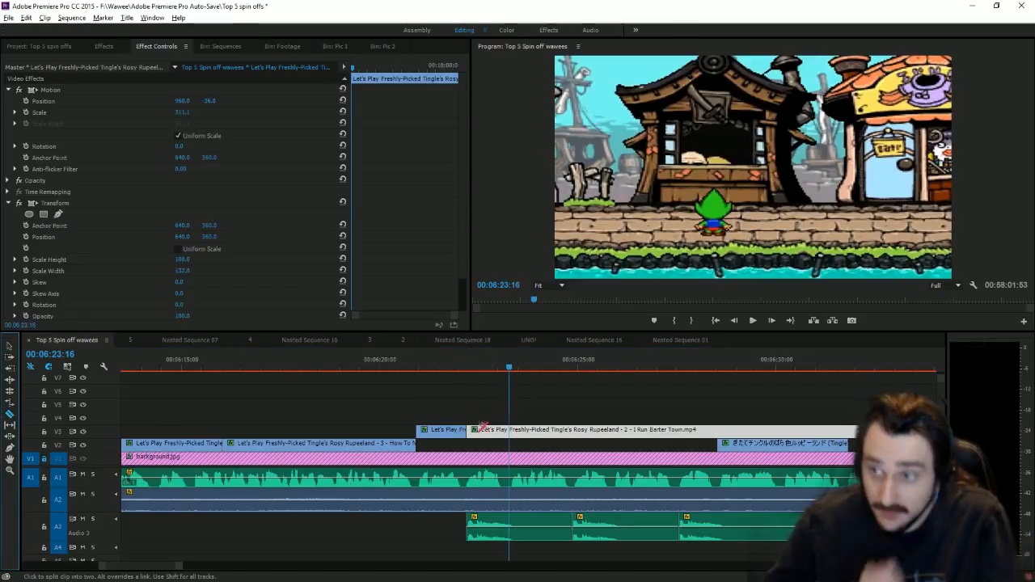
{"action": "left_click", "coordinate": [509, 429]}
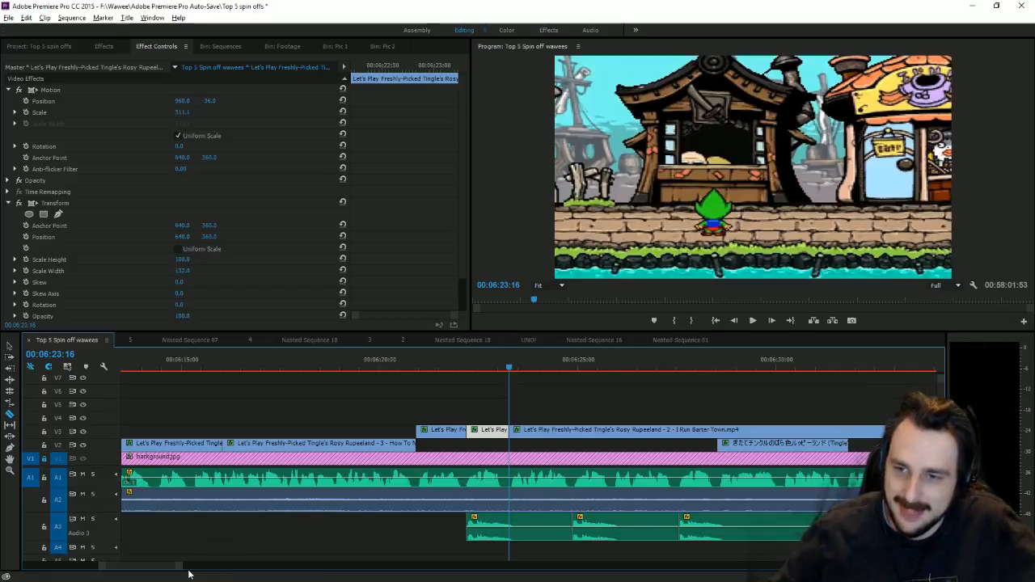
{"action": "left_click_drag", "start_coordinate": [179, 566], "coordinate": [552, 550]}
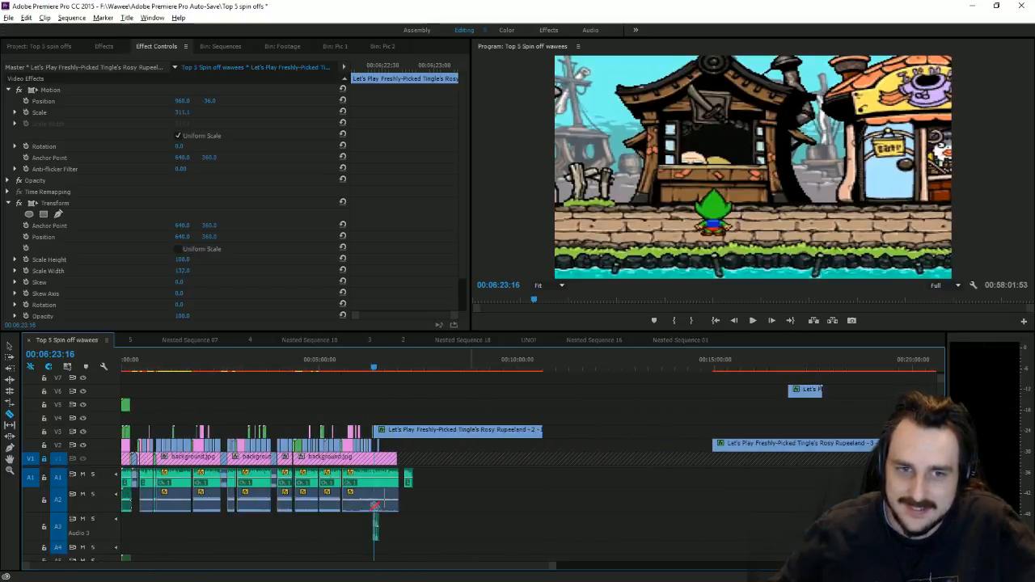
Step: Move the Rosy Rupeeland part 2 clip down to V2 and zoom the timeline out
{"action": "left_click", "coordinate": [8, 347]}
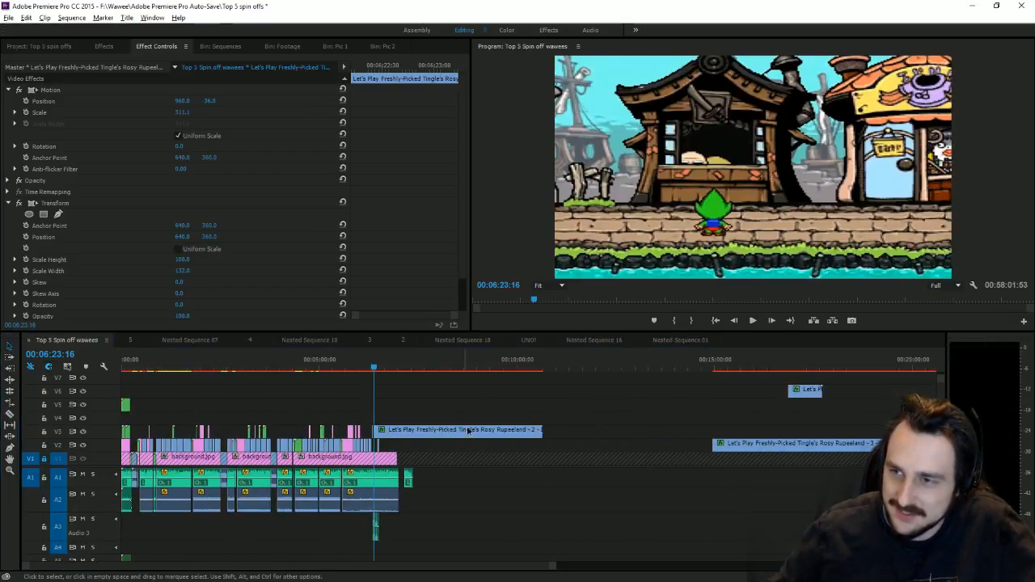
{"action": "left_click_drag", "start_coordinate": [468, 430], "coordinate": [587, 444]}
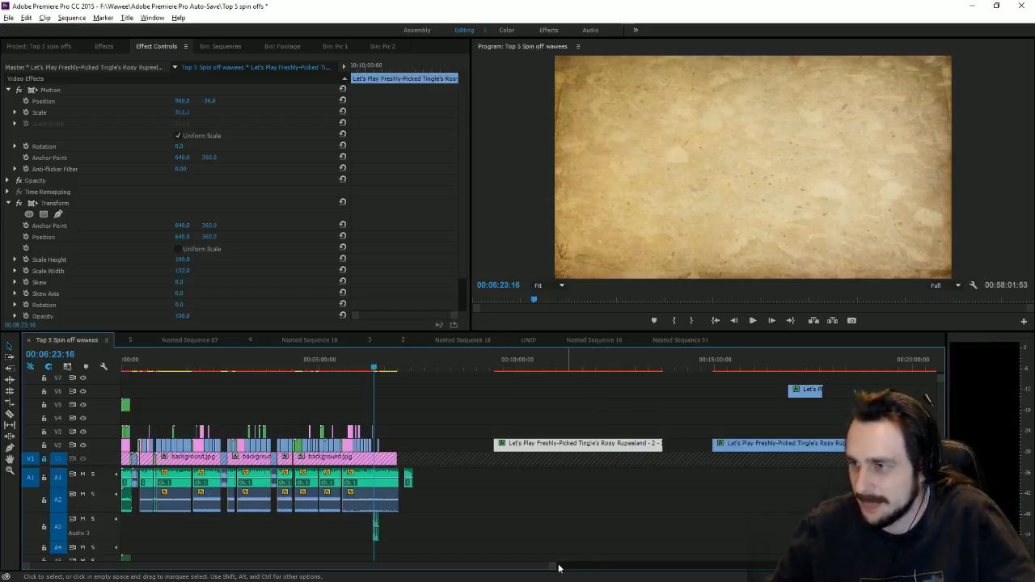
{"action": "left_click_drag", "start_coordinate": [558, 569], "coordinate": [599, 567]}
Step: Select the part 3 clip near 00:15:45 and set its Position Y to -28
{"action": "left_click", "coordinate": [619, 364]}
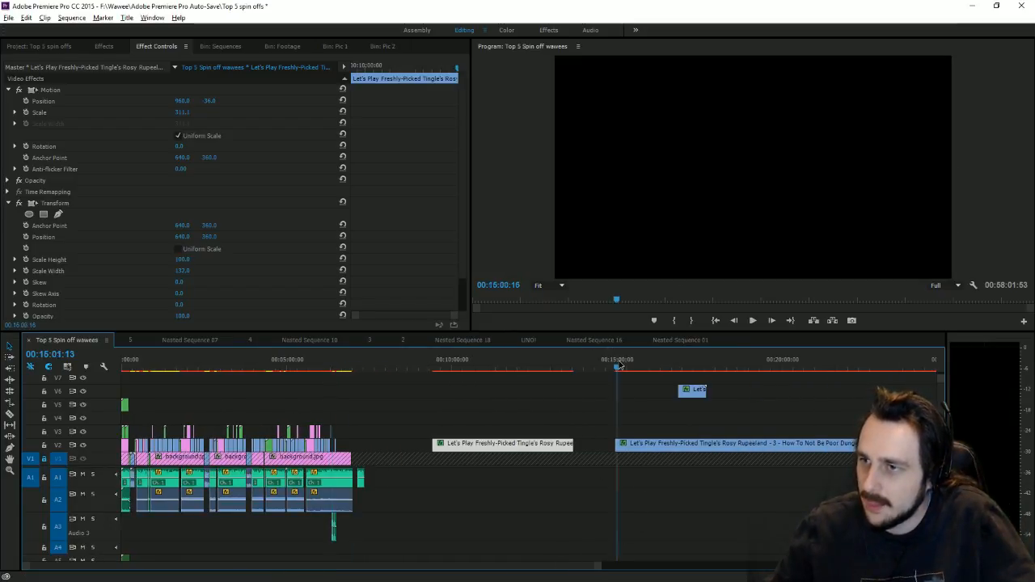
{"action": "left_click_drag", "start_coordinate": [624, 365], "coordinate": [642, 365]}
{"action": "left_click", "coordinate": [599, 413]}
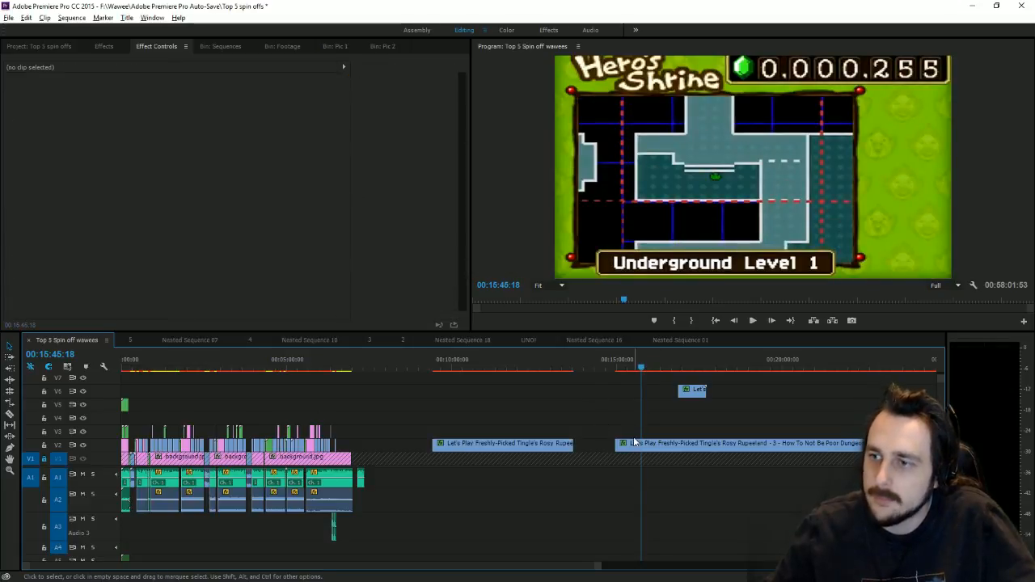
{"action": "left_click", "coordinate": [639, 443]}
{"action": "left_click_drag", "start_coordinate": [210, 101], "coordinate": [45, 101]}
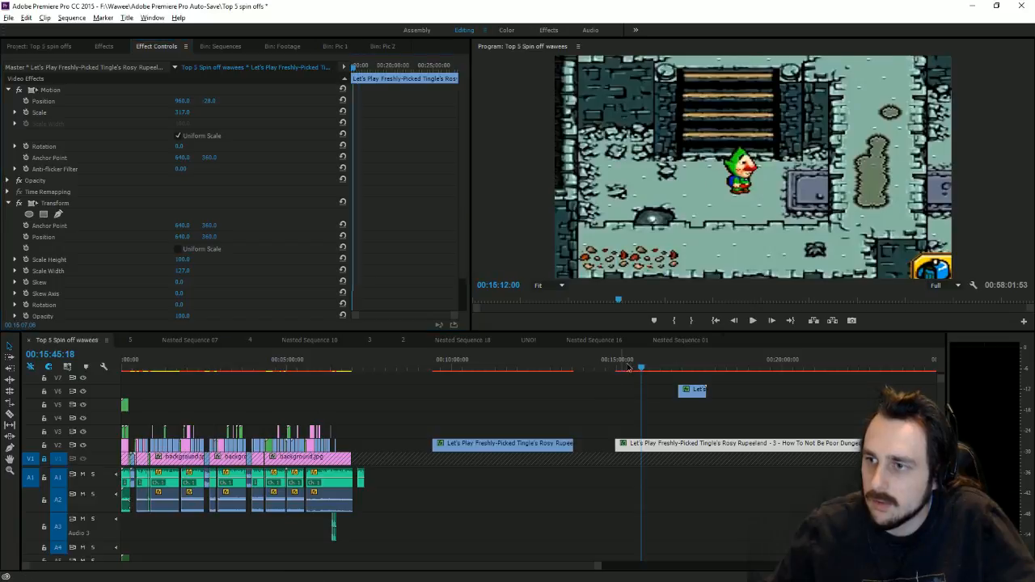
Step: Trim the part 3 clip's start and place it on V5 at 00:06:30
{"action": "left_click_drag", "start_coordinate": [640, 368], "coordinate": [715, 380]}
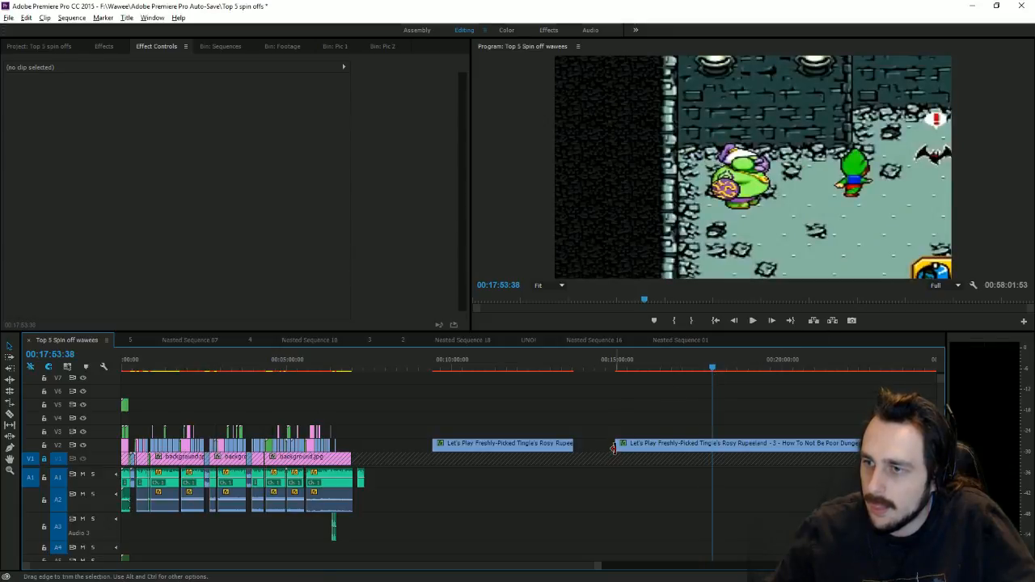
{"action": "left_click_drag", "start_coordinate": [615, 443], "coordinate": [379, 411]}
{"action": "left_click", "coordinate": [338, 368]}
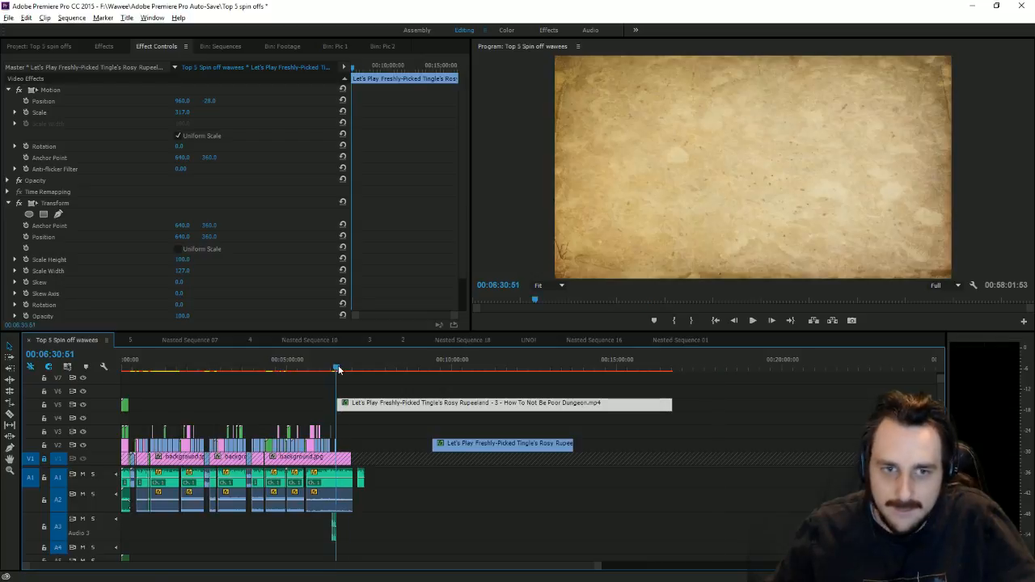
{"action": "key", "text": "equal"}
{"action": "key", "text": "equal"}
{"action": "key", "text": "equal"}
{"action": "key", "text": "equal"}
{"action": "key", "text": "equal"}
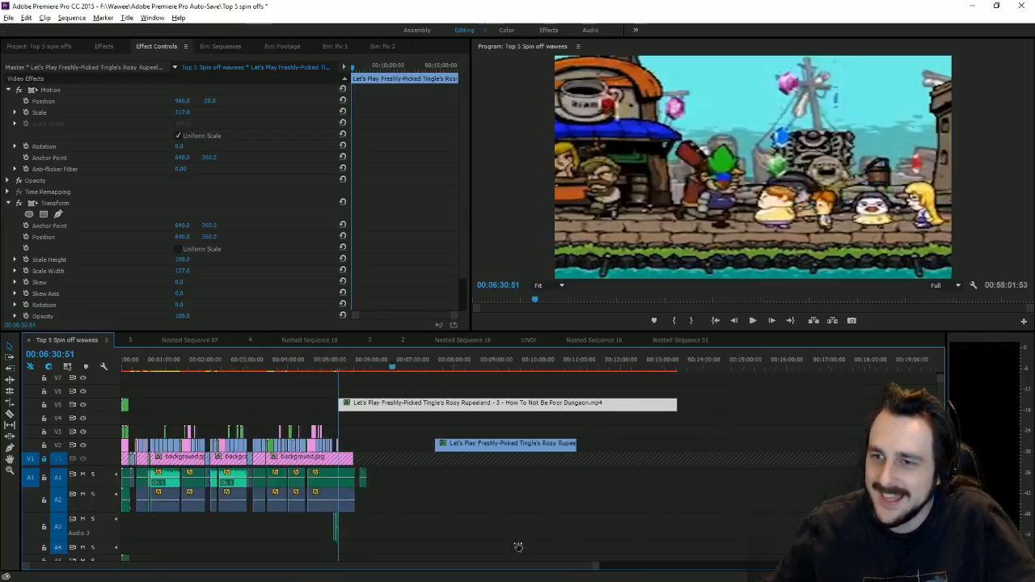
Step: Move the two short Let's Play clips from V3 onto V2, then bring up the Zelda Wiki browser
{"action": "left_click_drag", "start_coordinate": [348, 425], "coordinate": [315, 405]}
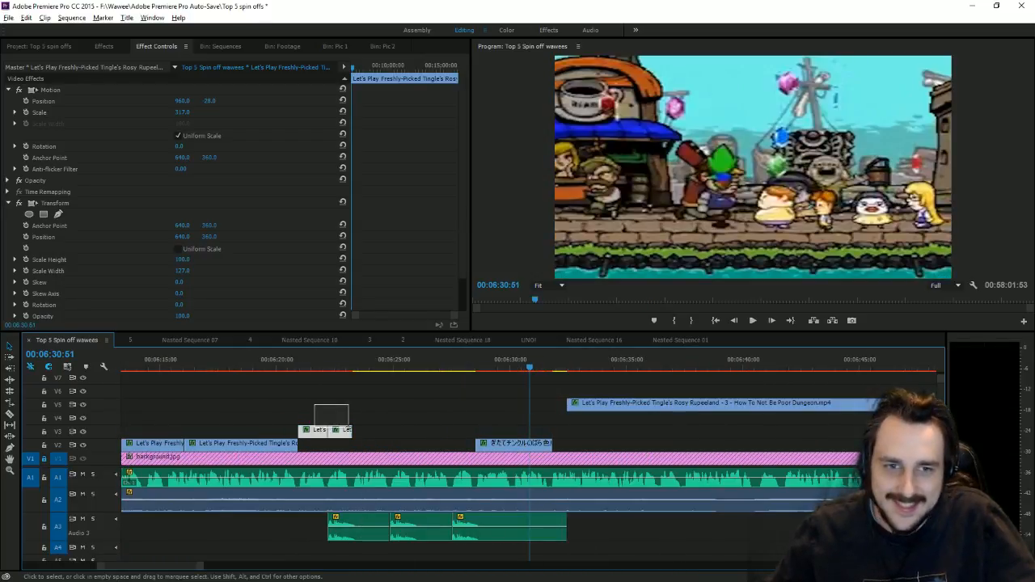
{"action": "left_click_drag", "start_coordinate": [361, 443], "coordinate": [348, 443]}
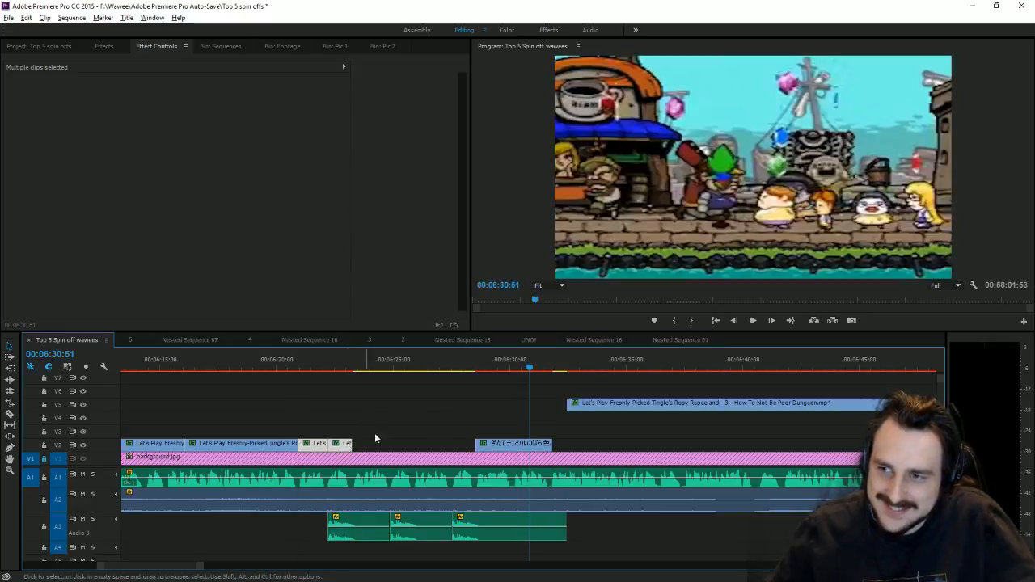
{"action": "left_click", "coordinate": [542, 405]}
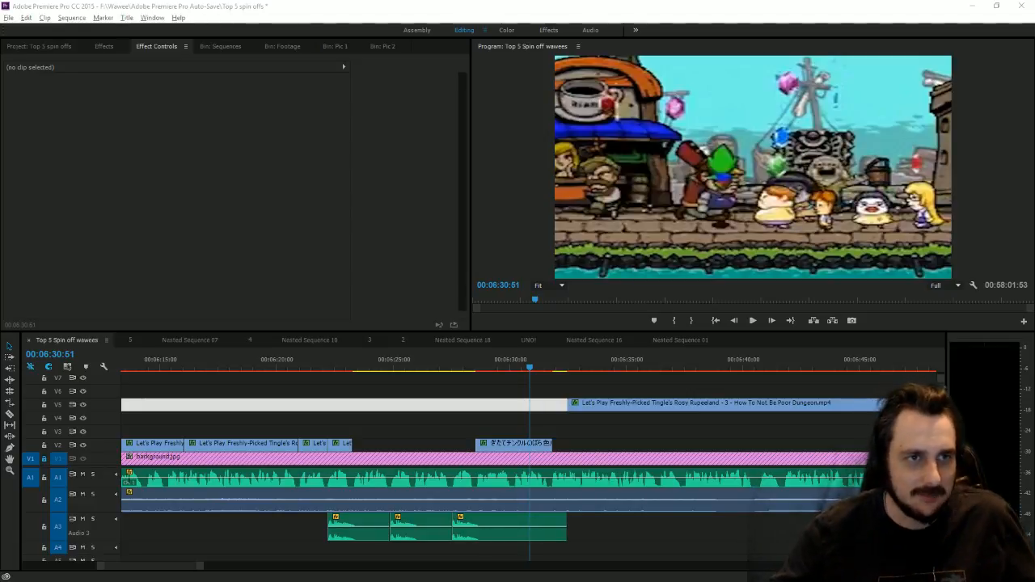
{"action": "left_click_drag", "start_coordinate": [1, 162], "coordinate": [515, 2]}
Step: Scroll through the Ripened Tingle's Balloon Trip of Love wiki article, then return to Premiere
{"action": "scroll", "coordinate": [550, 292], "scroll_direction": "down", "scroll_amount": 3}
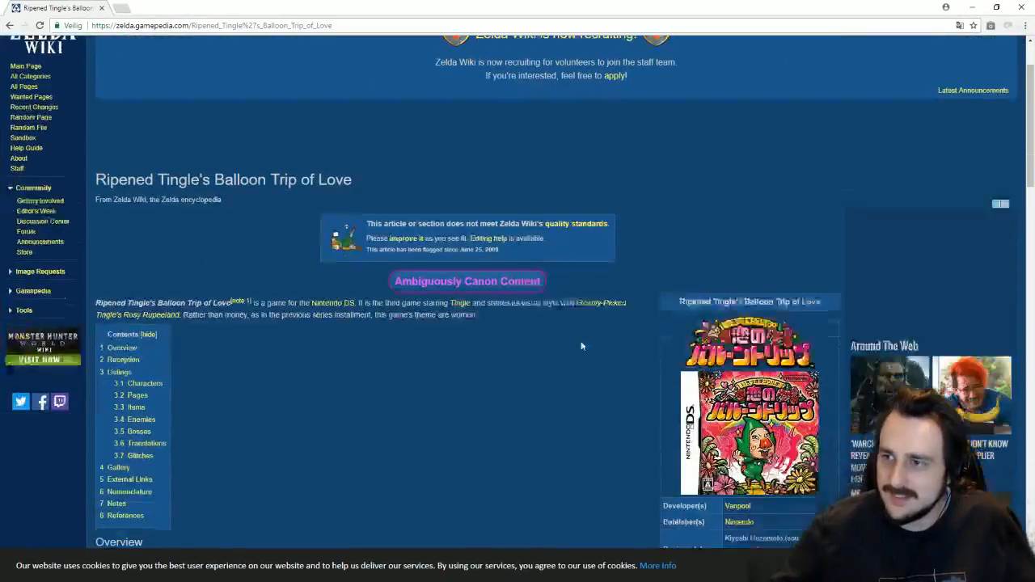
{"action": "scroll", "coordinate": [682, 284], "scroll_direction": "down", "scroll_amount": 1}
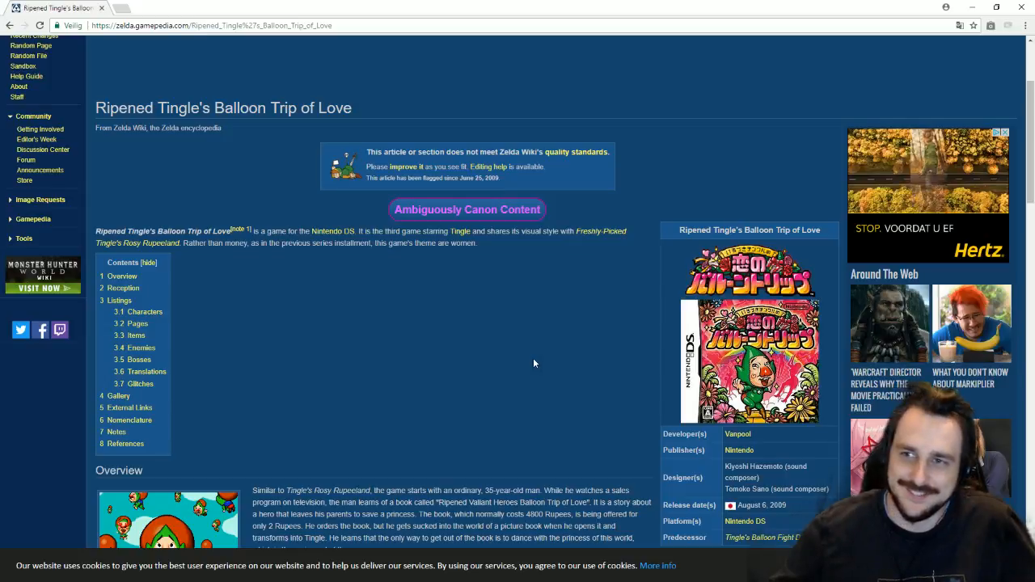
{"action": "scroll", "coordinate": [533, 357], "scroll_direction": "down", "scroll_amount": 3}
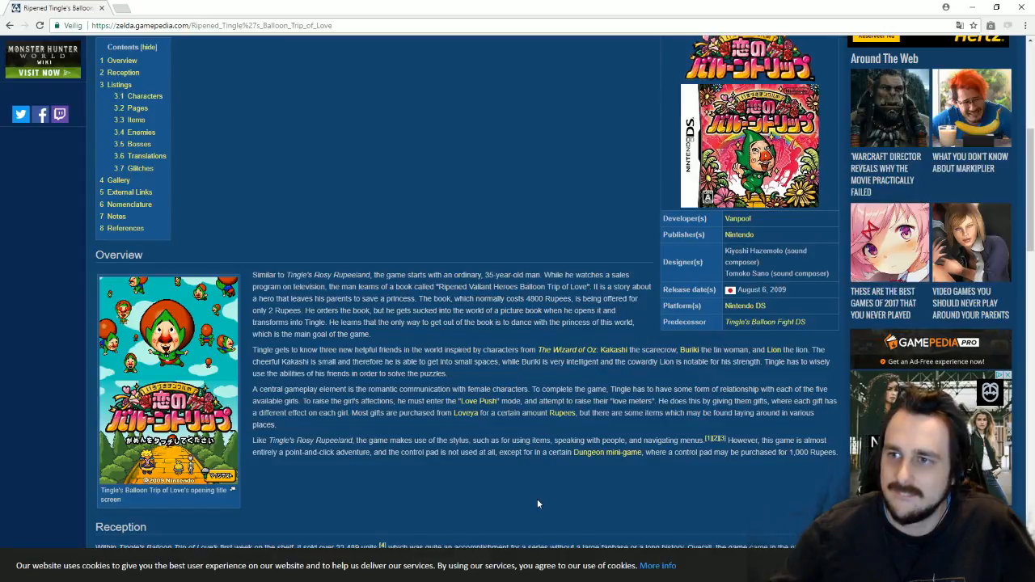
{"action": "scroll", "coordinate": [537, 503], "scroll_direction": "down", "scroll_amount": 5}
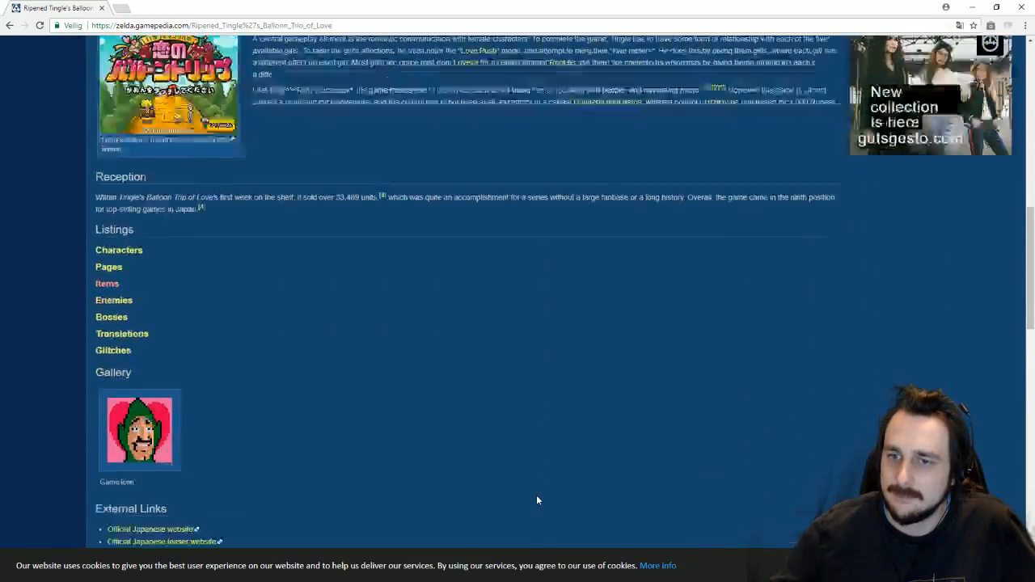
{"action": "scroll", "coordinate": [535, 492], "scroll_direction": "up", "scroll_amount": 5}
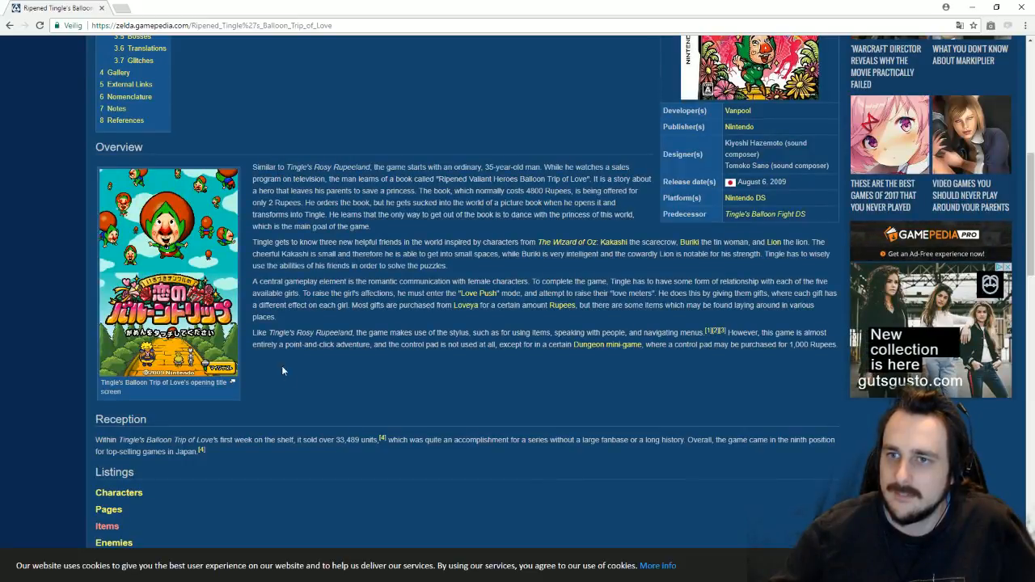
{"action": "scroll", "coordinate": [600, 468], "scroll_direction": "up", "scroll_amount": 3}
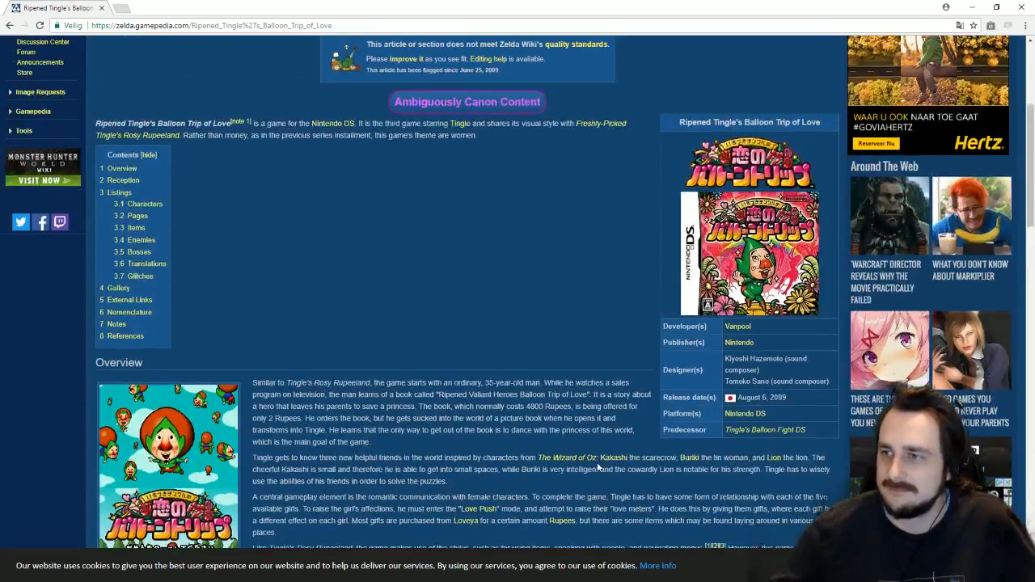
{"action": "scroll", "coordinate": [599, 467], "scroll_direction": "down", "scroll_amount": 2}
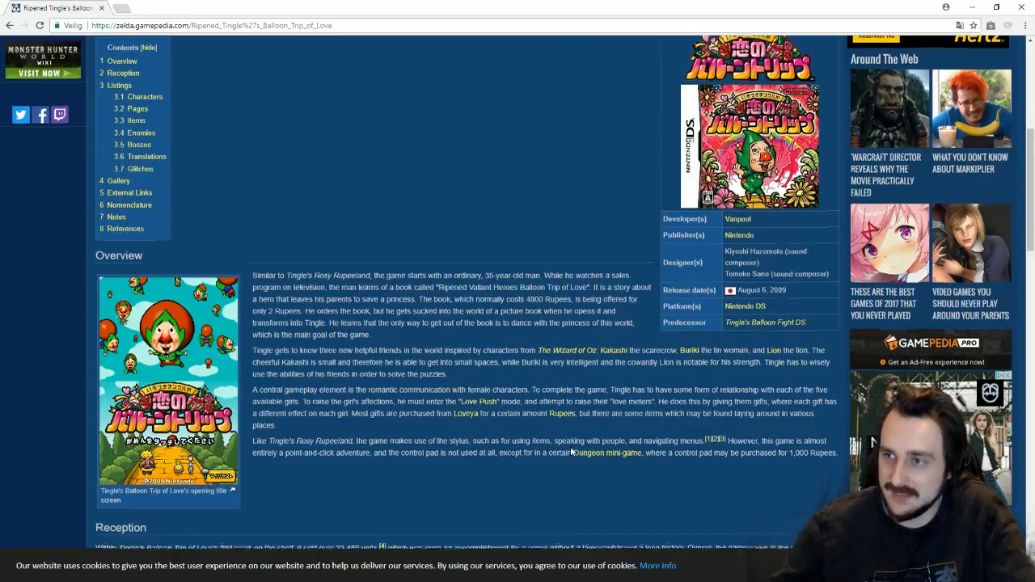
{"action": "scroll", "coordinate": [570, 446], "scroll_direction": "up", "scroll_amount": 3}
{"action": "scroll", "coordinate": [570, 446], "scroll_direction": "down", "scroll_amount": 1}
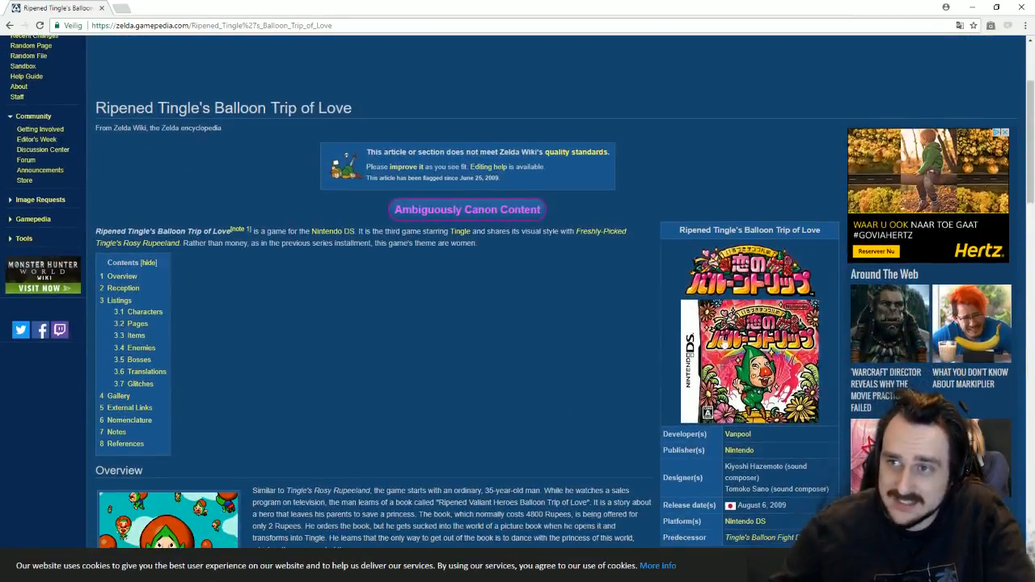
{"action": "left_click", "coordinate": [1020, 6]}
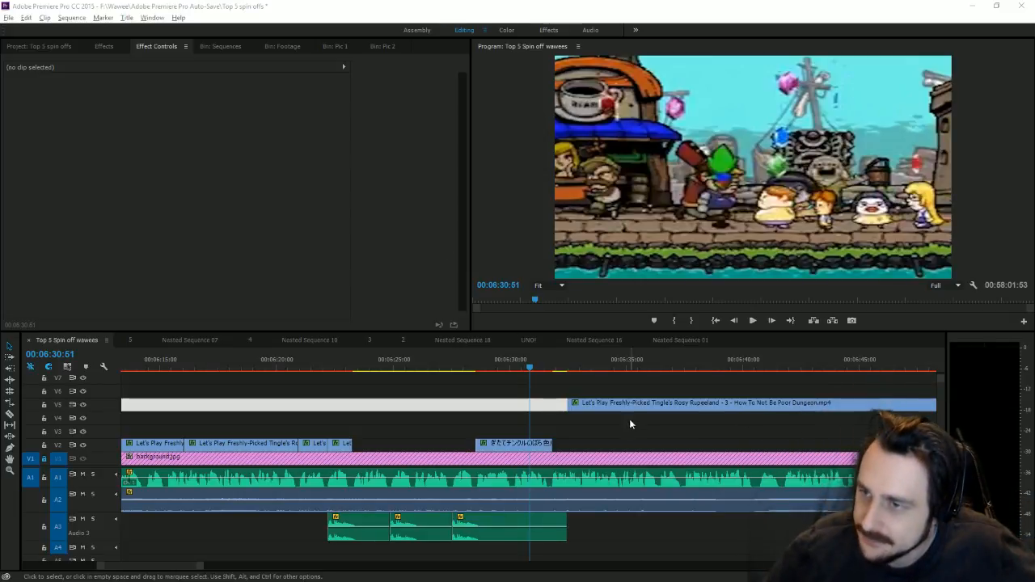
Step: Move the part 3 clip from V5 down to V3 and cut it at 00:06:24:50
{"action": "left_click_drag", "start_coordinate": [368, 432], "coordinate": [396, 430]}
{"action": "left_click_drag", "start_coordinate": [347, 368], "coordinate": [392, 380]}
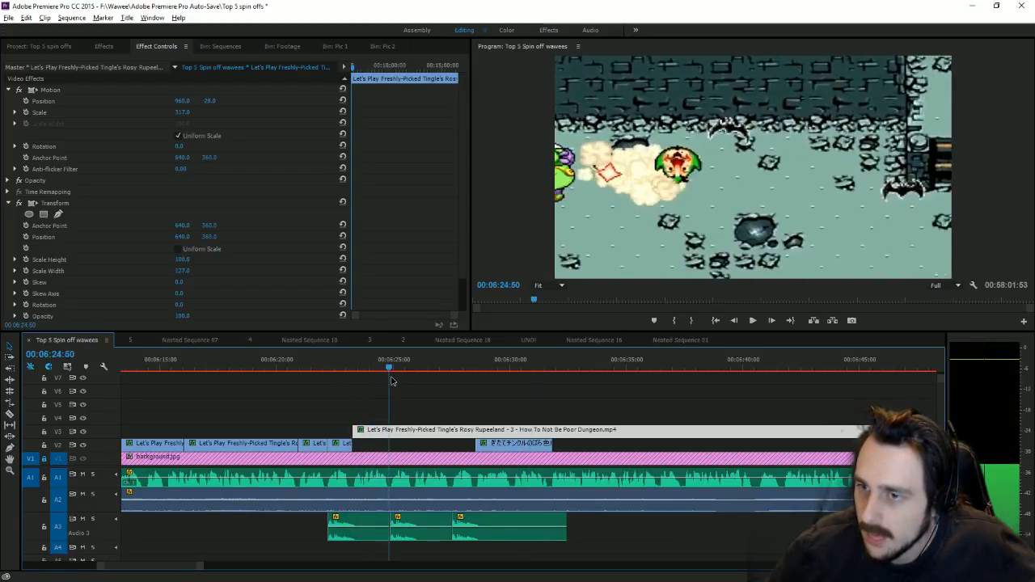
{"action": "left_click", "coordinate": [9, 416]}
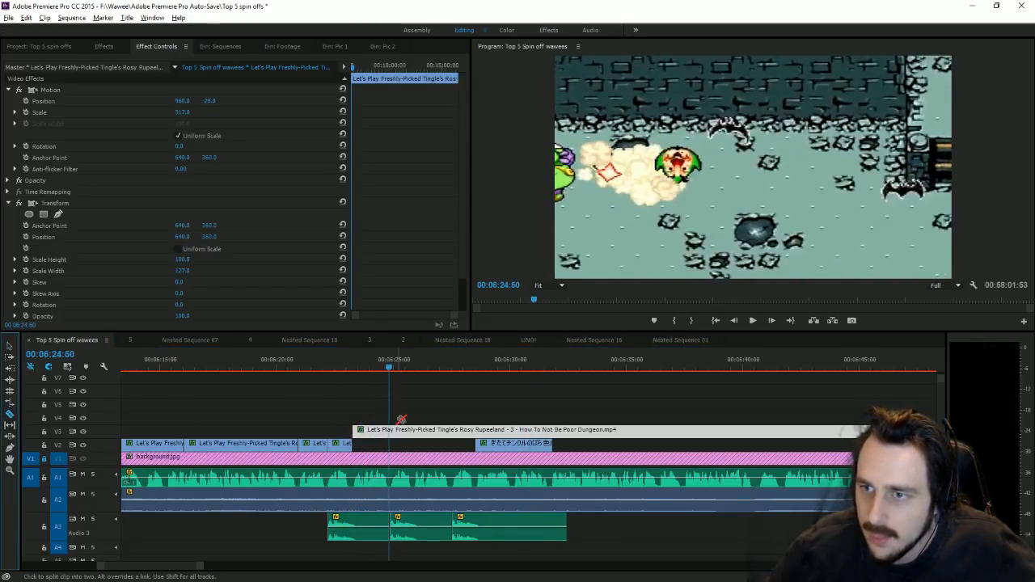
{"action": "left_click", "coordinate": [390, 430]}
Step: Cut again at 00:06:26:19, delete the piece between the cuts, and close the gap
{"action": "mouse_move", "coordinate": [409, 368]}
{"action": "left_mouse_down"}
{"action": "mouse_move", "coordinate": [435, 368]}
{"action": "mouse_move", "coordinate": [419, 374]}
{"action": "left_mouse_up"}
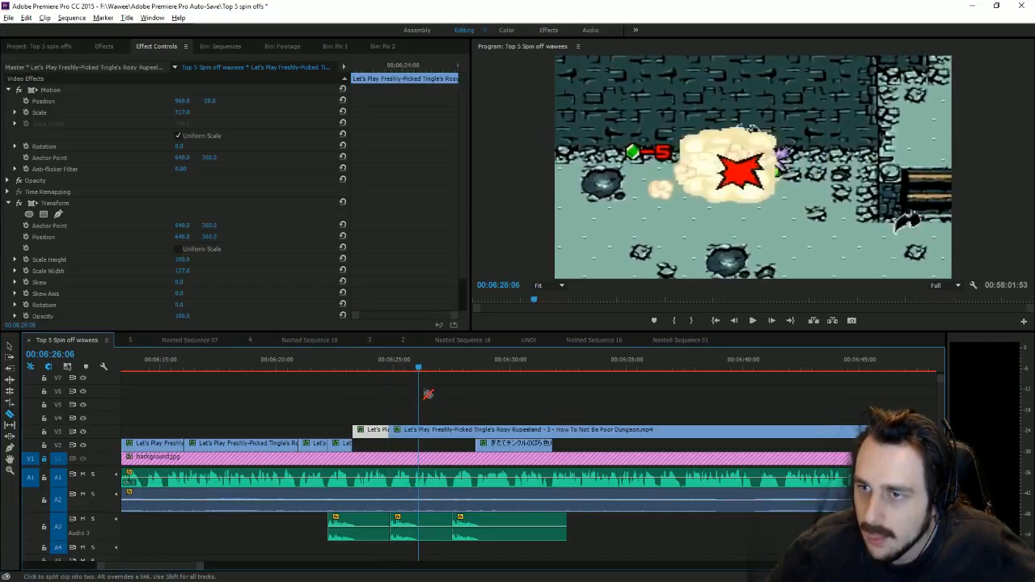
{"action": "left_click", "coordinate": [424, 368]}
{"action": "left_click", "coordinate": [425, 432]}
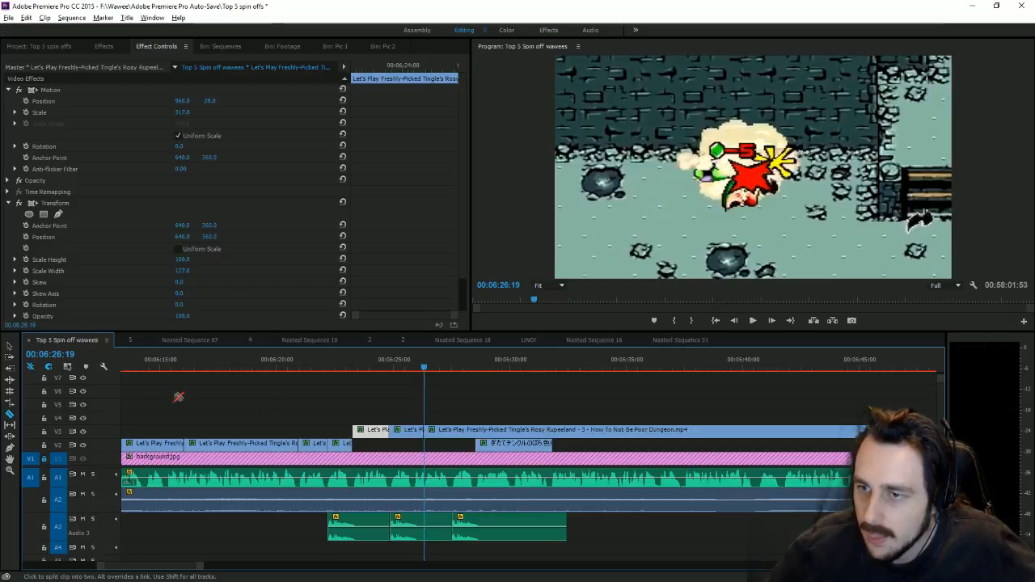
{"action": "left_click", "coordinate": [9, 345]}
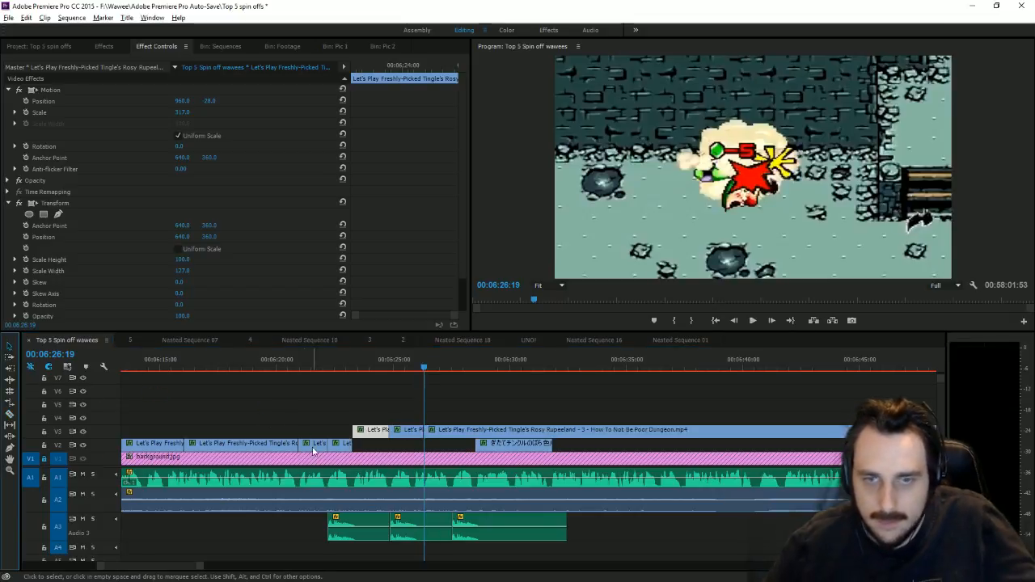
{"action": "left_click", "coordinate": [404, 433]}
{"action": "key", "text": "Delete"}
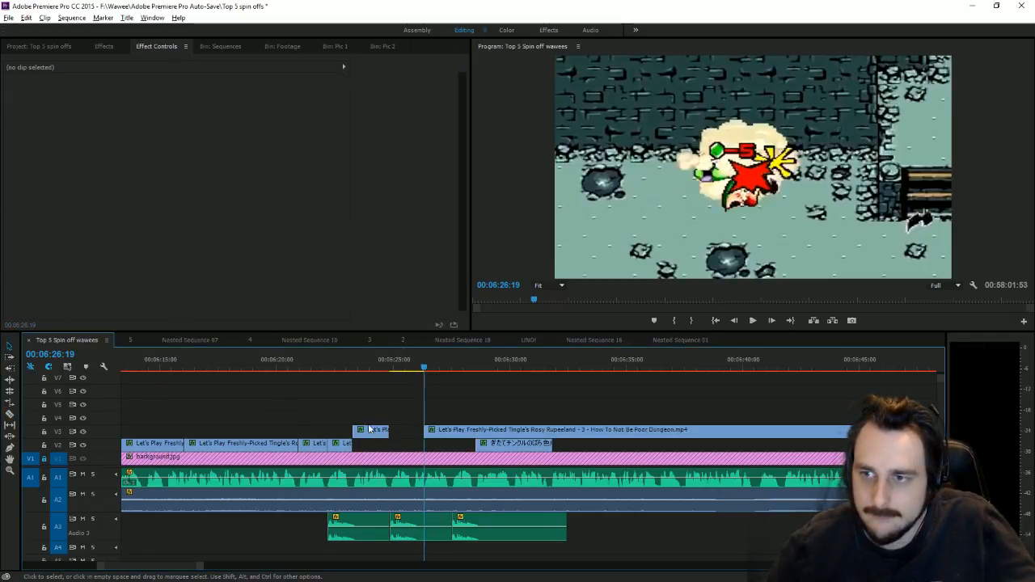
{"action": "left_click", "coordinate": [369, 439]}
{"action": "left_click_drag", "start_coordinate": [447, 432], "coordinate": [414, 440]}
{"action": "left_click_drag", "start_coordinate": [396, 368], "coordinate": [414, 392]}
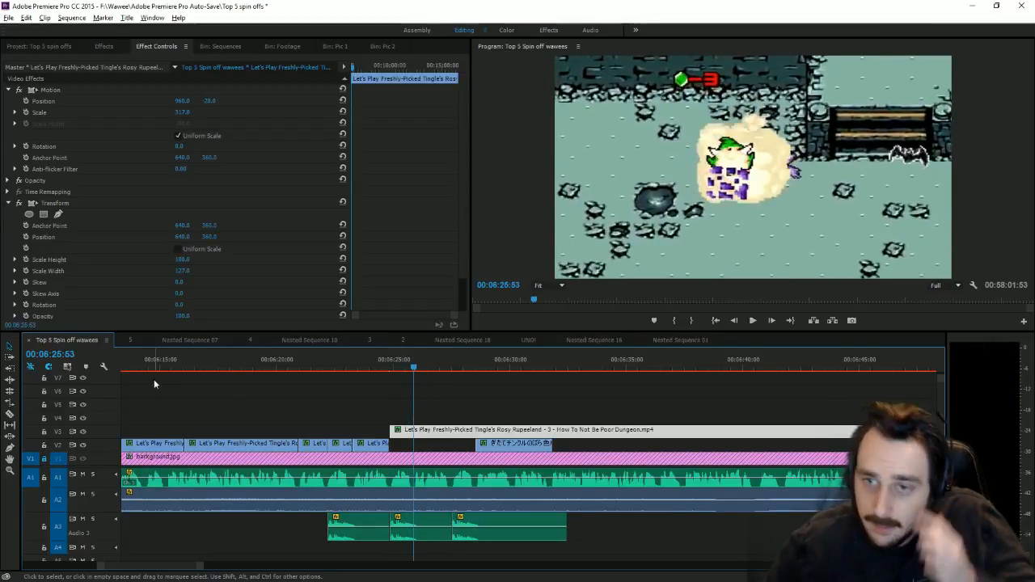
Step: Split the dungeon clip at the playhead and preview the cut around 06:24
{"action": "left_click", "coordinate": [10, 413]}
{"action": "left_click", "coordinate": [413, 429]}
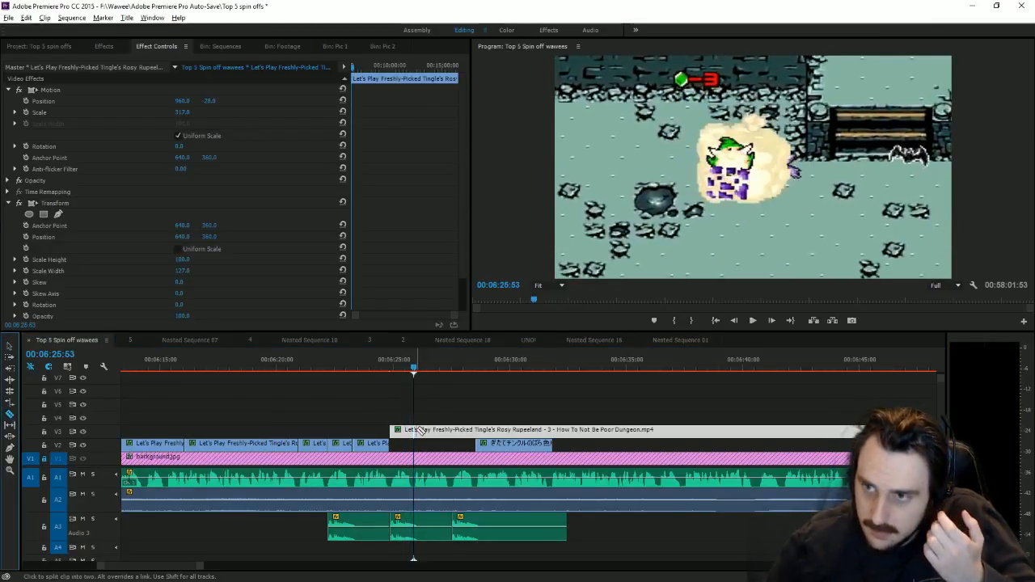
{"action": "left_click", "coordinate": [365, 361]}
{"action": "left_click", "coordinate": [753, 320]}
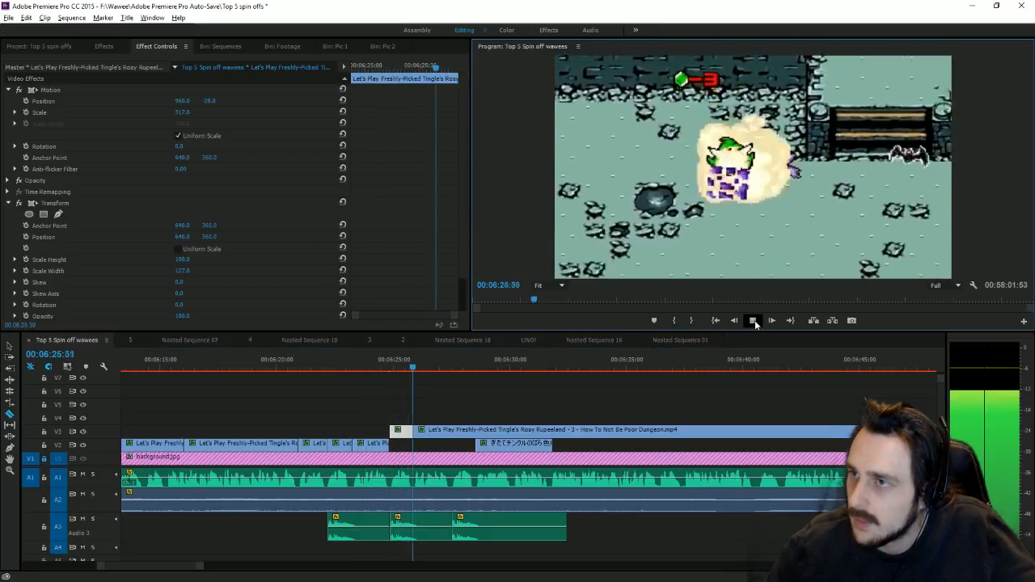
{"action": "left_click", "coordinate": [377, 368]}
{"action": "left_click_drag", "start_coordinate": [387, 371], "coordinate": [424, 399]}
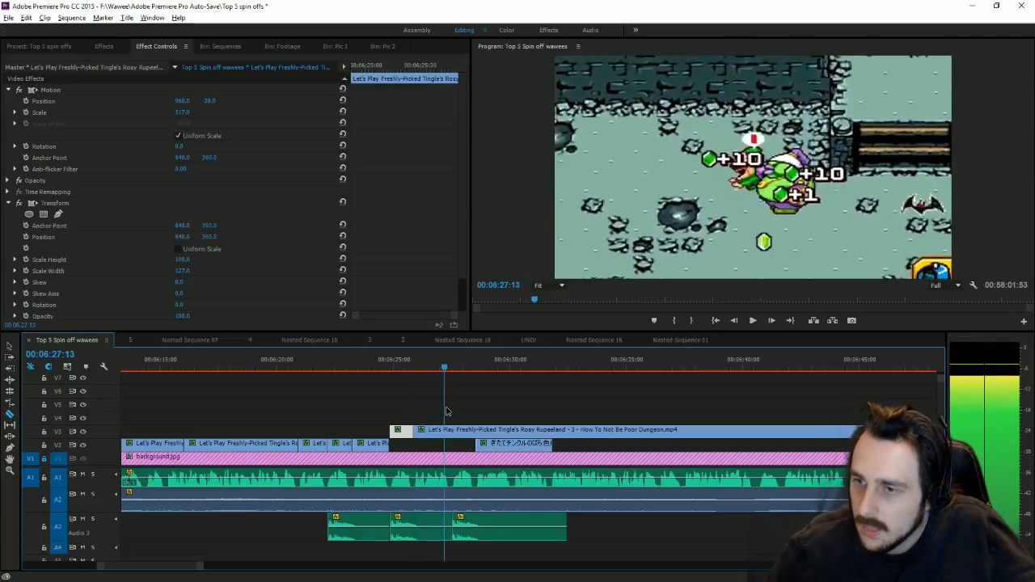
{"action": "left_click", "coordinate": [10, 346]}
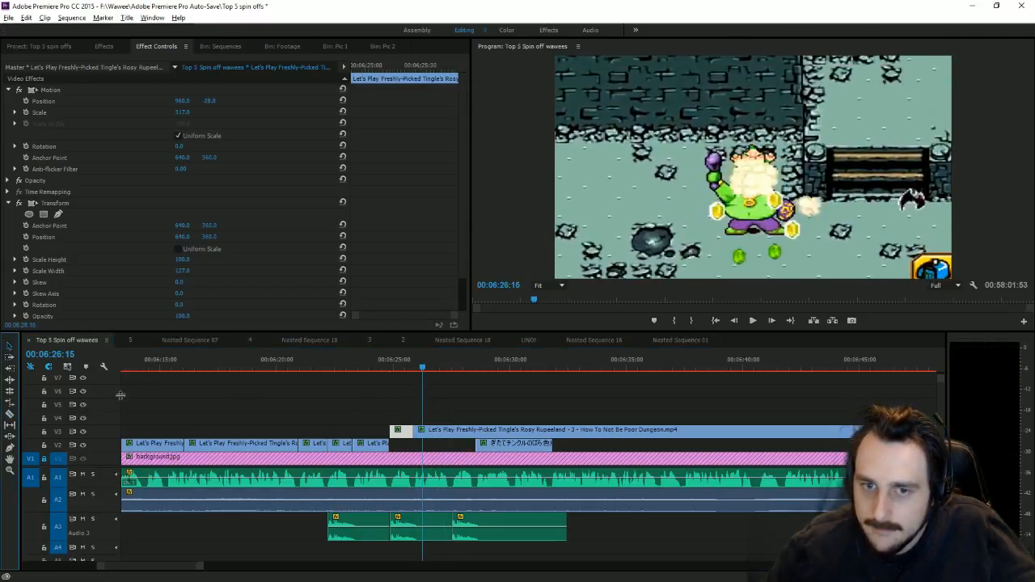
{"action": "left_click_drag", "start_coordinate": [201, 565], "coordinate": [660, 556]}
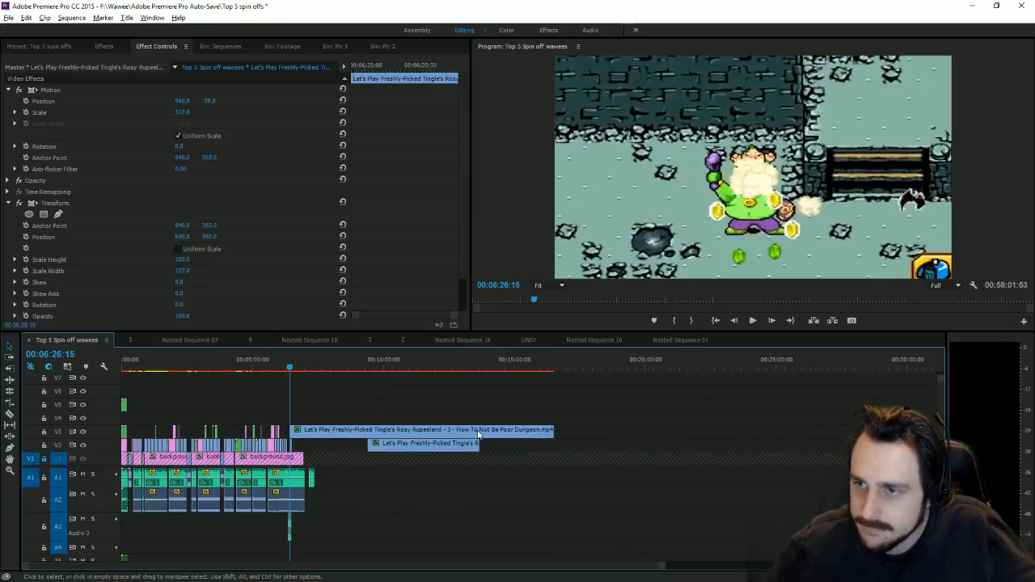
Step: Scrub and play the far dungeon footage to stop at 19:20:47
{"action": "left_click_drag", "start_coordinate": [478, 431], "coordinate": [724, 438]}
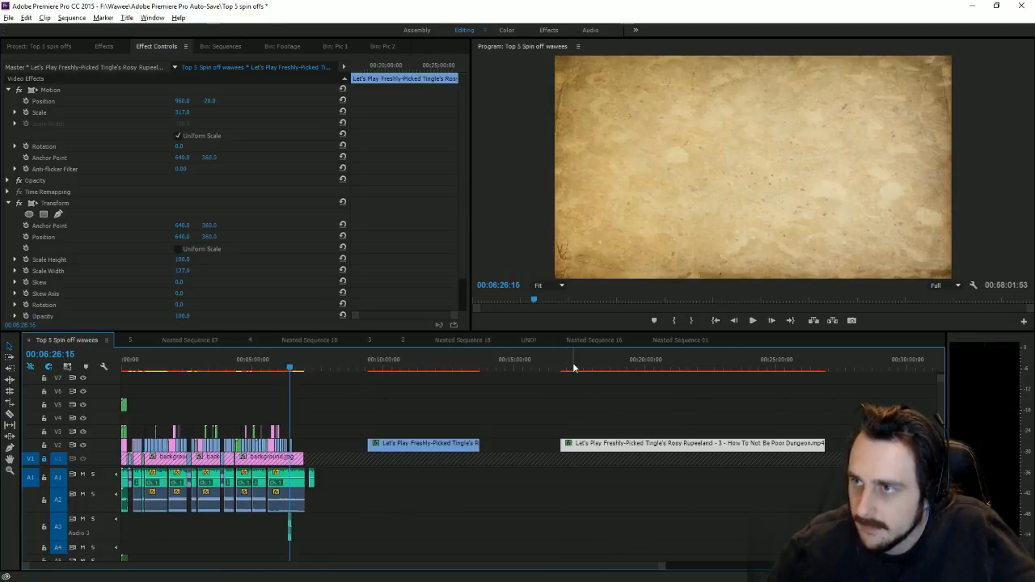
{"action": "left_click_drag", "start_coordinate": [583, 367], "coordinate": [630, 379]}
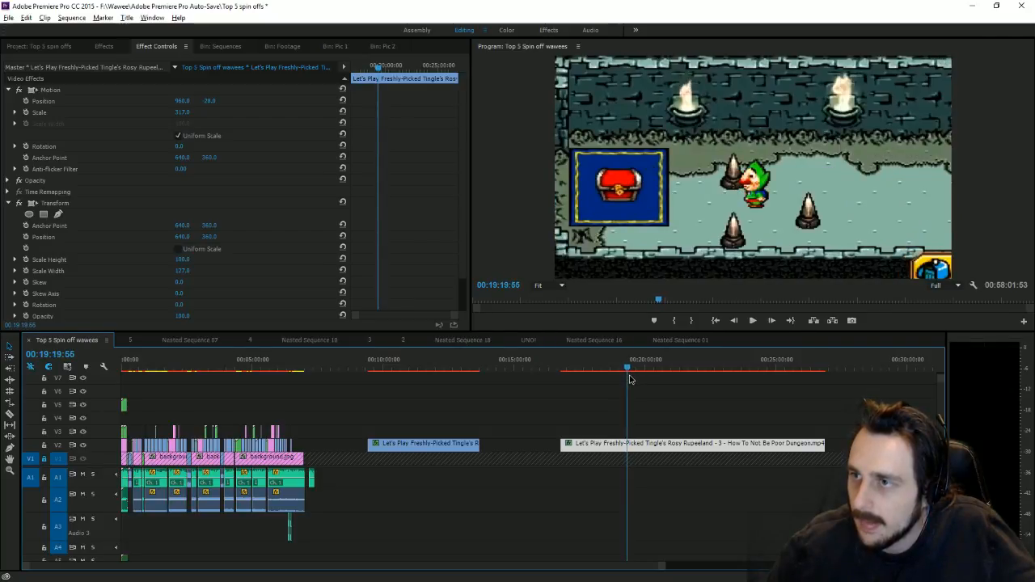
{"action": "left_click", "coordinate": [753, 322]}
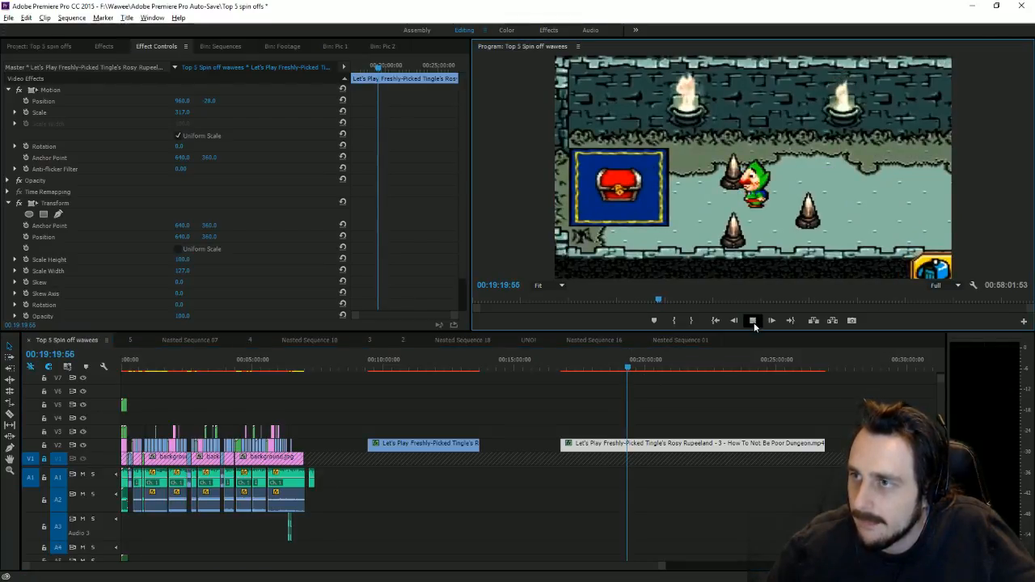
{"action": "left_click", "coordinate": [756, 321]}
Step: Trim the dungeon clip's head, split it at 19:20:47, and move the short piece to V3
{"action": "left_click_drag", "start_coordinate": [563, 443], "coordinate": [630, 434]}
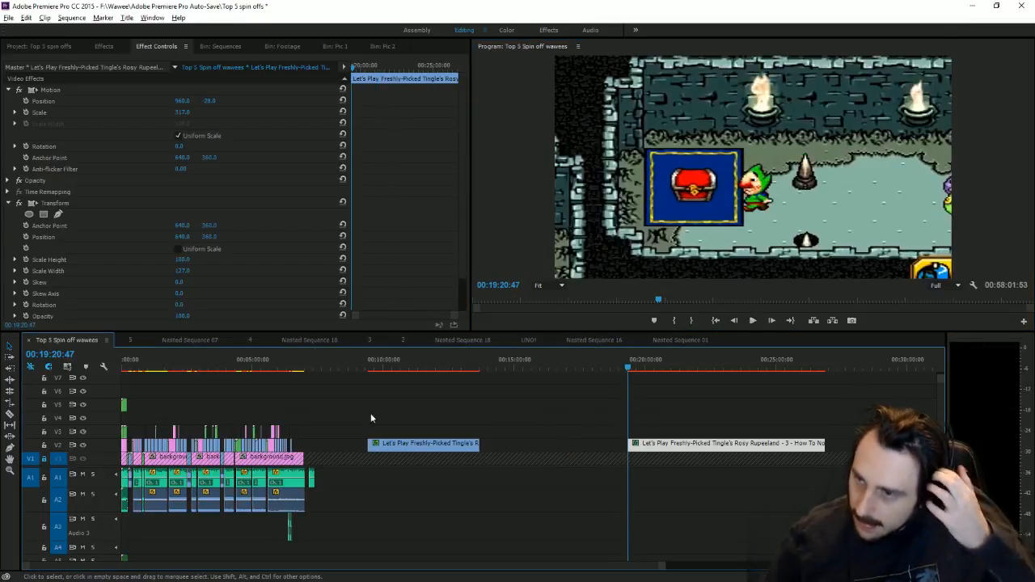
{"action": "left_click", "coordinate": [10, 414]}
{"action": "left_click", "coordinate": [661, 444]}
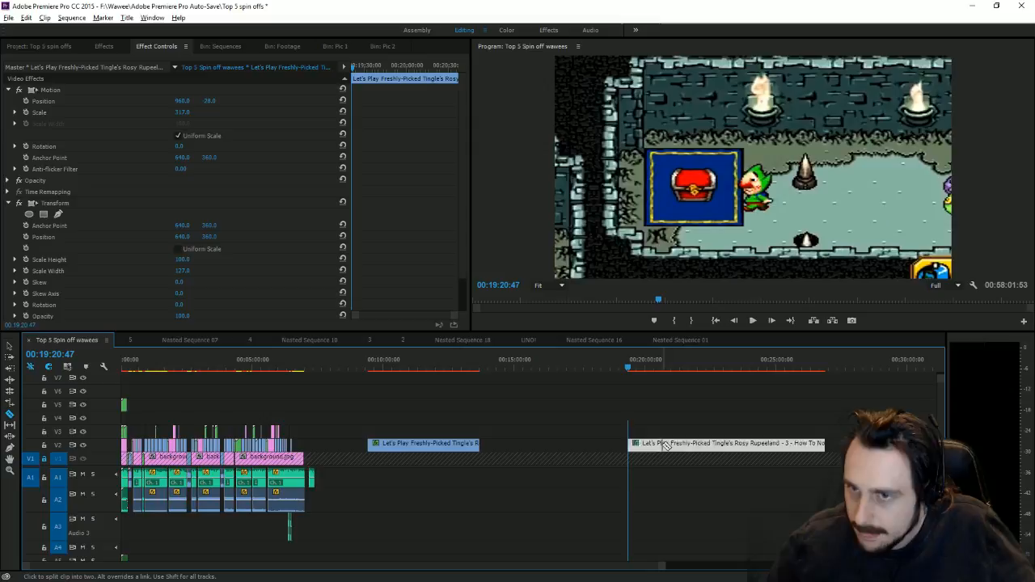
{"action": "left_click", "coordinate": [10, 345]}
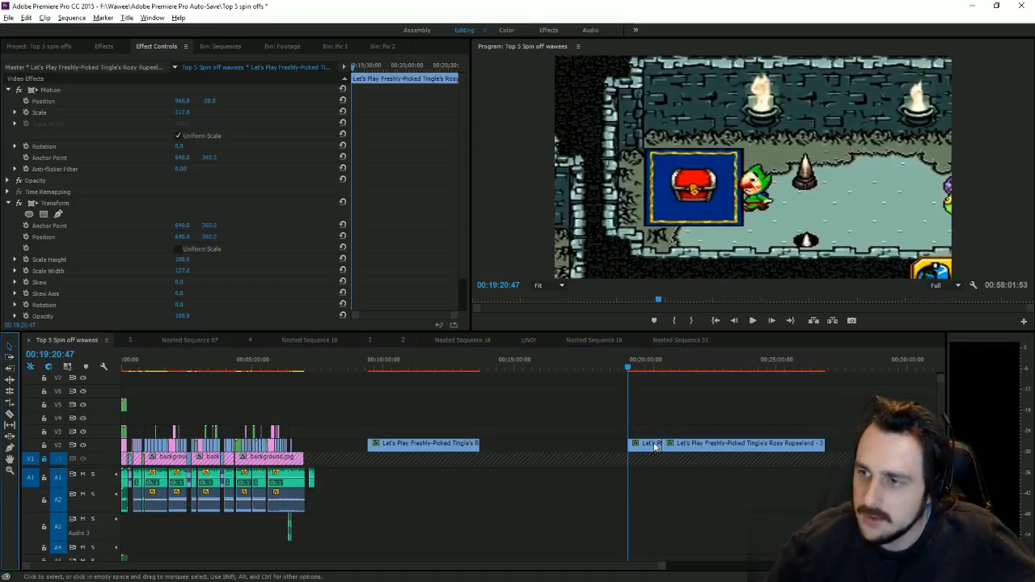
{"action": "left_click_drag", "start_coordinate": [649, 444], "coordinate": [316, 432]}
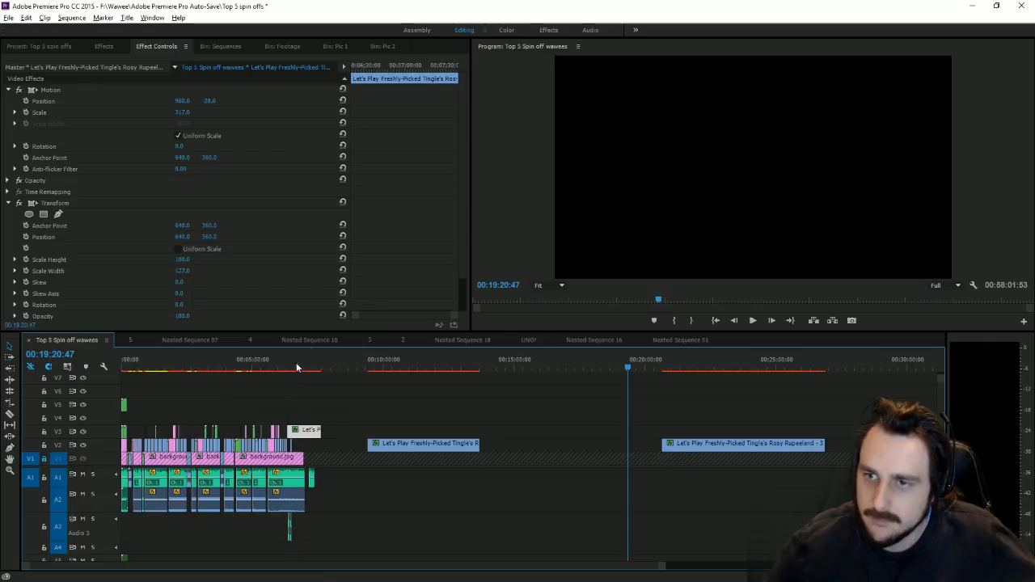
{"action": "left_click", "coordinate": [296, 367]}
Step: Move the short dungeon piece along V3 and trim it at about 06:24:41
{"action": "left_click_drag", "start_coordinate": [661, 568], "coordinate": [410, 551]}
{"action": "left_click_drag", "start_coordinate": [339, 438], "coordinate": [413, 438]}
{"action": "left_click", "coordinate": [362, 375]}
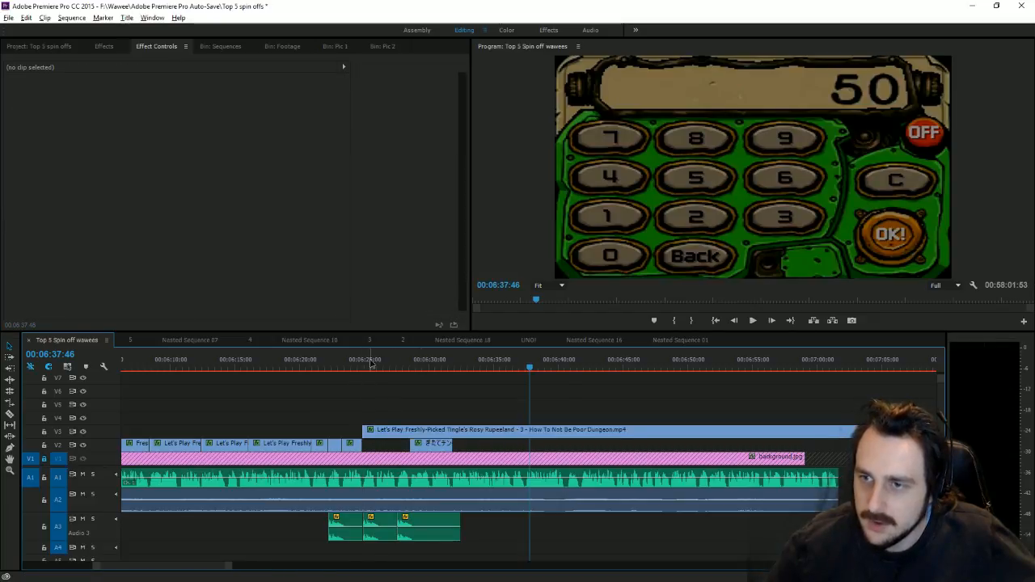
{"action": "mouse_move", "coordinate": [372, 364]}
{"action": "left_mouse_down"}
{"action": "mouse_move", "coordinate": [349, 370]}
{"action": "mouse_move", "coordinate": [384, 385]}
{"action": "mouse_move", "coordinate": [347, 371]}
{"action": "mouse_move", "coordinate": [372, 368]}
{"action": "left_mouse_up"}
{"action": "key", "text": "w"}
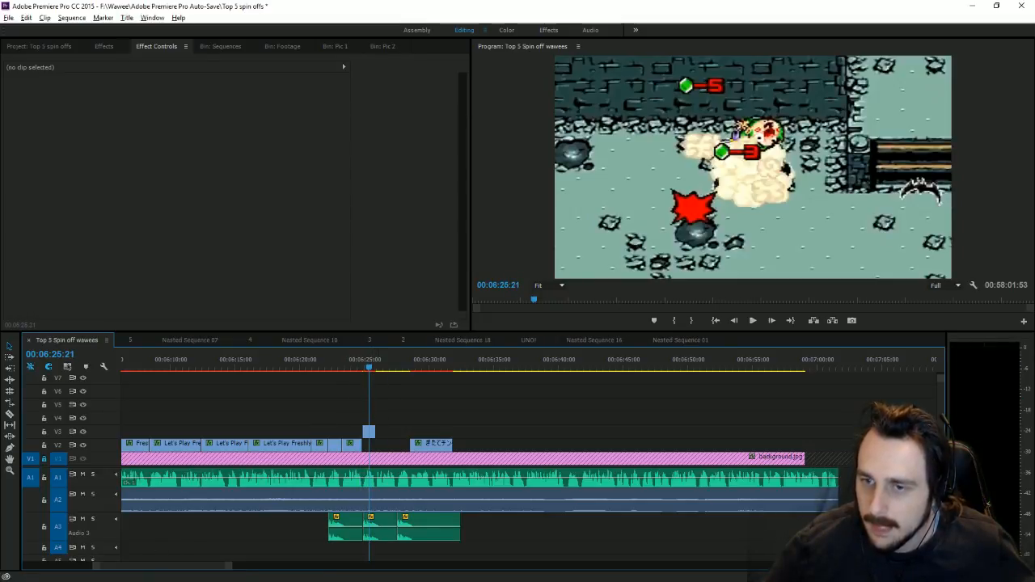
{"action": "left_click_drag", "start_coordinate": [230, 568], "coordinate": [267, 557]}
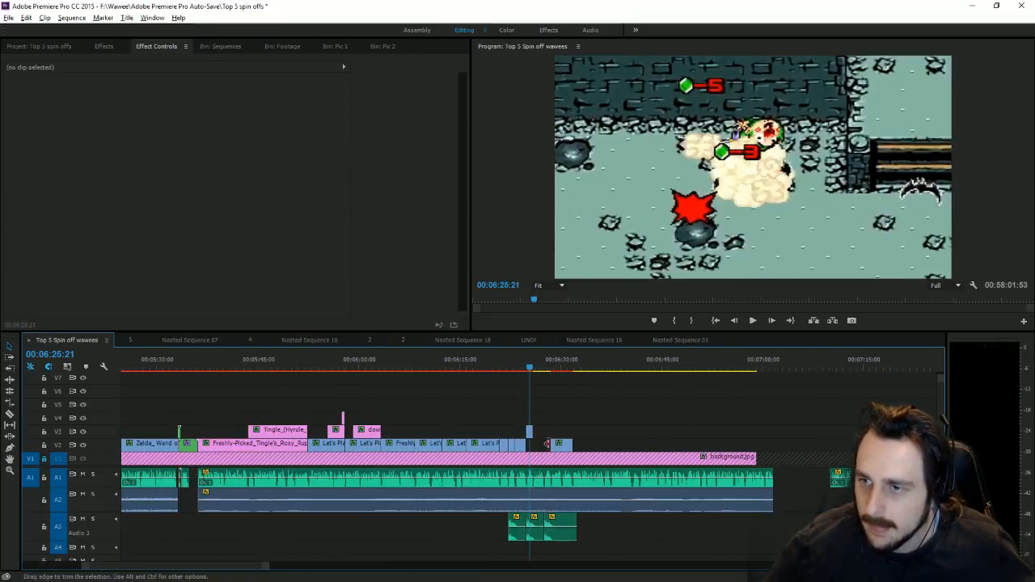
Step: Shift the leftover sliver down and move the long dungeon clip 1:53 earlier, then preview
{"action": "left_click_drag", "start_coordinate": [531, 433], "coordinate": [532, 446]}
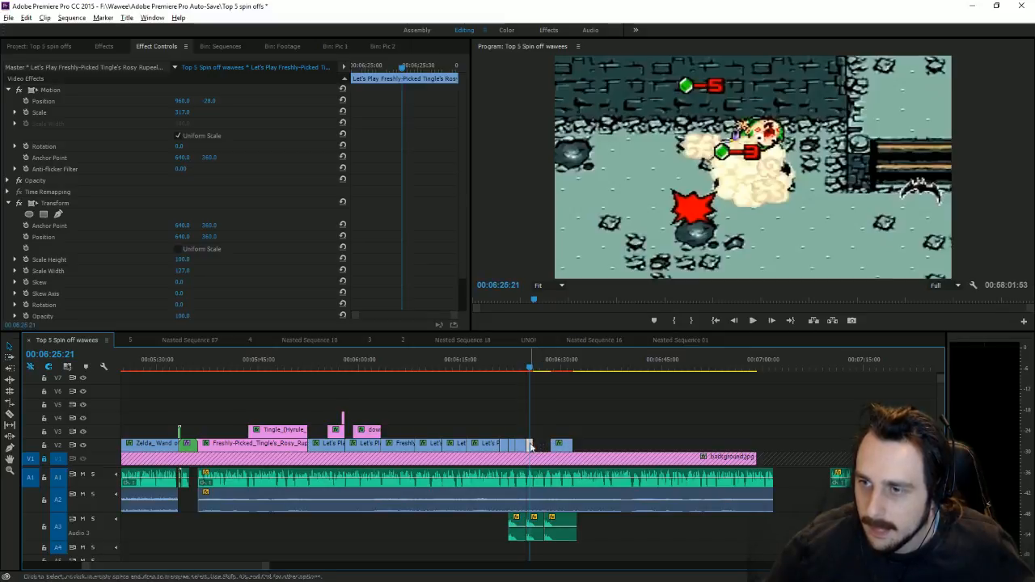
{"action": "left_click_drag", "start_coordinate": [266, 566], "coordinate": [515, 554]}
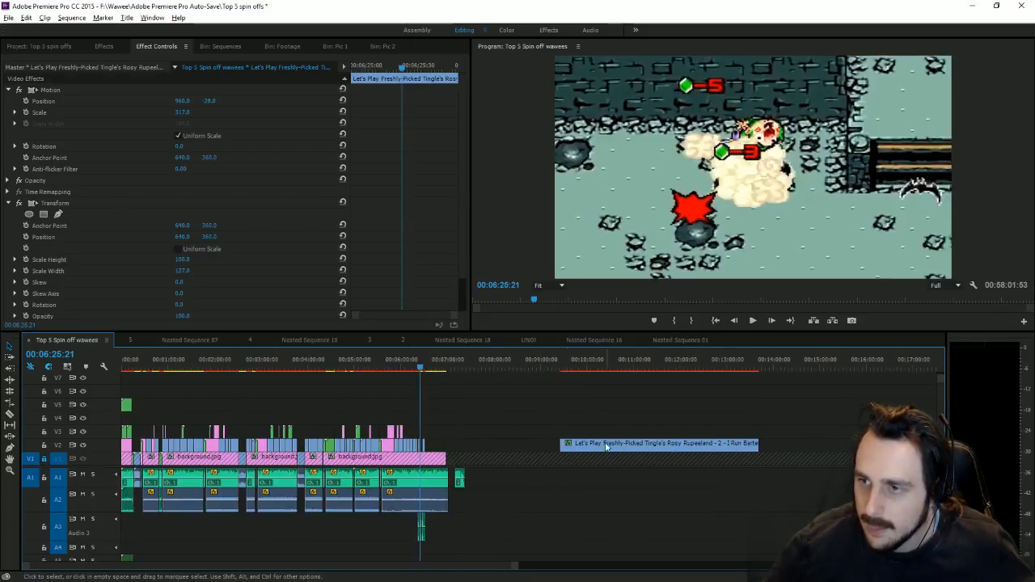
{"action": "left_click_drag", "start_coordinate": [605, 446], "coordinate": [459, 435]}
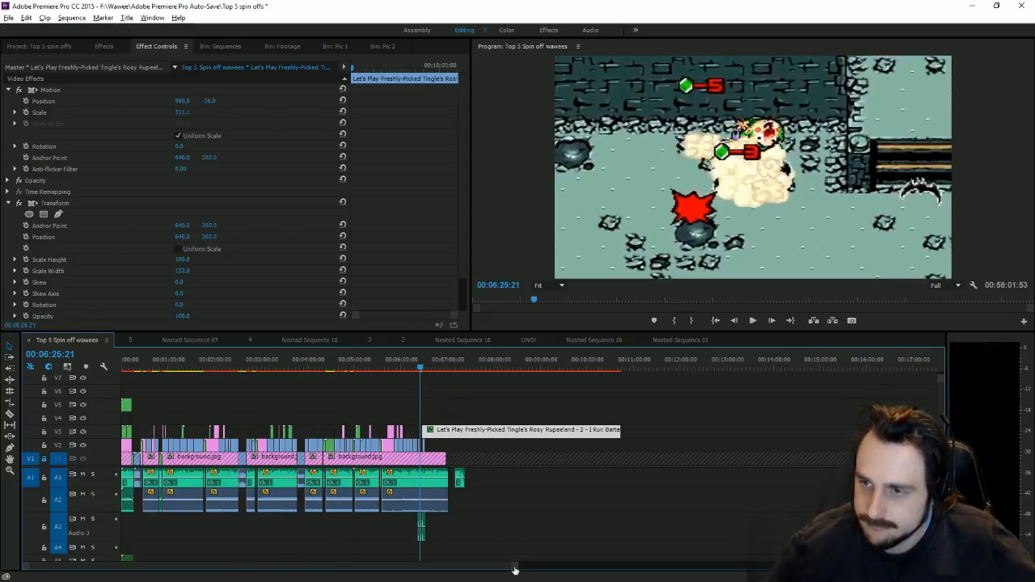
{"action": "left_click_drag", "start_coordinate": [514, 570], "coordinate": [149, 539]}
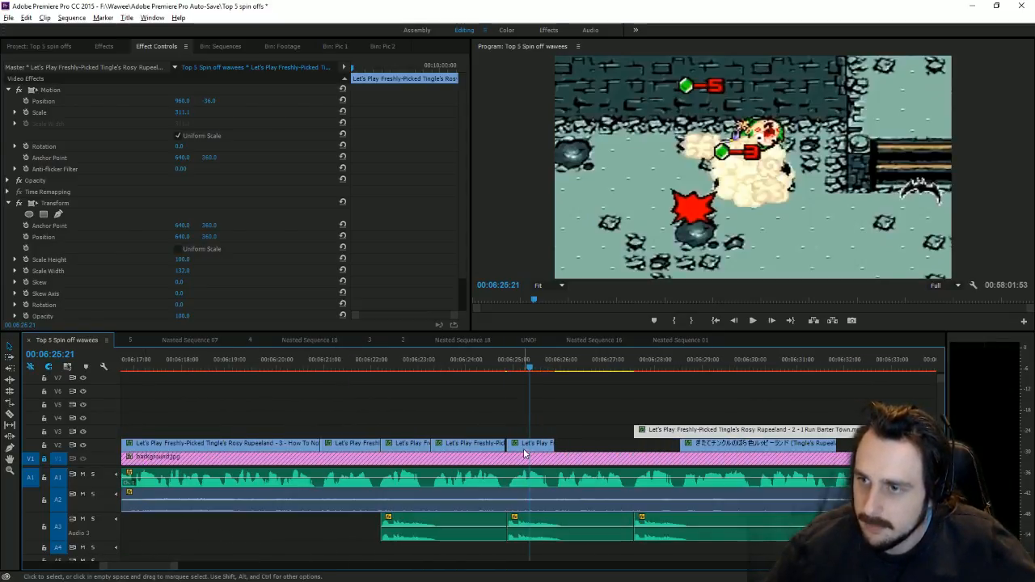
{"action": "left_click_drag", "start_coordinate": [524, 450], "coordinate": [522, 450]}
{"action": "left_click_drag", "start_coordinate": [683, 430], "coordinate": [606, 437]}
{"action": "key", "text": "space"}
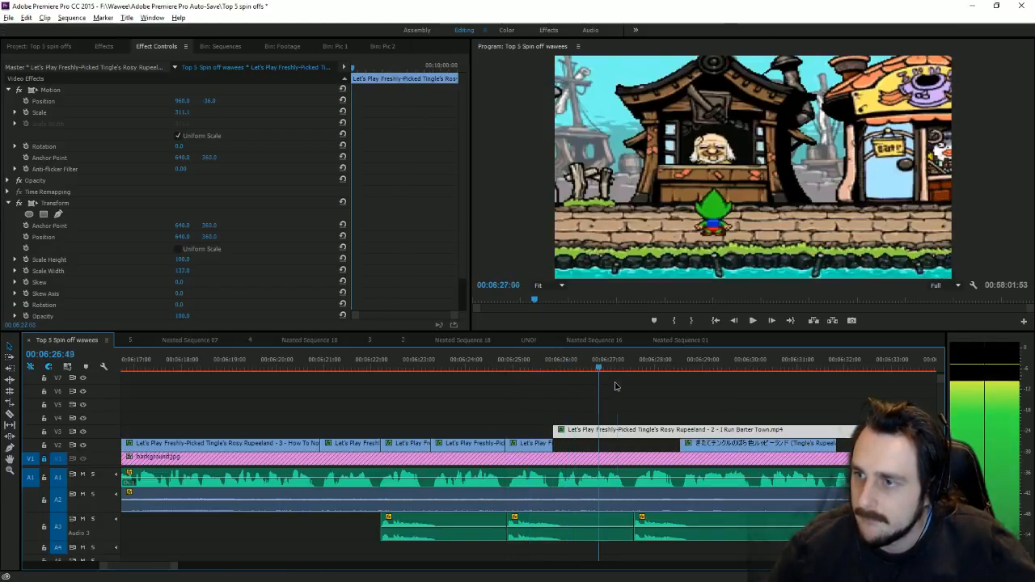
Step: Delete the stray upper clip and align the dungeon clip's start with the playhead at 06:25:49
{"action": "key", "text": "backslash"}
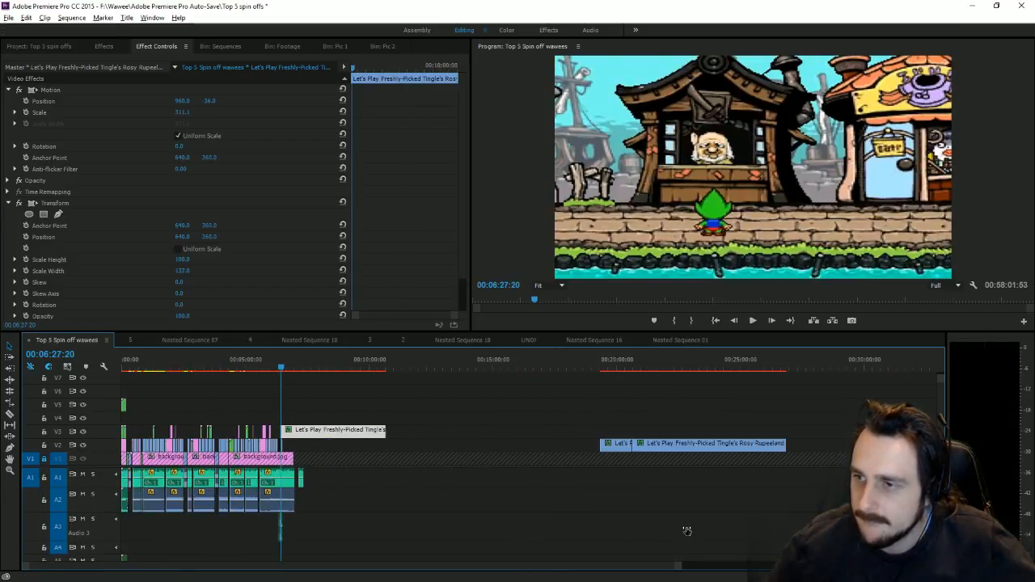
{"action": "left_click_drag", "start_coordinate": [349, 436], "coordinate": [511, 421]}
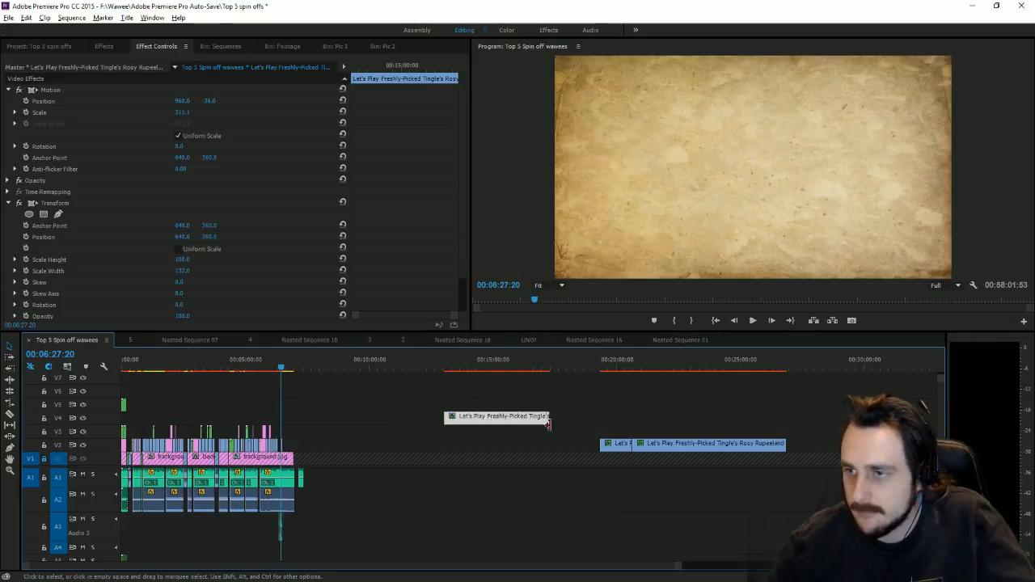
{"action": "key", "text": "Delete"}
{"action": "left_click_drag", "start_coordinate": [618, 446], "coordinate": [301, 434]}
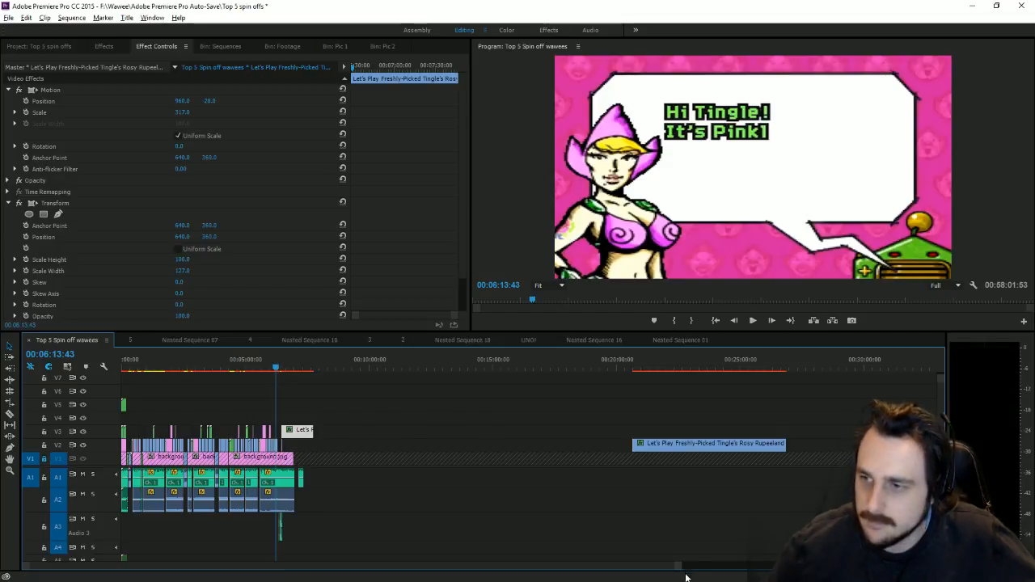
{"action": "left_click_drag", "start_coordinate": [681, 568], "coordinate": [426, 540]}
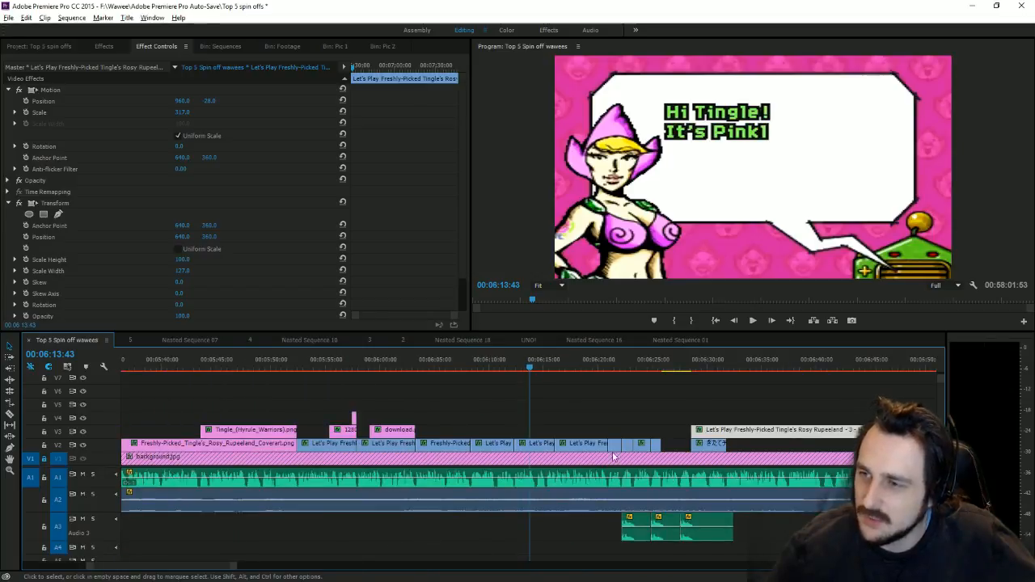
{"action": "left_click", "coordinate": [664, 365]}
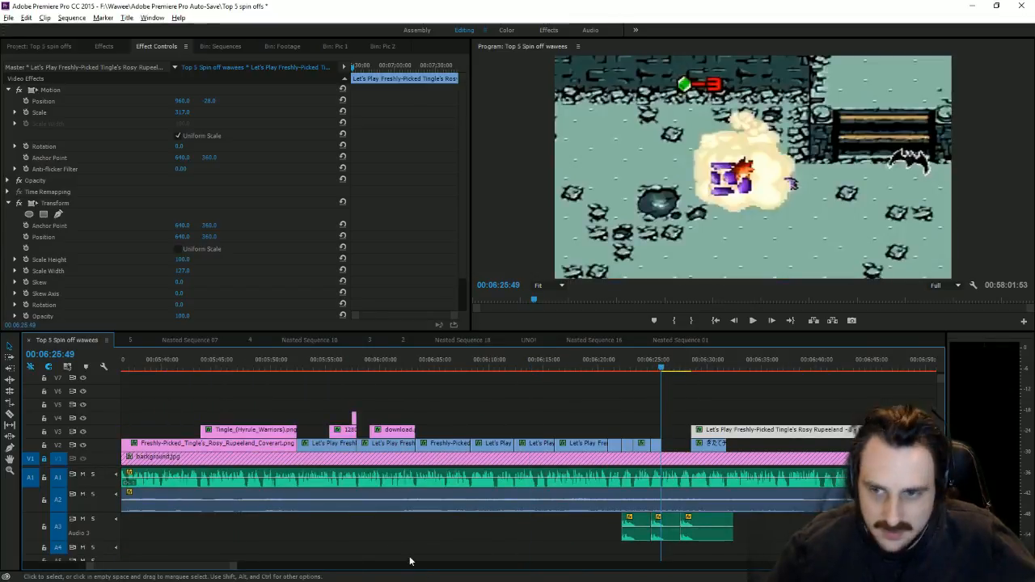
{"action": "left_click_drag", "start_coordinate": [215, 568], "coordinate": [175, 570]}
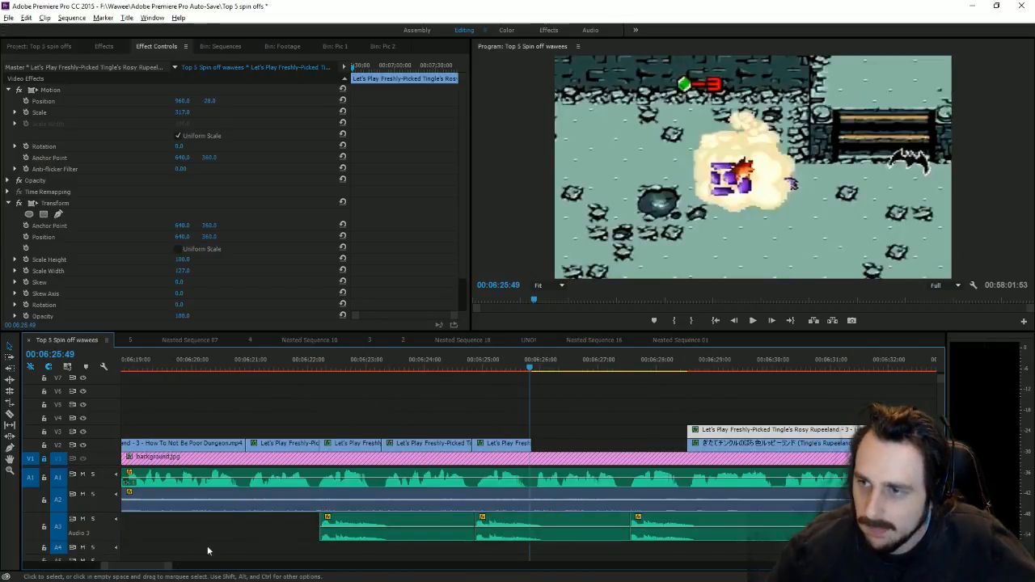
{"action": "left_click_drag", "start_coordinate": [720, 432], "coordinate": [570, 437]}
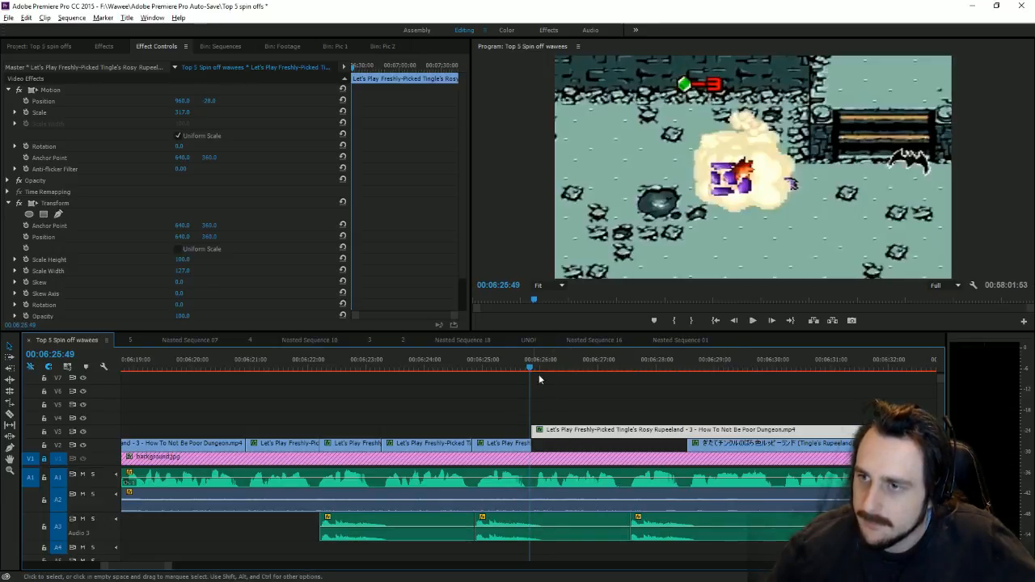
Step: Extend the dungeon clip's start back to meet the lower clips and park the playhead at 06:27:26
{"action": "left_click_drag", "start_coordinate": [533, 368], "coordinate": [635, 430]}
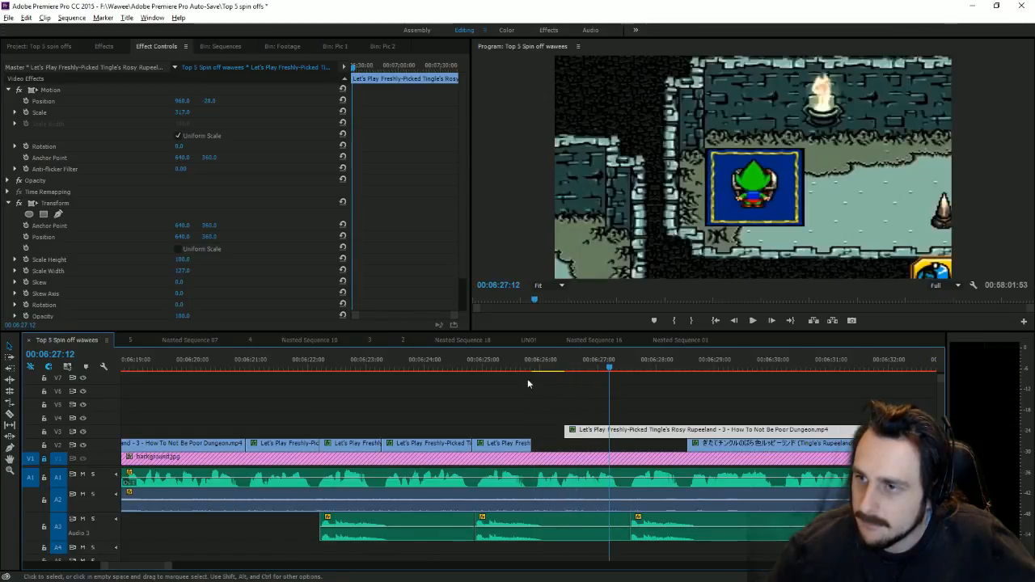
{"action": "left_click", "coordinate": [539, 368]}
{"action": "left_click", "coordinate": [541, 368]}
{"action": "left_click_drag", "start_coordinate": [556, 429], "coordinate": [531, 430]}
{"action": "key", "text": "space"}
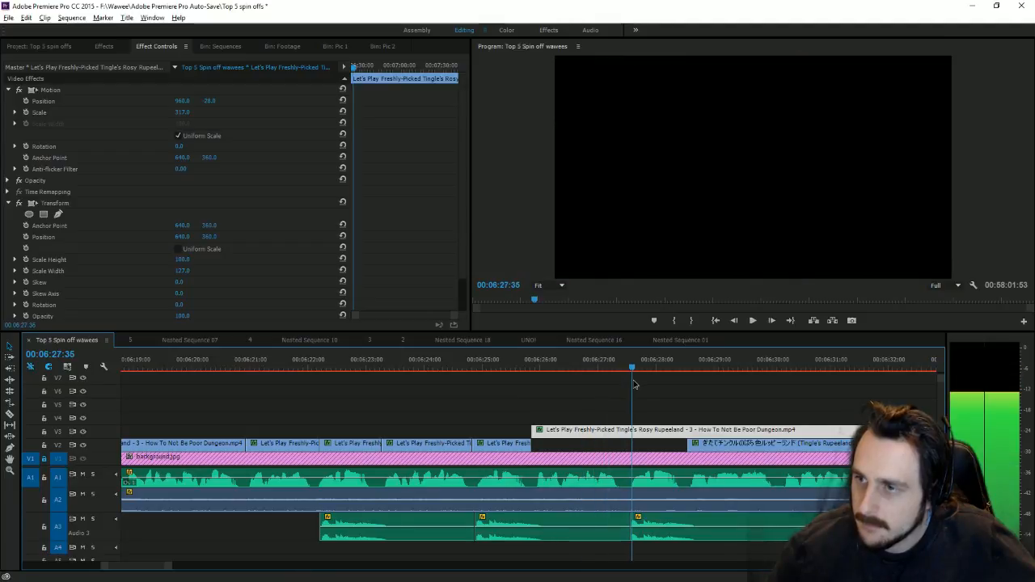
{"action": "mouse_move", "coordinate": [630, 369]}
{"action": "left_mouse_down"}
{"action": "mouse_move", "coordinate": [603, 424]}
{"action": "mouse_move", "coordinate": [639, 434]}
{"action": "mouse_move", "coordinate": [621, 369]}
{"action": "mouse_move", "coordinate": [632, 369]}
{"action": "left_mouse_up"}
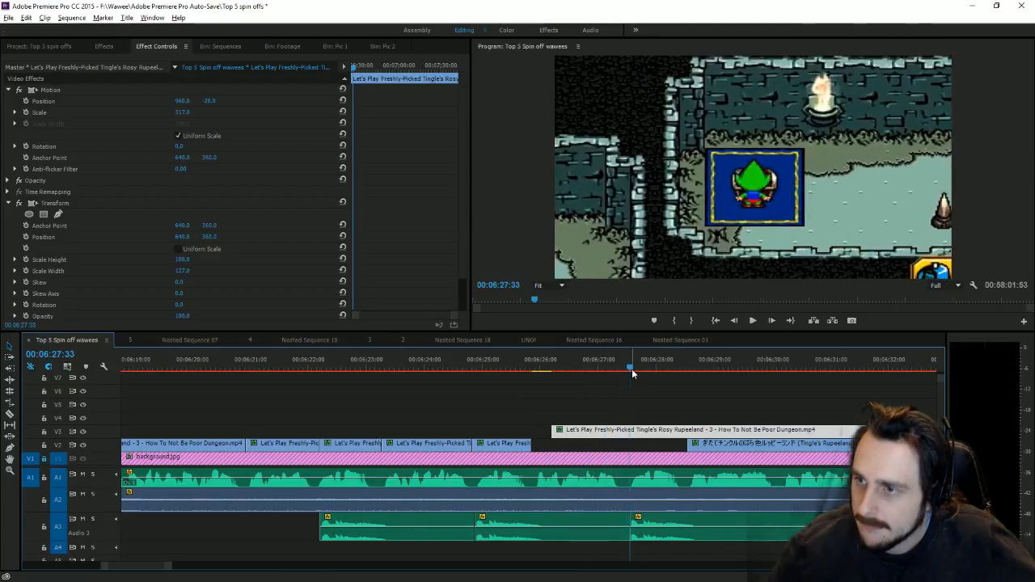
{"action": "left_click_drag", "start_coordinate": [549, 429], "coordinate": [531, 430]}
{"action": "left_click", "coordinate": [620, 366]}
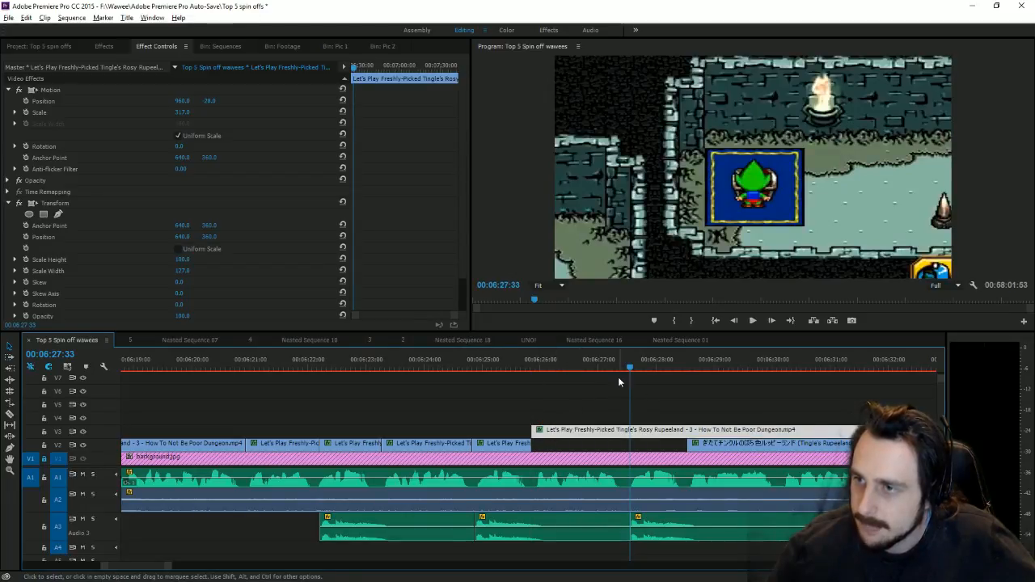
{"action": "left_click_drag", "start_coordinate": [622, 367], "coordinate": [624, 367]}
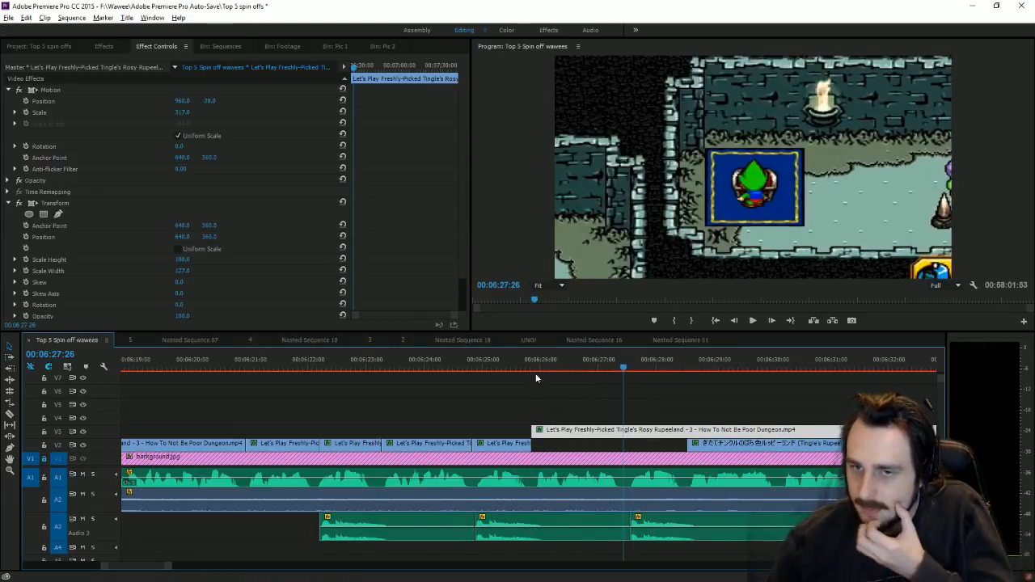
Step: Cut the V3 gameplay clip at 06:27:26 and move its front piece down to V2
{"action": "left_click", "coordinate": [10, 414]}
{"action": "left_click", "coordinate": [624, 430]}
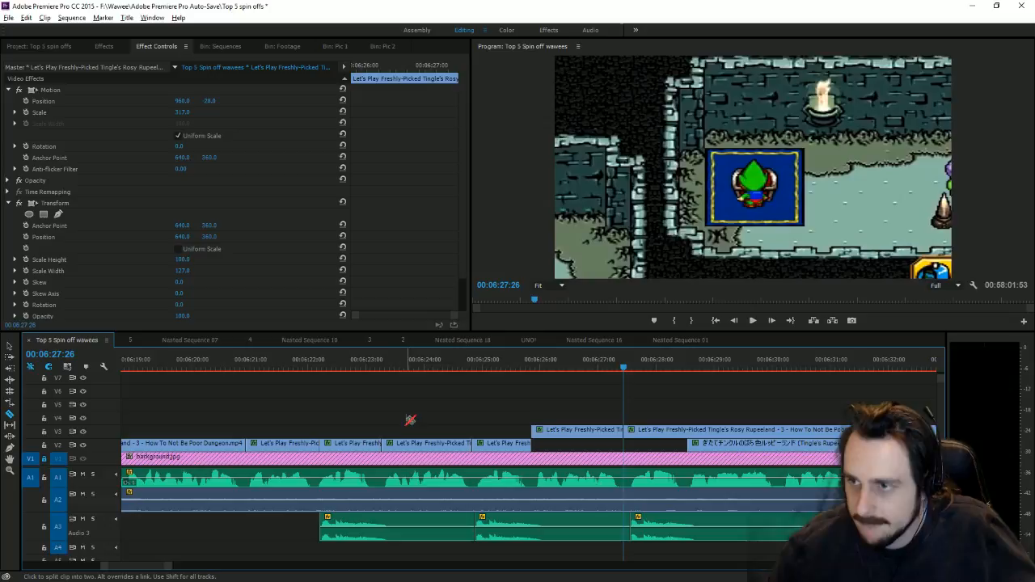
{"action": "left_click", "coordinate": [9, 346]}
{"action": "left_click_drag", "start_coordinate": [590, 431], "coordinate": [590, 445]}
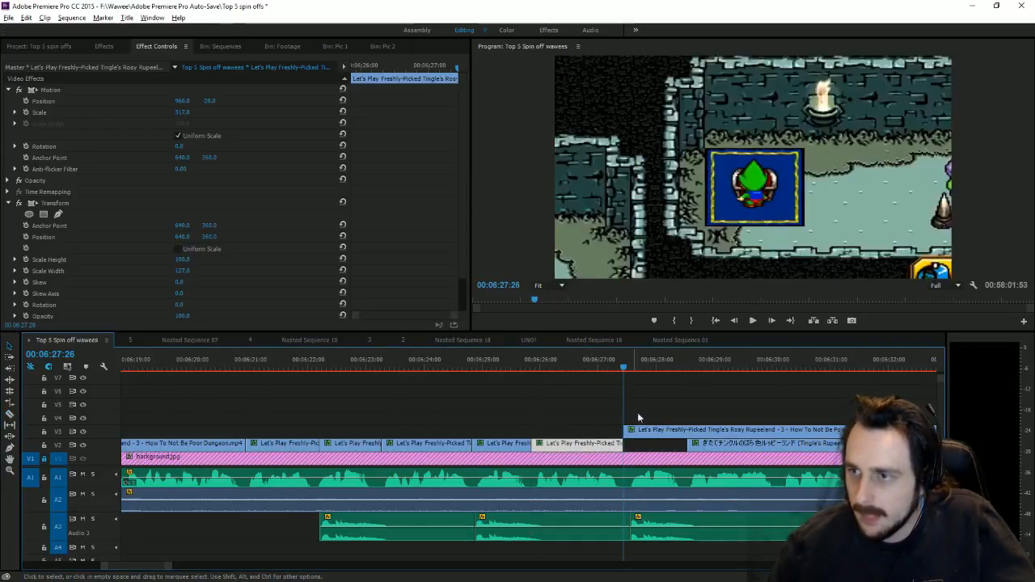
{"action": "key", "text": "space"}
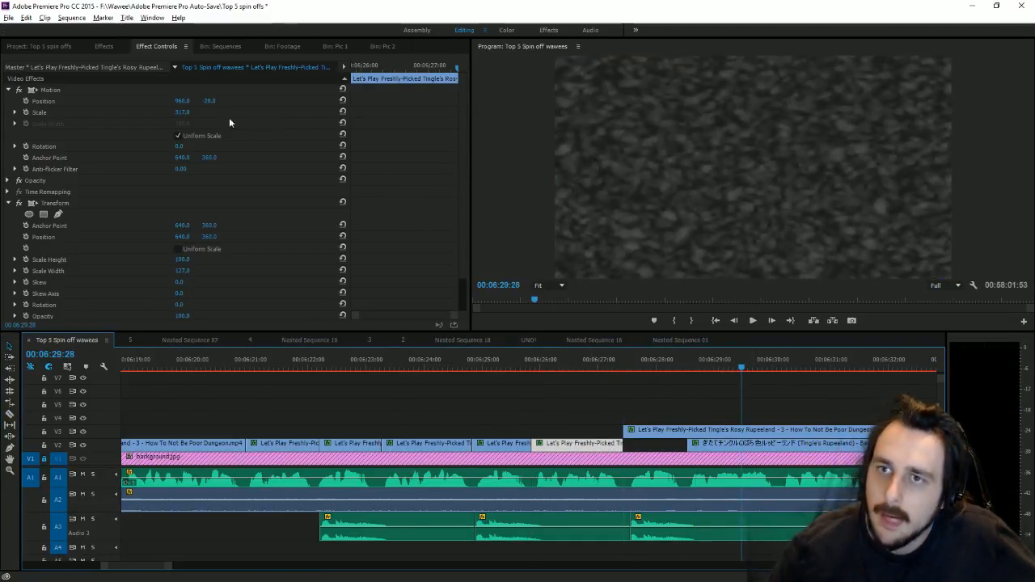
Step: Set the V3 gameplay clip to Scale 157 and Position Y 522, then preview ahead to the calculator scene
{"action": "left_click_drag", "start_coordinate": [195, 112], "coordinate": [138, 113]}
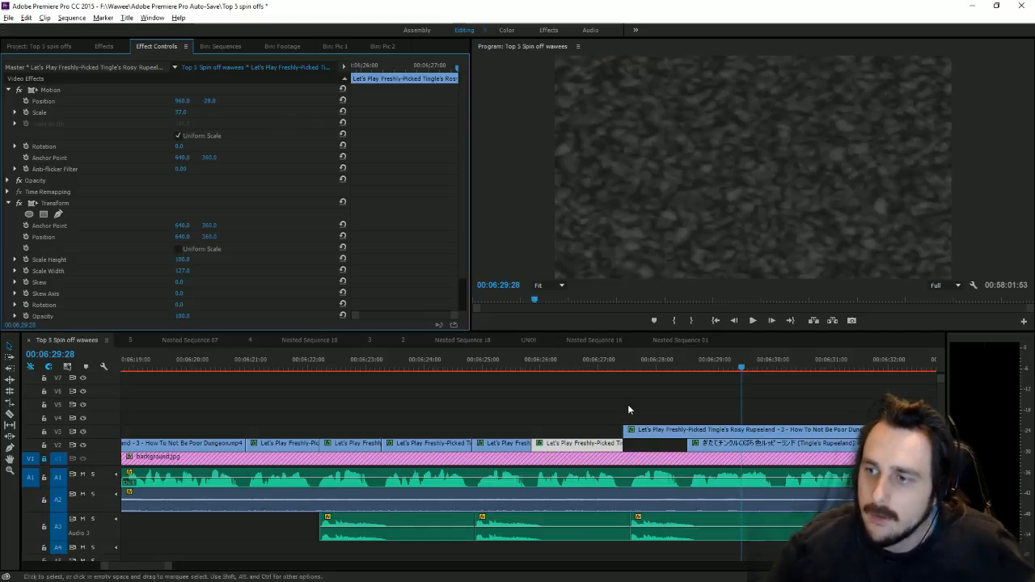
{"action": "left_click", "coordinate": [623, 429]}
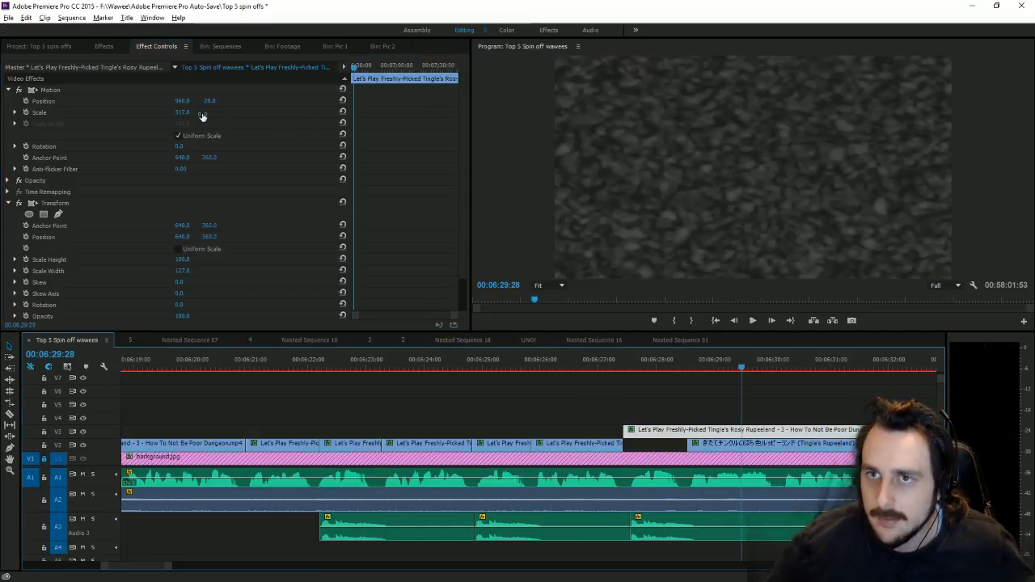
{"action": "left_click_drag", "start_coordinate": [202, 116], "coordinate": [324, 100]}
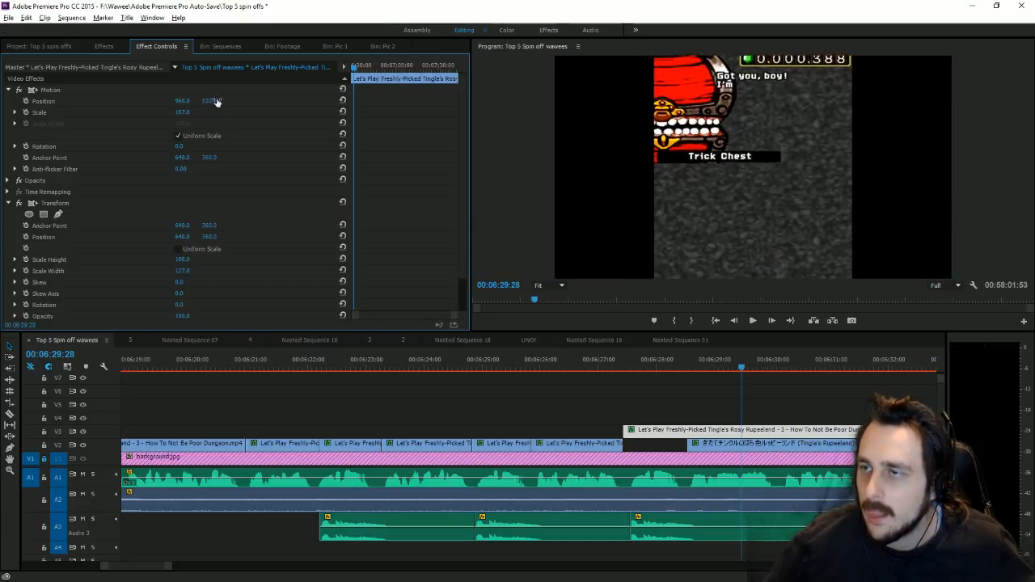
{"action": "key", "text": "space"}
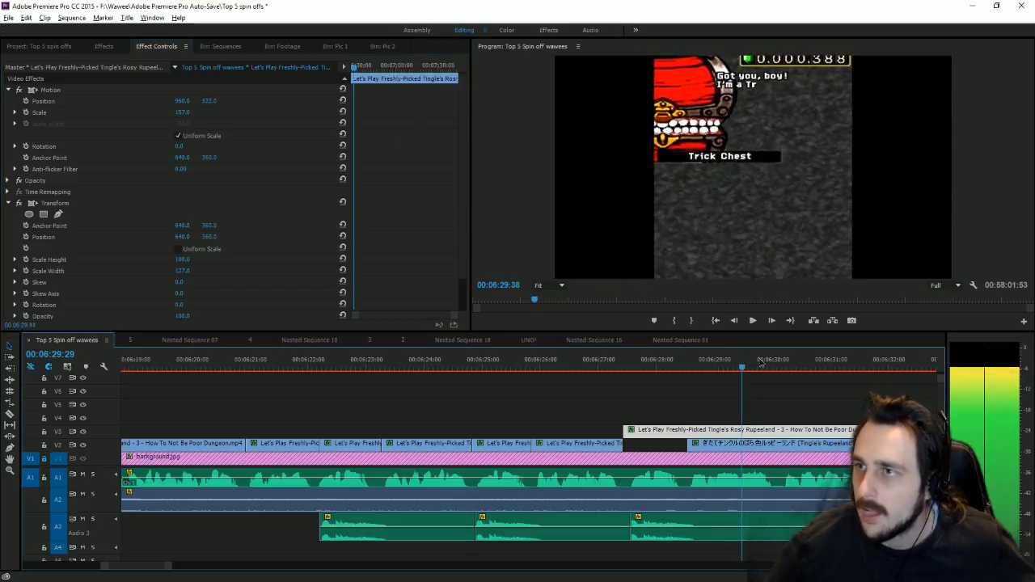
{"action": "mouse_move", "coordinate": [869, 370]}
{"action": "left_mouse_down"}
{"action": "mouse_move", "coordinate": [953, 368]}
{"action": "mouse_move", "coordinate": [811, 361]}
{"action": "mouse_move", "coordinate": [879, 361]}
{"action": "left_mouse_up"}
{"action": "left_click", "coordinate": [11, 415]}
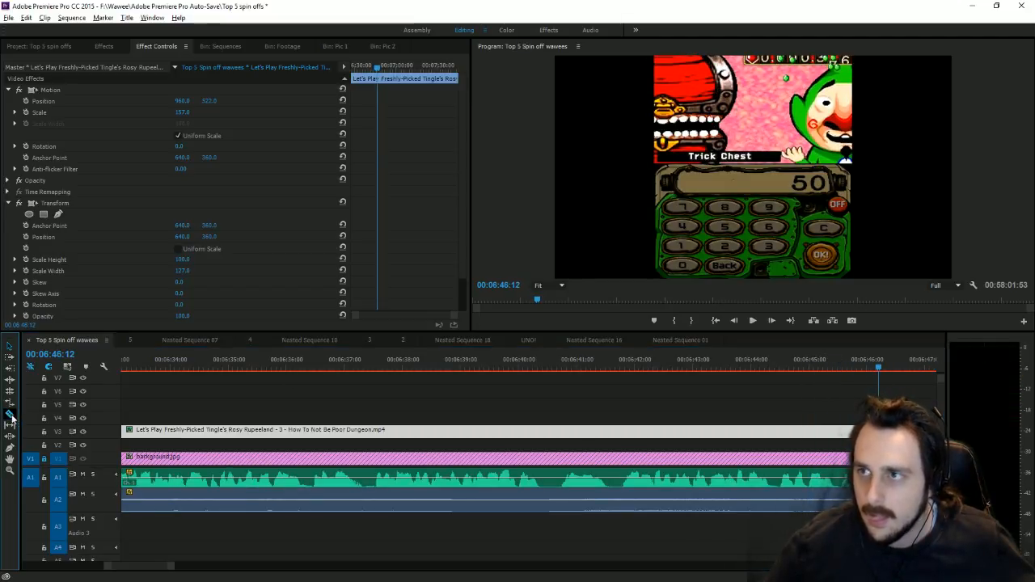
Step: Cut the V3 clip at the calculator scene, delete its left part, and slide the rest earlier
{"action": "left_click", "coordinate": [615, 430]}
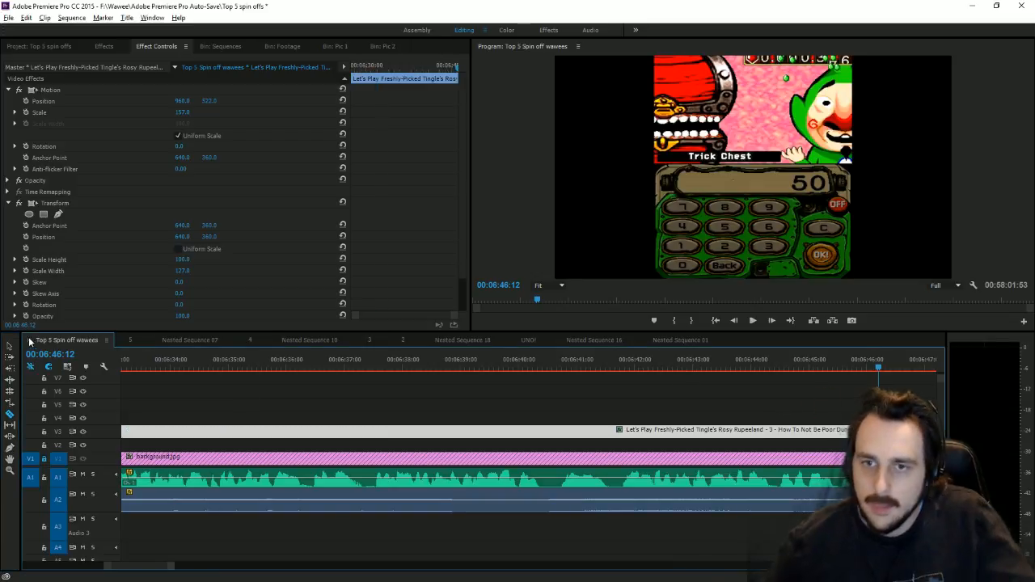
{"action": "key", "text": "v"}
{"action": "left_click", "coordinate": [169, 560]}
{"action": "left_click", "coordinate": [154, 435]}
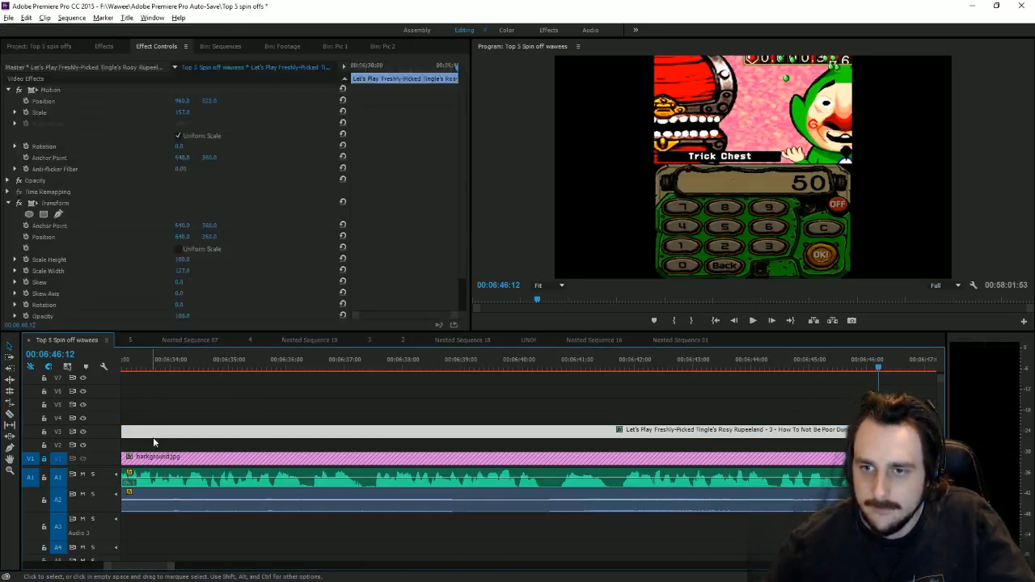
{"action": "key", "text": "Delete"}
{"action": "left_click_drag", "start_coordinate": [170, 567], "coordinate": [235, 568]}
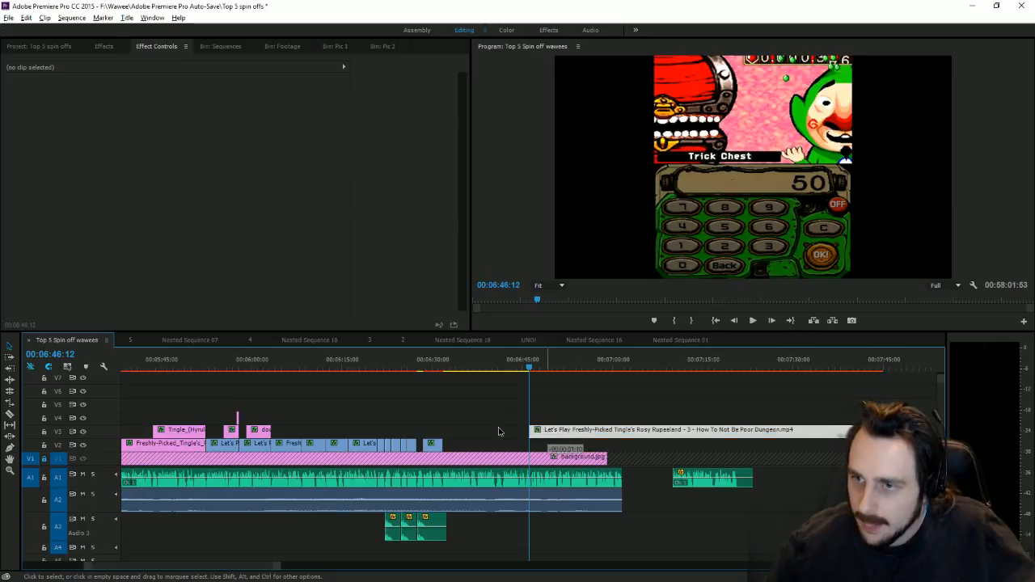
{"action": "left_click_drag", "start_coordinate": [534, 430], "coordinate": [436, 434]}
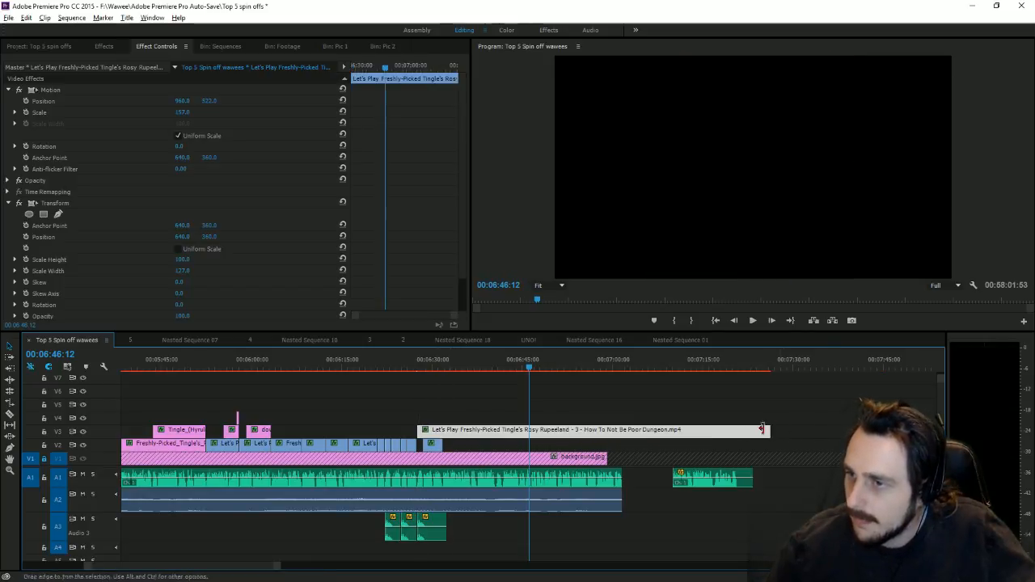
Step: Split the V3 clip near its start and move the Rosy Rupeeland piece down onto V2
{"action": "left_click", "coordinate": [10, 414]}
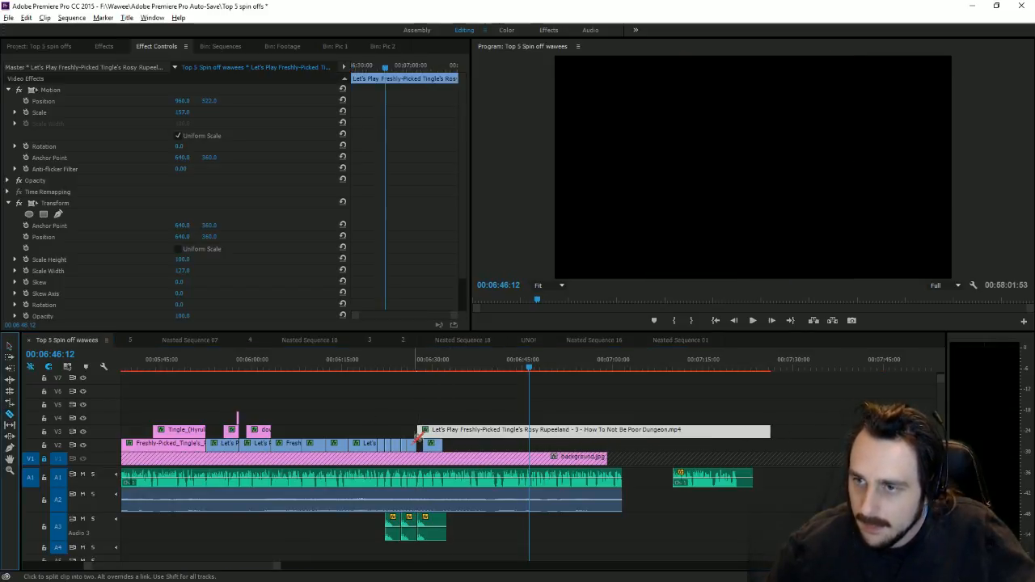
{"action": "left_click", "coordinate": [427, 434]}
{"action": "left_click", "coordinate": [11, 347]}
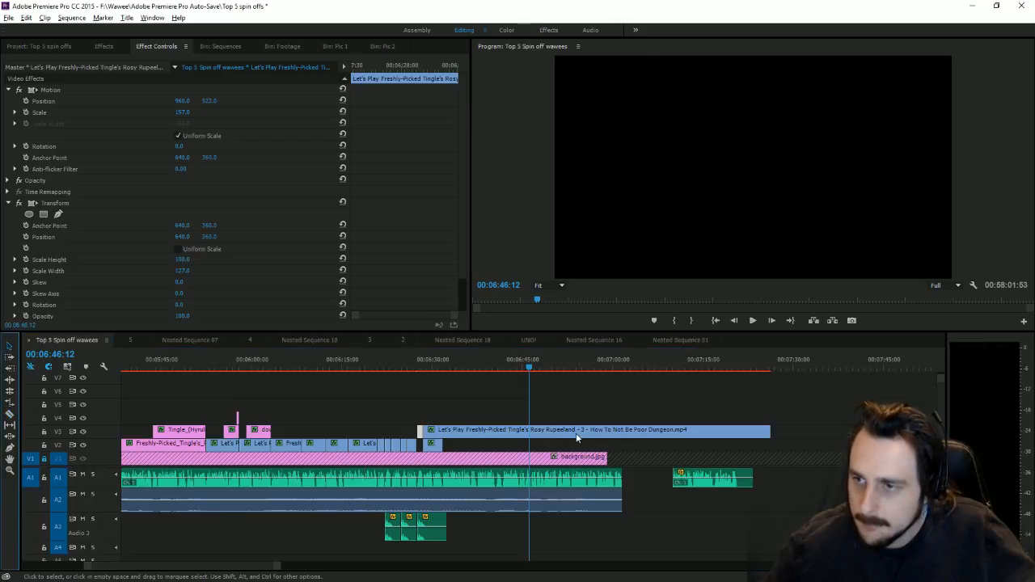
{"action": "left_click_drag", "start_coordinate": [577, 438], "coordinate": [832, 443]}
{"action": "left_click", "coordinate": [420, 366]}
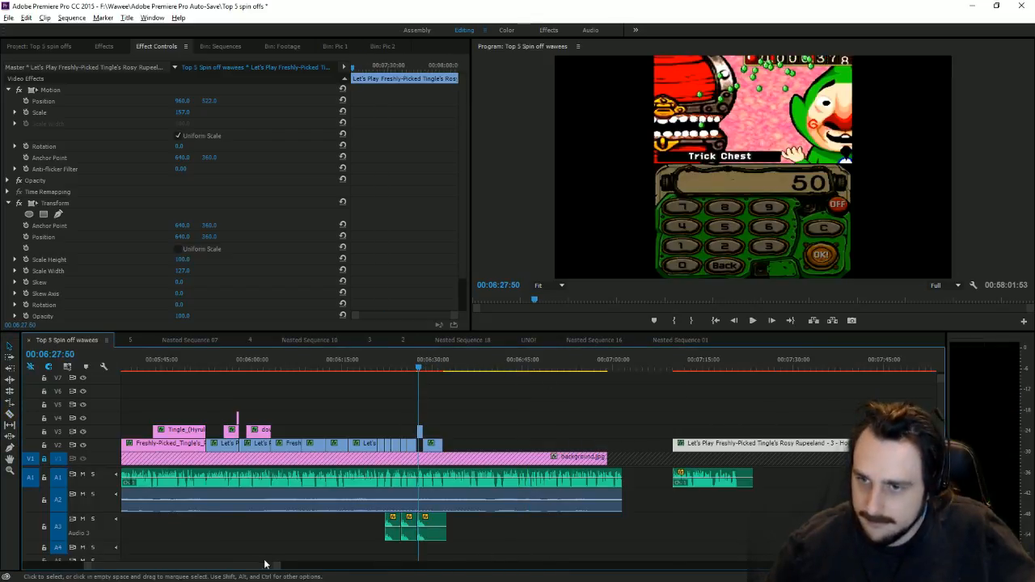
Step: Move the Trick Chest clip onto V2, extend its end, and set Scale 312, Position 960, 1102
{"action": "left_click_drag", "start_coordinate": [279, 568], "coordinate": [148, 566]}
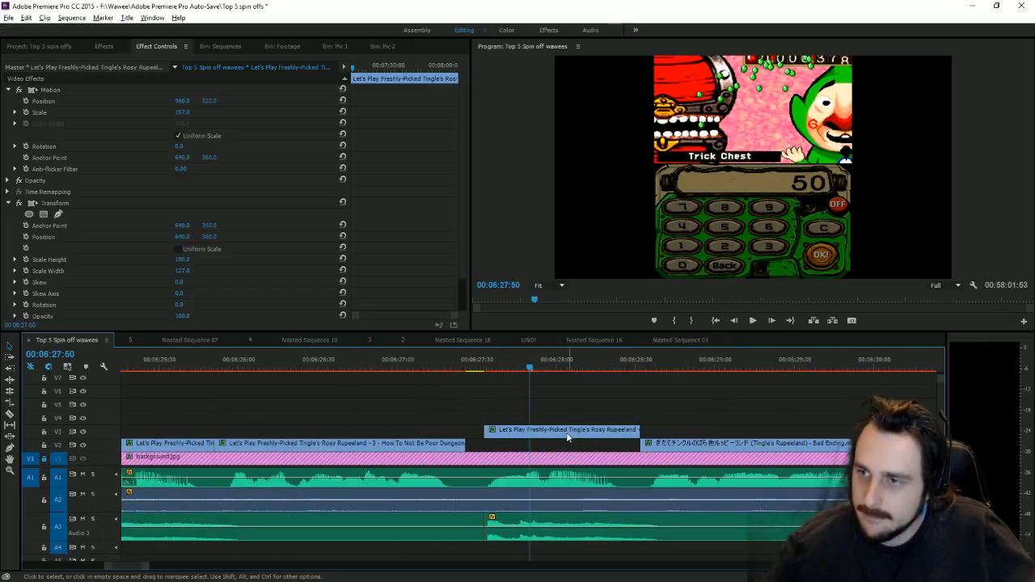
{"action": "mouse_move", "coordinate": [567, 437]}
{"action": "left_mouse_down"}
{"action": "mouse_move", "coordinate": [536, 437]}
{"action": "mouse_move", "coordinate": [549, 445]}
{"action": "left_mouse_up"}
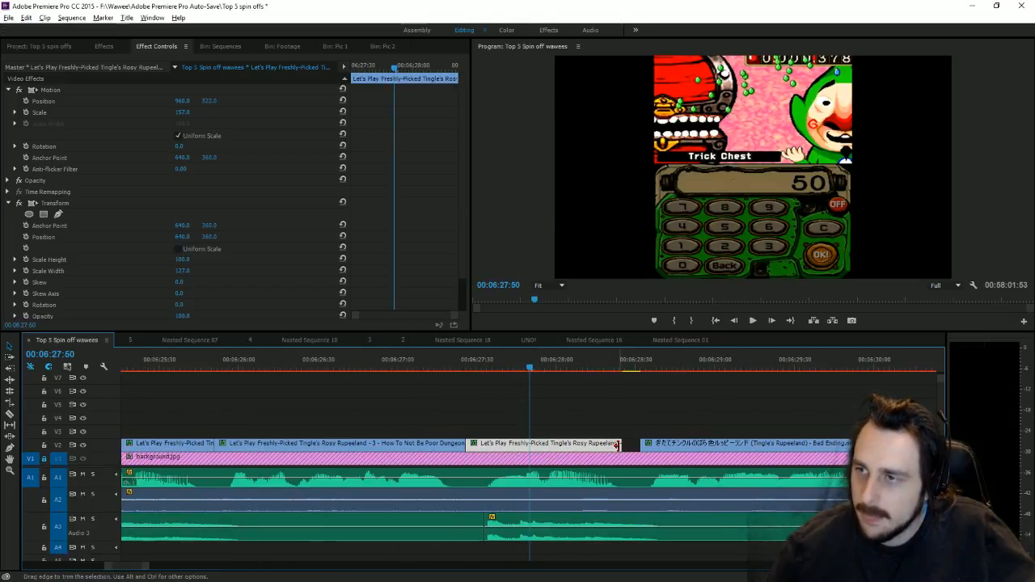
{"action": "left_click_drag", "start_coordinate": [617, 445], "coordinate": [639, 444]}
{"action": "key", "text": "Up"}
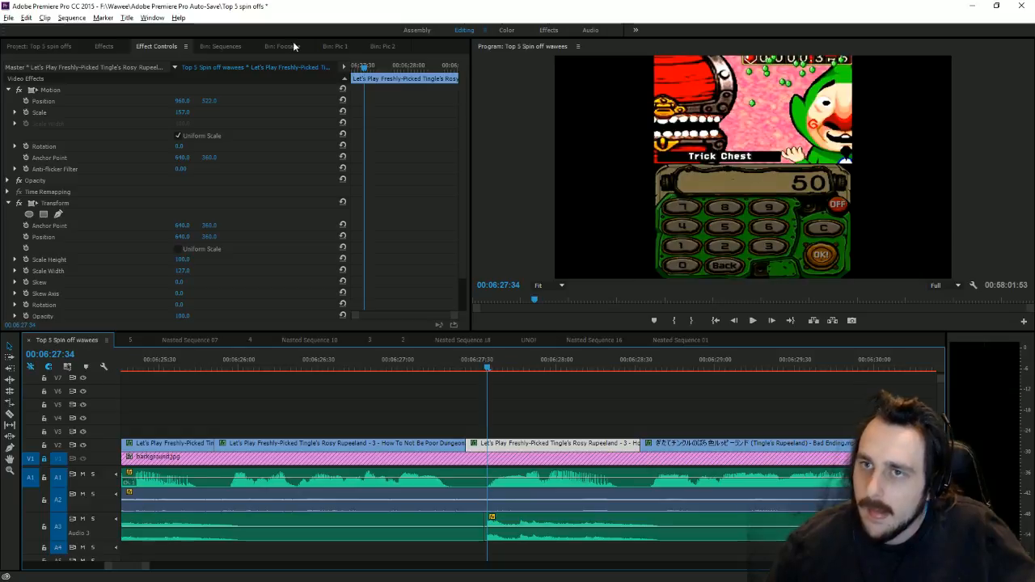
{"action": "left_click_drag", "start_coordinate": [208, 100], "coordinate": [246, 100]}
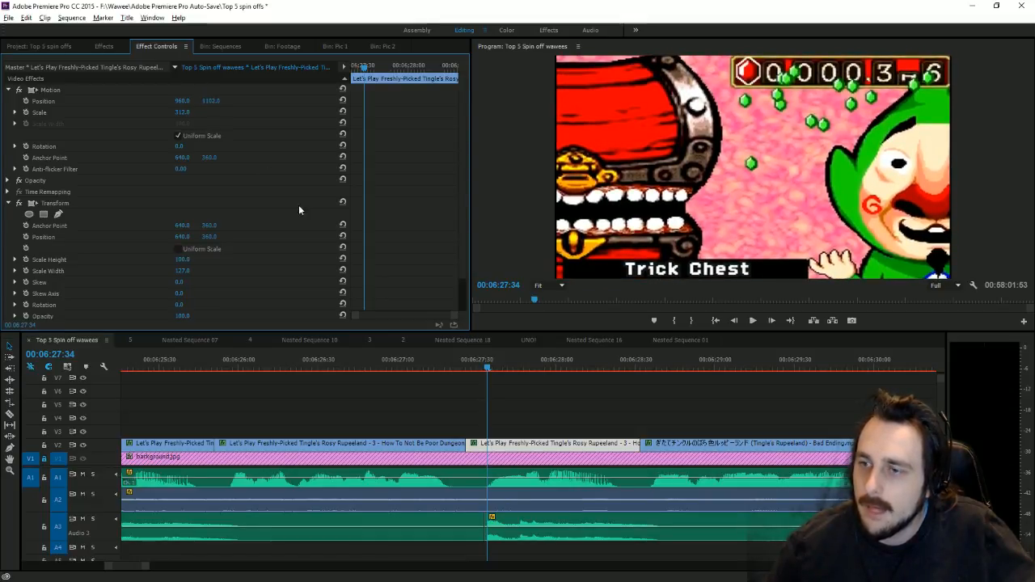
{"action": "left_click", "coordinate": [754, 321]}
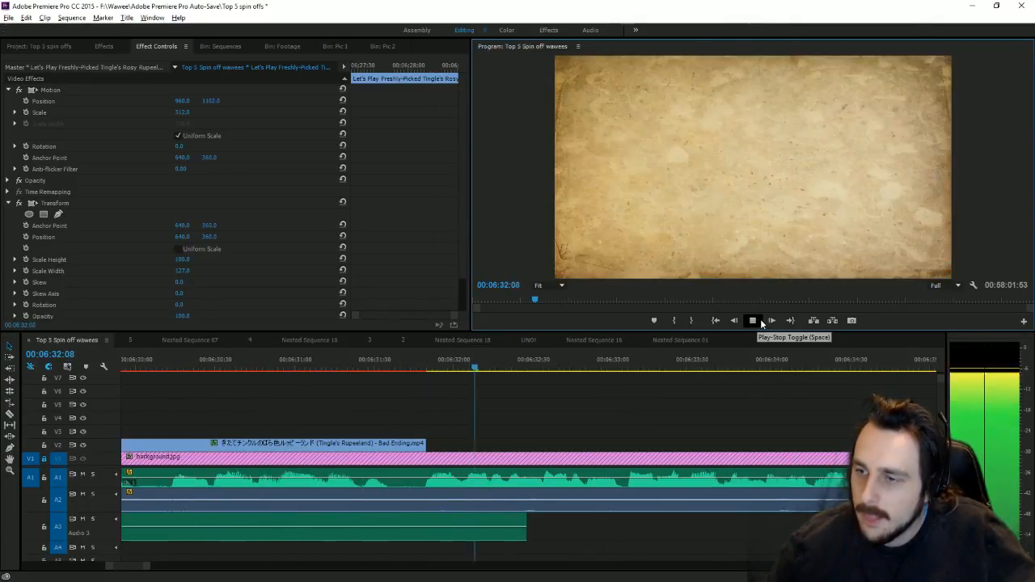
Step: Shorten the end of the Audio 3 music clip and check it by playback
{"action": "left_click", "coordinate": [759, 320]}
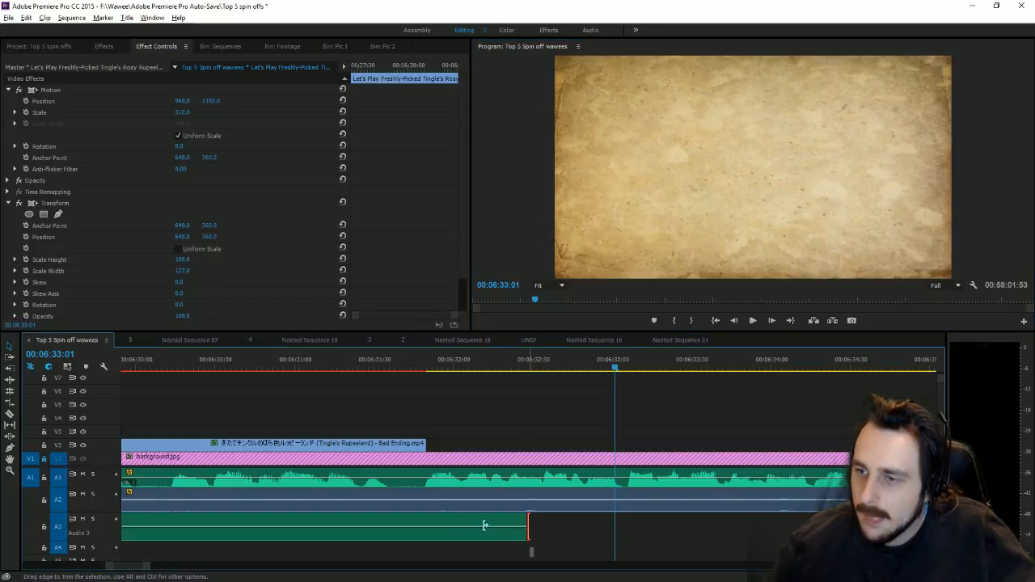
{"action": "left_click_drag", "start_coordinate": [527, 529], "coordinate": [425, 530]}
{"action": "left_click", "coordinate": [752, 320]}
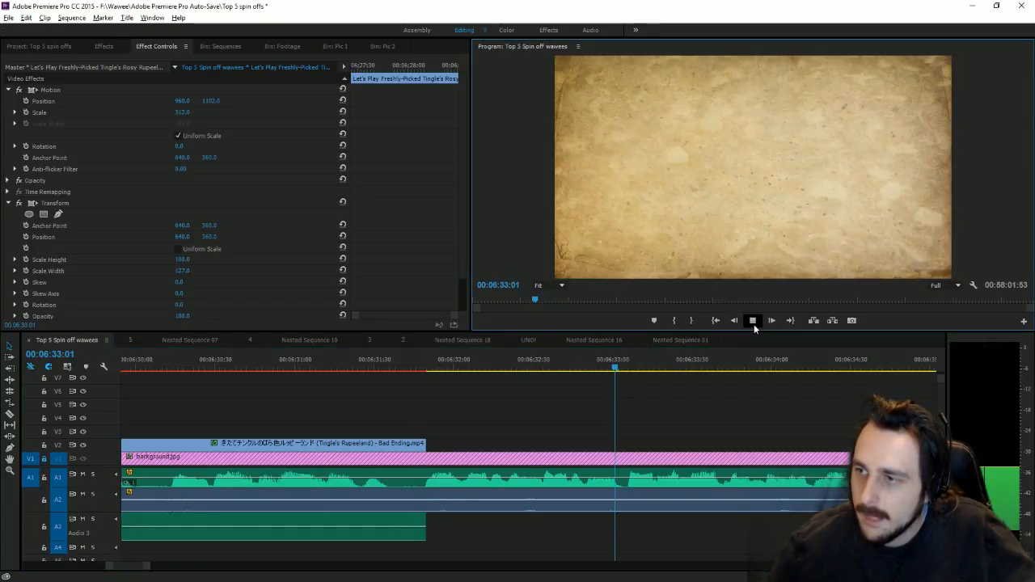
{"action": "left_click", "coordinate": [752, 321]}
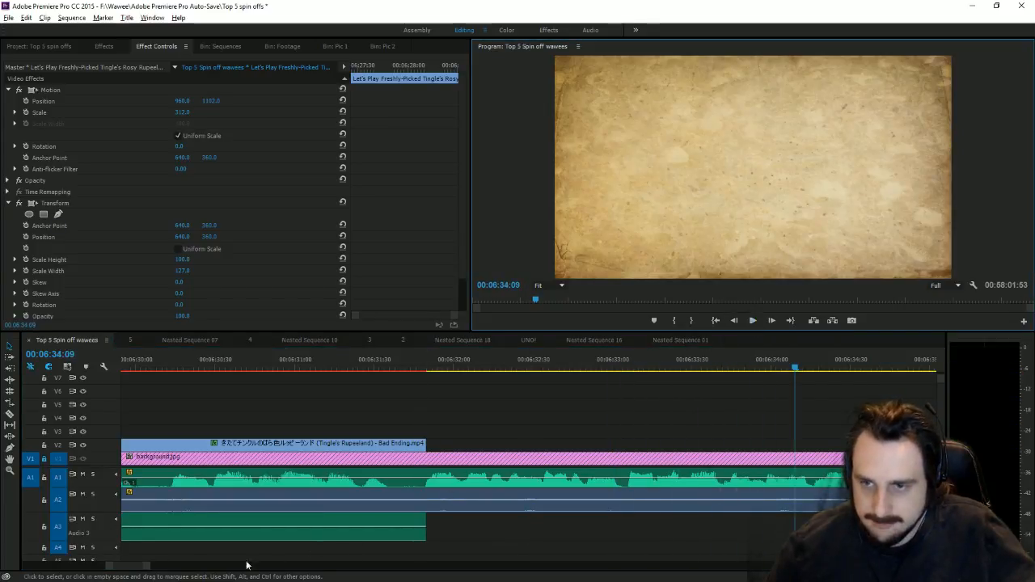
{"action": "key", "text": "minus"}
{"action": "key", "text": "minus"}
{"action": "key", "text": "minus"}
{"action": "key", "text": "minus"}
{"action": "key", "text": "minus"}
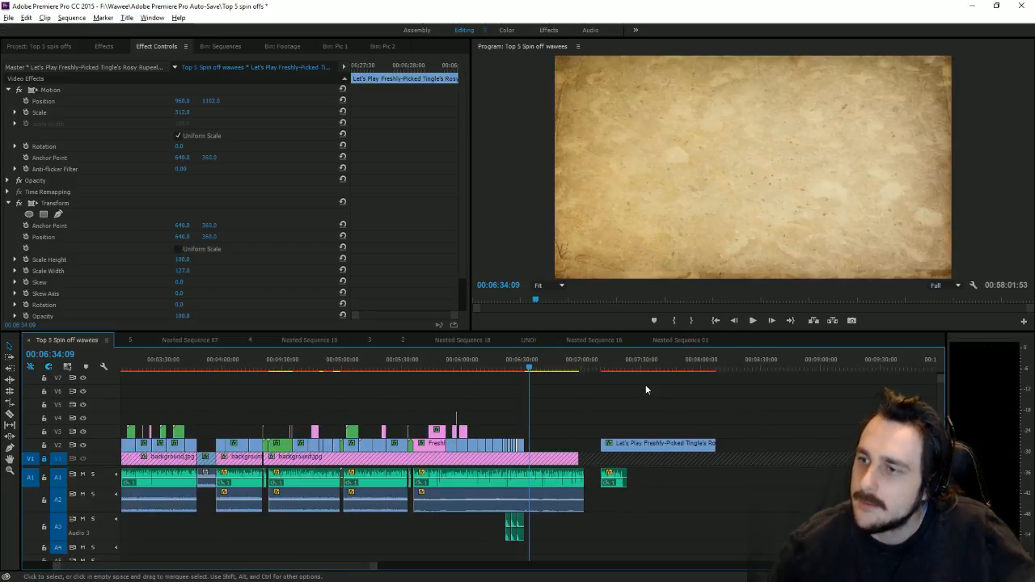
Step: Trim the V2 clip's start to the playhead near 07:37 and set Scale 300, Position Y -3
{"action": "left_click_drag", "start_coordinate": [638, 368], "coordinate": [659, 368]}
{"action": "left_click_drag", "start_coordinate": [608, 440], "coordinate": [657, 442]}
{"action": "left_click", "coordinate": [731, 168]}
{"action": "left_click_drag", "start_coordinate": [185, 112], "coordinate": [315, 112]}
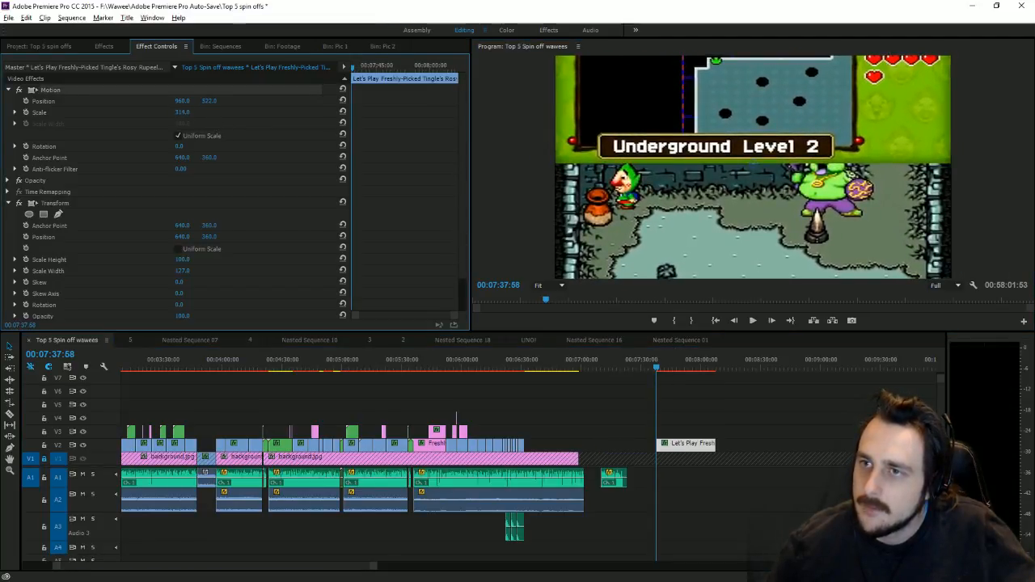
{"action": "mouse_move", "coordinate": [215, 106]}
{"action": "left_mouse_down"}
{"action": "mouse_move", "coordinate": [167, 113]}
{"action": "mouse_move", "coordinate": [223, 106]}
{"action": "left_mouse_up"}
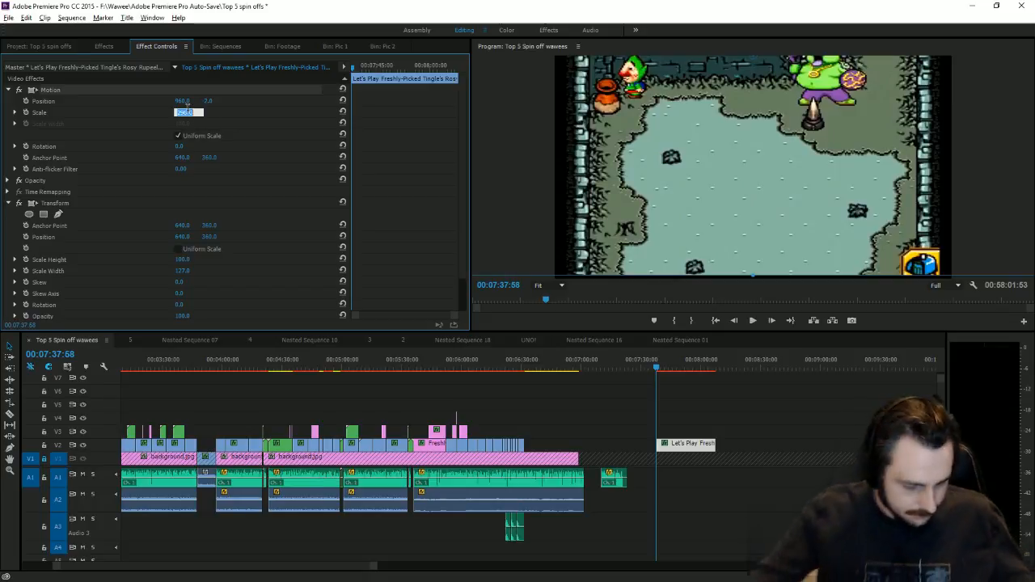
{"action": "type", "text": "300"}
{"action": "key", "text": "Return"}
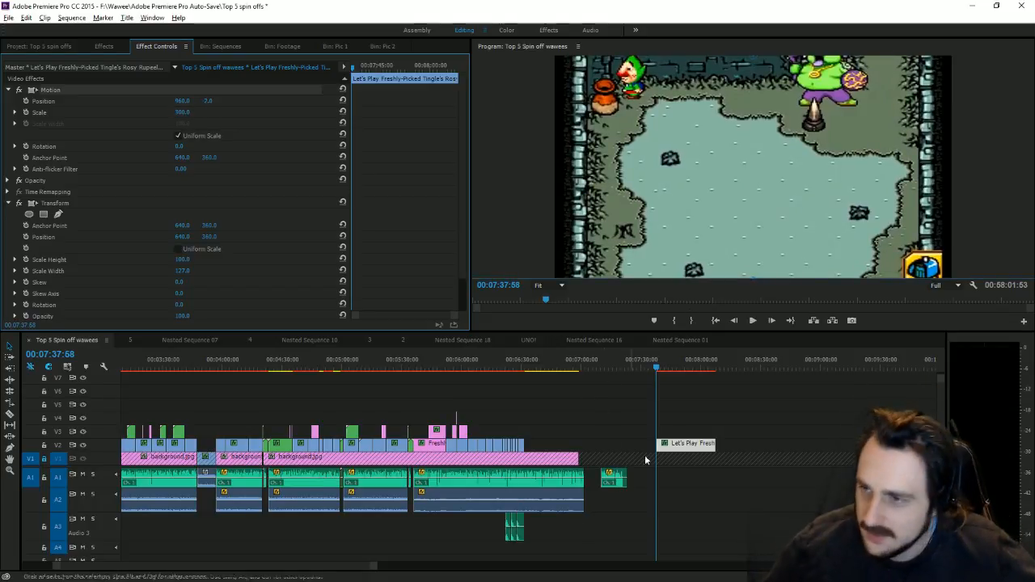
Step: Move the Let's Play clip earlier onto V3 and set the playhead at its start
{"action": "left_click_drag", "start_coordinate": [685, 443], "coordinate": [554, 432]}
{"action": "left_click", "coordinate": [534, 368]}
{"action": "left_click_drag", "start_coordinate": [375, 568], "coordinate": [238, 567]}
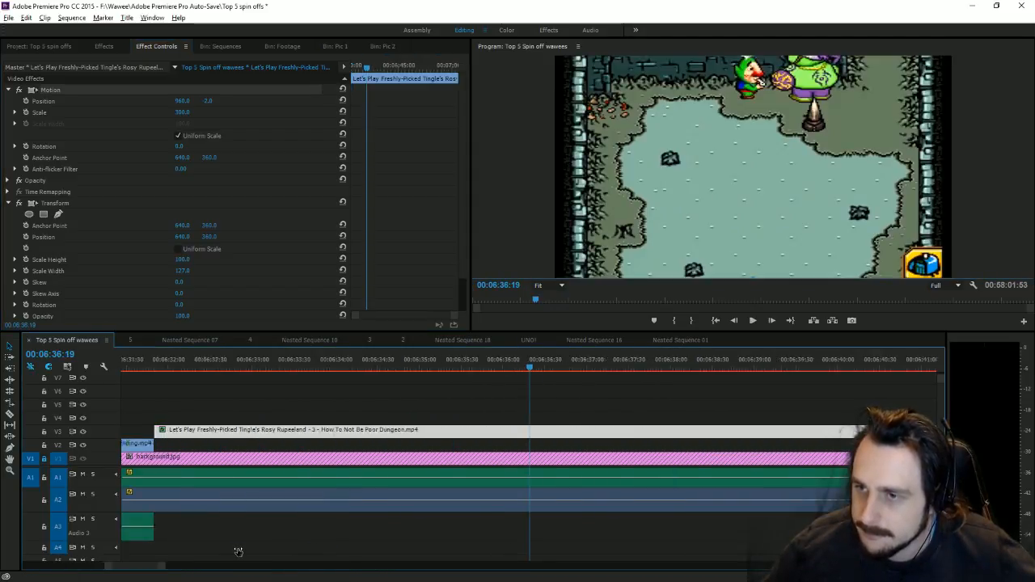
{"action": "left_click_drag", "start_coordinate": [239, 433], "coordinate": [194, 449]}
{"action": "left_click", "coordinate": [181, 364]}
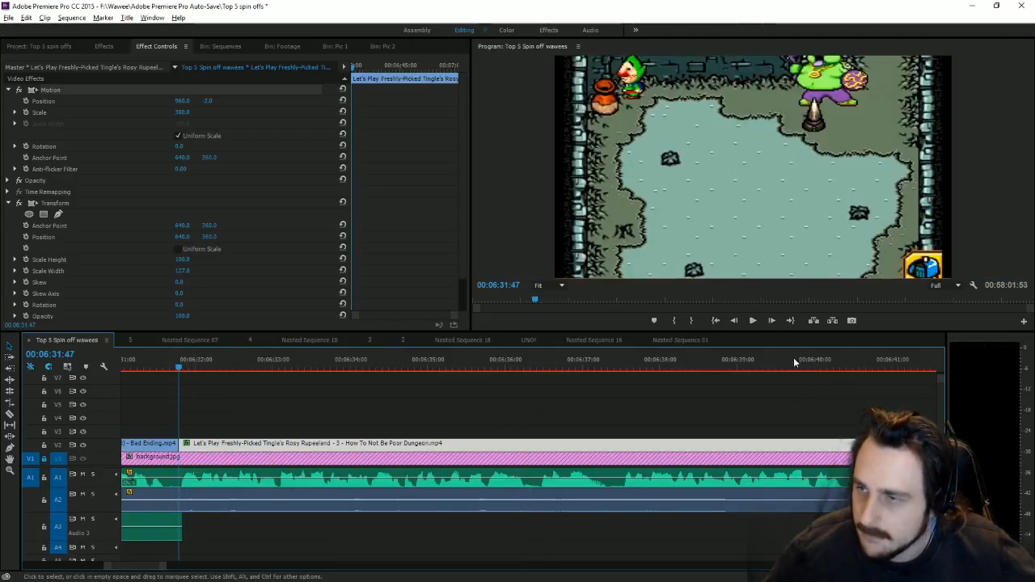
Step: Preview the gameplay, stop near 00:06:38:11, and bring up the Pic 2 bin
{"action": "left_click", "coordinate": [753, 320]}
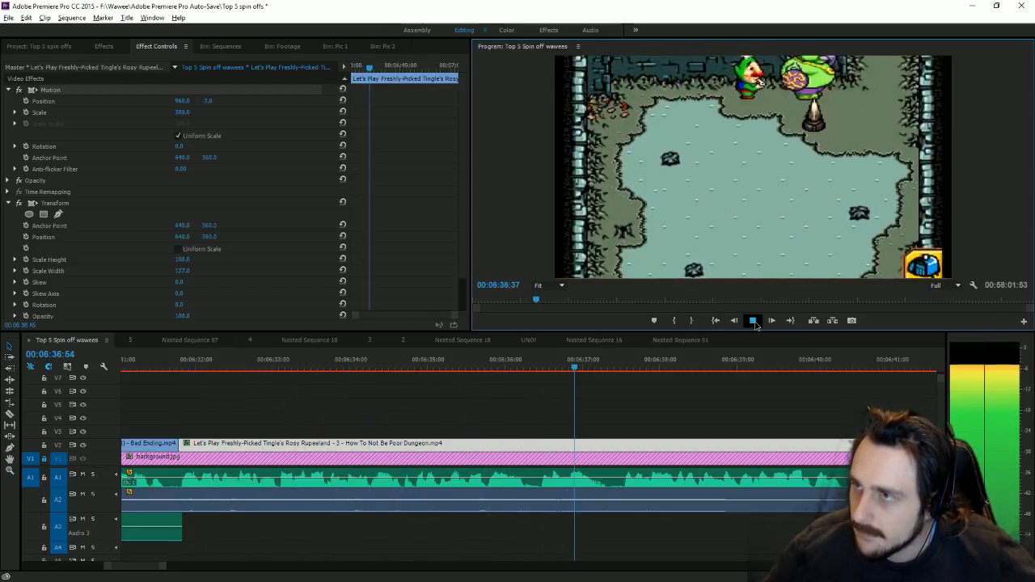
{"action": "left_click", "coordinate": [754, 321]}
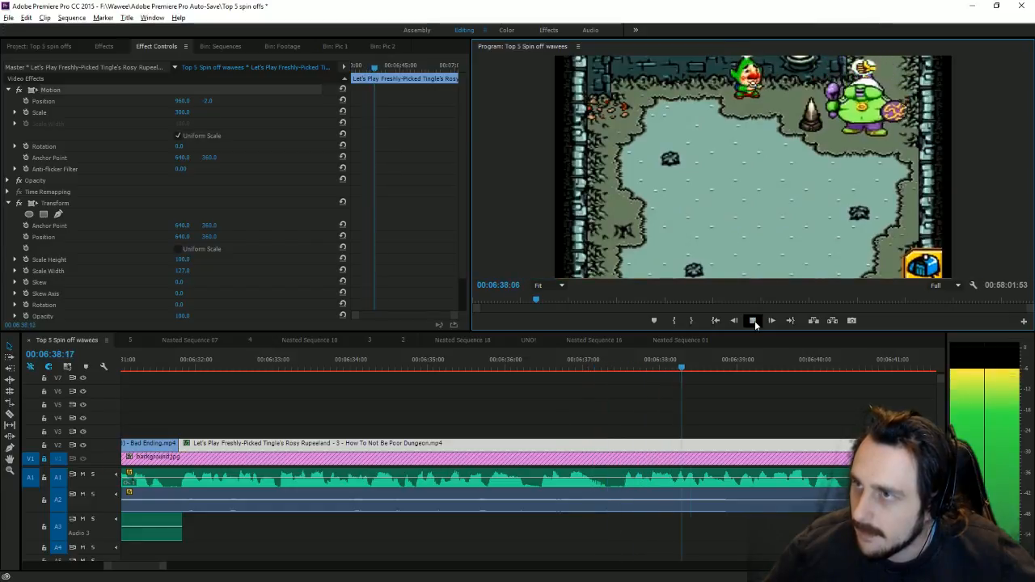
{"action": "left_click", "coordinate": [755, 321]}
{"action": "left_click_drag", "start_coordinate": [645, 377], "coordinate": [677, 383]}
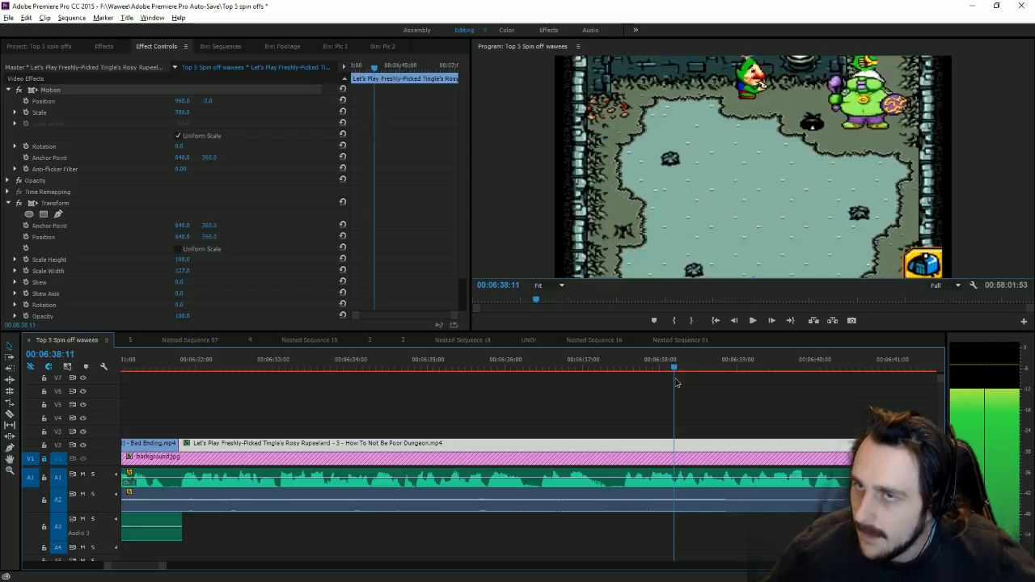
{"action": "left_click", "coordinate": [383, 46]}
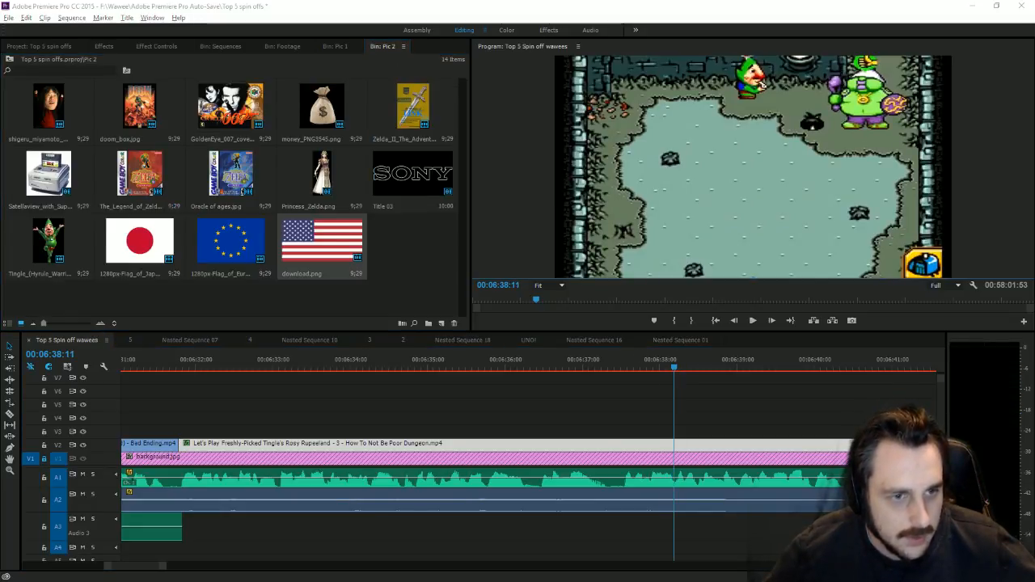
Step: Search the Dr. Wily assets folder for 'wily' and drag Wily mad 2 into the Premiere project
{"action": "key", "text": "alt+Tab"}
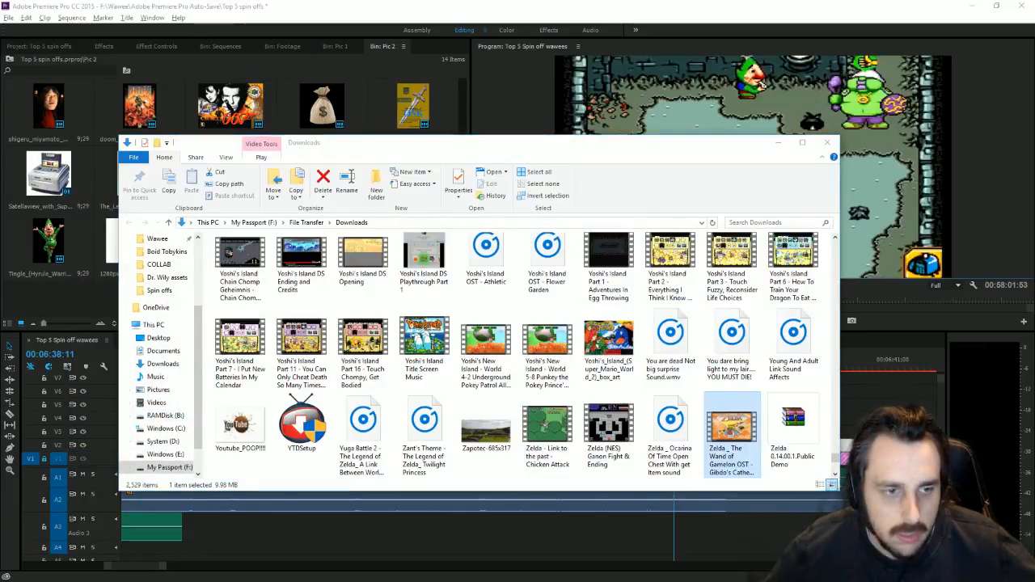
{"action": "key", "text": "alt+Tab"}
{"action": "left_click", "coordinate": [747, 295]}
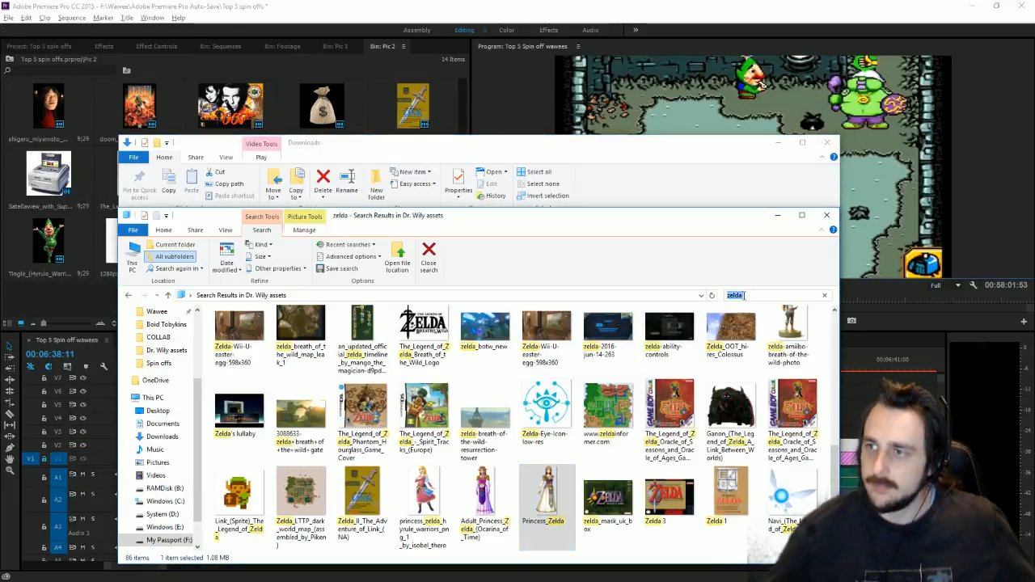
{"action": "type", "text": "wily"}
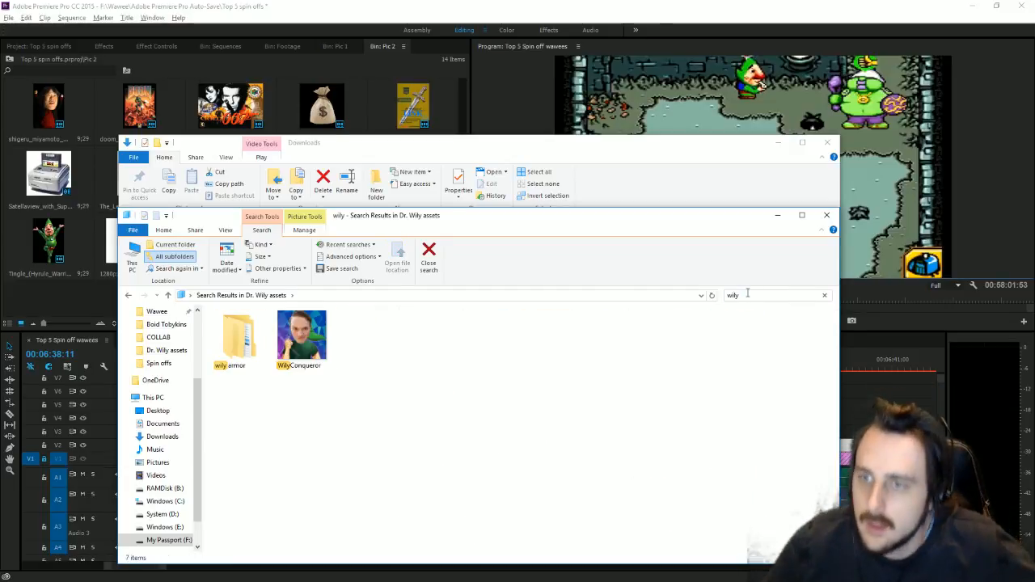
{"action": "scroll", "coordinate": [727, 514], "scroll_direction": "down", "scroll_amount": 1}
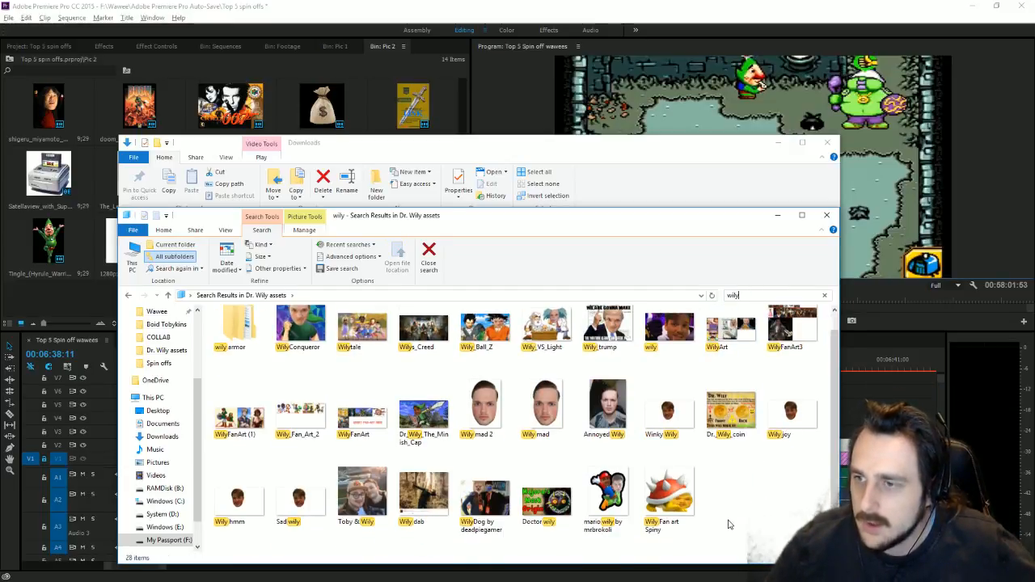
{"action": "scroll", "coordinate": [727, 524], "scroll_direction": "up", "scroll_amount": 1}
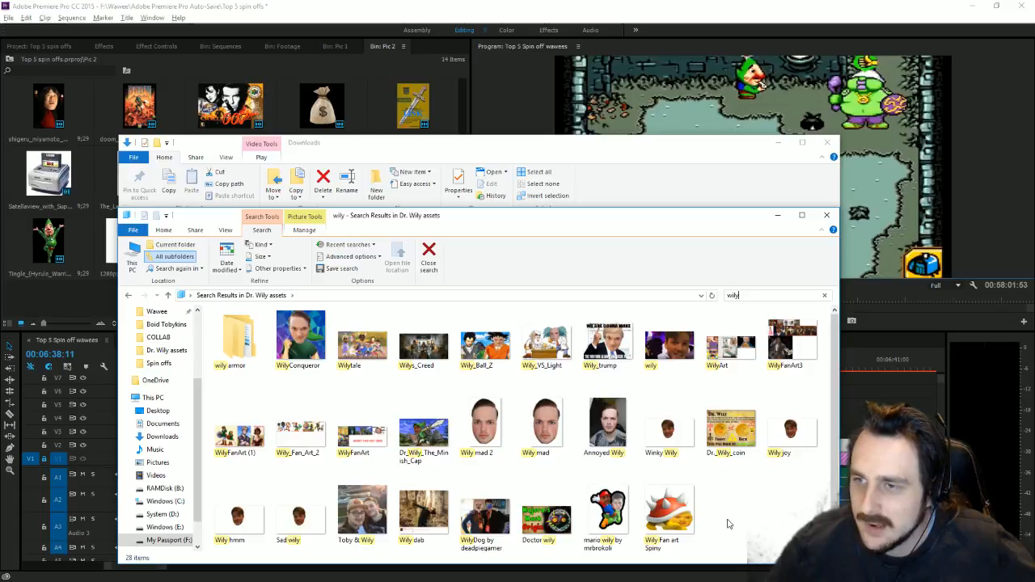
{"action": "scroll", "coordinate": [727, 524], "scroll_direction": "down", "scroll_amount": 1}
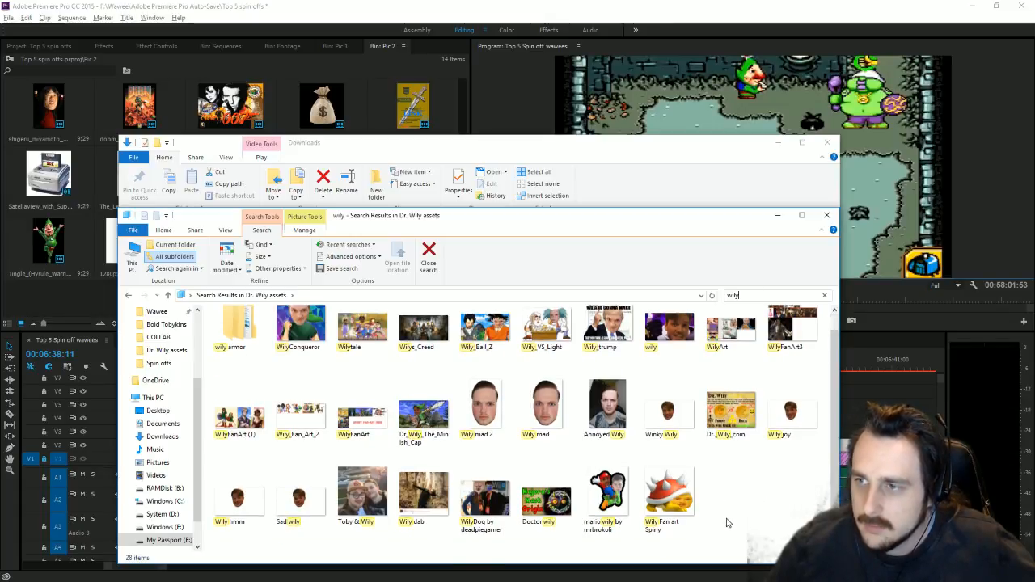
{"action": "scroll", "coordinate": [728, 523], "scroll_direction": "up", "scroll_amount": 1}
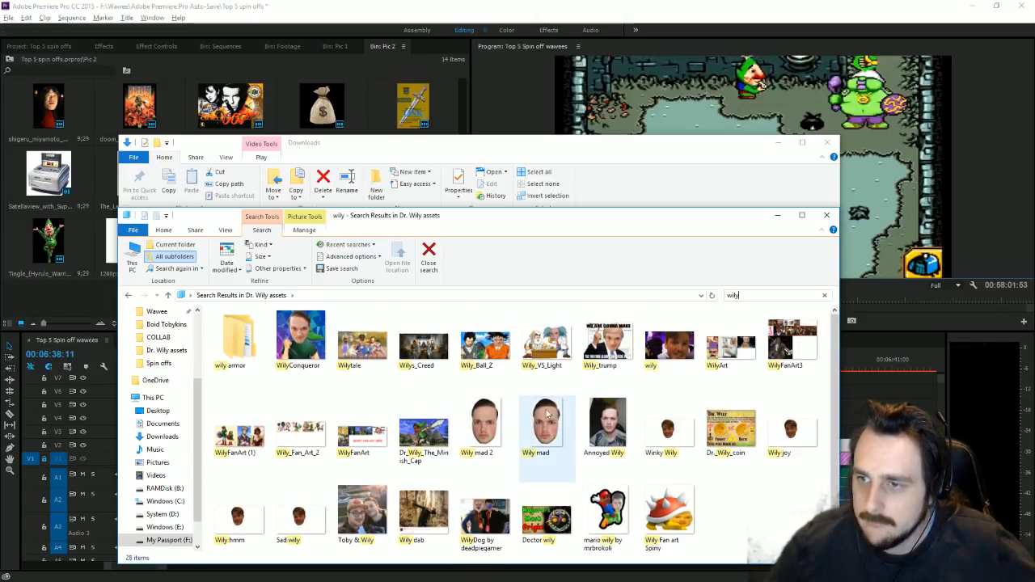
{"action": "left_click_drag", "start_coordinate": [486, 422], "coordinate": [49, 288]}
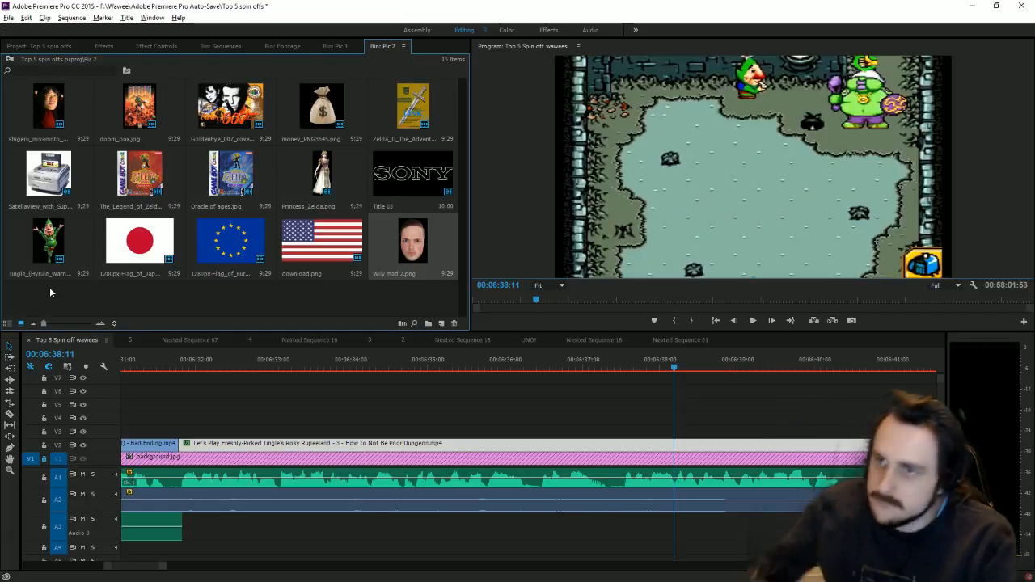
Step: Place Wily mad 2.png on V3 at the playhead and shrink it to scale 38.1
{"action": "left_click_drag", "start_coordinate": [413, 236], "coordinate": [681, 431]}
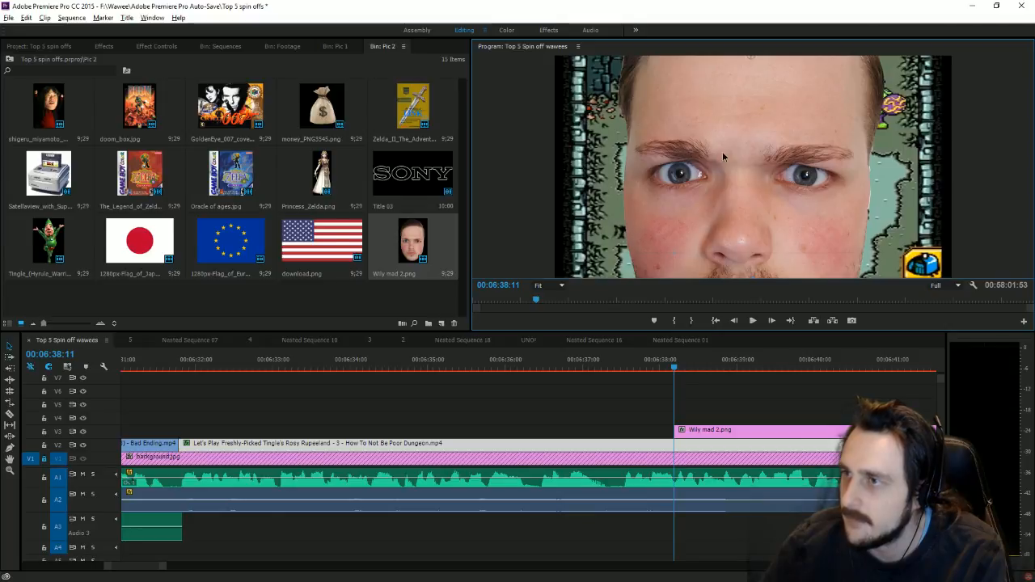
{"action": "left_click", "coordinate": [727, 435]}
{"action": "left_click_drag", "start_coordinate": [908, 167], "coordinate": [813, 167]}
{"action": "left_click_drag", "start_coordinate": [772, 202], "coordinate": [882, 206]}
{"action": "left_click_drag", "start_coordinate": [926, 174], "coordinate": [808, 171]}
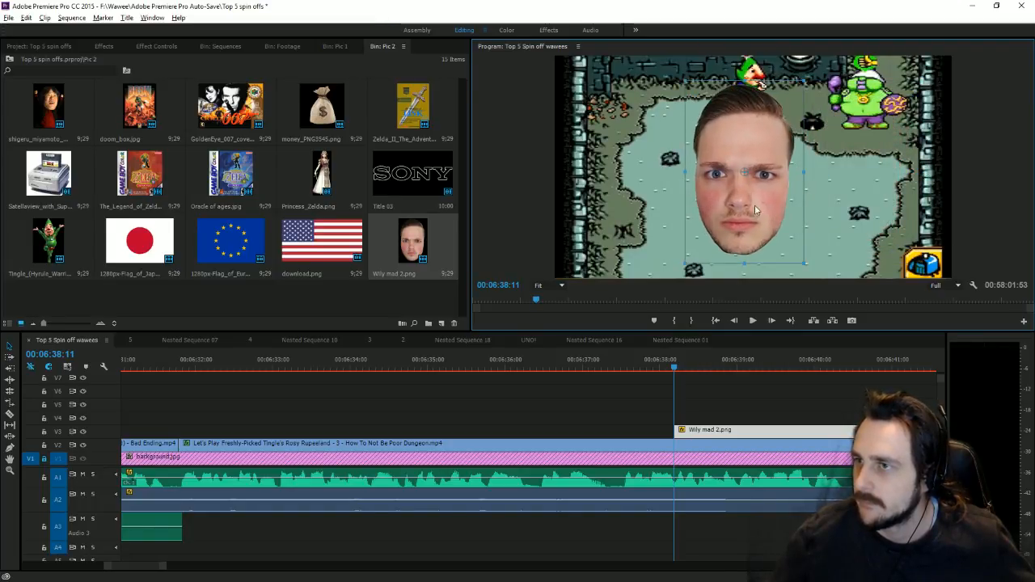
{"action": "left_click_drag", "start_coordinate": [755, 205], "coordinate": [768, 199]}
Step: Move the face below the frame to Position 986.1, 1597.4 and set a starting Position keyframe
{"action": "left_click", "coordinate": [139, 46]}
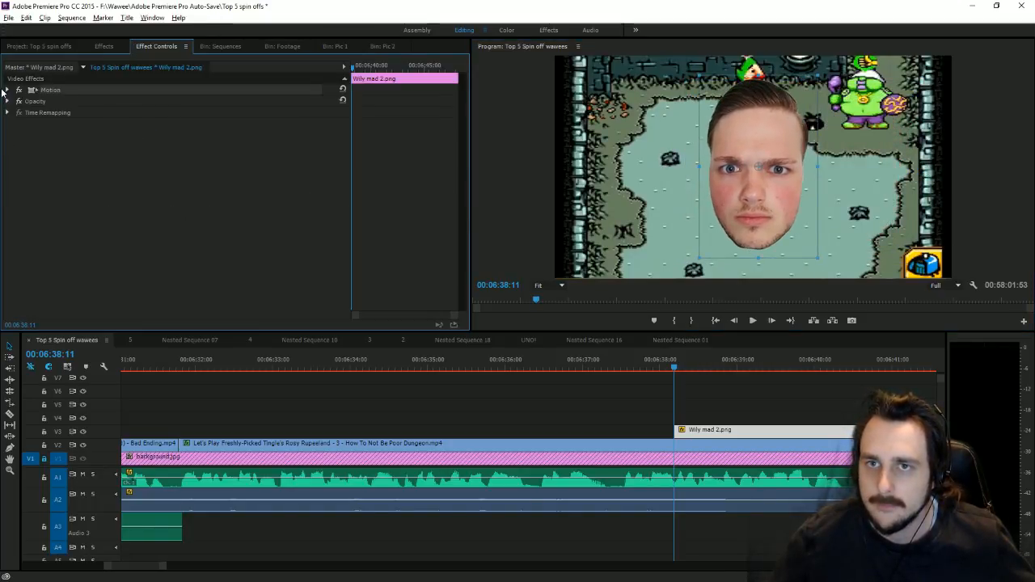
{"action": "left_click", "coordinate": [14, 89]}
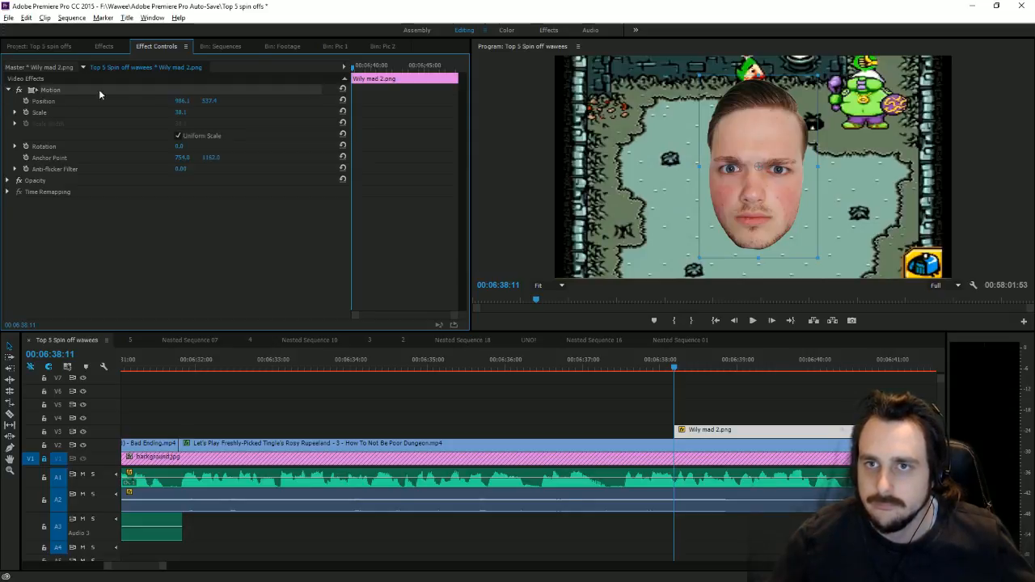
{"action": "left_click_drag", "start_coordinate": [211, 101], "coordinate": [121, 112]}
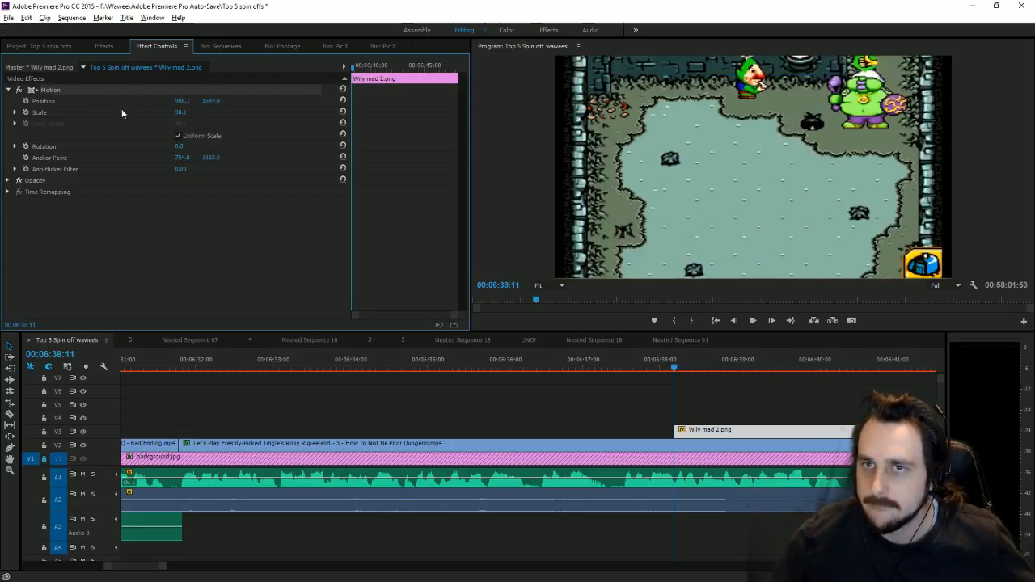
{"action": "left_click", "coordinate": [25, 100]}
{"action": "left_click_drag", "start_coordinate": [675, 368], "coordinate": [691, 368]}
{"action": "key", "text": "alt+Tab"}
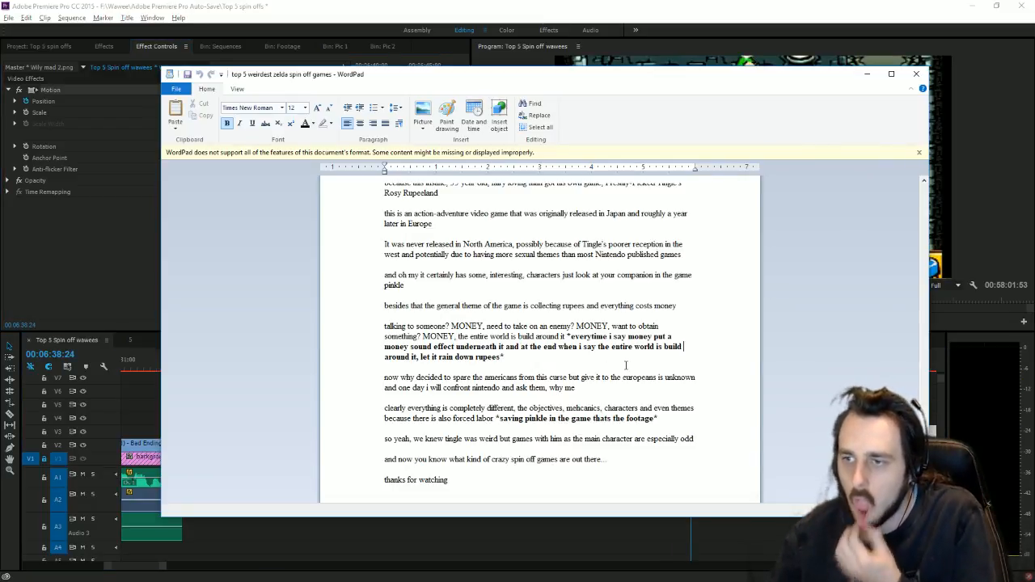
{"action": "left_click", "coordinate": [638, 6]}
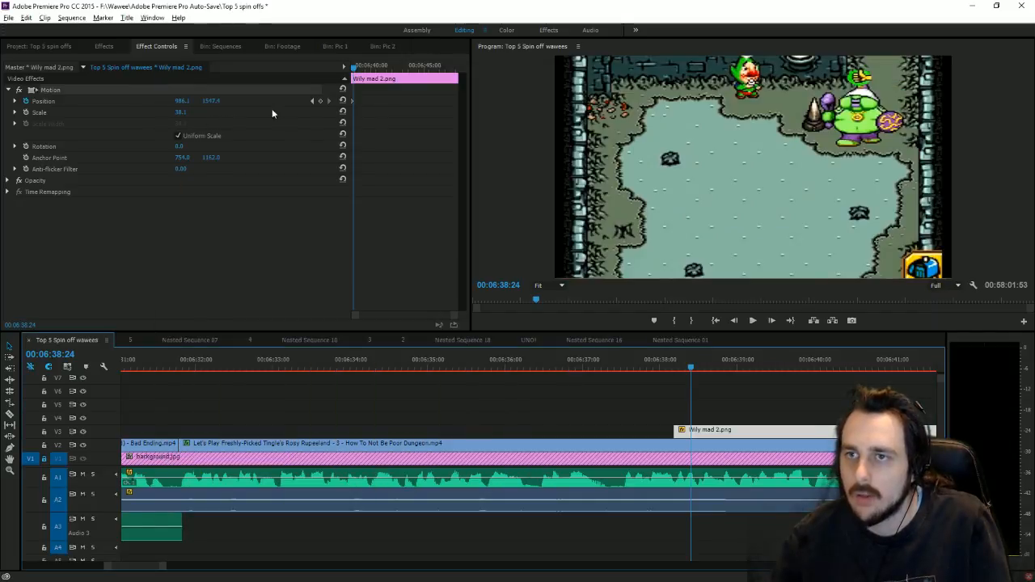
Step: Keyframe the Wily face sliding into view and set the V2 gameplay clip to Scale 110, Position Y -34
{"action": "mouse_move", "coordinate": [212, 101]}
{"action": "left_mouse_down"}
{"action": "mouse_move", "coordinate": [203, 101]}
{"action": "mouse_move", "coordinate": [212, 101]}
{"action": "left_mouse_up"}
{"action": "left_click", "coordinate": [561, 443]}
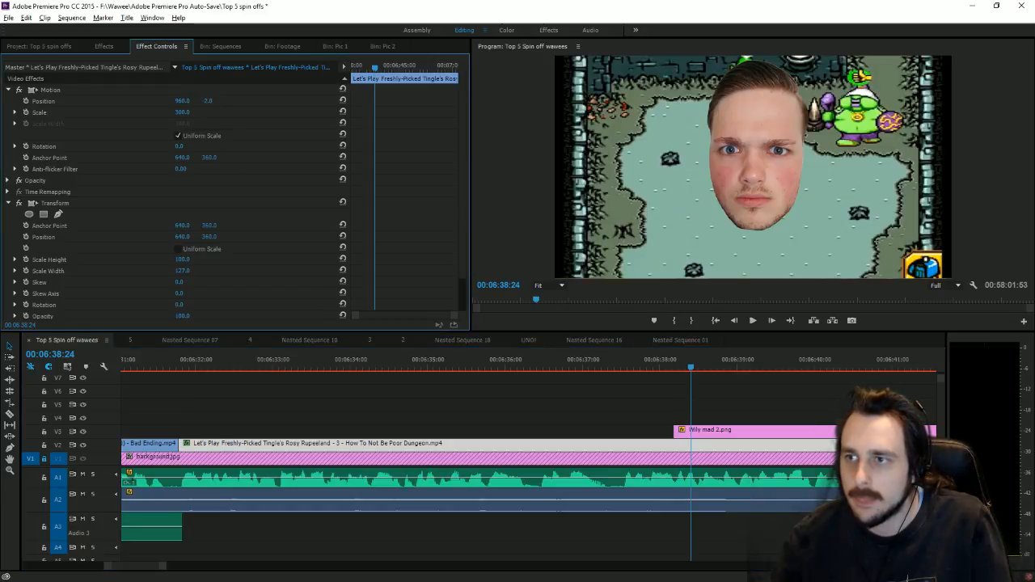
{"action": "mouse_move", "coordinate": [207, 101]}
{"action": "left_mouse_down"}
{"action": "mouse_move", "coordinate": [224, 101]}
{"action": "mouse_move", "coordinate": [211, 101]}
{"action": "left_mouse_up"}
{"action": "left_click", "coordinate": [186, 112]}
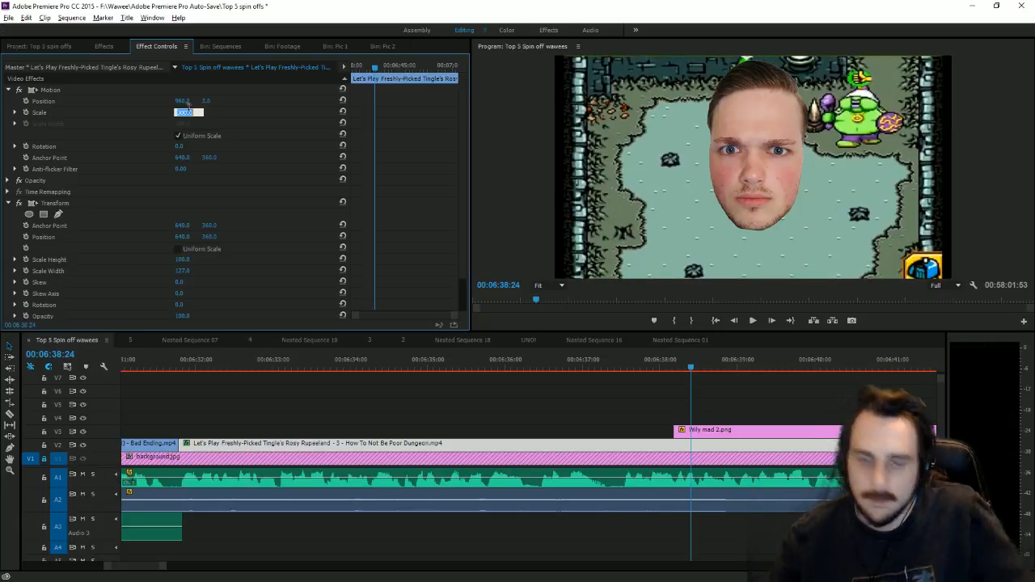
{"action": "type", "text": "110"}
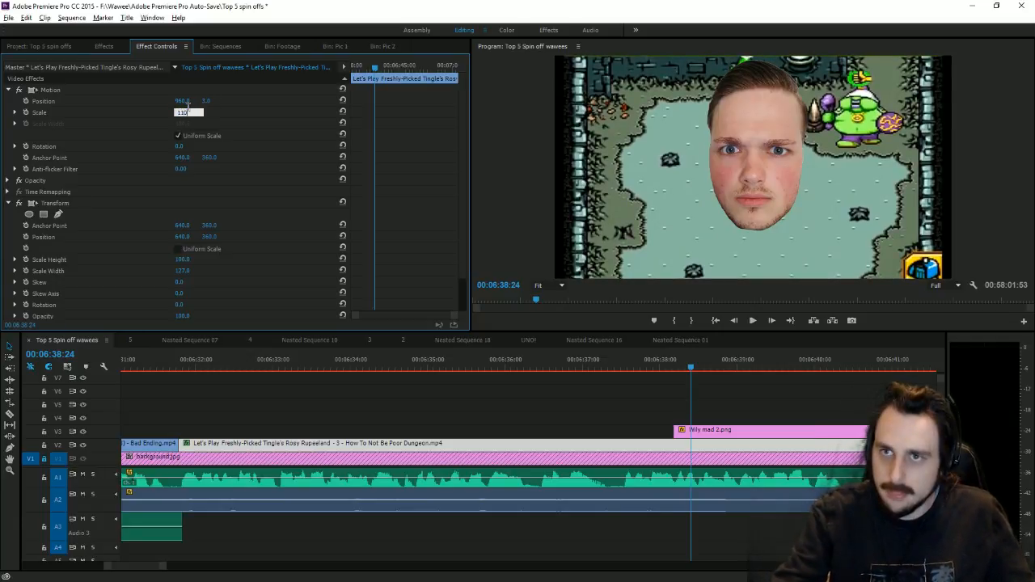
{"action": "key", "text": "Return"}
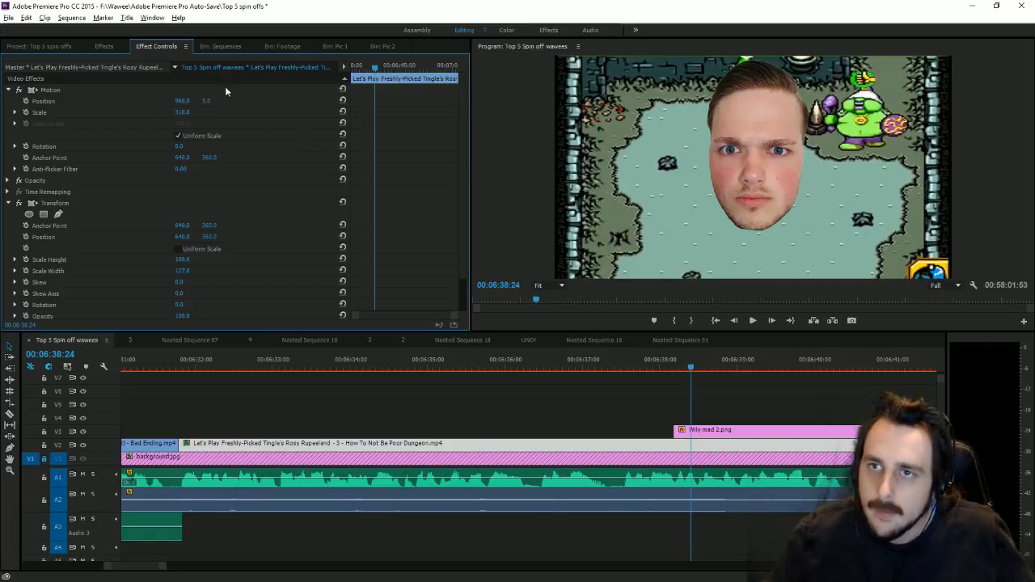
{"action": "left_click_drag", "start_coordinate": [209, 101], "coordinate": [201, 101]}
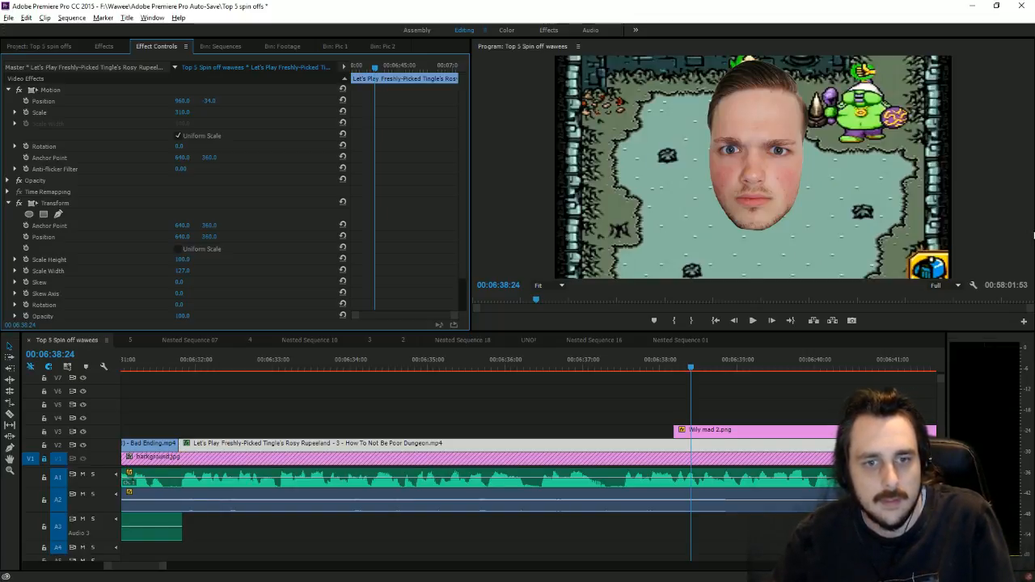
{"action": "left_click", "coordinate": [679, 364]}
{"action": "left_click", "coordinate": [754, 320]}
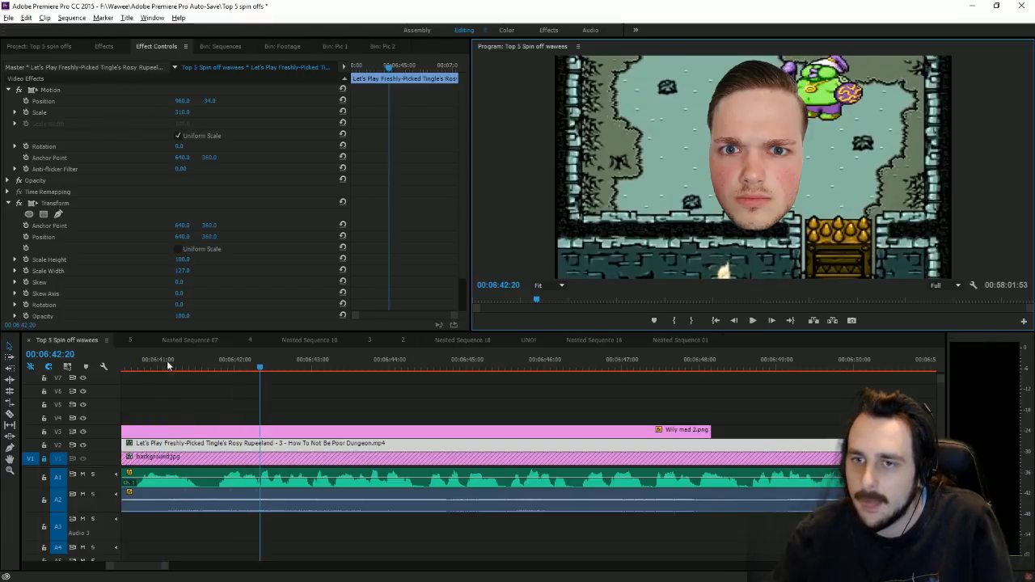
Step: Duplicate the Top 5 title item in the project bin
{"action": "left_click", "coordinate": [138, 368]}
{"action": "left_click", "coordinate": [54, 48]}
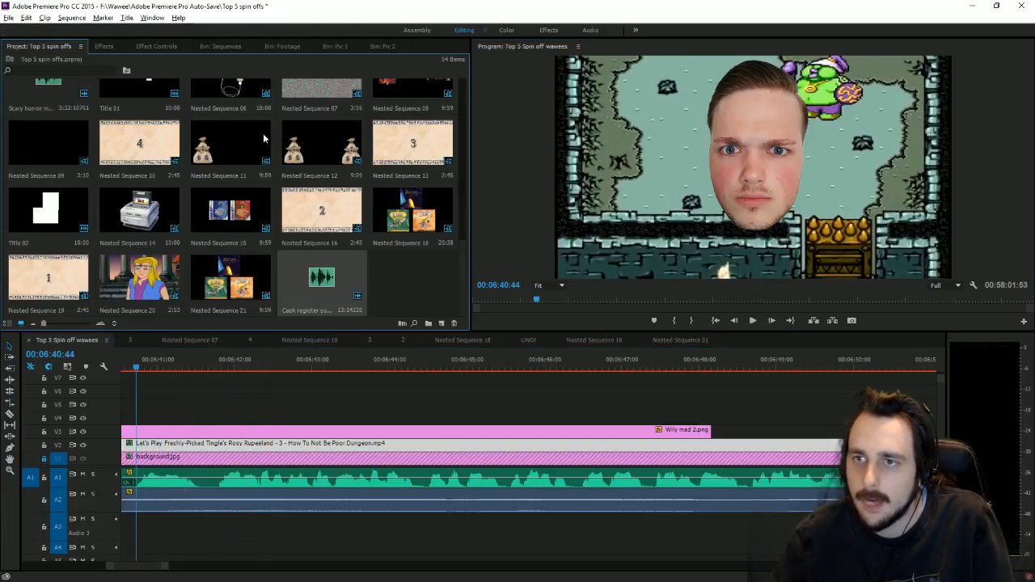
{"action": "scroll", "coordinate": [243, 203], "scroll_direction": "up", "scroll_amount": 2}
{"action": "scroll", "coordinate": [315, 202], "scroll_direction": "down", "scroll_amount": 1}
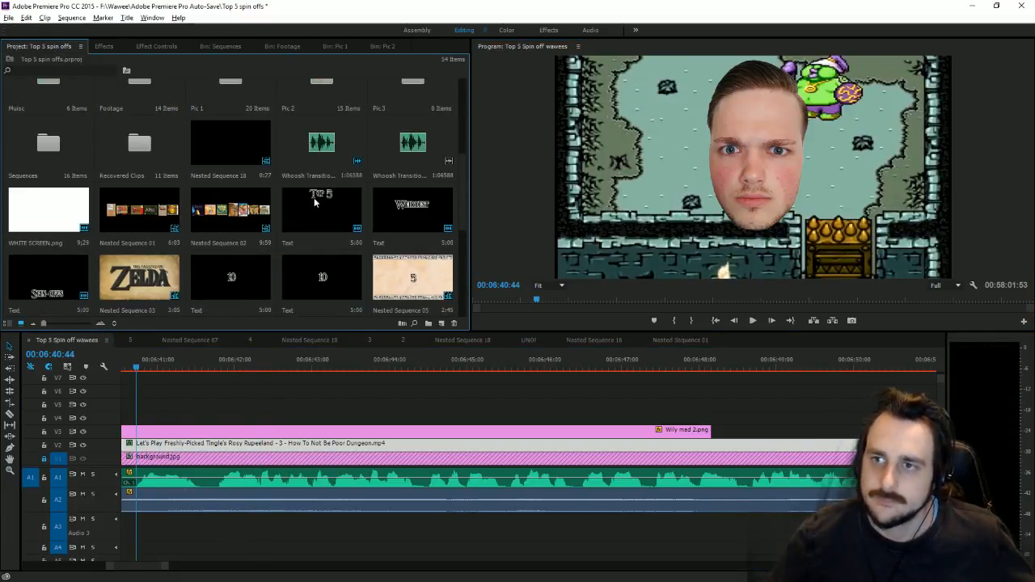
{"action": "left_click", "coordinate": [314, 201]}
{"action": "key", "text": "ctrl+c"}
{"action": "key", "text": "ctrl+v"}
Step: Retype the duplicate's text as 'Why me?' and move it near the bottom of the frame
{"action": "double_click", "coordinate": [401, 286]}
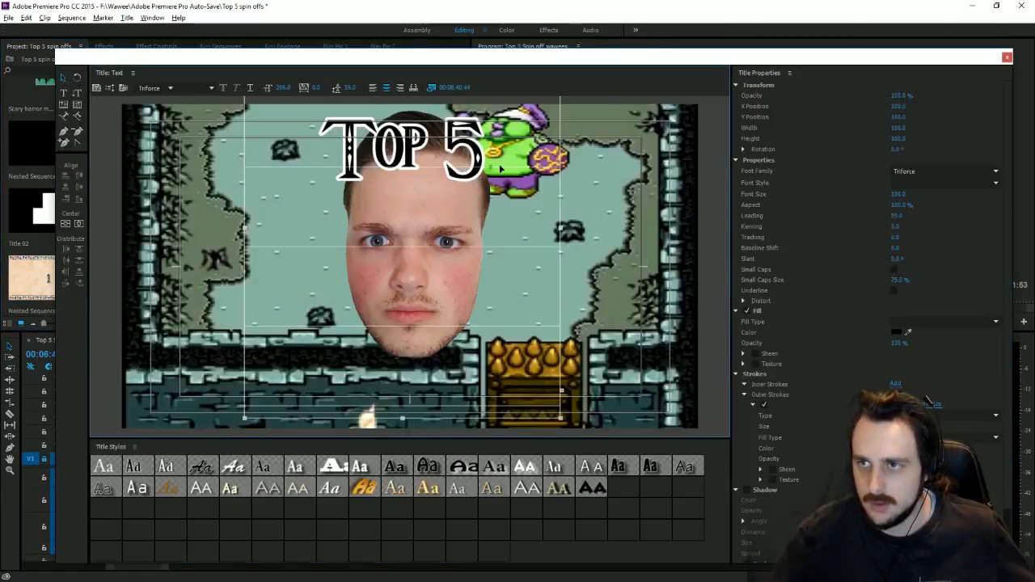
{"action": "double_click", "coordinate": [501, 167]}
{"action": "key", "text": "ctrl+a"}
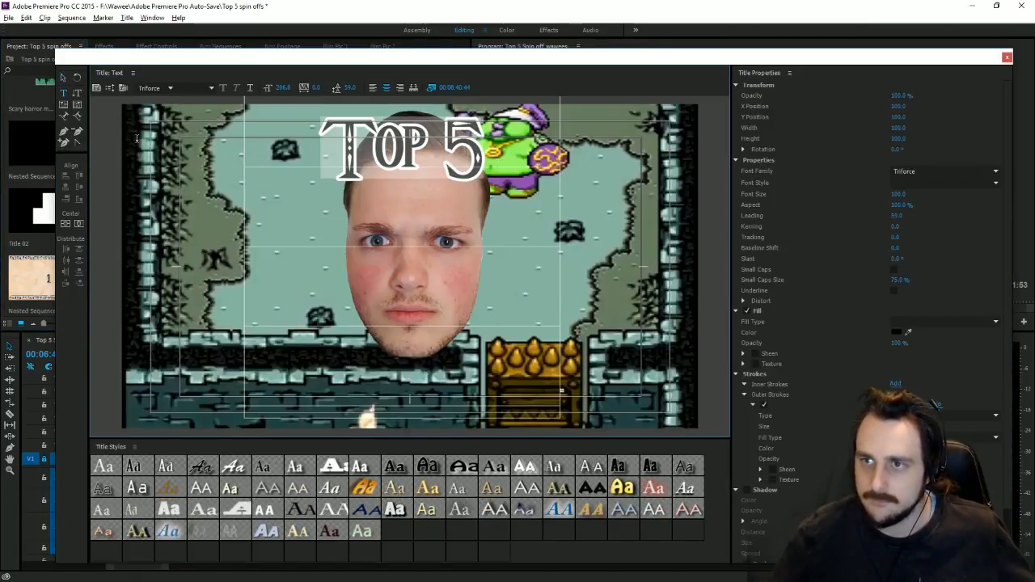
{"action": "type", "text": "Why me?"}
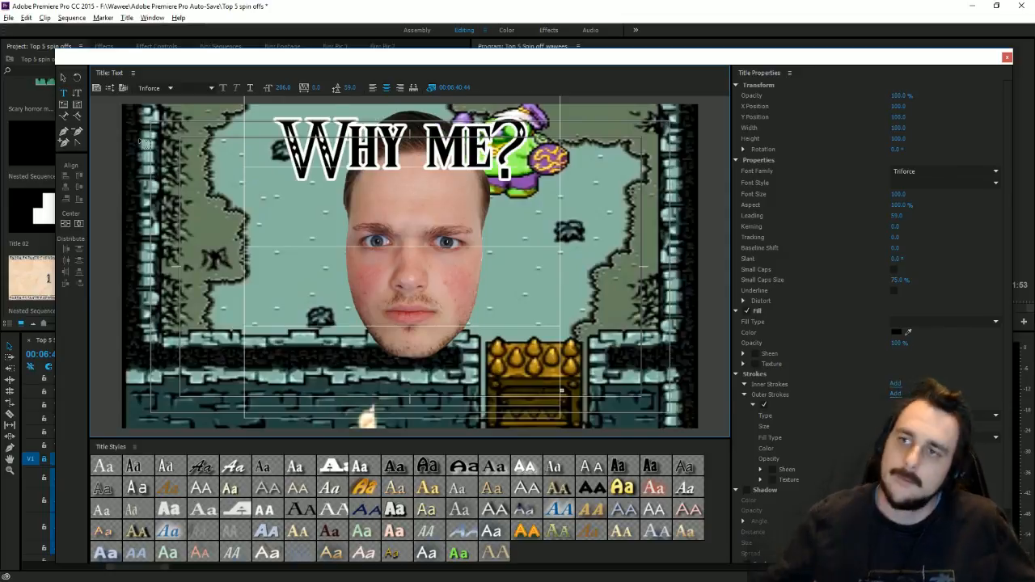
{"action": "left_click", "coordinate": [68, 79]}
{"action": "left_click_drag", "start_coordinate": [396, 149], "coordinate": [411, 497]}
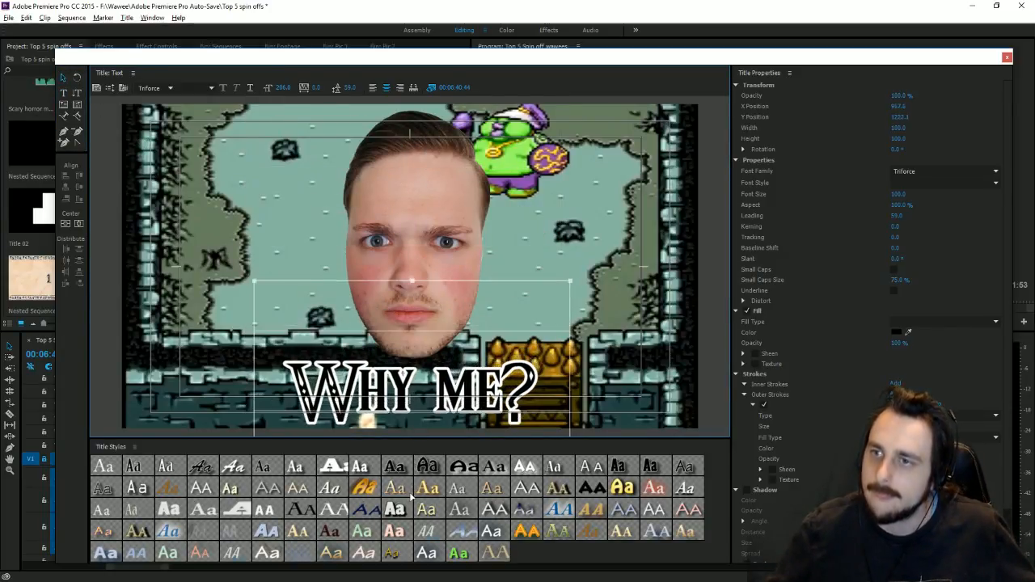
{"action": "left_click", "coordinate": [1007, 58]}
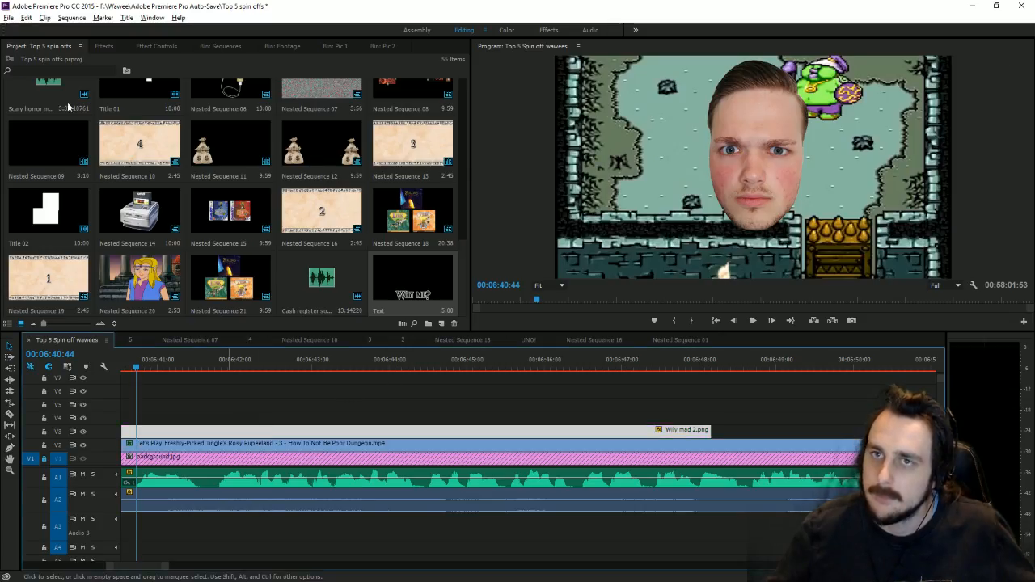
Step: Apply the Toby drop shadow preset to Wily mad 2.png and raise Drop Shadow Distance from 70 to 98
{"action": "left_click", "coordinate": [103, 46]}
{"action": "scroll", "coordinate": [179, 175], "scroll_direction": "up", "scroll_amount": 12}
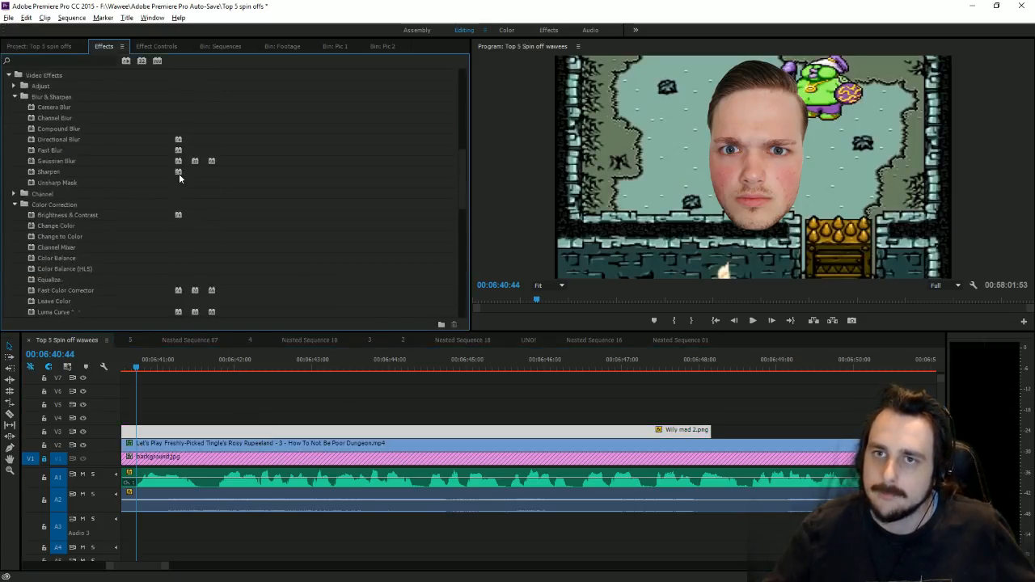
{"action": "scroll", "coordinate": [178, 173], "scroll_direction": "up", "scroll_amount": 8}
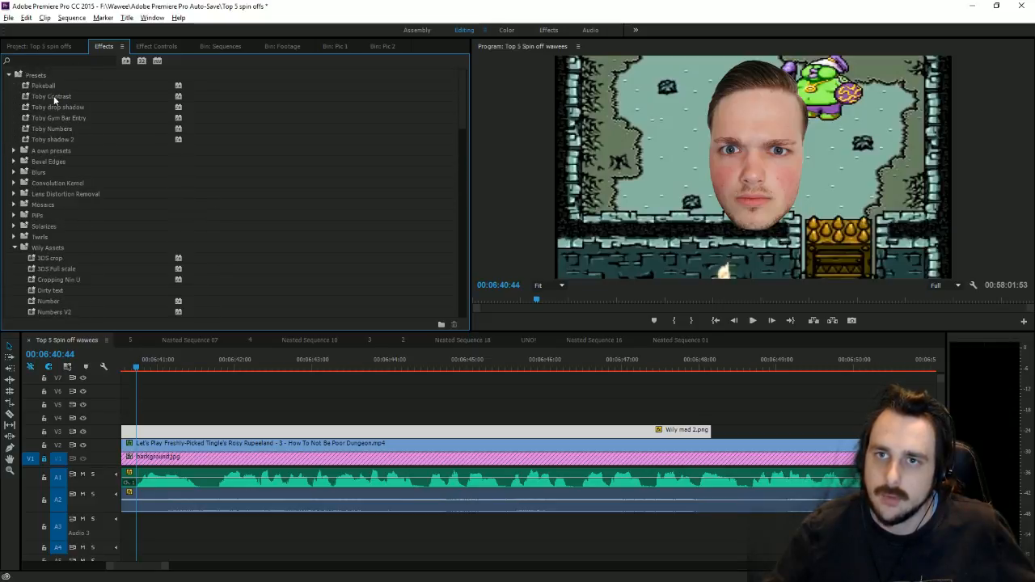
{"action": "left_click_drag", "start_coordinate": [53, 106], "coordinate": [203, 430]}
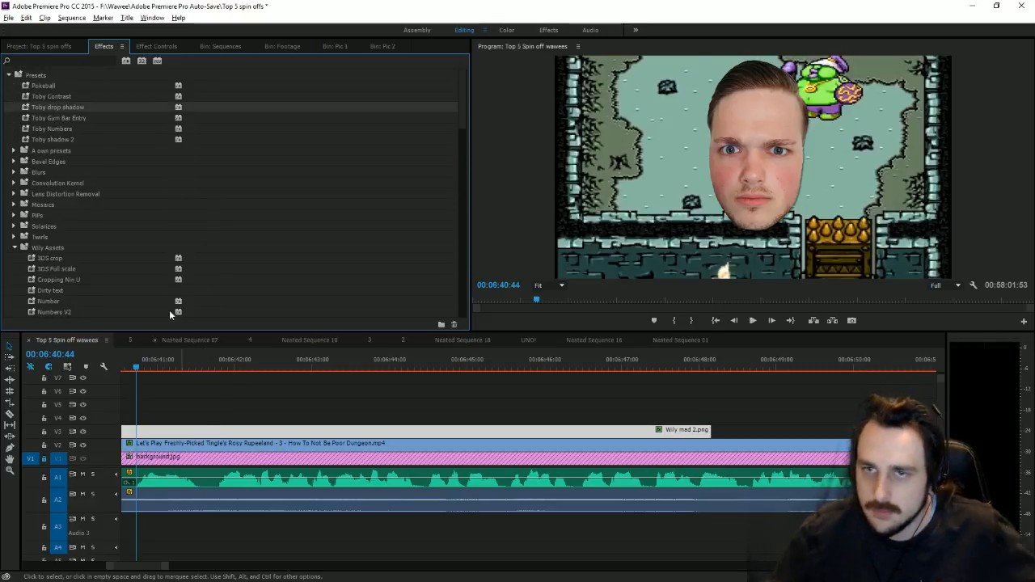
{"action": "left_click", "coordinate": [176, 47]}
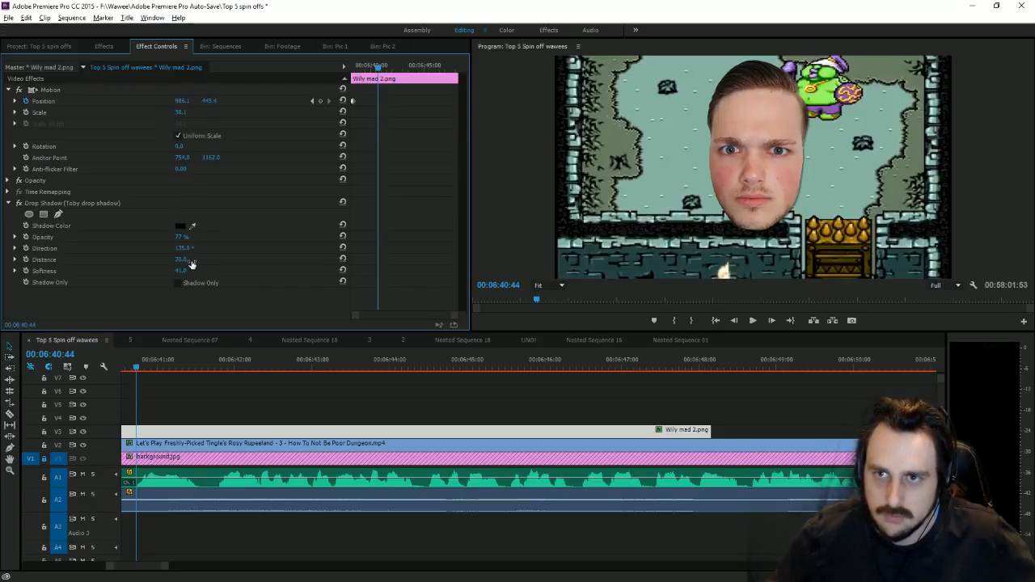
{"action": "left_click_drag", "start_coordinate": [192, 263], "coordinate": [214, 263]}
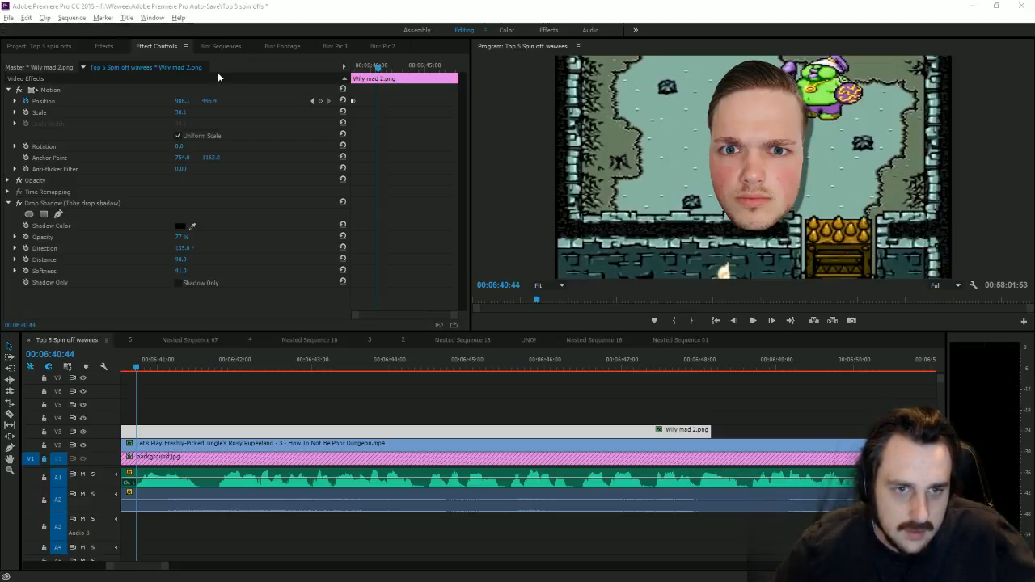
Step: Drag the 'image' file from the Spin offs folder into the Pic 2 bin as image.jpg
{"action": "left_click", "coordinate": [332, 46]}
{"action": "left_click", "coordinate": [368, 48]}
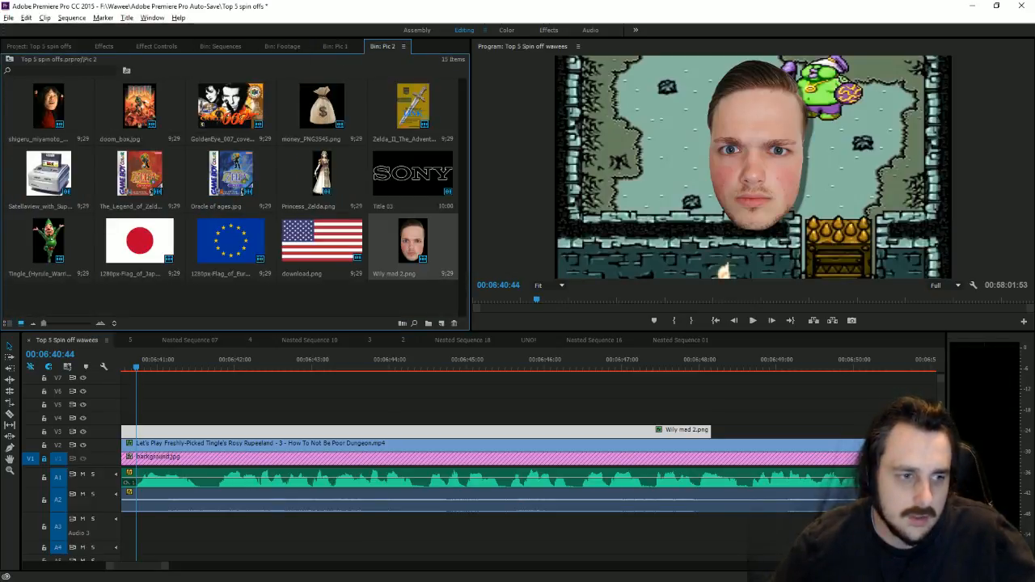
{"action": "key", "text": "alt+Tab"}
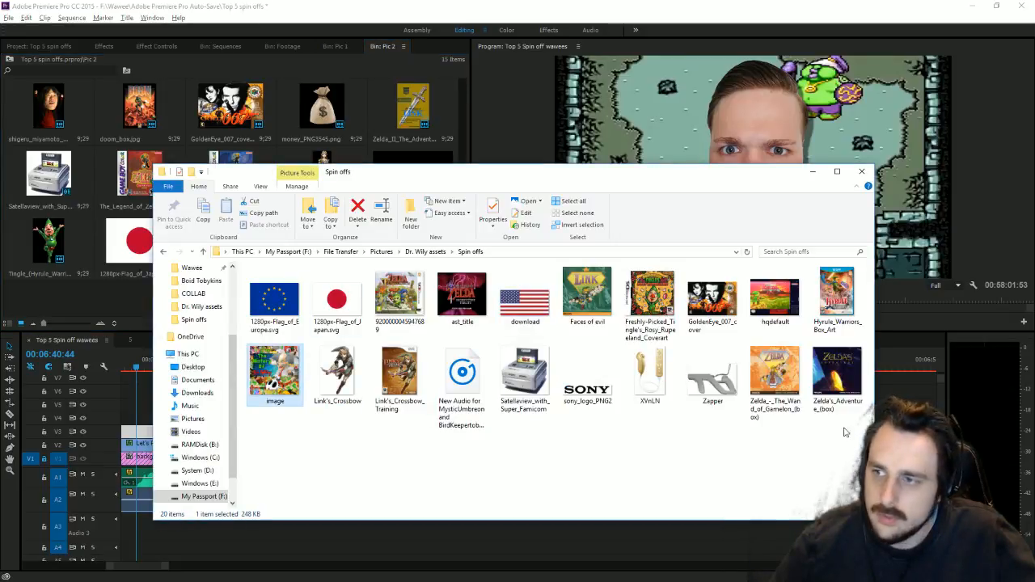
{"action": "left_click_drag", "start_coordinate": [272, 368], "coordinate": [41, 289]}
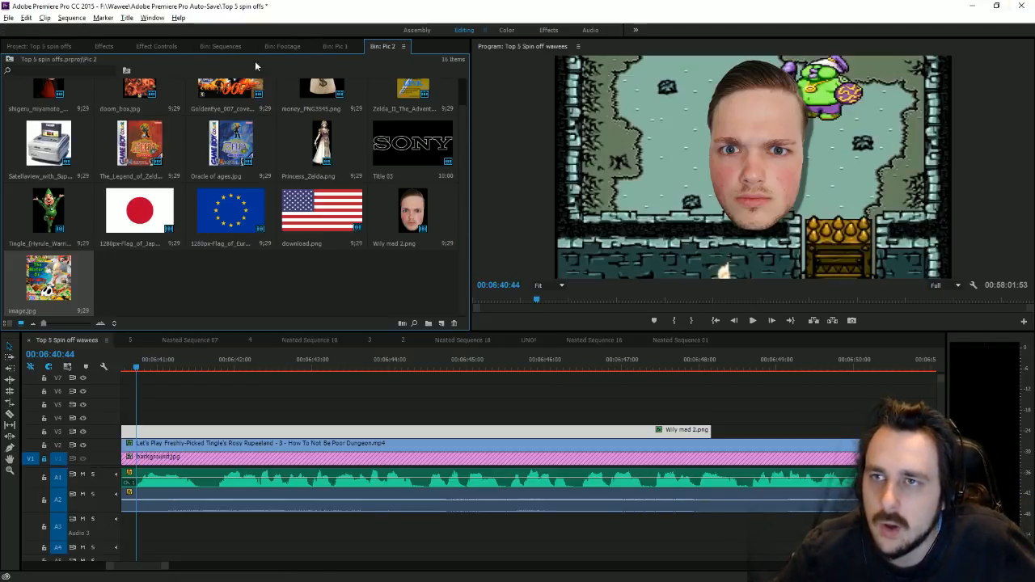
{"action": "left_click", "coordinate": [71, 49]}
Step: Place the Text title on V4 and keyframe its Position Y from 943 below the frame up to 540
{"action": "left_click_drag", "start_coordinate": [376, 294], "coordinate": [141, 428]}
{"action": "left_click", "coordinate": [150, 50]}
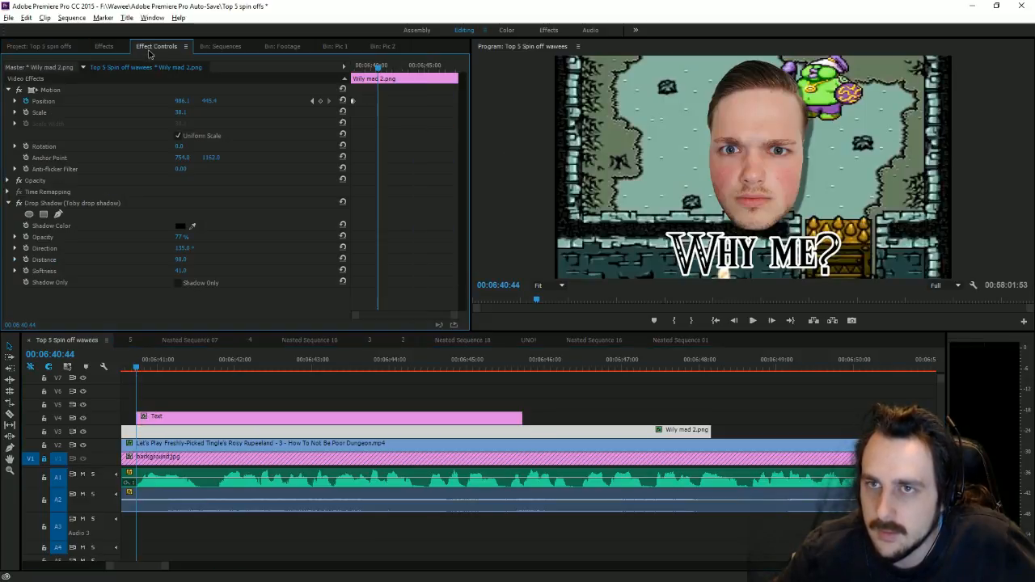
{"action": "left_click", "coordinate": [176, 414]}
{"action": "left_click", "coordinate": [8, 90]}
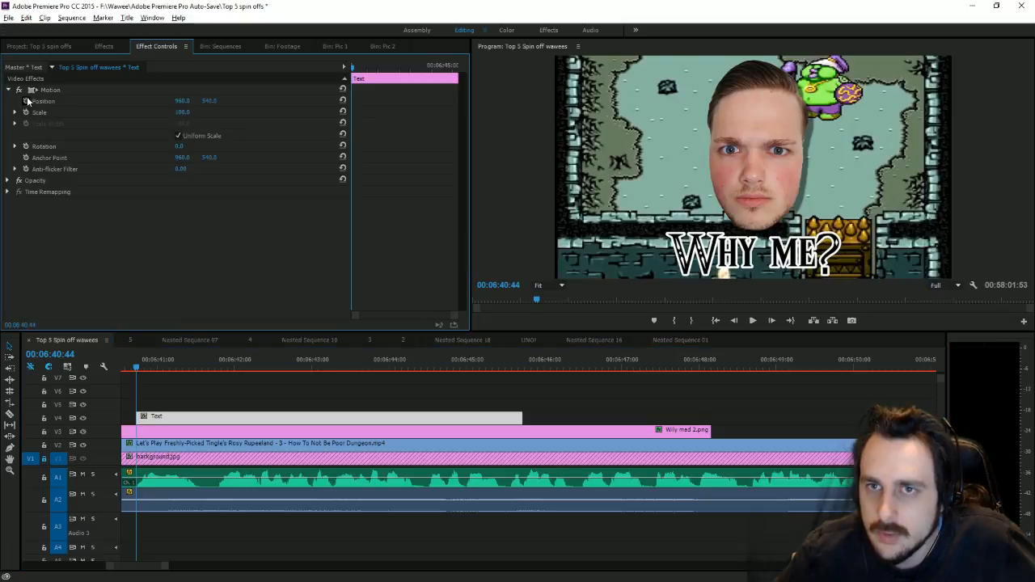
{"action": "left_click_drag", "start_coordinate": [136, 366], "coordinate": [157, 365]}
{"action": "left_click", "coordinate": [312, 100]}
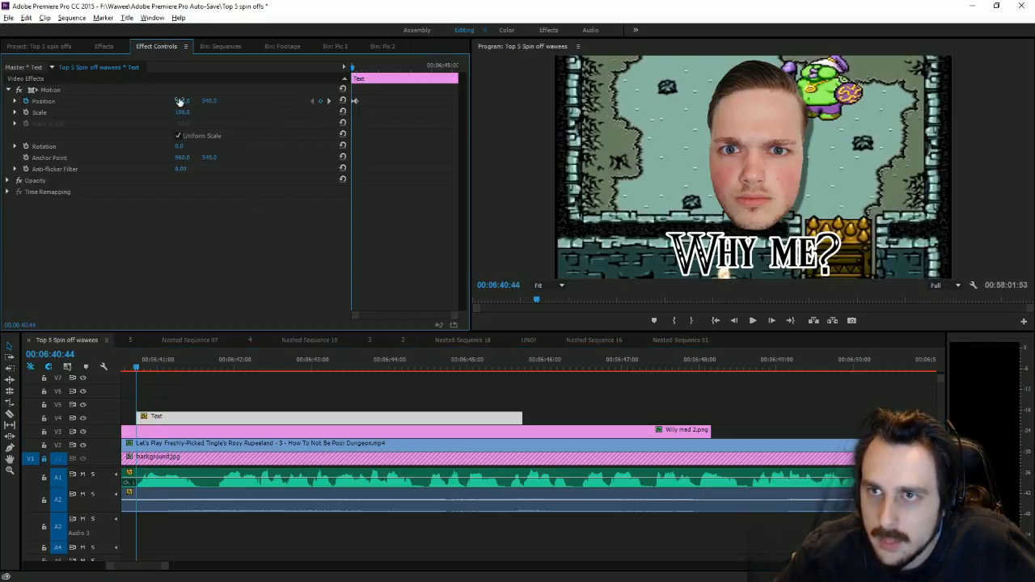
{"action": "left_click_drag", "start_coordinate": [216, 101], "coordinate": [541, 100]}
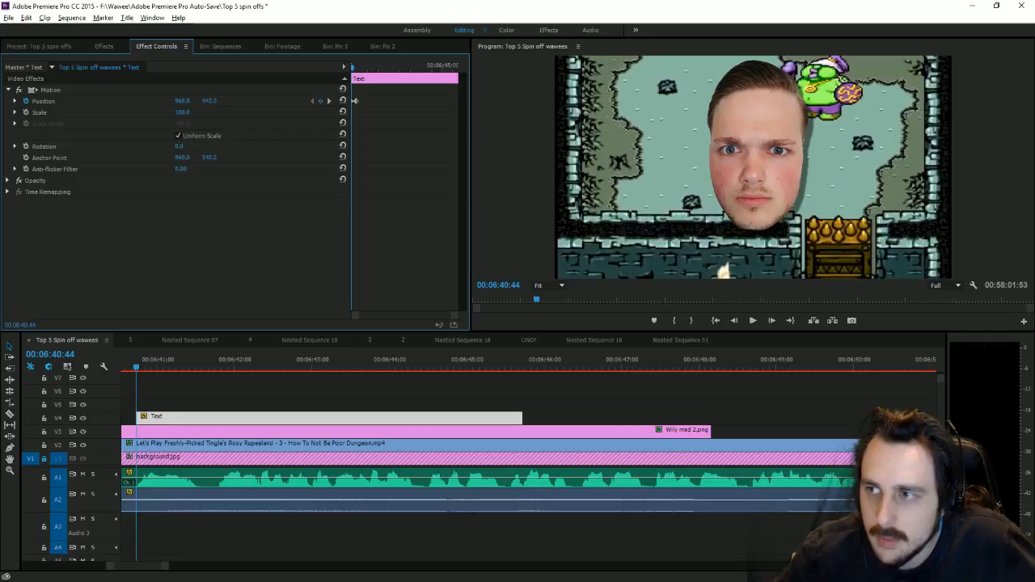
Step: Play back the title's slide-up animation and return the playhead to 06:41:39
{"action": "left_click", "coordinate": [752, 321]}
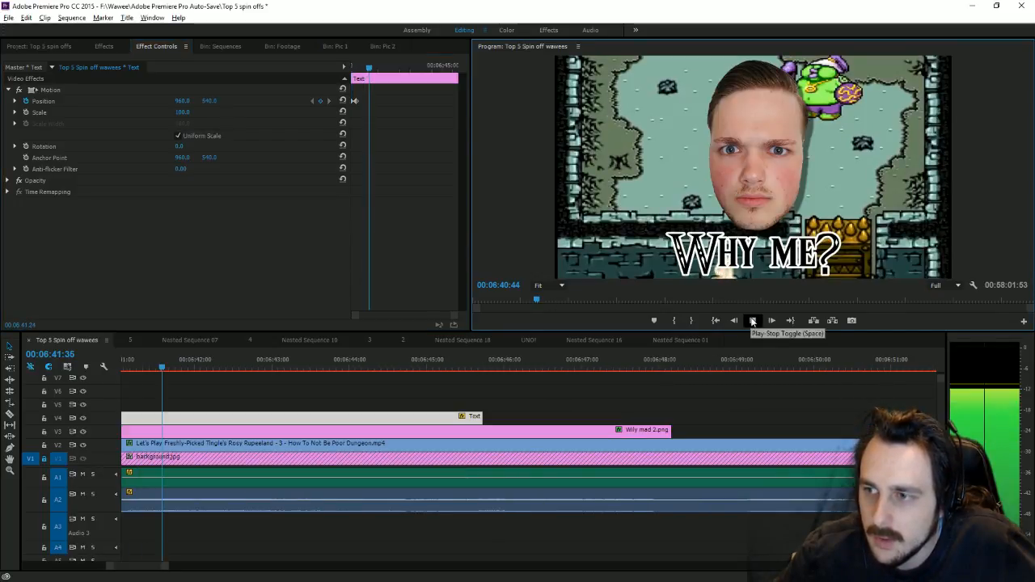
{"action": "left_click_drag", "start_coordinate": [165, 567], "coordinate": [174, 568]}
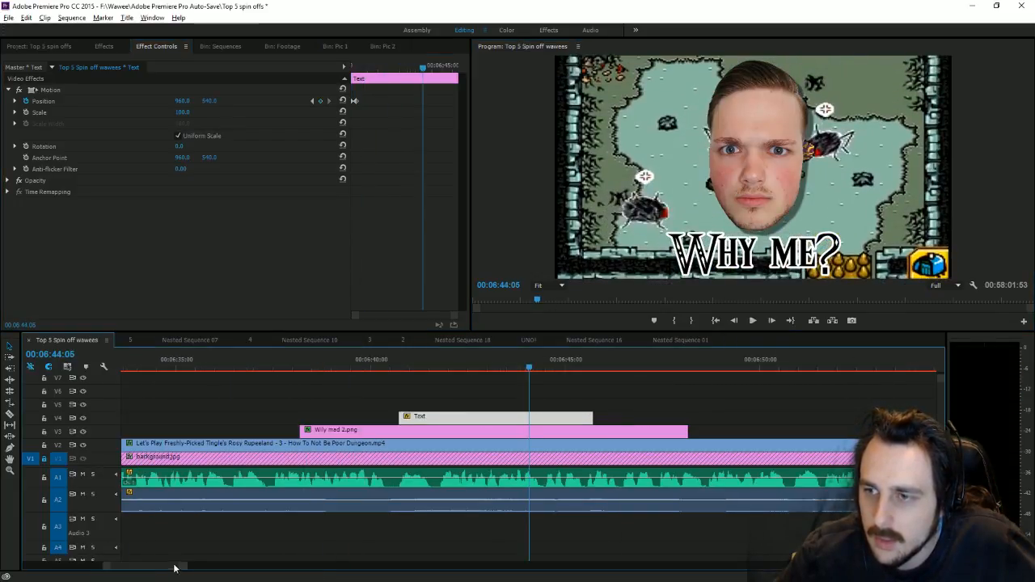
{"action": "left_click_drag", "start_coordinate": [439, 364], "coordinate": [434, 366]}
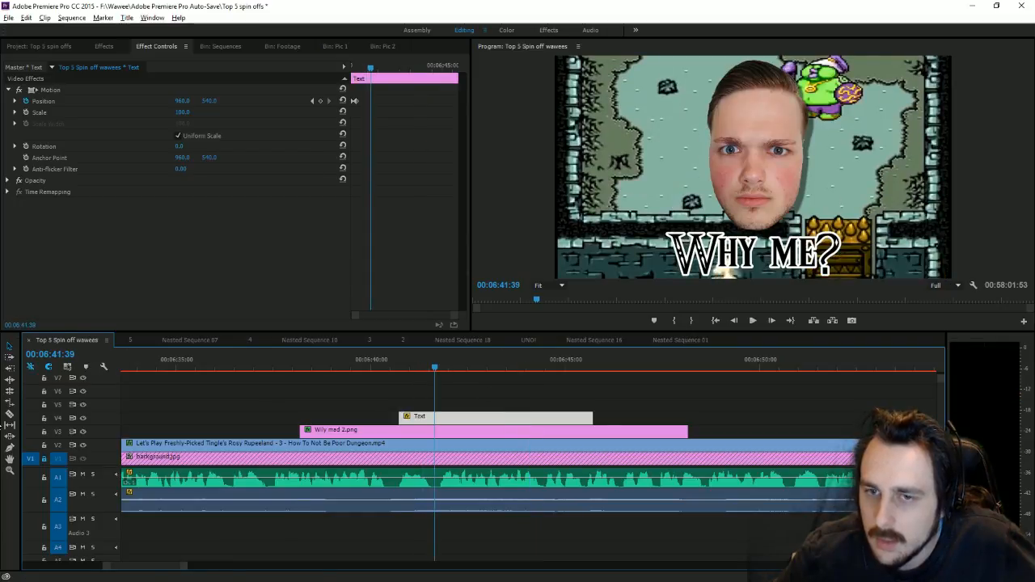
{"action": "left_click", "coordinate": [10, 416]}
Step: Razor-cut V2, V3 and V4 at 06:41:39 and delete all clip pieces to the right
{"action": "left_click", "coordinate": [434, 443]}
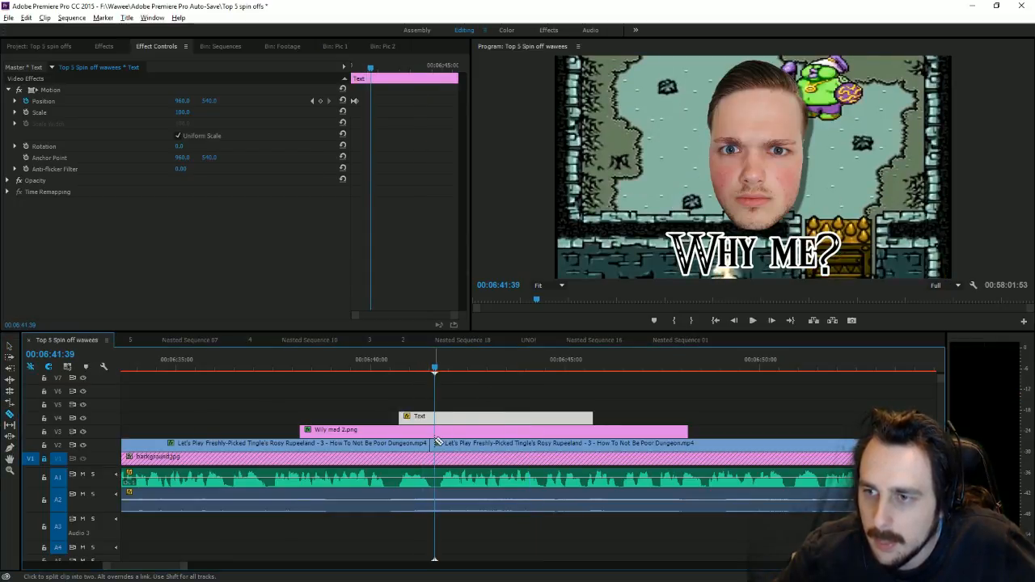
{"action": "left_click", "coordinate": [435, 429]}
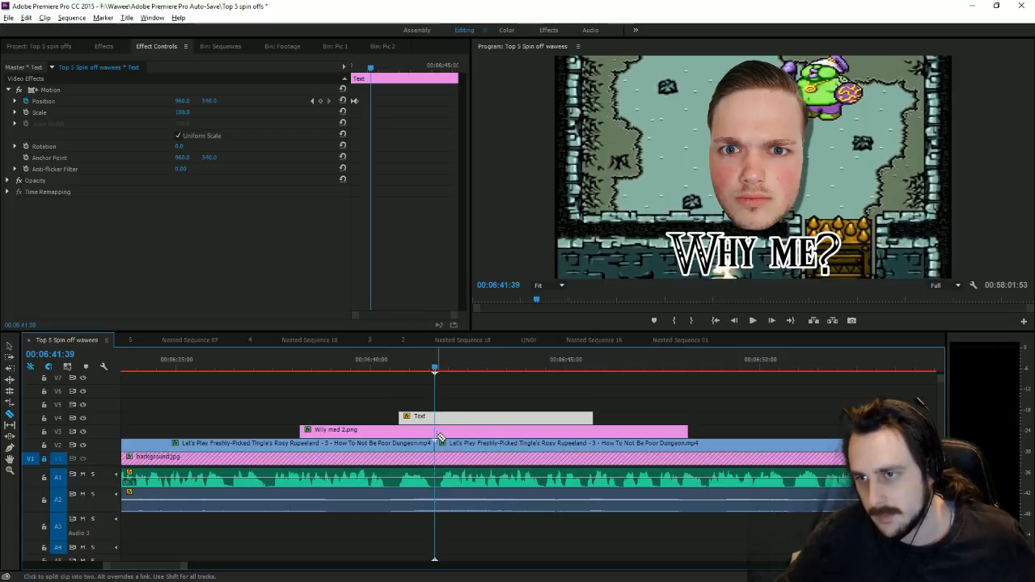
{"action": "left_click", "coordinate": [435, 417]}
{"action": "left_click", "coordinate": [10, 348]}
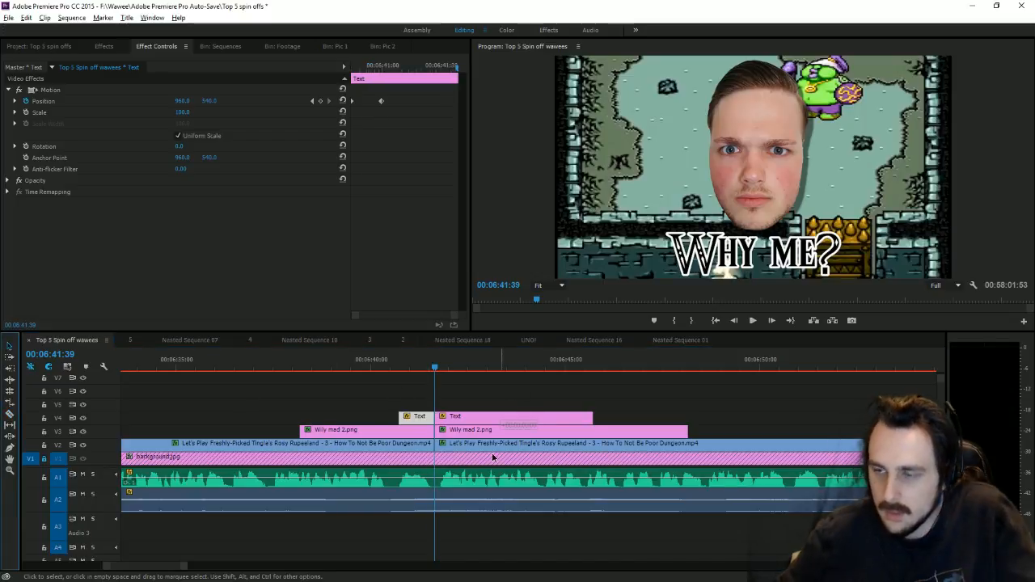
{"action": "left_click_drag", "start_coordinate": [522, 417], "coordinate": [498, 451]}
{"action": "key", "text": "Delete"}
Step: Check the video script, then bring the playhead back to around 06:03 in the sequence
{"action": "key", "text": "alt+Tab"}
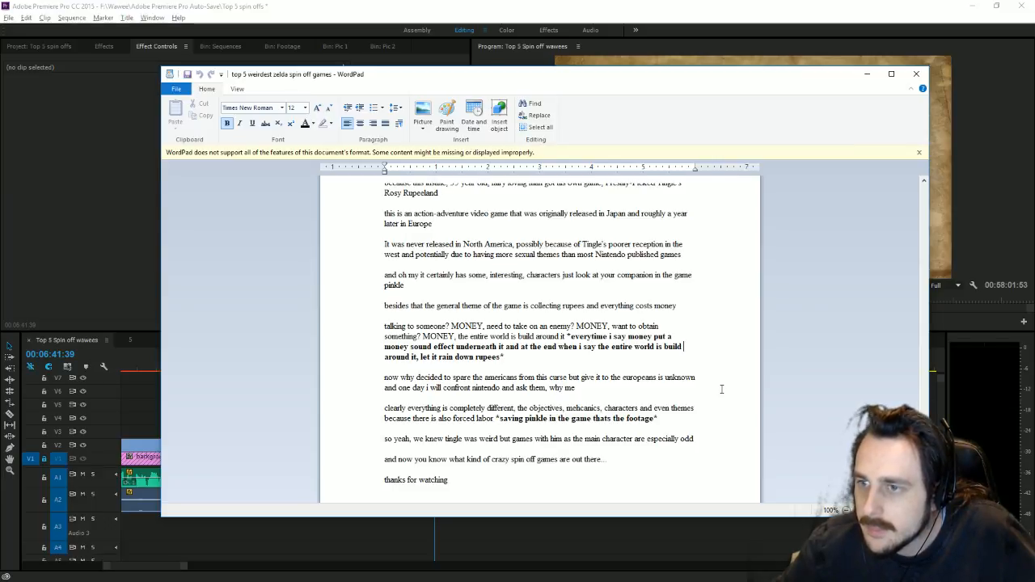
{"action": "left_click", "coordinate": [478, 5]}
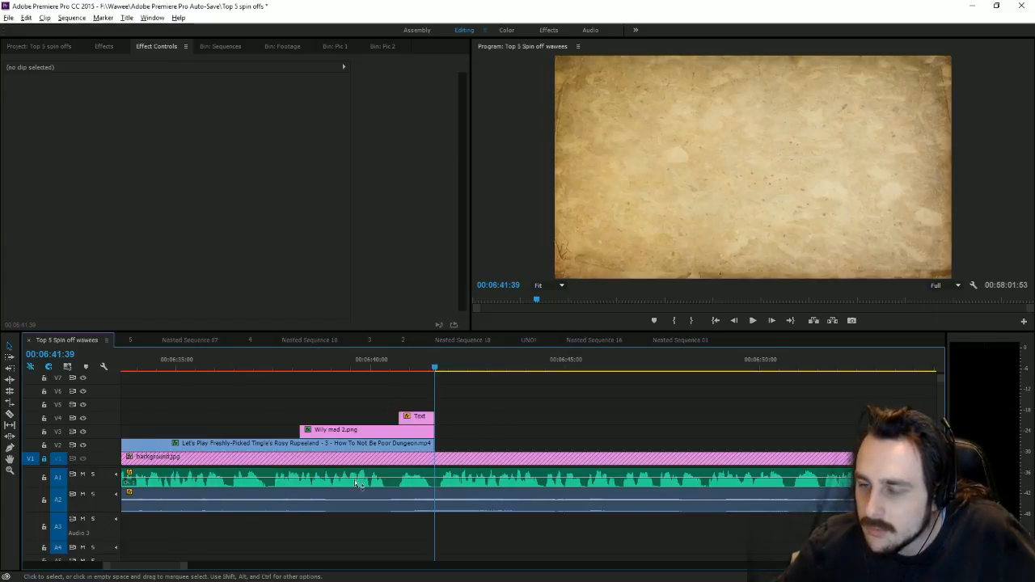
{"action": "left_click_drag", "start_coordinate": [185, 568], "coordinate": [499, 570]}
{"action": "left_click_drag", "start_coordinate": [188, 365], "coordinate": [226, 374]}
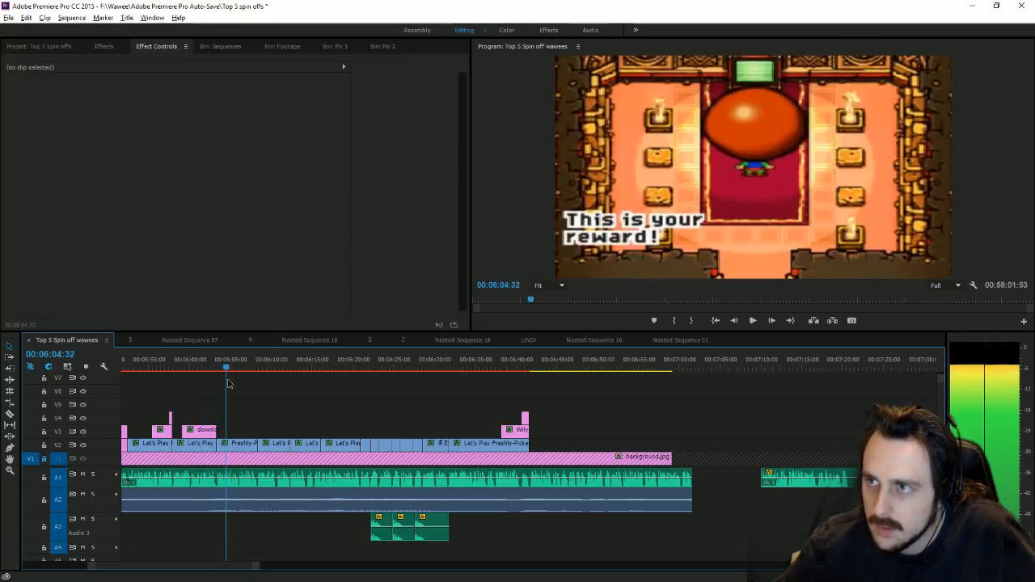
{"action": "left_click", "coordinate": [240, 446]}
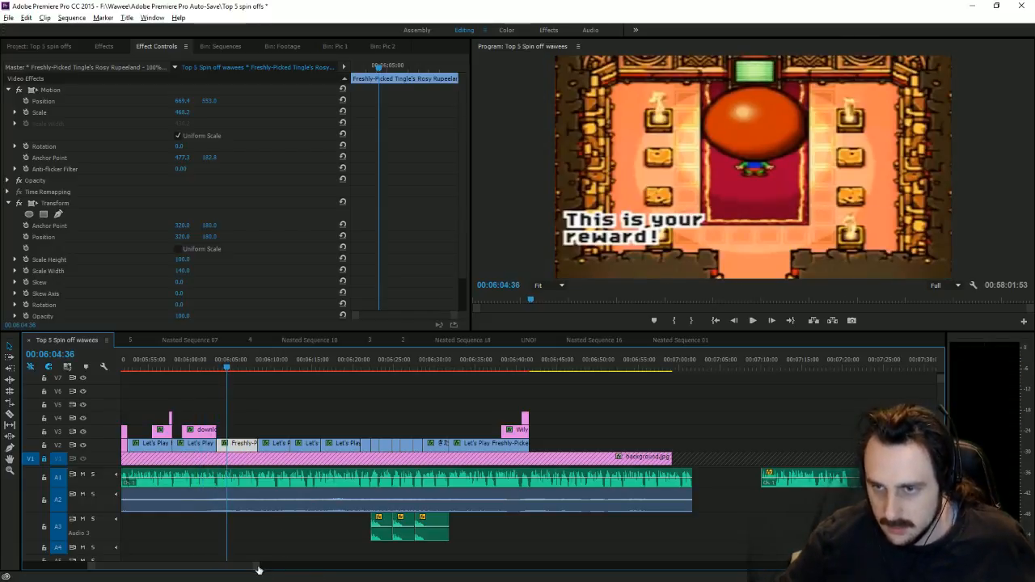
{"action": "key", "text": "backslash"}
{"action": "left_click", "coordinate": [769, 362]}
{"action": "key", "text": "ctrl+v"}
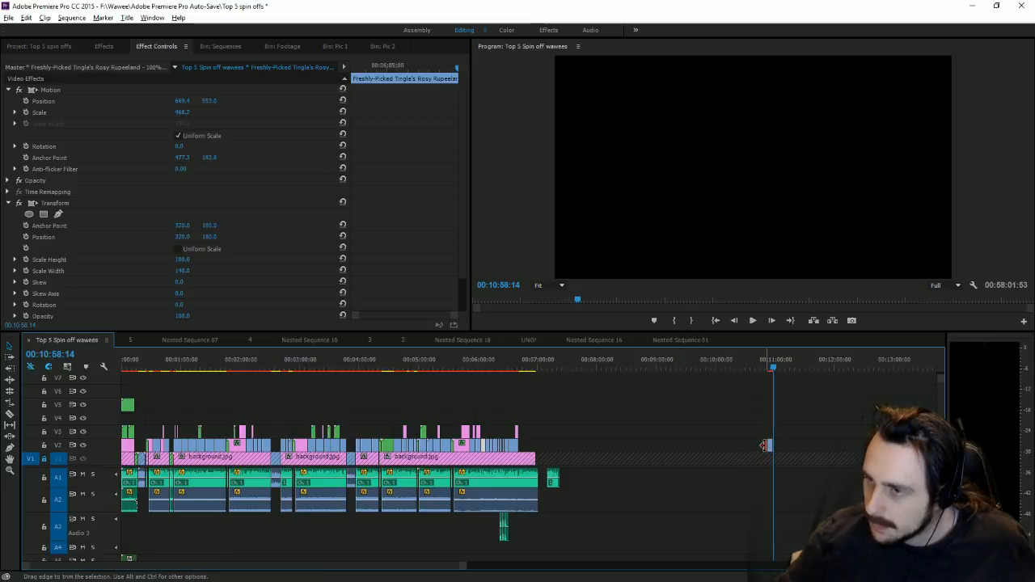
{"action": "left_click_drag", "start_coordinate": [770, 445], "coordinate": [654, 431]}
{"action": "left_click", "coordinate": [731, 362]}
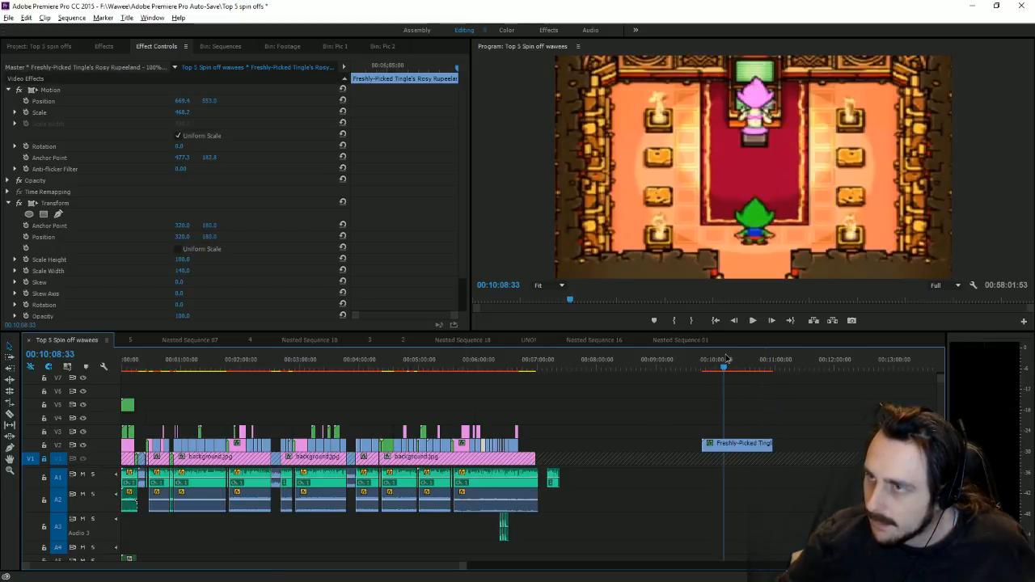
{"action": "left_click_drag", "start_coordinate": [681, 412], "coordinate": [787, 483]}
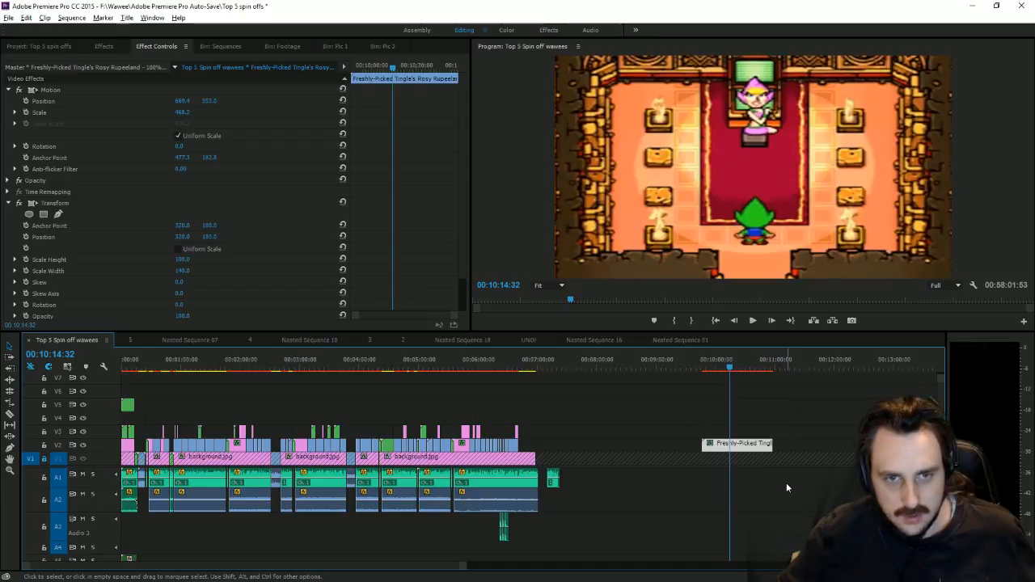
{"action": "left_click_drag", "start_coordinate": [730, 368], "coordinate": [754, 391]}
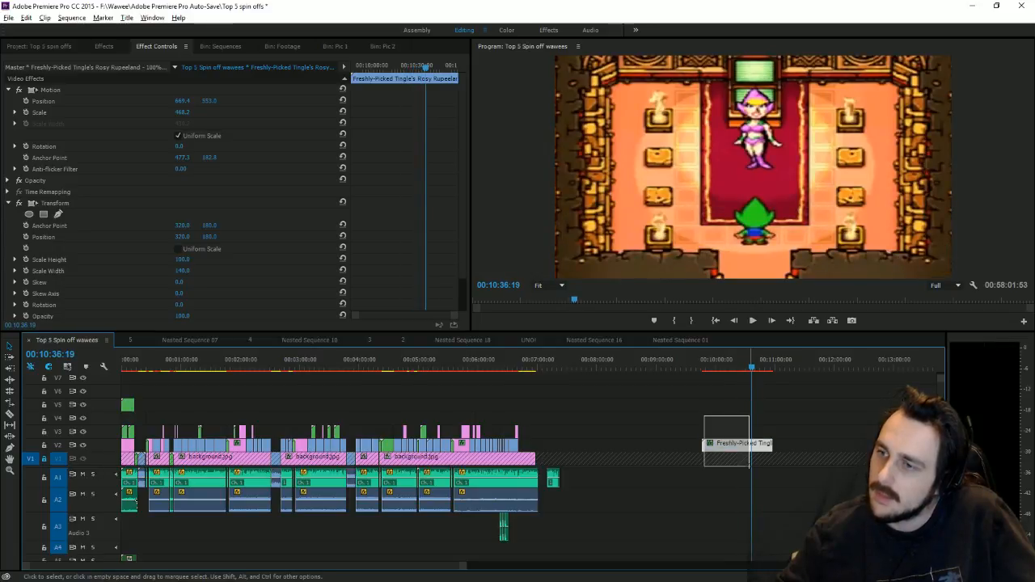
{"action": "key", "text": "Delete"}
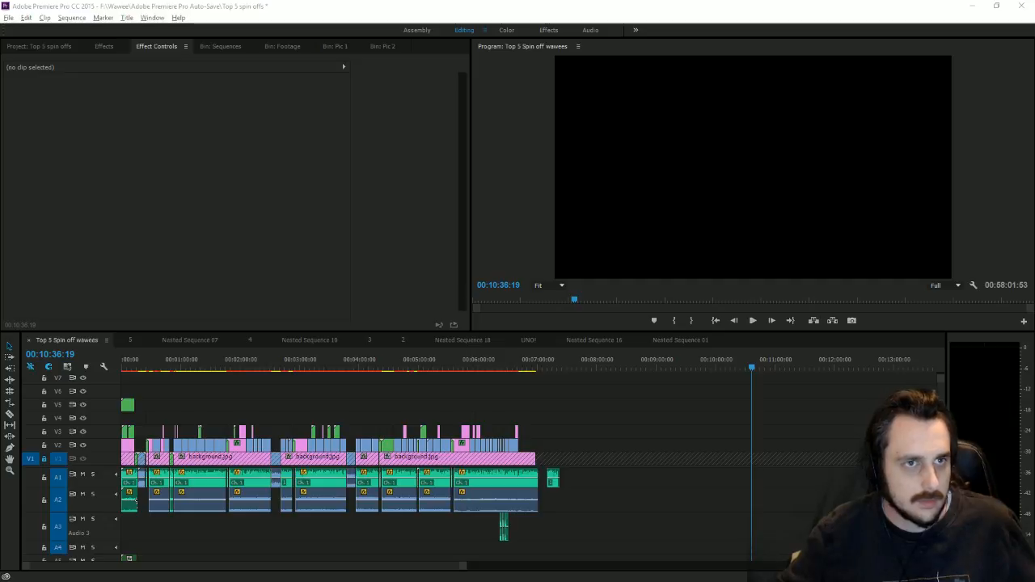
{"action": "left_click_drag", "start_coordinate": [1, 77], "coordinate": [585, 0]}
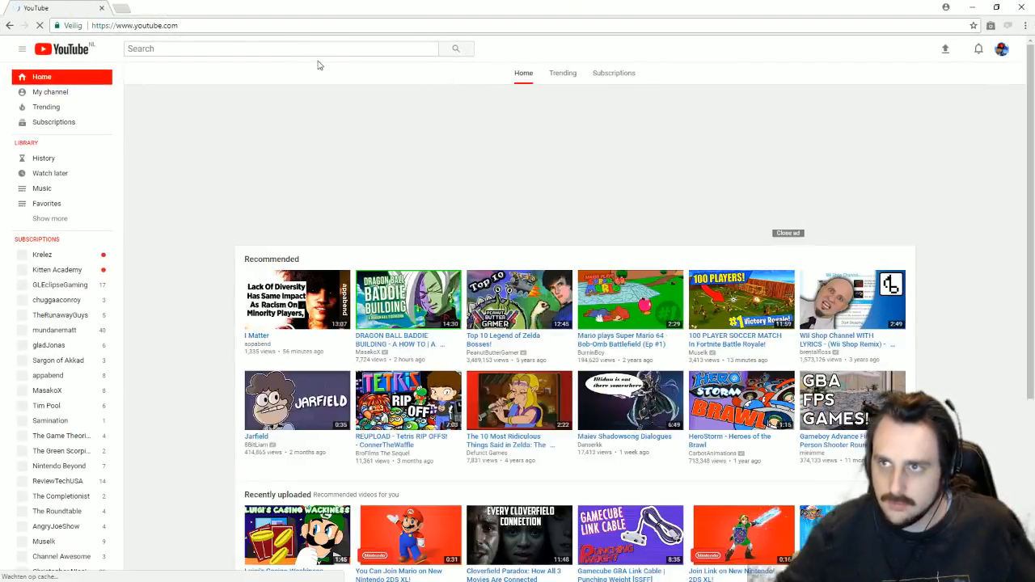
Step: Search YouTube for 'true rupeeland cutscene'
{"action": "left_click", "coordinate": [251, 47]}
{"action": "type", "text": "true ru"}
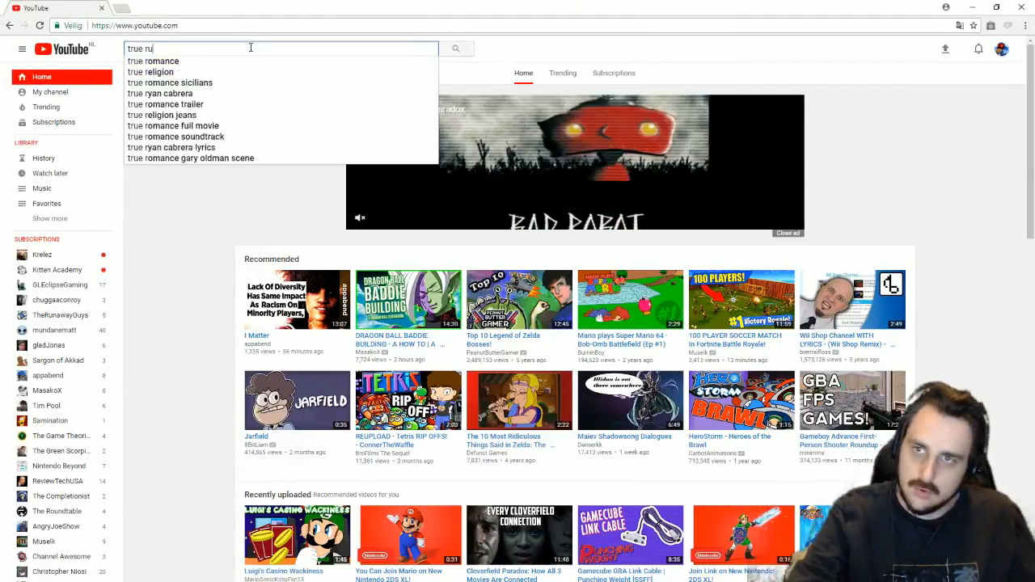
{"action": "type", "text": "peela"}
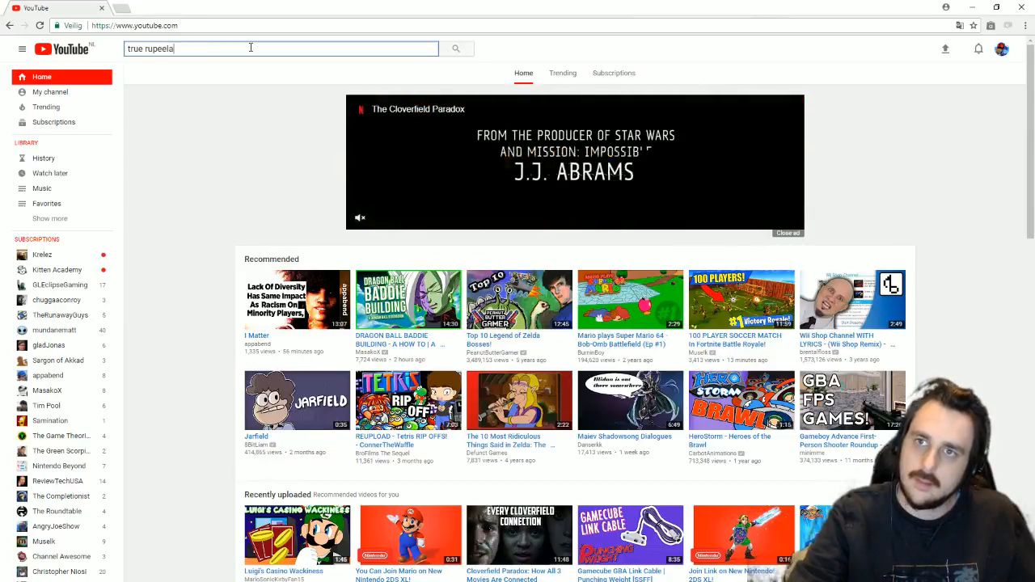
{"action": "type", "text": "nd cutscene"}
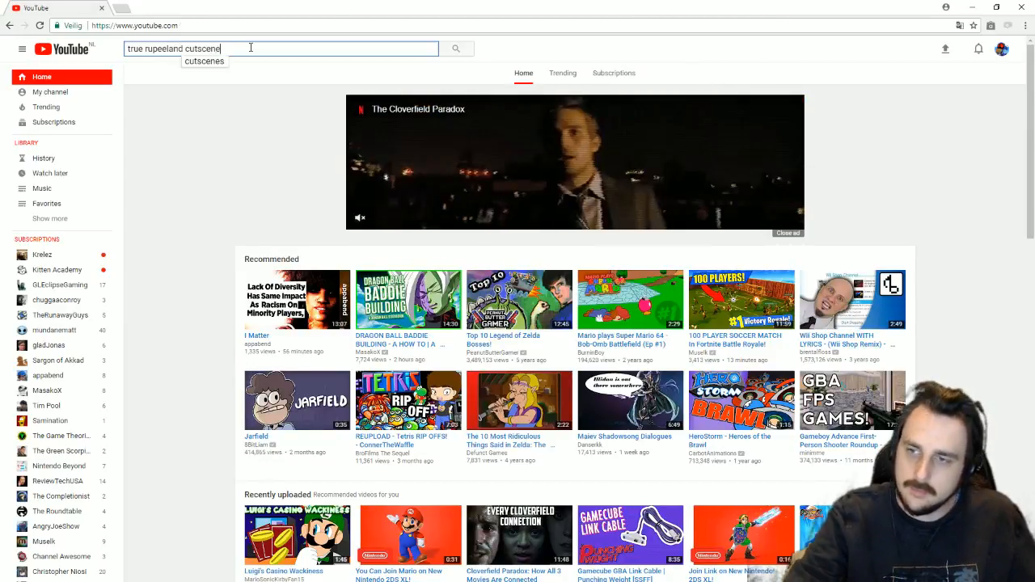
{"action": "key", "text": "Return"}
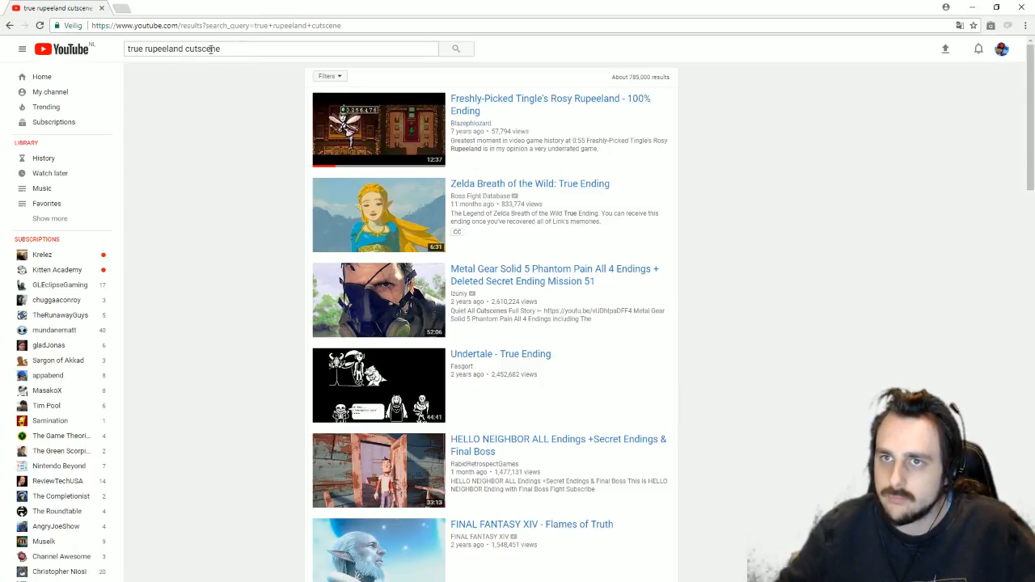
Step: Replace the query with 'learn the truth of rupeeland' and run the search
{"action": "left_click", "coordinate": [259, 49]}
{"action": "scroll", "coordinate": [719, 272], "scroll_direction": "down", "scroll_amount": 2}
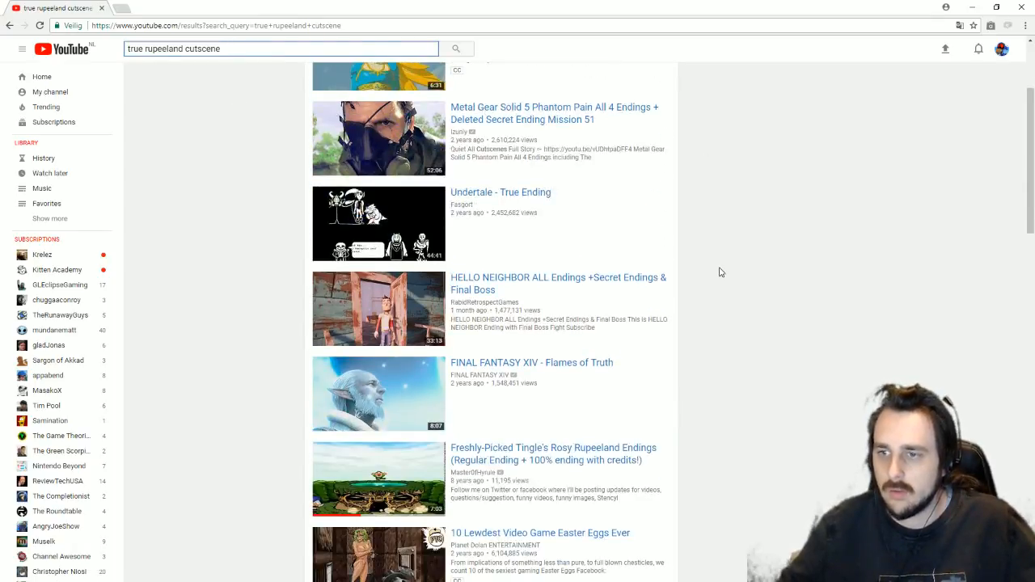
{"action": "scroll", "coordinate": [719, 273], "scroll_direction": "up", "scroll_amount": 2}
{"action": "scroll", "coordinate": [728, 275], "scroll_direction": "down", "scroll_amount": 3}
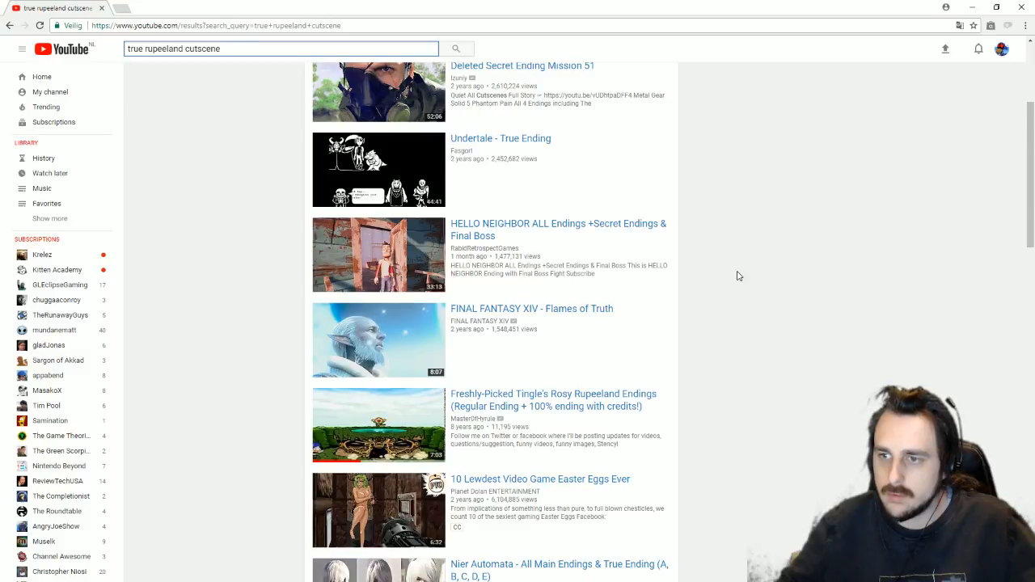
{"action": "scroll", "coordinate": [646, 219], "scroll_direction": "up", "scroll_amount": 3}
{"action": "key", "text": "ctrl+a"}
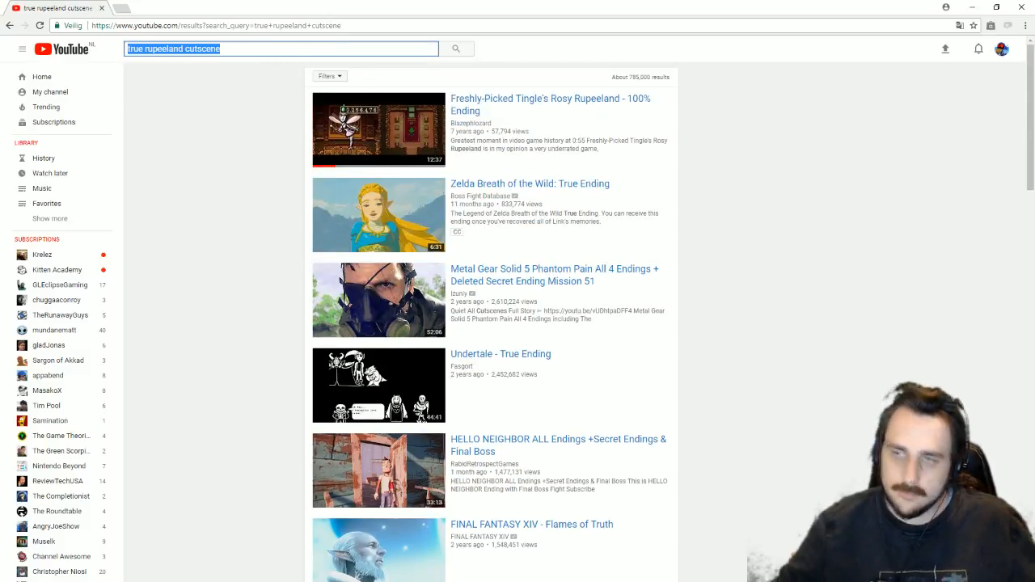
{"action": "type", "text": "learn the trut"}
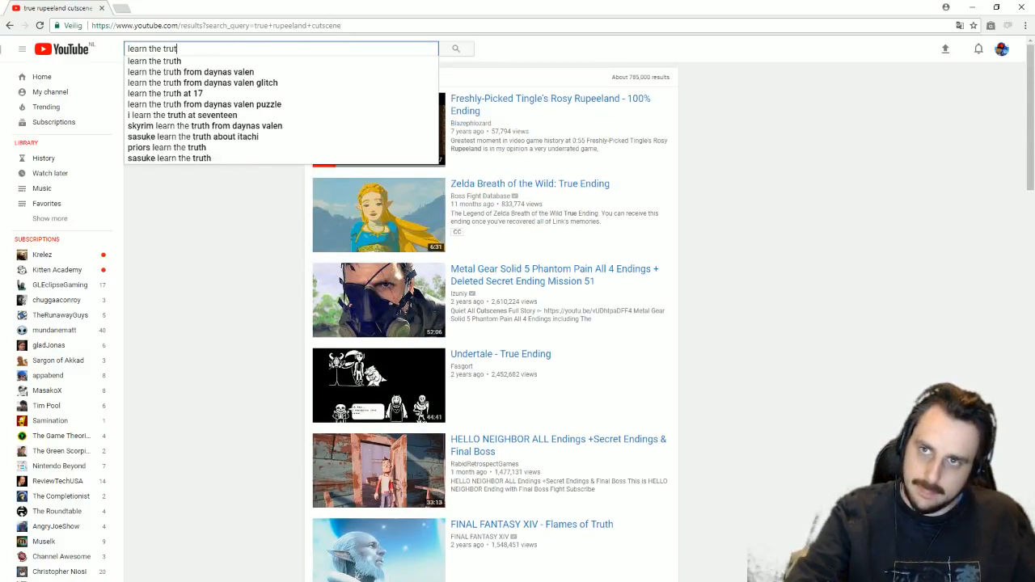
{"action": "type", "text": "h of rupeeland"}
{"action": "key", "text": "Return"}
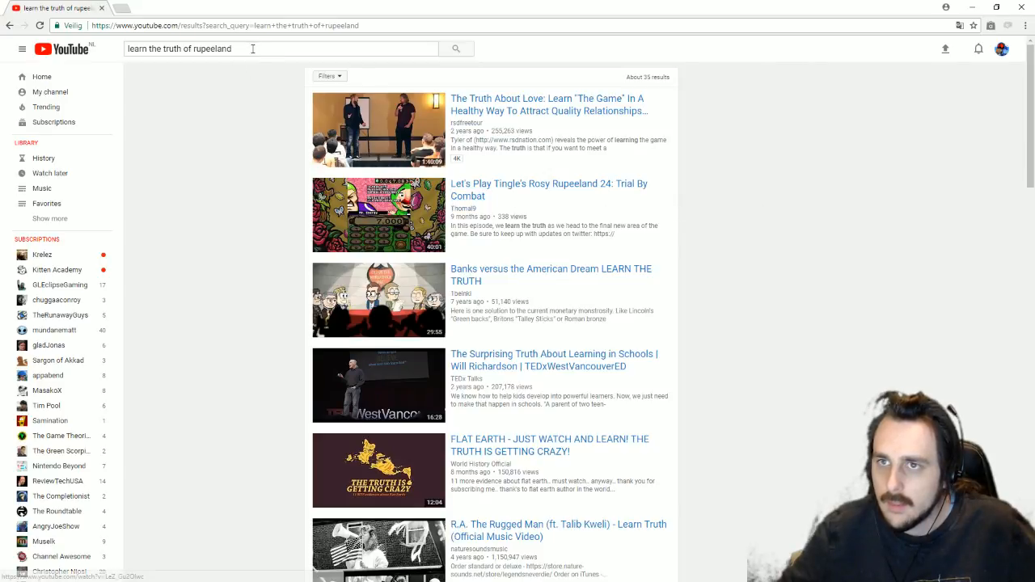
Step: Search instead for 'Great fairy tingle rupeeland'
{"action": "left_click", "coordinate": [283, 49]}
{"action": "type", "text": "Great fairy tingle "}
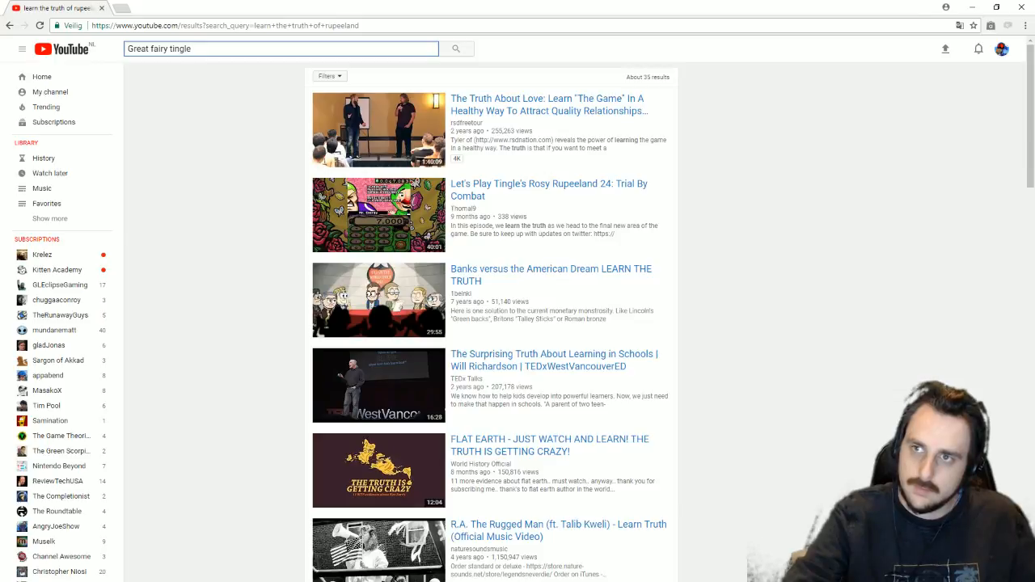
{"action": "type", "text": "rupeeland"}
{"action": "key", "text": "Return"}
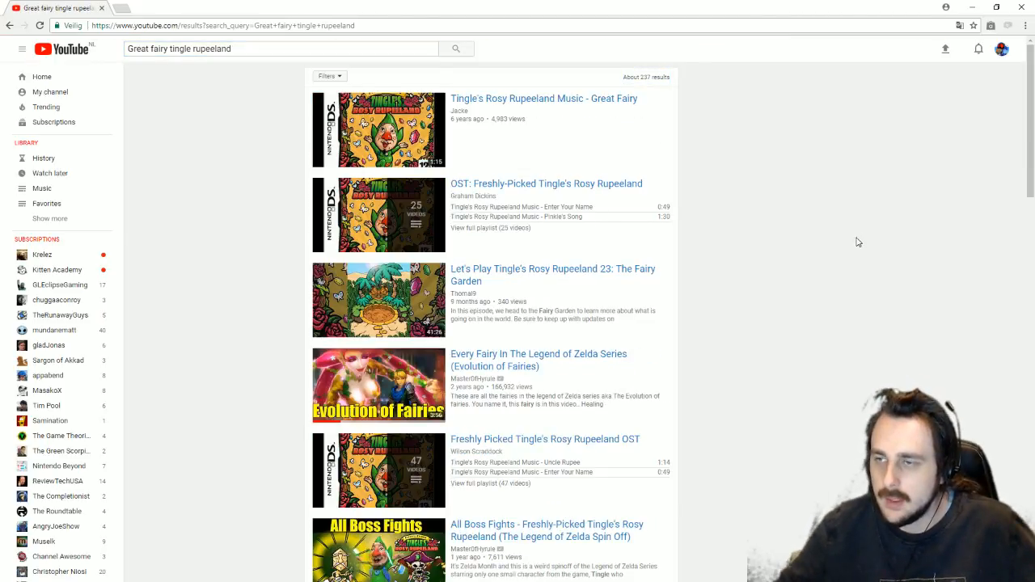
Step: Open the Rosy Rupeeland 23: The Fairy Garden video and skip from 11:27 to about 32:02, dismissing an ad
{"action": "left_click", "coordinate": [542, 269]}
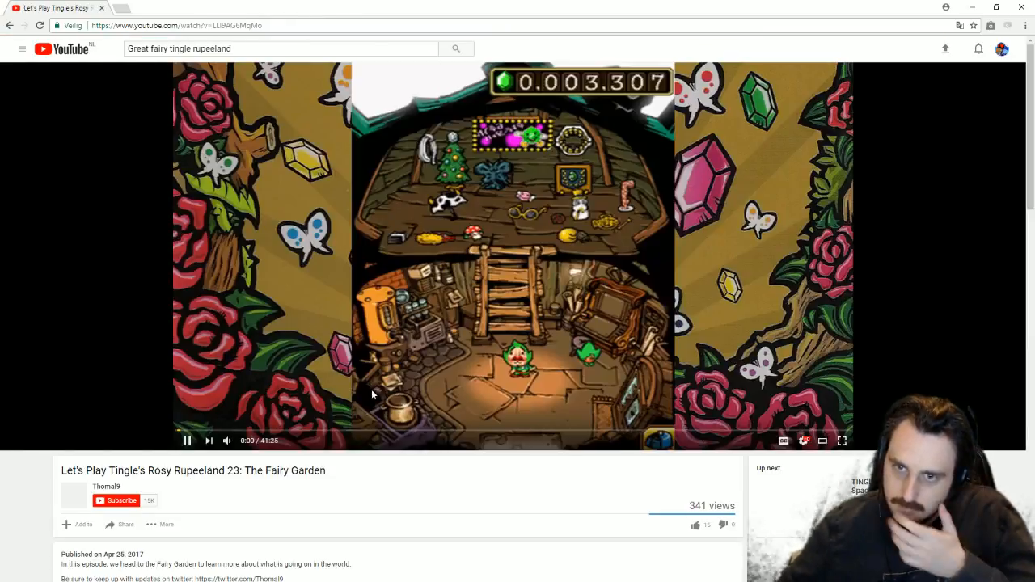
{"action": "left_click", "coordinate": [362, 431]}
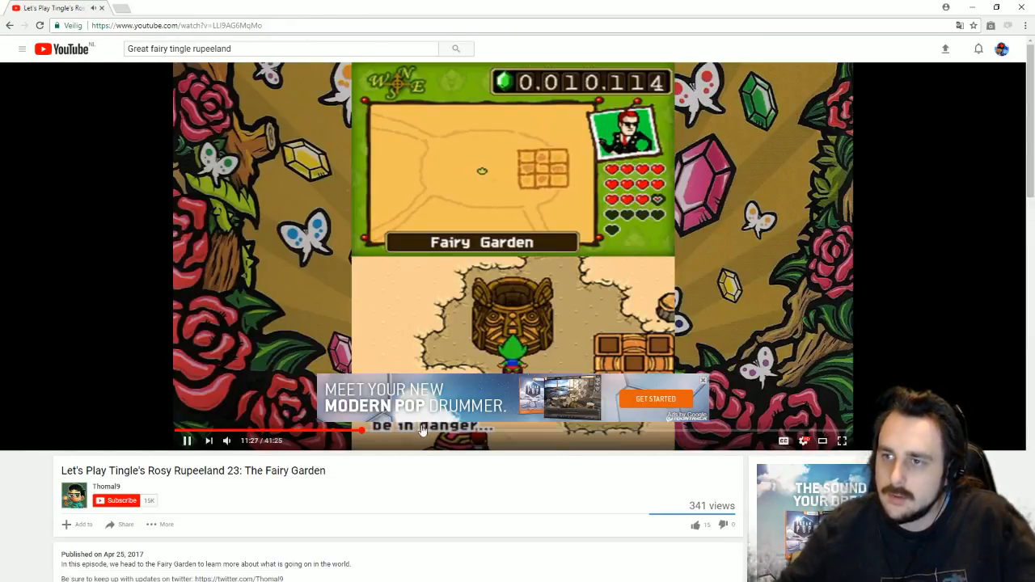
{"action": "left_click", "coordinate": [702, 381]}
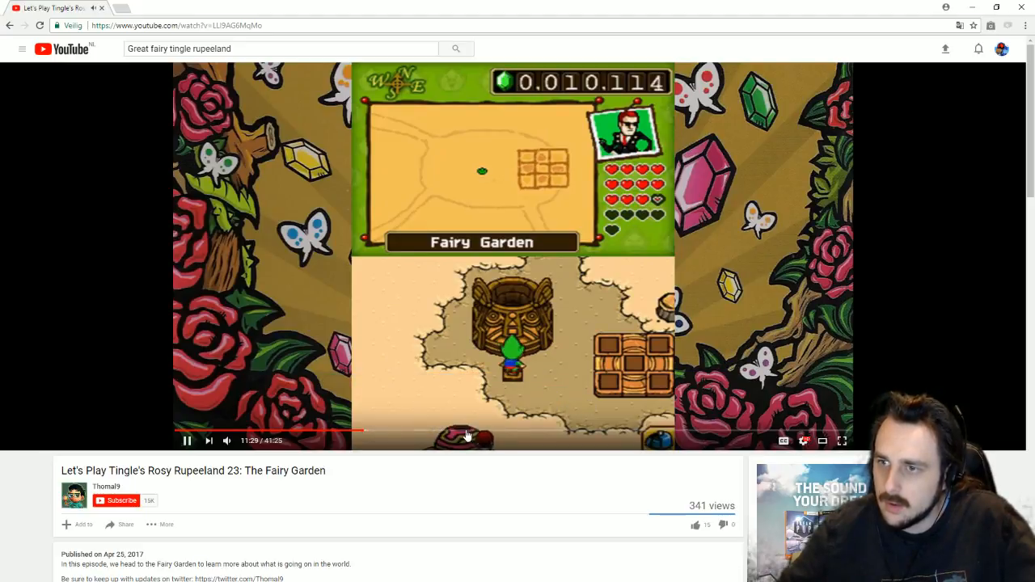
{"action": "left_click", "coordinate": [466, 431]}
{"action": "left_click", "coordinate": [595, 431]}
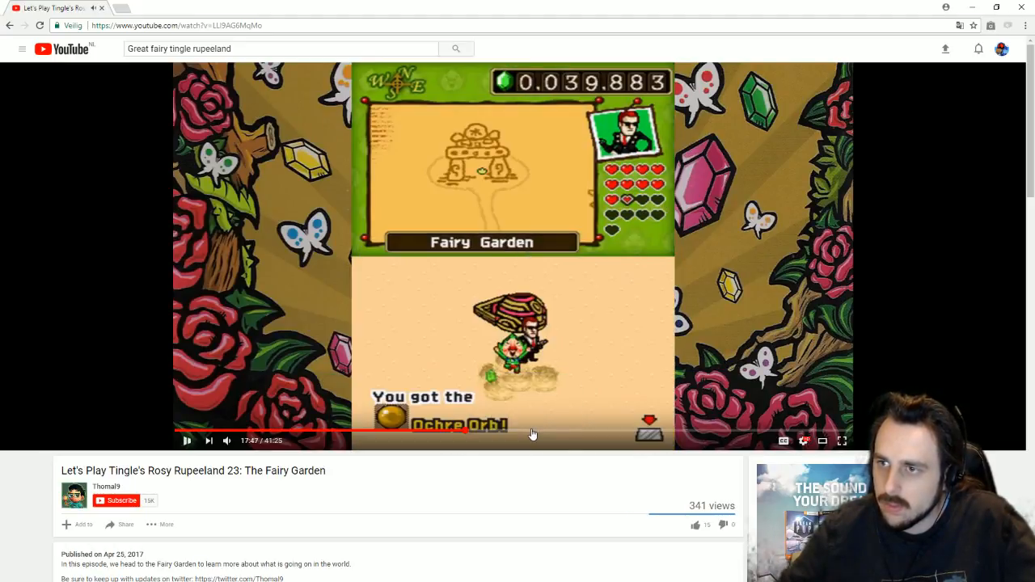
{"action": "left_click", "coordinate": [647, 433]}
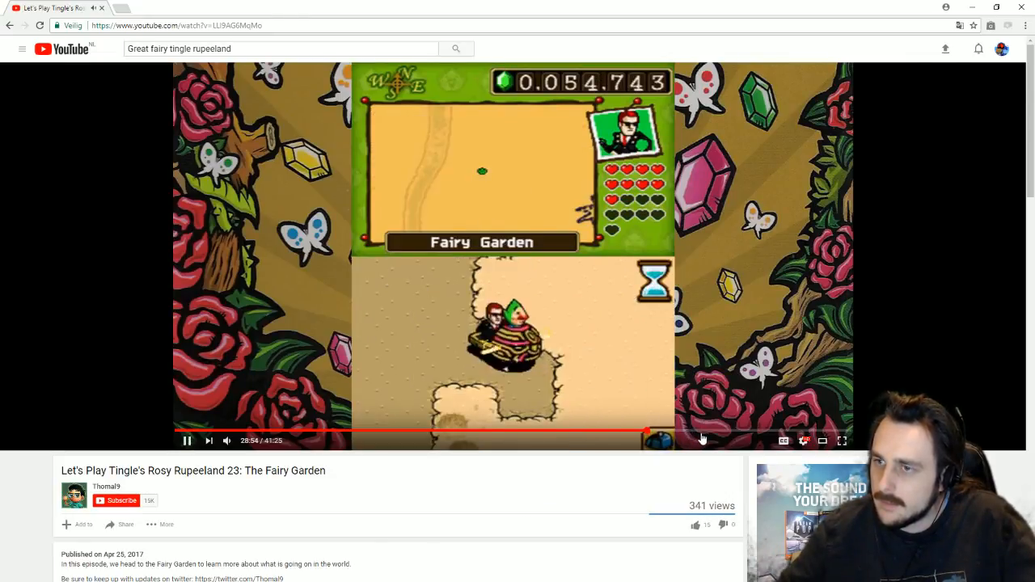
{"action": "left_click", "coordinate": [697, 433]}
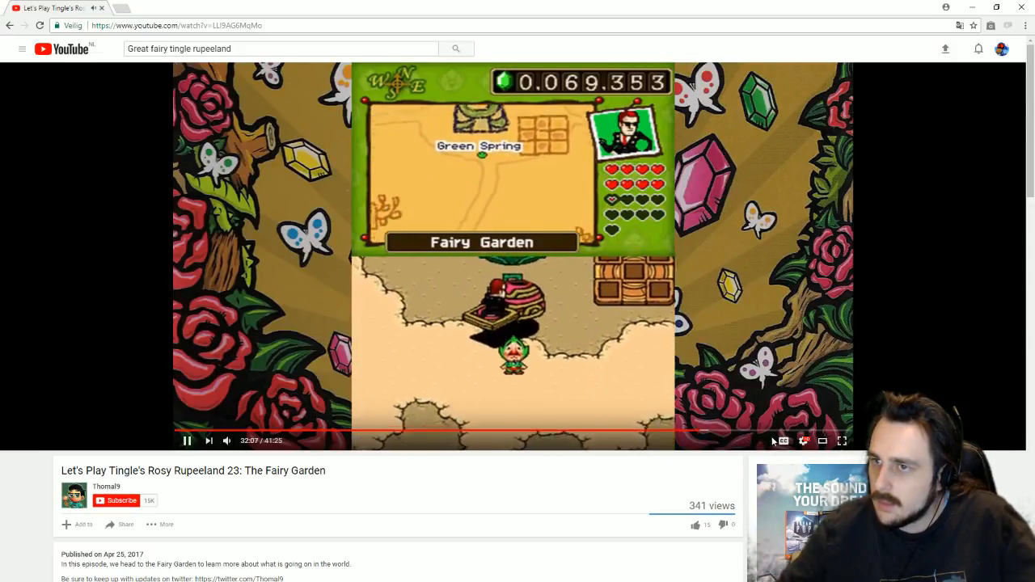
Step: Jump from 36:19 to the Map-Seller scene, pause and resume, then select the episode title
{"action": "left_click", "coordinate": [769, 432]}
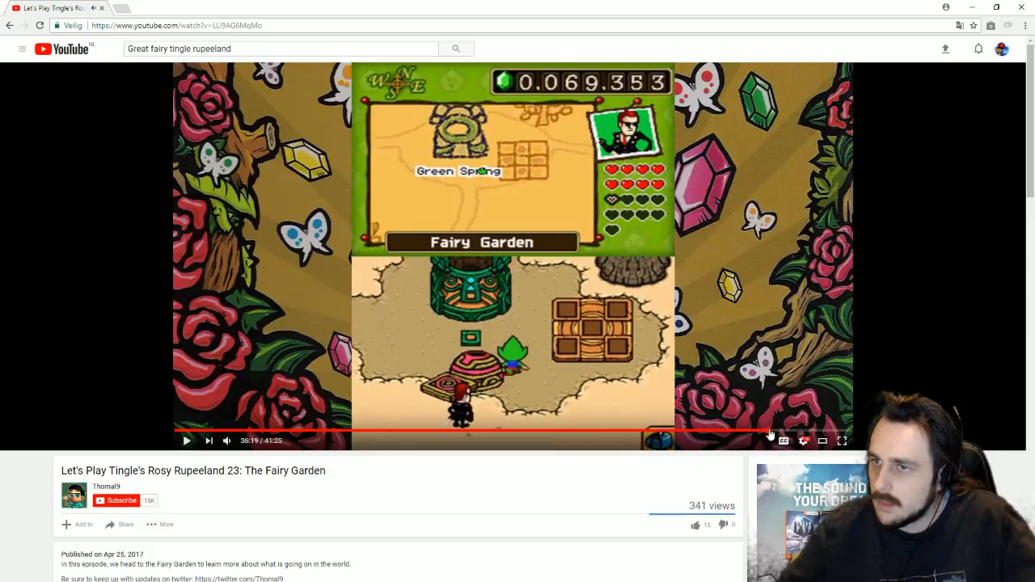
{"action": "left_click", "coordinate": [792, 432]}
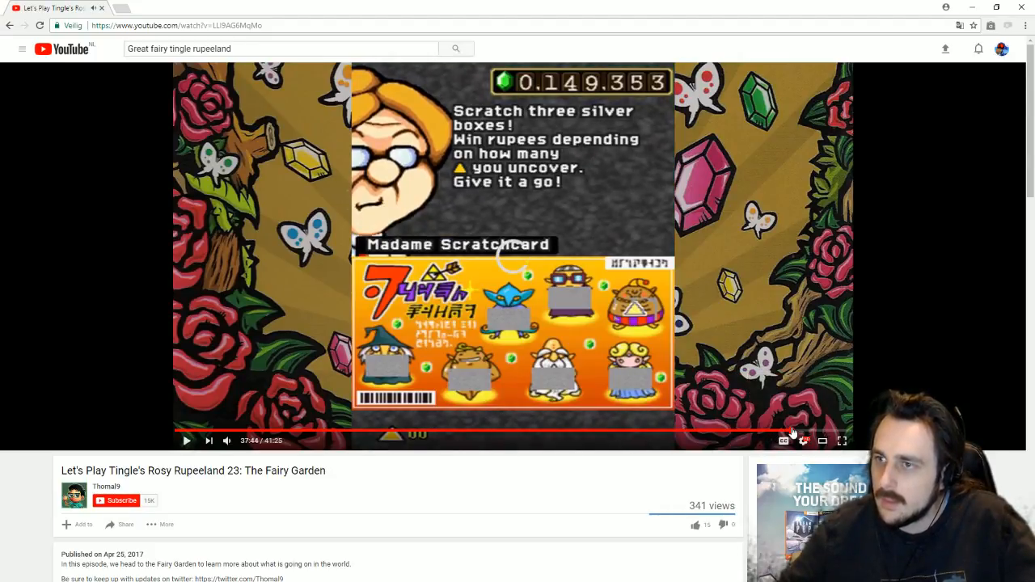
{"action": "left_click", "coordinate": [809, 432]}
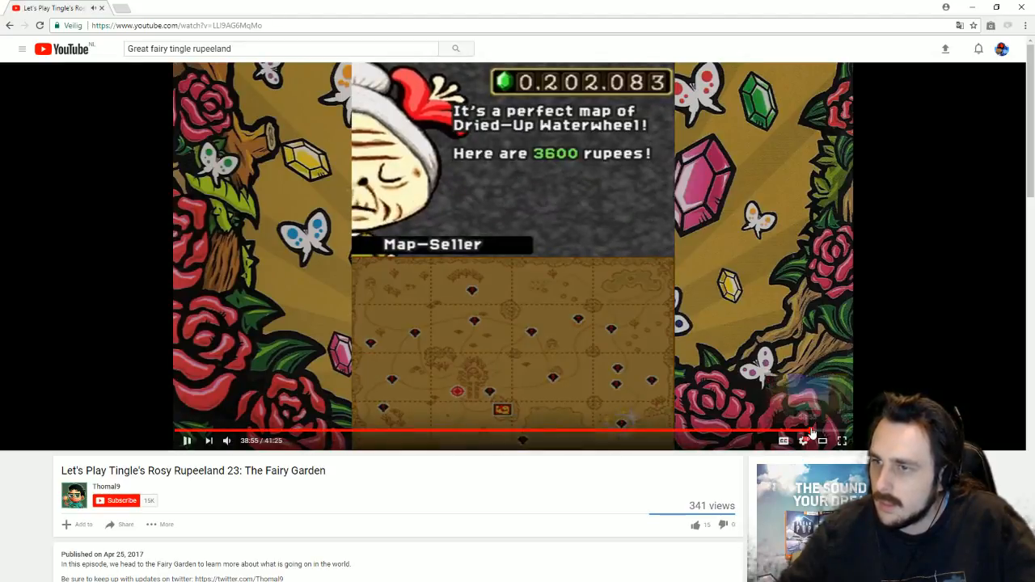
{"action": "key", "text": "space"}
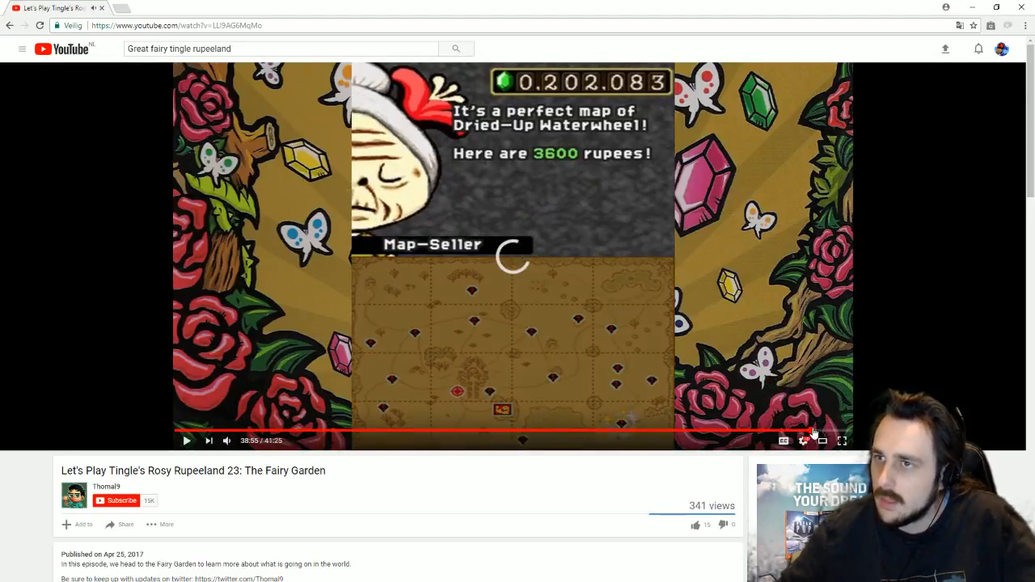
{"action": "key", "text": "space"}
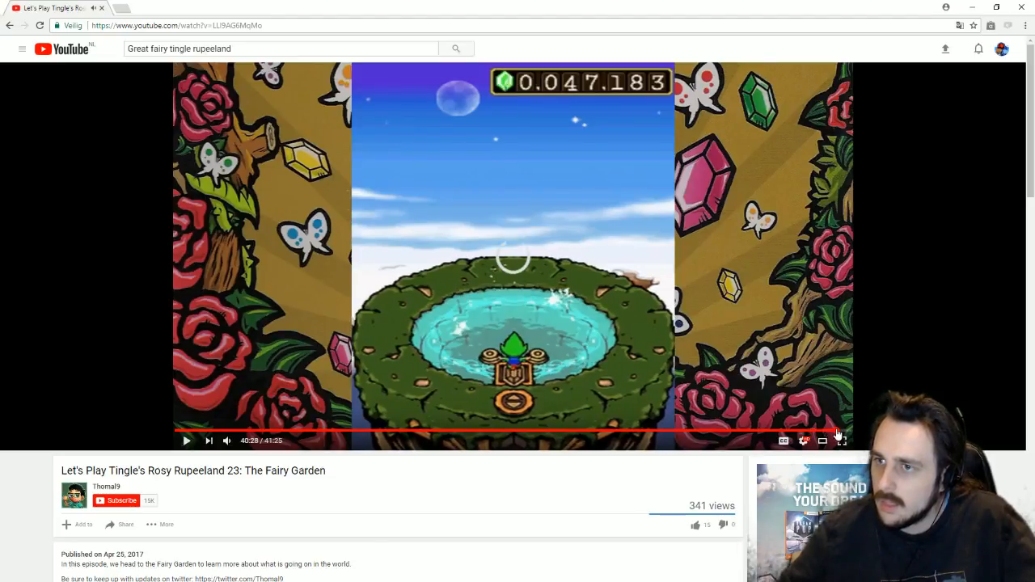
{"action": "scroll", "coordinate": [547, 518], "scroll_direction": "down", "scroll_amount": 3}
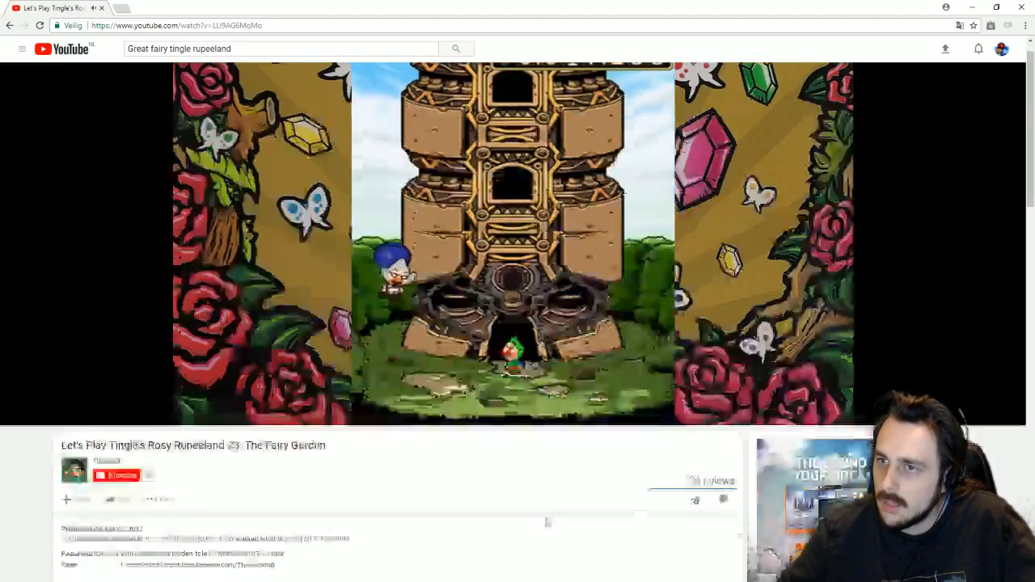
{"action": "scroll", "coordinate": [544, 487], "scroll_direction": "up", "scroll_amount": 3}
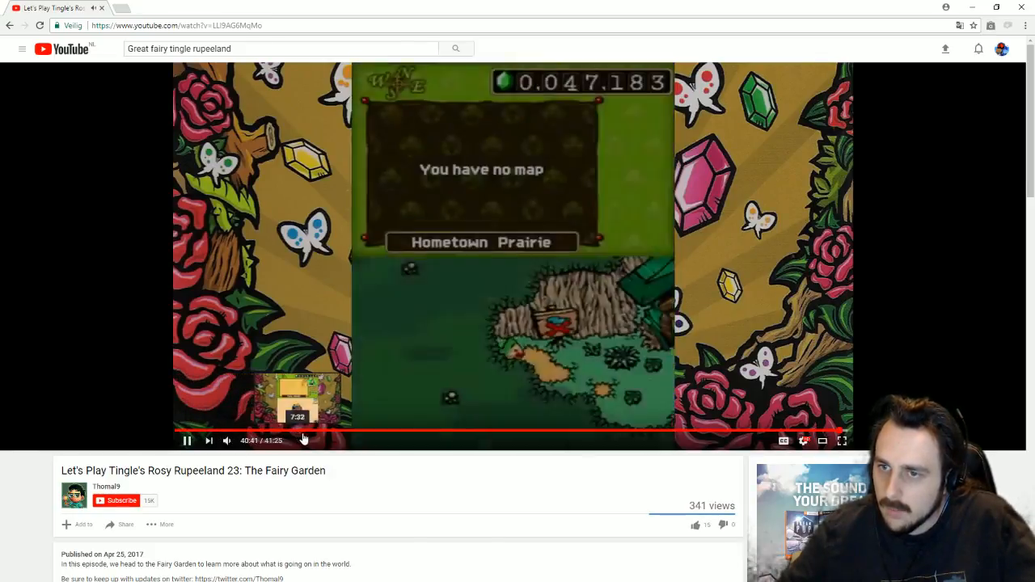
{"action": "scroll", "coordinate": [574, 458], "scroll_direction": "down", "scroll_amount": 2}
{"action": "scroll", "coordinate": [574, 458], "scroll_direction": "down", "scroll_amount": 4}
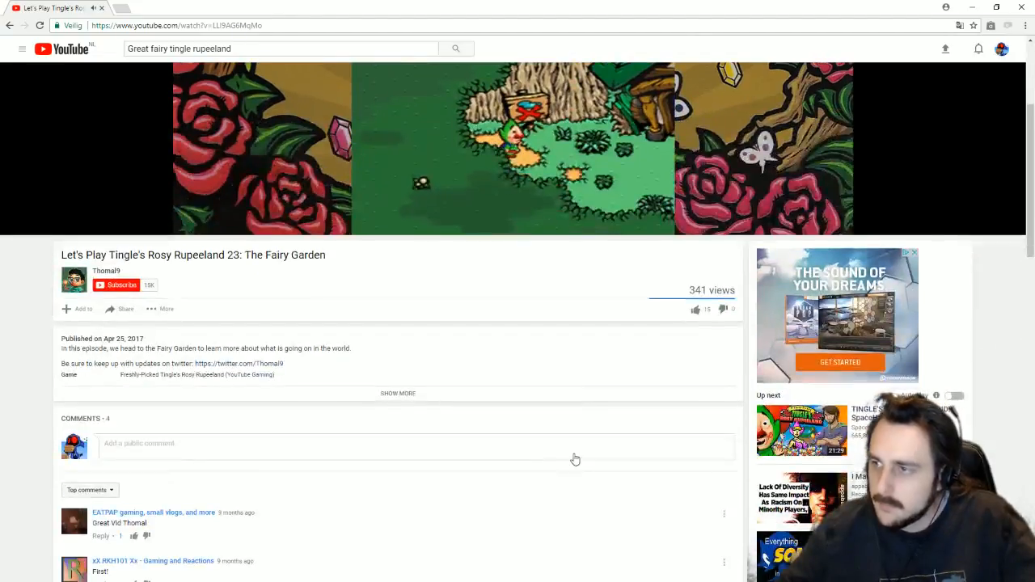
{"action": "scroll", "coordinate": [569, 455], "scroll_direction": "up", "scroll_amount": 5}
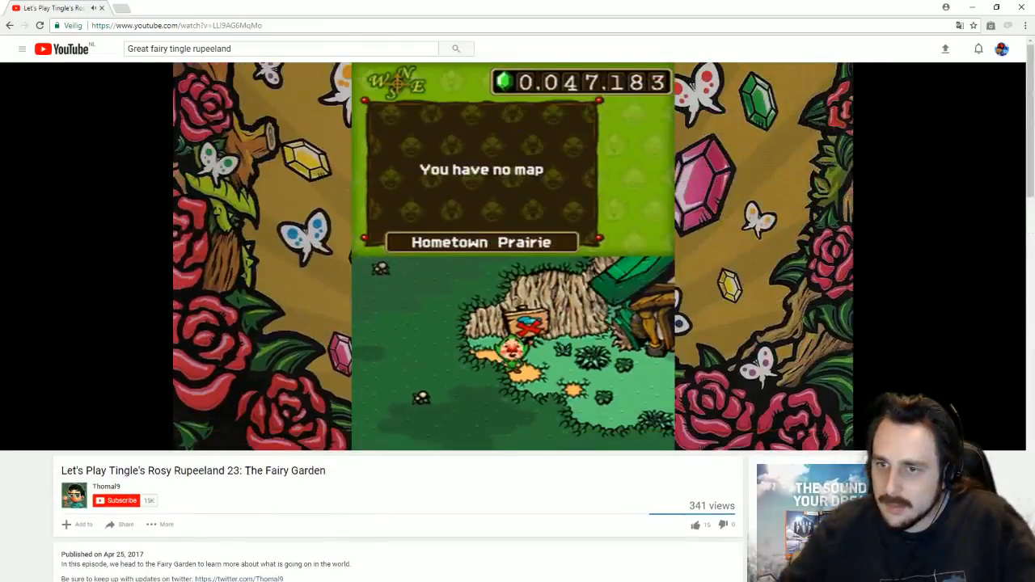
{"action": "left_click_drag", "start_coordinate": [240, 470], "coordinate": [51, 469]}
{"action": "key", "text": "ctrl+c"}
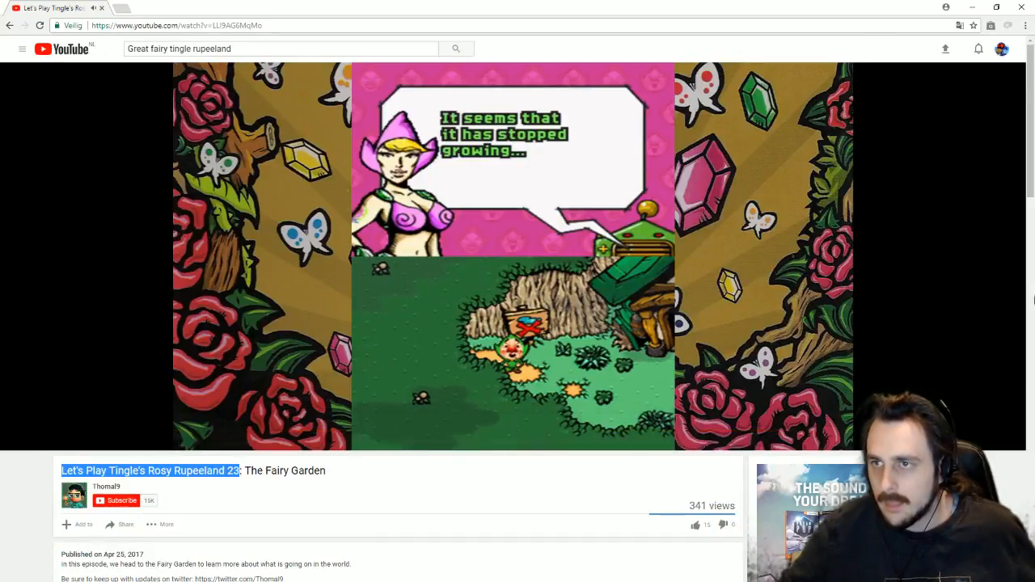
Step: Search the pasted episode title with 24 and open 'Rosy Rupeeland 24: Trial By Combat'
{"action": "left_click", "coordinate": [282, 61]}
{"action": "left_click", "coordinate": [230, 53]}
{"action": "key", "text": "ctrl+shift+Left"}
{"action": "key", "text": "ctrl+shift+Left"}
{"action": "key", "text": "ctrl+shift+Left"}
{"action": "key", "text": "ctrl+shift+Left"}
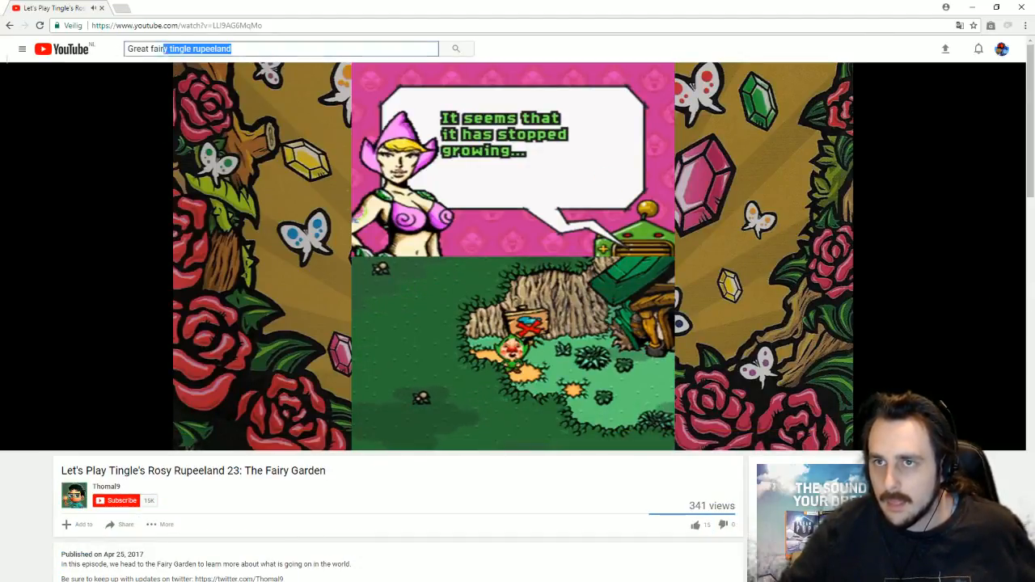
{"action": "key", "text": "ctrl+v"}
{"action": "key", "text": "BackSpace"}
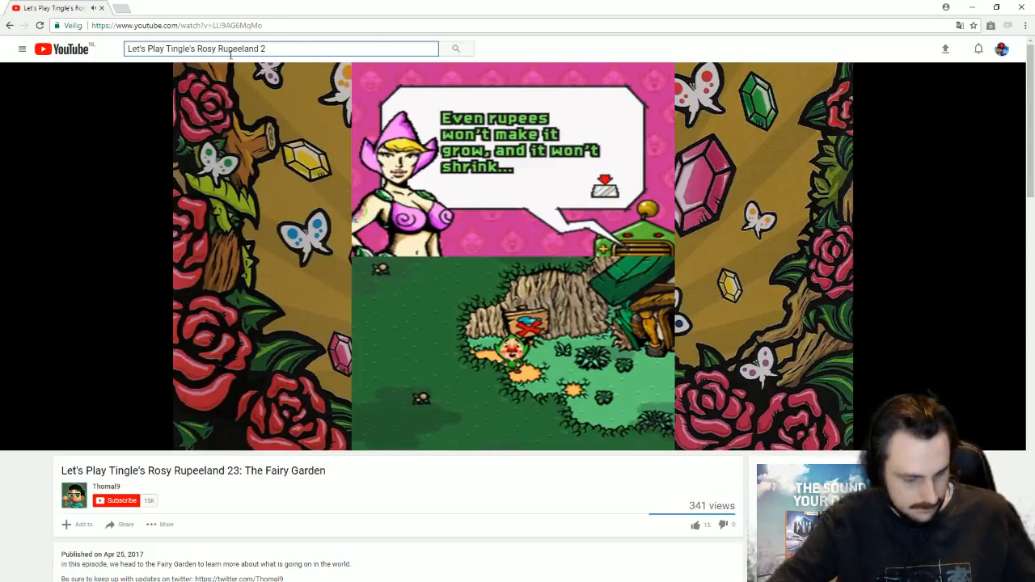
{"action": "type", "text": "4"}
{"action": "key", "text": "Return"}
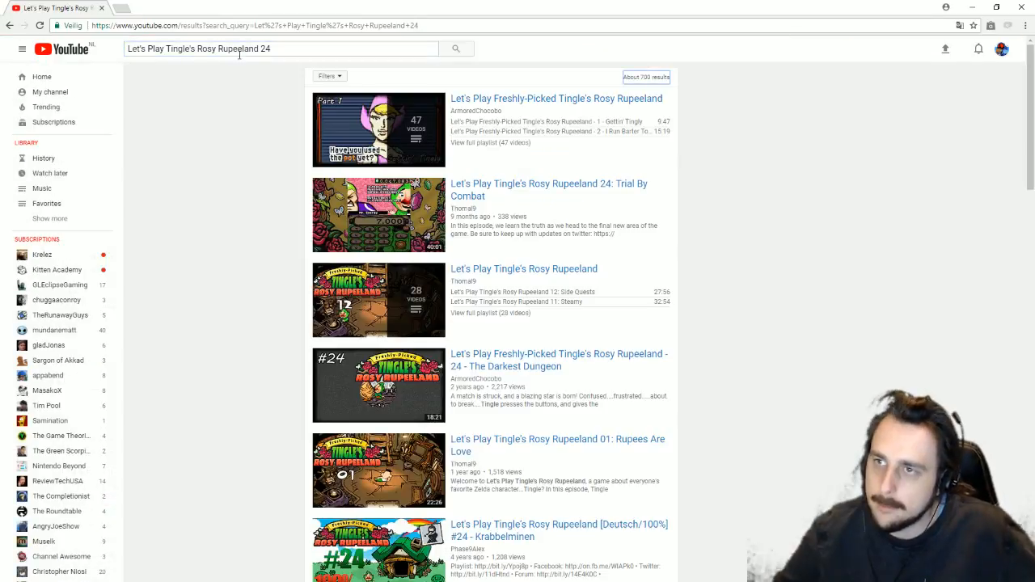
{"action": "left_click", "coordinate": [564, 191]}
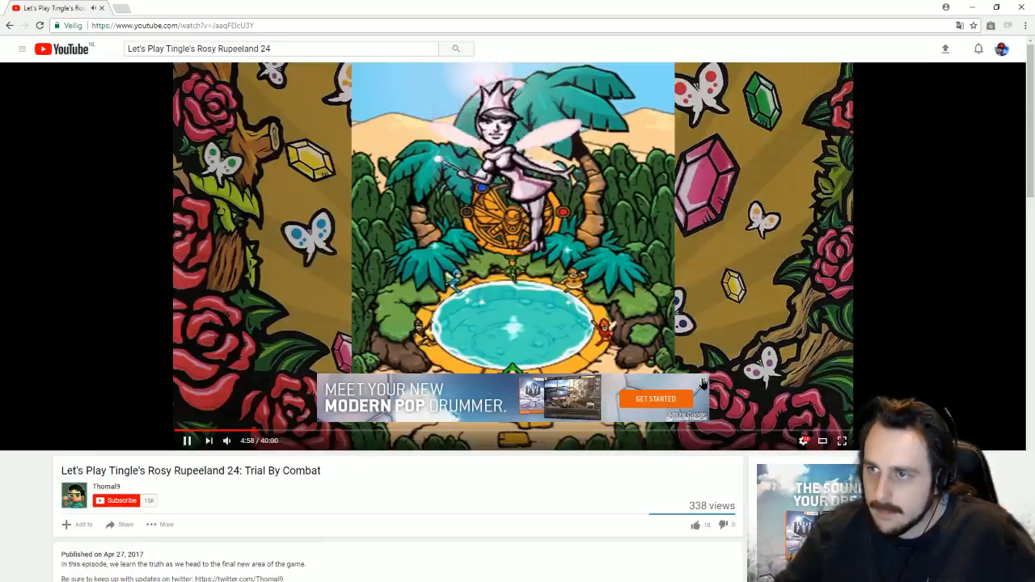
Step: Scrub between 3:31 and 5:29, pause on the Uncle Rupee scene at 4:19, and select the video URL
{"action": "left_click", "coordinate": [233, 430]}
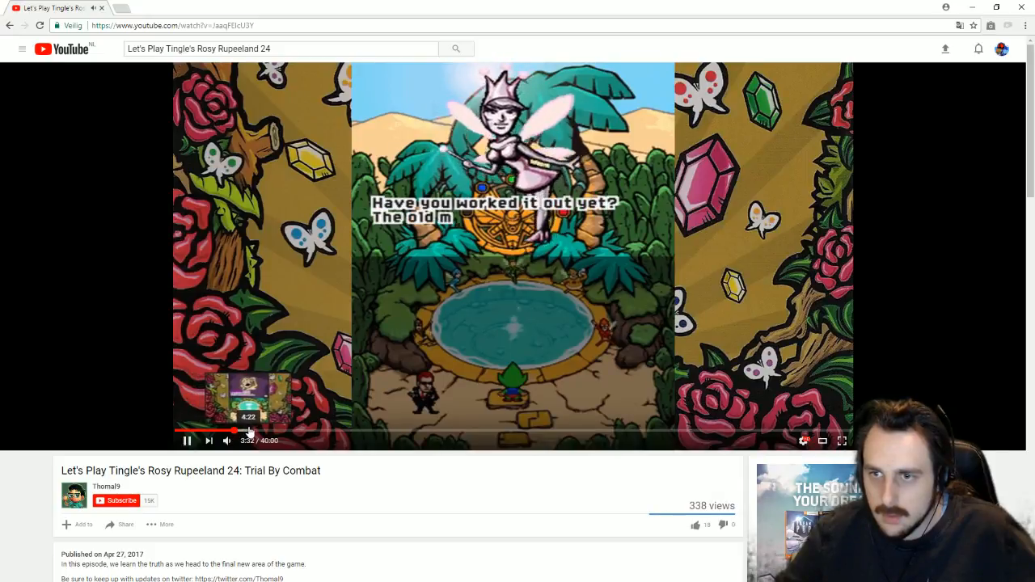
{"action": "left_click", "coordinate": [250, 431]}
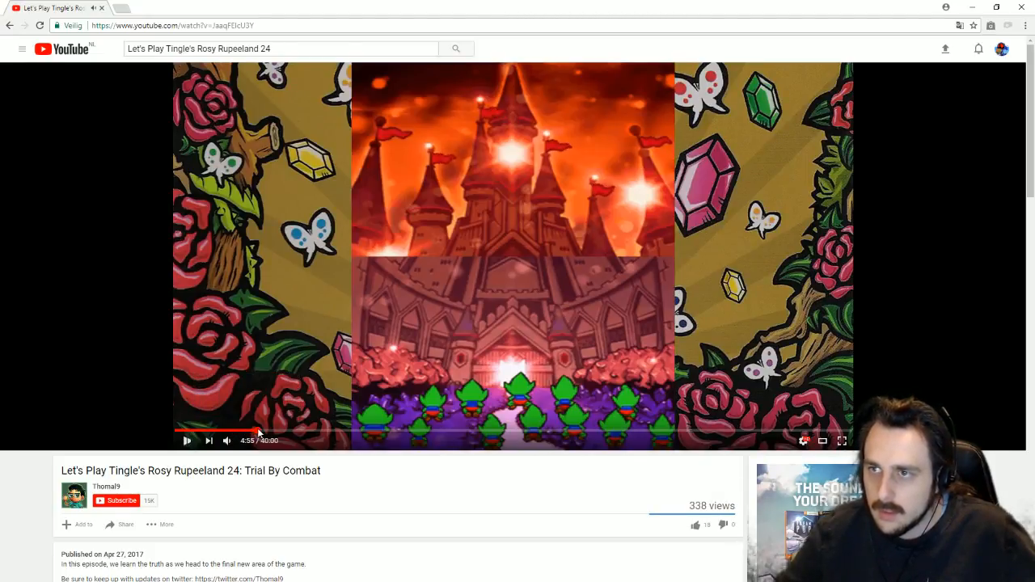
{"action": "left_click", "coordinate": [258, 429]}
{"action": "left_click", "coordinate": [253, 431]}
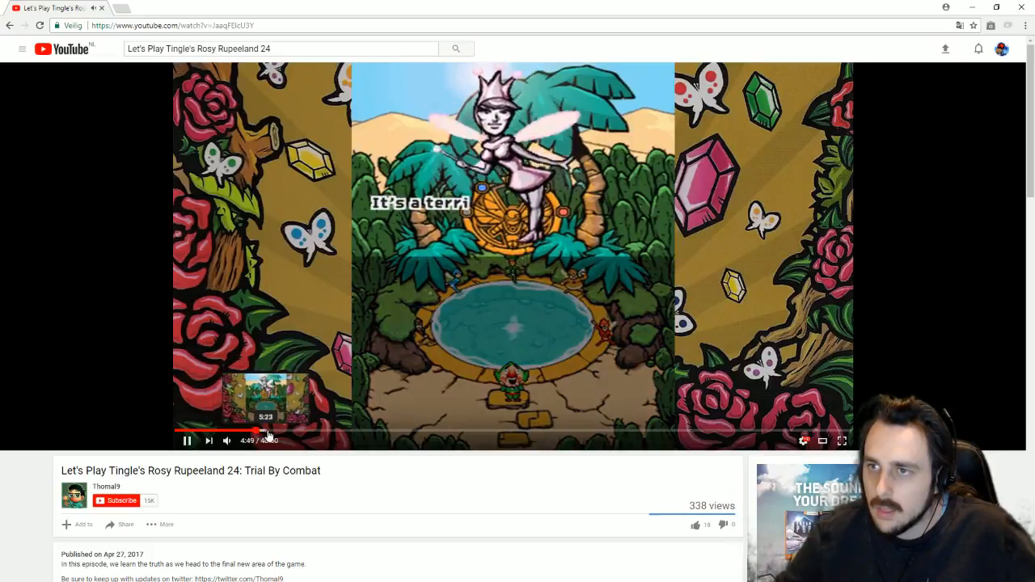
{"action": "left_click", "coordinate": [269, 436]}
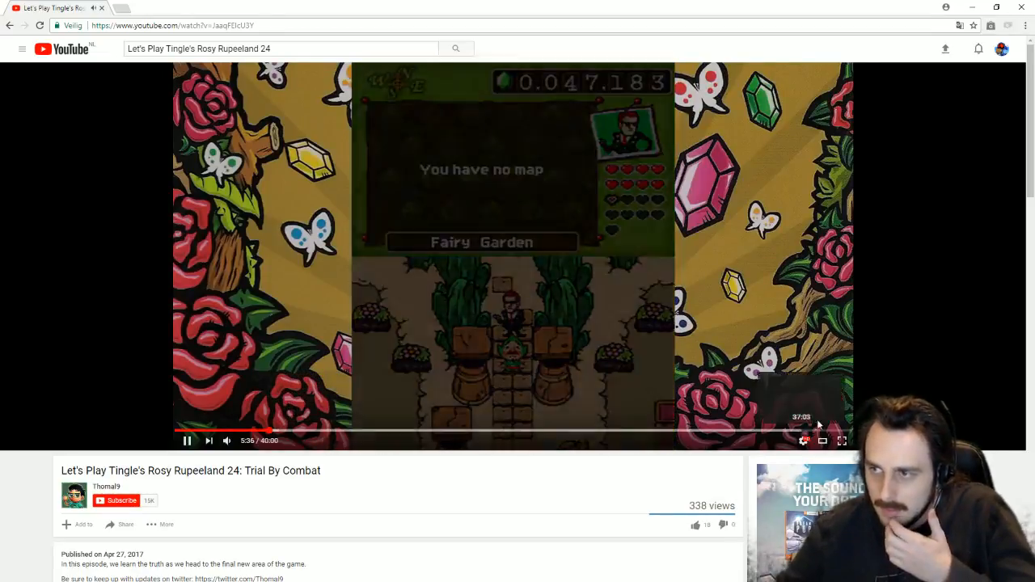
{"action": "left_click", "coordinate": [247, 431]}
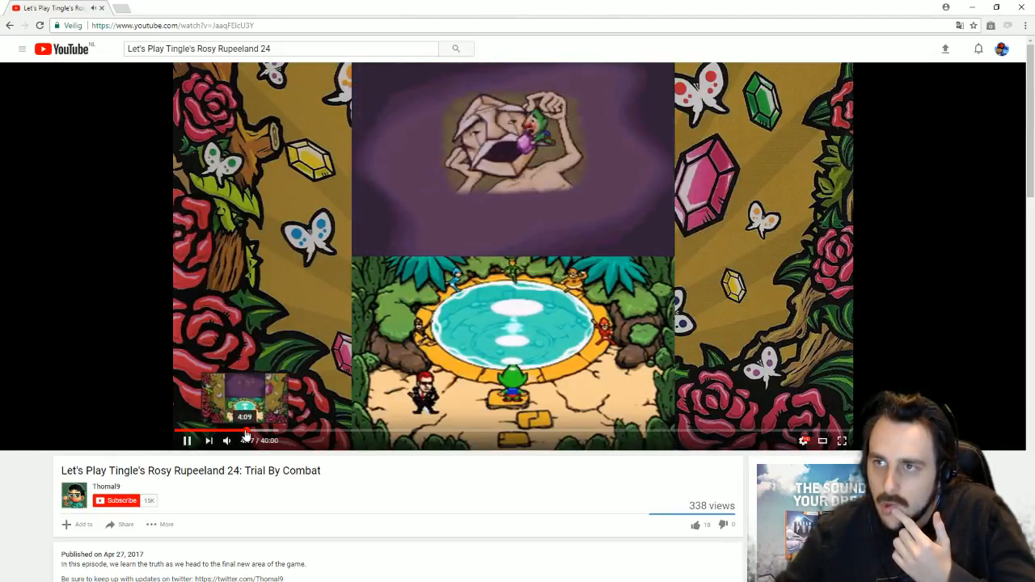
{"action": "left_click", "coordinate": [462, 240]}
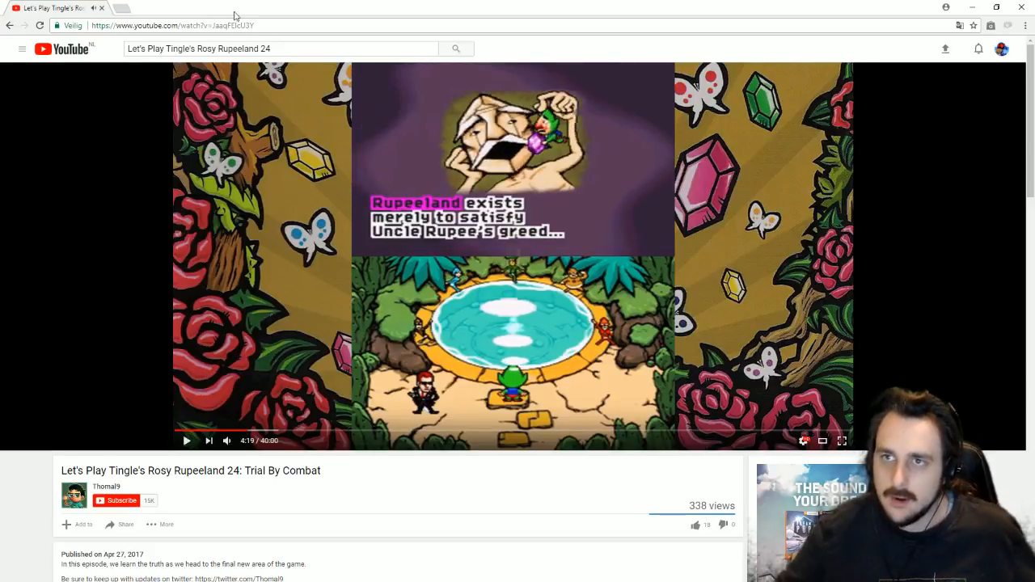
{"action": "left_click", "coordinate": [264, 25]}
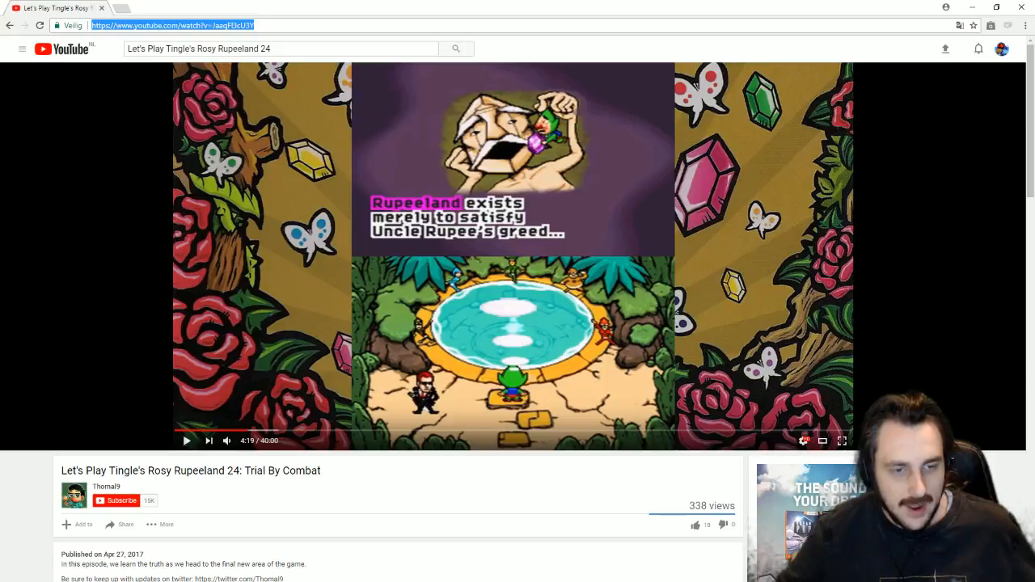
Step: Hide Chrome and drag Outro card done.jpg onto the end of the timeline
{"action": "left_click_drag", "start_coordinate": [655, 5], "coordinate": [511, 86]}
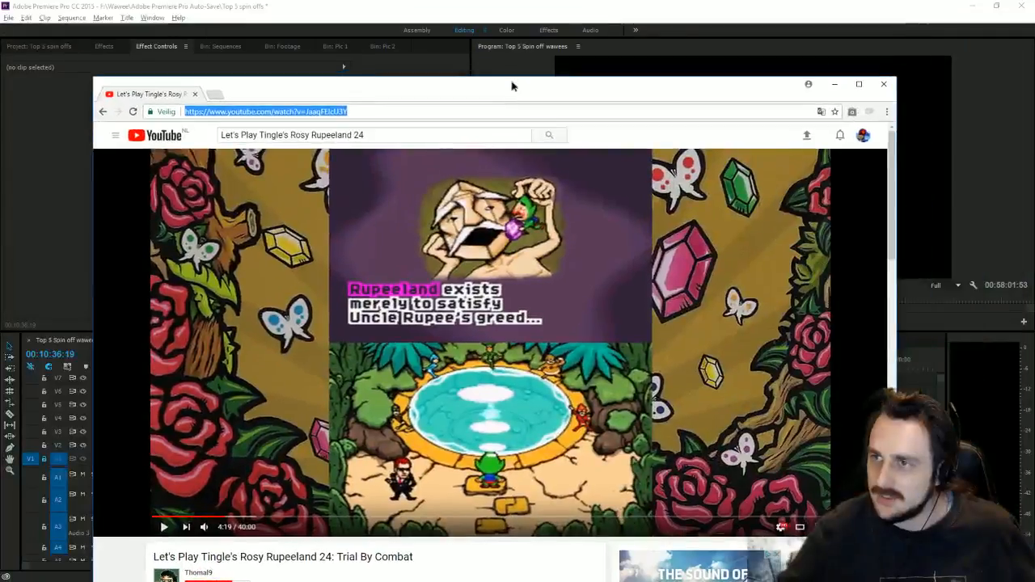
{"action": "left_click", "coordinate": [834, 84]}
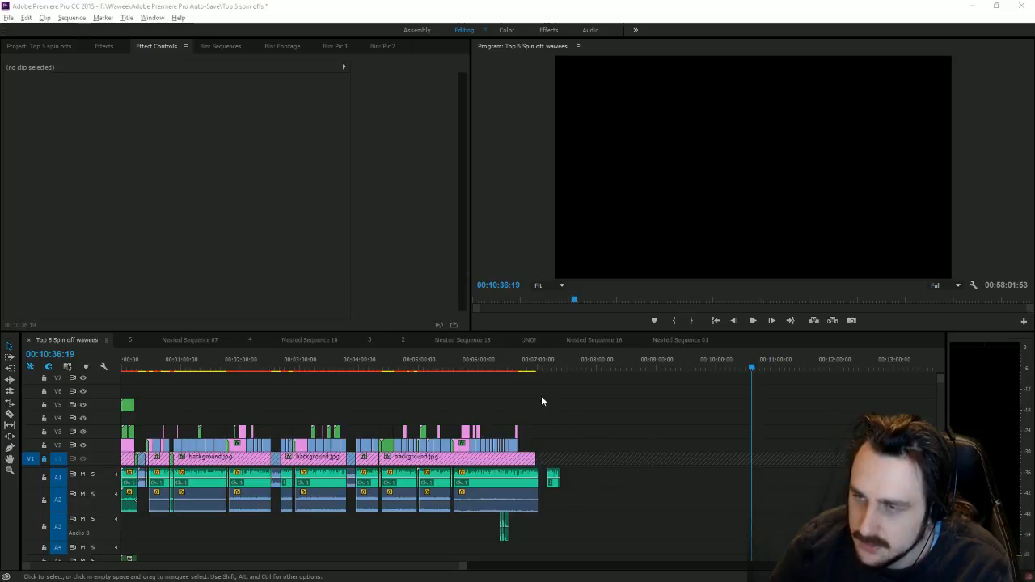
{"action": "key", "text": "shift+1"}
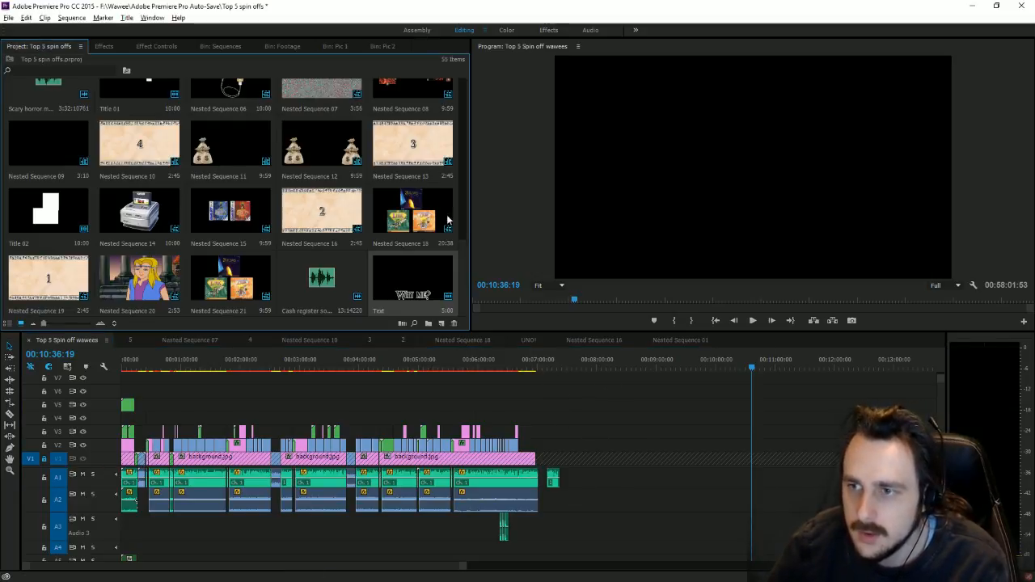
{"action": "scroll", "coordinate": [336, 131], "scroll_direction": "down", "scroll_amount": 10}
{"action": "left_click_drag", "start_coordinate": [150, 113], "coordinate": [553, 444]}
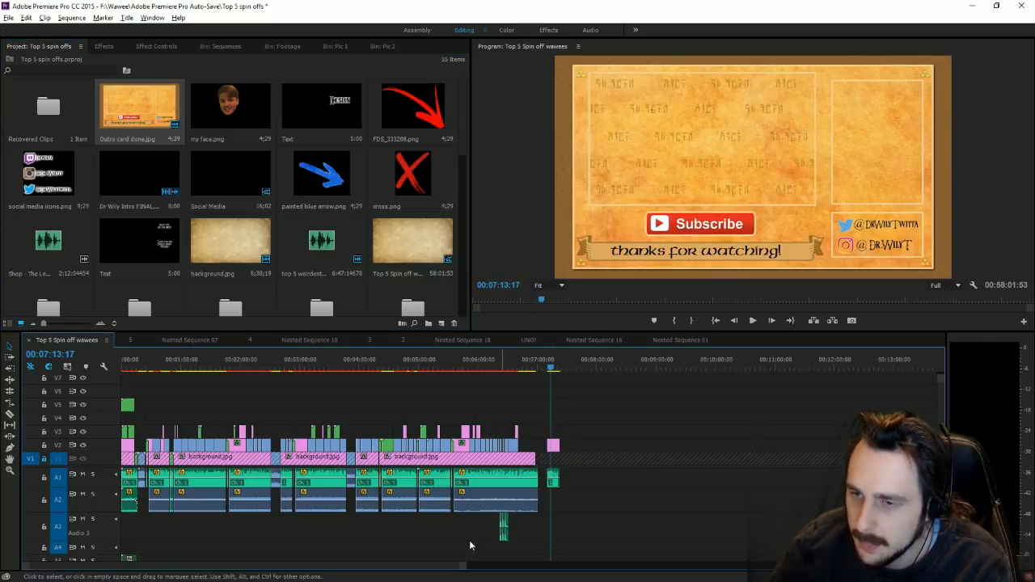
Step: Zoom in around the outro and lay the Zelda Shop music on A2 beneath it
{"action": "left_click_drag", "start_coordinate": [462, 565], "coordinate": [317, 554]}
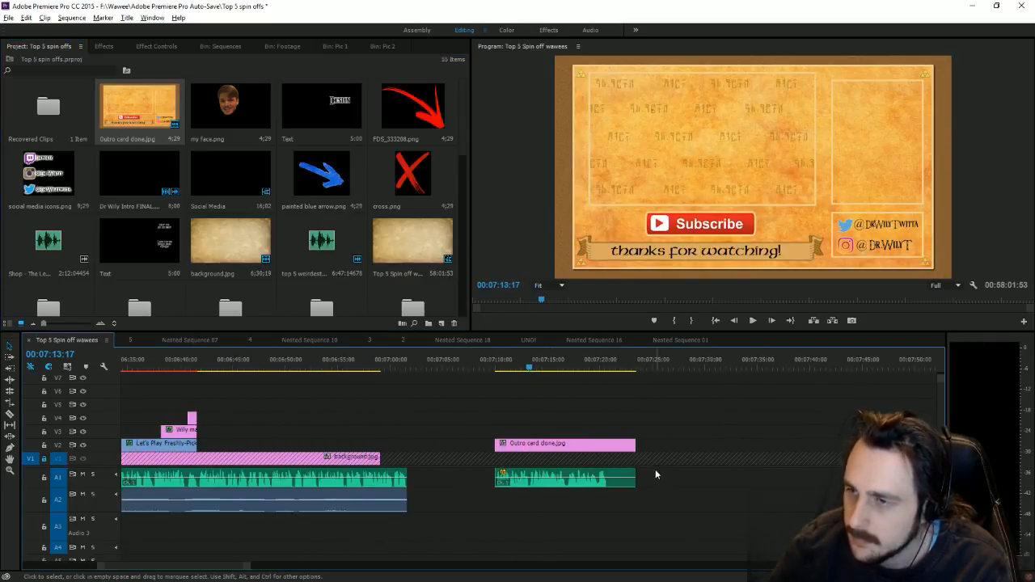
{"action": "scroll", "coordinate": [299, 230], "scroll_direction": "up", "scroll_amount": 5}
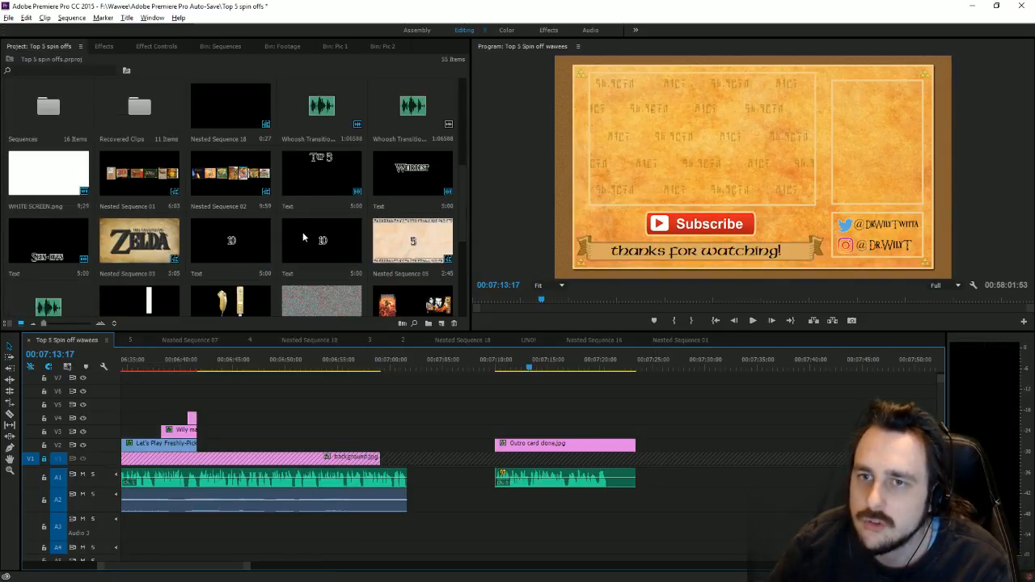
{"action": "scroll", "coordinate": [303, 237], "scroll_direction": "down", "scroll_amount": 5}
{"action": "mouse_move", "coordinate": [35, 253]}
{"action": "left_mouse_down"}
{"action": "mouse_move", "coordinate": [574, 550]}
{"action": "mouse_move", "coordinate": [534, 503]}
{"action": "mouse_move", "coordinate": [501, 503]}
{"action": "mouse_move", "coordinate": [522, 502]}
{"action": "left_mouse_up"}
Step: Lower the shop music clip's audio gain by -19 dB
{"action": "right_click", "coordinate": [523, 502]}
{"action": "left_click", "coordinate": [566, 394]}
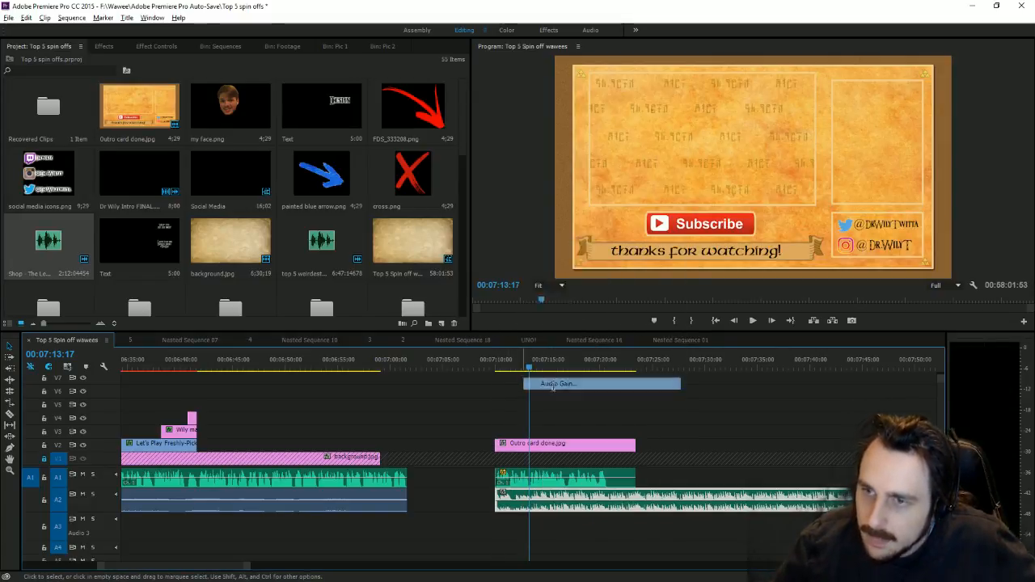
{"action": "type", "text": "-1"}
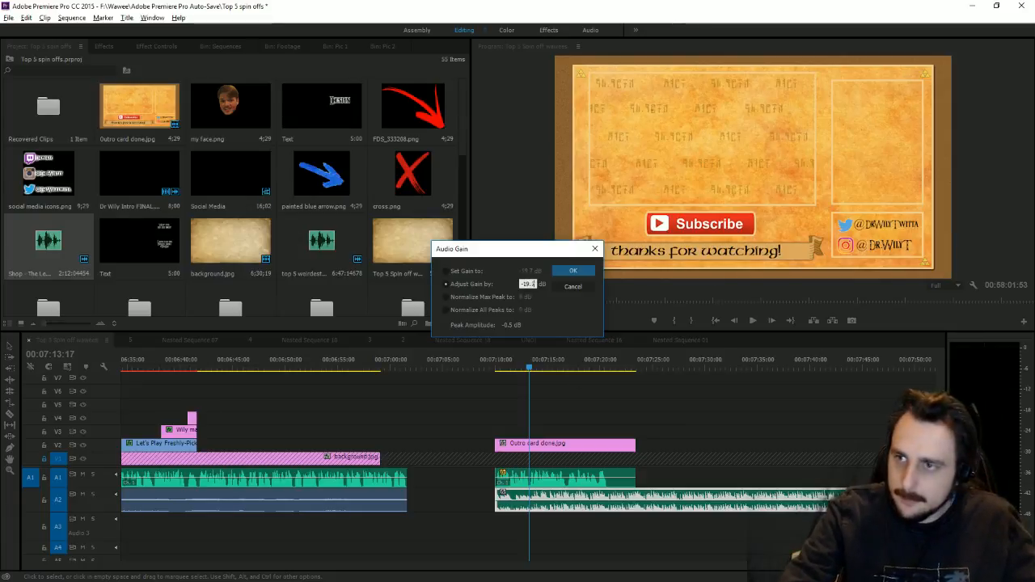
{"action": "type", "text": "9"}
{"action": "key", "text": "Return"}
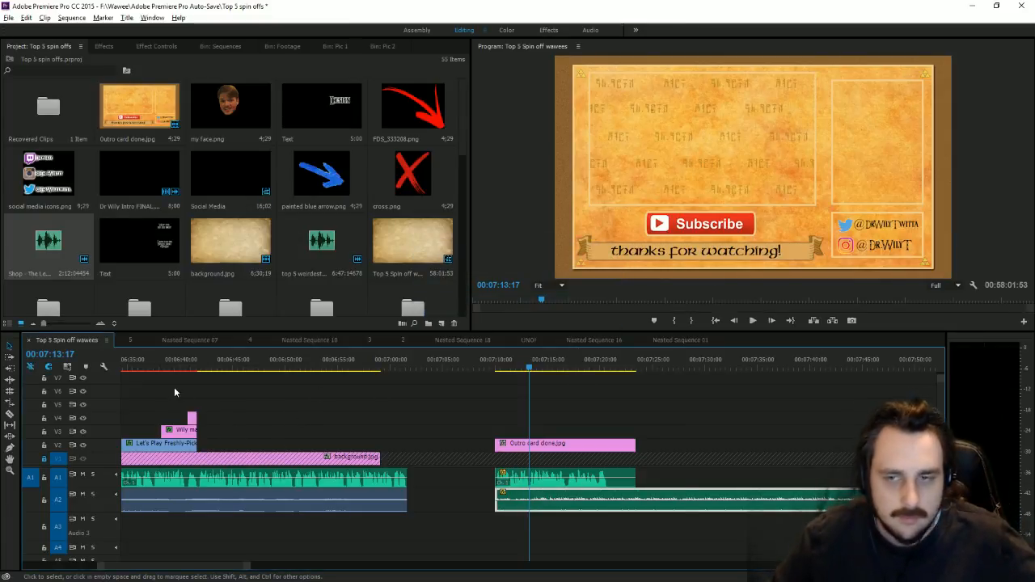
Step: Cut the music where the outro card ends and delete the leftover part
{"action": "left_click", "coordinate": [10, 415]}
{"action": "left_click", "coordinate": [637, 501]}
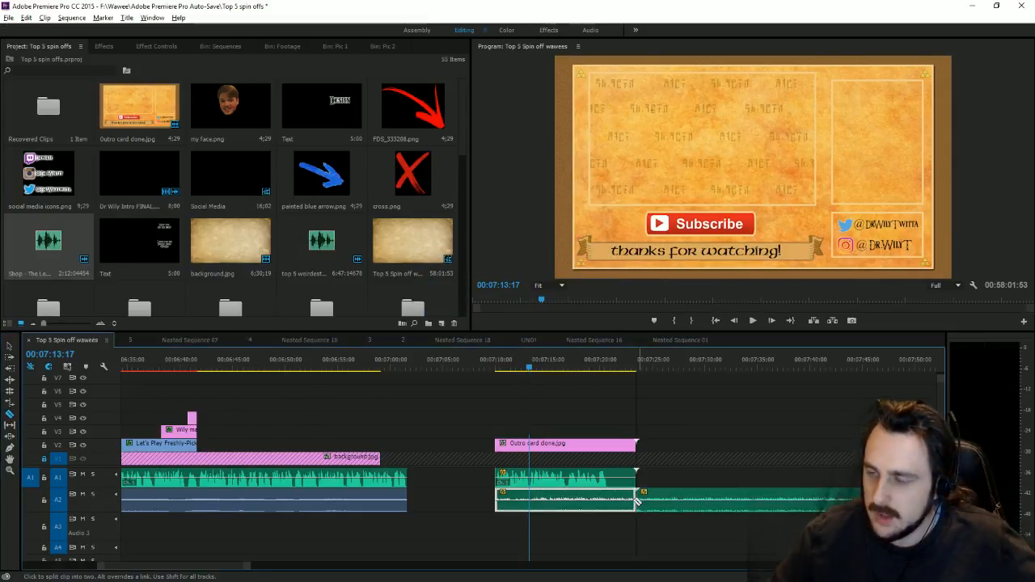
{"action": "key", "text": "v"}
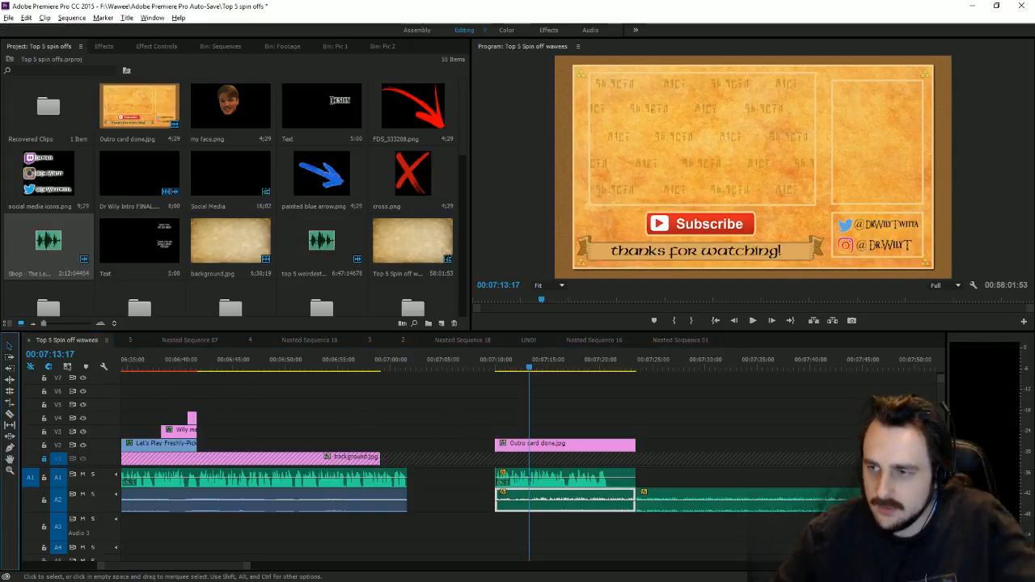
{"action": "left_click", "coordinate": [723, 501]}
{"action": "key", "text": "Delete"}
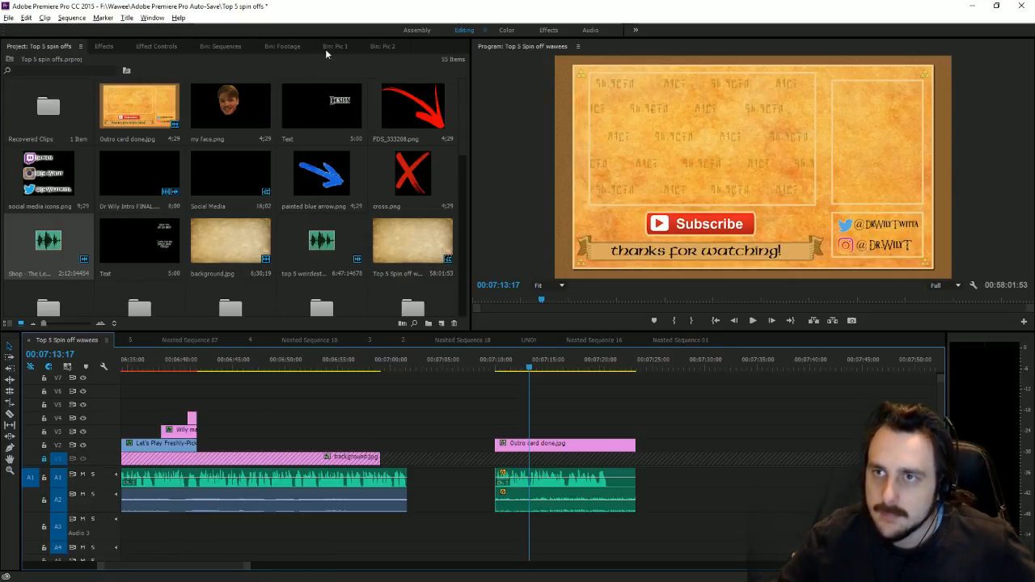
Step: Put image.jpg on V3 over the outro, extend it to match, and shrink it into the upper-right box
{"action": "left_click", "coordinate": [382, 46]}
{"action": "left_click_drag", "start_coordinate": [61, 278], "coordinate": [499, 431]}
{"action": "left_click_drag", "start_coordinate": [593, 432], "coordinate": [635, 430]}
{"action": "left_click", "coordinate": [844, 162]}
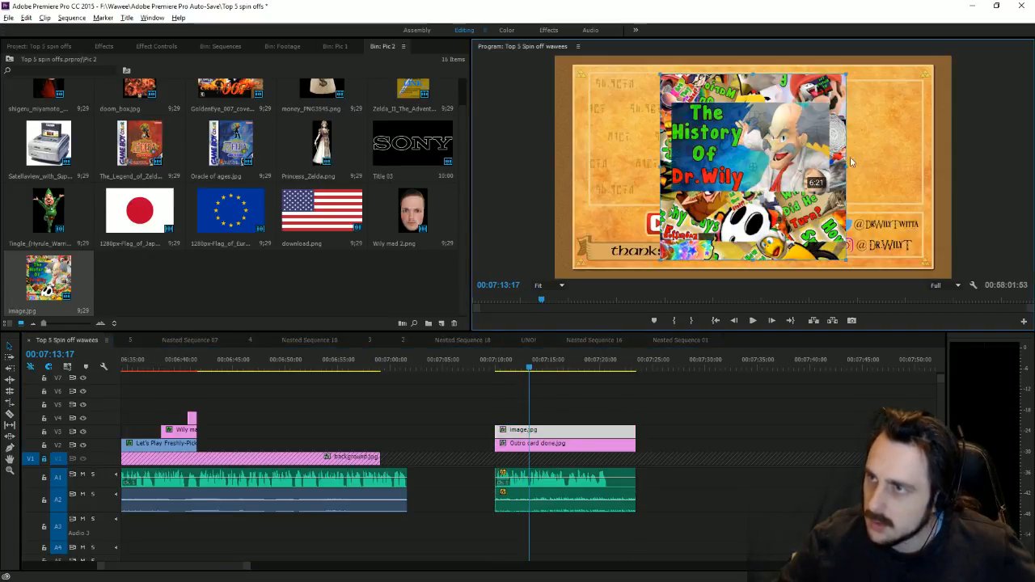
{"action": "left_click_drag", "start_coordinate": [842, 166], "coordinate": [920, 130]}
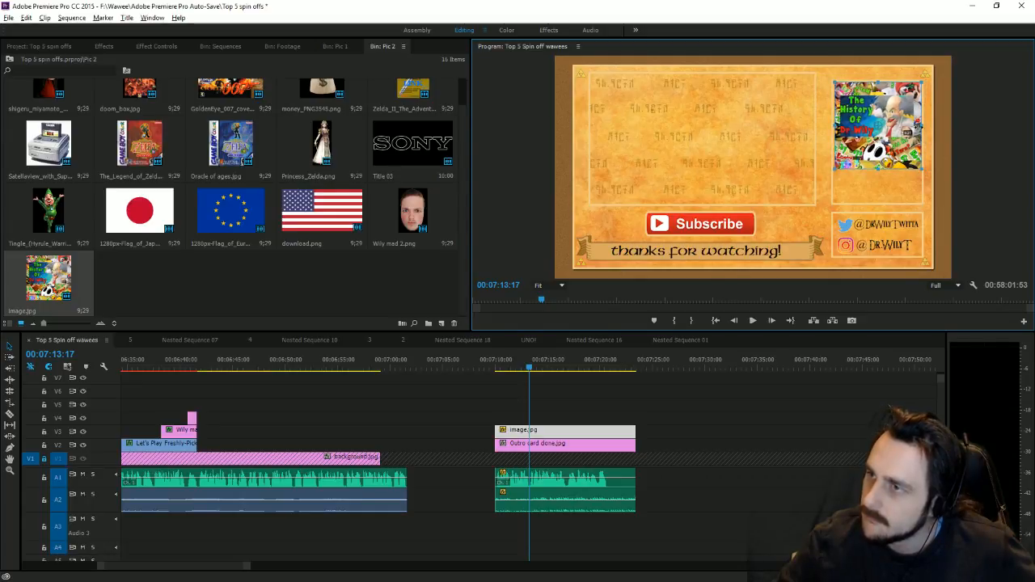
{"action": "left_click", "coordinate": [49, 46]}
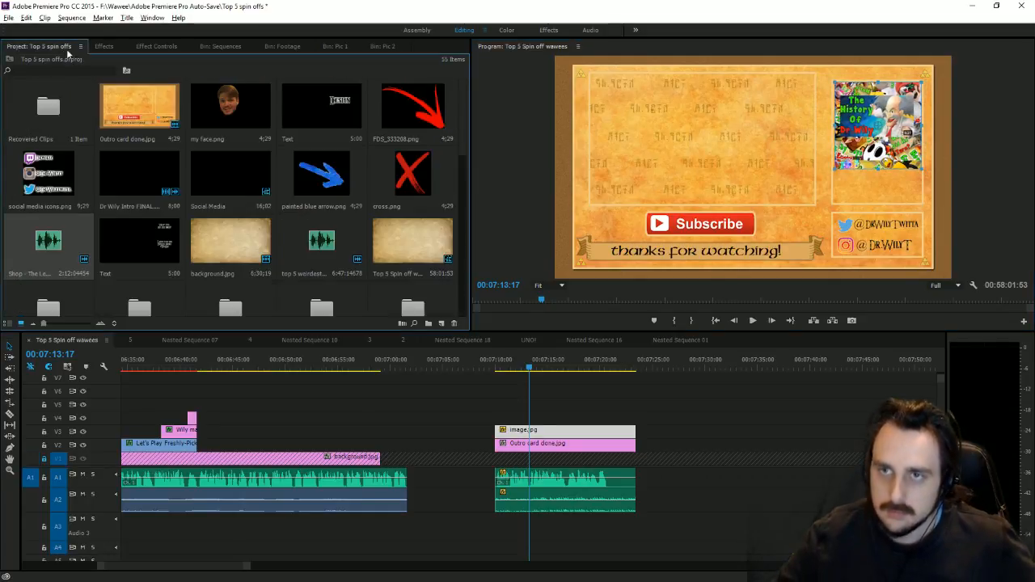
Step: View the outro end card at 100% in the Program monitor, scrolled to the Dr. Wily thumbnail
{"action": "double_click", "coordinate": [117, 241]}
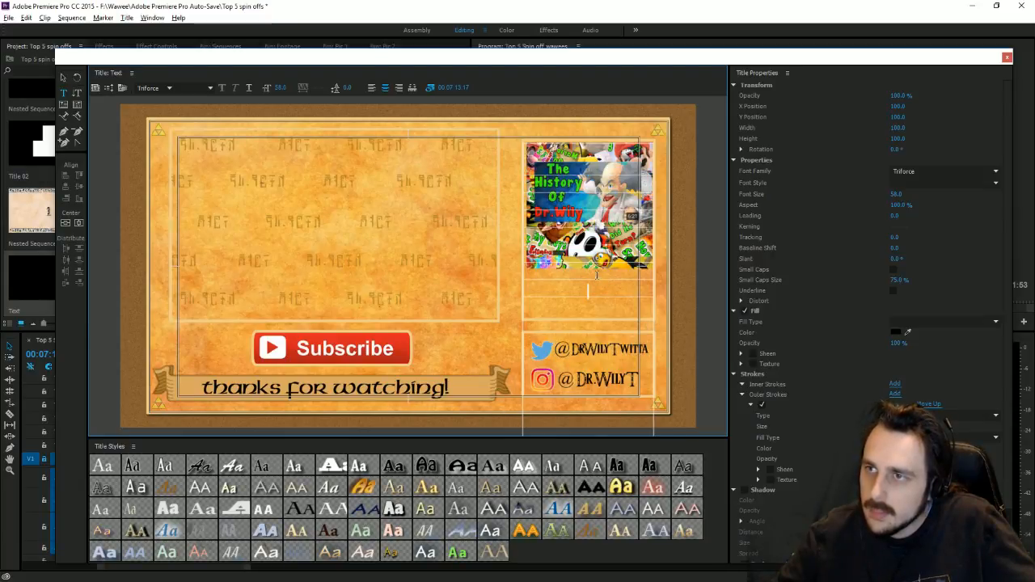
{"action": "left_click", "coordinate": [1007, 58]}
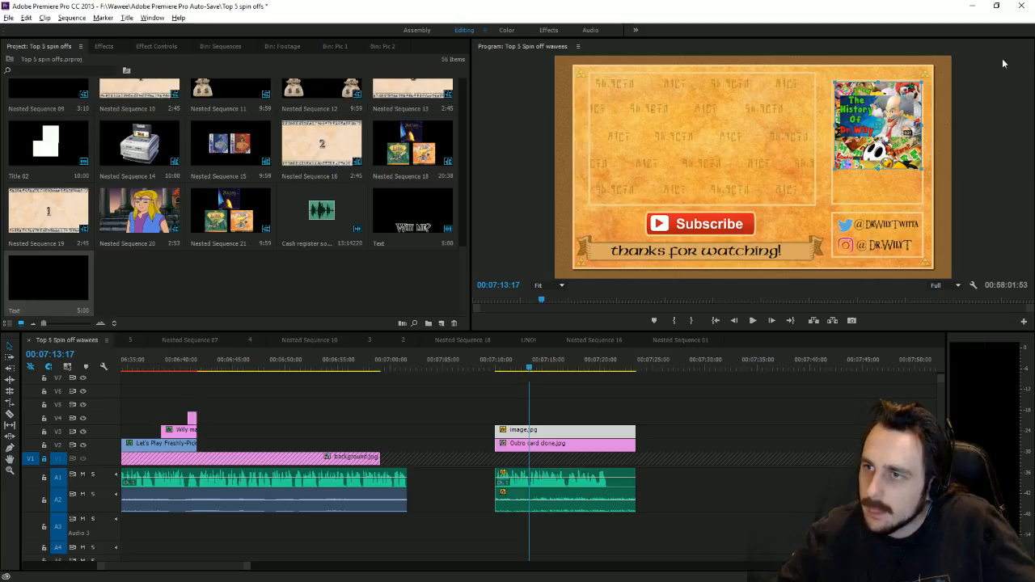
{"action": "left_click", "coordinate": [540, 287]}
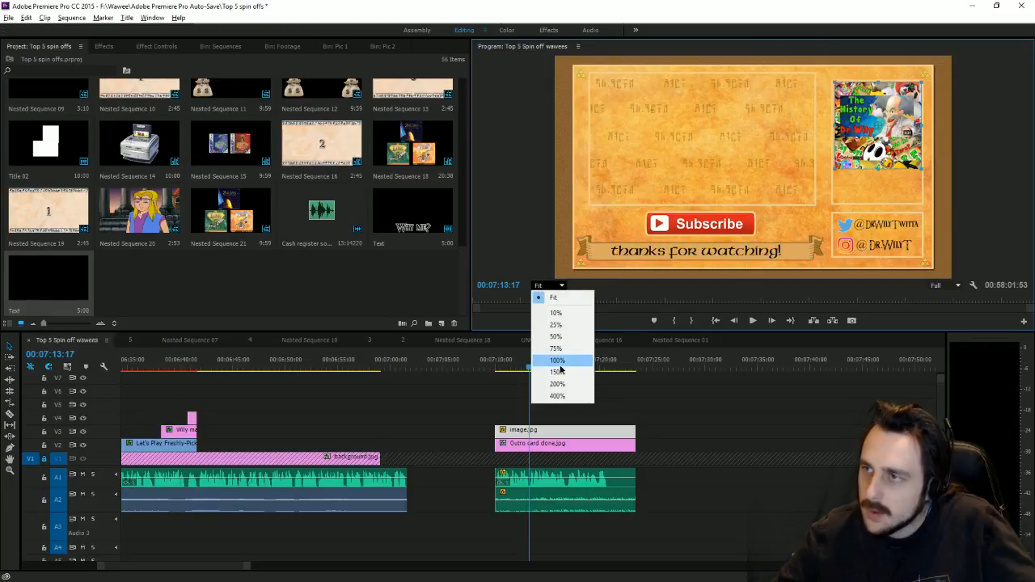
{"action": "left_click", "coordinate": [558, 361]}
{"action": "left_click_drag", "start_coordinate": [700, 282], "coordinate": [843, 281]}
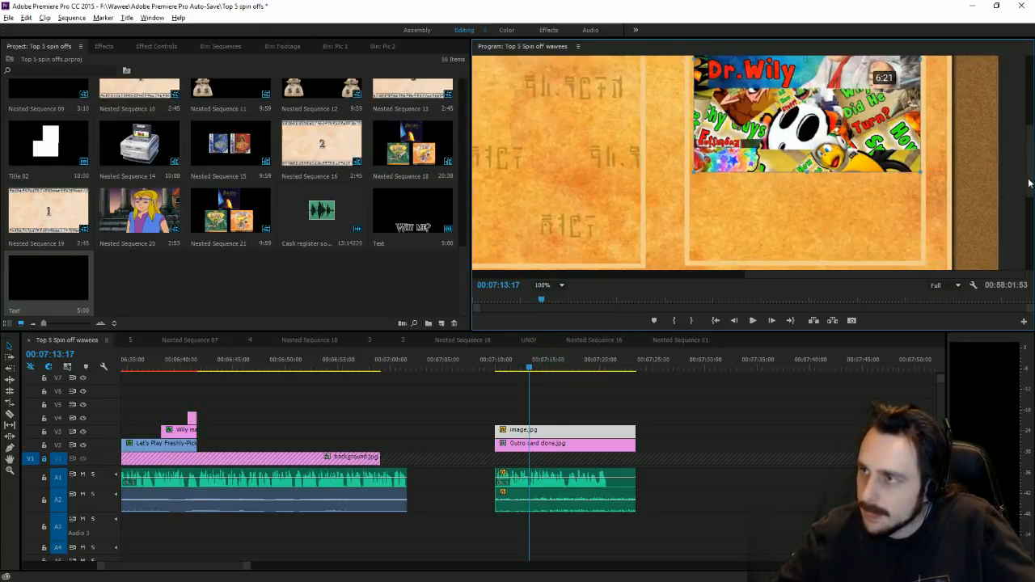
{"action": "left_click_drag", "start_coordinate": [1031, 159], "coordinate": [1029, 122]}
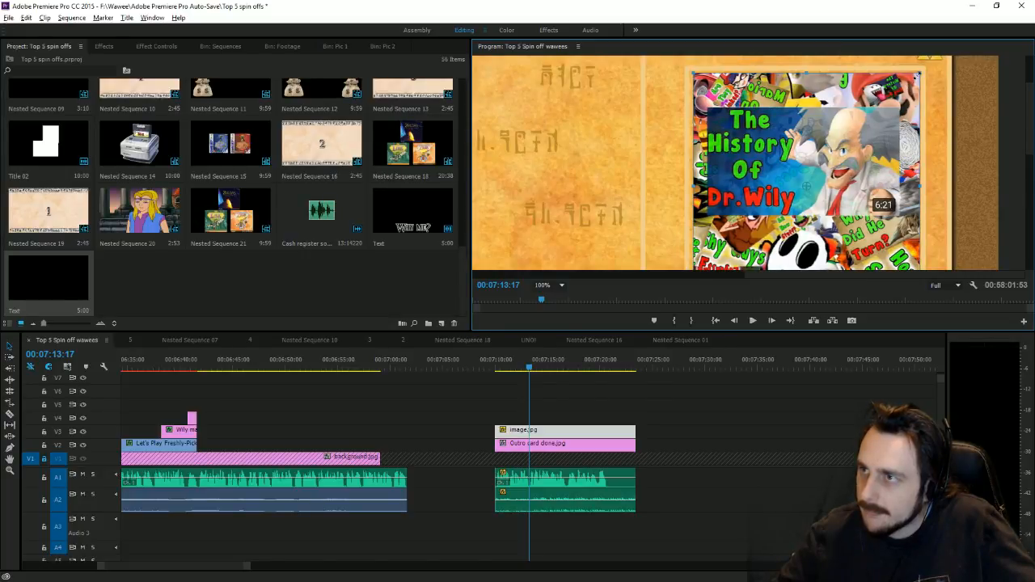
Step: Resize the Dr. Wily thumbnail slightly from its corner handle
{"action": "mouse_move", "coordinate": [919, 74]}
{"action": "left_mouse_down"}
{"action": "mouse_move", "coordinate": [888, 94]}
{"action": "mouse_move", "coordinate": [921, 74]}
{"action": "left_mouse_up"}
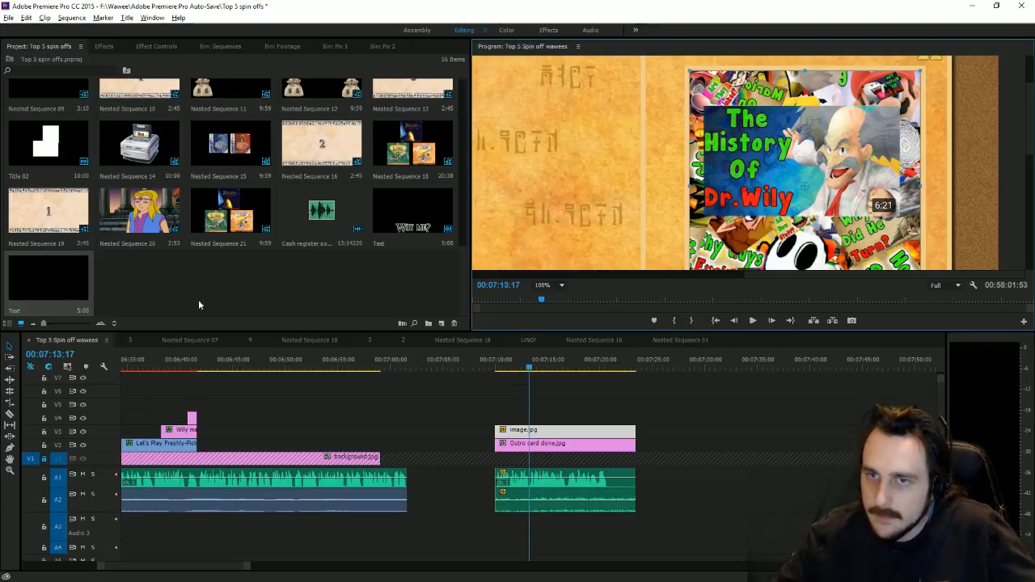
Step: Open the outro's Text title in the Titler
{"action": "double_click", "coordinate": [48, 294]}
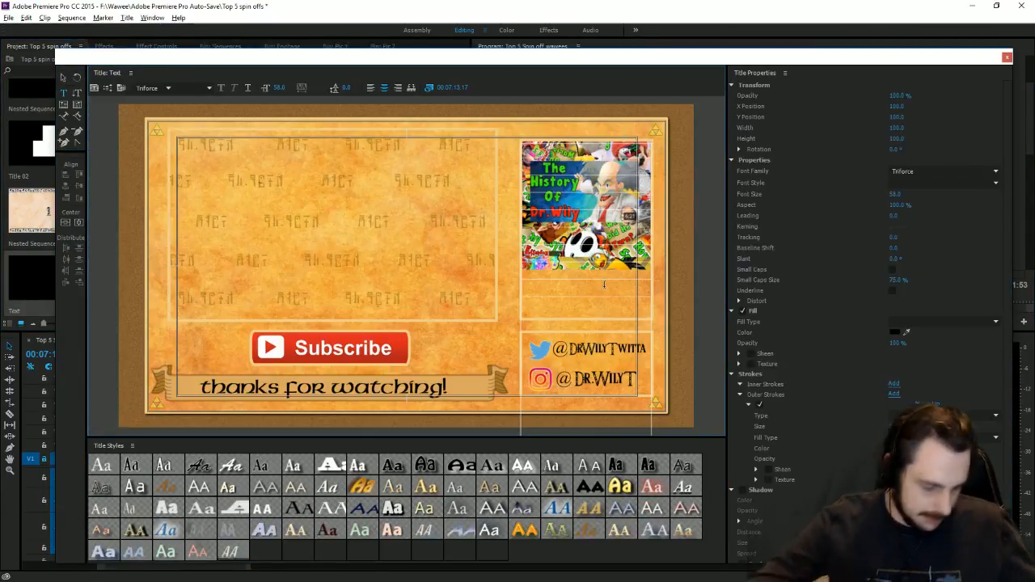
Step: Type the credit 'Wawee Collage By' followed by the artist's full name below the thumbnail
{"action": "left_click", "coordinate": [600, 280]}
{"action": "type", "text": "Wawee Collage "}
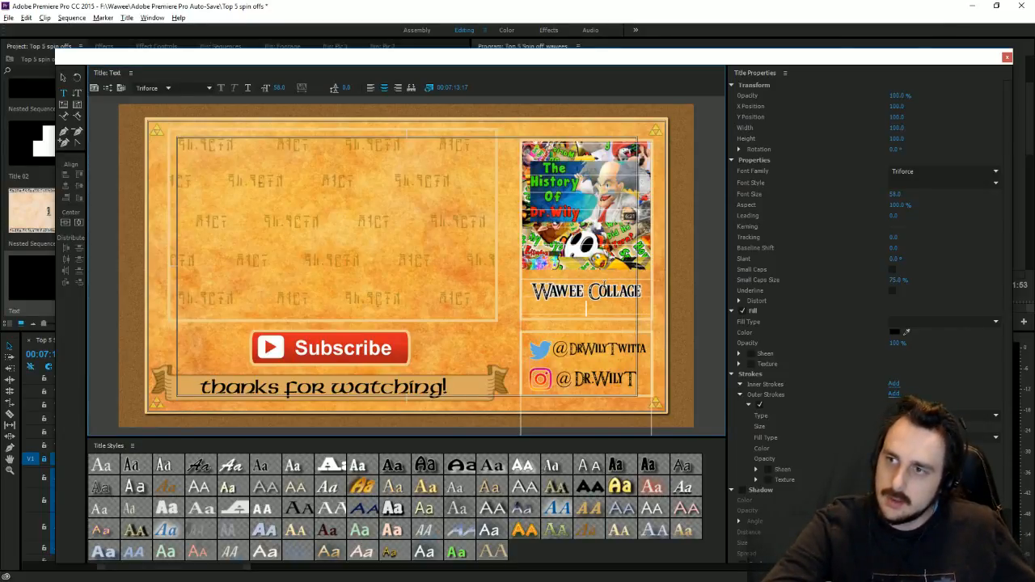
{"action": "type", "text": "B"}
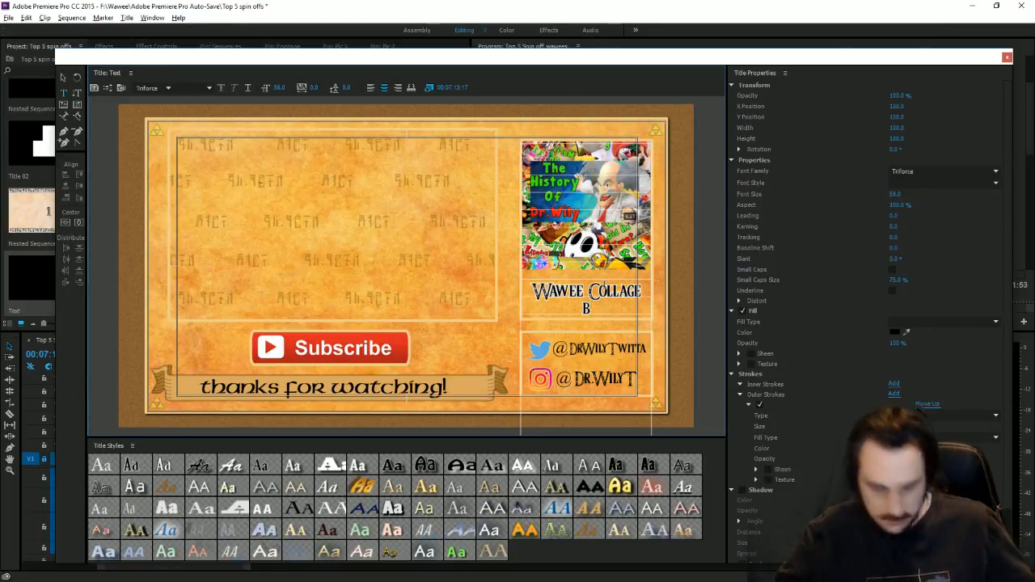
{"action": "type", "text": "y"}
{"action": "key", "text": "BackSpace"}
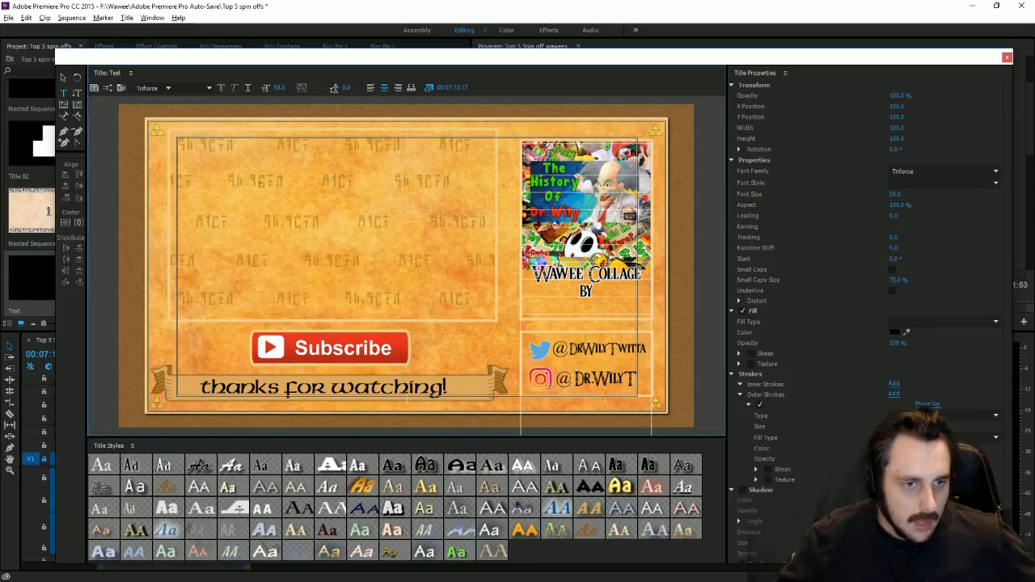
{"action": "key", "text": "alt+Tab"}
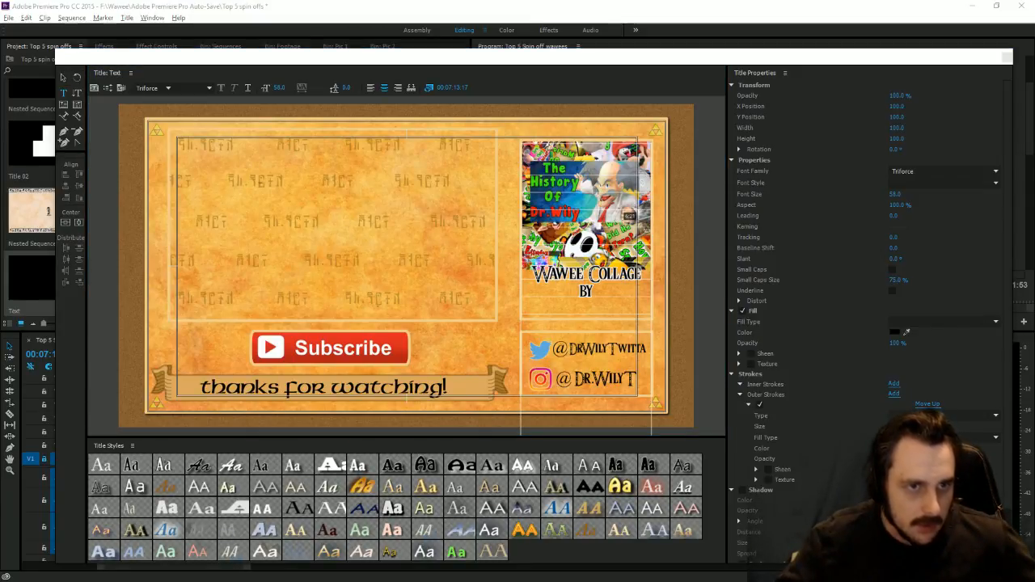
{"action": "left_click", "coordinate": [586, 310]}
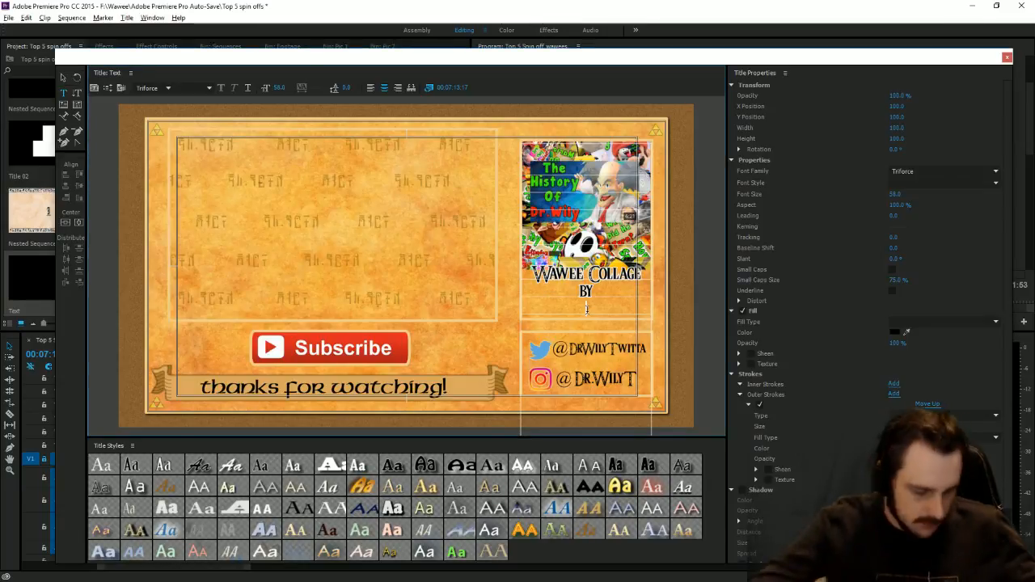
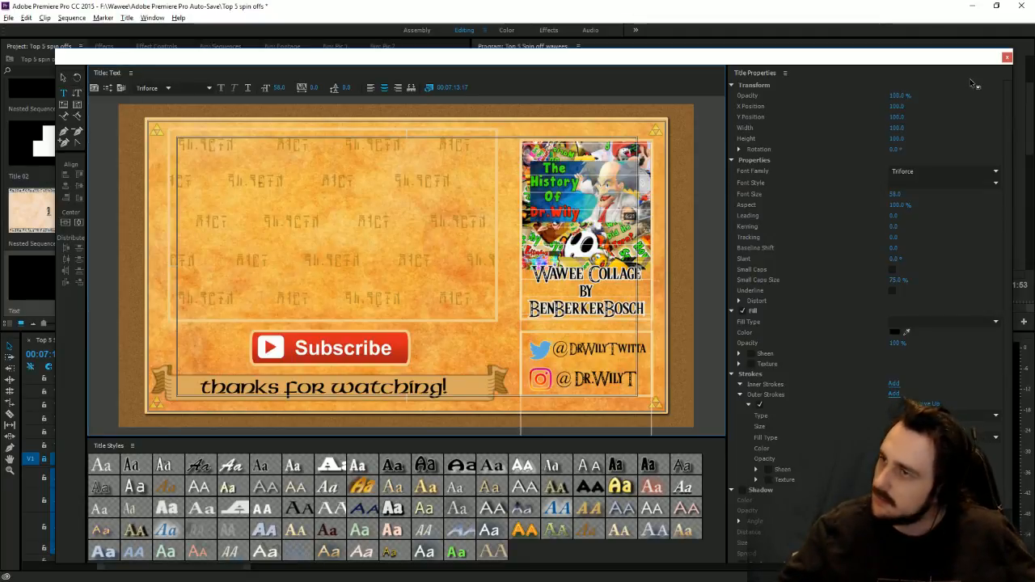
Step: Close the Titler and place the Text title on track V4 above the outro images
{"action": "left_click", "coordinate": [1007, 58]}
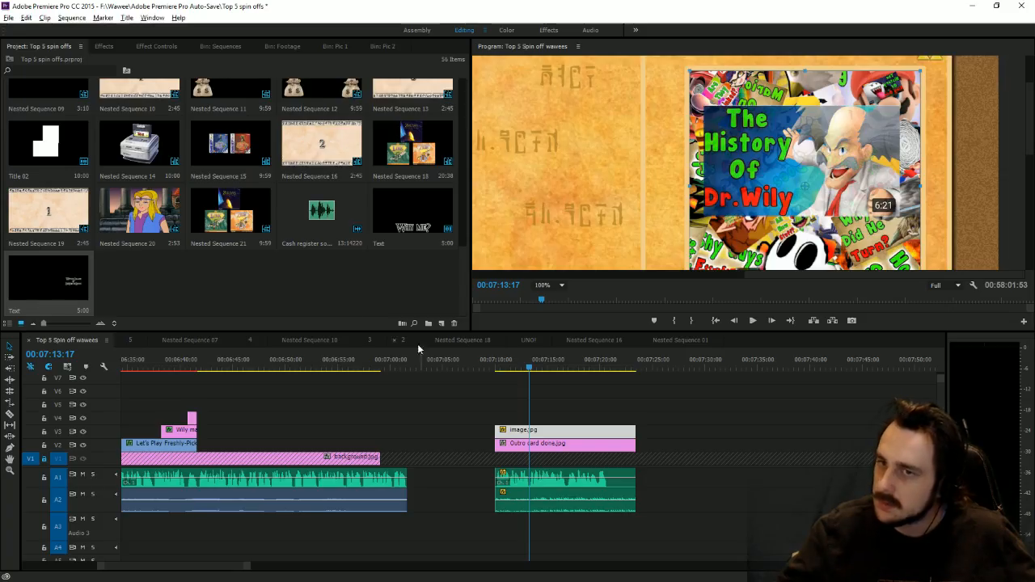
{"action": "scroll", "coordinate": [1024, 138], "scroll_direction": "down", "scroll_amount": 5}
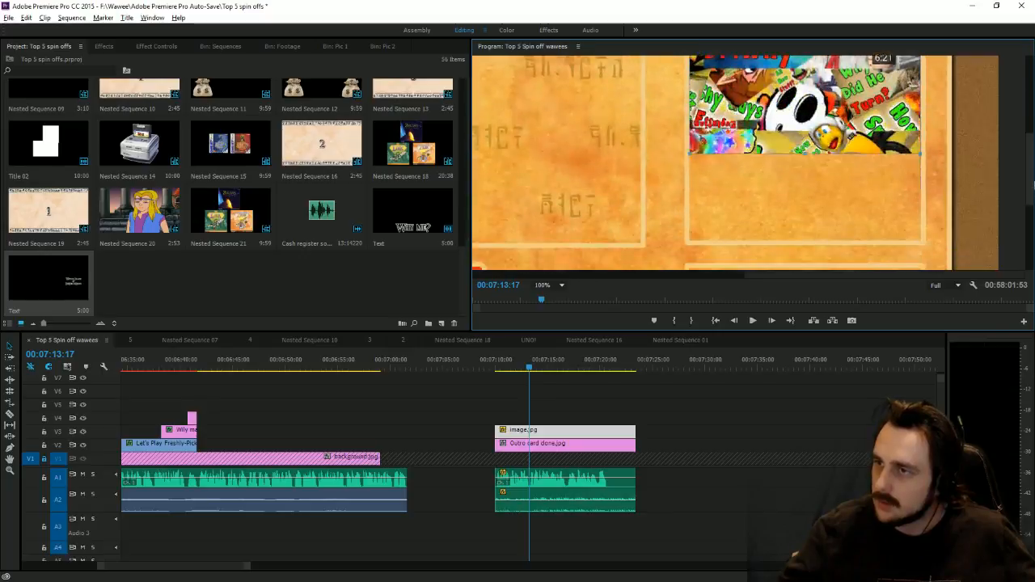
{"action": "left_click_drag", "start_coordinate": [201, 325], "coordinate": [635, 416]}
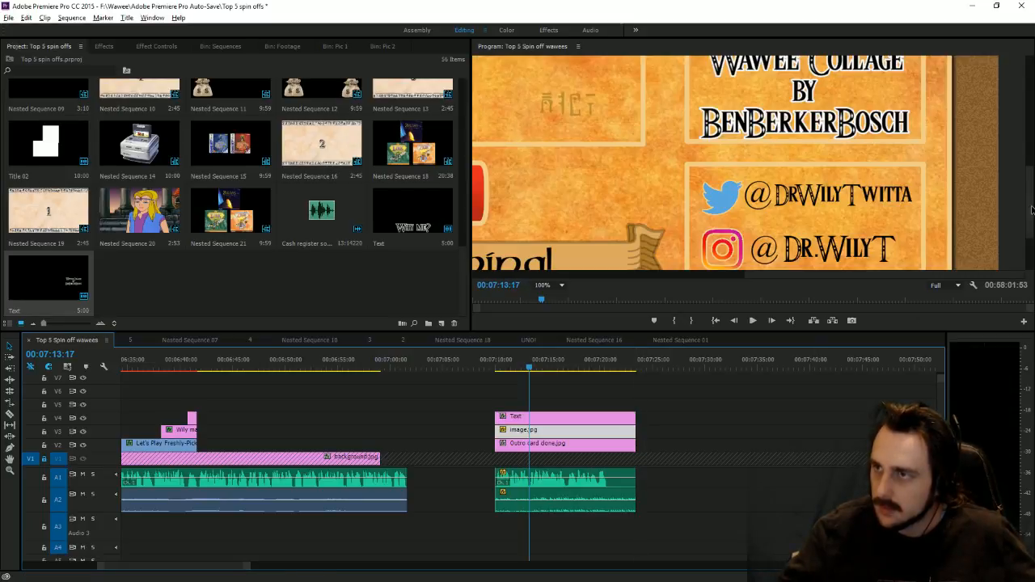
{"action": "left_click_drag", "start_coordinate": [1031, 210], "coordinate": [1033, 154]}
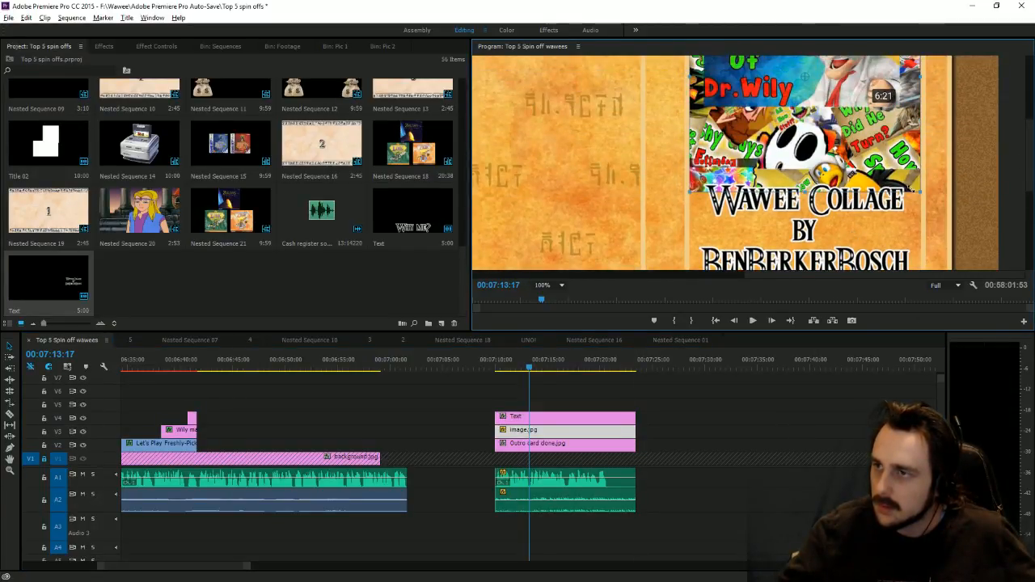
Step: Apply the Distort > Transform effect to image.jpg and view the preview at 75%
{"action": "left_click", "coordinate": [105, 47]}
{"action": "scroll", "coordinate": [95, 243], "scroll_direction": "down", "scroll_amount": 10}
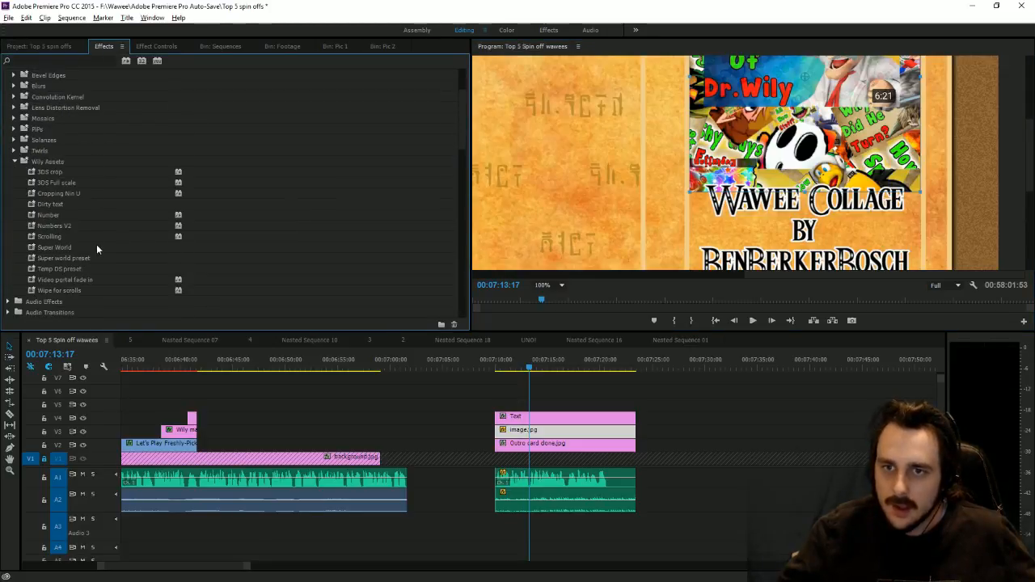
{"action": "scroll", "coordinate": [90, 260], "scroll_direction": "down", "scroll_amount": 10}
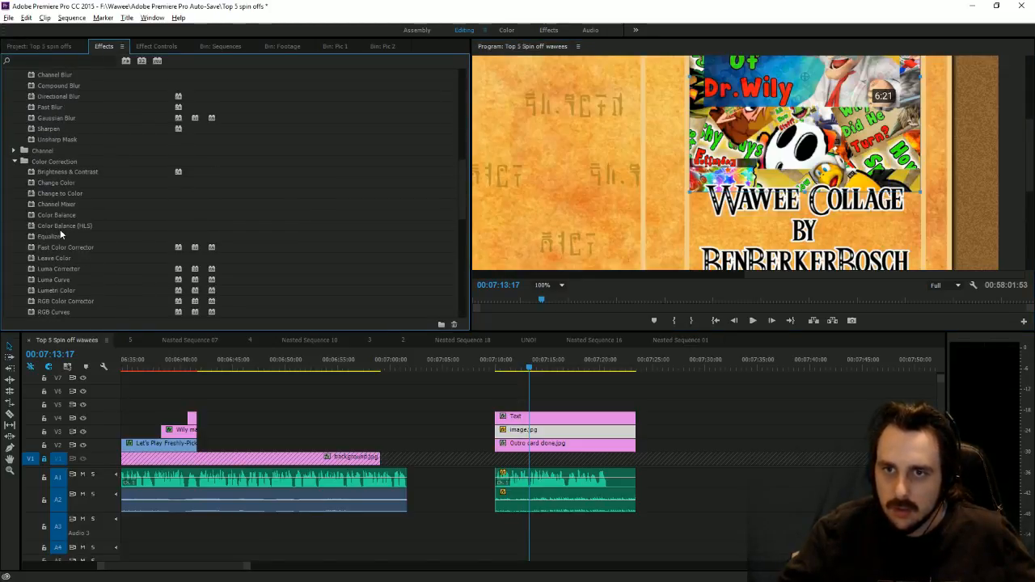
{"action": "scroll", "coordinate": [91, 267], "scroll_direction": "down", "scroll_amount": 3}
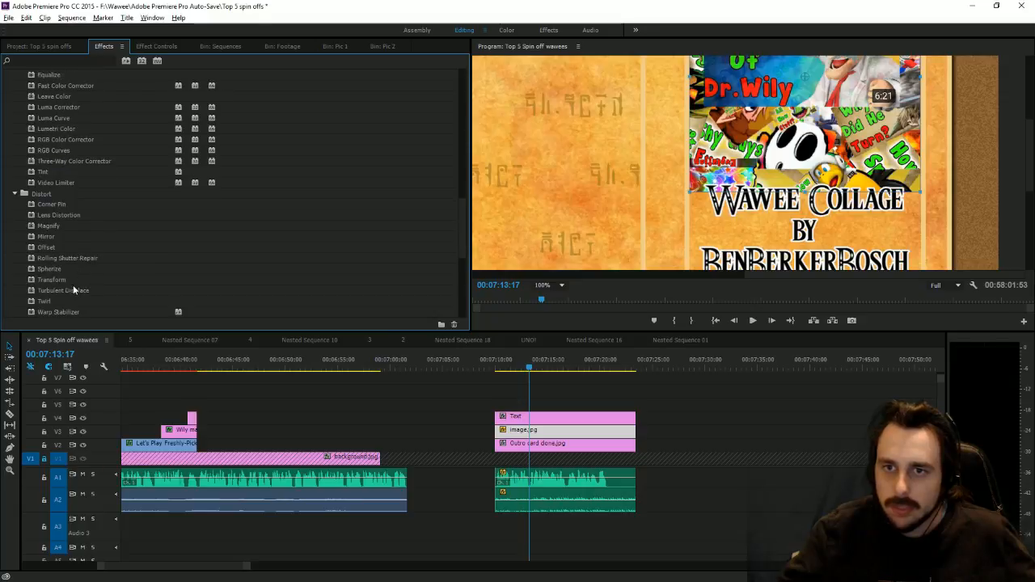
{"action": "left_click", "coordinate": [71, 281]}
{"action": "left_click", "coordinate": [158, 46]}
{"action": "left_click", "coordinate": [553, 284]}
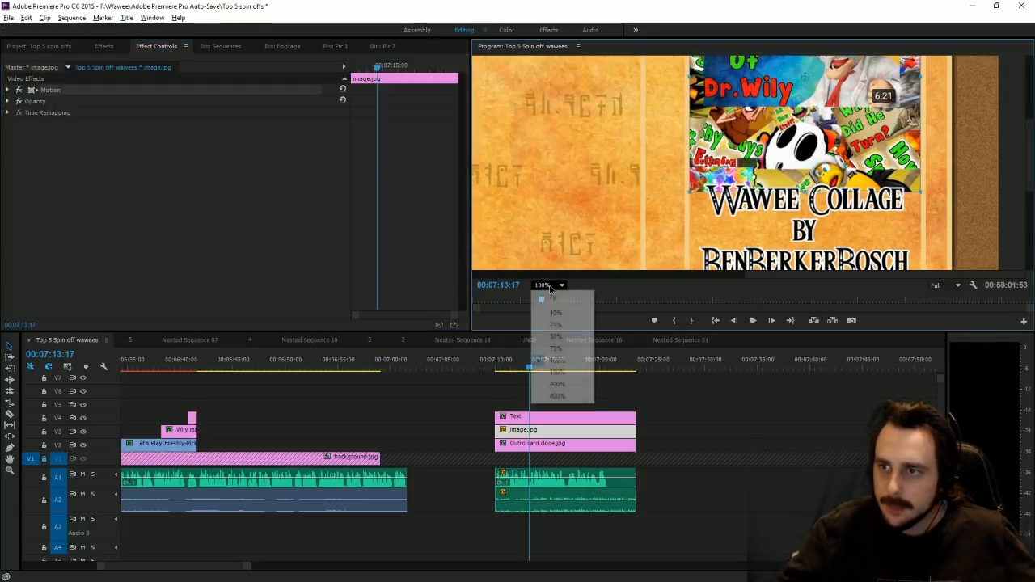
{"action": "left_click", "coordinate": [557, 348]}
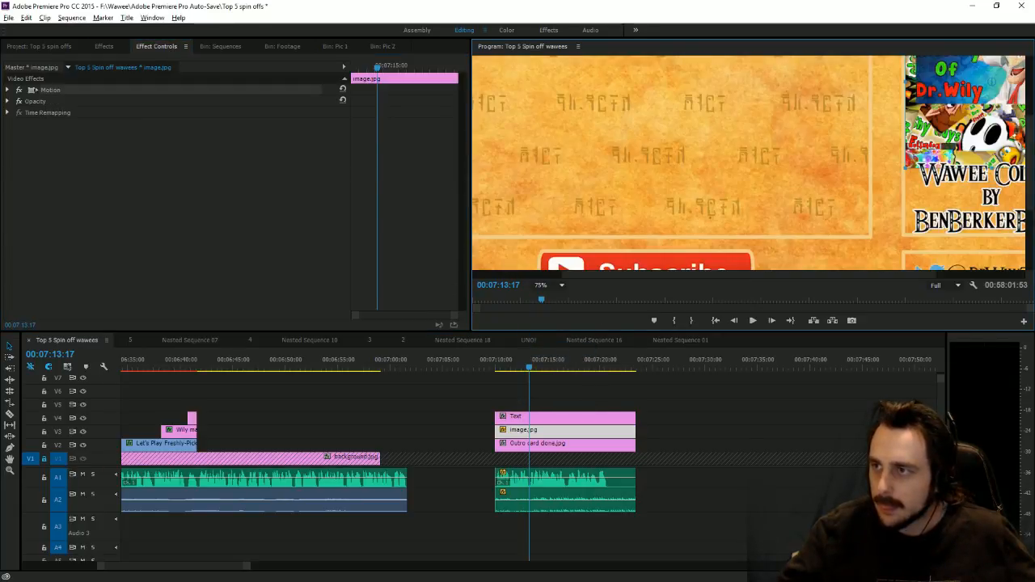
{"action": "scroll", "coordinate": [1032, 176], "scroll_direction": "up", "scroll_amount": 3}
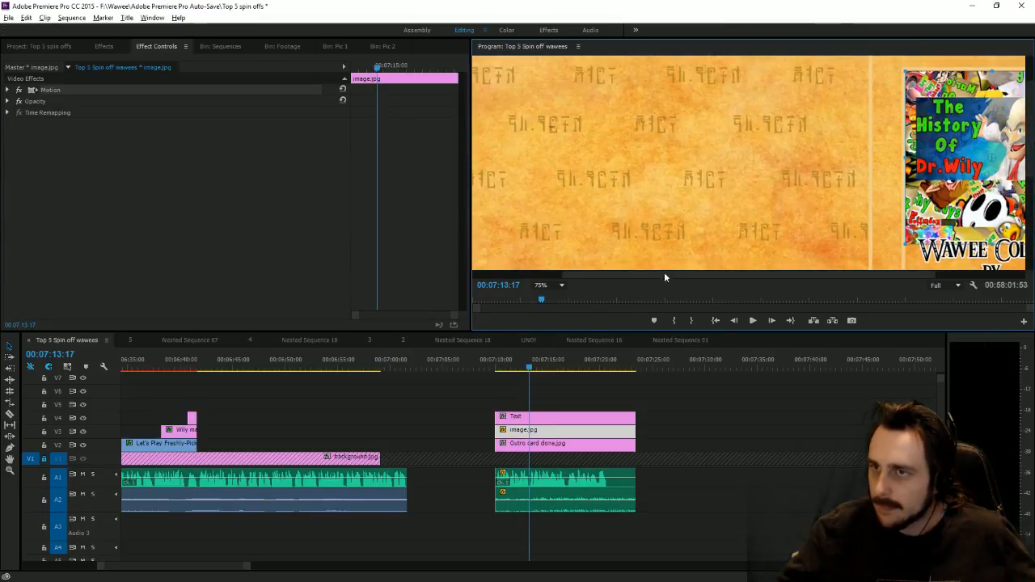
{"action": "left_click_drag", "start_coordinate": [665, 276], "coordinate": [746, 274]}
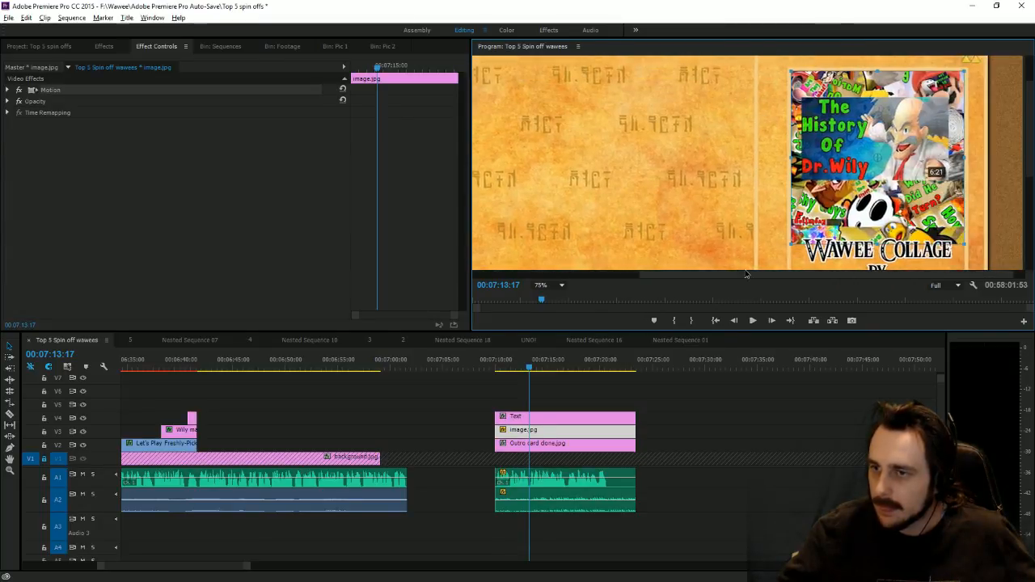
Step: Set Transform Scale Height to 90 and raise the thumbnail slightly with Motion Position
{"action": "left_click", "coordinate": [107, 46]}
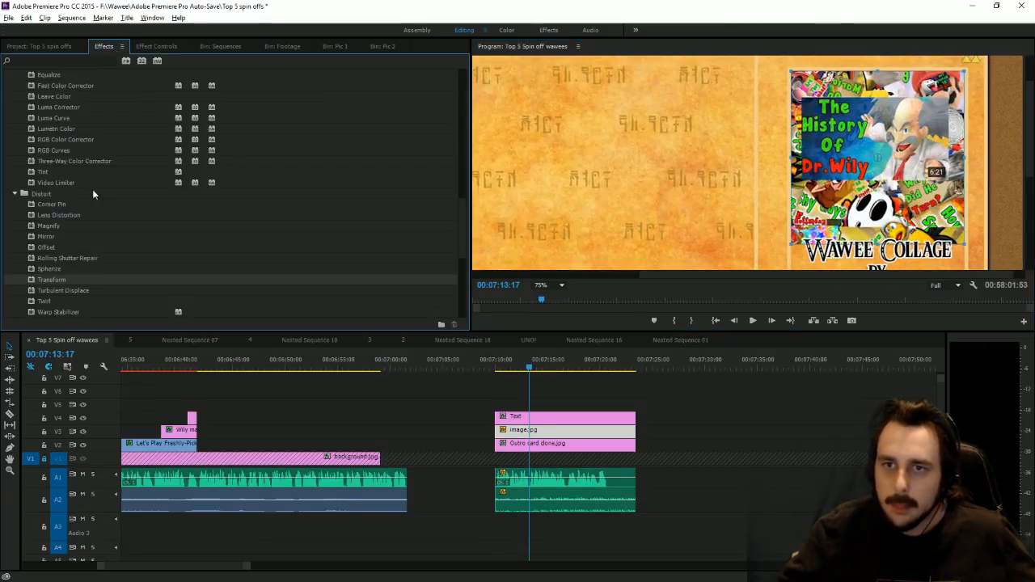
{"action": "left_click", "coordinate": [172, 47]}
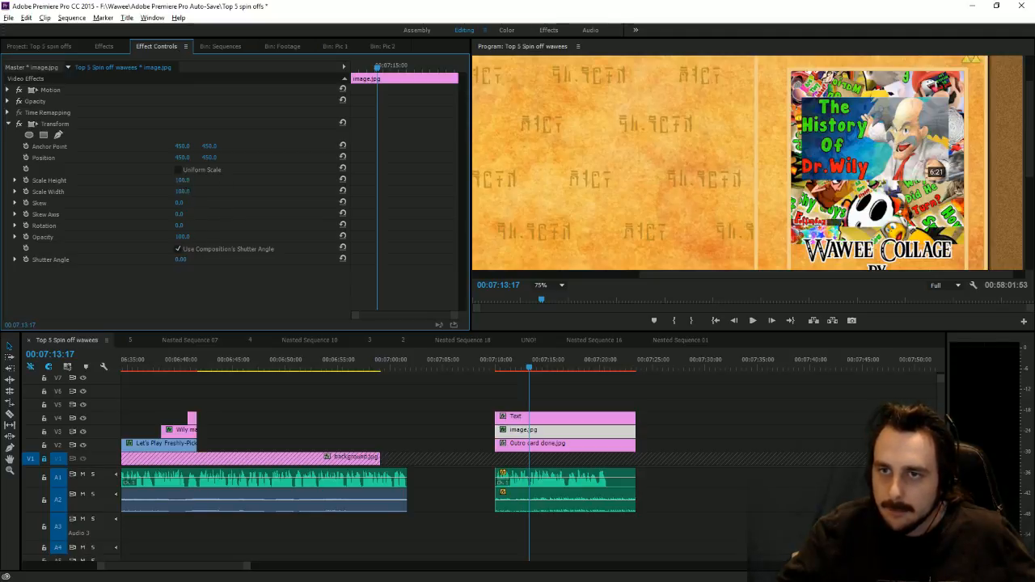
{"action": "left_click", "coordinate": [185, 181]}
{"action": "type", "text": "90"}
{"action": "key", "text": "Return"}
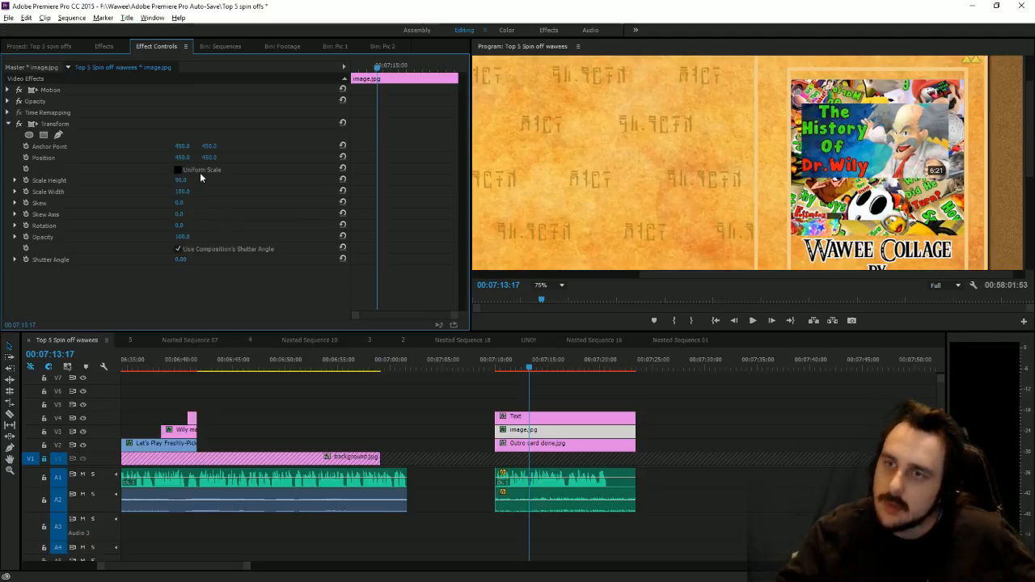
{"action": "left_click", "coordinate": [8, 89]}
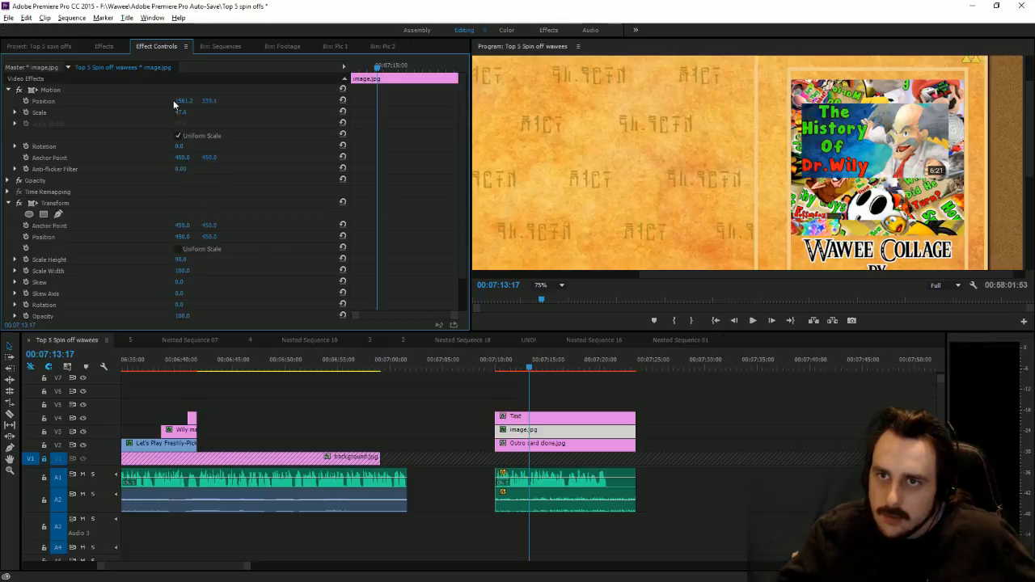
{"action": "left_click_drag", "start_coordinate": [174, 103], "coordinate": [208, 104]}
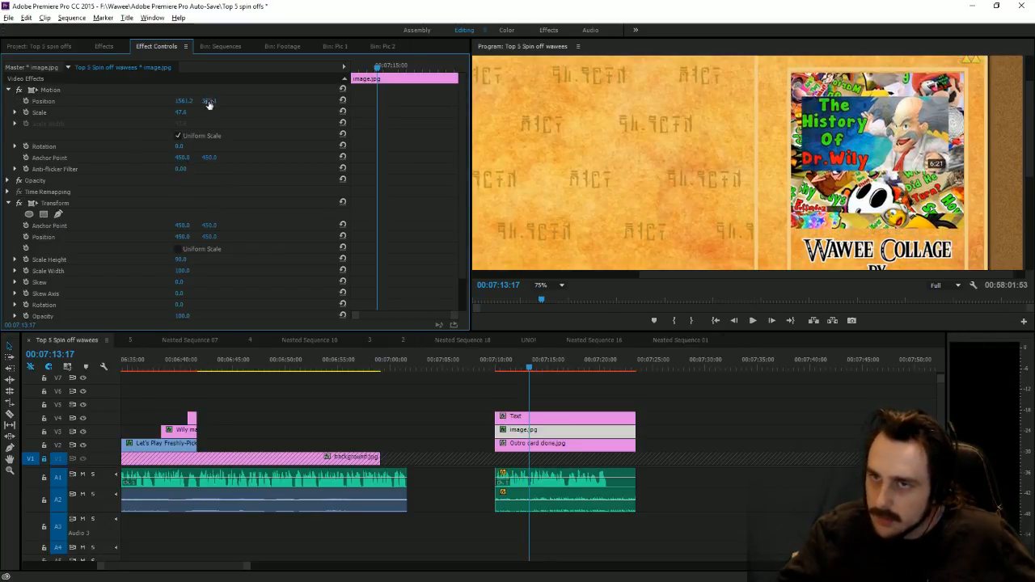
Step: Change Scale Height to 95 and move the thumbnail back down to position 339.1
{"action": "left_click", "coordinate": [181, 259]}
{"action": "type", "text": "95"}
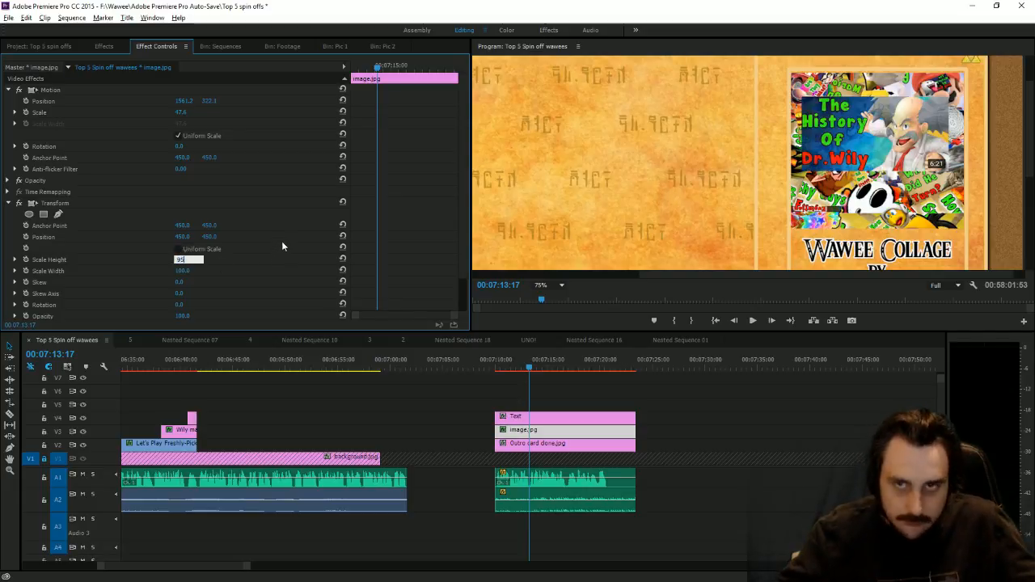
{"action": "key", "text": "Return"}
{"action": "mouse_move", "coordinate": [208, 101]}
{"action": "left_mouse_down"}
{"action": "mouse_move", "coordinate": [219, 102]}
{"action": "mouse_move", "coordinate": [205, 101]}
{"action": "left_mouse_up"}
{"action": "left_click", "coordinate": [682, 426]}
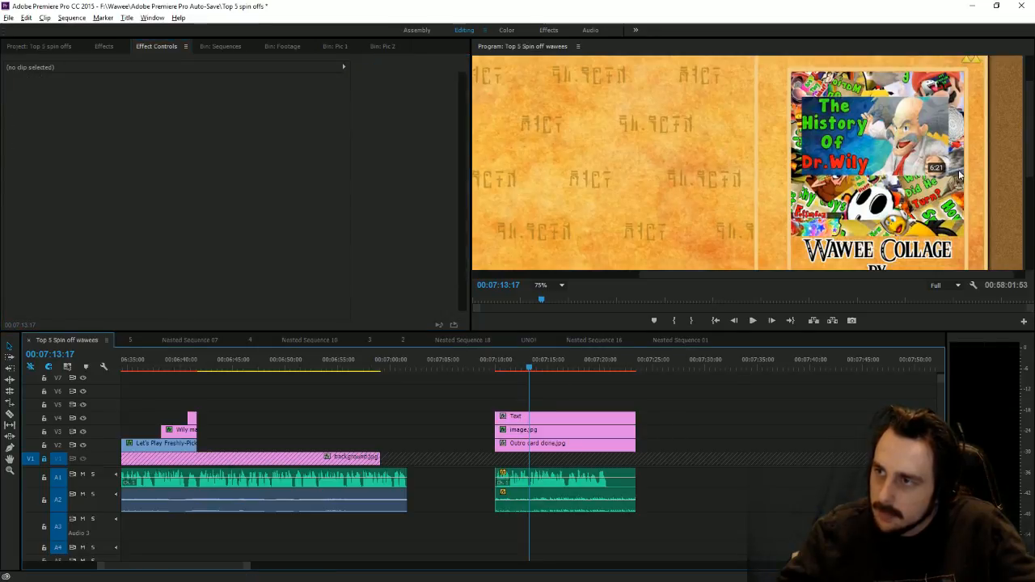
{"action": "mouse_move", "coordinate": [1030, 153]}
{"action": "left_mouse_down"}
{"action": "mouse_move", "coordinate": [1030, 176]}
{"action": "mouse_move", "coordinate": [1028, 146]}
{"action": "left_mouse_up"}
{"action": "left_click", "coordinate": [859, 395]}
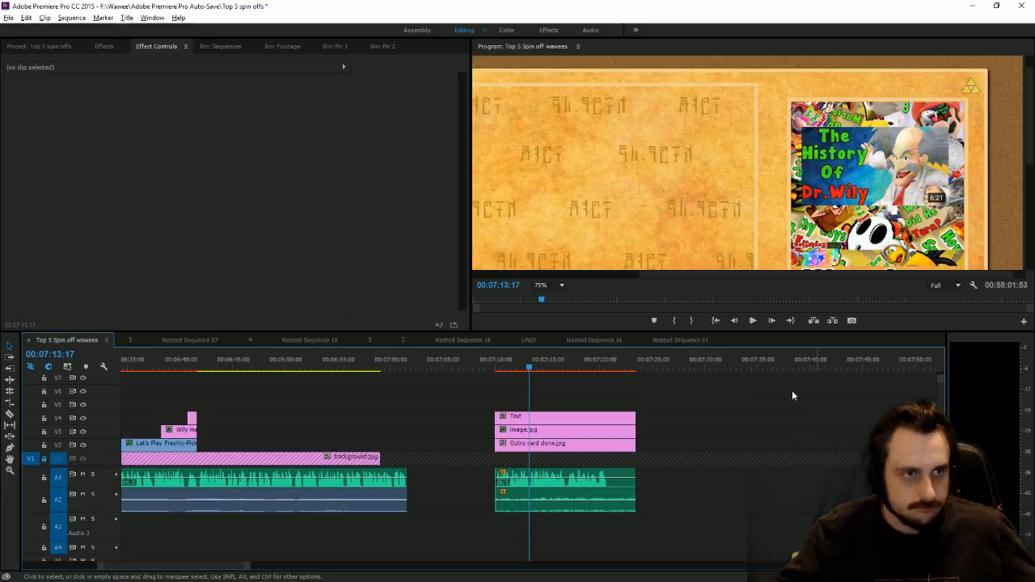
Step: Save the project and move the playhead to 00:06:41:23 with the preview fit to frame
{"action": "key", "text": "ctrl+s"}
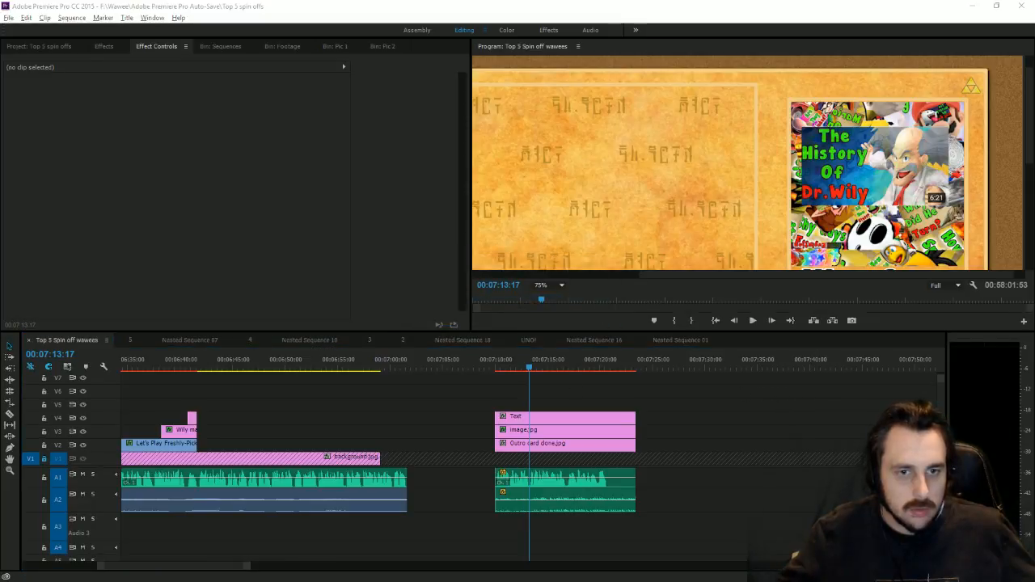
{"action": "left_click", "coordinate": [191, 368]}
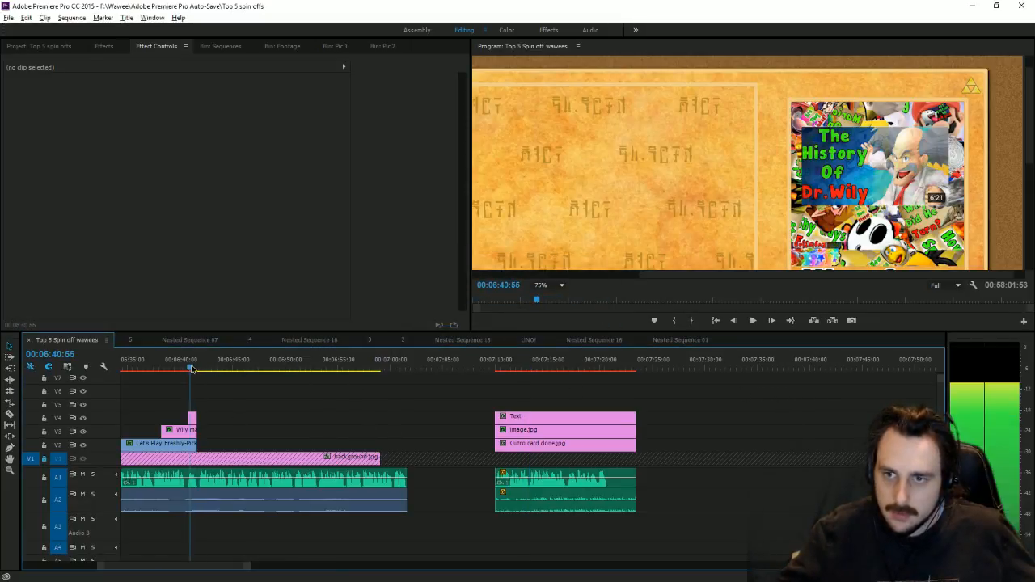
{"action": "left_click_drag", "start_coordinate": [194, 369], "coordinate": [195, 368]}
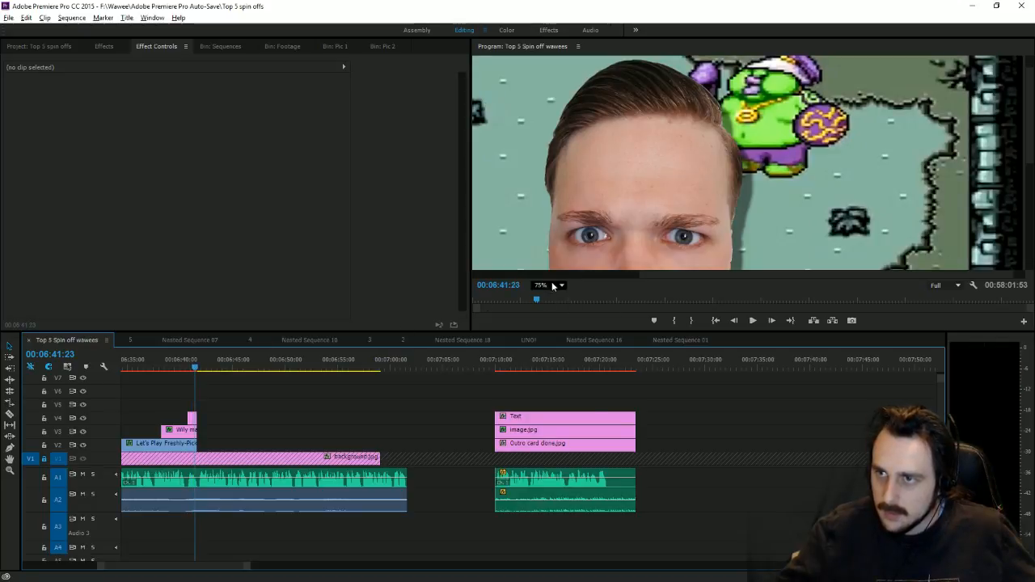
{"action": "left_click", "coordinate": [552, 286]}
{"action": "left_click", "coordinate": [549, 298]}
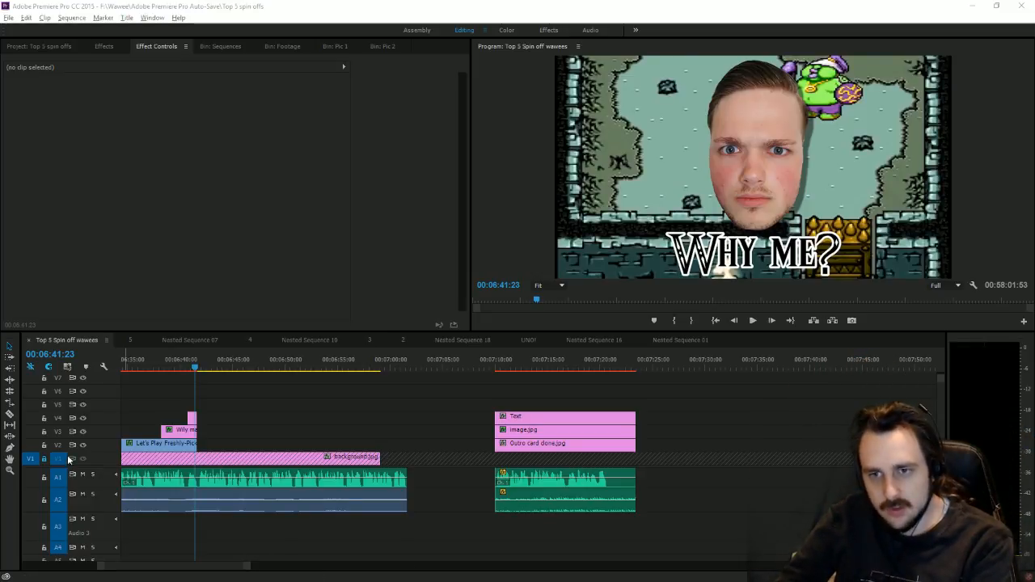
Step: Unlock track V1 and extend background.jpg by 00:00:01:20, then zoom the timeline out
{"action": "left_click", "coordinate": [44, 459]}
{"action": "left_click_drag", "start_coordinate": [378, 458], "coordinate": [407, 458]}
{"action": "left_click_drag", "start_coordinate": [247, 567], "coordinate": [629, 547]}
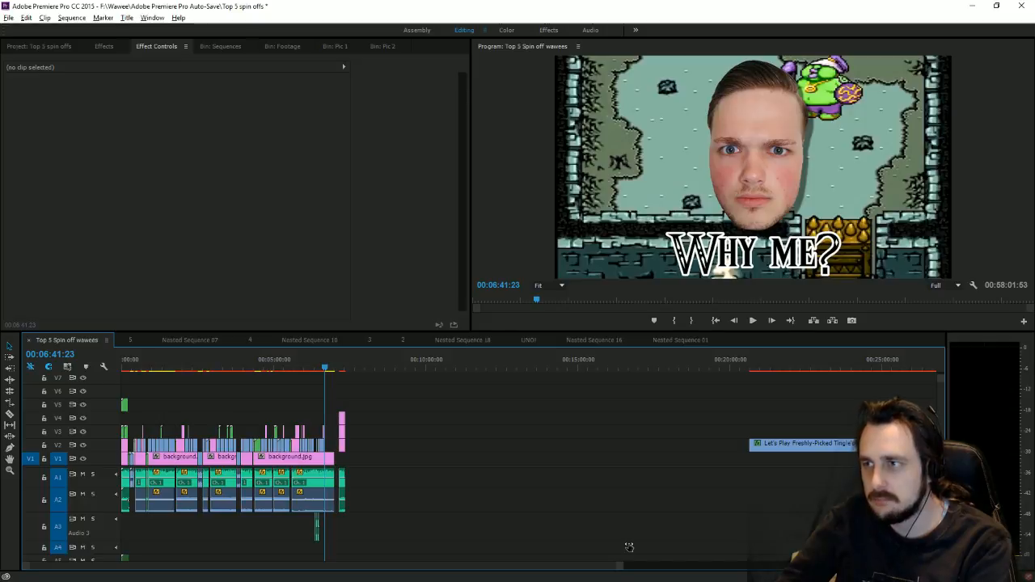
Step: Scrub and play back the sequence from the cartoon Link scene, ending on the parchment frame at 00:06:47:02
{"action": "left_click_drag", "start_coordinate": [162, 366], "coordinate": [208, 430]}
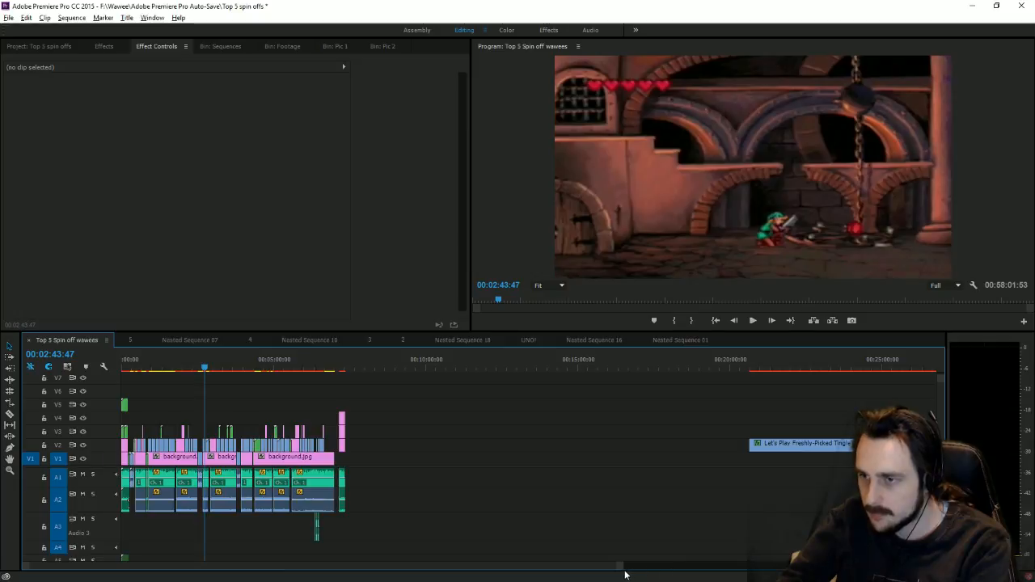
{"action": "key", "text": "equal"}
{"action": "key", "text": "equal"}
{"action": "key", "text": "equal"}
{"action": "key", "text": "equal"}
{"action": "key", "text": "equal"}
{"action": "left_click", "coordinate": [662, 370]}
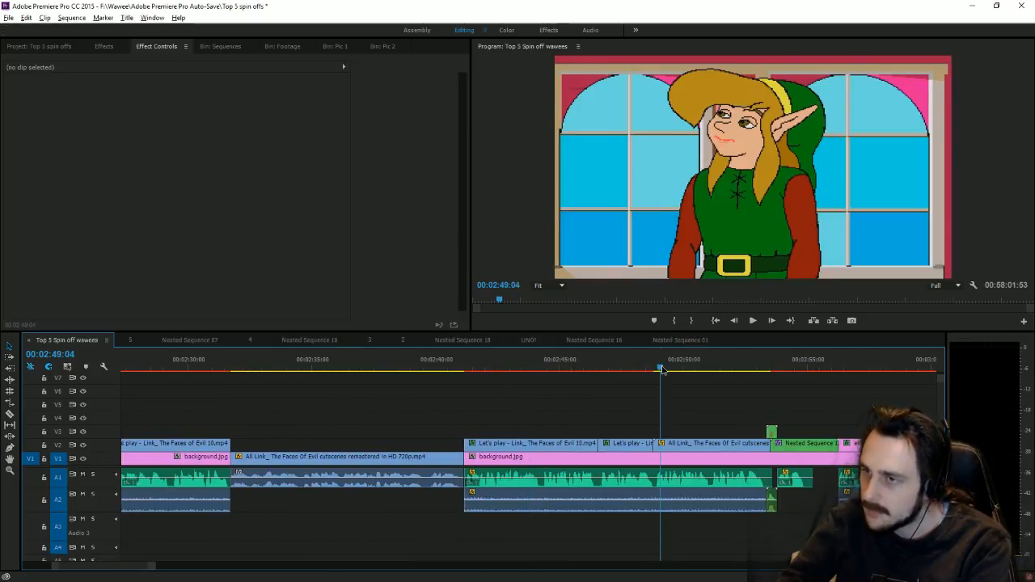
{"action": "left_click", "coordinate": [753, 320]}
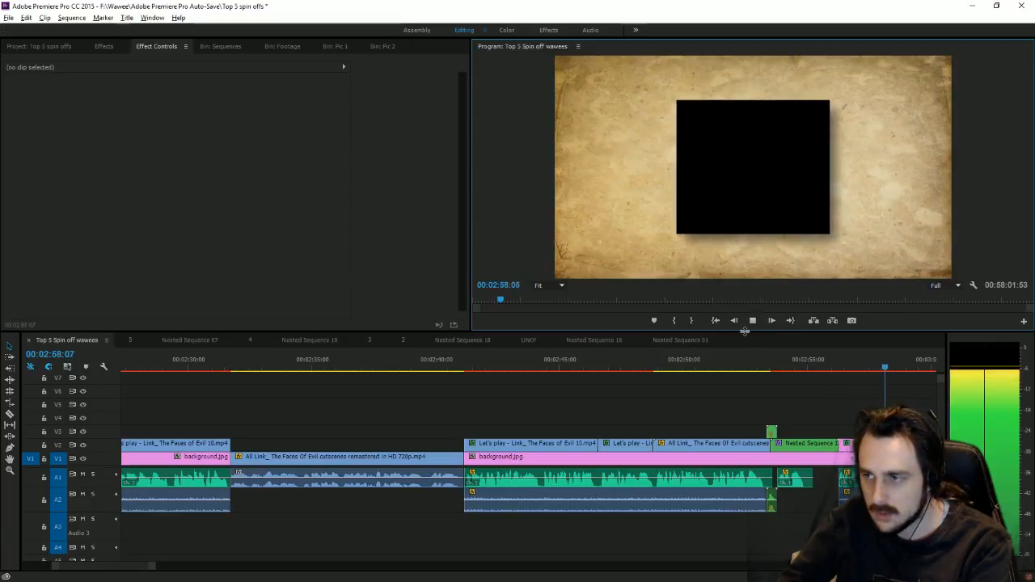
{"action": "left_click_drag", "start_coordinate": [154, 564], "coordinate": [465, 564]}
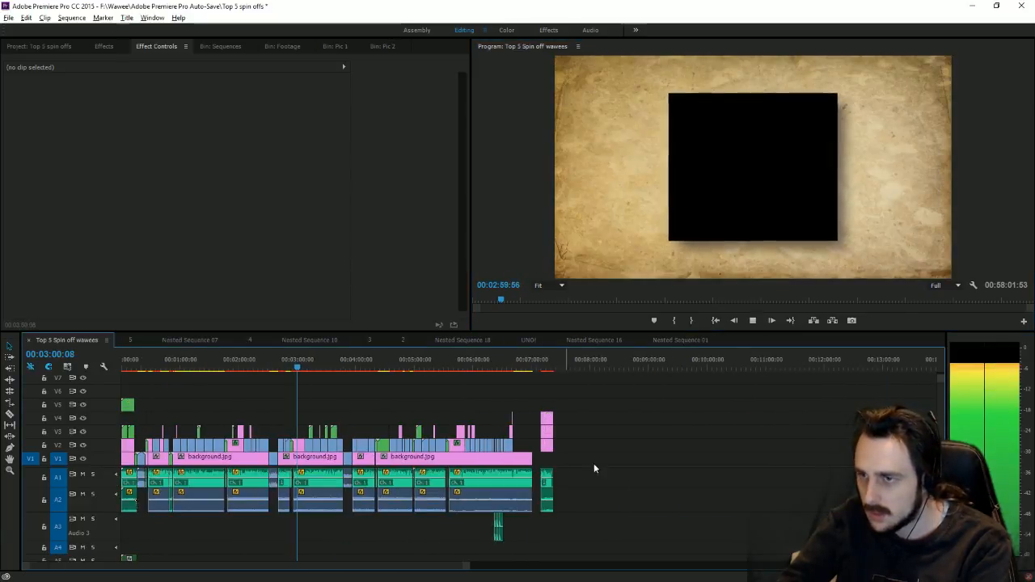
{"action": "left_click", "coordinate": [520, 367]}
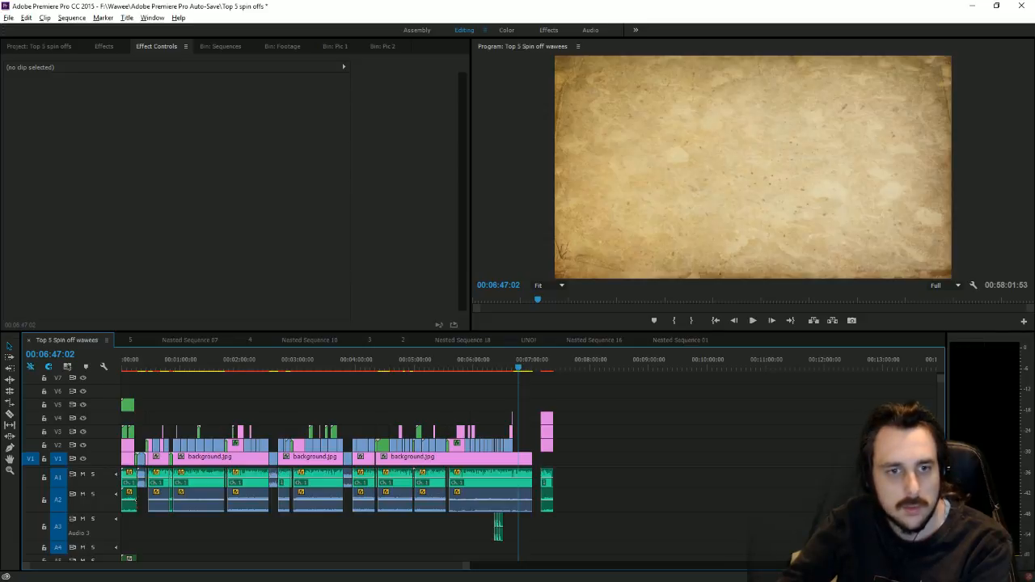